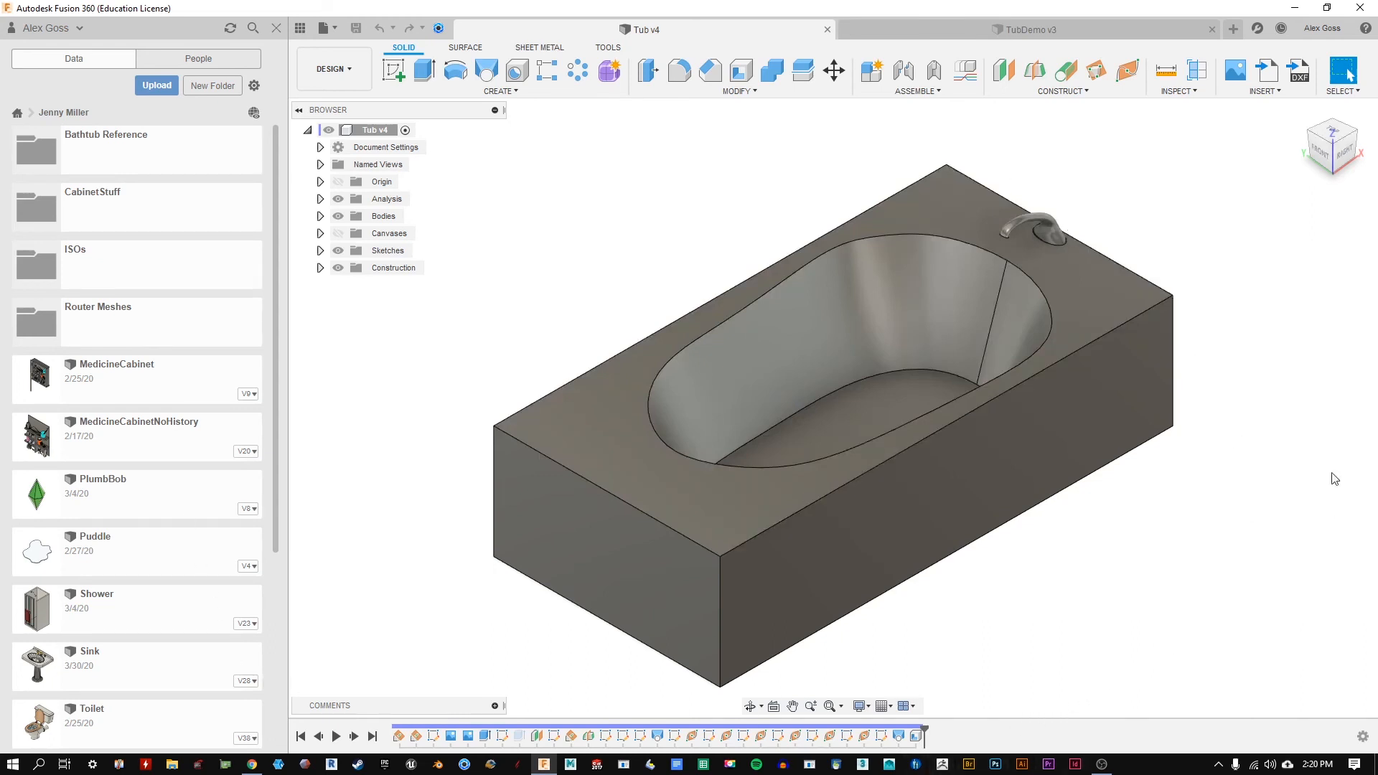
Step: Switch to the TubDemo document with the data panel closed, and roll the timeline marker forward past the basin cut
{"action": "left_click", "coordinate": [1047, 29]}
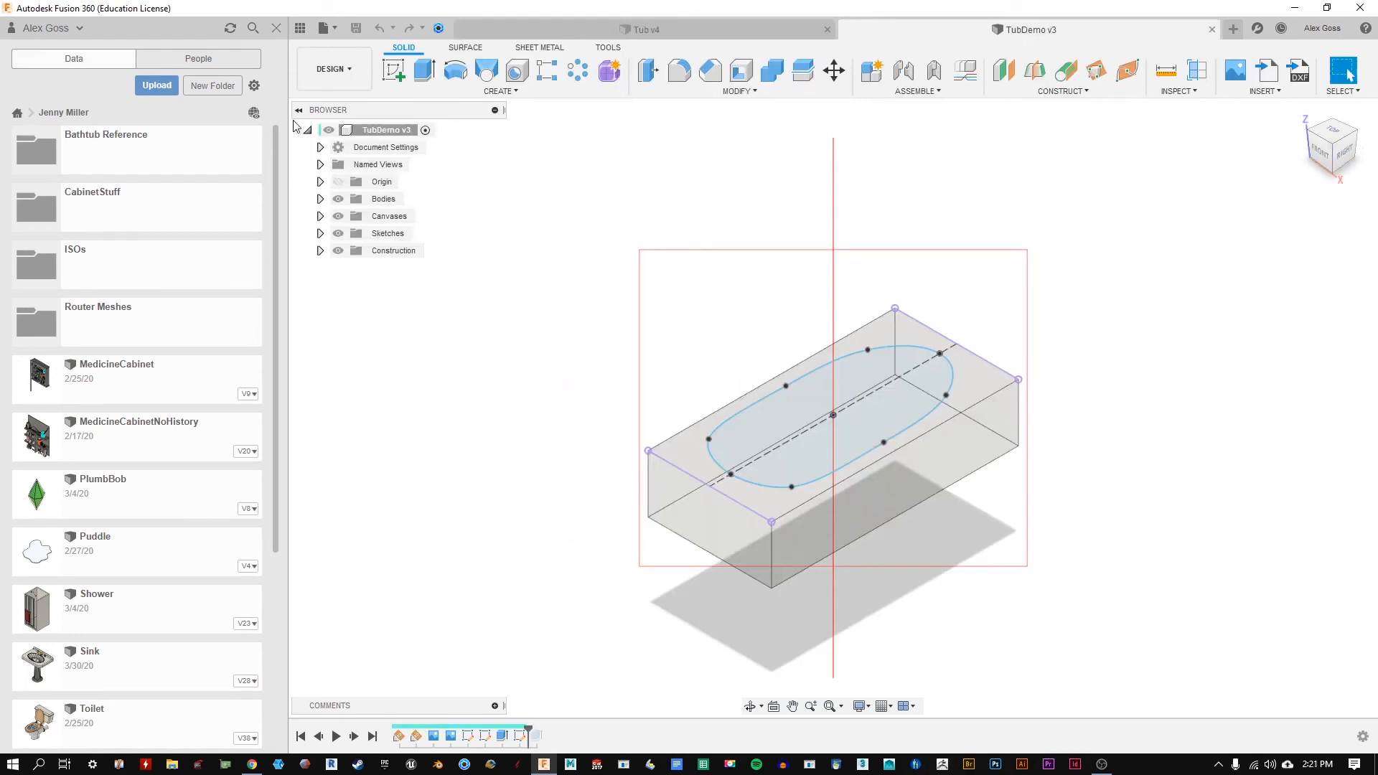
{"action": "left_click", "coordinate": [276, 28]}
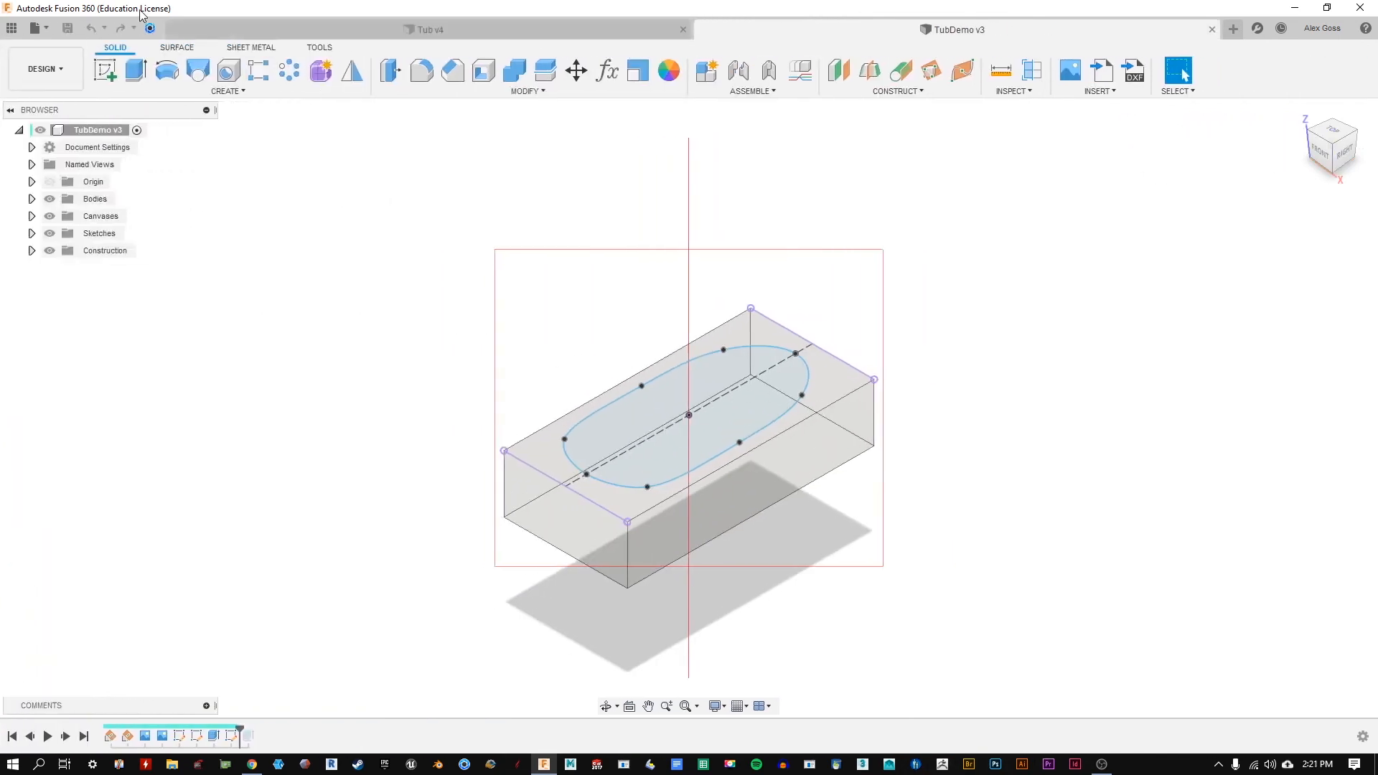
{"action": "mouse_move", "coordinate": [388, 300]}
{"action": "middle_mouse_down", "text": "shift"}
{"action": "mouse_move", "coordinate": [387, 231]}
{"action": "mouse_move", "coordinate": [488, 507]}
{"action": "middle_mouse_up", "text": "shift"}
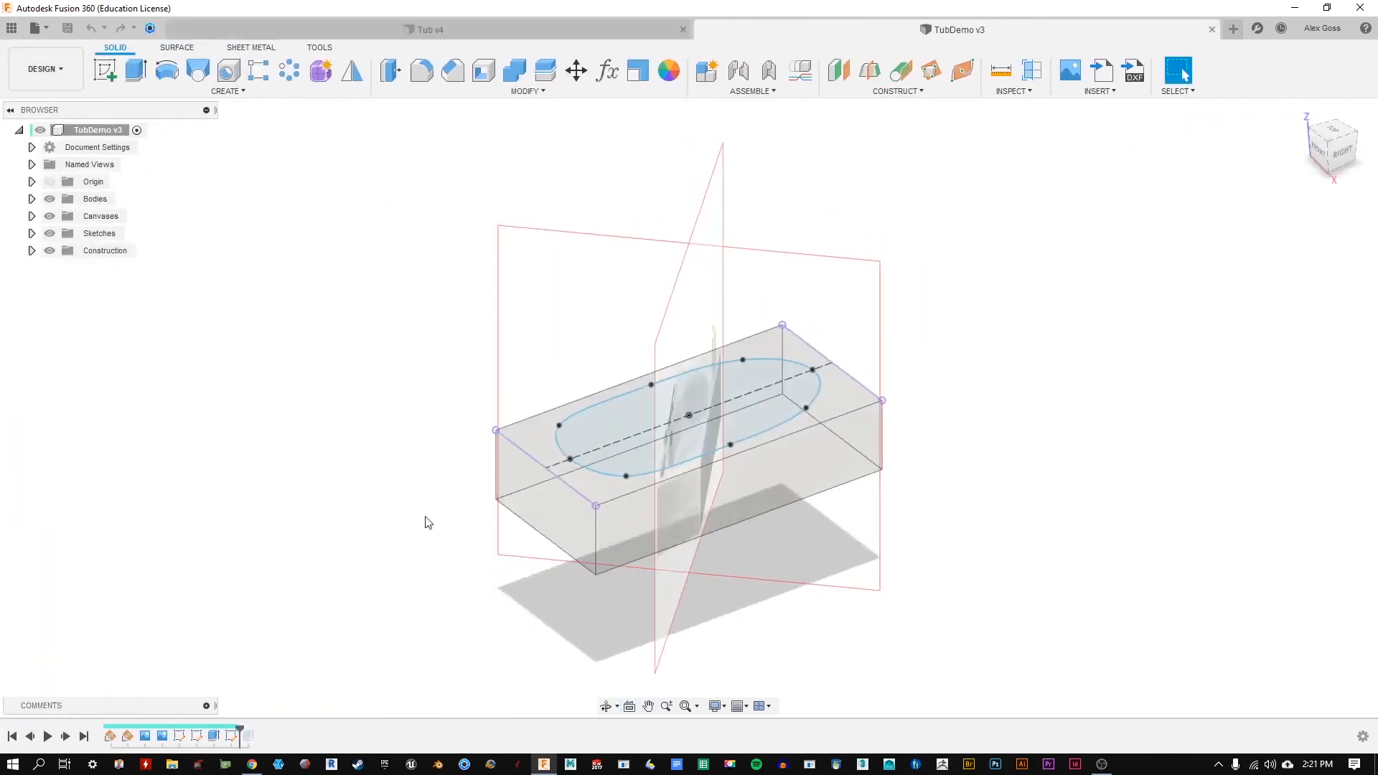
{"action": "middle_click_drag", "start_coordinate": [557, 313], "coordinate": [529, 311], "text": "shift"}
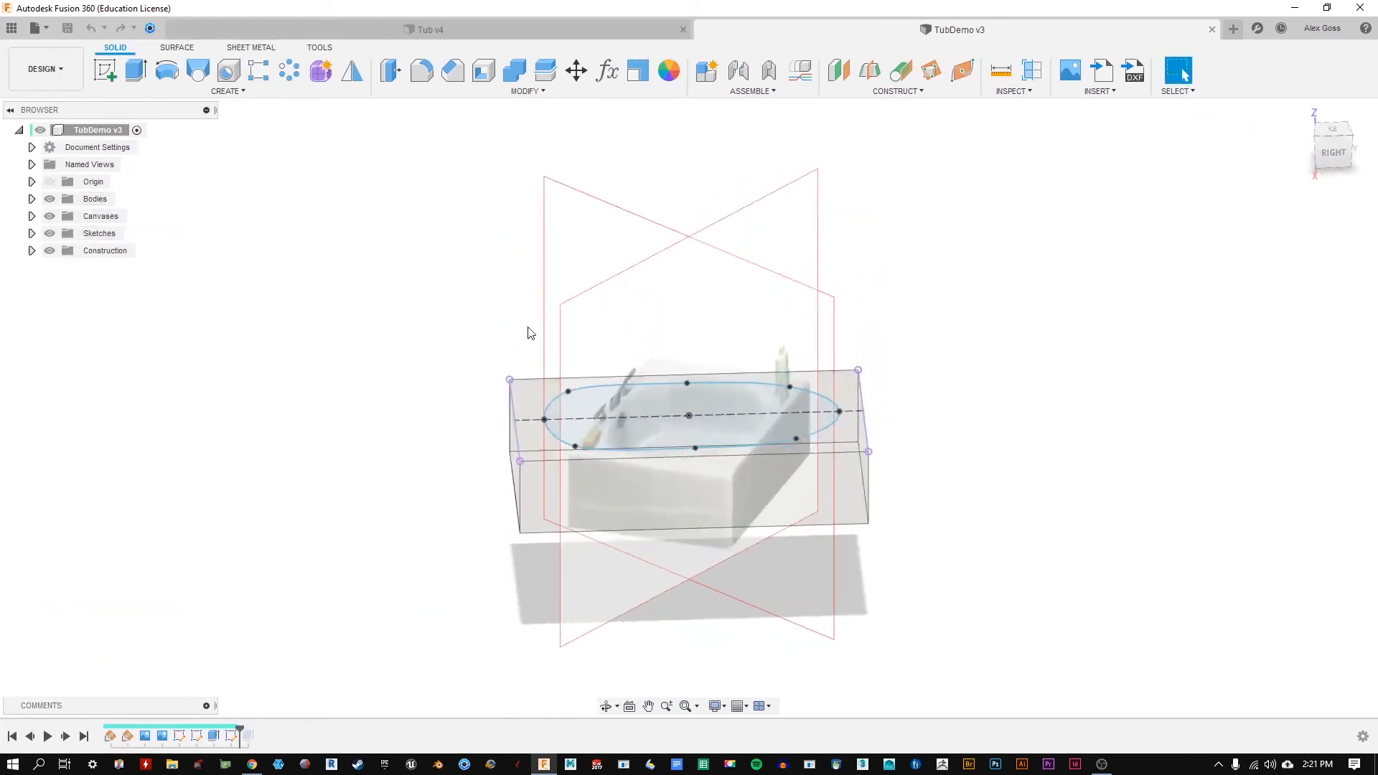
{"action": "middle_click_drag", "start_coordinate": [529, 515], "coordinate": [471, 507], "text": "shift"}
{"action": "scroll", "coordinate": [511, 513], "scroll_direction": "up", "scroll_amount": 5}
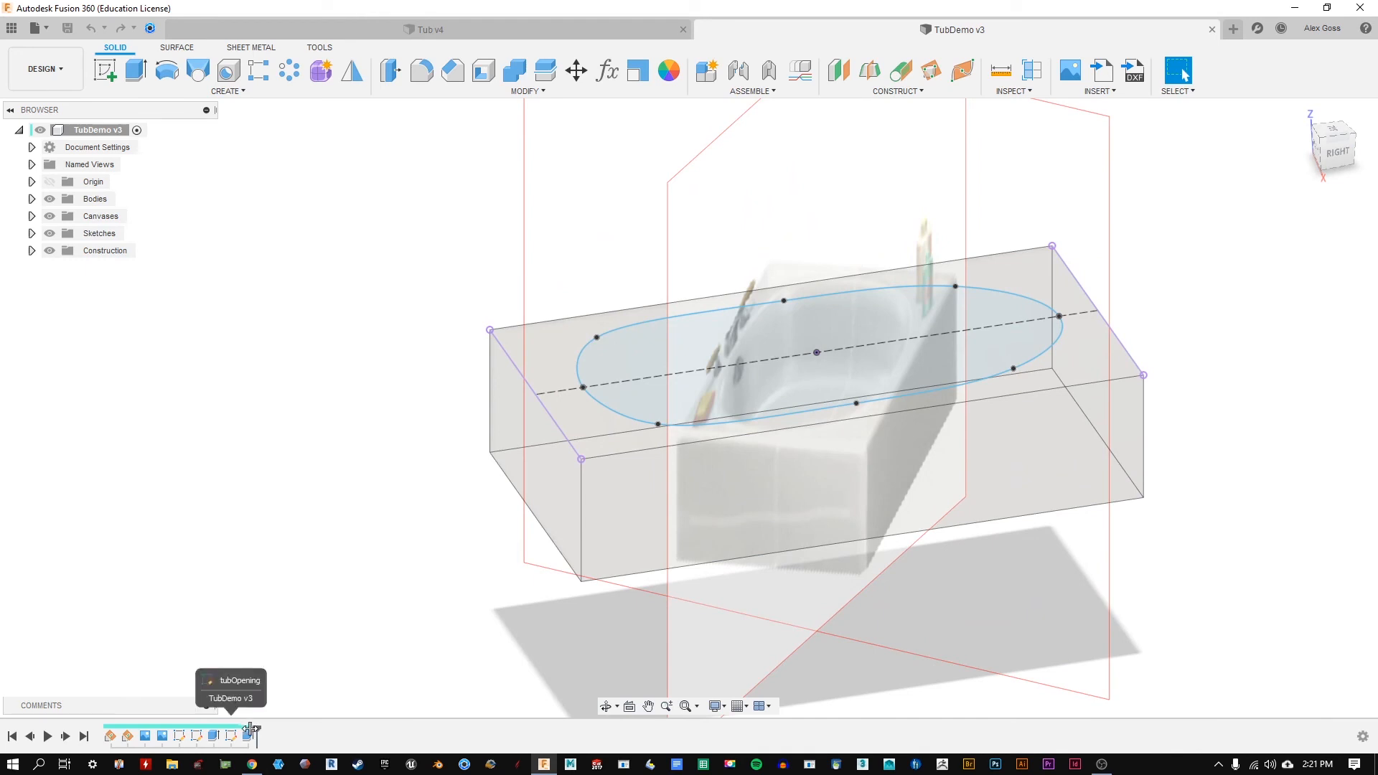
{"action": "left_click_drag", "start_coordinate": [241, 737], "coordinate": [256, 738]}
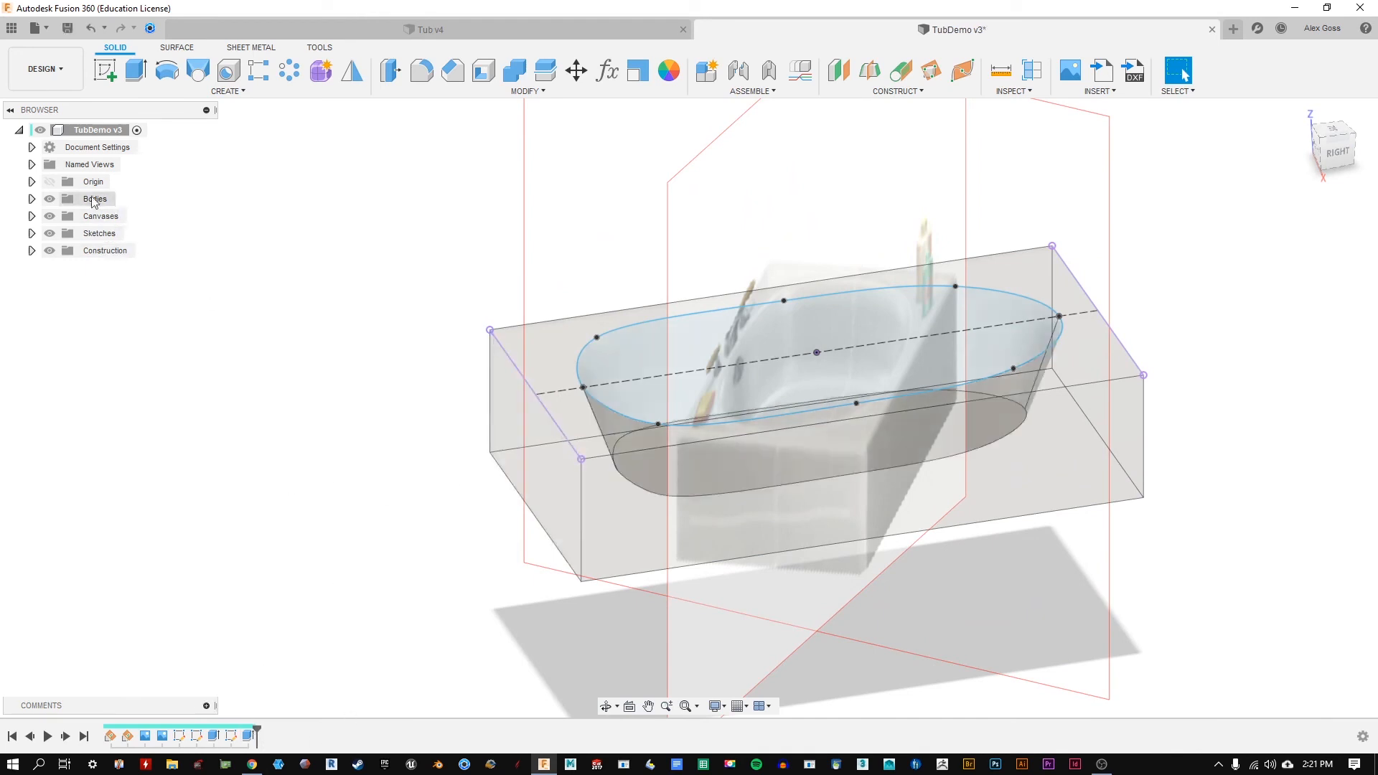
Step: Set the opacity of the tubBody body to 100%
{"action": "left_click", "coordinate": [31, 198]}
{"action": "right_click", "coordinate": [109, 216]}
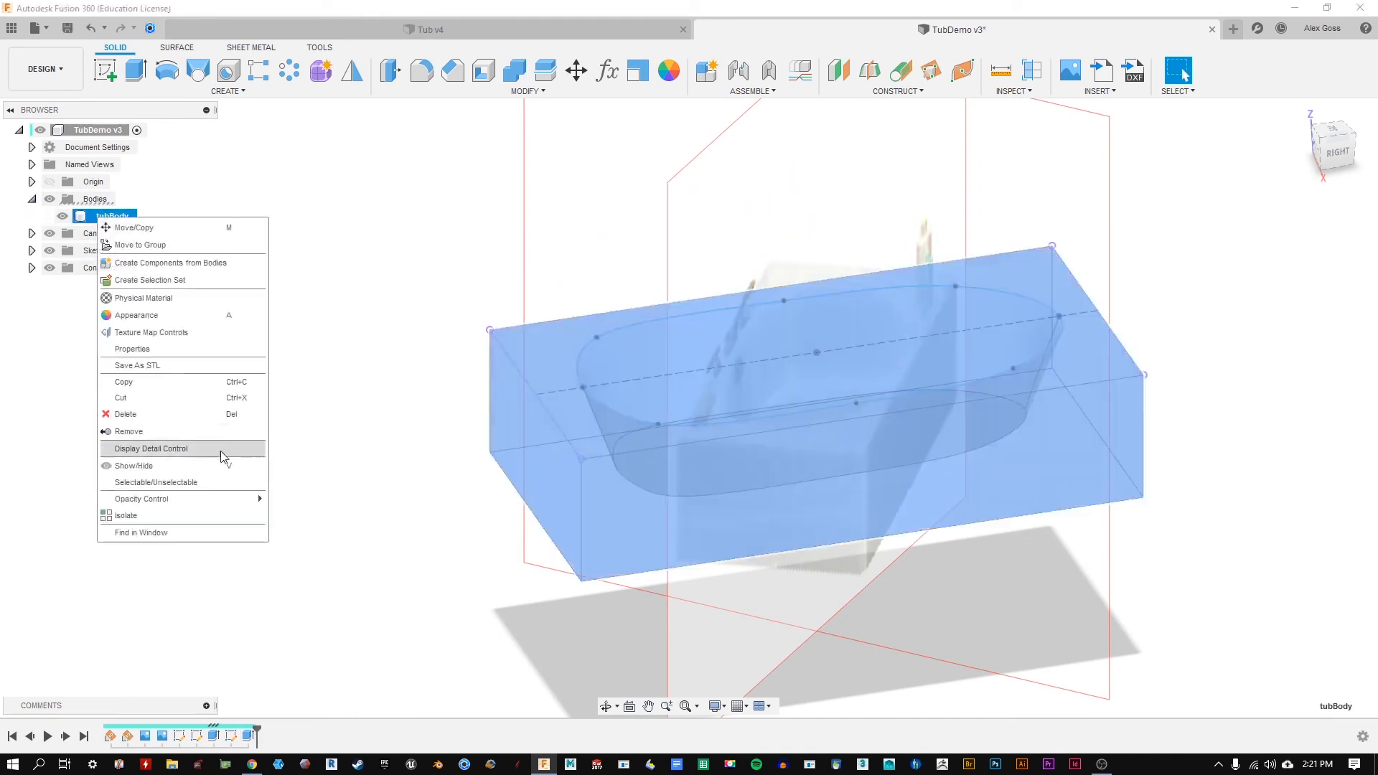
{"action": "mouse_move", "coordinate": [207, 497]}
{"action": "left_click", "coordinate": [308, 655]}
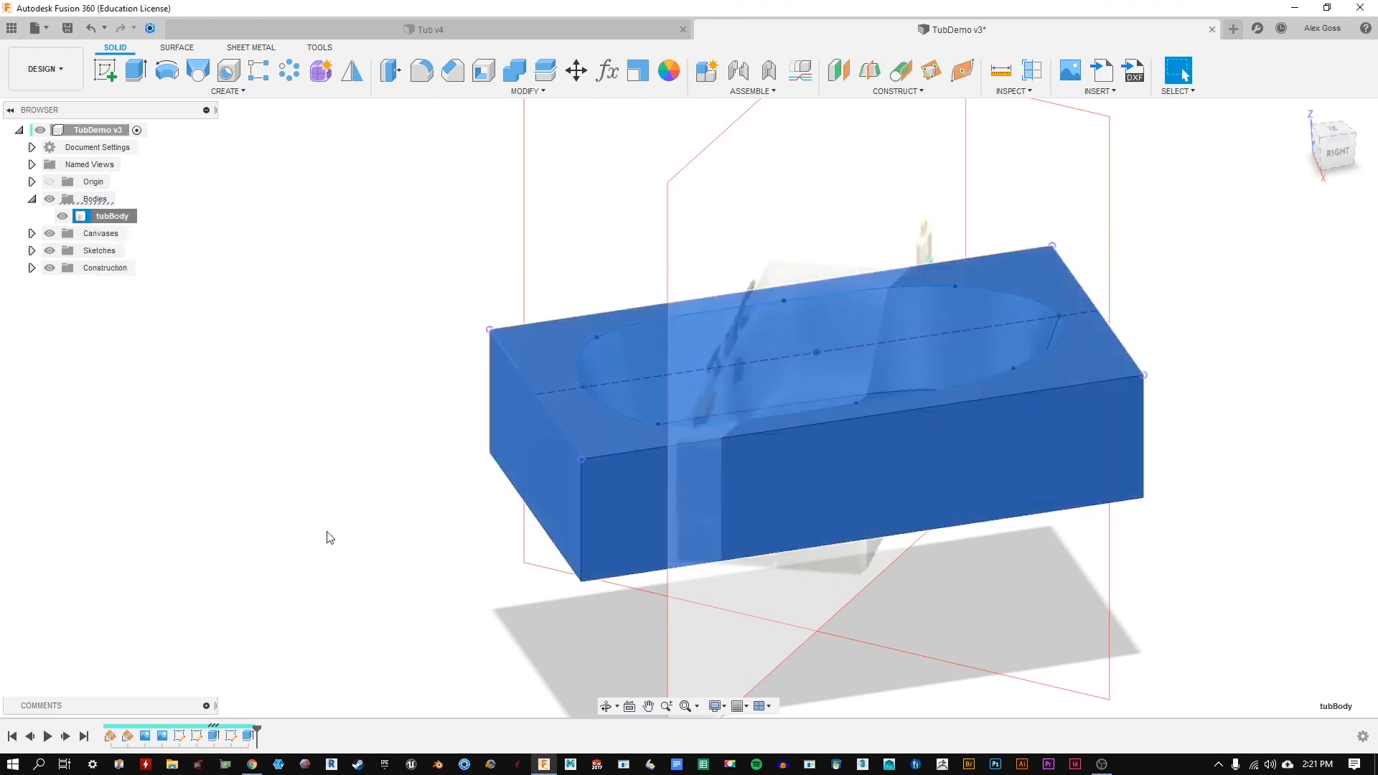
{"action": "left_click_drag", "start_coordinate": [342, 305], "coordinate": [256, 305]}
{"action": "middle_click_drag", "start_coordinate": [255, 305], "coordinate": [255, 316], "text": "ctrl+shift"}
{"action": "middle_click_drag", "start_coordinate": [255, 316], "coordinate": [99, 359]}
{"action": "scroll", "coordinate": [670, 338], "scroll_direction": "up", "scroll_amount": 1}
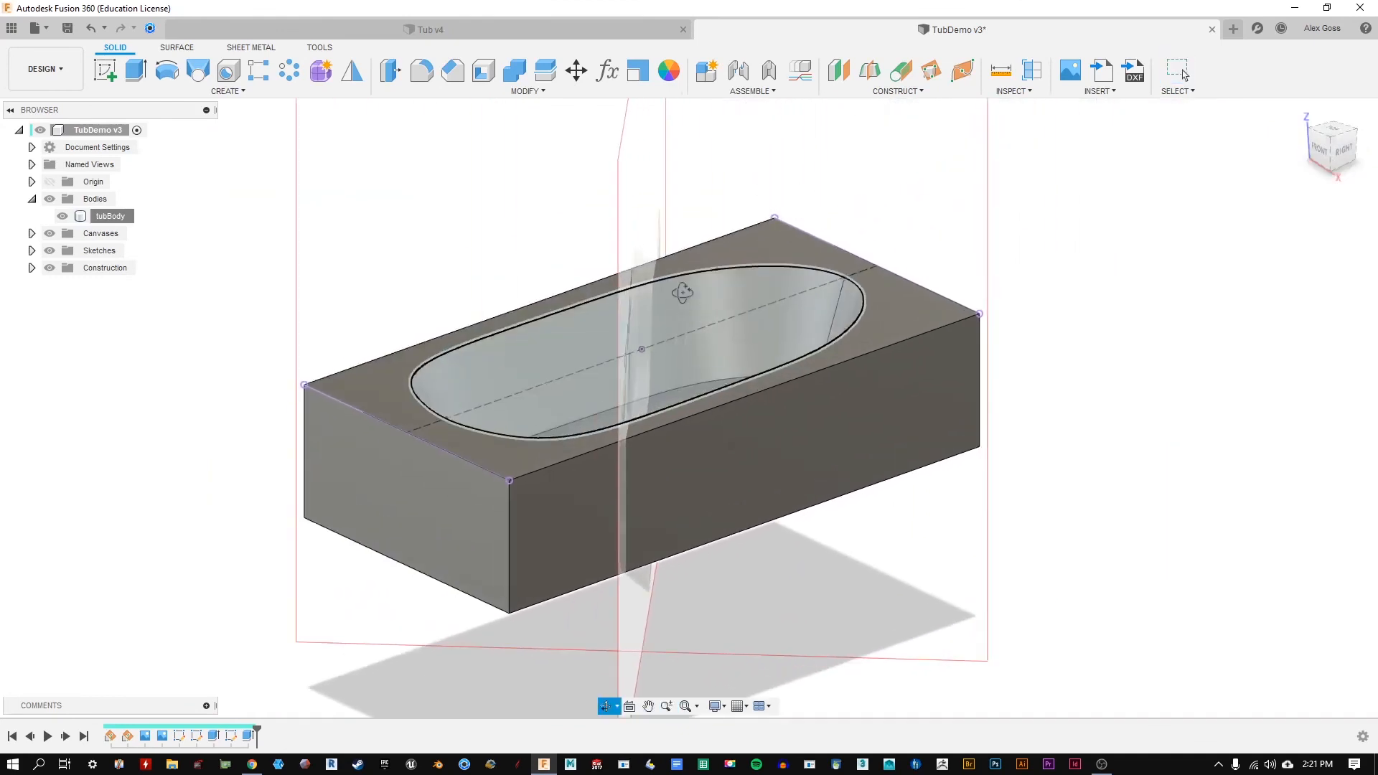
Step: Open the tubOpening sketch for editing and try shortening the tangent handle at one end of the opening spline
{"action": "middle_click_drag", "start_coordinate": [682, 294], "coordinate": [678, 312], "text": "shift"}
{"action": "double_click", "coordinate": [230, 736]}
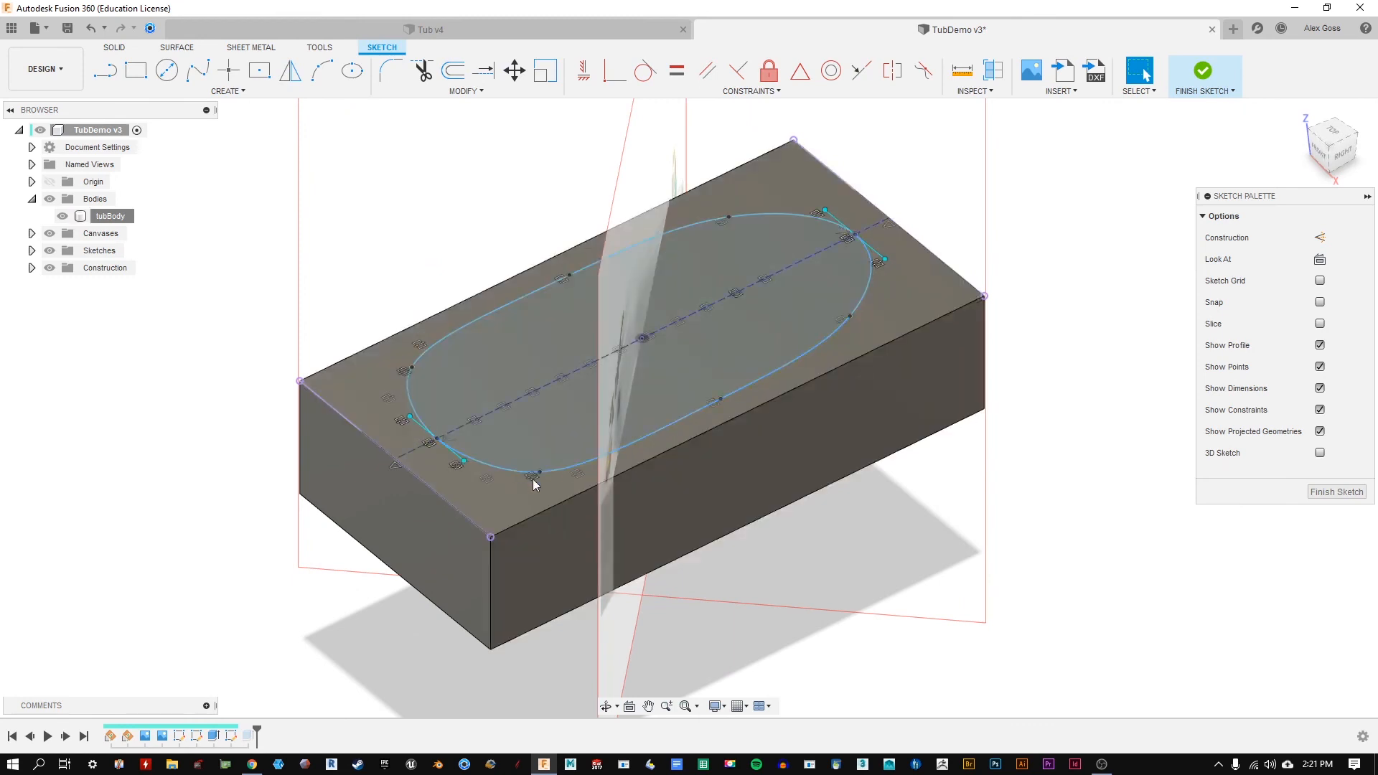
{"action": "mouse_move", "coordinate": [885, 260]}
{"action": "left_mouse_down"}
{"action": "mouse_move", "coordinate": [773, 328]}
{"action": "mouse_move", "coordinate": [870, 266]}
{"action": "mouse_move", "coordinate": [771, 313]}
{"action": "mouse_move", "coordinate": [863, 266]}
{"action": "left_mouse_up"}
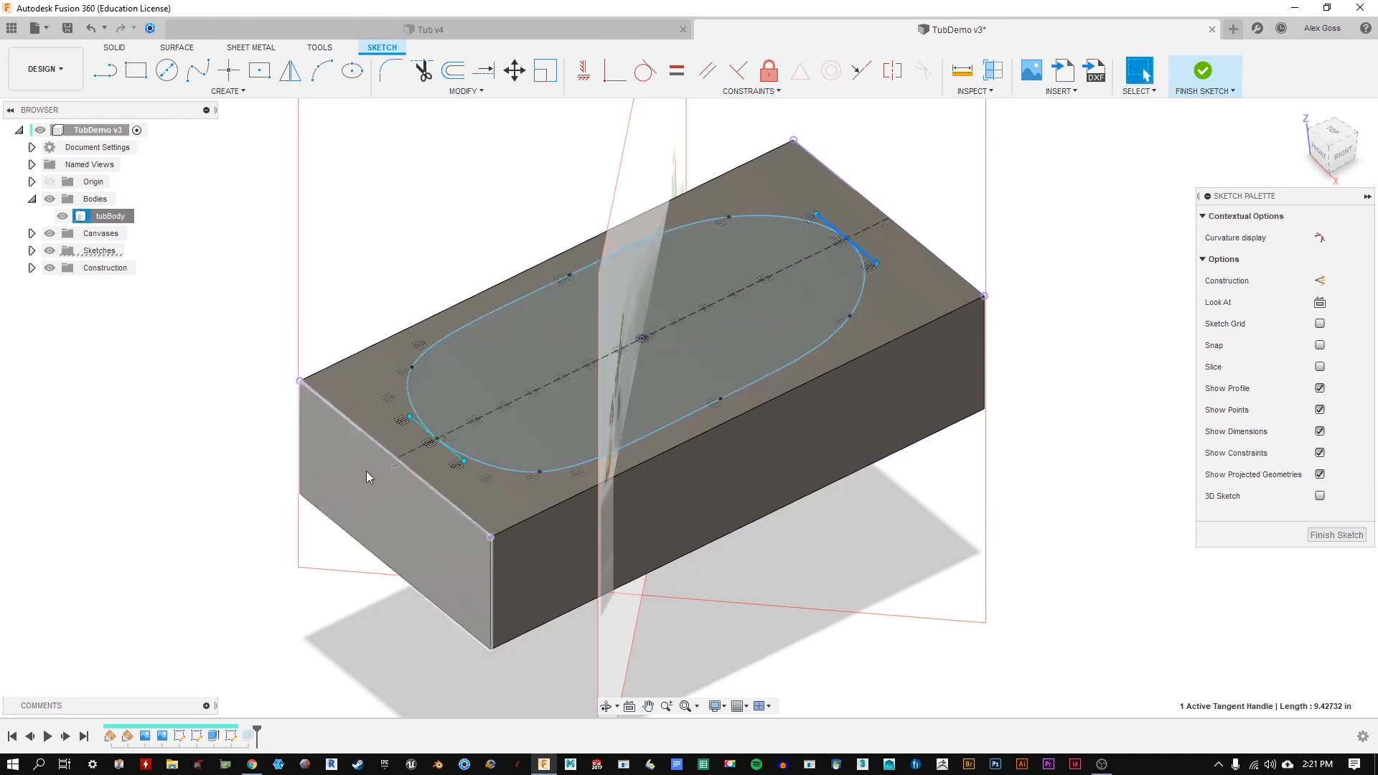
{"action": "left_click", "coordinate": [229, 132]}
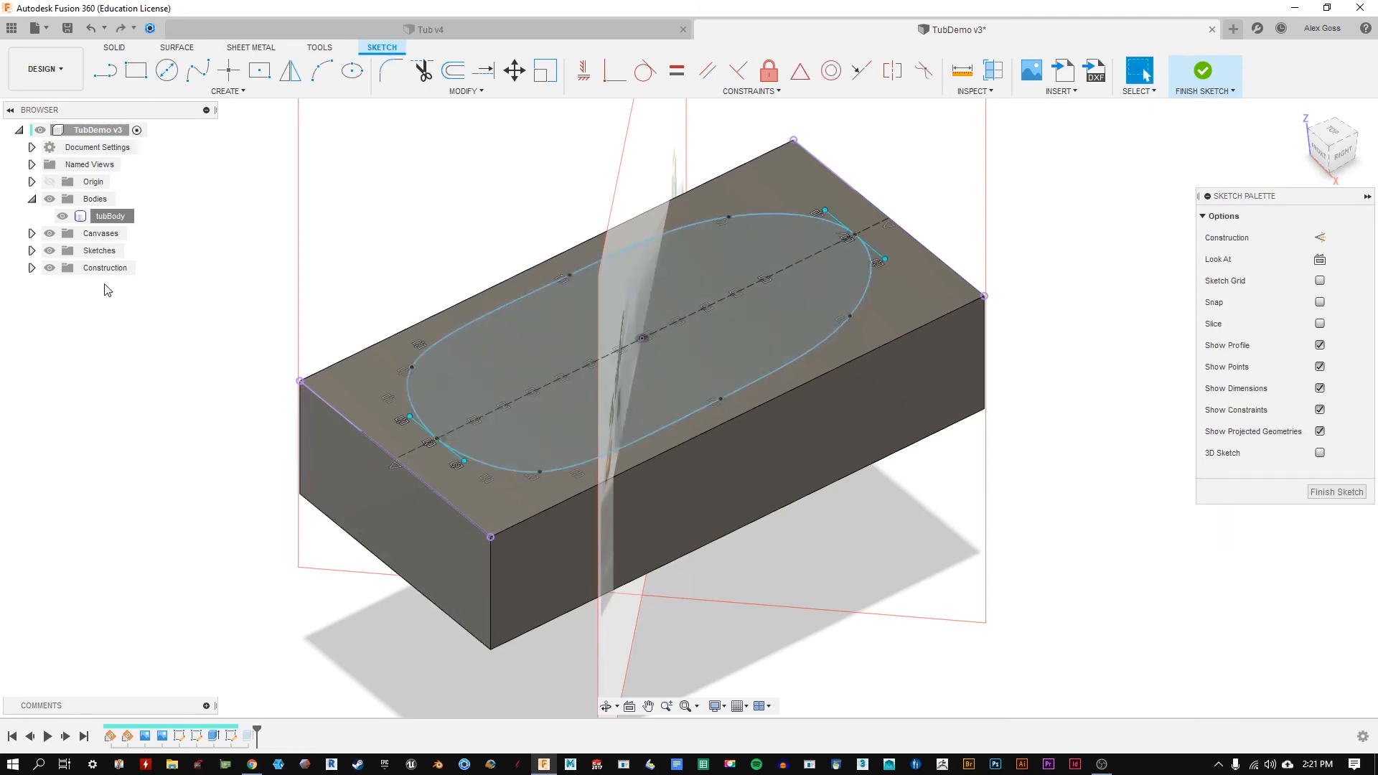
Step: Restore the backLeft named view and move the spline fit point beside the far end to about X -9.15, Y -19.36 in
{"action": "mouse_move", "coordinate": [795, 275]}
{"action": "middle_mouse_down", "text": "shift"}
{"action": "mouse_move", "coordinate": [972, 277]}
{"action": "mouse_move", "coordinate": [847, 295]}
{"action": "middle_mouse_up", "text": "shift"}
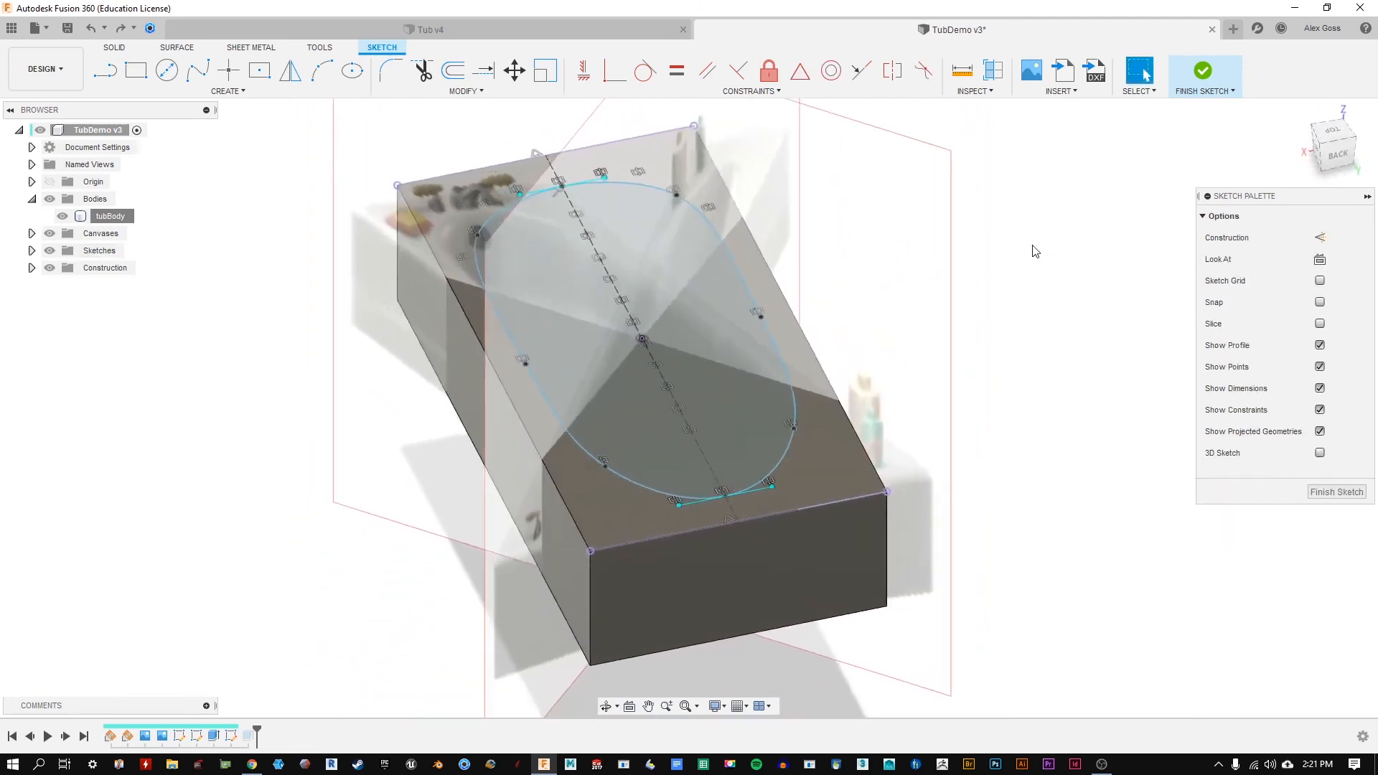
{"action": "left_click", "coordinate": [31, 165]}
{"action": "double_click", "coordinate": [94, 251]}
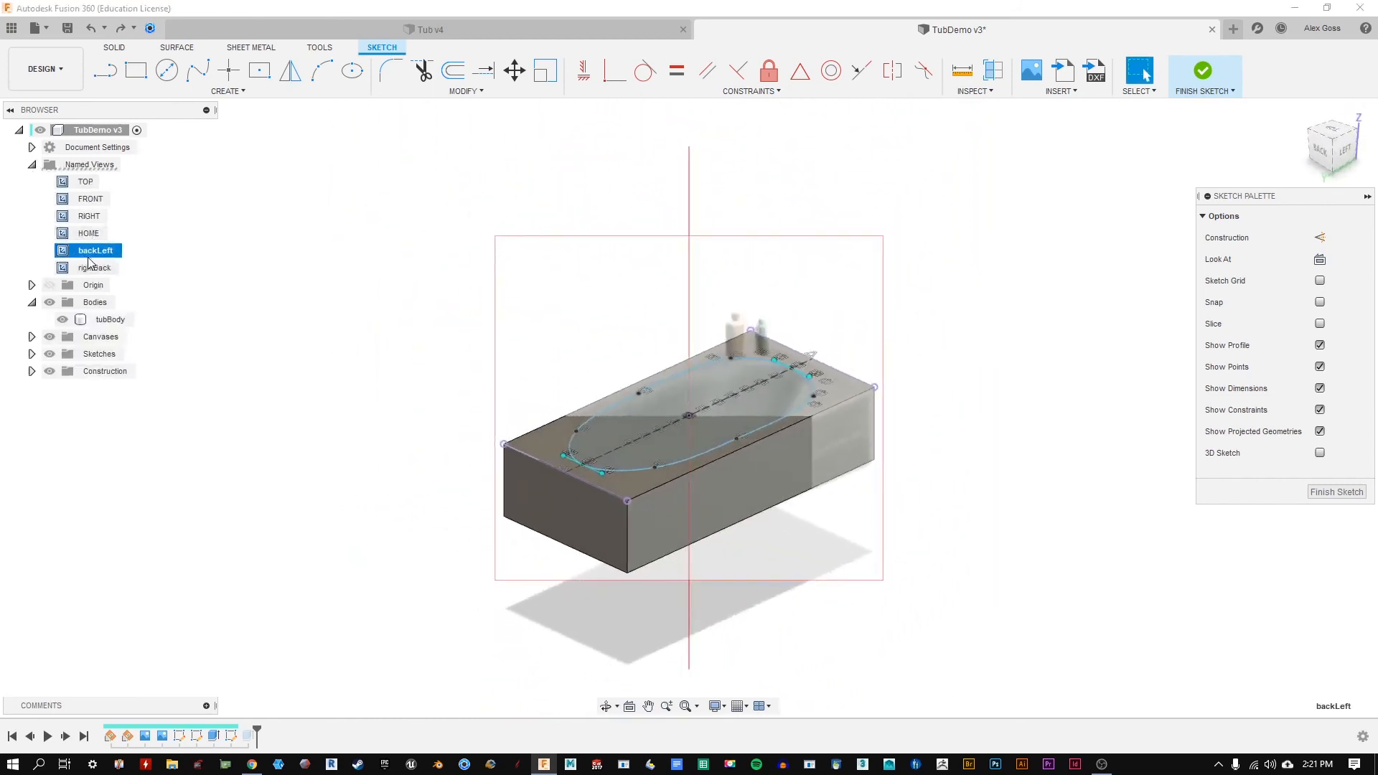
{"action": "scroll", "coordinate": [815, 402], "scroll_direction": "up", "scroll_amount": 5}
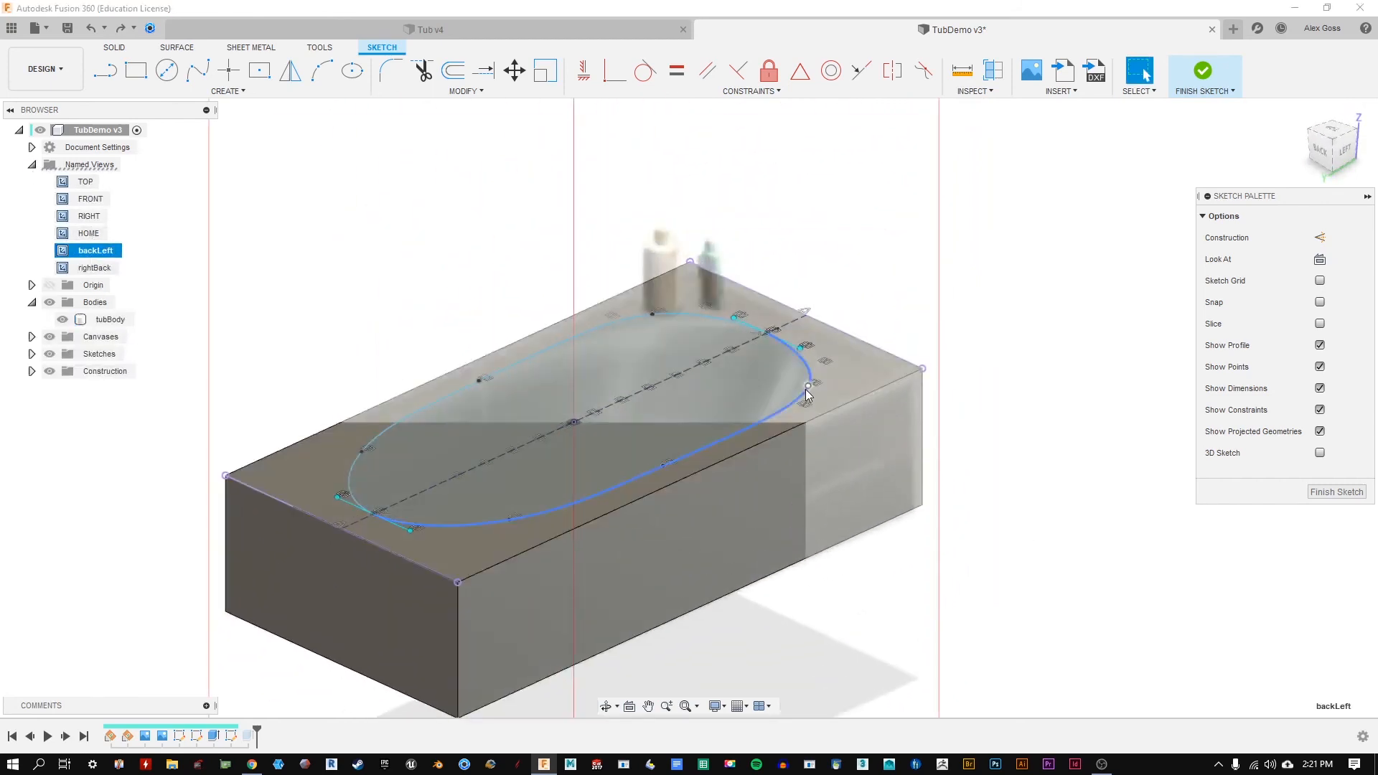
{"action": "left_click", "coordinate": [805, 389]}
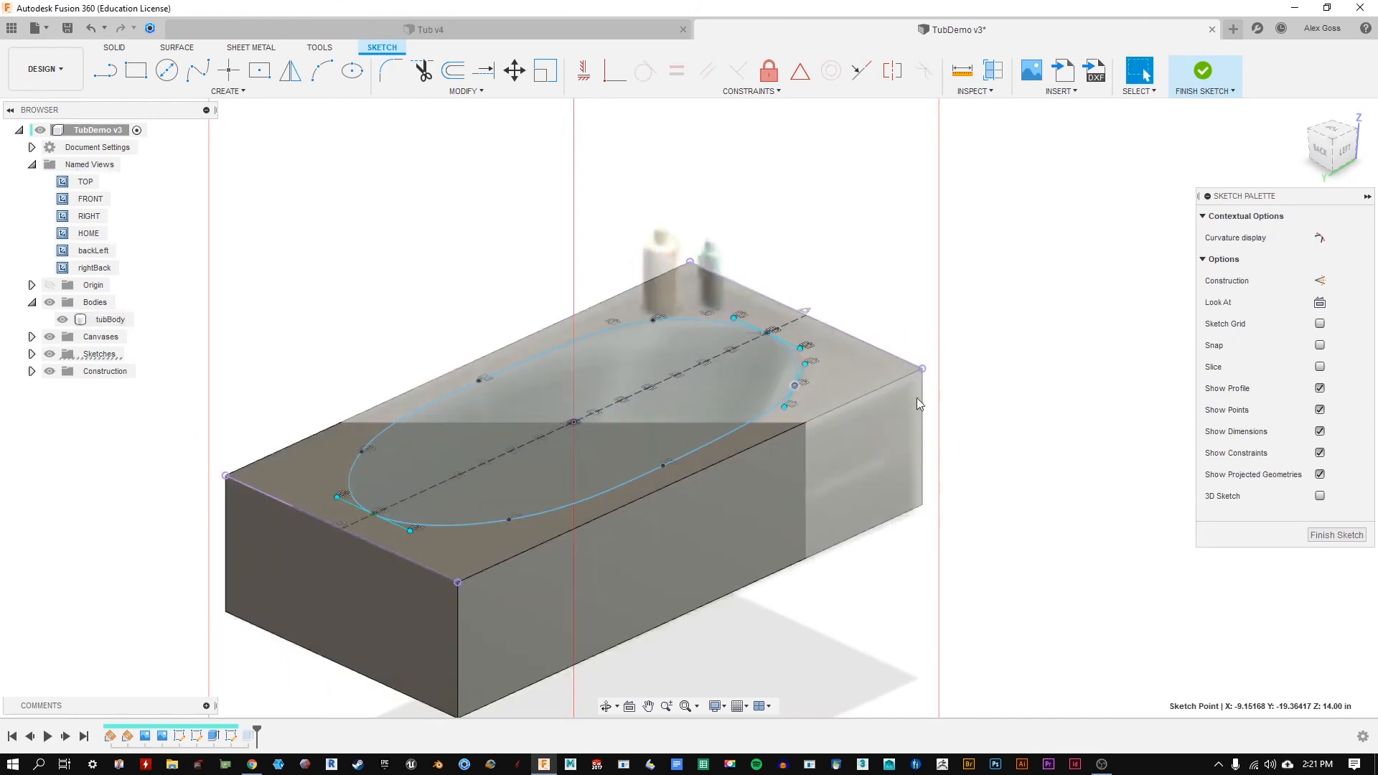
{"action": "middle_click_drag", "start_coordinate": [462, 505], "coordinate": [513, 458]}
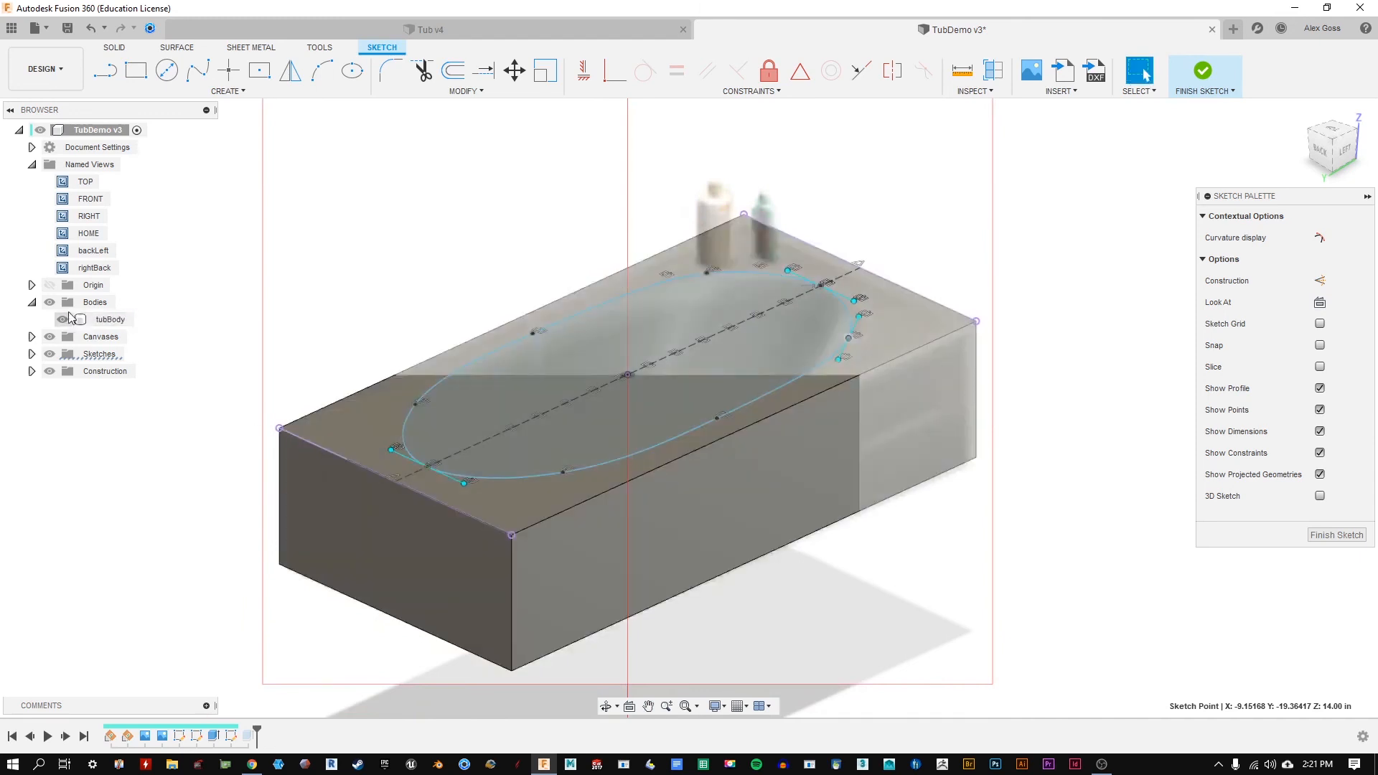
Step: Toggle the visibility of the tubBody body over the canvas and set its opacity to 50%
{"action": "left_click", "coordinate": [63, 323]}
{"action": "left_click", "coordinate": [67, 323]}
{"action": "left_click", "coordinate": [67, 323]}
{"action": "left_click", "coordinate": [67, 323]}
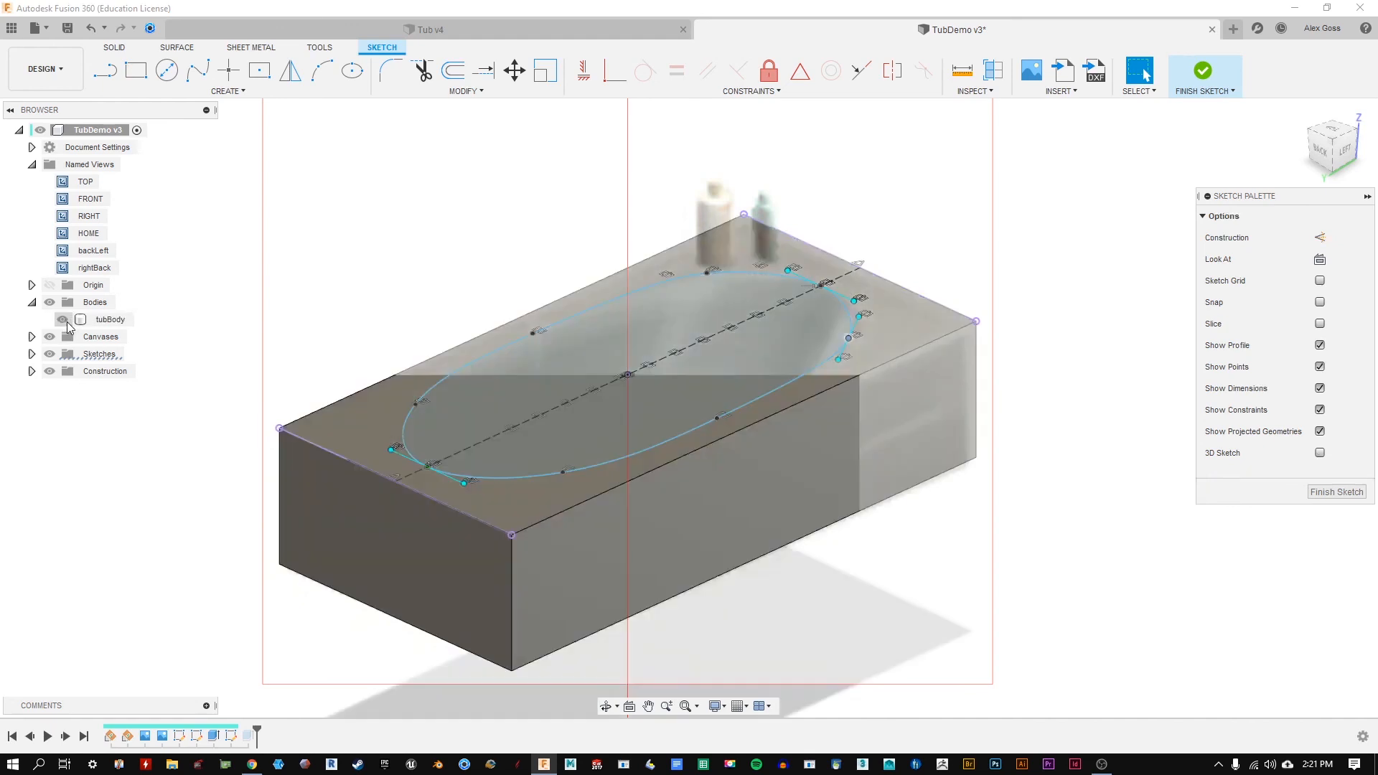
{"action": "left_click", "coordinate": [108, 319]}
{"action": "left_click", "coordinate": [150, 367]}
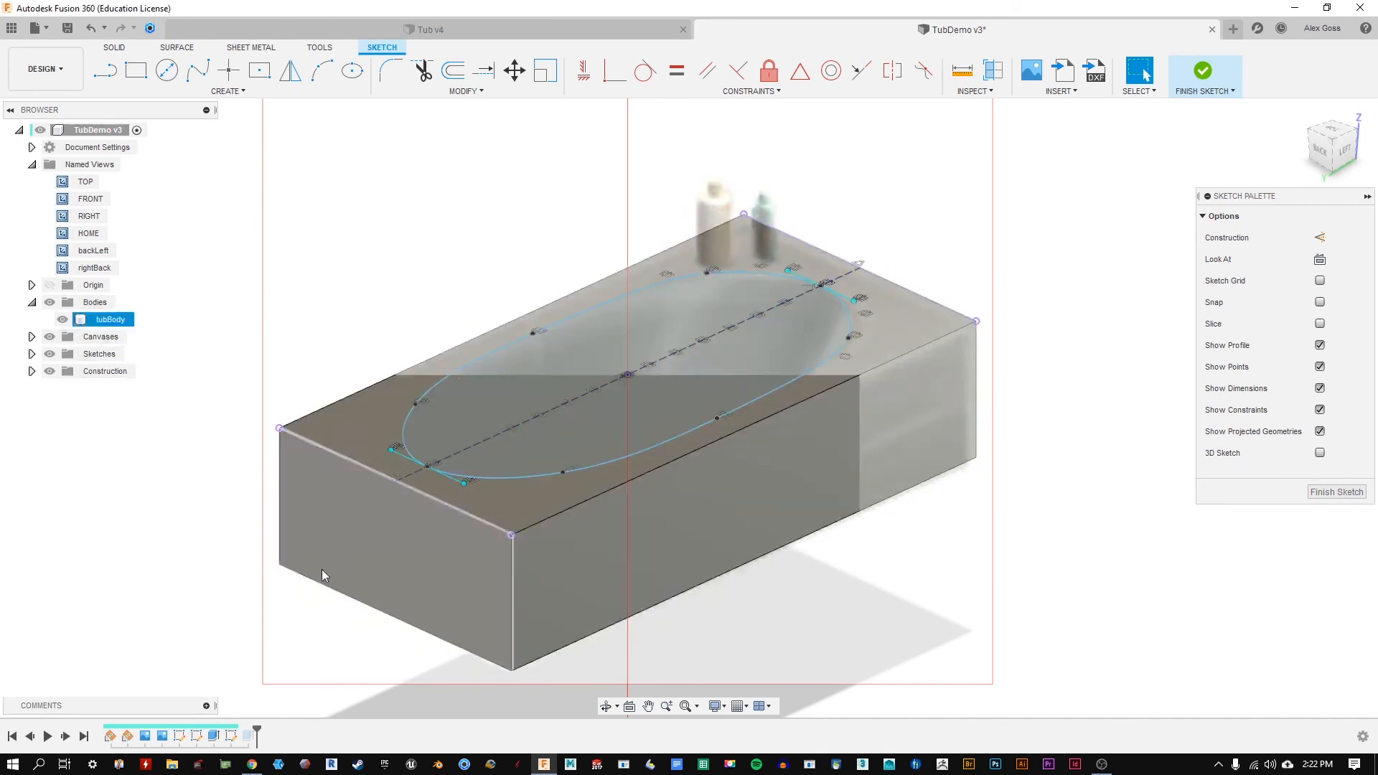
{"action": "right_click", "coordinate": [108, 320]}
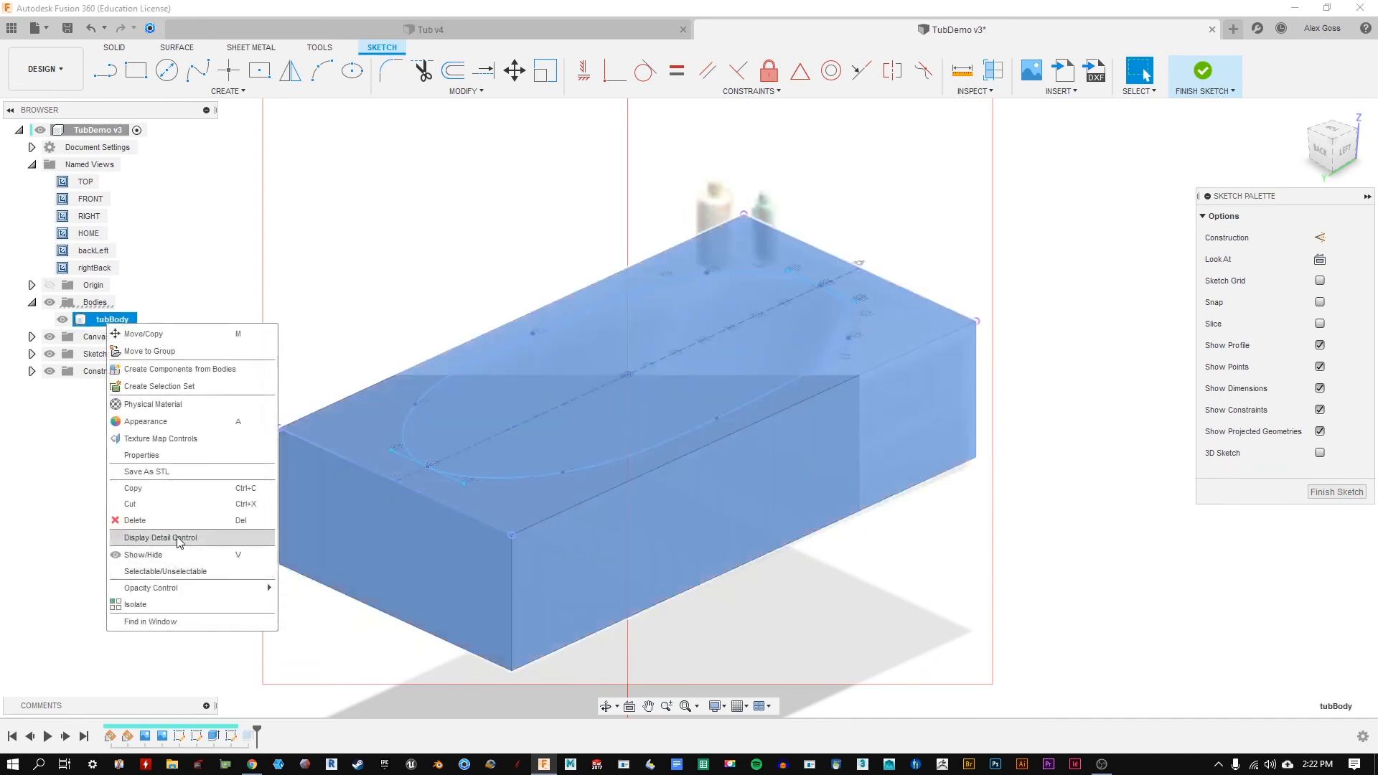
{"action": "mouse_move", "coordinate": [172, 594]}
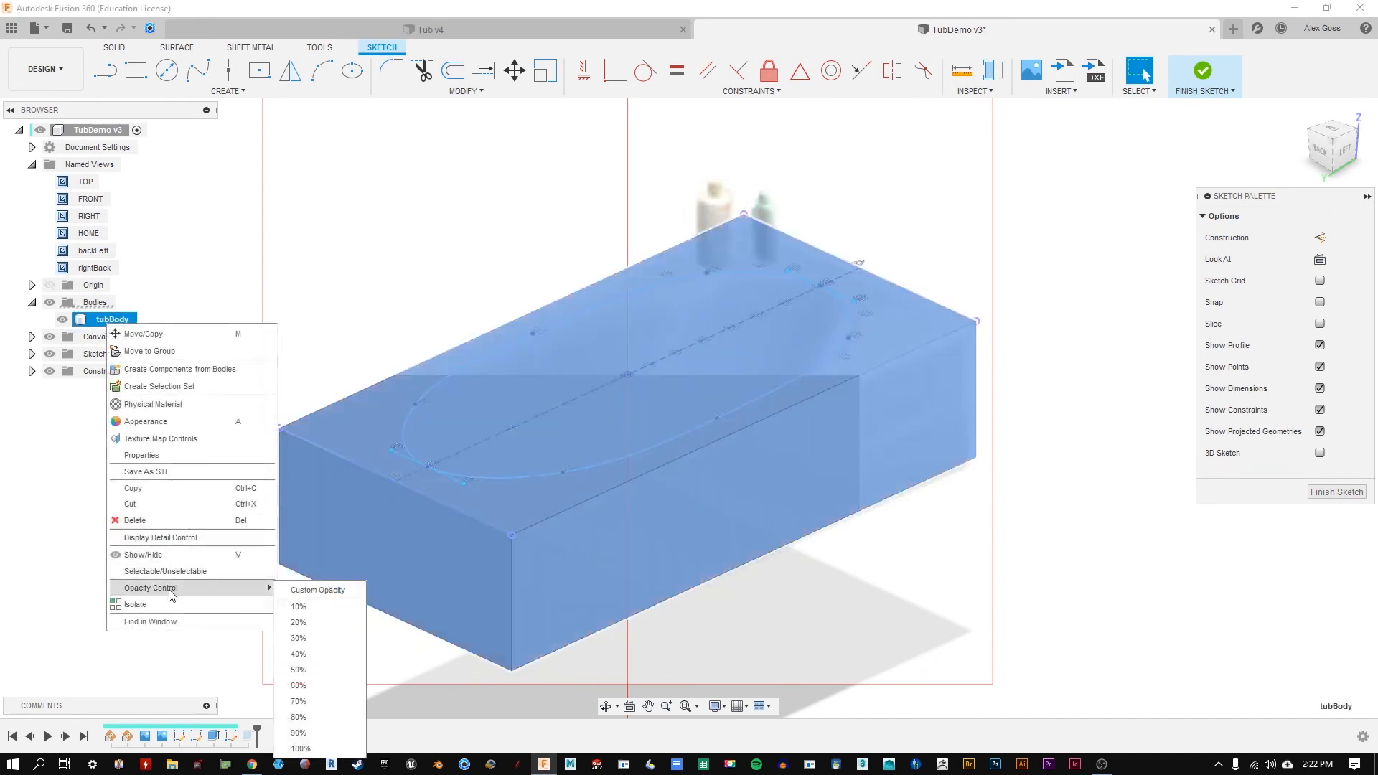
{"action": "left_click", "coordinate": [330, 670]}
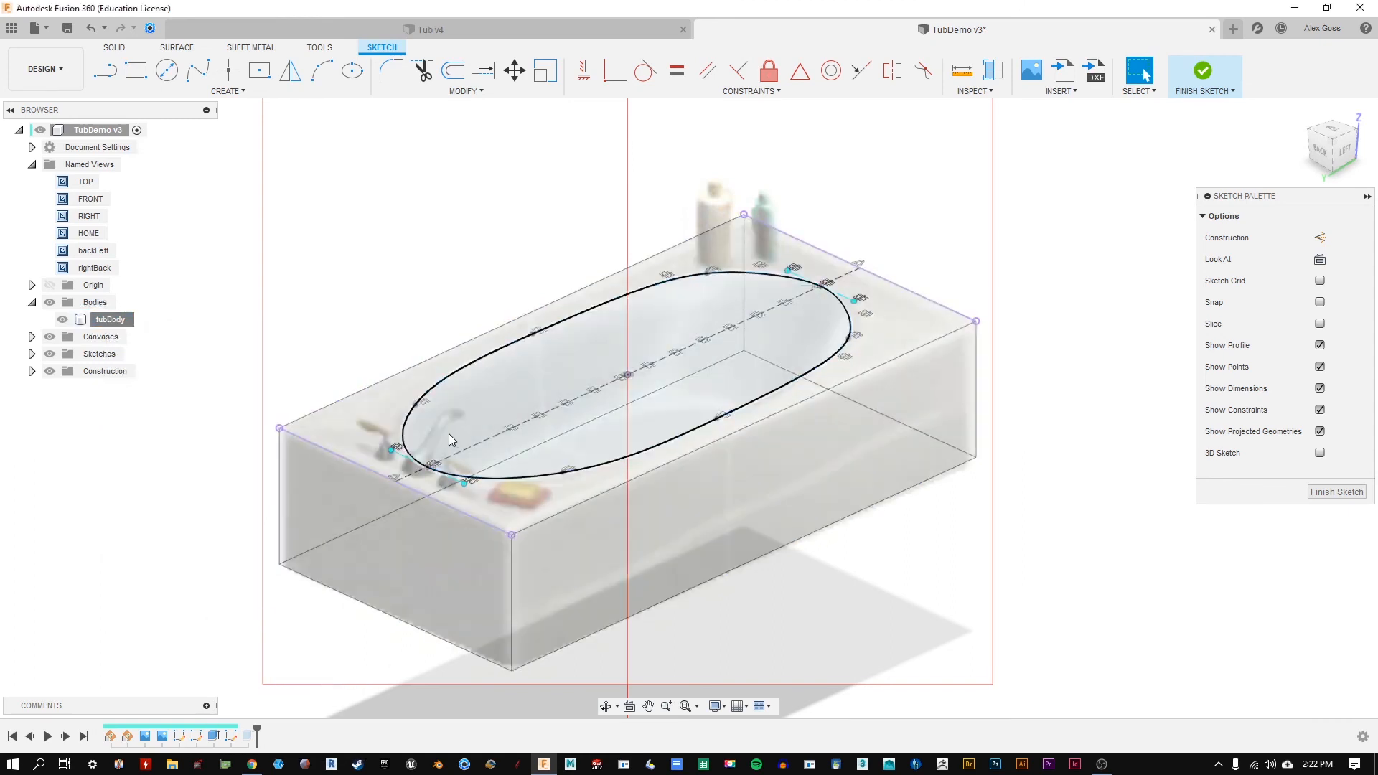
Step: Move the spline point near the soap to about X -9.27, Y 18.12 in and delete the middle fit points on both long sides
{"action": "mouse_move", "coordinate": [565, 473]}
{"action": "left_mouse_down"}
{"action": "mouse_move", "coordinate": [566, 455]}
{"action": "mouse_move", "coordinate": [559, 472]}
{"action": "left_mouse_up"}
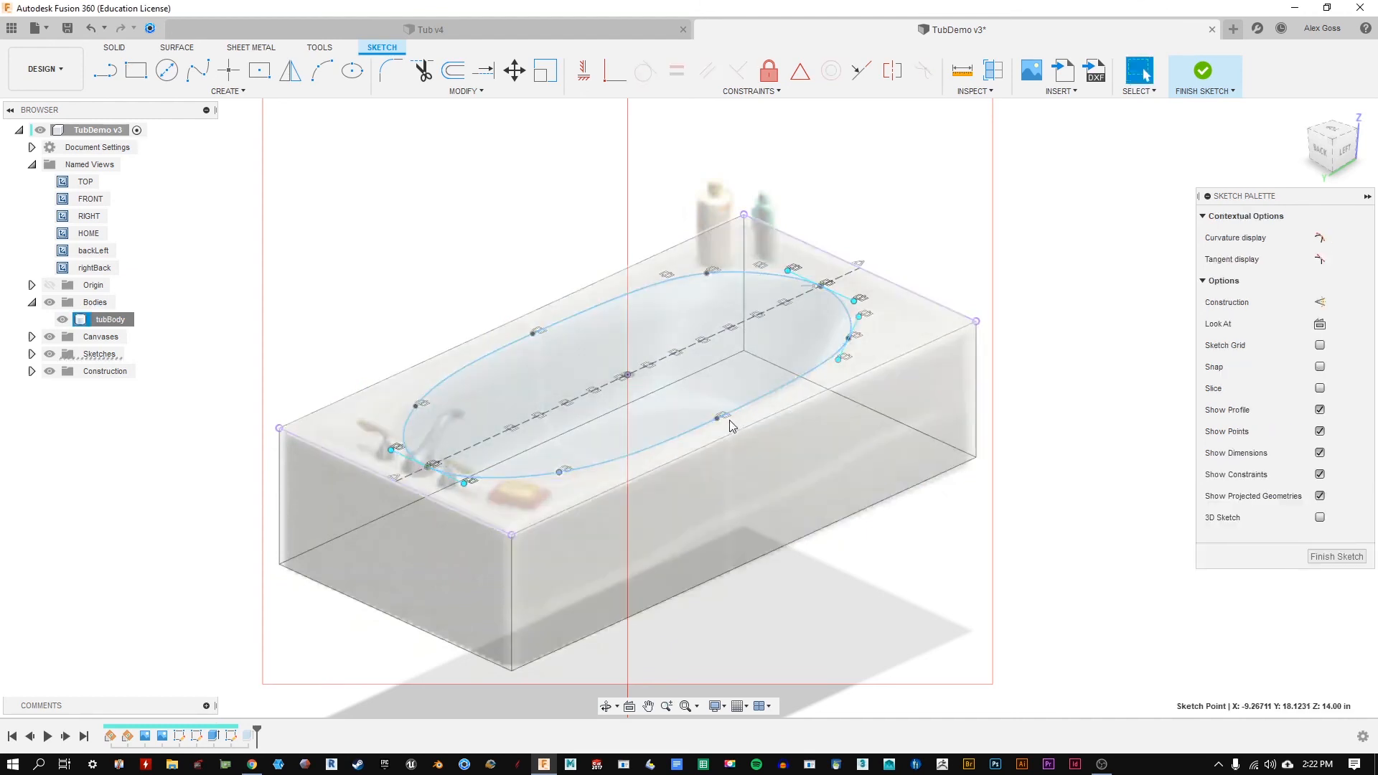
{"action": "left_click_drag", "start_coordinate": [717, 418], "coordinate": [713, 419]}
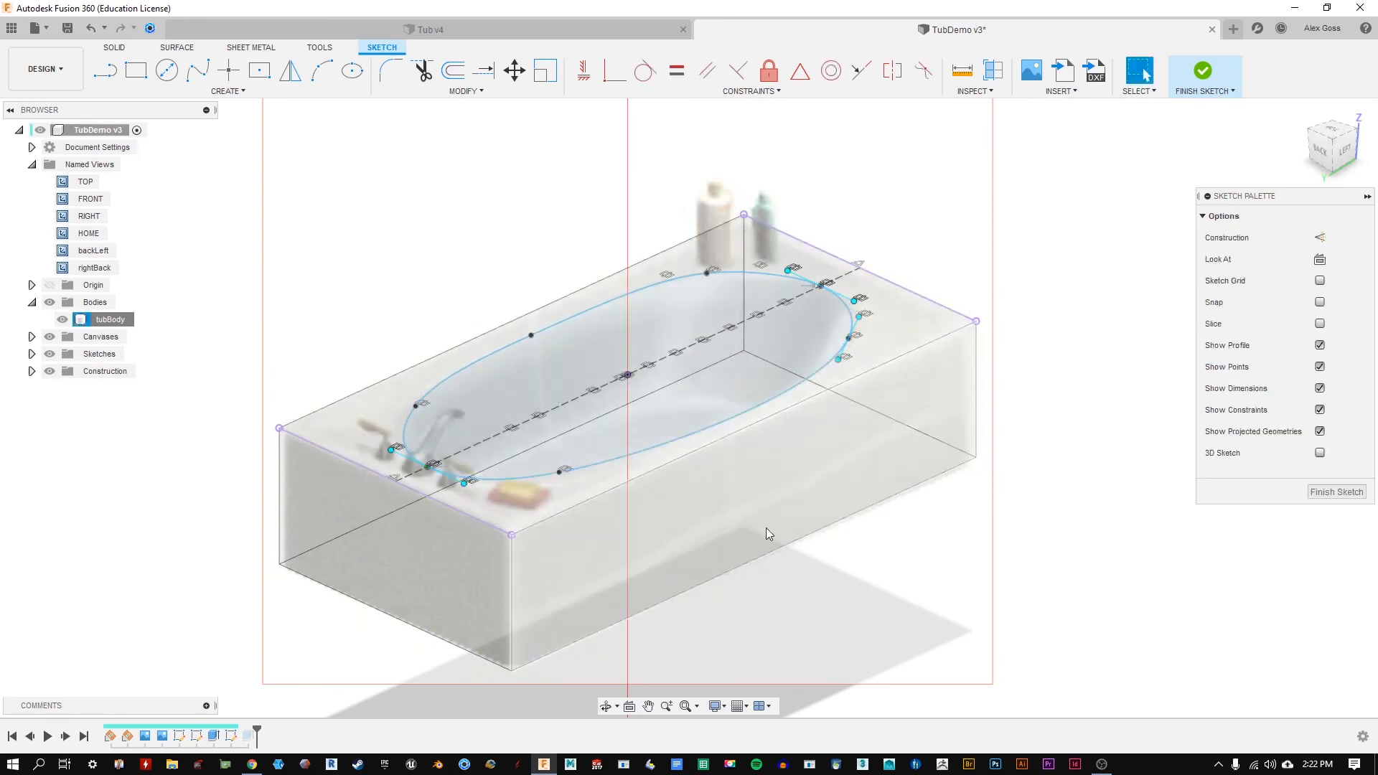
{"action": "left_click", "coordinate": [533, 337]}
{"action": "key", "text": "Delete"}
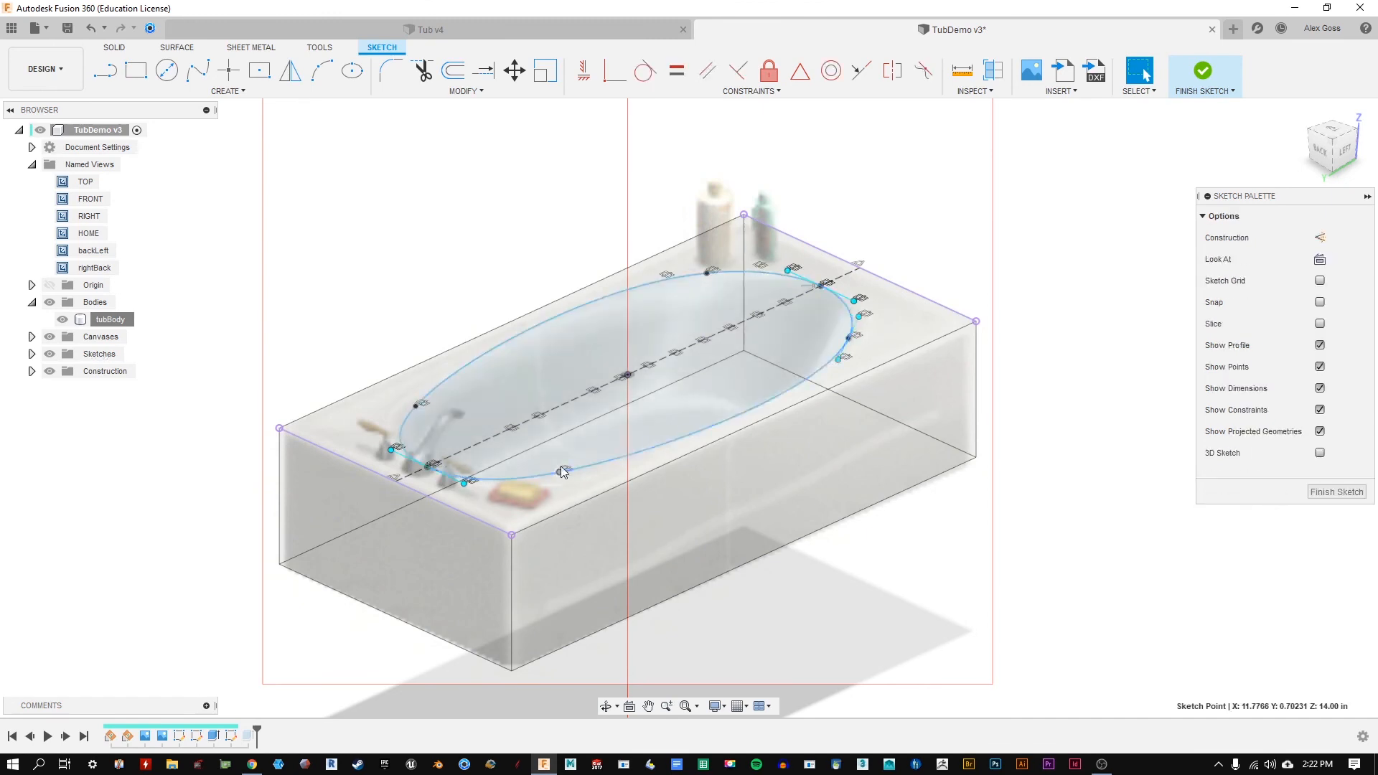
Step: Adjust the spline point near the soap to about X -9.21, Y 17.98 in and the one near the bottles to X 8.32, Y -18.42 in
{"action": "left_click", "coordinate": [556, 468]}
{"action": "left_click_drag", "start_coordinate": [559, 471], "coordinate": [560, 471]}
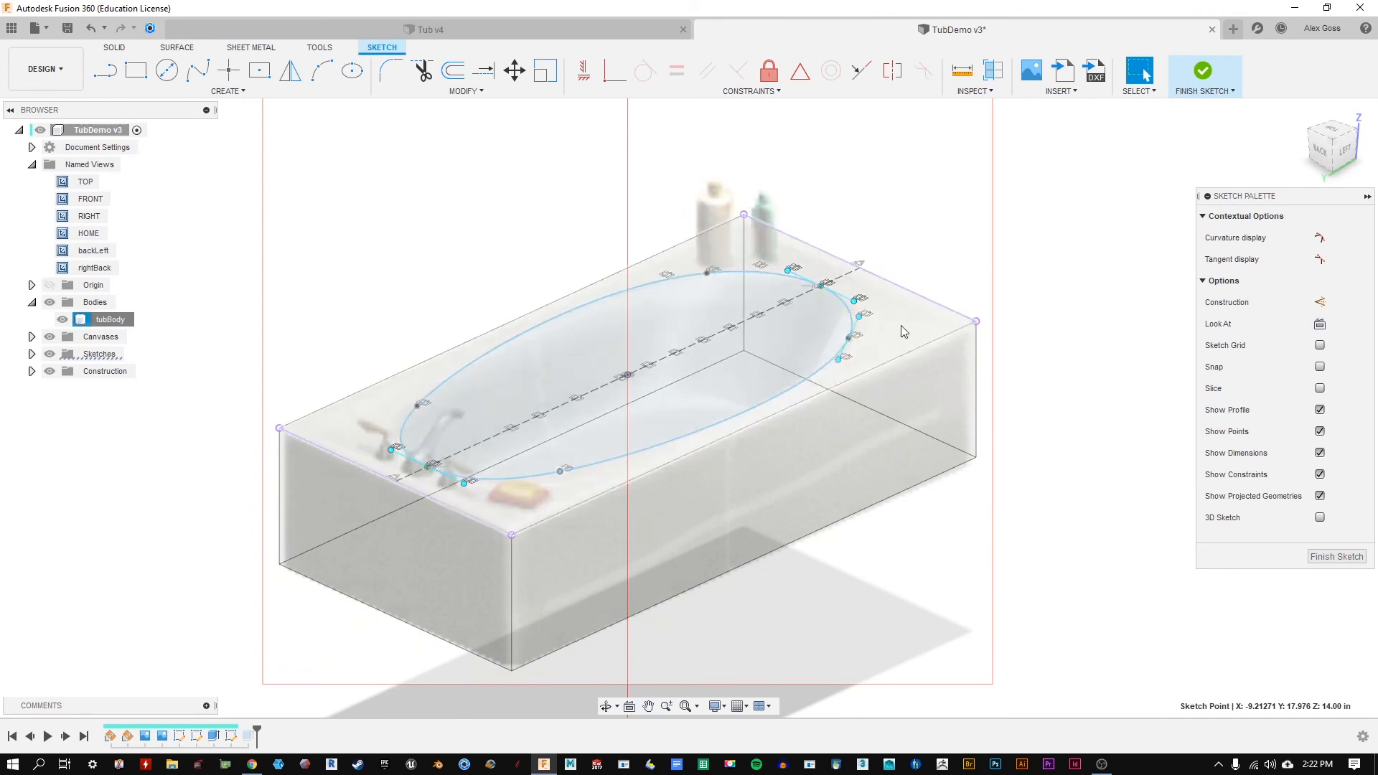
{"action": "left_click", "coordinate": [560, 468]}
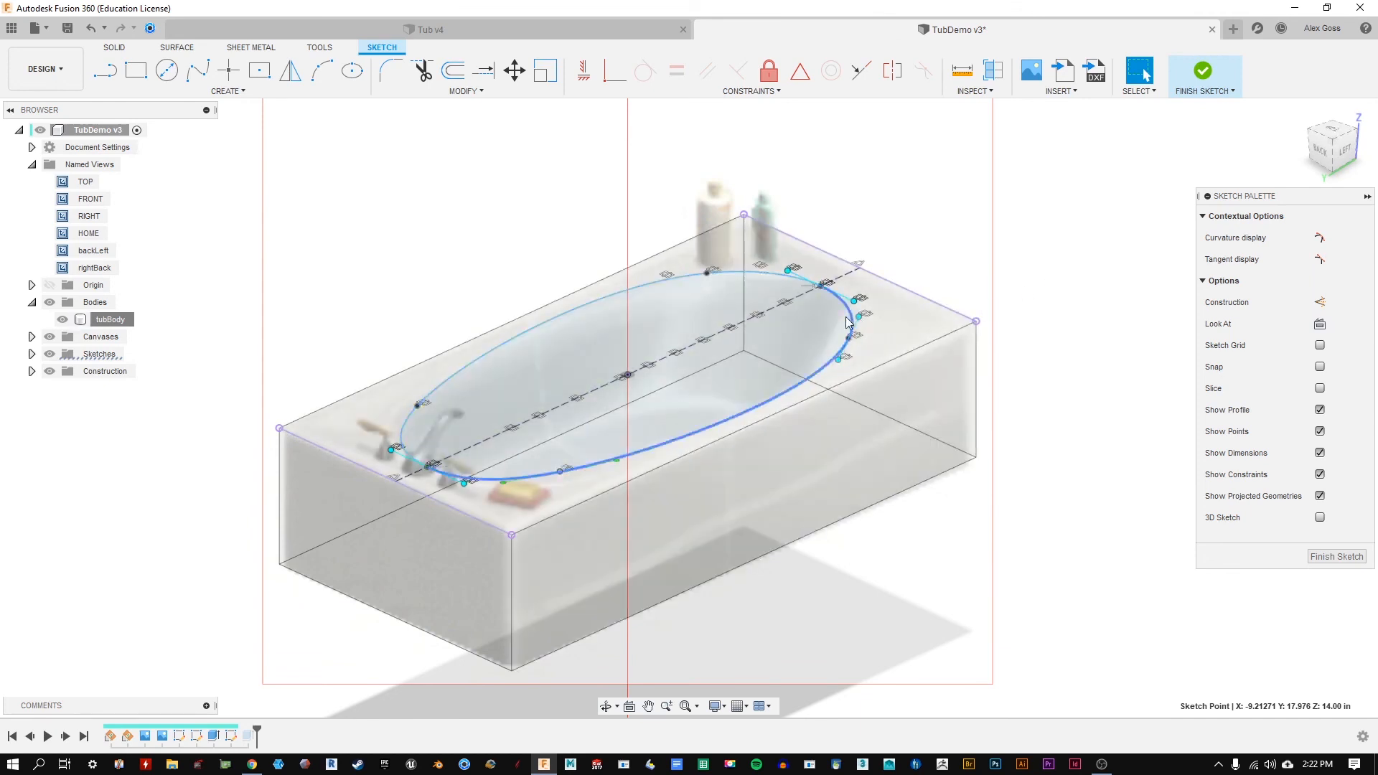
{"action": "left_click_drag", "start_coordinate": [708, 272], "coordinate": [707, 280]}
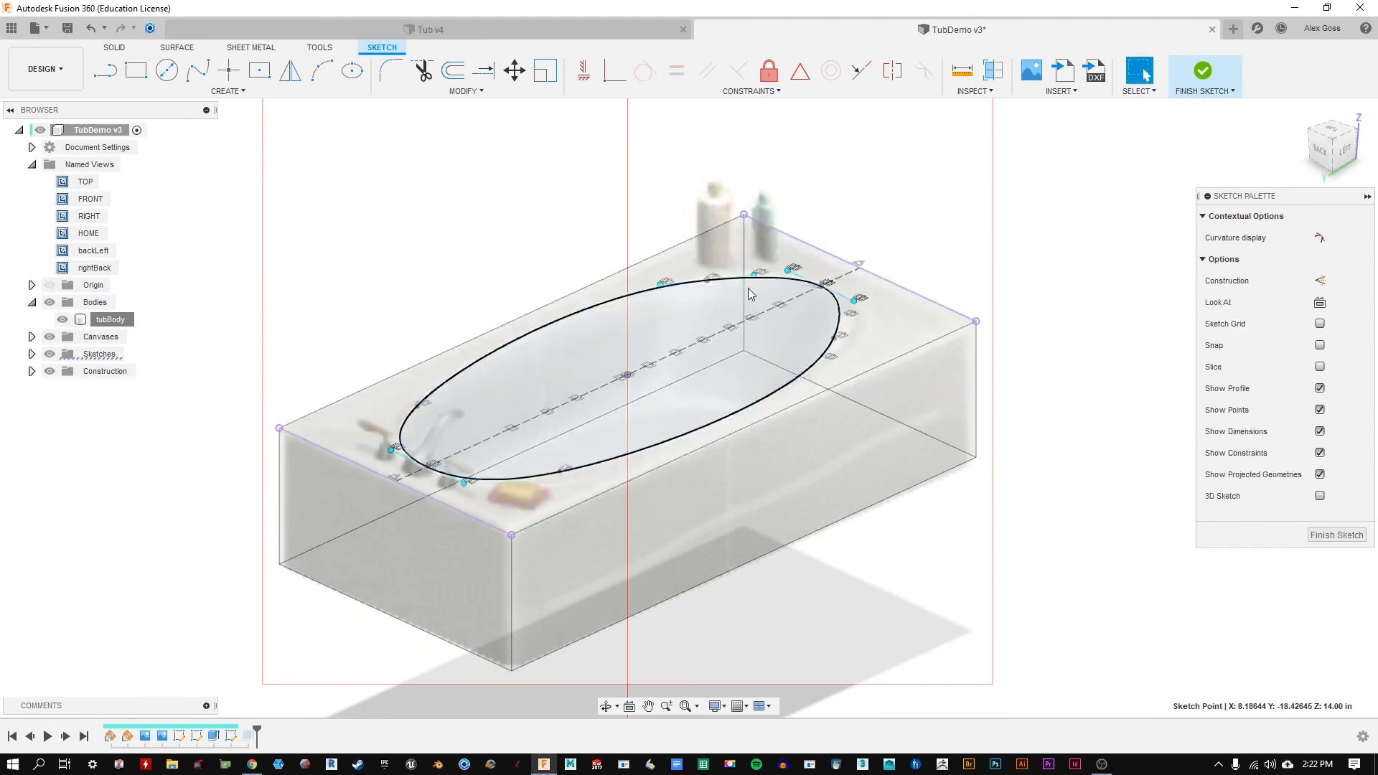
{"action": "scroll", "coordinate": [707, 281], "scroll_direction": "up", "scroll_amount": 3}
{"action": "mouse_move", "coordinate": [687, 283]}
{"action": "left_mouse_down"}
{"action": "mouse_move", "coordinate": [689, 267]}
{"action": "mouse_move", "coordinate": [687, 281]}
{"action": "left_mouse_up"}
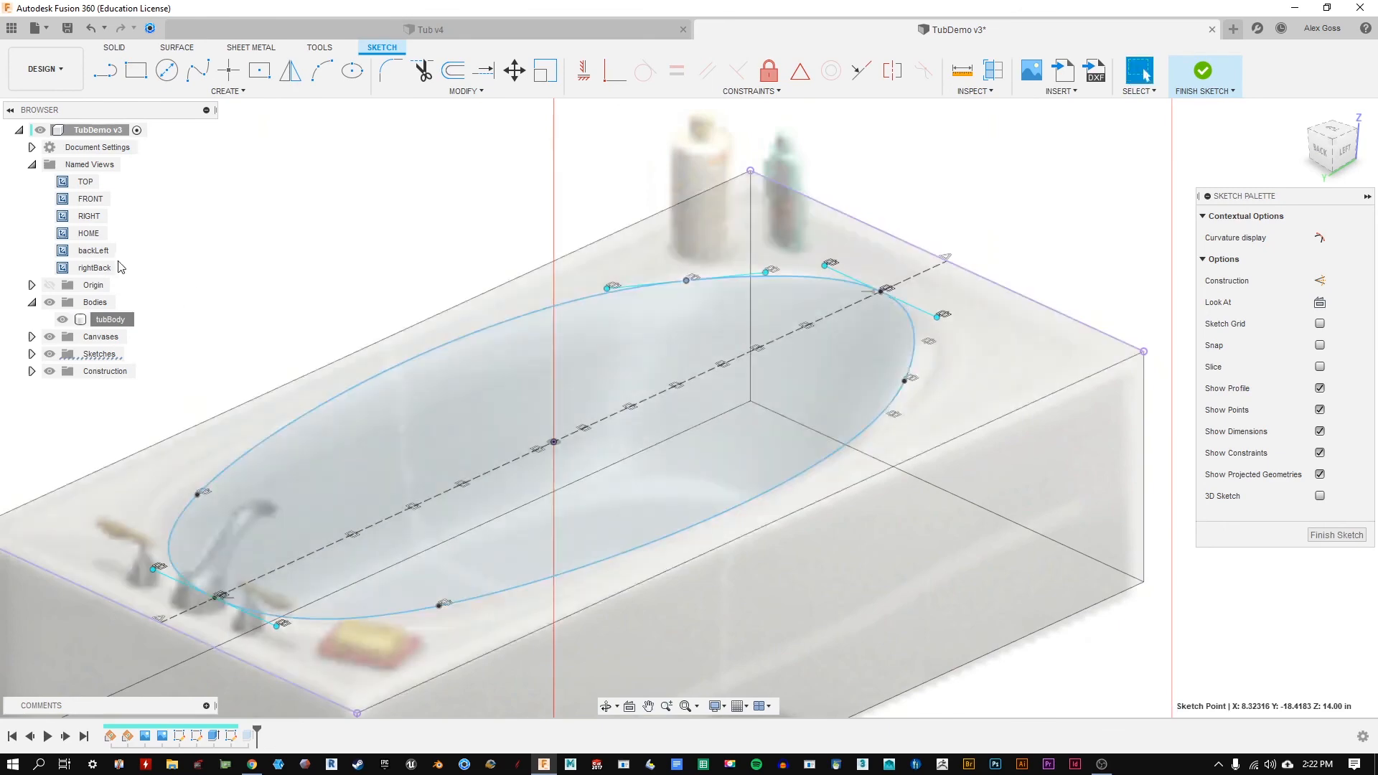
Step: In the rightBack named view, move the spline point near the soap to about X 9.36, Y -20.55 in and finish the sketch
{"action": "double_click", "coordinate": [94, 268]}
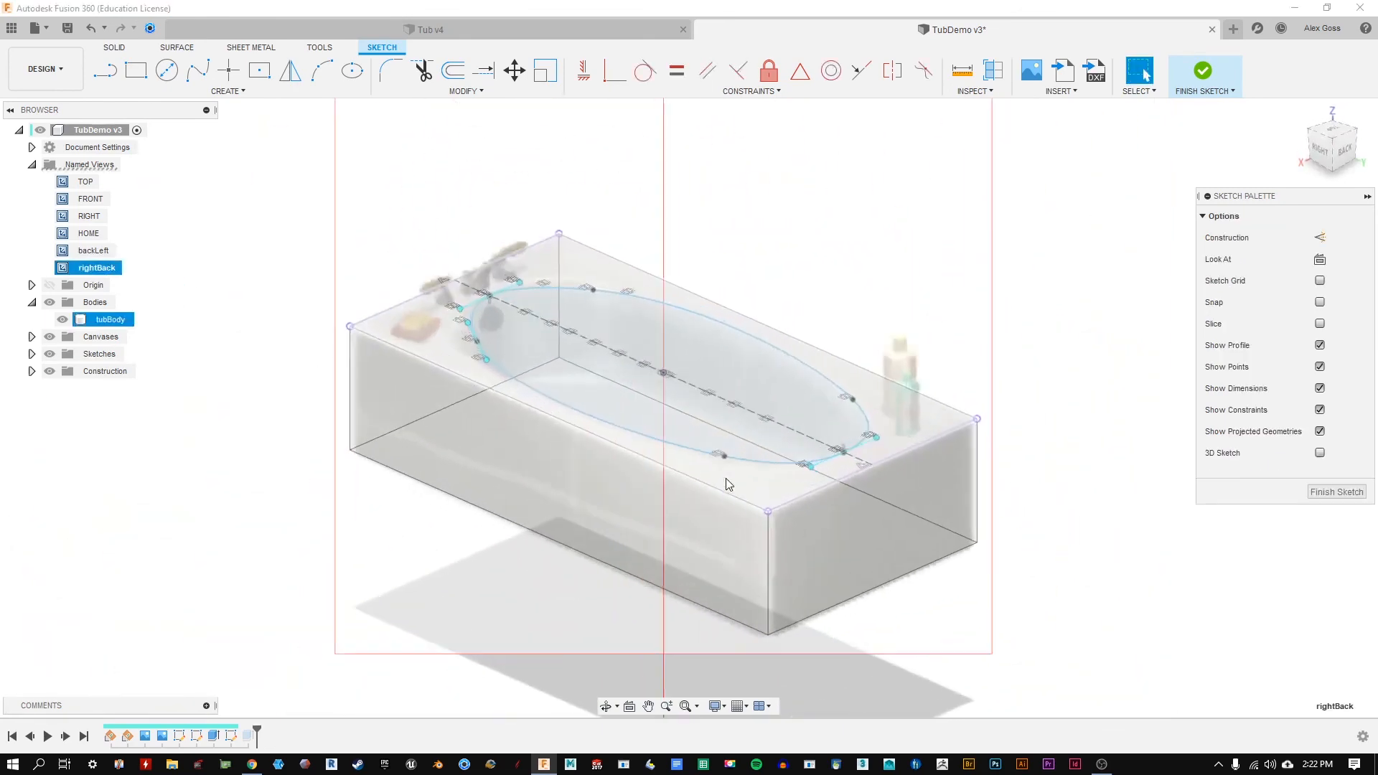
{"action": "left_click", "coordinate": [477, 343]}
{"action": "left_click_drag", "start_coordinate": [476, 342], "coordinate": [455, 338]}
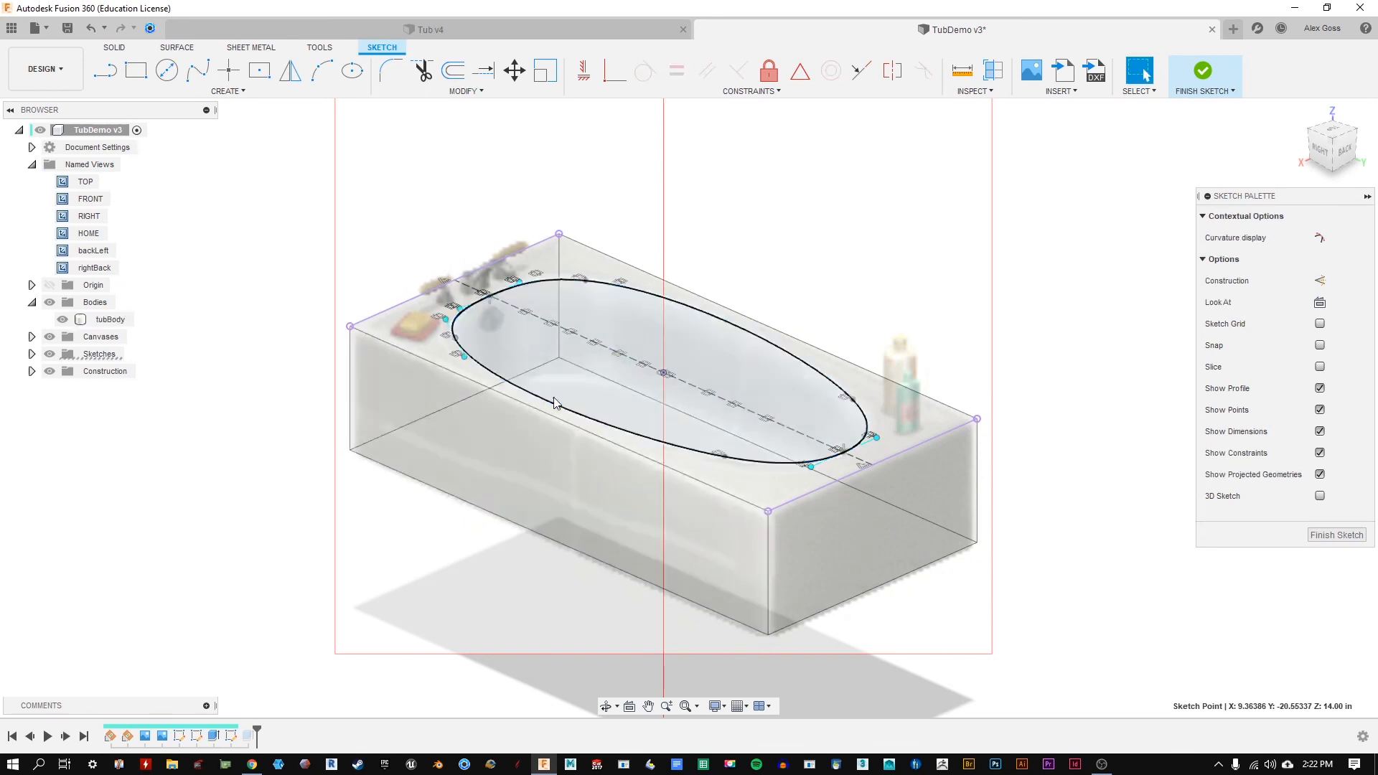
{"action": "left_click", "coordinate": [1335, 536]}
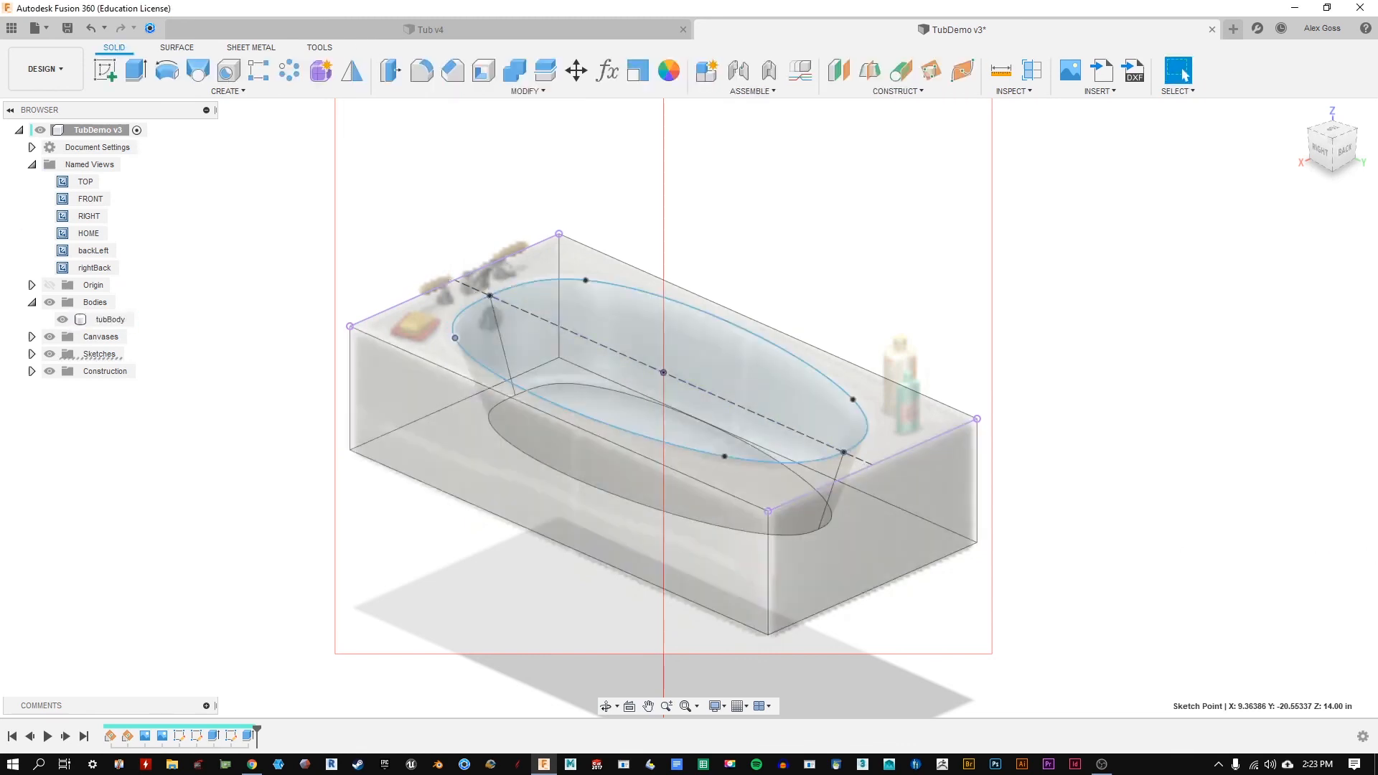
Step: Hide the canvases so that only the tub body and its opening sketch remain displayed
{"action": "left_click", "coordinate": [49, 336]}
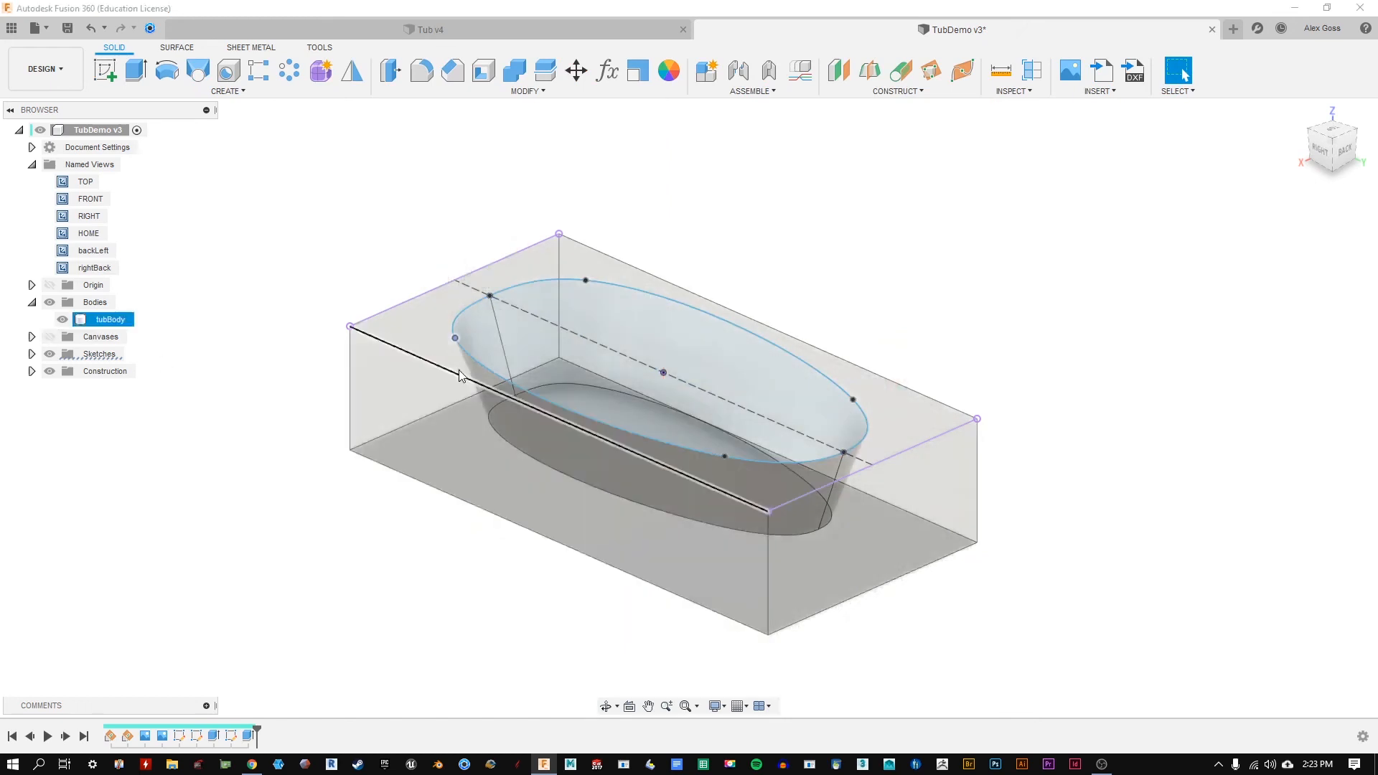
{"action": "mouse_move", "coordinate": [502, 236]}
{"action": "middle_mouse_down", "text": "shift"}
{"action": "mouse_move", "coordinate": [483, 209]}
{"action": "mouse_move", "coordinate": [474, 246]}
{"action": "mouse_move", "coordinate": [479, 224]}
{"action": "middle_mouse_up", "text": "shift"}
{"action": "middle_click_drag", "start_coordinate": [569, 394], "coordinate": [603, 311], "text": "shift"}
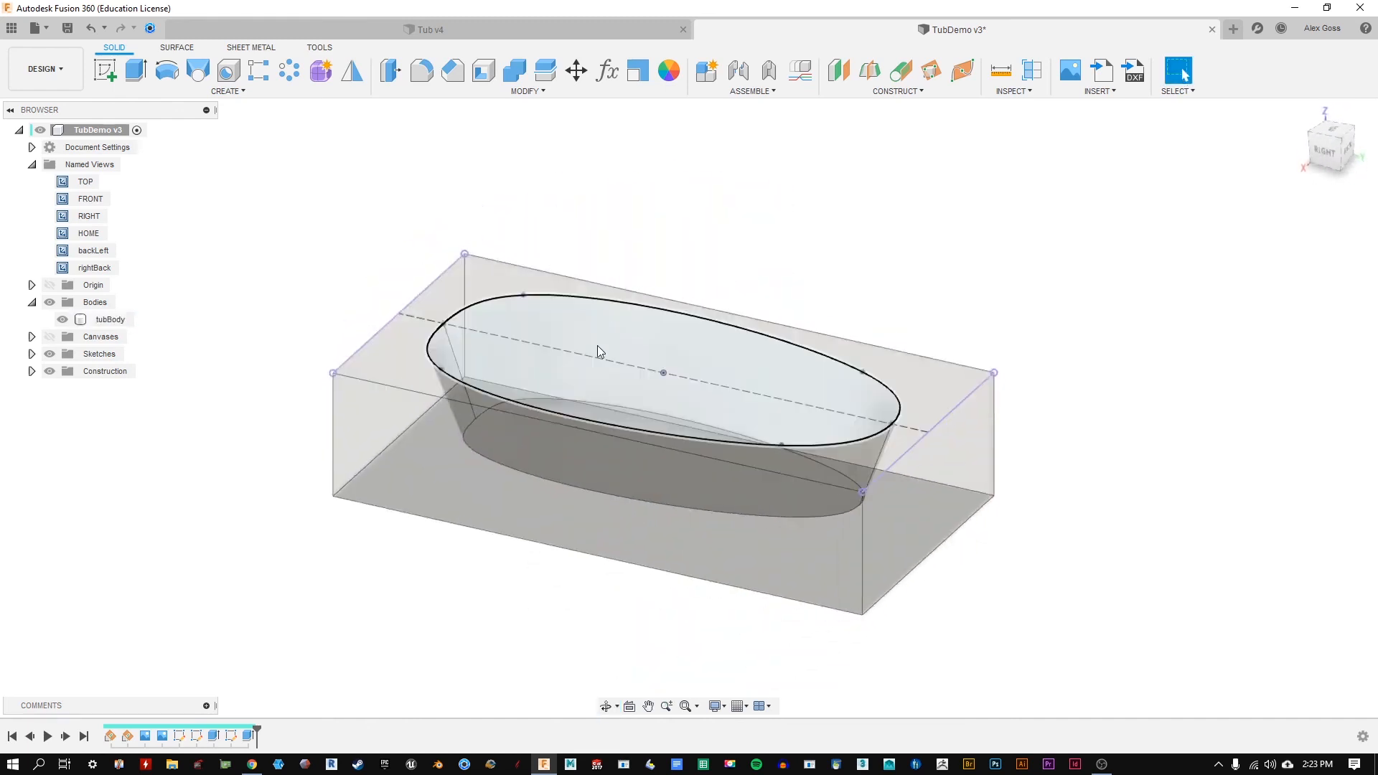
Step: Open the basin cut extrude for editing, review its profile, distance and taper angle, and accept it
{"action": "right_click", "coordinate": [246, 737]}
{"action": "left_click", "coordinate": [298, 593]}
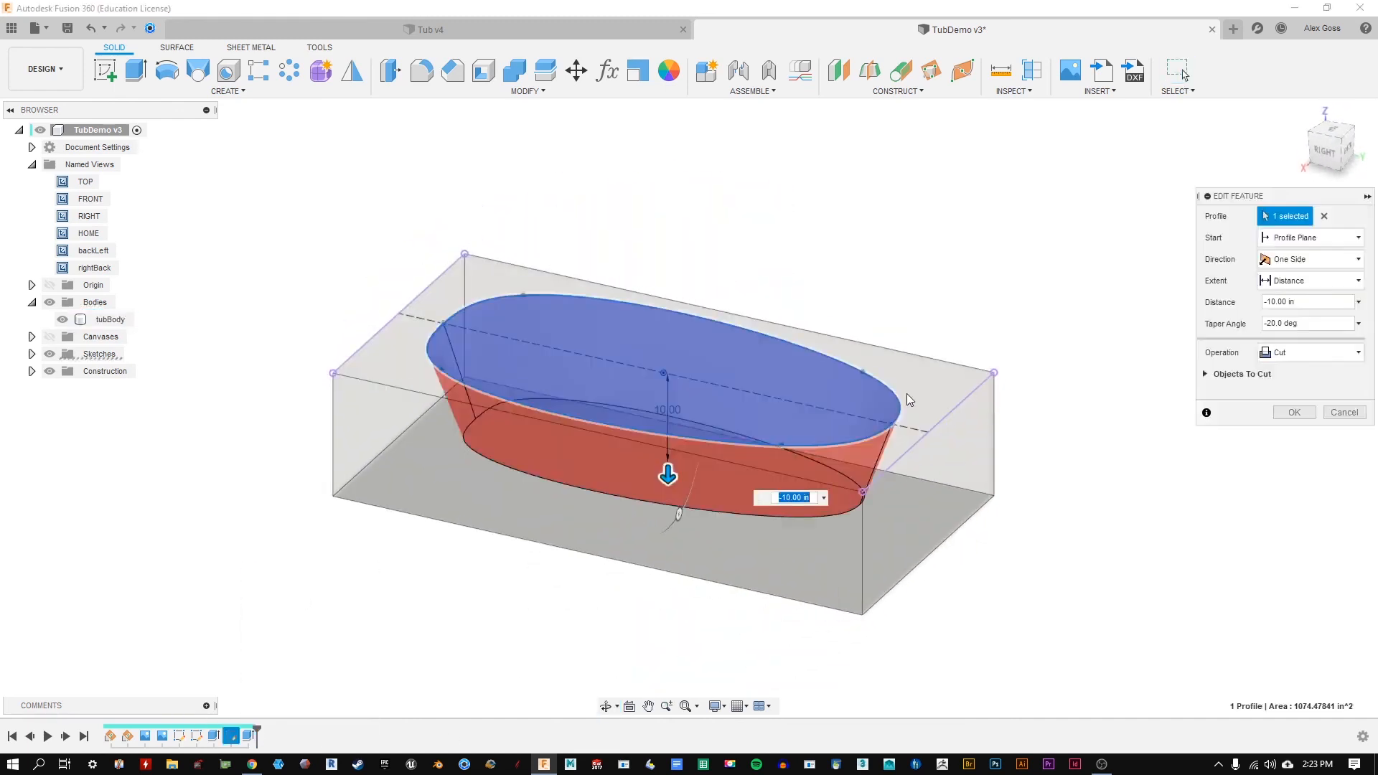
{"action": "left_click_drag", "start_coordinate": [1290, 202], "coordinate": [1119, 200]}
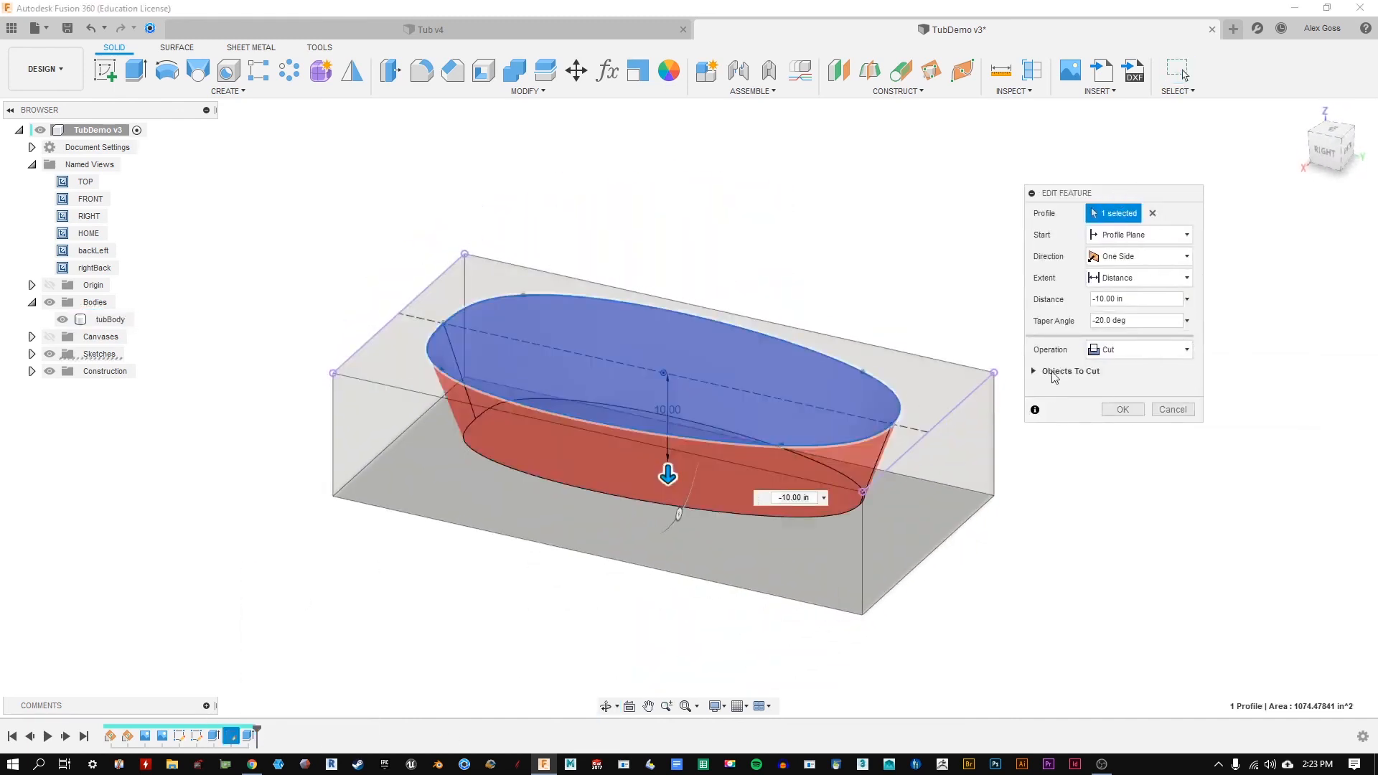
{"action": "middle_click_drag", "start_coordinate": [781, 453], "coordinate": [765, 386], "text": "shift"}
{"action": "left_click", "coordinate": [1135, 409]}
{"action": "middle_click_drag", "start_coordinate": [884, 495], "coordinate": [904, 444], "text": "shift"}
Step: Try several shaded and wireframe visual styles on the tub body, finishing with a wireframe style that shows hidden edges
{"action": "left_click", "coordinate": [715, 706]}
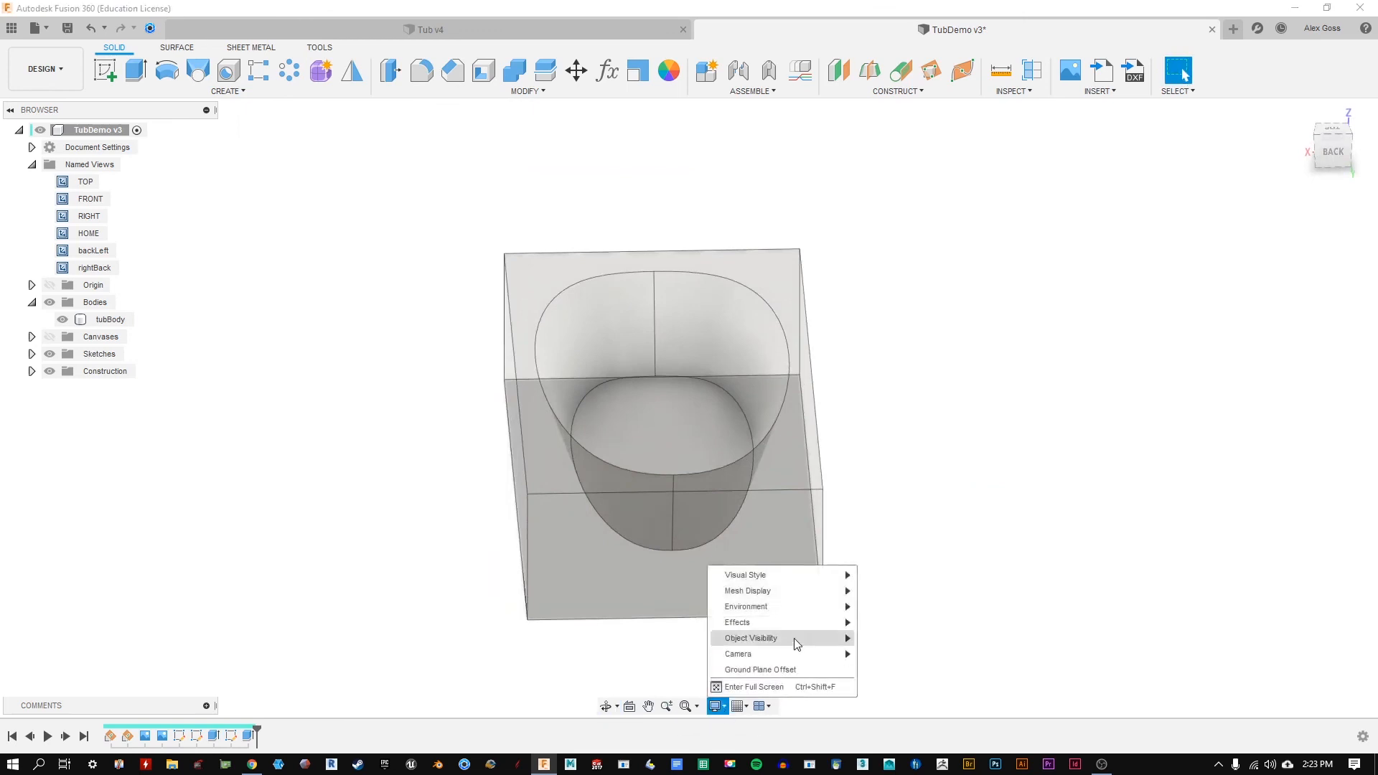
{"action": "mouse_move", "coordinate": [750, 575]}
{"action": "left_click", "coordinate": [905, 592]}
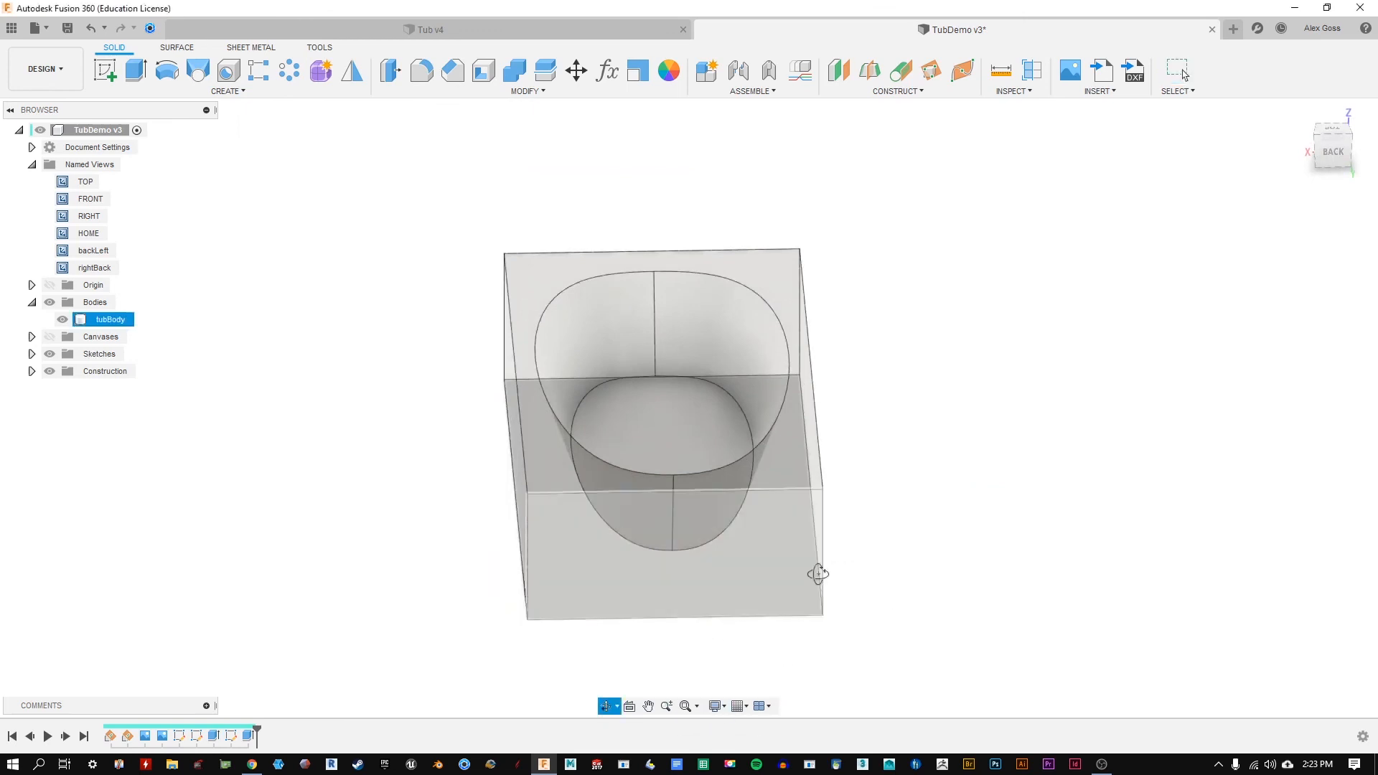
{"action": "middle_click_drag", "start_coordinate": [815, 569], "coordinate": [772, 648], "text": "shift"}
{"action": "left_click", "coordinate": [715, 706]}
{"action": "mouse_move", "coordinate": [783, 576]}
{"action": "left_click", "coordinate": [907, 640]}
{"action": "middle_click_drag", "start_coordinate": [907, 640], "coordinate": [846, 571], "text": "shift"}
{"action": "left_click", "coordinate": [715, 706]}
{"action": "mouse_move", "coordinate": [823, 578]}
{"action": "left_click", "coordinate": [906, 622]}
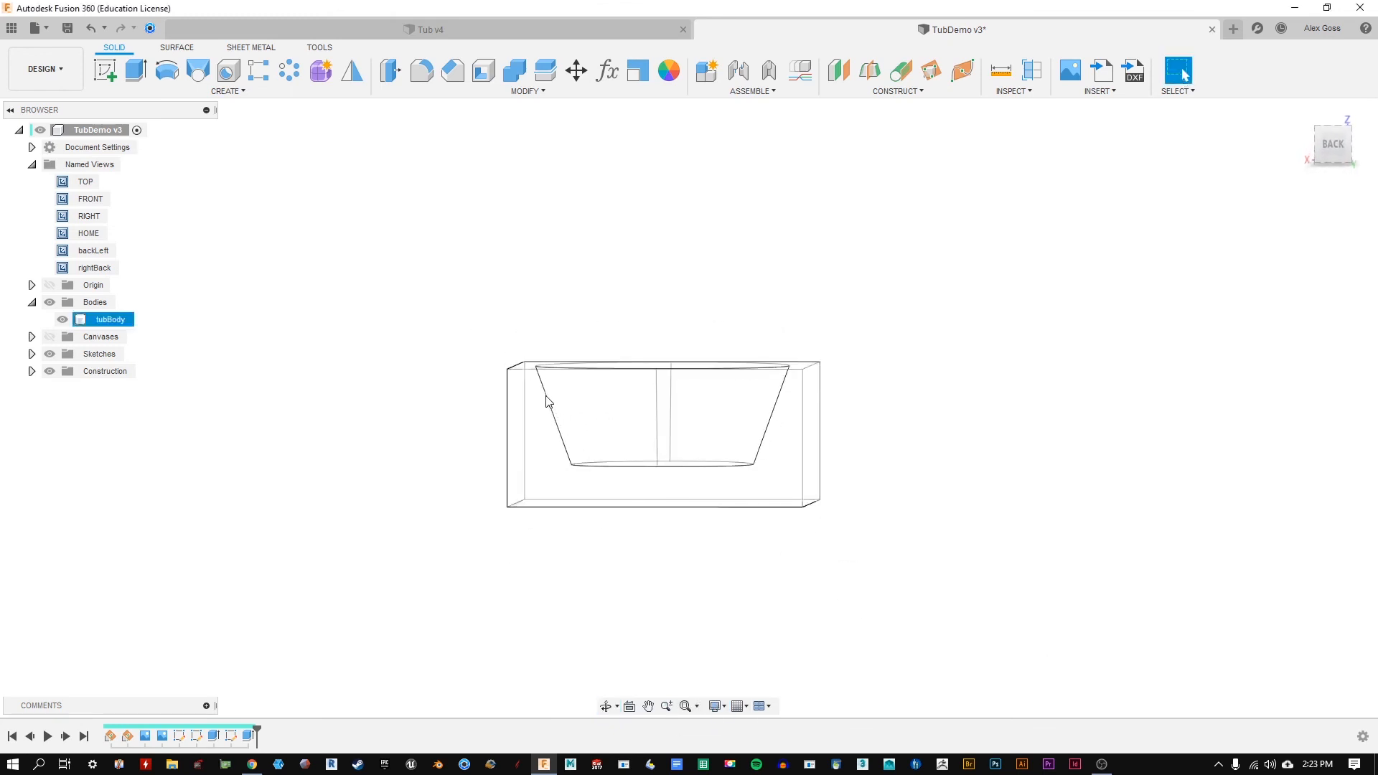
Step: Examine the slope of the basin walls in wireframe from the long side and restore the shaded visual style with edges
{"action": "middle_click_drag", "start_coordinate": [768, 440], "coordinate": [723, 418], "text": "shift"}
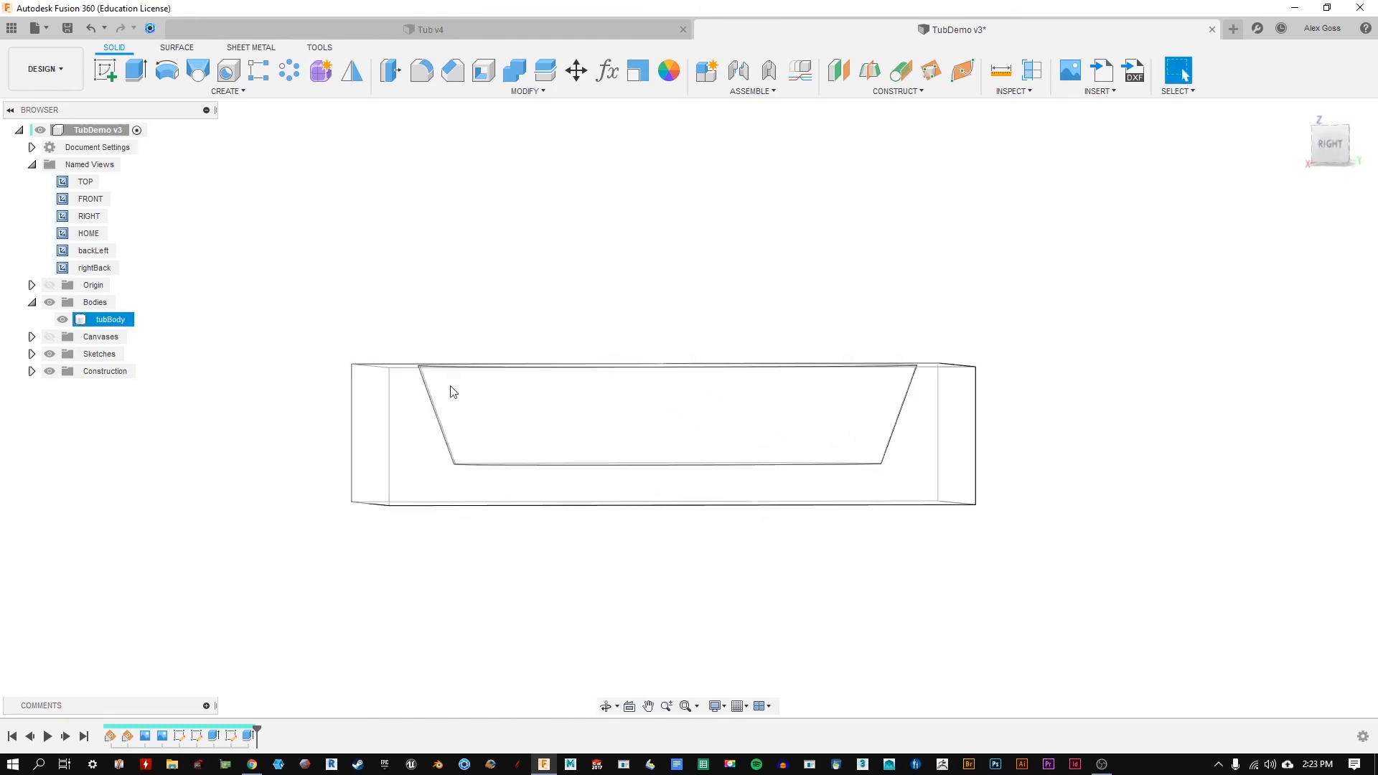
{"action": "middle_click_drag", "start_coordinate": [902, 467], "coordinate": [905, 496], "text": "shift"}
{"action": "left_click", "coordinate": [542, 334]}
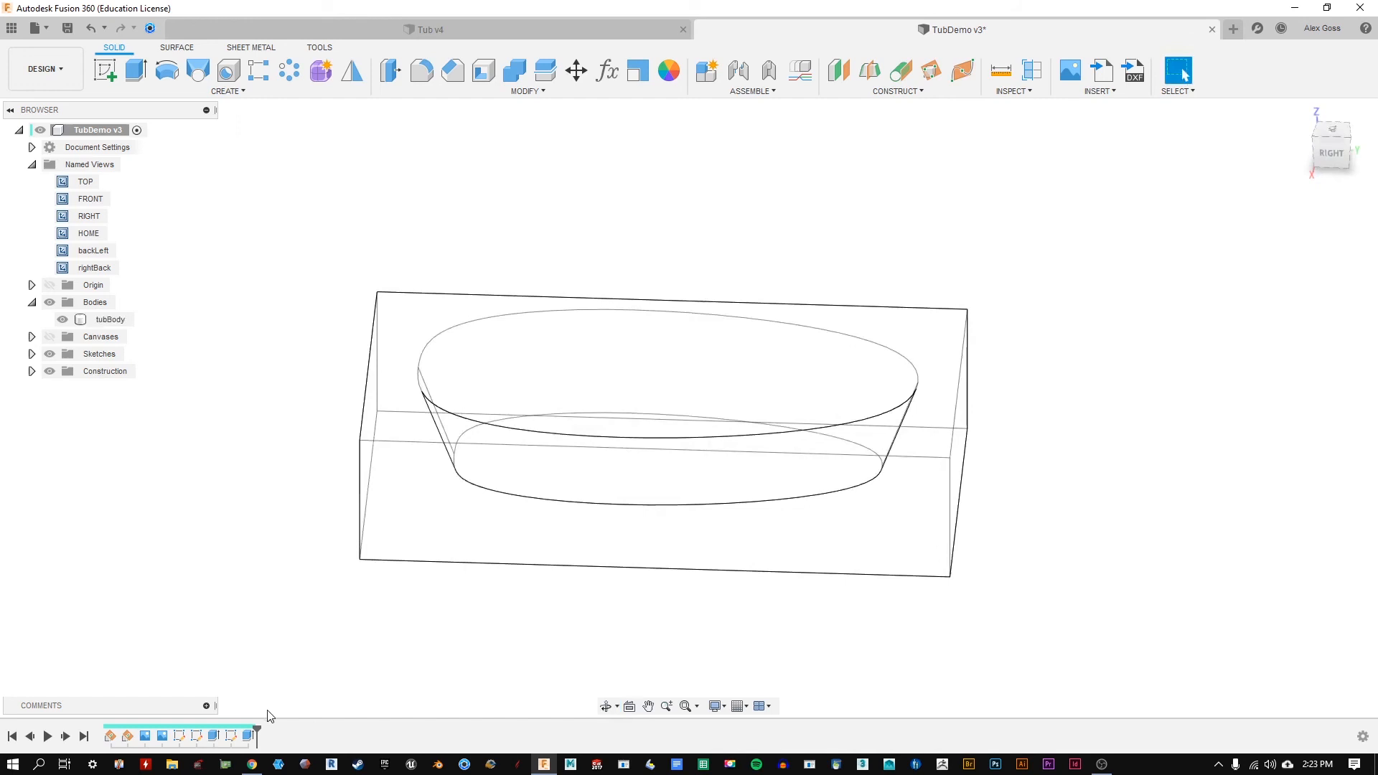
{"action": "middle_click_drag", "start_coordinate": [478, 577], "coordinate": [431, 616], "text": "shift"}
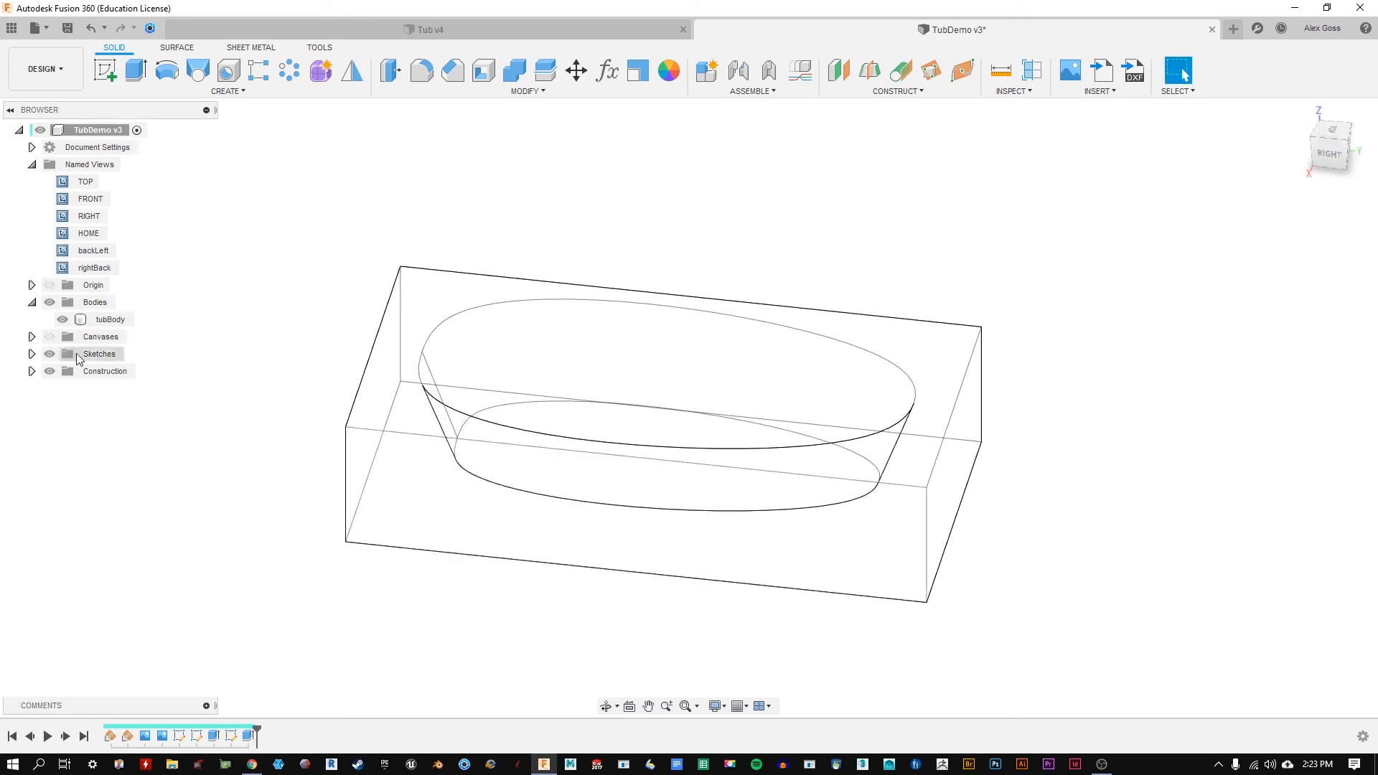
{"action": "left_click", "coordinate": [716, 706]}
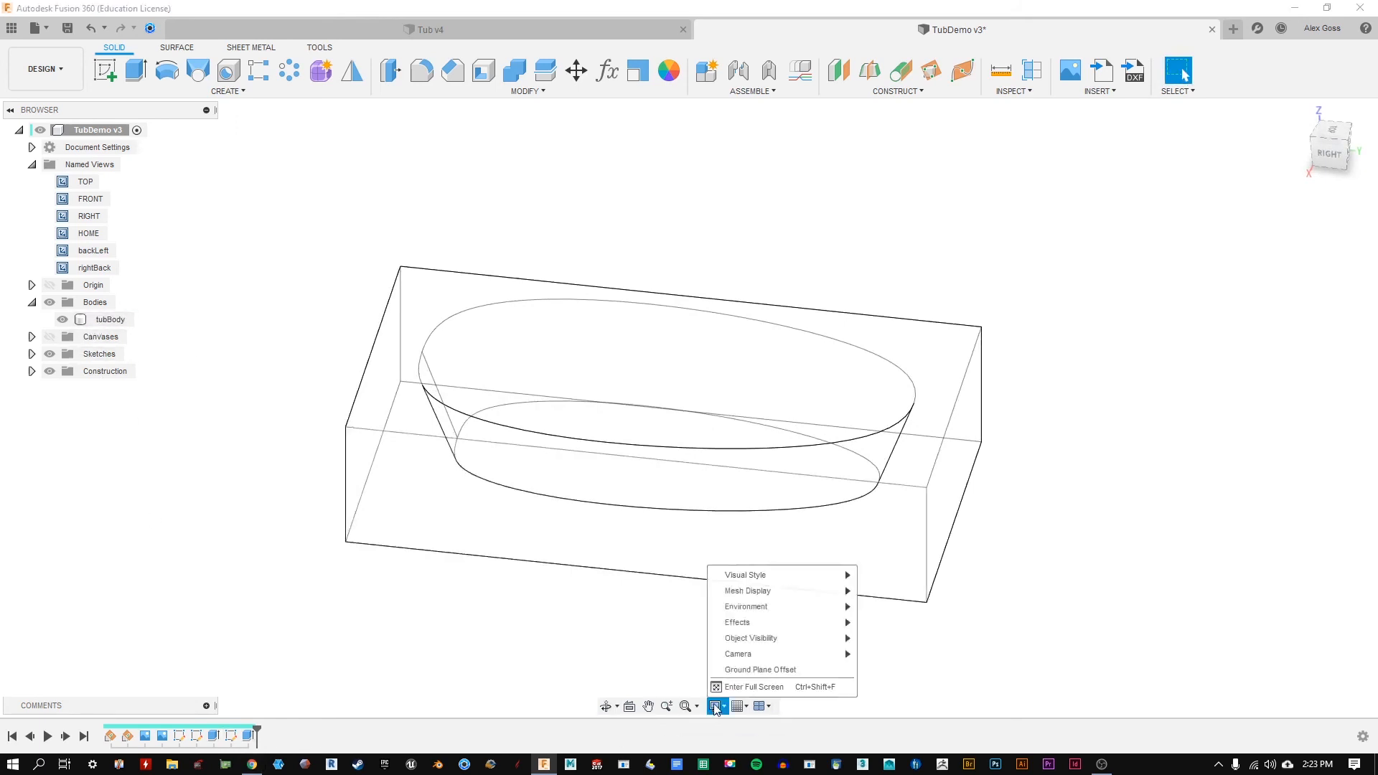
{"action": "mouse_move", "coordinate": [846, 575]}
{"action": "left_click", "coordinate": [954, 608]}
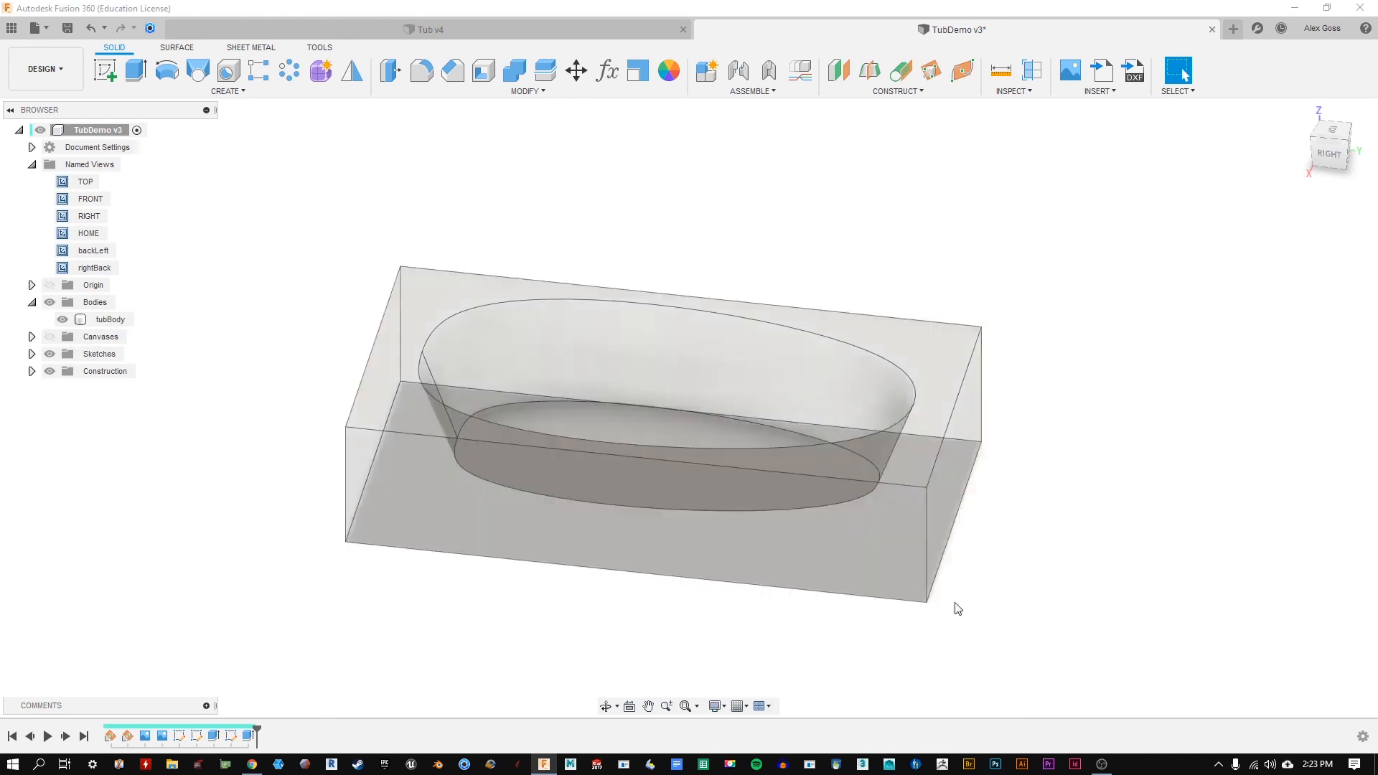
Step: Increase the opacity of the tubBody body while keeping it see-through enough to reveal the basin
{"action": "right_click", "coordinate": [121, 323]}
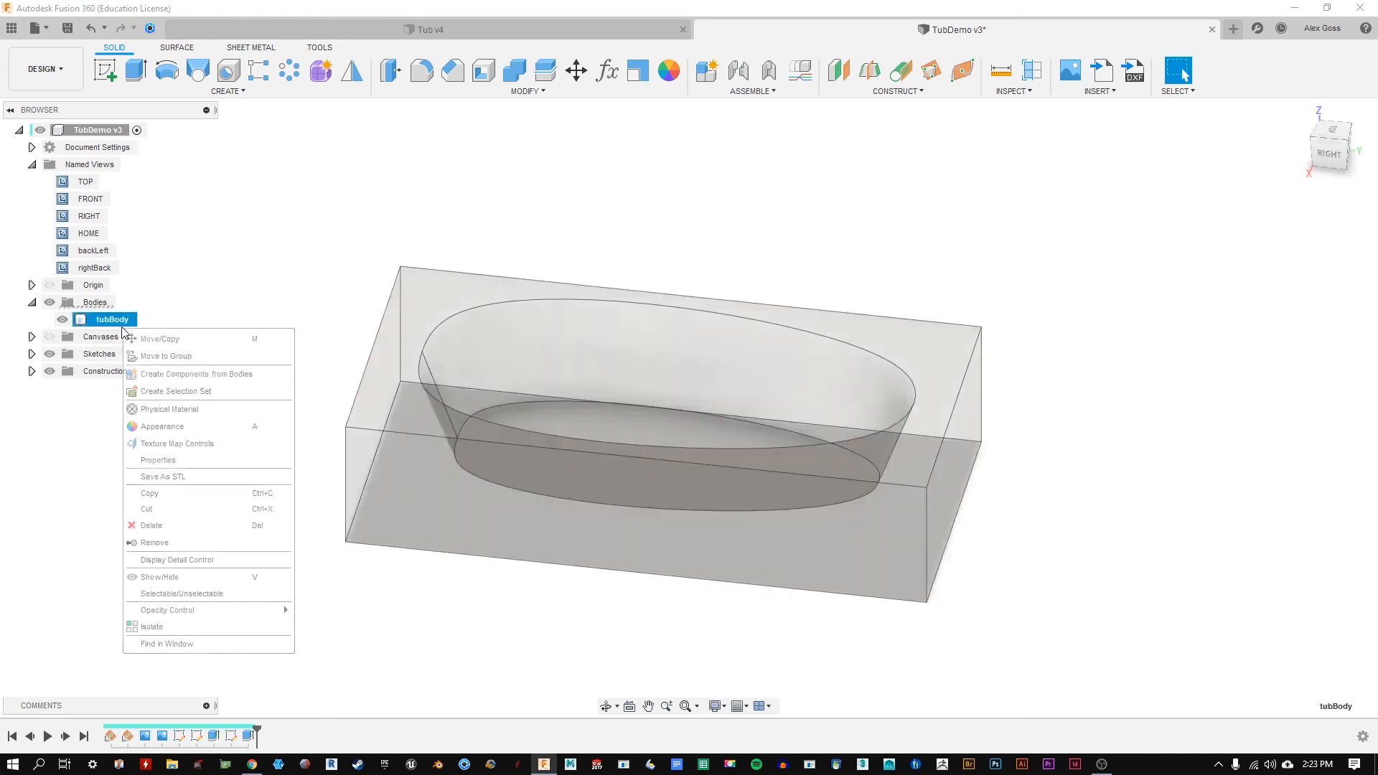
{"action": "left_click", "coordinate": [289, 318]}
{"action": "left_click", "coordinate": [233, 372]}
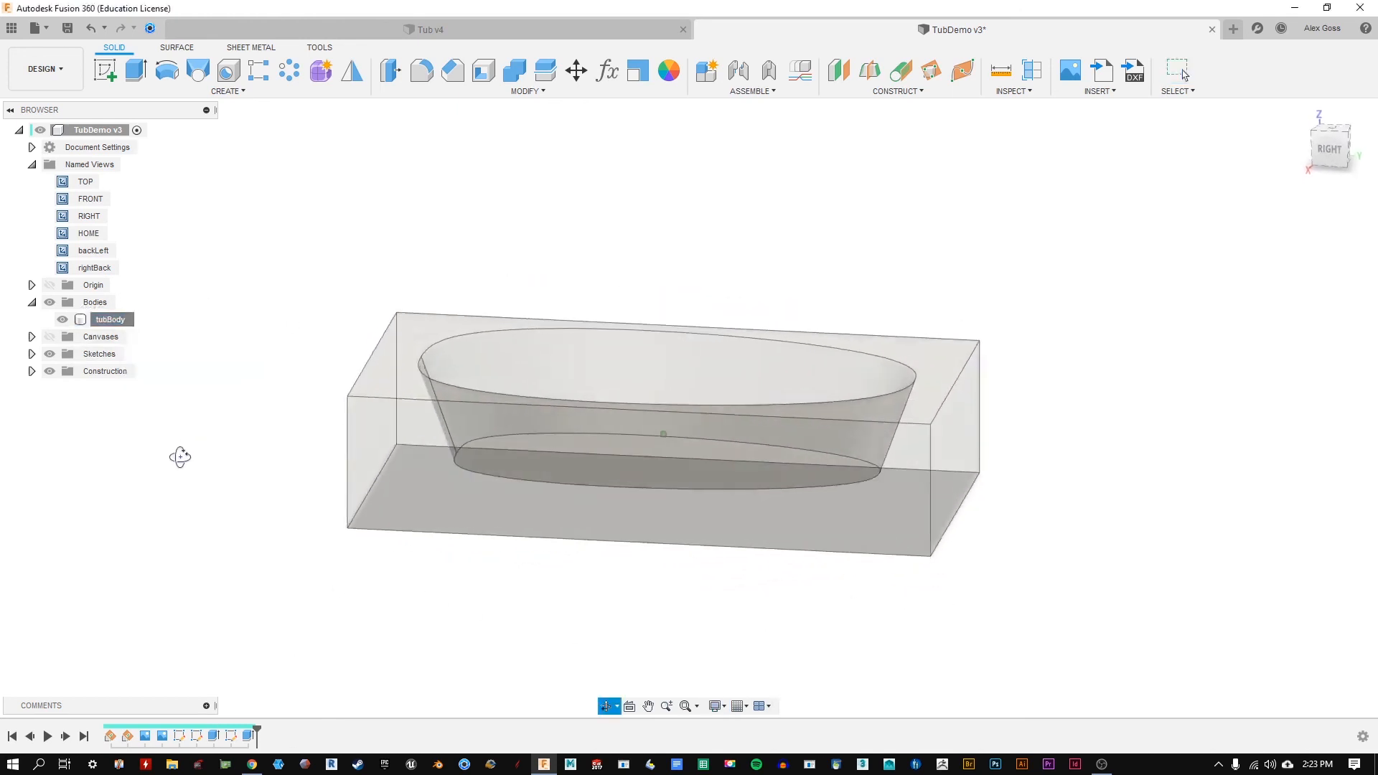
{"action": "right_click", "coordinate": [113, 320]}
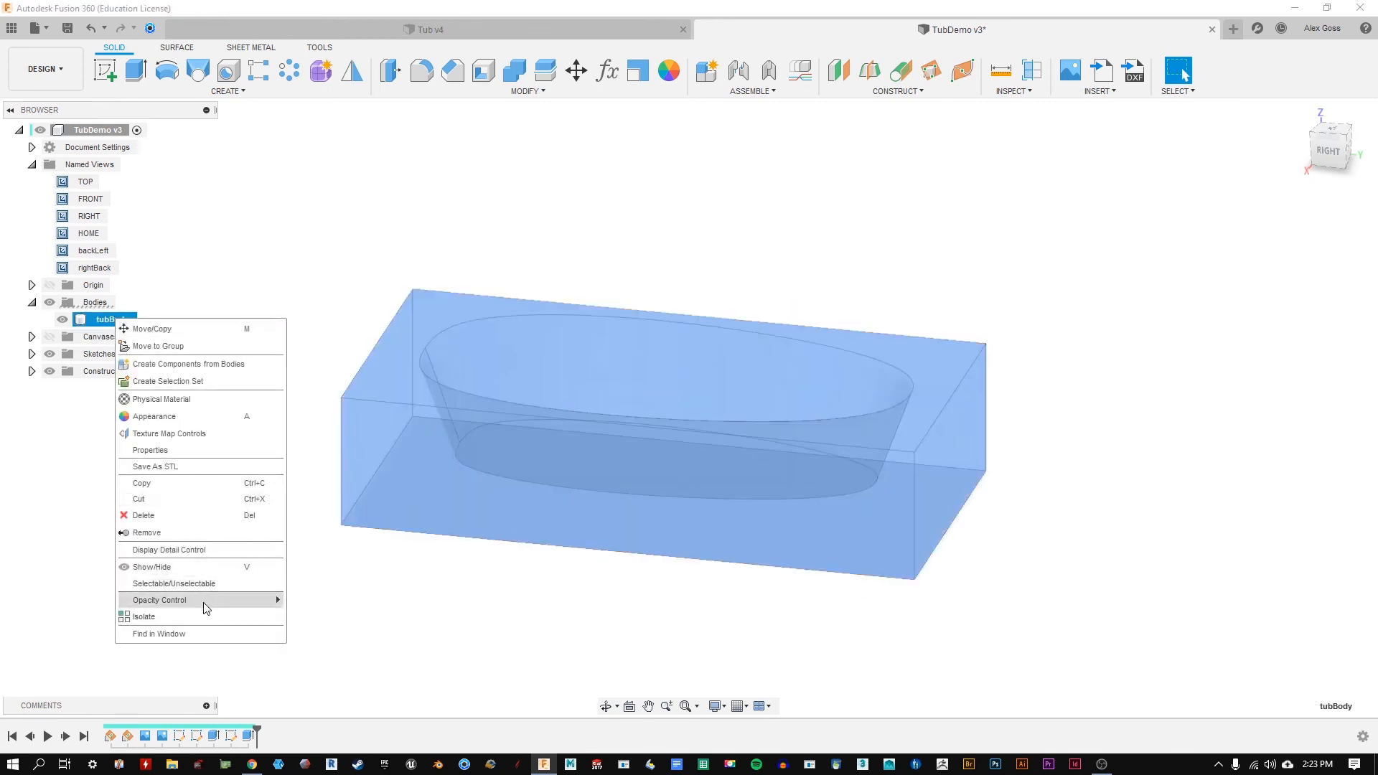
{"action": "mouse_move", "coordinate": [205, 602]}
{"action": "left_click", "coordinate": [335, 733]}
{"action": "left_click", "coordinate": [272, 626]}
{"action": "middle_click_drag", "start_coordinate": [738, 257], "coordinate": [688, 303], "text": "shift"}
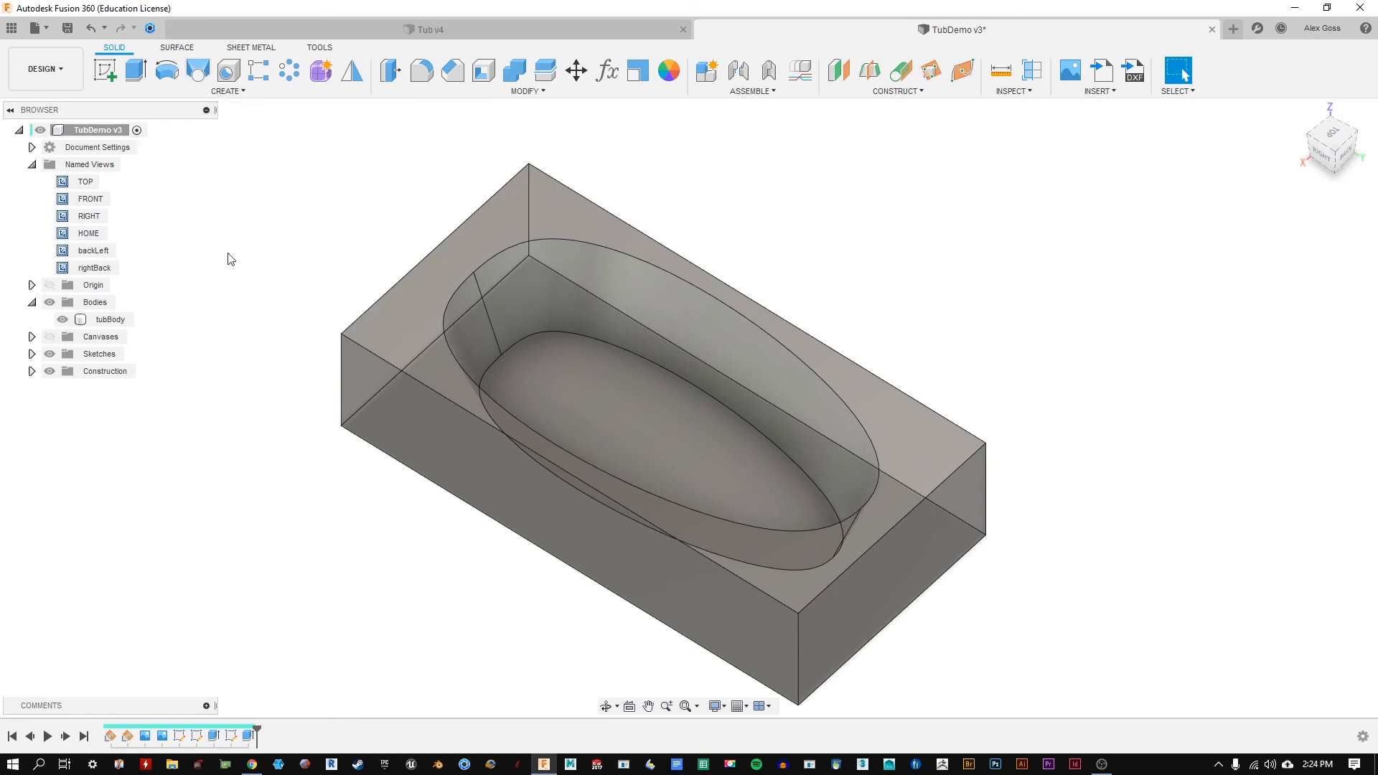
Step: Reopen the basin cut extrude, check from the side how its taper slopes the walls, and leave the edit without applying changes
{"action": "middle_click_drag", "start_coordinate": [261, 323], "coordinate": [300, 305], "text": "shift"}
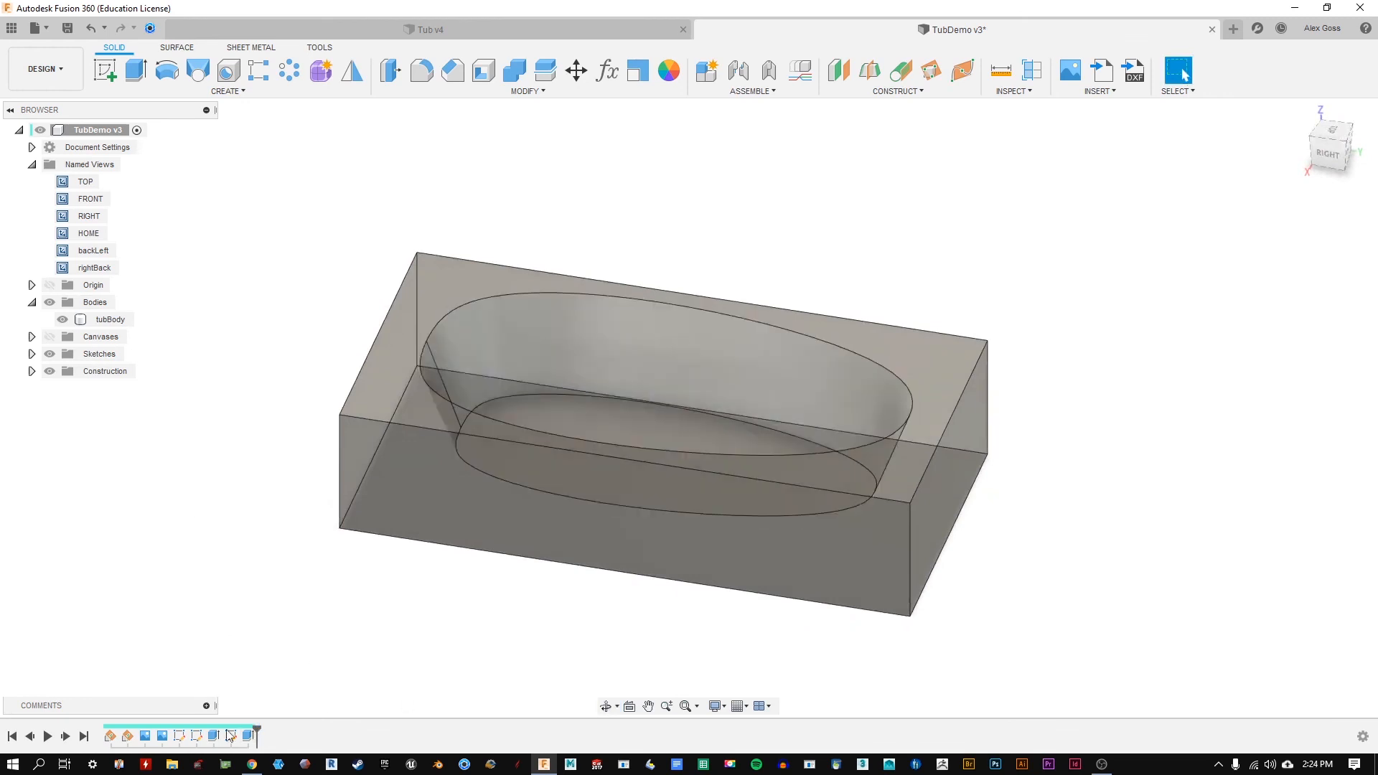
{"action": "right_click", "coordinate": [253, 737]}
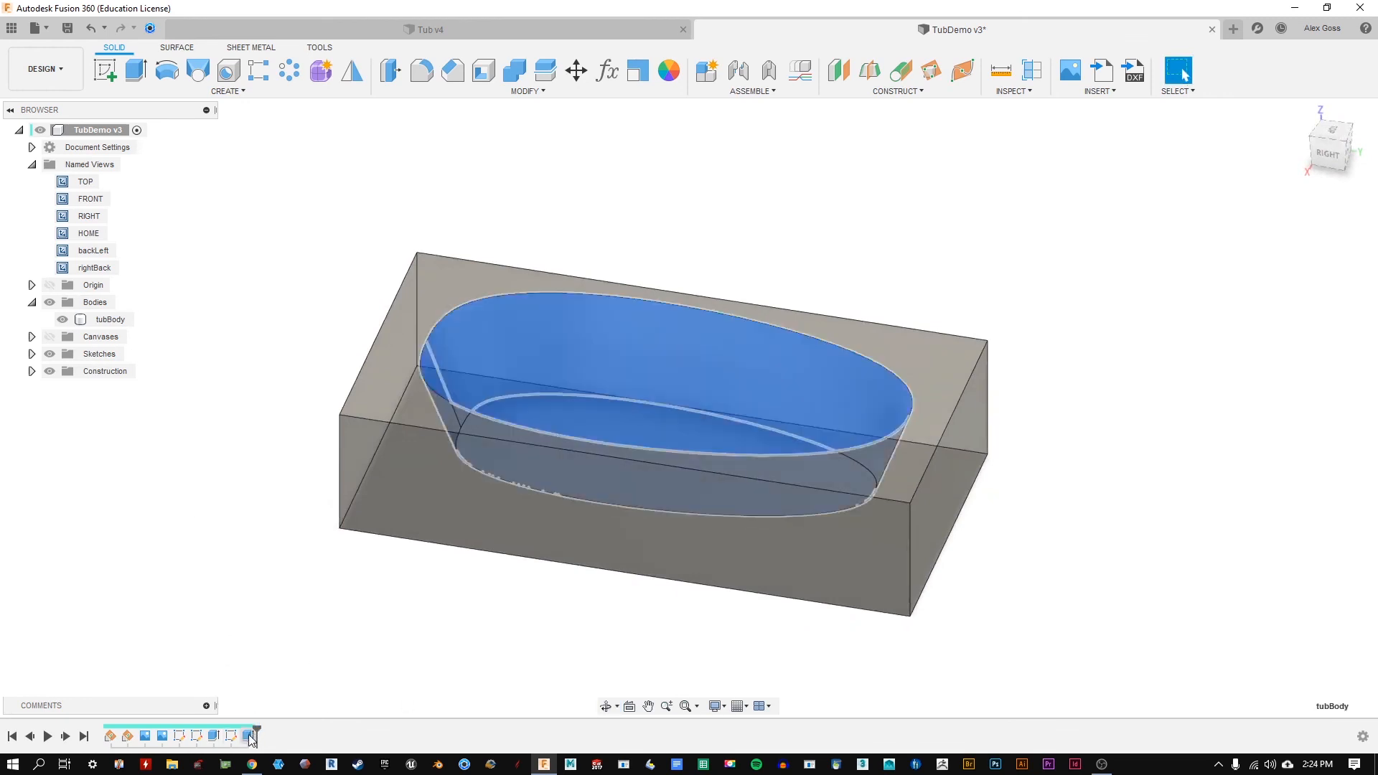
{"action": "left_click", "coordinate": [230, 683]}
{"action": "right_click", "coordinate": [251, 738]}
{"action": "left_click", "coordinate": [320, 590]}
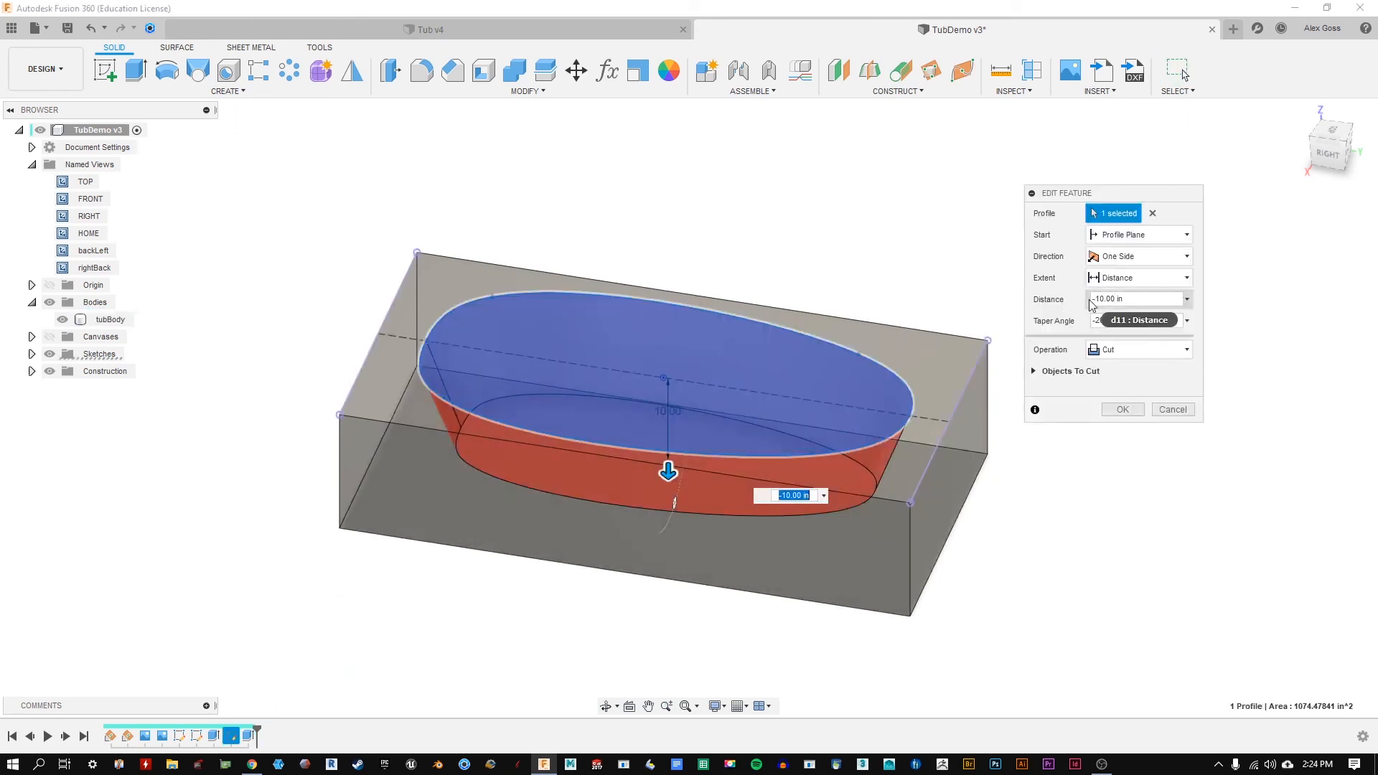
{"action": "middle_click_drag", "start_coordinate": [857, 320], "coordinate": [880, 279], "text": "shift"}
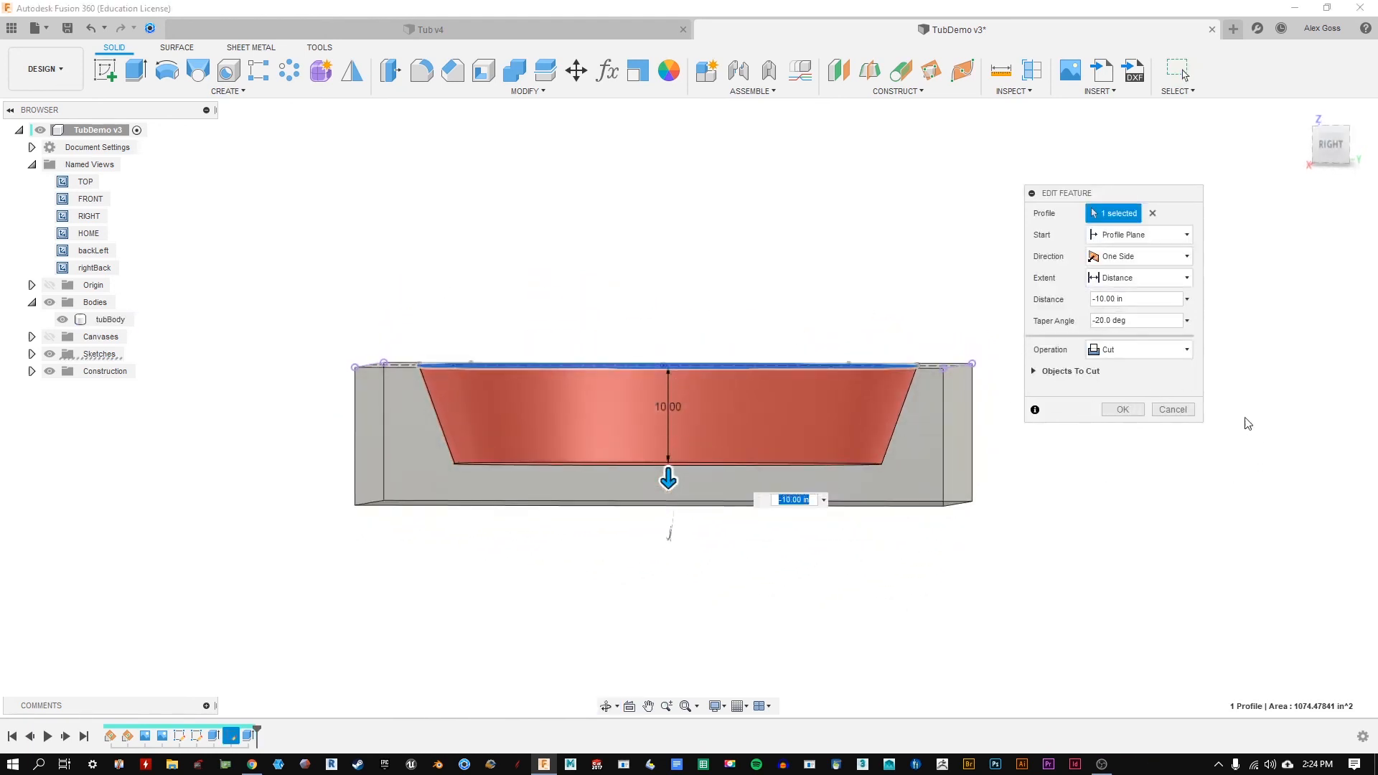
{"action": "left_click", "coordinate": [1173, 409]}
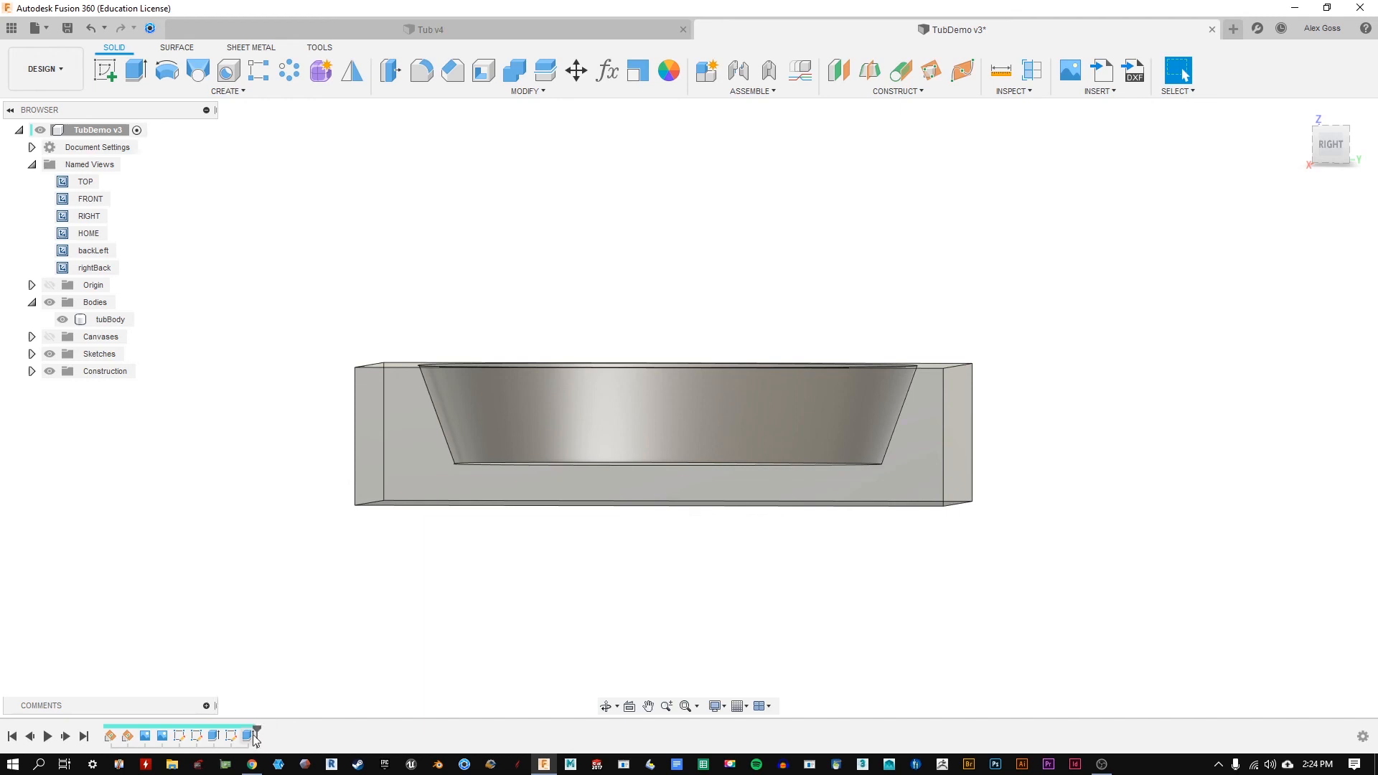
Step: Roll the timeline's history marker back to just before the basin cut extrude
{"action": "left_click_drag", "start_coordinate": [257, 728], "coordinate": [240, 729]}
{"action": "middle_click_drag", "start_coordinate": [647, 466], "coordinate": [656, 470], "text": "shift"}
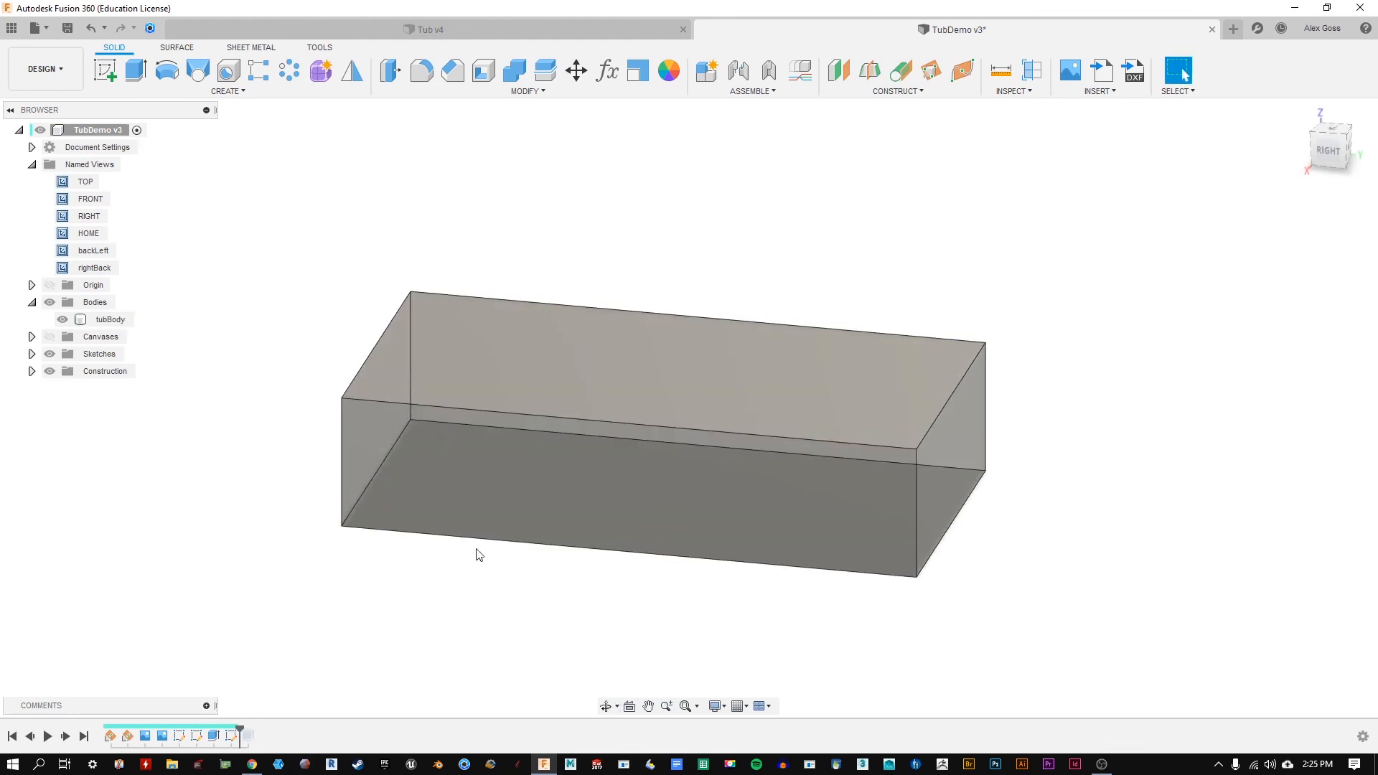
{"action": "right_click", "coordinate": [248, 736]}
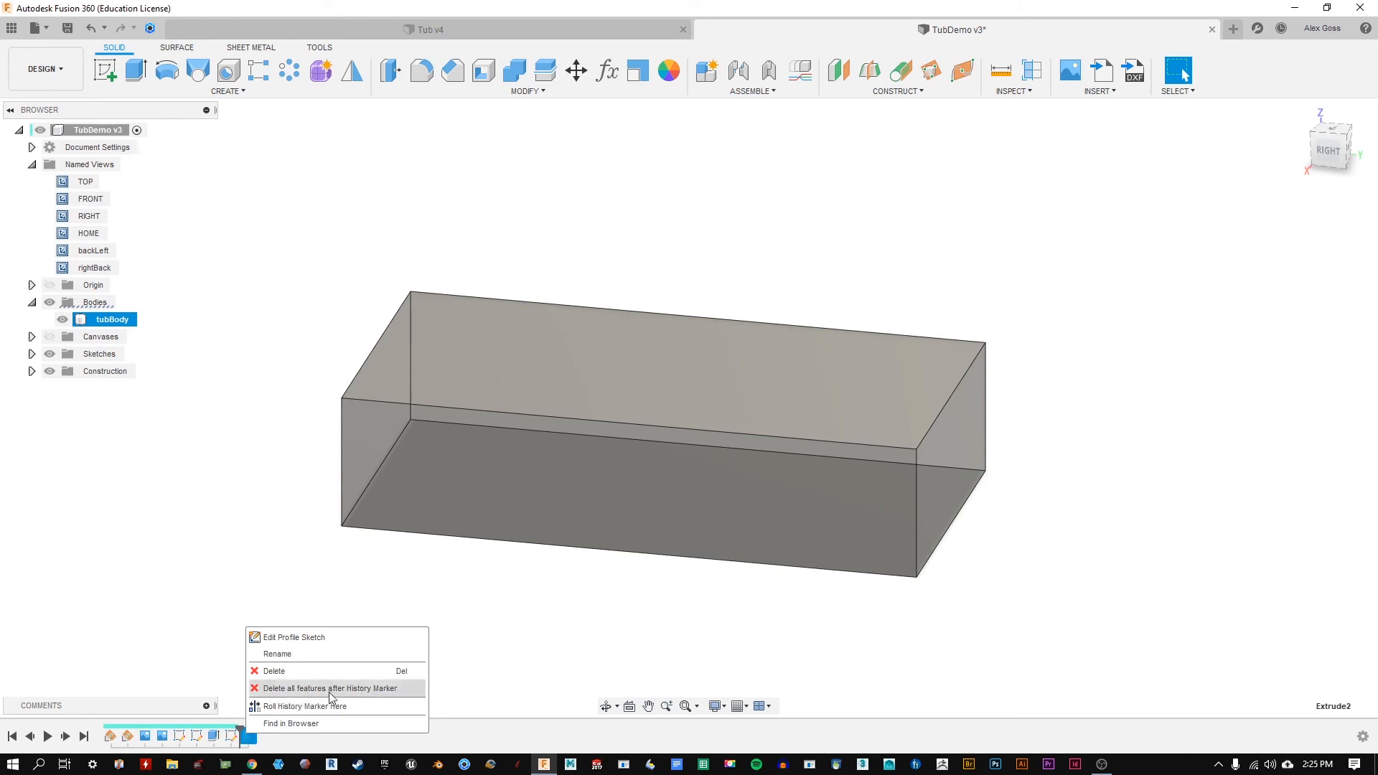
Step: Roll the history marker to the first sketch and the tub body extrude, ending just after the tubOpening sketch
{"action": "left_click", "coordinate": [187, 734]}
{"action": "right_click", "coordinate": [187, 735]}
{"action": "left_click", "coordinate": [268, 659]}
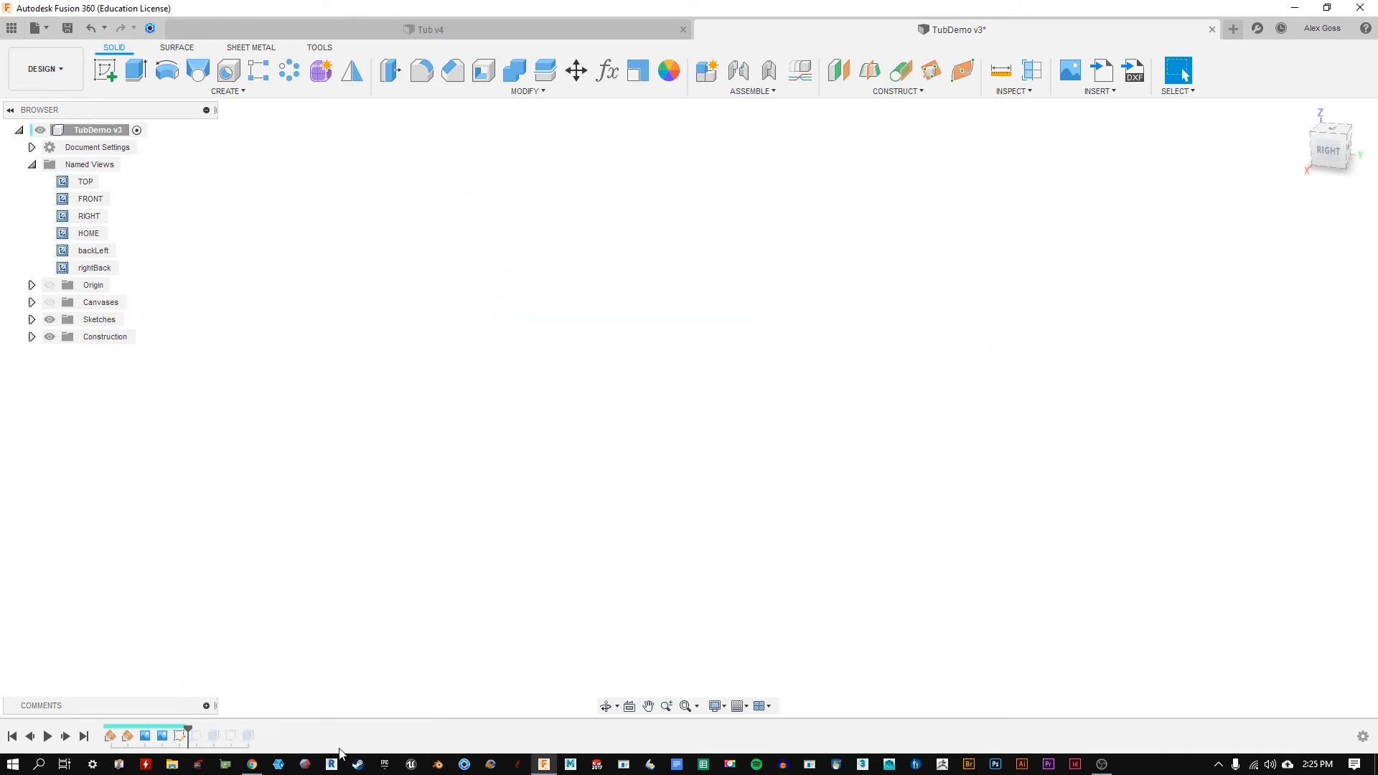
{"action": "right_click", "coordinate": [213, 736]}
{"action": "left_click", "coordinate": [259, 706]}
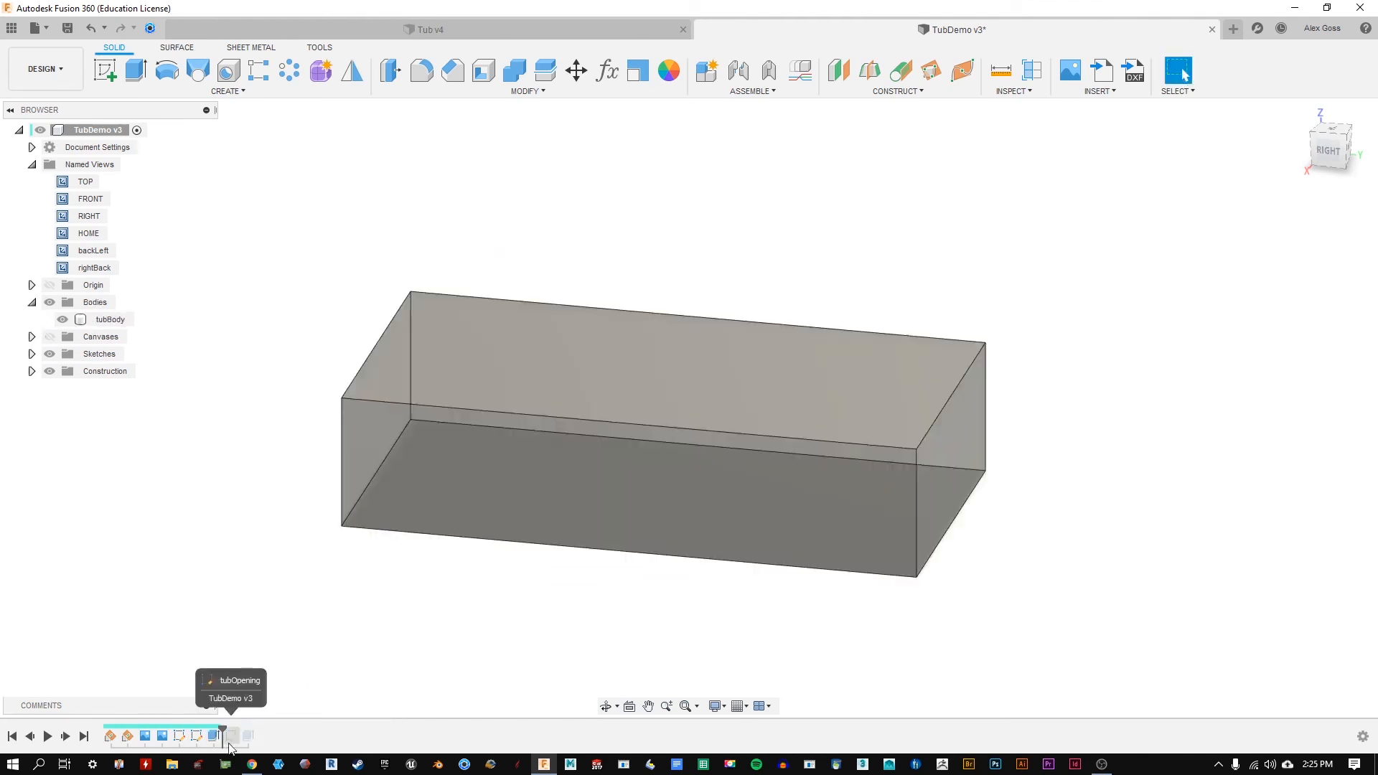
{"action": "left_click", "coordinate": [231, 736]}
{"action": "right_click", "coordinate": [231, 736]}
{"action": "left_click", "coordinate": [261, 701]}
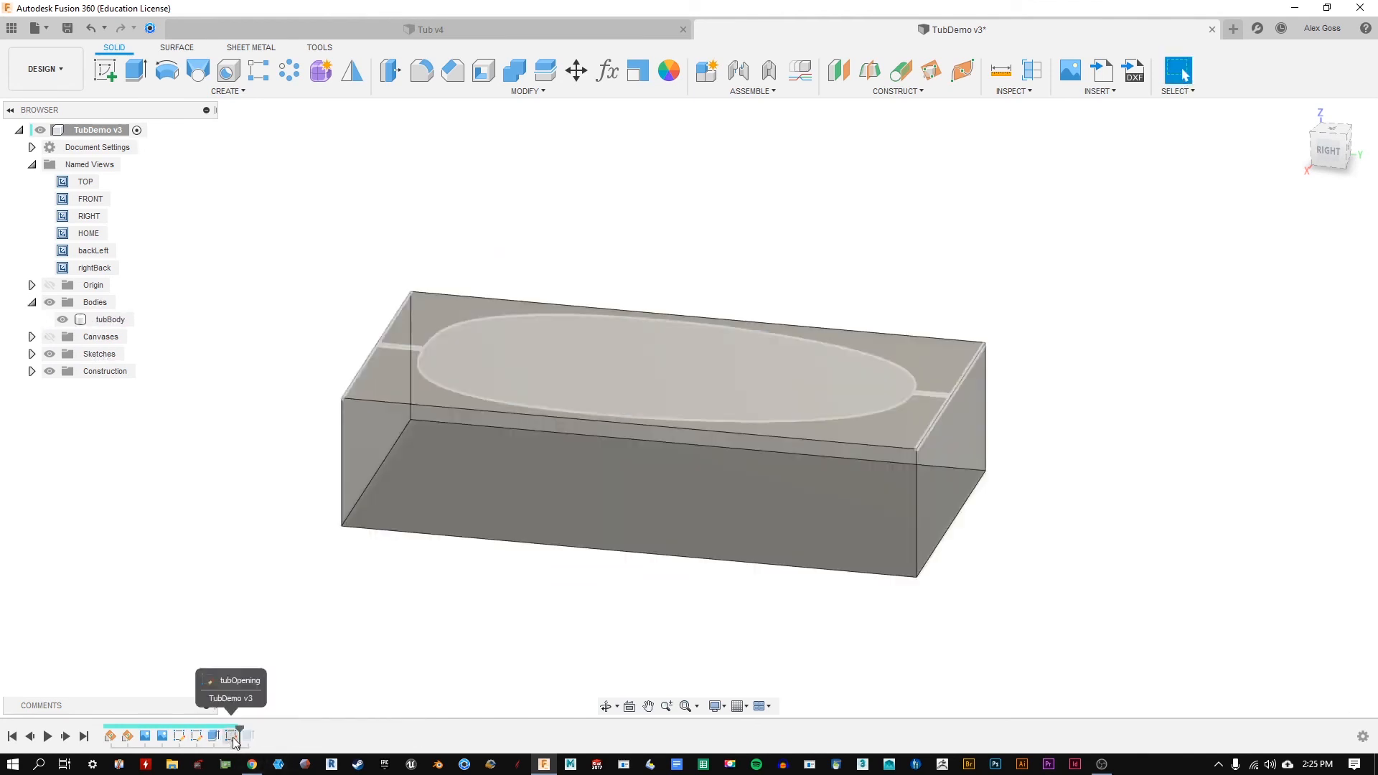
Step: Expand the list of sketches and show the tubOpening sketch on the solid tub body
{"action": "left_click", "coordinate": [32, 354]}
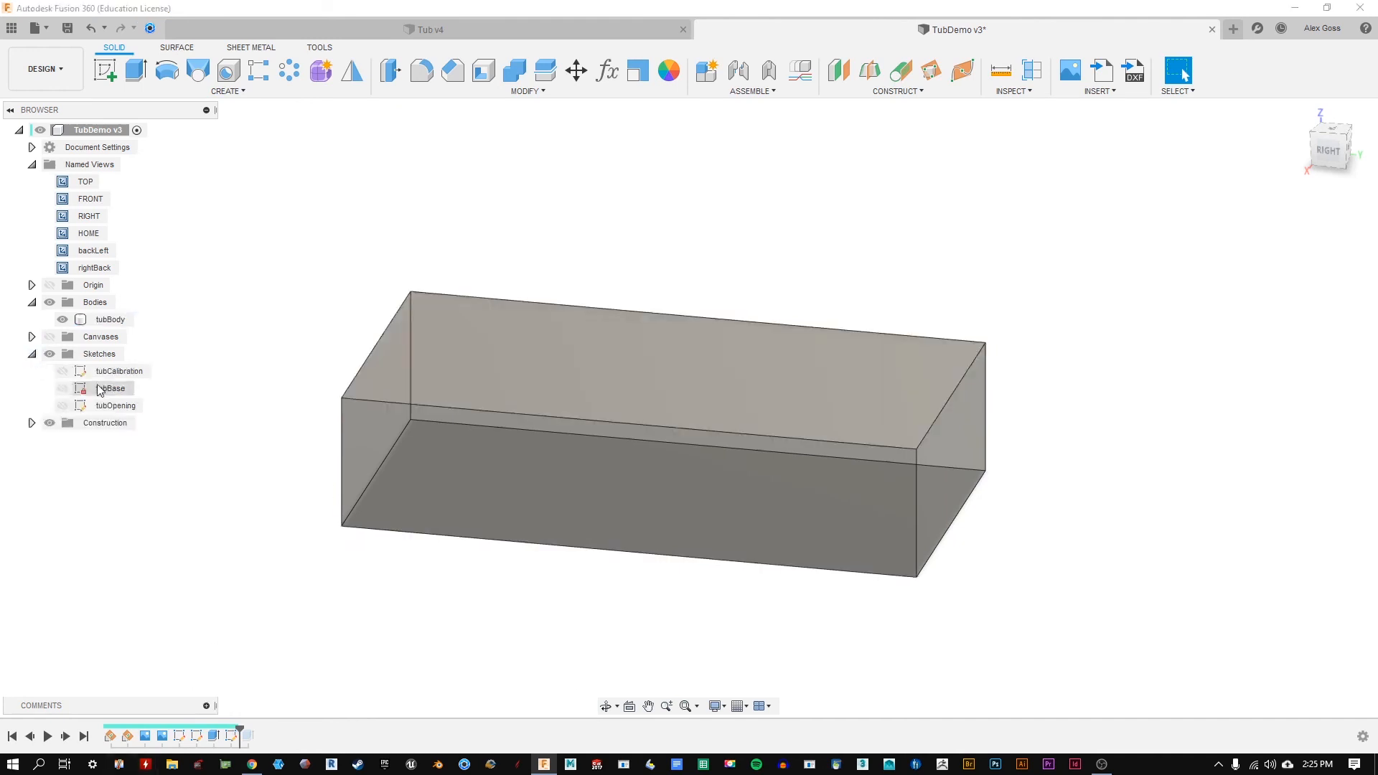
{"action": "left_click", "coordinate": [62, 405]}
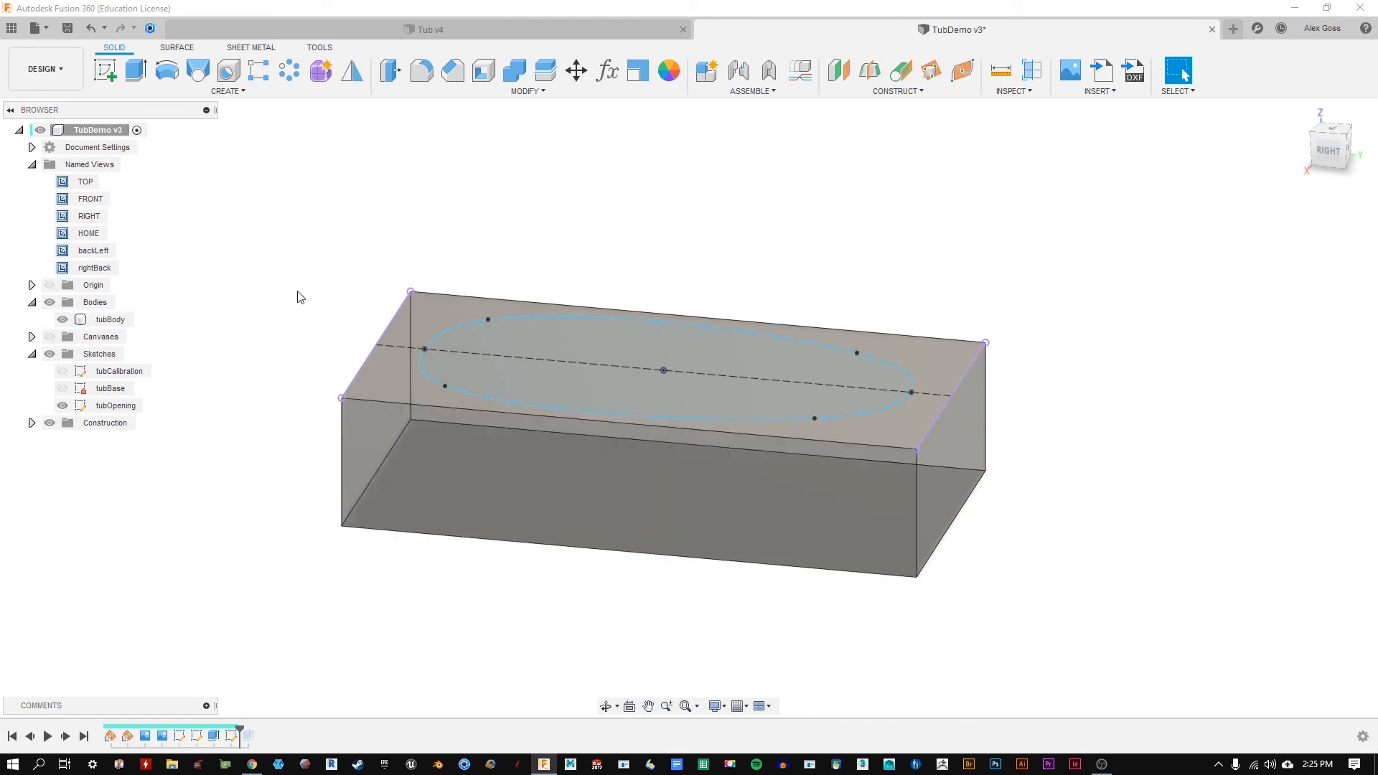
{"action": "middle_click_drag", "start_coordinate": [363, 252], "coordinate": [420, 247], "text": "shift"}
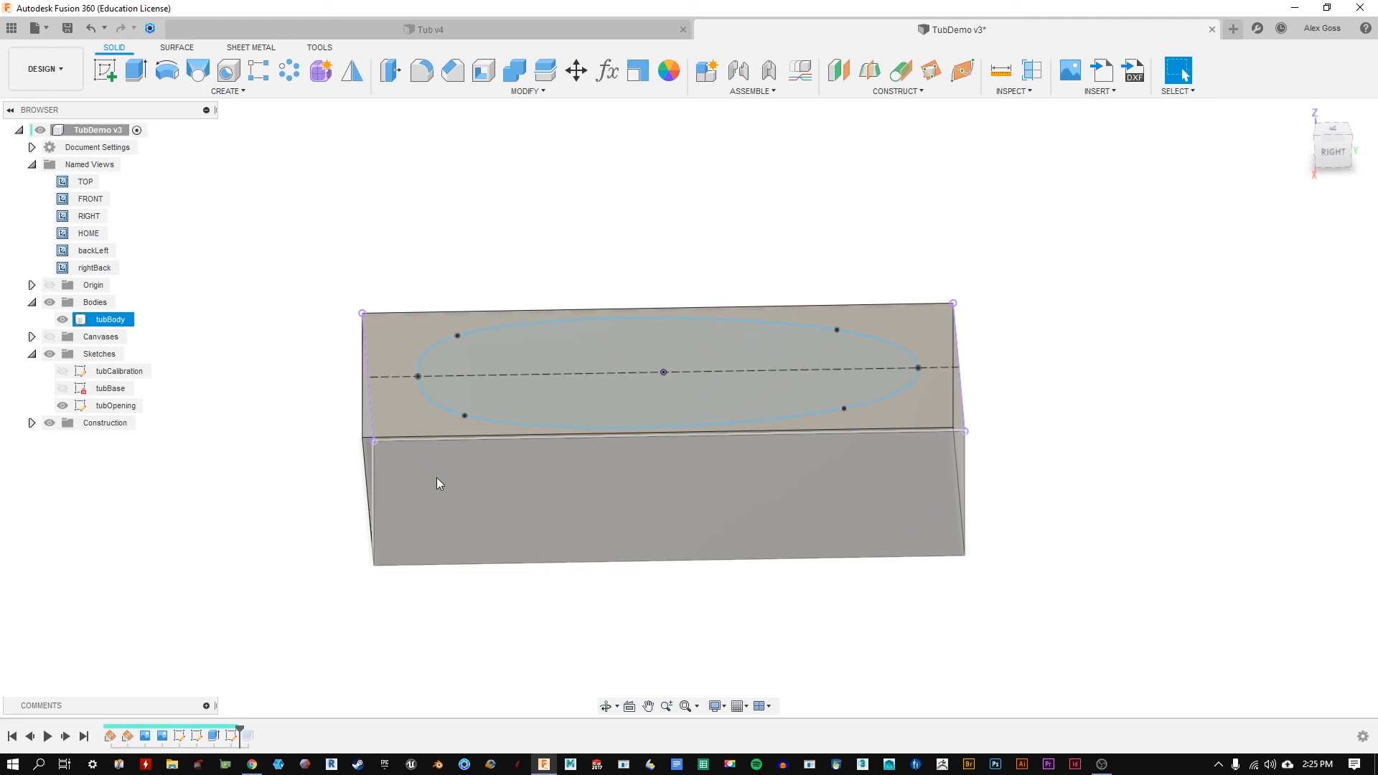
Step: Create an offset construction plane at -10.00 in from the tub body's top face
{"action": "left_click", "coordinate": [908, 79]}
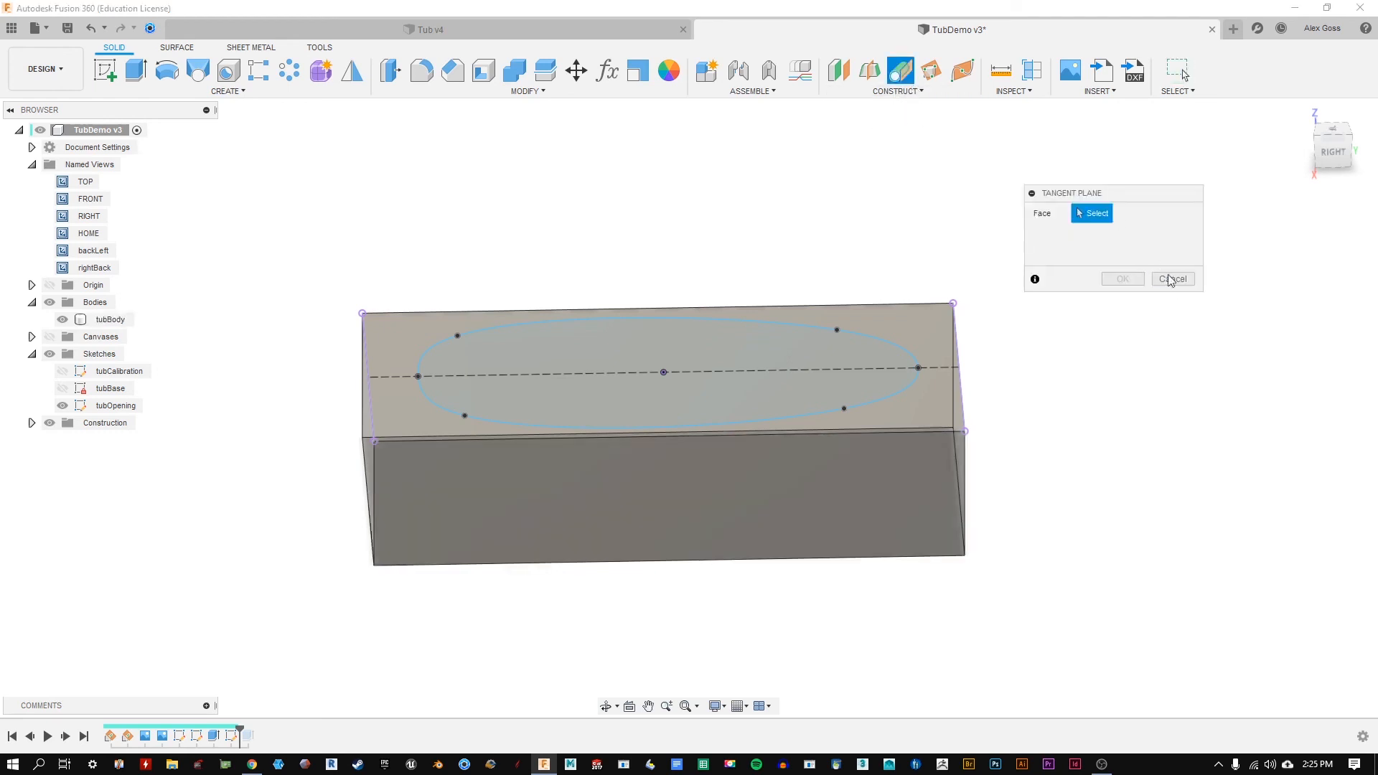
{"action": "left_click", "coordinate": [1173, 279]}
{"action": "left_click", "coordinate": [897, 92]}
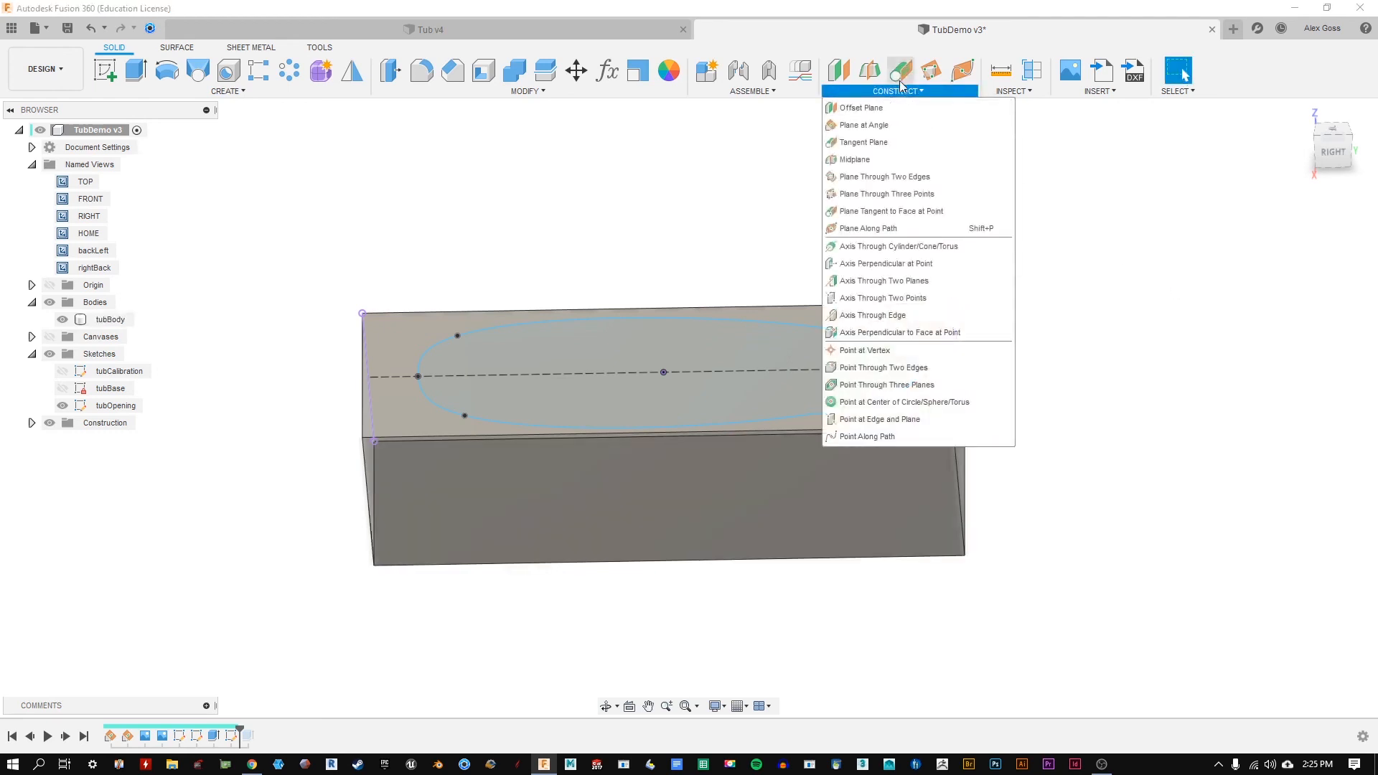
{"action": "left_click", "coordinate": [862, 108]}
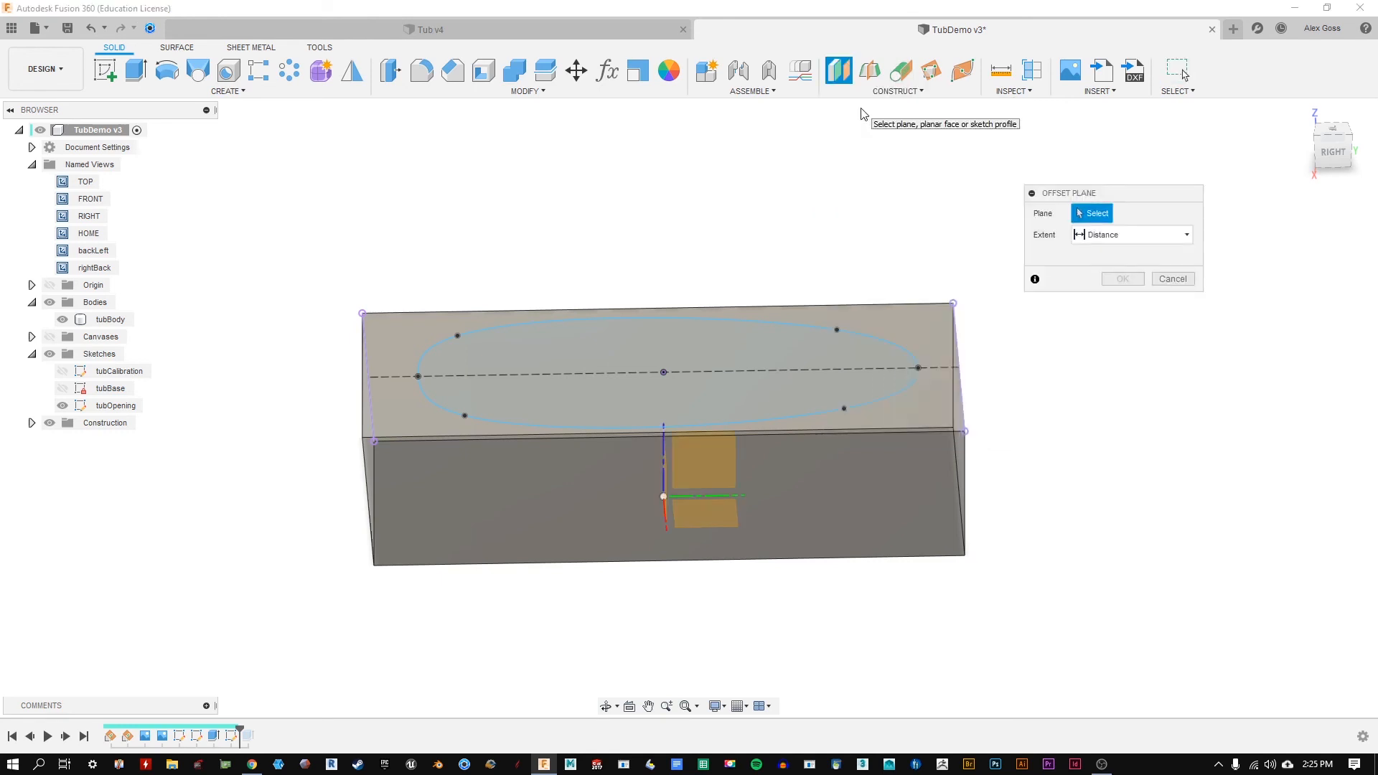
{"action": "left_click_drag", "start_coordinate": [1073, 193], "coordinate": [1048, 184]}
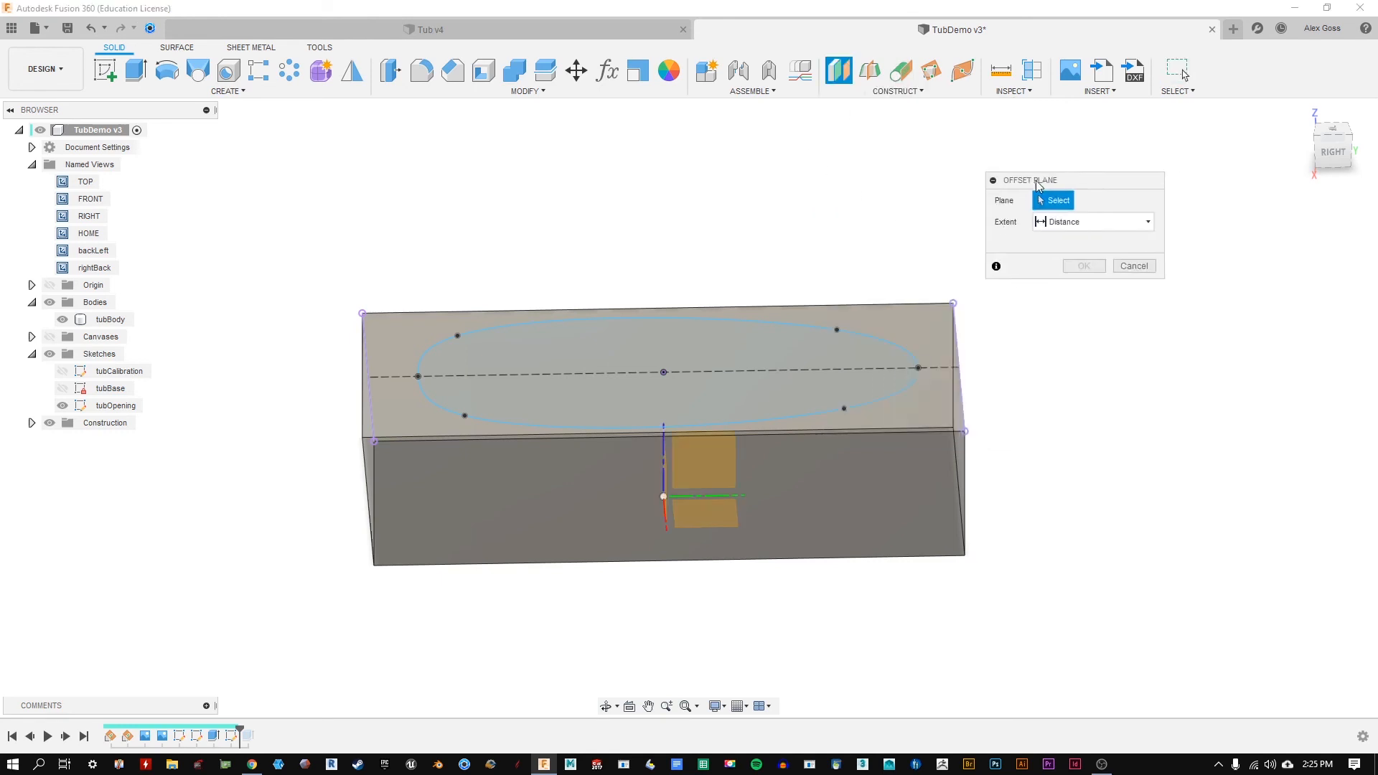
{"action": "middle_click_drag", "start_coordinate": [904, 216], "coordinate": [864, 230], "text": "shift"}
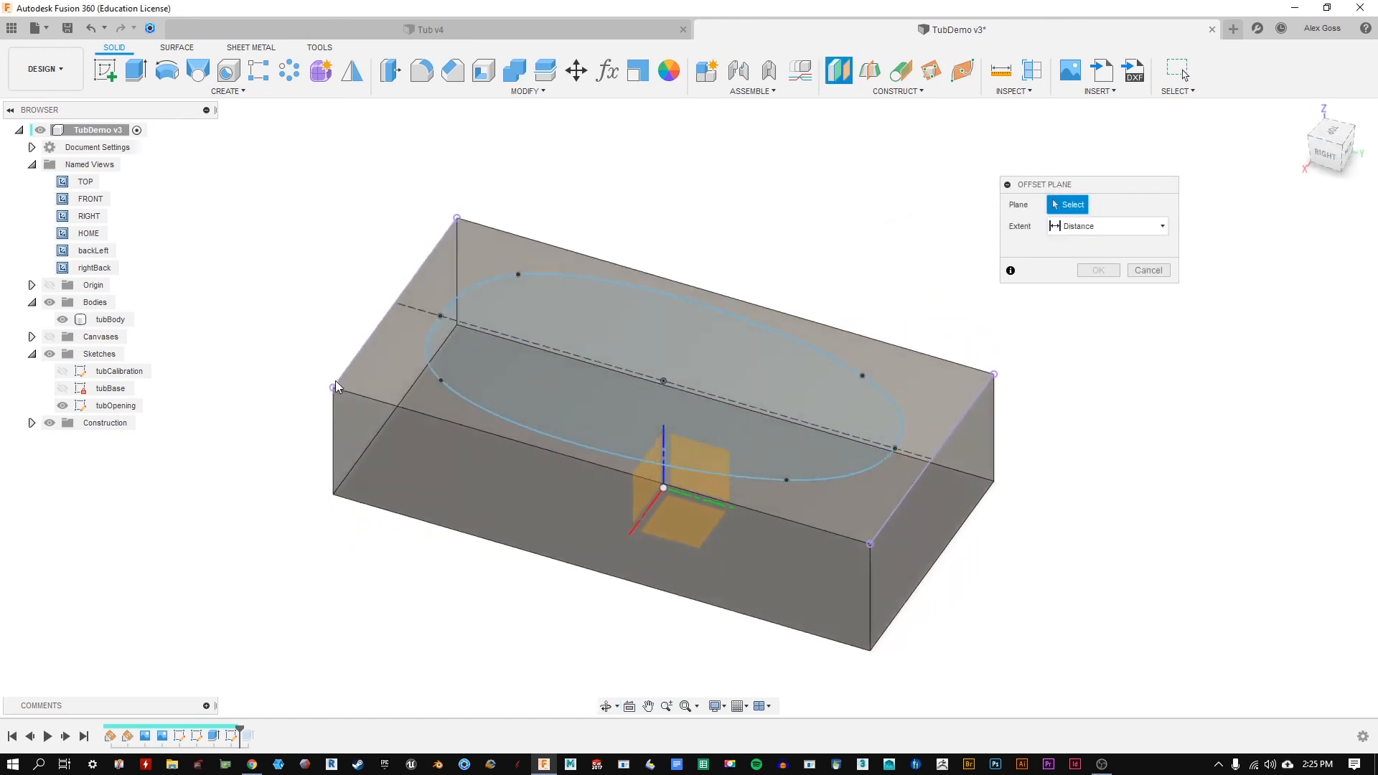
{"action": "left_click", "coordinate": [409, 388]}
{"action": "middle_click_drag", "start_coordinate": [891, 395], "coordinate": [759, 223], "text": "shift"}
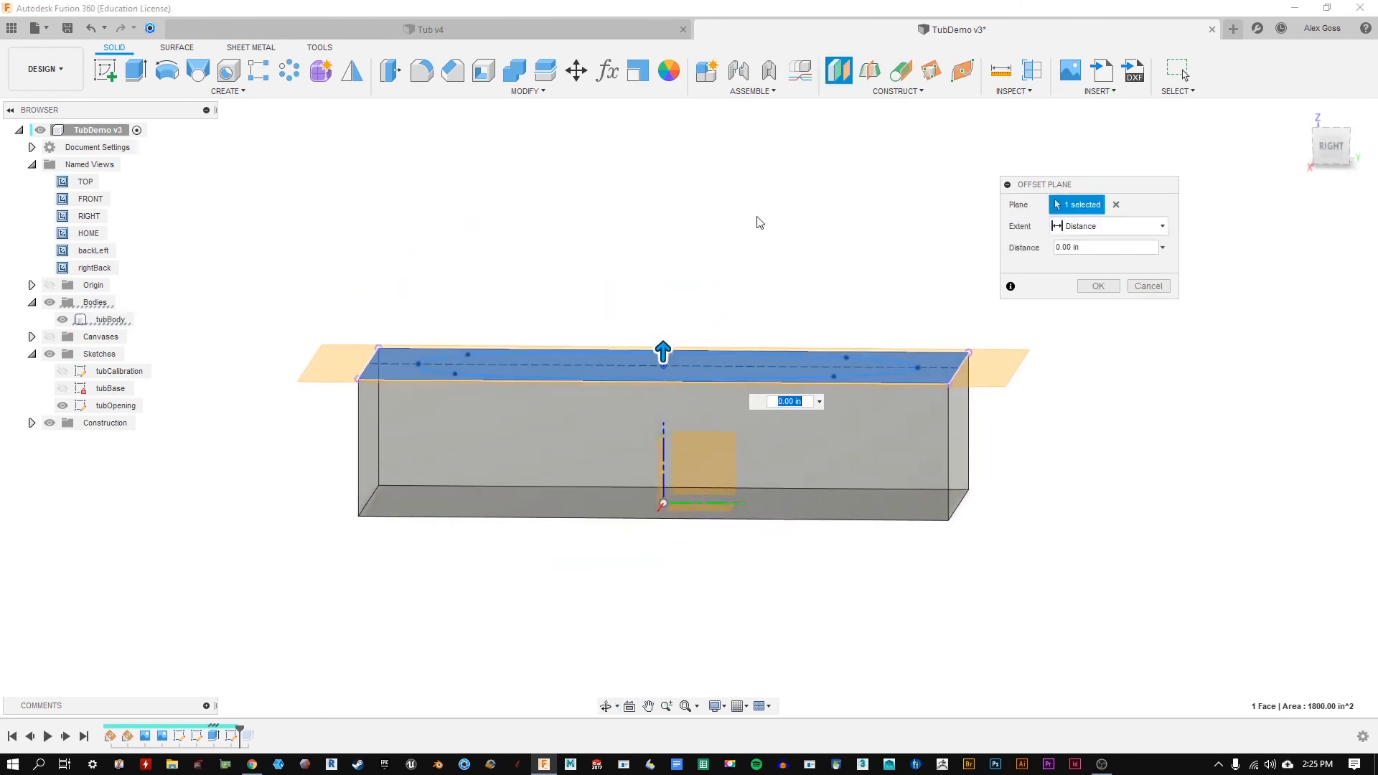
{"action": "left_click_drag", "start_coordinate": [662, 350], "coordinate": [656, 457]}
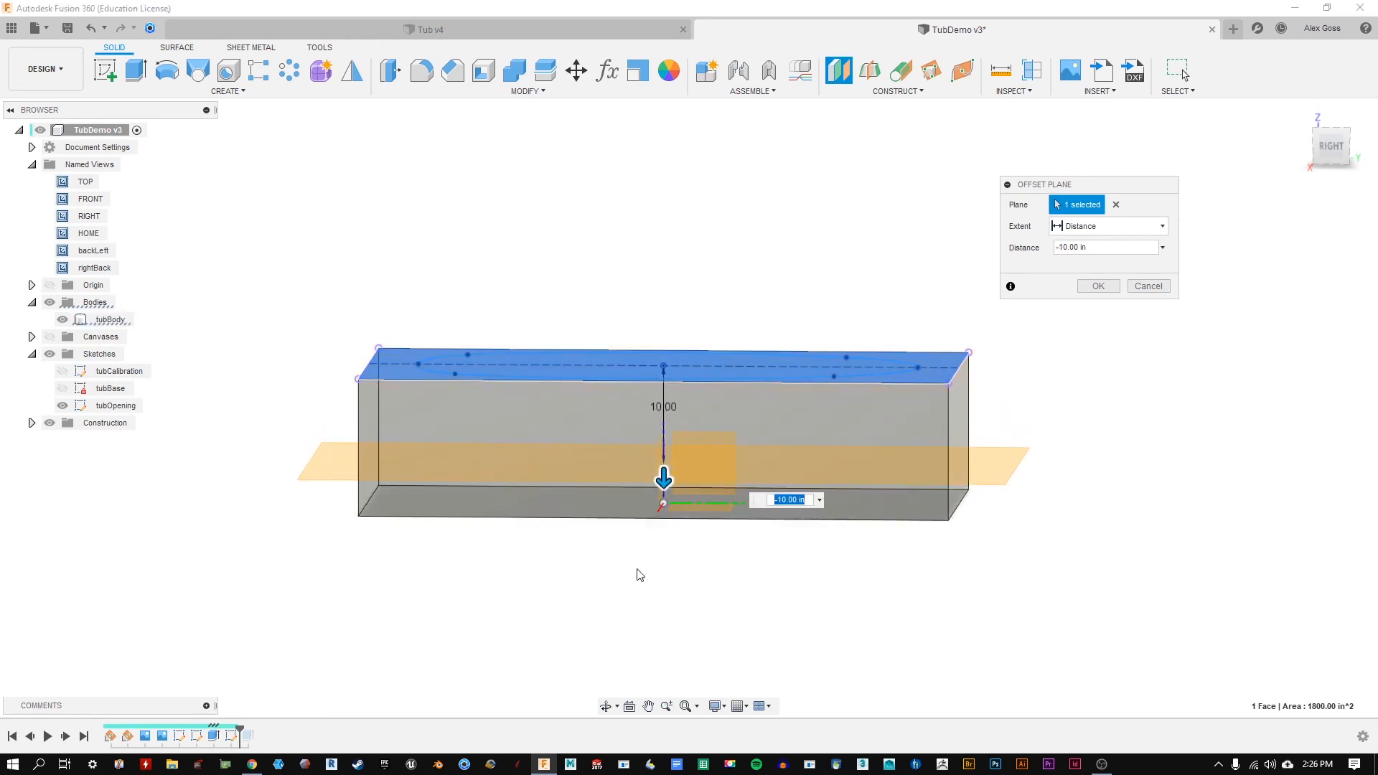
{"action": "scroll", "coordinate": [650, 524], "scroll_direction": "up", "scroll_amount": 3}
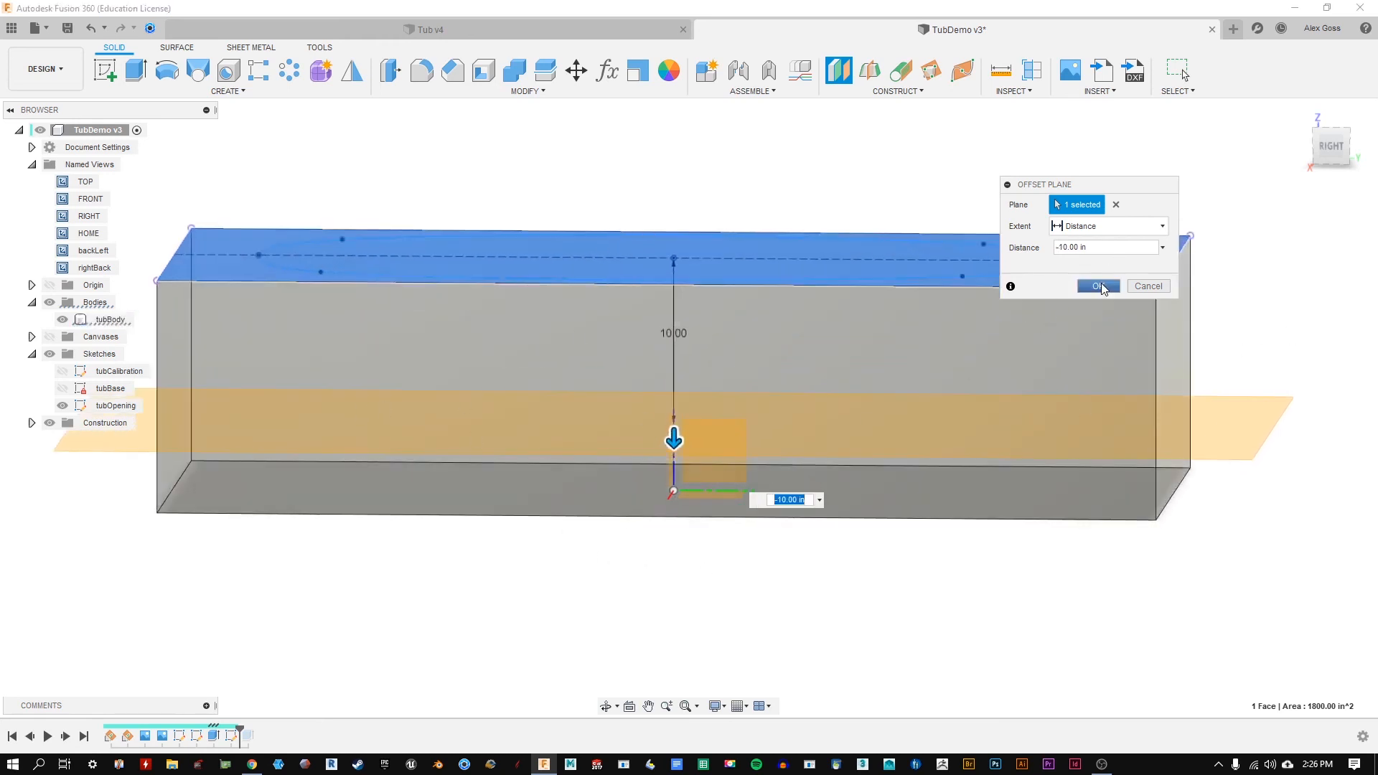
{"action": "left_click", "coordinate": [1100, 285]}
Step: Start a sketch on the new offset plane inside the tub body and rename it tubFloorProfile
{"action": "middle_click_drag", "start_coordinate": [824, 158], "coordinate": [823, 164], "text": "shift"}
{"action": "scroll", "coordinate": [815, 191], "scroll_direction": "down", "scroll_amount": 3}
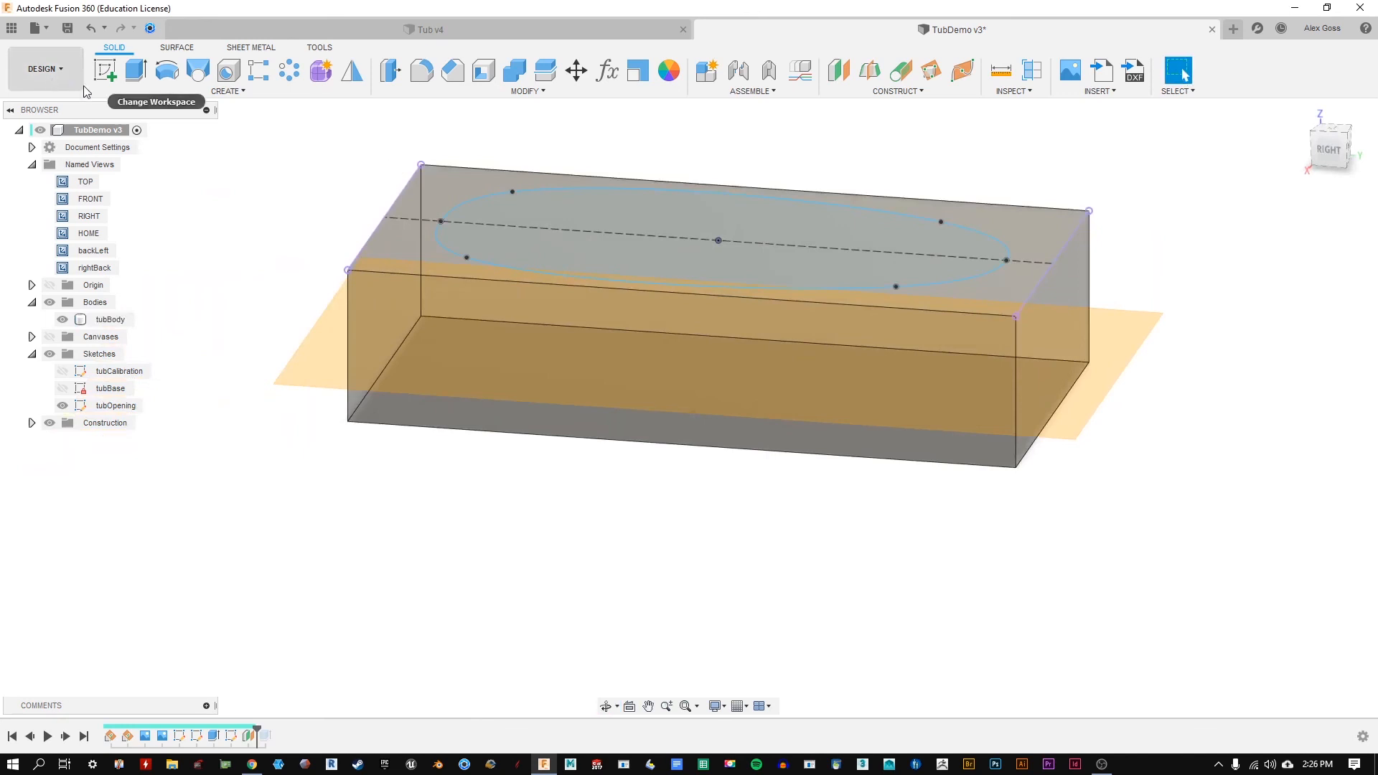
{"action": "left_click", "coordinate": [106, 72]}
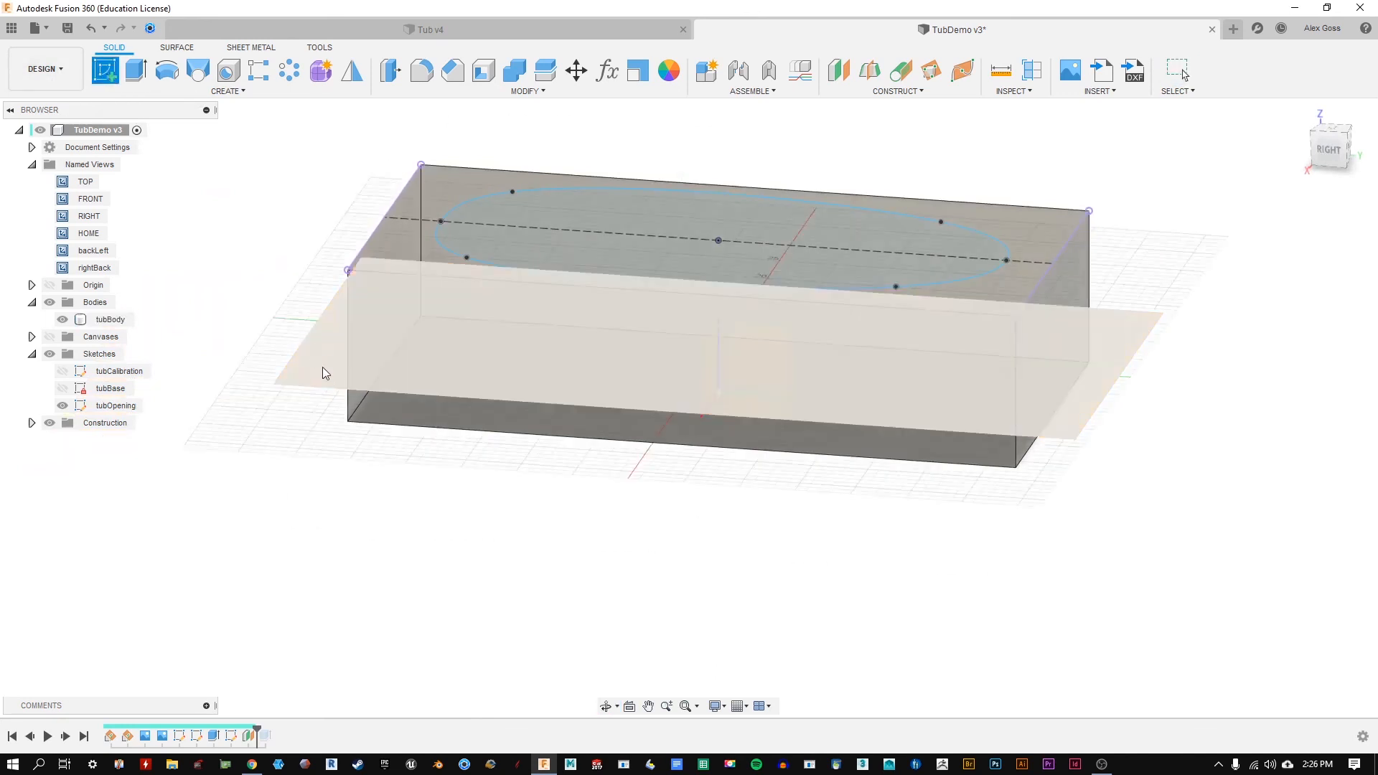
{"action": "left_click", "coordinate": [323, 368]}
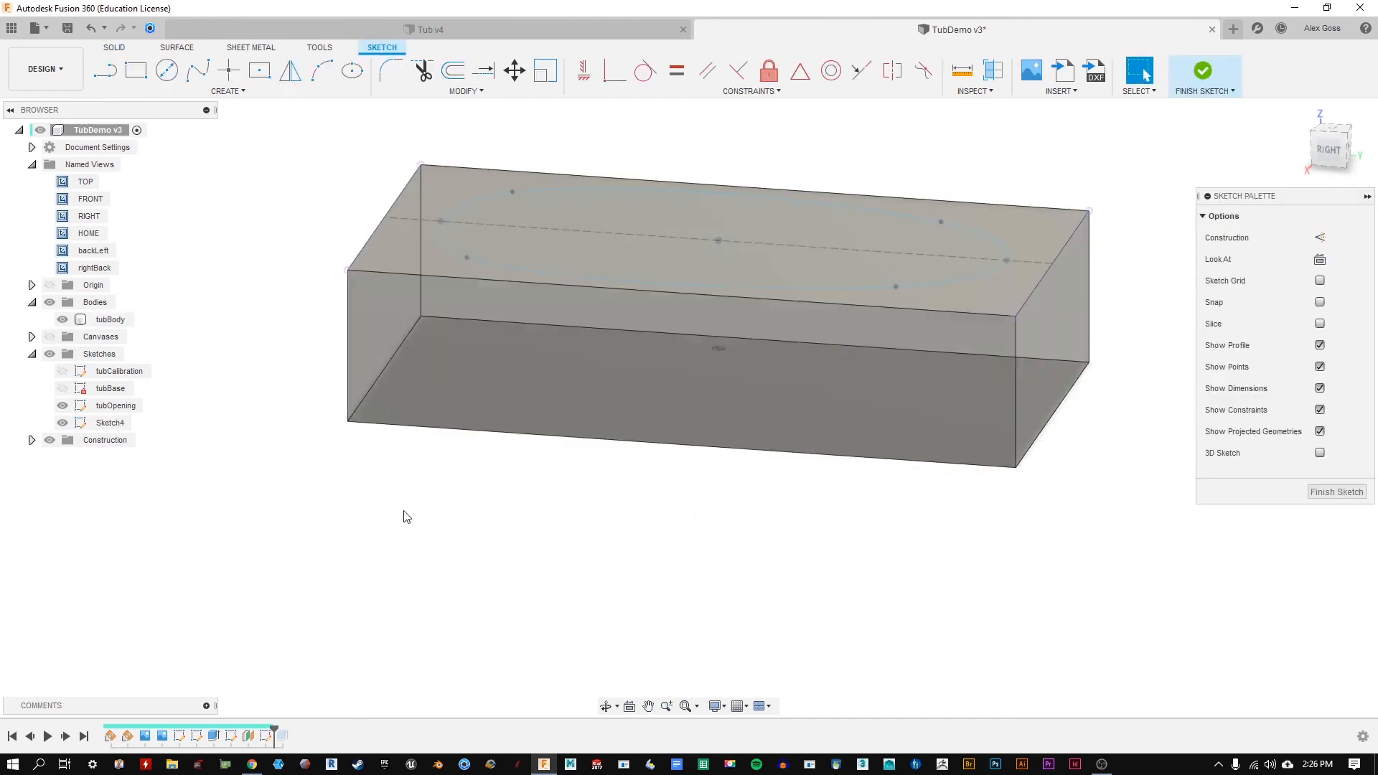
{"action": "right_click", "coordinate": [112, 427]}
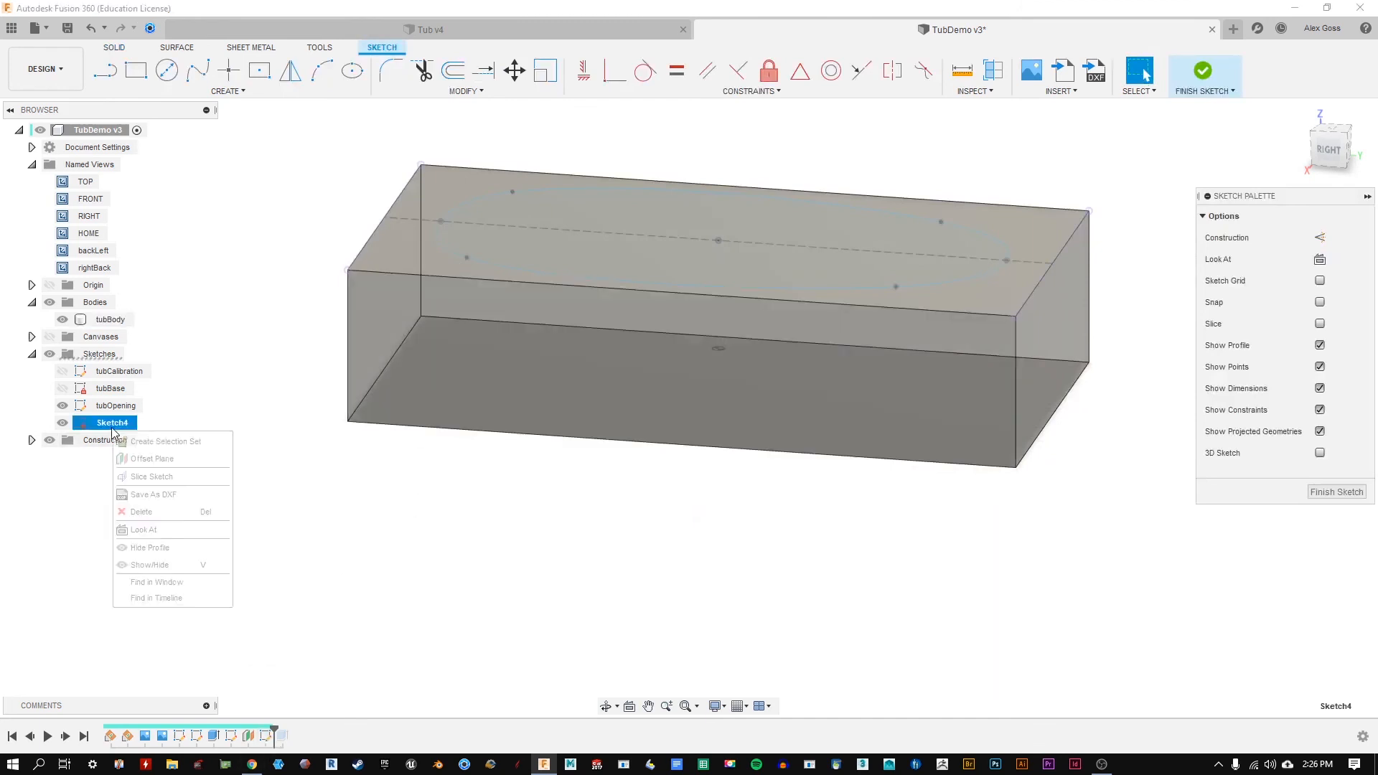
{"action": "left_click", "coordinate": [120, 425]}
{"action": "double_click", "coordinate": [134, 429]}
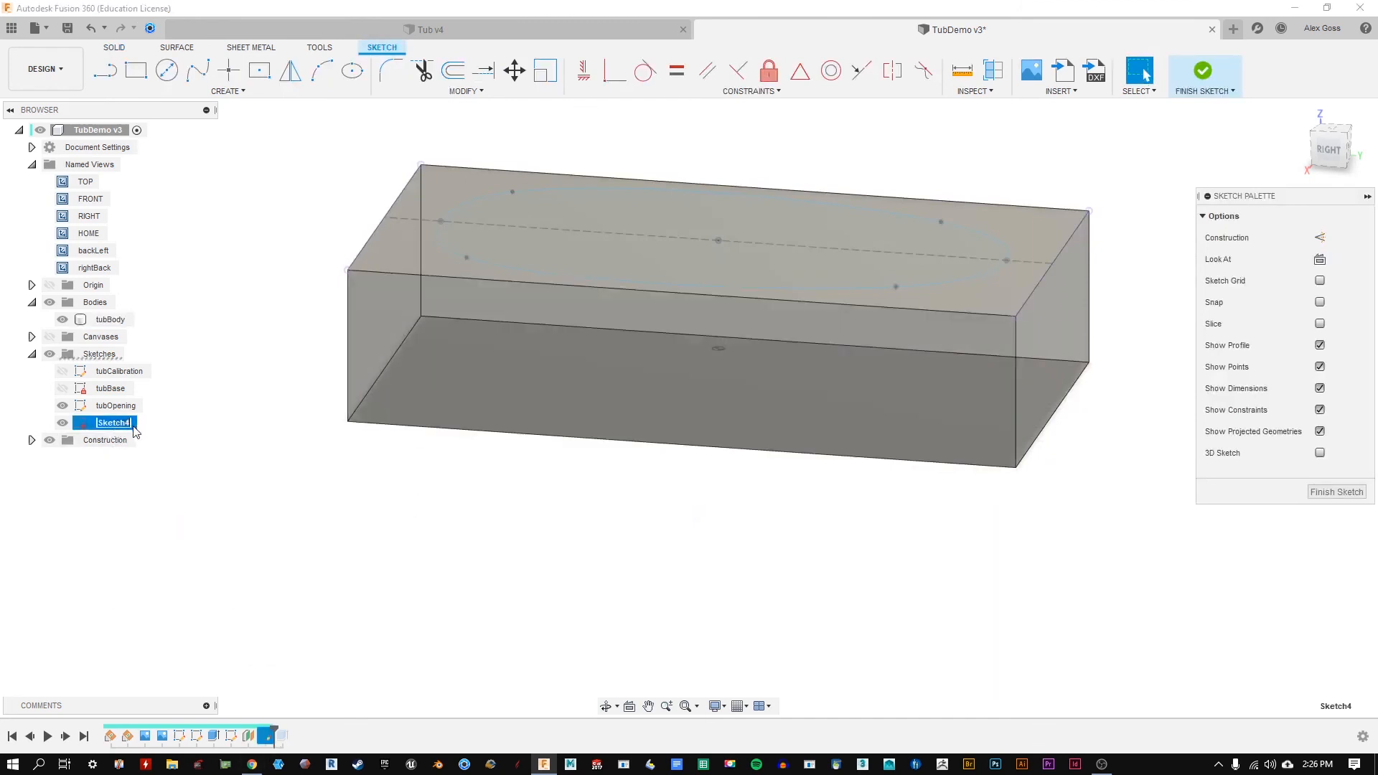
{"action": "type", "text": "tubf"}
{"action": "key", "text": "BackSpace"}
{"action": "type", "text": "rProfile"}
{"action": "key", "text": "Return"}
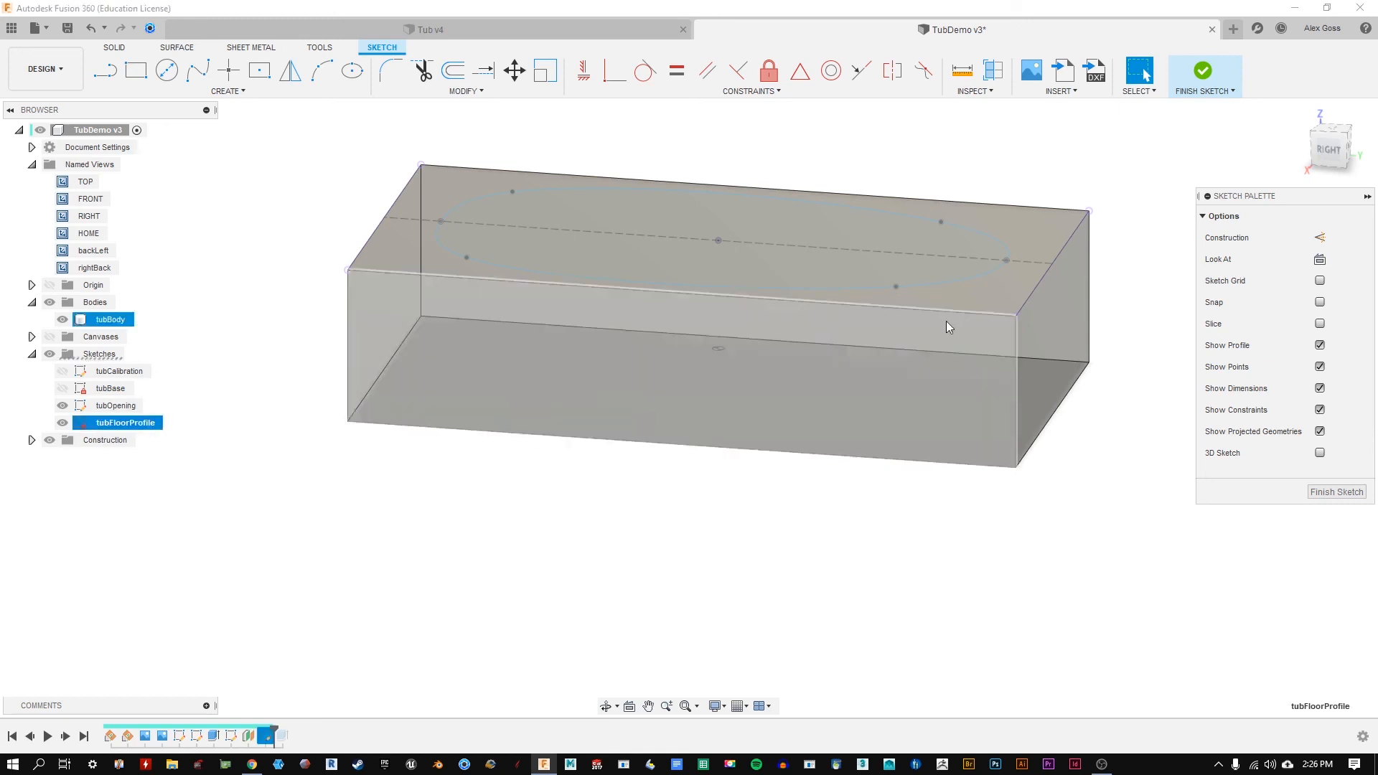
Step: Draw a center rectangle from the origin as the tub floor, smaller than the tub opening, and finish the sketch
{"action": "mouse_move", "coordinate": [1263, 196]}
{"action": "left_mouse_down"}
{"action": "mouse_move", "coordinate": [1235, 192]}
{"action": "mouse_move", "coordinate": [1220, 225]}
{"action": "left_mouse_up"}
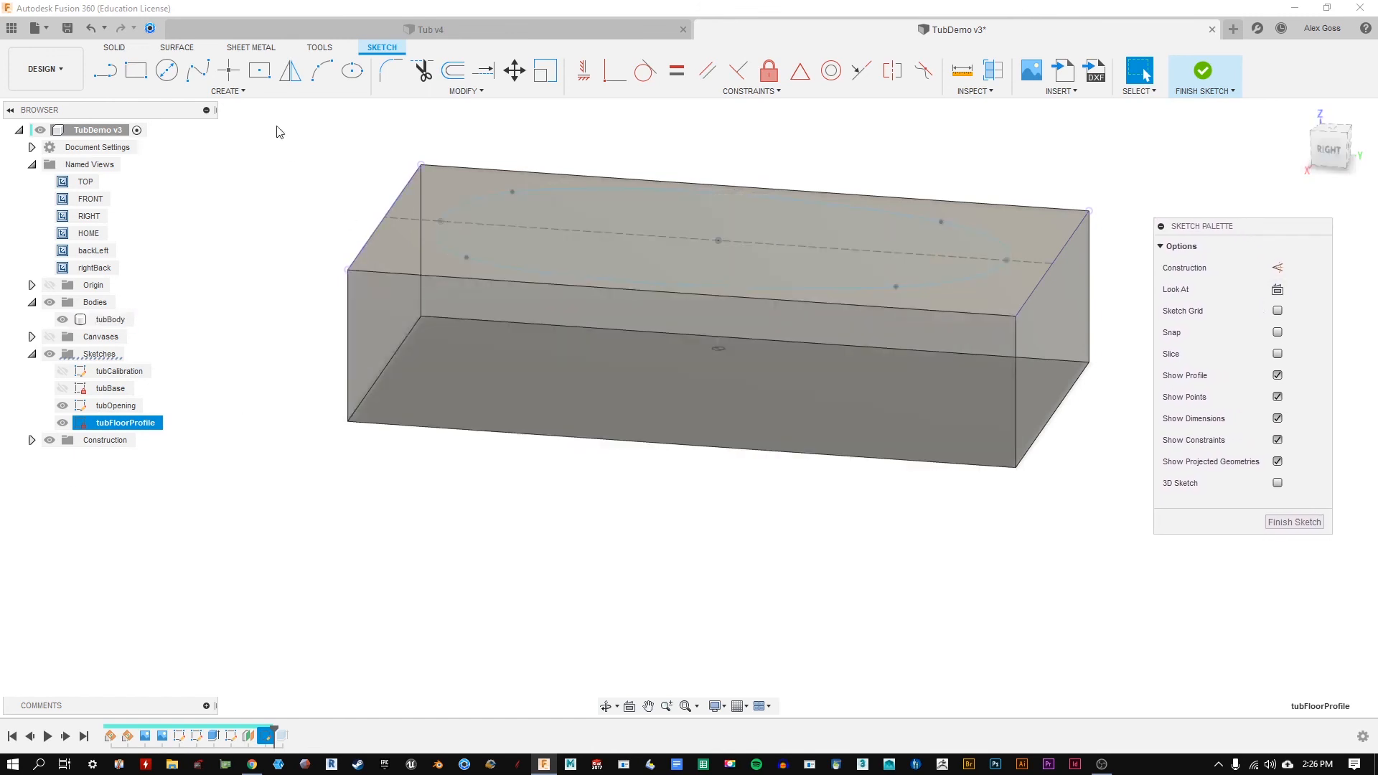
{"action": "mouse_move", "coordinate": [738, 350]}
{"action": "middle_mouse_down", "text": "shift"}
{"action": "mouse_move", "coordinate": [710, 363]}
{"action": "mouse_move", "coordinate": [709, 255]}
{"action": "mouse_move", "coordinate": [714, 305]}
{"action": "mouse_move", "coordinate": [646, 278]}
{"action": "mouse_move", "coordinate": [566, 299]}
{"action": "mouse_move", "coordinate": [717, 342]}
{"action": "mouse_move", "coordinate": [849, 337]}
{"action": "mouse_move", "coordinate": [713, 347]}
{"action": "middle_mouse_up", "text": "shift"}
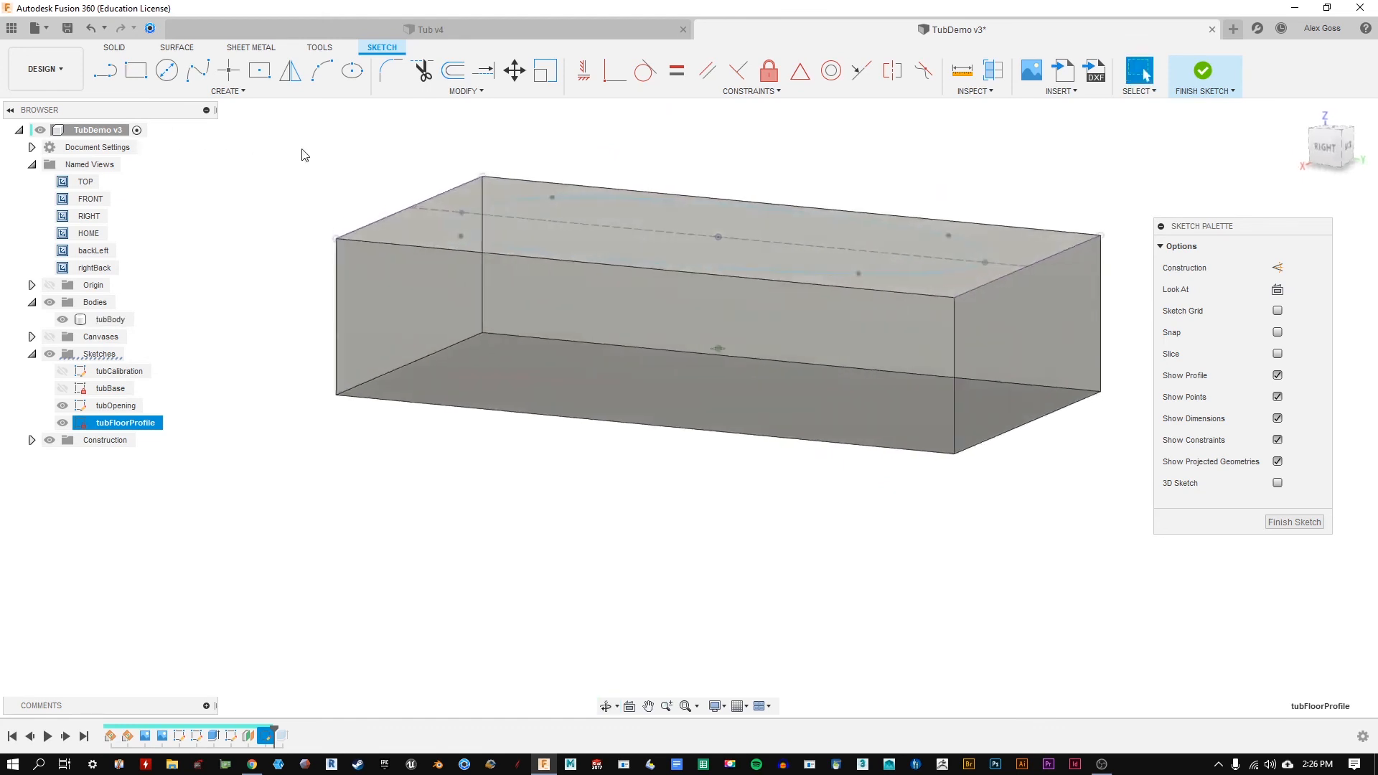
{"action": "left_click", "coordinate": [259, 69]}
{"action": "left_click", "coordinate": [718, 350]}
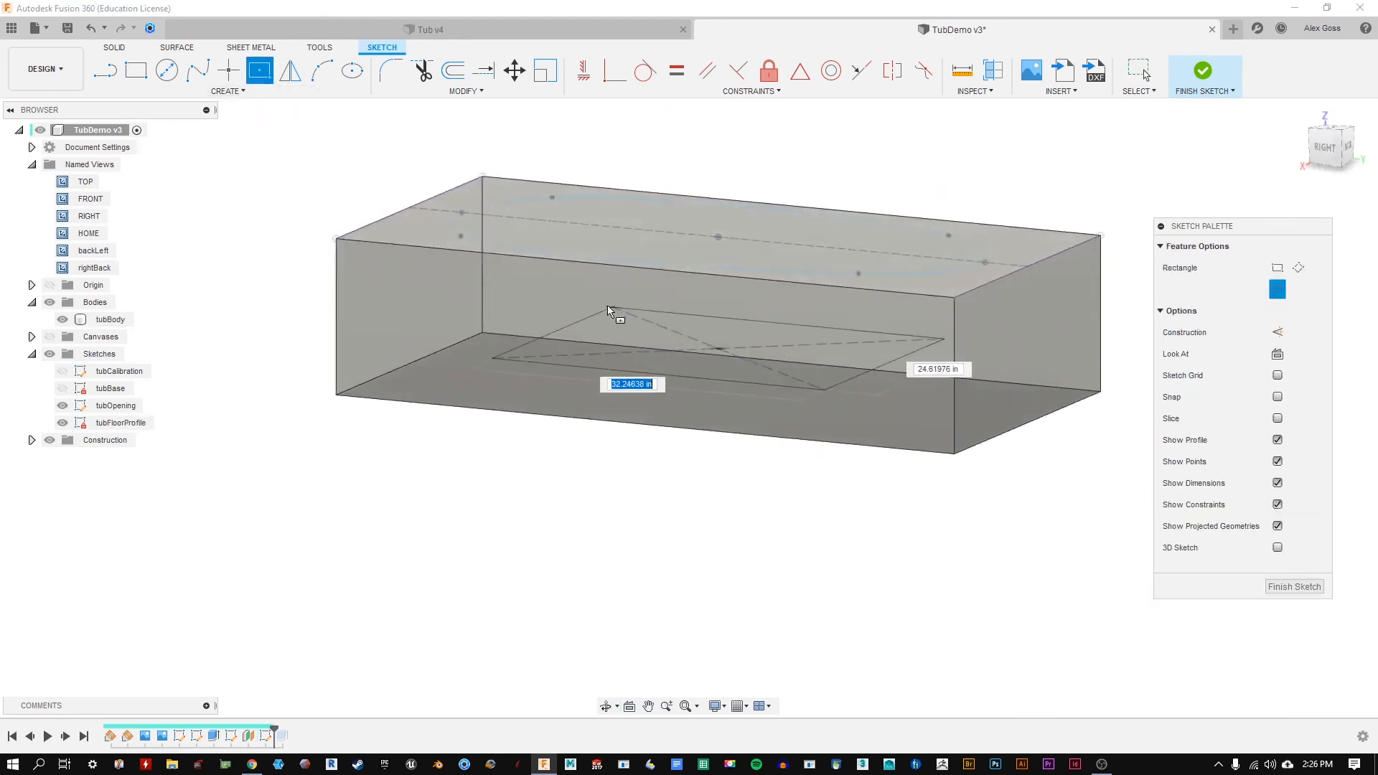
{"action": "left_click", "coordinate": [607, 317]}
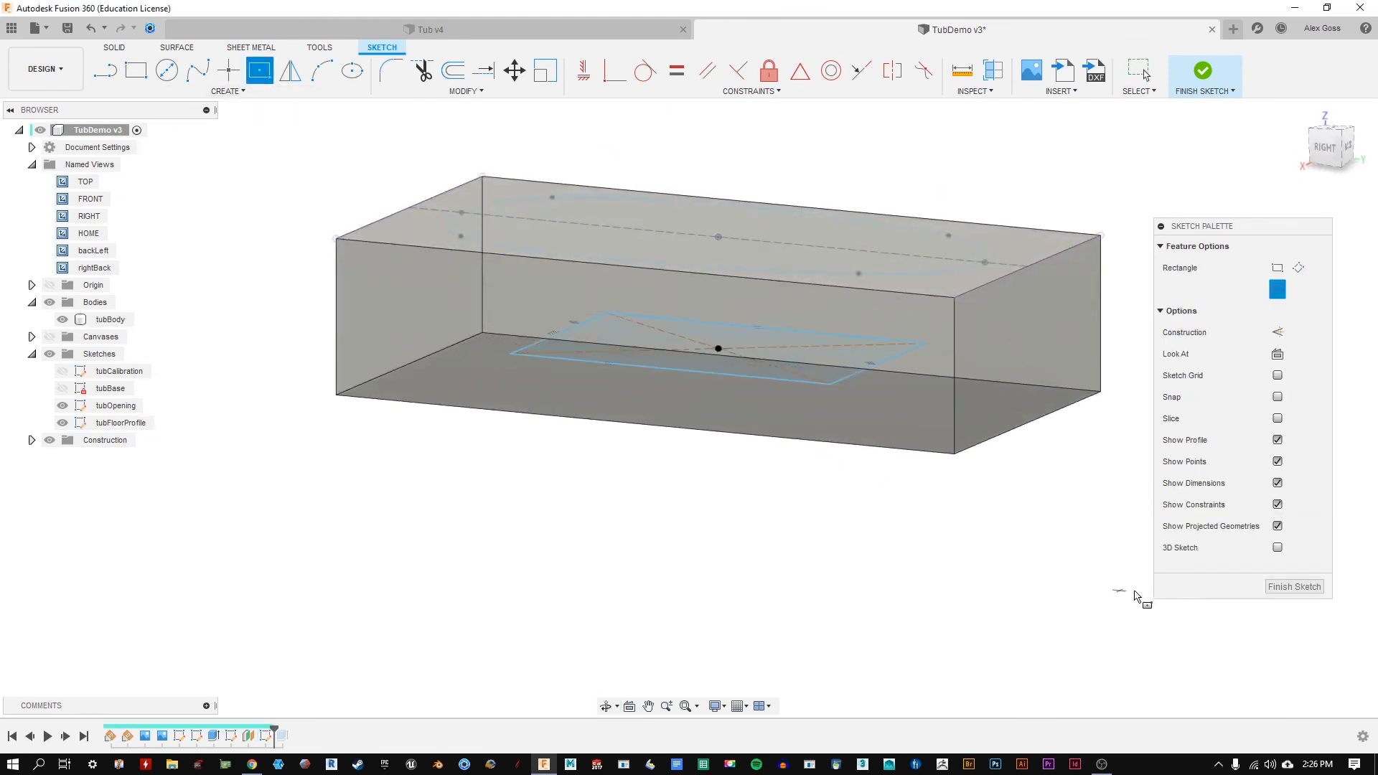
{"action": "left_click", "coordinate": [1279, 583]}
Step: Start a loft from the tubOpening oval to the tubFloorProfile rectangle, hiding tubBody so the floor profile can be selected
{"action": "mouse_move", "coordinate": [533, 433]}
{"action": "middle_mouse_down", "text": "shift"}
{"action": "mouse_move", "coordinate": [462, 425]}
{"action": "mouse_move", "coordinate": [477, 409]}
{"action": "mouse_move", "coordinate": [466, 447]}
{"action": "middle_mouse_up", "text": "shift"}
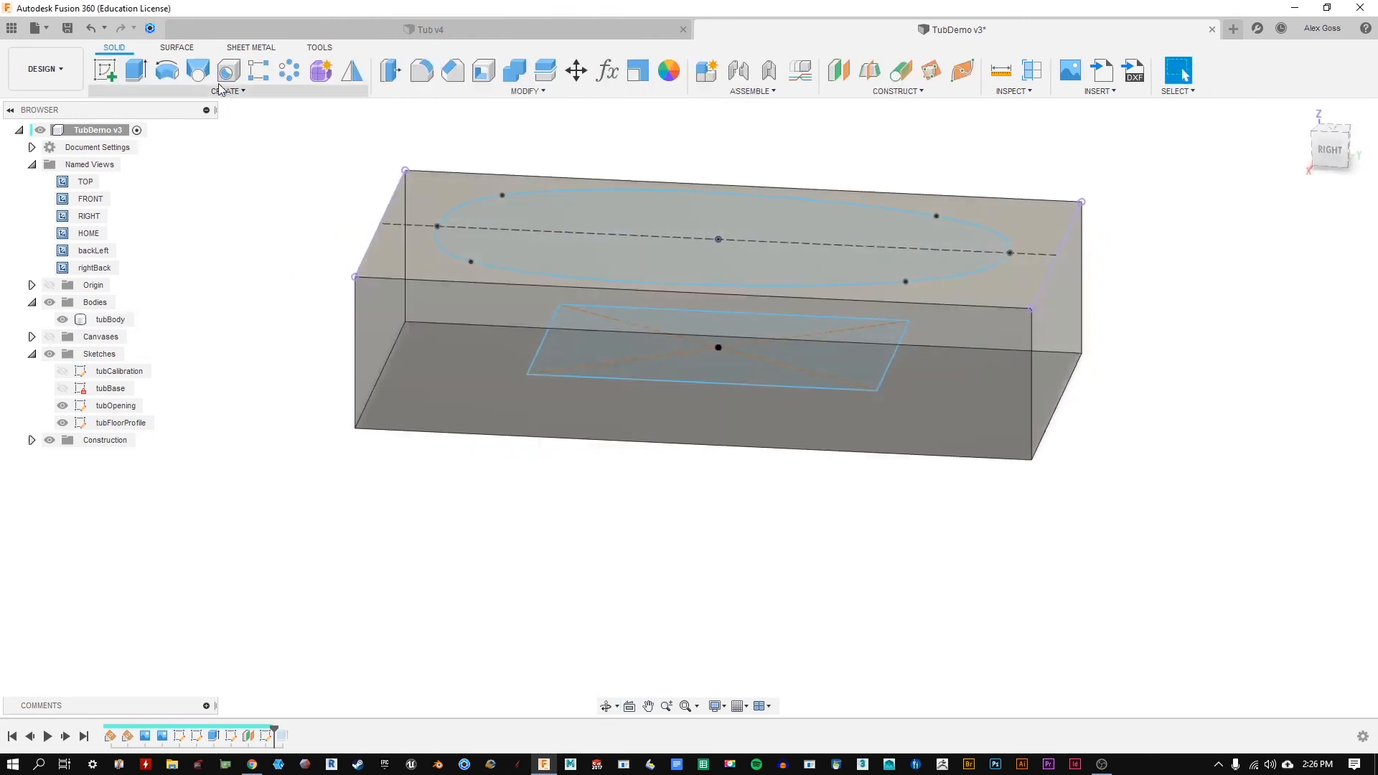
{"action": "left_click", "coordinate": [199, 71]}
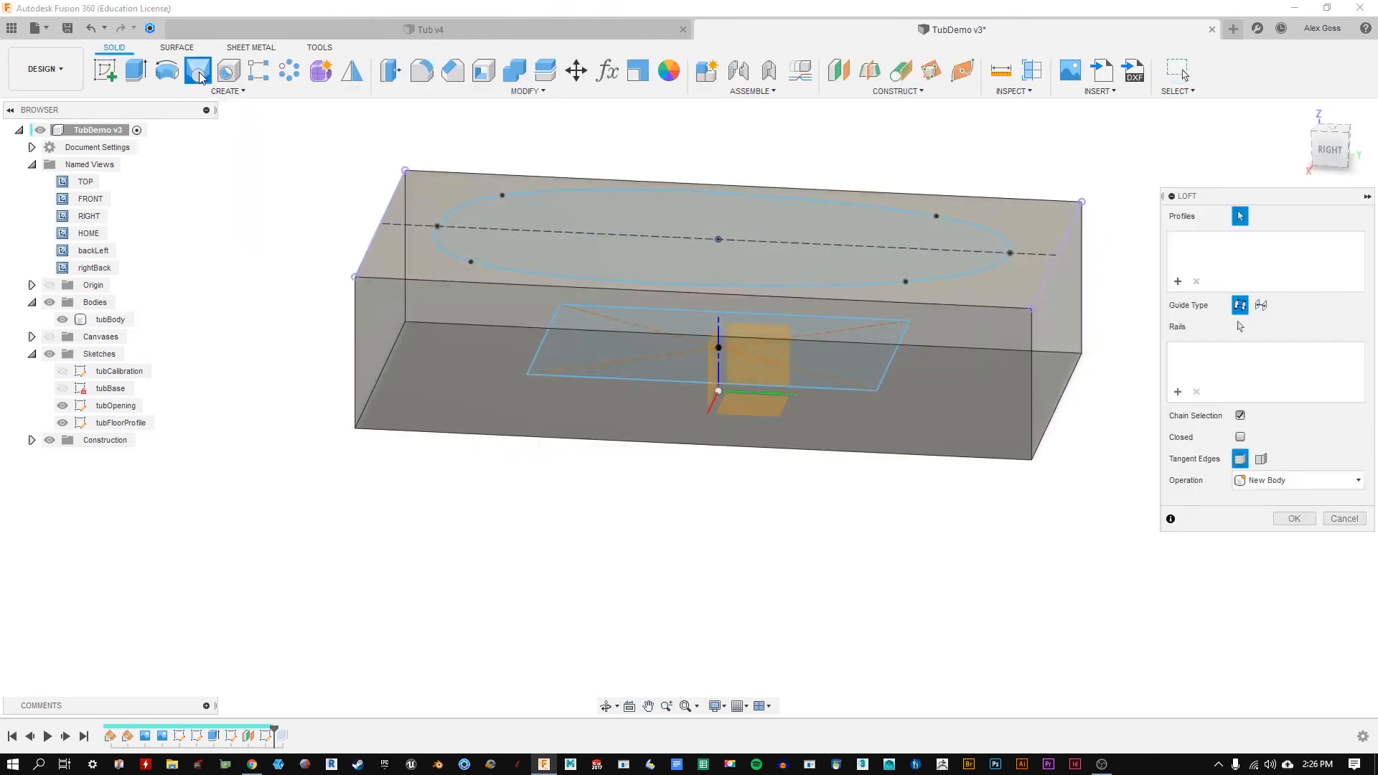
{"action": "left_click", "coordinate": [906, 270]}
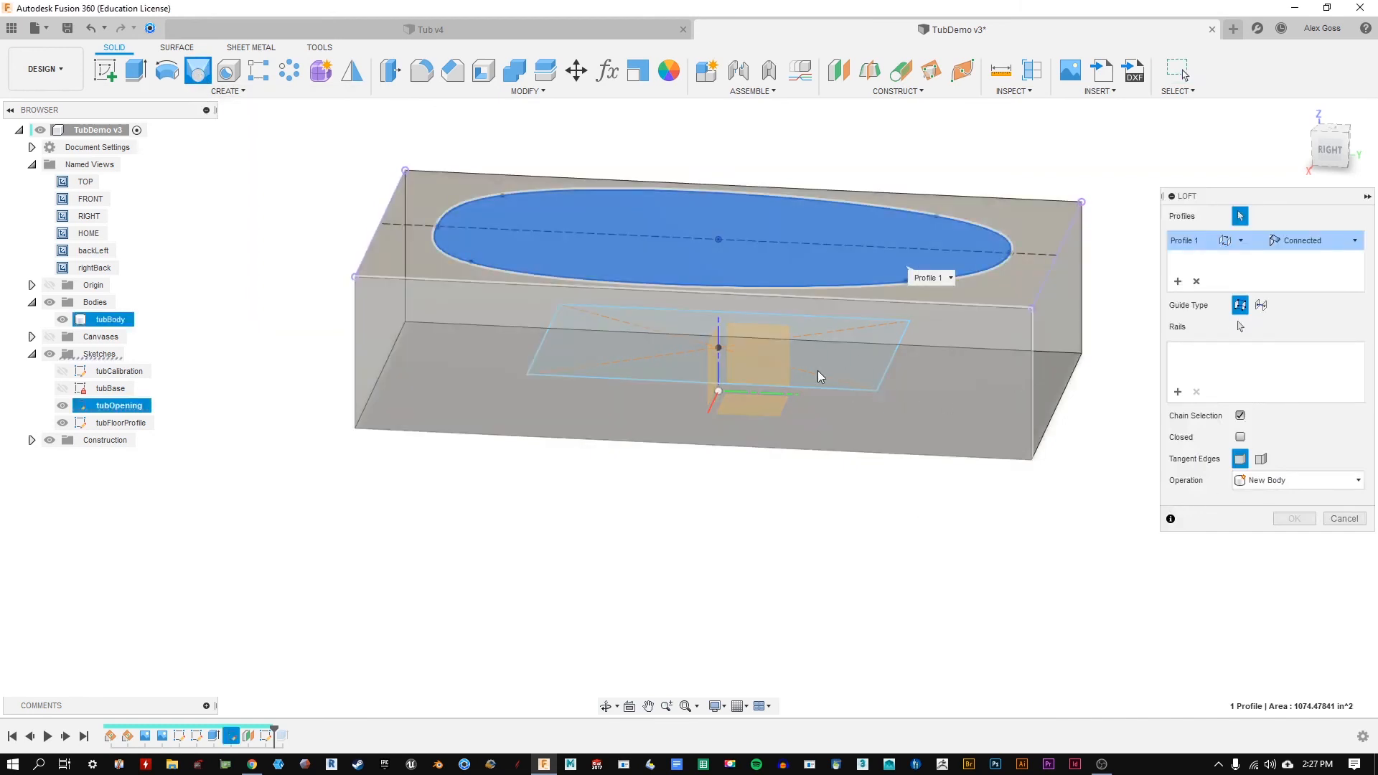
{"action": "middle_click_drag", "start_coordinate": [840, 366], "coordinate": [790, 363], "text": "shift"}
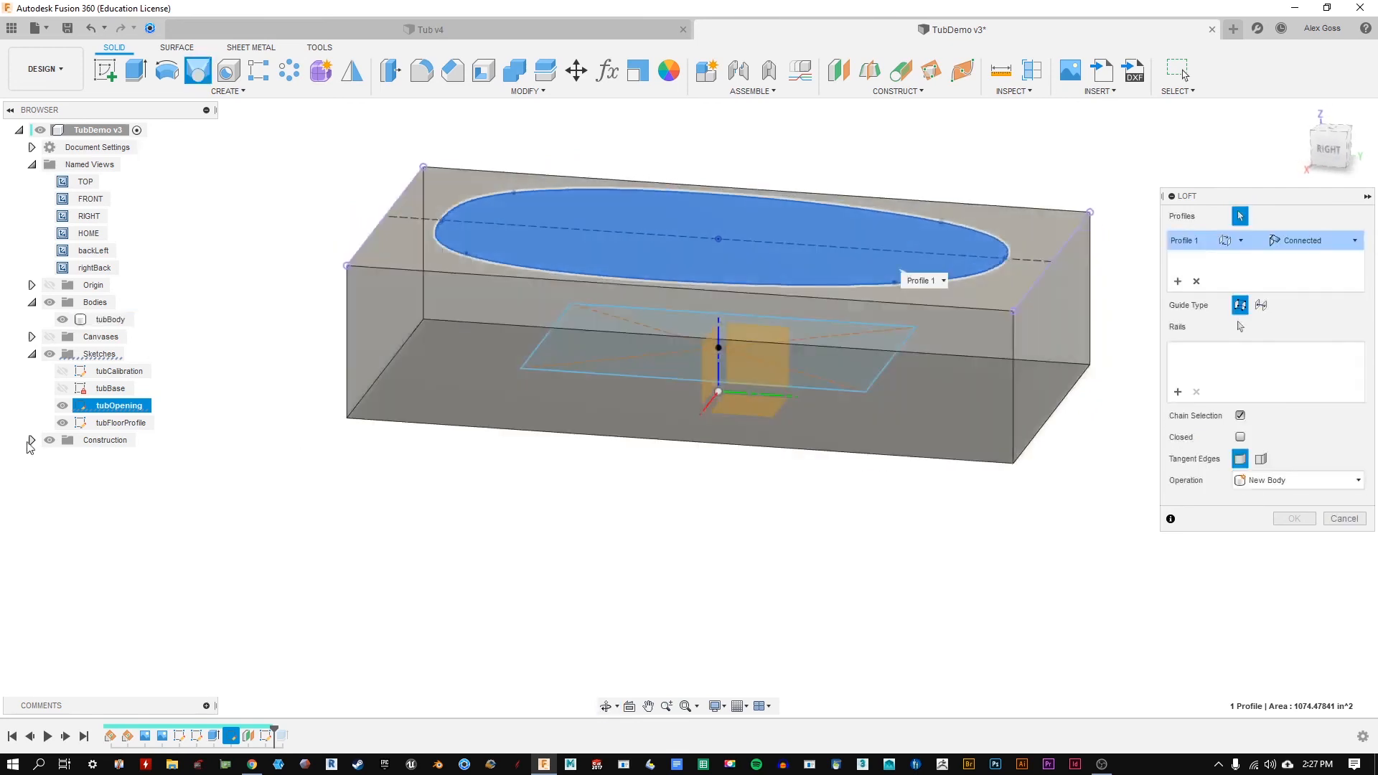
{"action": "left_click", "coordinate": [63, 422]}
{"action": "left_click", "coordinate": [63, 407]}
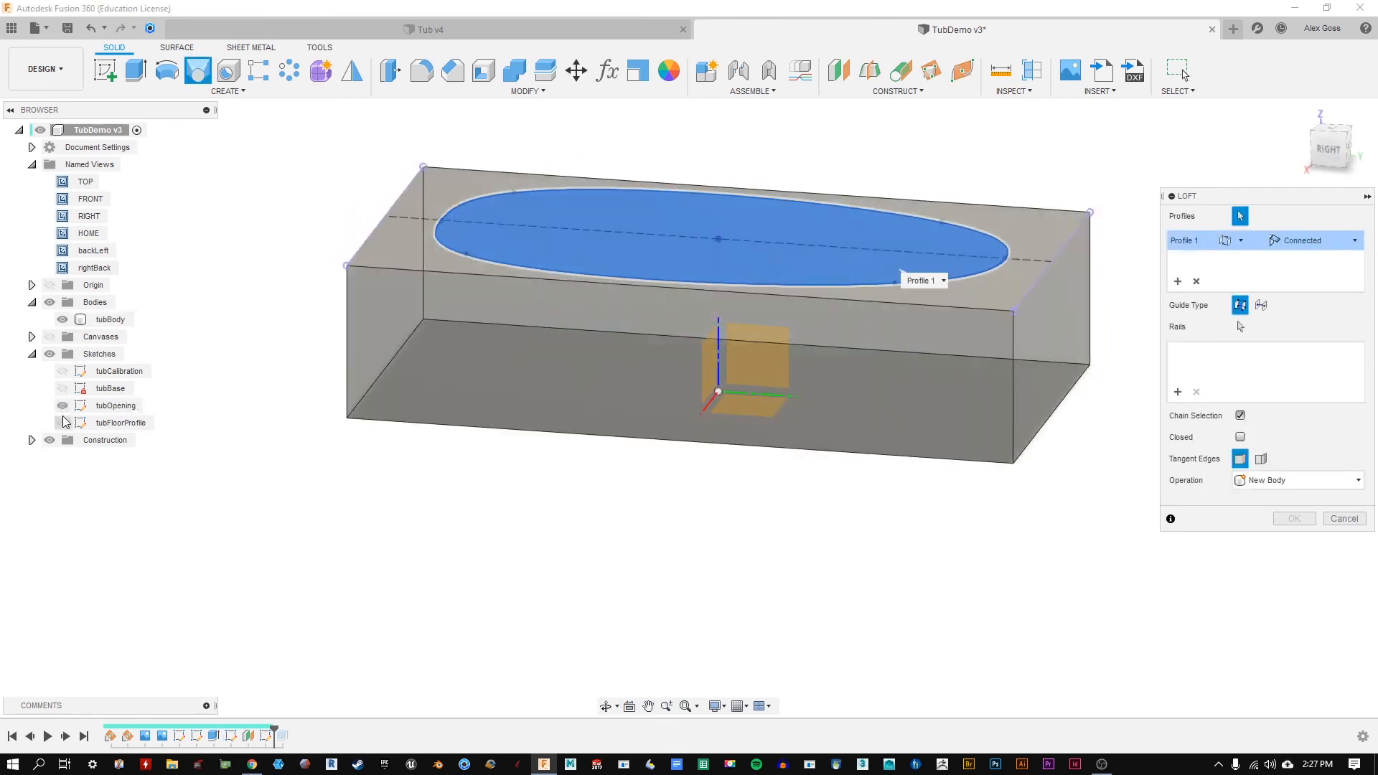
{"action": "left_click", "coordinate": [62, 423]}
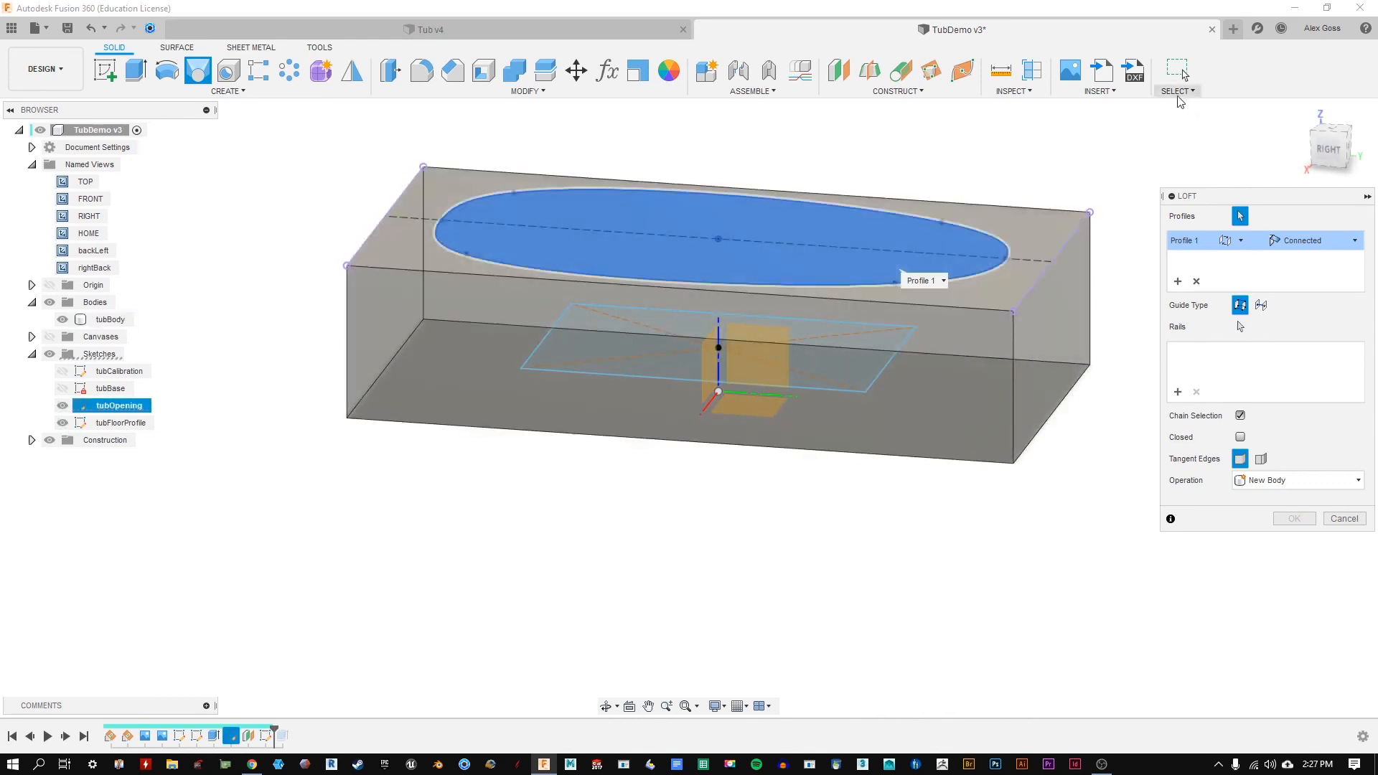
{"action": "left_click", "coordinate": [1174, 91]}
{"action": "mouse_move", "coordinate": [1252, 210]}
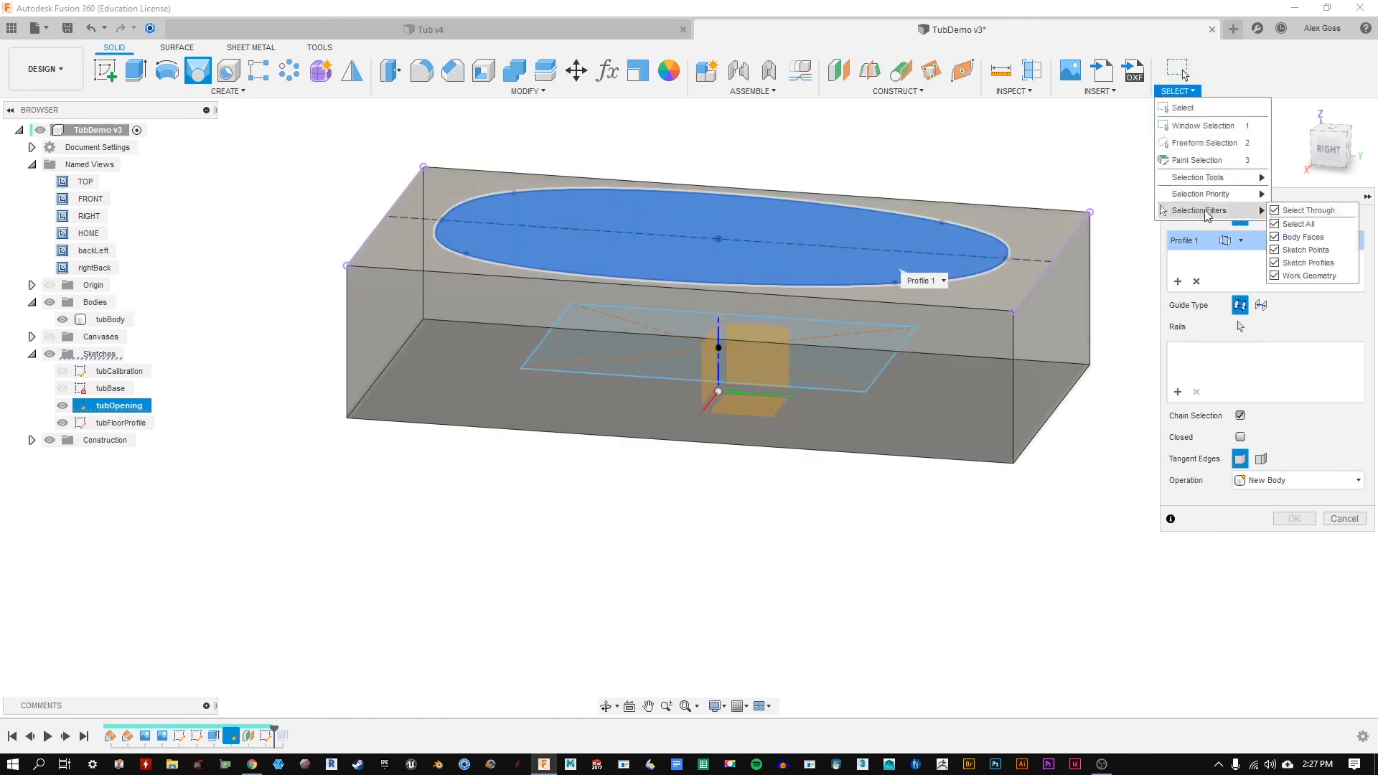
{"action": "left_click", "coordinate": [63, 320]}
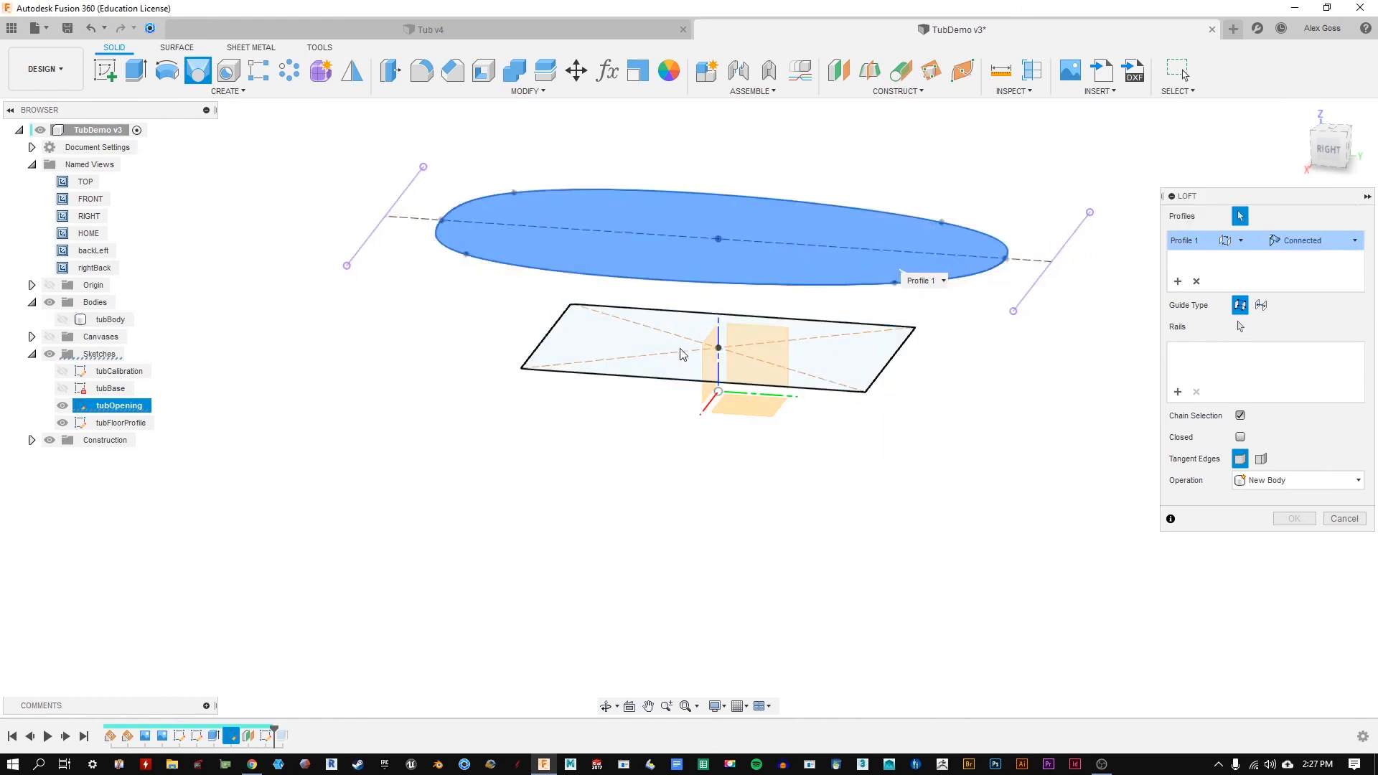
{"action": "left_click", "coordinate": [688, 376]}
{"action": "middle_click_drag", "start_coordinate": [953, 537], "coordinate": [748, 510], "text": "shift"}
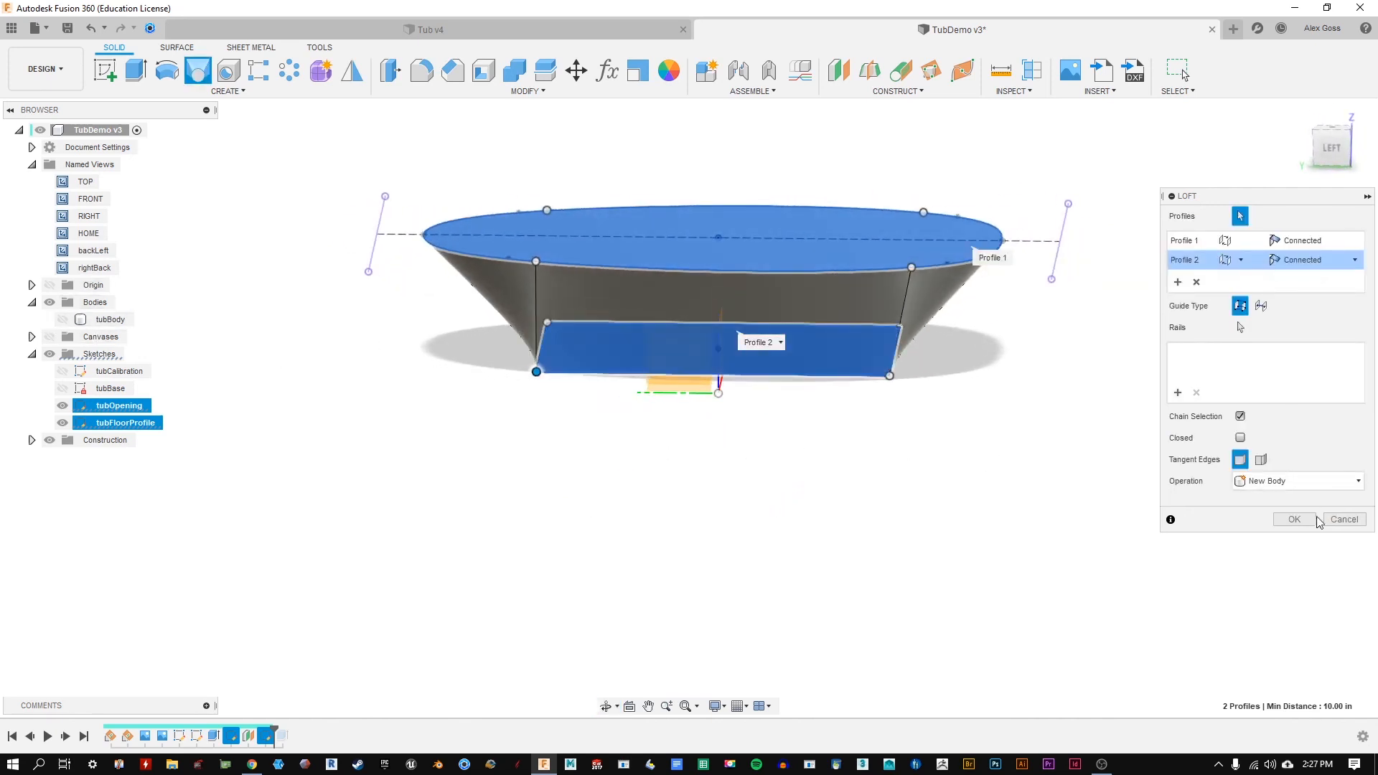
Step: Show tubBody again and complete the loft as a cut through it to form the basin
{"action": "left_click_drag", "start_coordinate": [1252, 196], "coordinate": [1188, 188]}
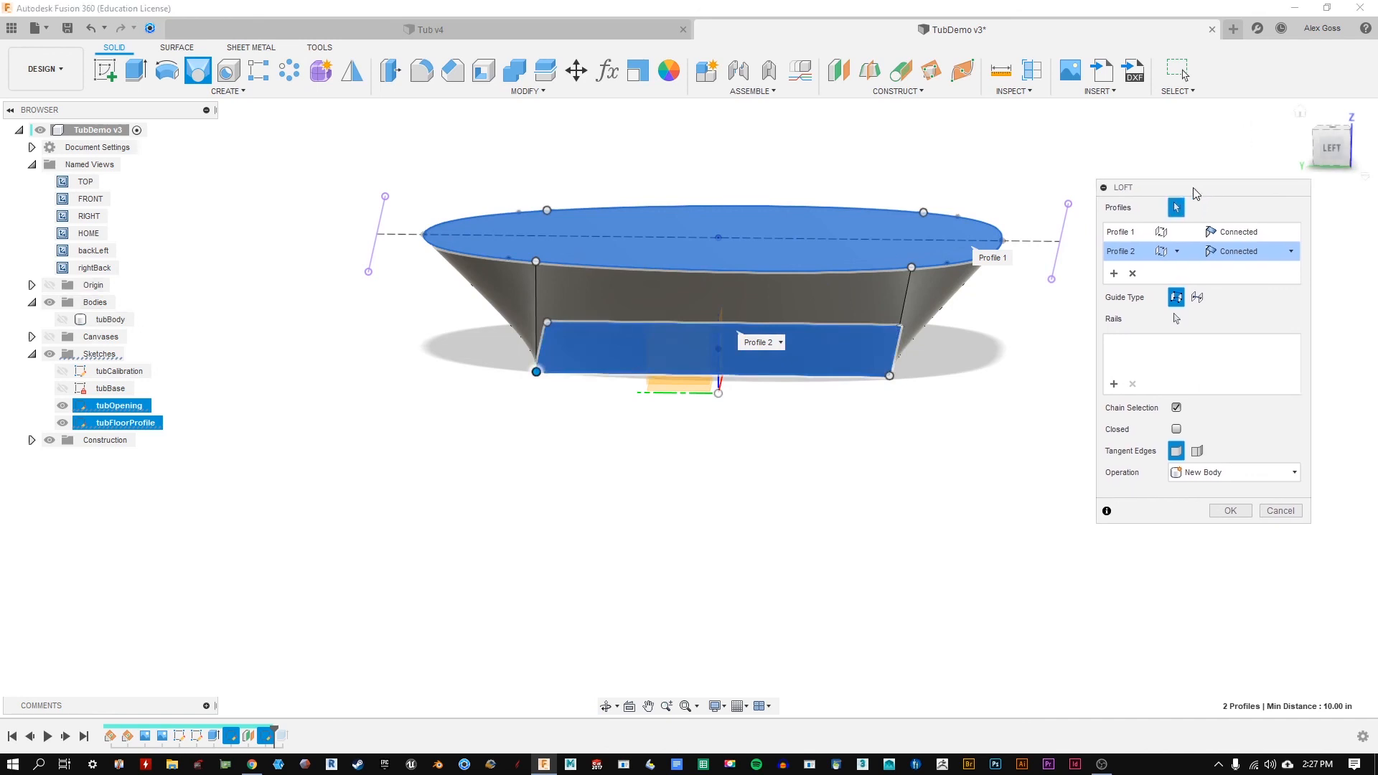
{"action": "left_click", "coordinate": [62, 320]}
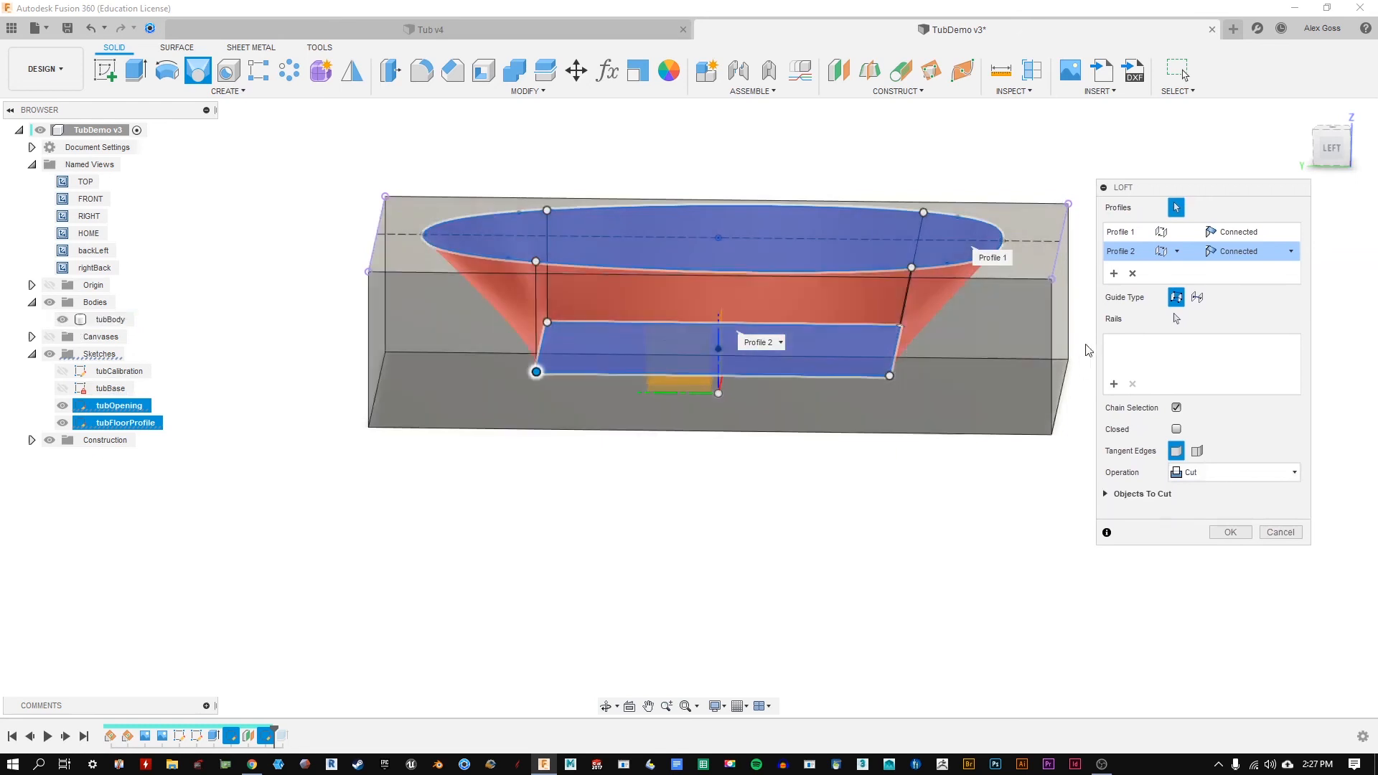
{"action": "left_click", "coordinate": [63, 319]}
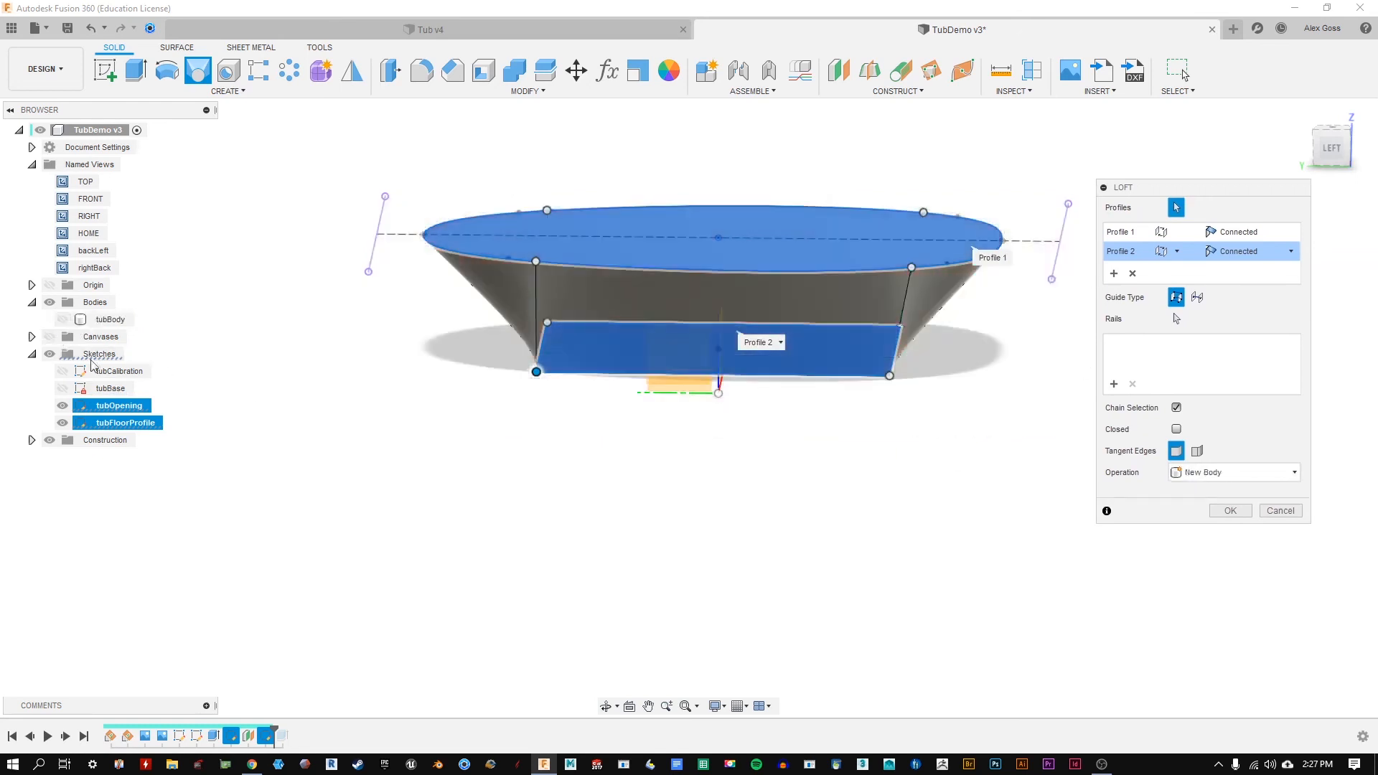
{"action": "left_click", "coordinate": [63, 319]}
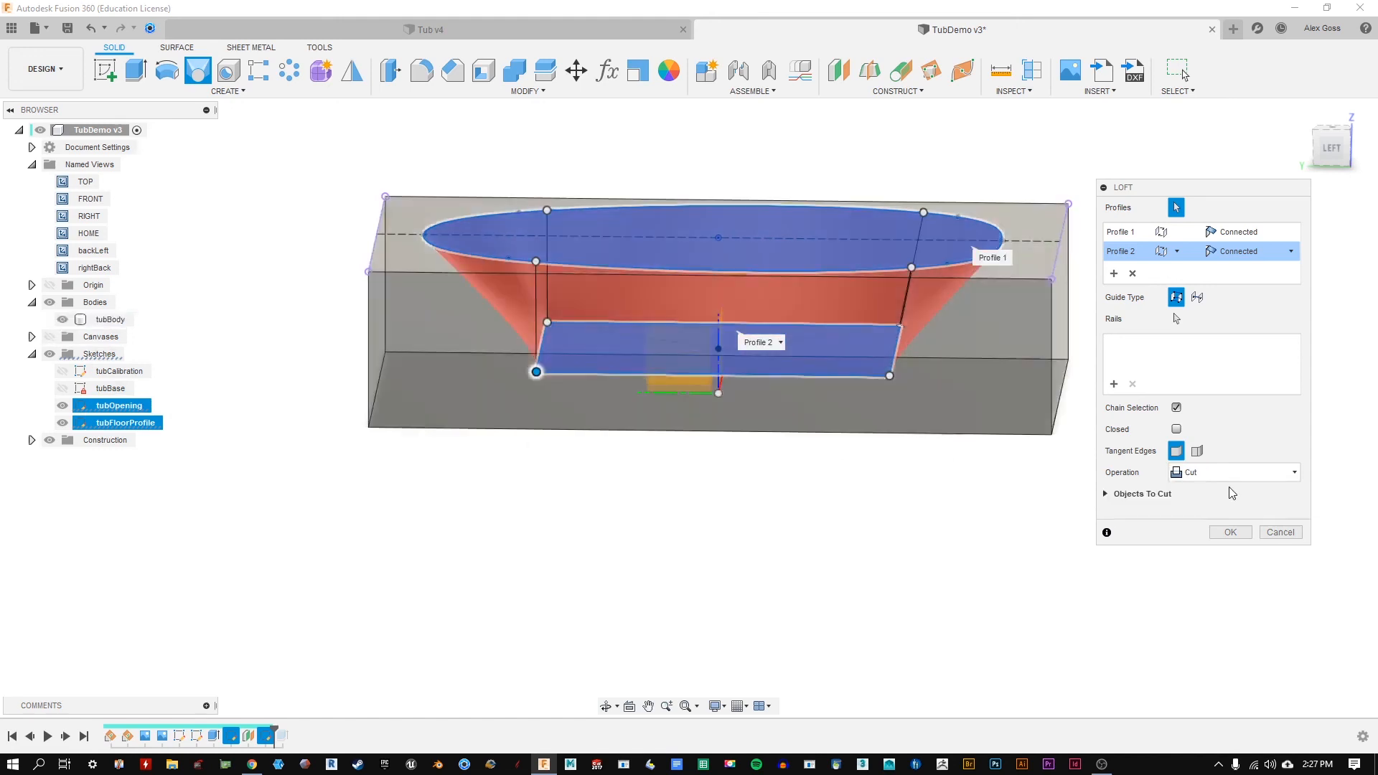
{"action": "left_click", "coordinate": [1230, 532]}
{"action": "middle_click_drag", "start_coordinate": [1160, 314], "coordinate": [1144, 354], "text": "shift"}
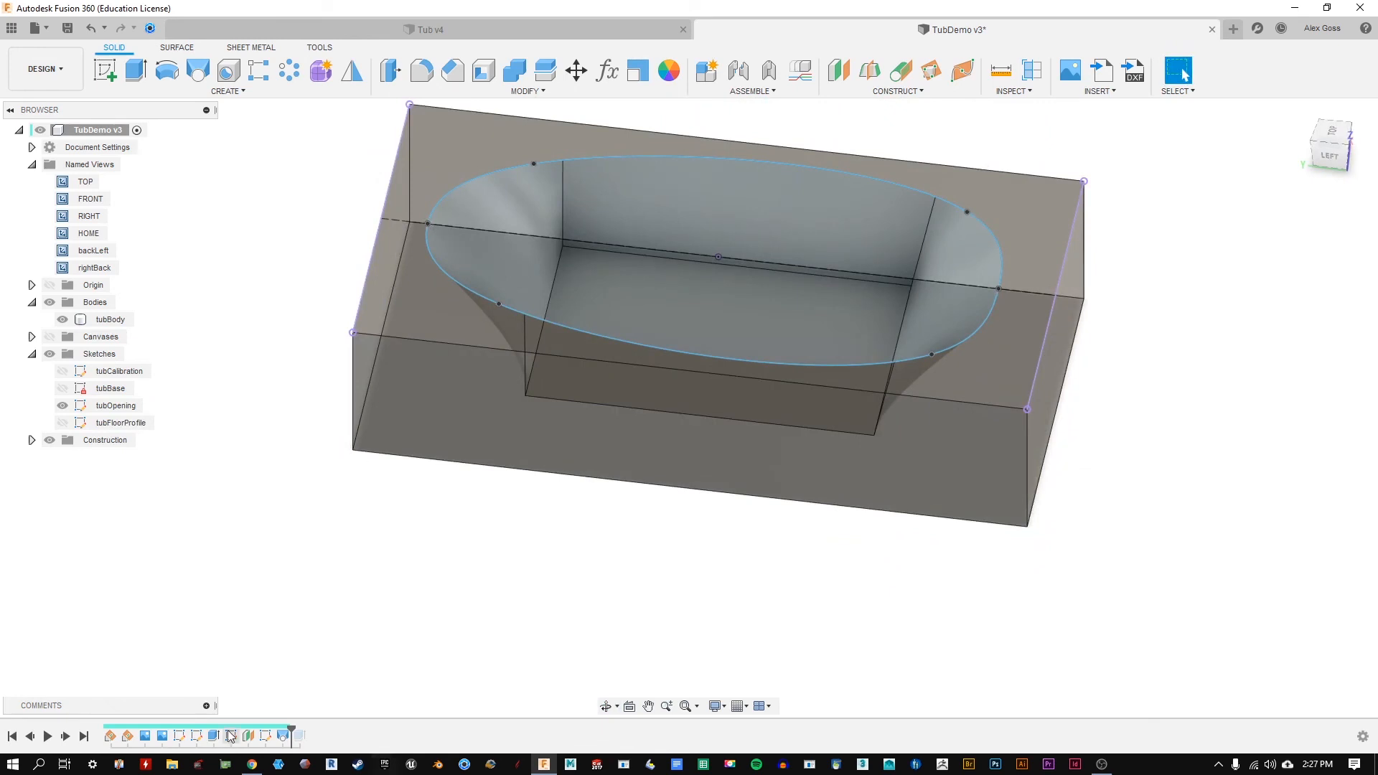
Step: Roll the history marker back to just before the loft and reopen the tubFloorProfile sketch for editing
{"action": "left_click_drag", "start_coordinate": [292, 727], "coordinate": [274, 728]}
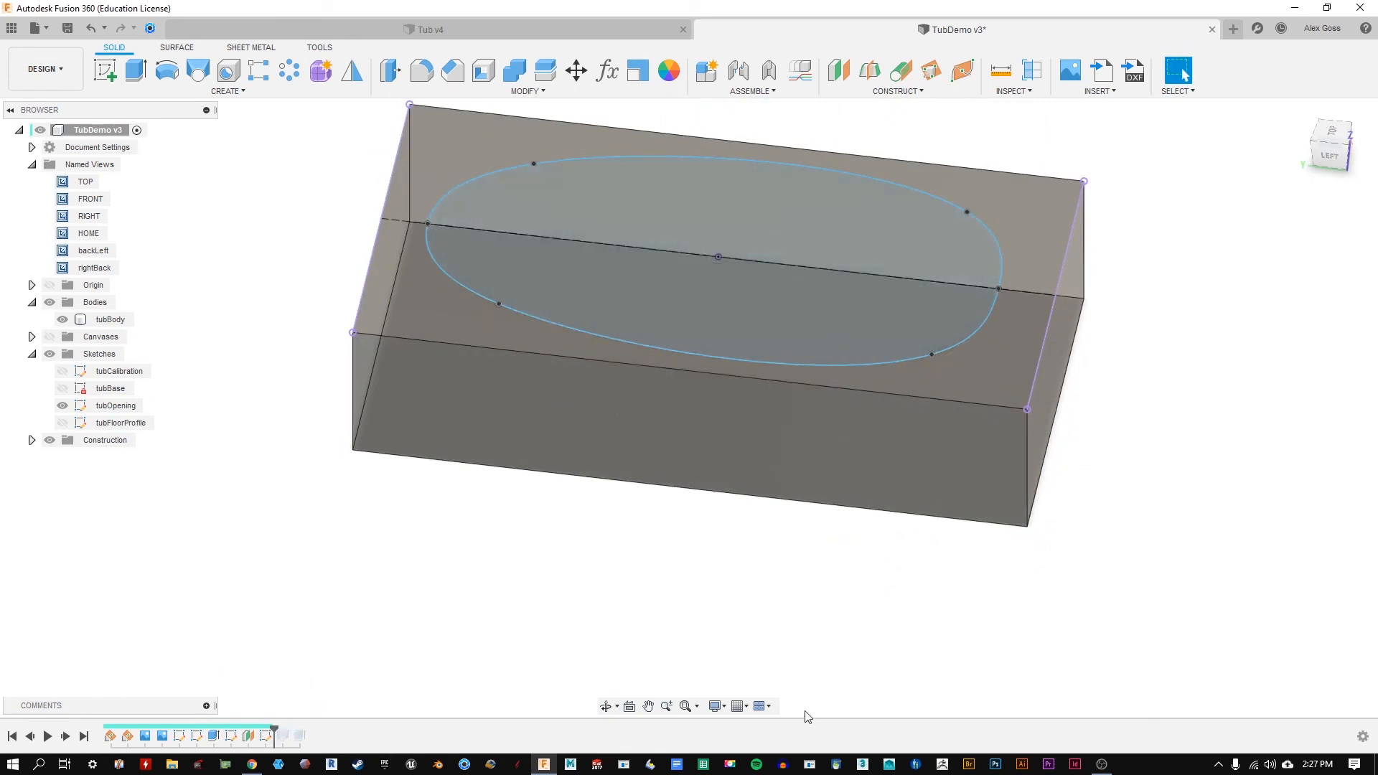
{"action": "right_click", "coordinate": [271, 743]}
{"action": "left_click", "coordinate": [301, 600]}
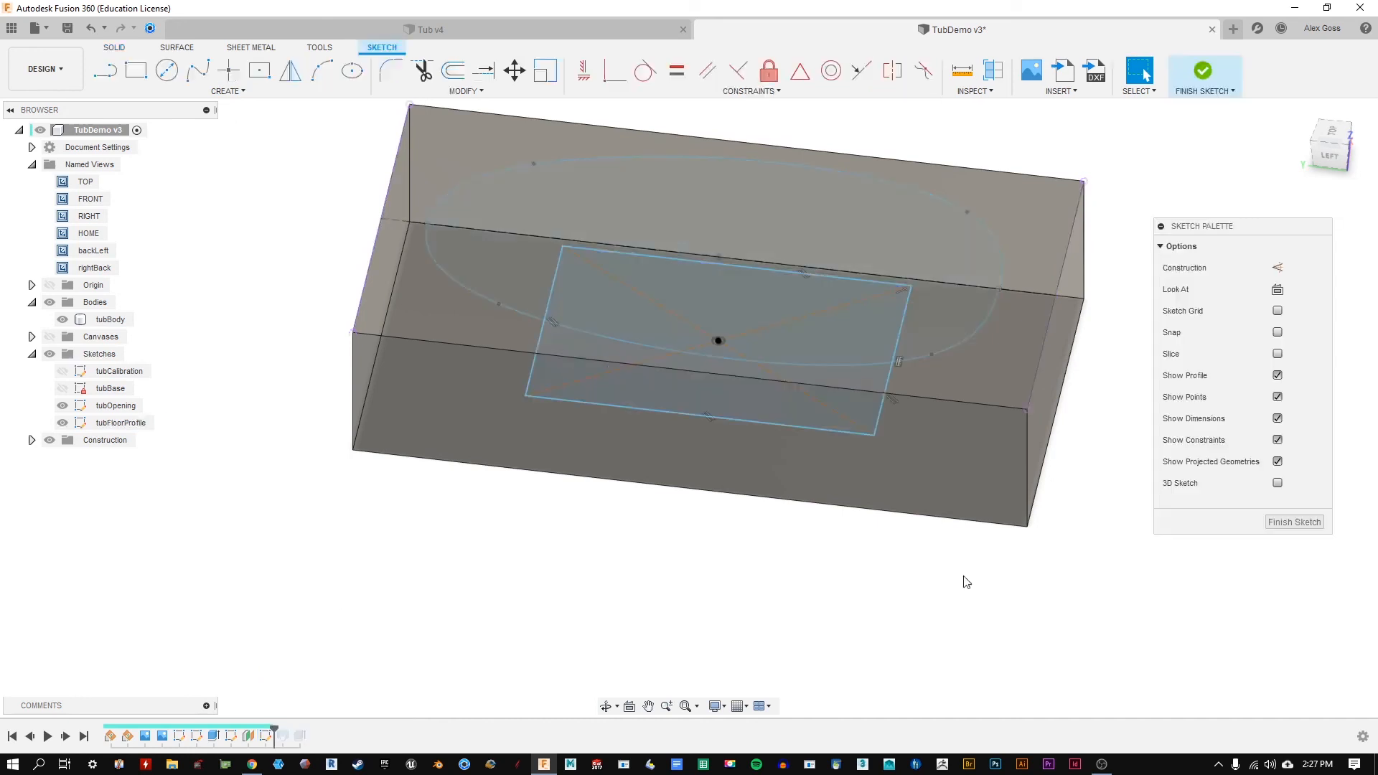
{"action": "left_click", "coordinate": [73, 407]}
{"action": "left_click", "coordinate": [893, 366]}
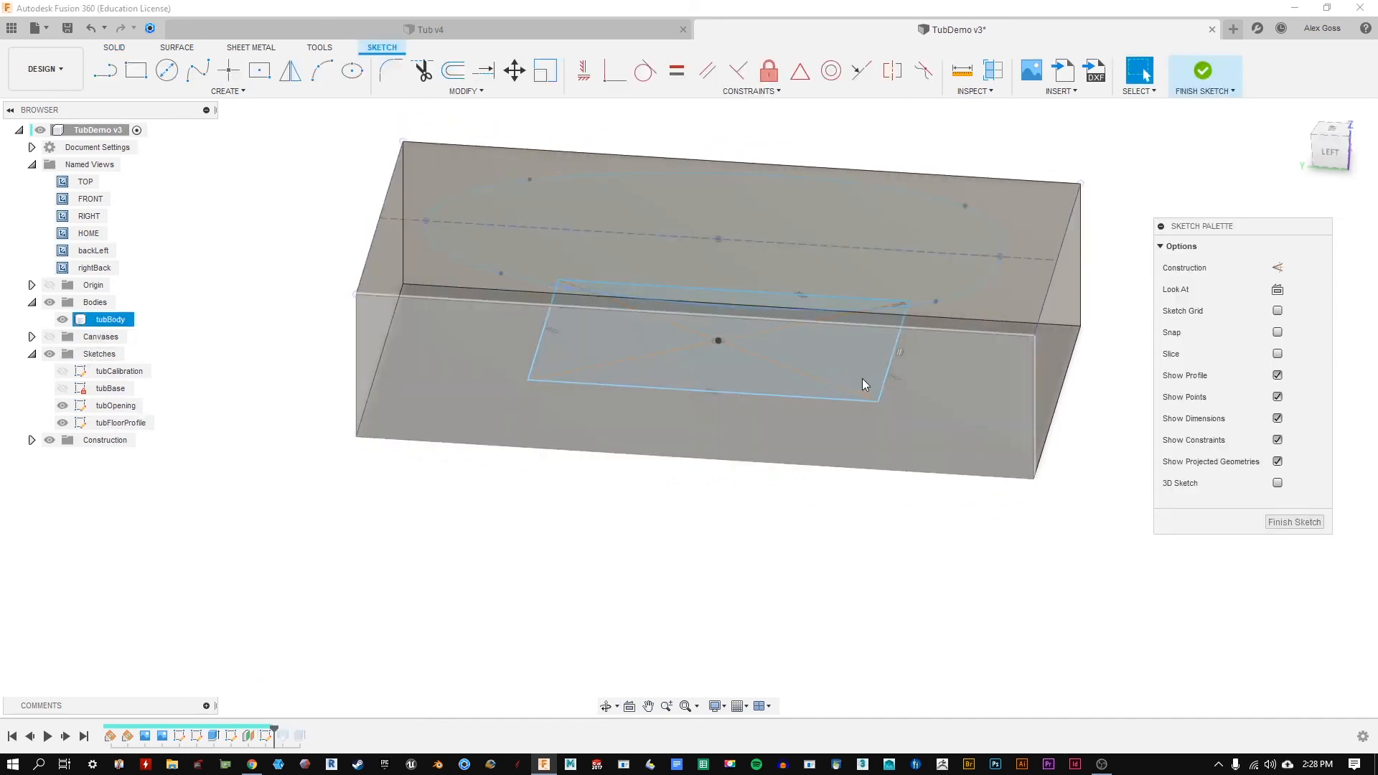
Step: Delete the center rectangle from the tubFloorProfile sketch
{"action": "left_click", "coordinate": [939, 701]}
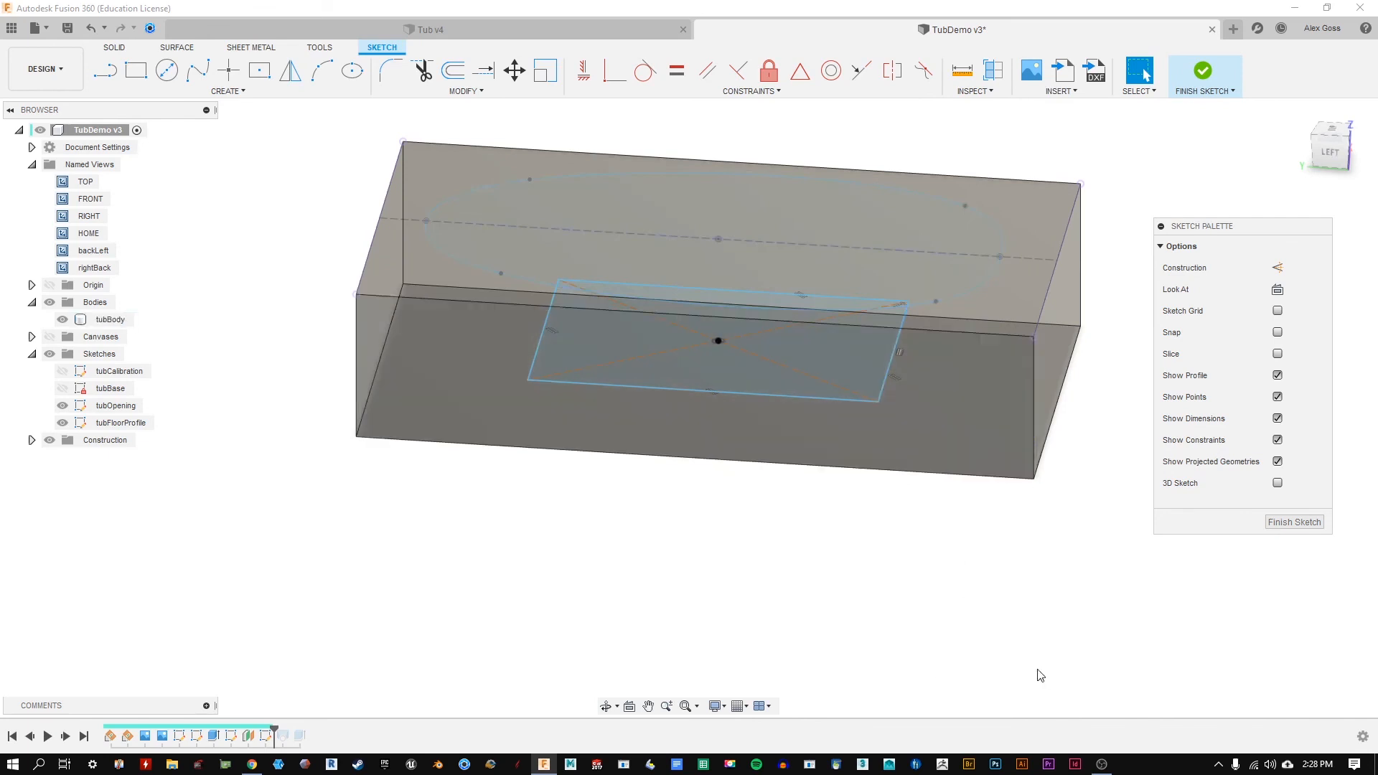
{"action": "left_click_drag", "start_coordinate": [1098, 676], "coordinate": [286, 120]}
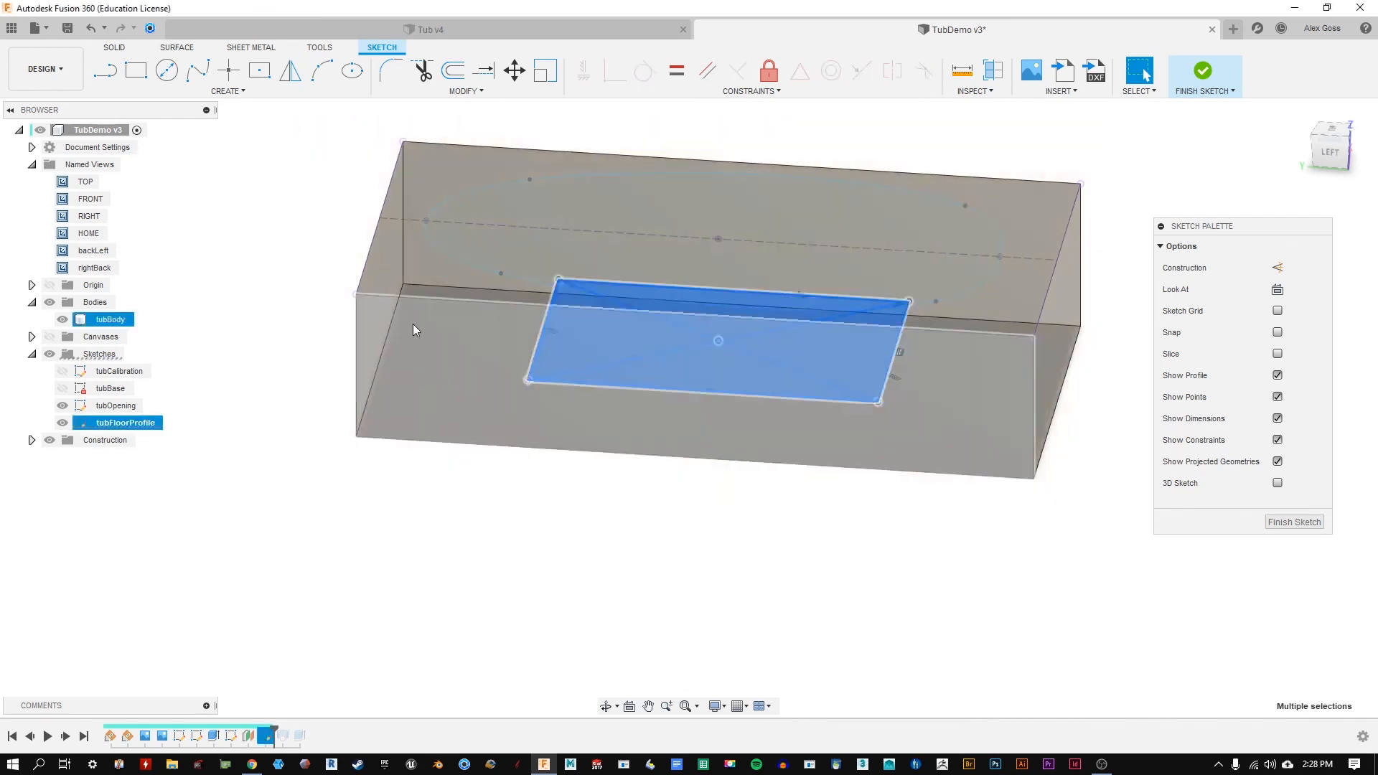
{"action": "left_click", "coordinate": [413, 330]}
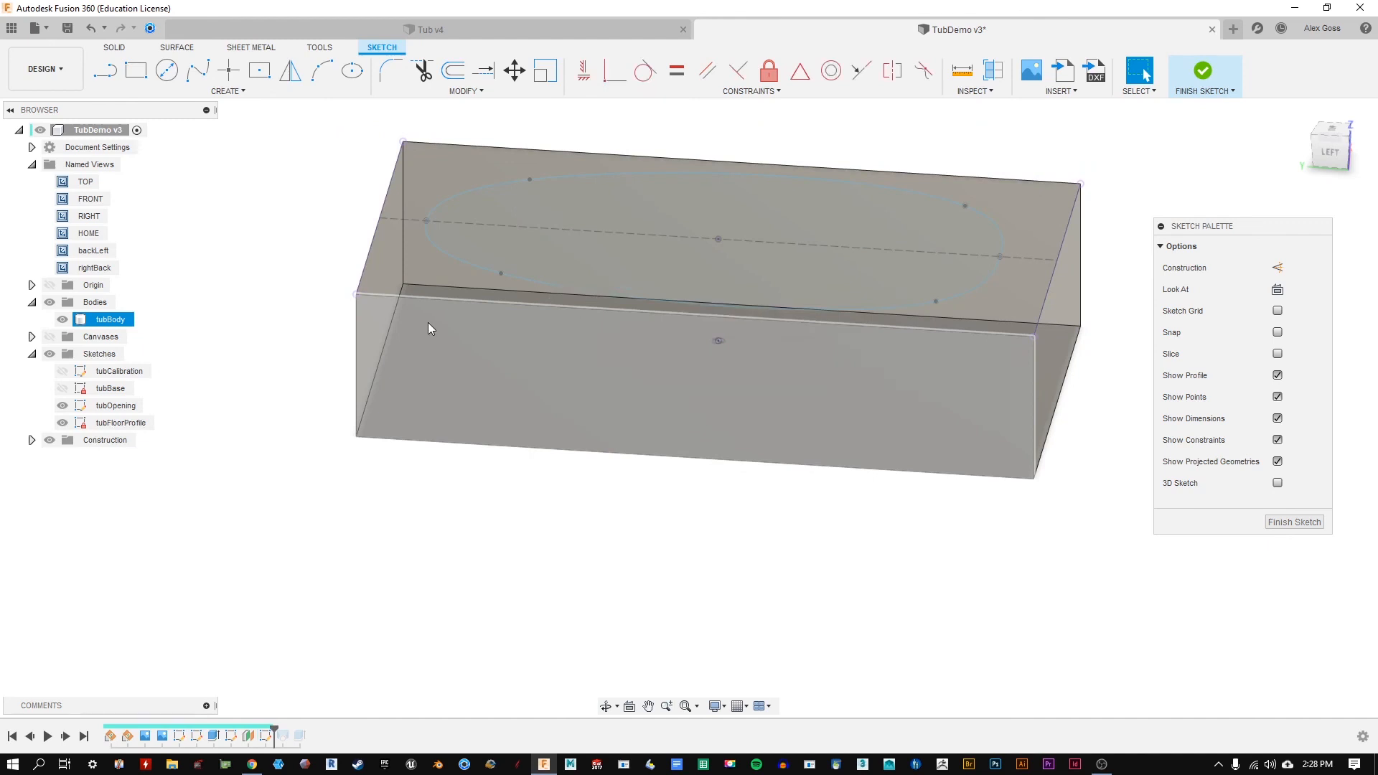
{"action": "left_click", "coordinate": [428, 328]}
Step: Project both tubOpening spline curves into the tubFloorProfile sketch with Projection Link on, and finish the sketch
{"action": "left_click", "coordinate": [475, 188]}
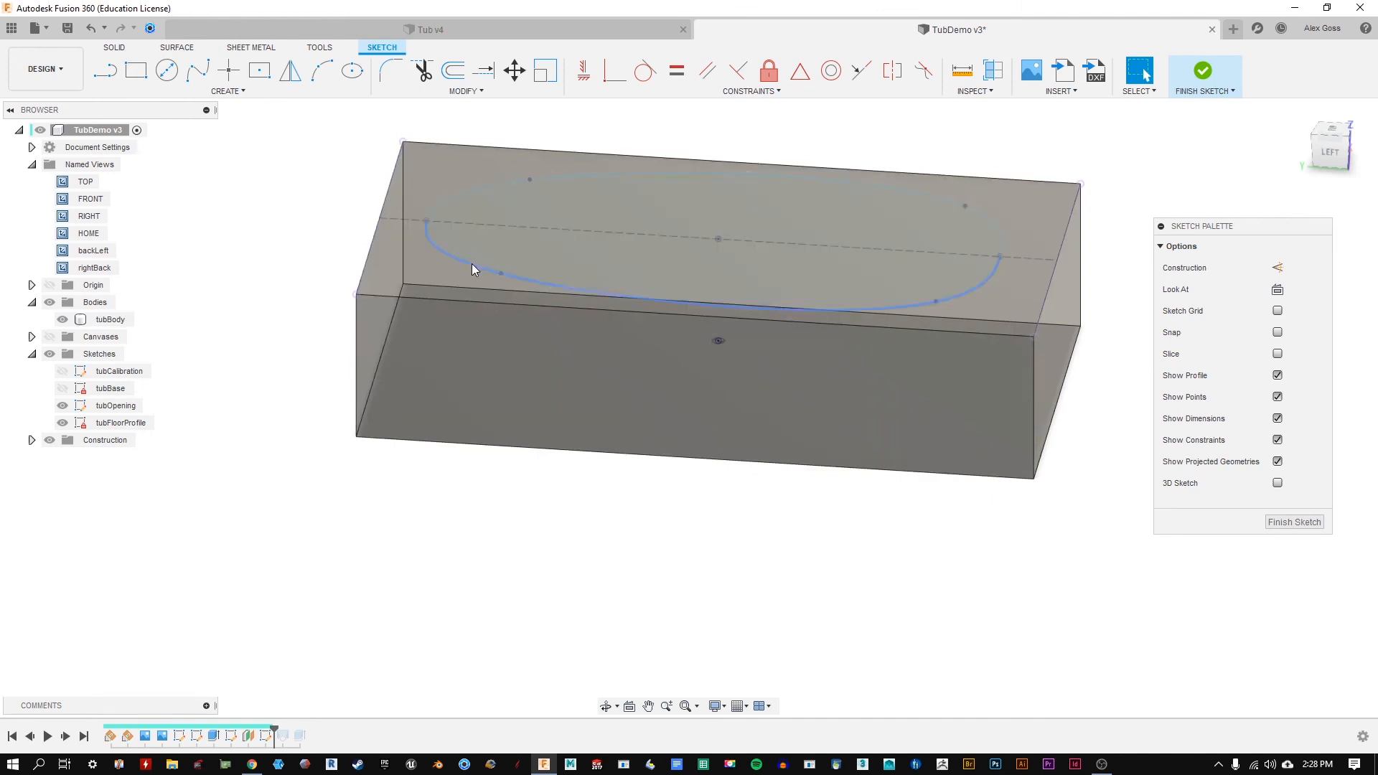
{"action": "left_click", "coordinate": [506, 185]}
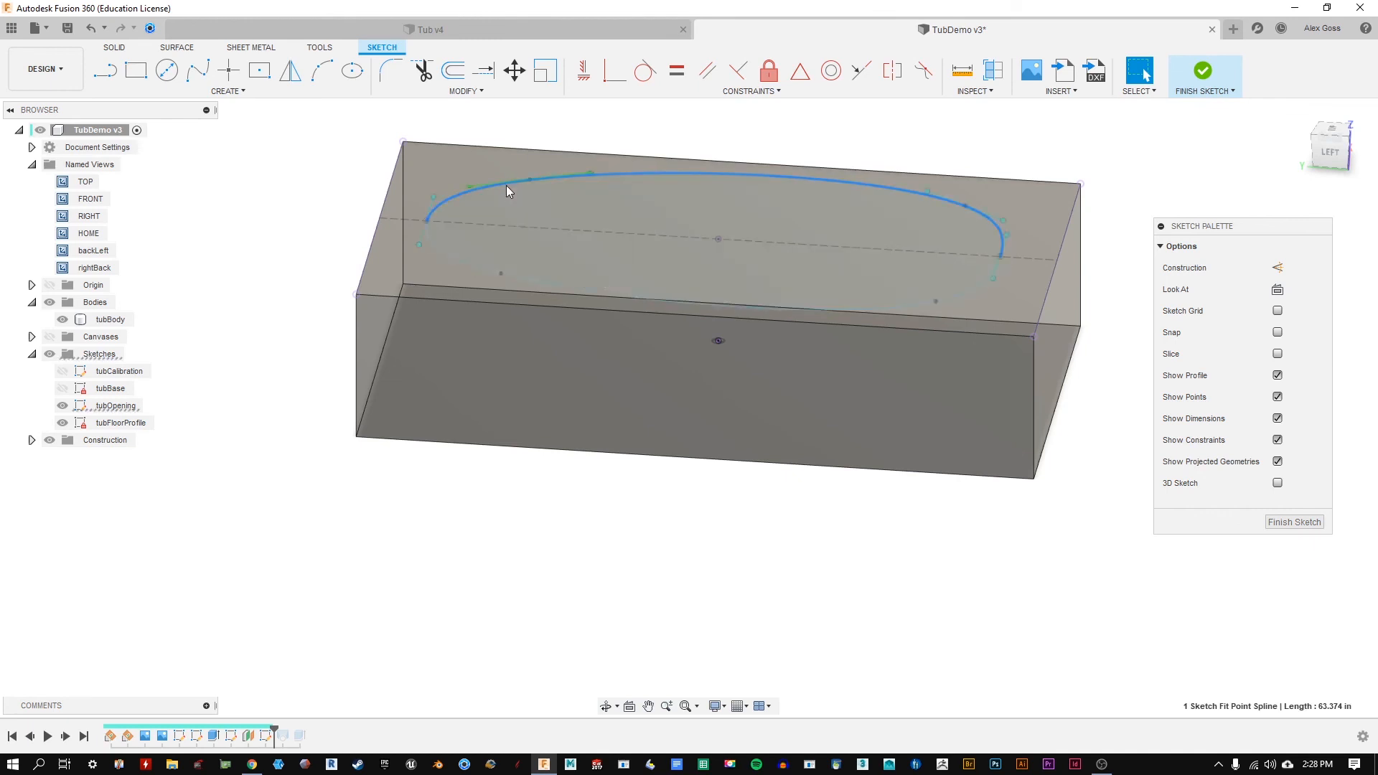
{"action": "left_click", "coordinate": [508, 538]}
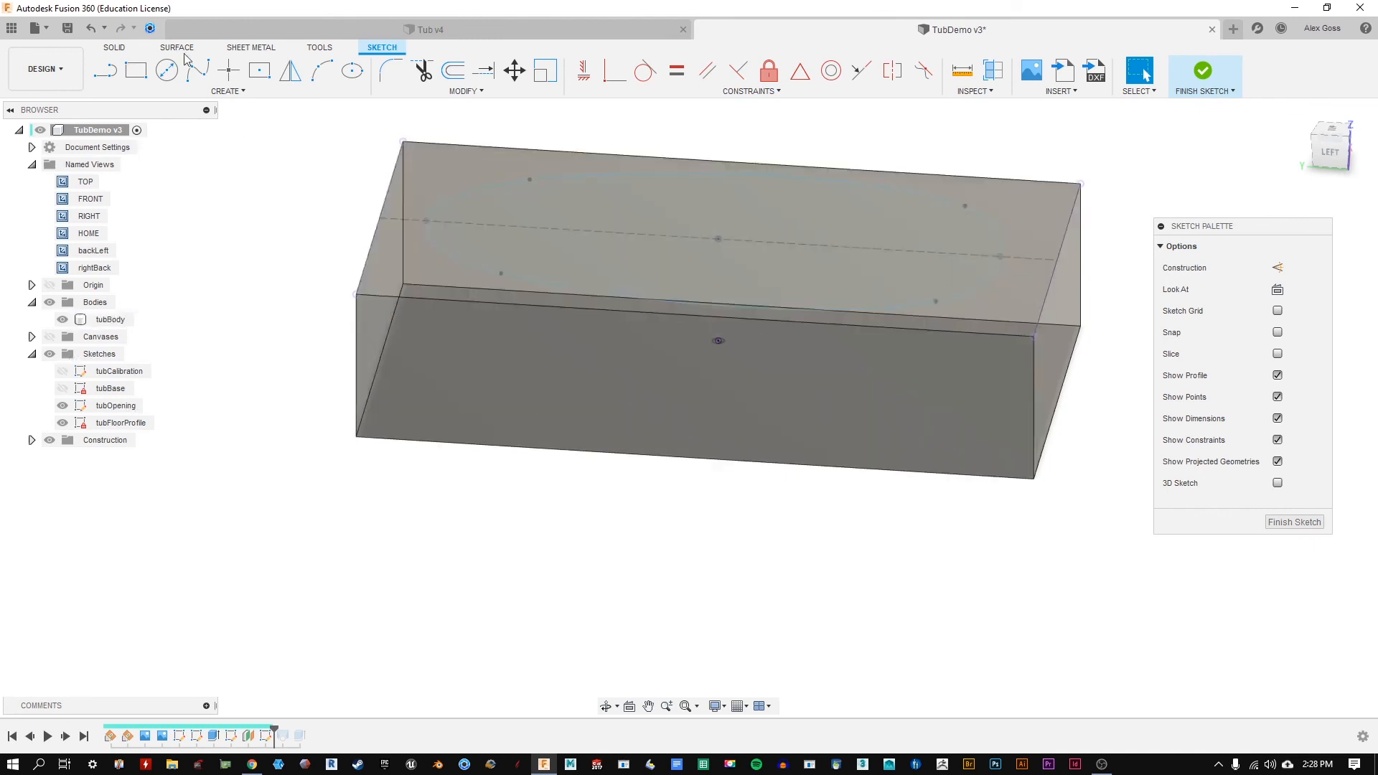
{"action": "left_click", "coordinate": [238, 92]}
{"action": "mouse_move", "coordinate": [177, 363]}
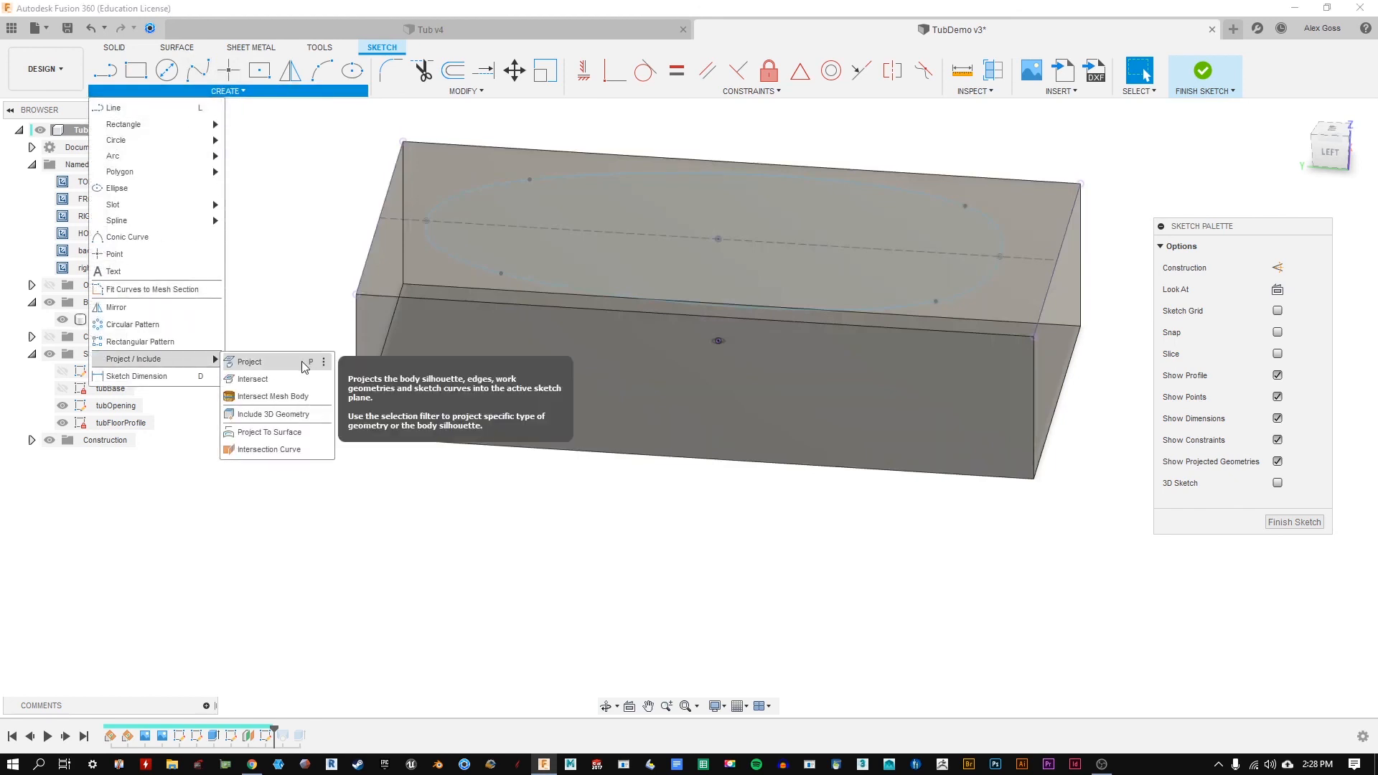
{"action": "left_click", "coordinate": [305, 365]}
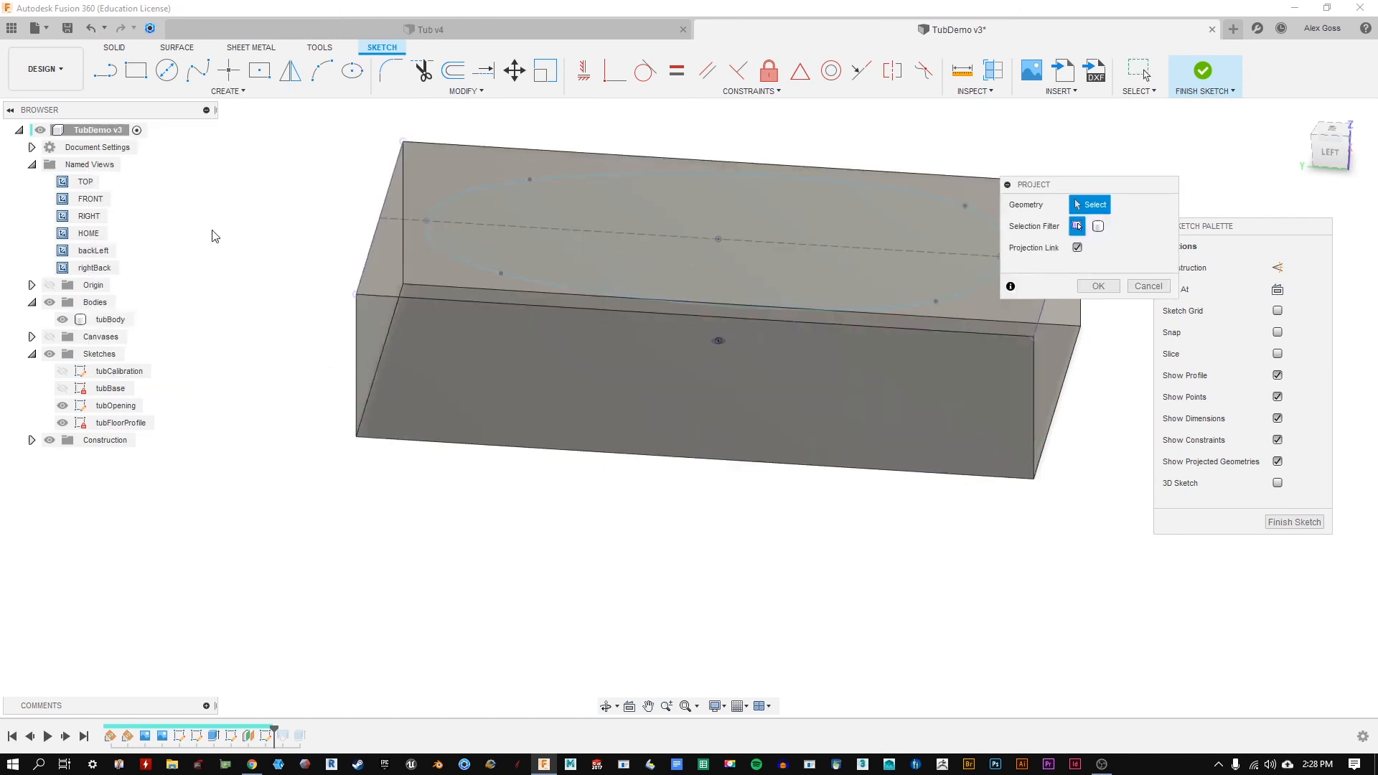
{"action": "middle_click_drag", "start_coordinate": [387, 263], "coordinate": [350, 277]}
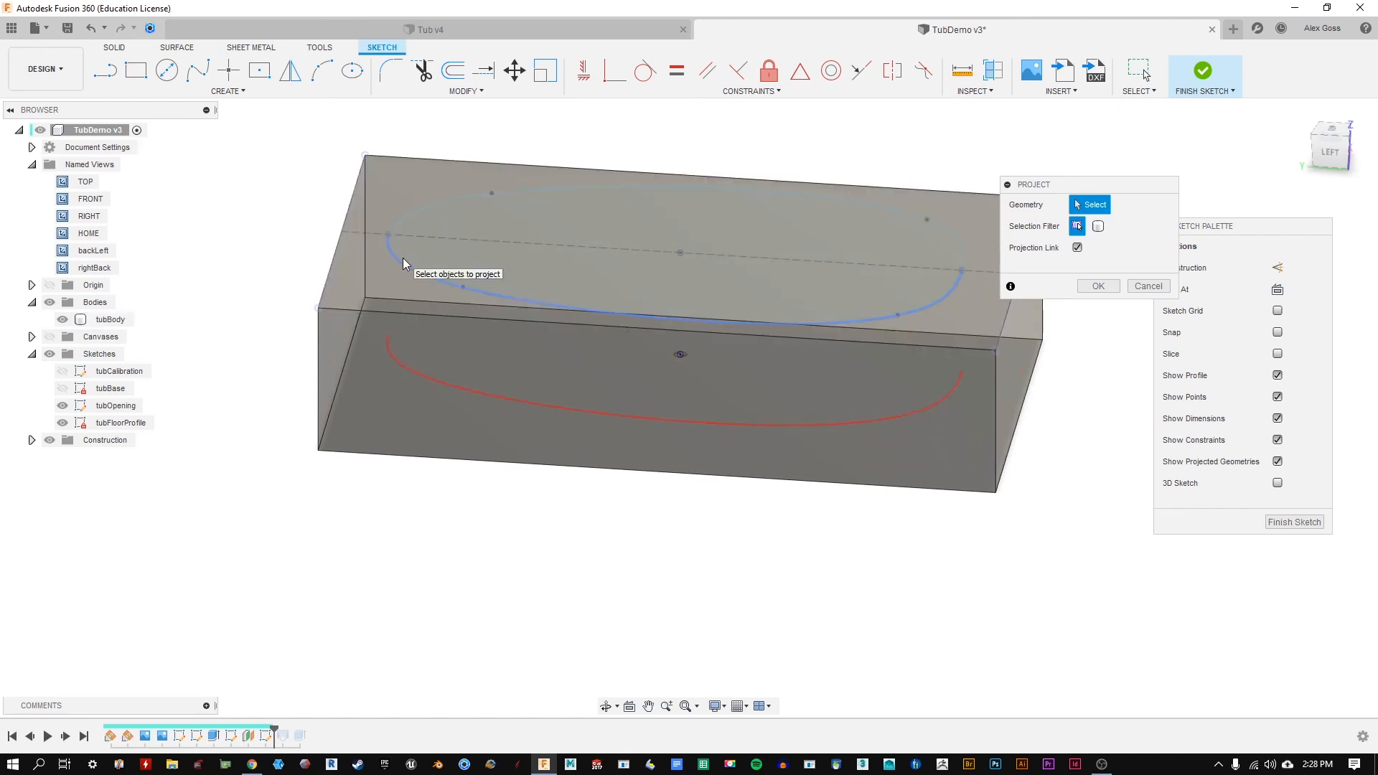
{"action": "middle_click_drag", "start_coordinate": [788, 327], "coordinate": [784, 311], "text": "shift"}
{"action": "left_click", "coordinate": [32, 440]}
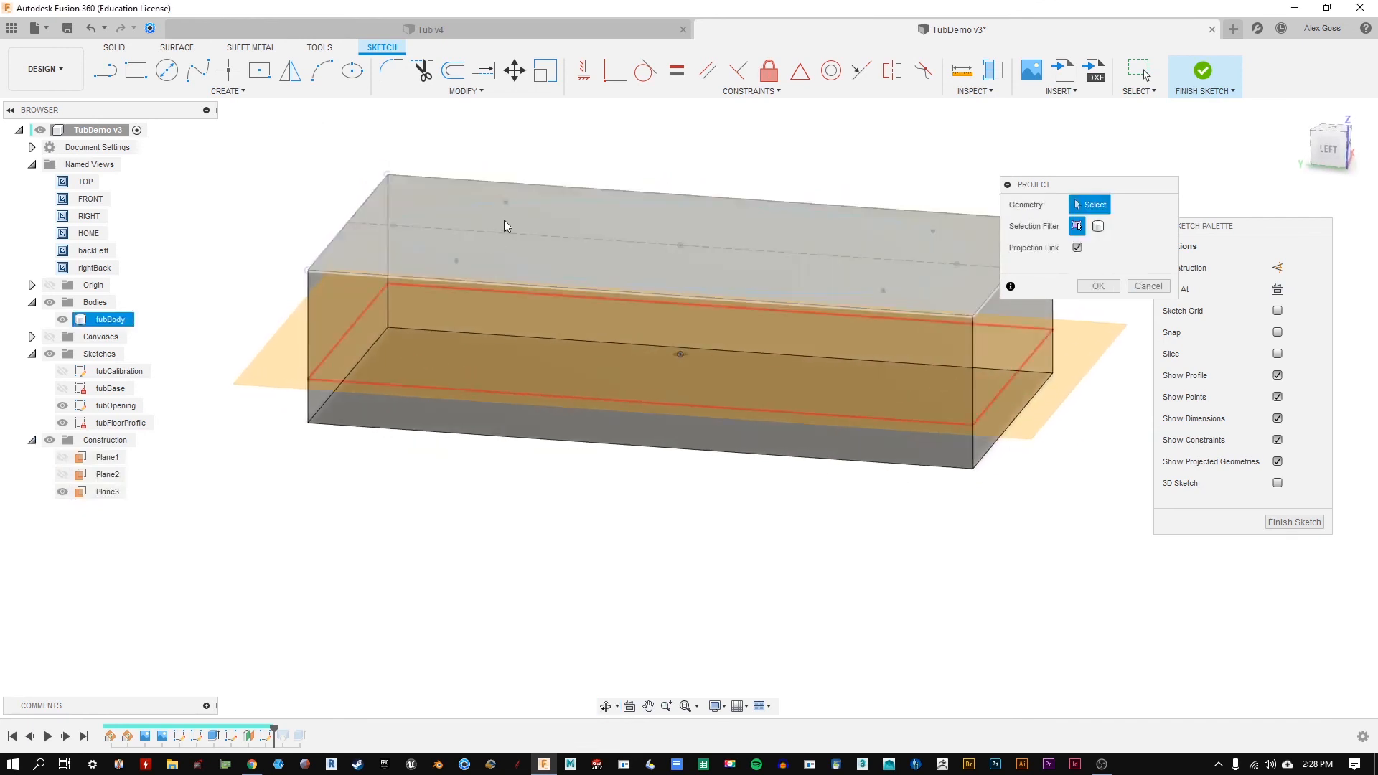
{"action": "left_click", "coordinate": [474, 268]}
{"action": "left_click", "coordinate": [452, 212]}
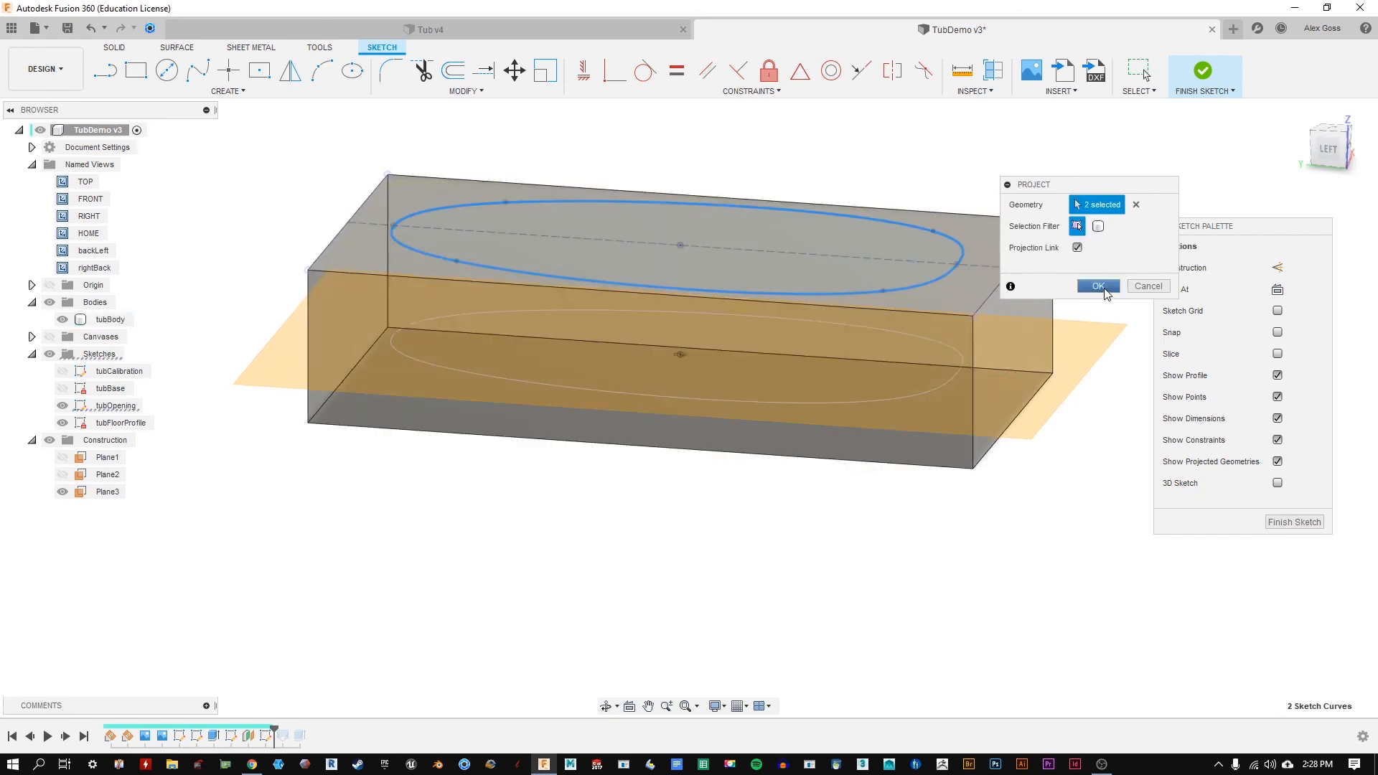
{"action": "left_click", "coordinate": [1097, 287]}
{"action": "mouse_move", "coordinate": [827, 513]}
{"action": "middle_mouse_down", "text": "shift"}
{"action": "mouse_move", "coordinate": [850, 511]}
{"action": "mouse_move", "coordinate": [836, 513]}
{"action": "middle_mouse_up", "text": "shift"}
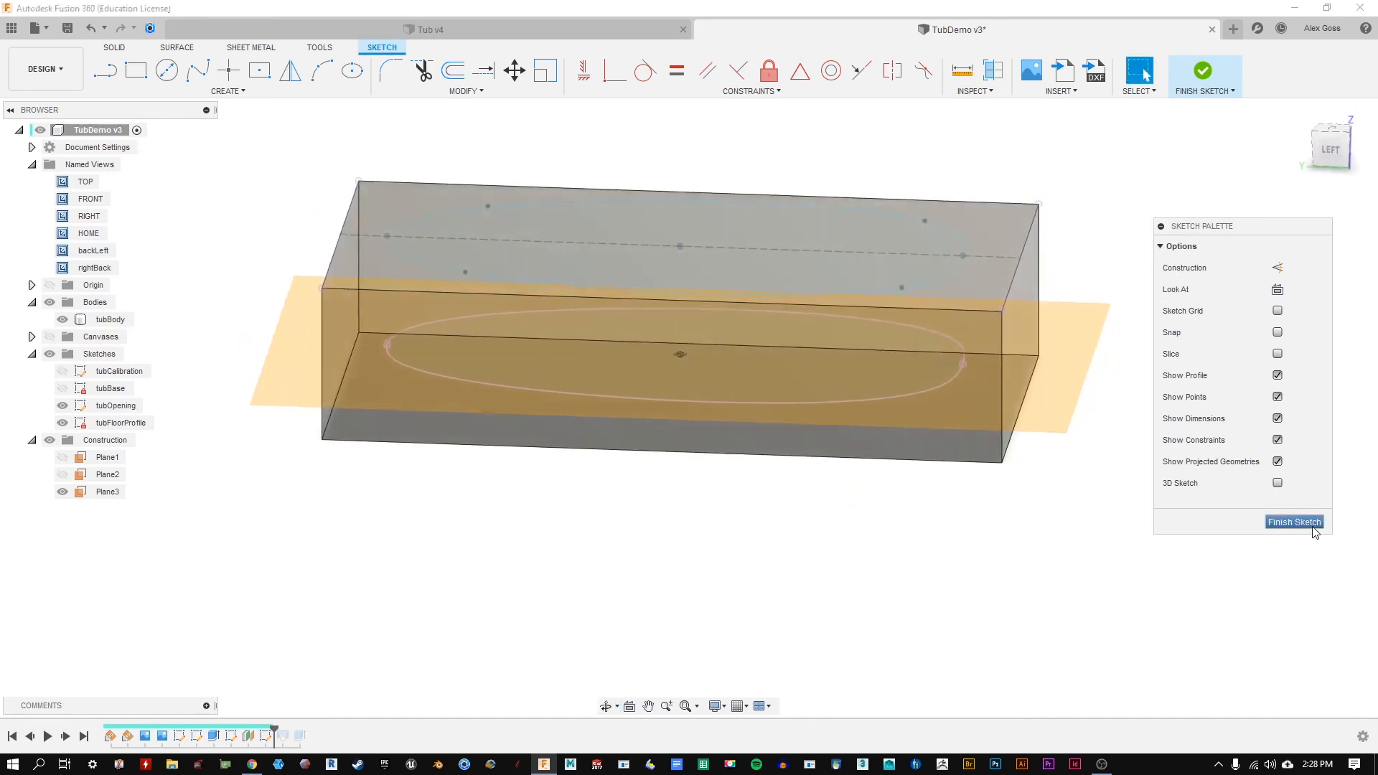
{"action": "left_click", "coordinate": [1294, 521]}
Step: Roll the history marker forward past the loft and reopen the loft feature for editing
{"action": "left_click_drag", "start_coordinate": [274, 732], "coordinate": [287, 734]}
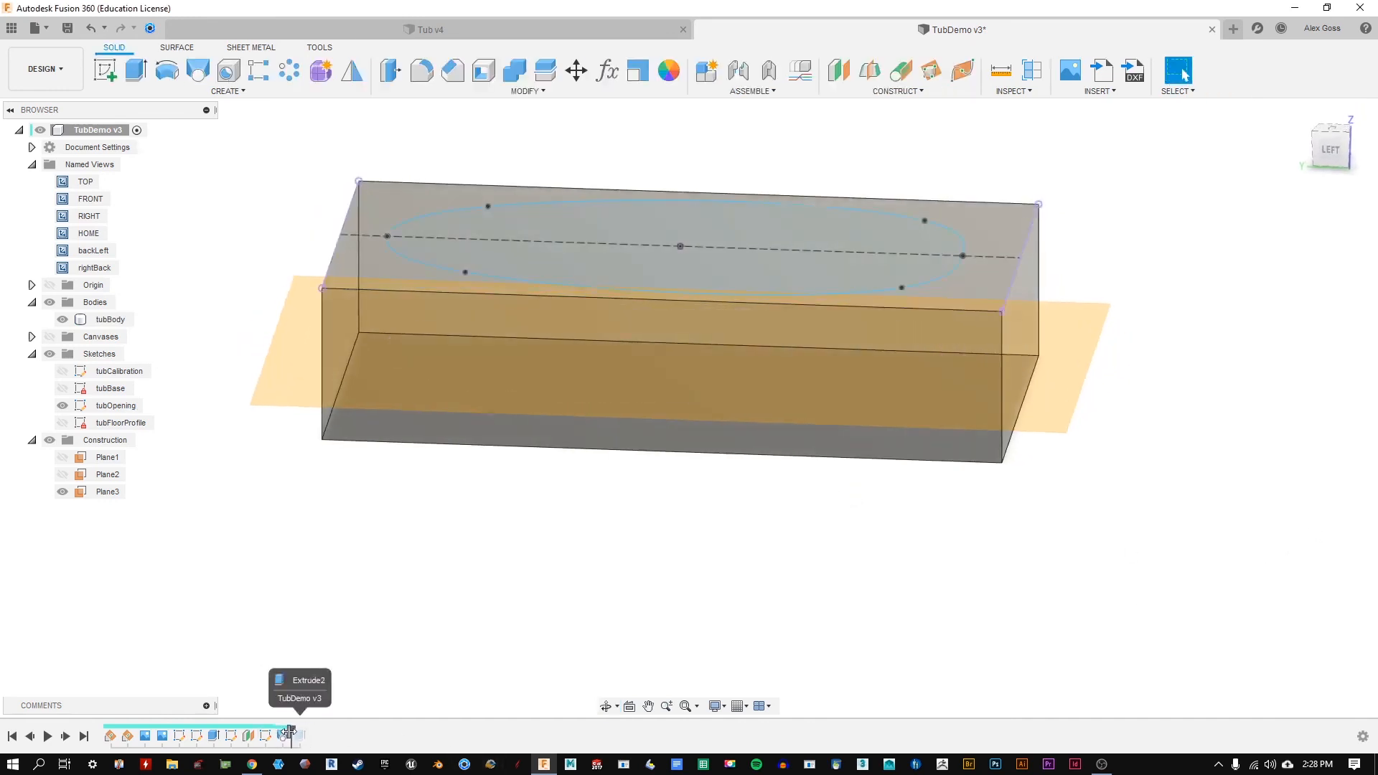
{"action": "double_click", "coordinate": [283, 740]}
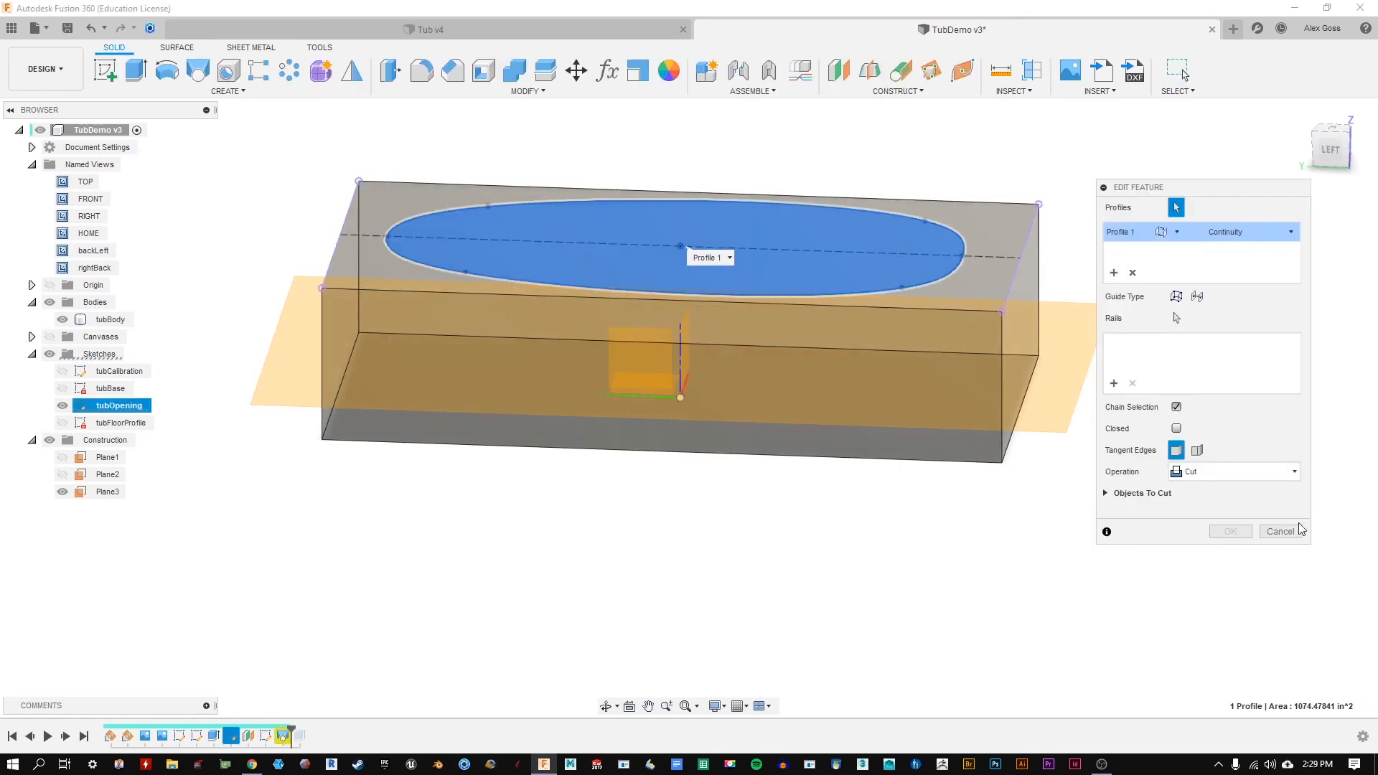
{"action": "left_click", "coordinate": [1295, 528]}
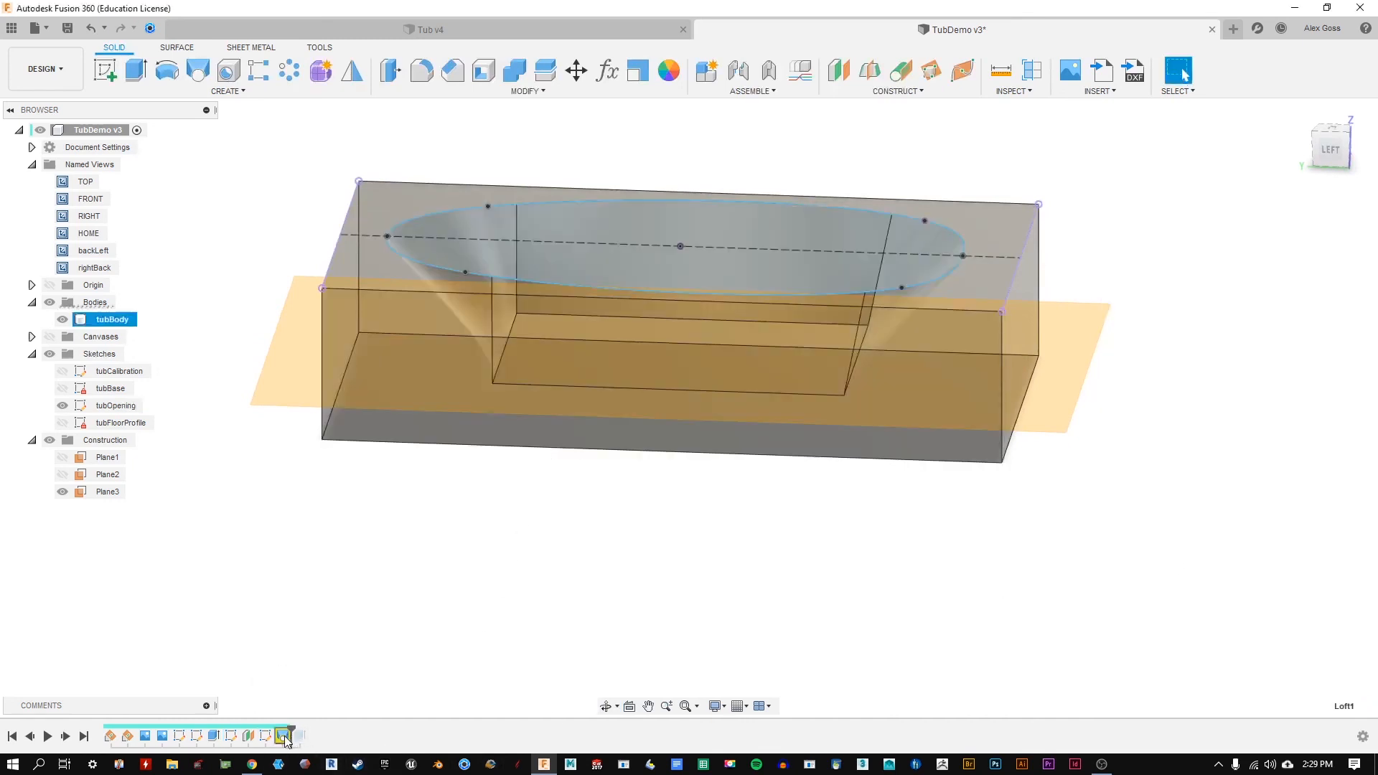
{"action": "double_click", "coordinate": [285, 736]}
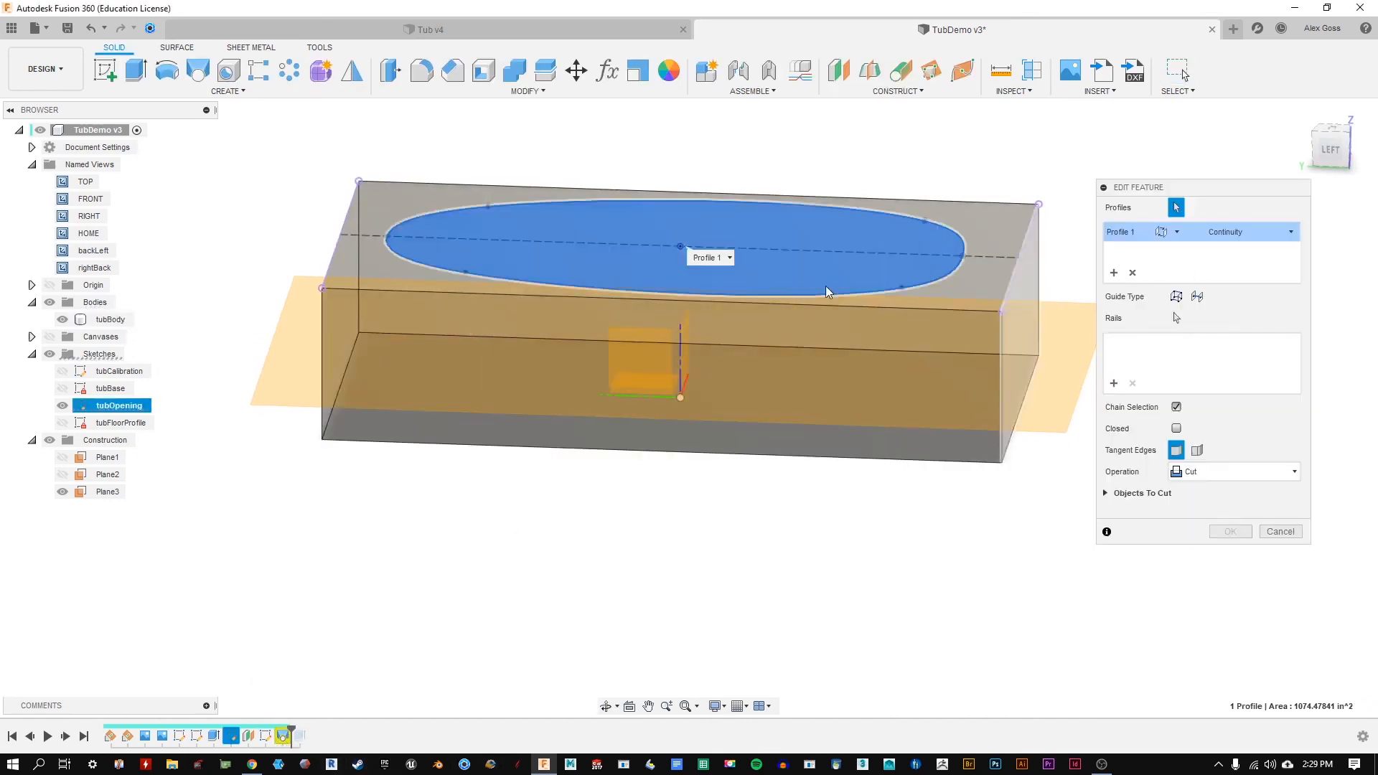
Step: Show tubFloorProfile, hide tubBody to add the projected oval as the loft's second profile, show tubBody again and complete the cut
{"action": "left_click", "coordinate": [62, 423]}
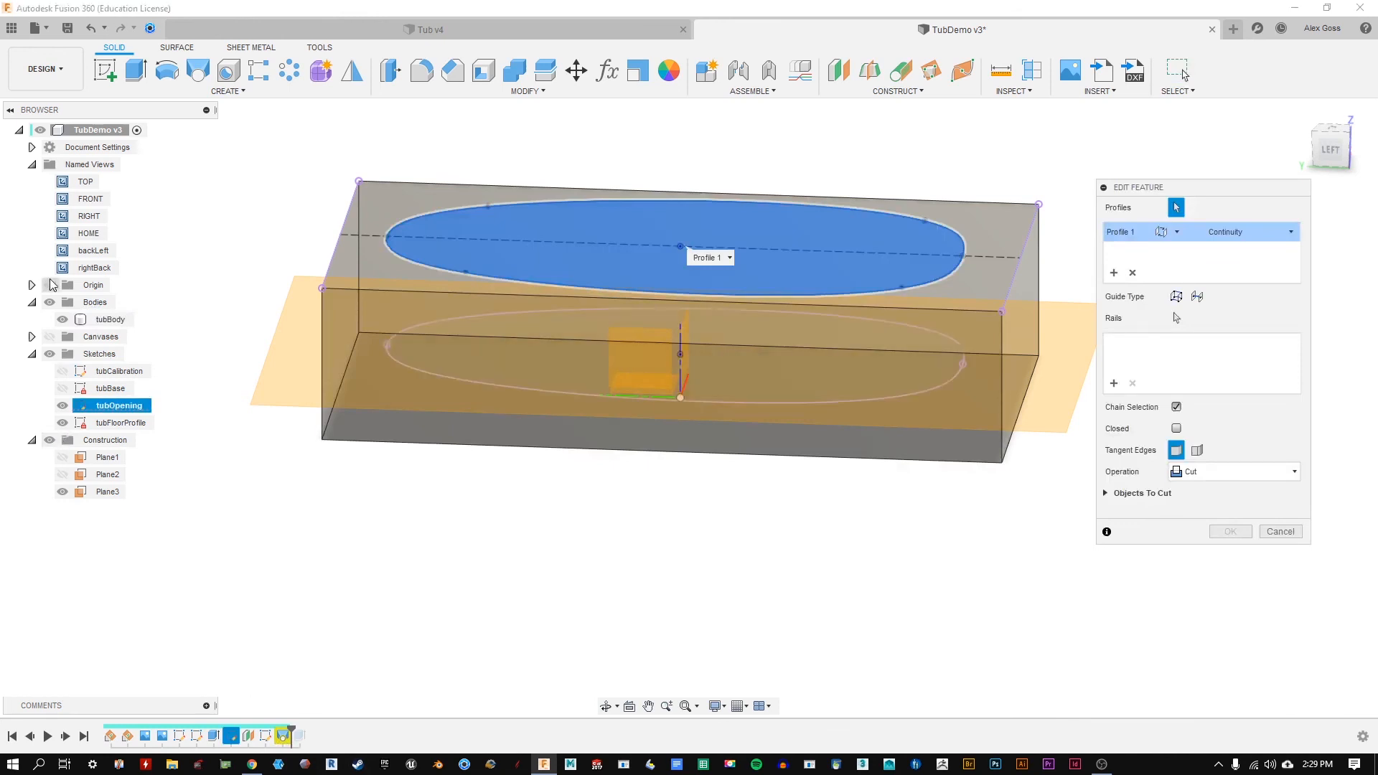
{"action": "left_click", "coordinate": [62, 319]}
{"action": "left_click", "coordinate": [557, 369]}
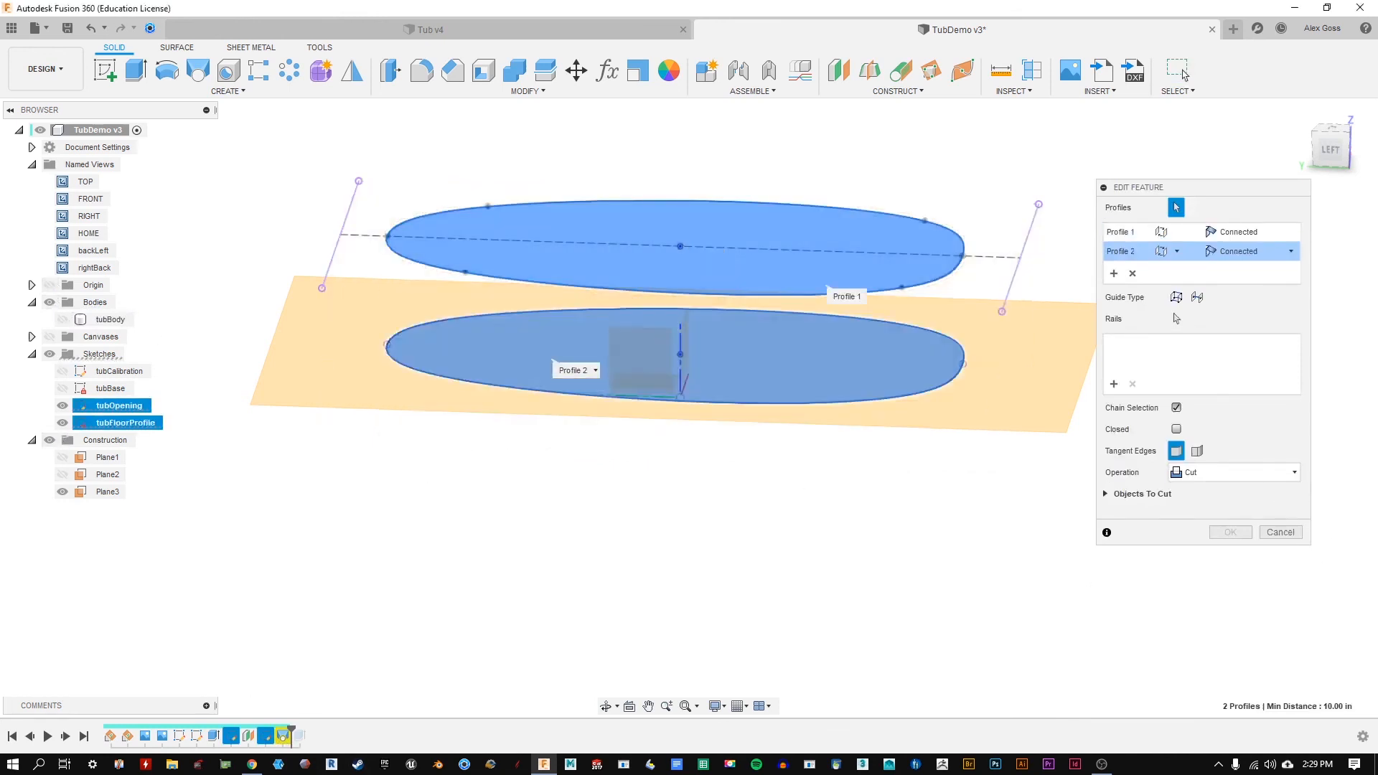
{"action": "left_click", "coordinate": [62, 320]}
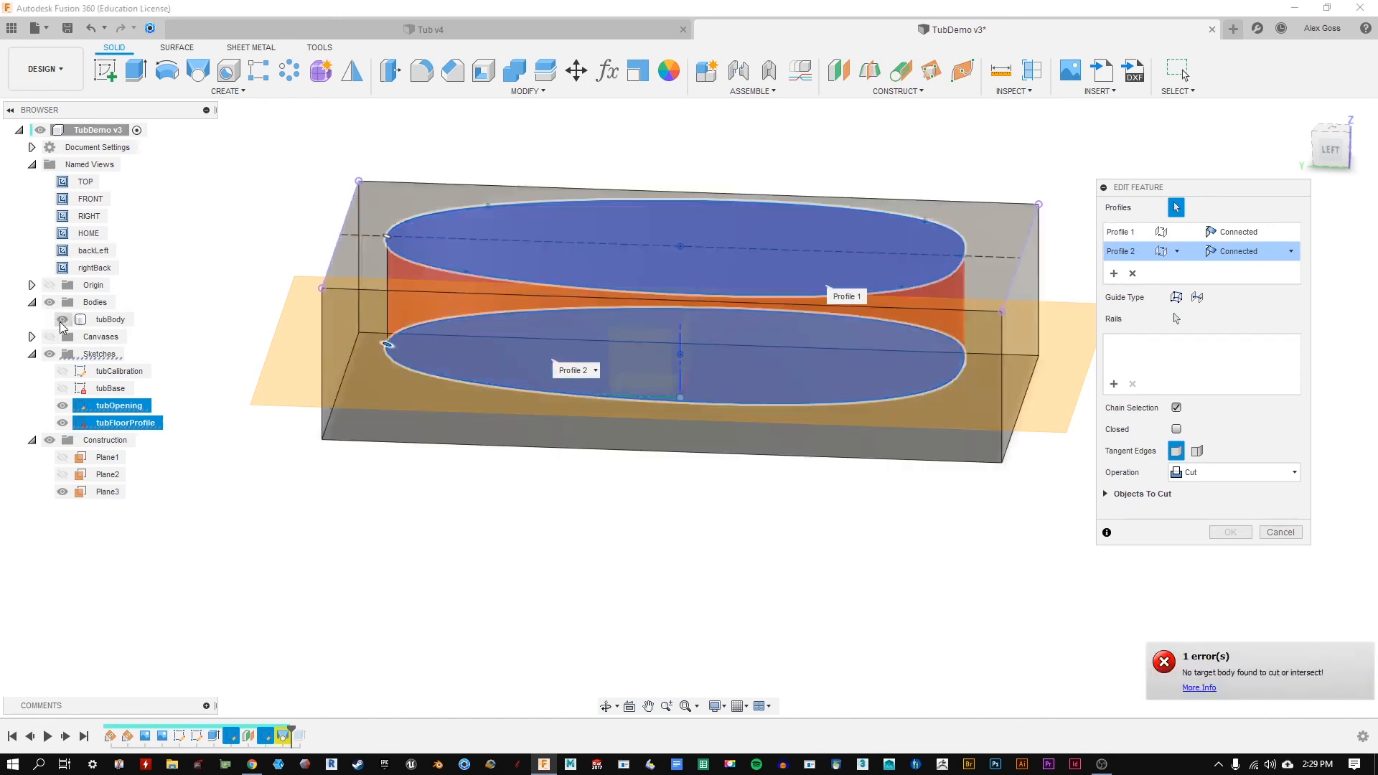
{"action": "left_click", "coordinate": [1232, 535]}
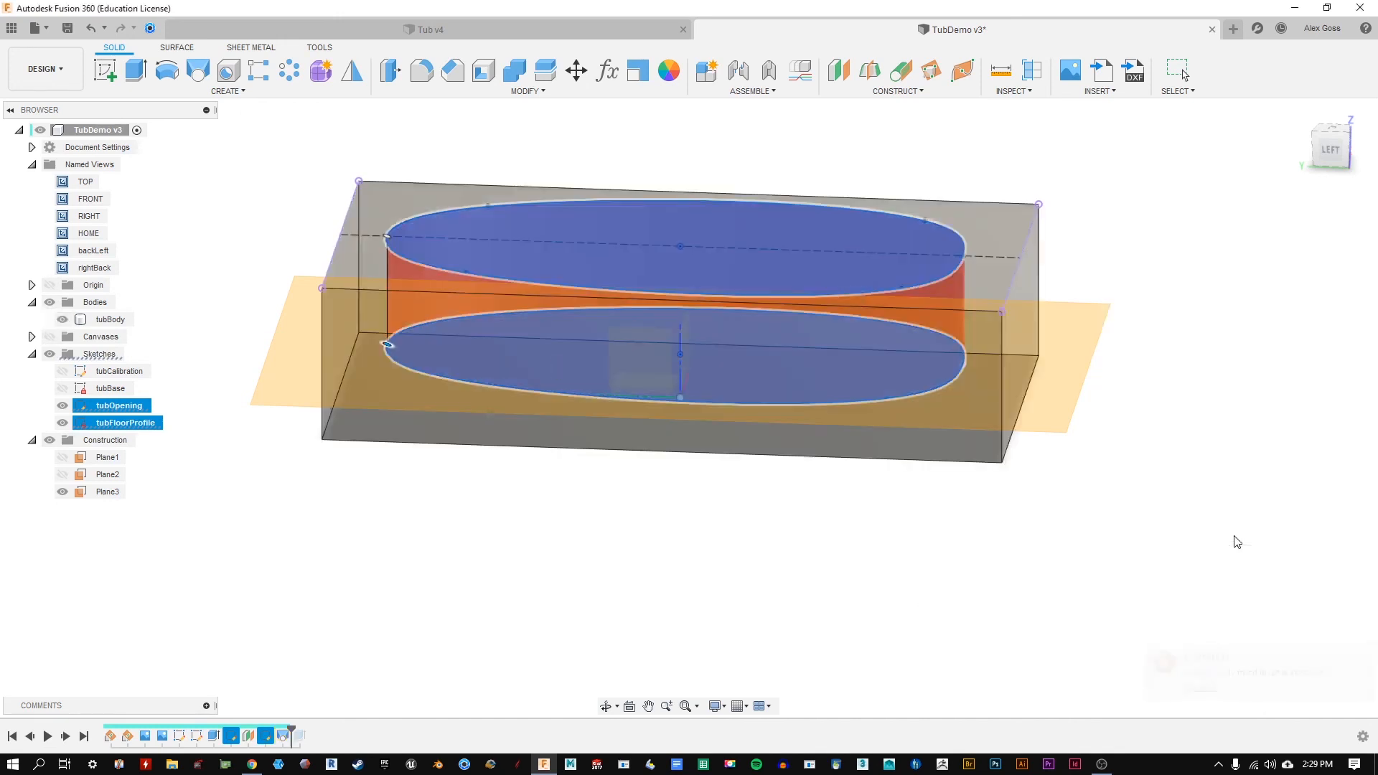
{"action": "middle_click_drag", "start_coordinate": [954, 567], "coordinate": [943, 594], "text": "shift"}
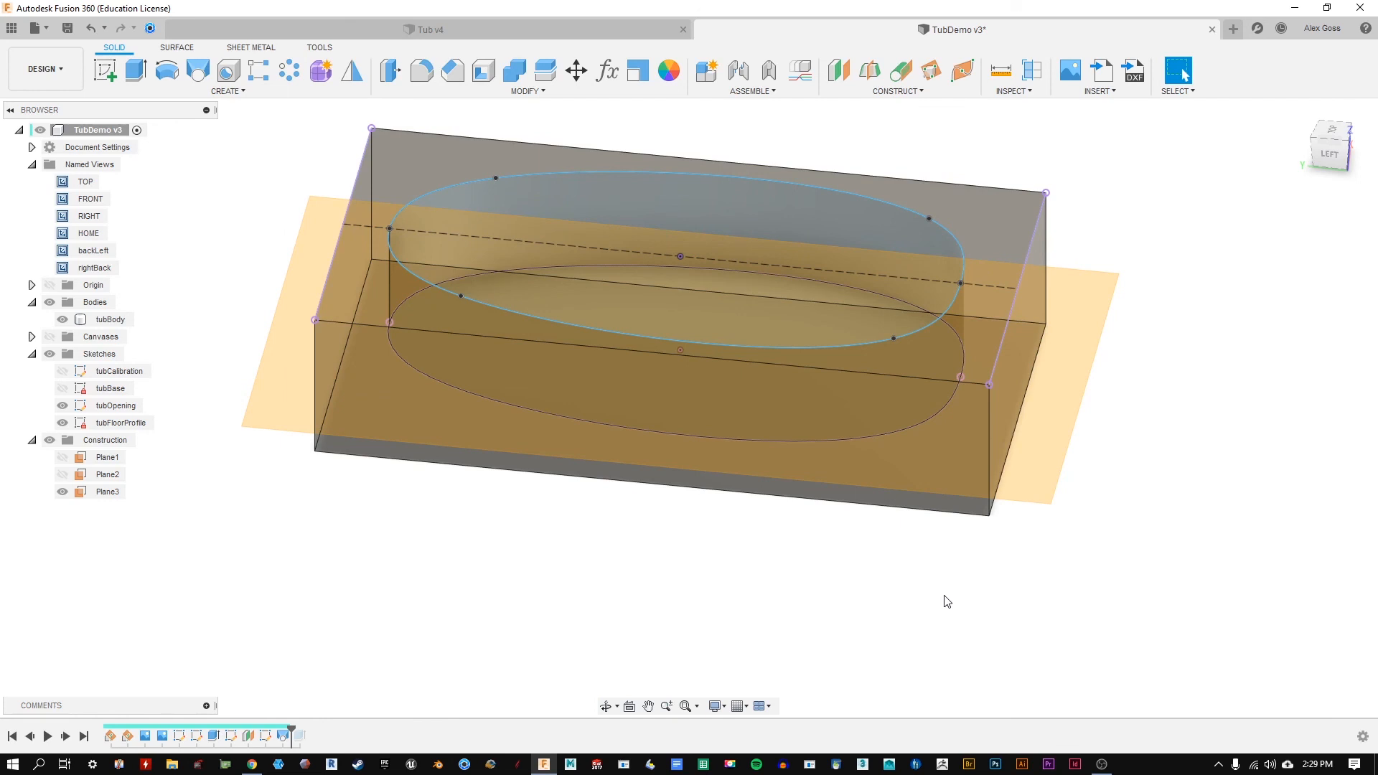
Step: Hide Plane3 and reopen the tubFloorProfile sketch for editing
{"action": "left_click", "coordinate": [63, 491]}
{"action": "mouse_move", "coordinate": [521, 559]}
{"action": "middle_mouse_down", "text": "shift"}
{"action": "mouse_move", "coordinate": [544, 538]}
{"action": "mouse_move", "coordinate": [538, 554]}
{"action": "middle_mouse_up", "text": "shift"}
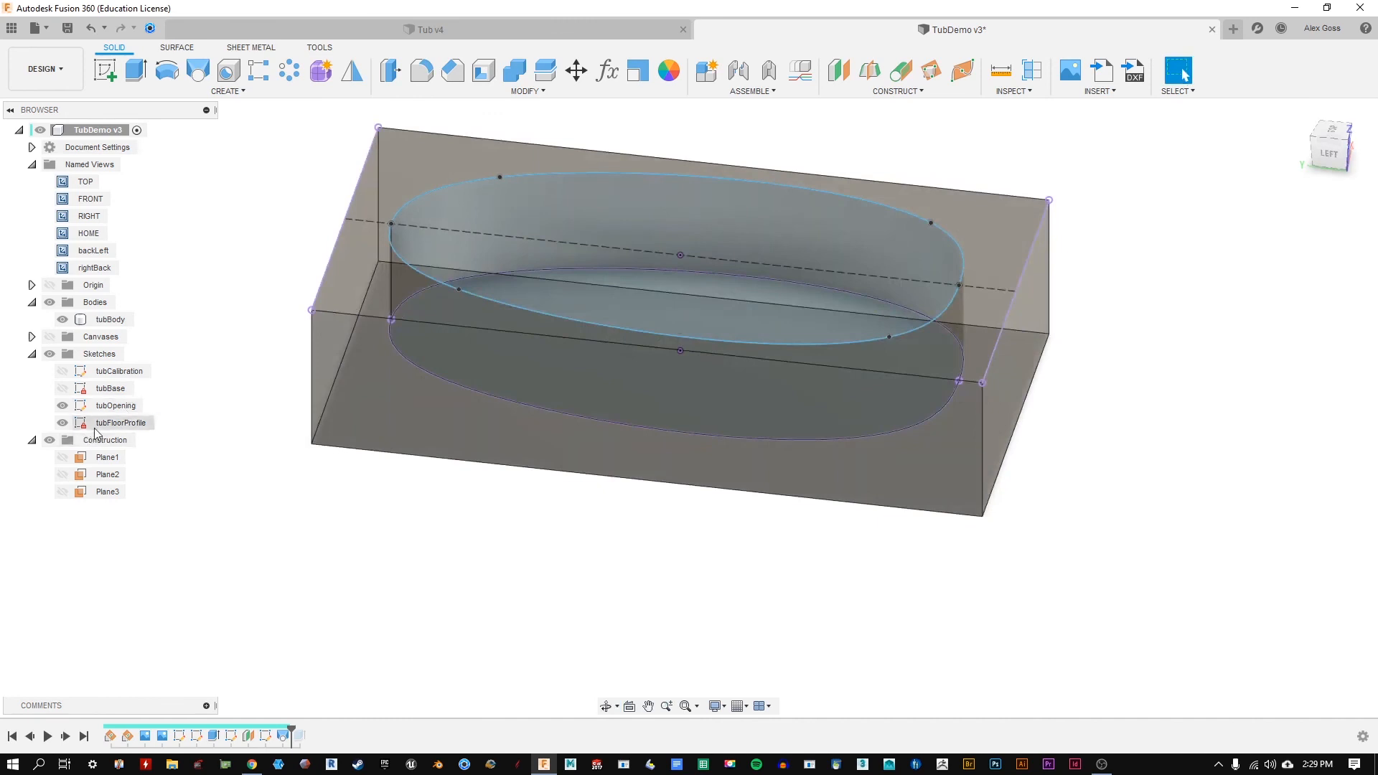
{"action": "right_click", "coordinate": [119, 424]}
{"action": "left_click", "coordinate": [179, 455]}
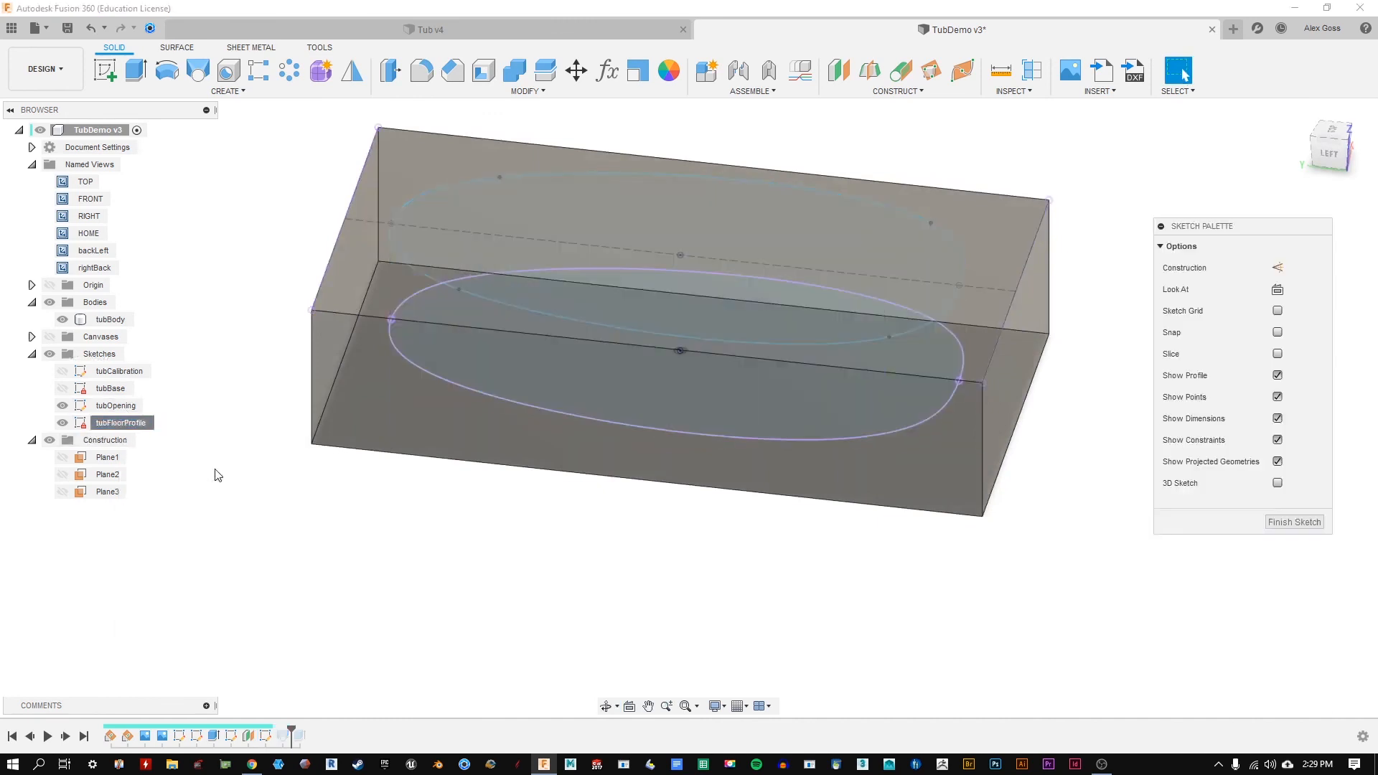
{"action": "middle_click_drag", "start_coordinate": [816, 343], "coordinate": [795, 367], "text": "shift"}
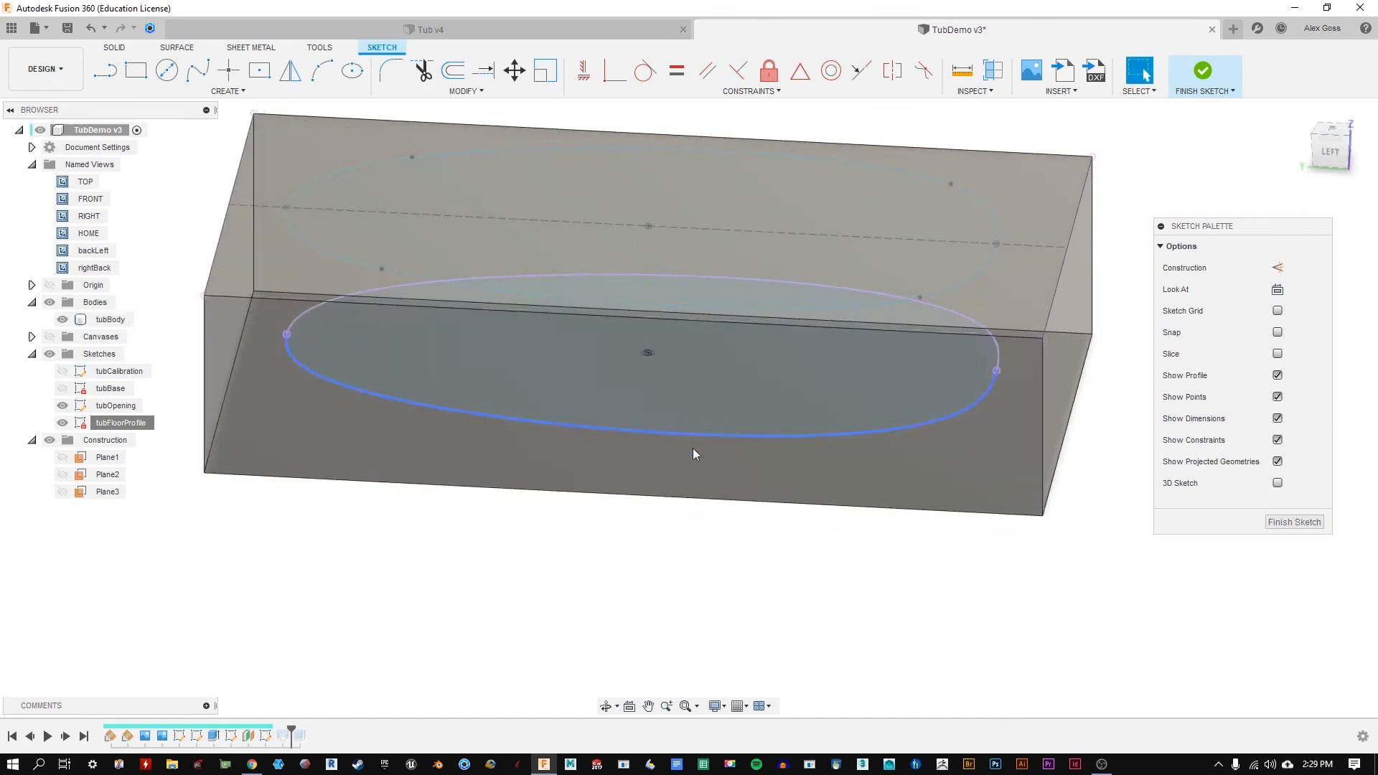
{"action": "left_click", "coordinate": [729, 435]}
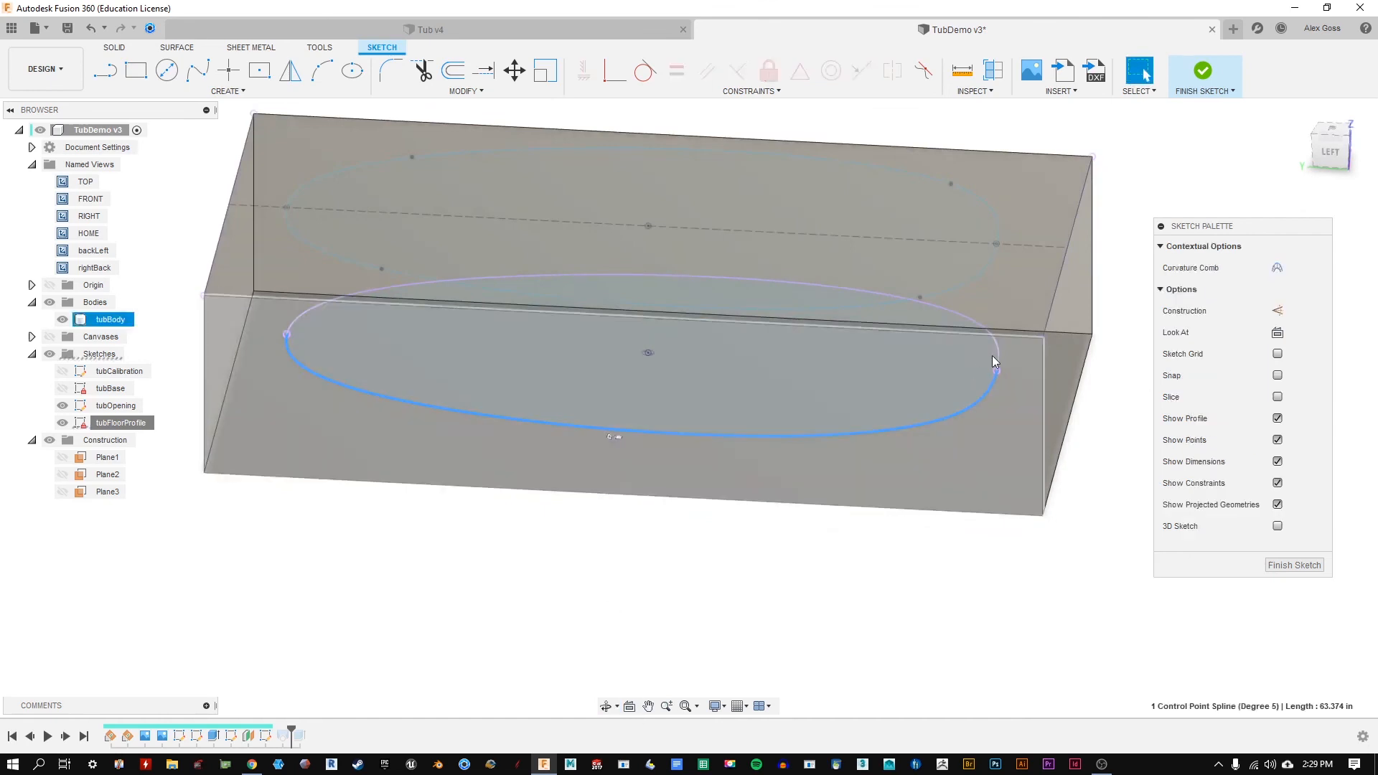
{"action": "left_click", "coordinate": [913, 630]}
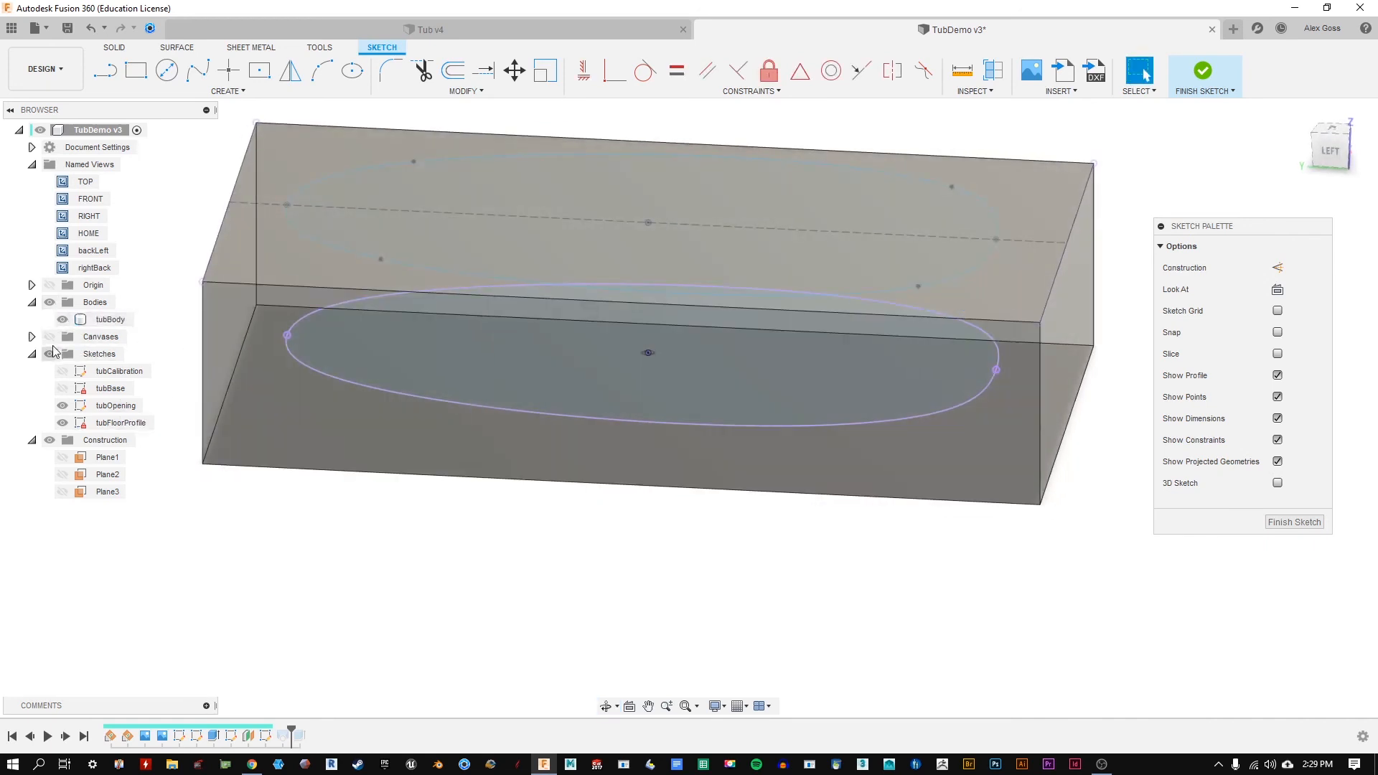
Step: Show the reference canvases and switch to the rightBack named view to compare the floor outline with the photo
{"action": "left_click", "coordinate": [49, 337]}
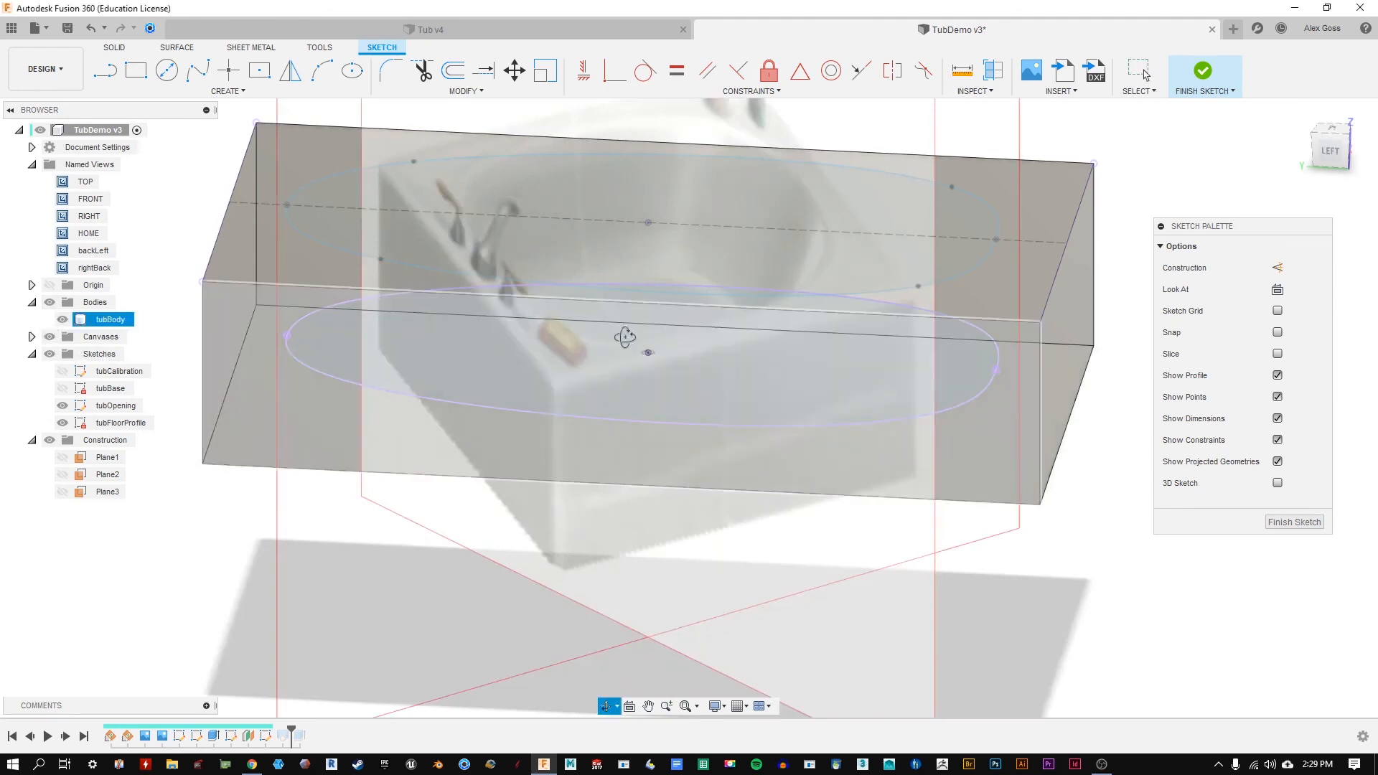
{"action": "double_click", "coordinate": [99, 267]}
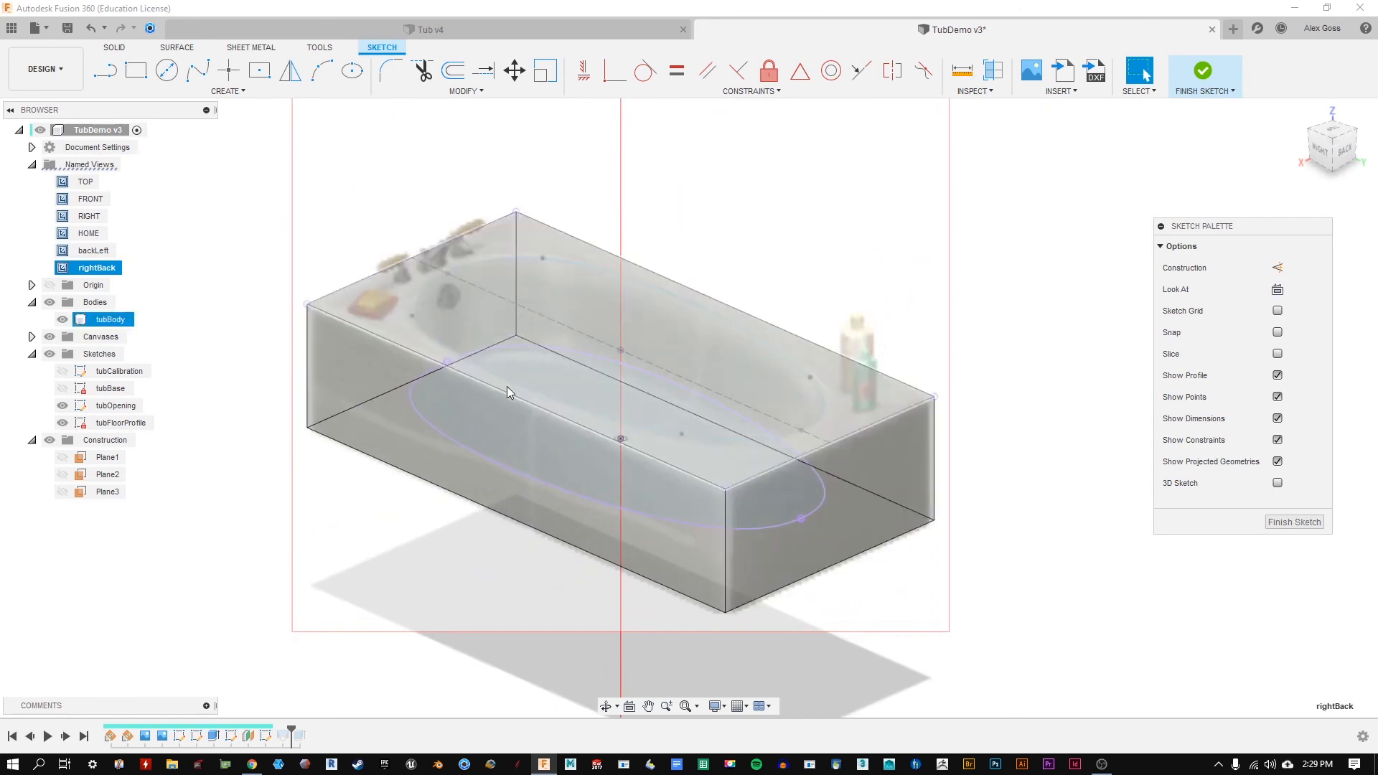
{"action": "scroll", "coordinate": [532, 373], "scroll_direction": "up", "scroll_amount": 2}
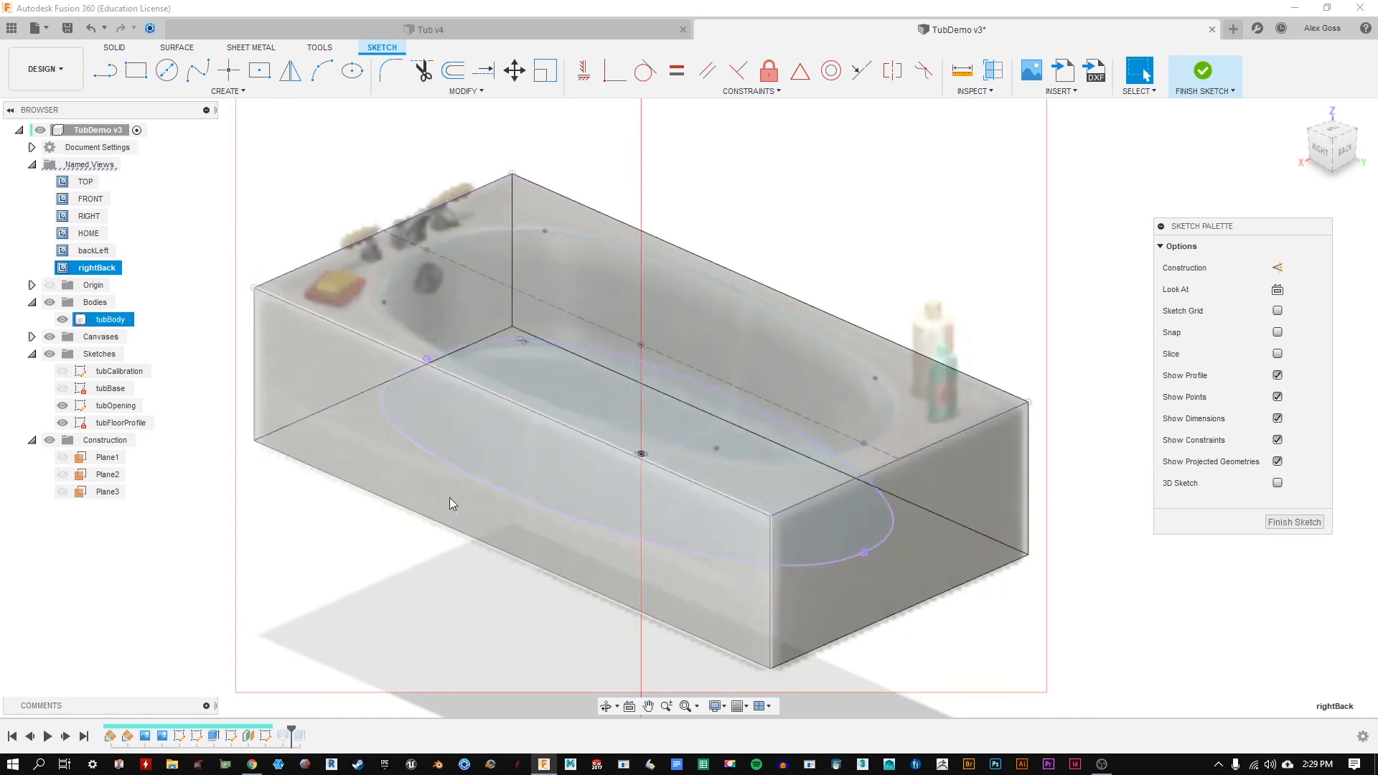
Step: Offset the projected oval inward by about 3.11 in to make a smaller tub floor outline
{"action": "left_click", "coordinate": [485, 478]}
{"action": "left_click", "coordinate": [487, 485]}
{"action": "left_click", "coordinate": [633, 356], "text": "ctrl"}
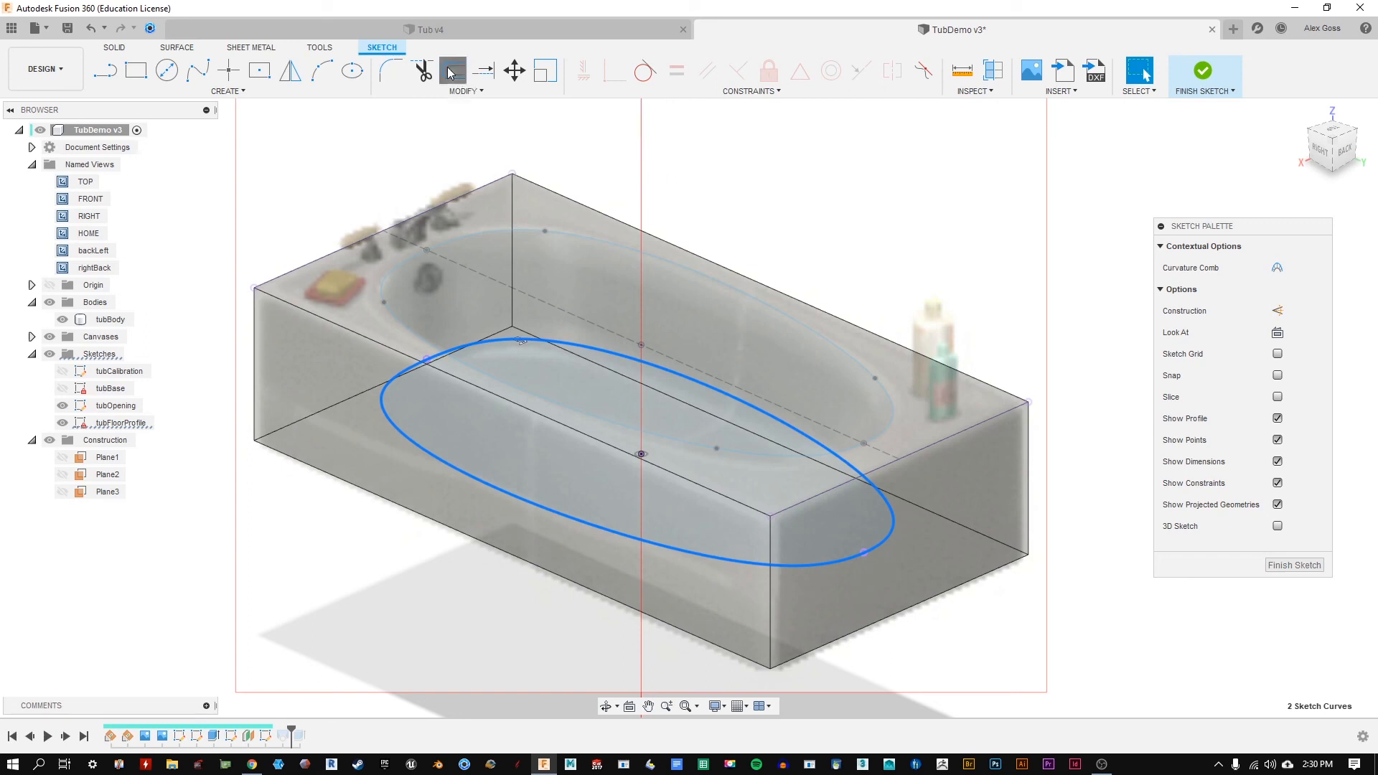
{"action": "left_click", "coordinate": [450, 73]}
{"action": "left_click_drag", "start_coordinate": [651, 362], "coordinate": [642, 396]}
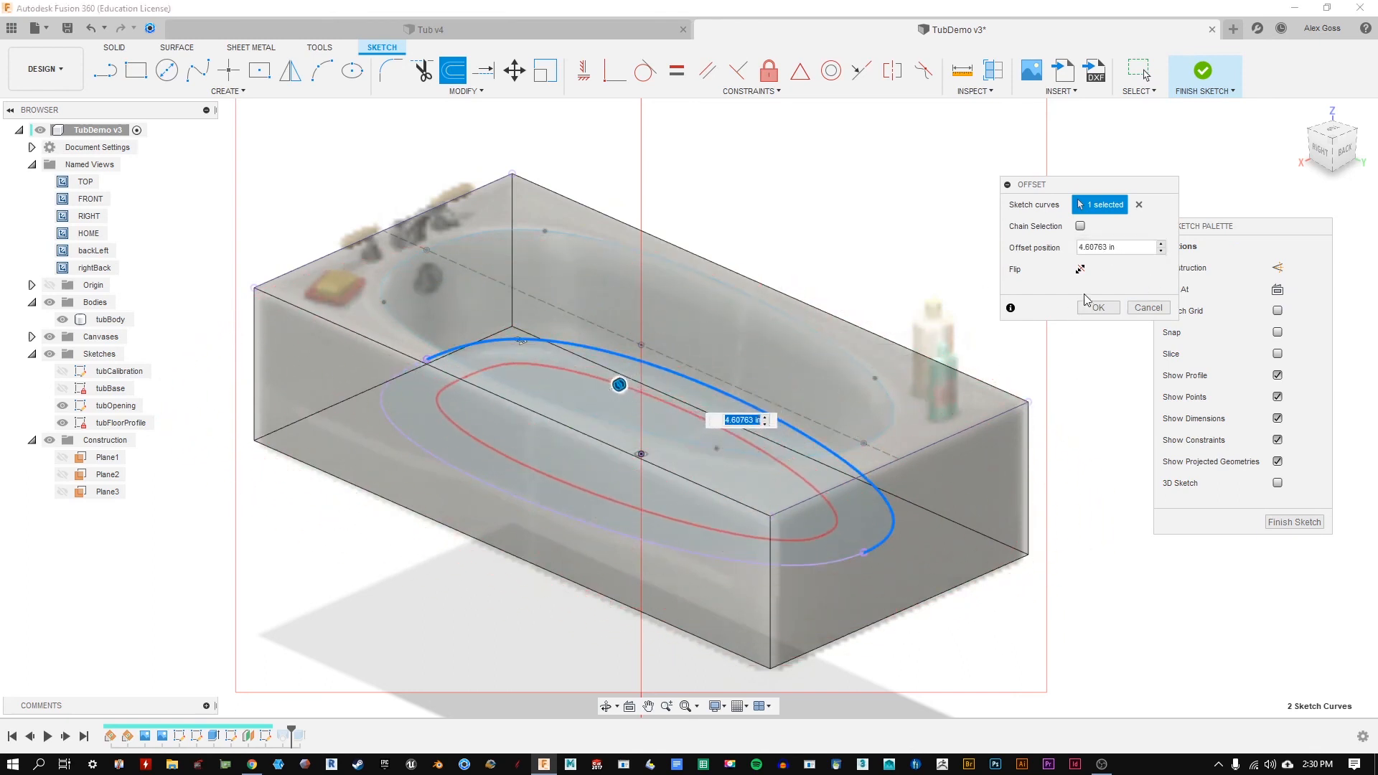
{"action": "left_click", "coordinate": [1084, 272]}
{"action": "left_click", "coordinate": [1083, 271]}
{"action": "left_click_drag", "start_coordinate": [619, 385], "coordinate": [623, 382]}
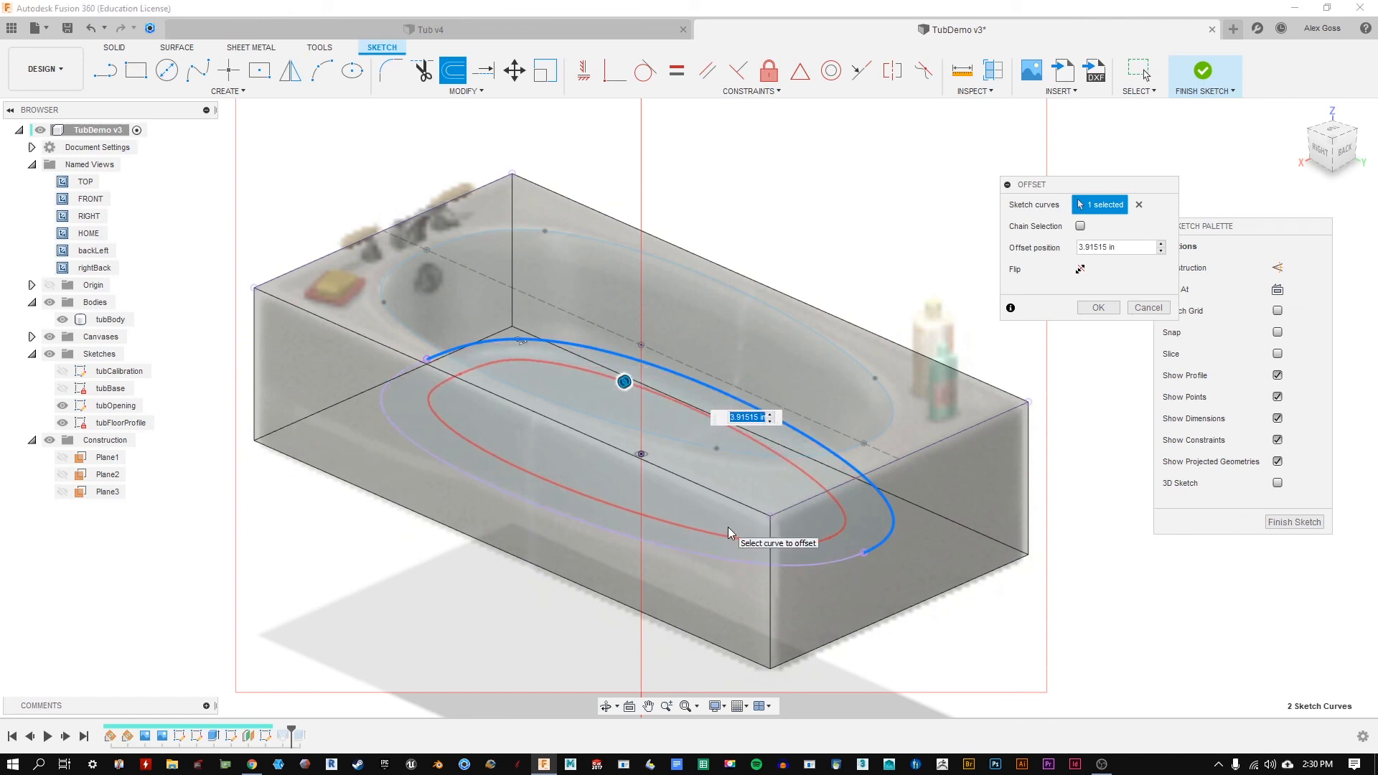
{"action": "left_click_drag", "start_coordinate": [622, 382], "coordinate": [630, 378]}
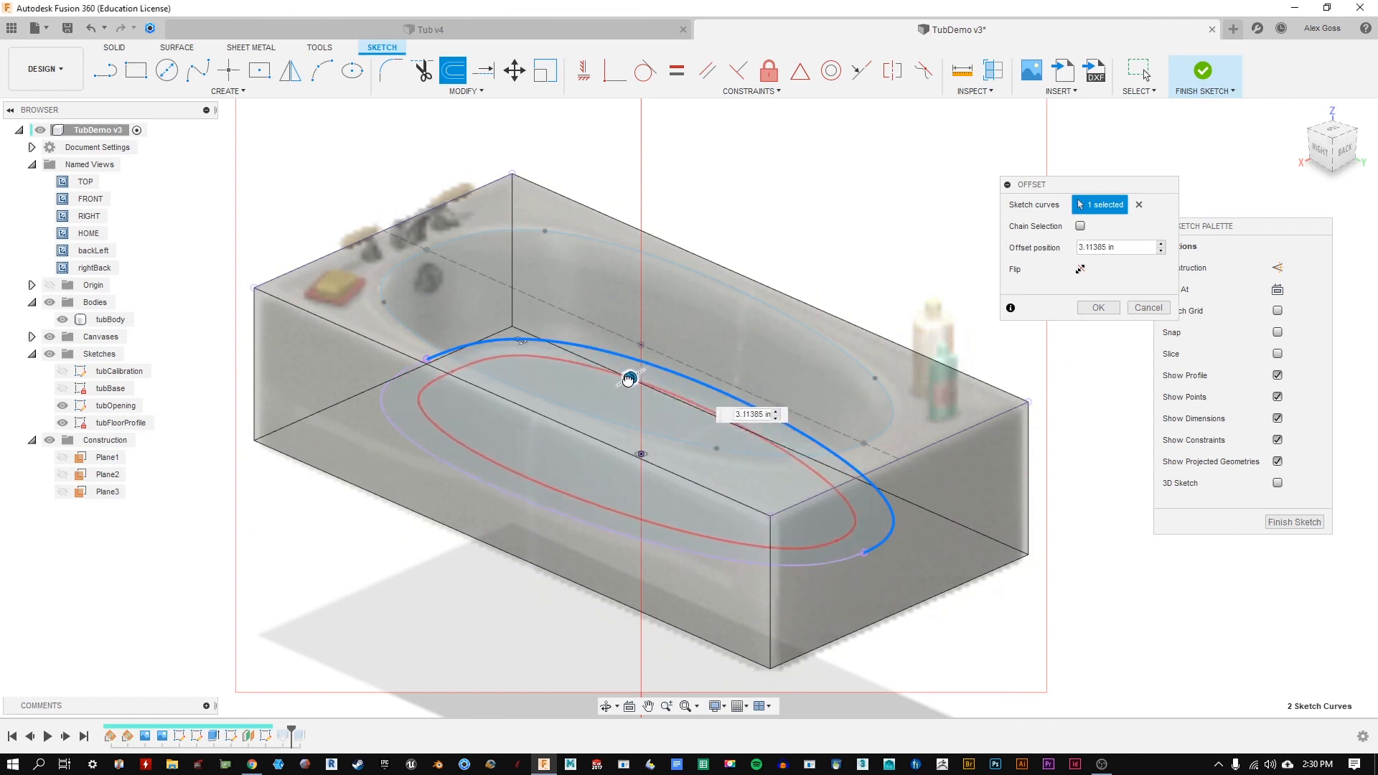
{"action": "left_click", "coordinate": [1096, 309]}
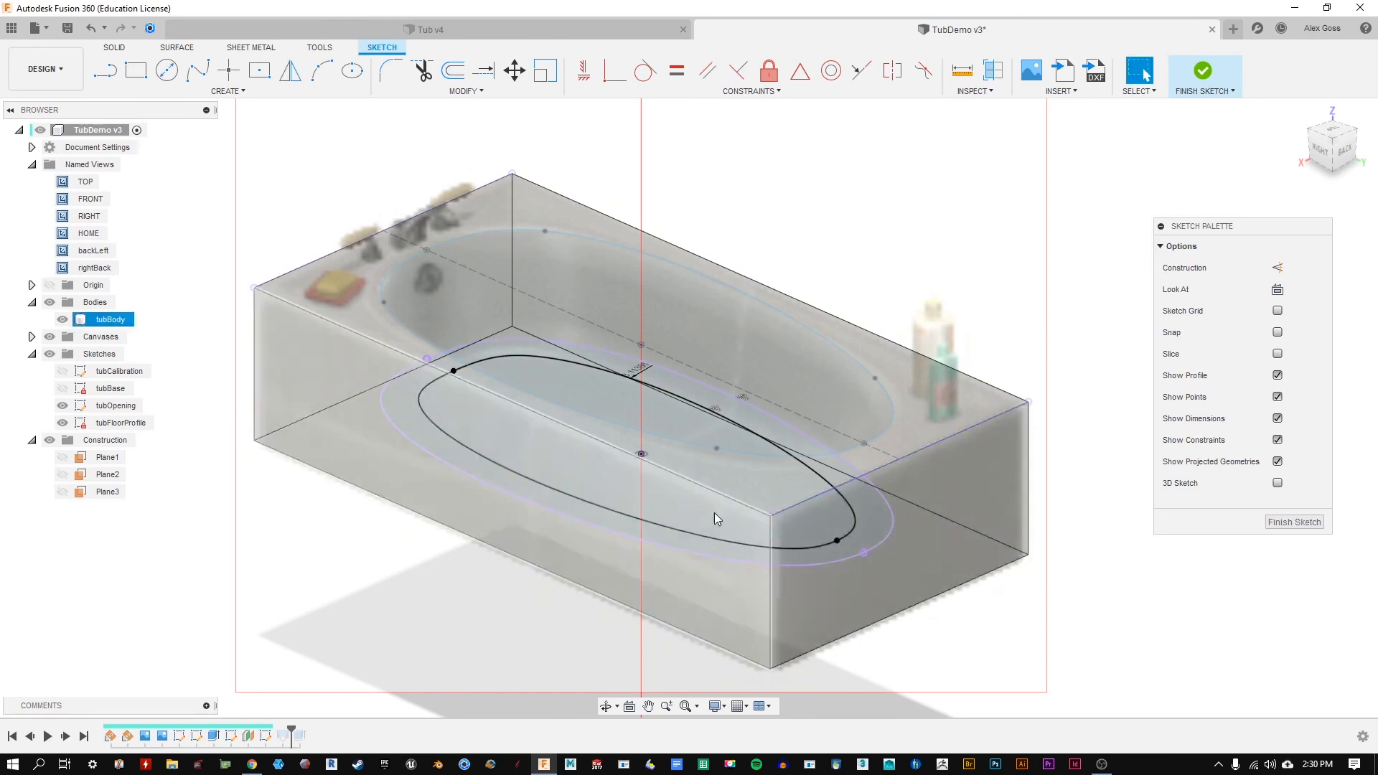
Step: Convert the outer projected oval in tubFloorProfile to construction geometry and finish the sketch
{"action": "left_click", "coordinate": [534, 359]}
{"action": "key", "text": "Delete"}
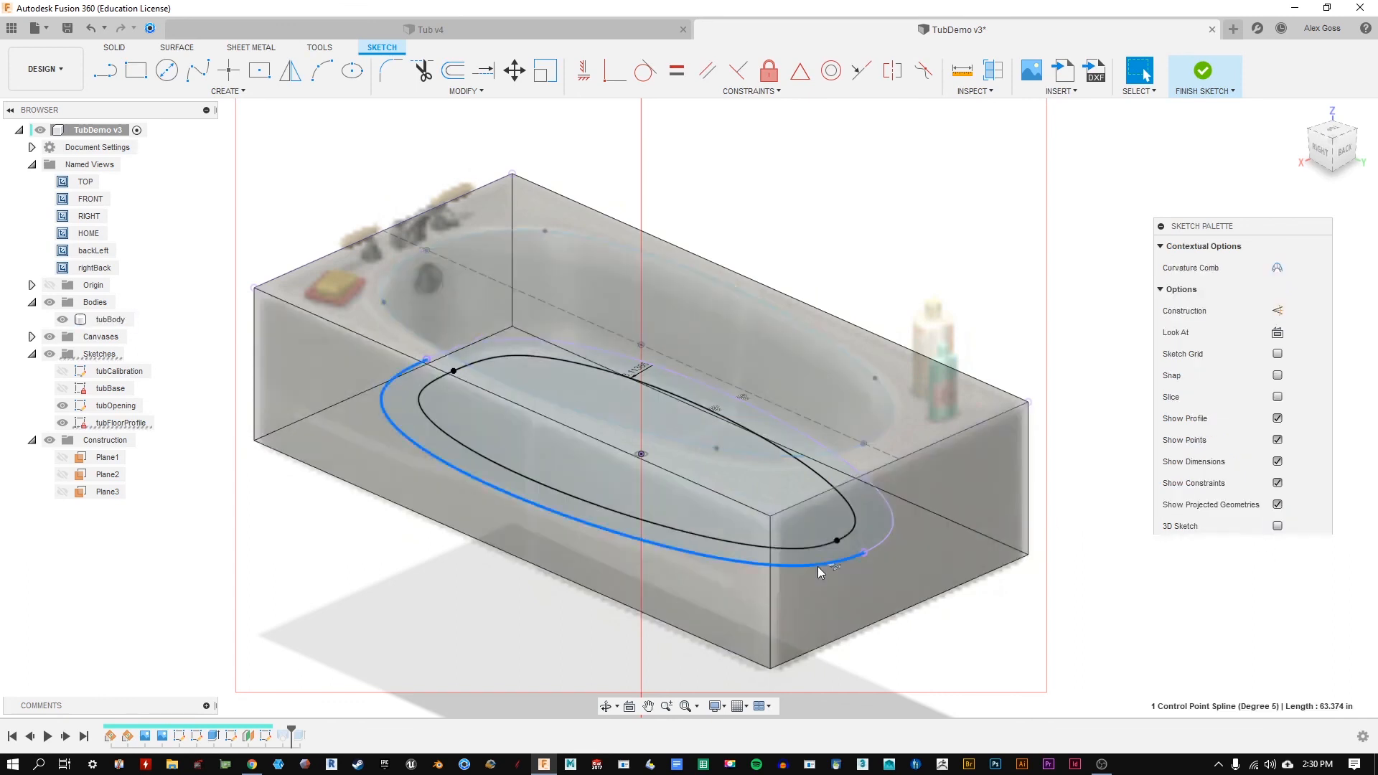
{"action": "left_click", "coordinate": [817, 563]}
{"action": "left_click", "coordinate": [880, 537], "text": "shift"}
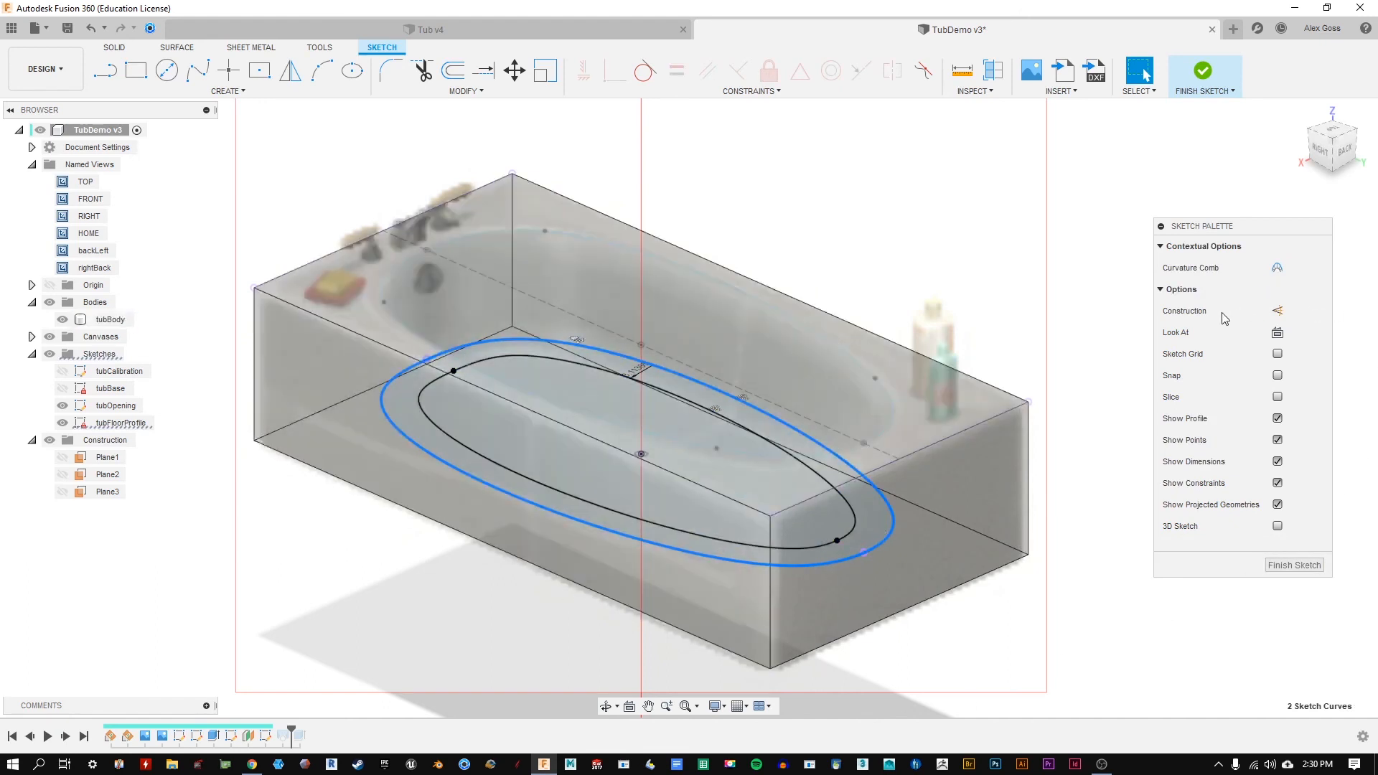
{"action": "left_click", "coordinate": [1277, 310]}
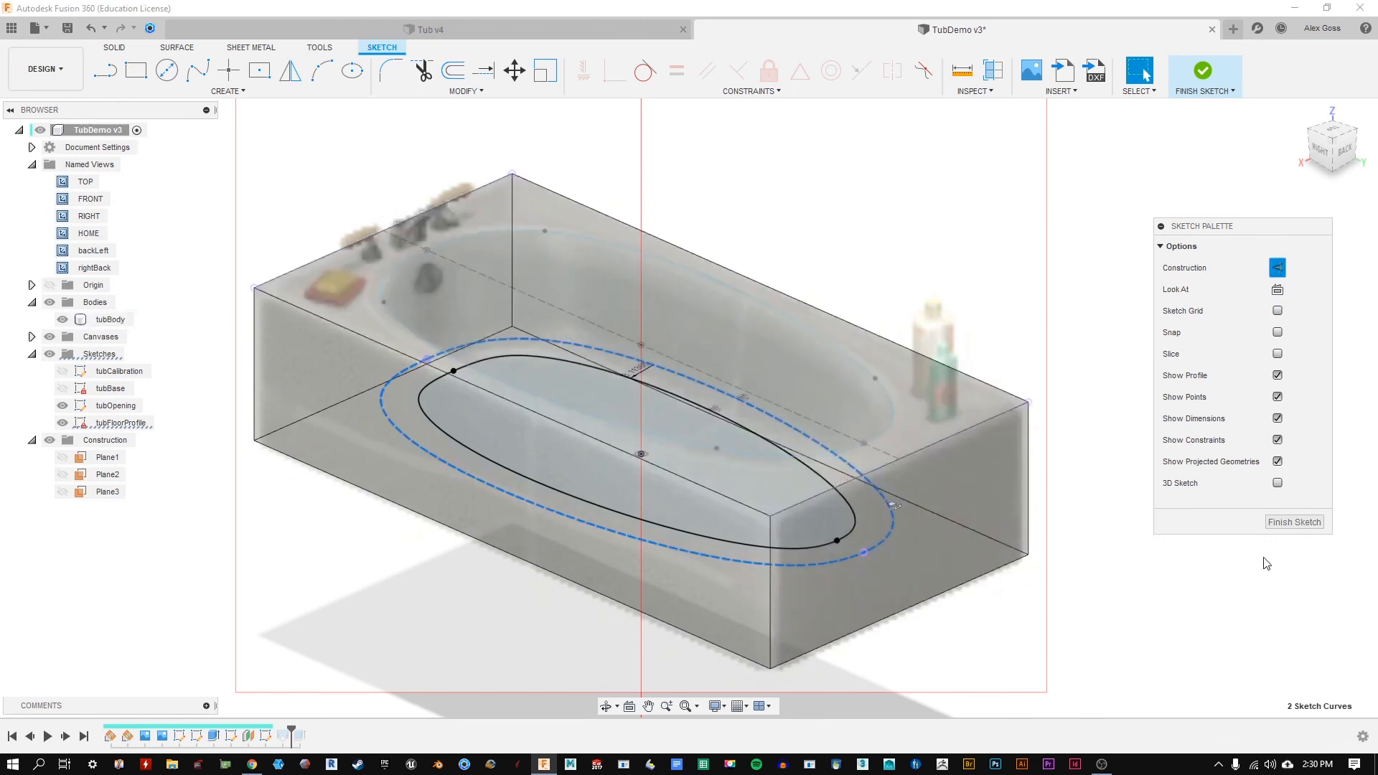
{"action": "left_click", "coordinate": [1293, 523]}
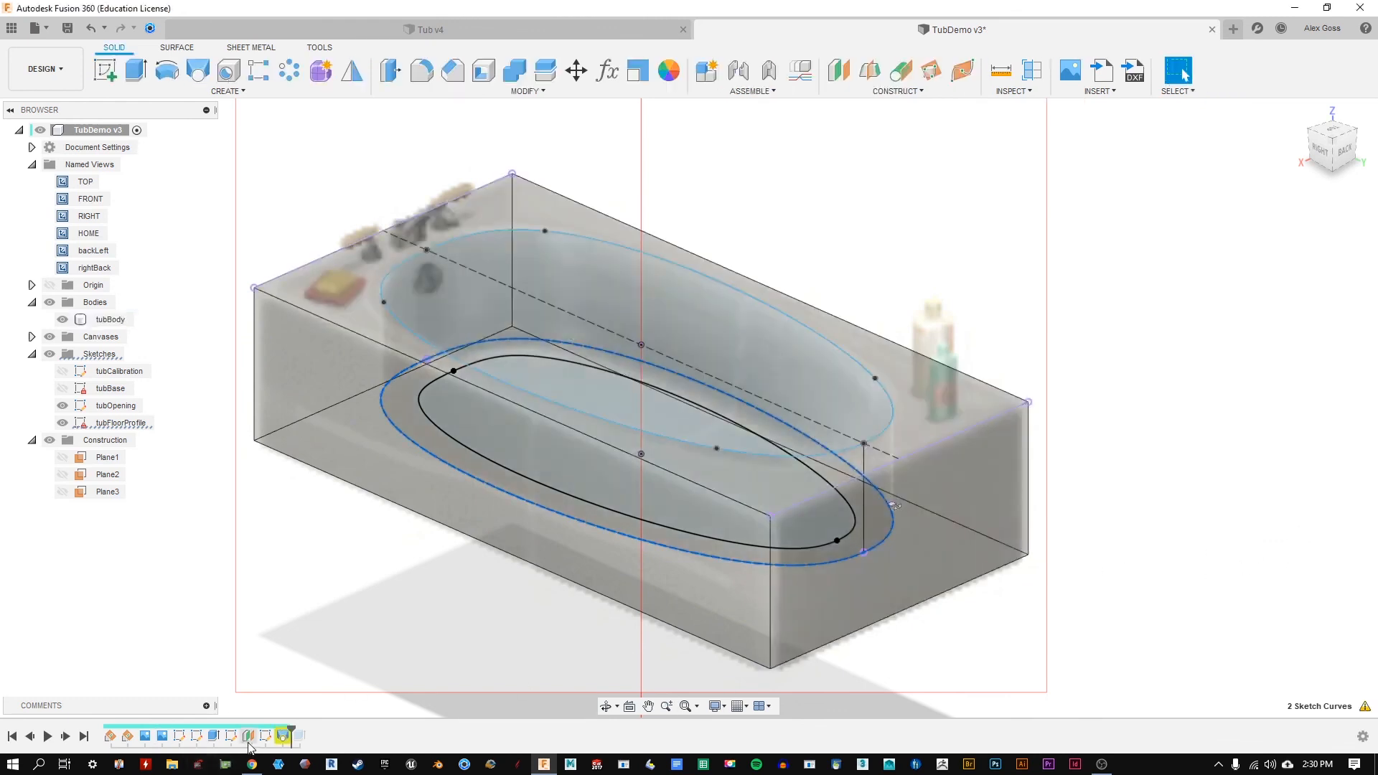
Step: Edit the loft cut, temporarily hiding tubBody to add the smaller offset oval as its second profile, and confirm it
{"action": "double_click", "coordinate": [282, 735]}
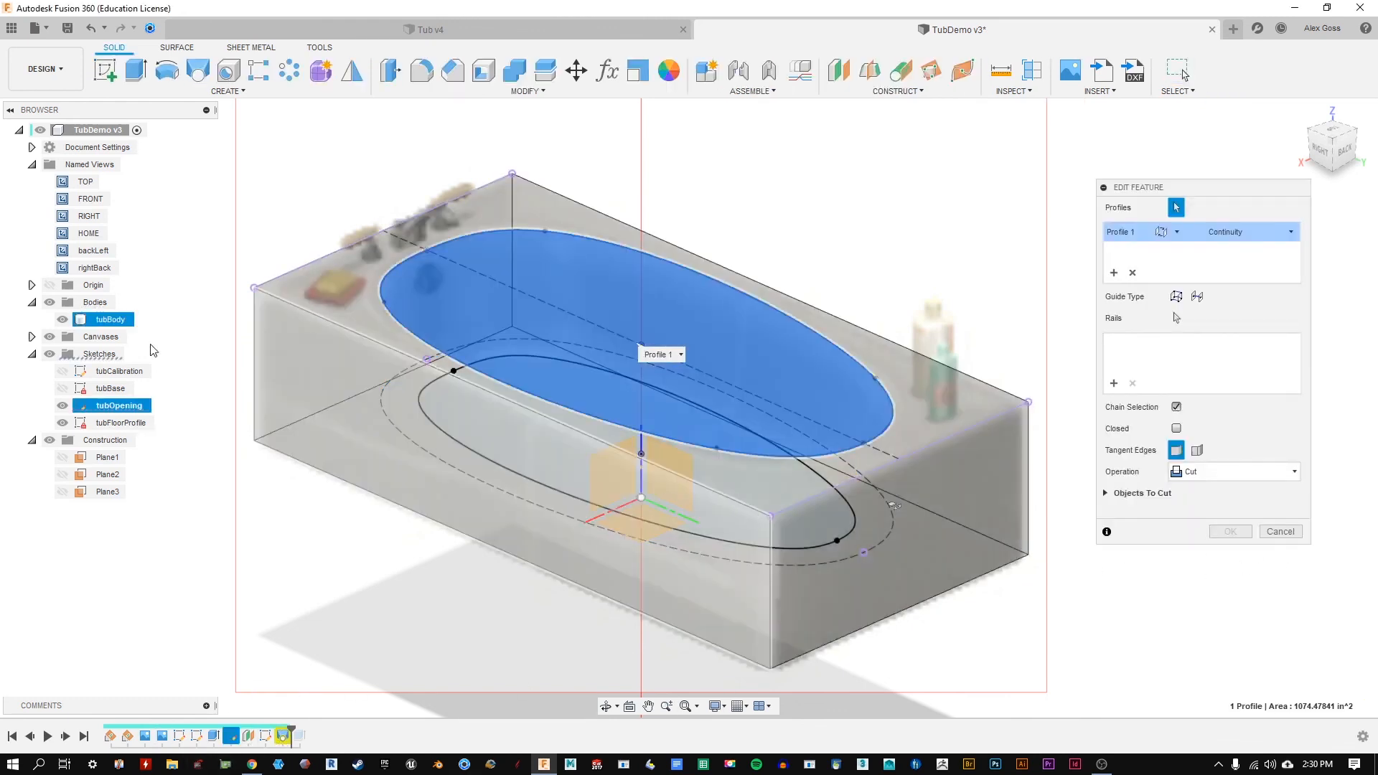
{"action": "left_click", "coordinate": [63, 319]}
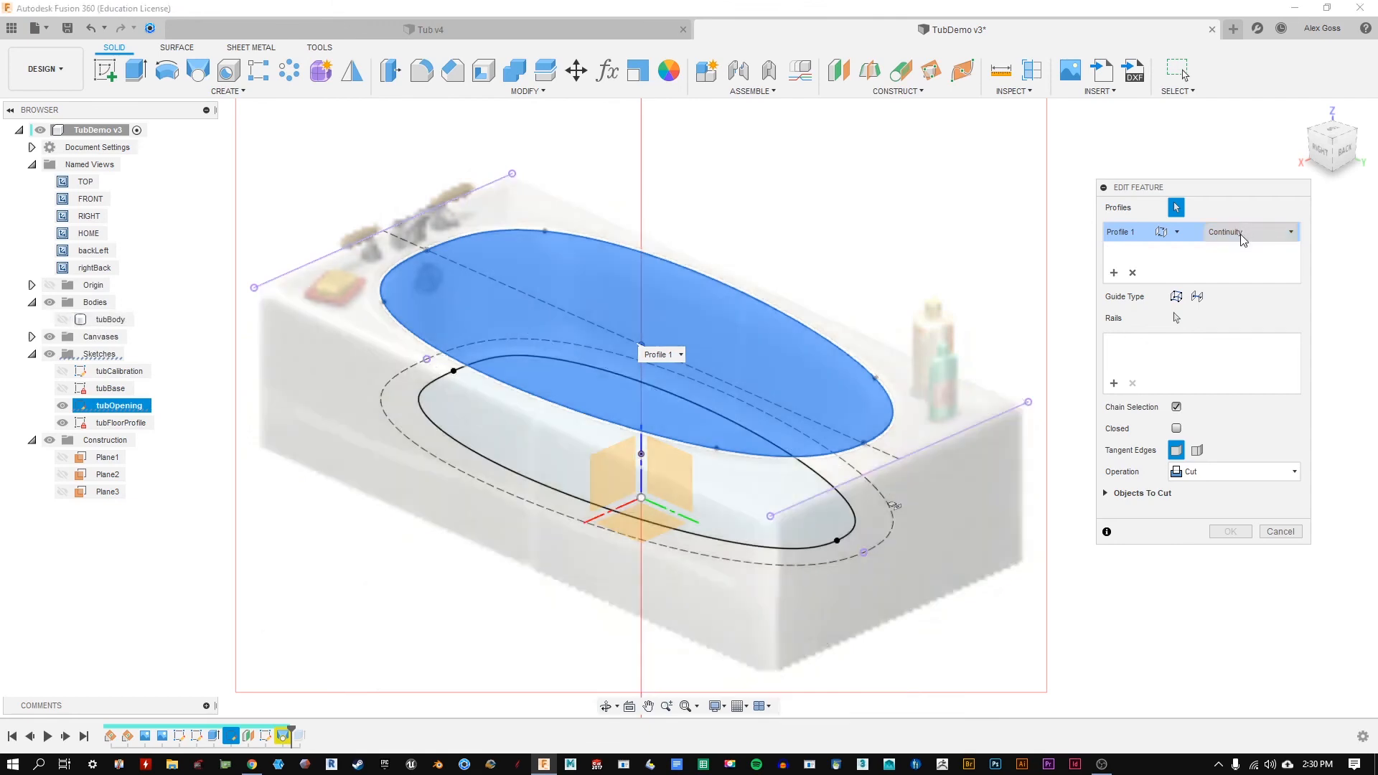
{"action": "left_click", "coordinate": [531, 465]}
{"action": "left_click", "coordinate": [63, 319]}
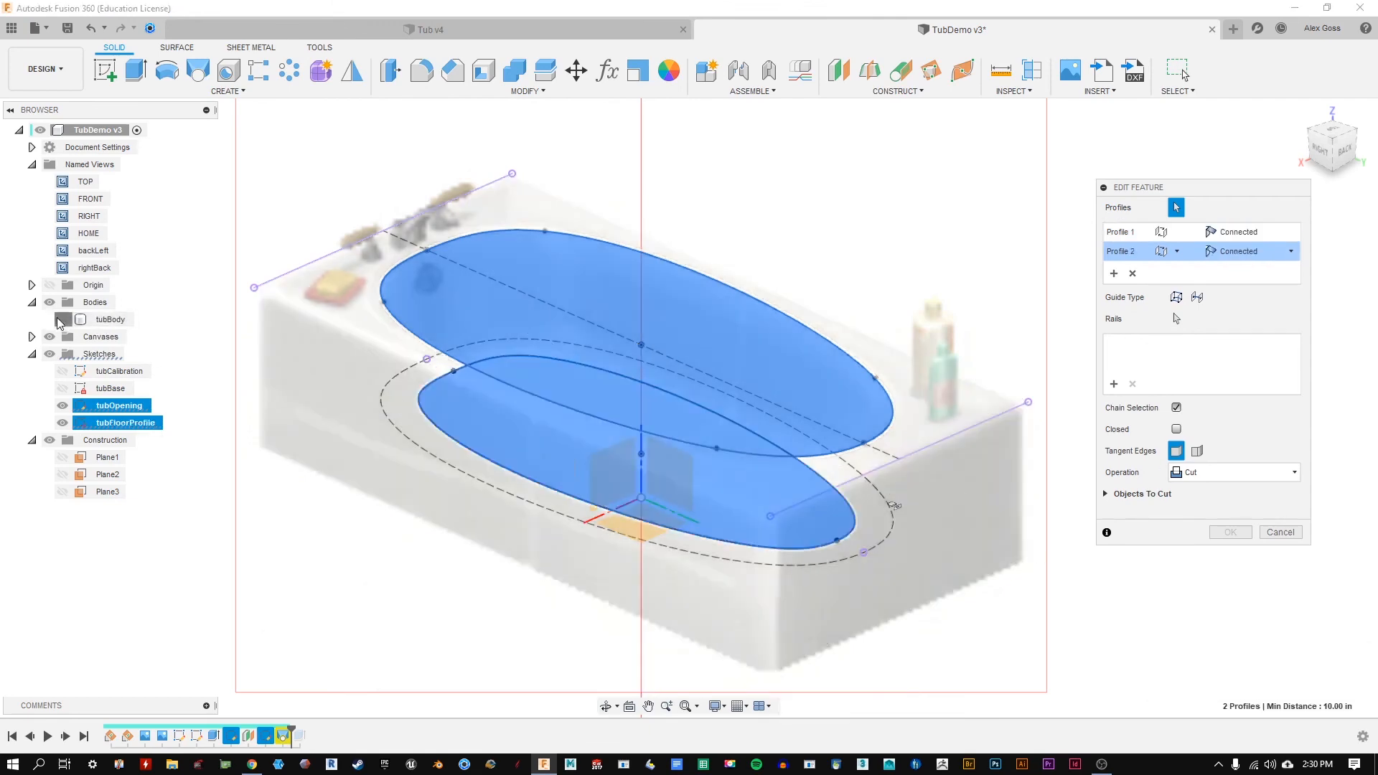
{"action": "left_click", "coordinate": [1230, 532]}
Step: Hide the tubOpening and tubFloorProfile sketches and the canvases, and examine the sloped basin from the side
{"action": "middle_click_drag", "start_coordinate": [1037, 324], "coordinate": [1025, 369], "text": "shift"}
{"action": "left_click", "coordinate": [62, 405]}
{"action": "left_click", "coordinate": [62, 423]}
{"action": "left_click", "coordinate": [51, 338]}
{"action": "mouse_move", "coordinate": [905, 413]}
{"action": "middle_mouse_down", "text": "shift"}
{"action": "mouse_move", "coordinate": [935, 357]}
{"action": "mouse_move", "coordinate": [923, 379]}
{"action": "mouse_move", "coordinate": [892, 385]}
{"action": "mouse_move", "coordinate": [1052, 381]}
{"action": "mouse_move", "coordinate": [942, 404]}
{"action": "mouse_move", "coordinate": [960, 347]}
{"action": "mouse_move", "coordinate": [968, 399]}
{"action": "mouse_move", "coordinate": [963, 363]}
{"action": "middle_mouse_up", "text": "shift"}
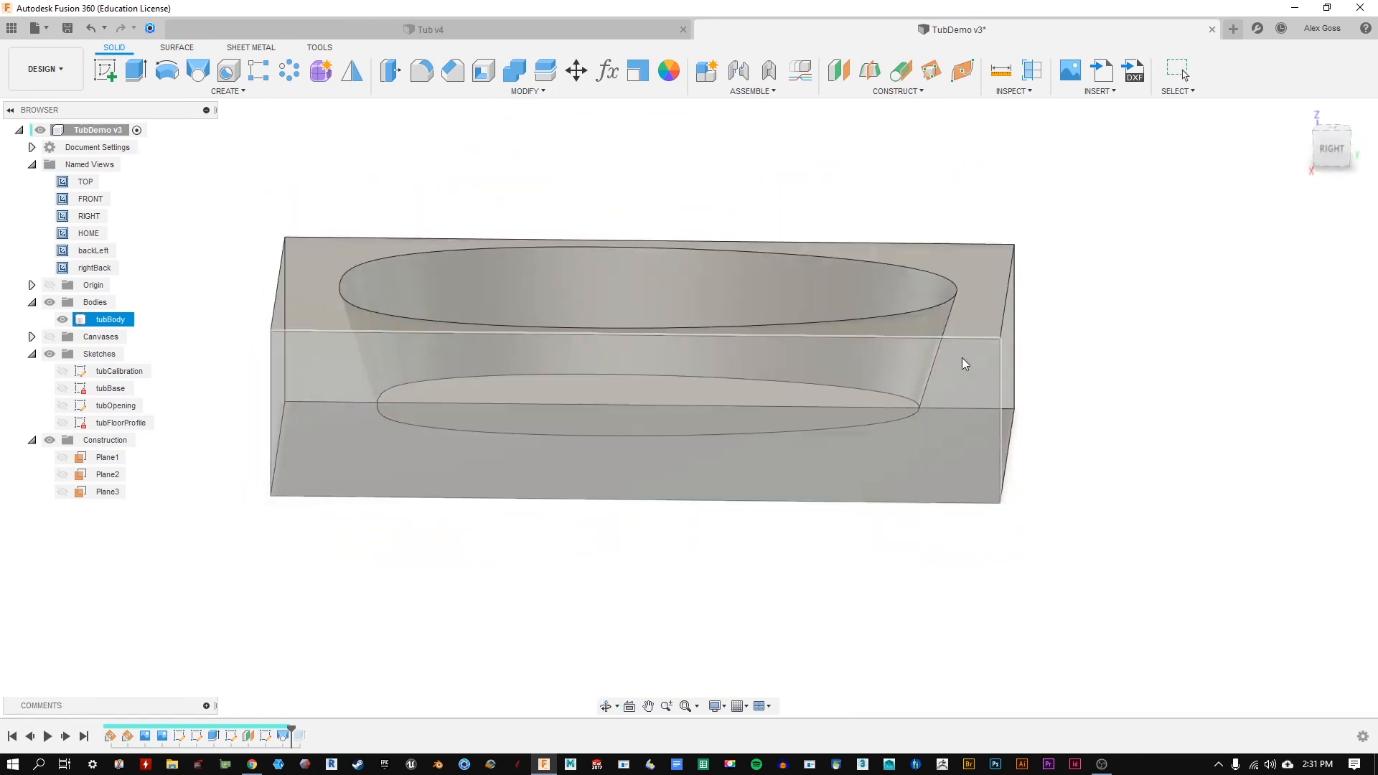
{"action": "left_click", "coordinate": [62, 372]}
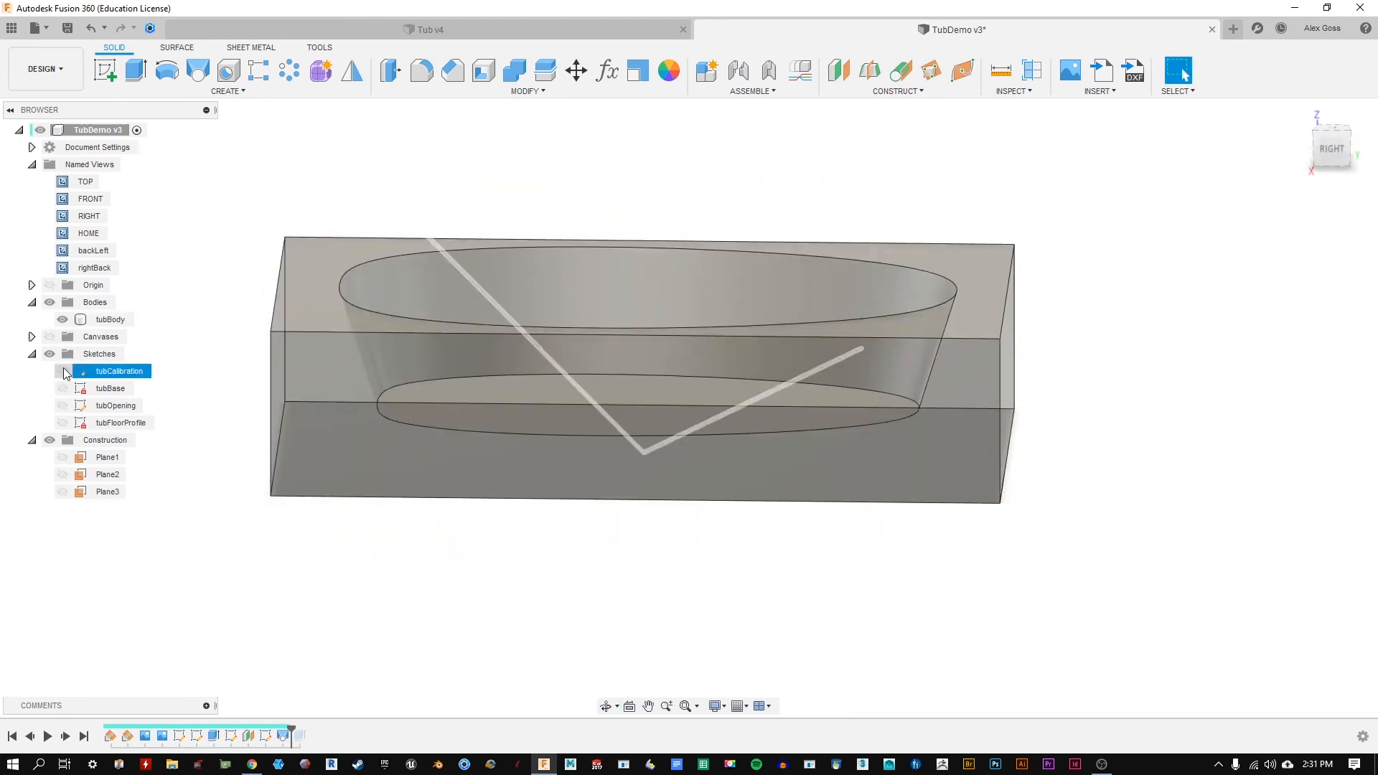
{"action": "left_click", "coordinate": [61, 371]}
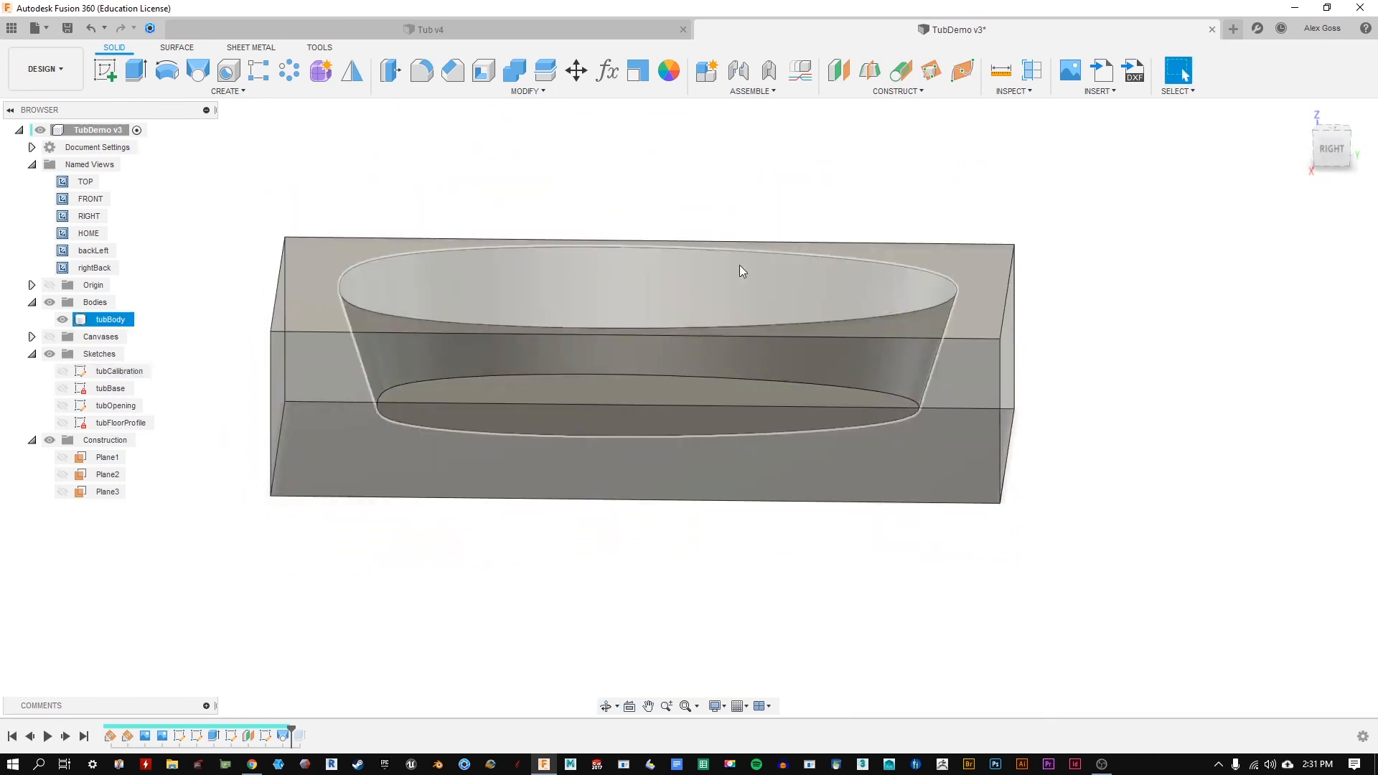
Step: Show tubOpening and tubFloorProfile again and roll the design history back to just before the loft
{"action": "left_click", "coordinate": [62, 405]}
{"action": "left_click", "coordinate": [63, 422]}
{"action": "left_click_drag", "start_coordinate": [291, 732], "coordinate": [274, 732]}
Step: Switch to the Tub v4 design, open its tubFloorAngle sketch for reference, close it unchanged and return to TubDemo
{"action": "left_click", "coordinate": [562, 32]}
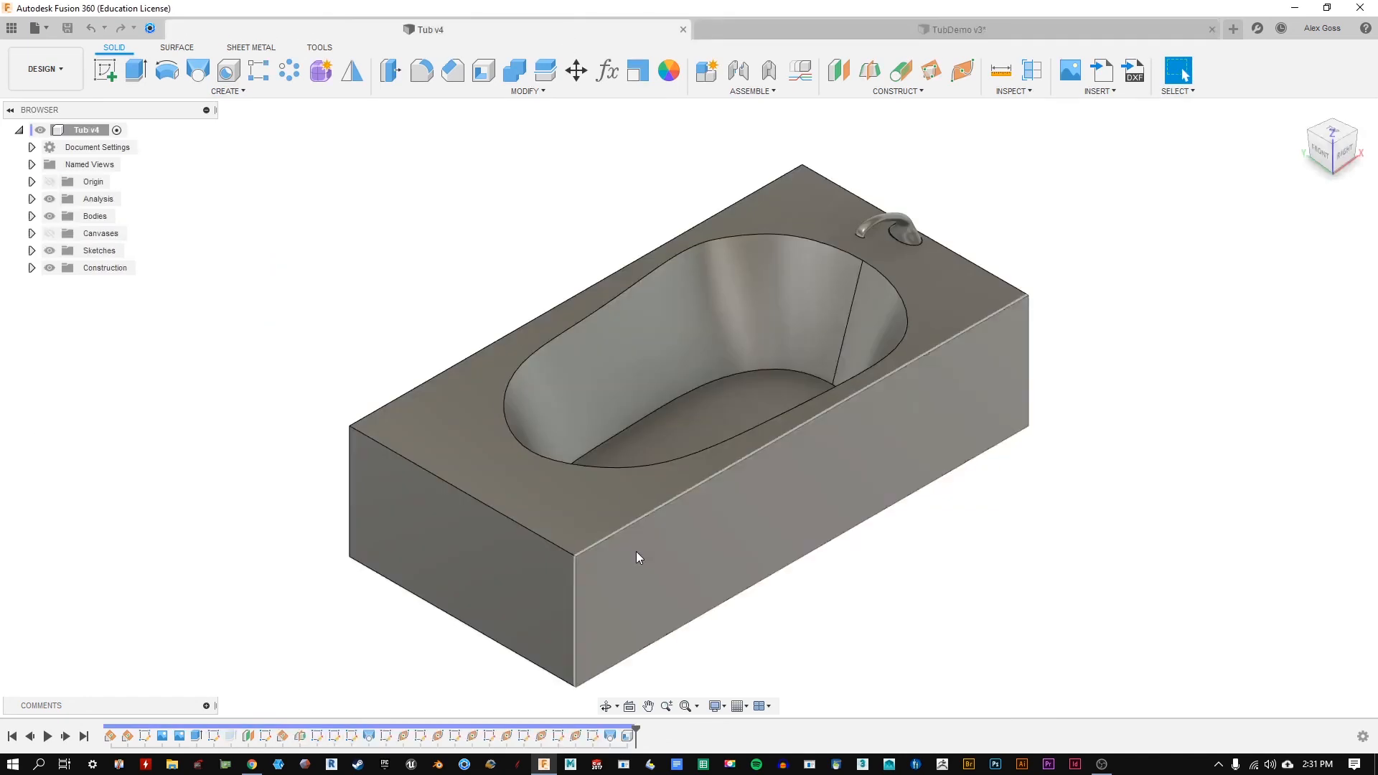
{"action": "right_click", "coordinate": [347, 736]}
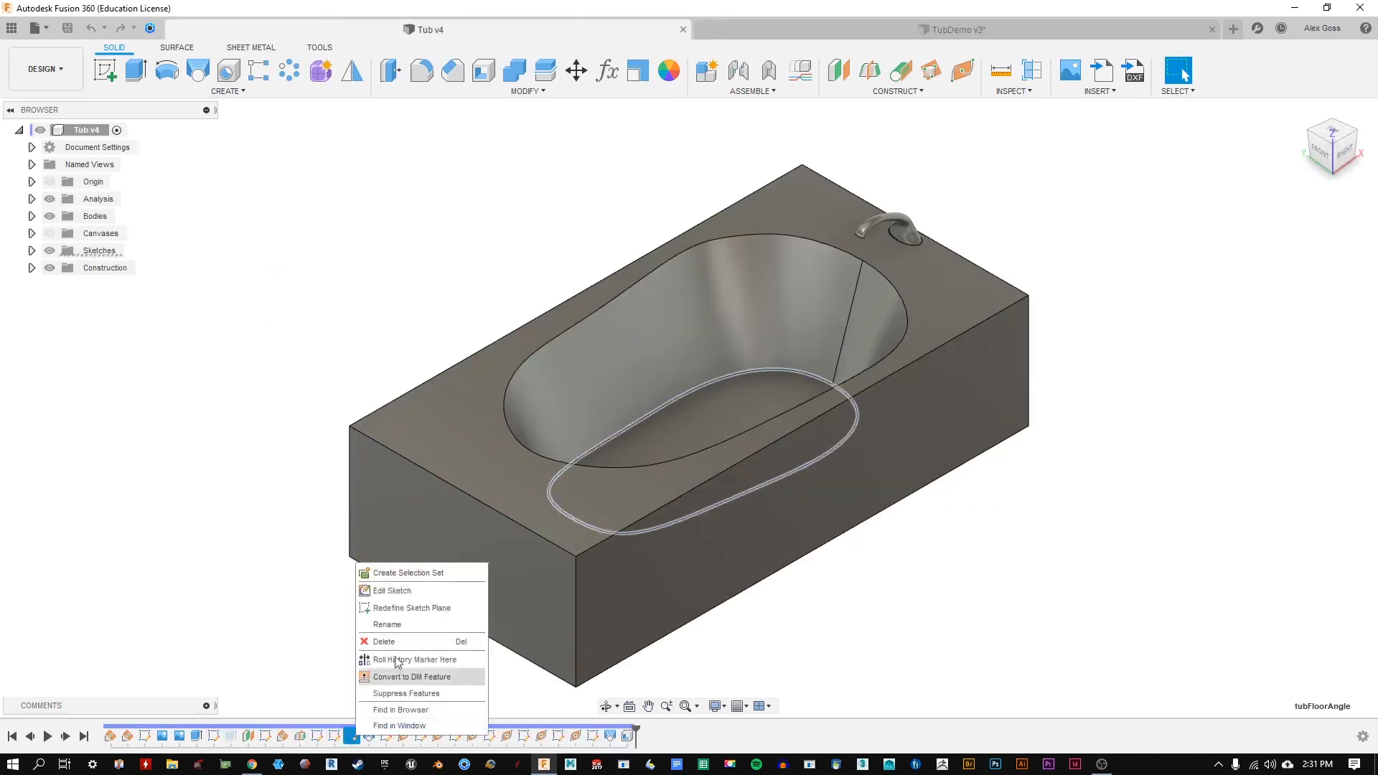
{"action": "left_click", "coordinate": [417, 591]}
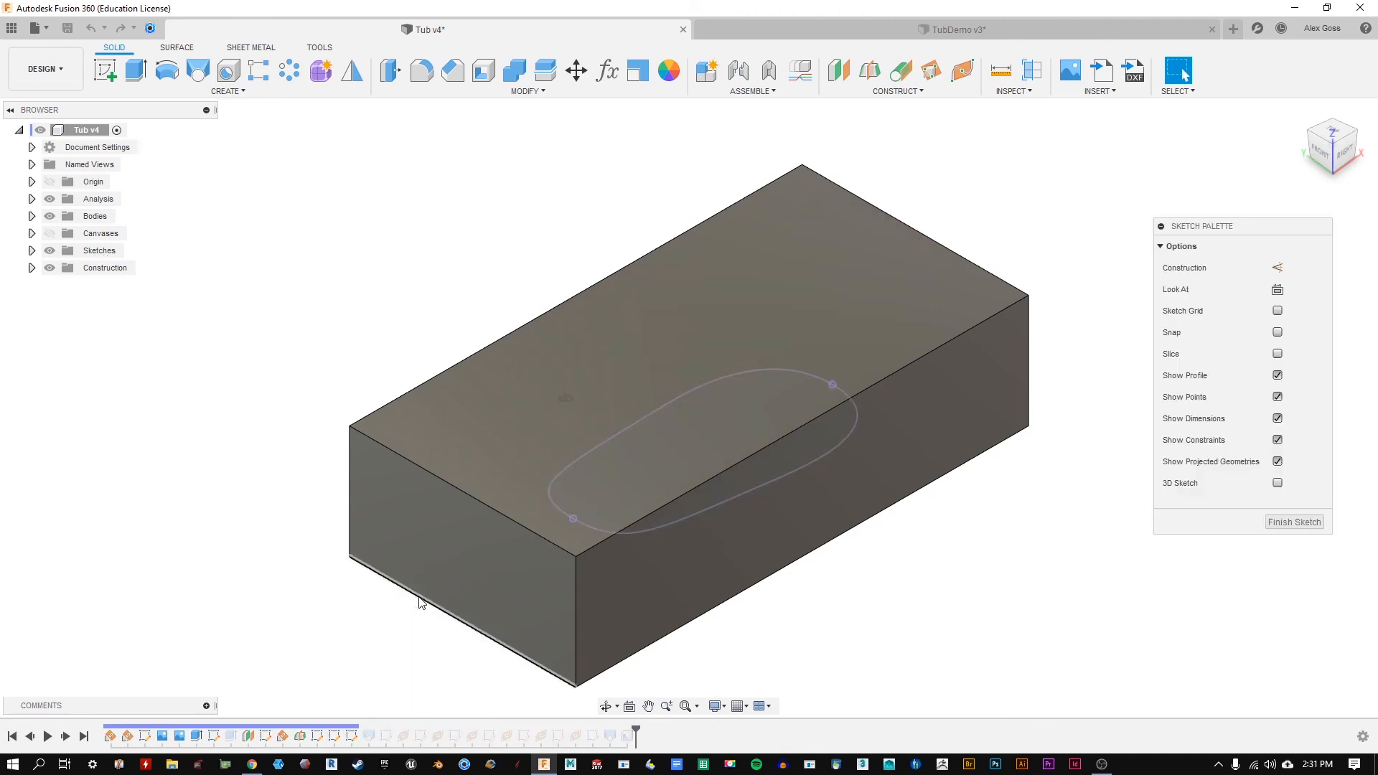
{"action": "left_click", "coordinate": [1268, 521]}
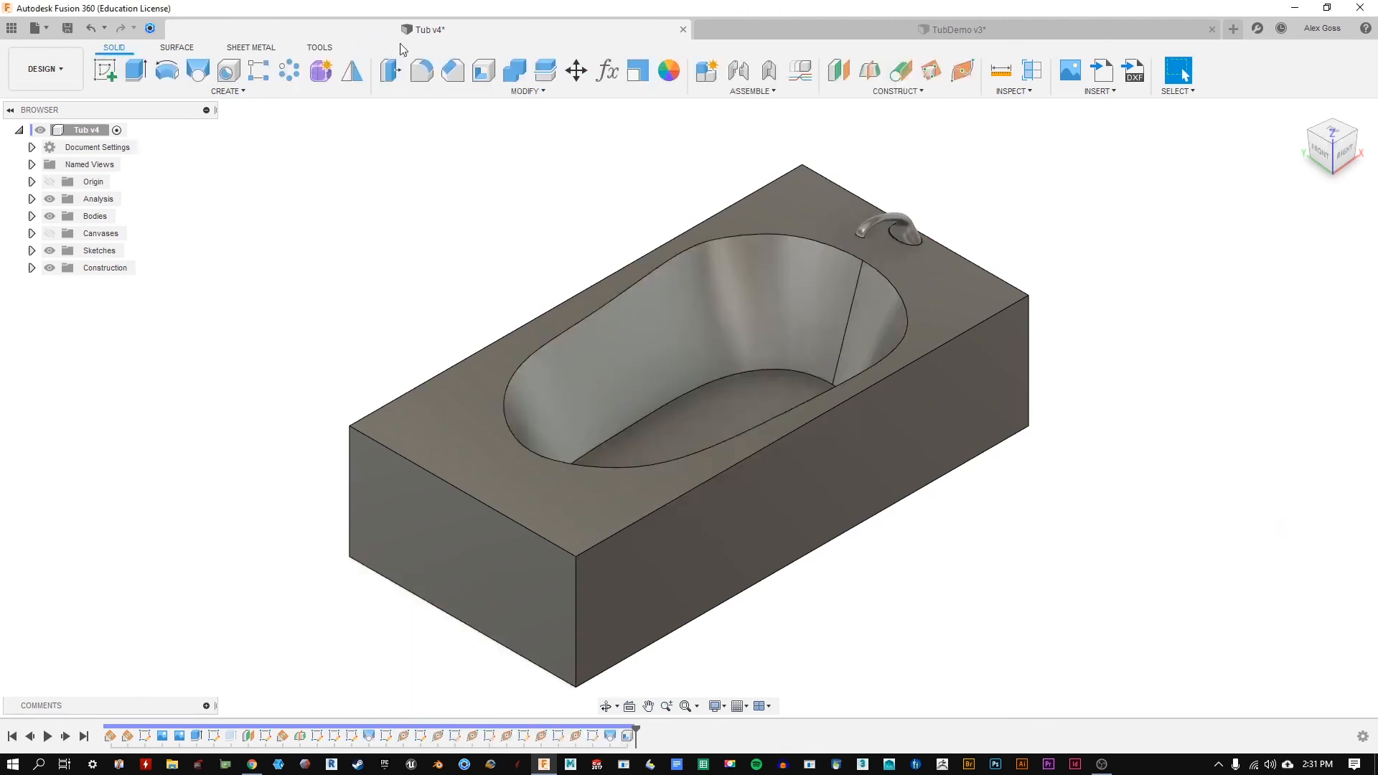
{"action": "left_click", "coordinate": [954, 30]}
Step: Delete both curves of the inner offset oval in tubFloorProfile, keeping the dashed projected oval
{"action": "middle_click_drag", "start_coordinate": [414, 594], "coordinate": [413, 602], "text": "shift"}
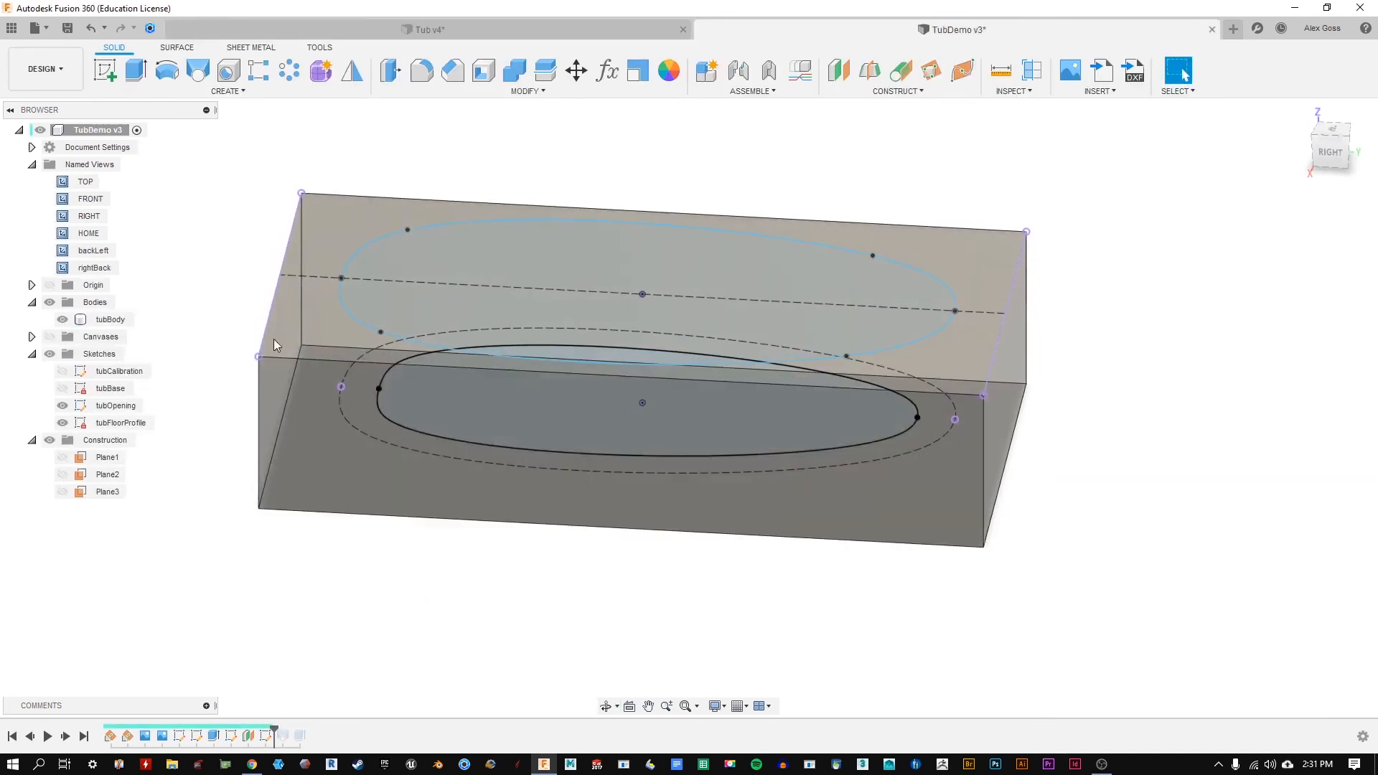
{"action": "left_click", "coordinate": [380, 403]}
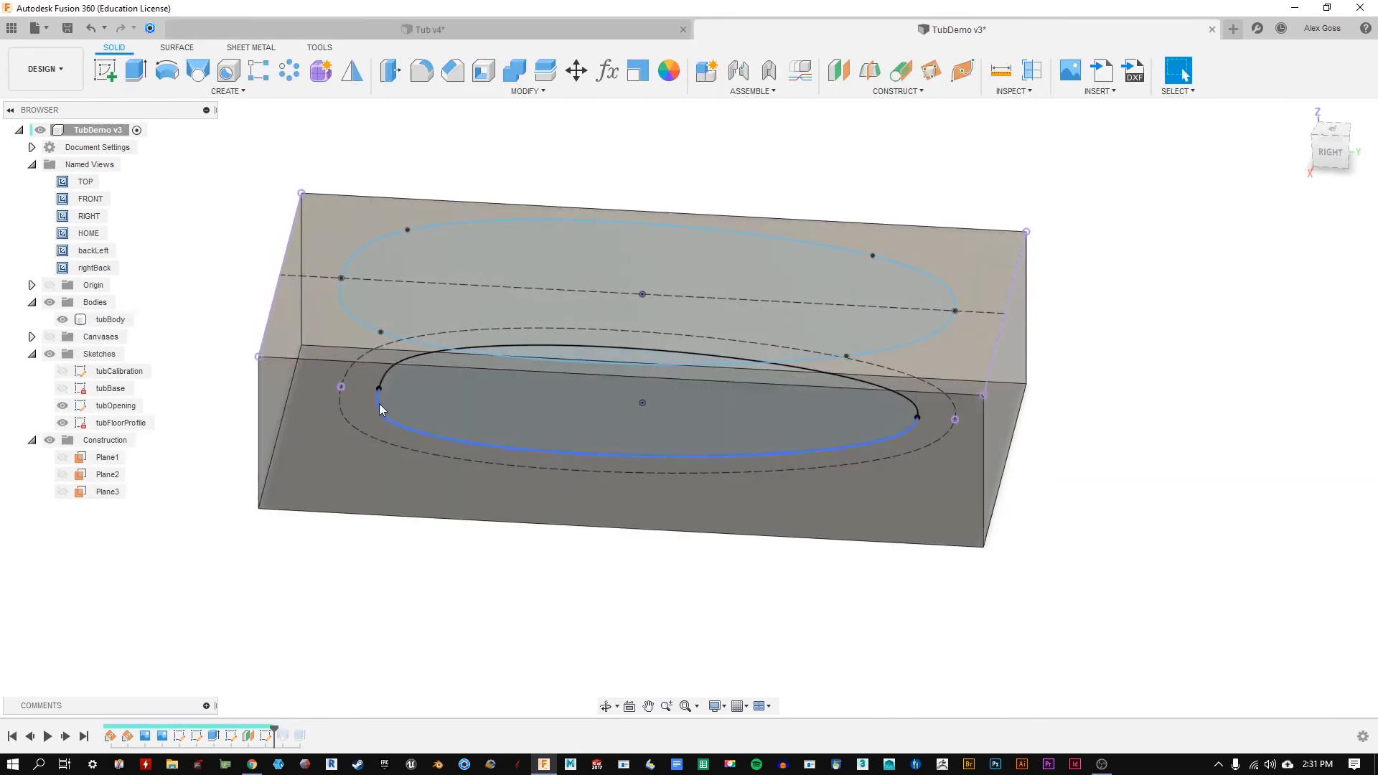
{"action": "left_click", "coordinate": [379, 403]}
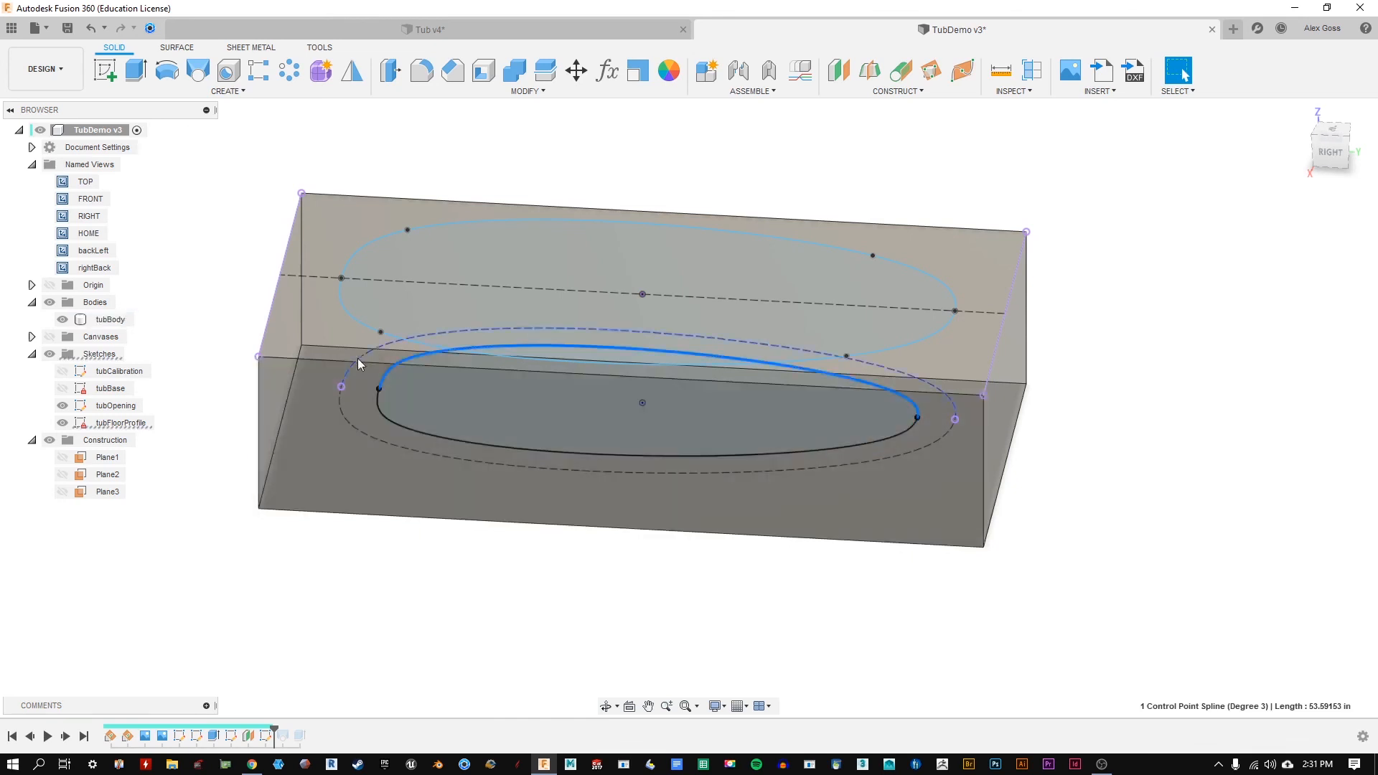
{"action": "key", "text": "Delete"}
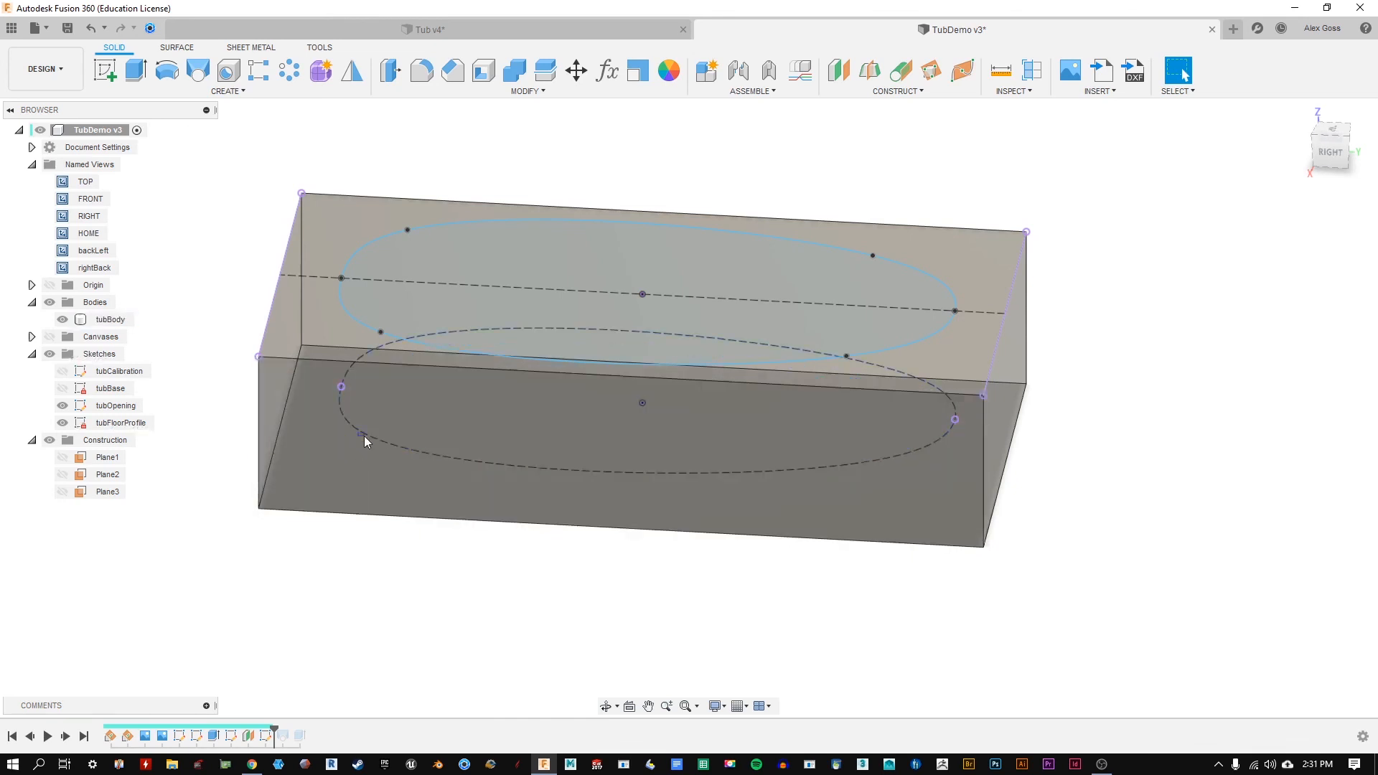
Step: Hide tubBody and examine the dashed projected oval beneath the tub opening outline
{"action": "left_click", "coordinate": [345, 439]}
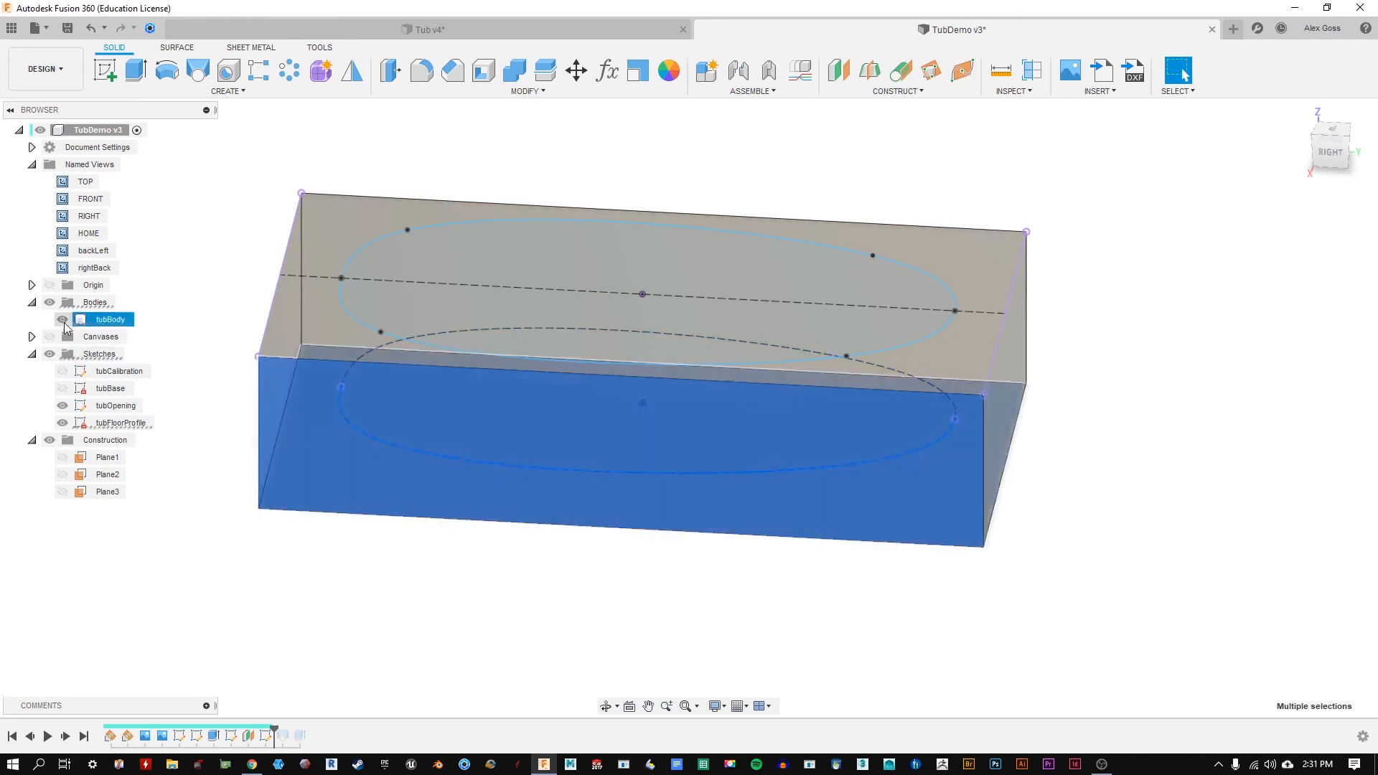
{"action": "left_click", "coordinate": [63, 319]}
{"action": "left_click", "coordinate": [373, 485]}
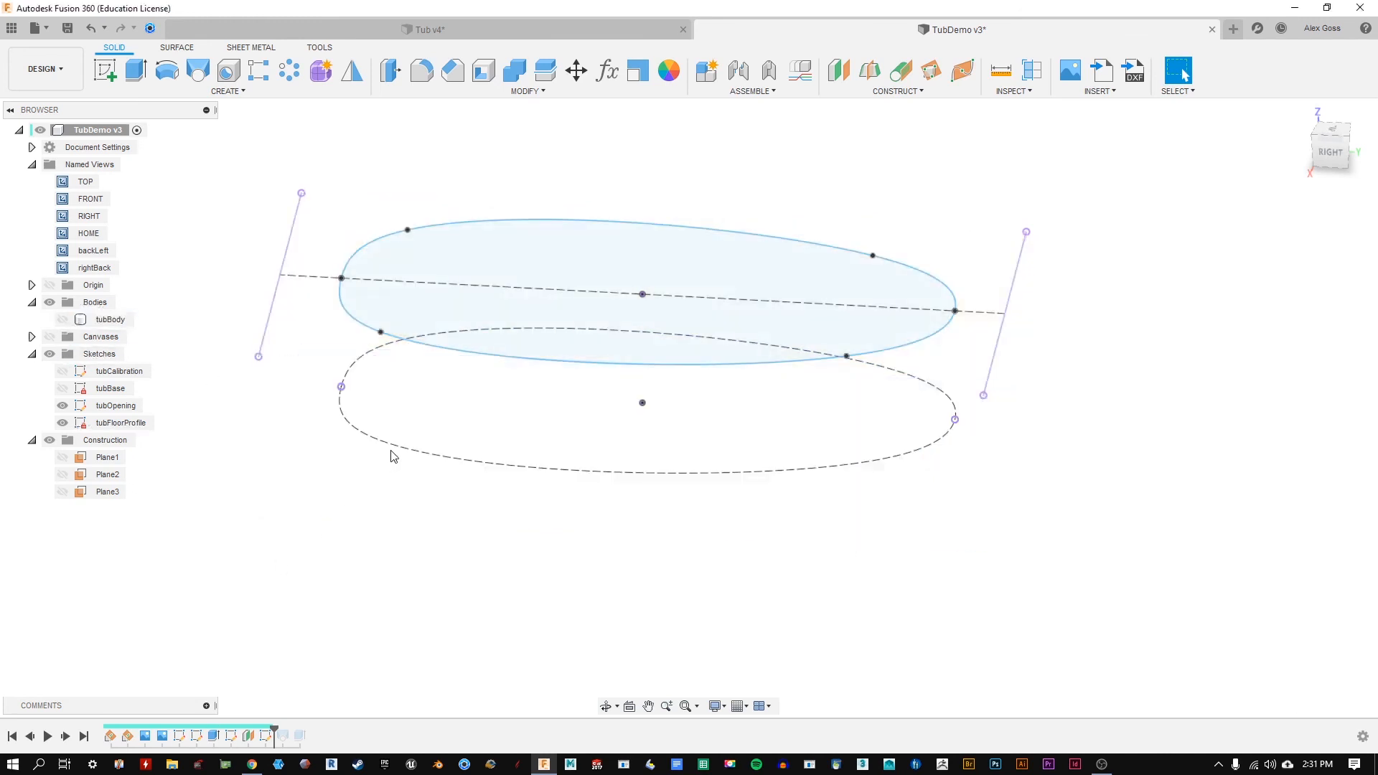
{"action": "left_click", "coordinate": [389, 460]}
{"action": "left_click", "coordinate": [470, 463]}
{"action": "middle_click_drag", "start_coordinate": [468, 471], "coordinate": [352, 393], "text": "shift"}
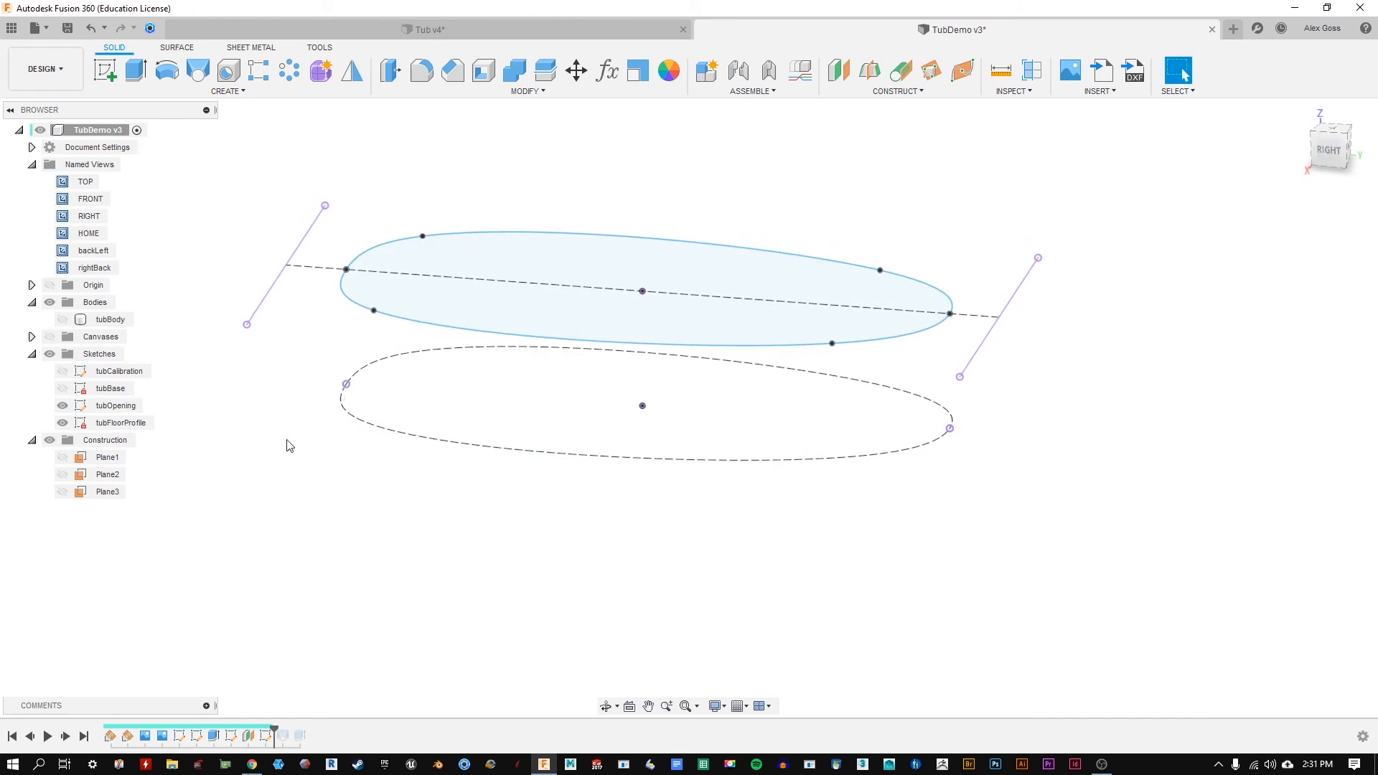
{"action": "scroll", "coordinate": [972, 427], "scroll_direction": "up", "scroll_amount": 4}
{"action": "scroll", "coordinate": [952, 422], "scroll_direction": "down", "scroll_amount": 2}
{"action": "scroll", "coordinate": [499, 369], "scroll_direction": "down", "scroll_amount": 2}
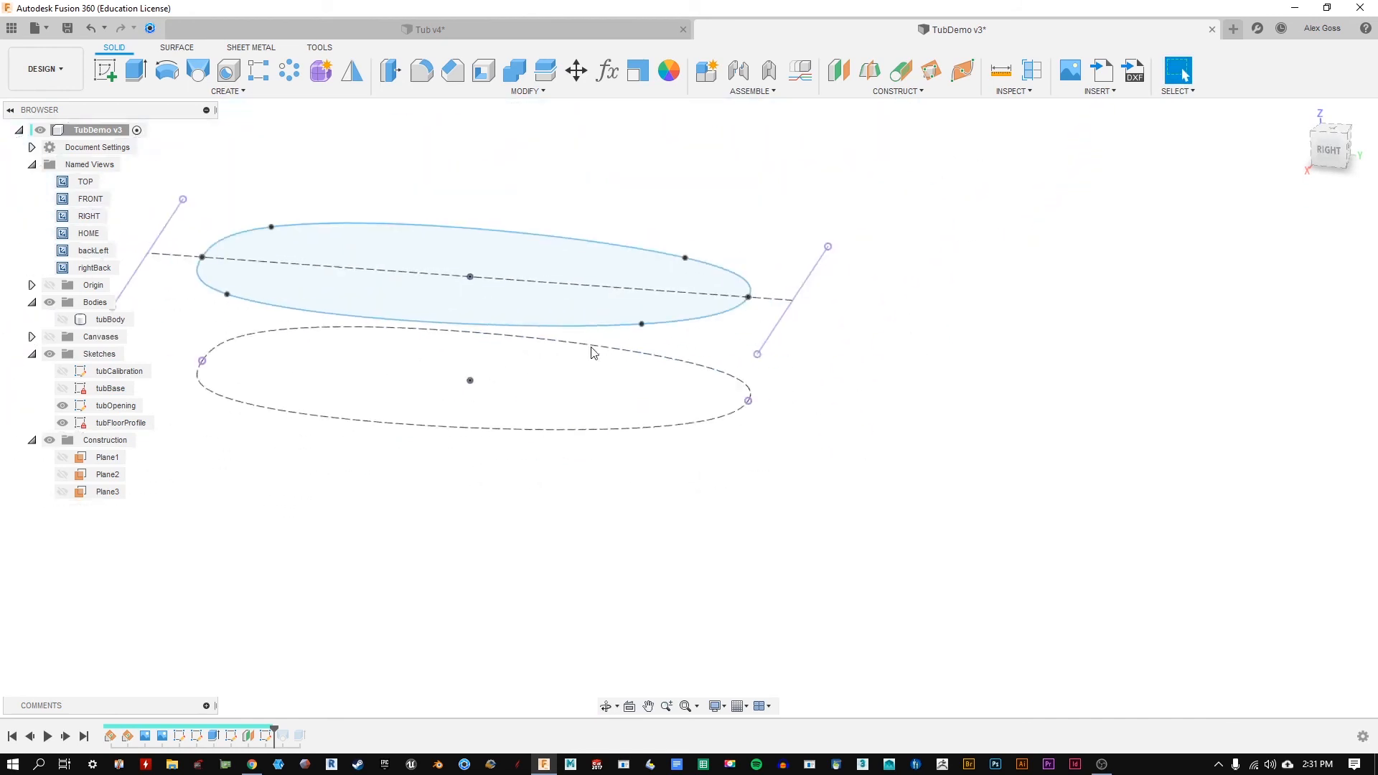
{"action": "middle_click_drag", "start_coordinate": [421, 457], "coordinate": [518, 481]}
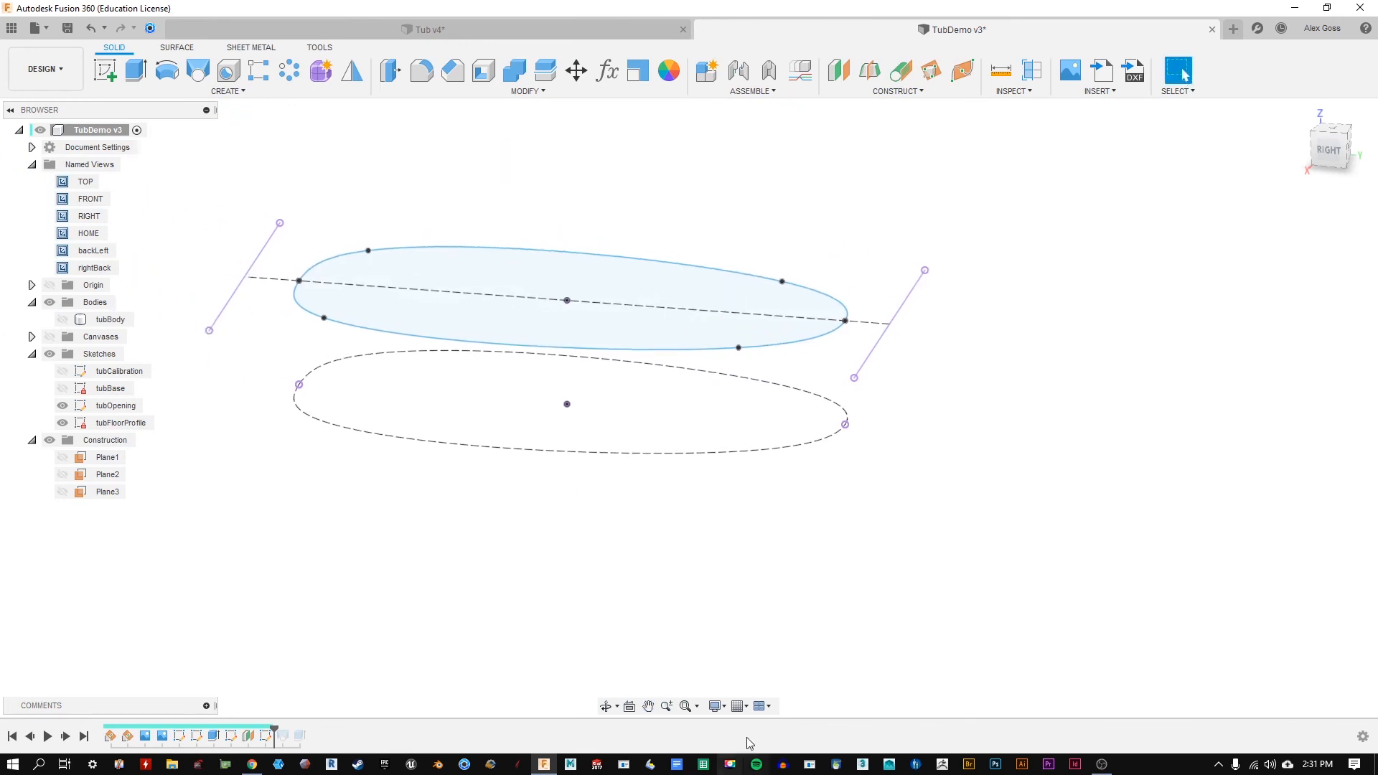
{"action": "left_click", "coordinate": [715, 707]}
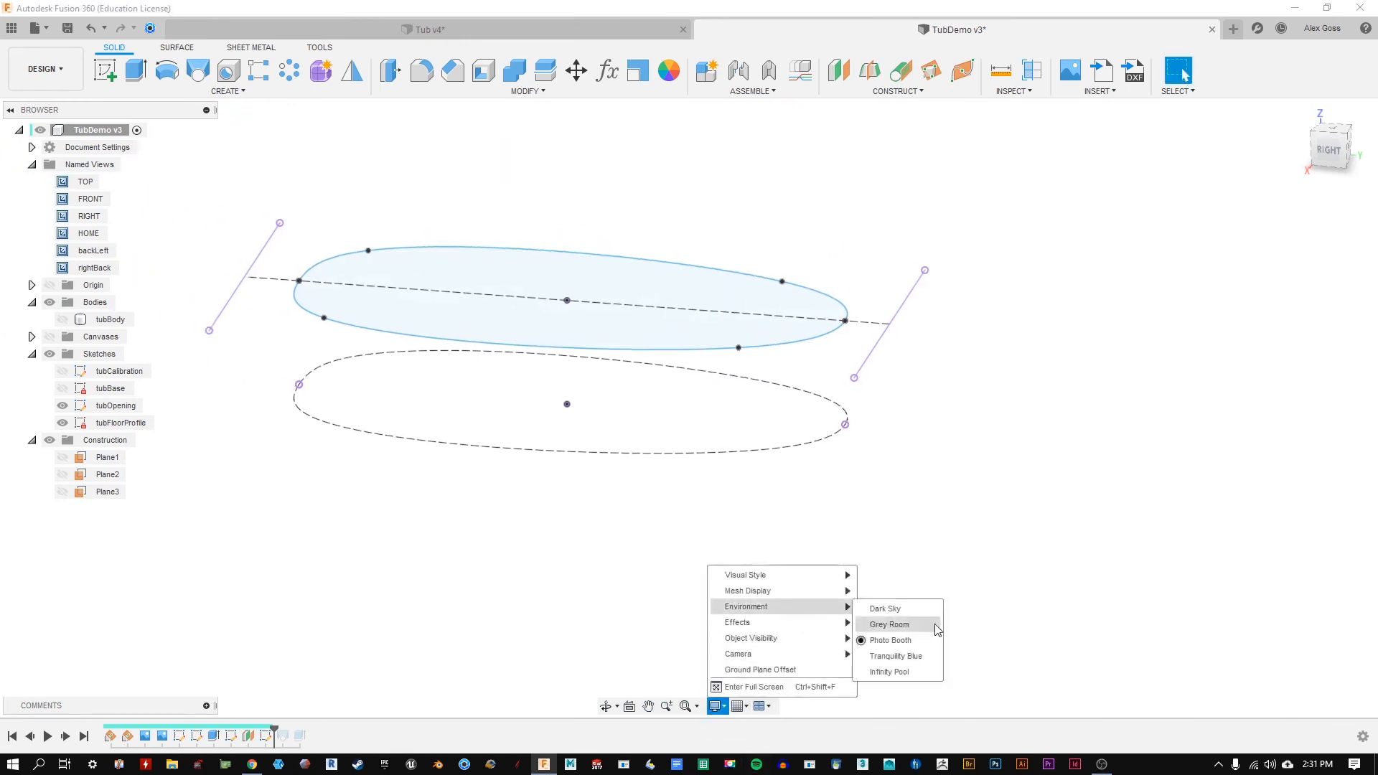
{"action": "left_click", "coordinate": [574, 478]}
{"action": "middle_click_drag", "start_coordinate": [422, 465], "coordinate": [462, 483]}
{"action": "scroll", "coordinate": [462, 483], "scroll_direction": "up", "scroll_amount": 1}
{"action": "scroll", "coordinate": [465, 488], "scroll_direction": "up", "scroll_amount": 2}
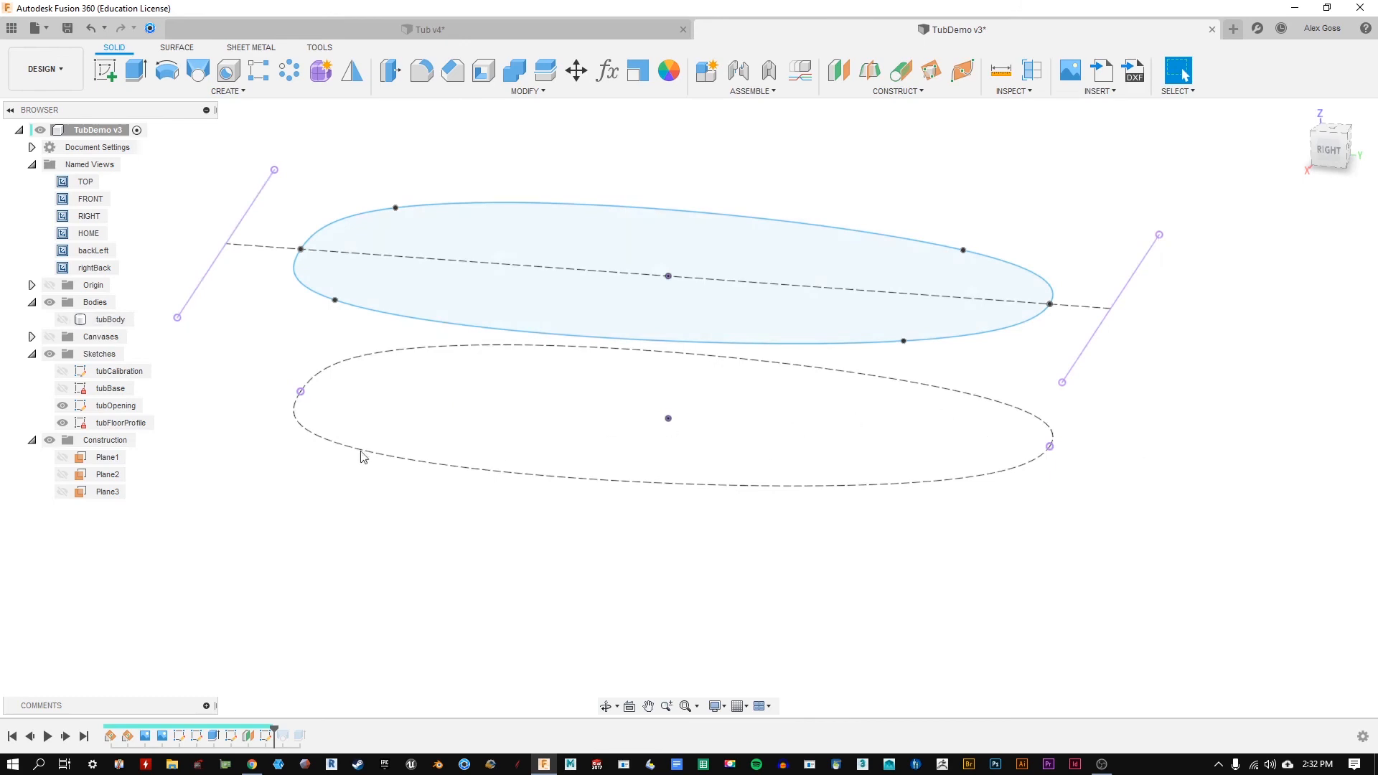
Step: Show the reference canvases and switch to the rightBack named view
{"action": "left_click", "coordinate": [49, 336]}
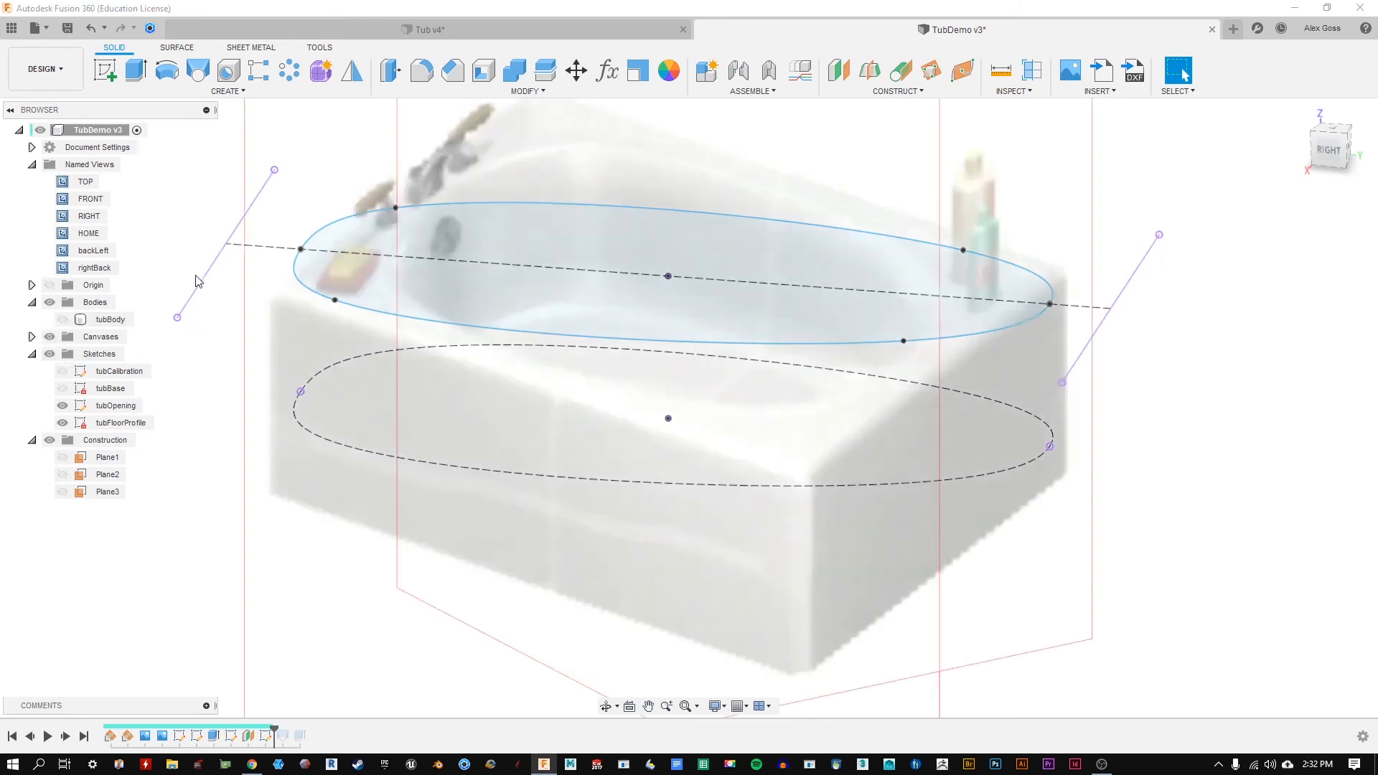
{"action": "double_click", "coordinate": [93, 251]}
{"action": "double_click", "coordinate": [87, 269]}
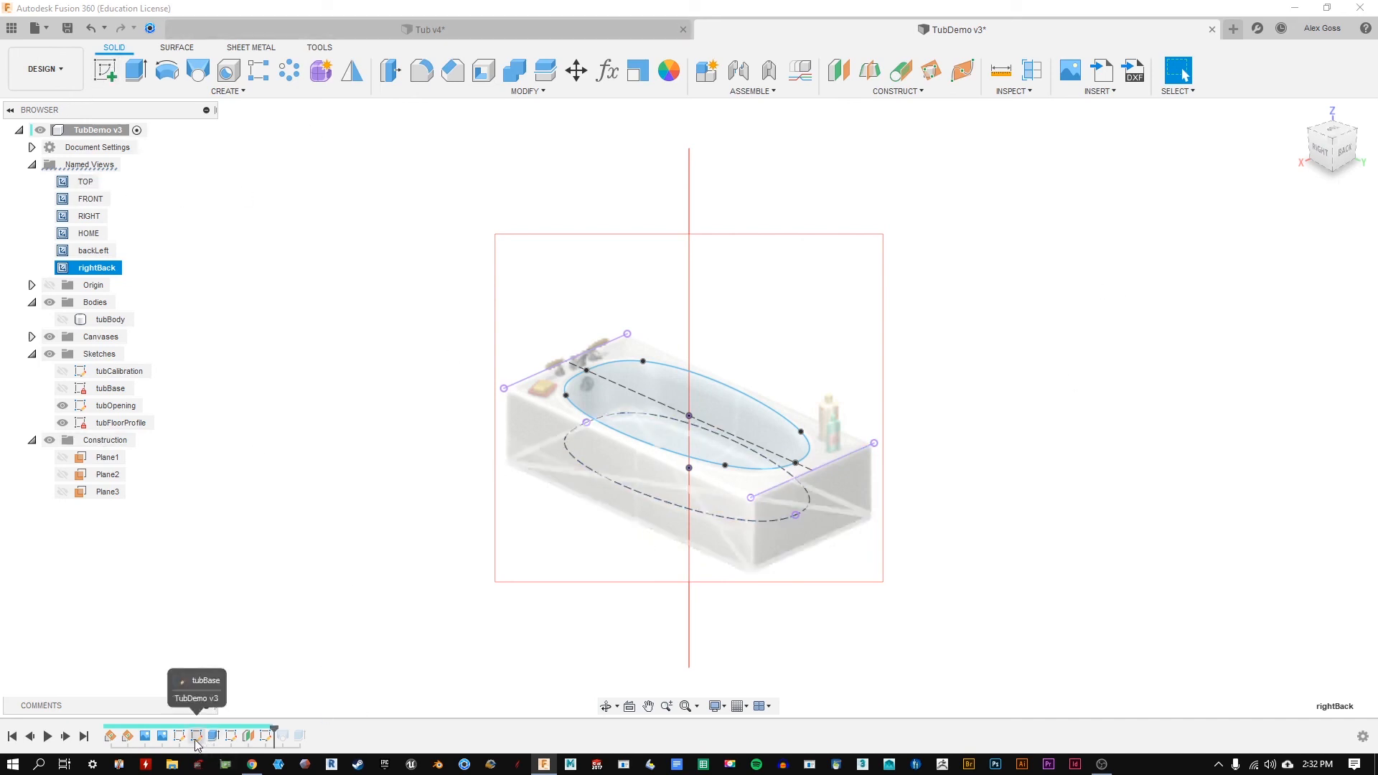
Step: Edit the tubOpening sketch, convert the projected edge lines at both tub ends to construction geometry, and finish the sketch
{"action": "left_click", "coordinate": [231, 737]}
{"action": "double_click", "coordinate": [230, 737]}
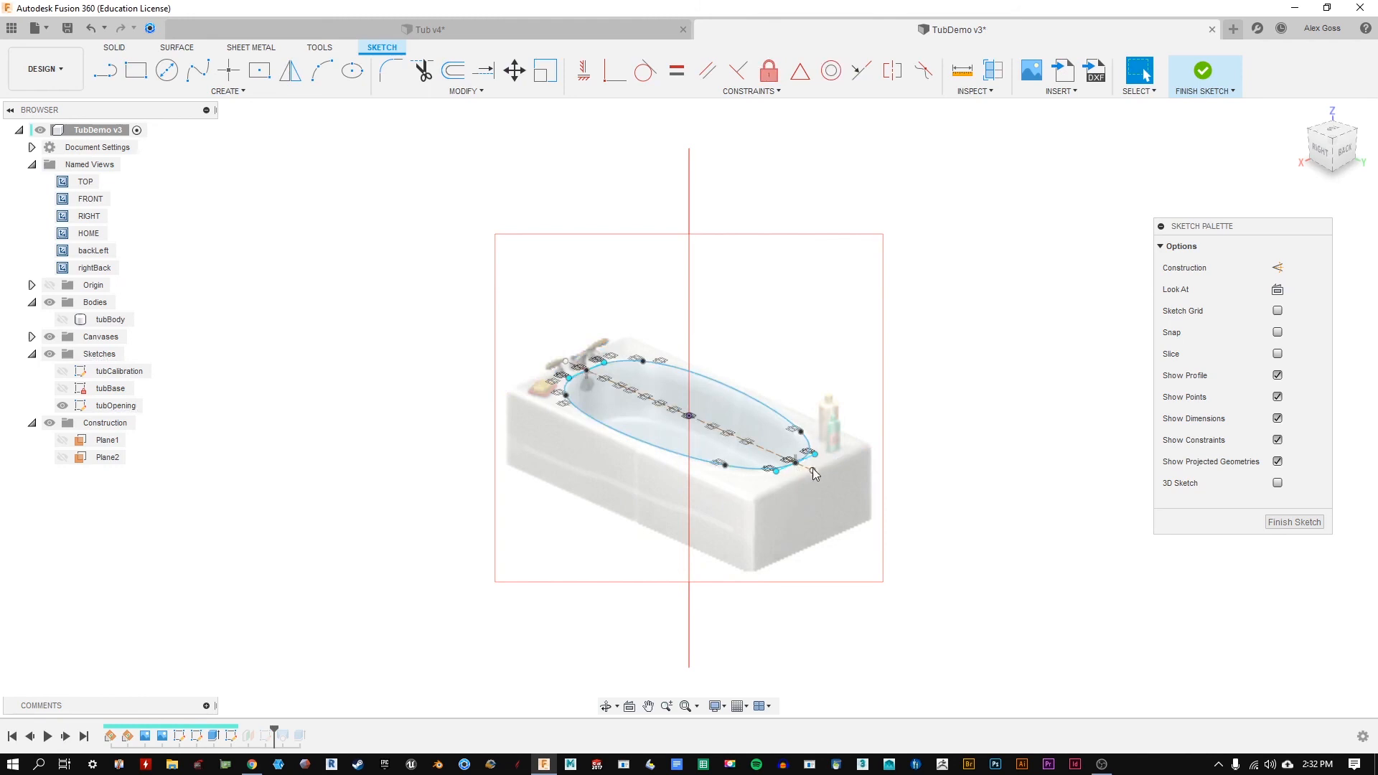
{"action": "left_click_drag", "start_coordinate": [811, 470], "coordinate": [821, 471]}
{"action": "key", "text": "ctrl+z"}
{"action": "left_click", "coordinate": [616, 343]}
{"action": "left_click", "coordinate": [837, 459], "text": "shift"}
{"action": "key", "text": "x"}
{"action": "left_click", "coordinate": [947, 376]}
{"action": "left_click", "coordinate": [1301, 525]}
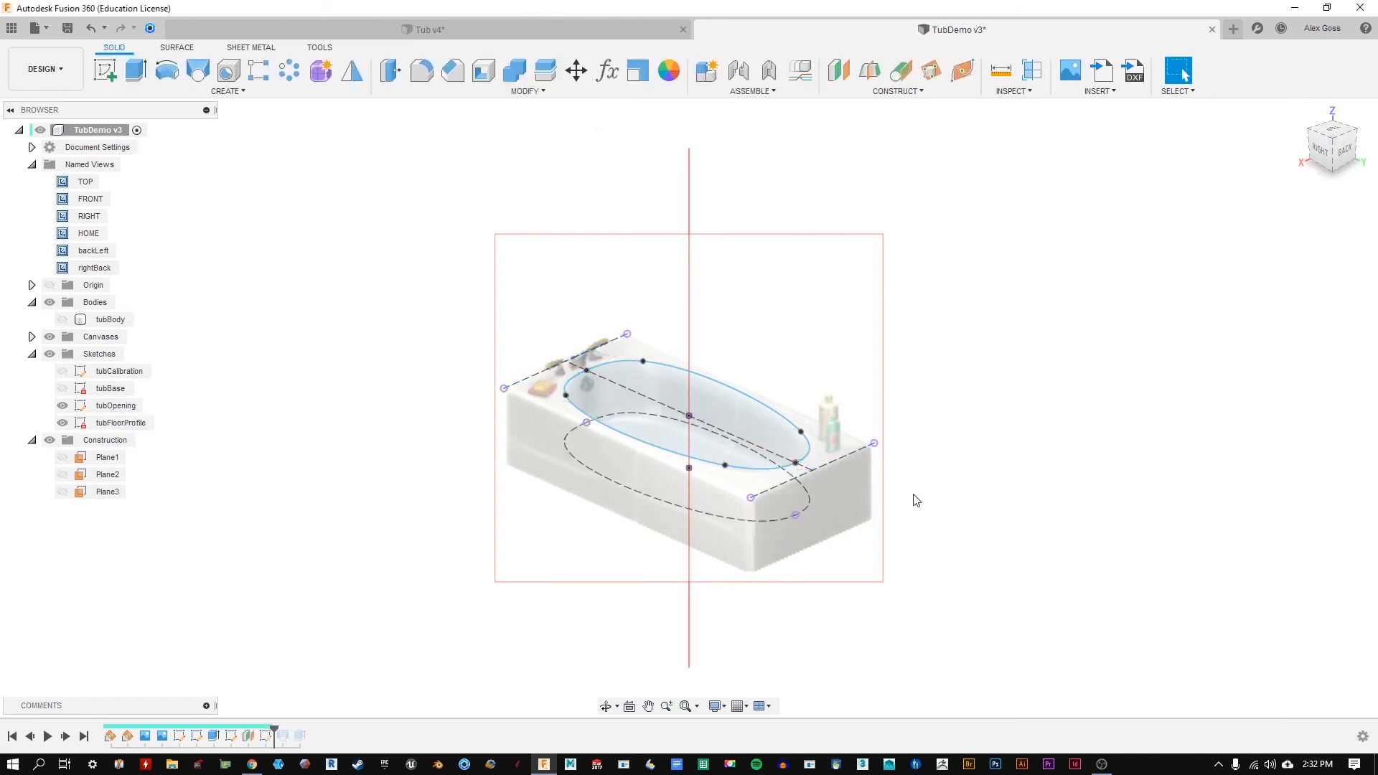
Step: Reopen the tubFloorProfile sketch and offset the dashed projected oval inward by 1 in
{"action": "double_click", "coordinate": [271, 739]}
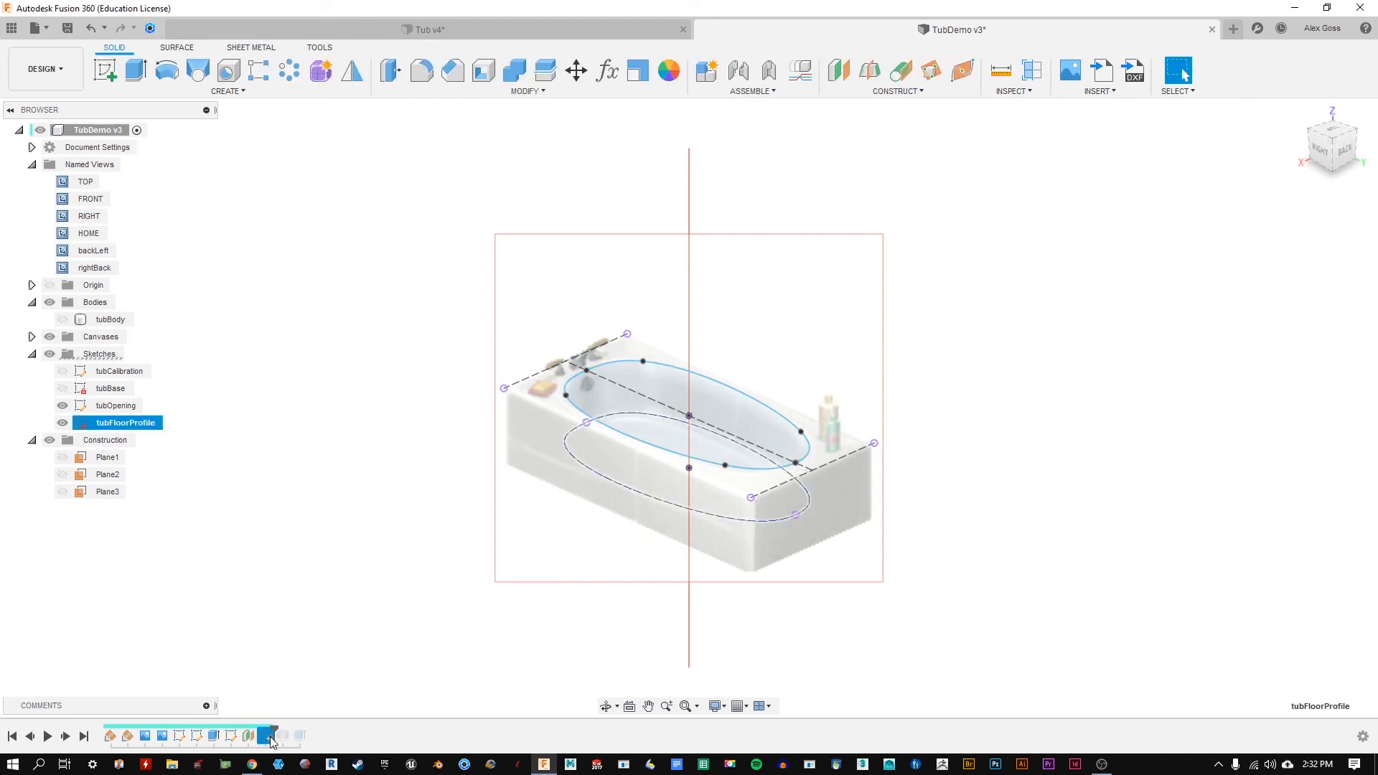
{"action": "scroll", "coordinate": [865, 626], "scroll_direction": "up", "scroll_amount": 3}
{"action": "scroll", "coordinate": [446, 412], "scroll_direction": "up", "scroll_amount": 1}
{"action": "scroll", "coordinate": [453, 415], "scroll_direction": "down", "scroll_amount": 1}
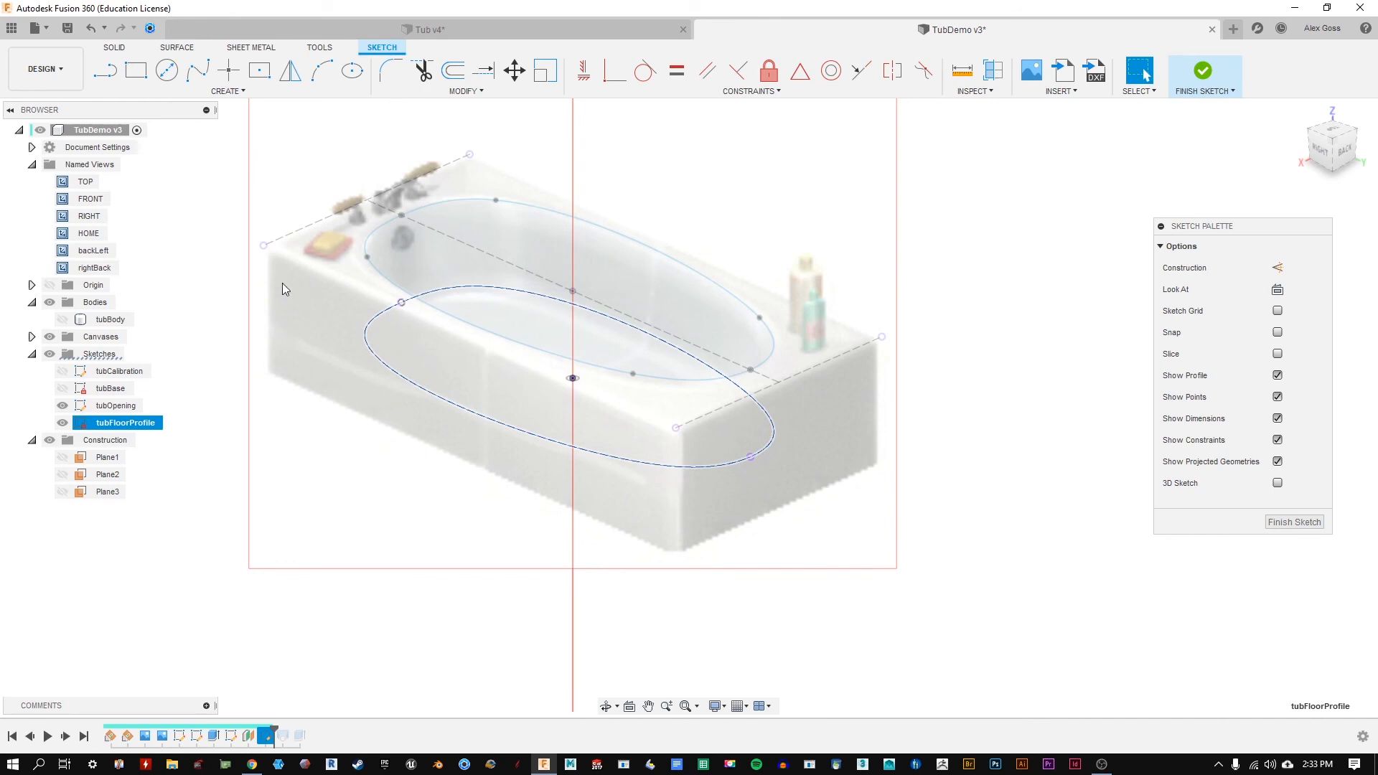
{"action": "scroll", "coordinate": [418, 305], "scroll_direction": "up", "scroll_amount": 2}
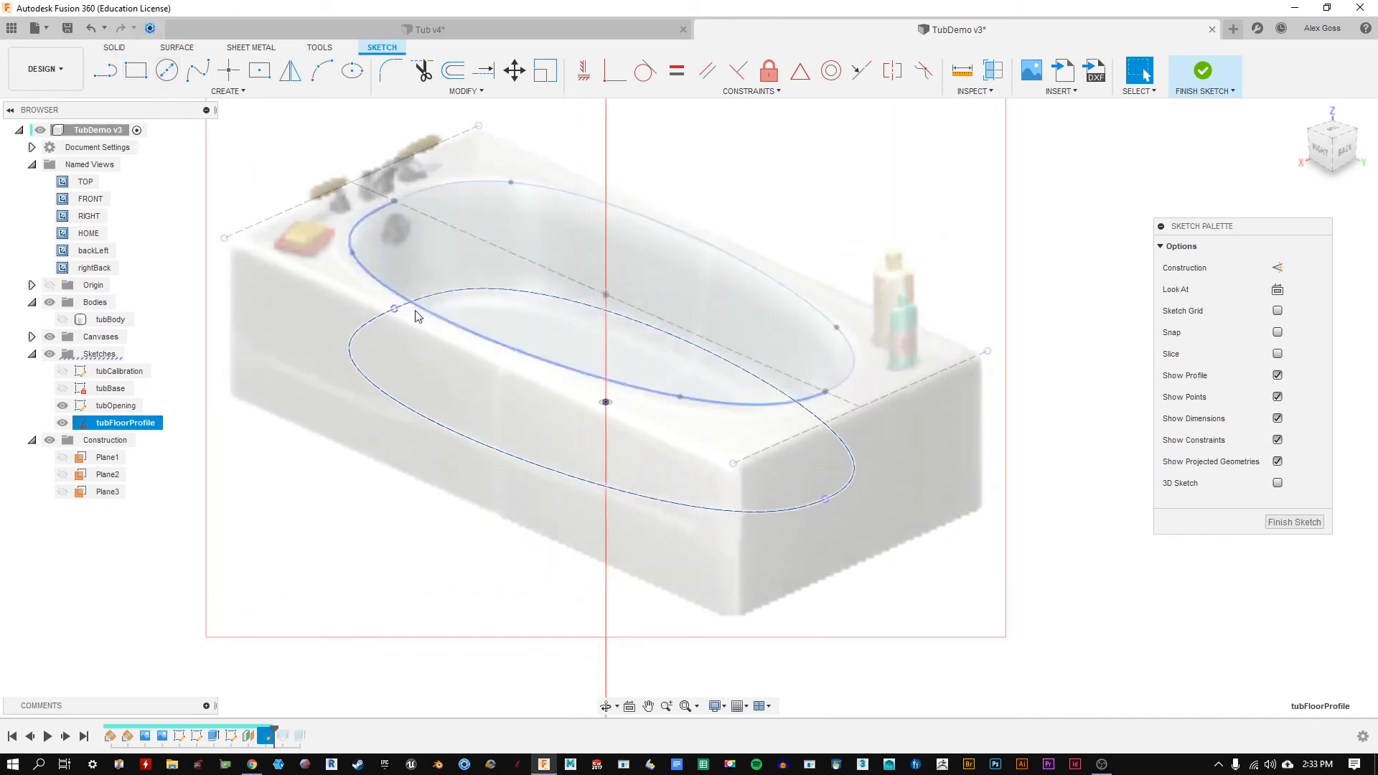
{"action": "left_click", "coordinate": [460, 290]}
{"action": "key", "text": "x"}
{"action": "left_click", "coordinate": [460, 292], "text": "shift"}
{"action": "left_click", "coordinate": [452, 70]}
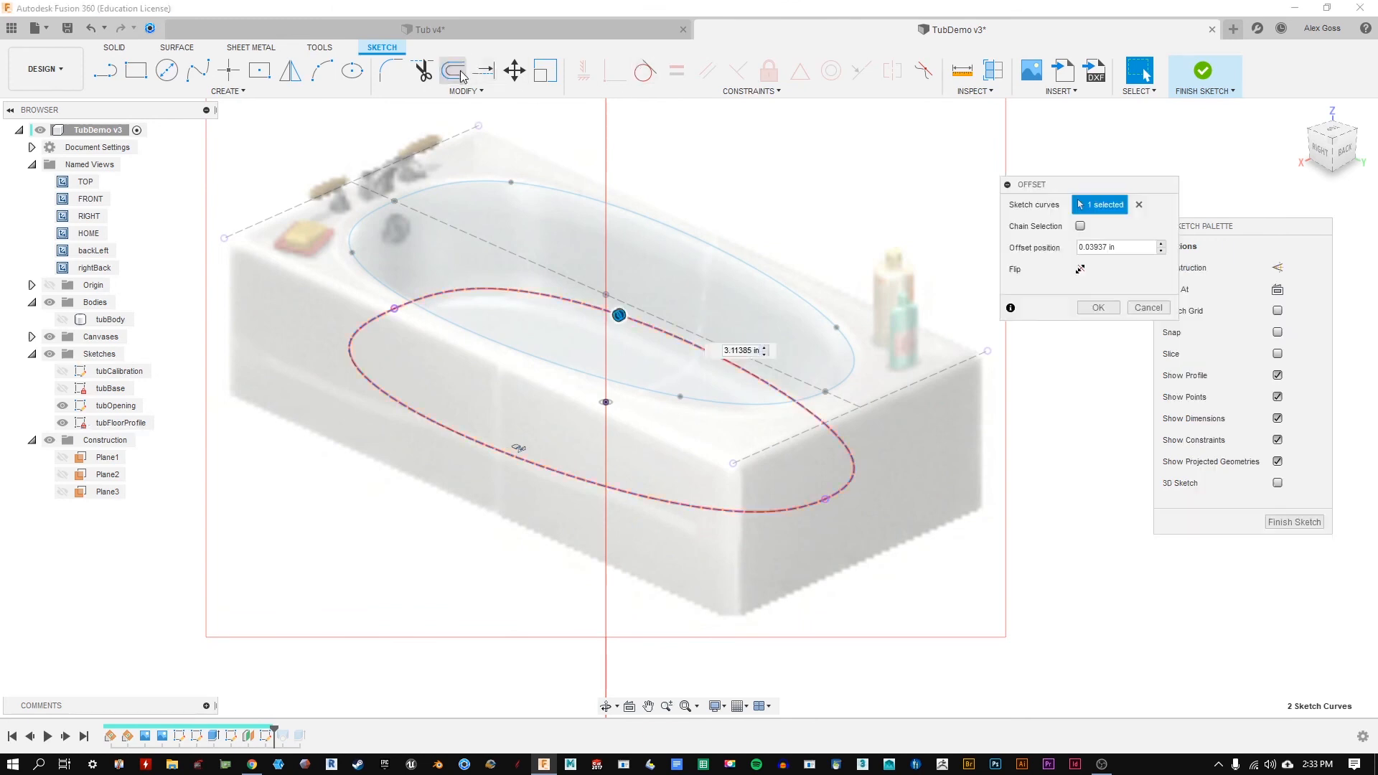
{"action": "left_click_drag", "start_coordinate": [619, 316], "coordinate": [614, 320]}
{"action": "left_click", "coordinate": [1129, 244]}
{"action": "type", "text": "1"}
{"action": "key", "text": "Return"}
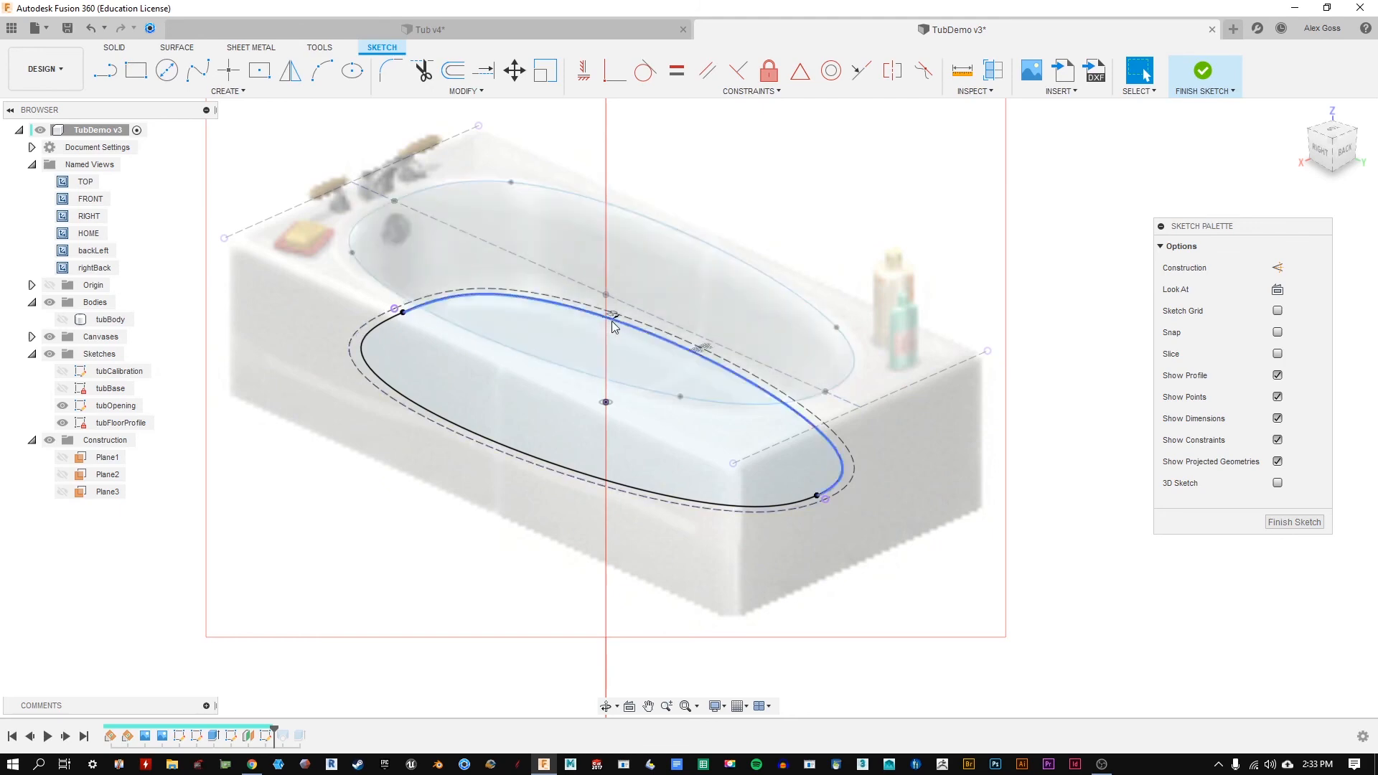
{"action": "scroll", "coordinate": [621, 317], "scroll_direction": "up", "scroll_amount": 1}
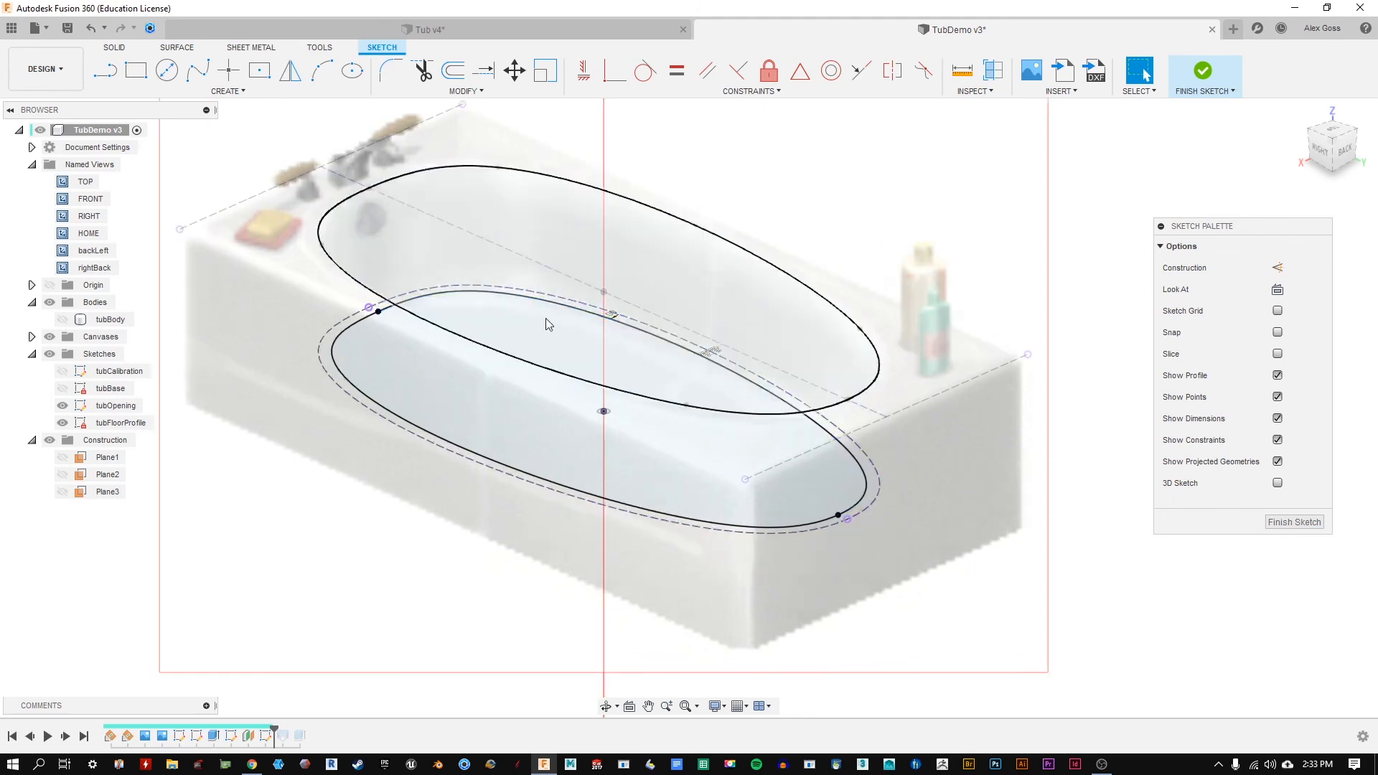
Step: Hide the reference canvases and set the floor oval's offset dimension to 2 in
{"action": "left_click", "coordinate": [619, 316]}
{"action": "scroll", "coordinate": [613, 315], "scroll_direction": "up", "scroll_amount": 4}
{"action": "middle_click_drag", "start_coordinate": [615, 316], "coordinate": [678, 243], "text": "shift"}
{"action": "scroll", "coordinate": [762, 260], "scroll_direction": "down", "scroll_amount": 2}
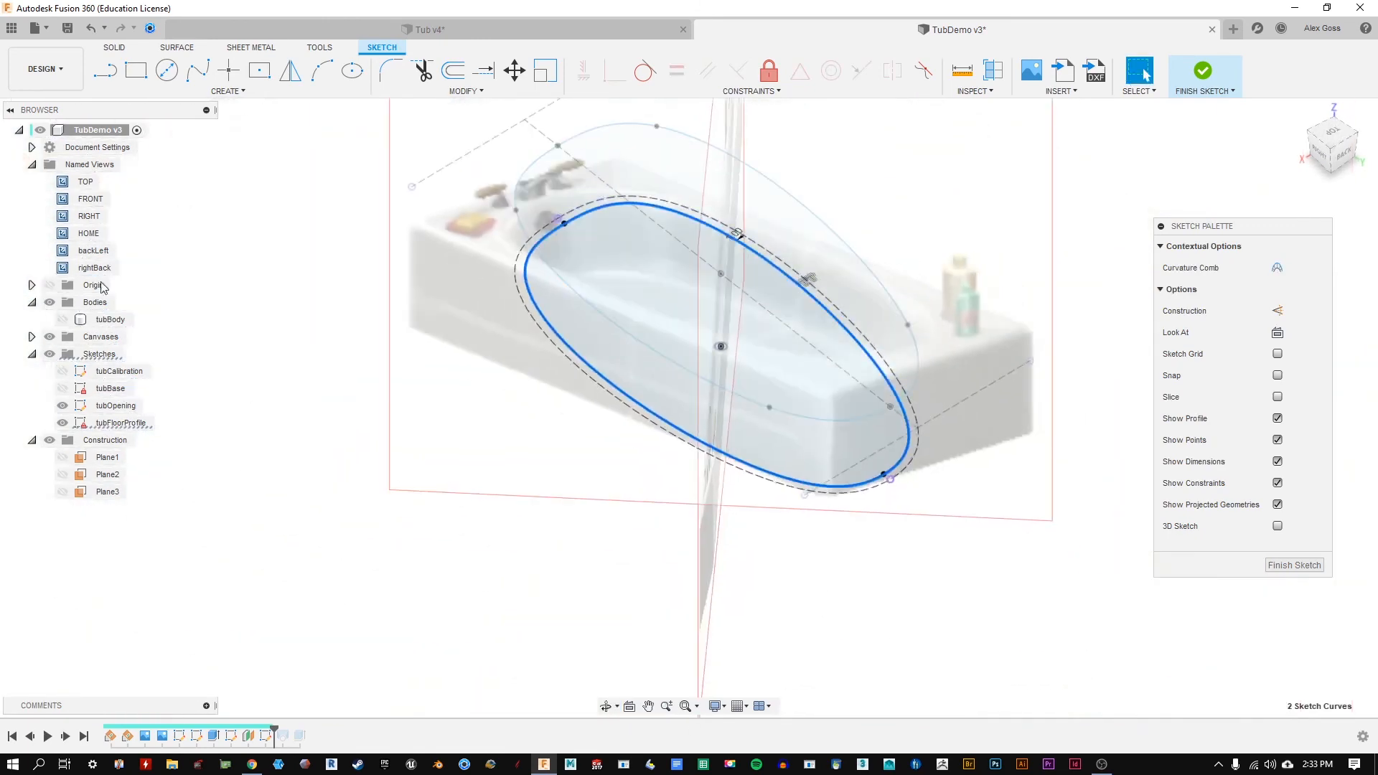
{"action": "left_click", "coordinate": [49, 337]}
{"action": "scroll", "coordinate": [750, 247], "scroll_direction": "up", "scroll_amount": 5}
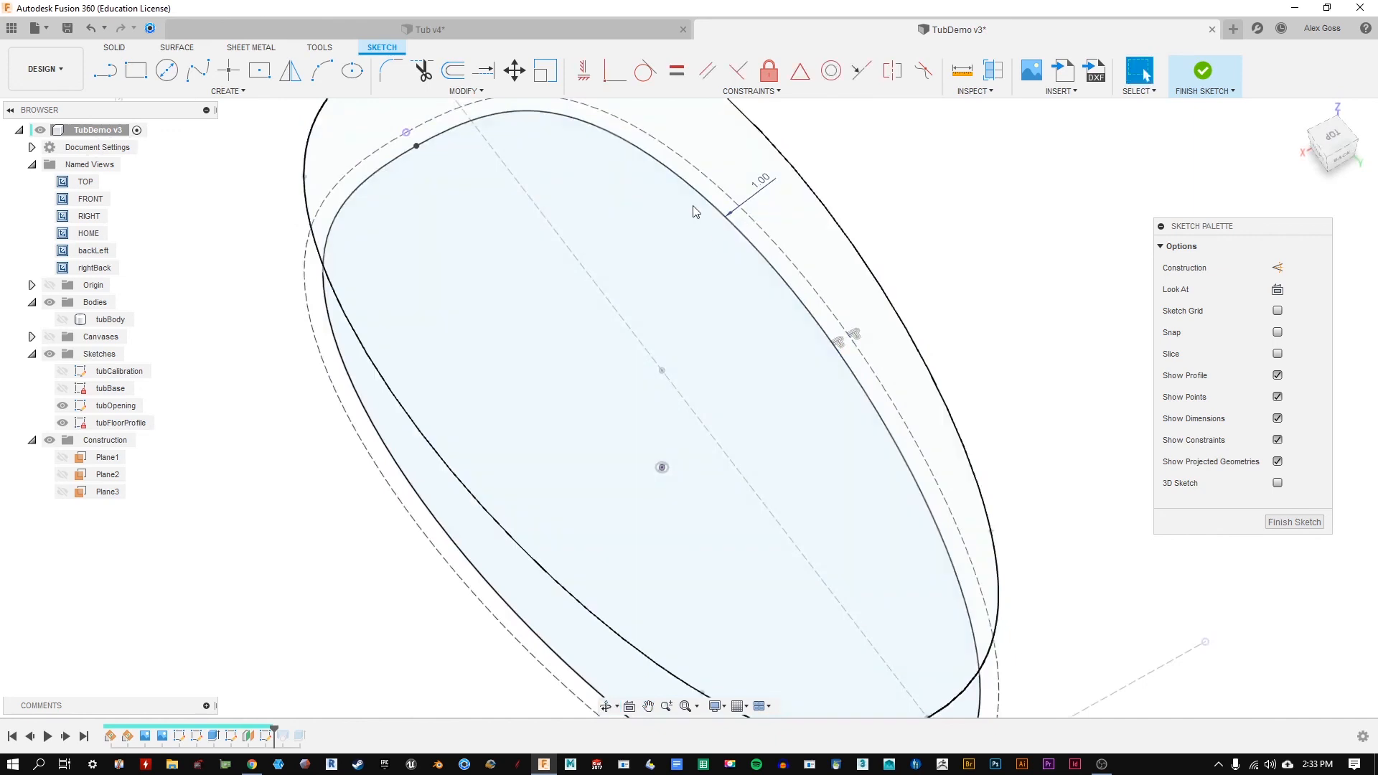
{"action": "left_click", "coordinate": [761, 192]}
{"action": "double_click", "coordinate": [761, 192]}
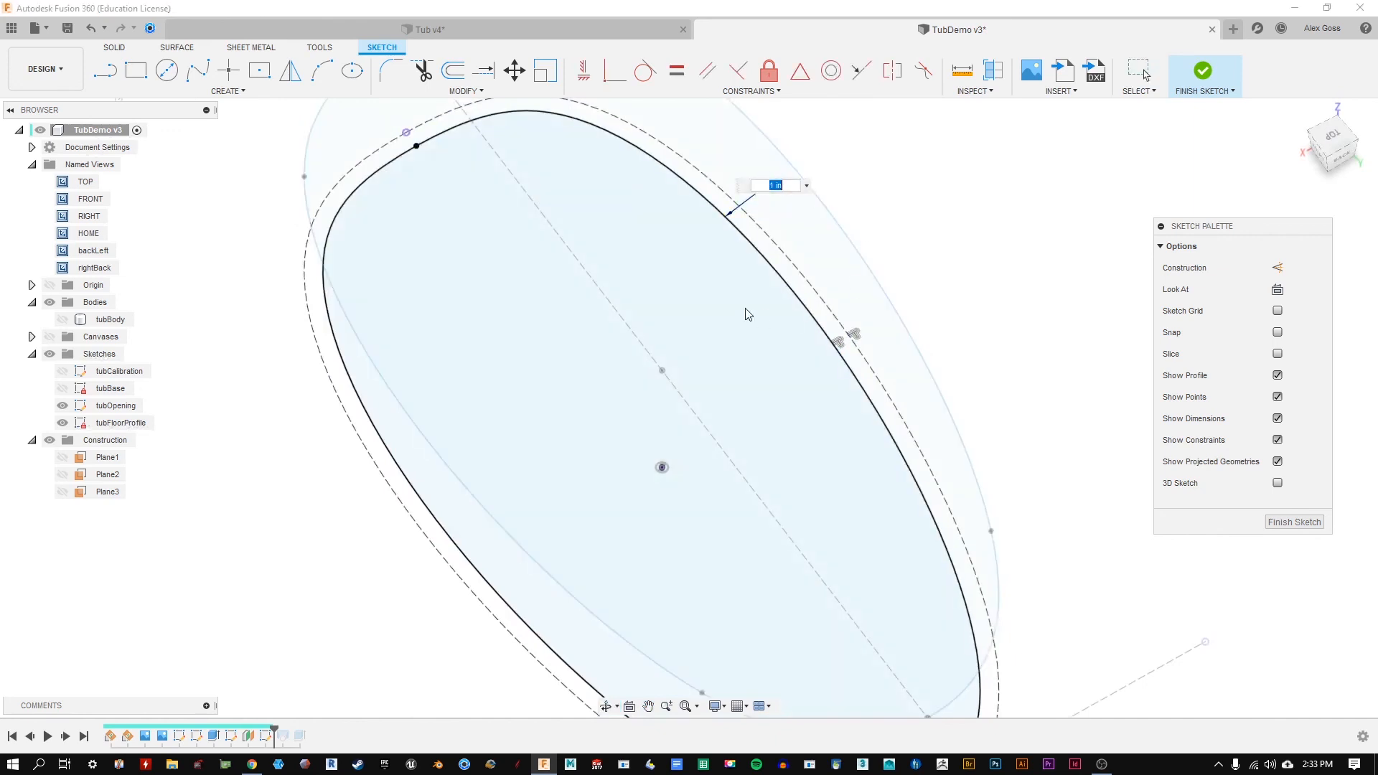
{"action": "type", "text": "2"}
{"action": "key", "text": "Return"}
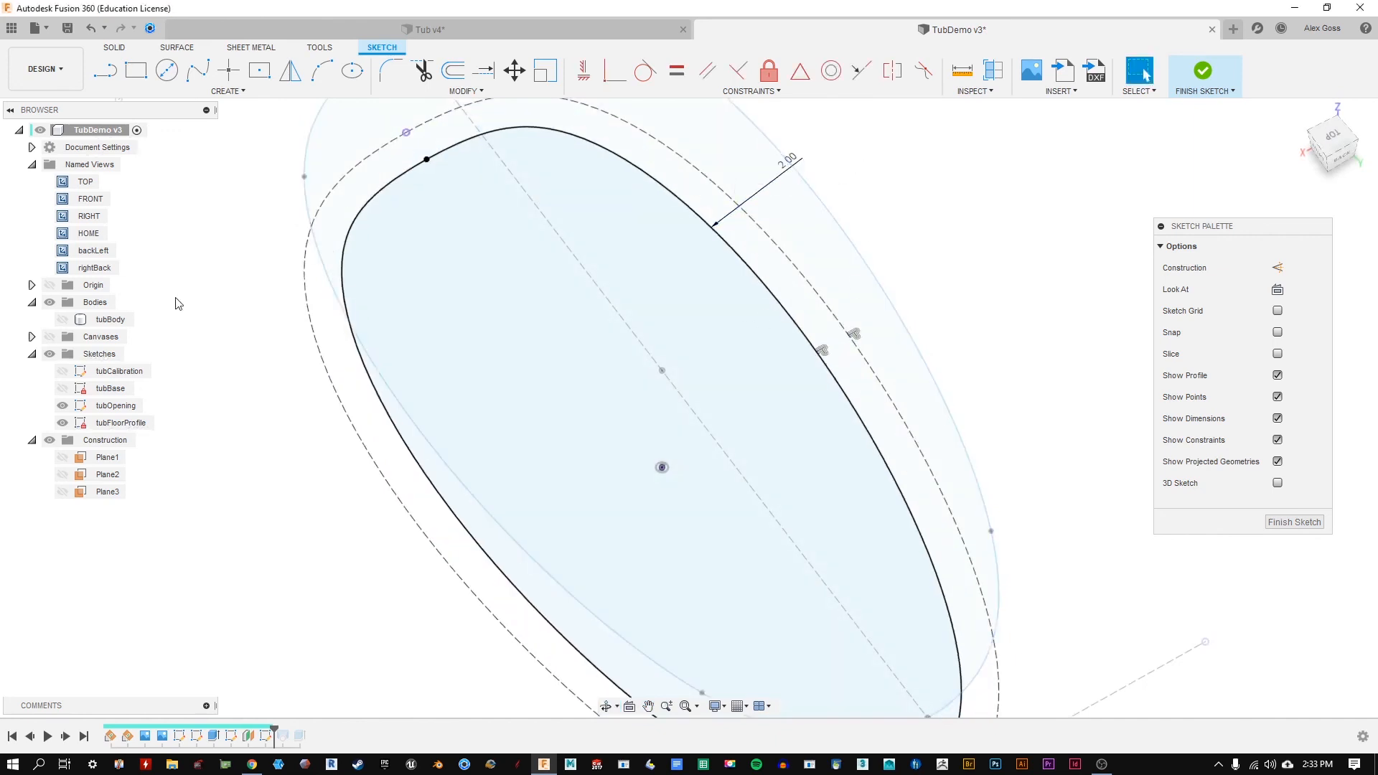
Step: Show the reference canvases again and return to the rightBack named view
{"action": "left_click", "coordinate": [50, 337]}
{"action": "double_click", "coordinate": [93, 268]}
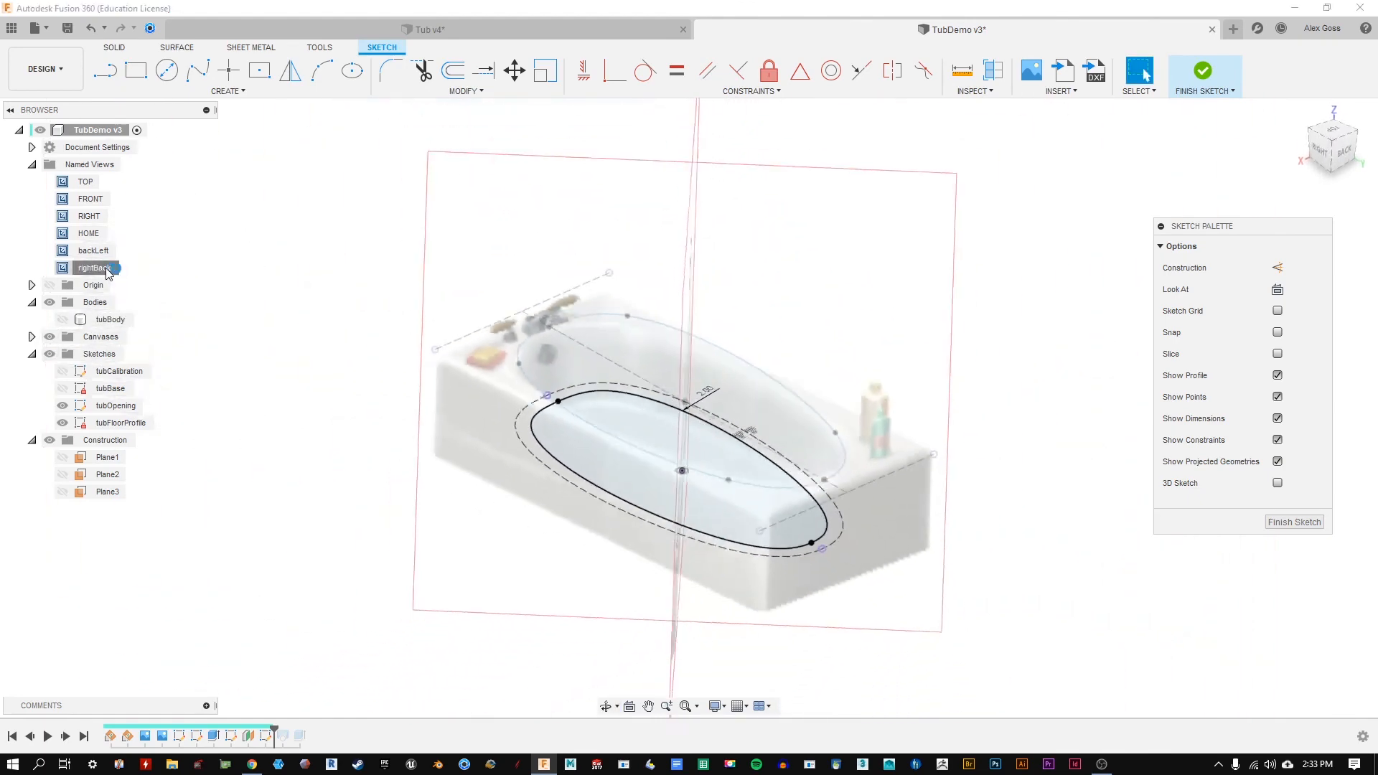
{"action": "scroll", "coordinate": [694, 452], "scroll_direction": "up", "scroll_amount": 3}
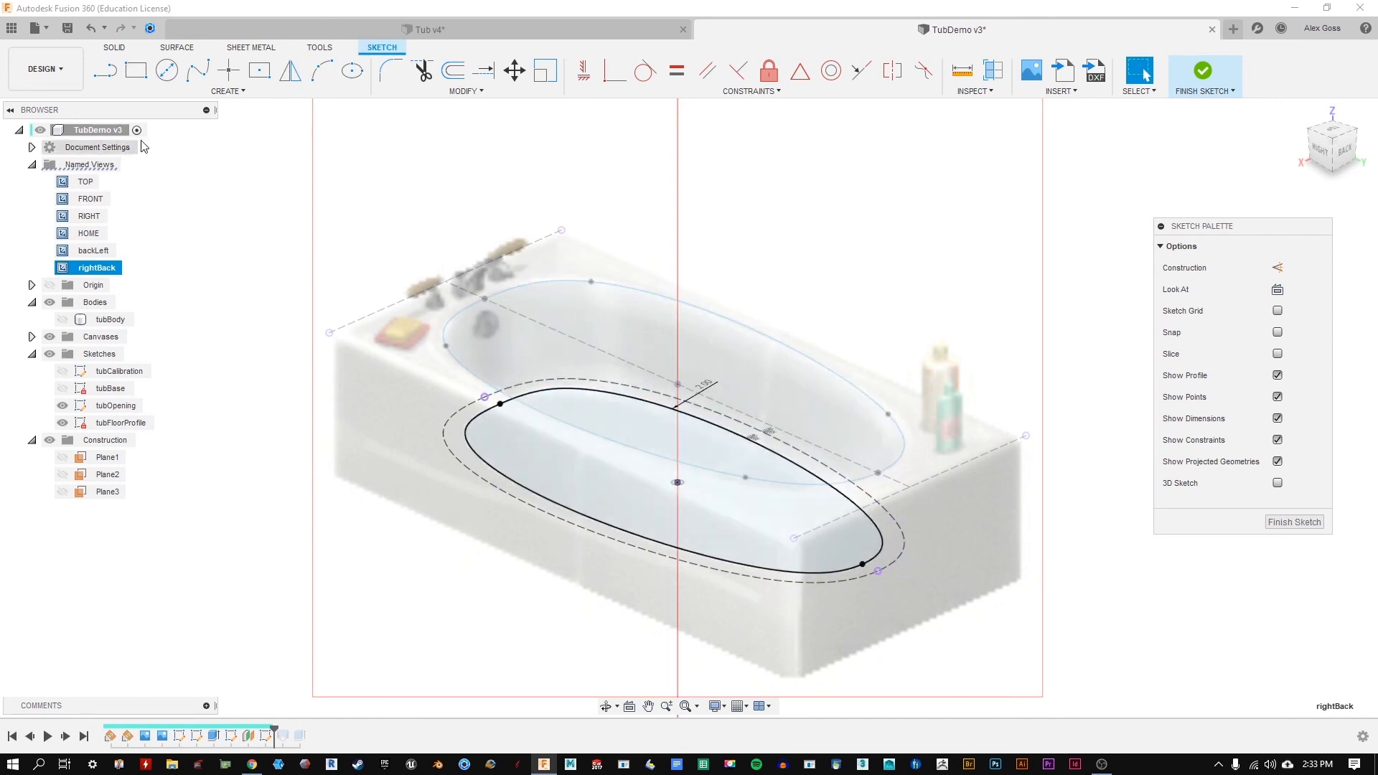
Step: Project the tub opening's lengthwise centreline into the tubFloorProfile sketch
{"action": "left_click", "coordinate": [798, 439]}
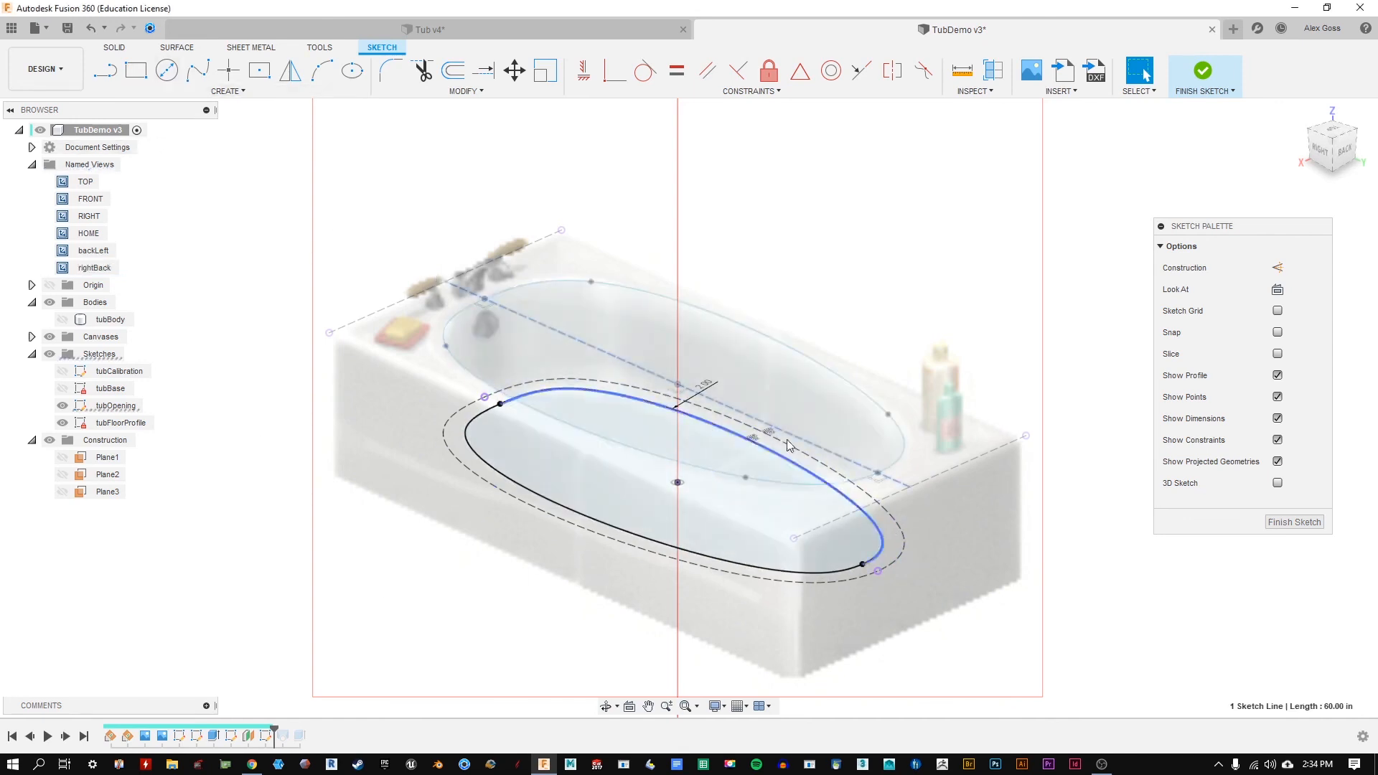
{"action": "left_click", "coordinate": [185, 92]}
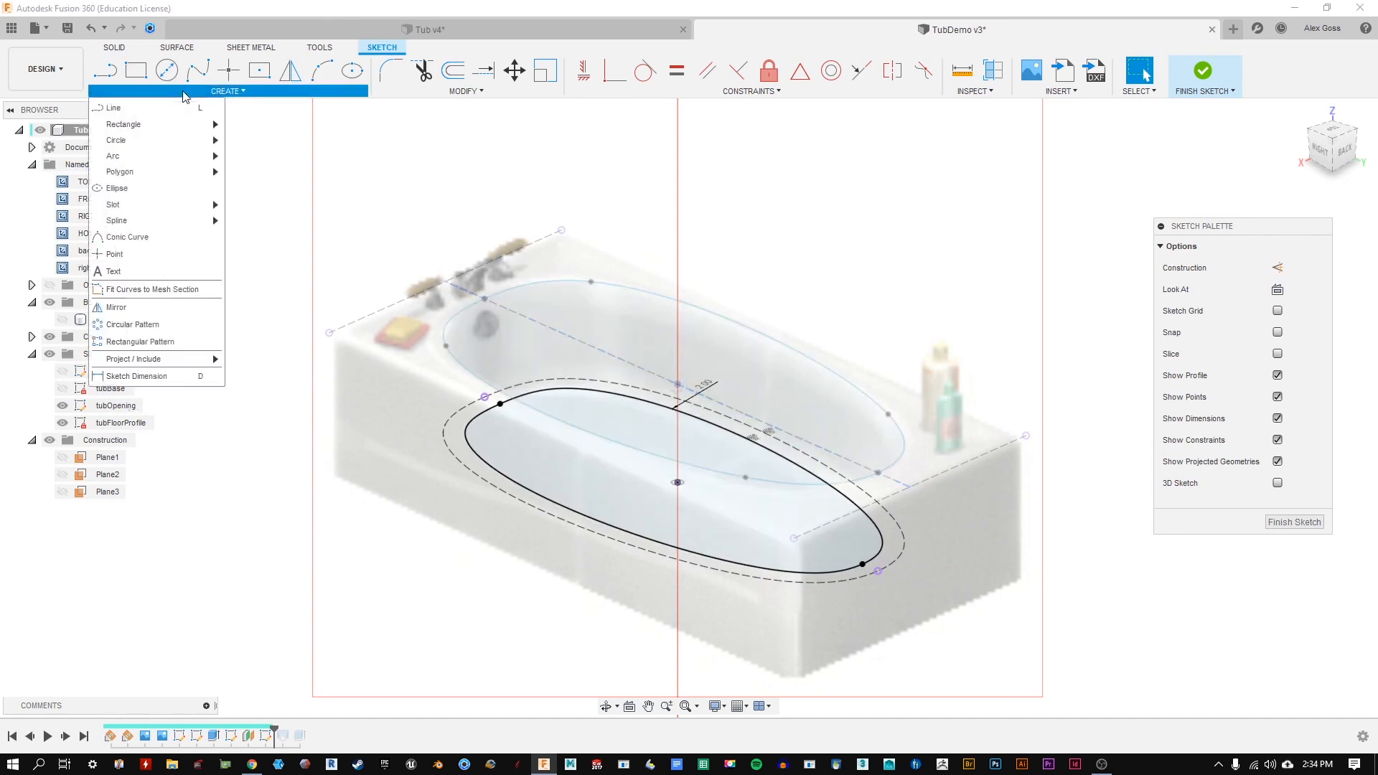
{"action": "mouse_move", "coordinate": [185, 361]}
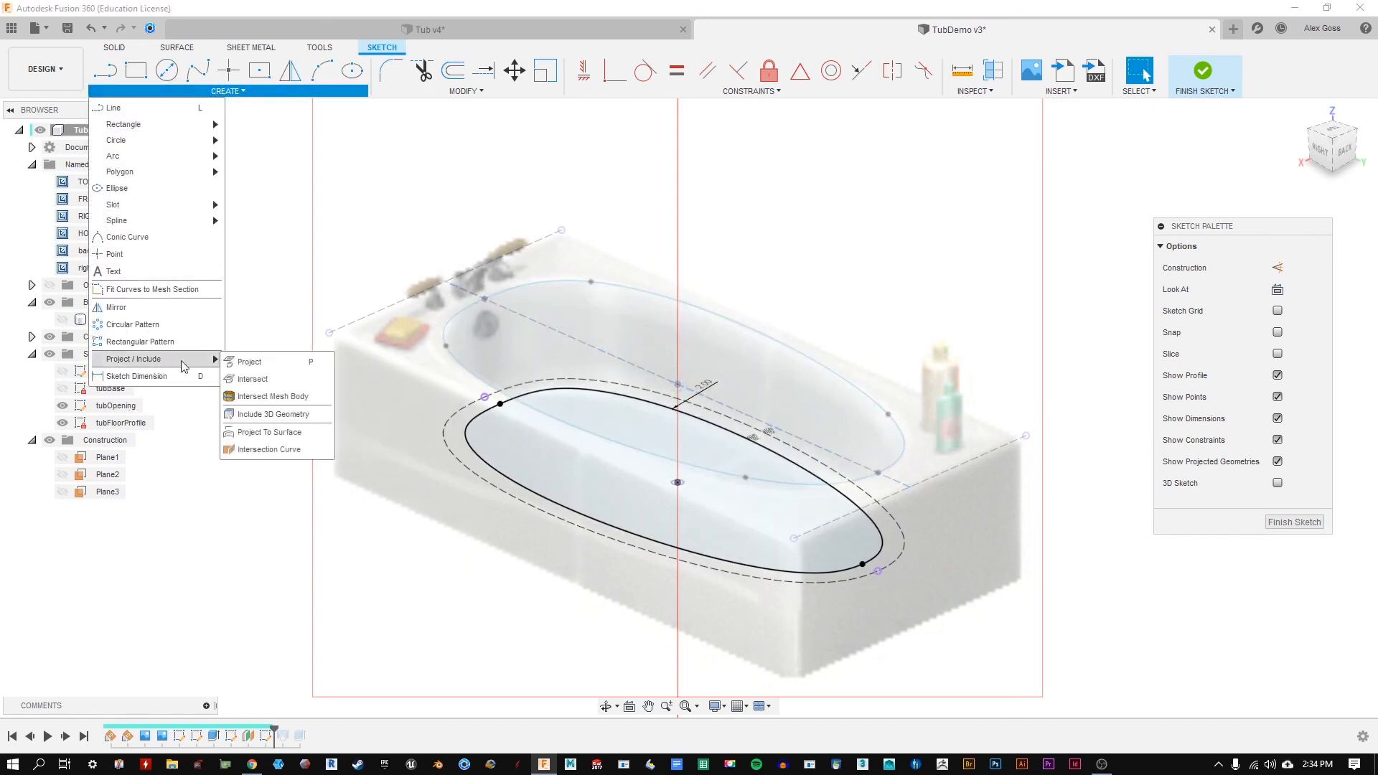
{"action": "left_click", "coordinate": [287, 366]}
{"action": "left_click", "coordinate": [592, 345]}
{"action": "left_click", "coordinate": [1098, 286]}
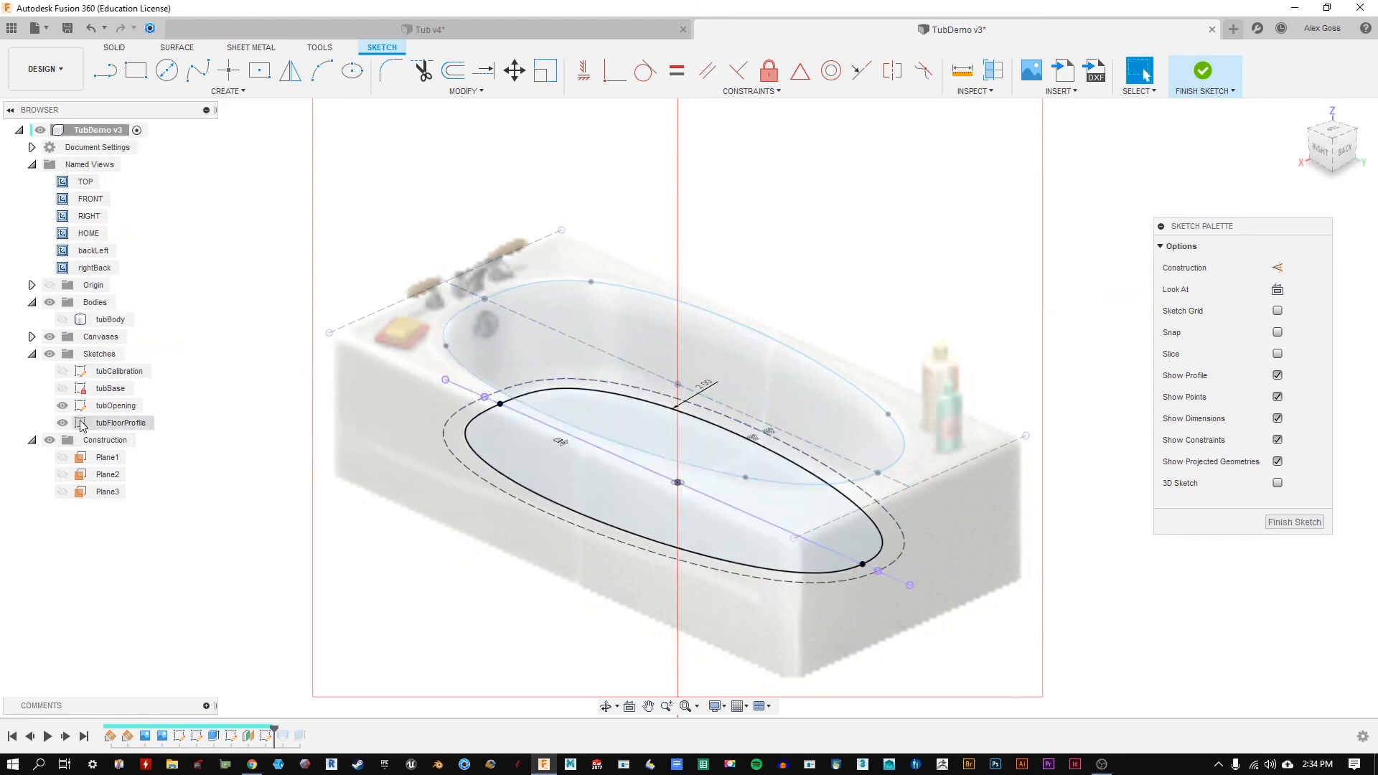
Step: Hide the tubOpening sketch and, in the rightBack view, convert the projected centreline to construction geometry
{"action": "left_click", "coordinate": [63, 406]}
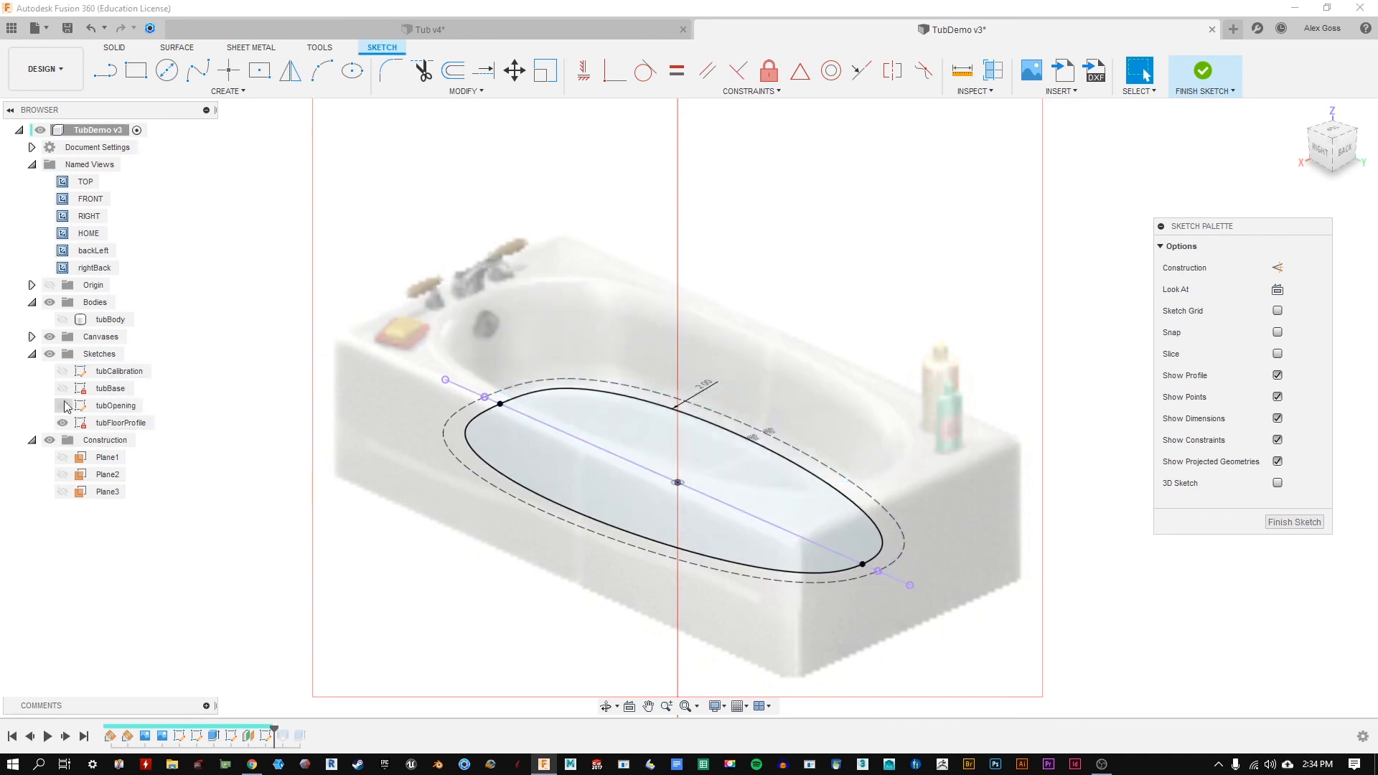
{"action": "mouse_move", "coordinate": [559, 412]}
{"action": "middle_mouse_down", "text": "shift"}
{"action": "mouse_move", "coordinate": [600, 381]}
{"action": "mouse_move", "coordinate": [574, 400]}
{"action": "middle_mouse_up", "text": "shift"}
{"action": "left_click", "coordinate": [104, 266]}
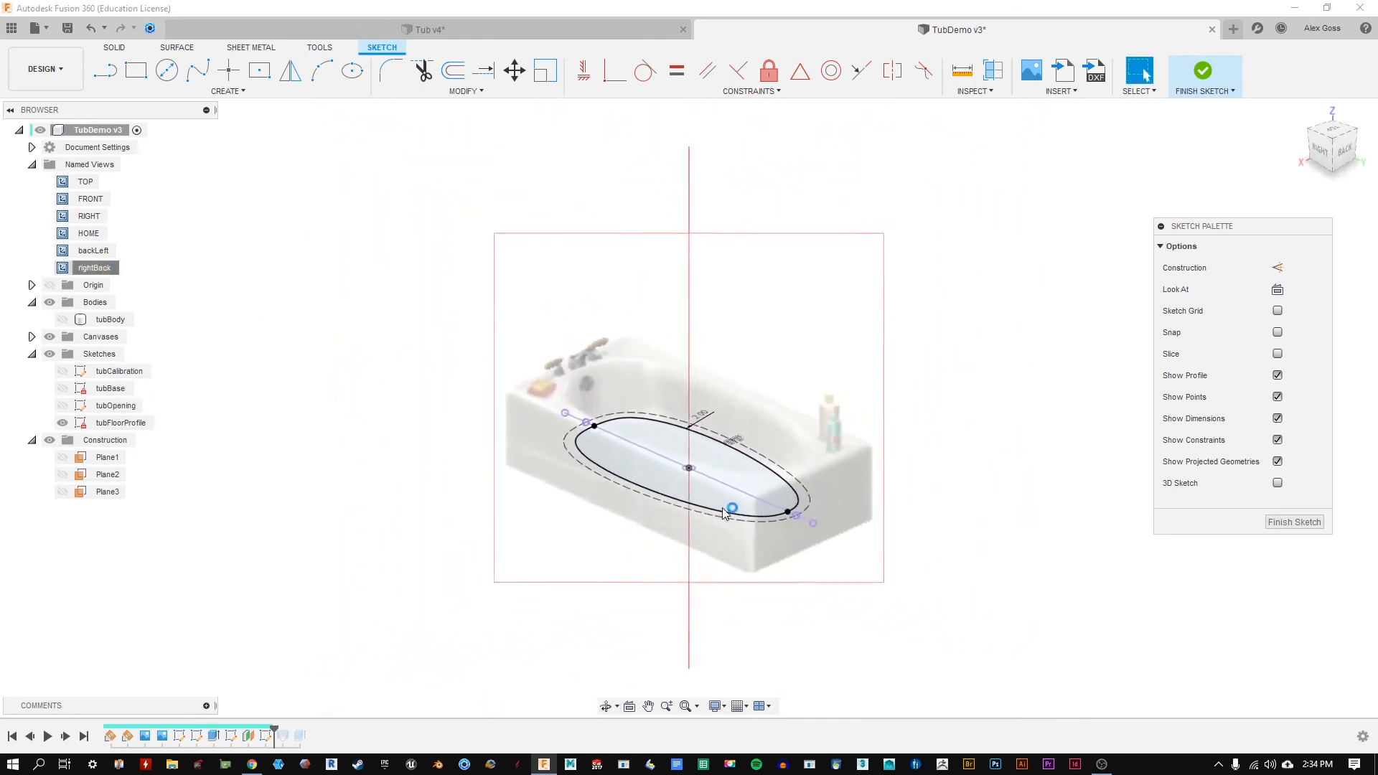
{"action": "left_click", "coordinate": [763, 473]}
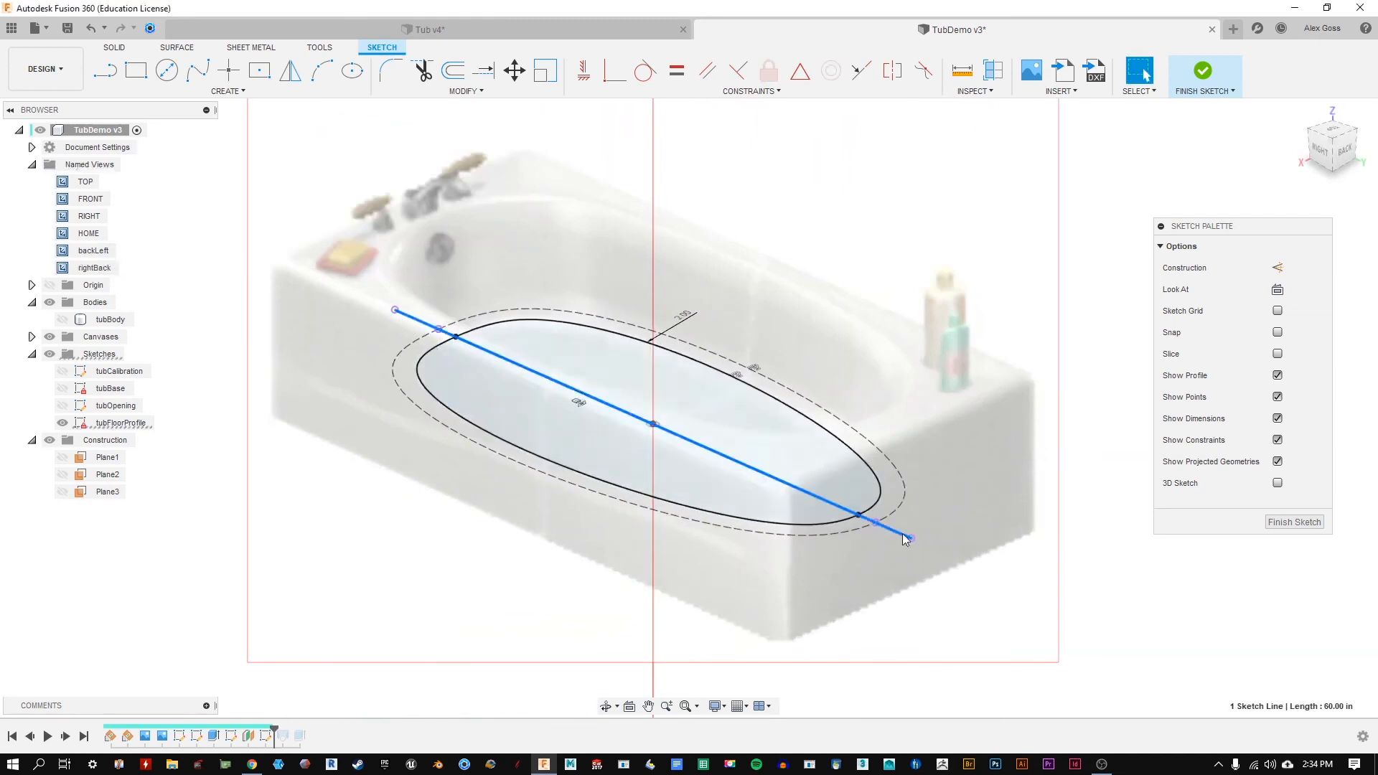
{"action": "left_click", "coordinate": [1279, 269]}
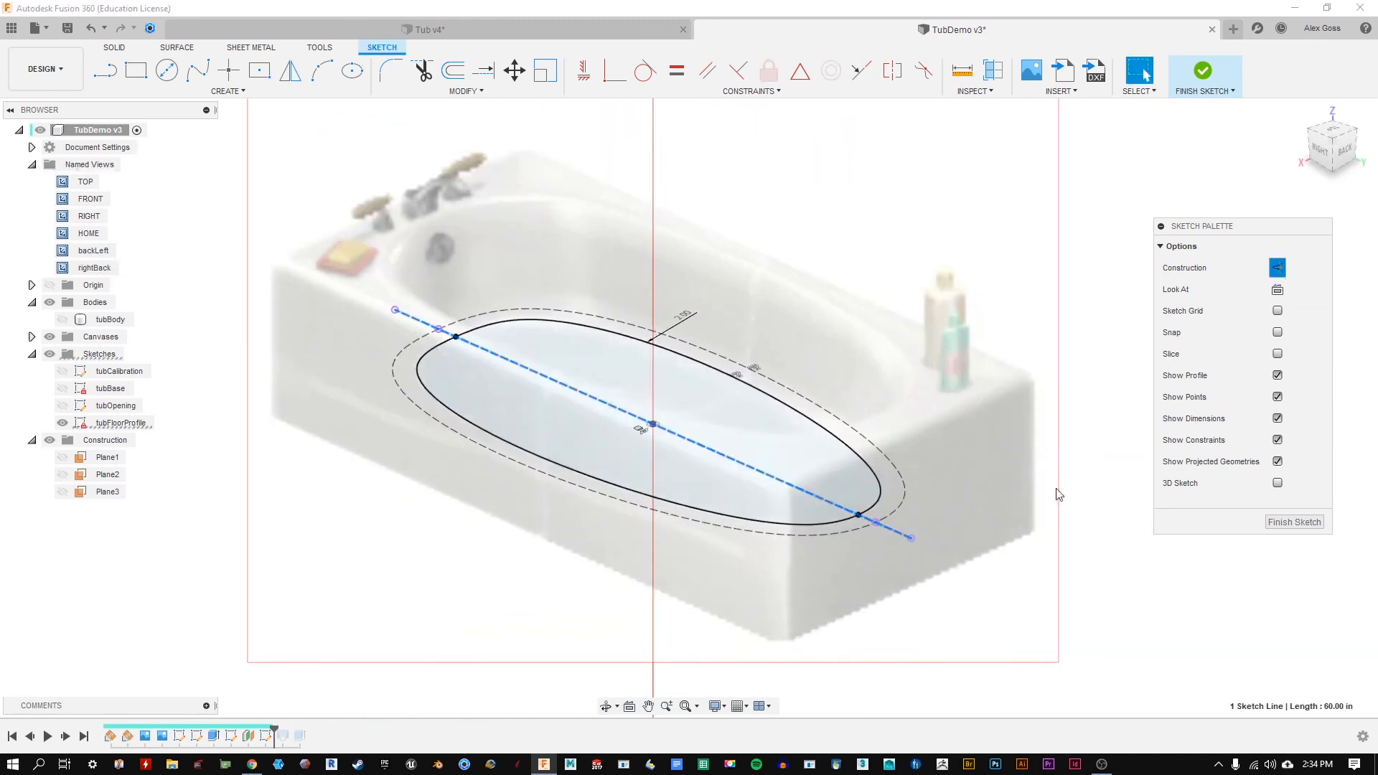
{"action": "left_click", "coordinate": [1139, 563]}
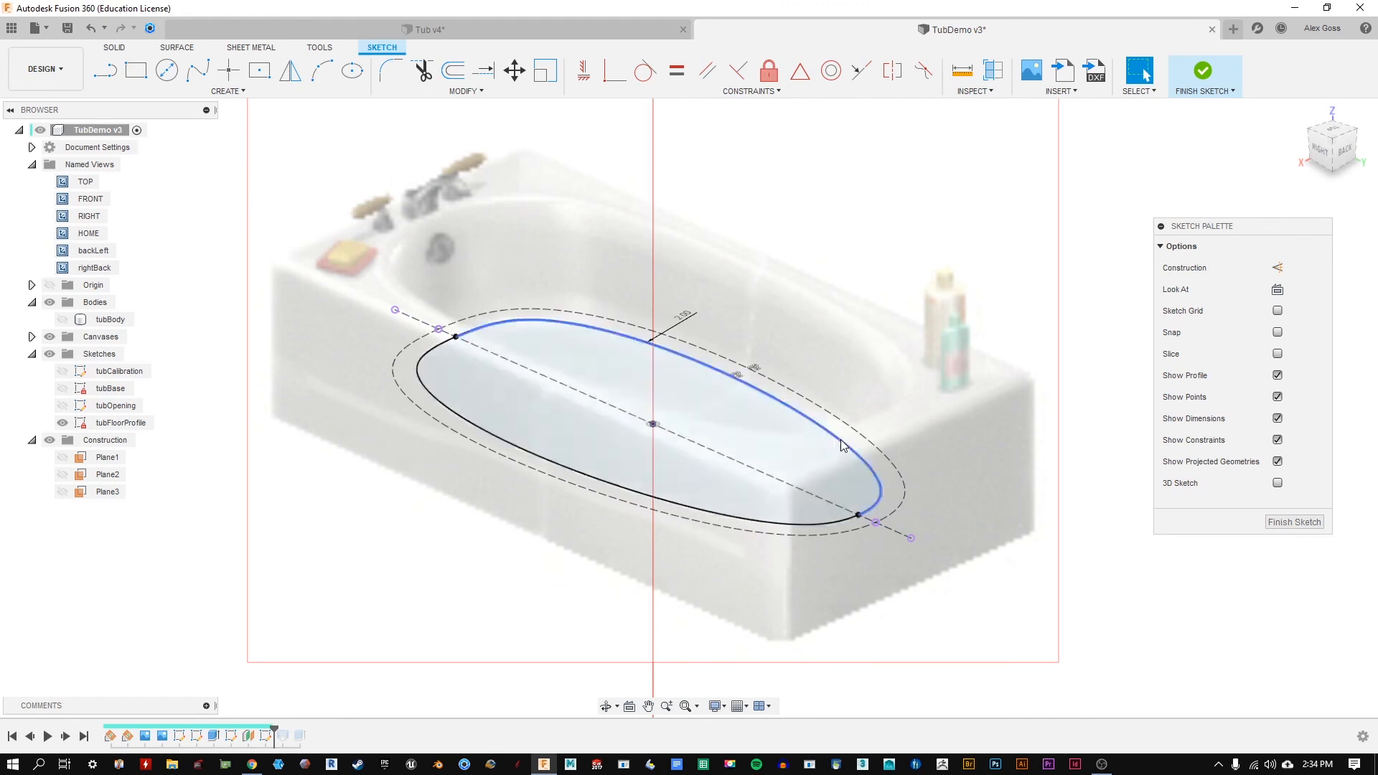
Step: Draw a two-point fit point spline from the centreline near the oval's bottle-side end to the front side of the floor oval
{"action": "left_click", "coordinate": [204, 91]}
{"action": "mouse_move", "coordinate": [144, 218]}
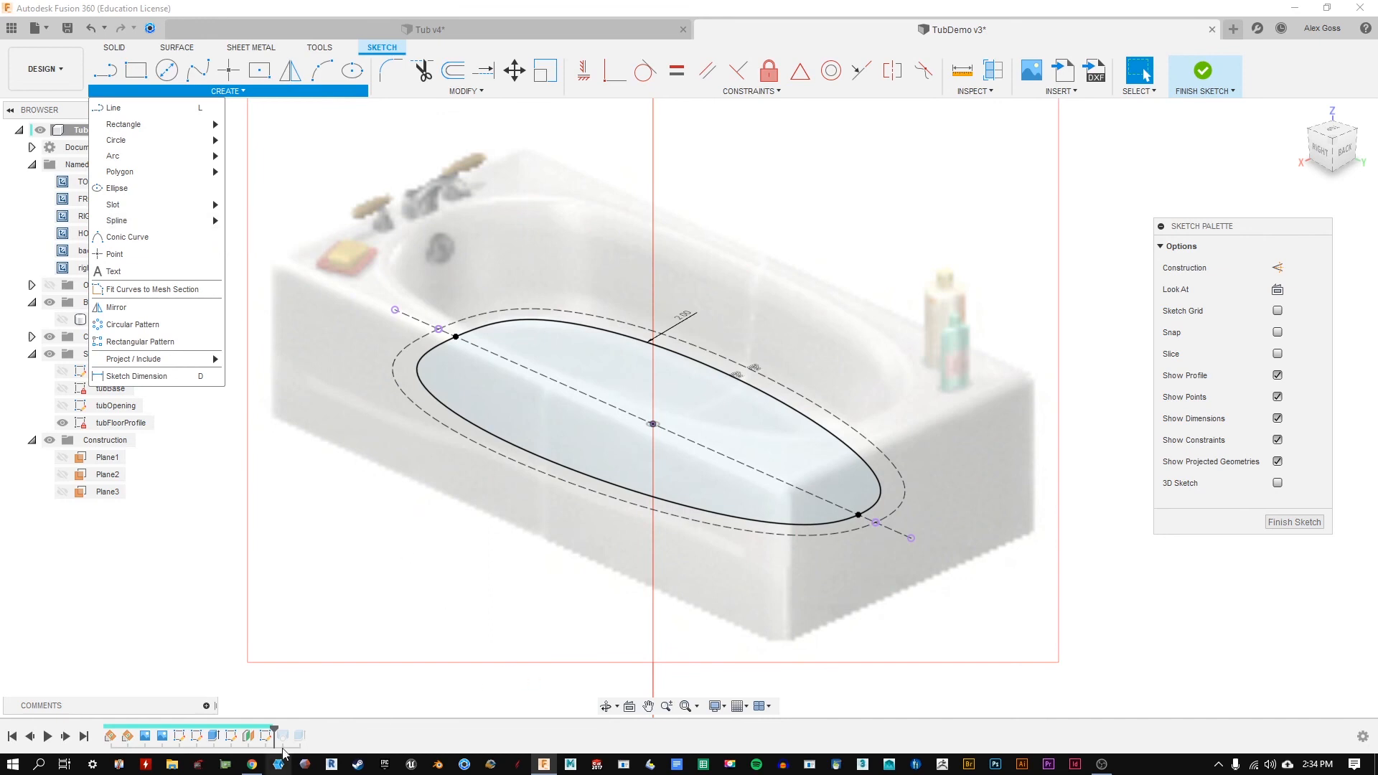
{"action": "mouse_move", "coordinate": [201, 170]}
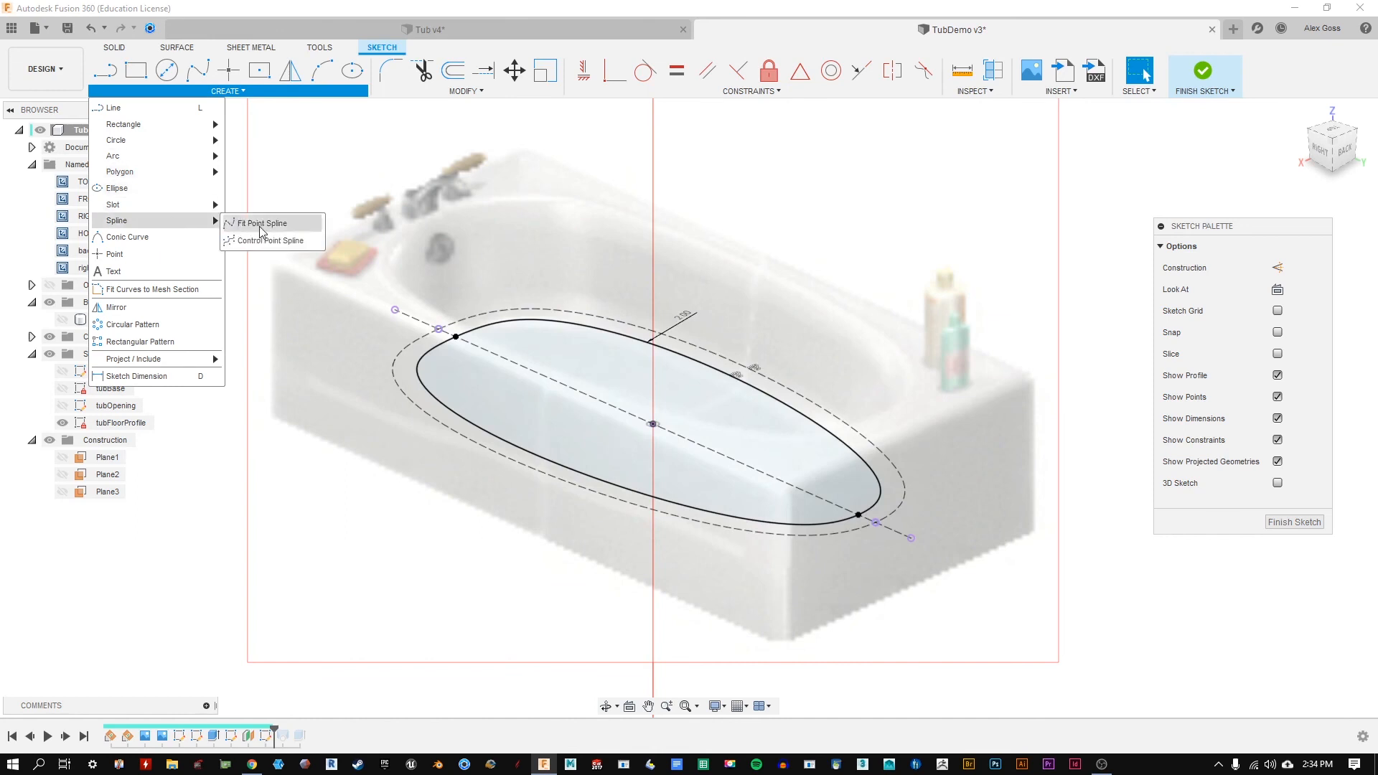
{"action": "left_click", "coordinate": [266, 223]}
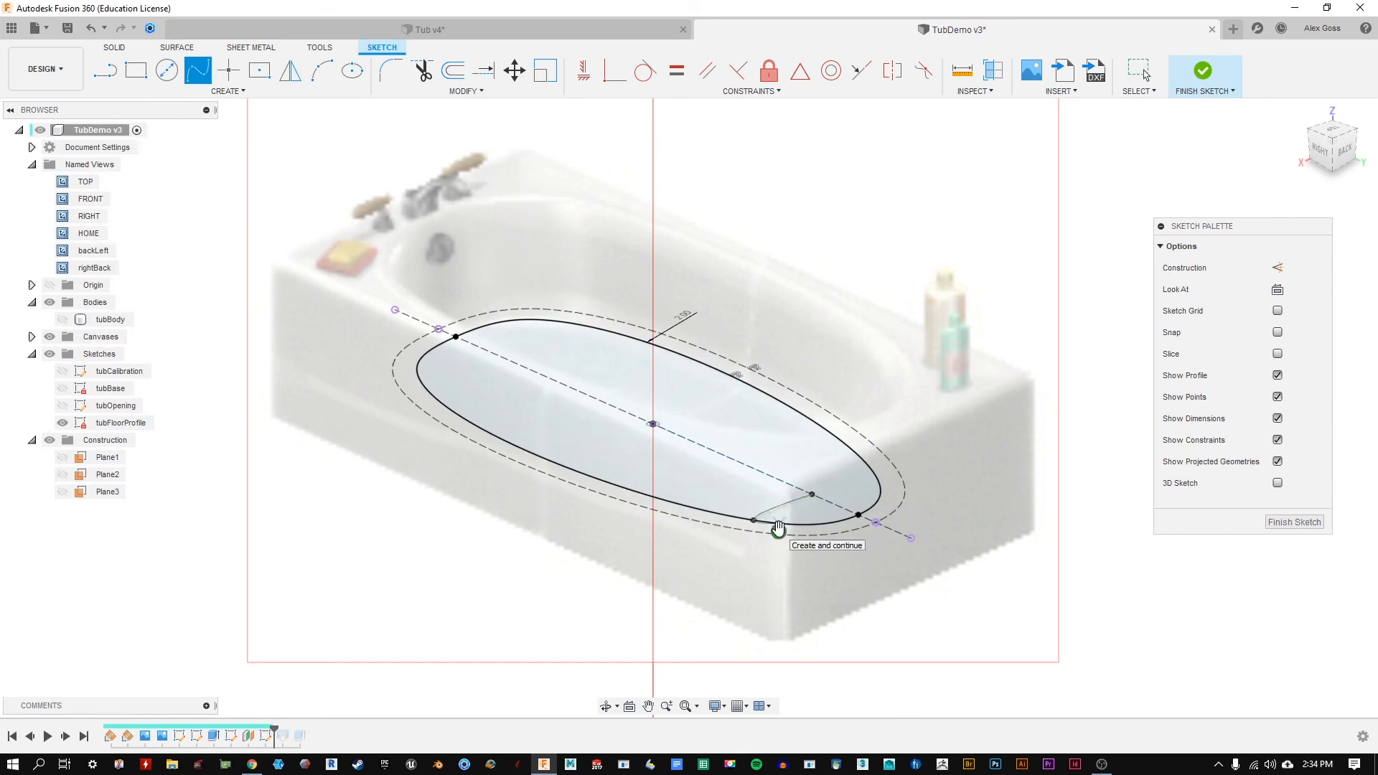
{"action": "left_click", "coordinate": [778, 531]}
{"action": "scroll", "coordinate": [776, 535], "scroll_direction": "up", "scroll_amount": 3}
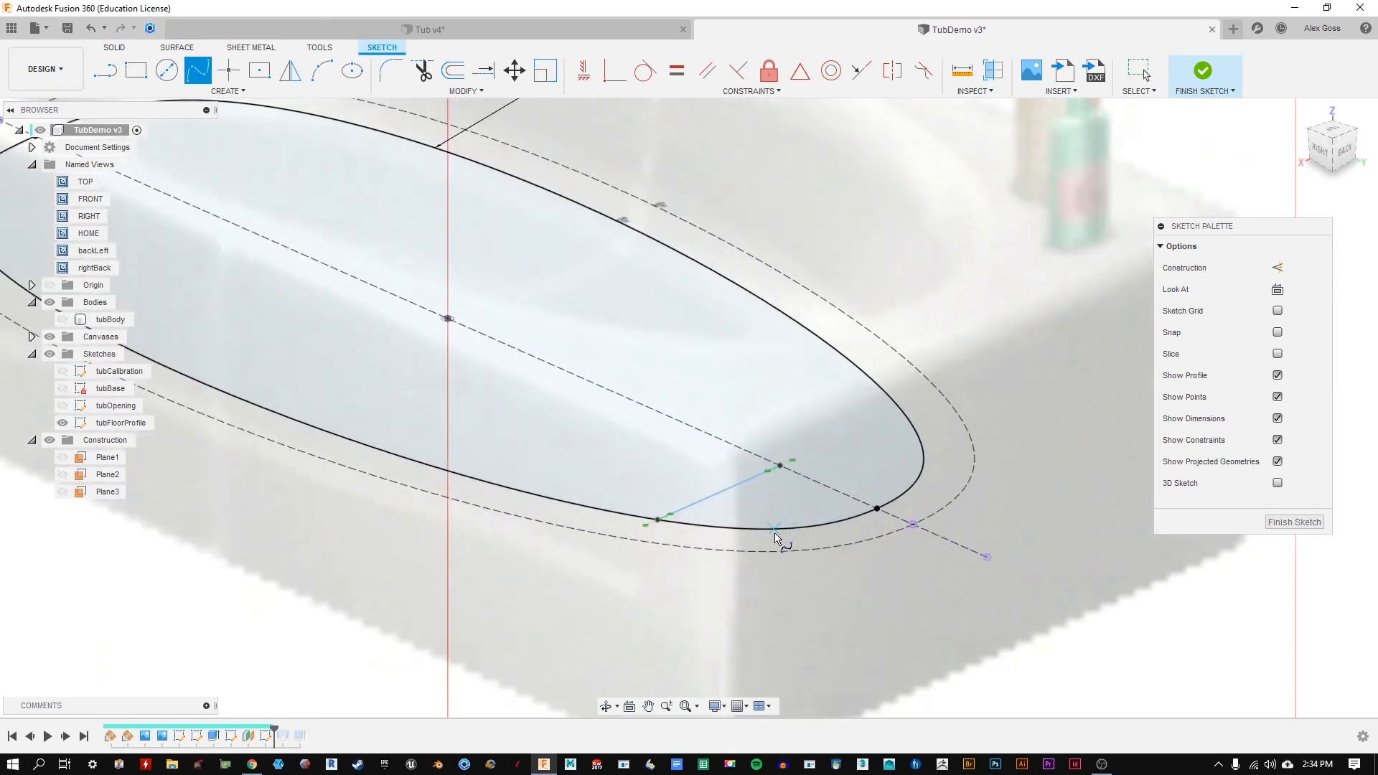
{"action": "scroll", "coordinate": [776, 537], "scroll_direction": "up", "scroll_amount": 2}
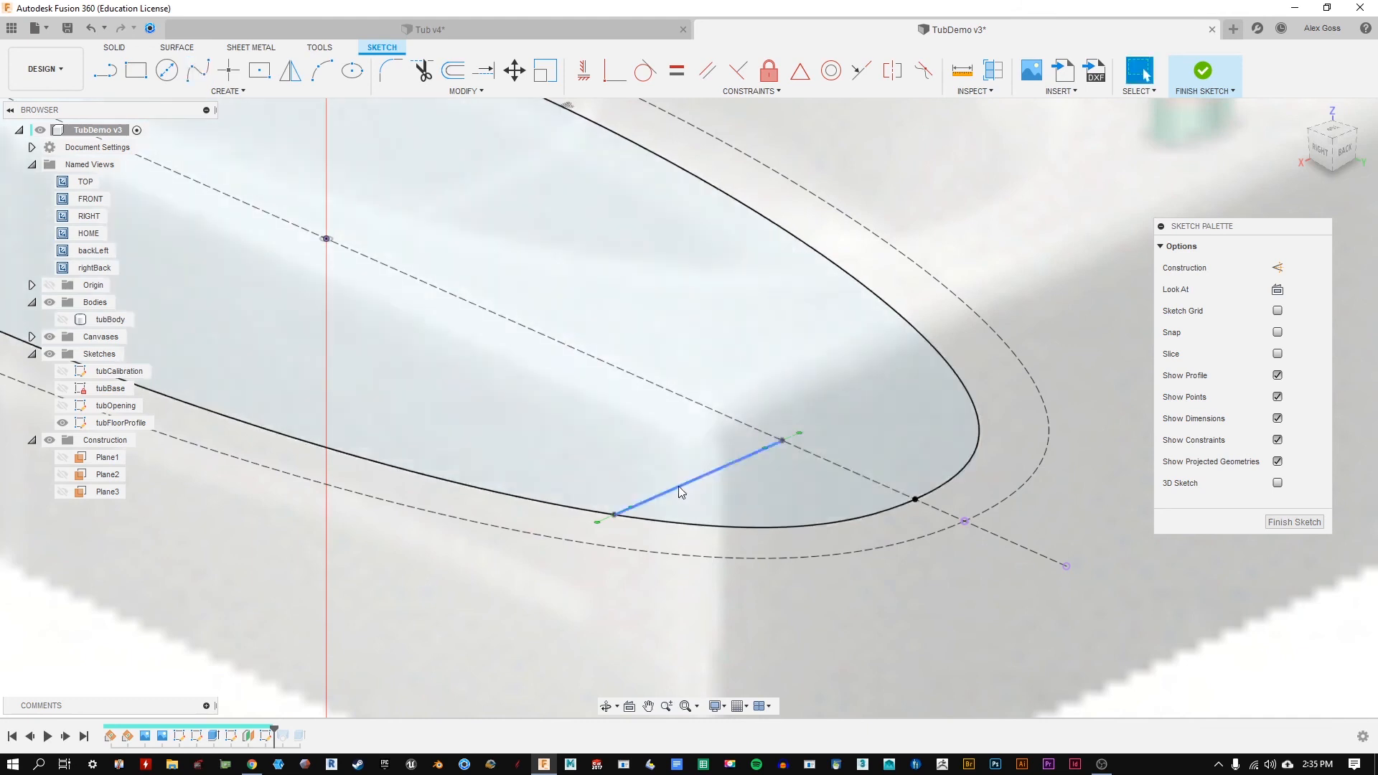
{"action": "left_click", "coordinate": [1141, 72]}
{"action": "left_click", "coordinate": [39, 764]}
{"action": "type", "text": "cam"}
{"action": "key", "text": "Return"}
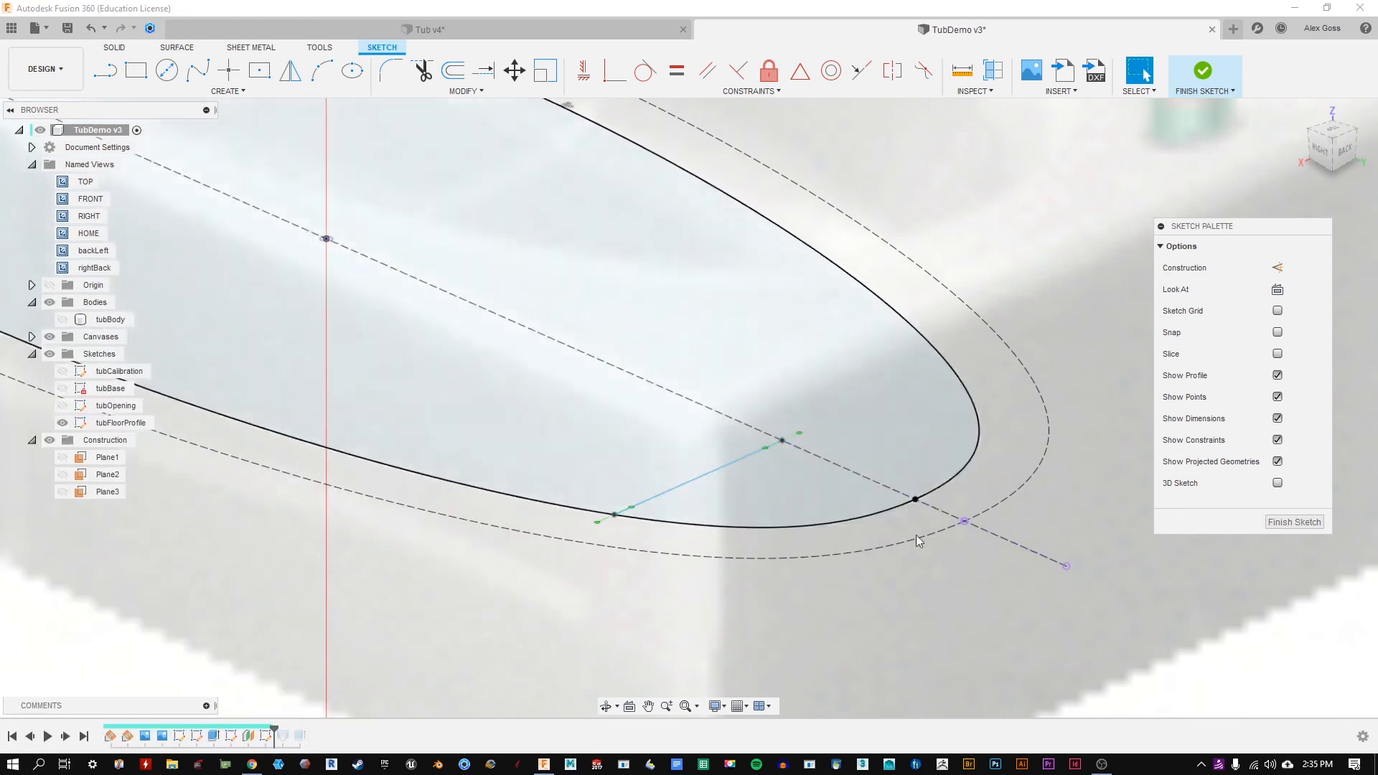
Step: Move the spline's endpoint farther along the oval away from its tip and adjust the tangent handle at the centreline
{"action": "mouse_move", "coordinate": [765, 450]}
{"action": "left_mouse_down"}
{"action": "mouse_move", "coordinate": [820, 451]}
{"action": "mouse_move", "coordinate": [772, 475]}
{"action": "left_mouse_up"}
{"action": "left_click_drag", "start_coordinate": [615, 514], "coordinate": [467, 485]}
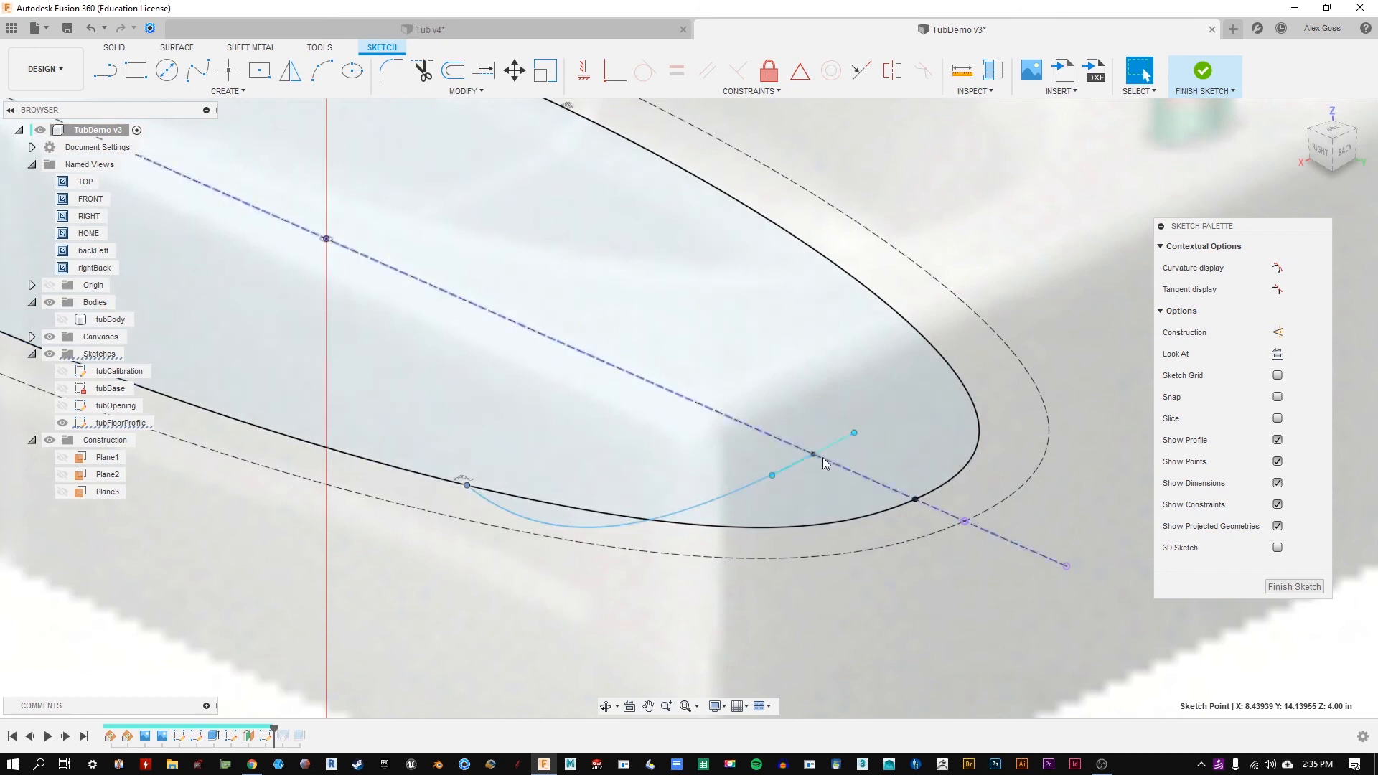
{"action": "mouse_move", "coordinate": [770, 475]}
{"action": "left_mouse_down"}
{"action": "mouse_move", "coordinate": [807, 480]}
{"action": "mouse_move", "coordinate": [768, 476]}
{"action": "left_mouse_up"}
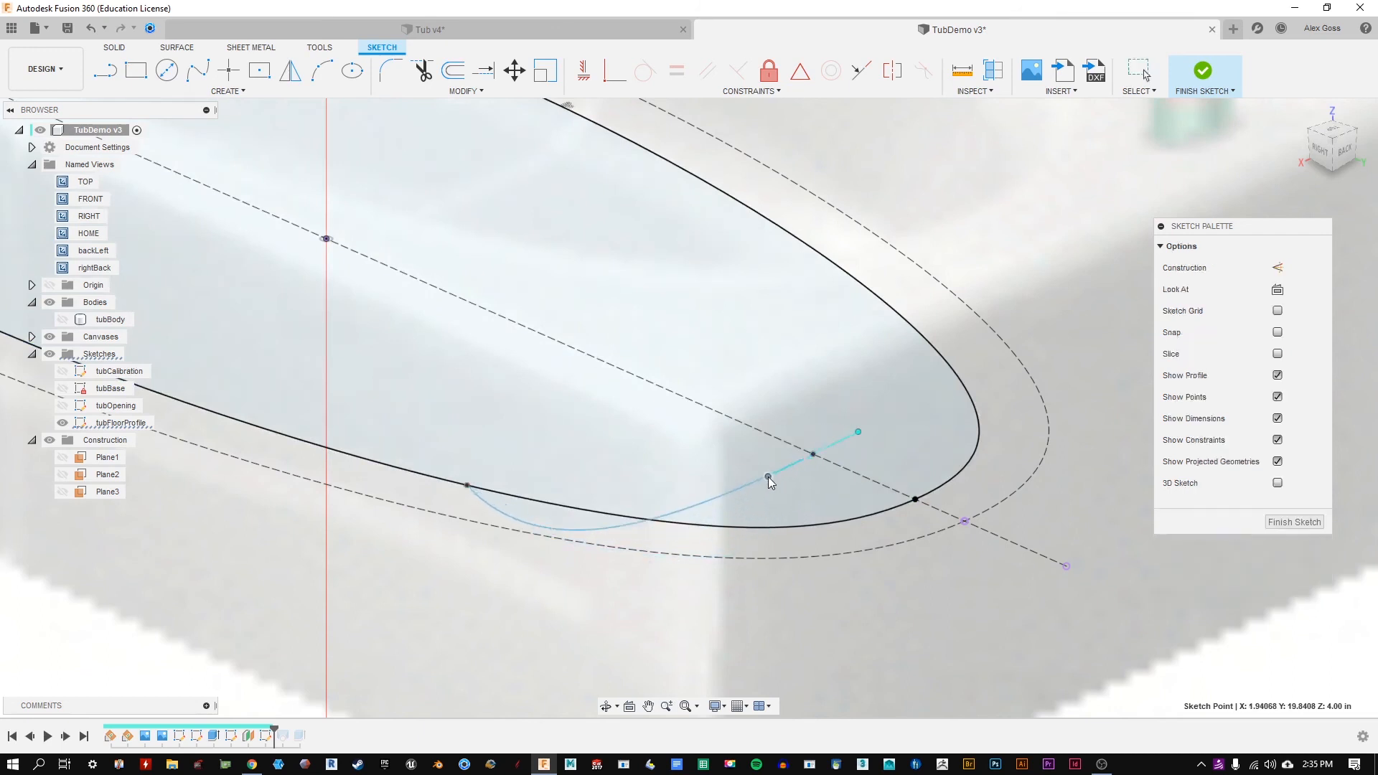
{"action": "left_click", "coordinate": [853, 475]}
Step: Hide the canvases, view the sketch from the top with the centreline horizontal, and tilt the spline's tangent handle at the centreline
{"action": "middle_click_drag", "start_coordinate": [782, 290], "coordinate": [777, 320], "text": "shift"}
{"action": "left_click", "coordinate": [1329, 126]}
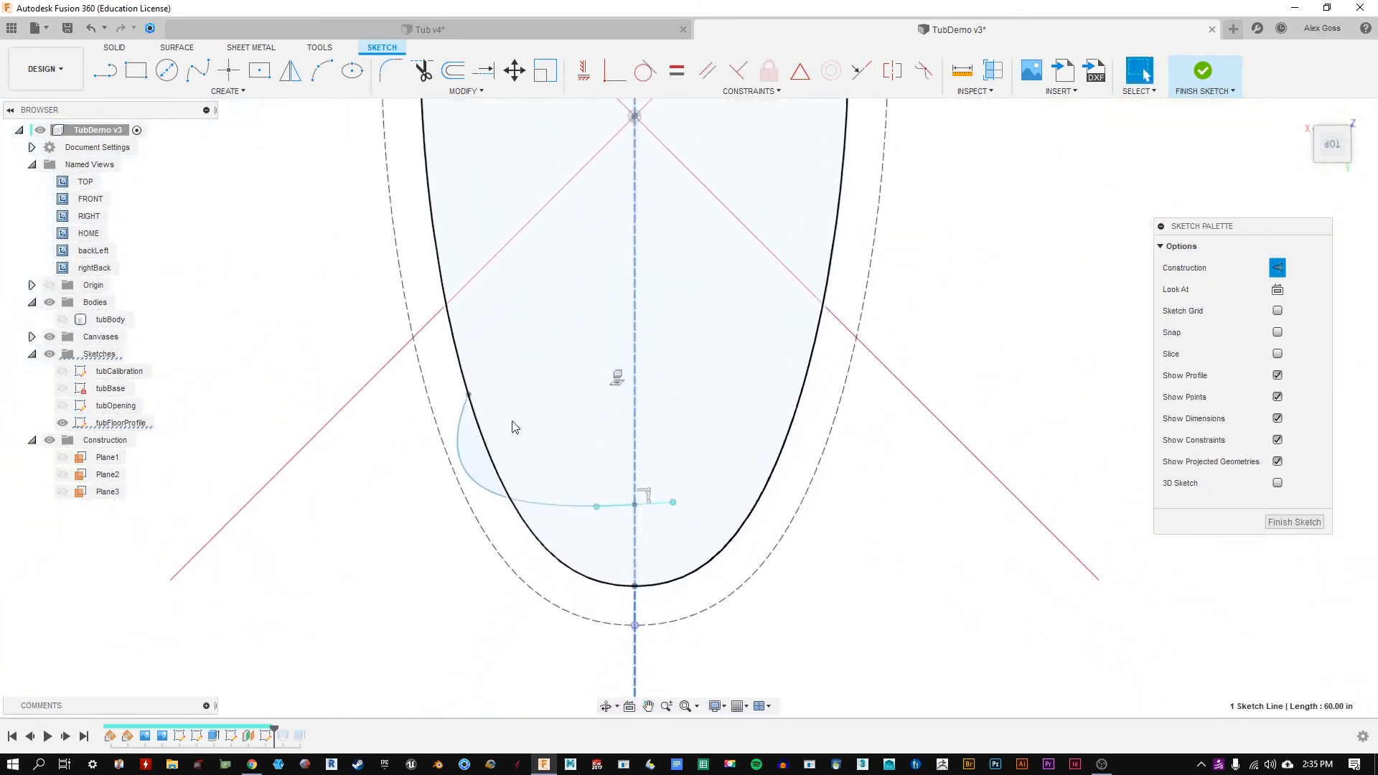
{"action": "left_click", "coordinate": [50, 337]}
{"action": "left_click", "coordinate": [1332, 99]}
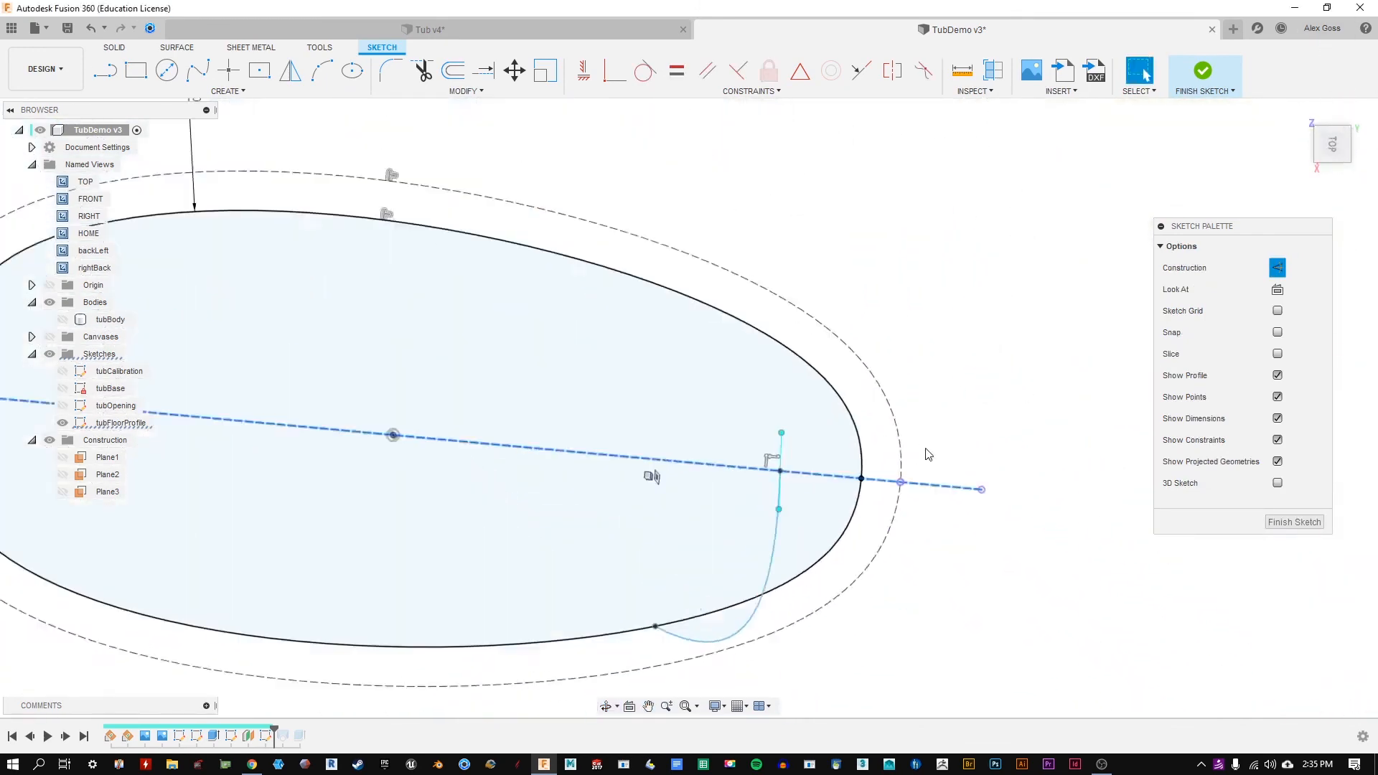
{"action": "left_click_drag", "start_coordinate": [773, 488], "coordinate": [794, 487]}
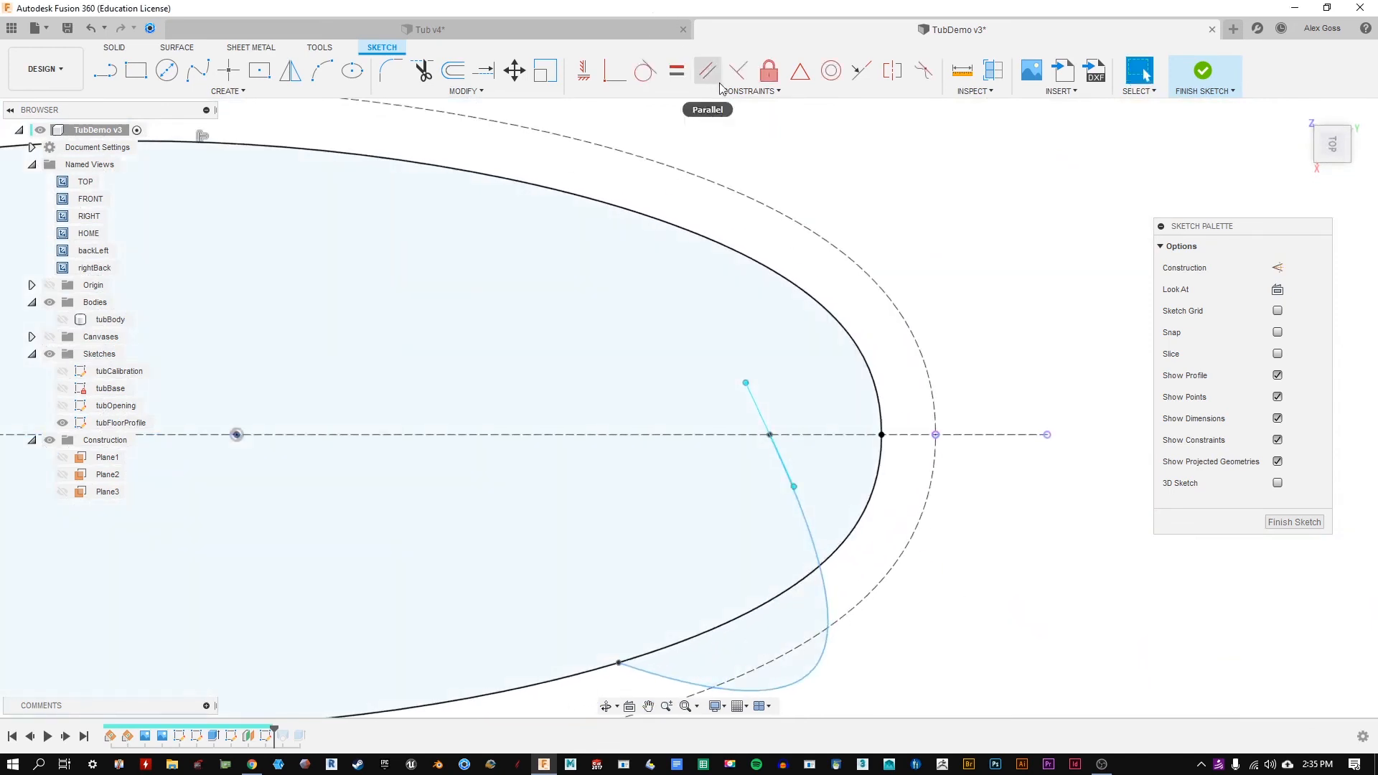
Step: Constrain the spline's tangent handle perpendicular to the construction centreline
{"action": "left_click", "coordinate": [730, 93]}
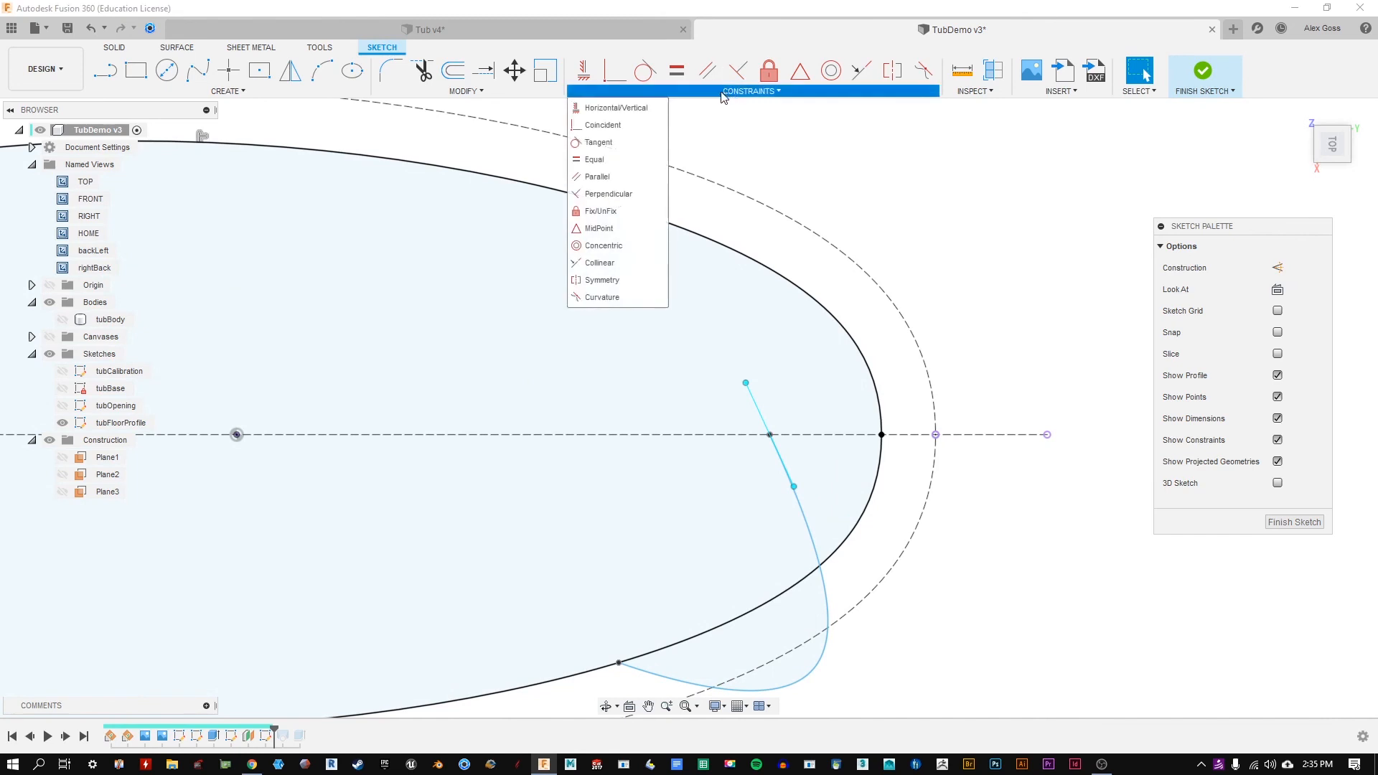
{"action": "left_click", "coordinate": [601, 194]}
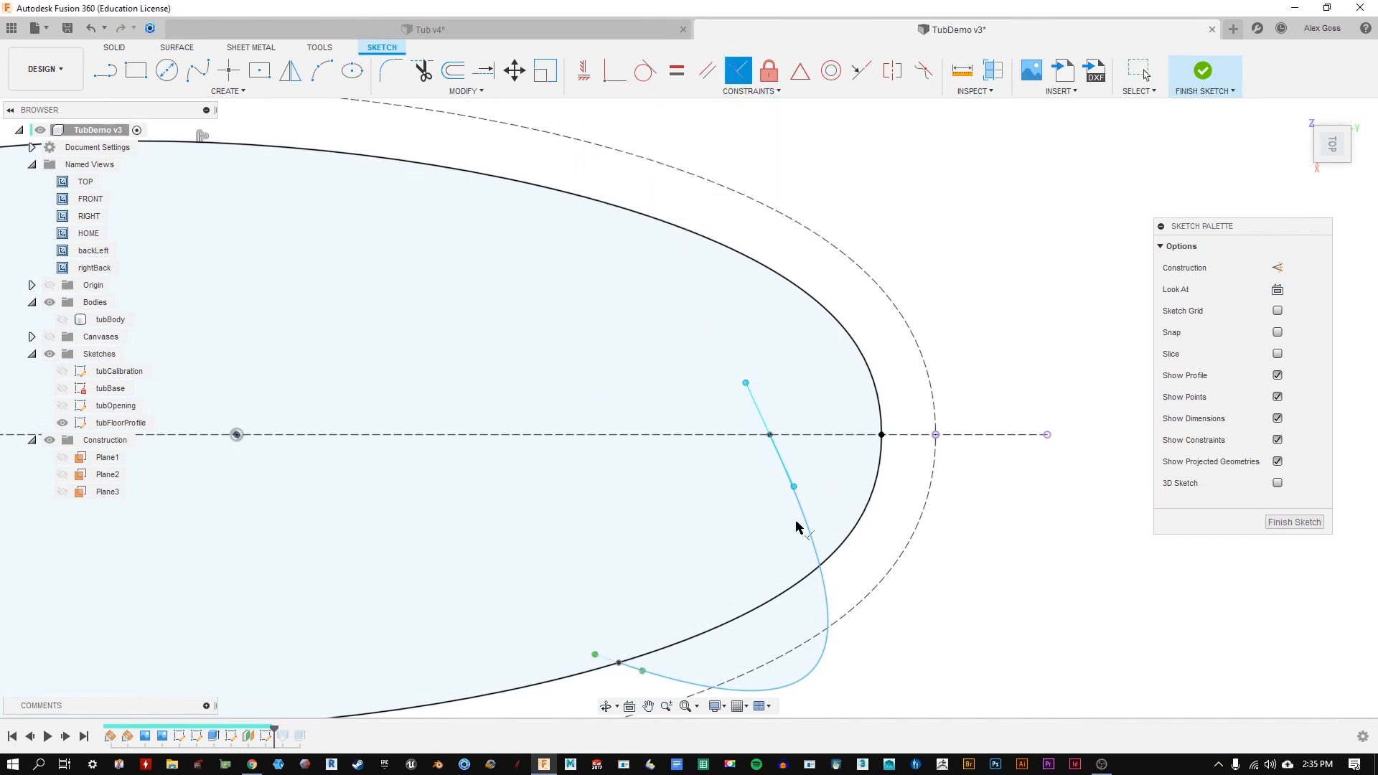
{"action": "left_click", "coordinate": [756, 407]}
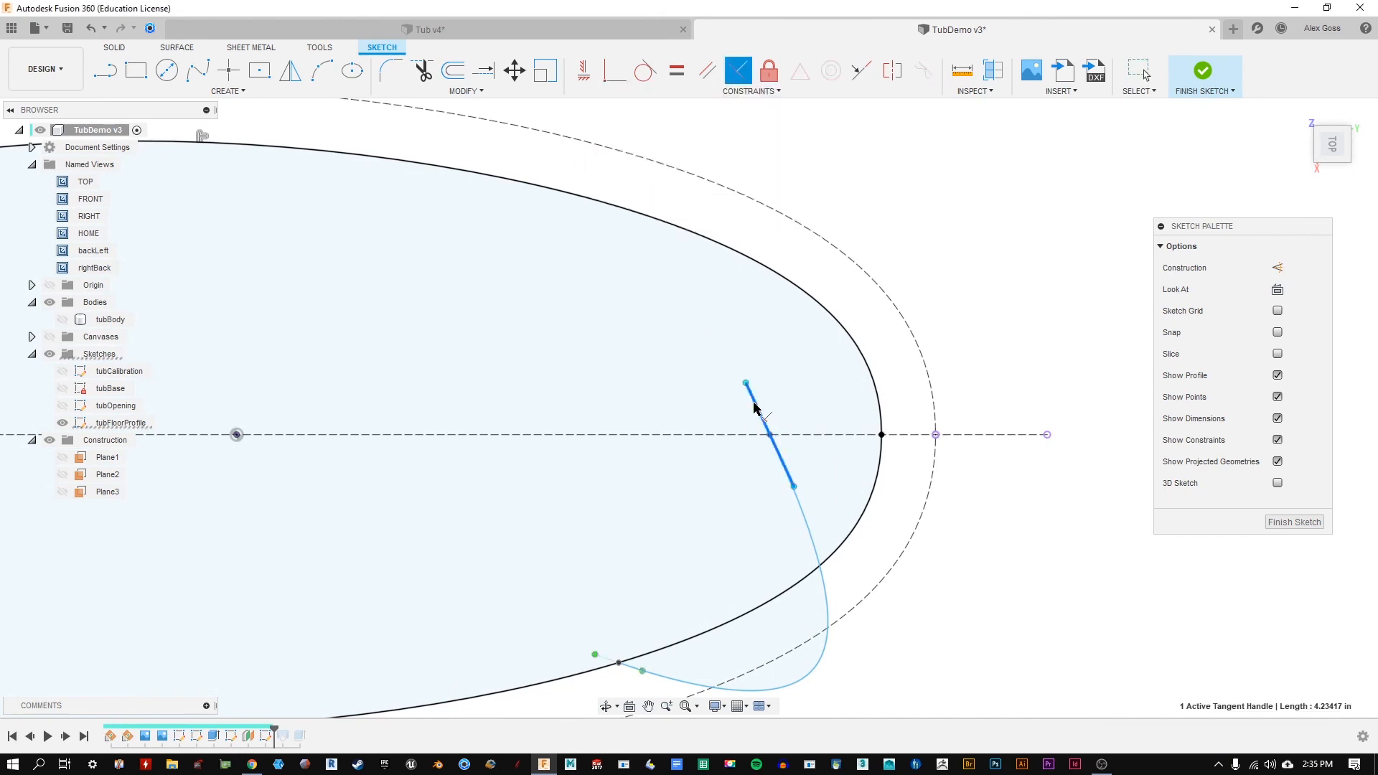
{"action": "left_click", "coordinate": [739, 441]}
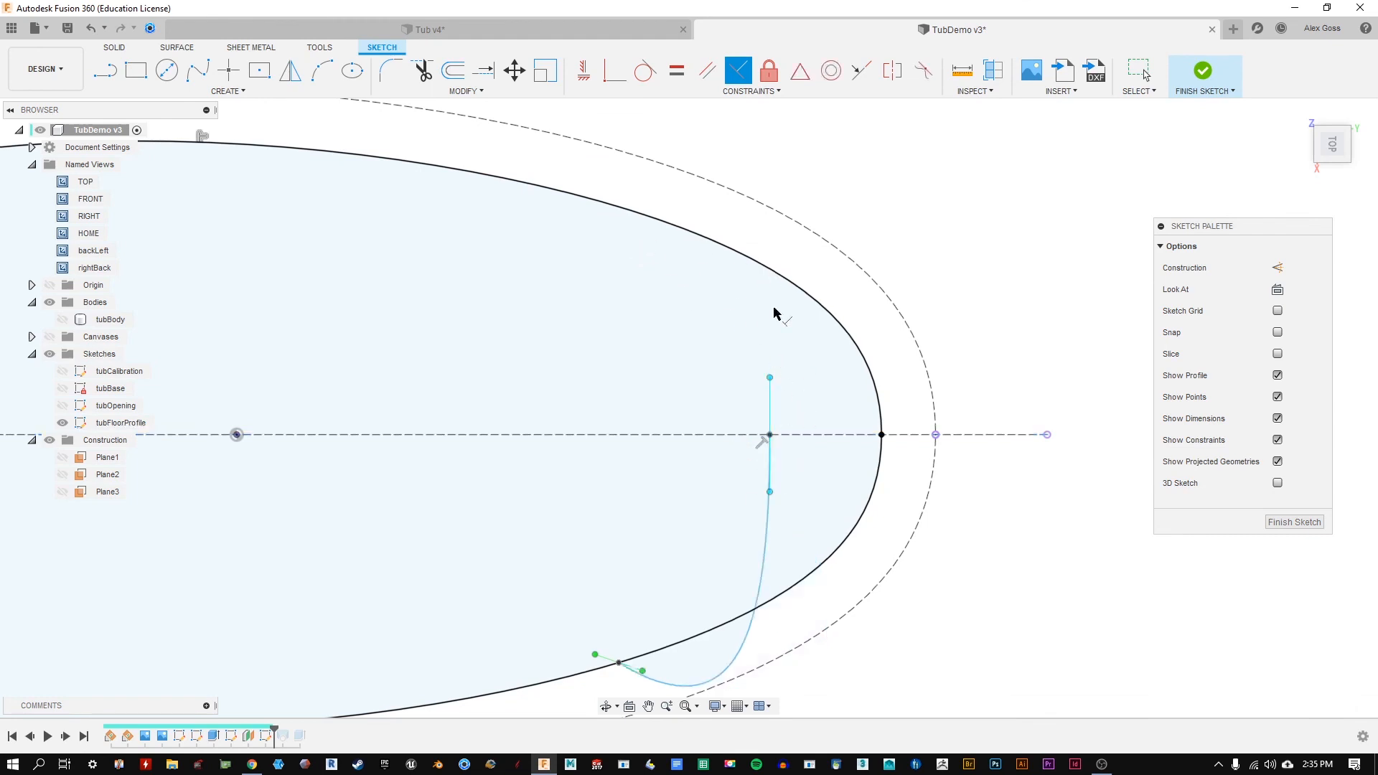
{"action": "key", "text": "Escape"}
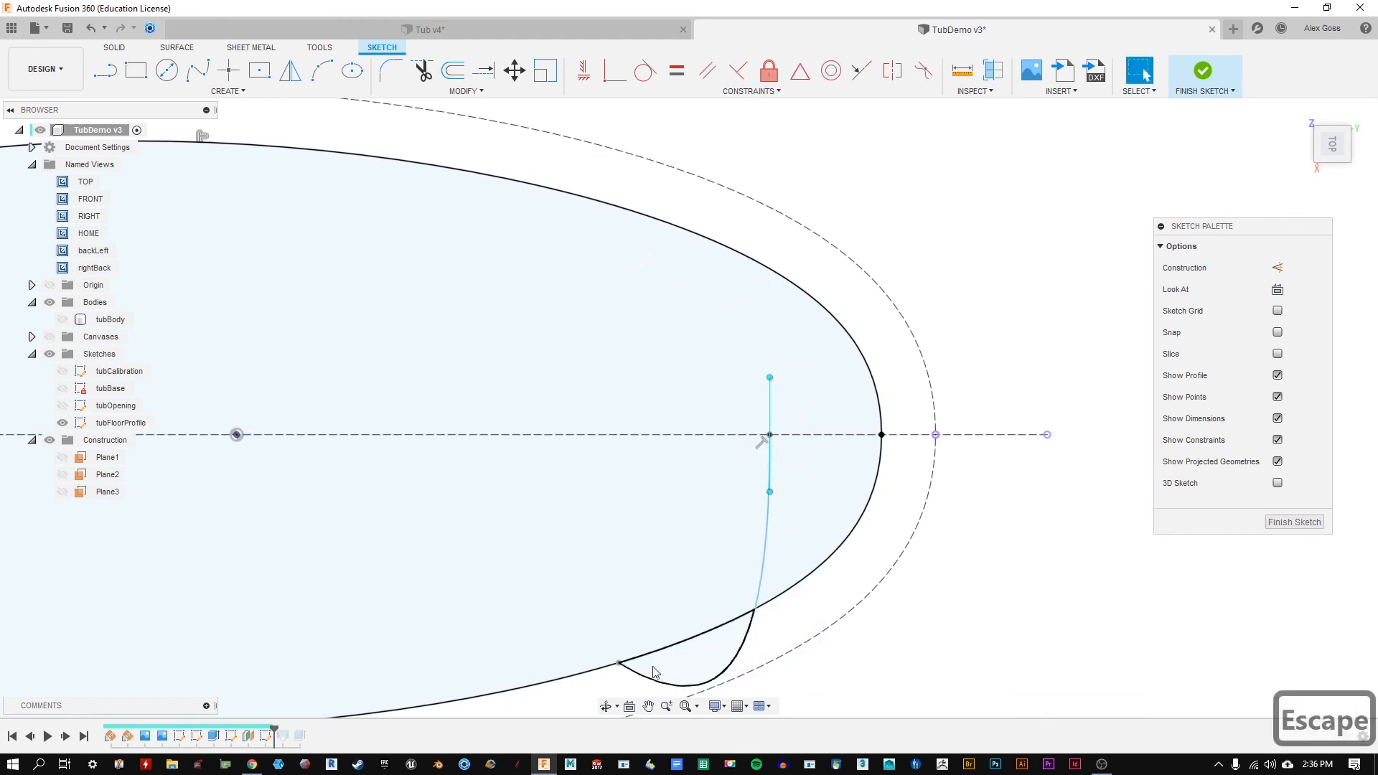
Step: Swing the spline's tangent handle at the oval inward and shorten its tangent handle at the centreline
{"action": "left_click", "coordinate": [757, 585]}
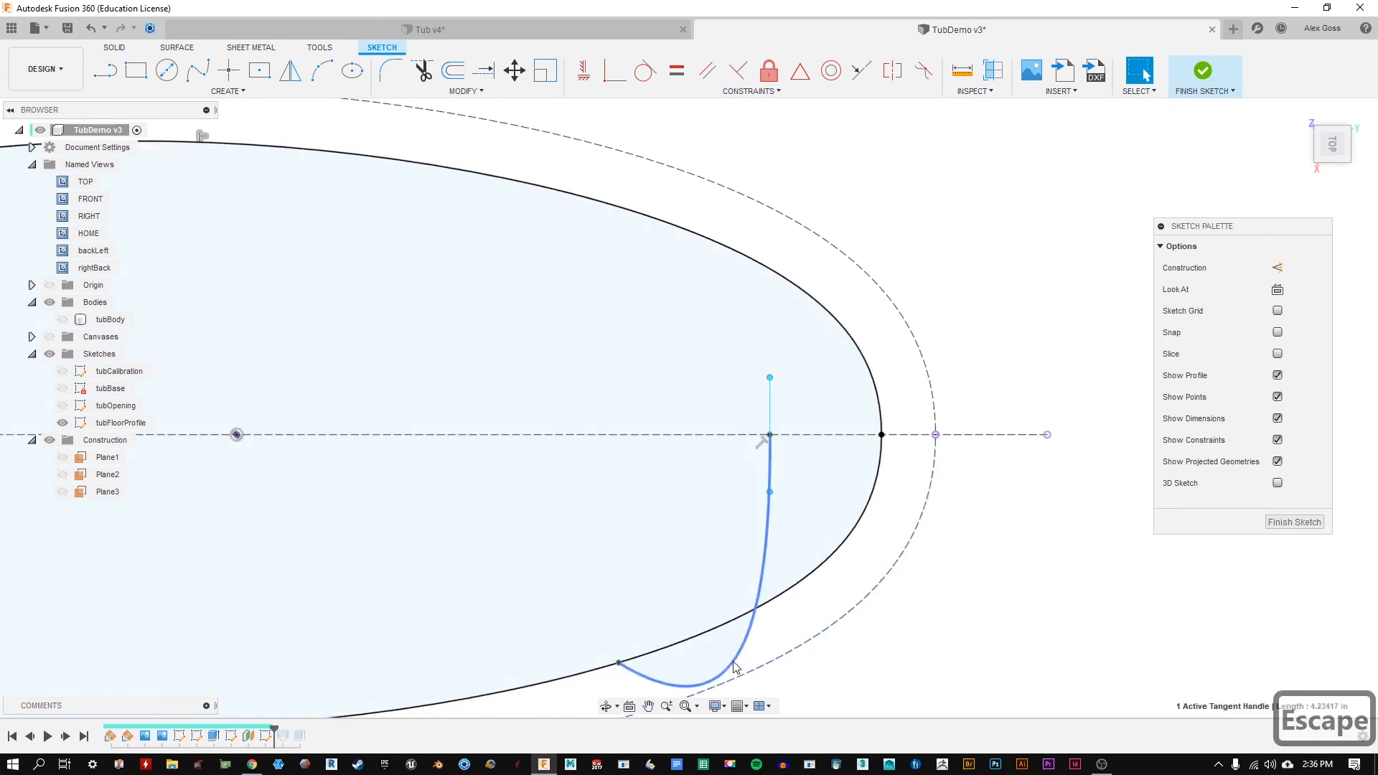
{"action": "scroll", "coordinate": [635, 686], "scroll_direction": "up", "scroll_amount": 3}
{"action": "left_click_drag", "start_coordinate": [630, 669], "coordinate": [644, 630]}
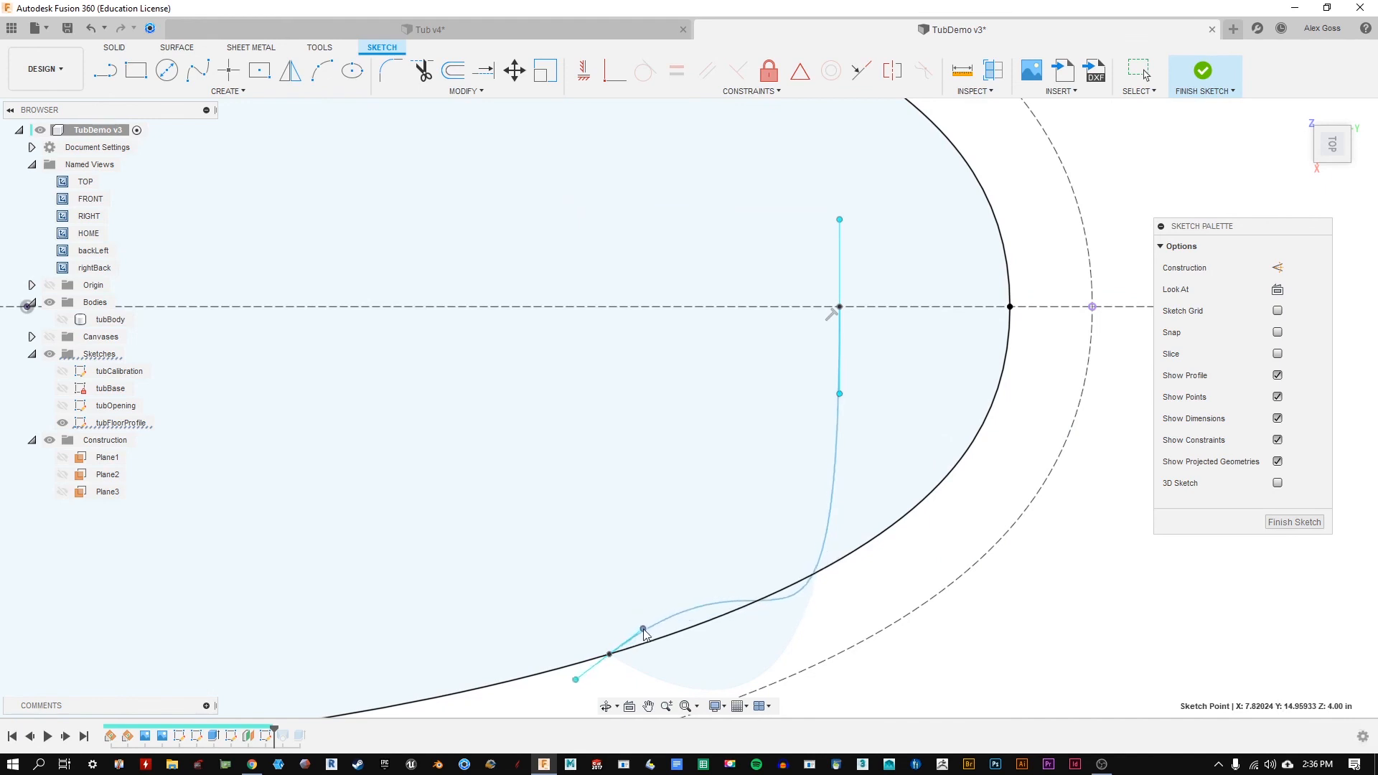
{"action": "mouse_move", "coordinate": [841, 398]}
{"action": "left_mouse_down"}
{"action": "mouse_move", "coordinate": [841, 346]}
{"action": "mouse_move", "coordinate": [839, 502]}
{"action": "mouse_move", "coordinate": [840, 402]}
{"action": "left_mouse_up"}
{"action": "mouse_move", "coordinate": [846, 300]}
{"action": "left_mouse_down"}
{"action": "mouse_move", "coordinate": [859, 200]}
{"action": "mouse_move", "coordinate": [856, 213]}
{"action": "left_mouse_up"}
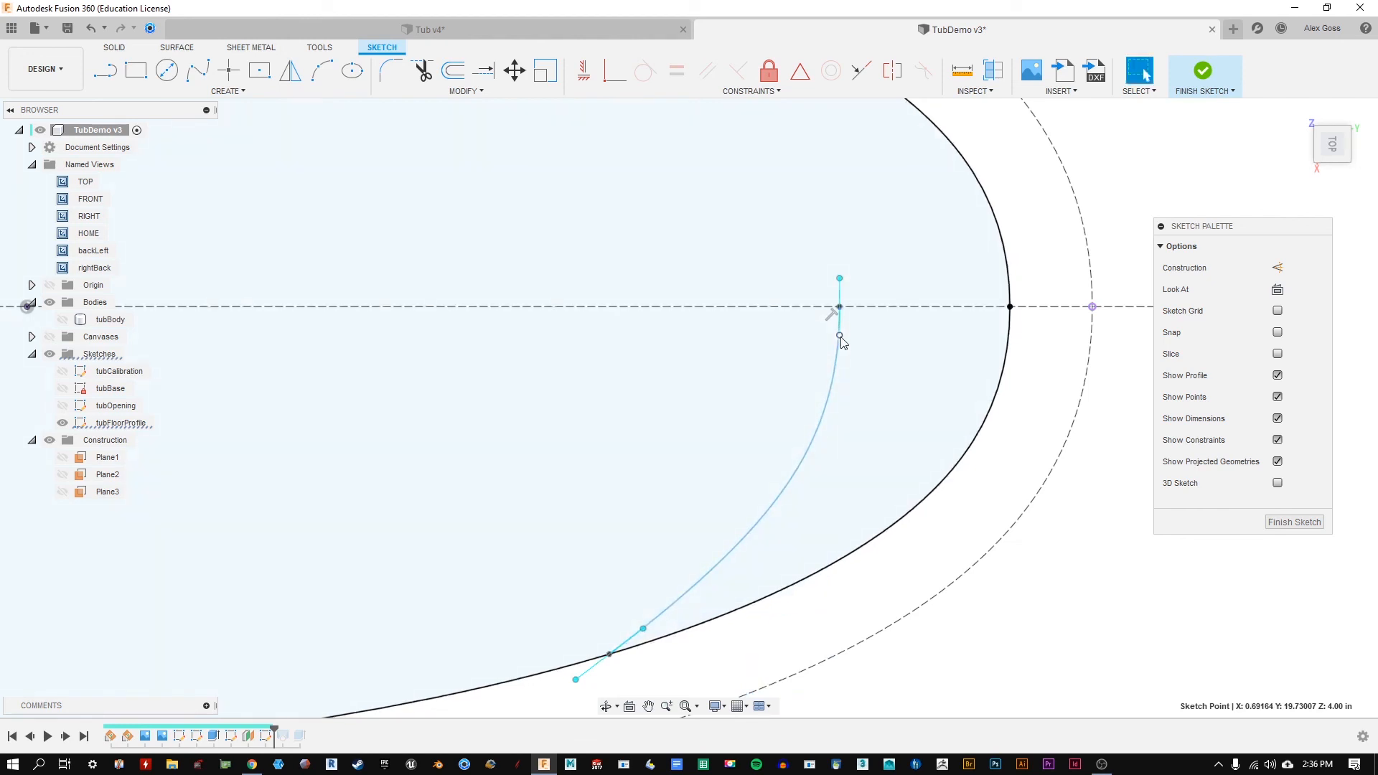
{"action": "mouse_move", "coordinate": [643, 629]}
{"action": "left_mouse_down"}
{"action": "mouse_move", "coordinate": [655, 639]}
{"action": "mouse_move", "coordinate": [640, 617]}
{"action": "left_mouse_up"}
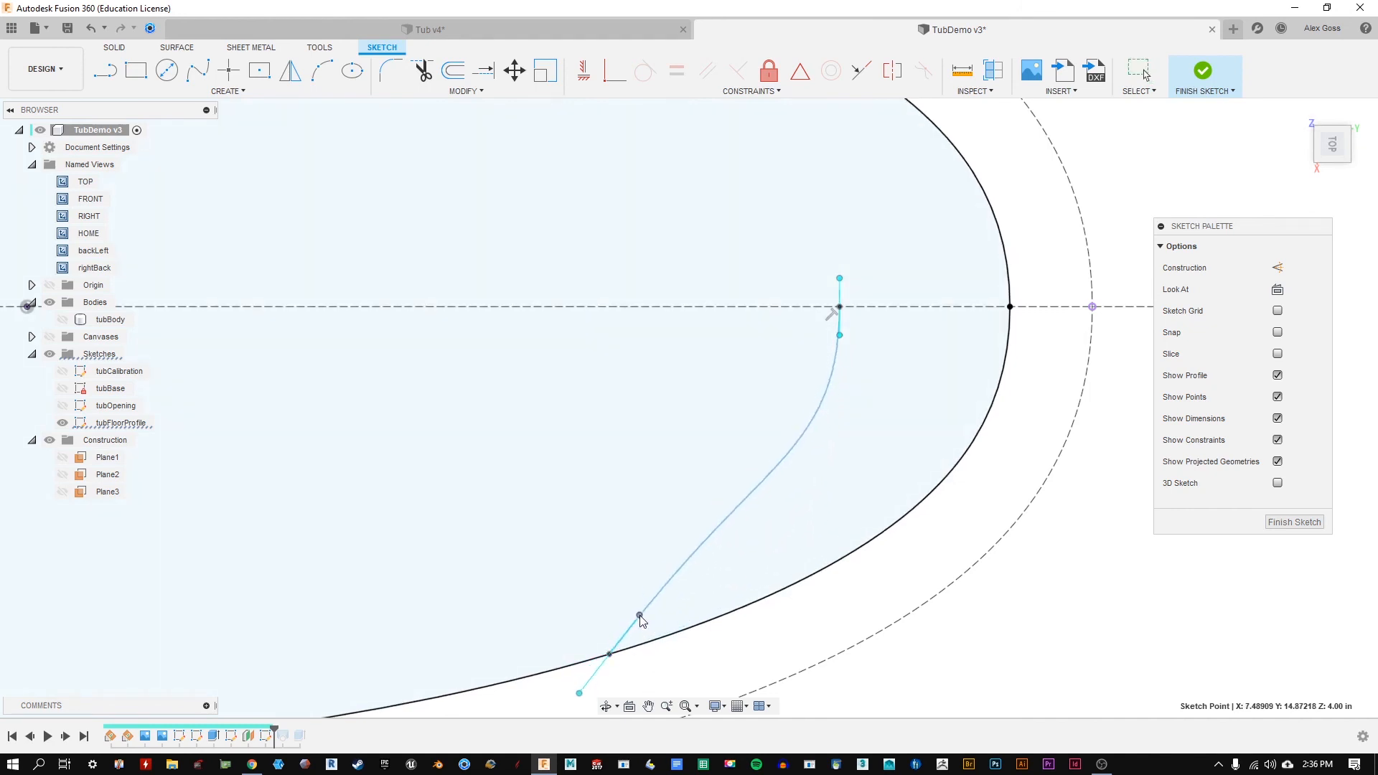
{"action": "left_click", "coordinate": [617, 572]}
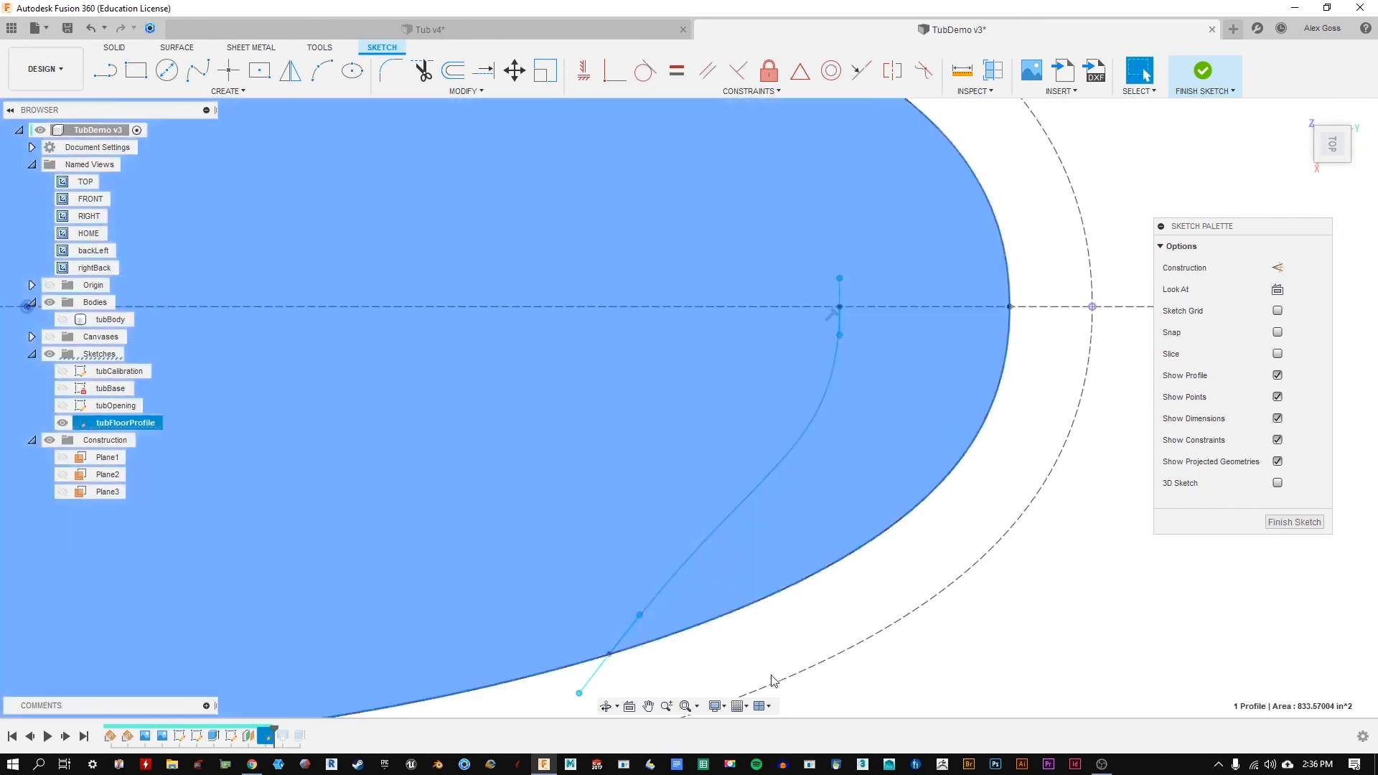
{"action": "left_click", "coordinate": [750, 674]}
{"action": "left_click", "coordinate": [631, 634]}
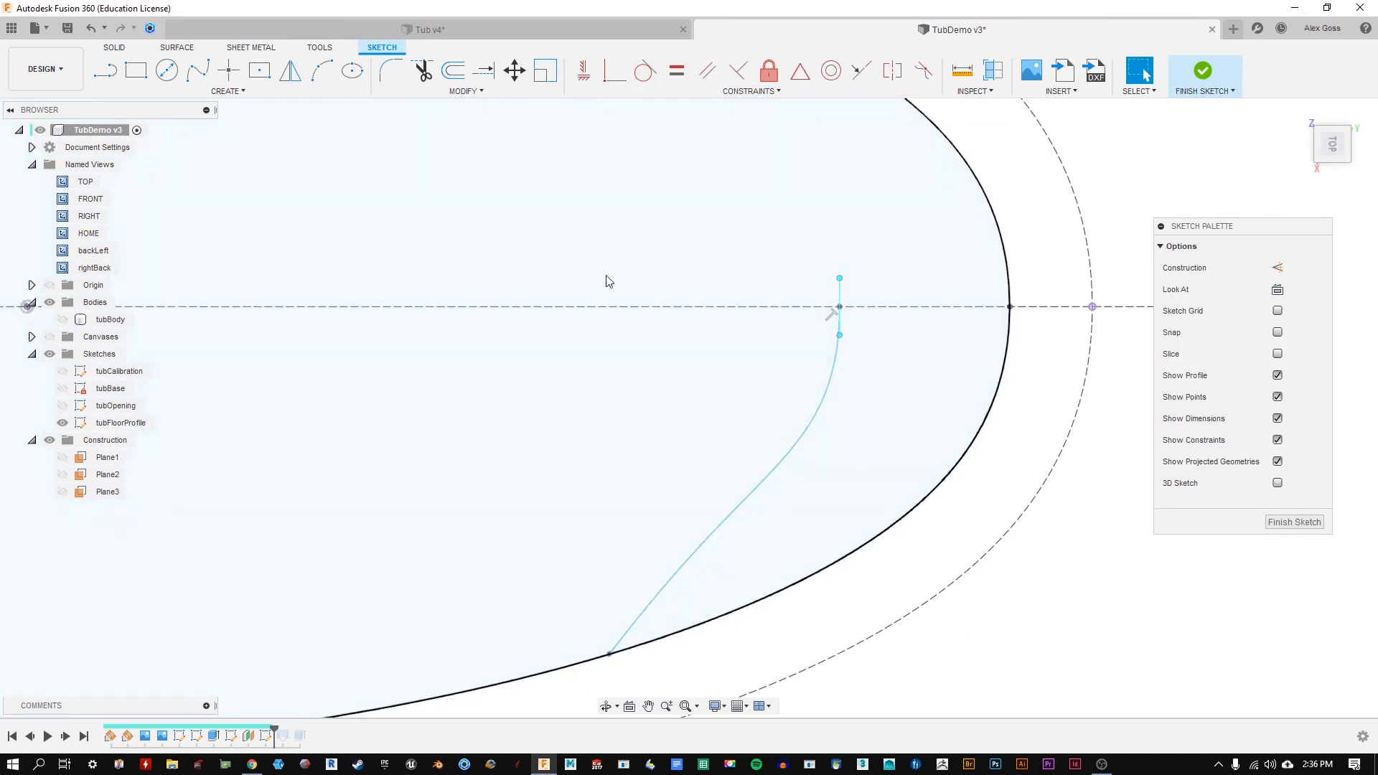
Step: Apply a tangent constraint between the spline and the floor oval at their shared endpoint
{"action": "left_click", "coordinate": [643, 74]}
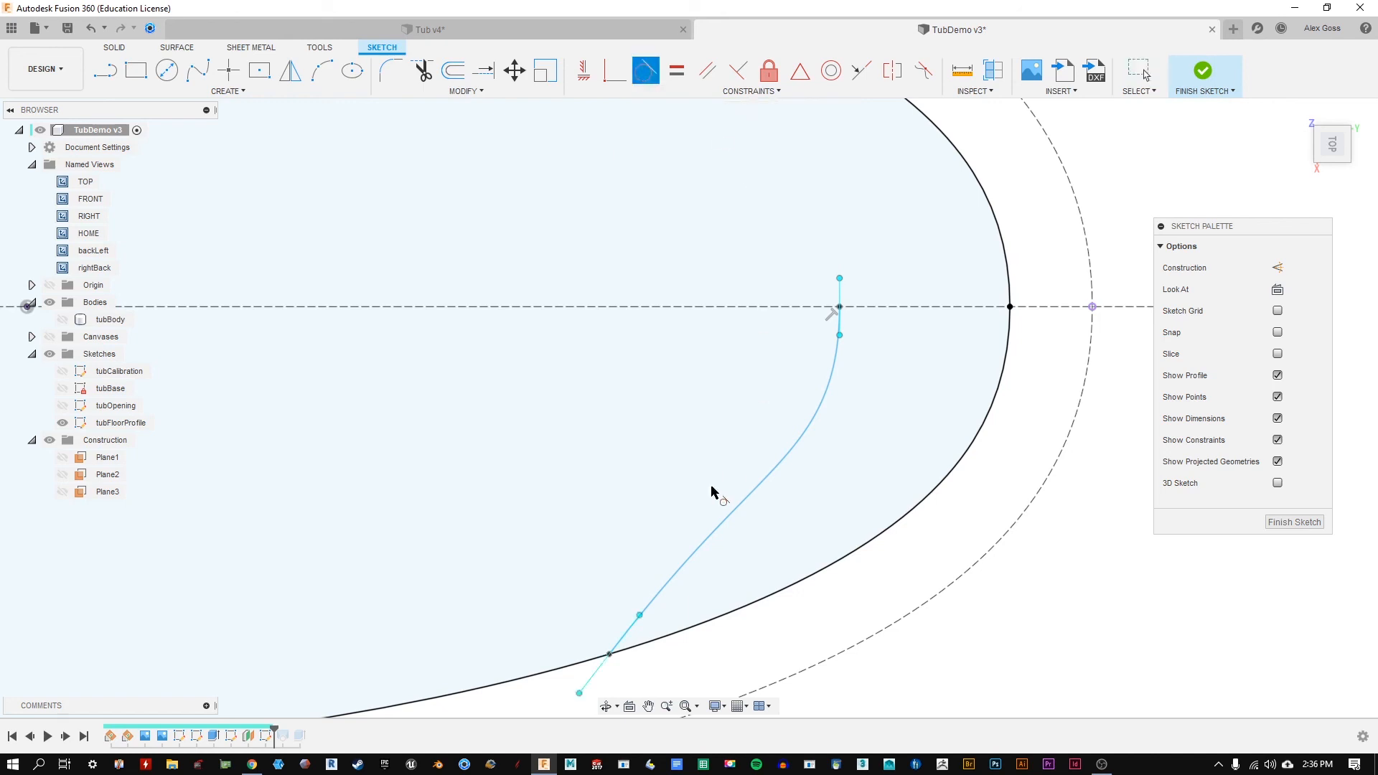
{"action": "left_click", "coordinate": [660, 587]}
{"action": "left_click", "coordinate": [694, 626]}
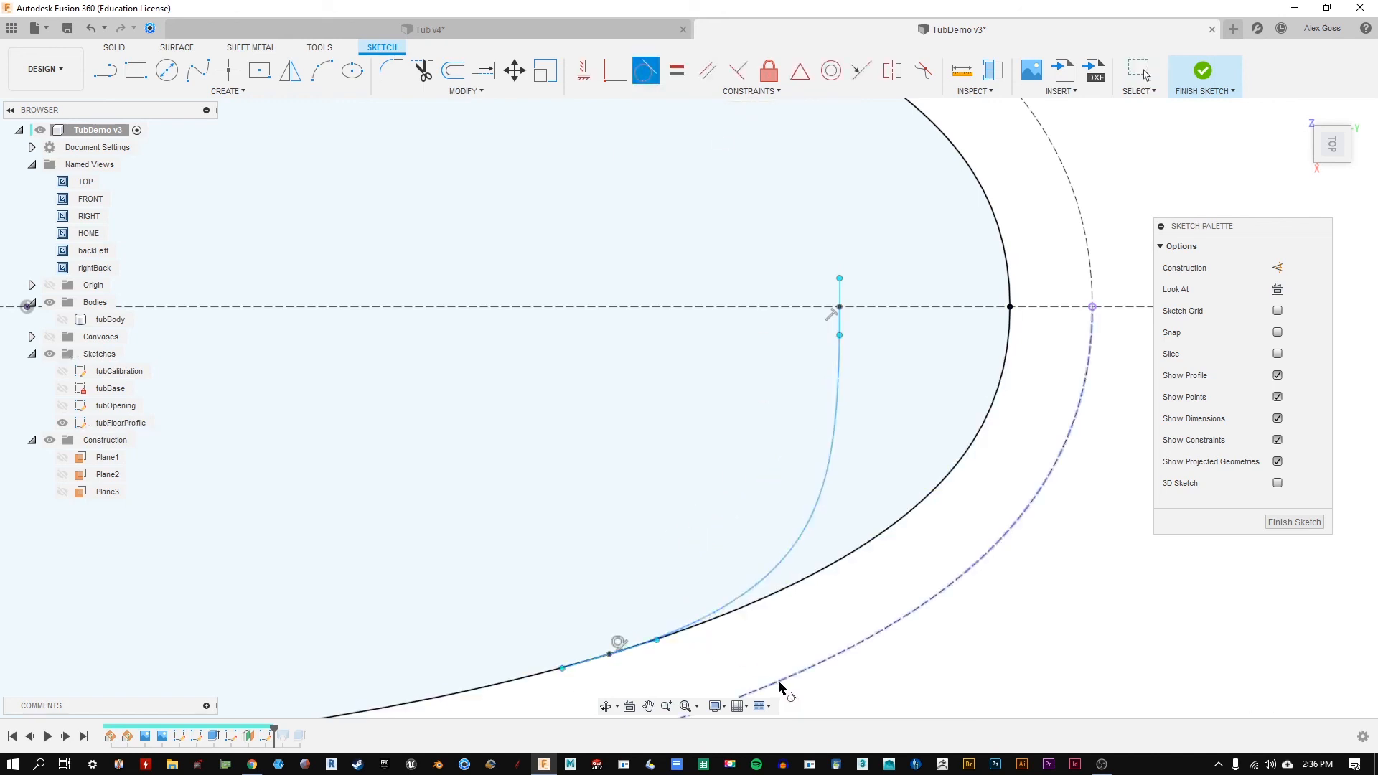
{"action": "key", "text": "Escape"}
{"action": "scroll", "coordinate": [661, 680], "scroll_direction": "up", "scroll_amount": 5}
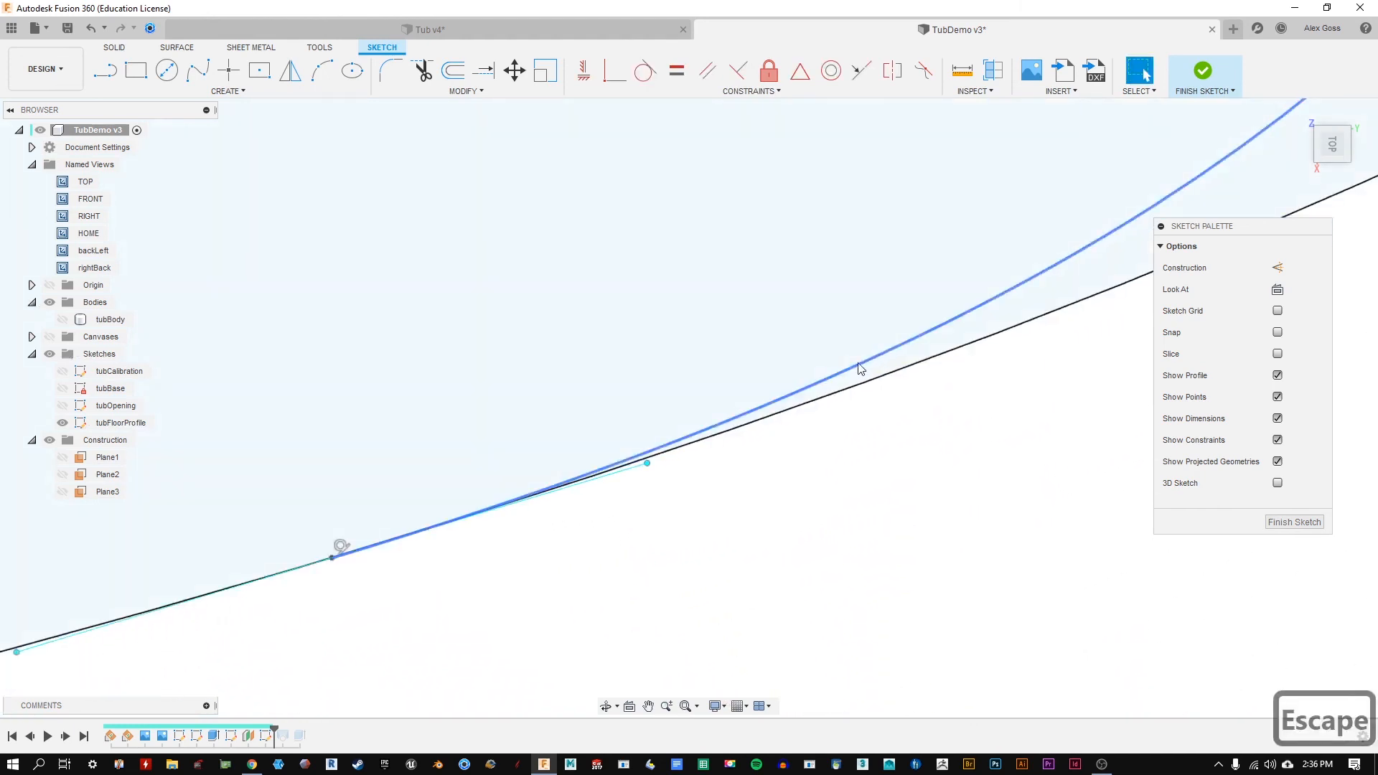
{"action": "scroll", "coordinate": [371, 532], "scroll_direction": "down", "scroll_amount": 5}
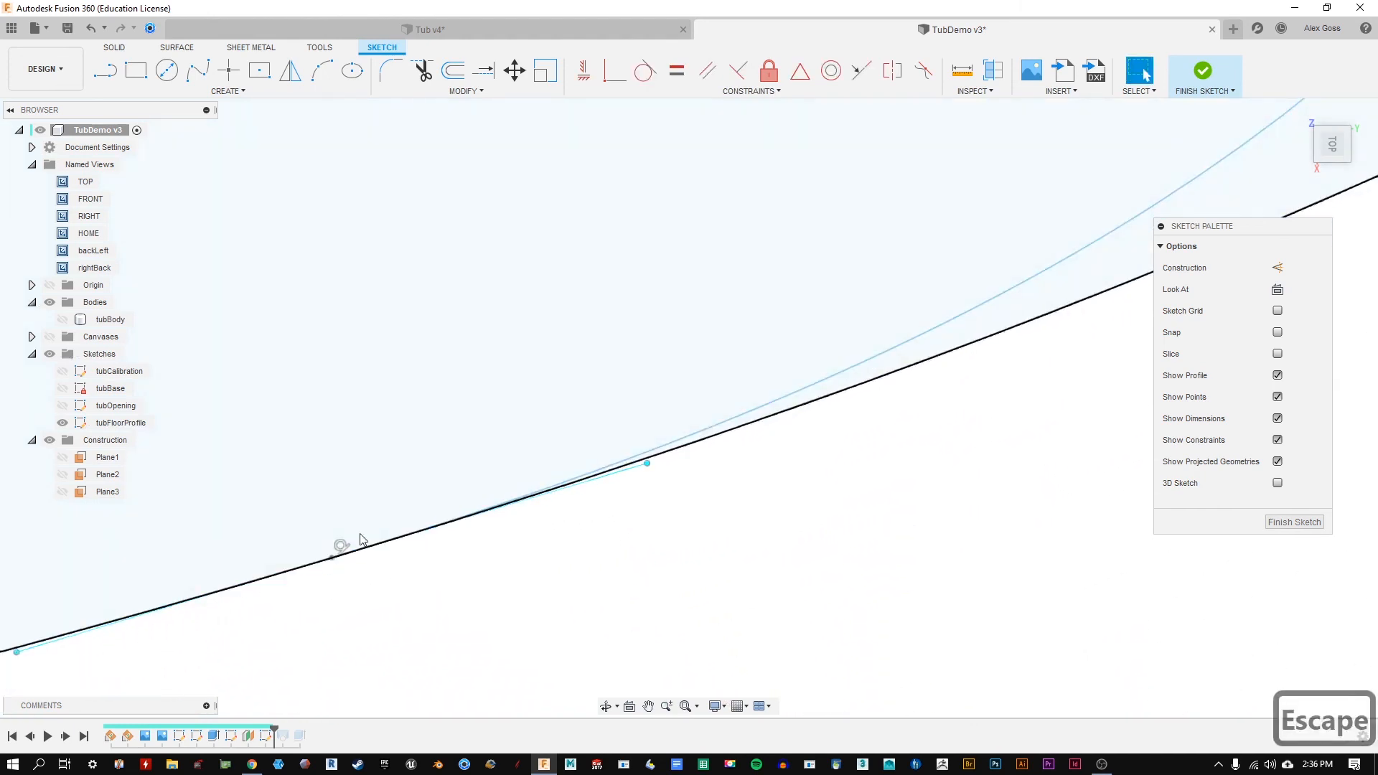
{"action": "middle_click_drag", "start_coordinate": [617, 305], "coordinate": [664, 345]}
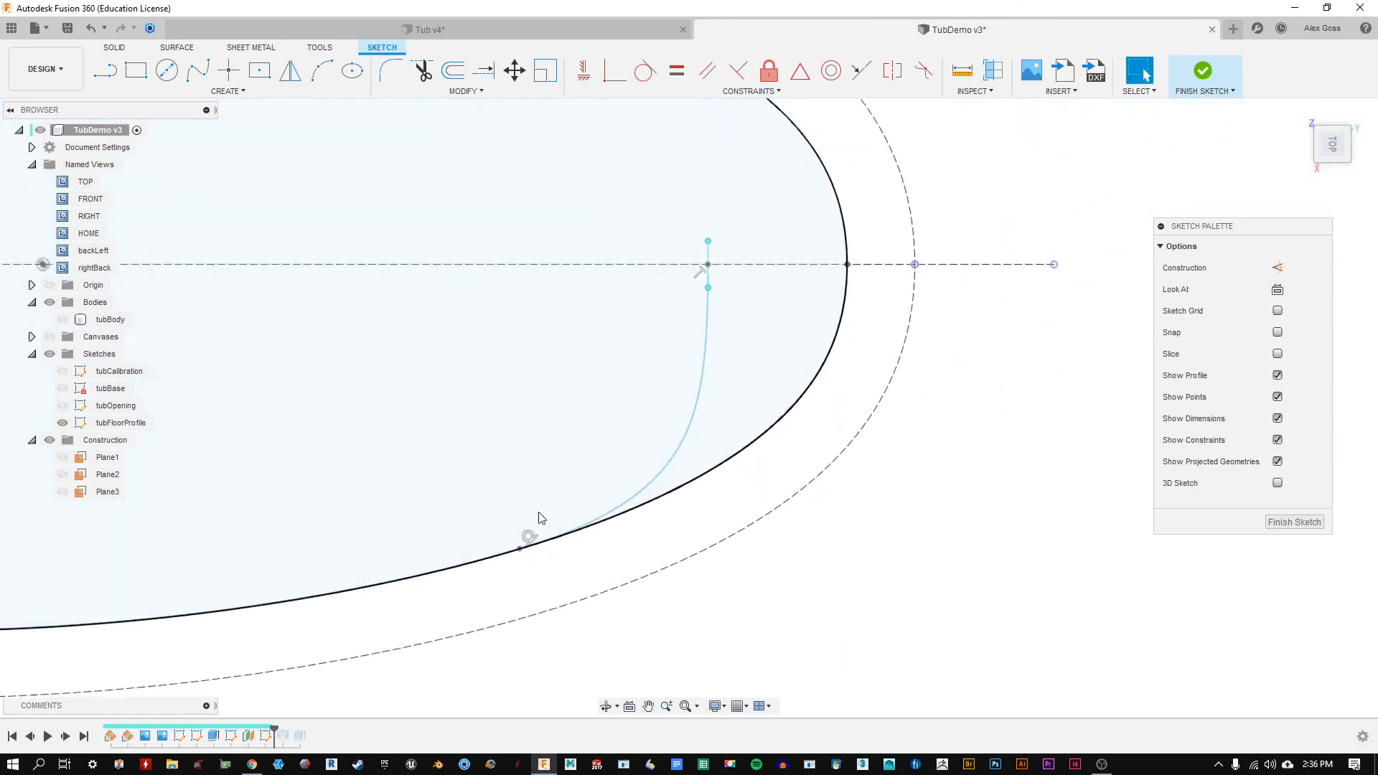
Step: Slide the spline back and forth along the oval, try a longer tangent handle at its oval end, and undo the handle change
{"action": "left_click_drag", "start_coordinate": [691, 416], "coordinate": [574, 412]}
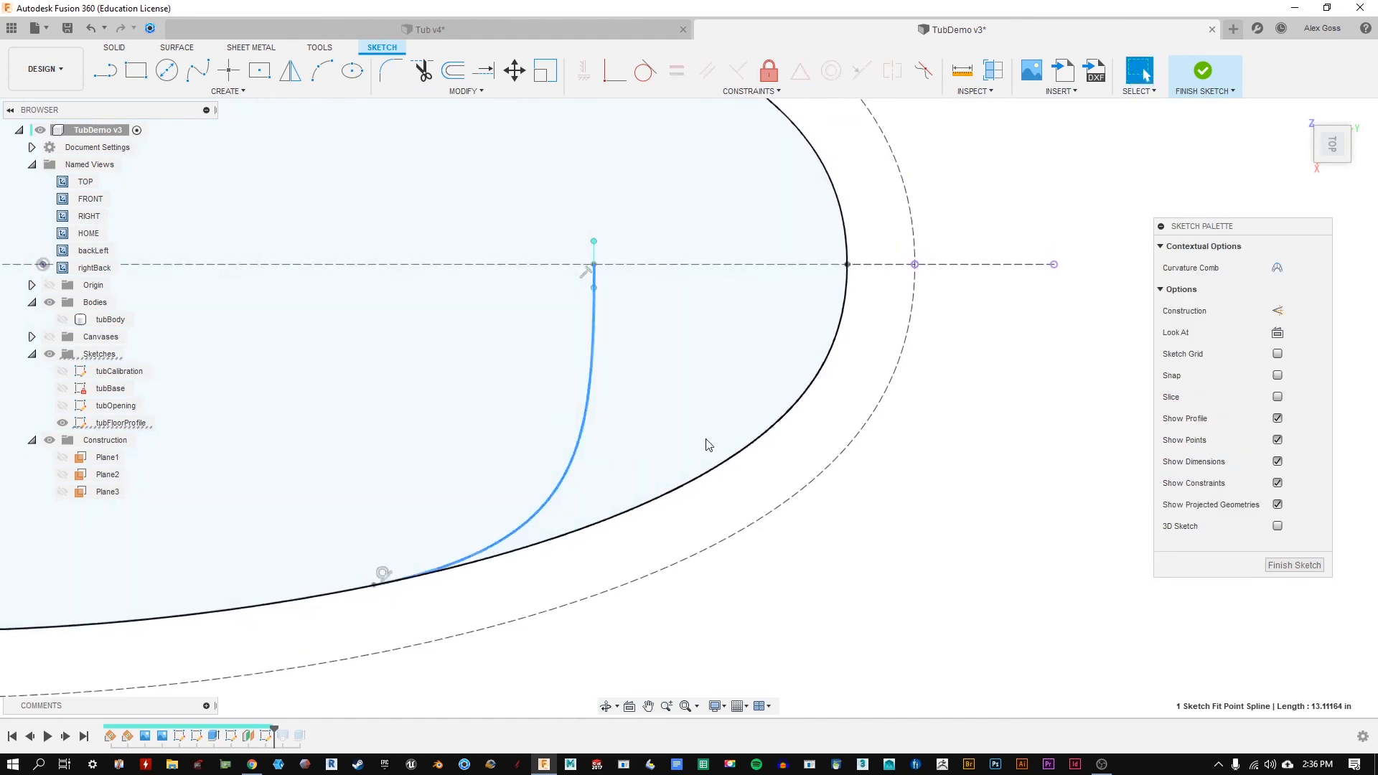
{"action": "left_click_drag", "start_coordinate": [560, 479], "coordinate": [684, 464]}
{"action": "left_click", "coordinate": [480, 561]}
{"action": "mouse_move", "coordinate": [522, 557]}
{"action": "left_mouse_down"}
{"action": "mouse_move", "coordinate": [545, 558]}
{"action": "mouse_move", "coordinate": [534, 574]}
{"action": "left_mouse_up"}
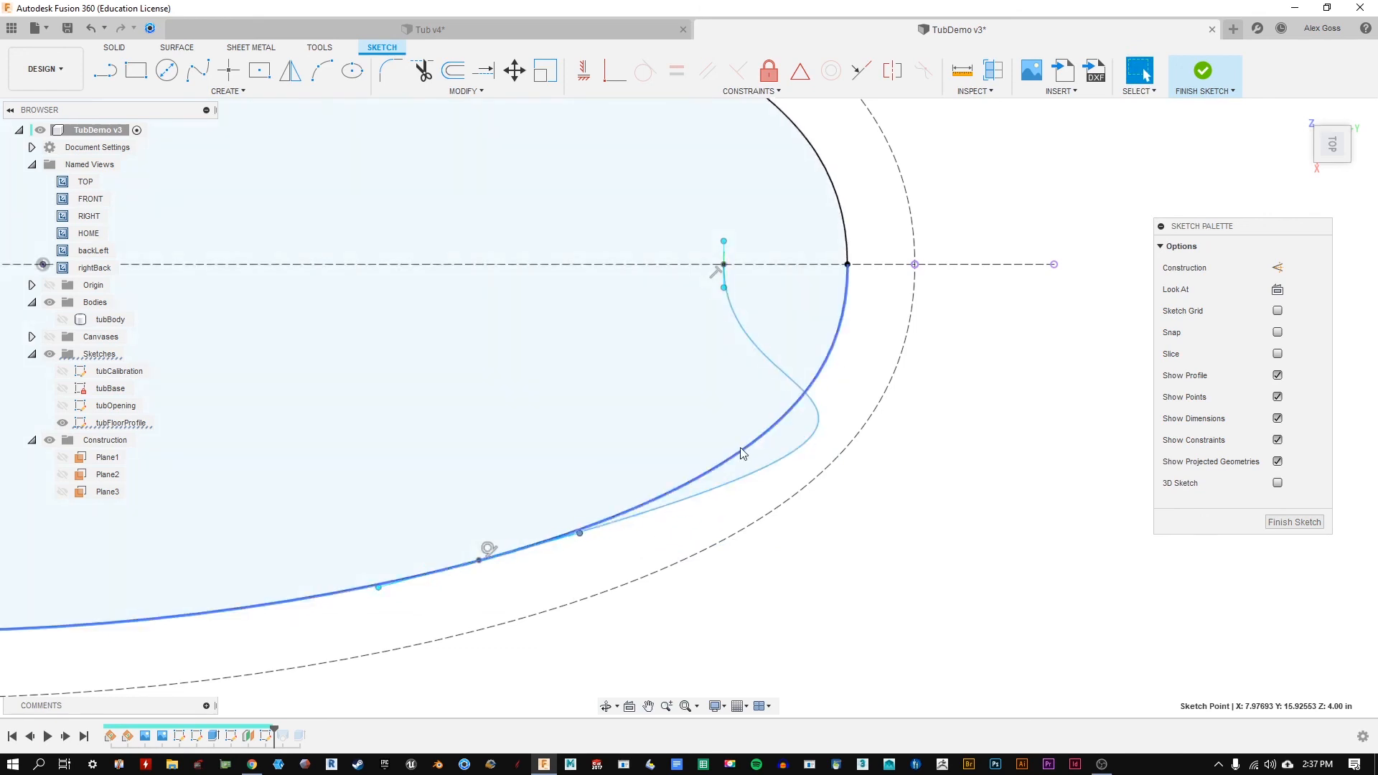
{"action": "key", "text": "ctrl+z"}
{"action": "key", "text": "ctrl+z"}
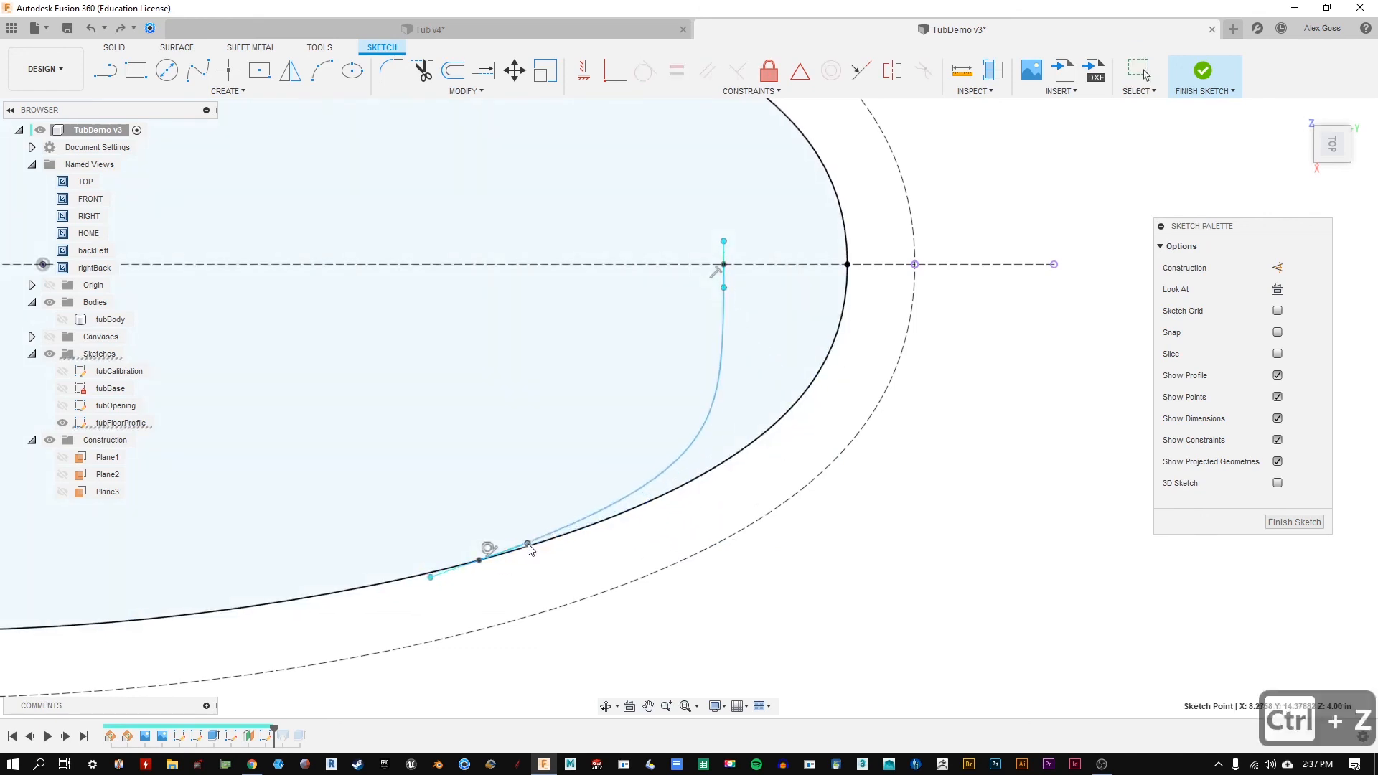
Step: Tilt the tangent handle at the spline's oval end inward and try a tangent constraint on the handle
{"action": "mouse_move", "coordinate": [528, 548]}
{"action": "left_mouse_down"}
{"action": "mouse_move", "coordinate": [497, 554]}
{"action": "mouse_move", "coordinate": [541, 540]}
{"action": "mouse_move", "coordinate": [531, 554]}
{"action": "mouse_move", "coordinate": [509, 541]}
{"action": "left_mouse_up"}
{"action": "scroll", "coordinate": [536, 542], "scroll_direction": "up", "scroll_amount": 5}
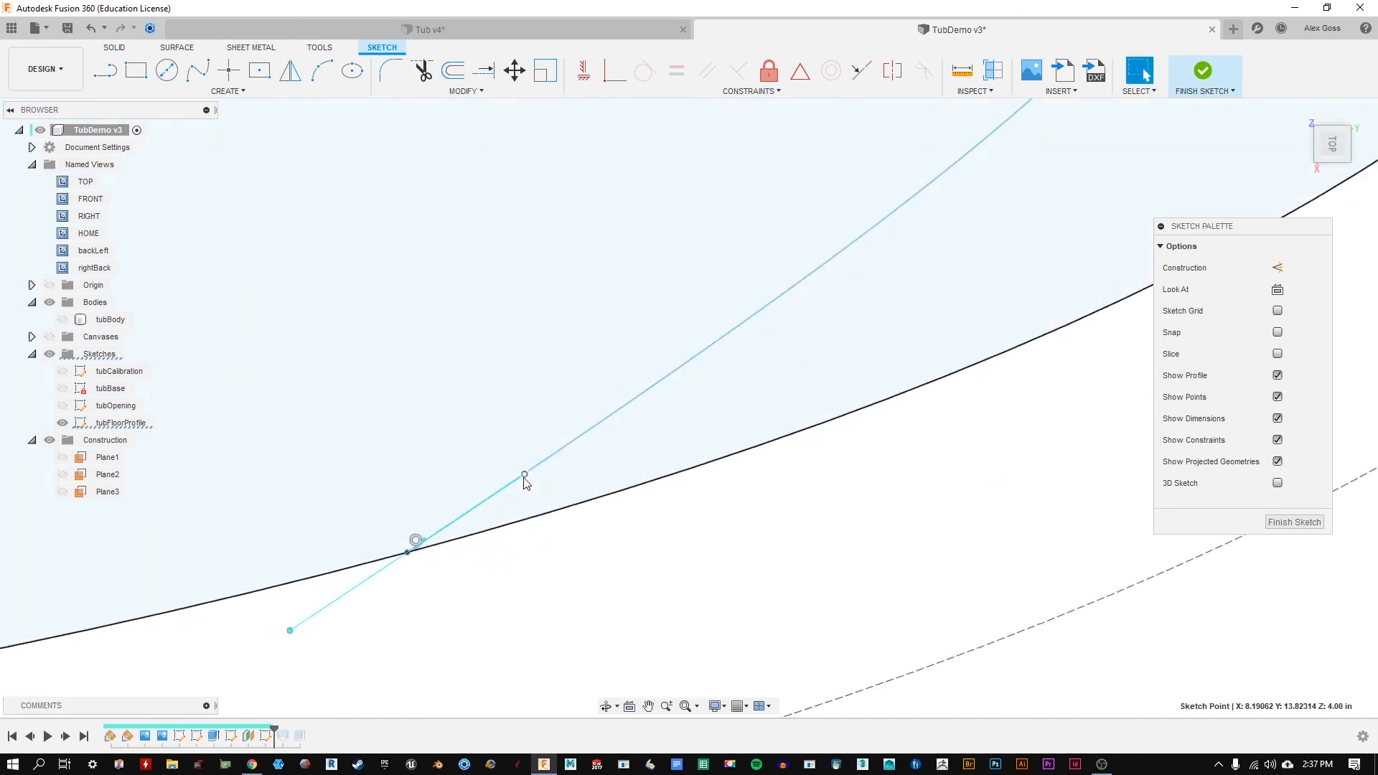
{"action": "left_click_drag", "start_coordinate": [530, 483], "coordinate": [529, 499]}
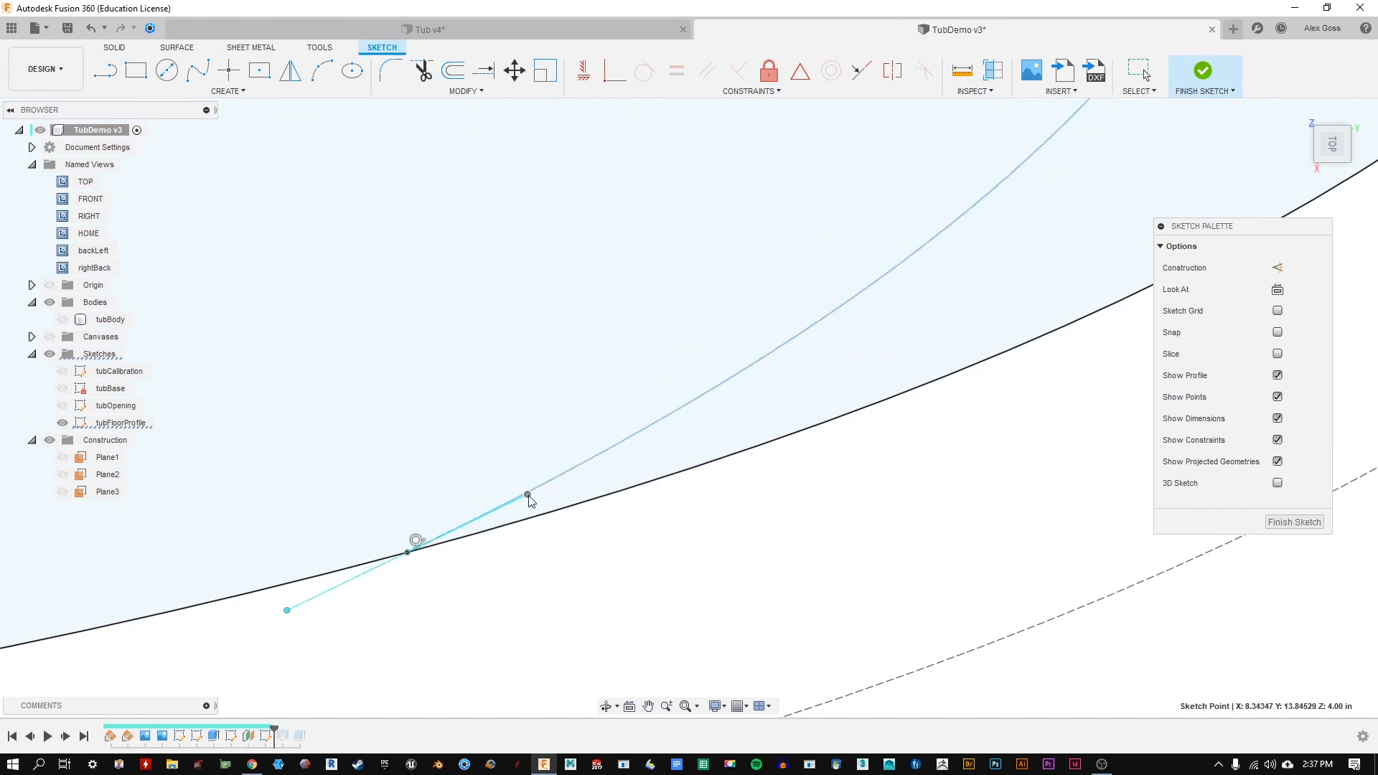
{"action": "left_click", "coordinate": [380, 603]}
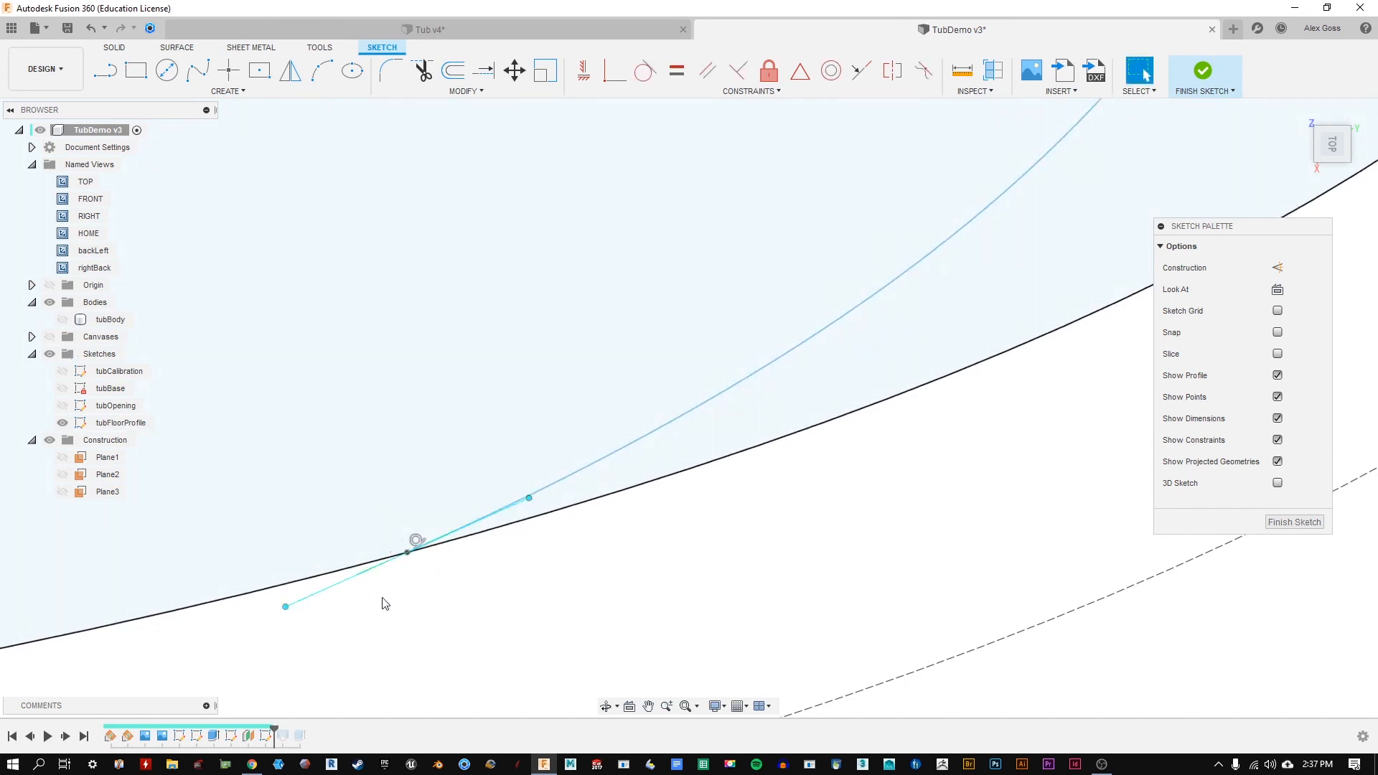
{"action": "left_click", "coordinate": [410, 551]}
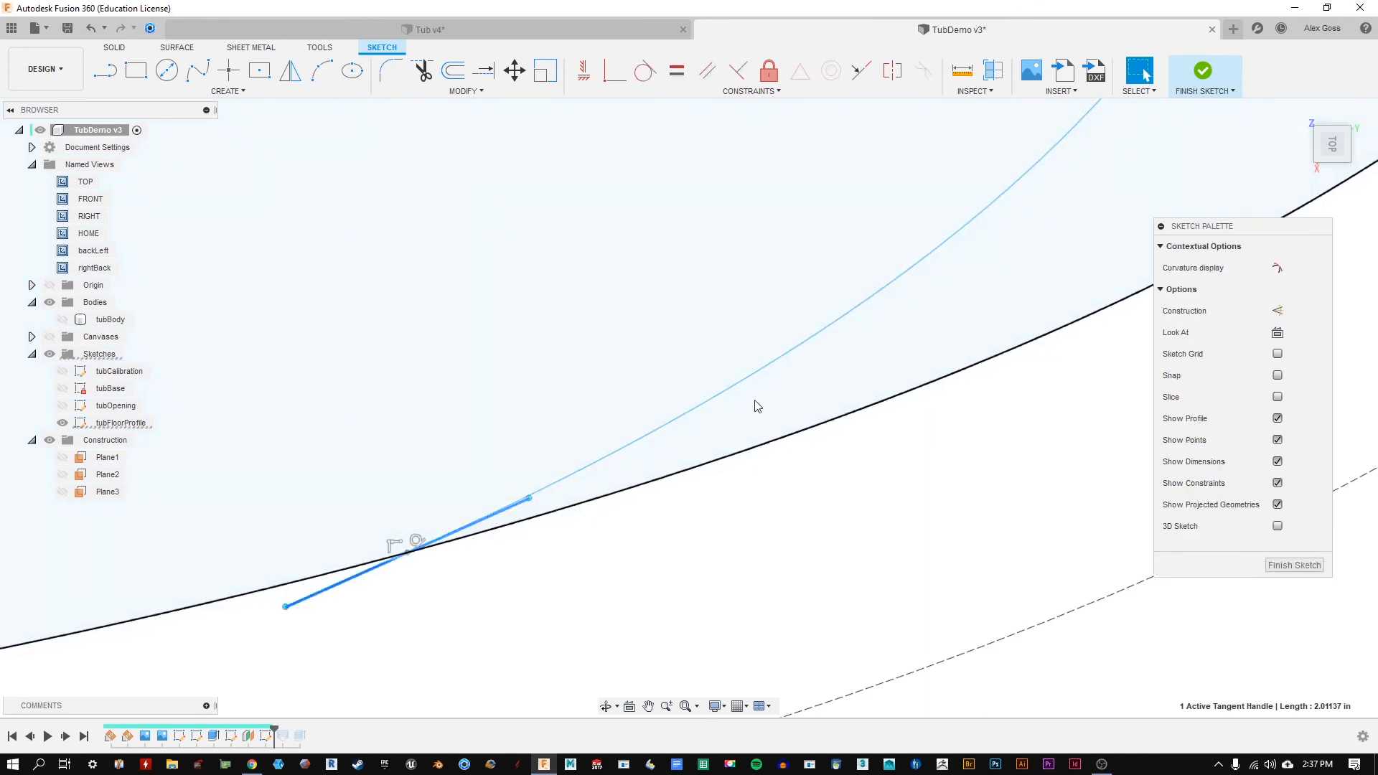
{"action": "left_click", "coordinate": [645, 70]}
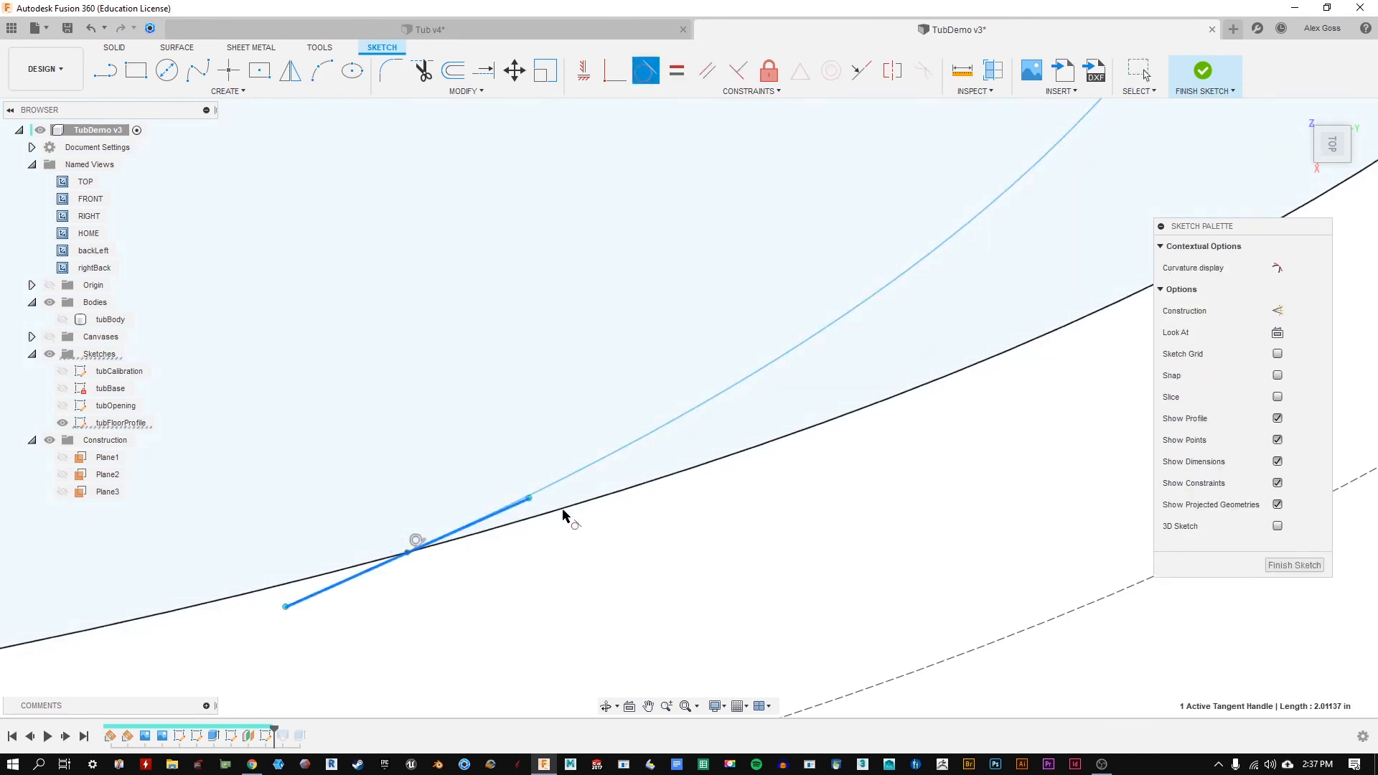
{"action": "key", "text": "Escape"}
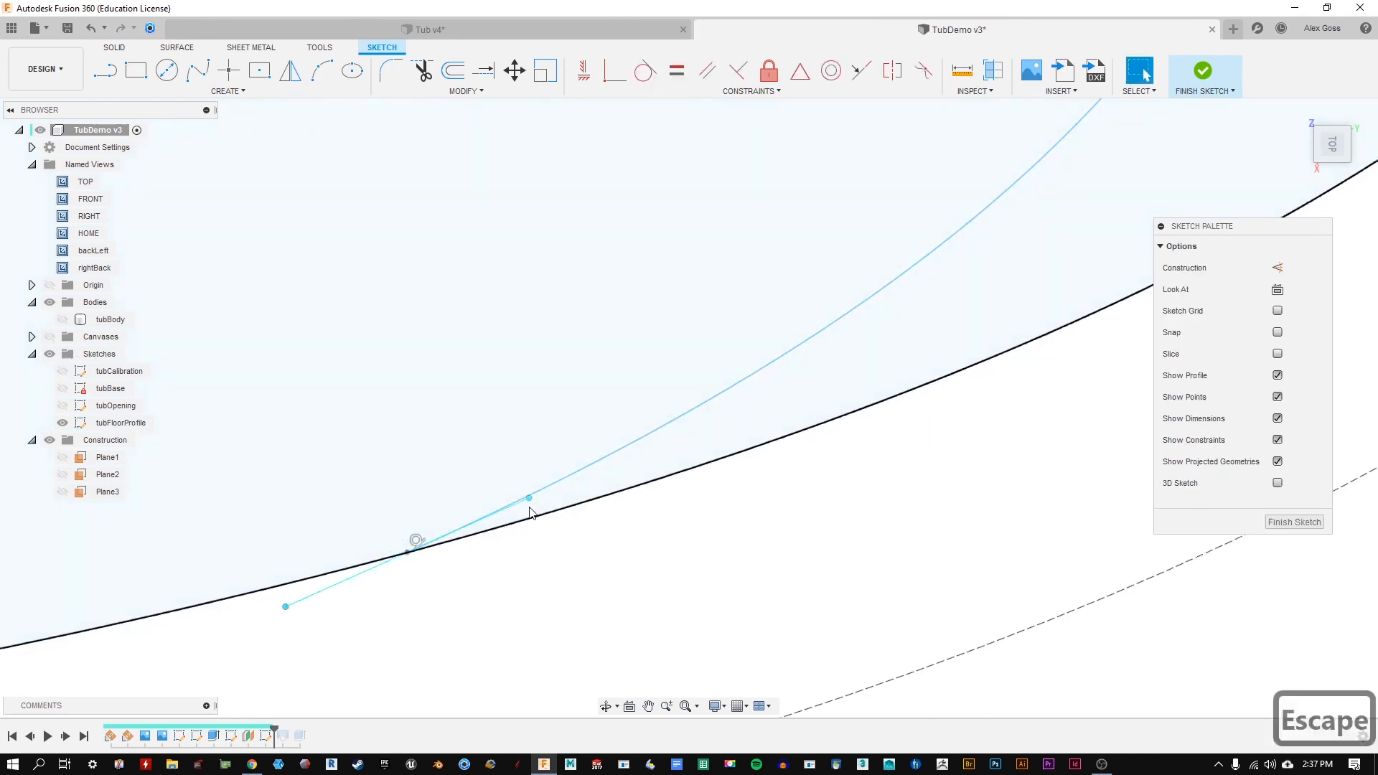
{"action": "mouse_move", "coordinate": [530, 498]}
{"action": "left_mouse_down"}
{"action": "mouse_move", "coordinate": [533, 520]}
{"action": "mouse_move", "coordinate": [549, 495]}
{"action": "left_mouse_up"}
Step: Delete the tangent constraint at the spline's oval end and reapply it between the spline and the floor oval
{"action": "left_click", "coordinate": [416, 541]}
{"action": "key", "text": "Delete"}
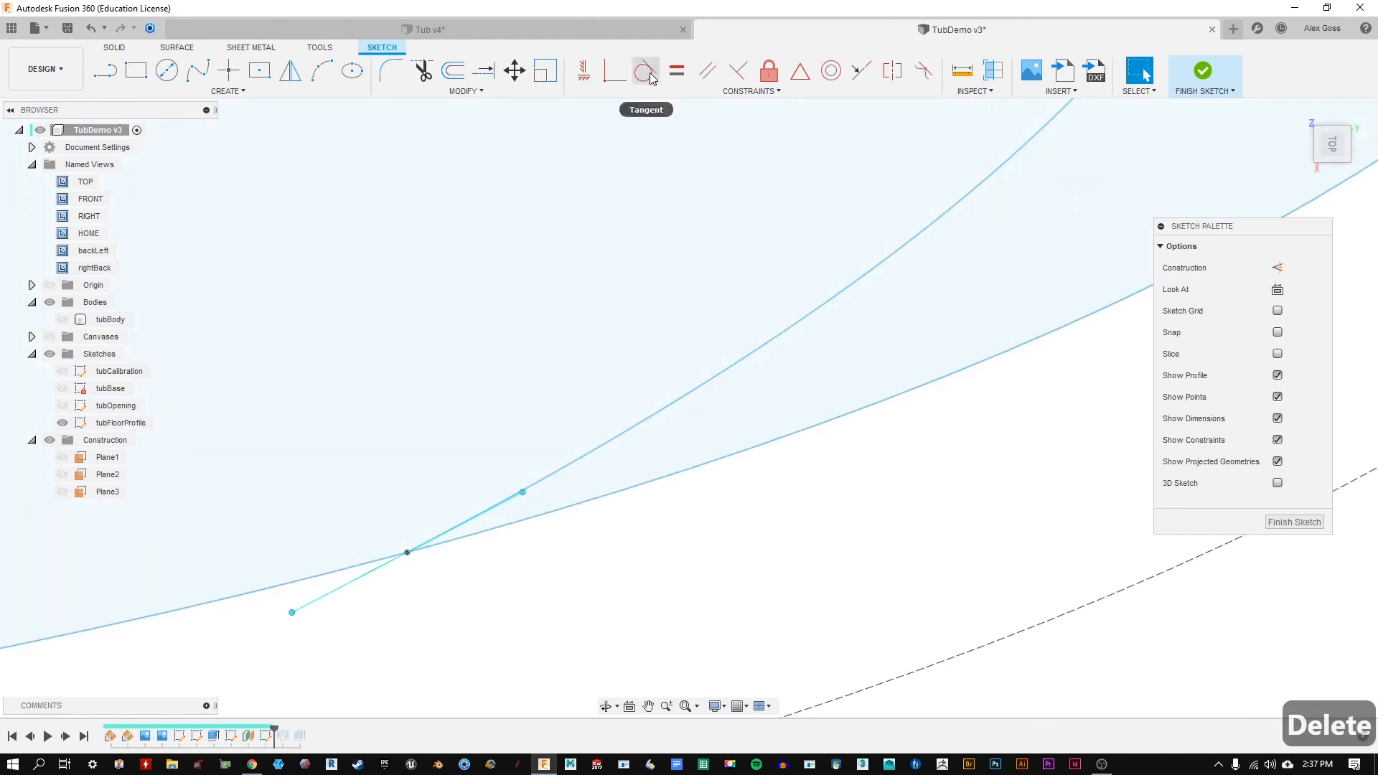
{"action": "left_click", "coordinate": [644, 70]}
{"action": "left_click", "coordinate": [599, 441]}
{"action": "left_click", "coordinate": [597, 500]}
{"action": "scroll", "coordinate": [553, 567], "scroll_direction": "down", "scroll_amount": 5}
{"action": "key", "text": "Escape"}
Step: Adjust the spline's tangent handles and move its endpoint along the oval closer to the tip
{"action": "mouse_move", "coordinate": [539, 531]}
{"action": "left_mouse_down"}
{"action": "mouse_move", "coordinate": [559, 526]}
{"action": "mouse_move", "coordinate": [541, 531]}
{"action": "left_mouse_up"}
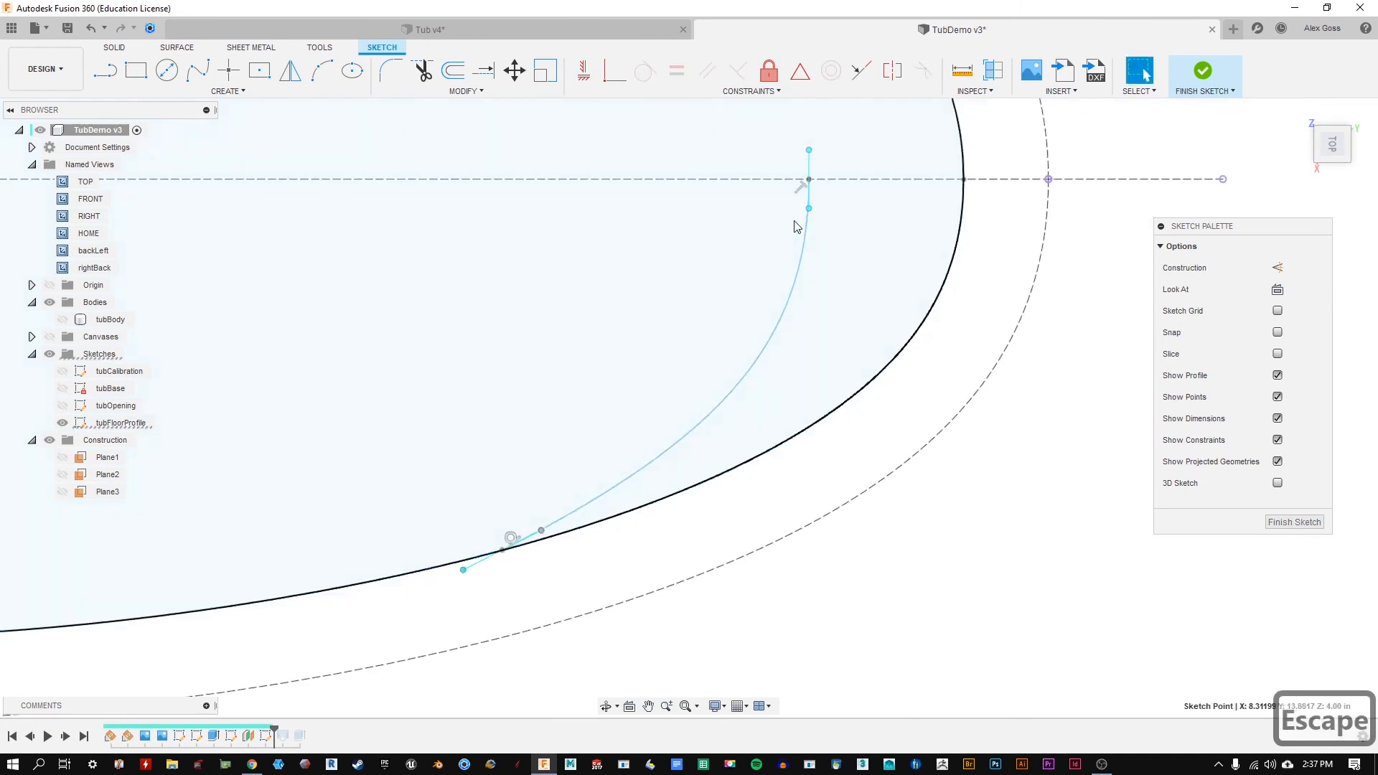
{"action": "left_click_drag", "start_coordinate": [808, 208], "coordinate": [810, 181]}
{"action": "left_click", "coordinate": [534, 545]}
{"action": "left_click_drag", "start_coordinate": [502, 550], "coordinate": [604, 523]}
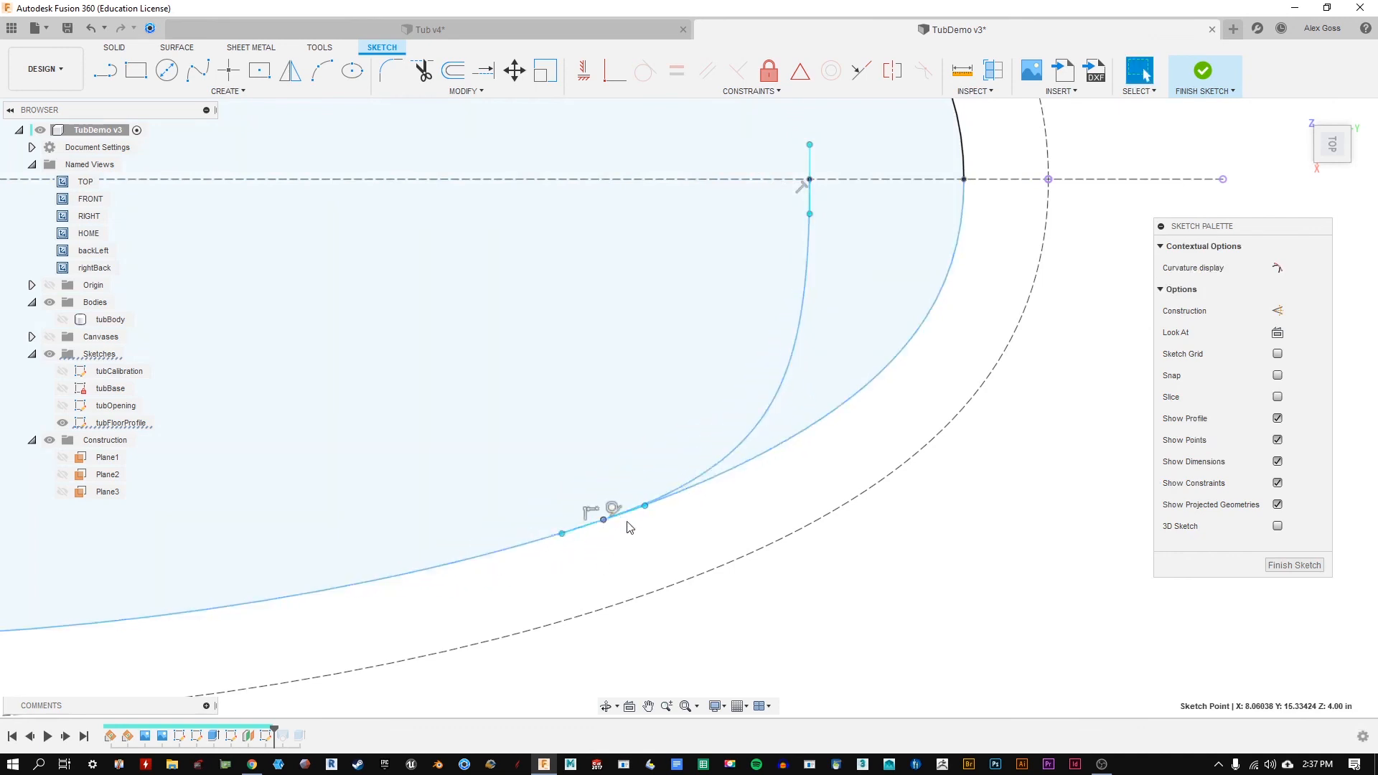
{"action": "left_click", "coordinate": [1053, 412]}
{"action": "middle_click_drag", "start_coordinate": [1025, 305], "coordinate": [911, 394]}
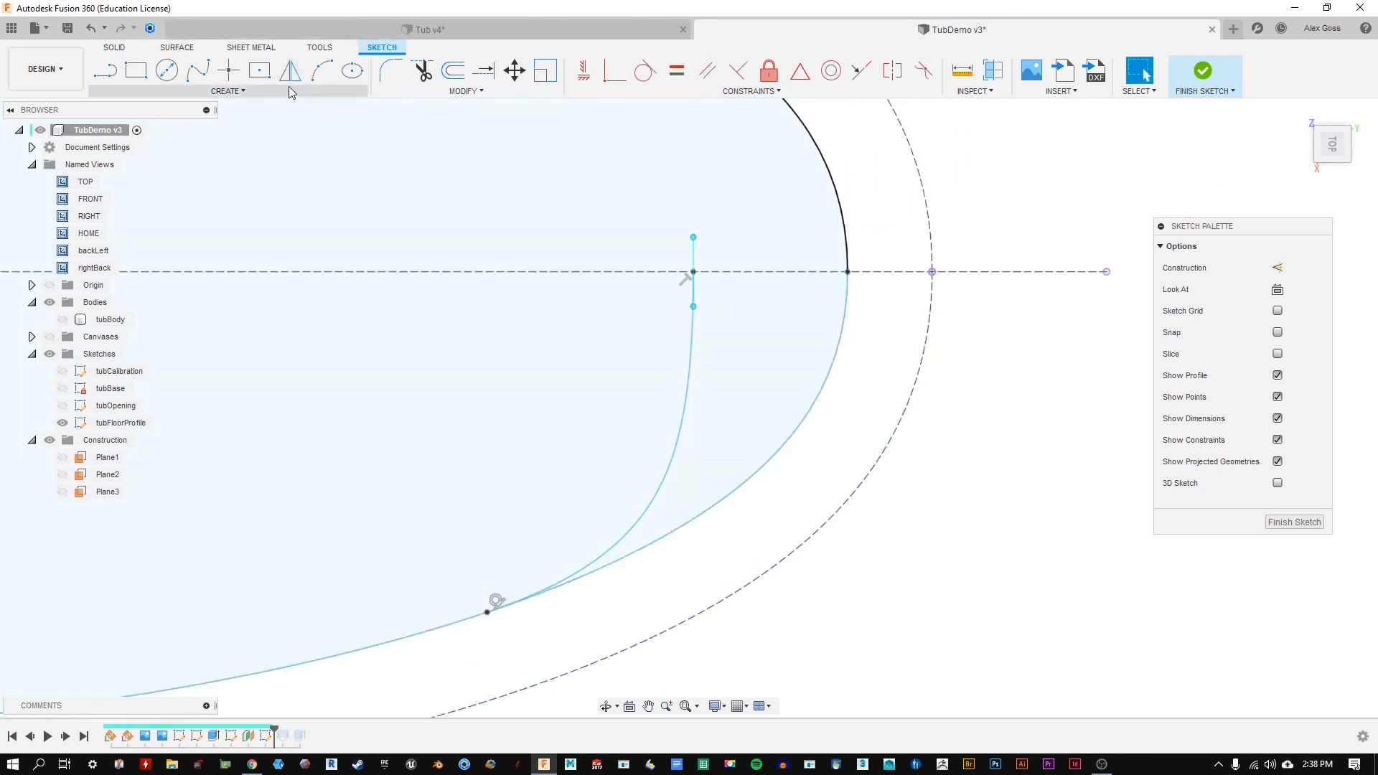
{"action": "key", "text": "Escape"}
{"action": "key", "text": "Escape"}
{"action": "key", "text": "Escape"}
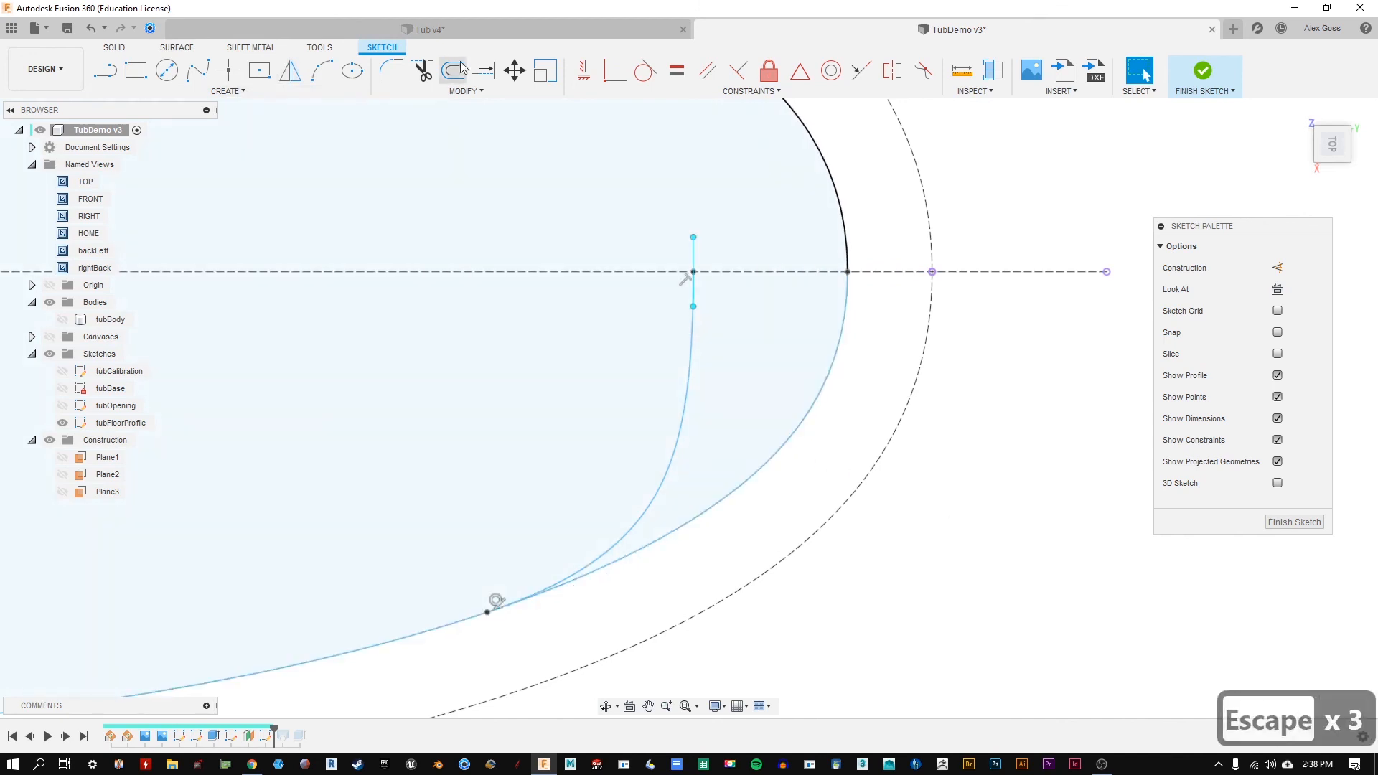
Step: Mirror the spline across the construction centreline to the opposite side of the floor oval
{"action": "left_click", "coordinate": [228, 91]}
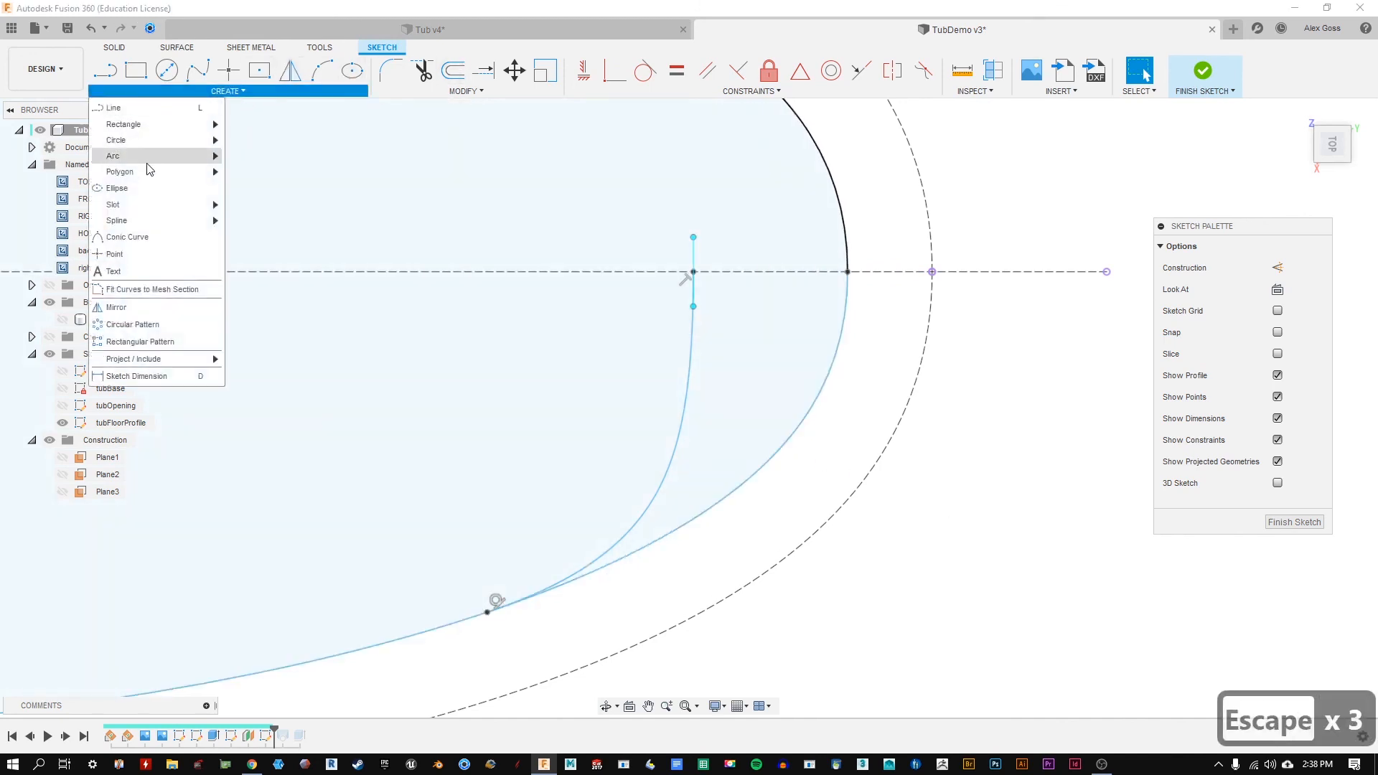
{"action": "left_click", "coordinate": [165, 310]}
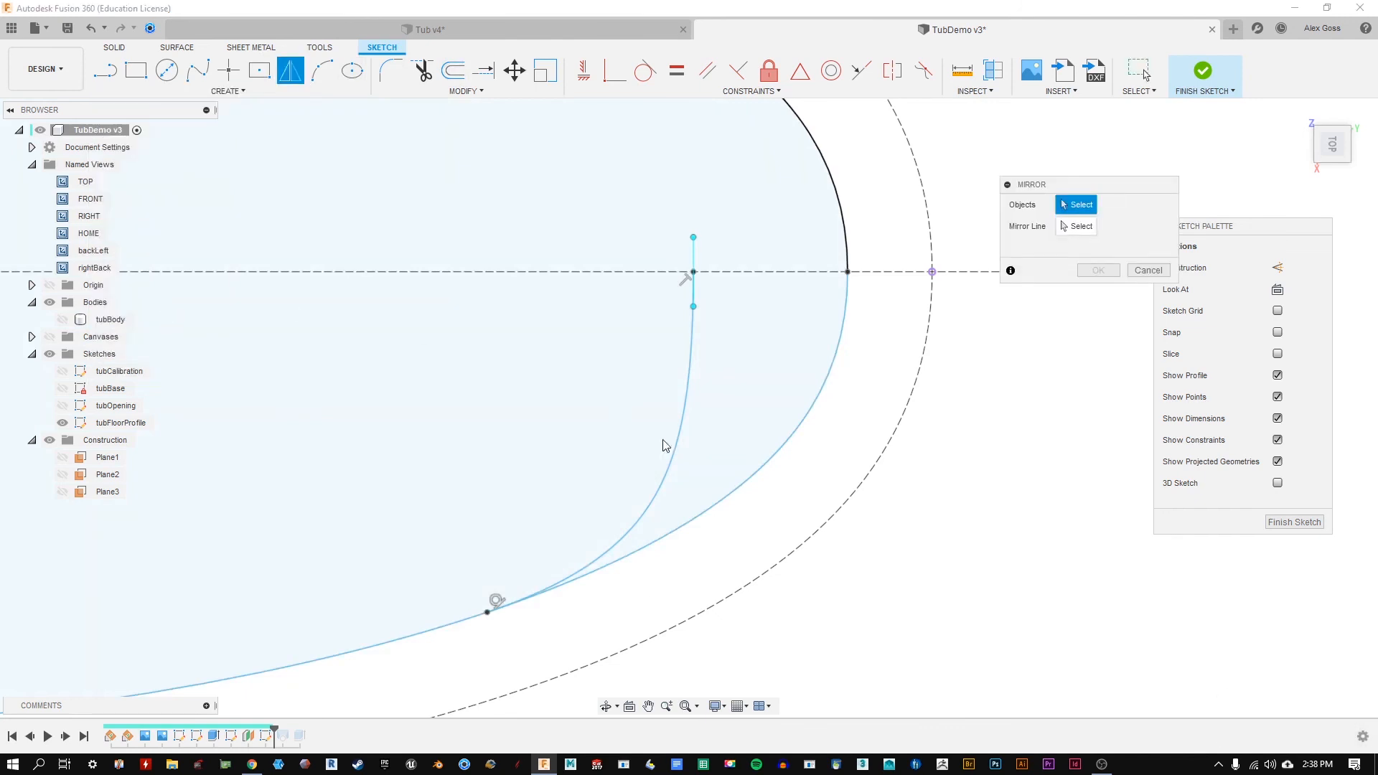
{"action": "left_click_drag", "start_coordinate": [1083, 192], "coordinate": [924, 317]}
{"action": "left_click", "coordinate": [686, 369]}
{"action": "middle_click_drag", "start_coordinate": [855, 187], "coordinate": [806, 287]}
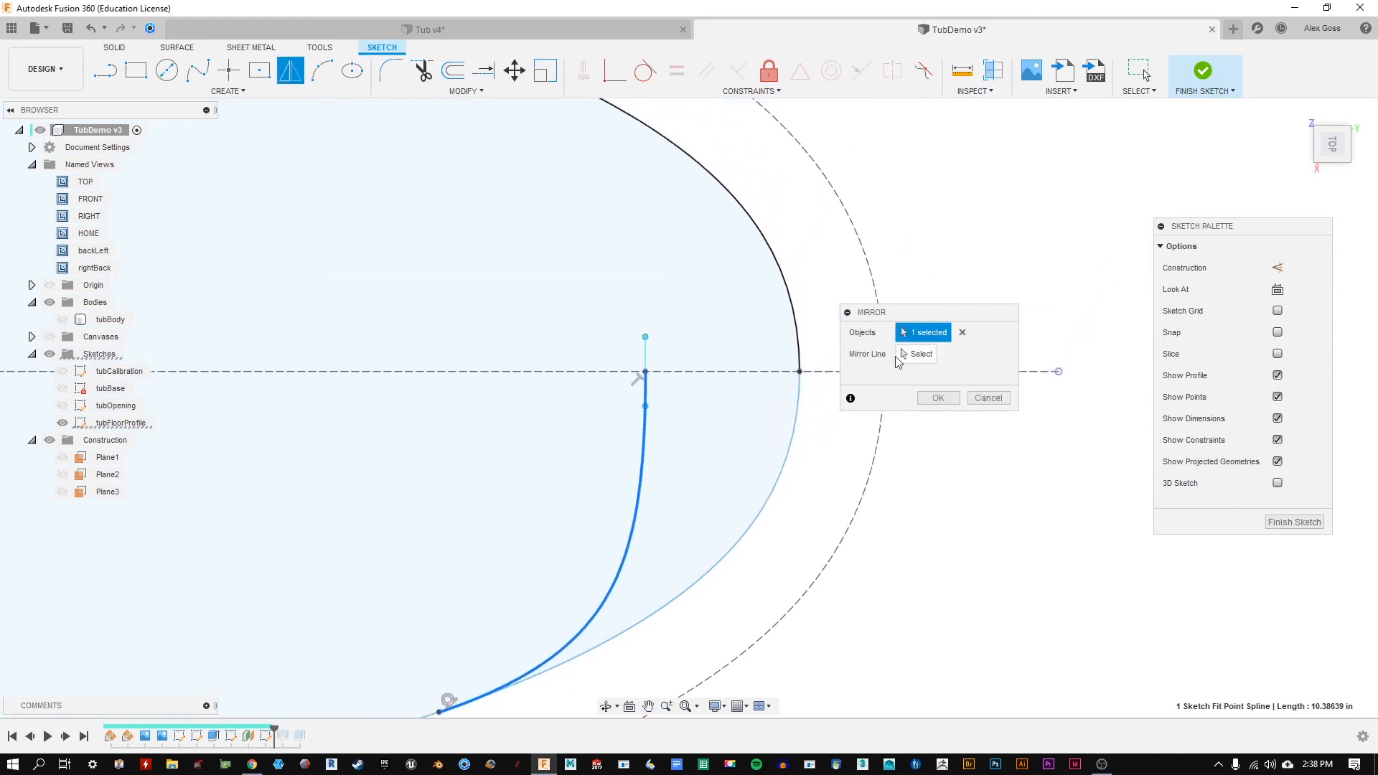
{"action": "left_click", "coordinate": [925, 359]}
{"action": "left_click", "coordinate": [561, 373]}
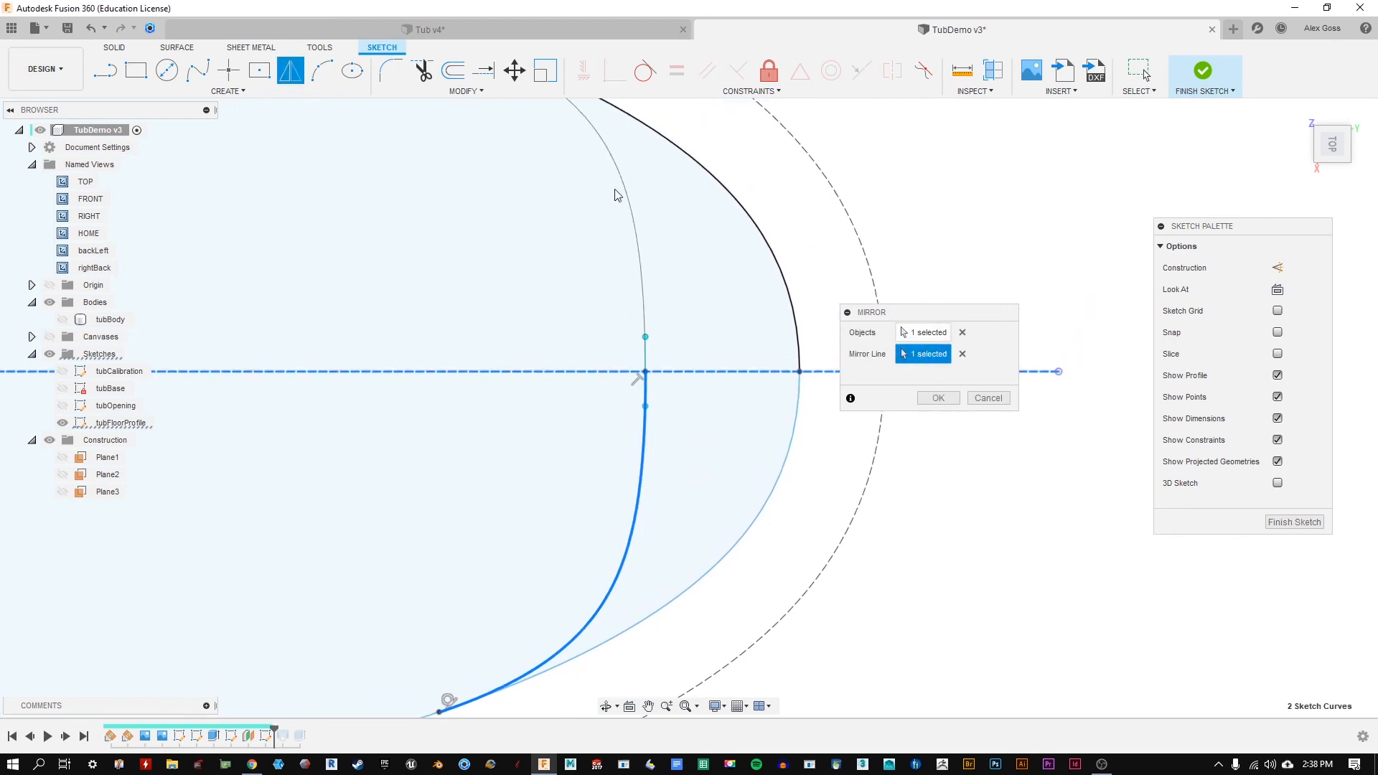
{"action": "scroll", "coordinate": [666, 300], "scroll_direction": "down", "scroll_amount": 3}
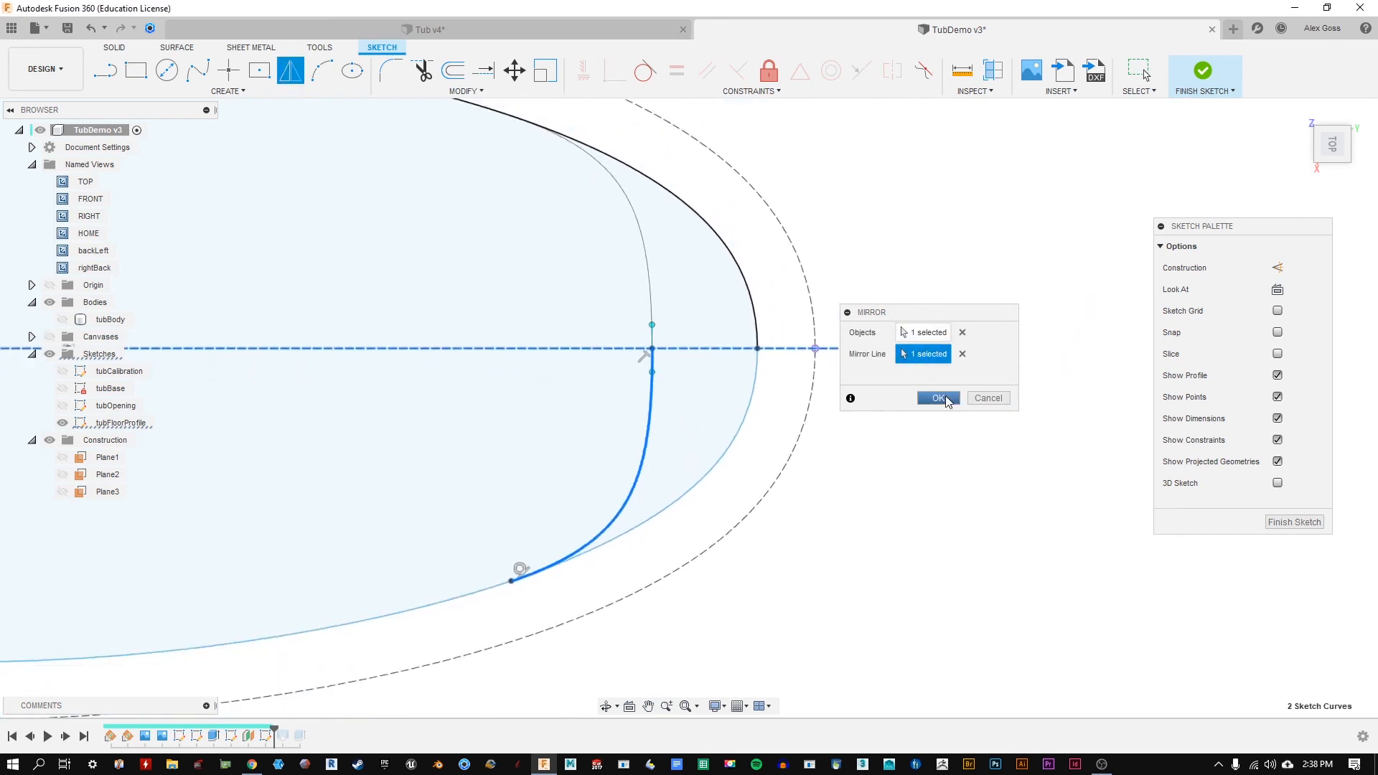
{"action": "left_click", "coordinate": [940, 399]}
Step: Move the mirrored spline's shared point along the centreline toward the oval's tip, to about Y 21.0 in
{"action": "scroll", "coordinate": [708, 394], "scroll_direction": "up", "scroll_amount": 4}
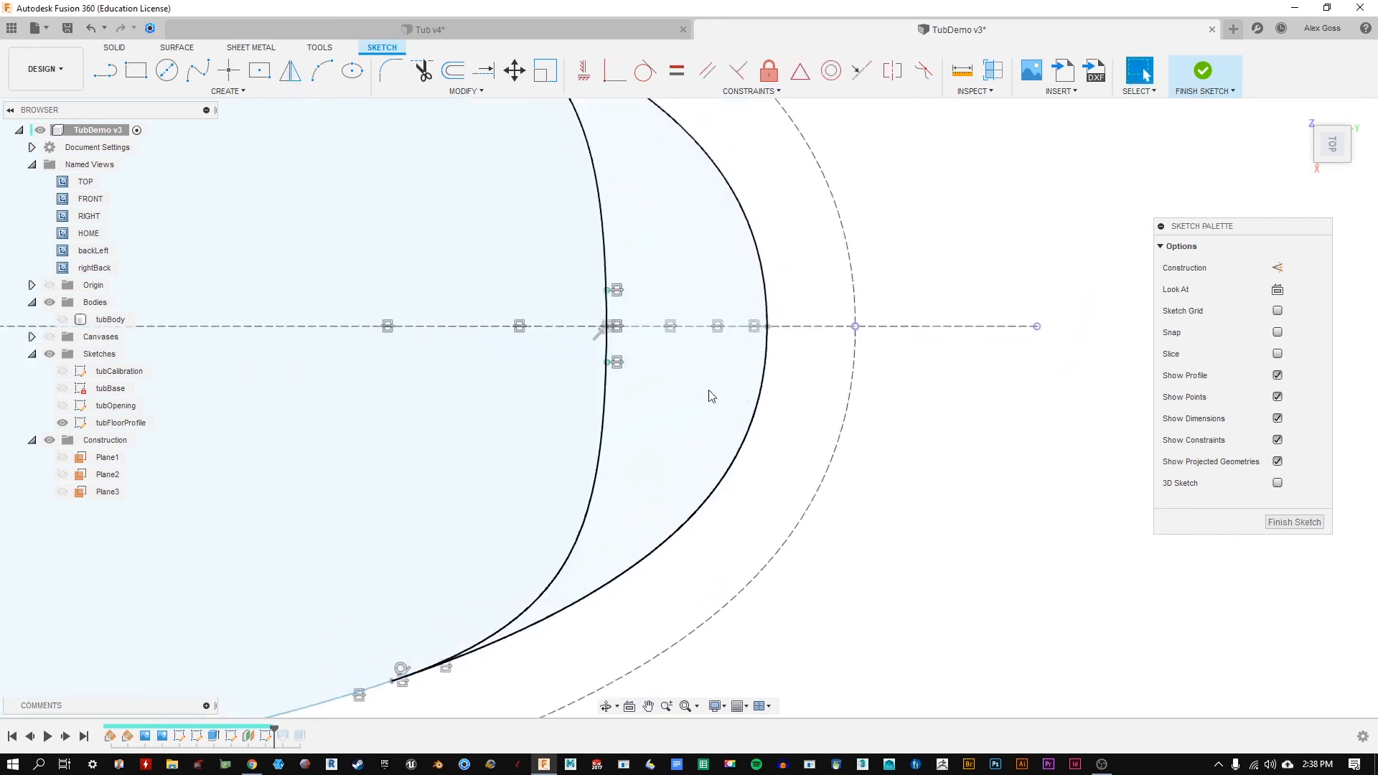
{"action": "left_click", "coordinate": [606, 363]}
{"action": "left_click_drag", "start_coordinate": [607, 326], "coordinate": [641, 327]}
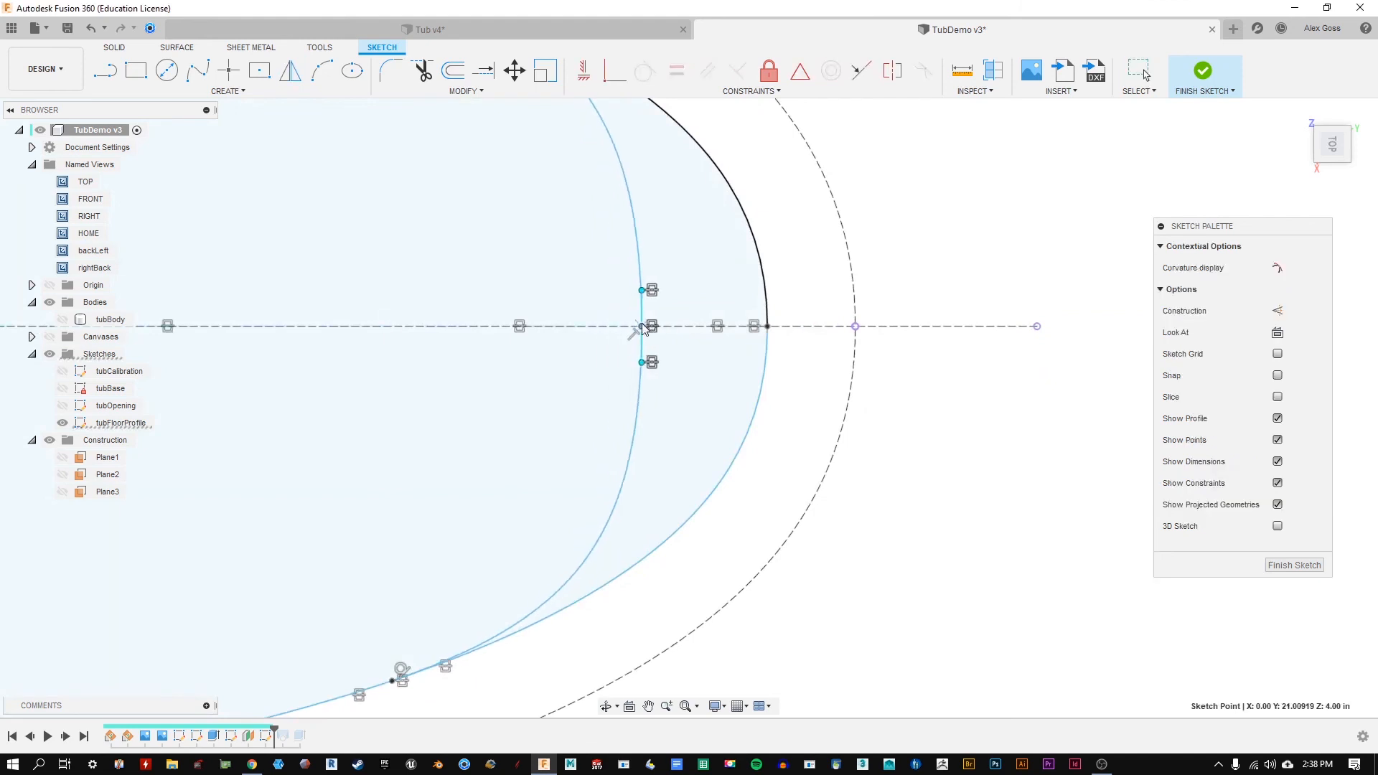
{"action": "scroll", "coordinate": [815, 526], "scroll_direction": "down", "scroll_amount": 4}
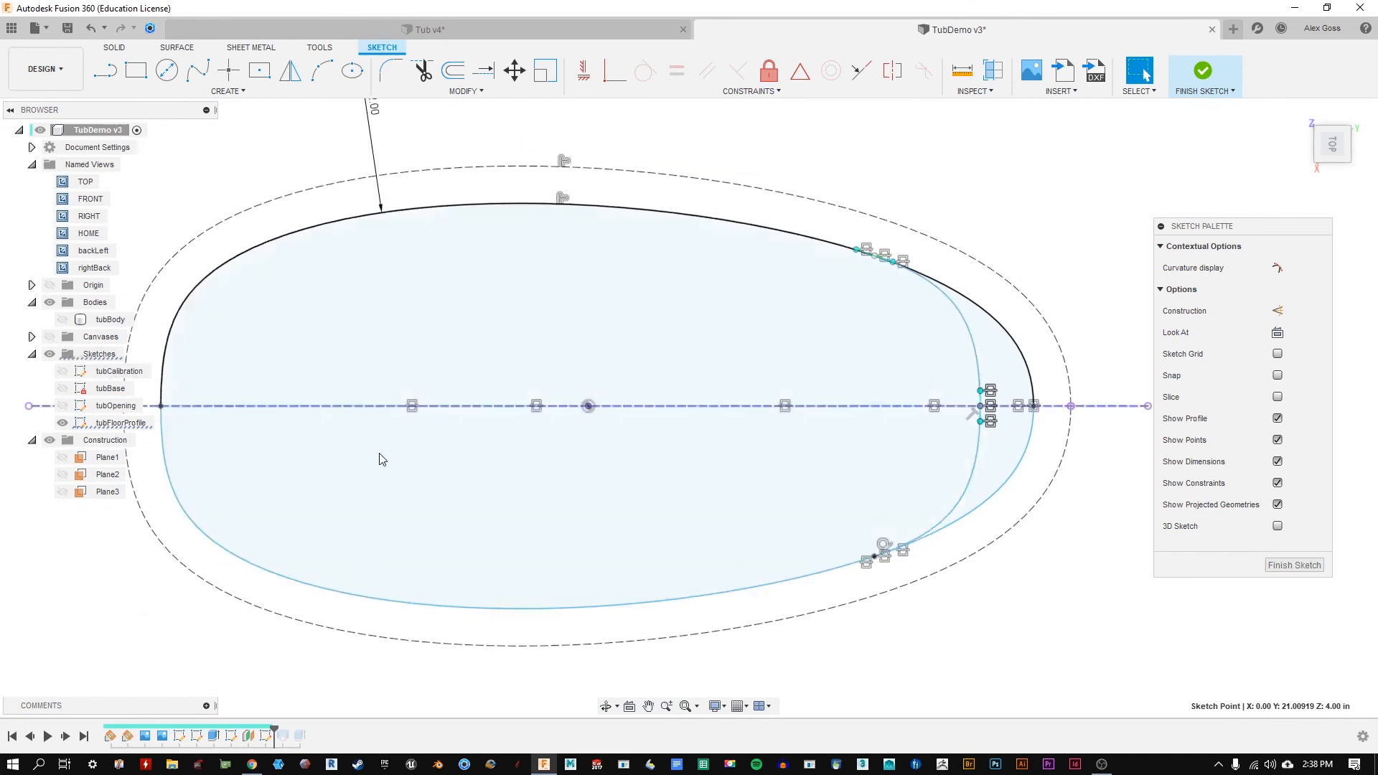
Step: Show the canvases and compare the floor profile with the reference photo from the saved rightBack and backLeft views
{"action": "middle_click_drag", "start_coordinate": [177, 392], "coordinate": [123, 331], "text": "shift"}
{"action": "left_click", "coordinate": [50, 336]}
{"action": "middle_click_drag", "start_coordinate": [745, 405], "coordinate": [682, 398], "text": "shift"}
{"action": "double_click", "coordinate": [95, 268]}
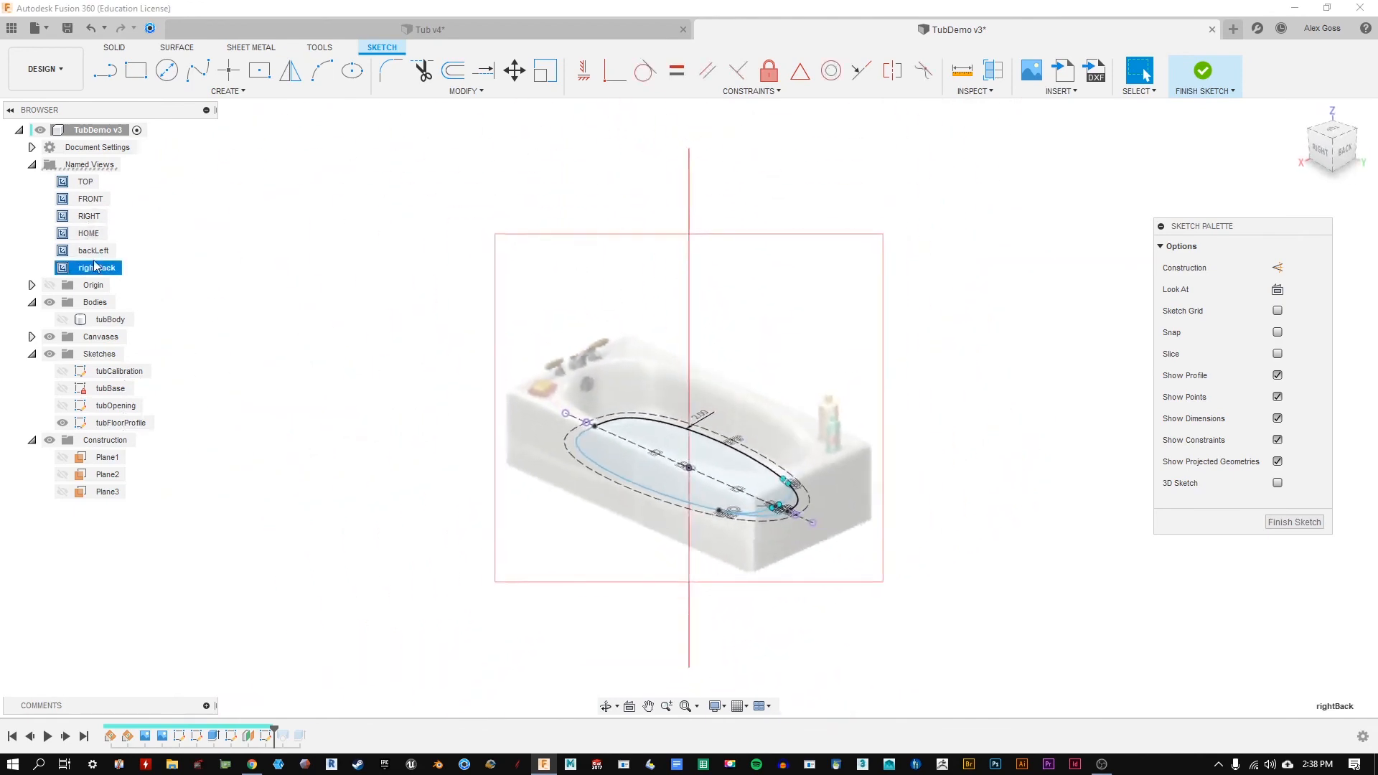
{"action": "double_click", "coordinate": [94, 250]}
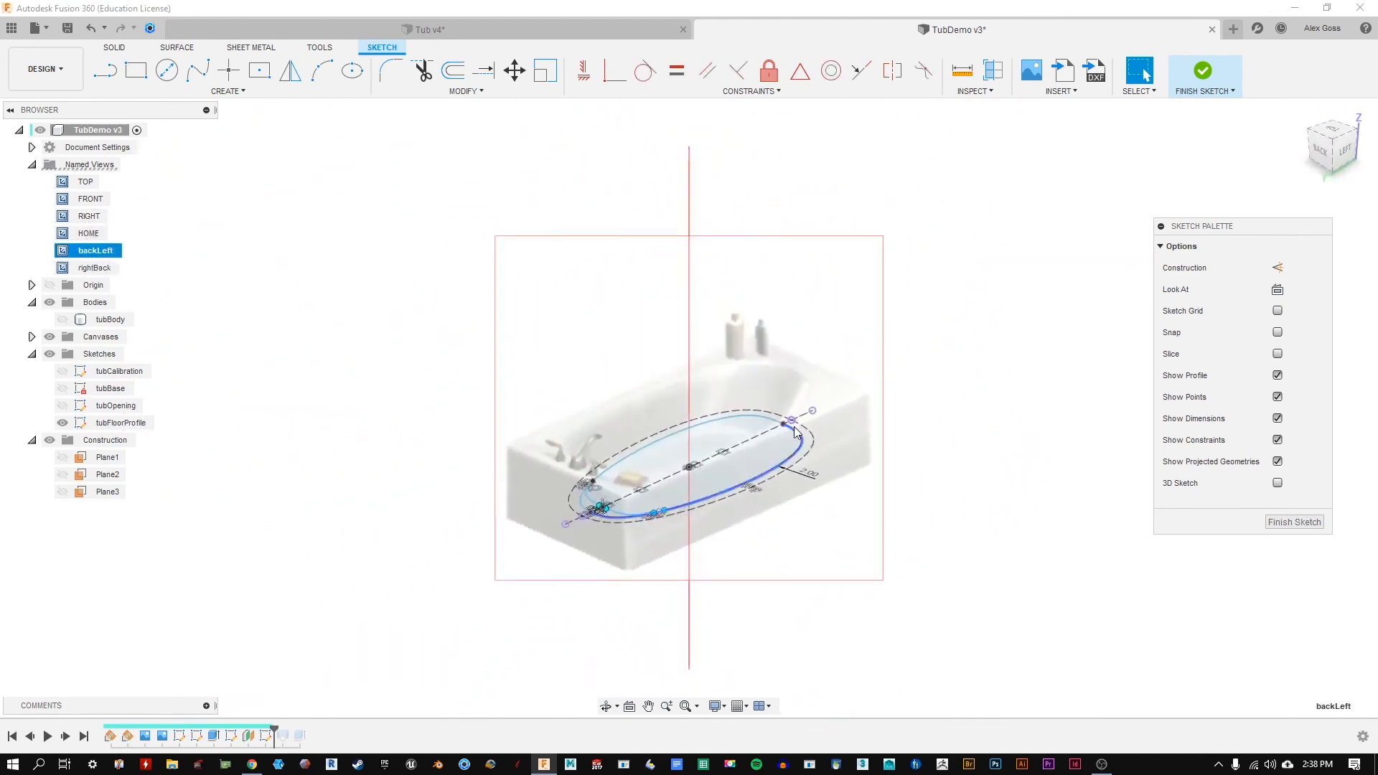
Step: Compare the floor profile with the reference photo by alternating between the backLeft and rightBack saved views
{"action": "scroll", "coordinate": [702, 496], "scroll_direction": "up", "scroll_amount": 4}
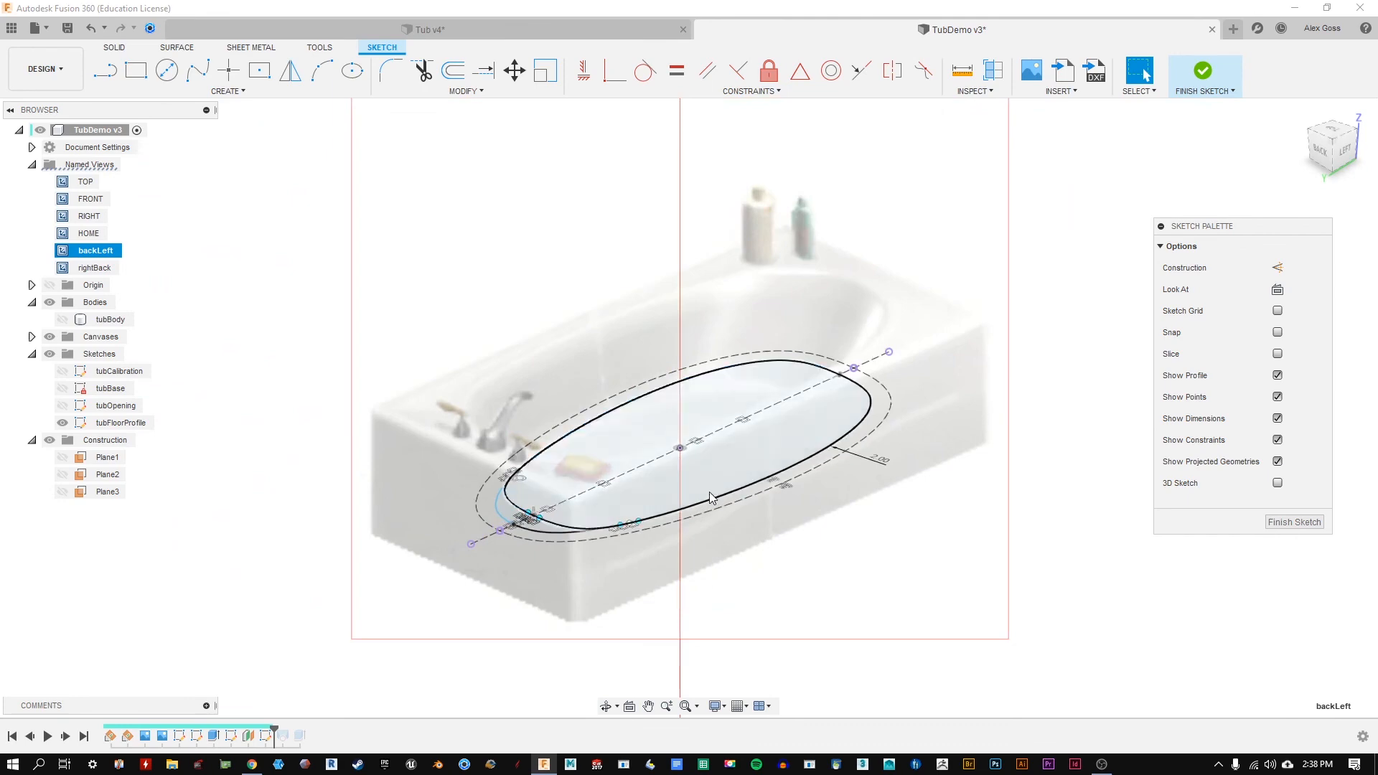
{"action": "left_click", "coordinate": [711, 496]}
{"action": "scroll", "coordinate": [522, 527], "scroll_direction": "up", "scroll_amount": 1}
{"action": "middle_click_drag", "start_coordinate": [523, 526], "coordinate": [654, 473], "text": "shift"}
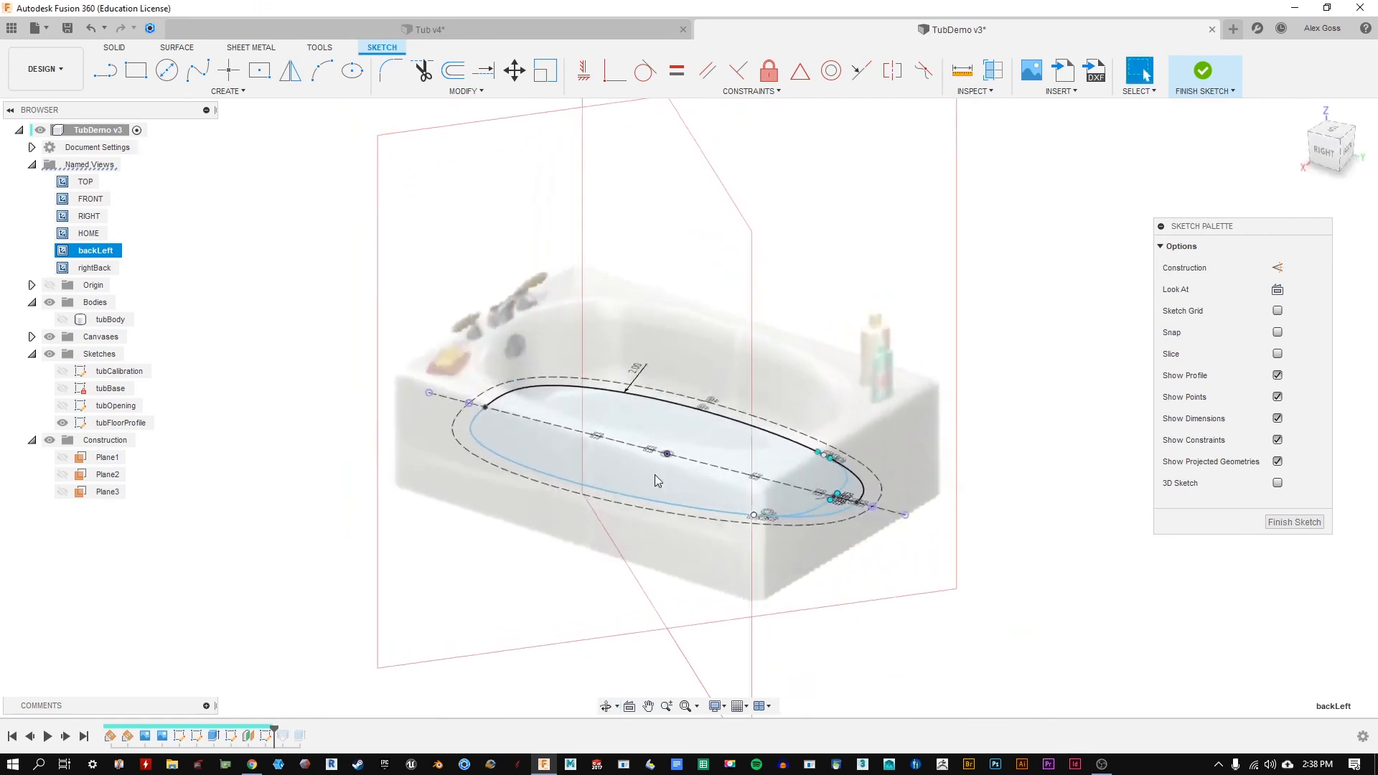
{"action": "double_click", "coordinate": [109, 251]}
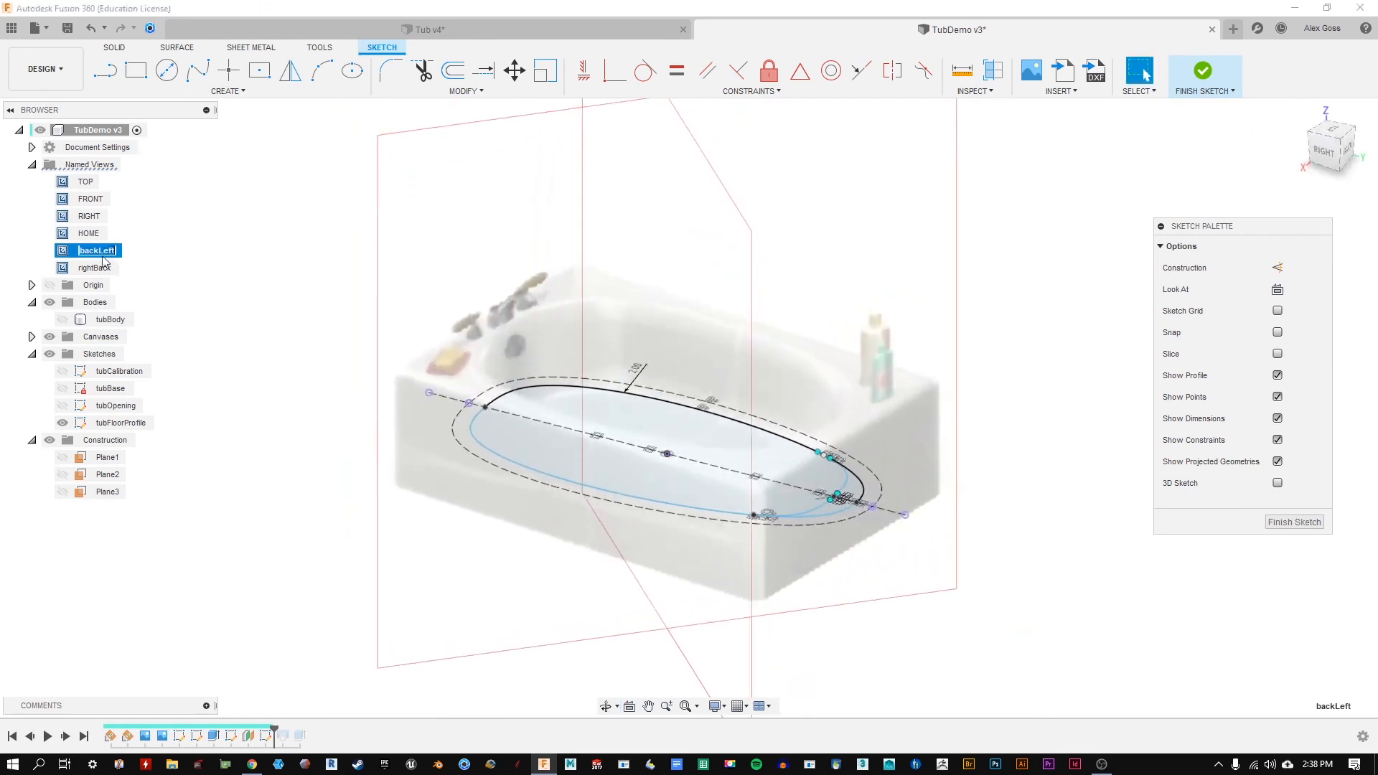
{"action": "left_click", "coordinate": [104, 268]}
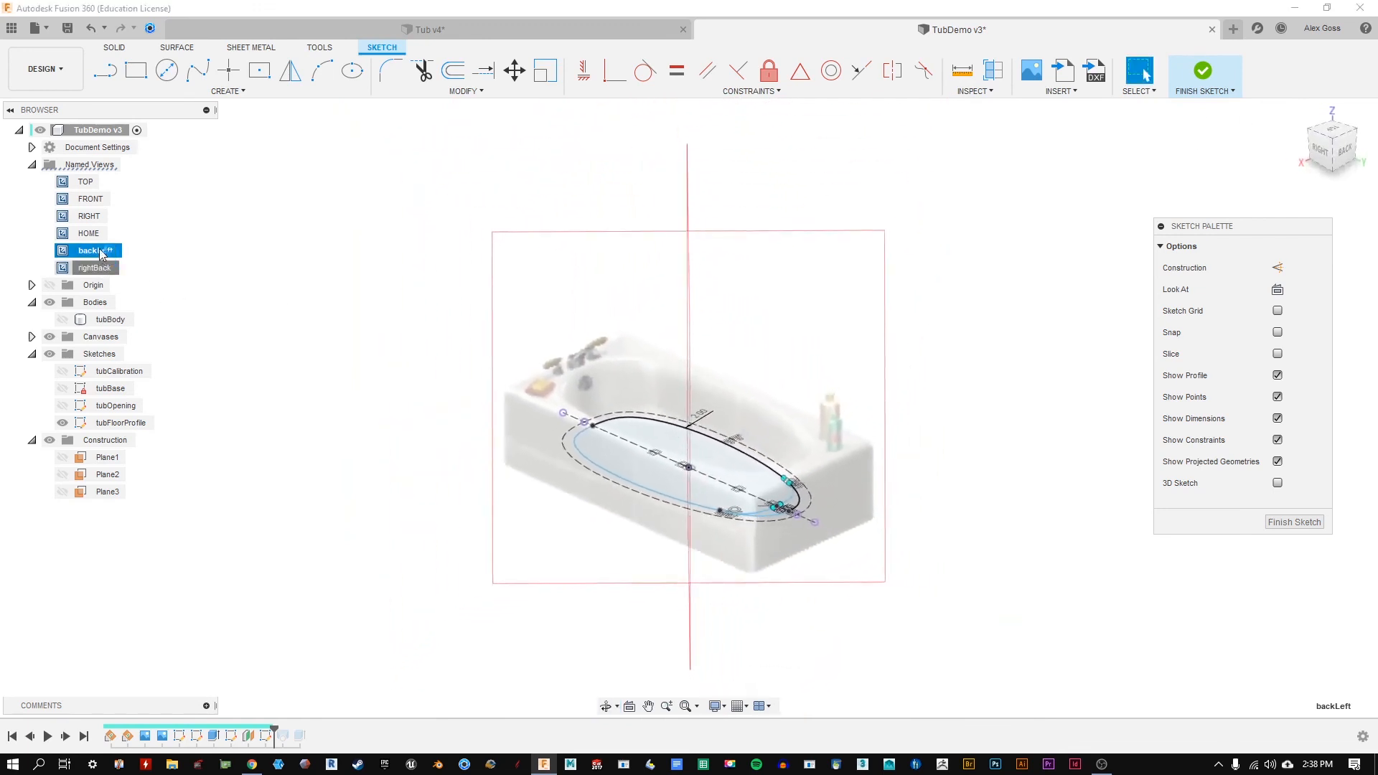
{"action": "left_click", "coordinate": [103, 252]}
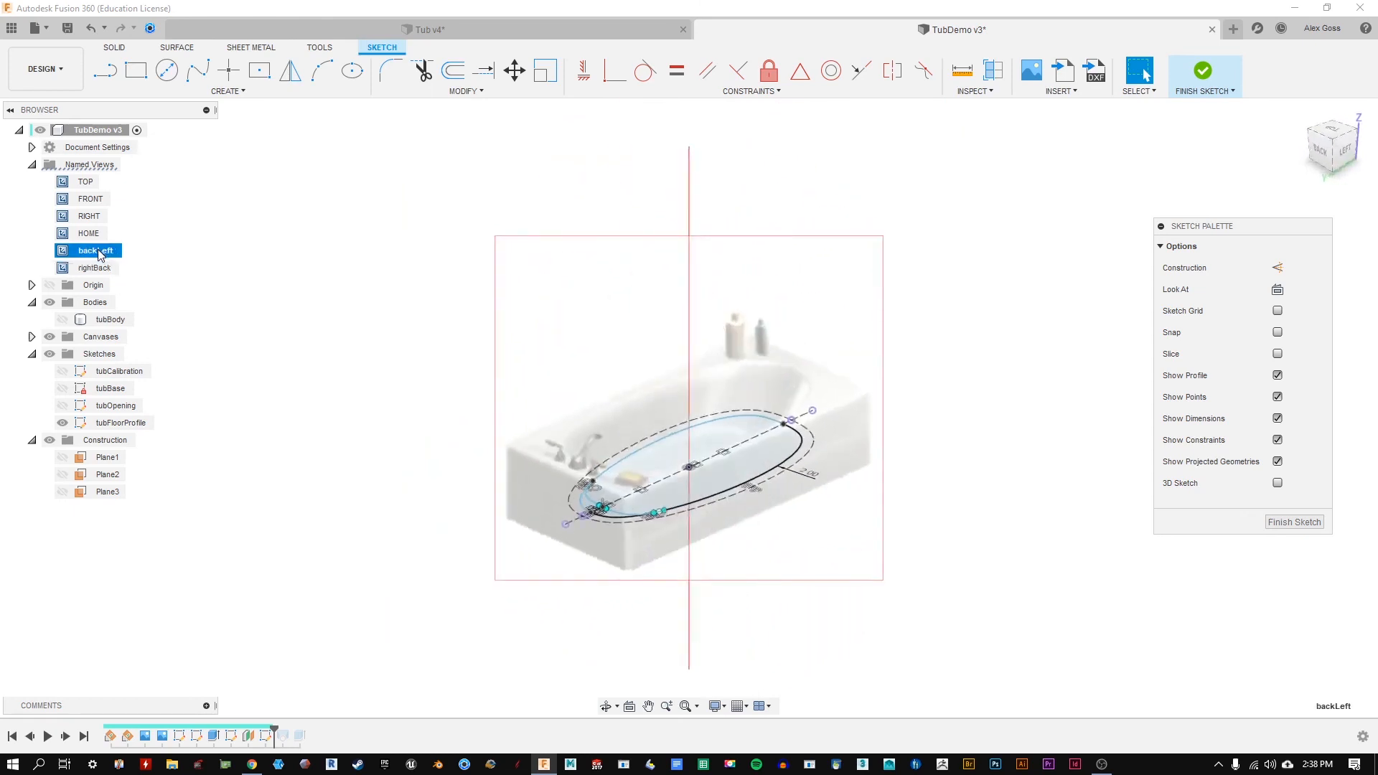
{"action": "left_click", "coordinate": [98, 266]}
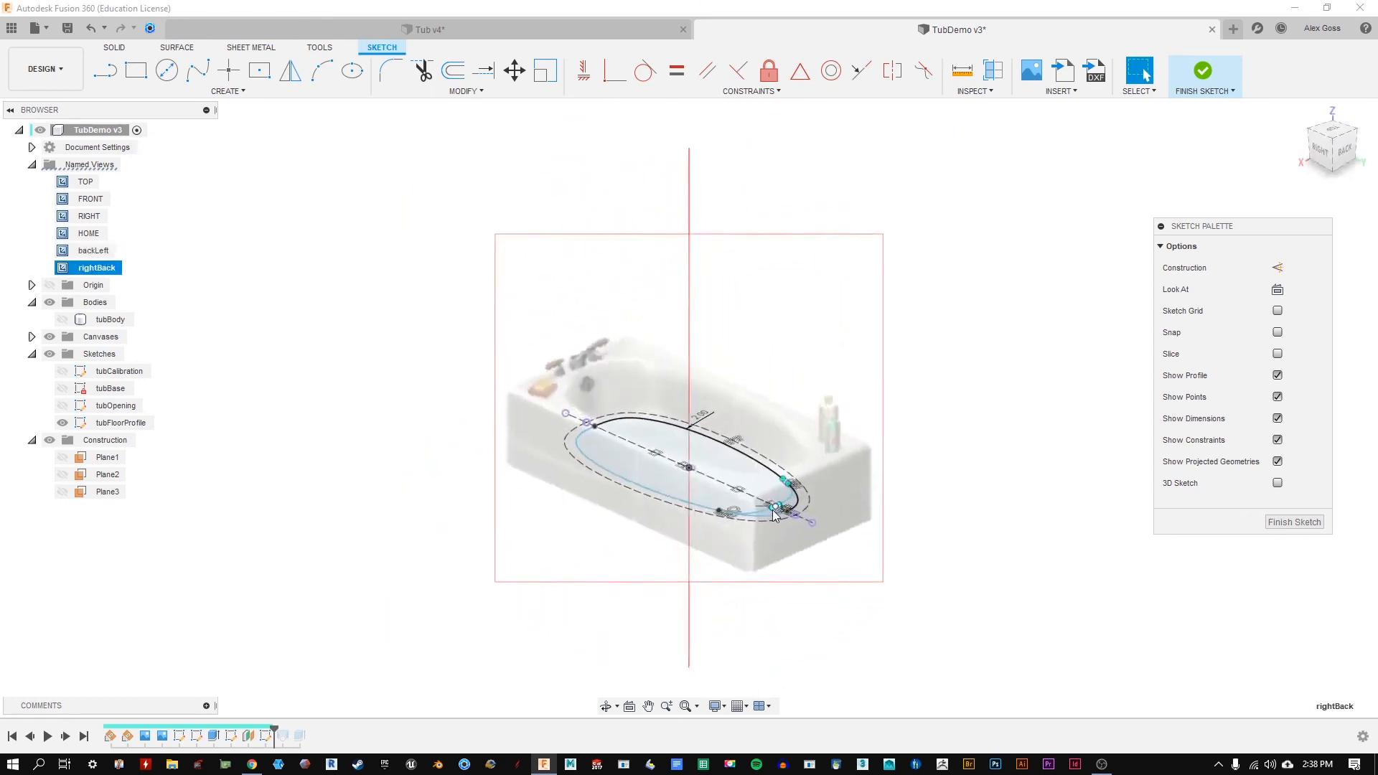
Step: Inspect the spline end of the floor profile near the oval's tip against the reference photo in the rightBack view
{"action": "scroll", "coordinate": [806, 542], "scroll_direction": "up", "scroll_amount": 3}
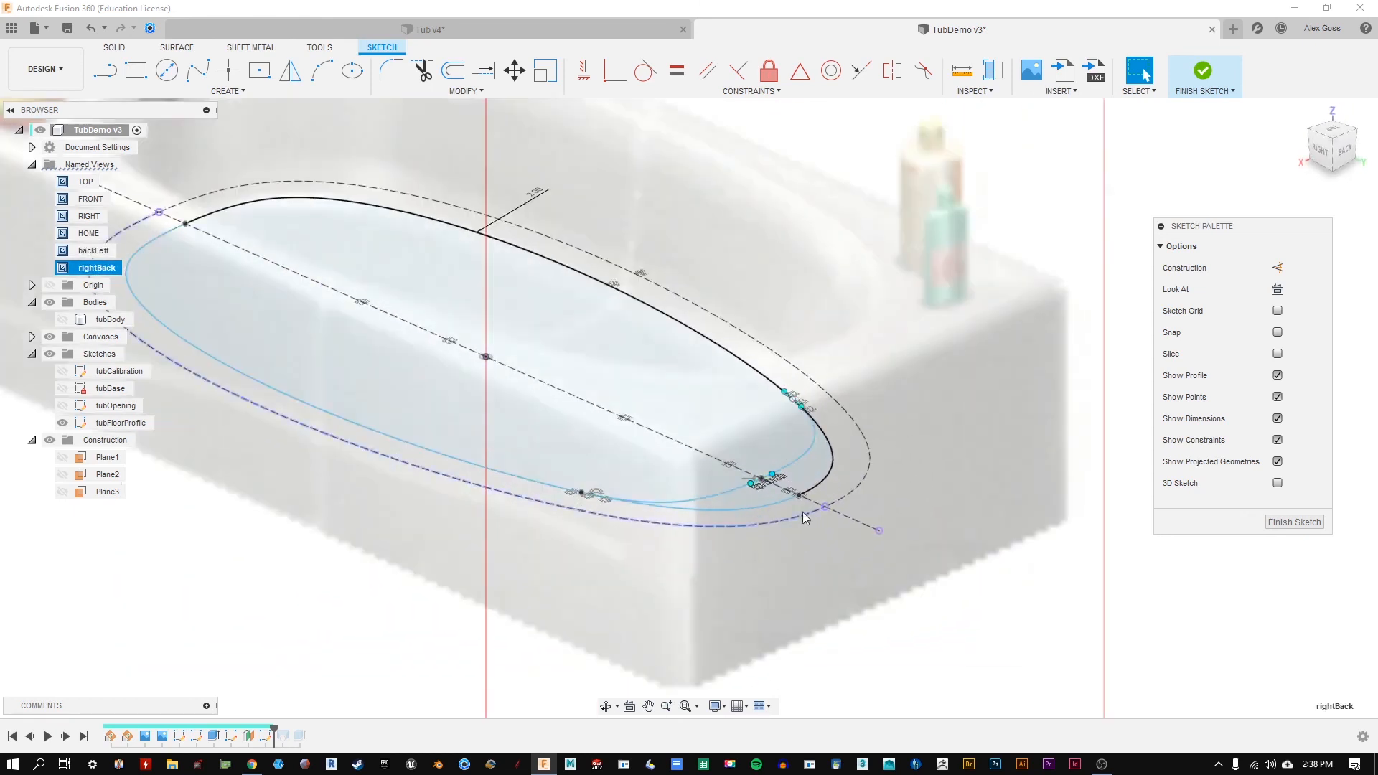
{"action": "left_click", "coordinate": [761, 481]}
{"action": "scroll", "coordinate": [767, 480], "scroll_direction": "up", "scroll_amount": 3}
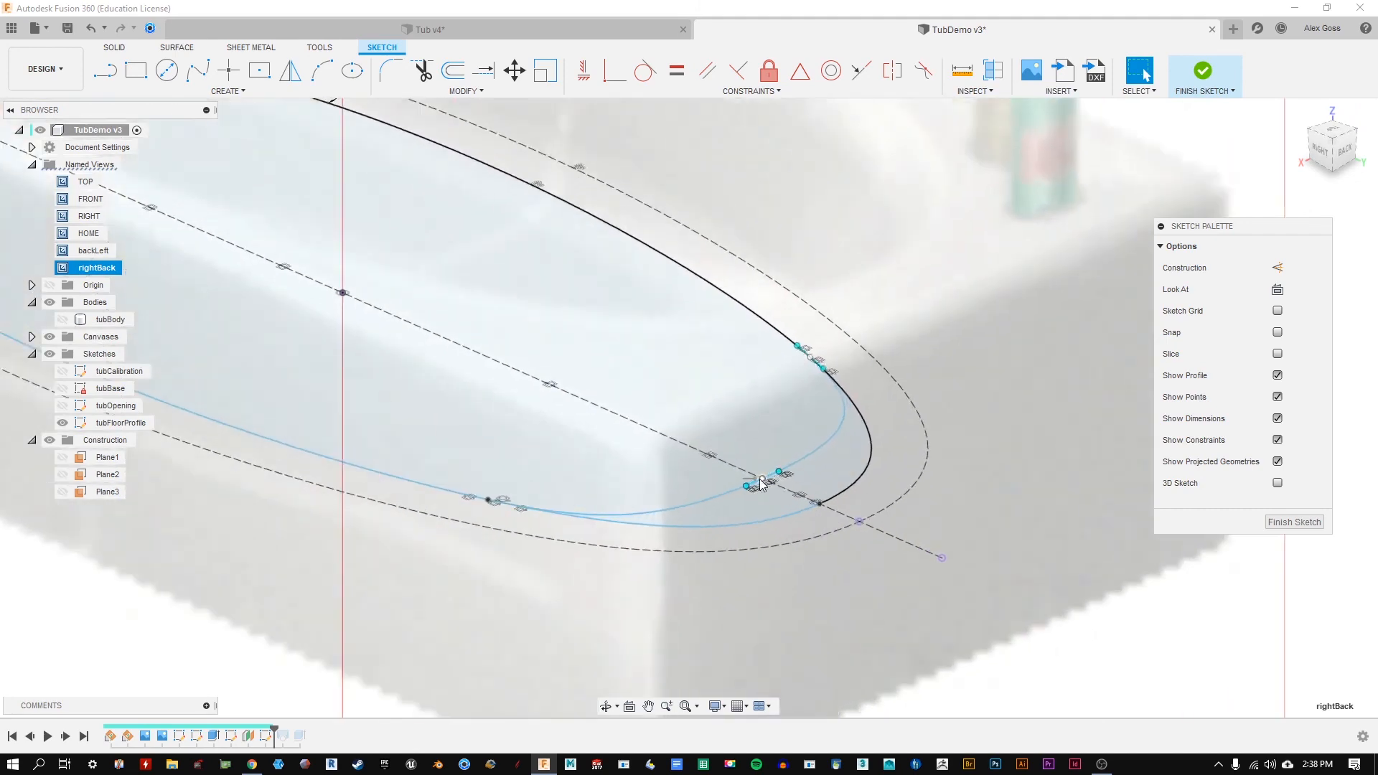
{"action": "left_click", "coordinate": [772, 485]}
{"action": "key", "text": "Escape"}
{"action": "scroll", "coordinate": [442, 338], "scroll_direction": "down", "scroll_amount": 7}
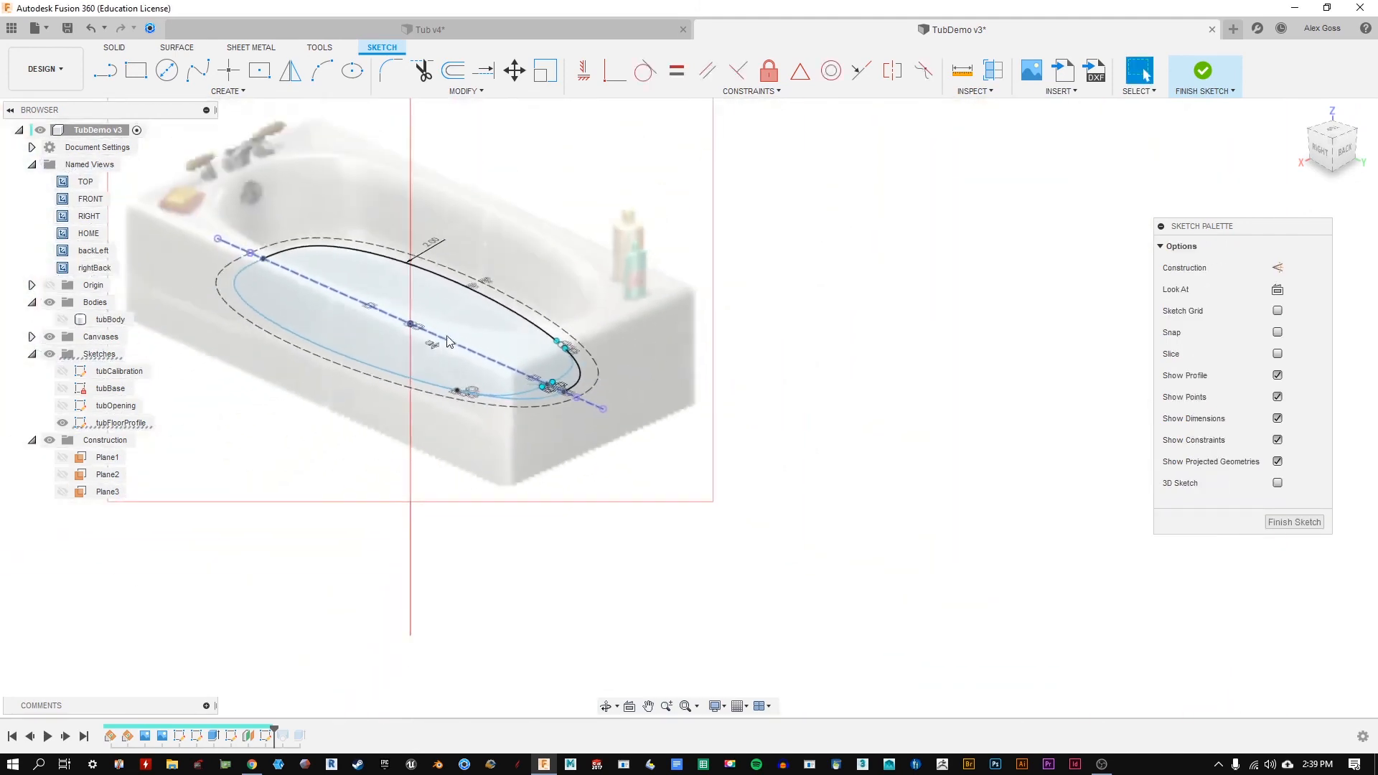
{"action": "scroll", "coordinate": [445, 329], "scroll_direction": "up", "scroll_amount": 4}
{"action": "middle_click_drag", "start_coordinate": [385, 289], "coordinate": [655, 409]}
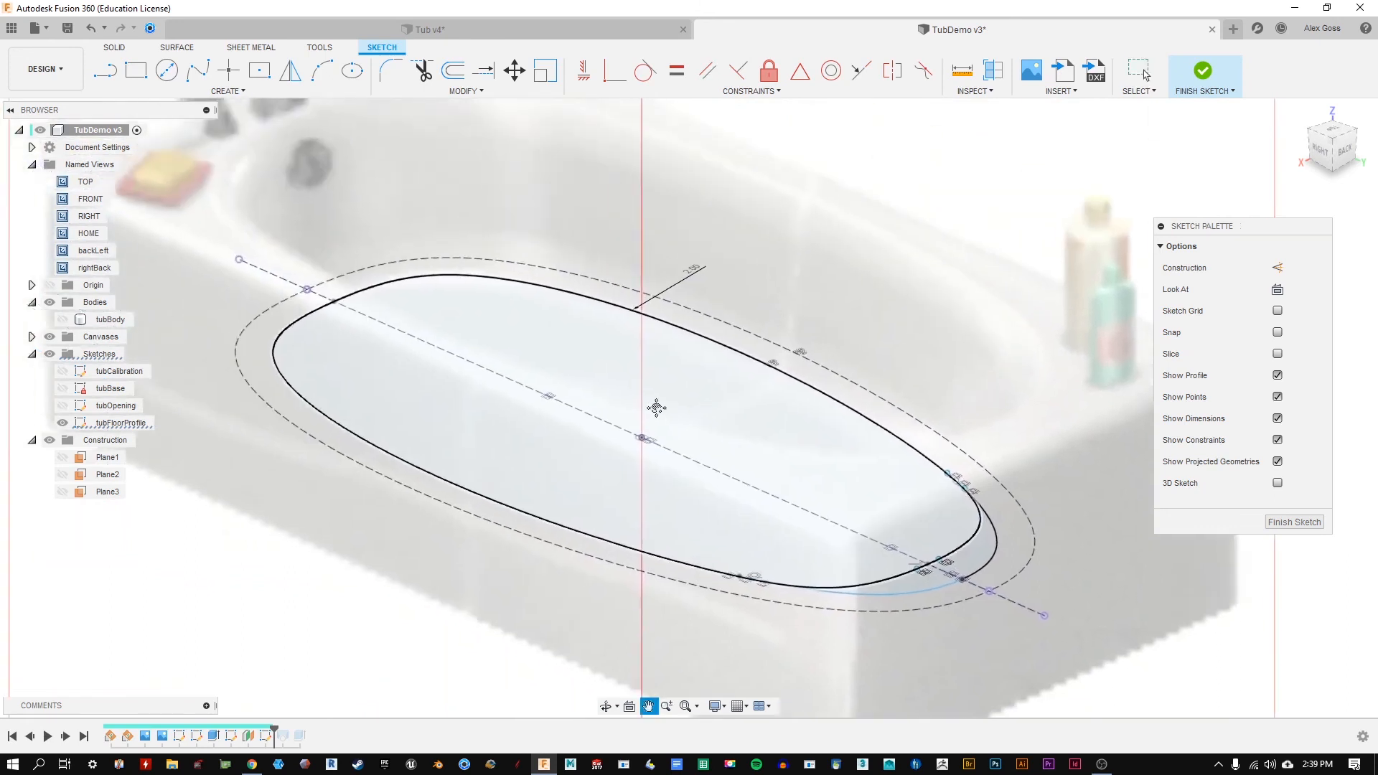
{"action": "scroll", "coordinate": [657, 411], "scroll_direction": "down", "scroll_amount": 4}
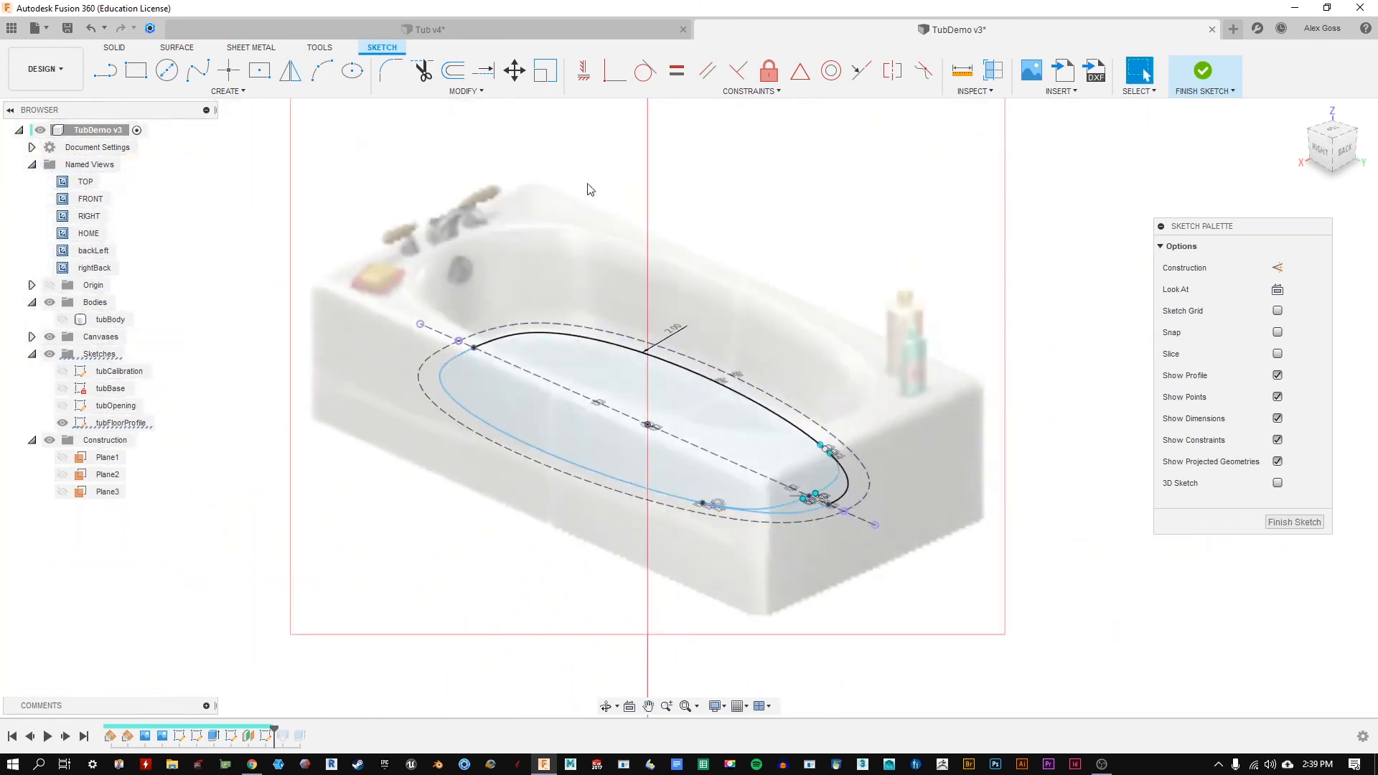
Step: Open K-837_spec.pdf from the project's Bathtub Reference folder in the web browser
{"action": "left_click", "coordinate": [11, 28]}
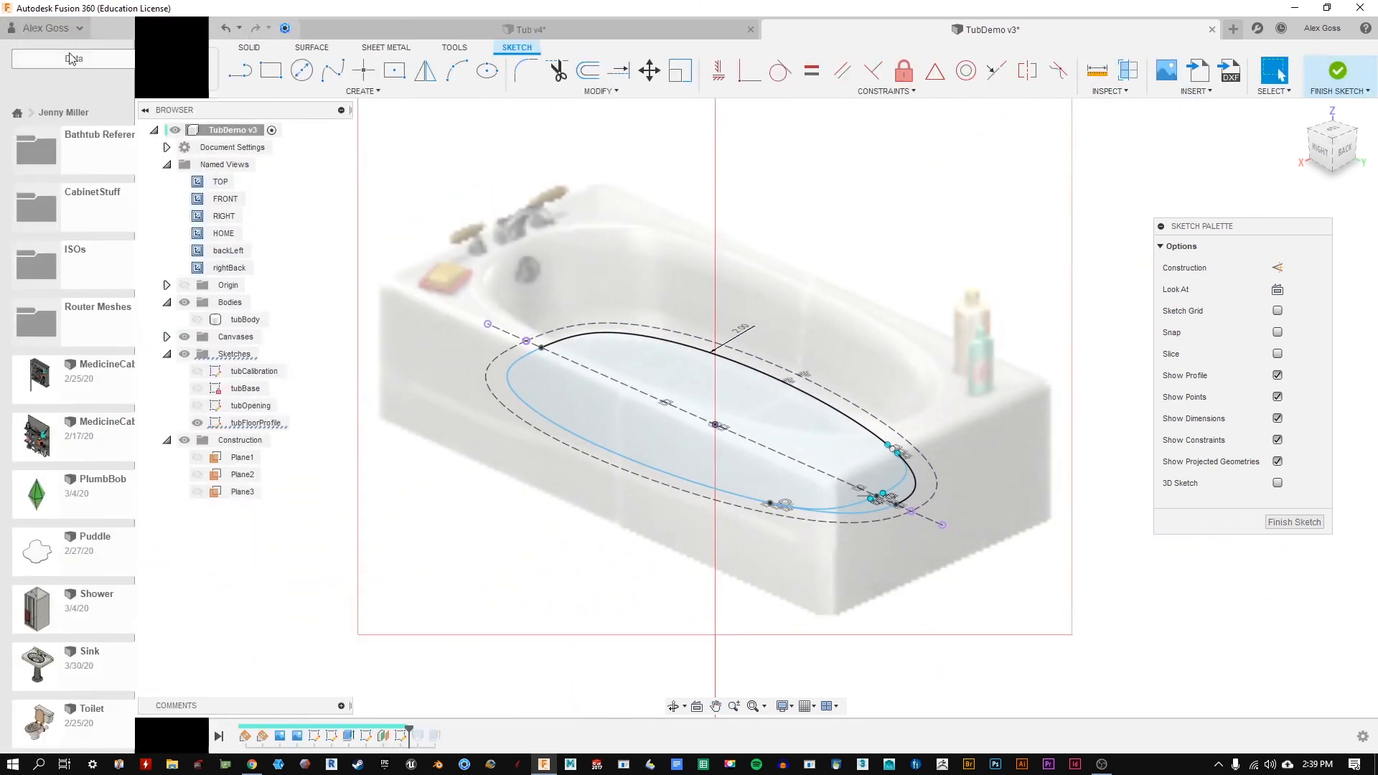
{"action": "left_click", "coordinate": [120, 163]}
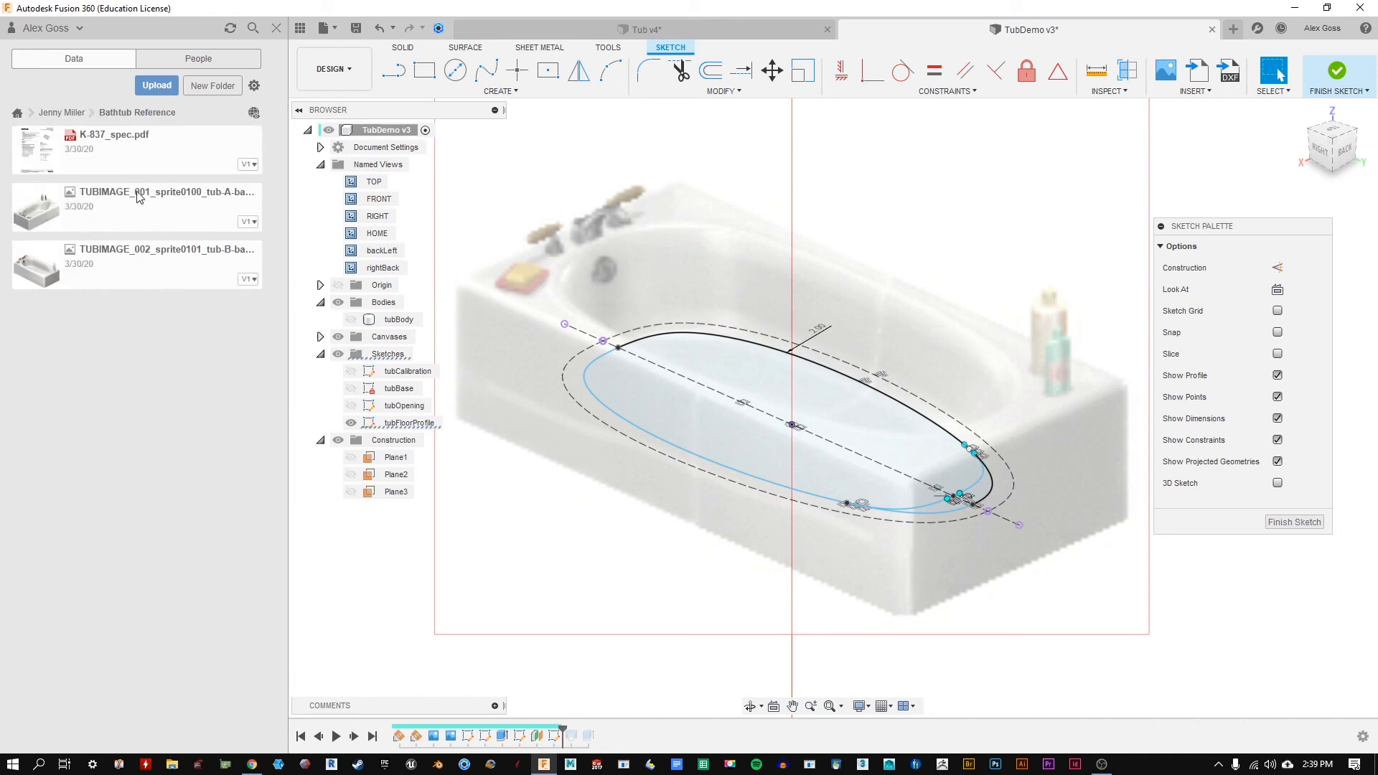
{"action": "double_click", "coordinate": [37, 156]}
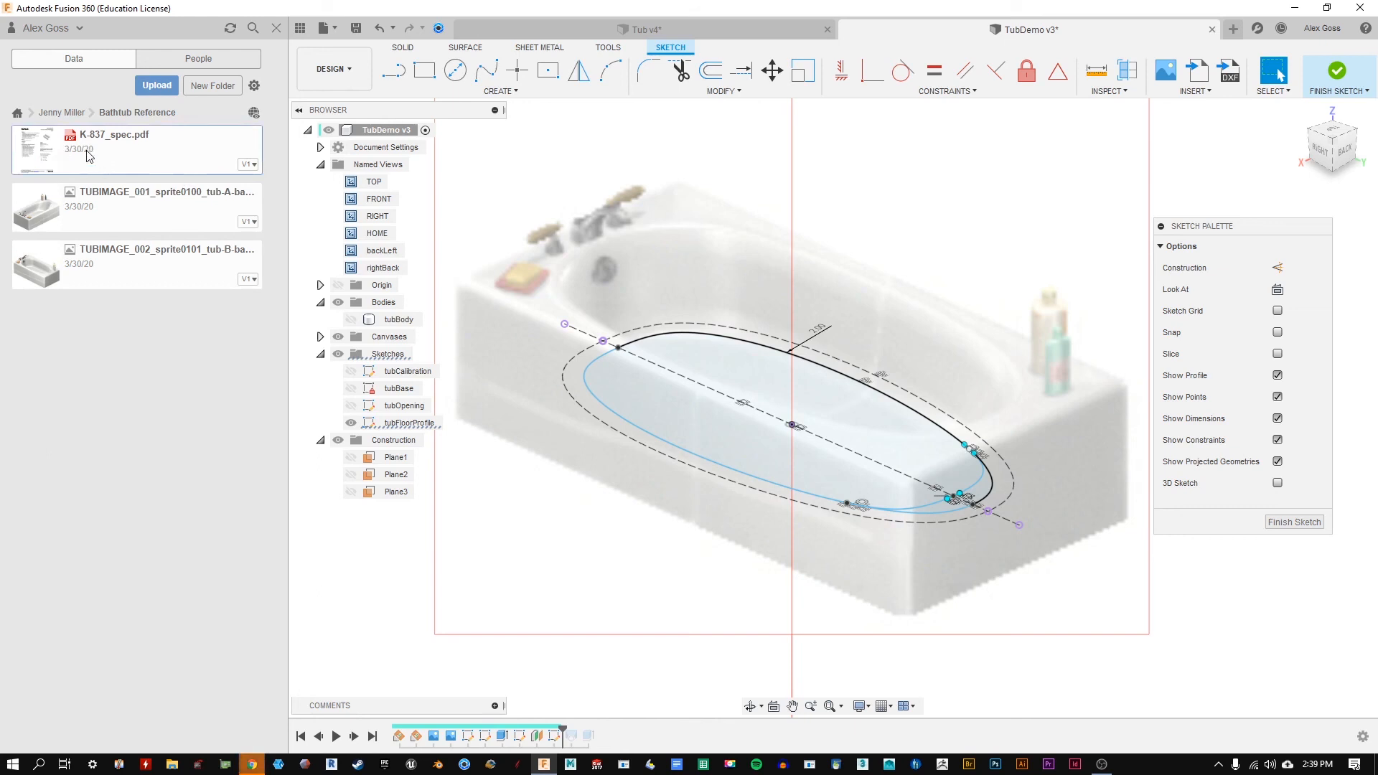
{"action": "right_click", "coordinate": [45, 154]}
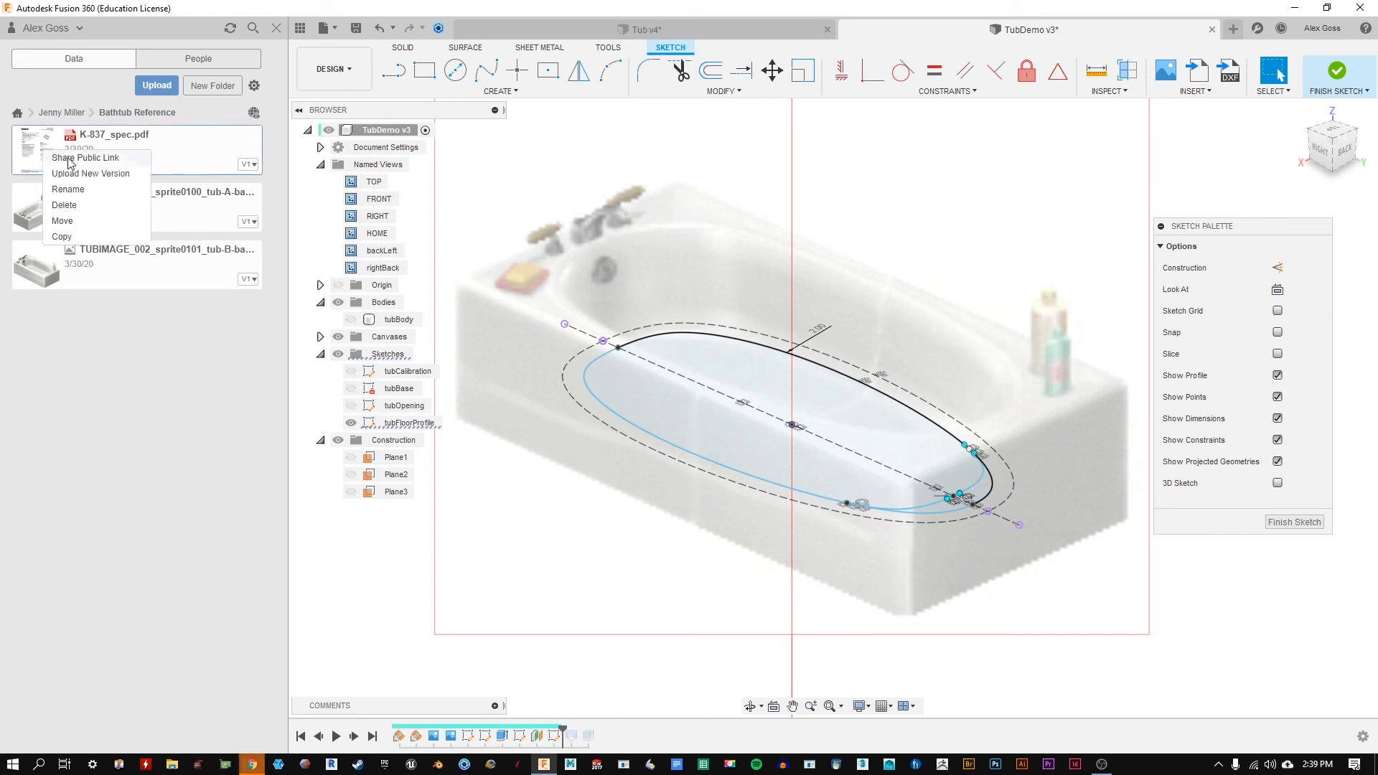
{"action": "left_click", "coordinate": [28, 136]}
{"action": "left_click", "coordinate": [250, 765]}
{"action": "left_click_drag", "start_coordinate": [464, 399], "coordinate": [615, 2]}
{"action": "left_click", "coordinate": [109, 239]}
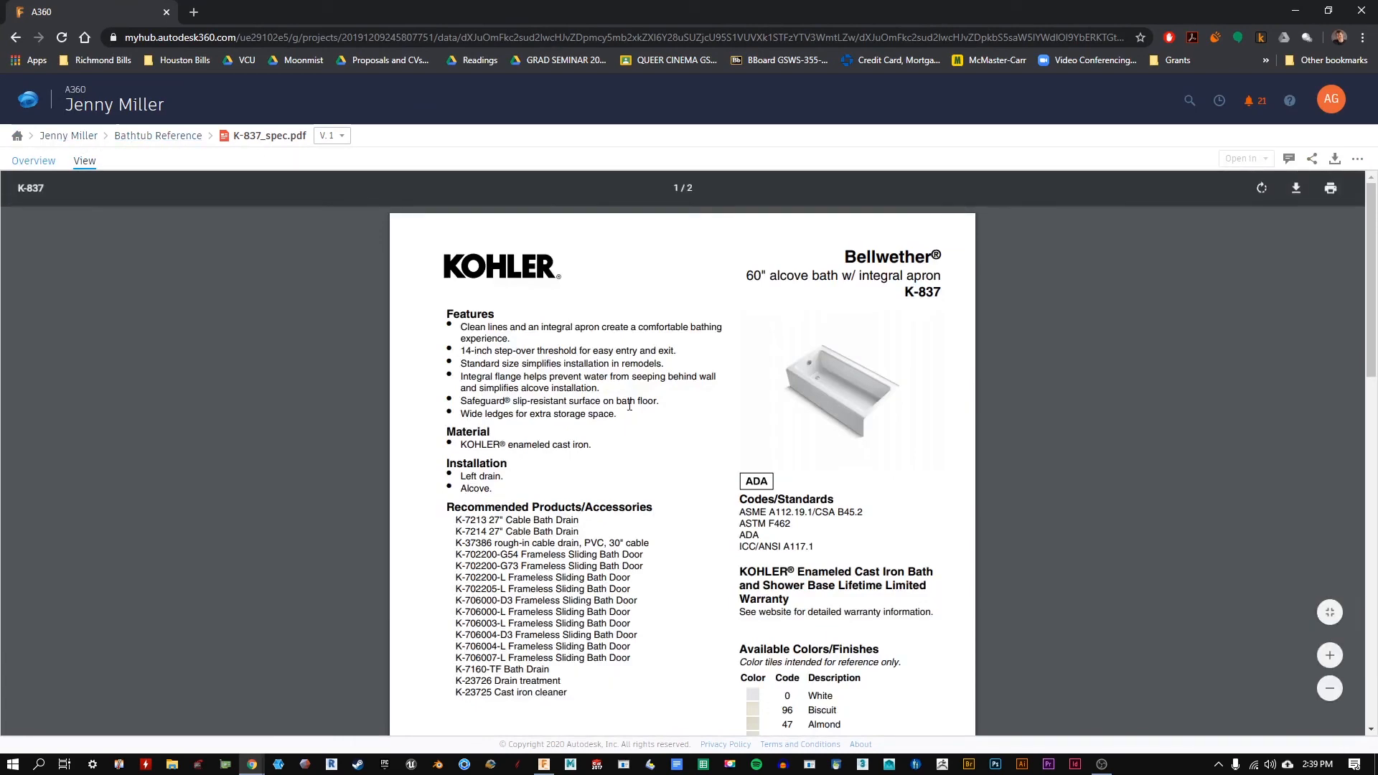
Step: Examine the tub's dimensioned plan and section drawings on the second page of the spec sheet
{"action": "scroll", "coordinate": [150, 185], "scroll_direction": "down", "scroll_amount": 4}
{"action": "scroll", "coordinate": [547, 345], "scroll_direction": "down", "scroll_amount": 8}
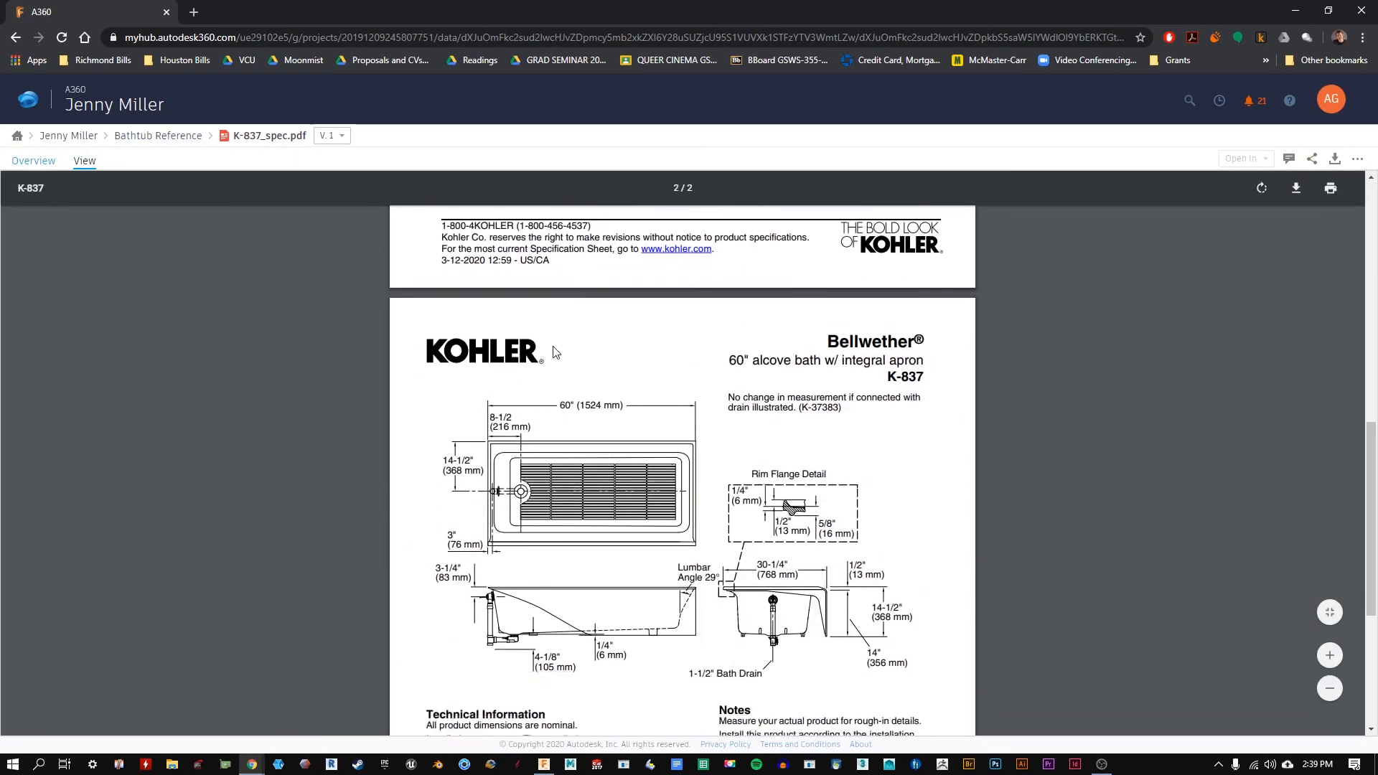
{"action": "scroll", "coordinate": [702, 502], "scroll_direction": "down", "scroll_amount": 1}
{"action": "scroll", "coordinate": [701, 492], "scroll_direction": "up", "scroll_amount": 1}
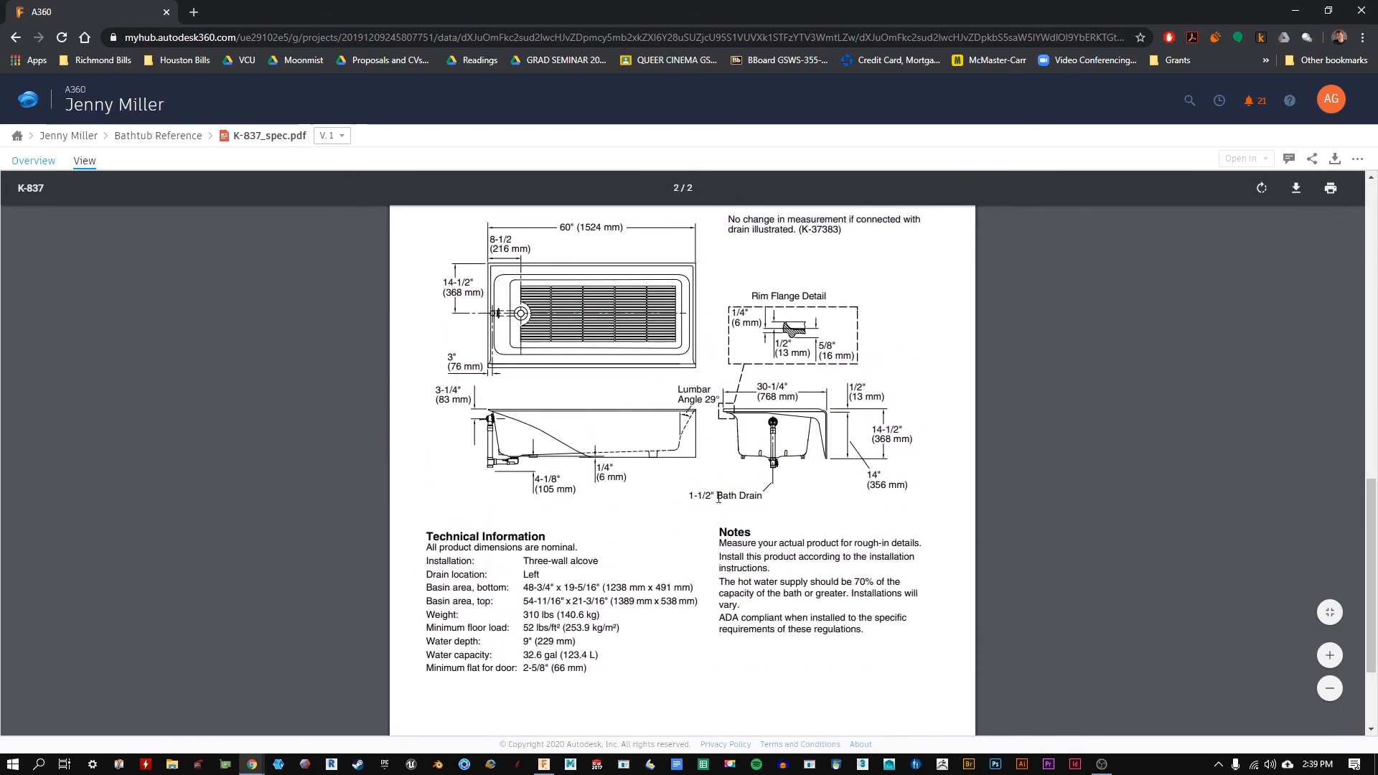
{"action": "left_click", "coordinate": [1328, 655]}
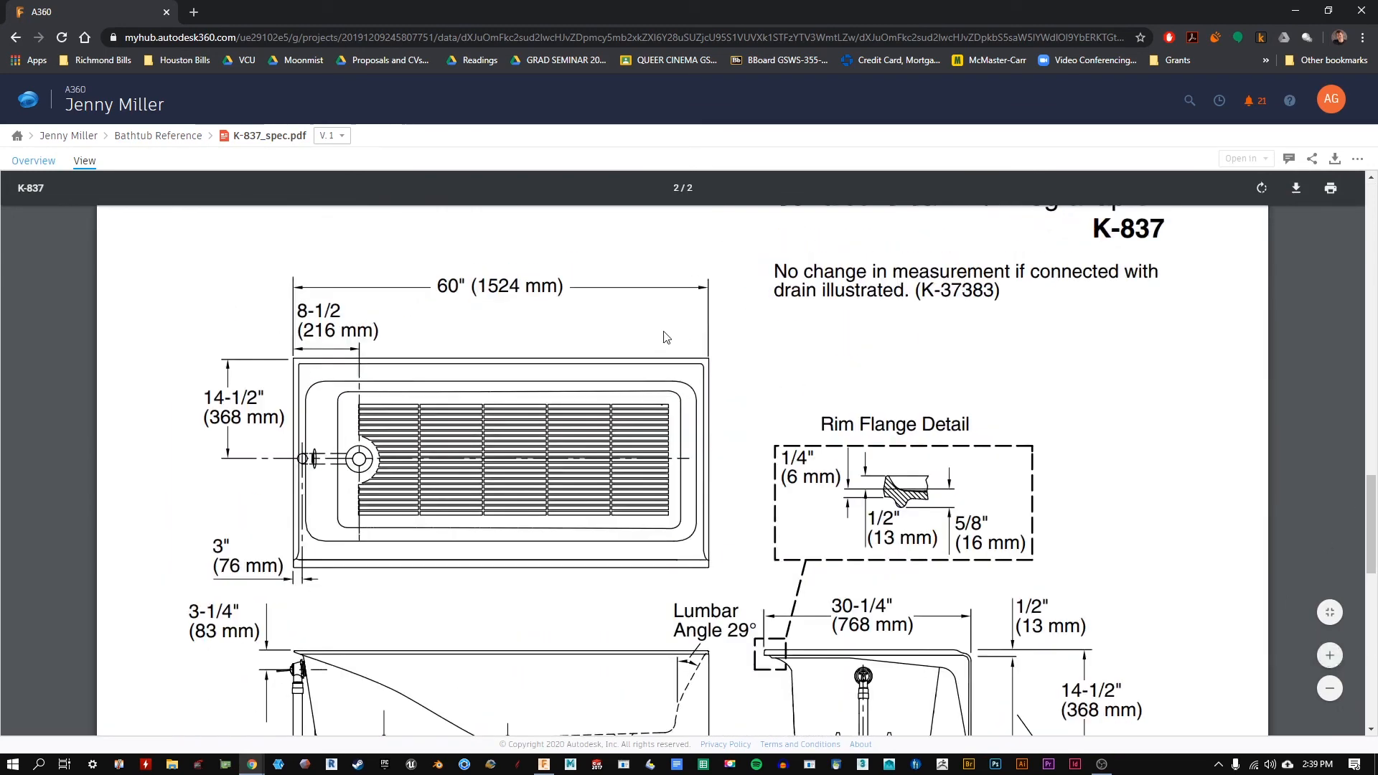
{"action": "scroll", "coordinate": [470, 334], "scroll_direction": "down", "scroll_amount": 4}
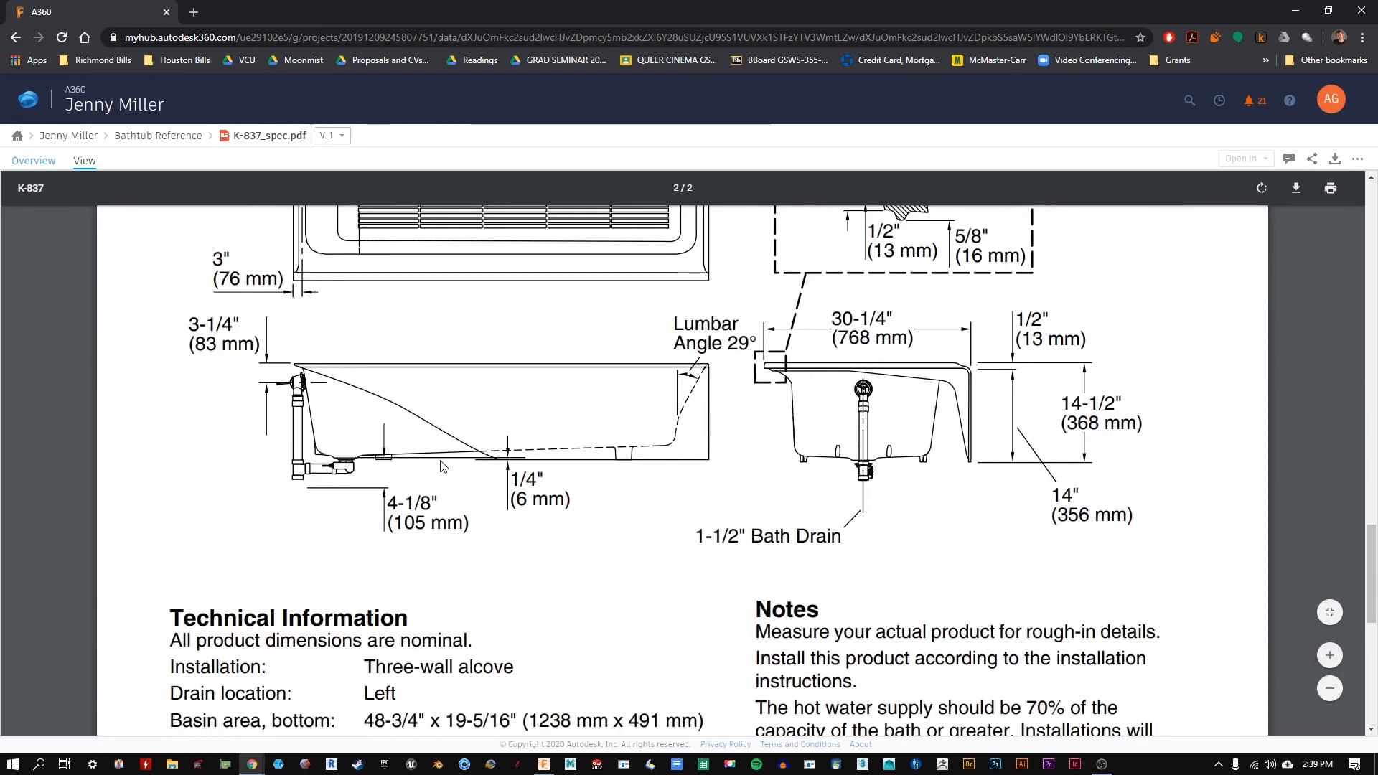
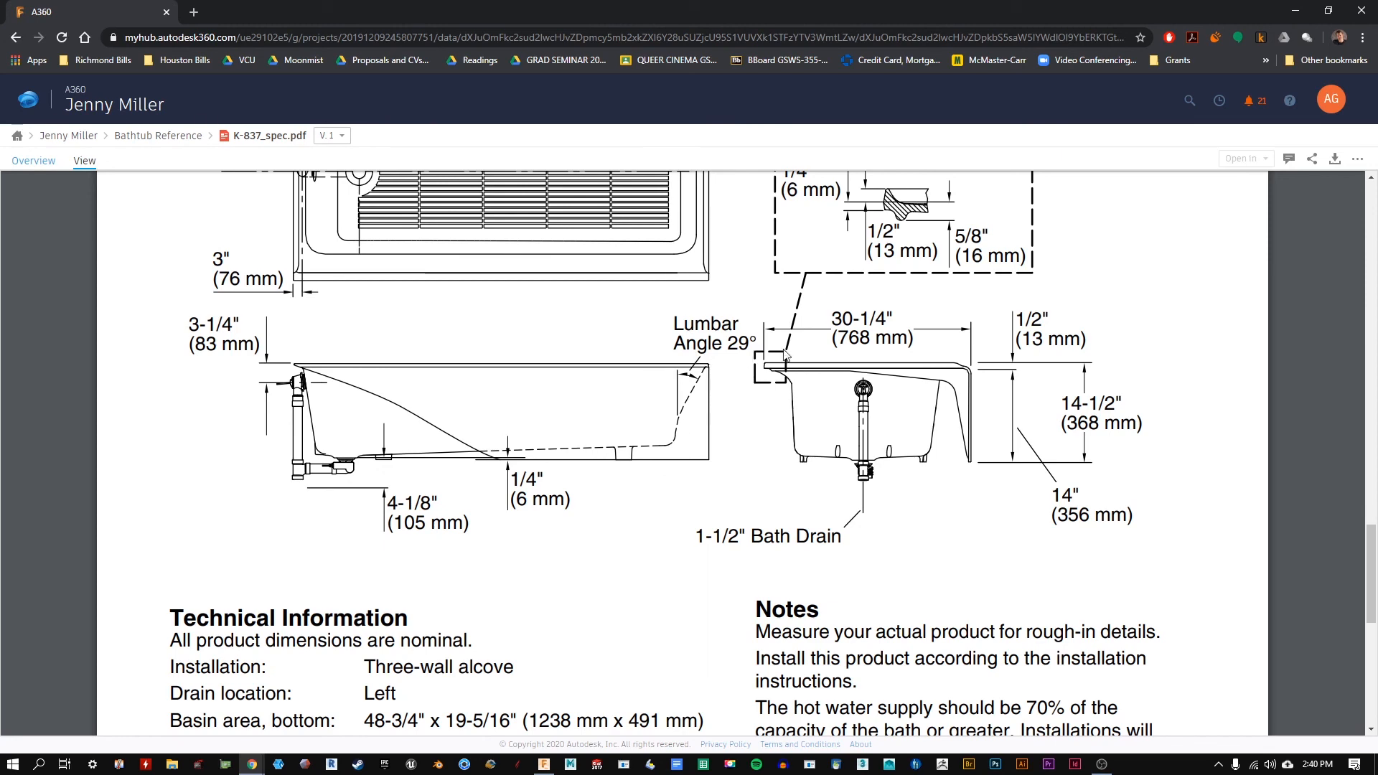
Step: Switch back to Fusion 360 and finish the tubFloorProfile sketch
{"action": "key", "text": "alt+Tab"}
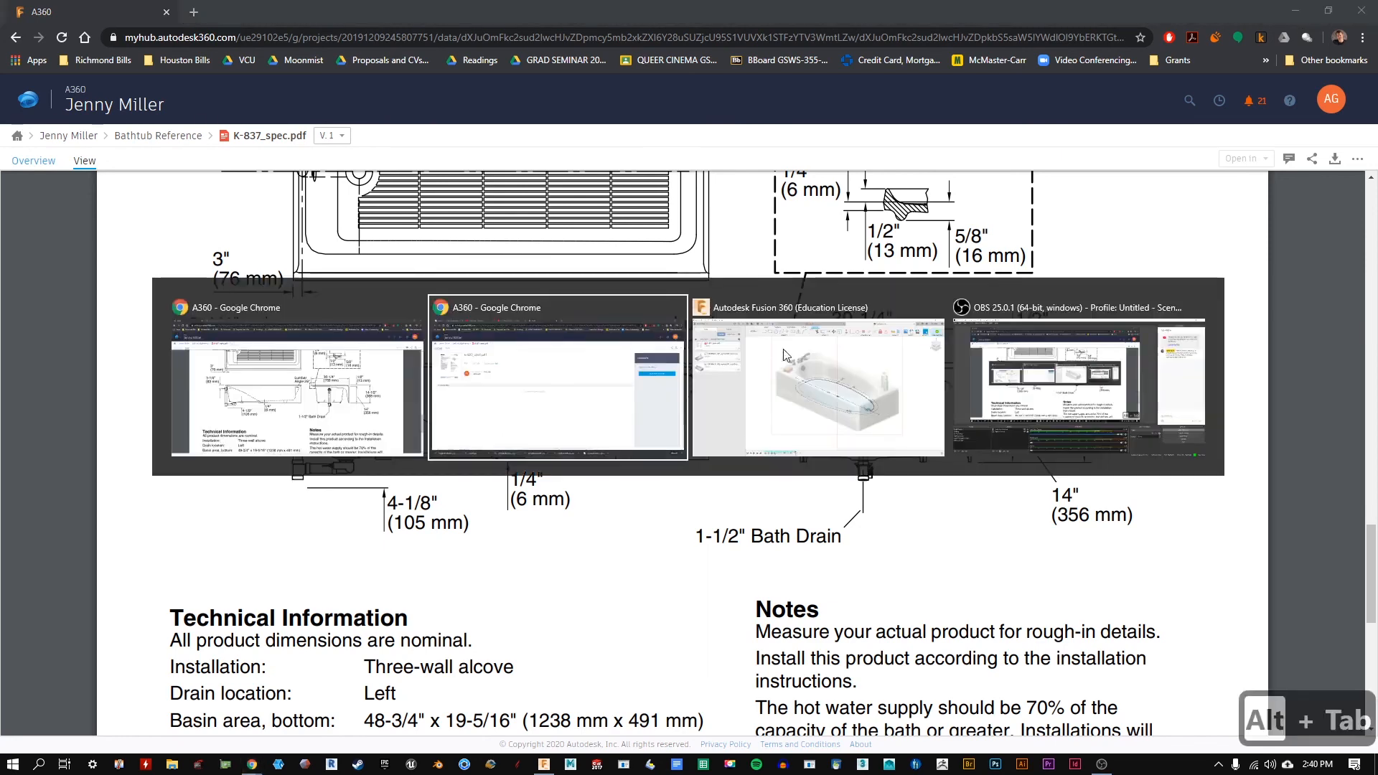
{"action": "key", "text": "alt+Tab"}
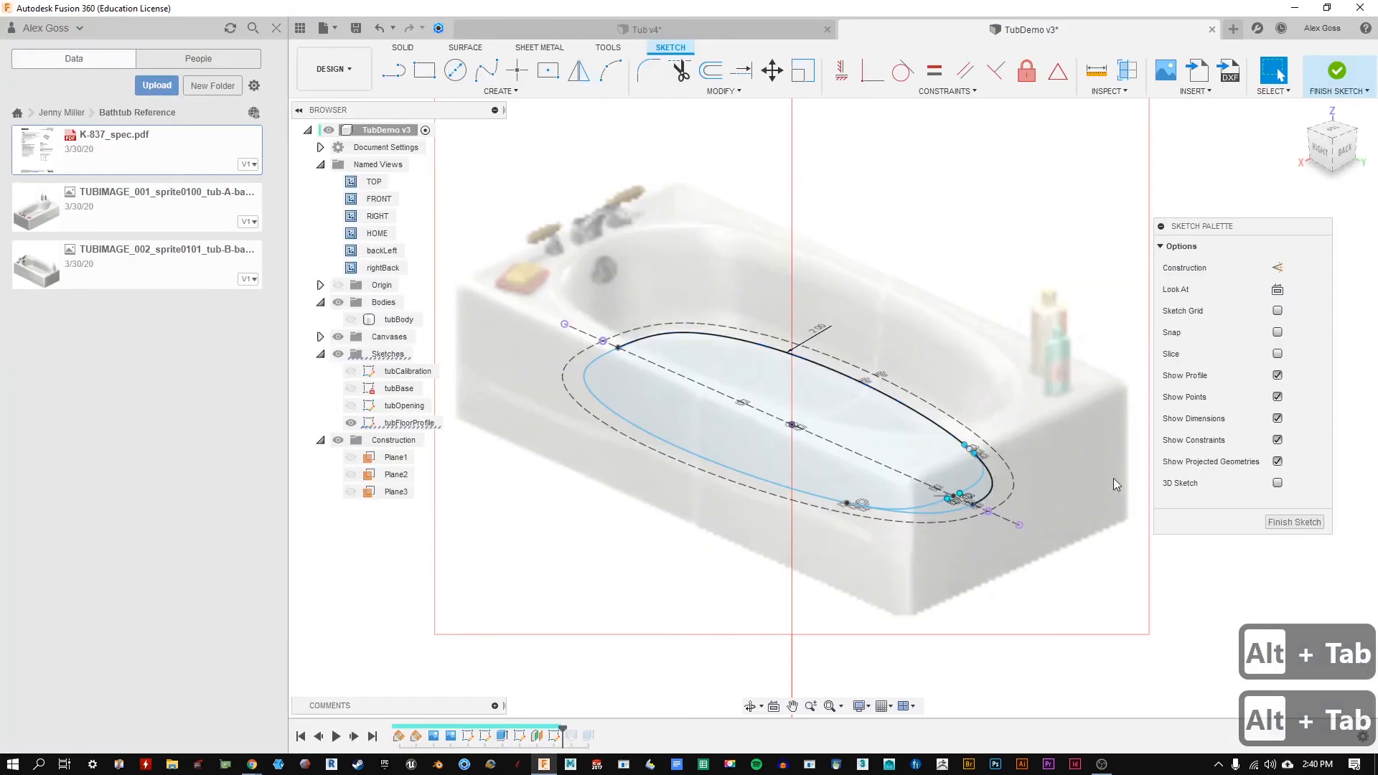
{"action": "left_click", "coordinate": [1280, 530]}
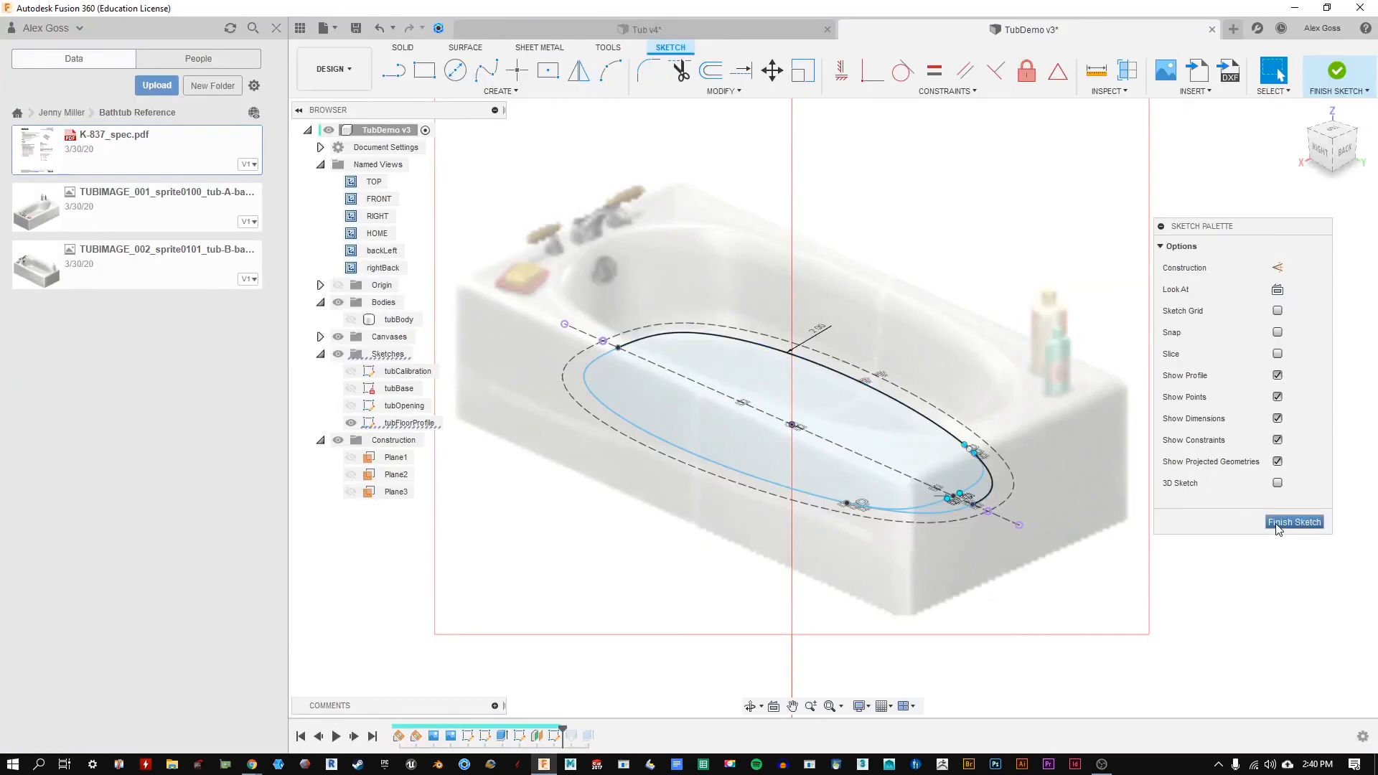
{"action": "left_click", "coordinate": [1276, 528]}
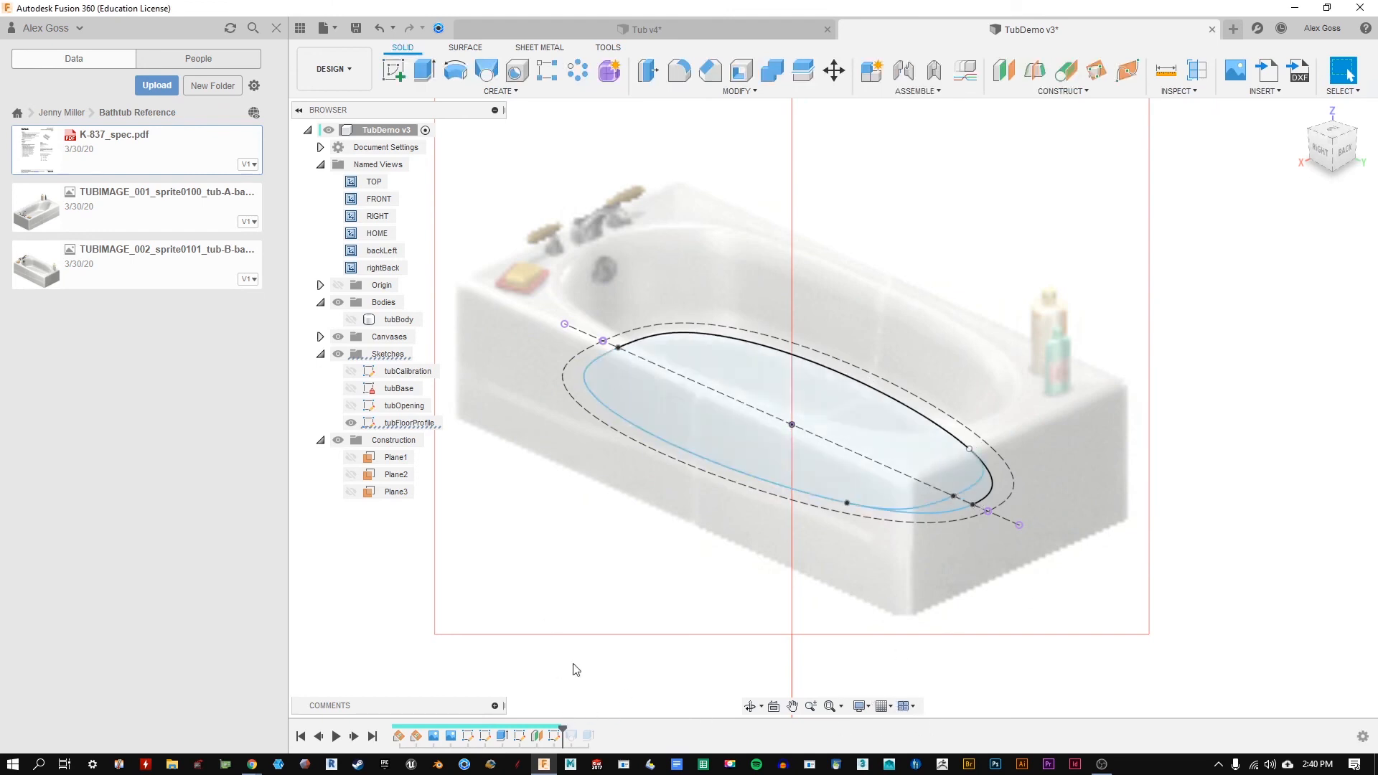
Step: Roll the timeline forward past Loft1 and reopen it for editing, with tubBody, the tubOpening sketch and the canvases hidden
{"action": "left_click_drag", "start_coordinate": [562, 733], "coordinate": [579, 734]}
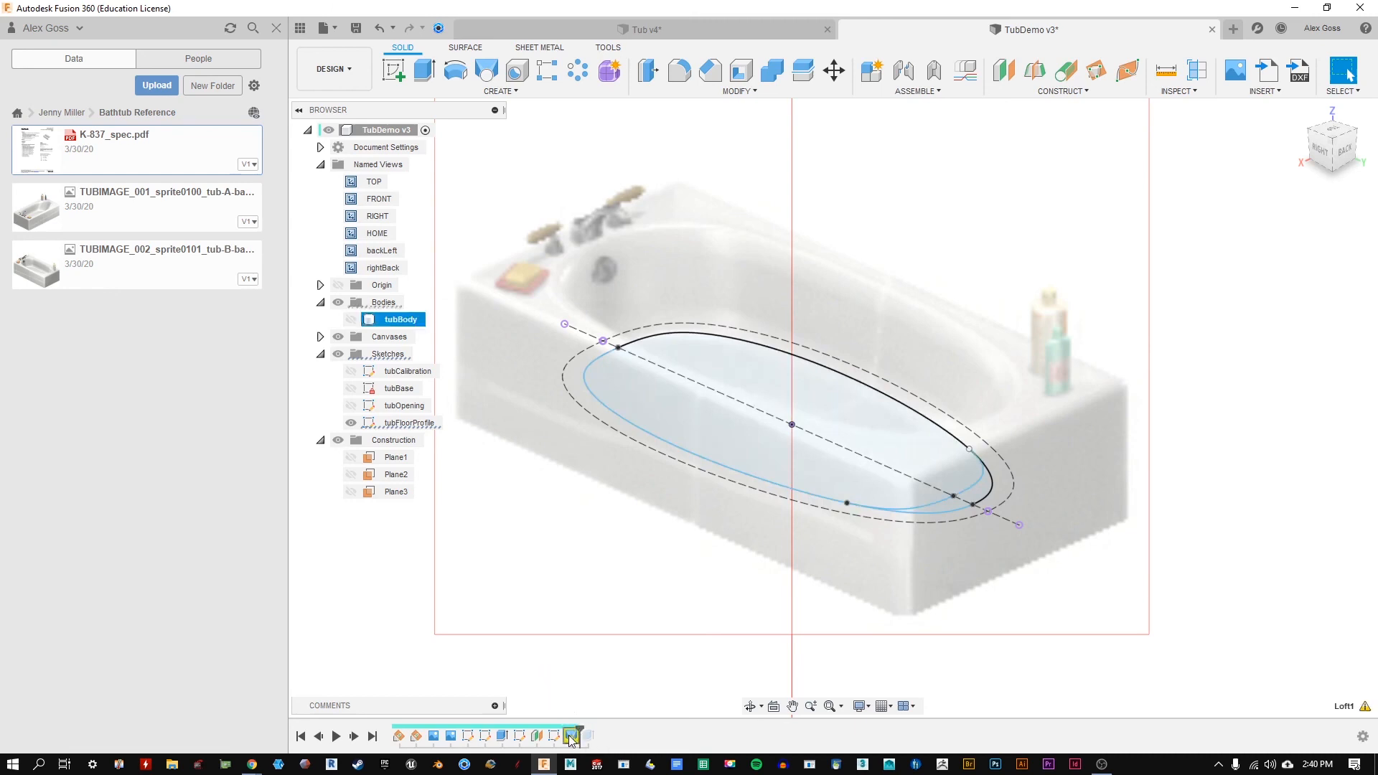
{"action": "double_click", "coordinate": [572, 736]}
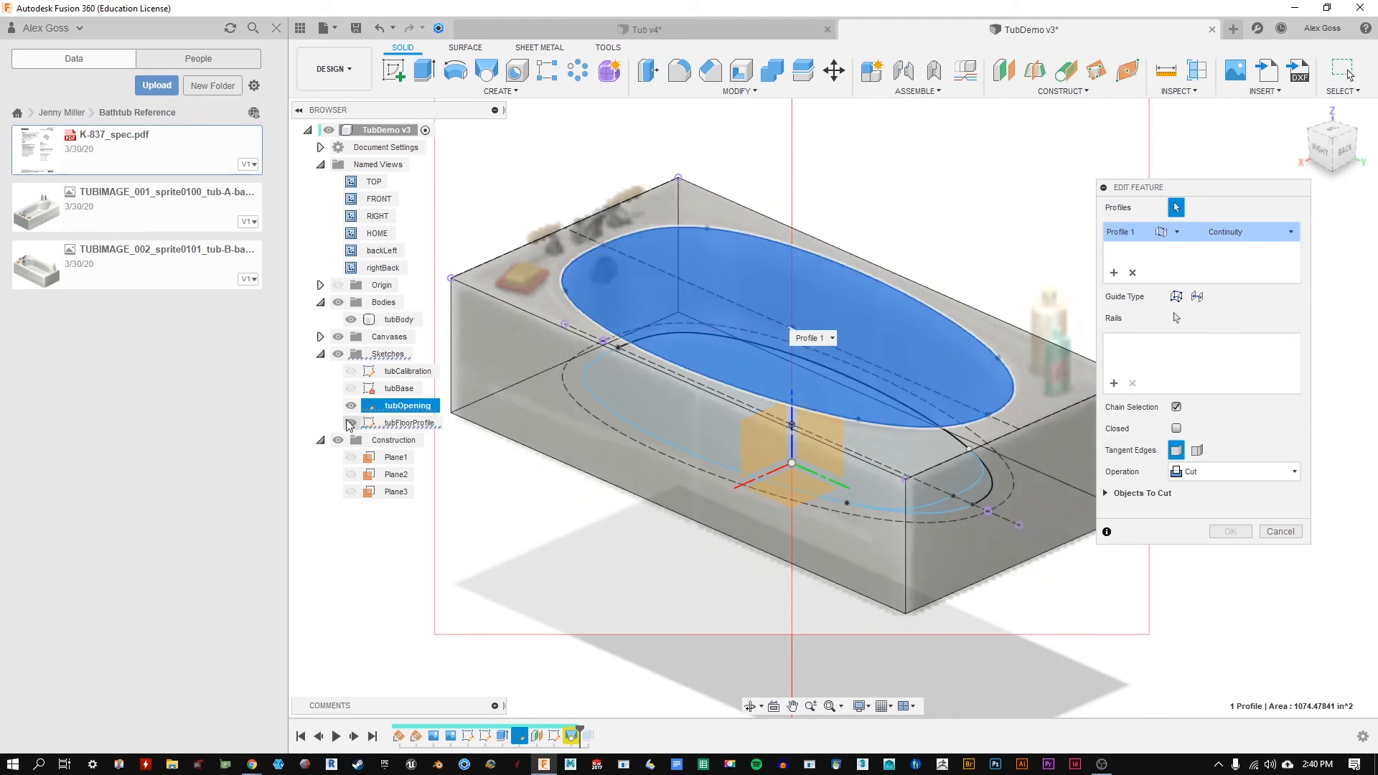
{"action": "left_click", "coordinate": [352, 320]}
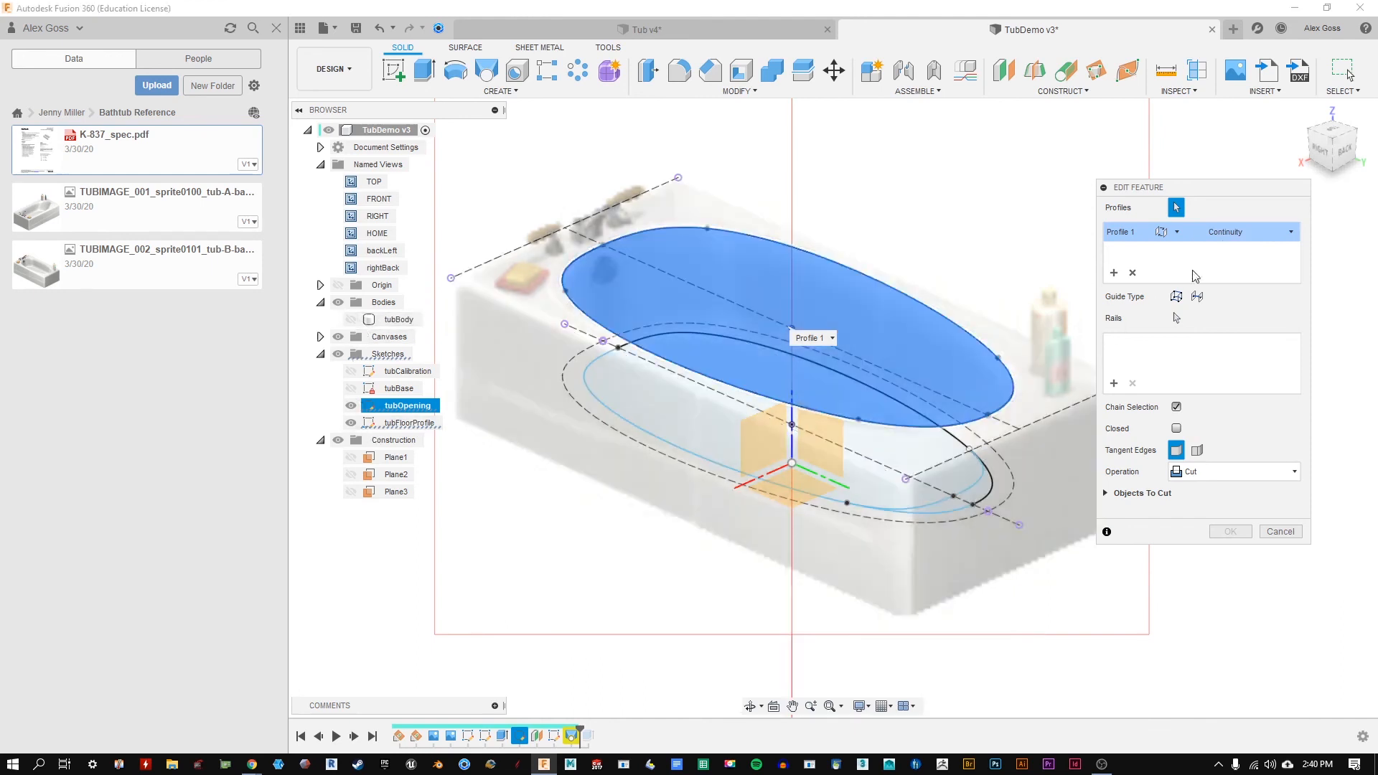
{"action": "left_click", "coordinate": [351, 406]}
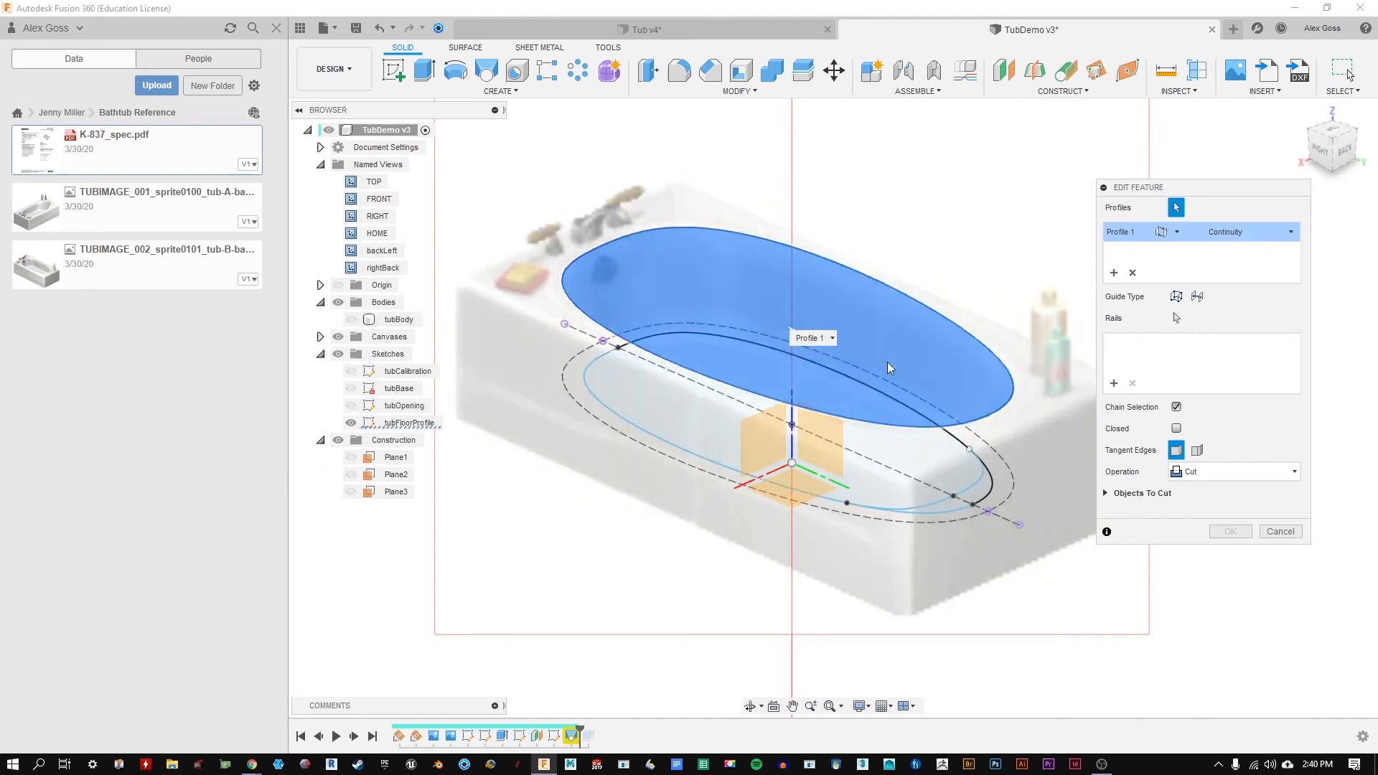
{"action": "left_click", "coordinate": [338, 336]}
Step: Close the data panel and add the tubFloorProfile floor shape as the second profile of the loft cut
{"action": "middle_click_drag", "start_coordinate": [790, 416], "coordinate": [806, 409], "text": "shift"}
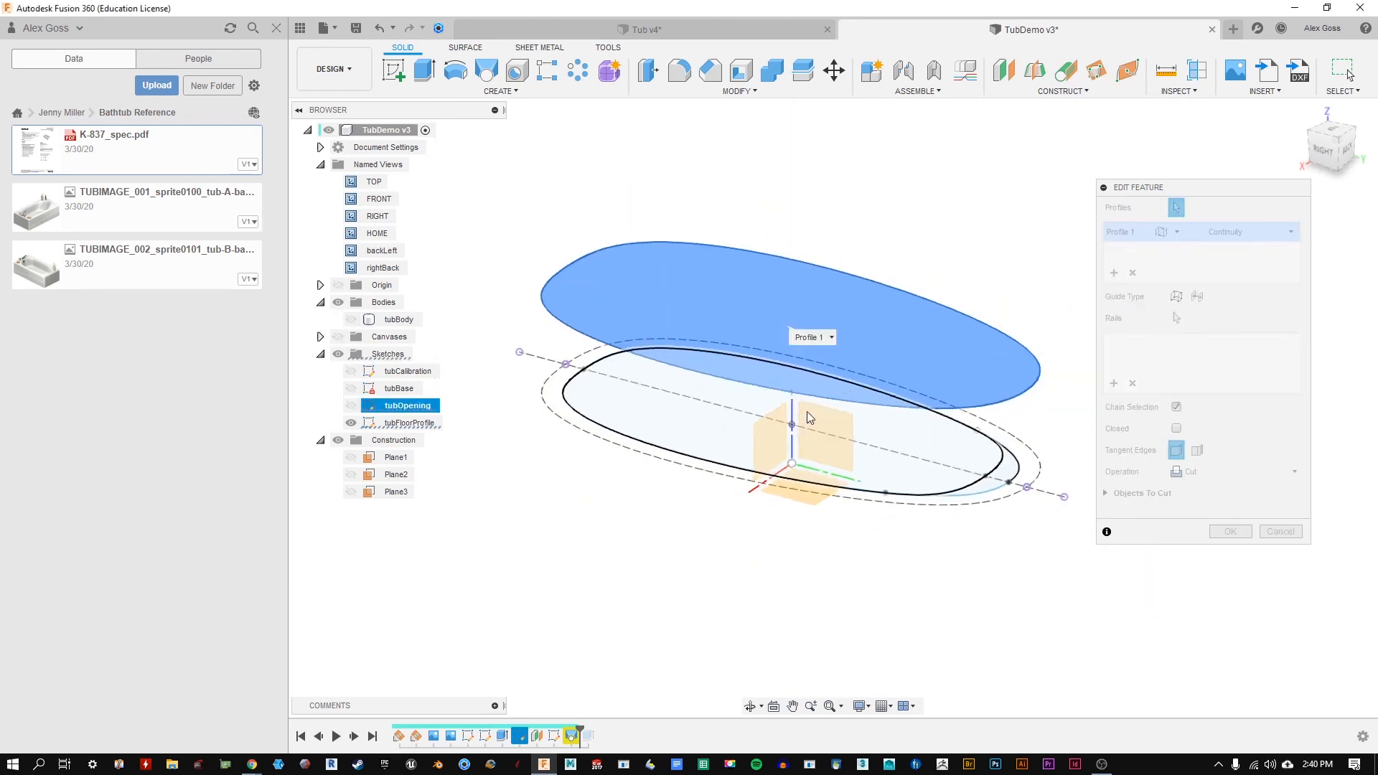
{"action": "scroll", "coordinate": [1038, 484], "scroll_direction": "up", "scroll_amount": 5}
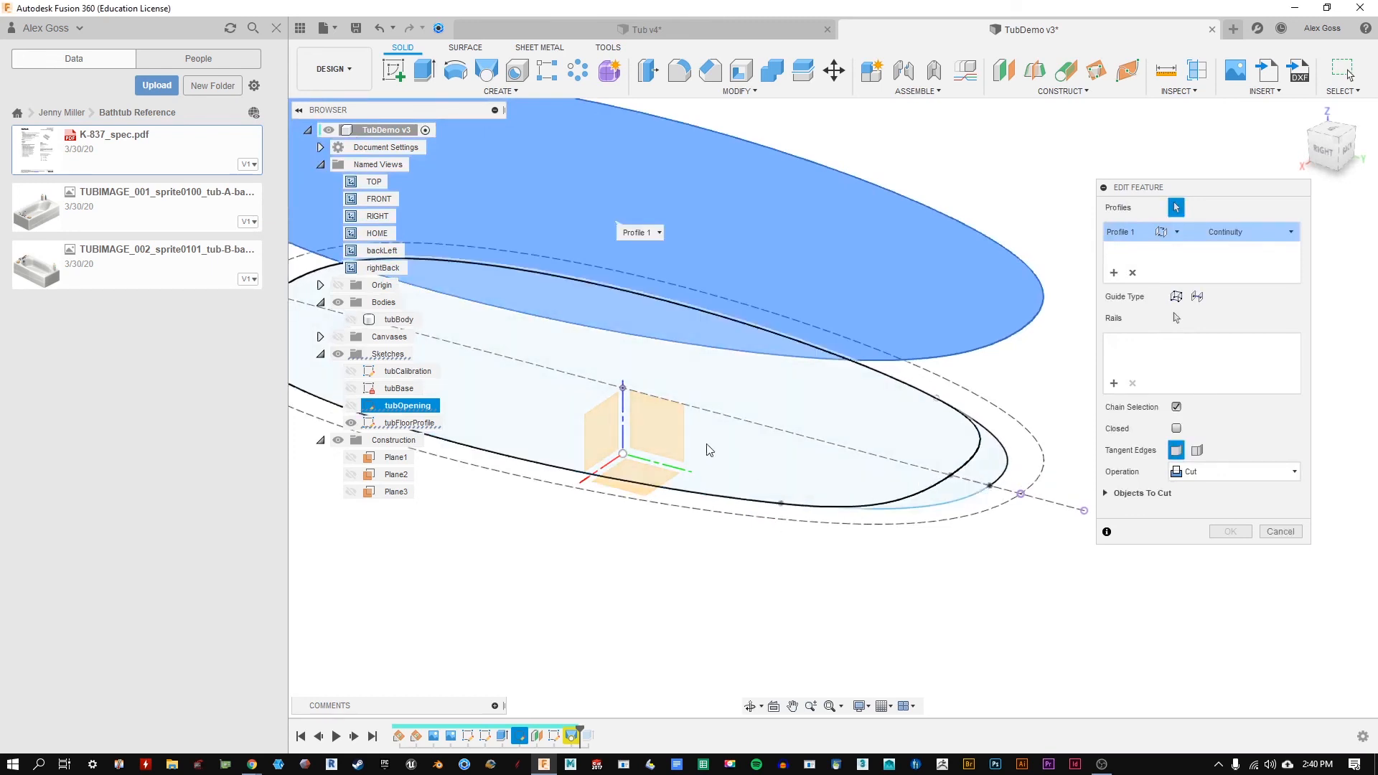
{"action": "scroll", "coordinate": [772, 486], "scroll_direction": "down", "scroll_amount": 4}
{"action": "scroll", "coordinate": [917, 548], "scroll_direction": "up", "scroll_amount": 3}
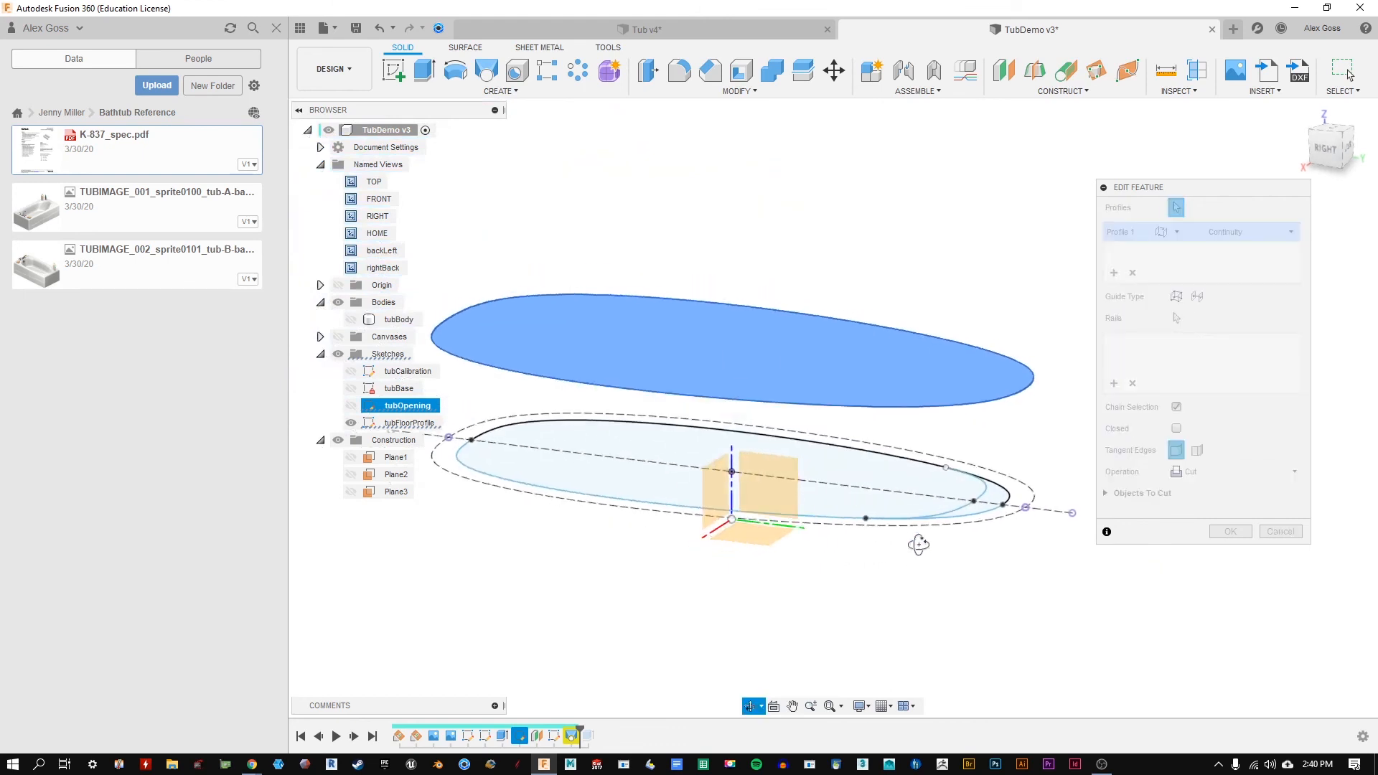
{"action": "left_click", "coordinate": [279, 30]}
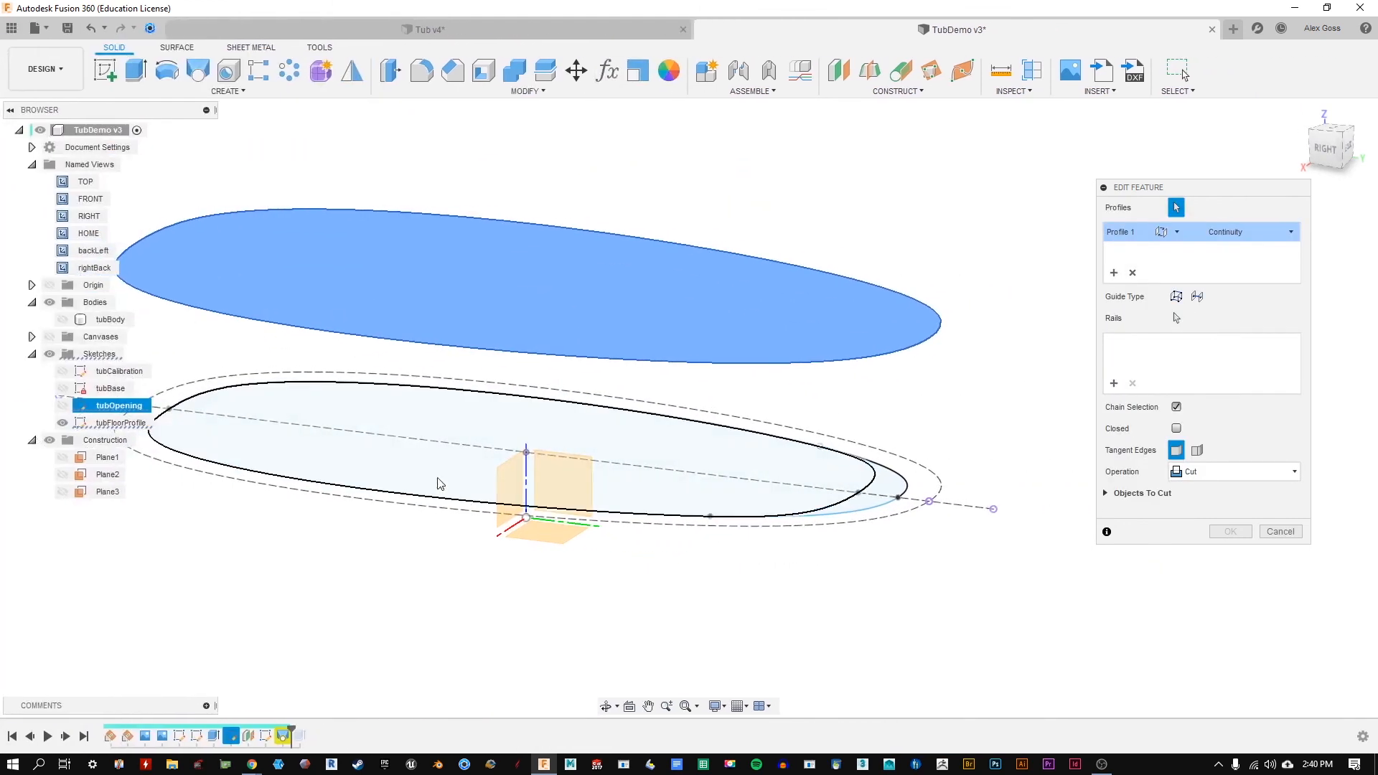
{"action": "middle_click_drag", "start_coordinate": [443, 498], "coordinate": [513, 493]}
{"action": "middle_click_drag", "start_coordinate": [606, 424], "coordinate": [603, 442], "text": "shift"}
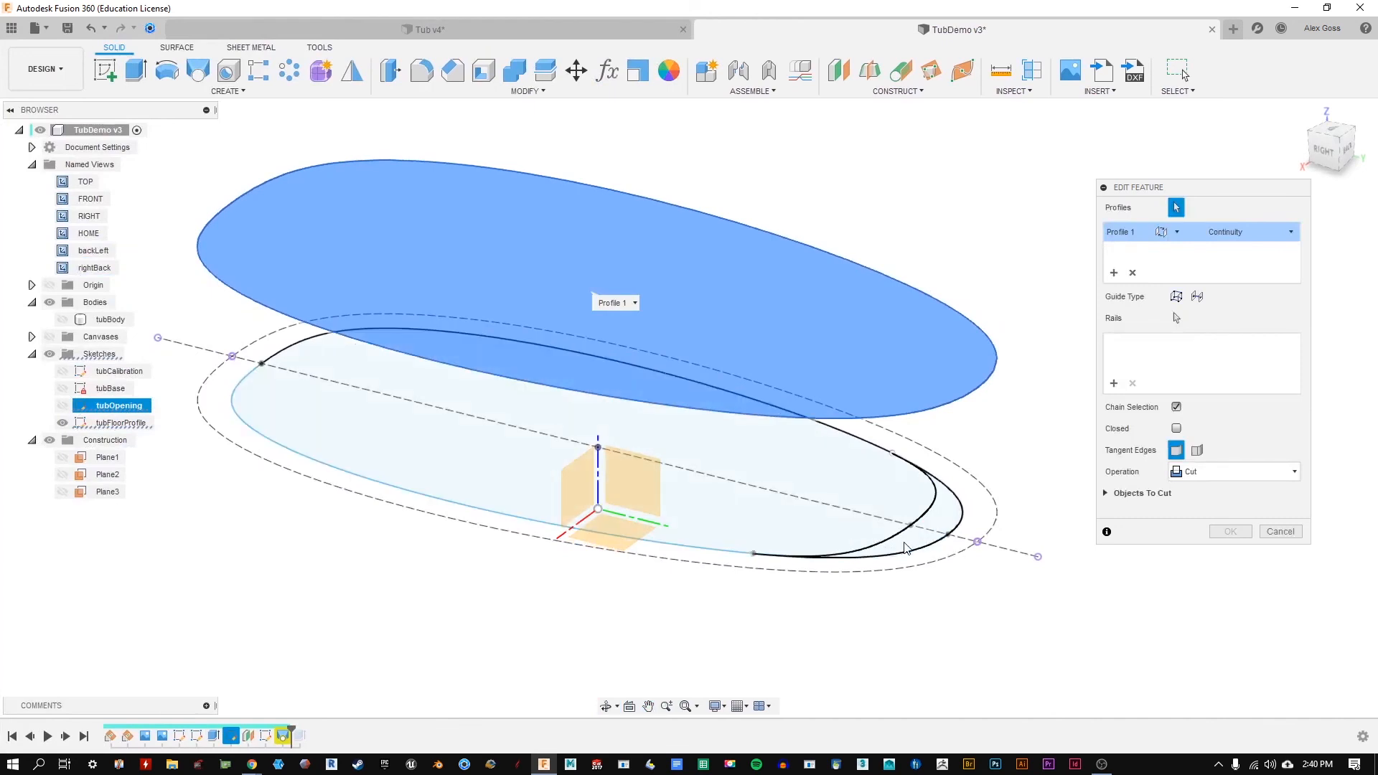
{"action": "left_click", "coordinate": [940, 546]}
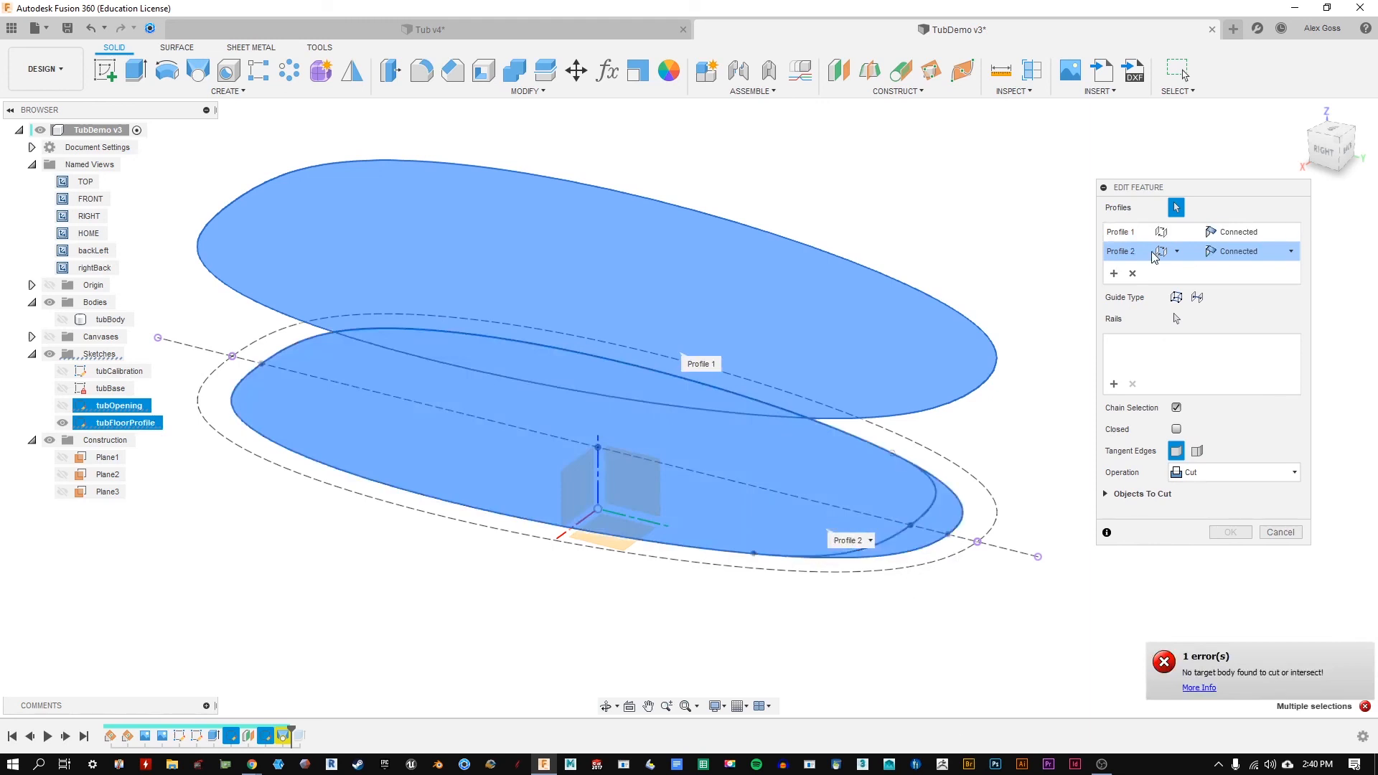
Step: Reselect the loft's second profile as only the shortened floor region of tubFloorProfile, leaving out the crescent at its sloped end
{"action": "left_click", "coordinate": [830, 545]}
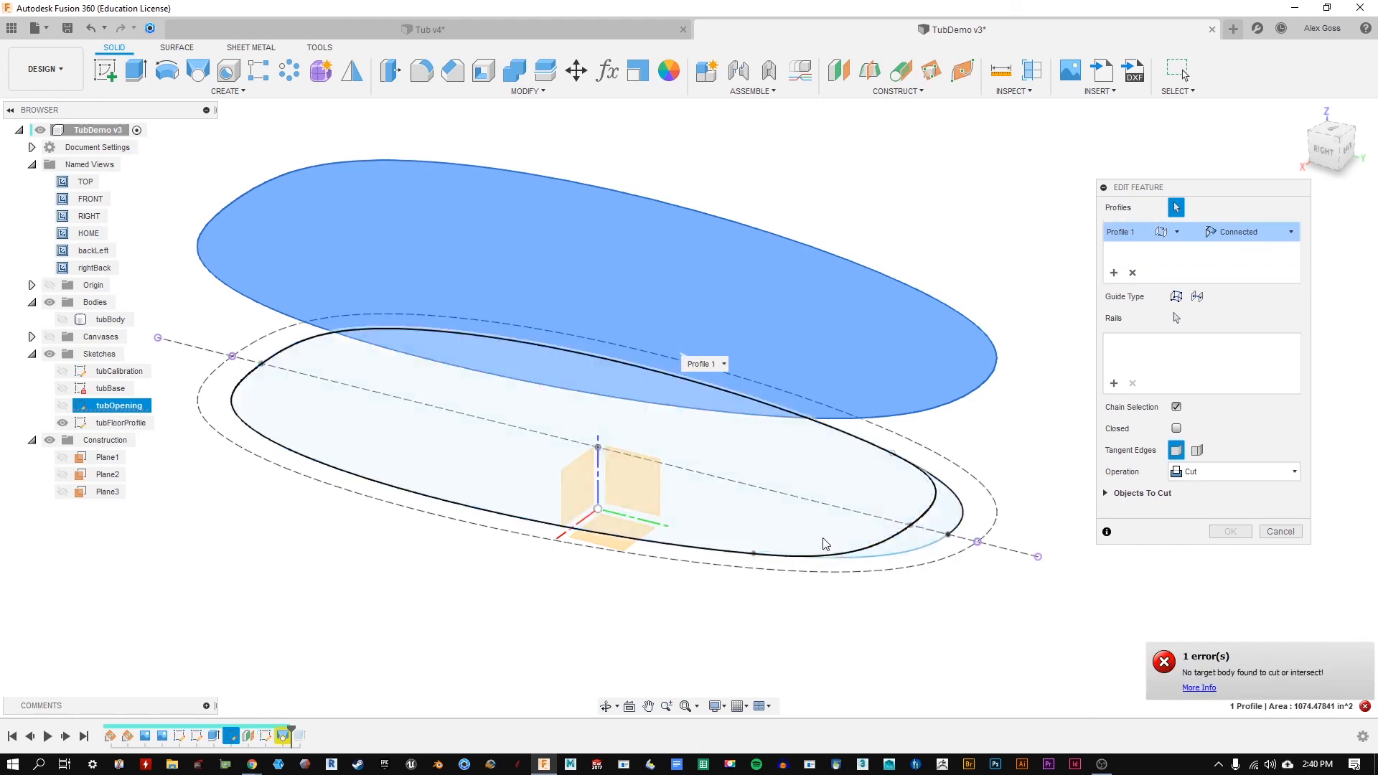
{"action": "left_click", "coordinate": [933, 540]}
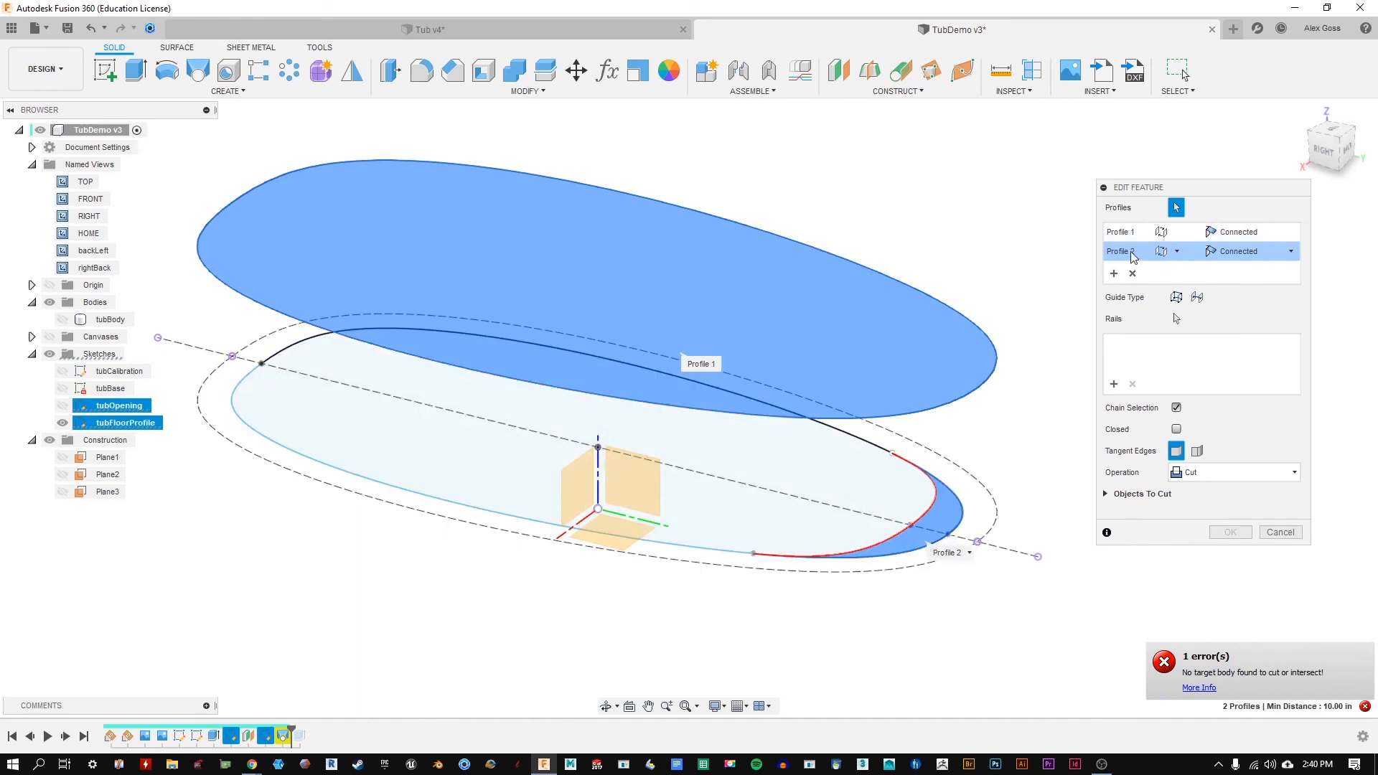
{"action": "left_click", "coordinate": [925, 546]}
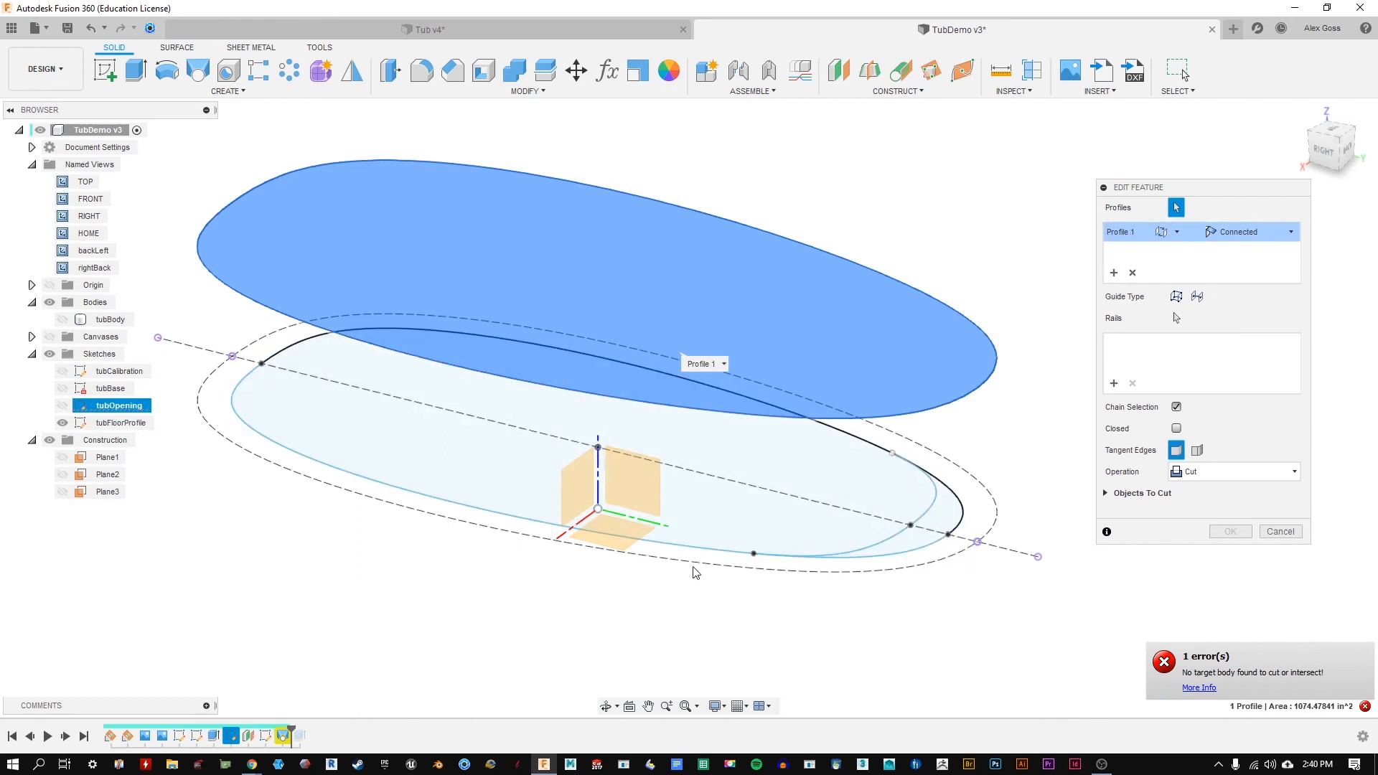
{"action": "left_click", "coordinate": [737, 529]}
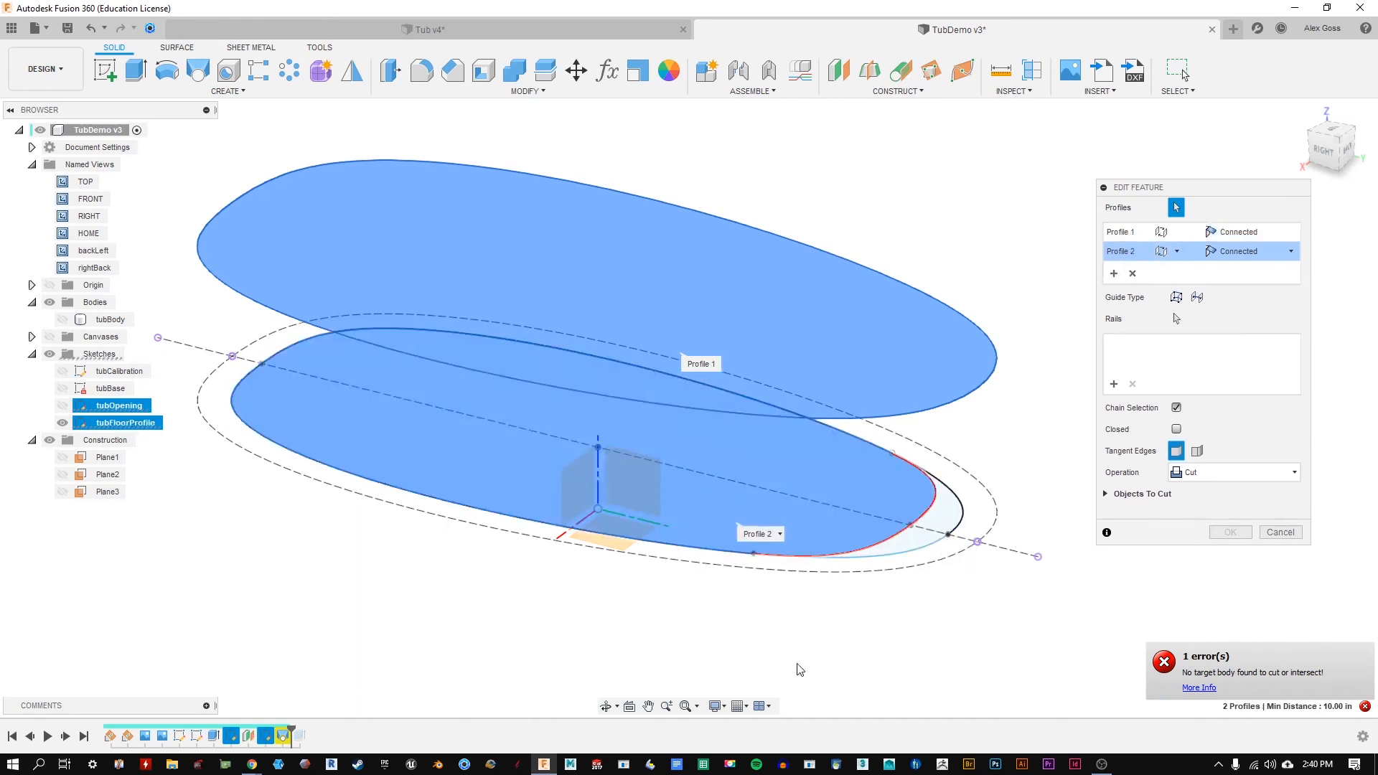
{"action": "middle_click_drag", "start_coordinate": [881, 576], "coordinate": [934, 524], "text": "shift"}
{"action": "left_click", "coordinate": [931, 512]}
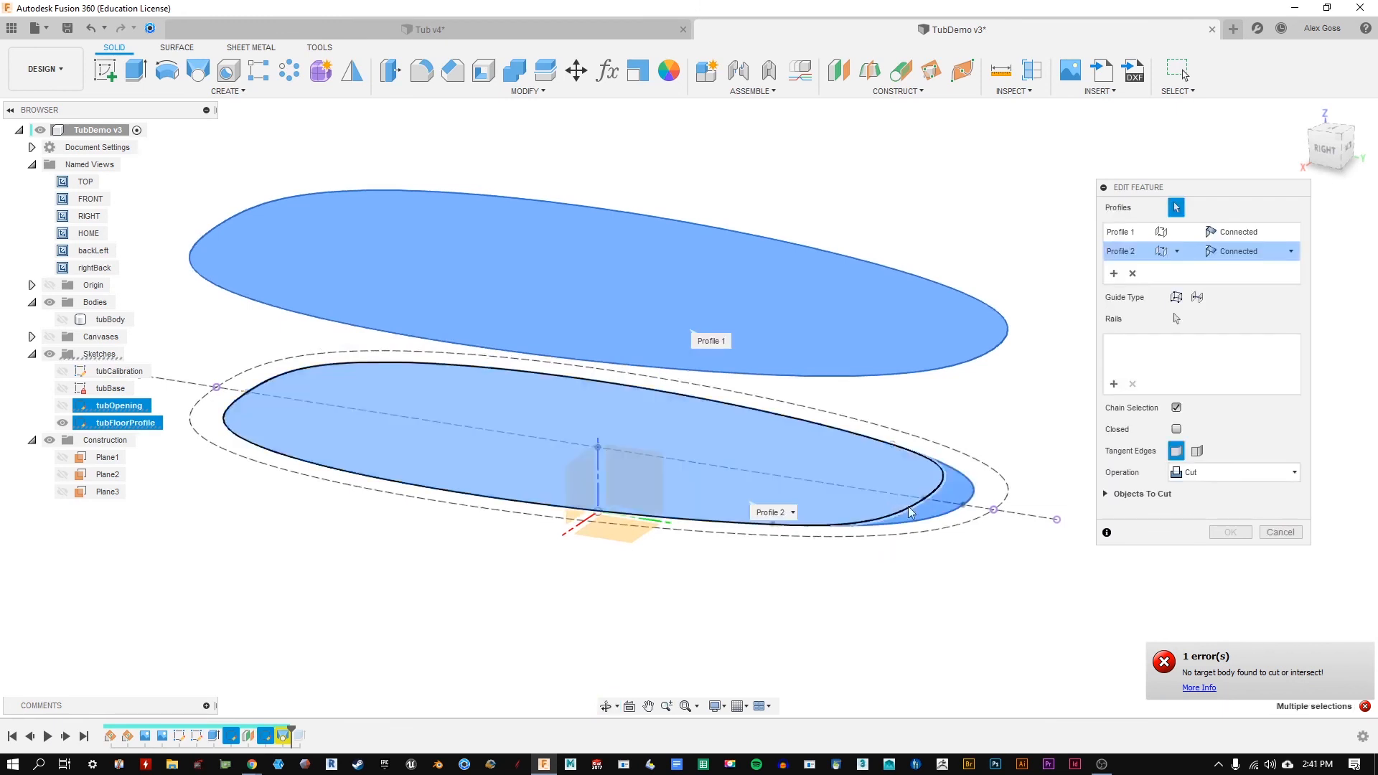
{"action": "left_click", "coordinate": [903, 511]}
{"action": "left_click", "coordinate": [922, 516]}
{"action": "left_click", "coordinate": [870, 497]}
{"action": "left_click", "coordinate": [926, 512]}
{"action": "left_click", "coordinate": [803, 514]}
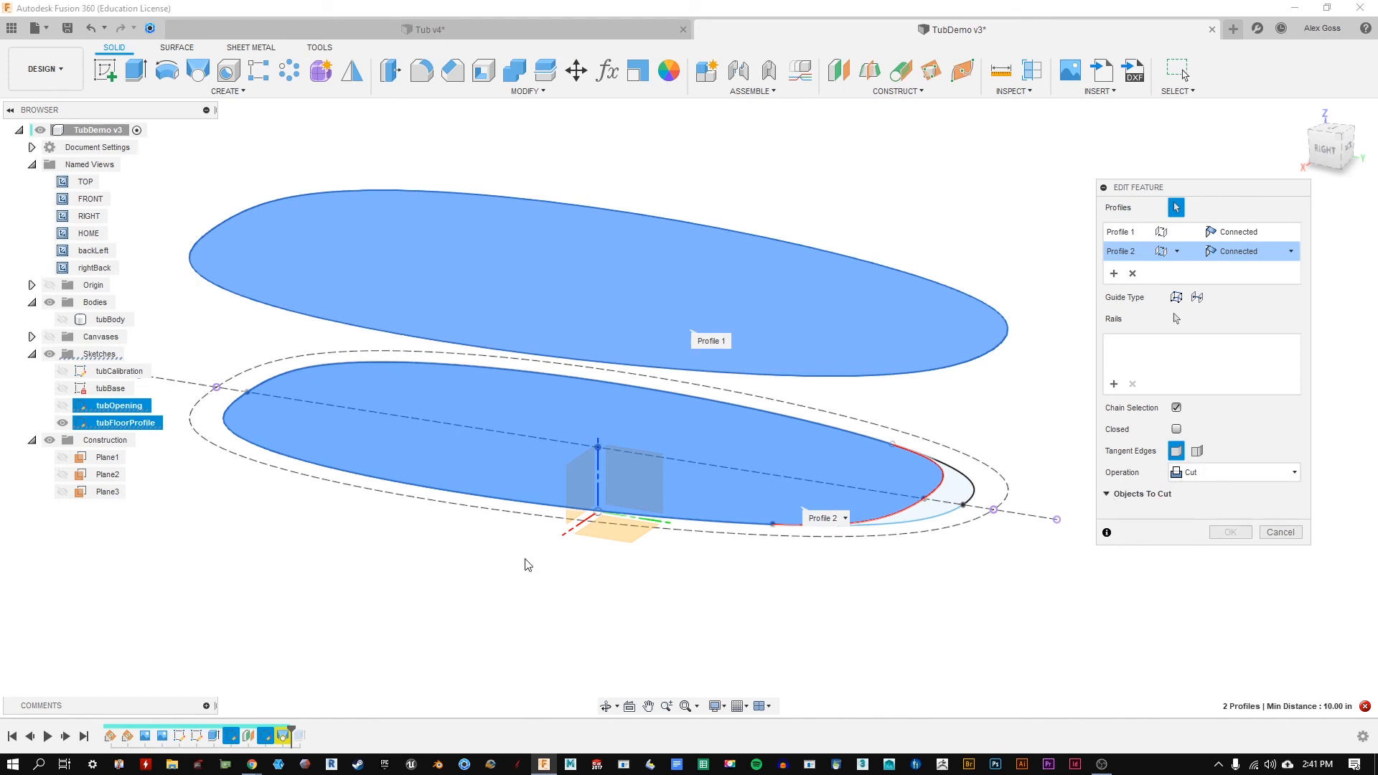
Step: Show tubBody so that it serves as the object to cut, and apply the edited loft cut
{"action": "left_click", "coordinate": [63, 320]}
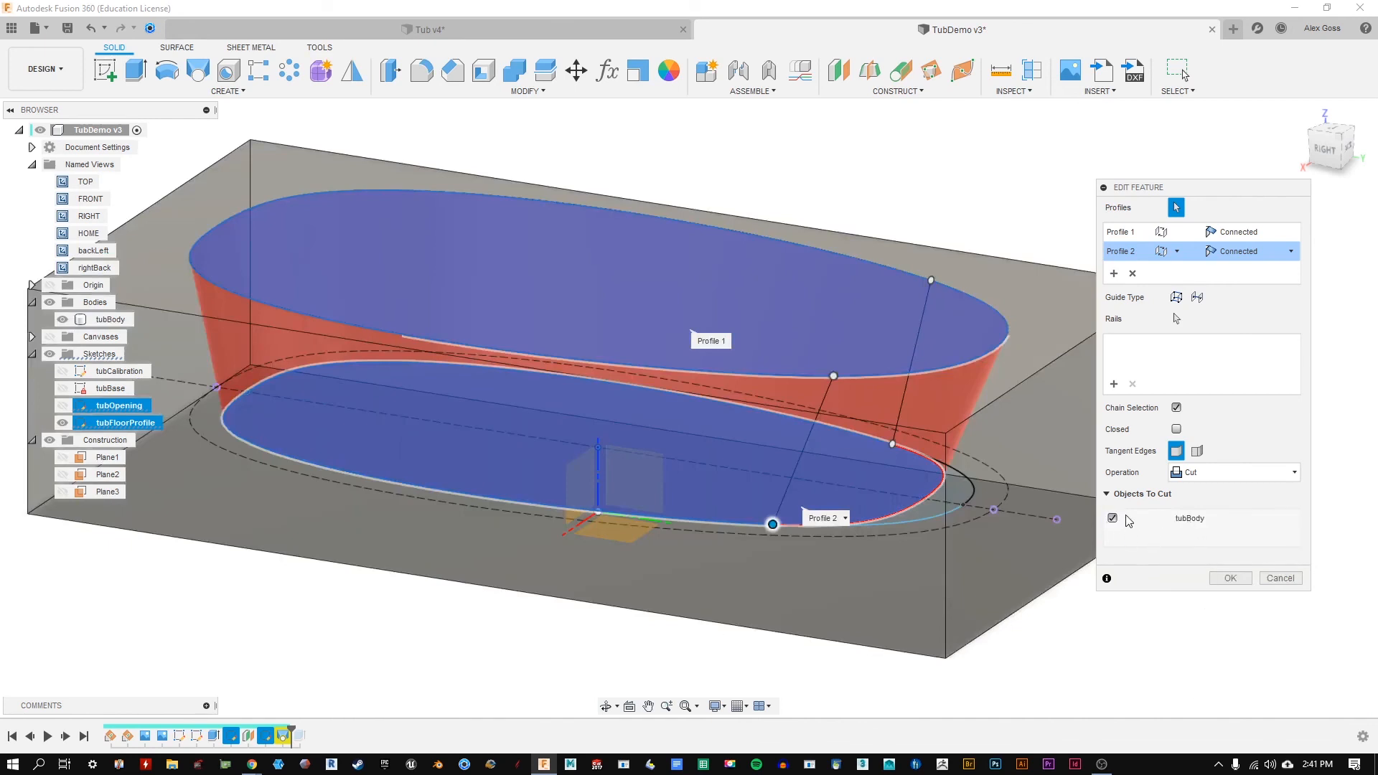
{"action": "left_click", "coordinate": [1107, 495]}
{"action": "left_click", "coordinate": [1105, 494]}
{"action": "left_click", "coordinate": [1229, 580]}
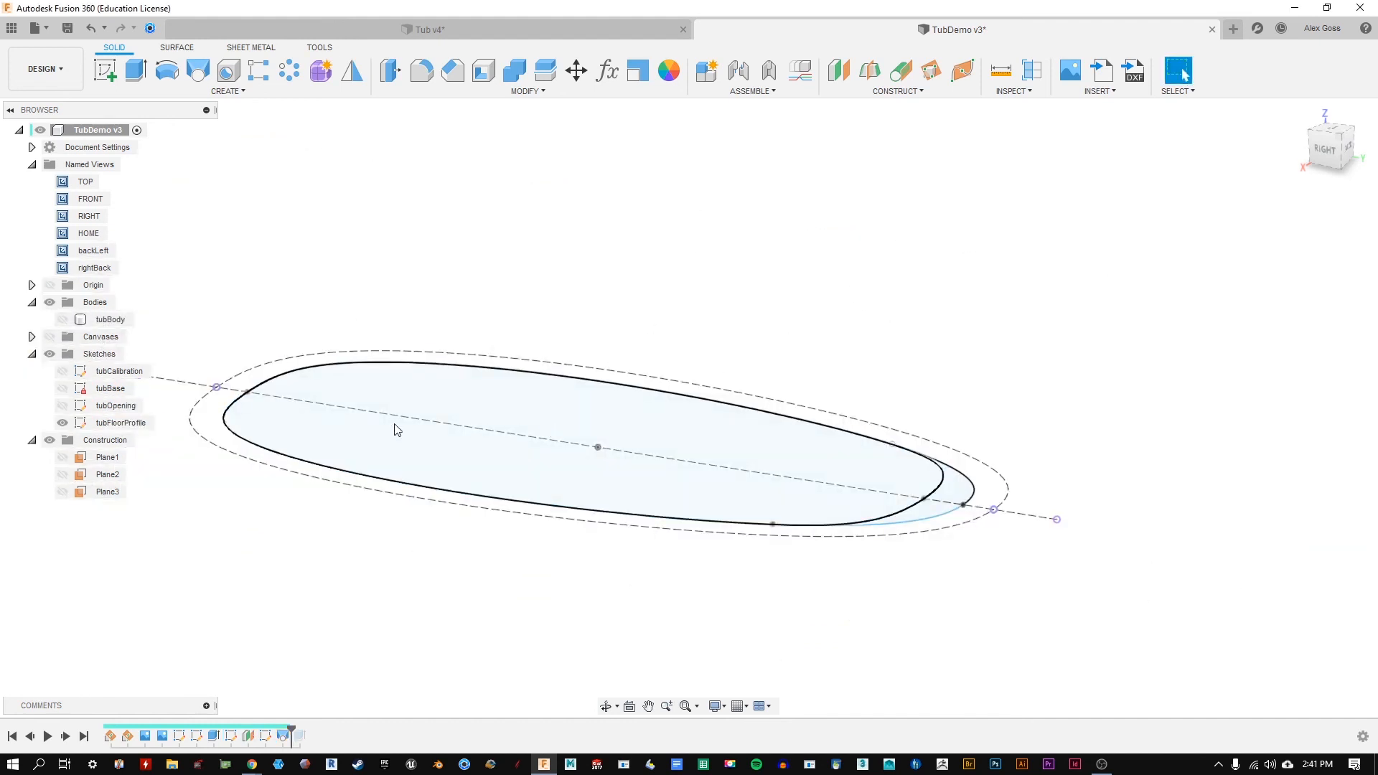
Step: Show tubBody again and set its opacity so that the body is displayed fully opaque
{"action": "left_click", "coordinate": [62, 319]}
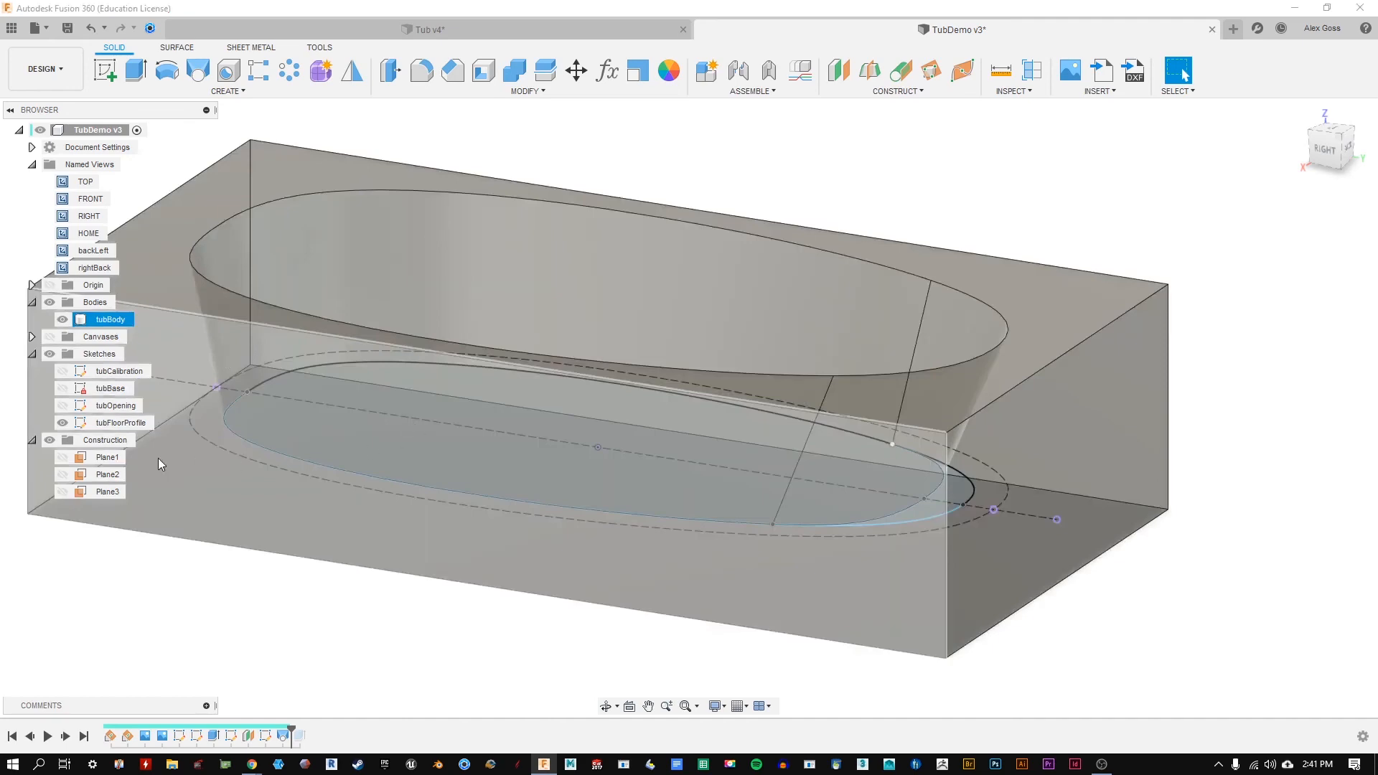
{"action": "middle_click_drag", "start_coordinate": [649, 294], "coordinate": [675, 387], "text": "shift"}
{"action": "middle_click_drag", "start_coordinate": [1126, 538], "coordinate": [1163, 474], "text": "shift"}
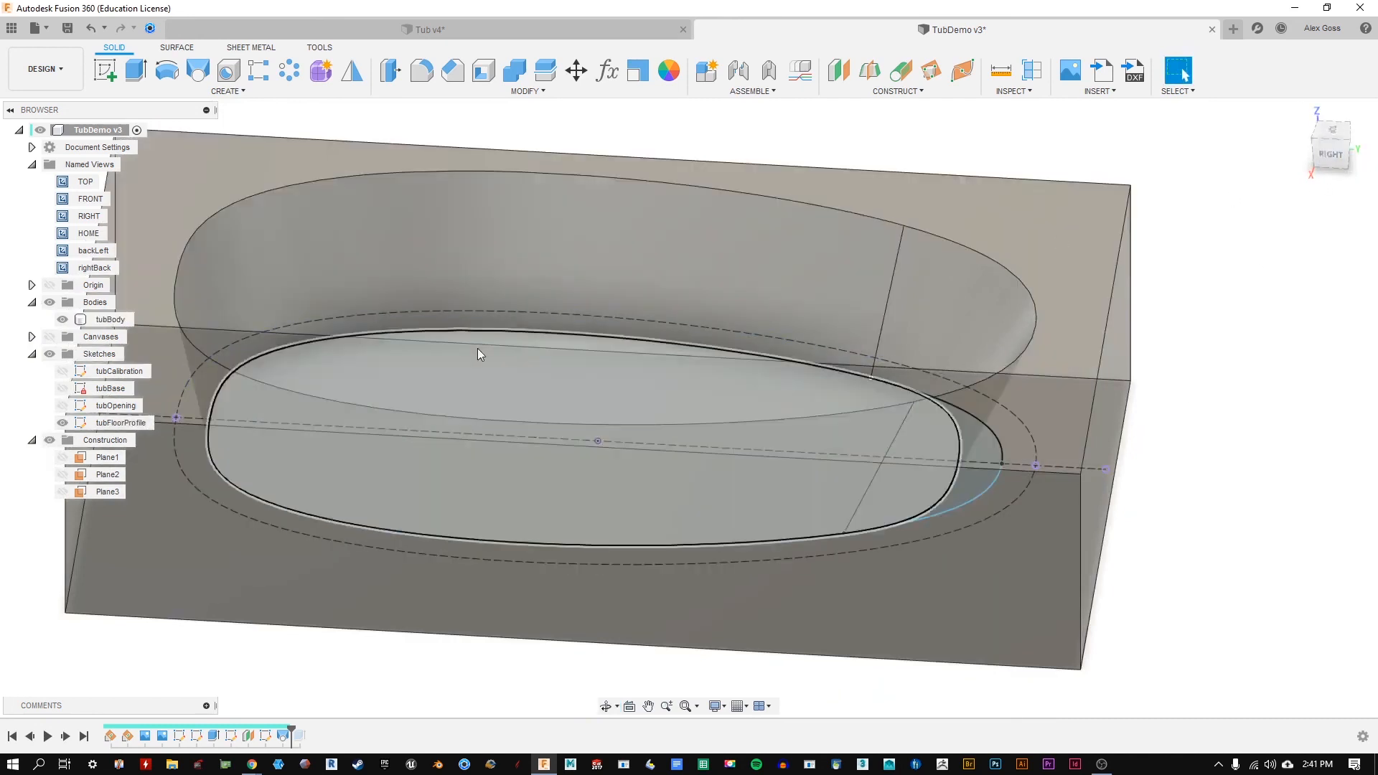
{"action": "left_click", "coordinate": [1337, 165]}
{"action": "middle_click_drag", "start_coordinate": [654, 359], "coordinate": [794, 353]}
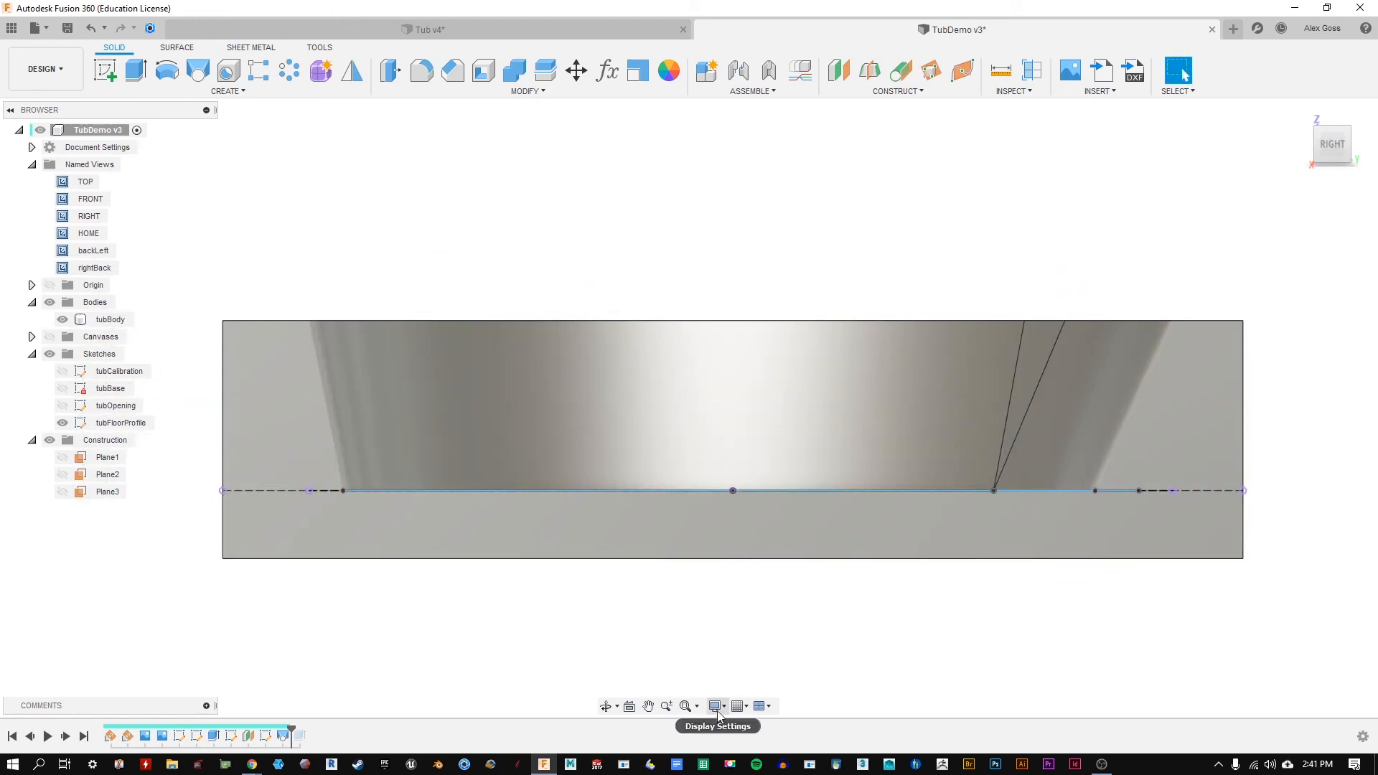
{"action": "right_click", "coordinate": [111, 320]}
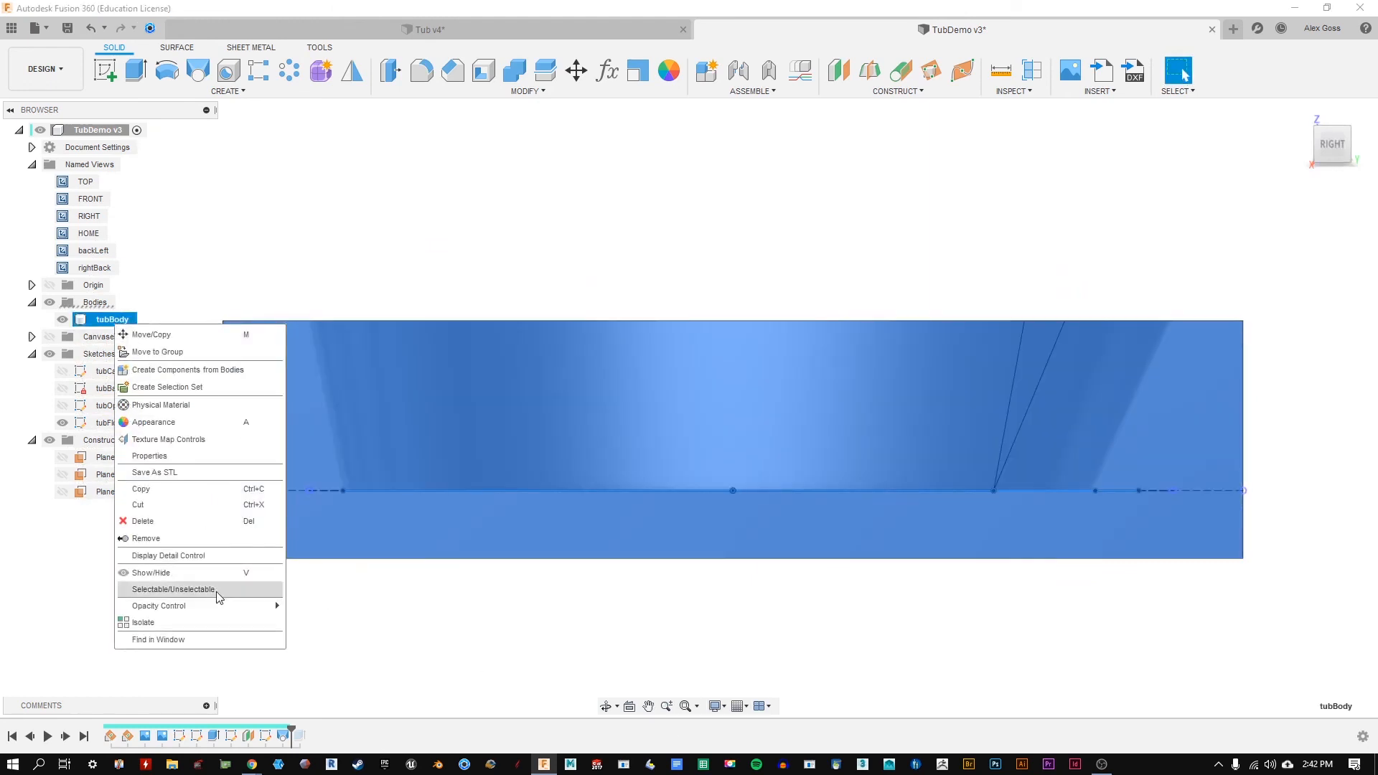
{"action": "mouse_move", "coordinate": [240, 608]}
{"action": "left_click", "coordinate": [316, 764]}
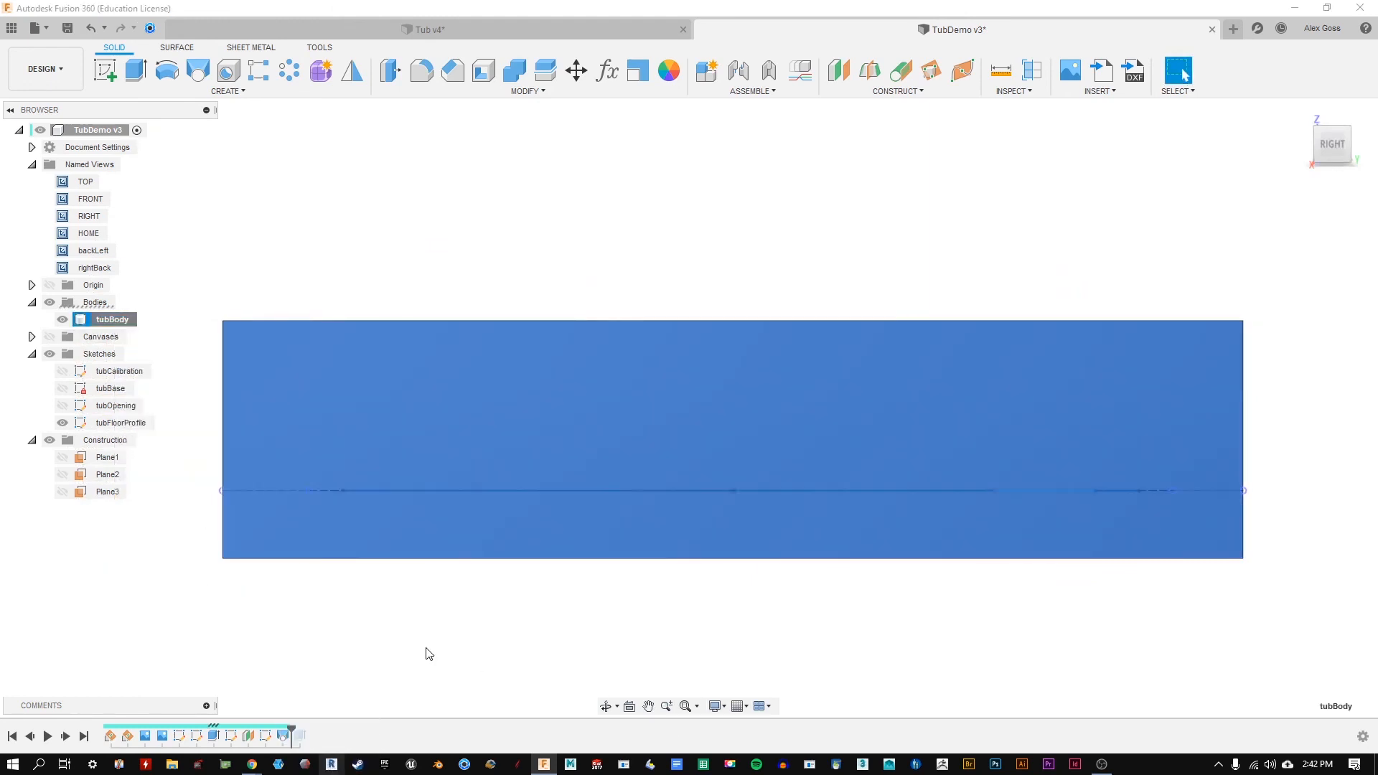
Step: Try the Wireframe with Hidden Edges visual style on the tub
{"action": "left_click", "coordinate": [716, 707]}
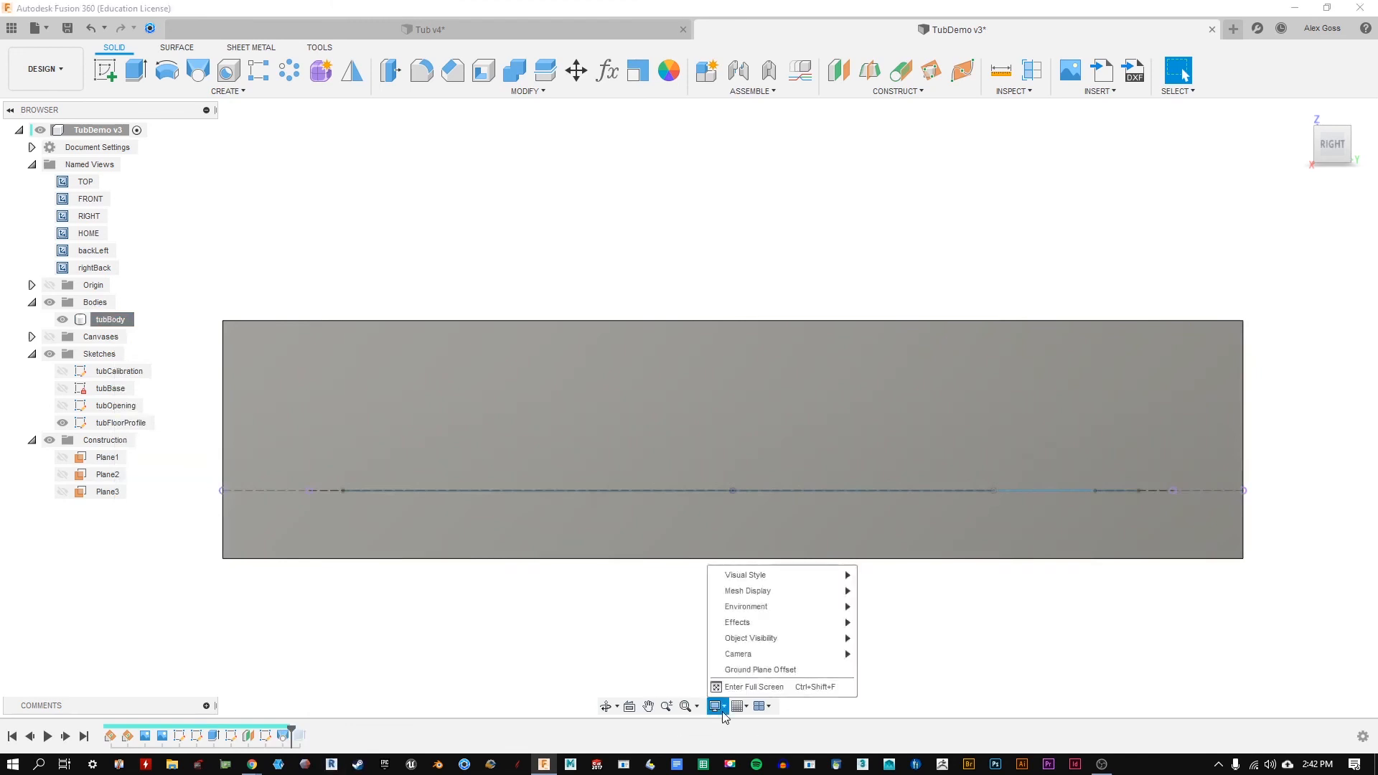
{"action": "mouse_move", "coordinate": [808, 574]}
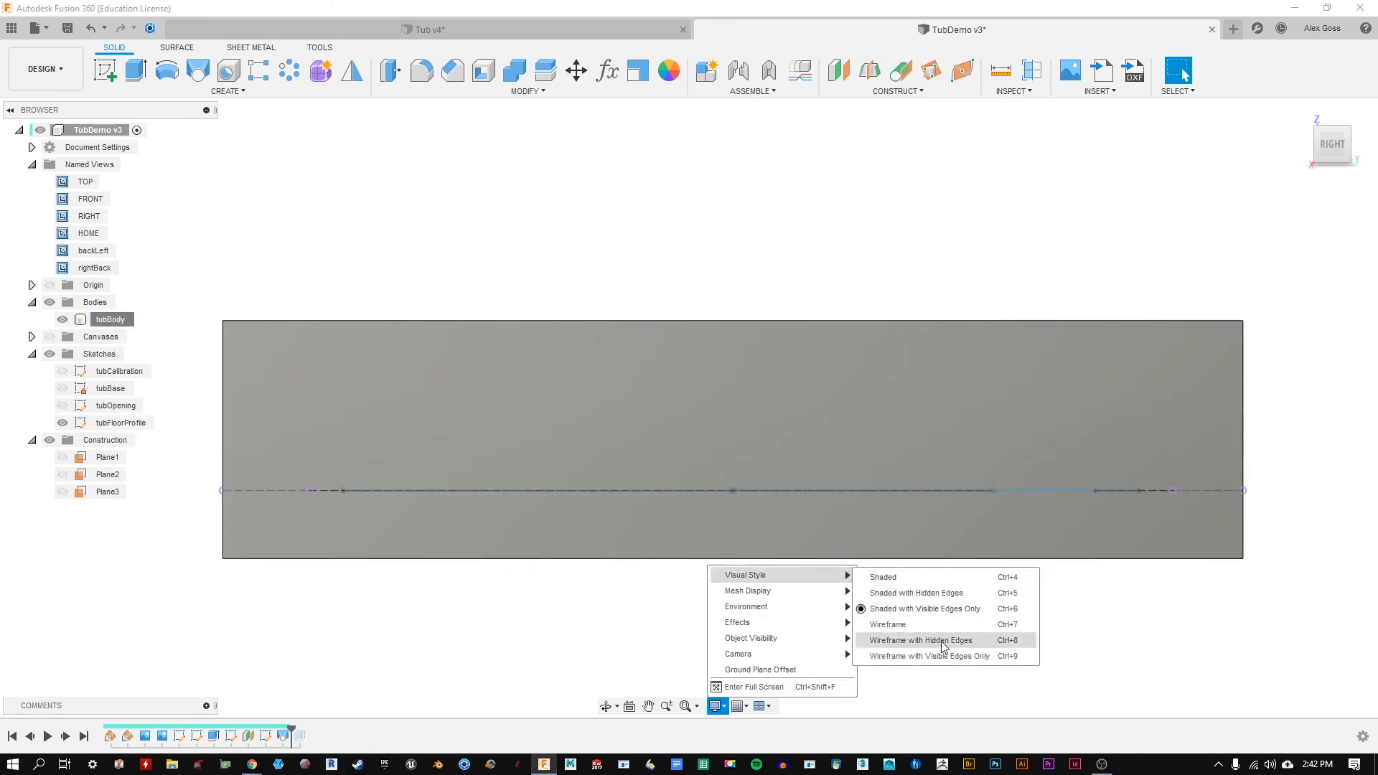
{"action": "left_click", "coordinate": [942, 645]}
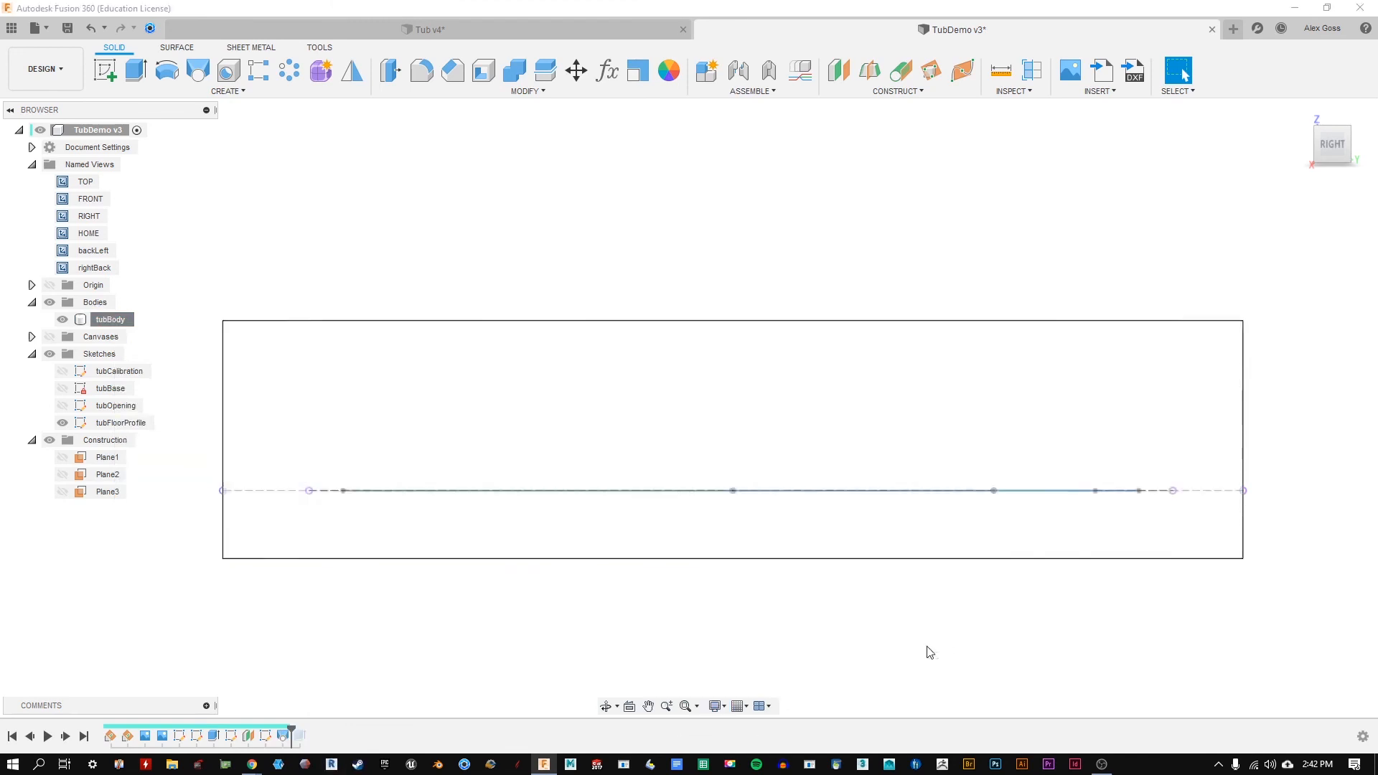
Step: Set the visual style to Wireframe so the basin's inner edges can be seen through the body
{"action": "left_click", "coordinate": [716, 706]}
{"action": "mouse_move", "coordinate": [817, 576]}
{"action": "left_click", "coordinate": [919, 625]}
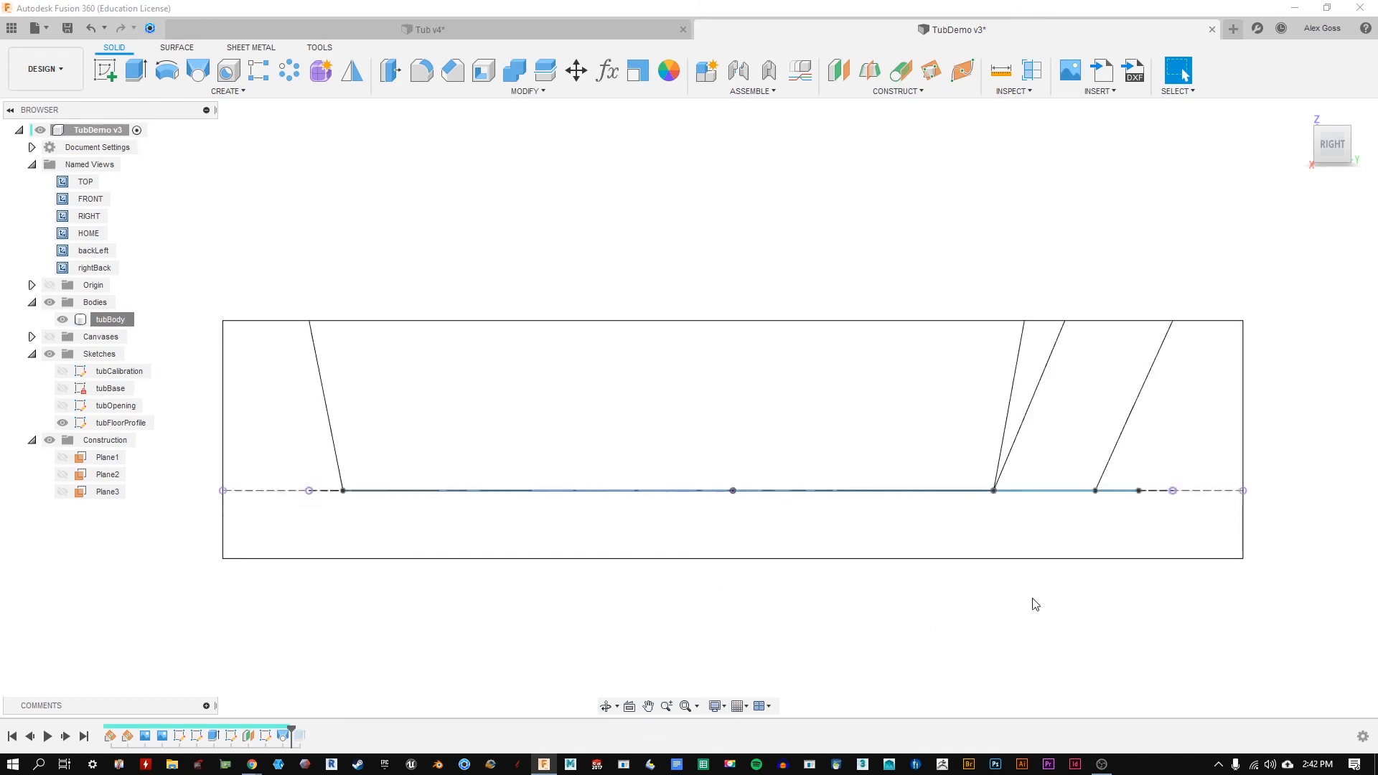
Step: Examine the basin's loft edges from the right side and from above, comparing the opening with the shortened floor profile
{"action": "middle_click_drag", "start_coordinate": [1073, 292], "coordinate": [1098, 363], "text": "shift"}
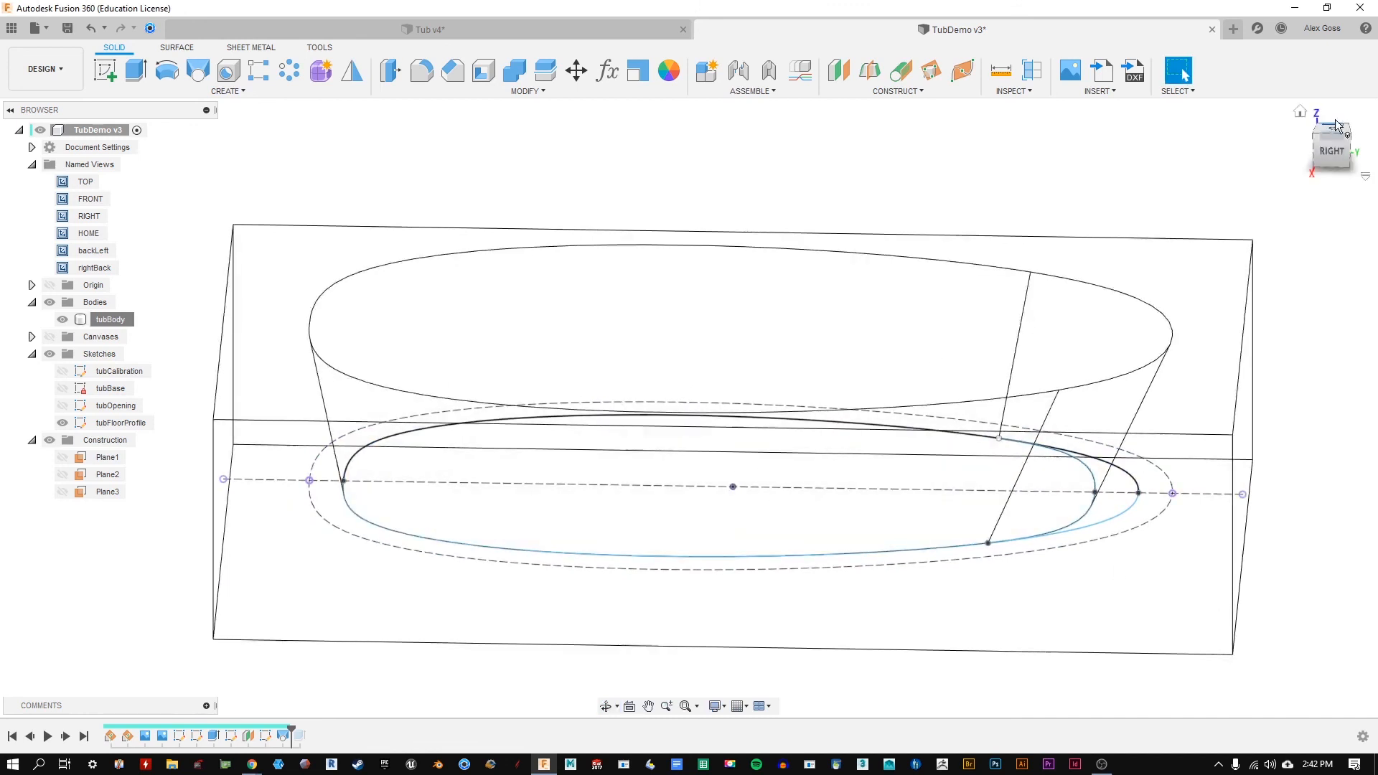
{"action": "left_click", "coordinate": [1331, 148]}
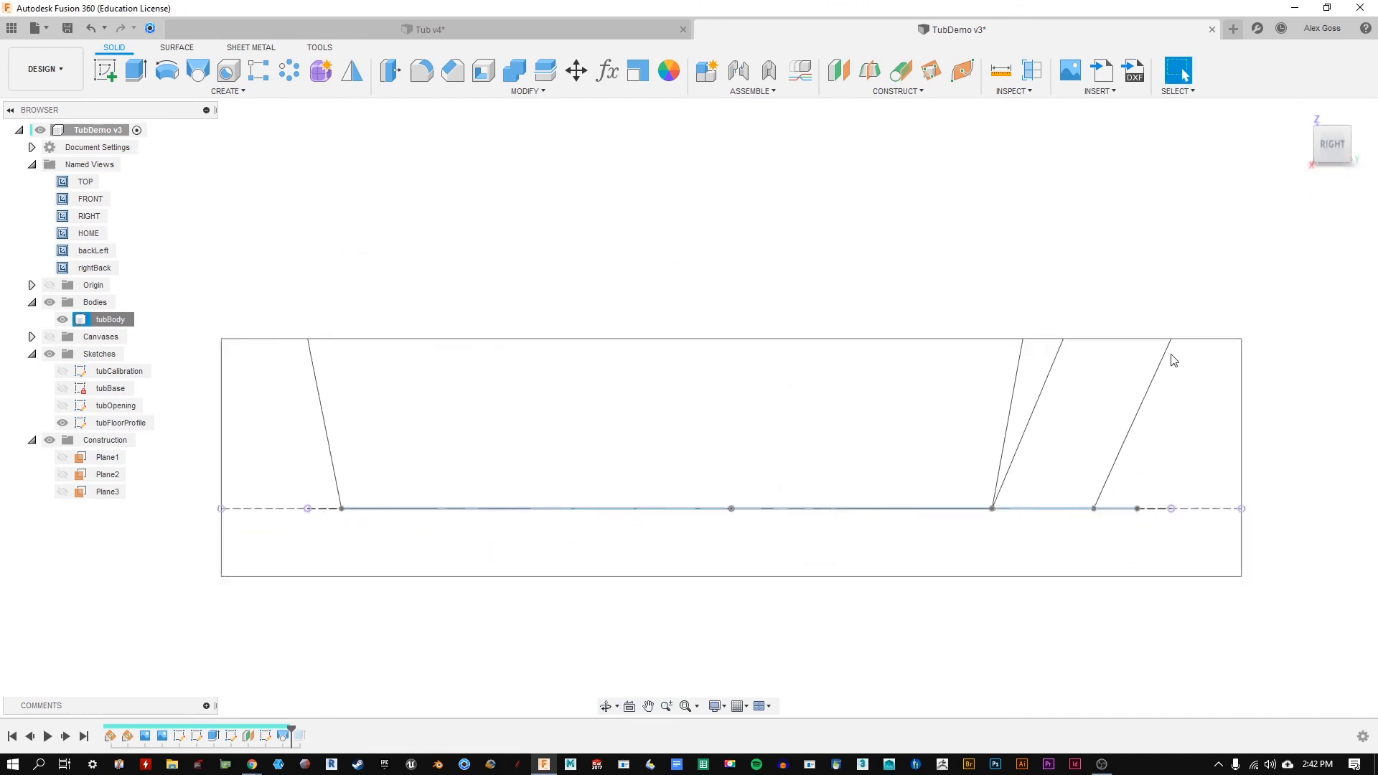
{"action": "middle_click_drag", "start_coordinate": [1187, 267], "coordinate": [1200, 301], "text": "shift"}
{"action": "left_click", "coordinate": [1336, 159]}
{"action": "middle_click_drag", "start_coordinate": [1336, 162], "coordinate": [1335, 178], "text": "shift"}
{"action": "left_click", "coordinate": [1334, 154]}
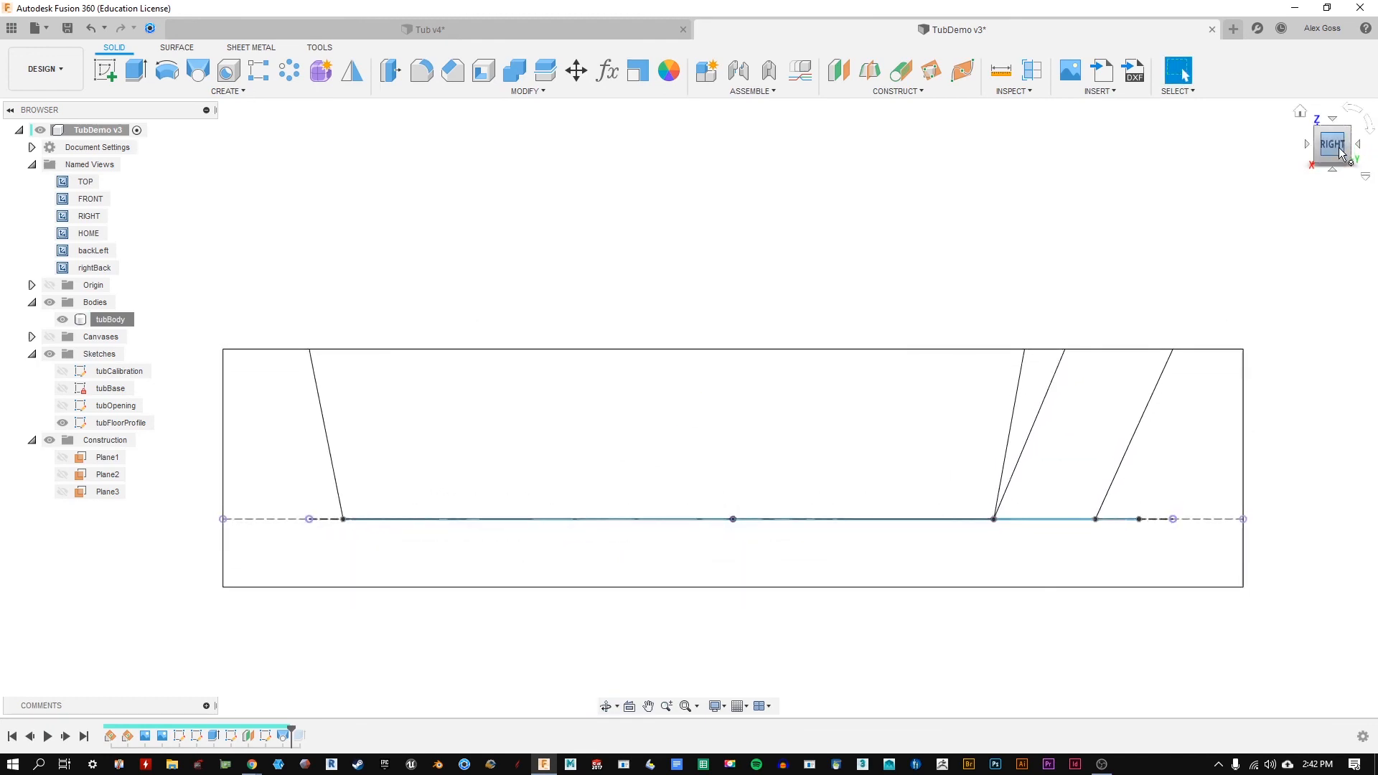
{"action": "middle_click_drag", "start_coordinate": [1056, 398], "coordinate": [1052, 277], "text": "shift"}
{"action": "left_click", "coordinate": [1017, 359]}
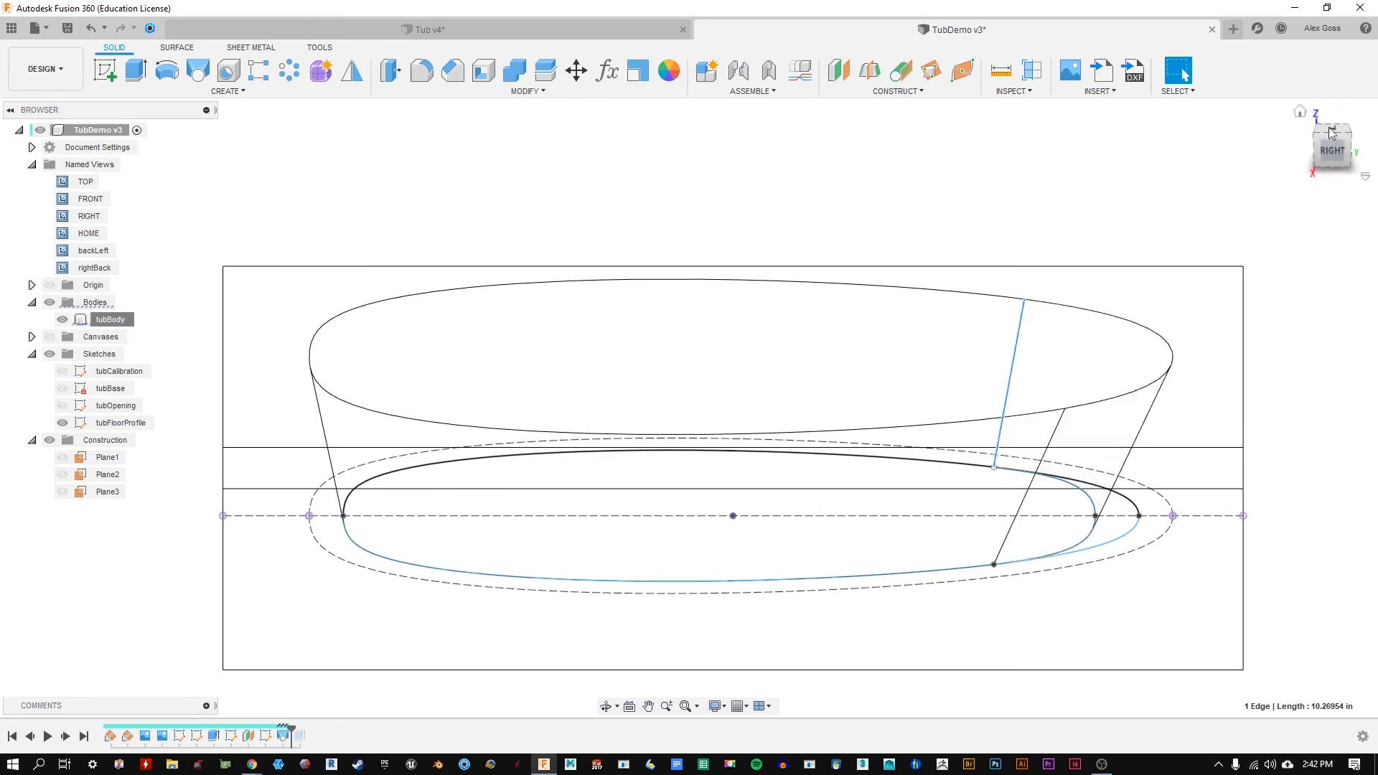
{"action": "left_click", "coordinate": [1332, 158]}
{"action": "left_click_drag", "start_coordinate": [1330, 158], "coordinate": [1340, 195]}
{"action": "middle_click_drag", "start_coordinate": [1061, 470], "coordinate": [1053, 299], "text": "shift"}
{"action": "middle_click_drag", "start_coordinate": [901, 238], "coordinate": [901, 406]}
{"action": "scroll", "coordinate": [901, 406], "scroll_direction": "up", "scroll_amount": 2}
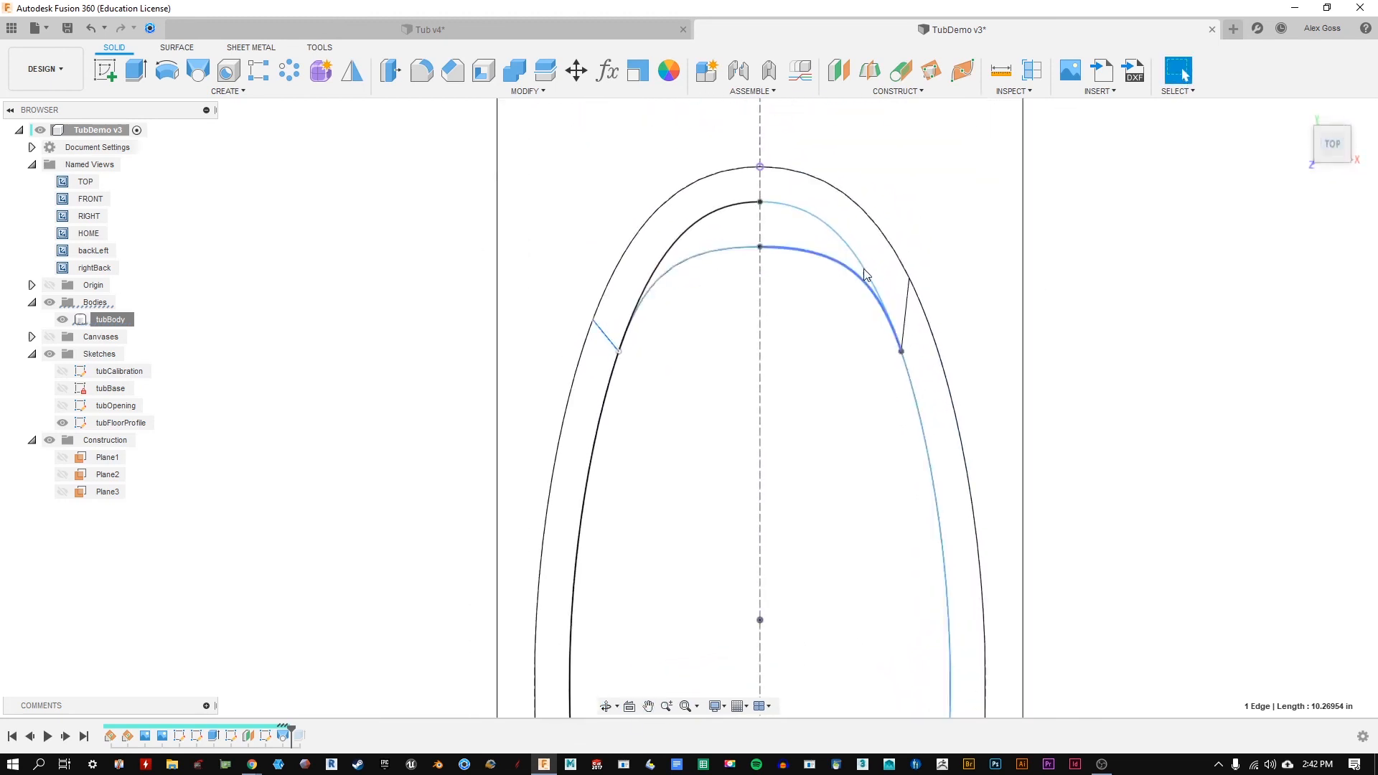
Step: Inspect the slope of the basin's lumbar-end wall in the right side view
{"action": "middle_click_drag", "start_coordinate": [1033, 420], "coordinate": [929, 336], "text": "shift"}
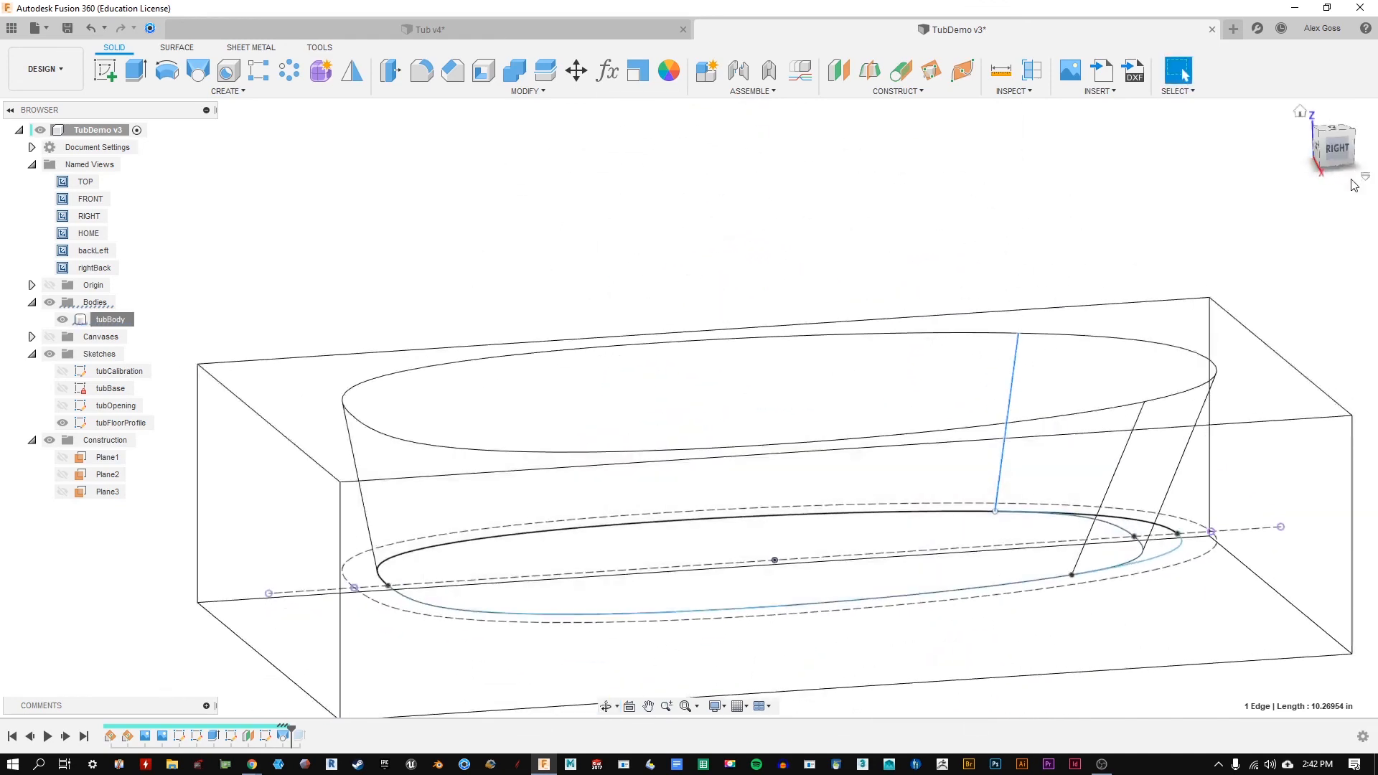
{"action": "left_click", "coordinate": [1341, 148]}
{"action": "middle_click_drag", "start_coordinate": [1095, 416], "coordinate": [1155, 411], "text": "shift"}
{"action": "left_click", "coordinate": [1003, 375]}
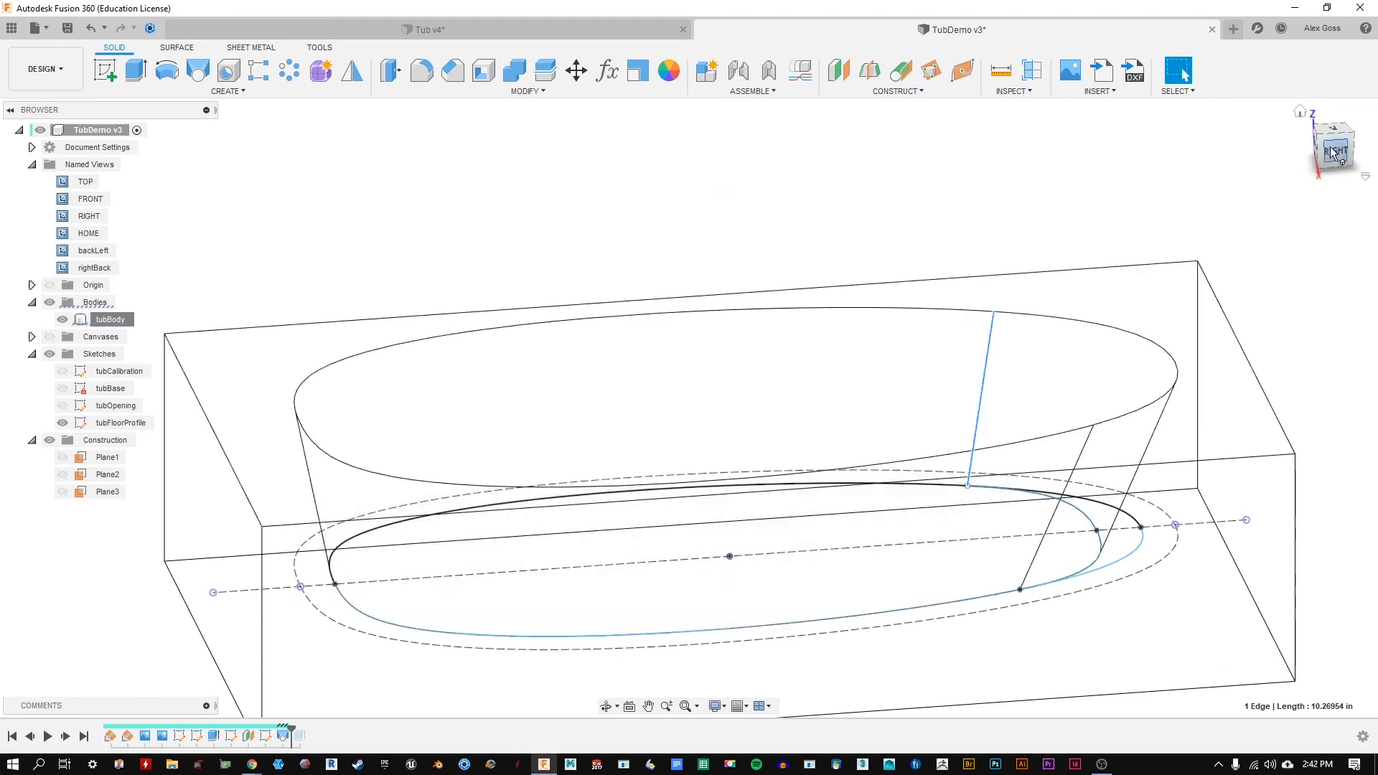
{"action": "left_click", "coordinate": [1333, 151]}
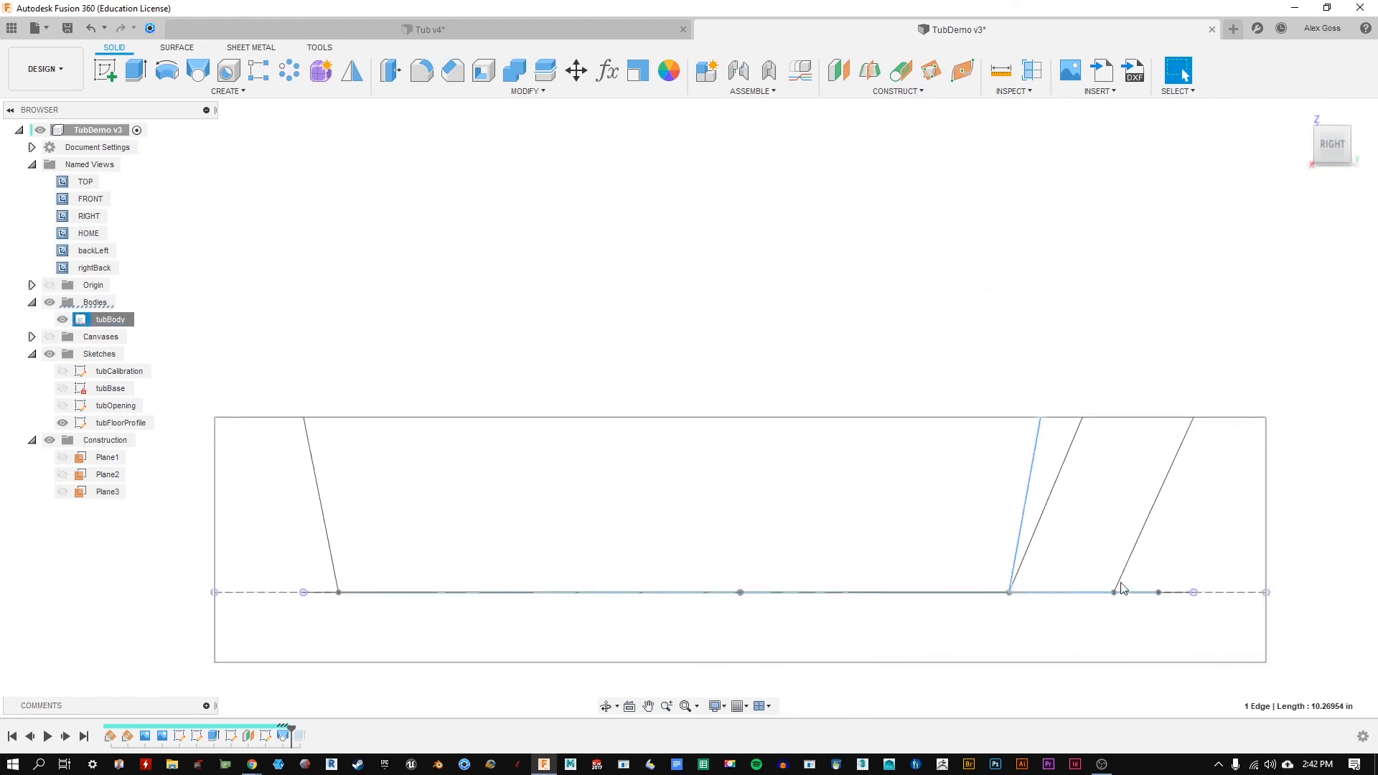
{"action": "middle_click_drag", "start_coordinate": [681, 494], "coordinate": [698, 408]}
{"action": "scroll", "coordinate": [603, 434], "scroll_direction": "up", "scroll_amount": 2}
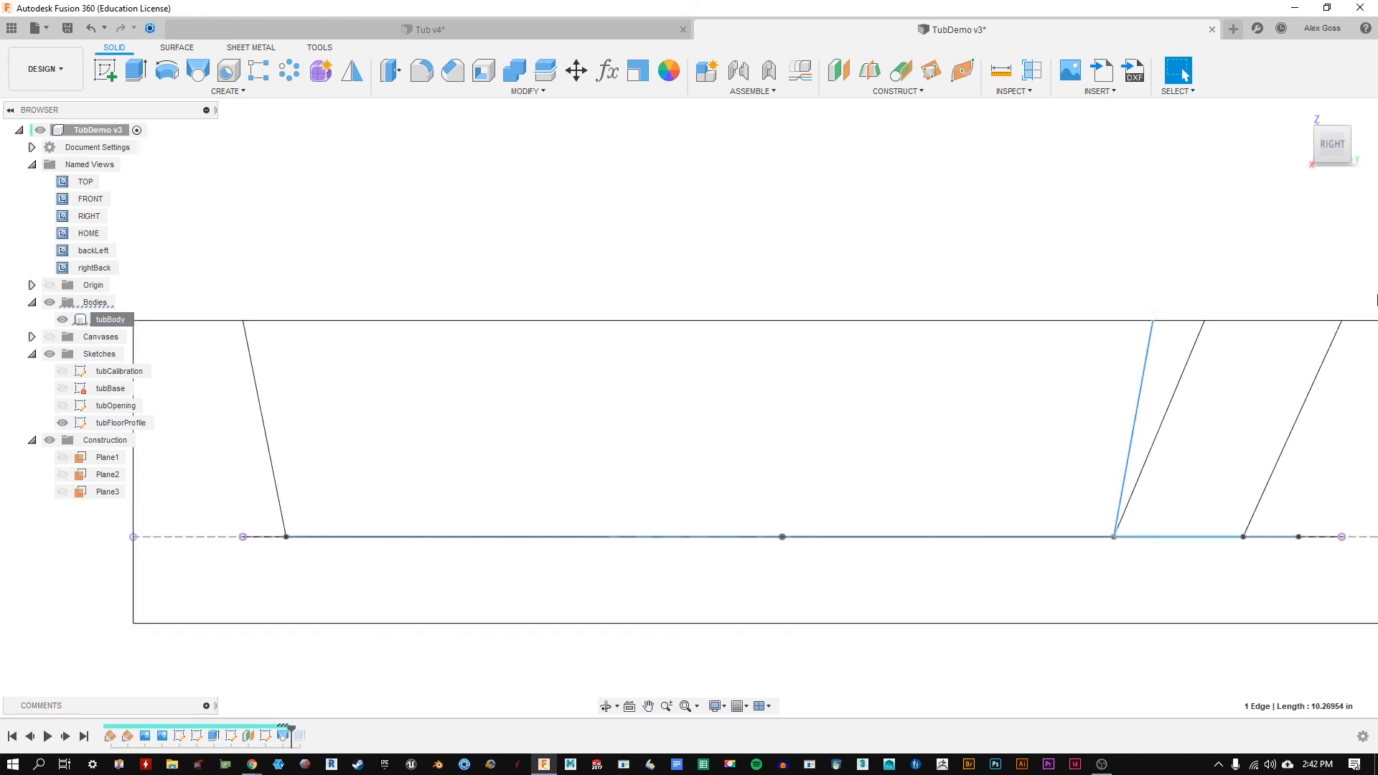
{"action": "middle_click_drag", "start_coordinate": [1114, 375], "coordinate": [937, 332]}
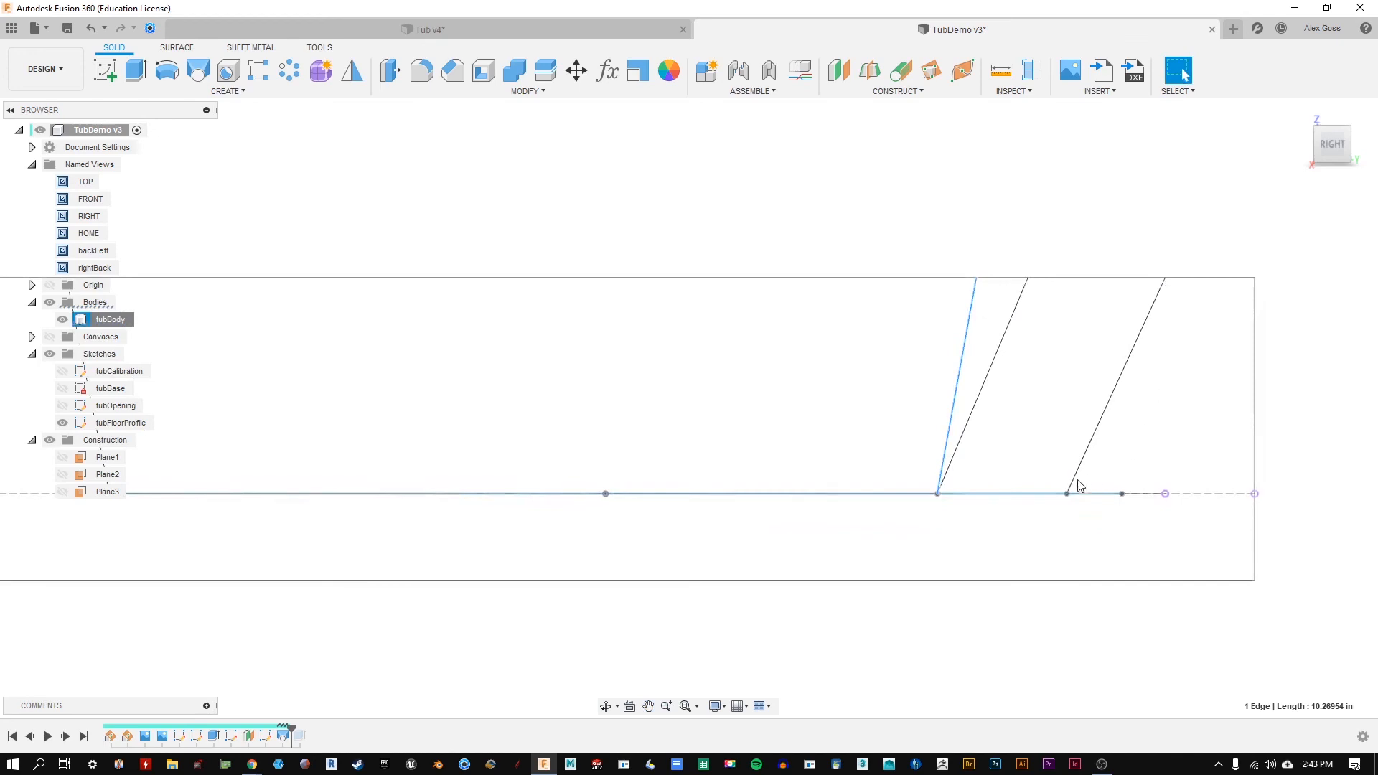
Step: Switch to the K-837 spec sheet in Chrome, check the lumbar angle in the section drawing, and return to Fusion 360
{"action": "key", "text": "alt+Tab"}
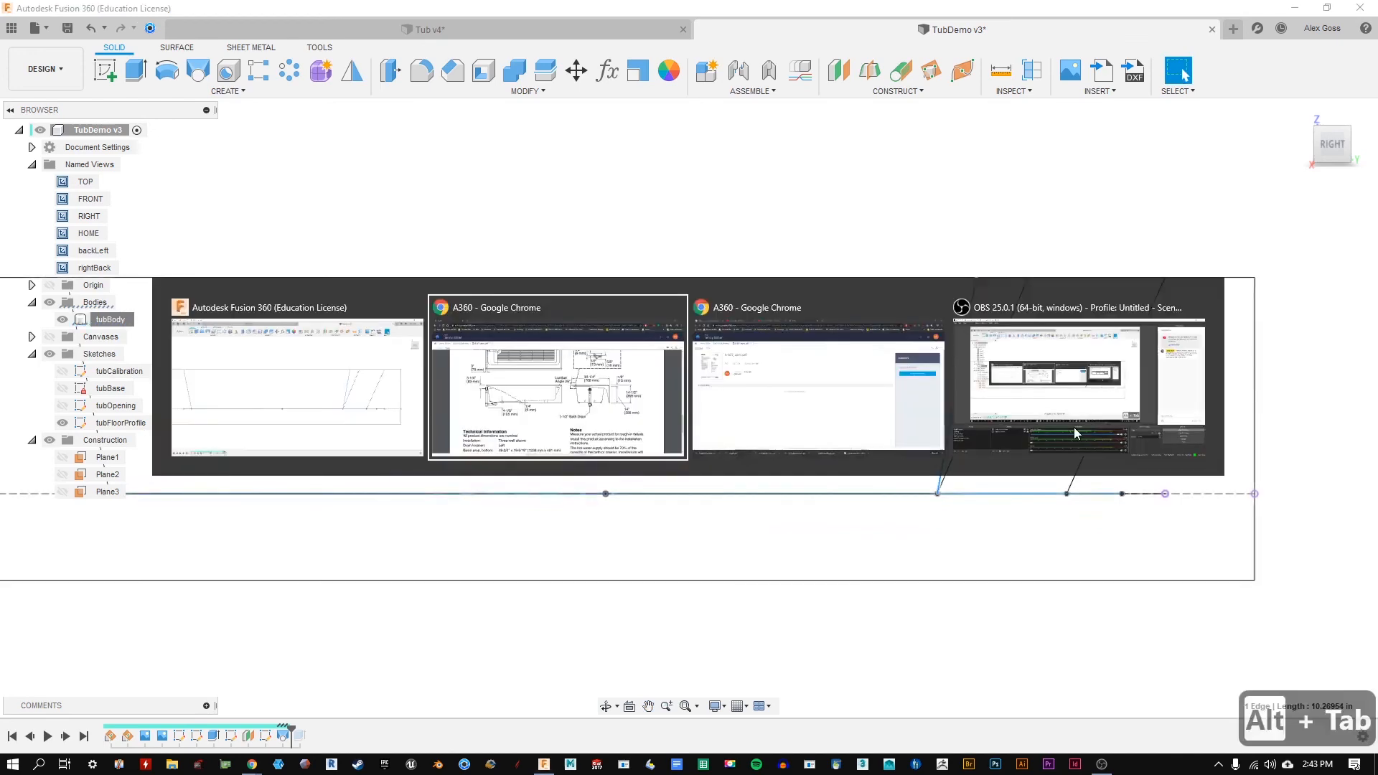
{"action": "left_click_drag", "start_coordinate": [676, 325], "coordinate": [748, 346]}
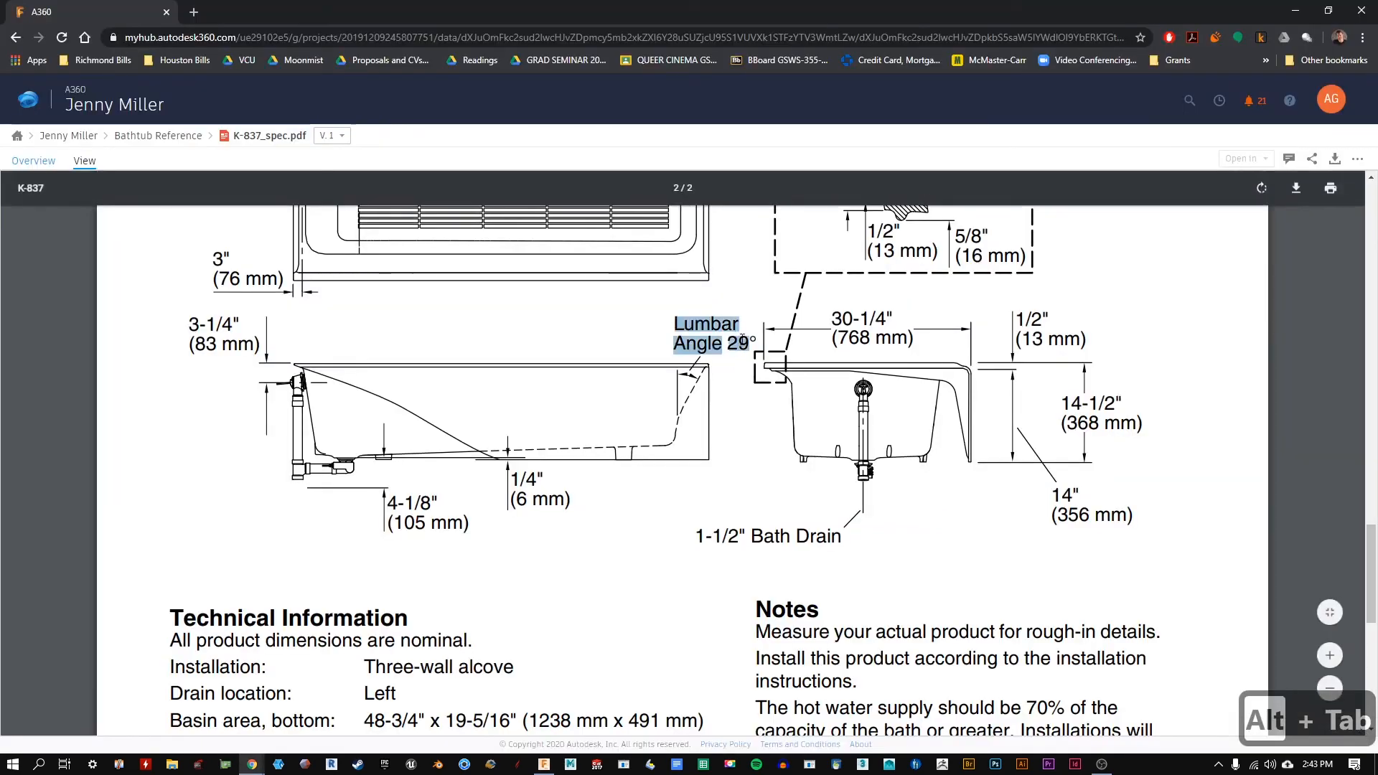
{"action": "scroll", "coordinate": [962, 499], "scroll_direction": "up", "scroll_amount": 5}
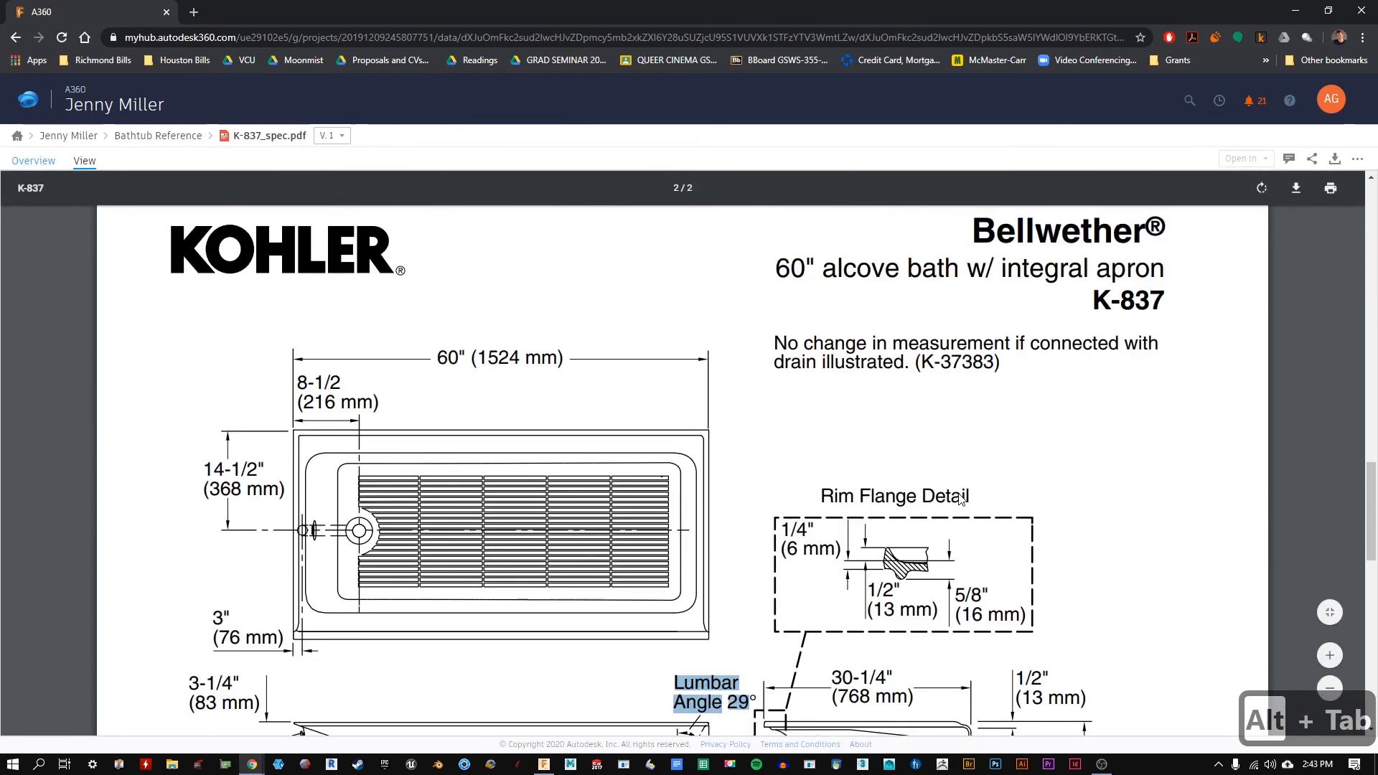
{"action": "scroll", "coordinate": [961, 499], "scroll_direction": "down", "scroll_amount": 5}
{"action": "left_click", "coordinate": [1129, 234]}
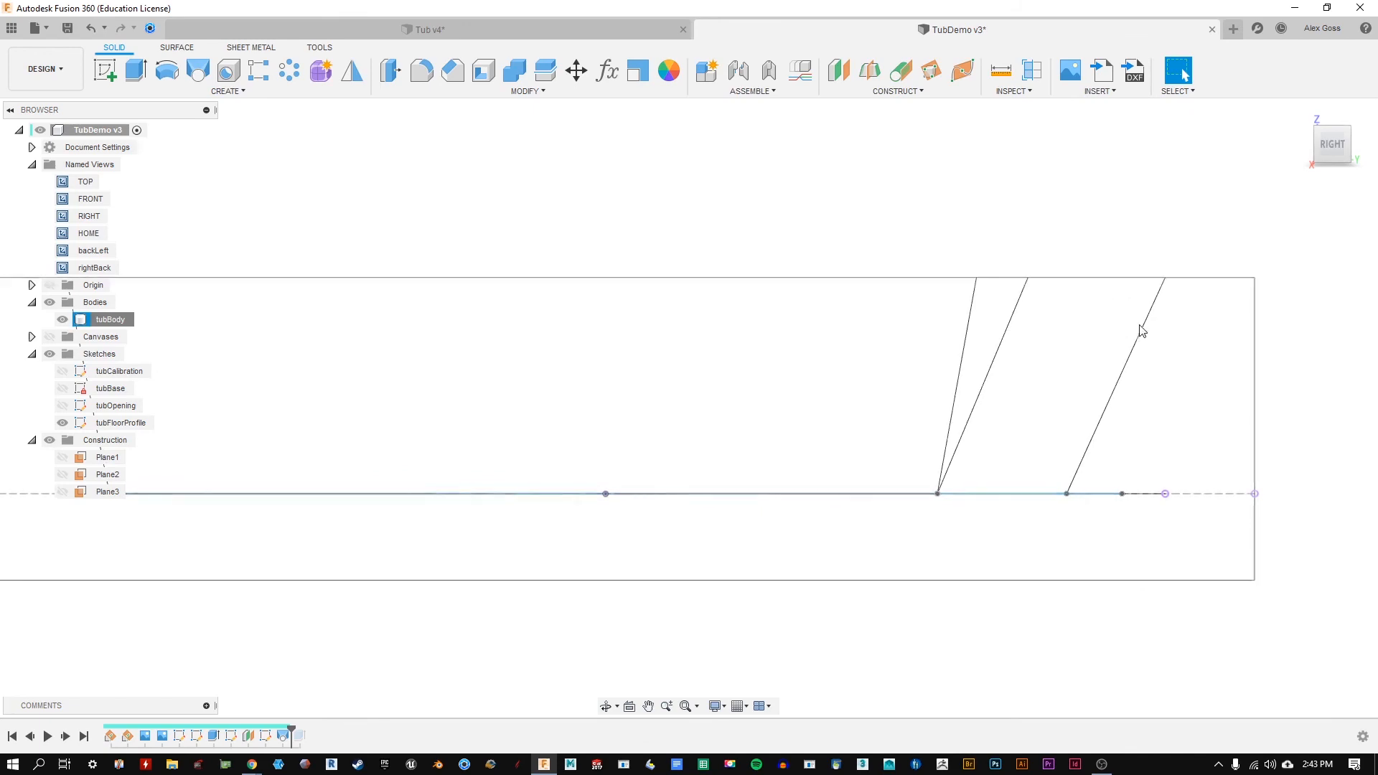
Step: Examine the wireframe basin's sloped end edges and floor outline from angled views
{"action": "mouse_move", "coordinate": [1073, 502]}
{"action": "middle_mouse_down", "text": "shift"}
{"action": "mouse_move", "coordinate": [1042, 246]}
{"action": "mouse_move", "coordinate": [1079, 494]}
{"action": "middle_mouse_up", "text": "shift"}
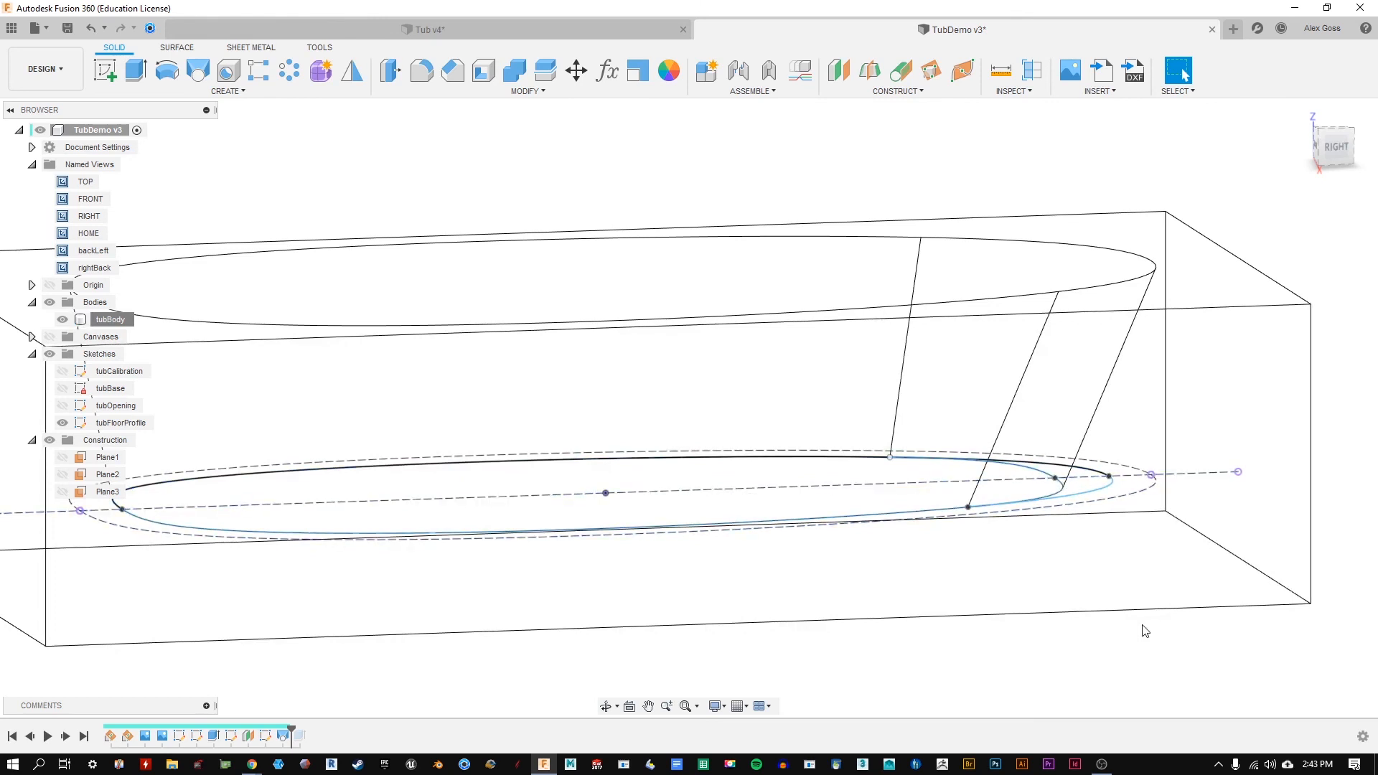
{"action": "left_click", "coordinate": [1336, 146]}
{"action": "middle_click_drag", "start_coordinate": [739, 287], "coordinate": [797, 442], "text": "shift"}
{"action": "scroll", "coordinate": [804, 443], "scroll_direction": "down", "scroll_amount": 3}
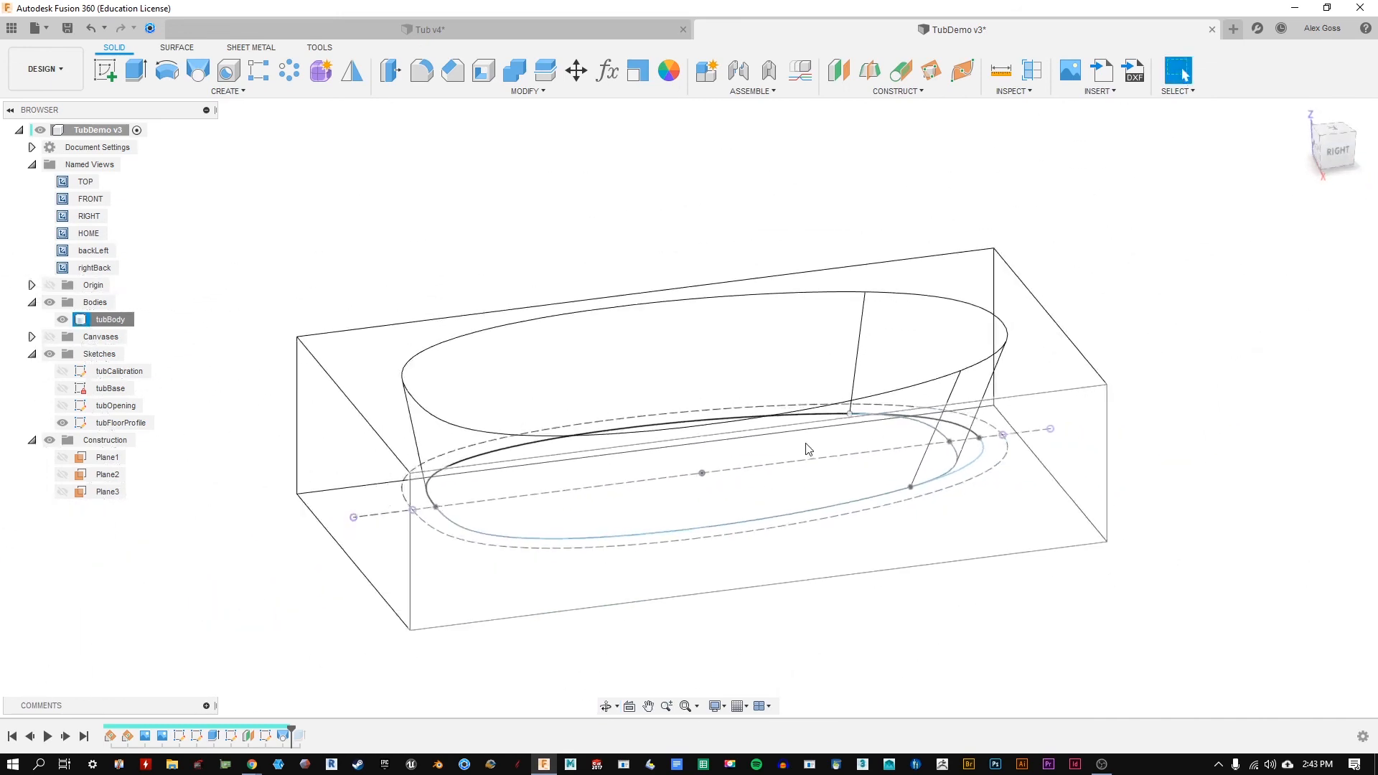
{"action": "left_click", "coordinate": [329, 302]}
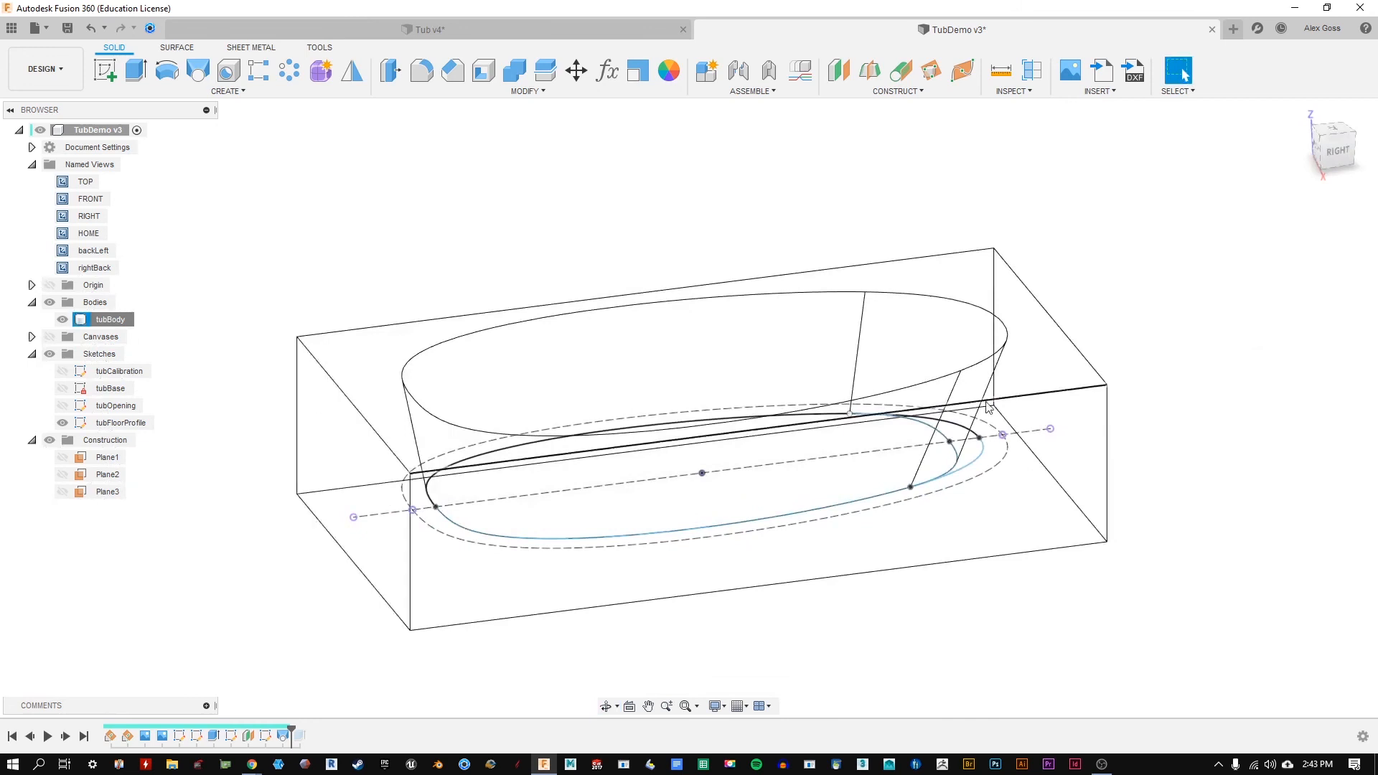
{"action": "left_click", "coordinate": [715, 706]}
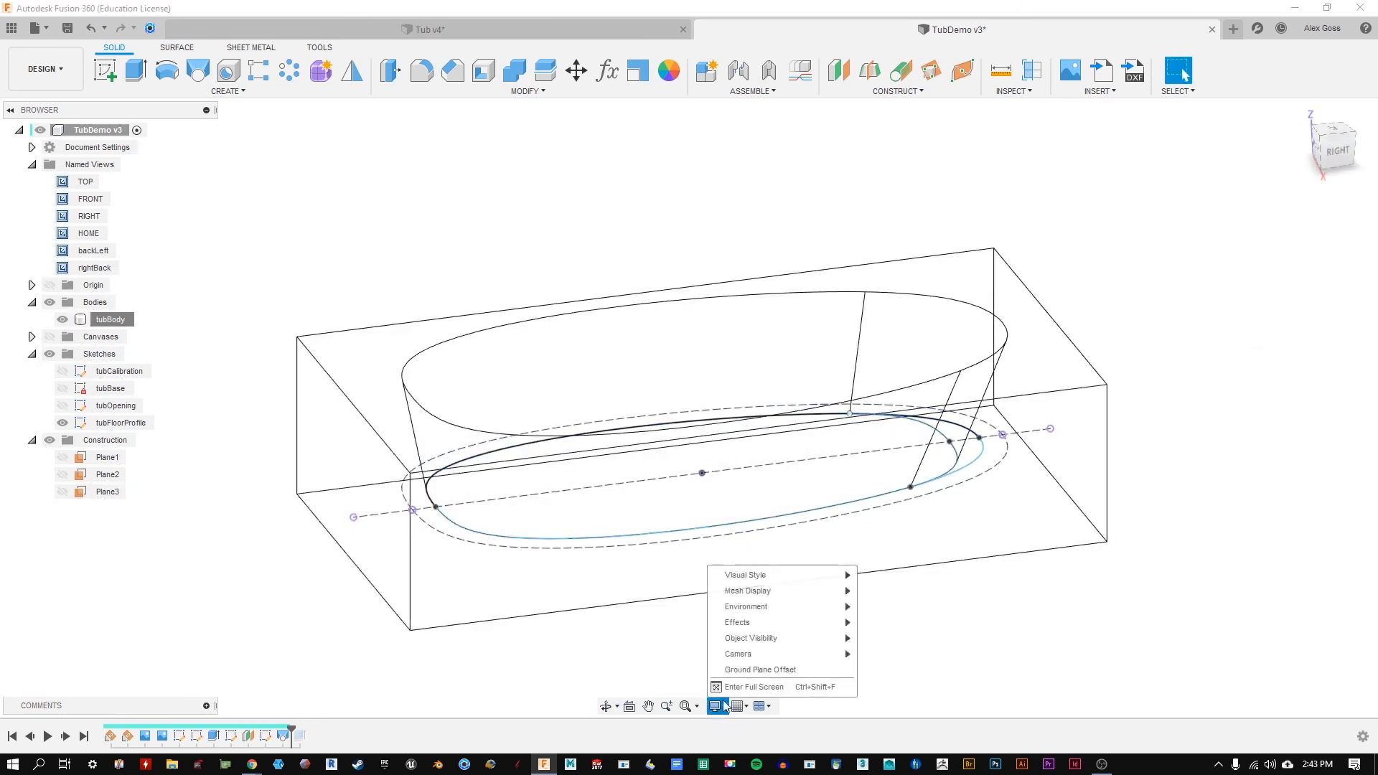
Step: Show the origin planes, inspect how they sit relative to the tub, and hide the origin again
{"action": "left_click", "coordinate": [49, 285]}
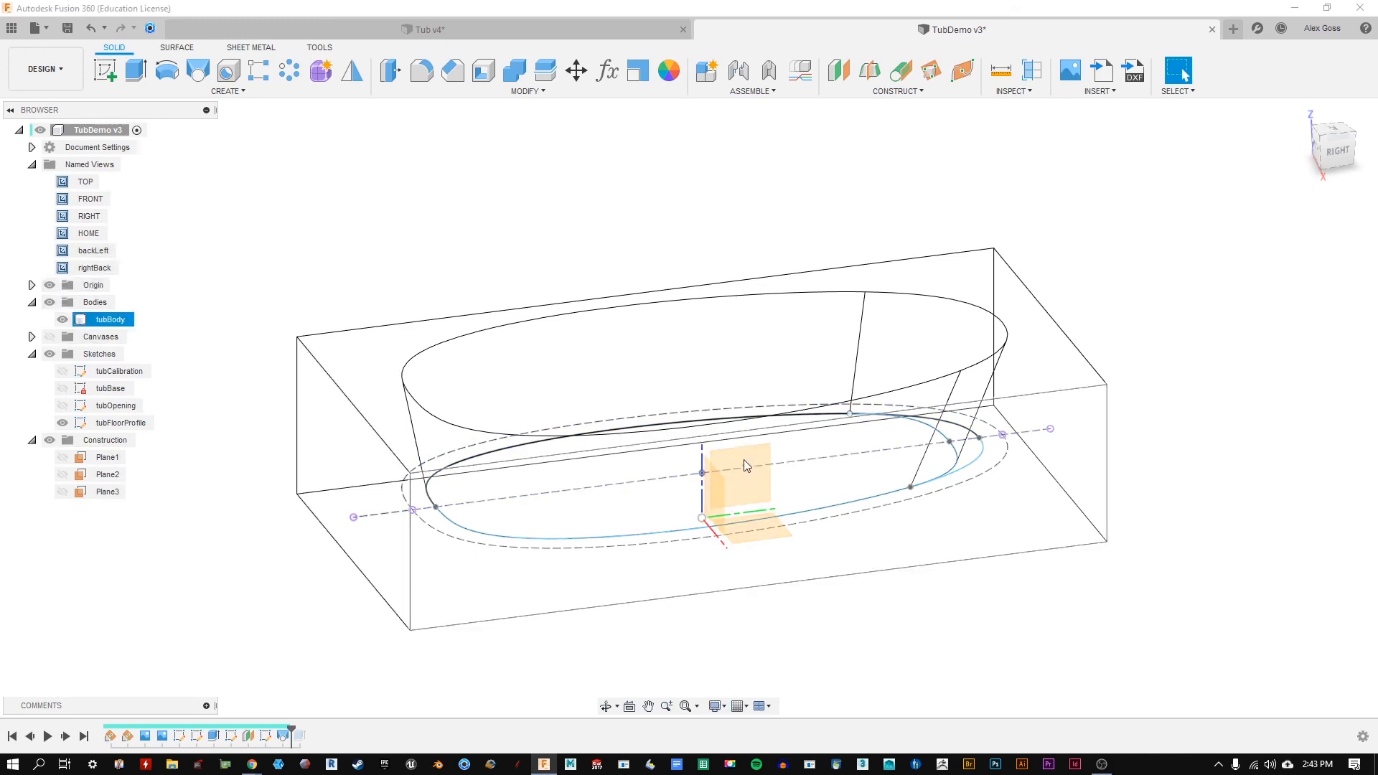
{"action": "left_click", "coordinate": [763, 523]}
{"action": "left_click", "coordinate": [225, 461]}
{"action": "middle_click_drag", "start_coordinate": [224, 461], "coordinate": [282, 488], "text": "shift"}
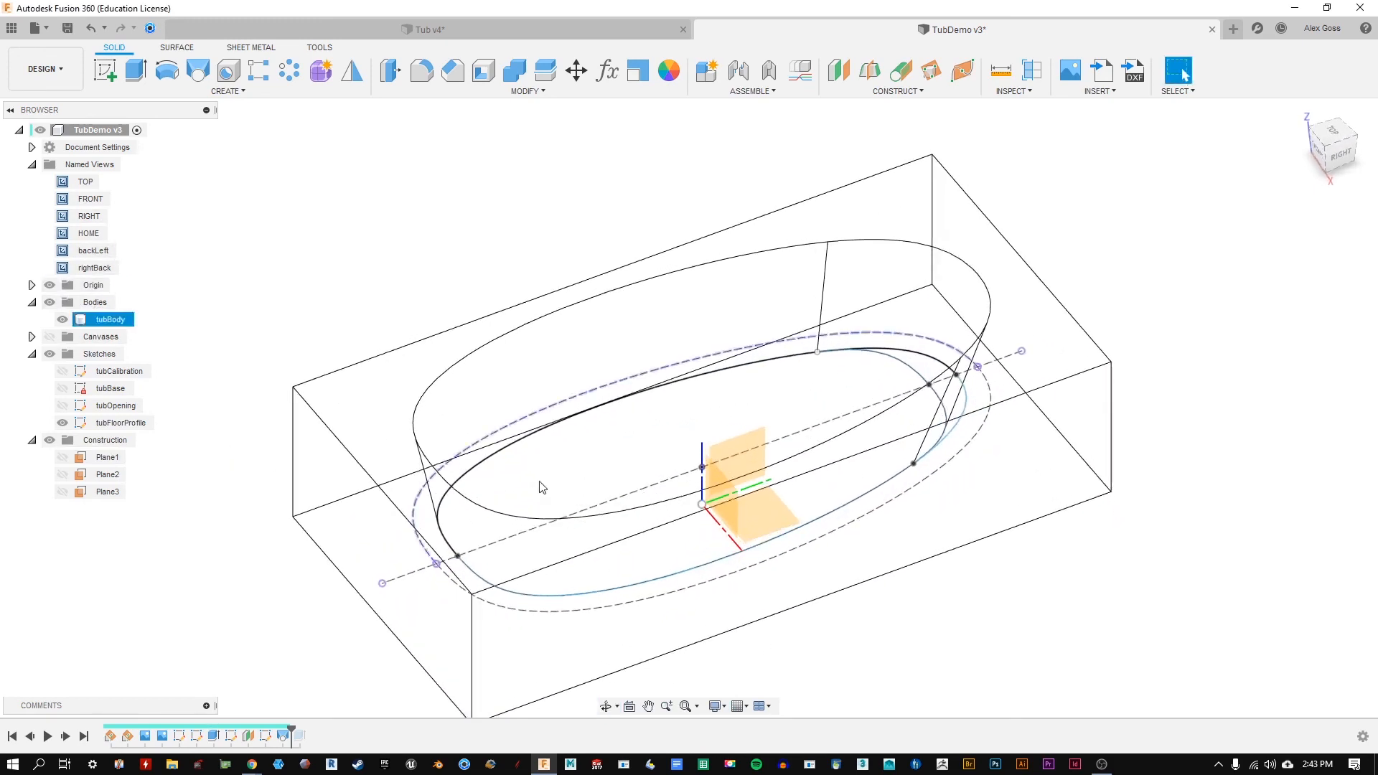
{"action": "left_click", "coordinate": [729, 449]}
{"action": "mouse_move", "coordinate": [729, 449]}
{"action": "middle_mouse_down", "text": "shift"}
{"action": "mouse_move", "coordinate": [704, 234]}
{"action": "mouse_move", "coordinate": [772, 316]}
{"action": "mouse_move", "coordinate": [842, 324]}
{"action": "mouse_move", "coordinate": [645, 329]}
{"action": "mouse_move", "coordinate": [796, 326]}
{"action": "mouse_move", "coordinate": [717, 335]}
{"action": "middle_mouse_up", "text": "shift"}
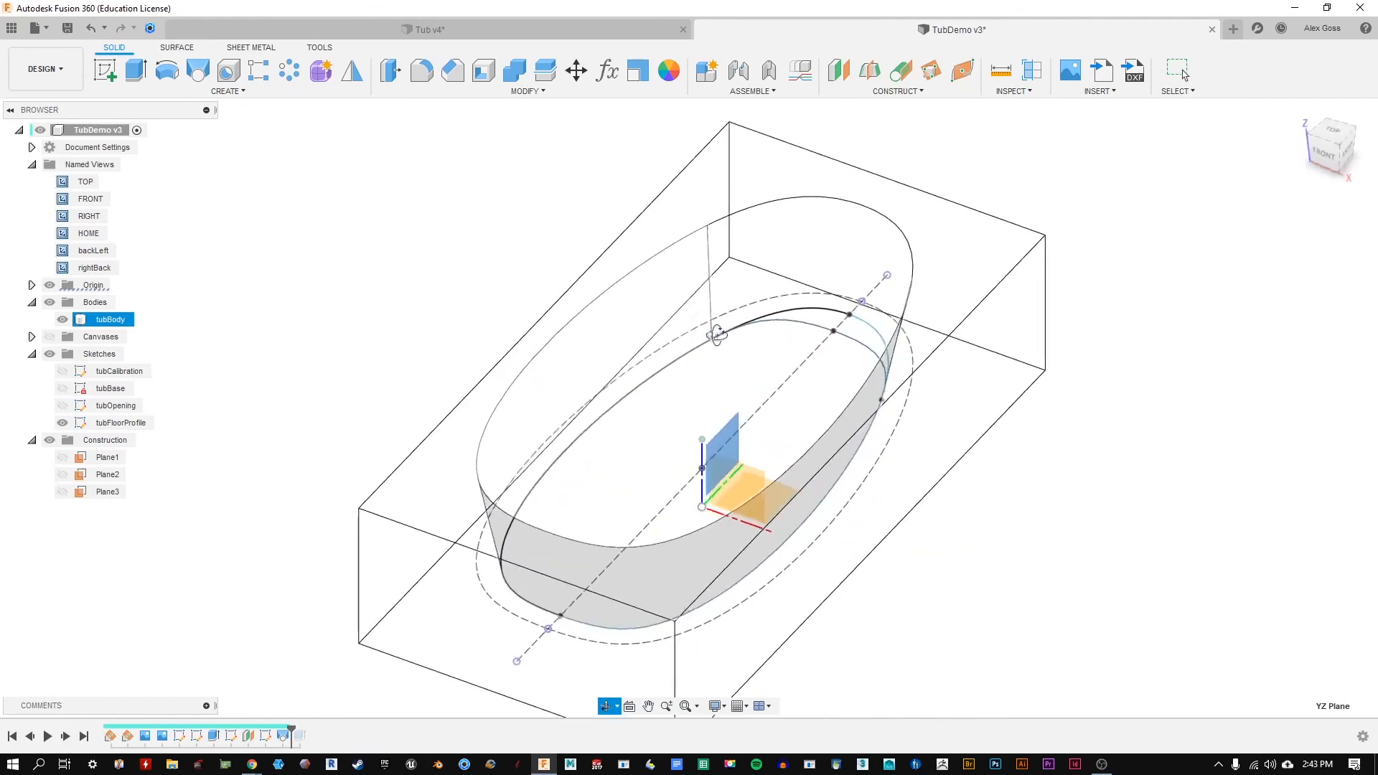
{"action": "key", "text": "Escape"}
{"action": "middle_click_drag", "start_coordinate": [726, 460], "coordinate": [744, 443], "text": "shift"}
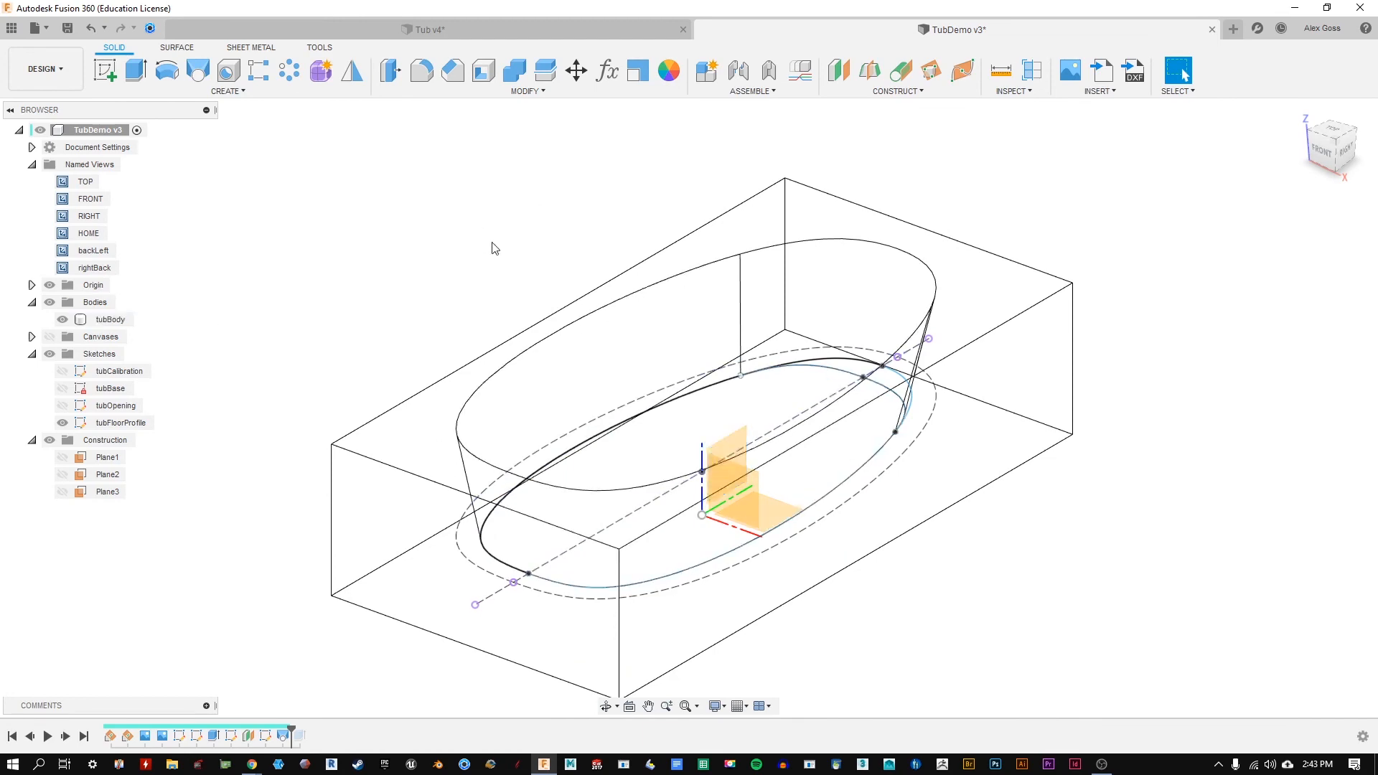
{"action": "left_click", "coordinate": [49, 285]}
{"action": "middle_click_drag", "start_coordinate": [473, 237], "coordinate": [461, 239], "text": "shift"}
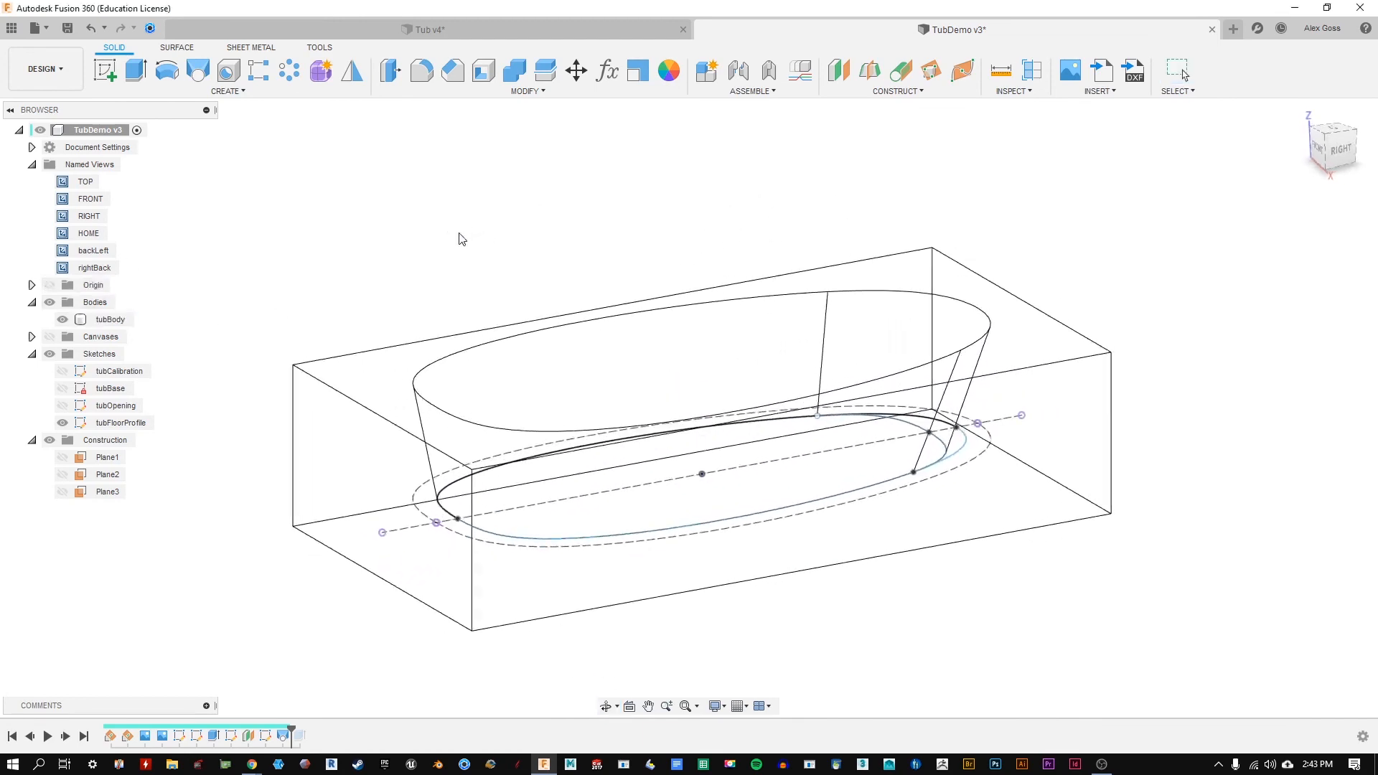
Step: Start a Midplane and set the visual style to Shaded with Visible Edges Only so the tub's faces can be picked
{"action": "left_click", "coordinate": [908, 92]}
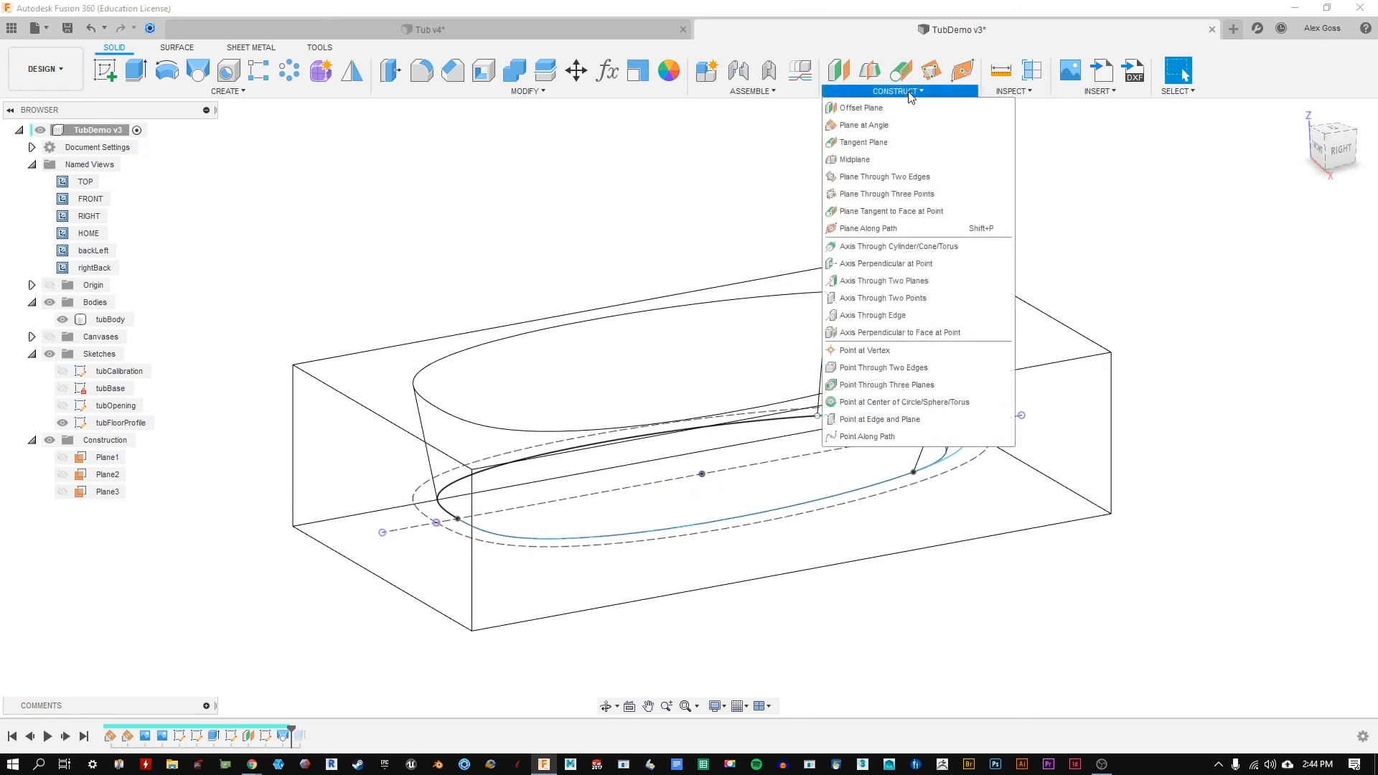
{"action": "left_click", "coordinate": [875, 159]}
{"action": "left_click_drag", "start_coordinate": [960, 316], "coordinate": [1184, 191]}
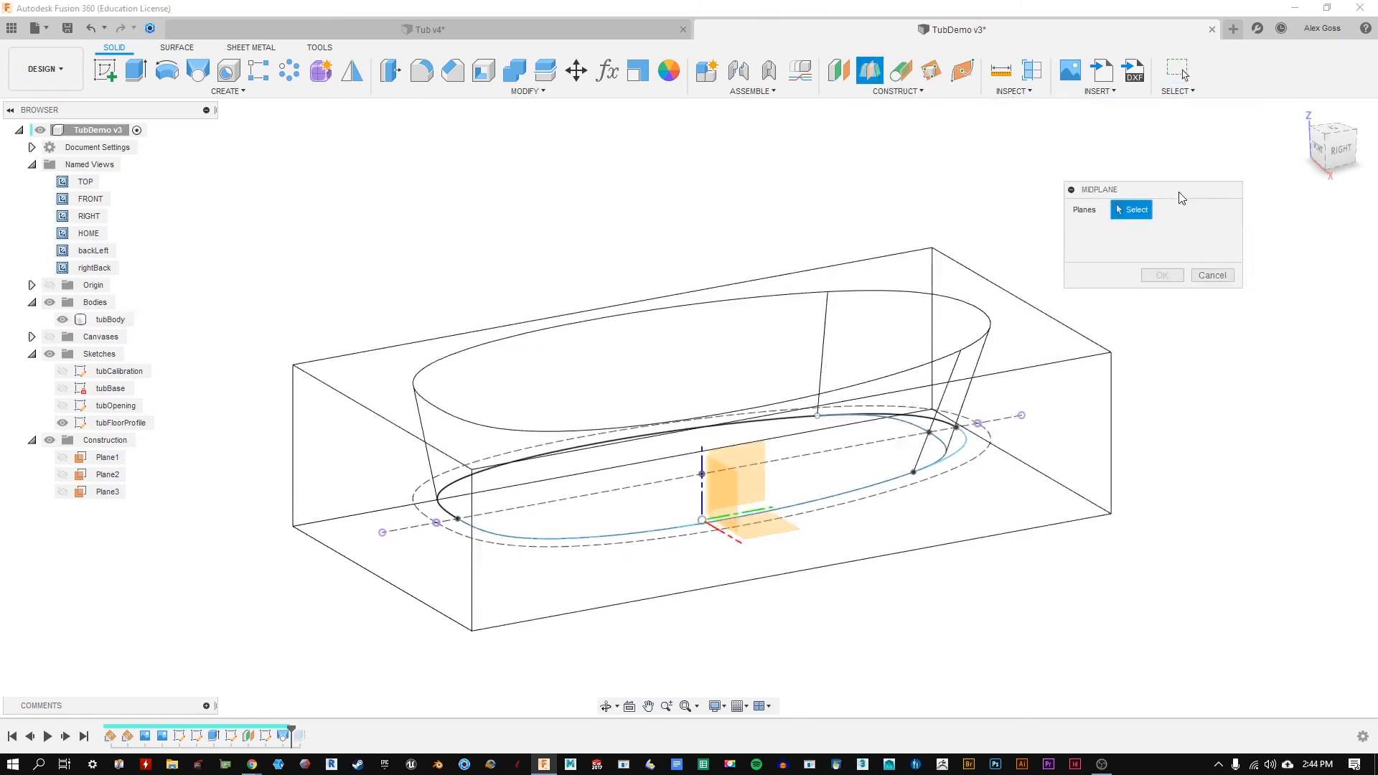
{"action": "mouse_move", "coordinate": [432, 365]}
{"action": "middle_mouse_down", "text": "shift"}
{"action": "mouse_move", "coordinate": [501, 360]}
{"action": "mouse_move", "coordinate": [430, 356]}
{"action": "mouse_move", "coordinate": [441, 357]}
{"action": "middle_mouse_up", "text": "shift"}
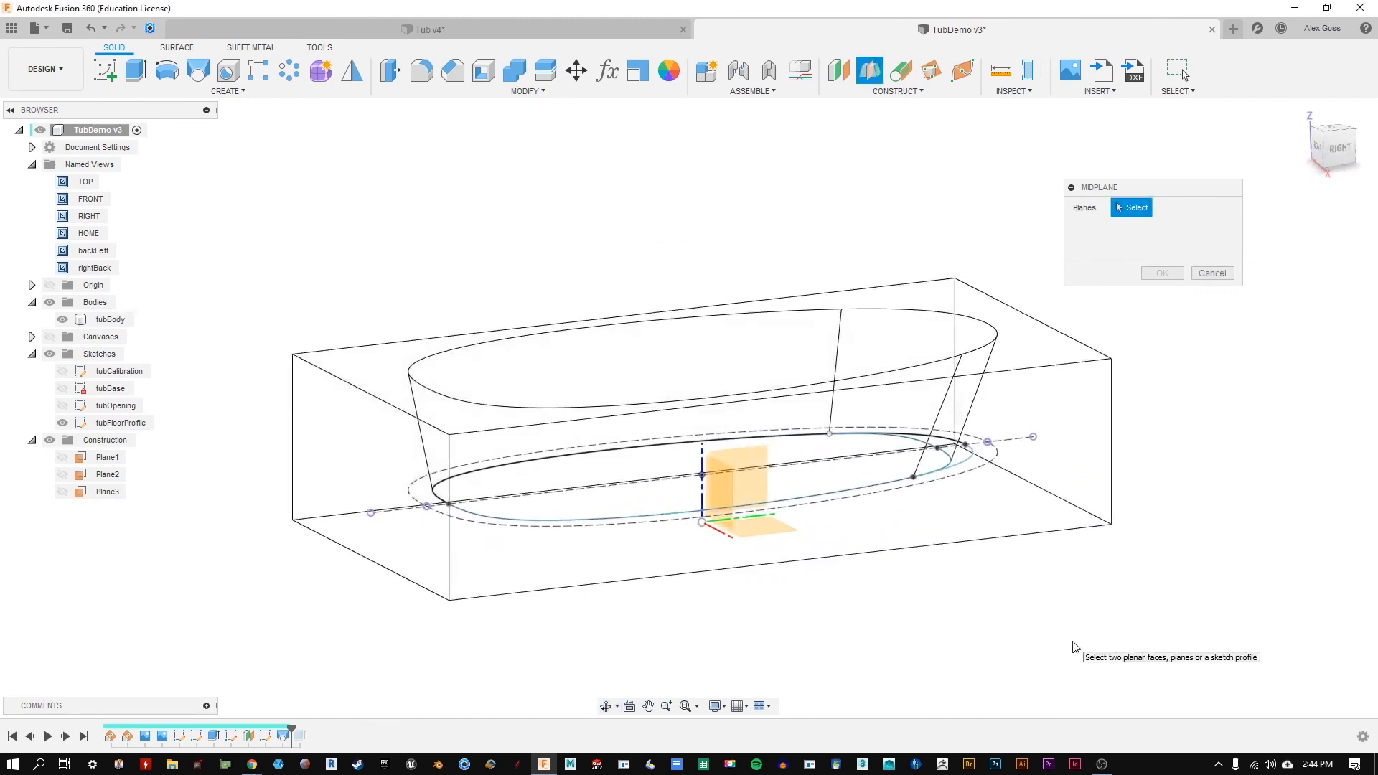
{"action": "middle_click_drag", "start_coordinate": [988, 601], "coordinate": [1184, 612], "text": "shift"}
{"action": "middle_click_drag", "start_coordinate": [787, 712], "coordinate": [811, 721], "text": "shift"}
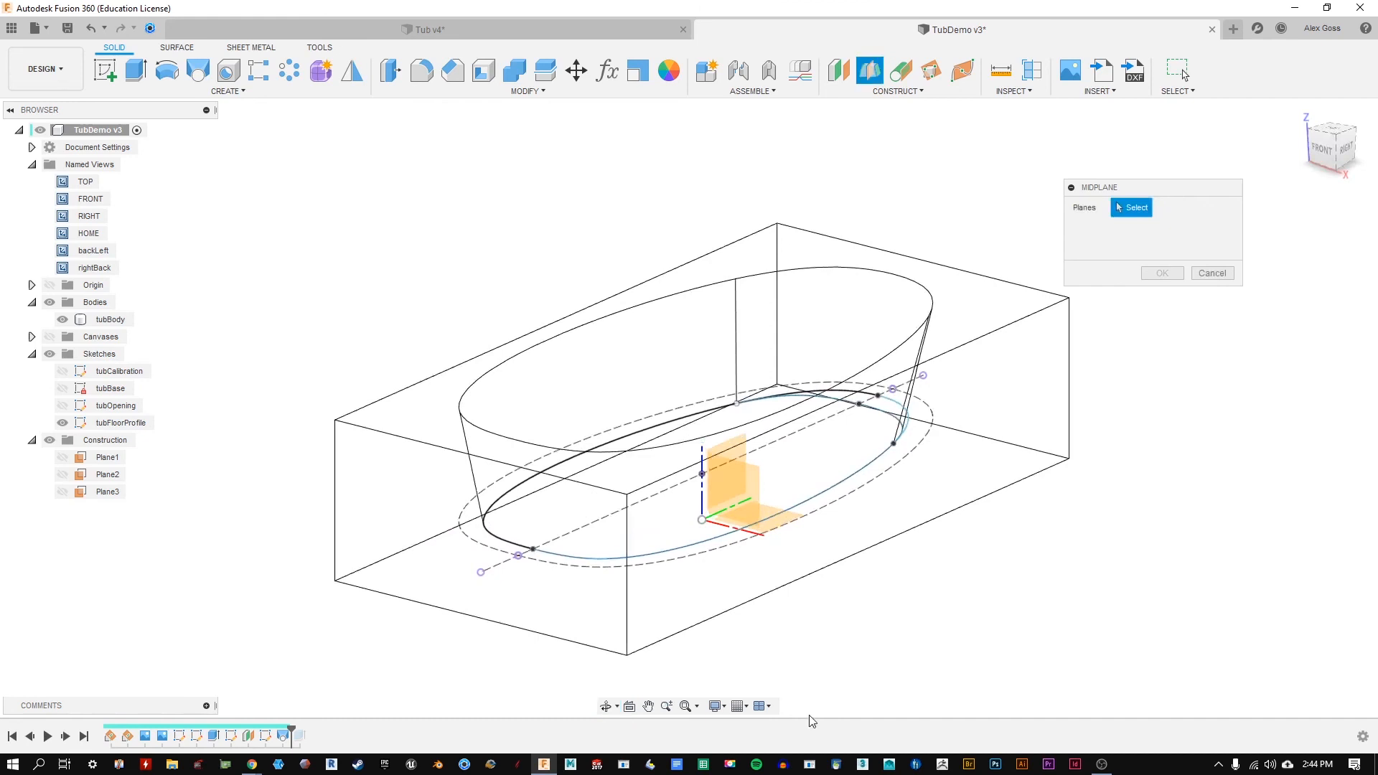
{"action": "left_click", "coordinate": [717, 707]}
{"action": "mouse_move", "coordinate": [790, 572]}
{"action": "left_click", "coordinate": [925, 607]}
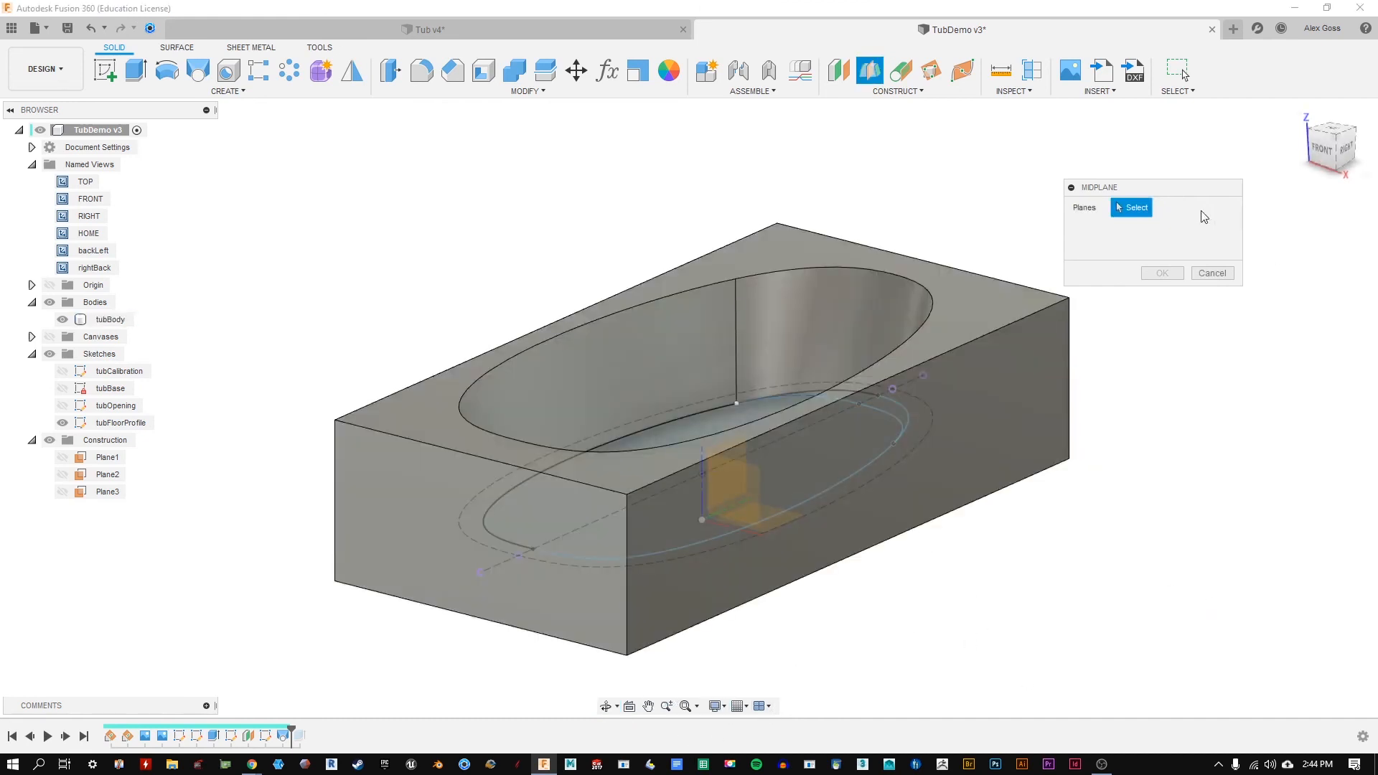
Step: Create the midplane between the tub body's two long side faces and compare it with the origin planes
{"action": "left_click", "coordinate": [938, 437]}
{"action": "middle_click_drag", "start_coordinate": [528, 450], "coordinate": [631, 449], "text": "shift"}
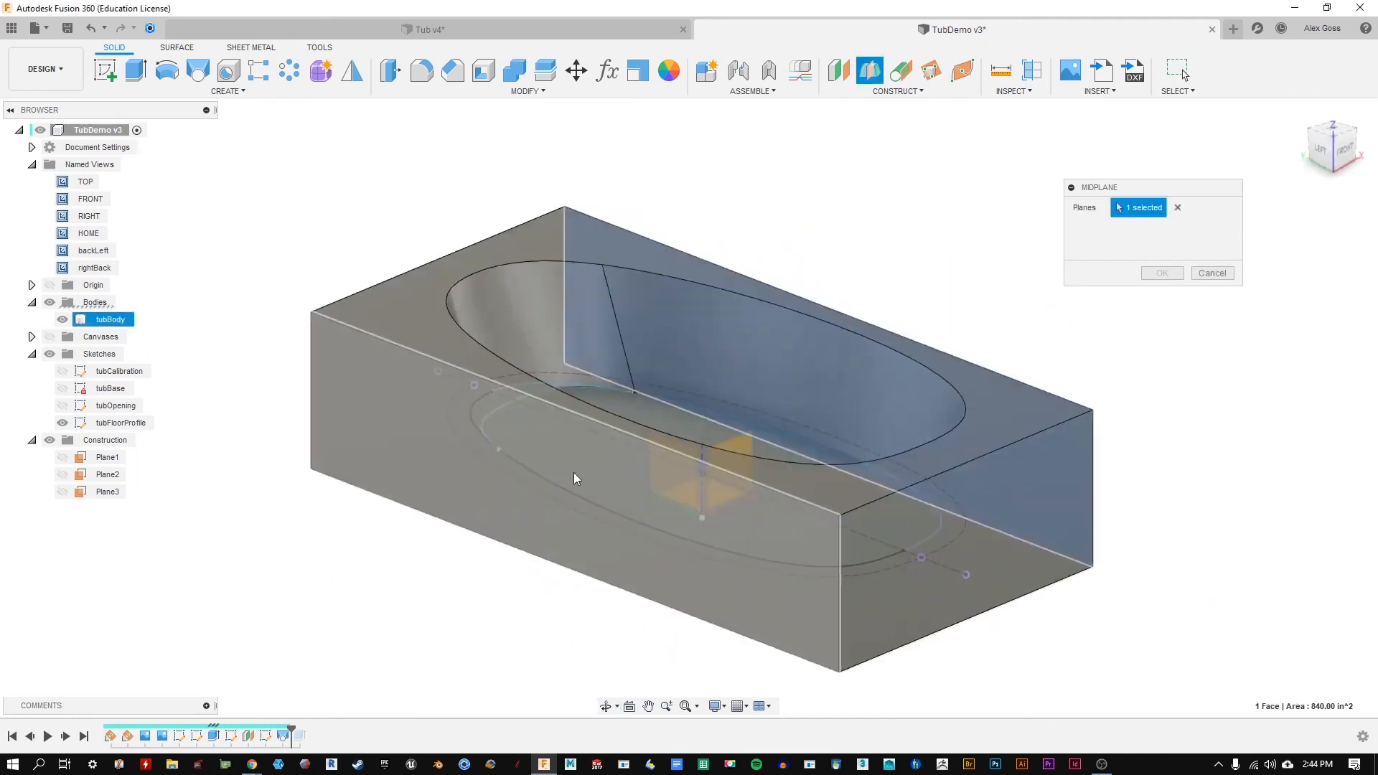
{"action": "left_click", "coordinate": [416, 455]}
{"action": "middle_click_drag", "start_coordinate": [416, 455], "coordinate": [736, 427], "text": "shift"}
{"action": "left_click", "coordinate": [1148, 273]}
{"action": "left_click", "coordinate": [731, 410]}
{"action": "left_click", "coordinate": [50, 285]}
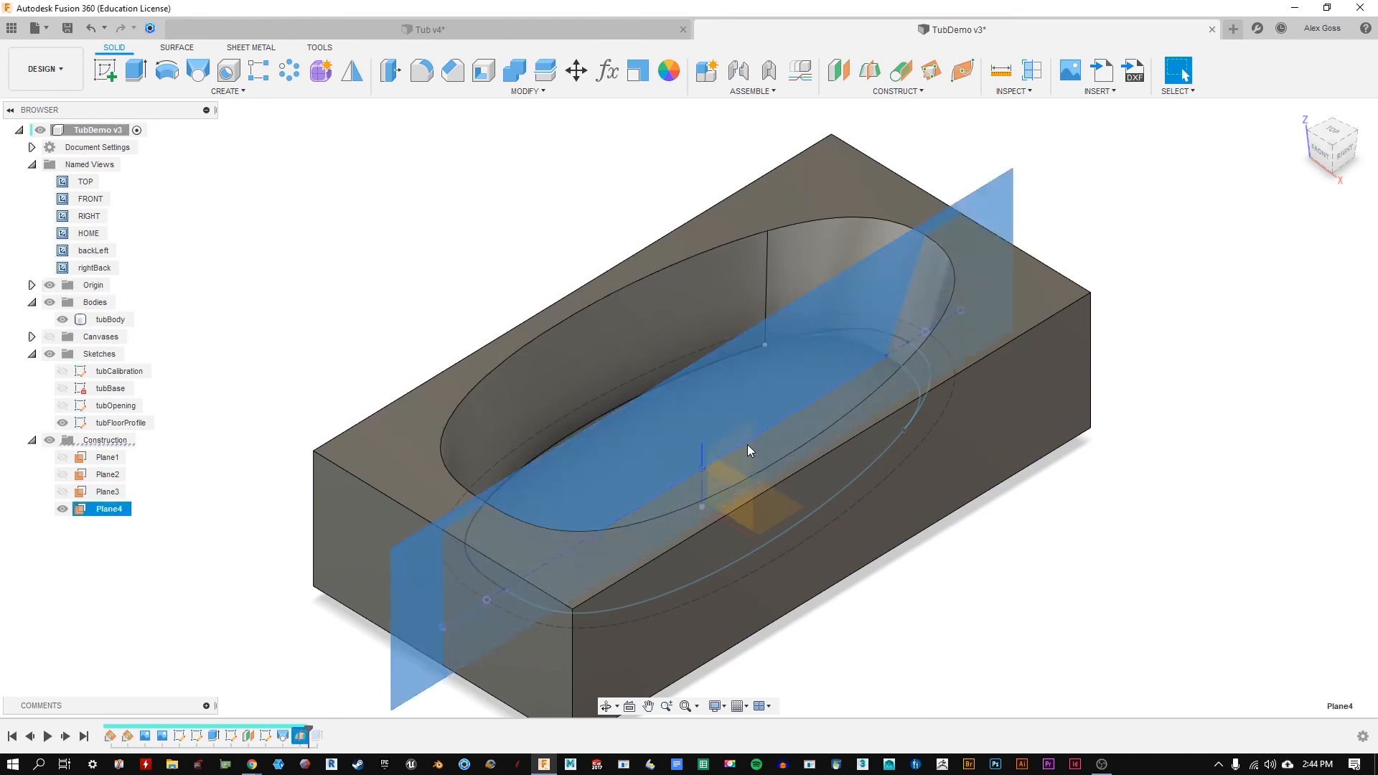
{"action": "left_click", "coordinate": [735, 438]}
{"action": "key", "text": "Escape"}
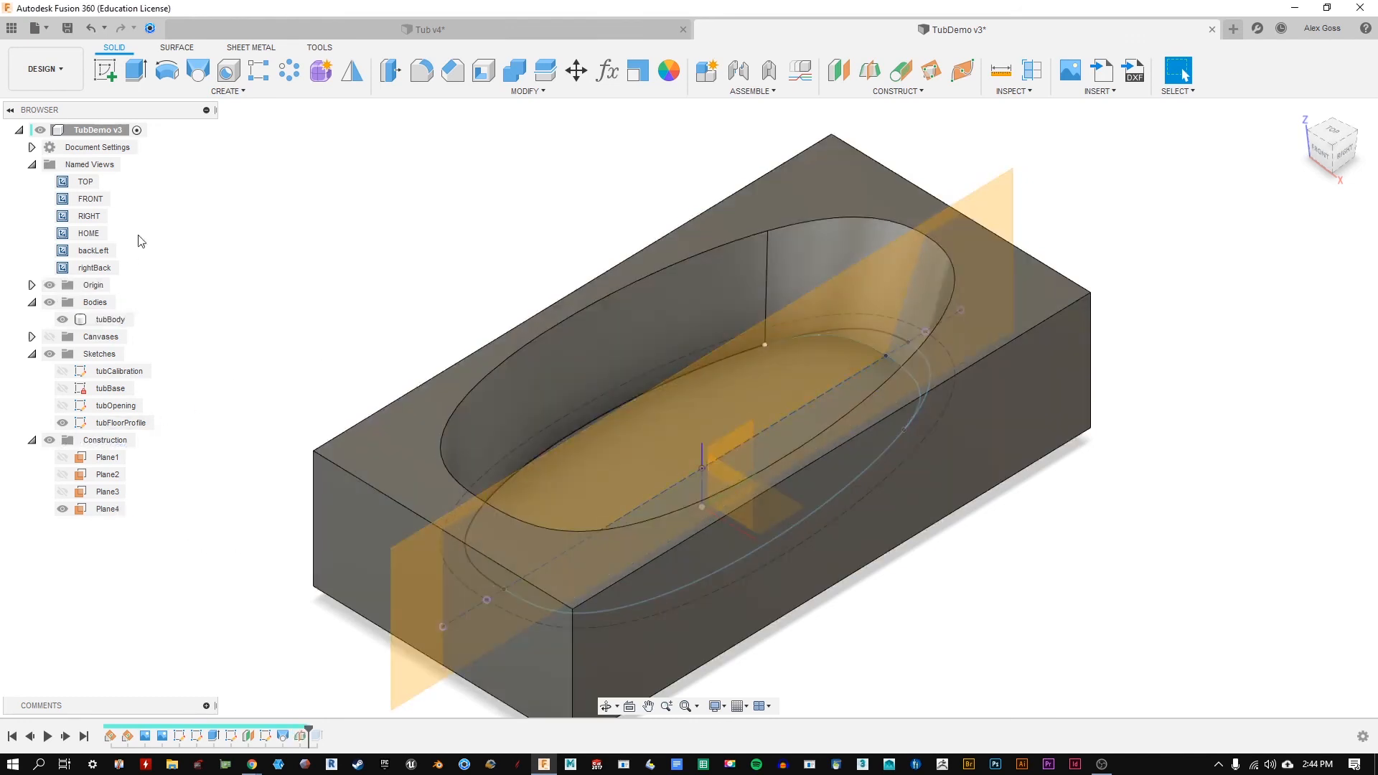
Step: Rename the new construction plane as midPlane
{"action": "double_click", "coordinate": [106, 510]}
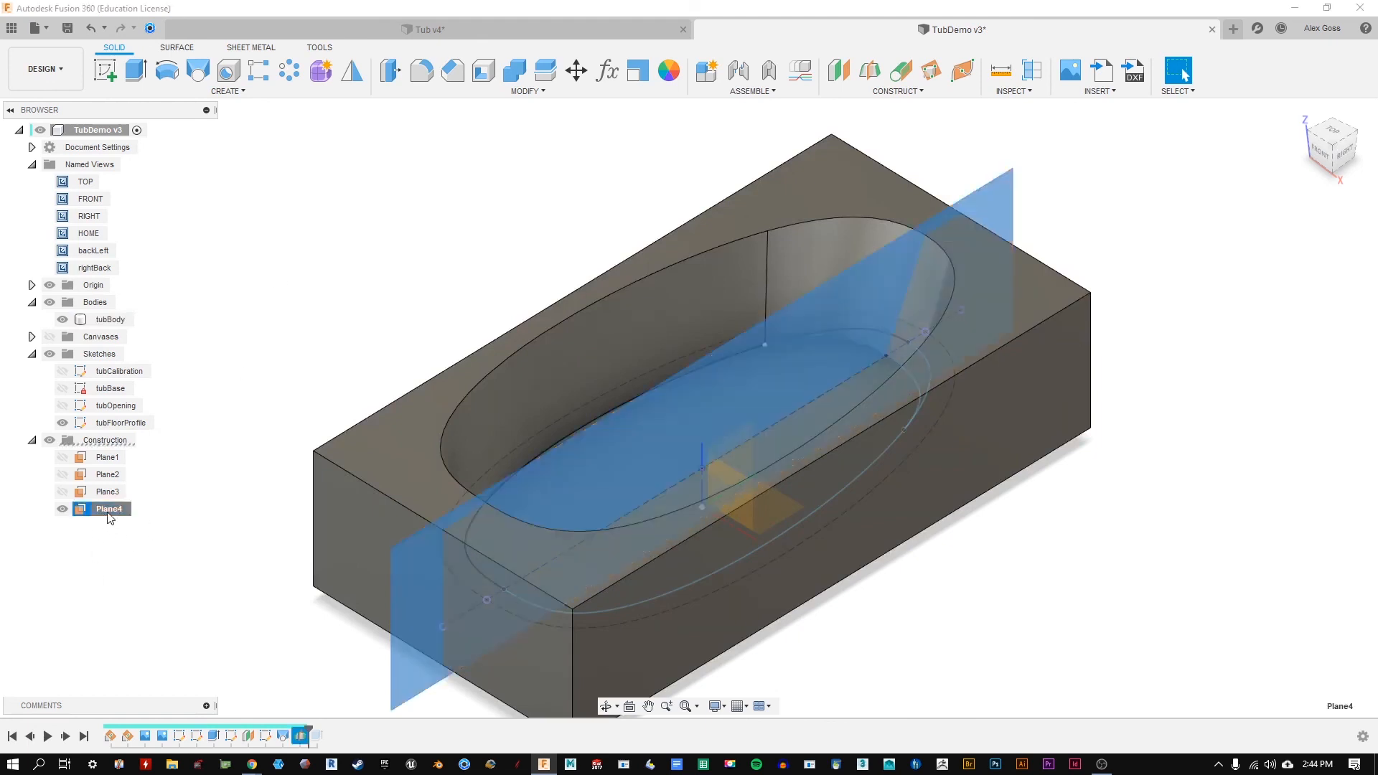
{"action": "type", "text": "midl"}
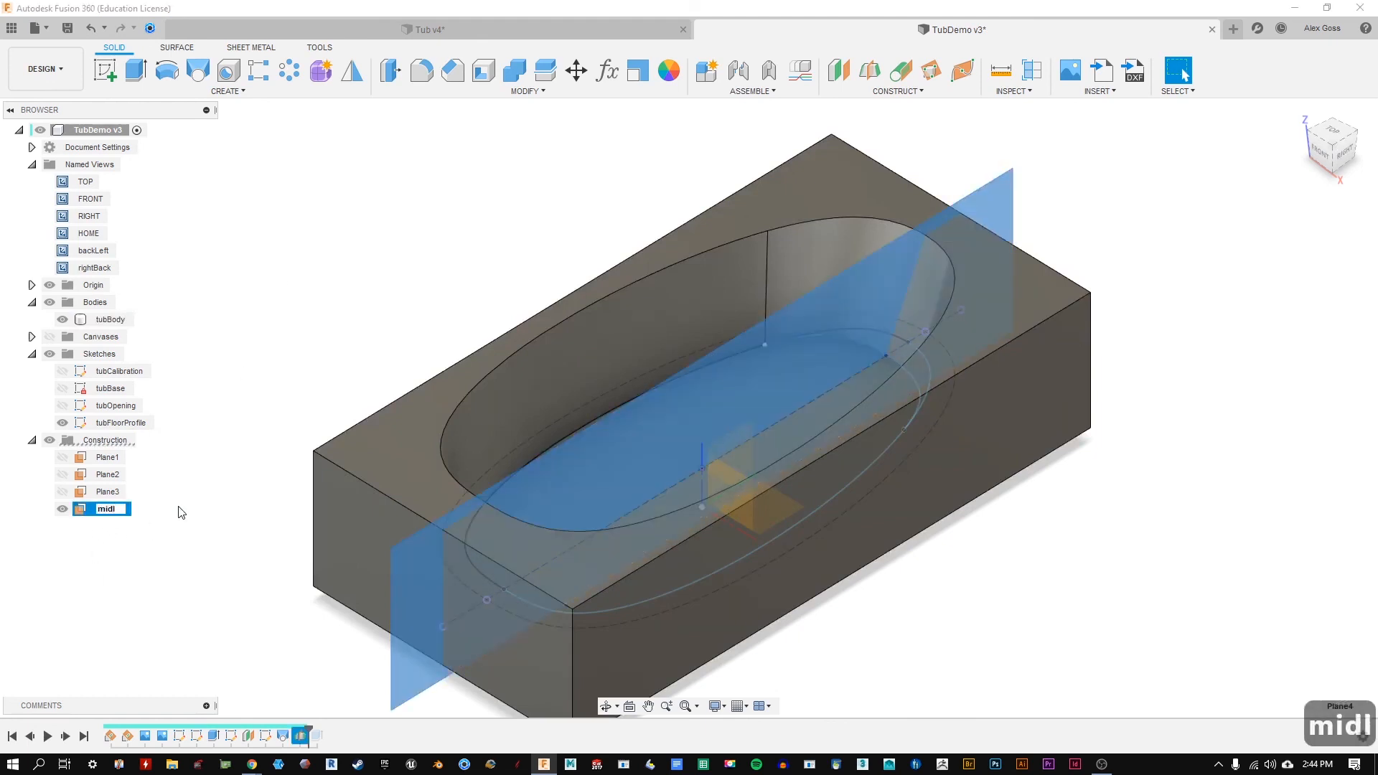
{"action": "key", "text": "BackSpace"}
{"action": "type", "text": "Plane"}
{"action": "key", "text": "Return"}
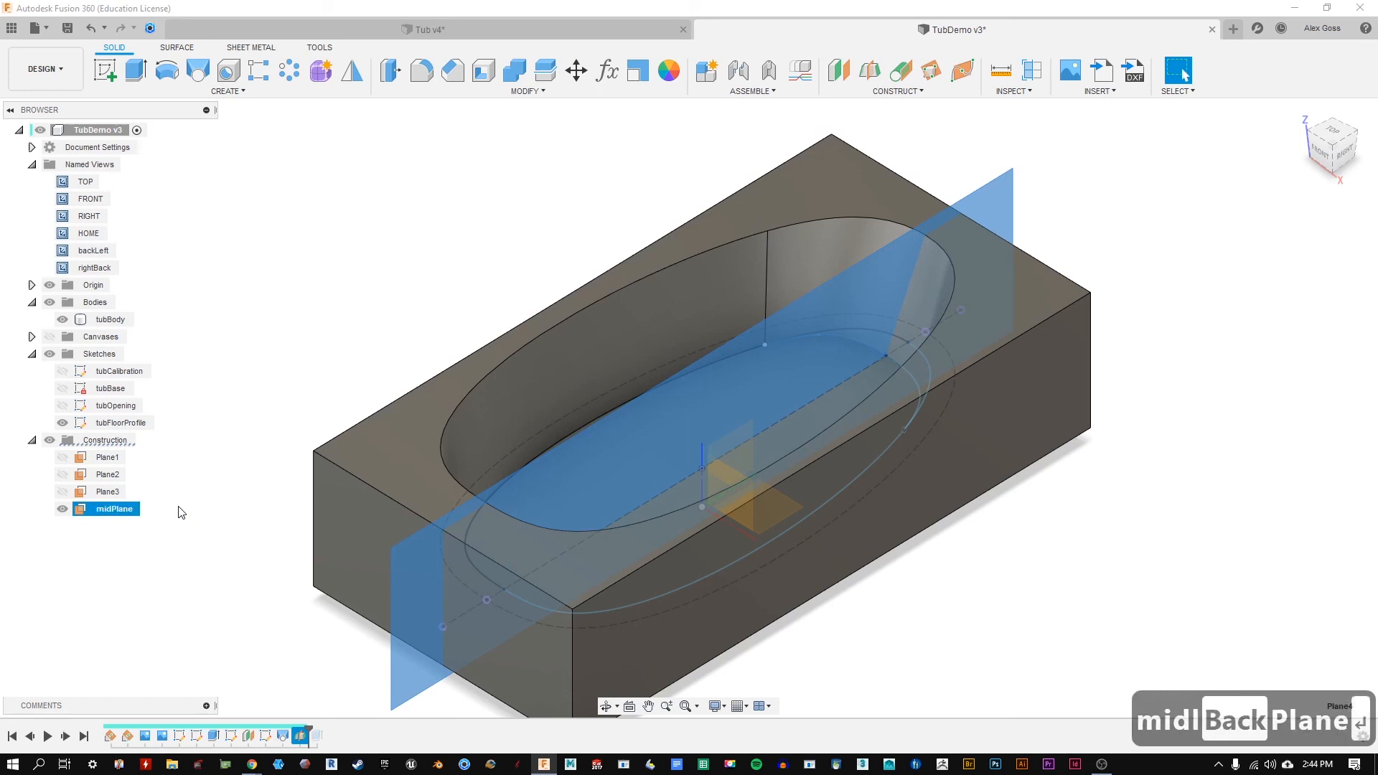
Step: Hide the origin and examine how midPlane runs lengthwise through the basin from angled views and the right side
{"action": "middle_click_drag", "start_coordinate": [395, 234], "coordinate": [389, 218], "text": "shift"}
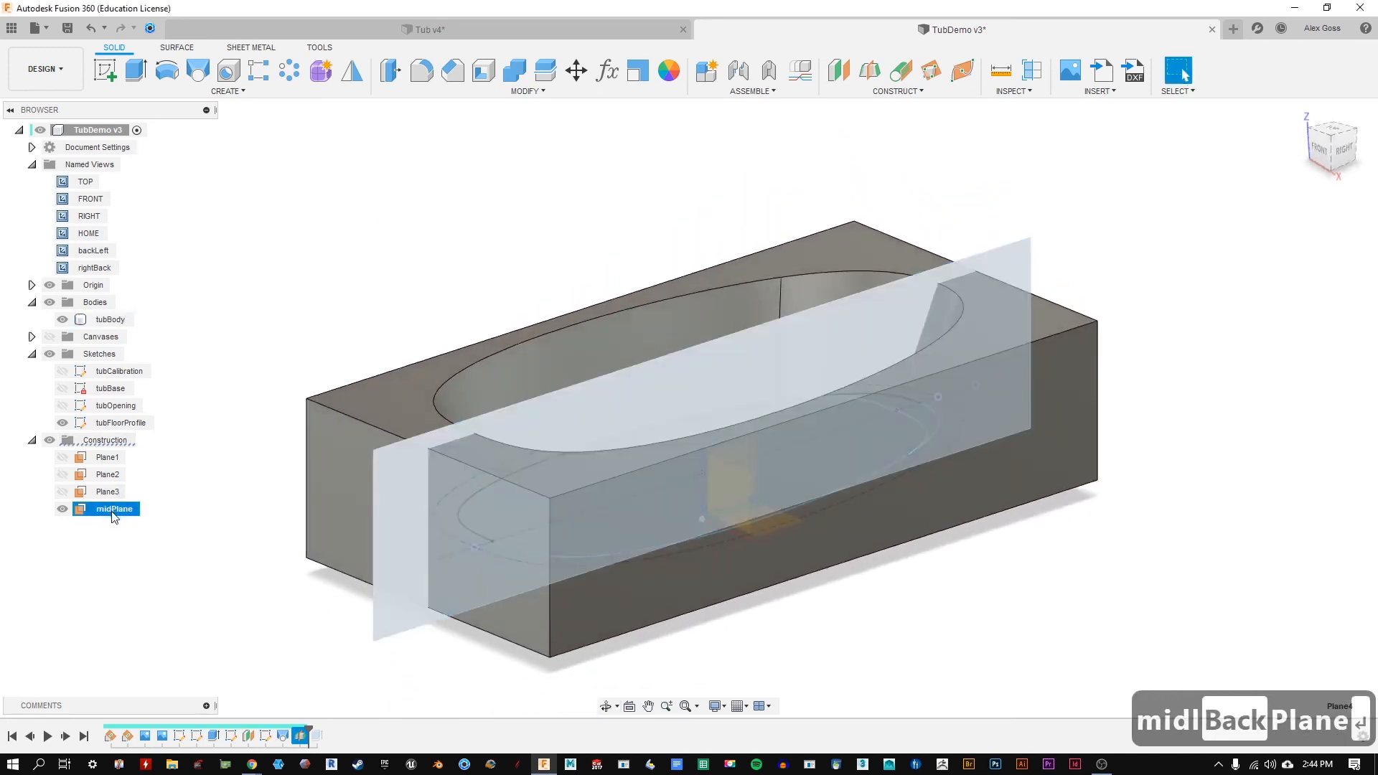
{"action": "left_click", "coordinate": [389, 251]}
{"action": "left_click", "coordinate": [117, 512]}
{"action": "left_click", "coordinate": [332, 307]}
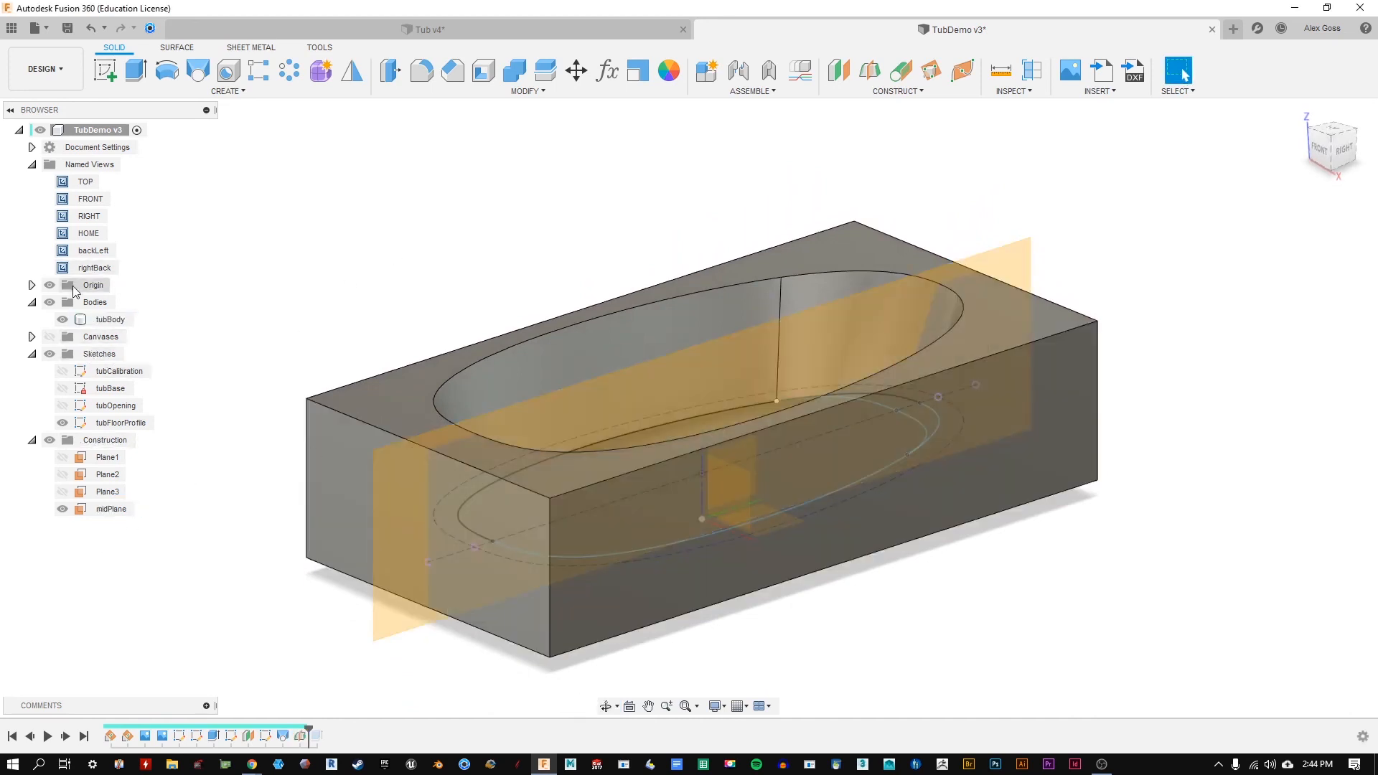
{"action": "middle_click_drag", "start_coordinate": [399, 327], "coordinate": [359, 295], "text": "shift"}
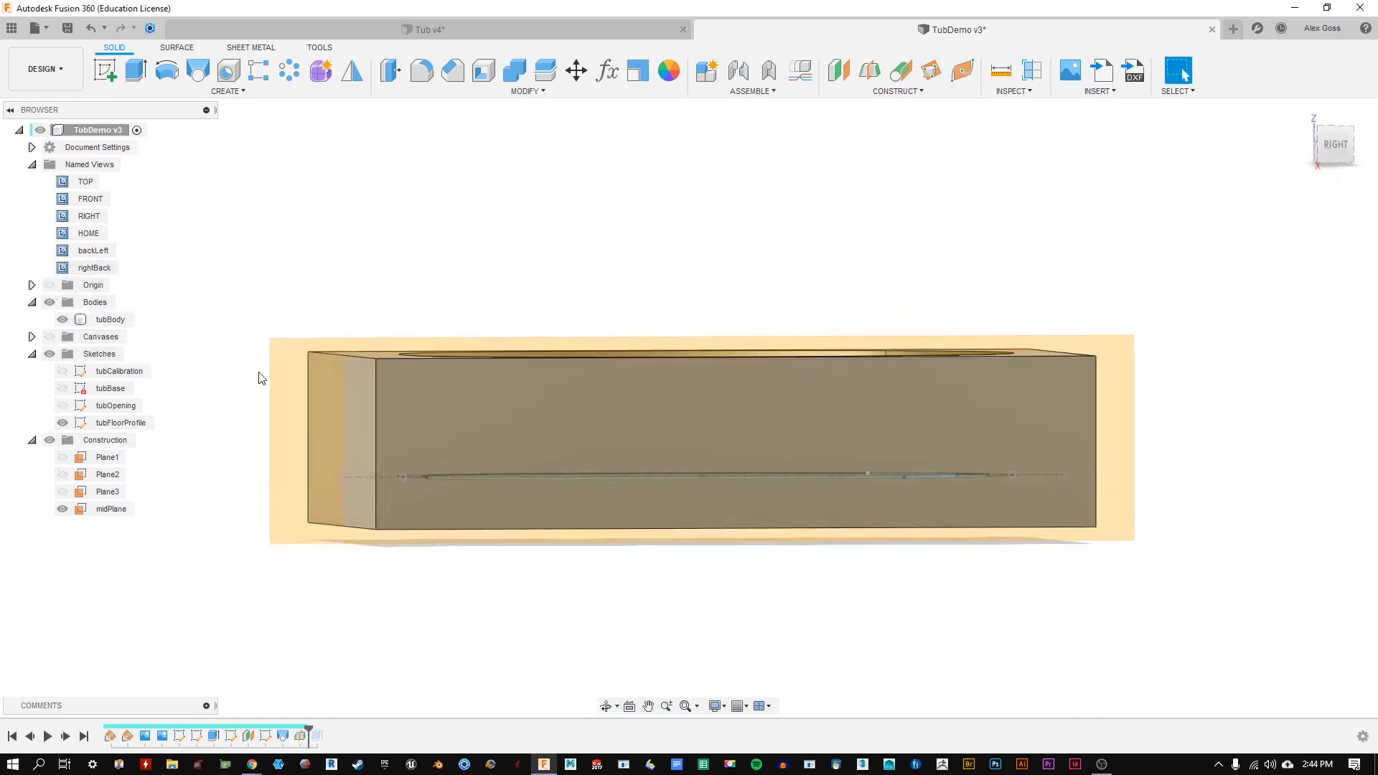
{"action": "left_click", "coordinate": [444, 526]}
{"action": "middle_click_drag", "start_coordinate": [1174, 282], "coordinate": [1208, 335], "text": "shift"}
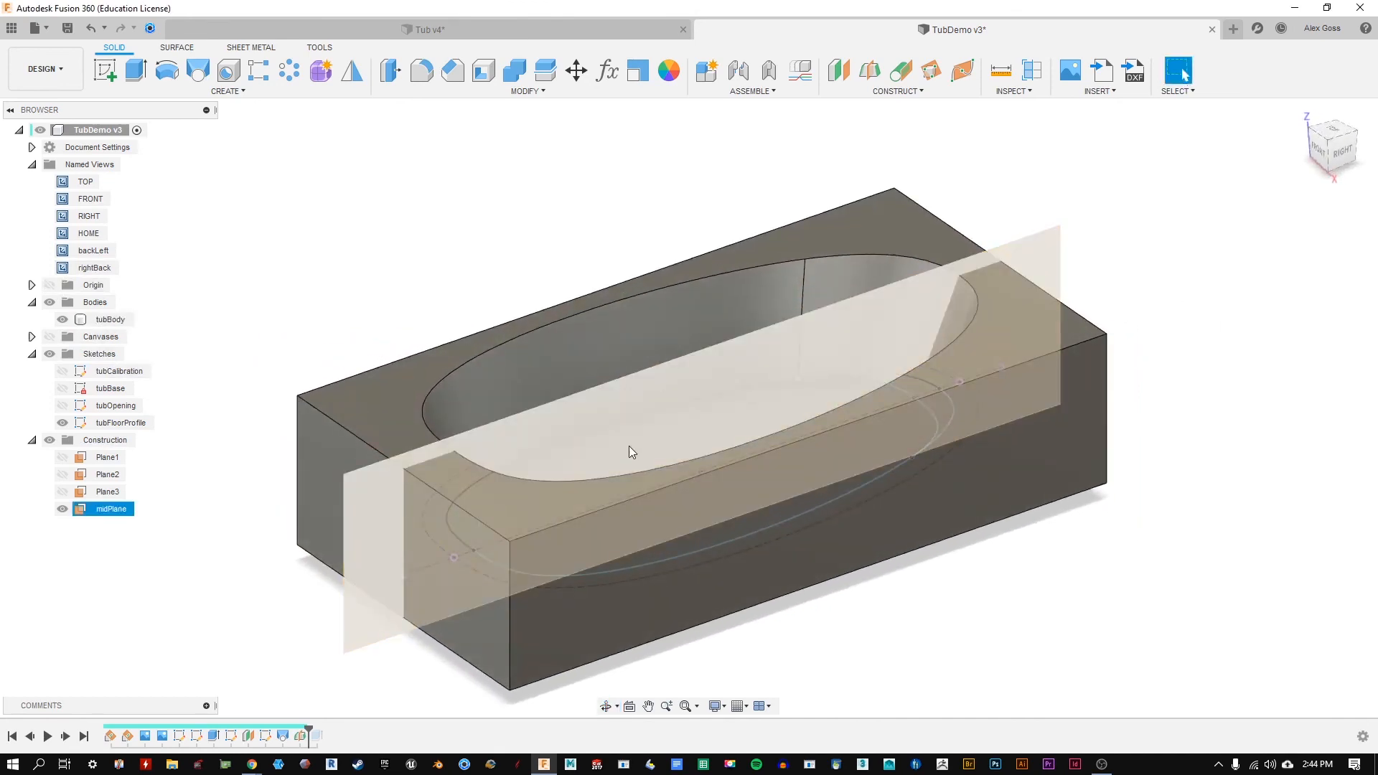
{"action": "left_click", "coordinate": [537, 515]}
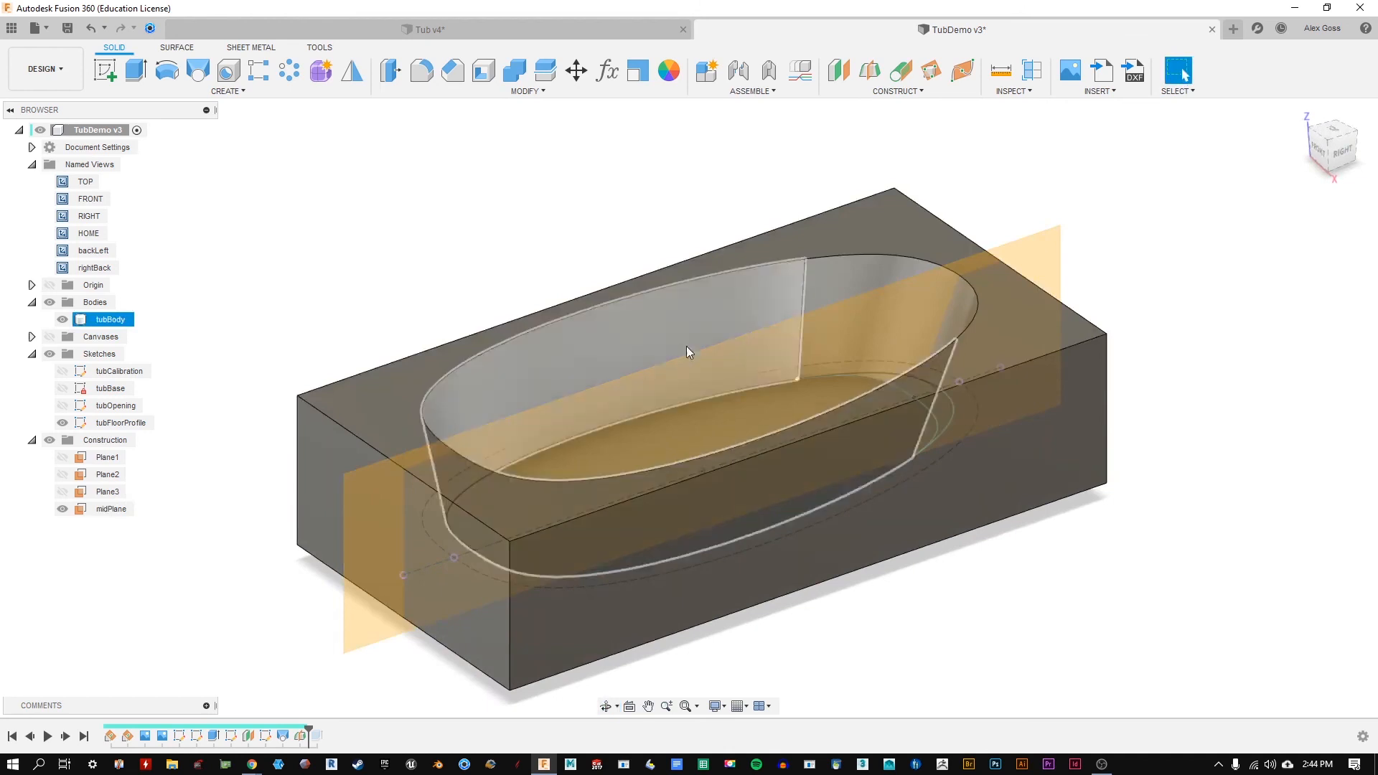
{"action": "left_click", "coordinate": [1192, 481]}
{"action": "middle_click_drag", "start_coordinate": [1166, 440], "coordinate": [1152, 481], "text": "shift"}
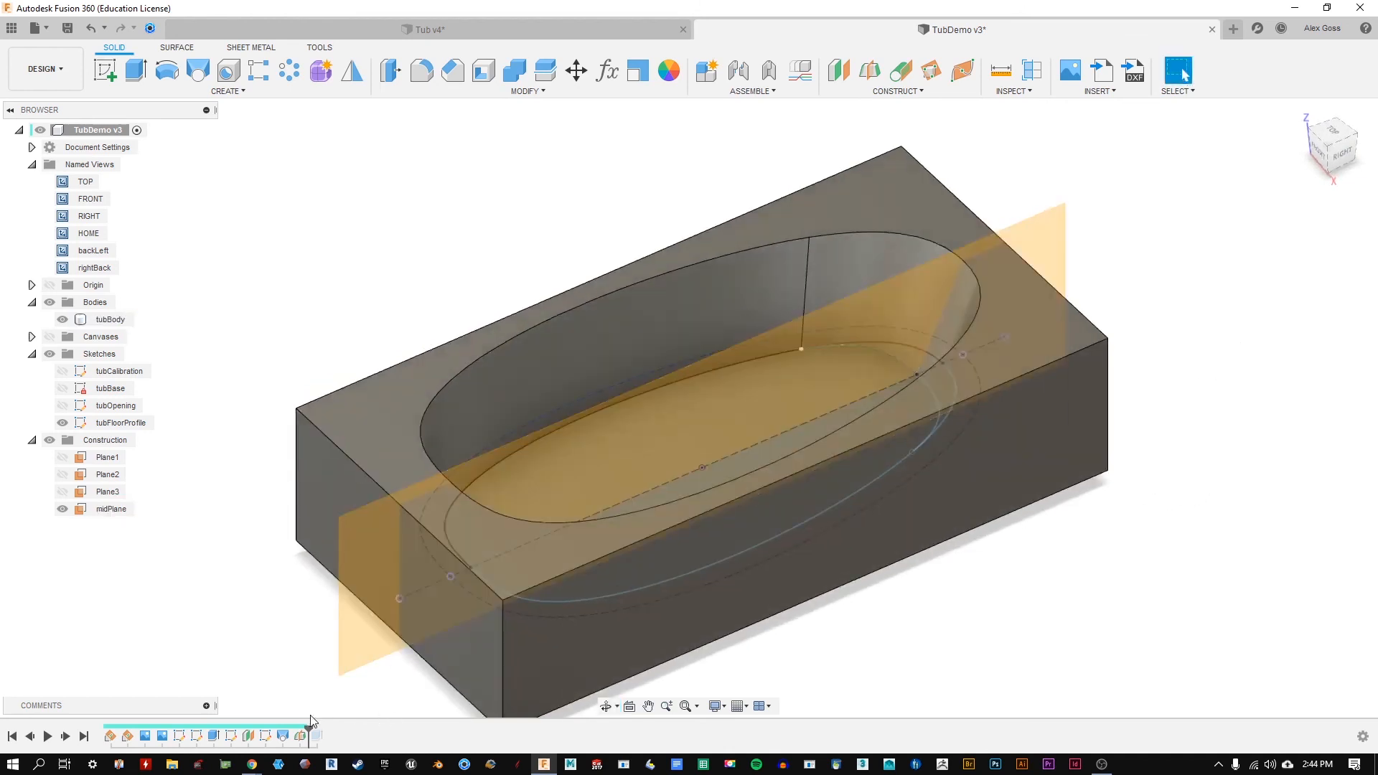
{"action": "left_click", "coordinate": [1341, 153]}
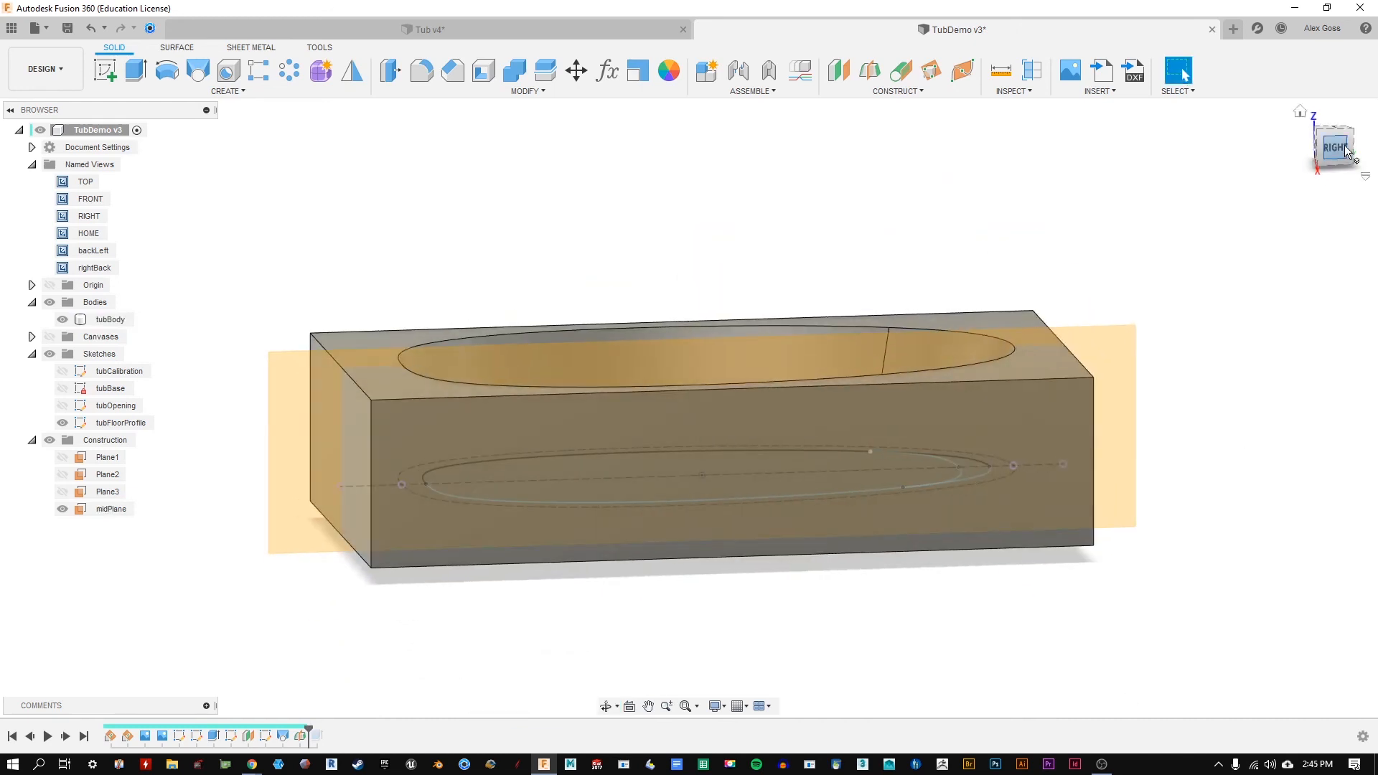
{"action": "left_click", "coordinate": [966, 454]}
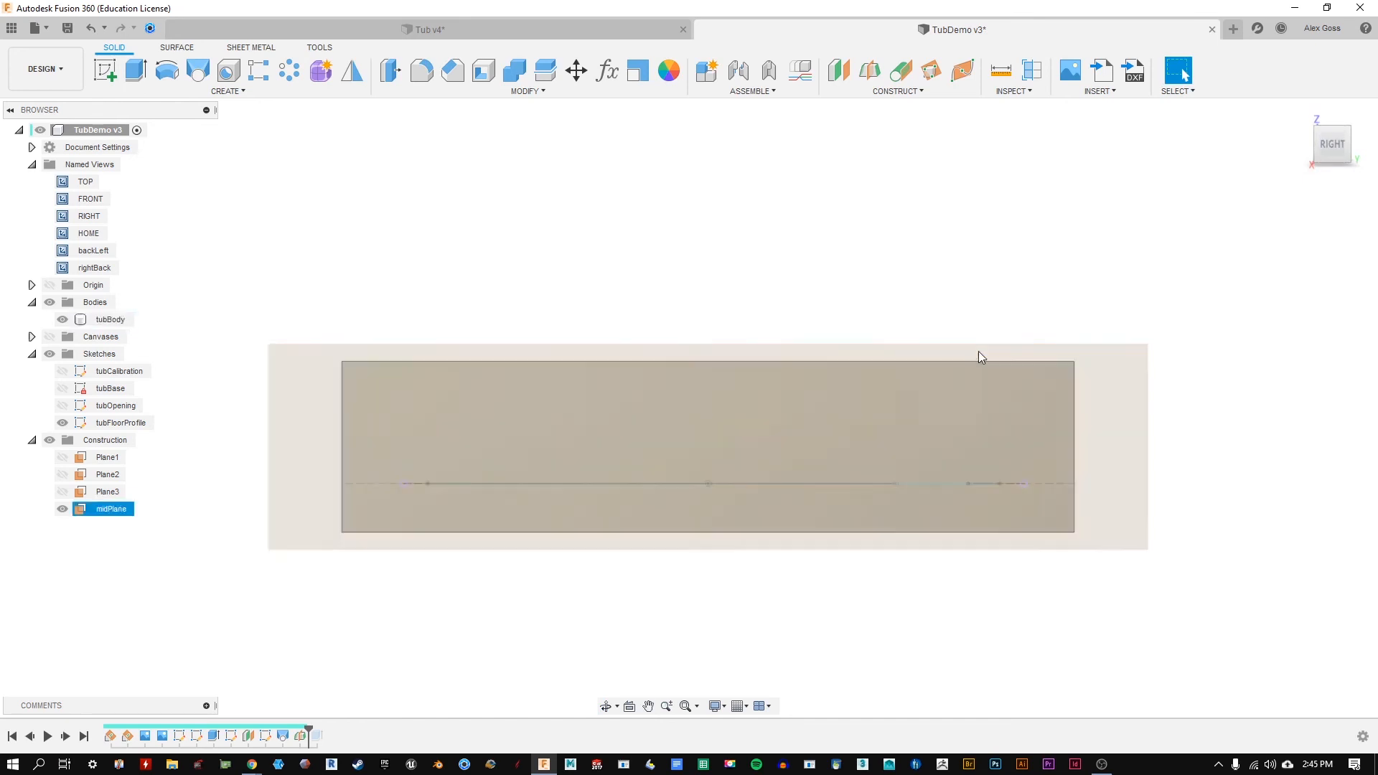
{"action": "left_click", "coordinate": [236, 432]}
Step: Create a new sketch on midPlane and view it straight on from the right side
{"action": "middle_click_drag", "start_coordinate": [350, 275], "coordinate": [369, 323], "text": "shift"}
{"action": "left_click", "coordinate": [102, 73]}
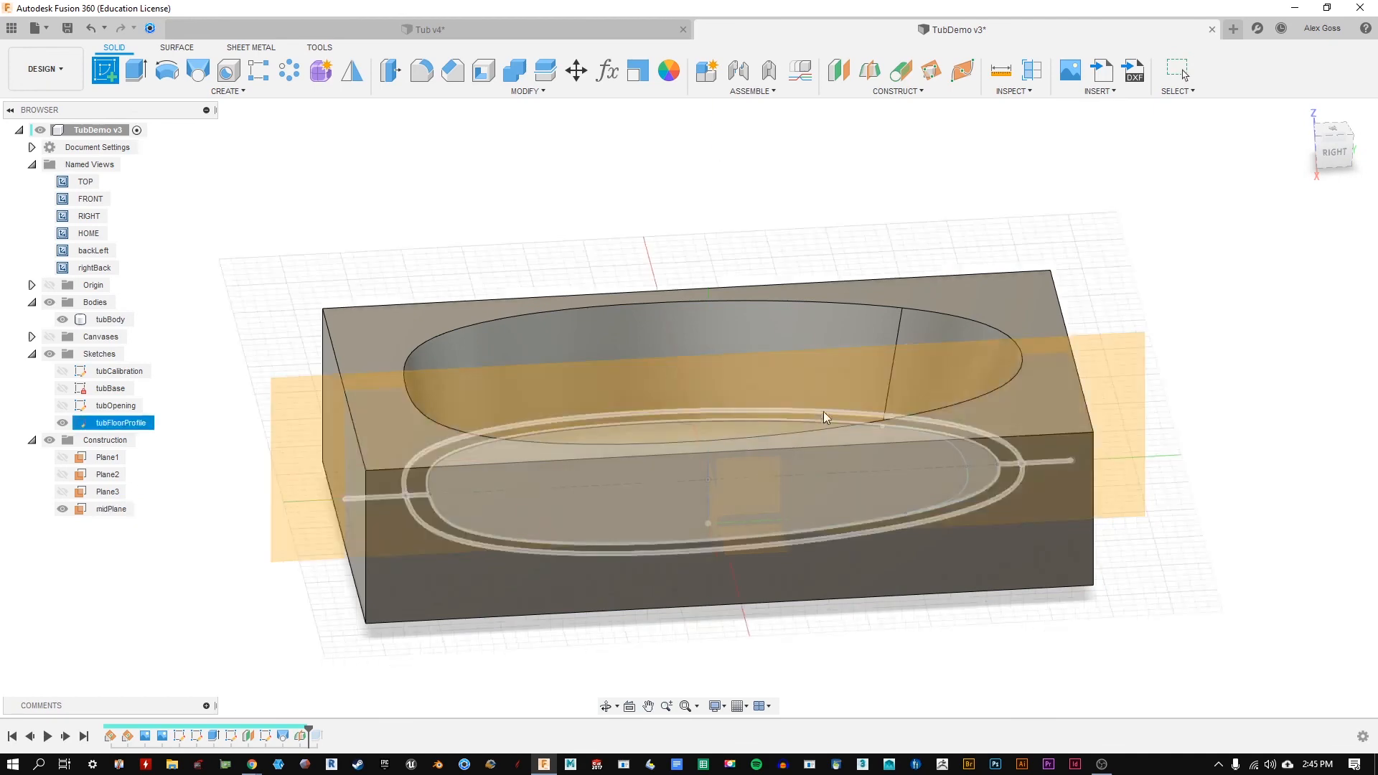
{"action": "left_click", "coordinate": [1127, 353]}
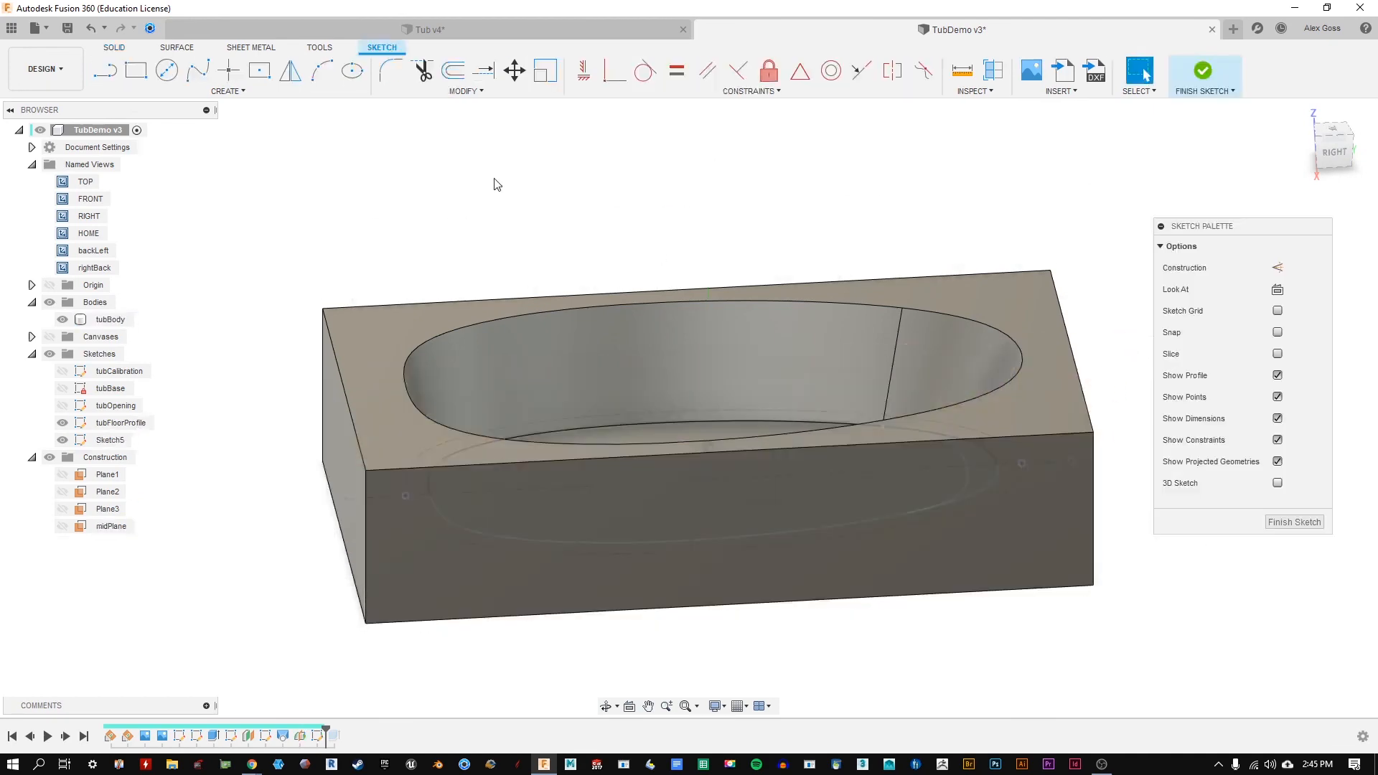
{"action": "left_click", "coordinate": [1335, 152]}
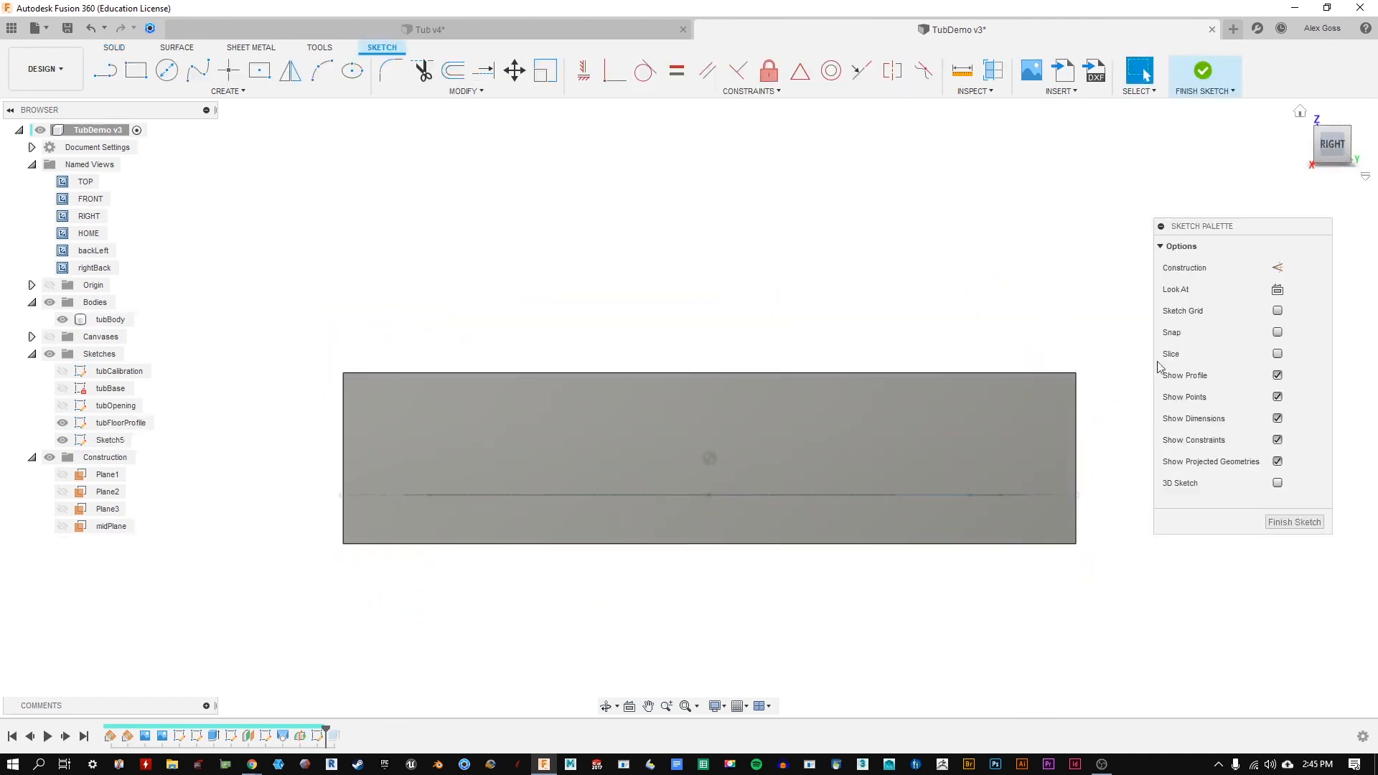
{"action": "scroll", "coordinate": [1031, 475], "scroll_direction": "up", "scroll_amount": 2}
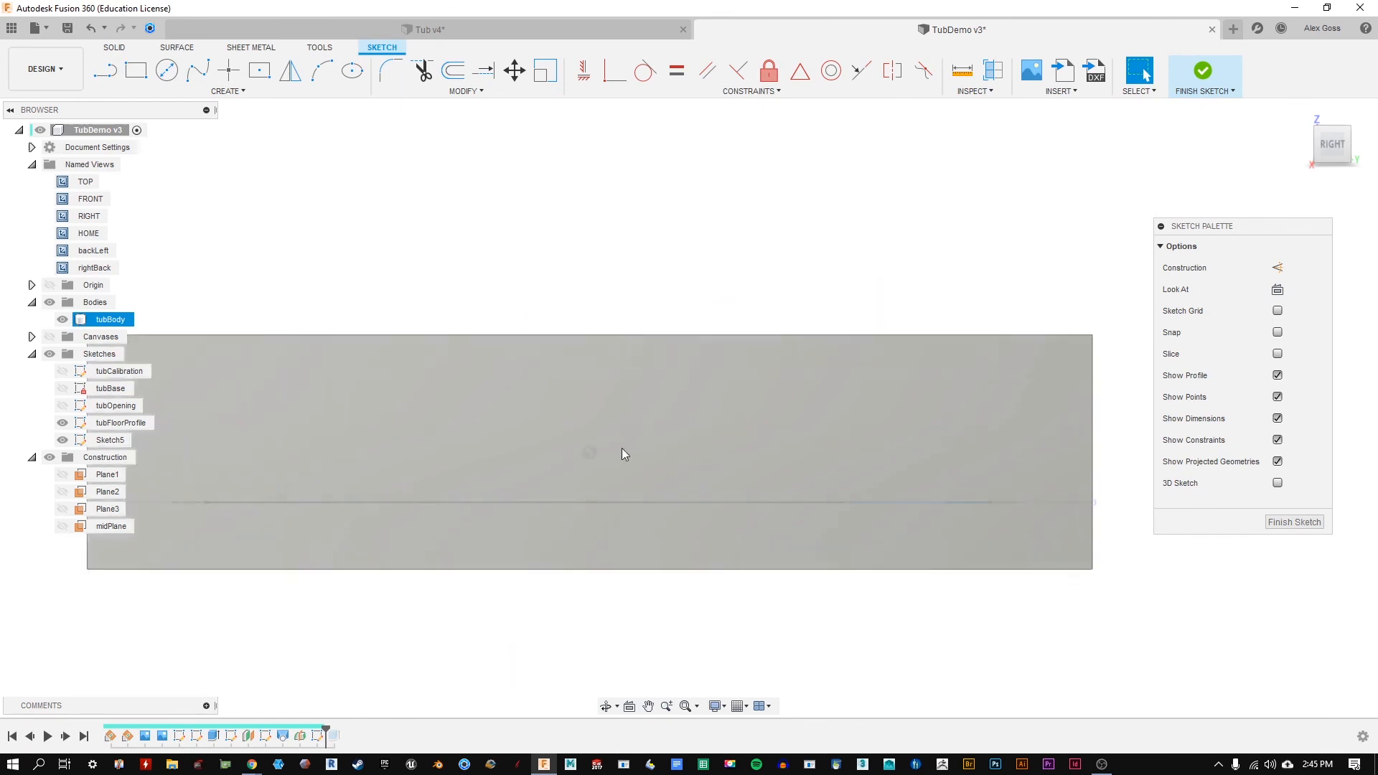
Step: Set the visual style to Wireframe so the basin's section edges show while sketching
{"action": "left_click", "coordinate": [715, 707]}
{"action": "mouse_move", "coordinate": [790, 577]}
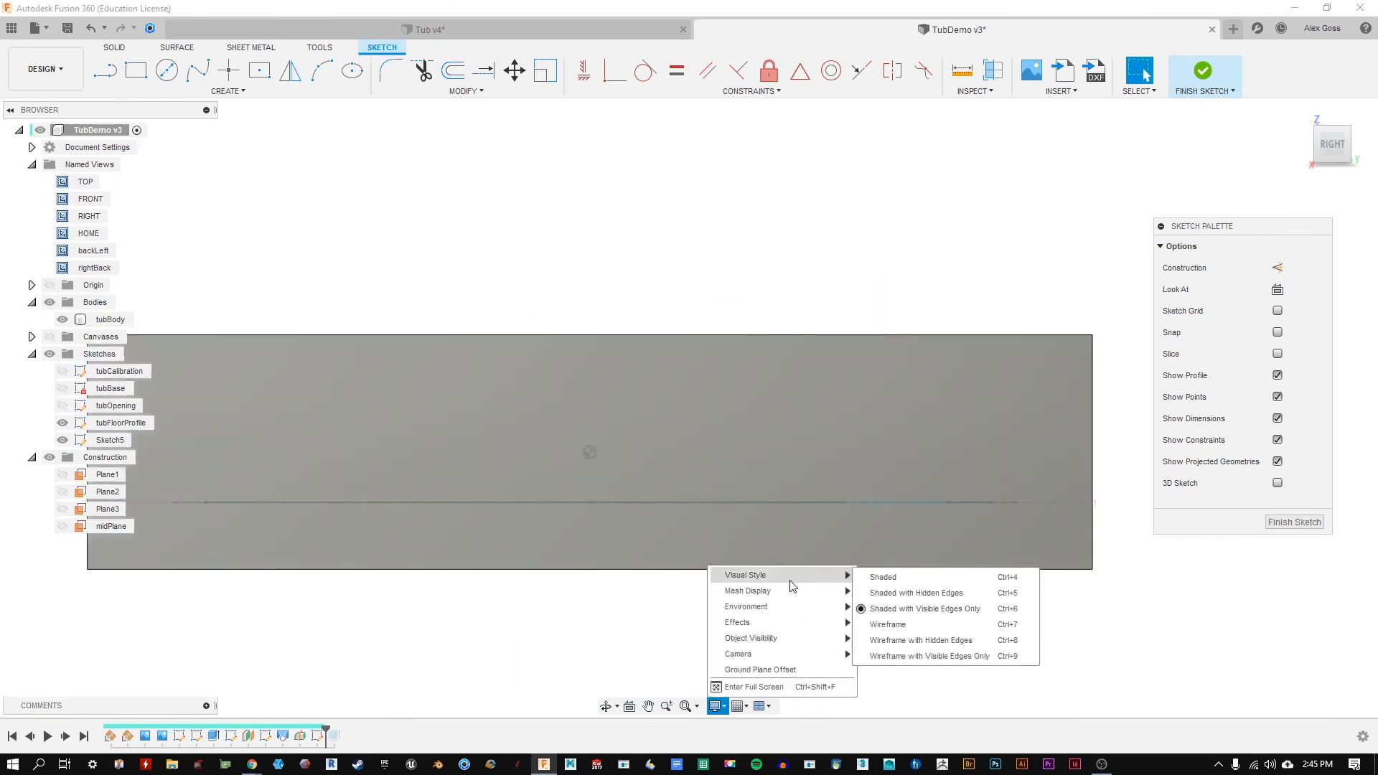
{"action": "left_click", "coordinate": [915, 628]}
{"action": "left_click", "coordinate": [1013, 477]}
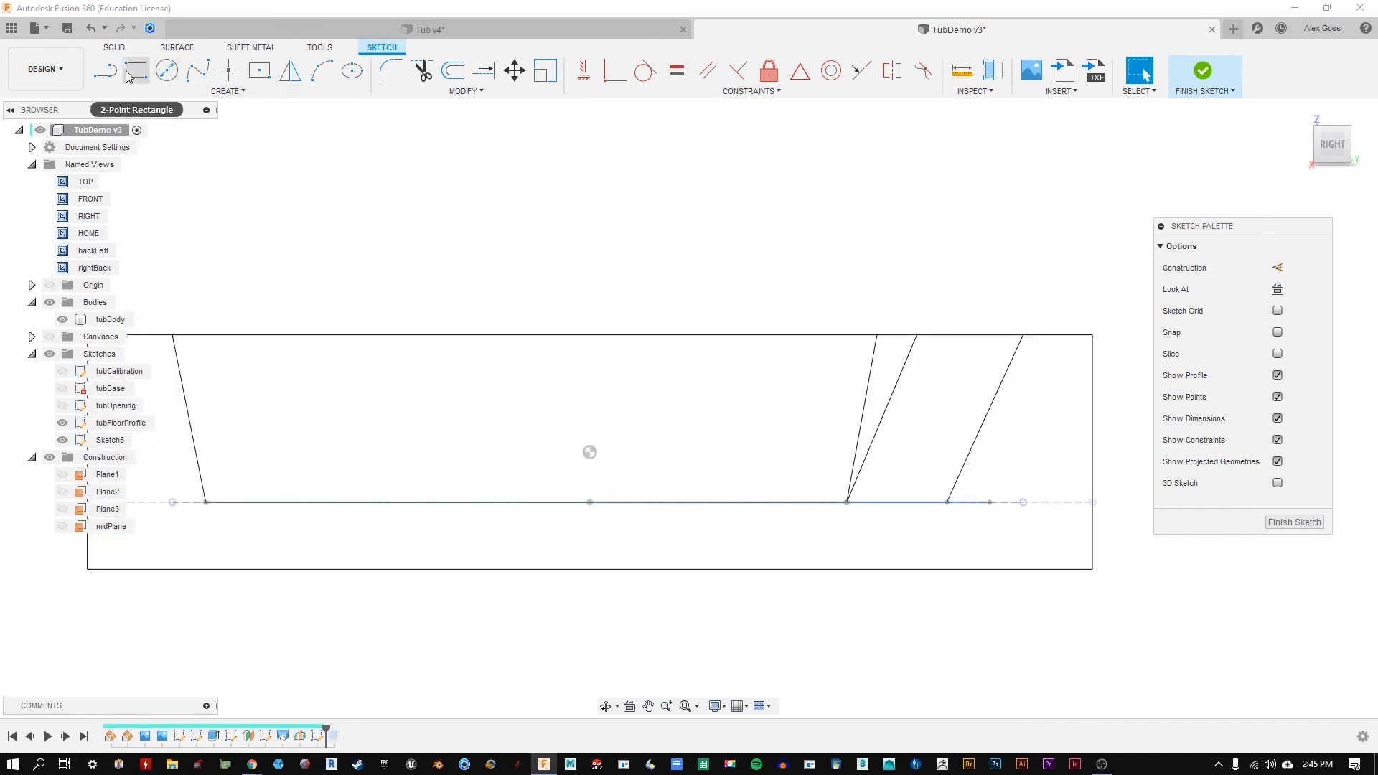
Step: Draw a closed three-line triangle across the basin's sloped end, its point below the floor line and its upper side above the rim
{"action": "left_click", "coordinate": [107, 75]}
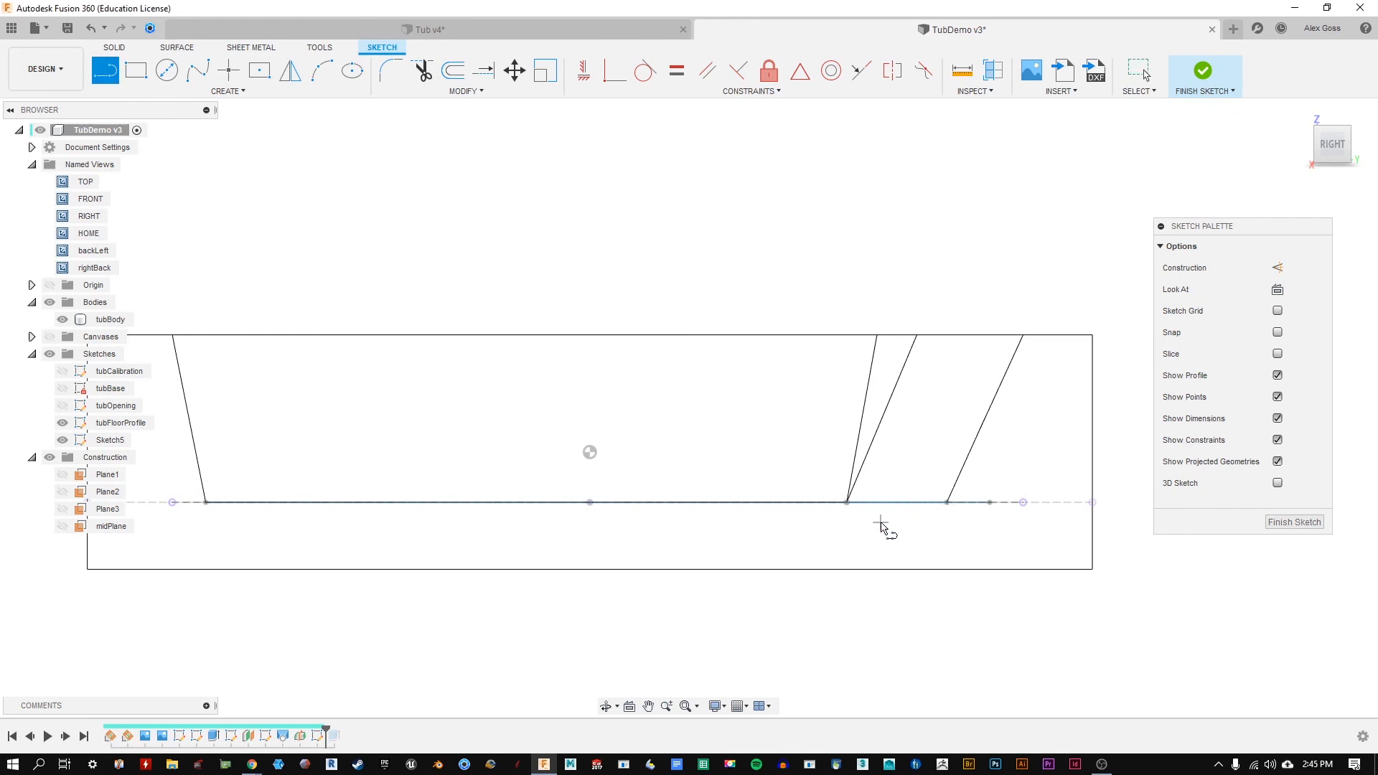
{"action": "left_click", "coordinate": [863, 535]}
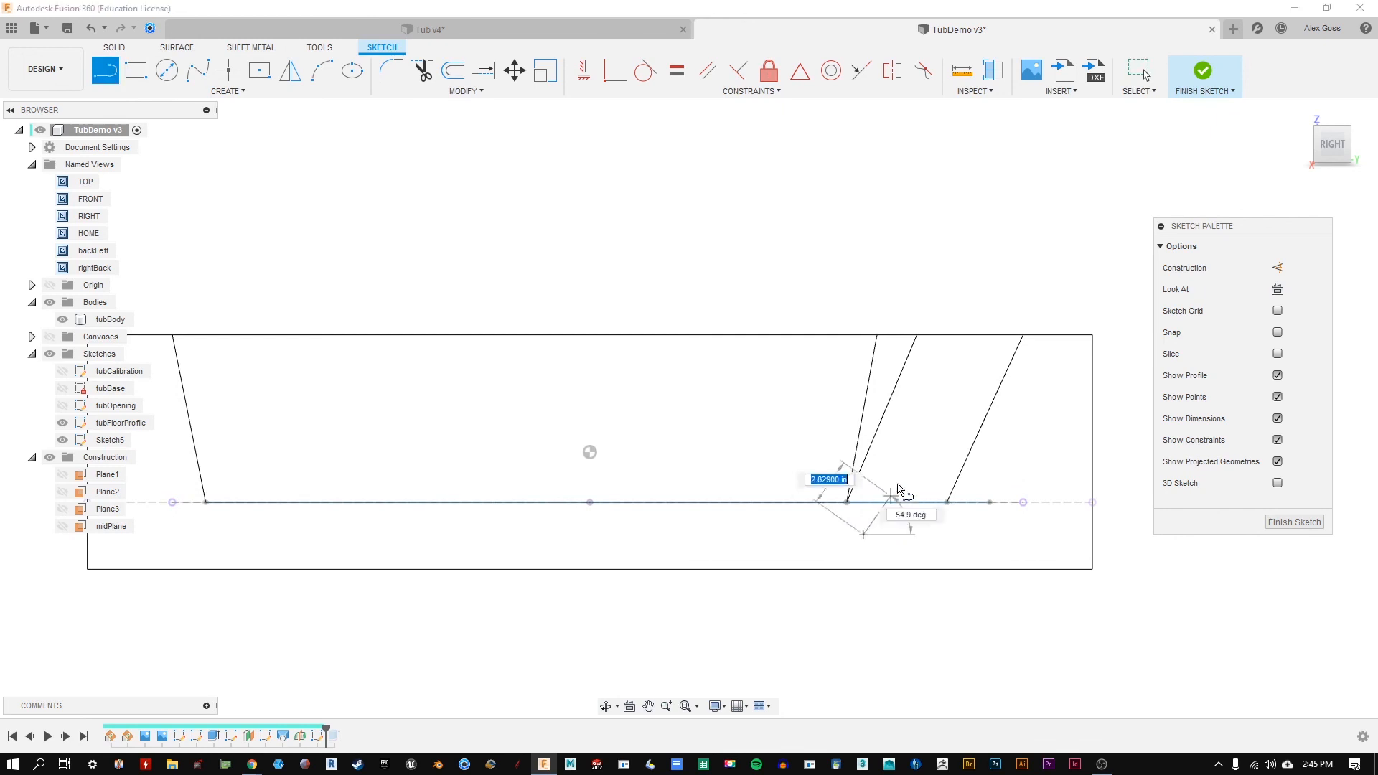
{"action": "left_click", "coordinate": [1022, 248]}
{"action": "left_click", "coordinate": [826, 269]}
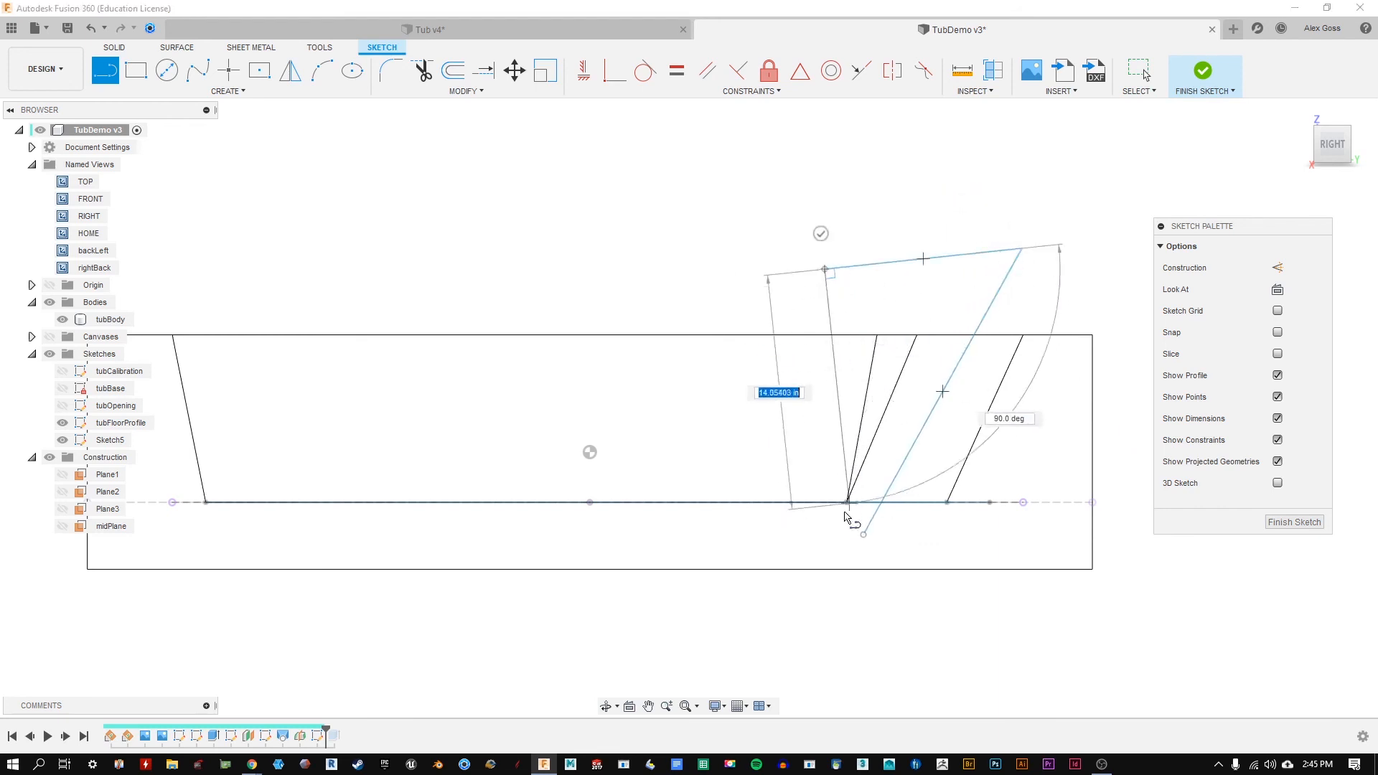
{"action": "left_click", "coordinate": [863, 535]}
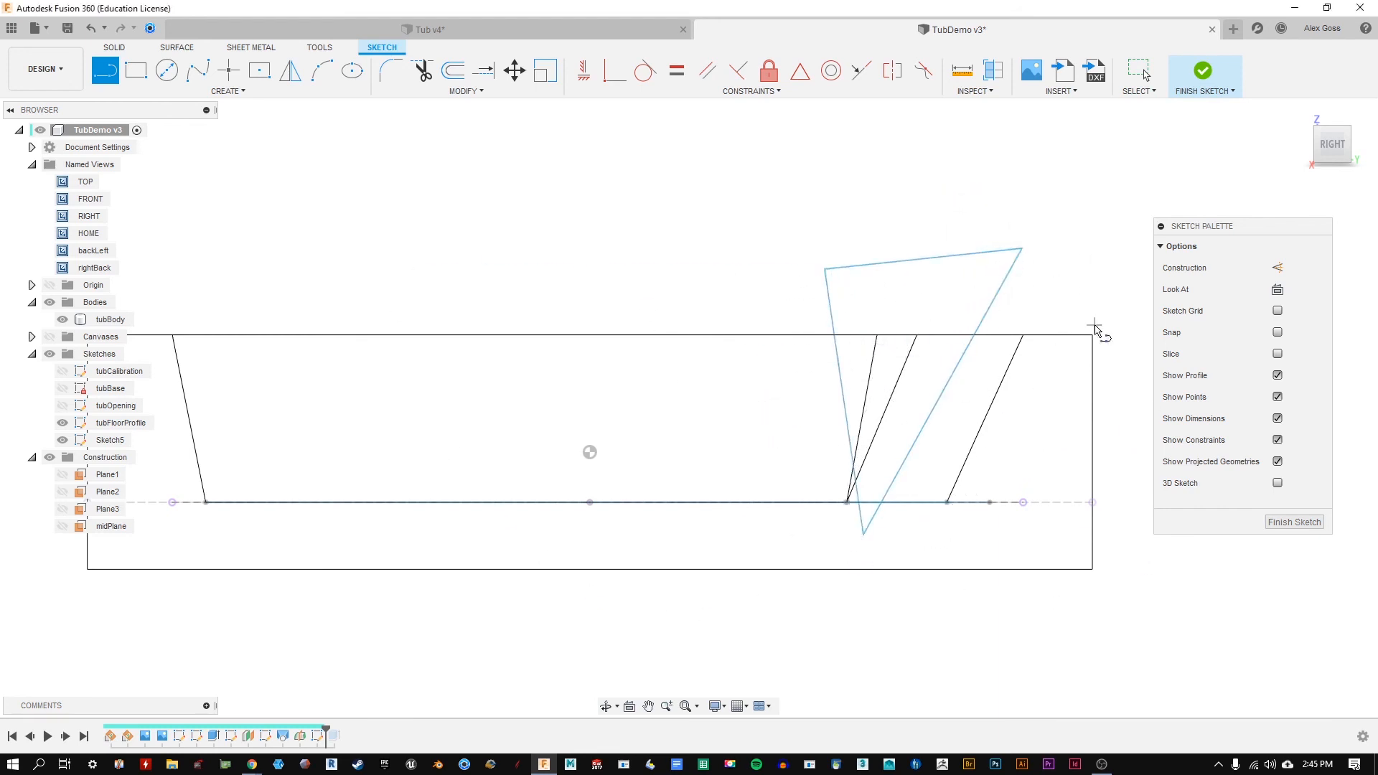
{"action": "key", "text": "Escape"}
Step: Pull the triangle's upper inner corner away from the sloped end wall to widen the shape
{"action": "left_click", "coordinate": [836, 271]}
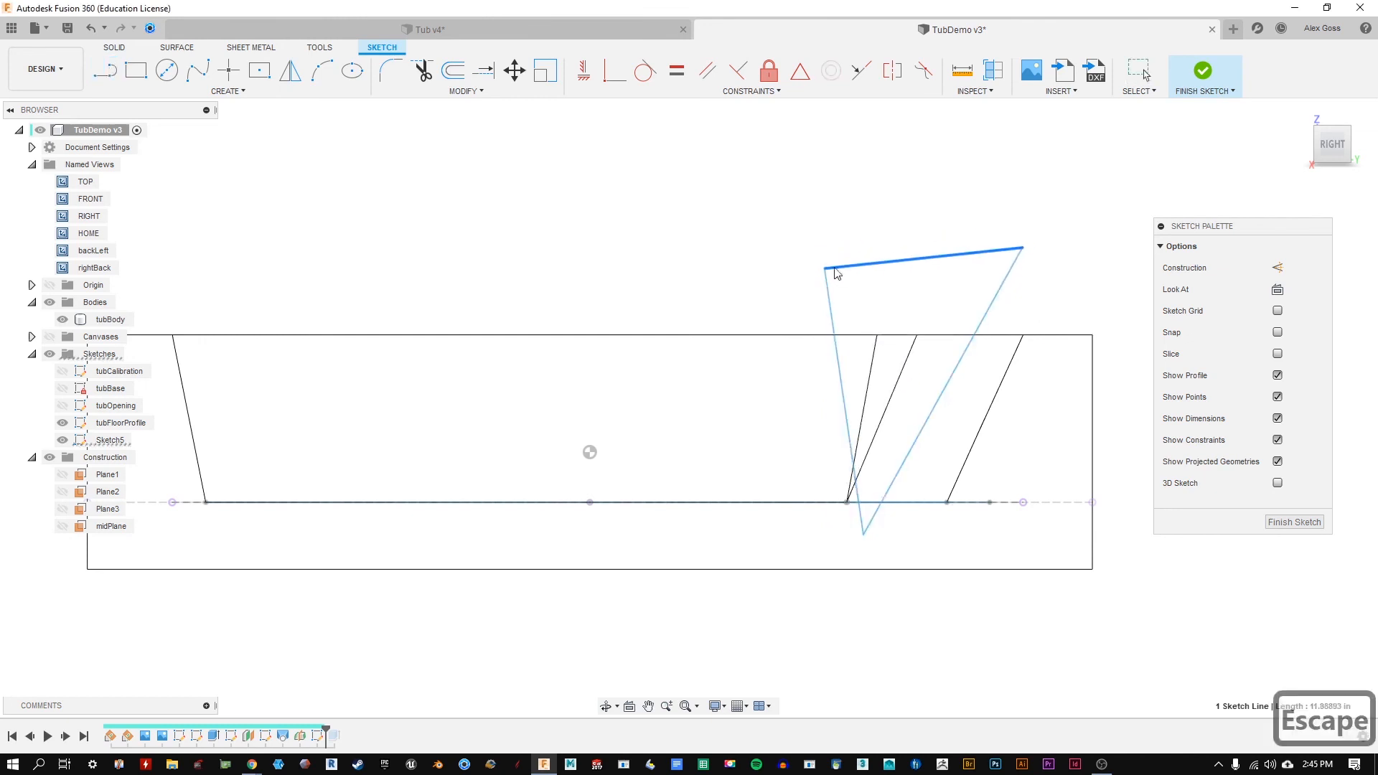
{"action": "left_click_drag", "start_coordinate": [826, 286], "coordinate": [776, 227]}
{"action": "left_click", "coordinate": [735, 248]}
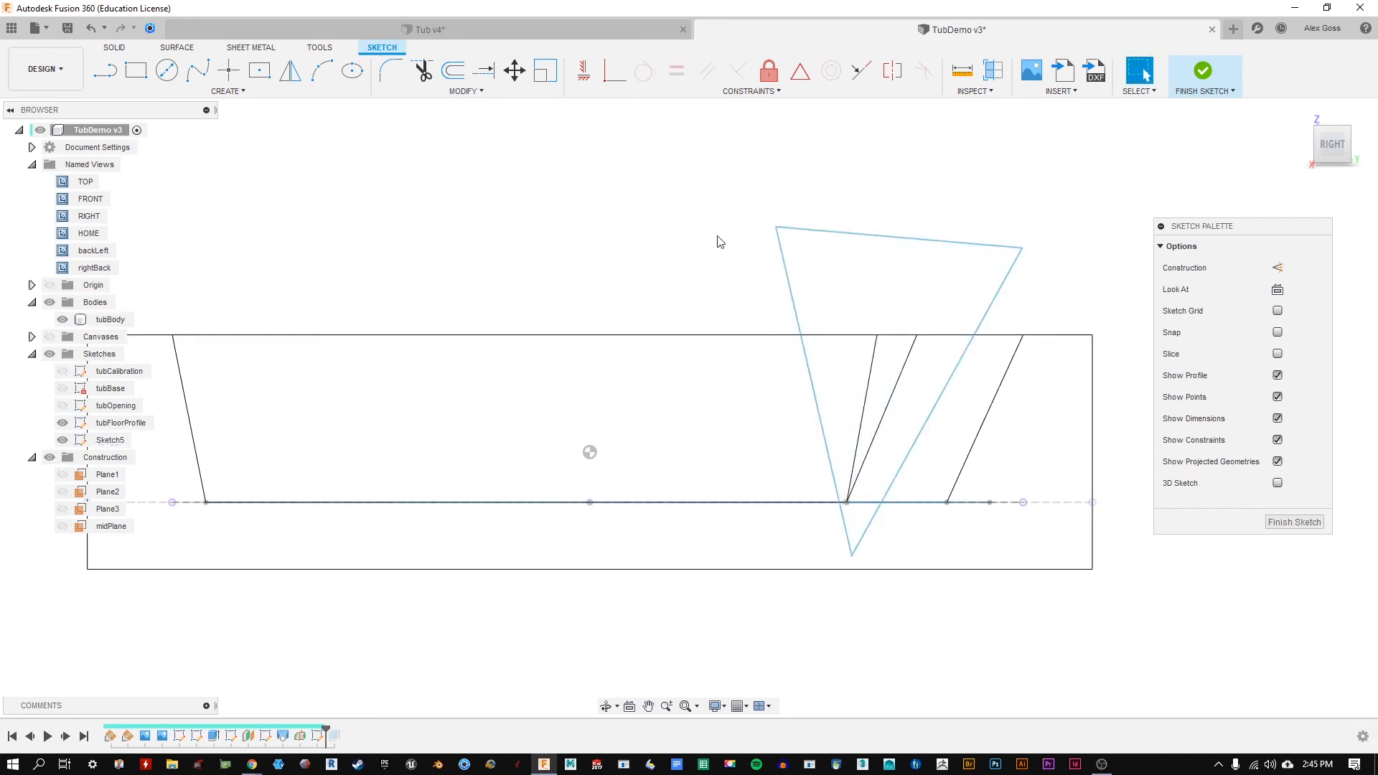
Step: Make the triangle's upper line and inner side line perpendicular, and move the upper line to test the right angle
{"action": "left_click", "coordinate": [733, 93]}
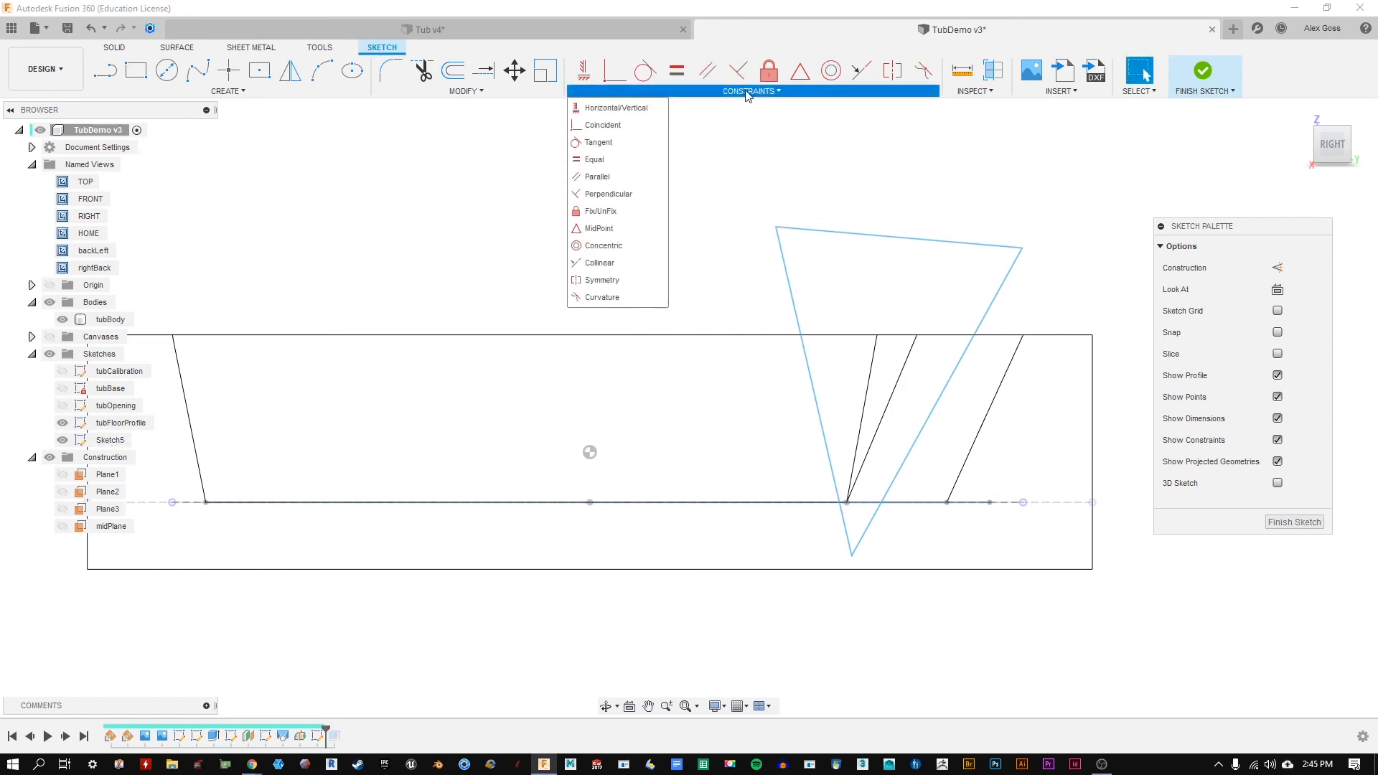
{"action": "left_click", "coordinate": [620, 194]}
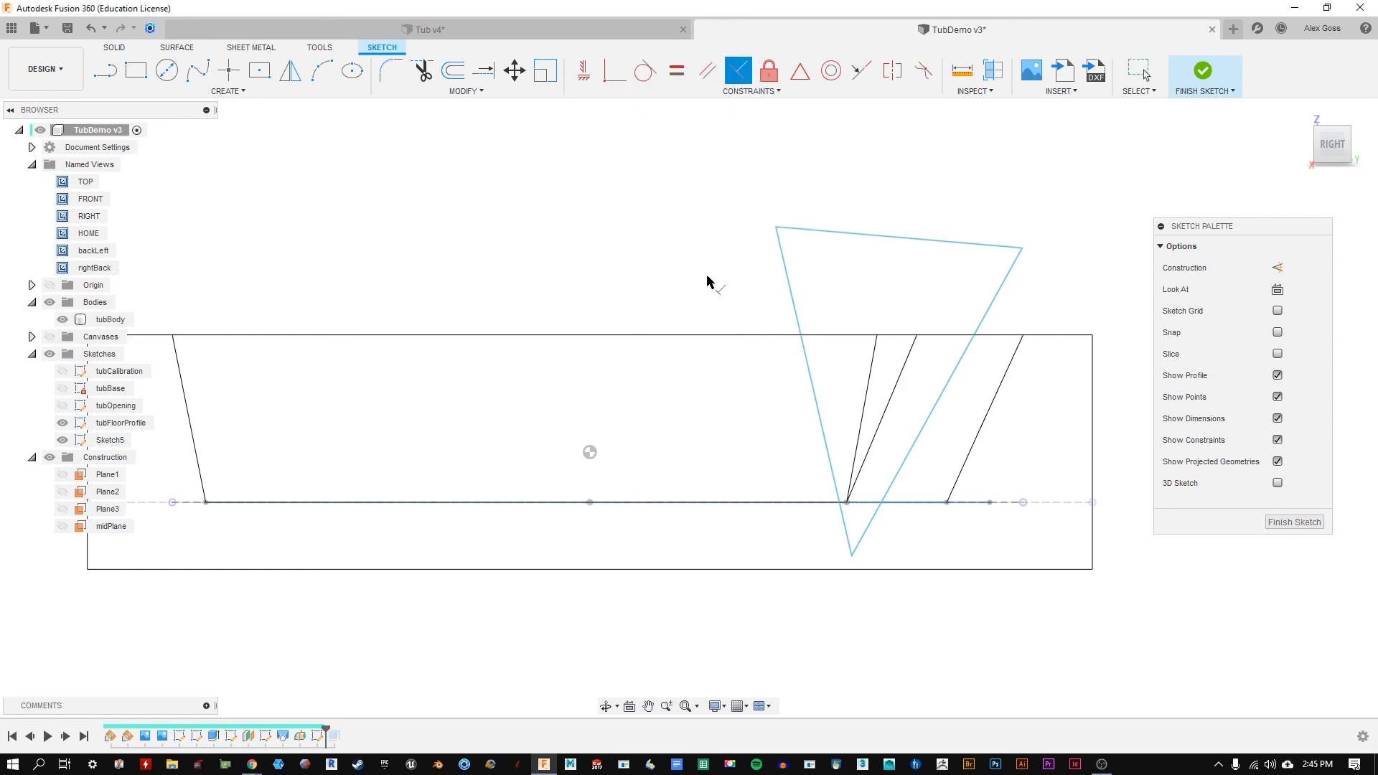
{"action": "left_click", "coordinate": [786, 279]}
{"action": "left_click", "coordinate": [818, 234]}
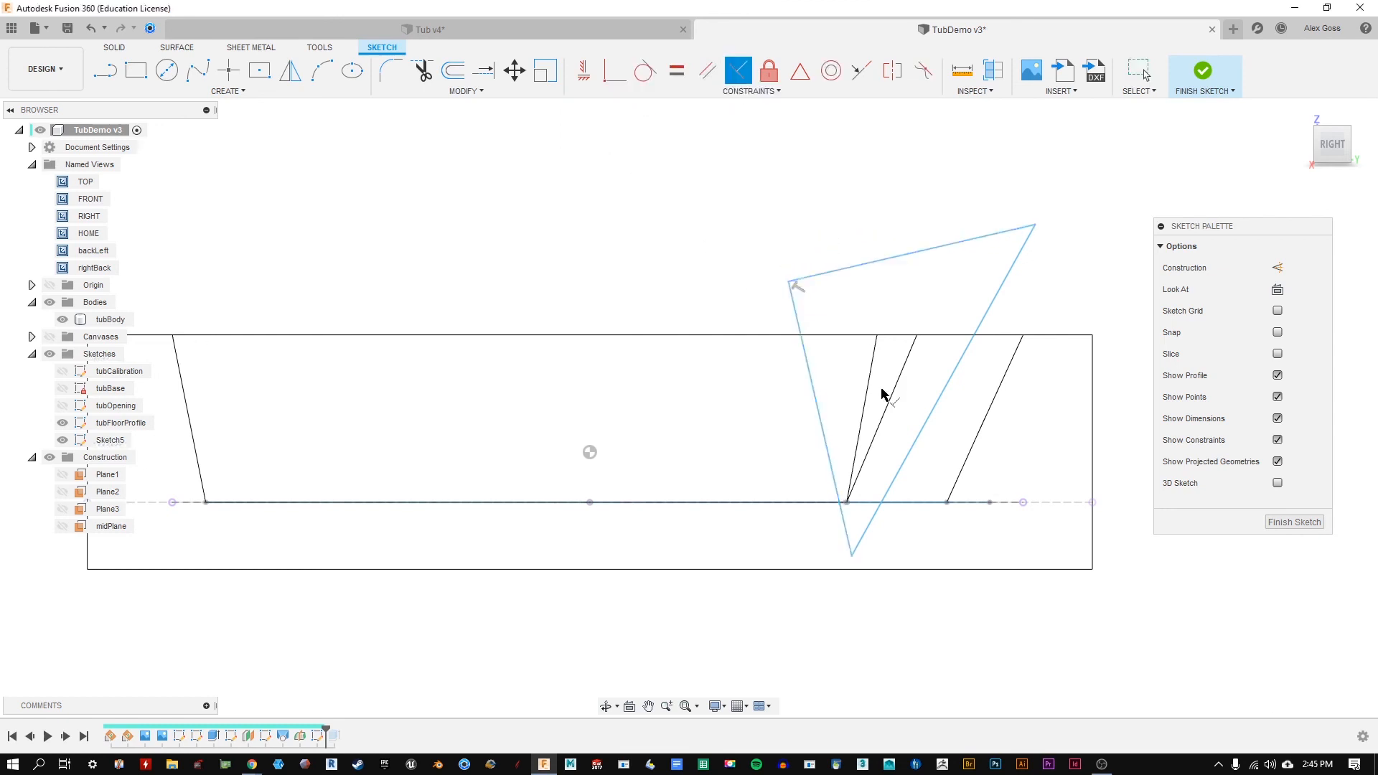
{"action": "key", "text": "Escape"}
{"action": "mouse_move", "coordinate": [884, 256]}
{"action": "left_mouse_down"}
{"action": "mouse_move", "coordinate": [846, 240]}
{"action": "mouse_move", "coordinate": [786, 243]}
{"action": "left_mouse_up"}
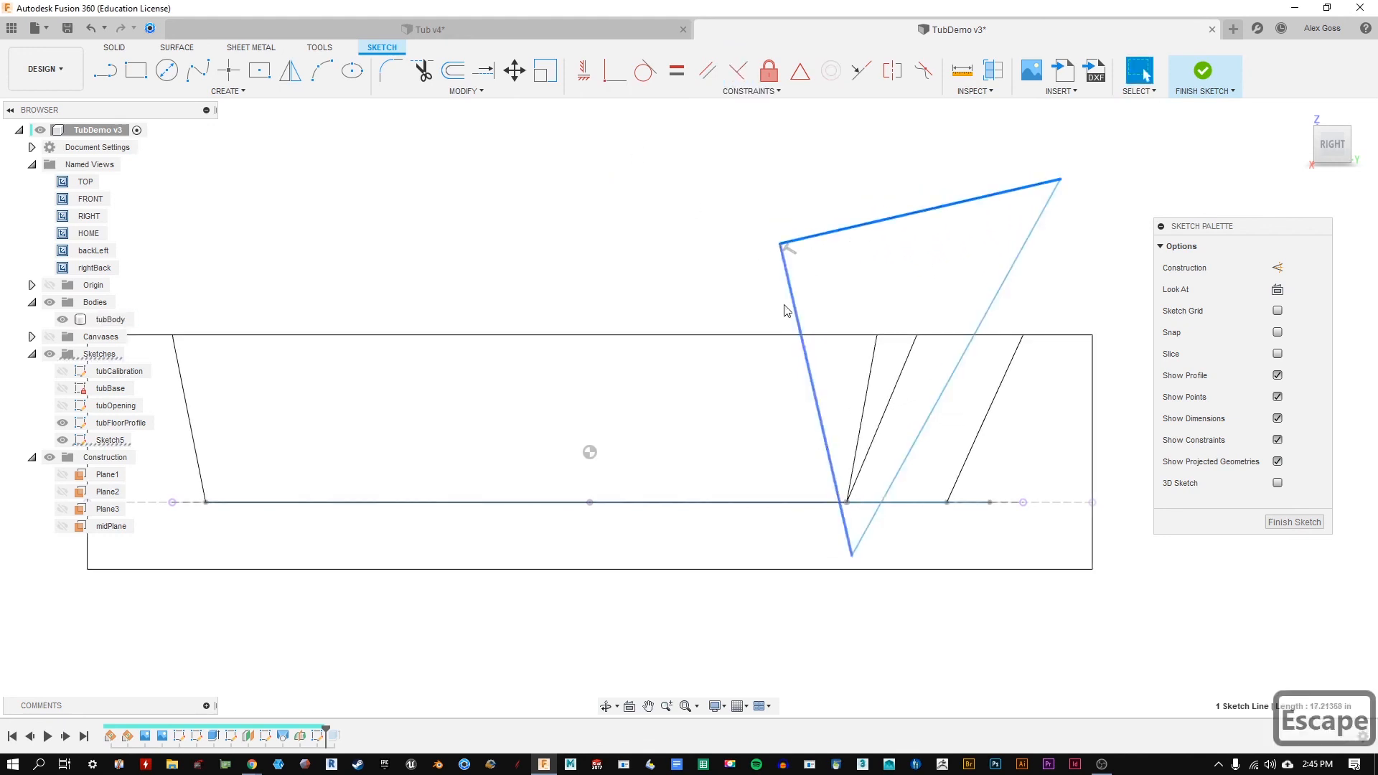
Step: Make the triangle's upper line collinear with the tub body's top edge, checking the alignment from an angled view and the right side
{"action": "left_click", "coordinate": [640, 339]}
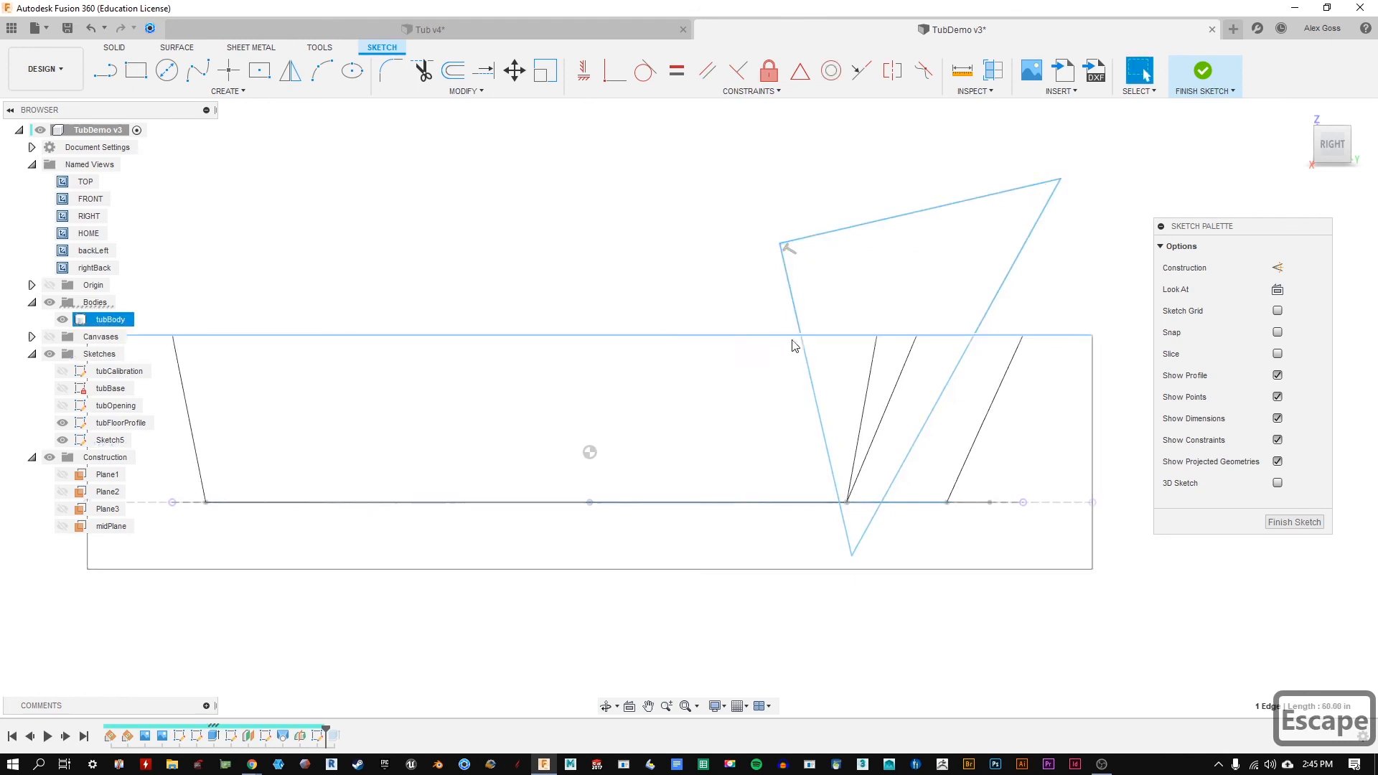
{"action": "left_click", "coordinate": [781, 188]}
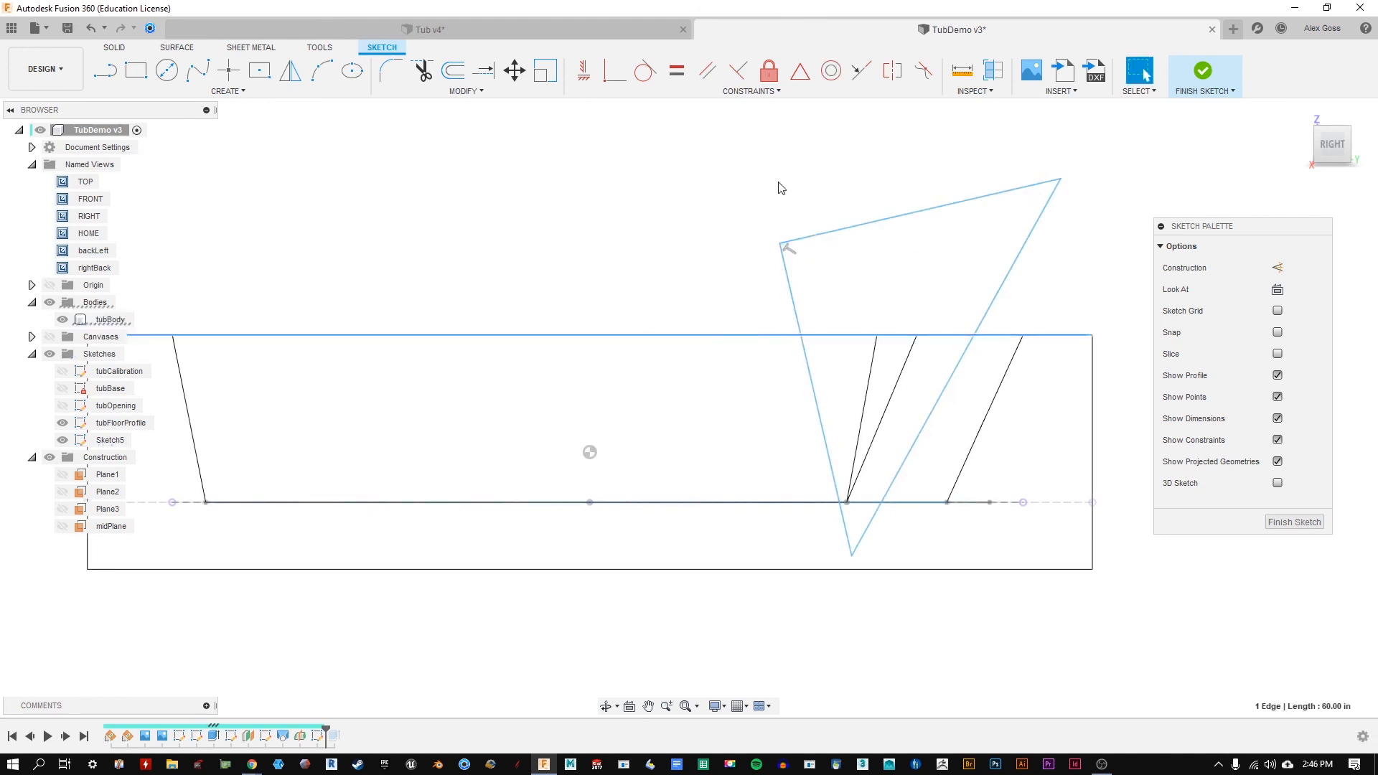
{"action": "left_click", "coordinate": [693, 93]}
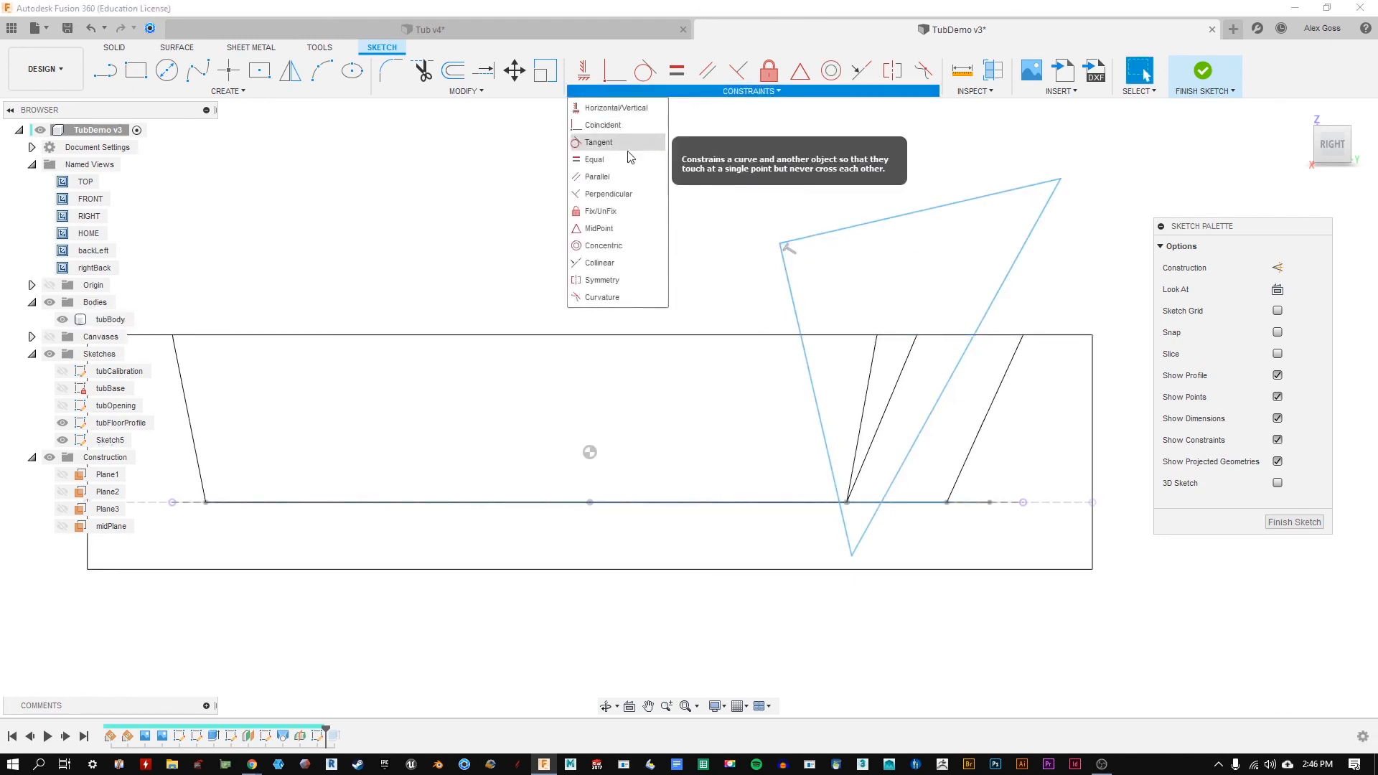
{"action": "left_click", "coordinate": [622, 263]}
{"action": "left_click", "coordinate": [817, 237]}
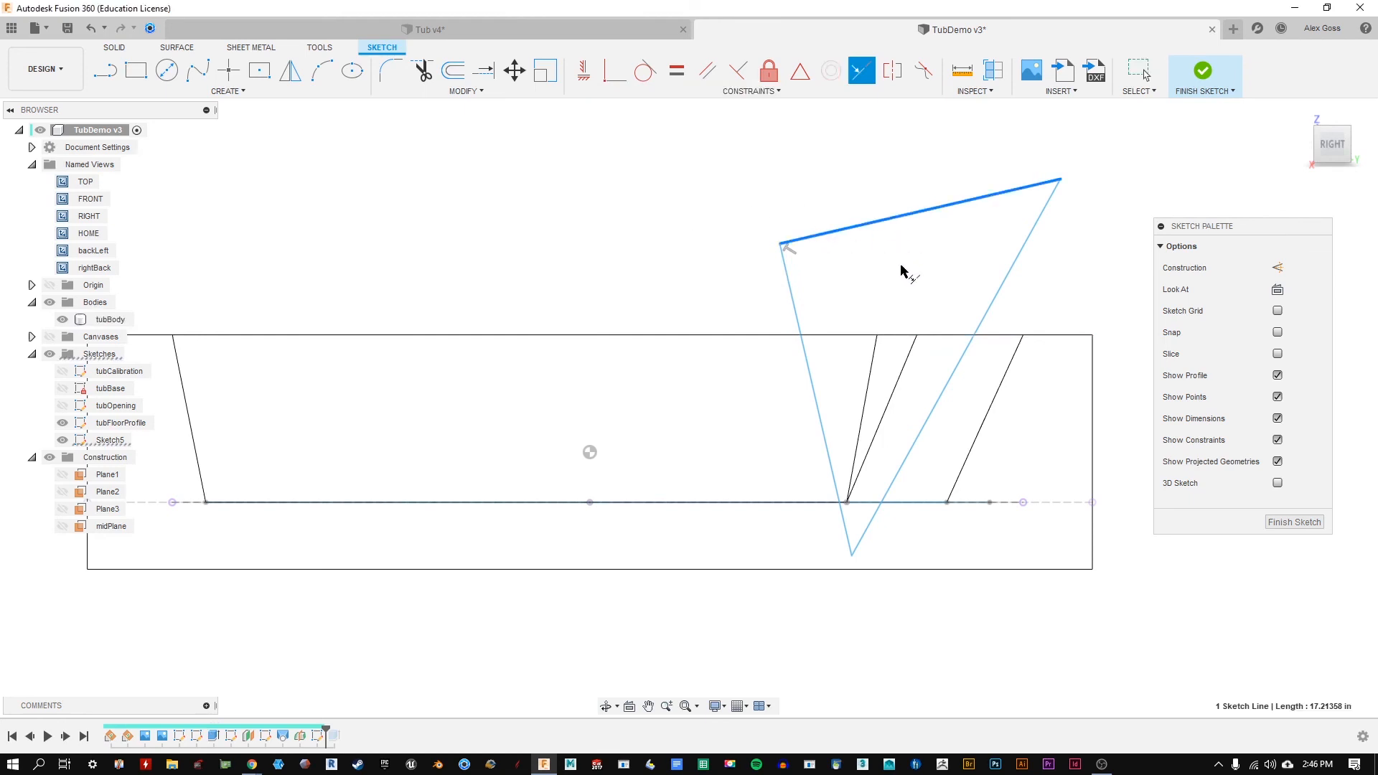
{"action": "left_click", "coordinate": [726, 336]}
{"action": "middle_click_drag", "start_coordinate": [753, 187], "coordinate": [770, 219], "text": "shift"}
{"action": "middle_click_drag", "start_coordinate": [648, 267], "coordinate": [716, 248]}
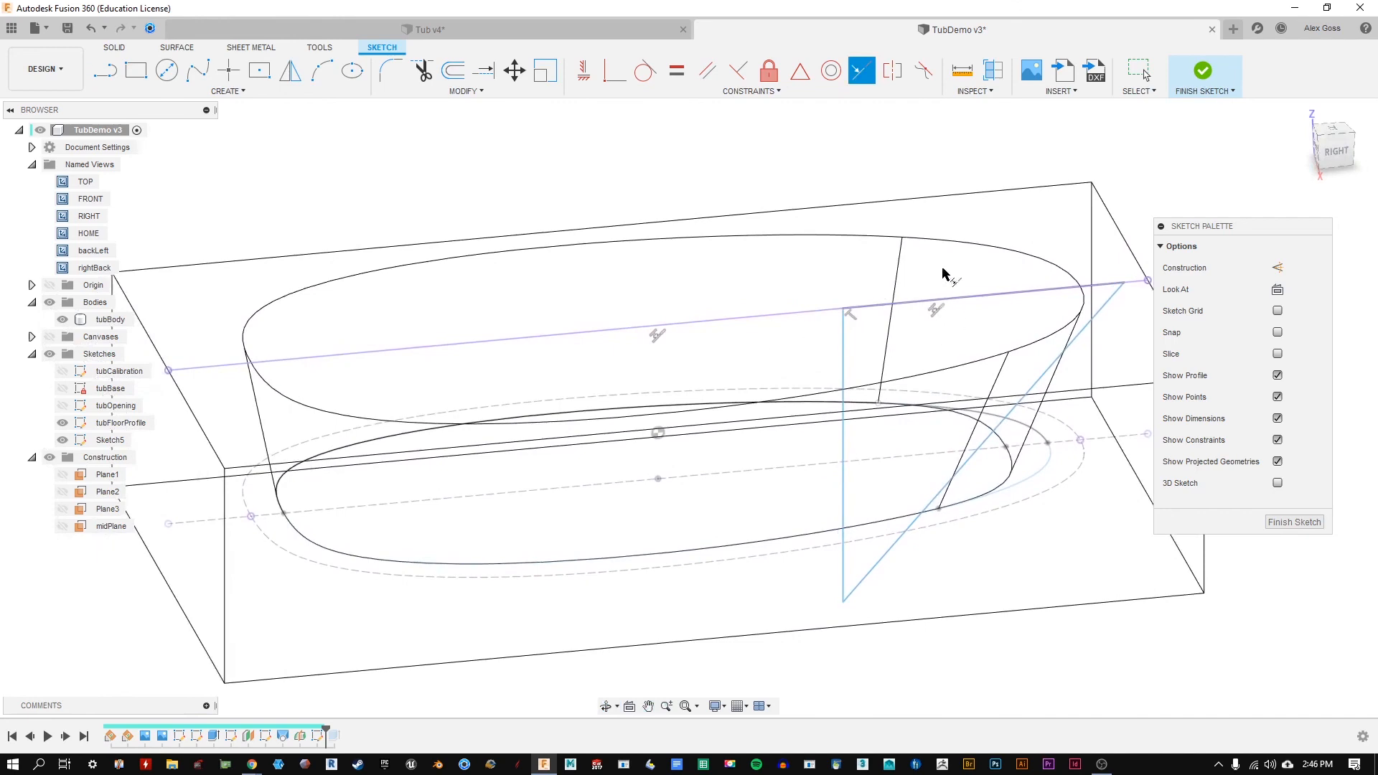
{"action": "left_click", "coordinate": [1344, 153]}
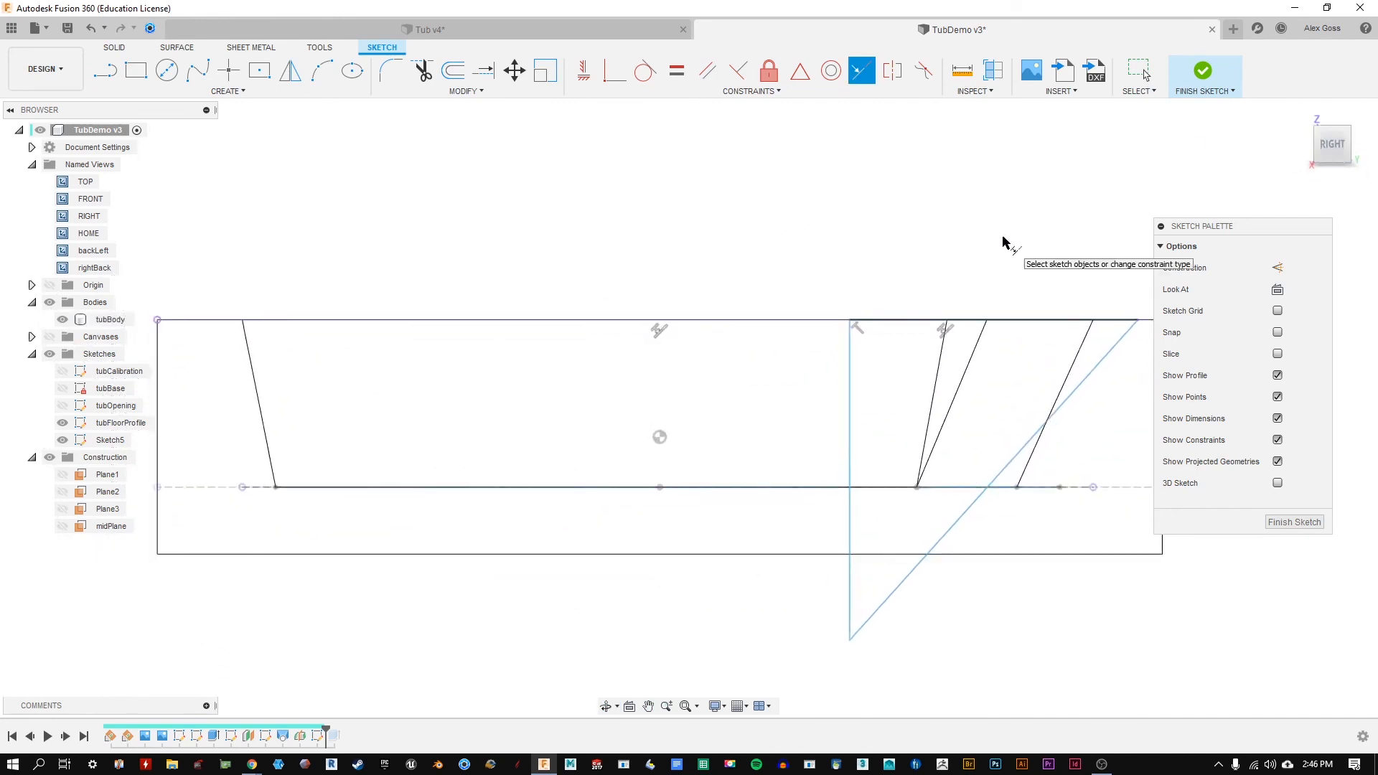
{"action": "key", "text": "Escape"}
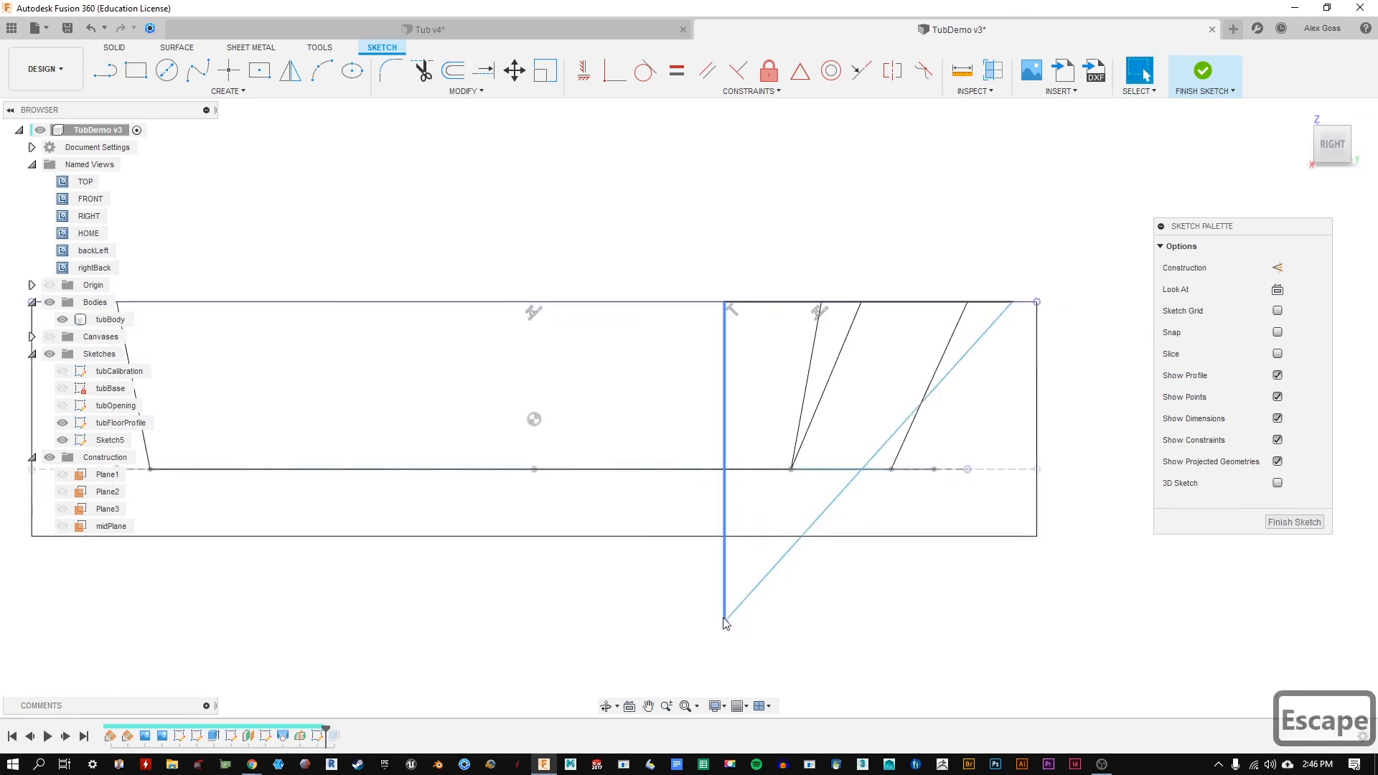
Step: Move the triangle's lower corner to just below the basin floor line near the slope, and check the lumbar angle on the K-837 spec sheet
{"action": "mouse_move", "coordinate": [725, 621]}
{"action": "left_mouse_down"}
{"action": "mouse_move", "coordinate": [864, 461]}
{"action": "mouse_move", "coordinate": [643, 643]}
{"action": "mouse_move", "coordinate": [195, 688]}
{"action": "mouse_move", "coordinate": [507, 387]}
{"action": "mouse_move", "coordinate": [941, 698]}
{"action": "mouse_move", "coordinate": [855, 664]}
{"action": "mouse_move", "coordinate": [770, 424]}
{"action": "mouse_move", "coordinate": [791, 236]}
{"action": "left_mouse_up"}
{"action": "mouse_move", "coordinate": [742, 459]}
{"action": "left_mouse_down"}
{"action": "mouse_move", "coordinate": [783, 310]}
{"action": "mouse_move", "coordinate": [778, 508]}
{"action": "mouse_move", "coordinate": [690, 502]}
{"action": "mouse_move", "coordinate": [824, 488]}
{"action": "mouse_move", "coordinate": [736, 502]}
{"action": "left_mouse_up"}
{"action": "left_click_drag", "start_coordinate": [732, 469], "coordinate": [821, 508]}
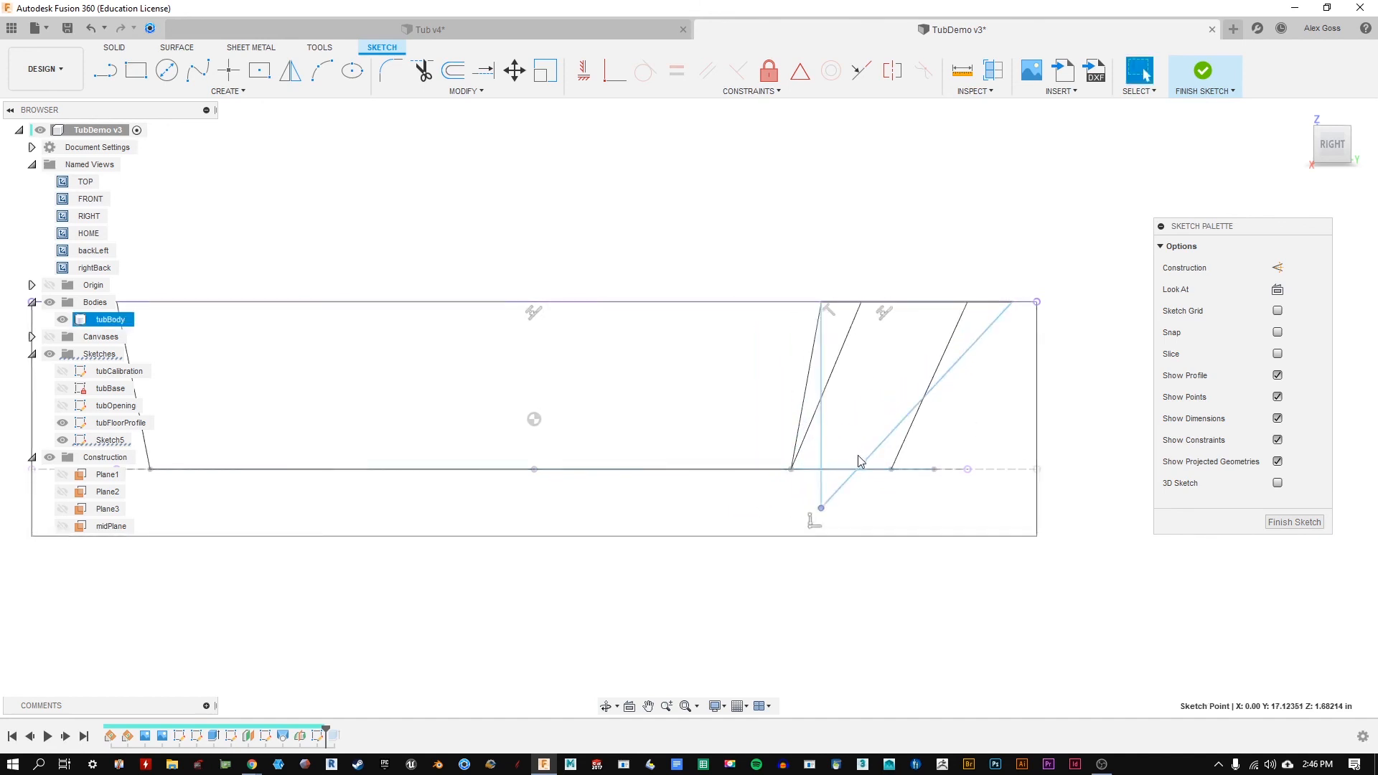
{"action": "key", "text": "alt+Tab"}
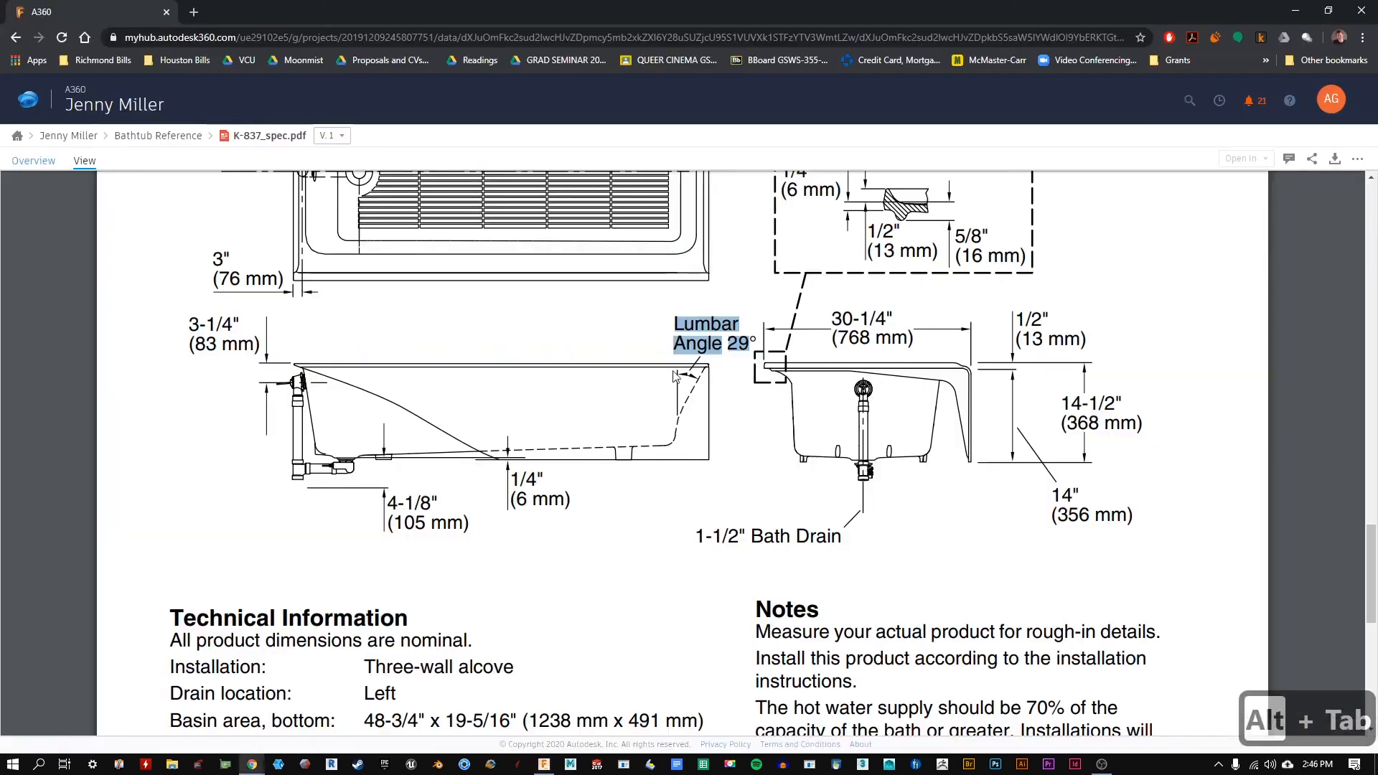
{"action": "key", "text": "alt+Tab"}
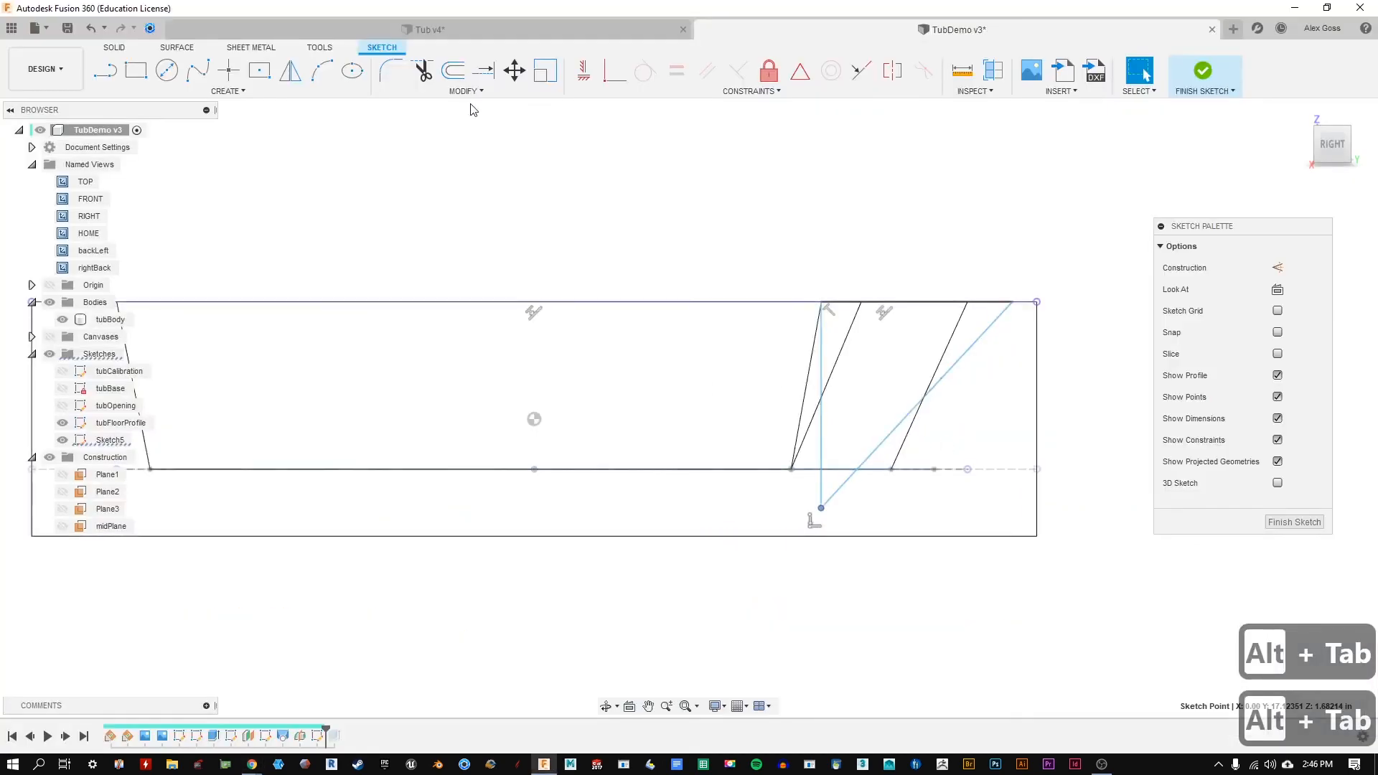
{"action": "left_click", "coordinate": [228, 92]}
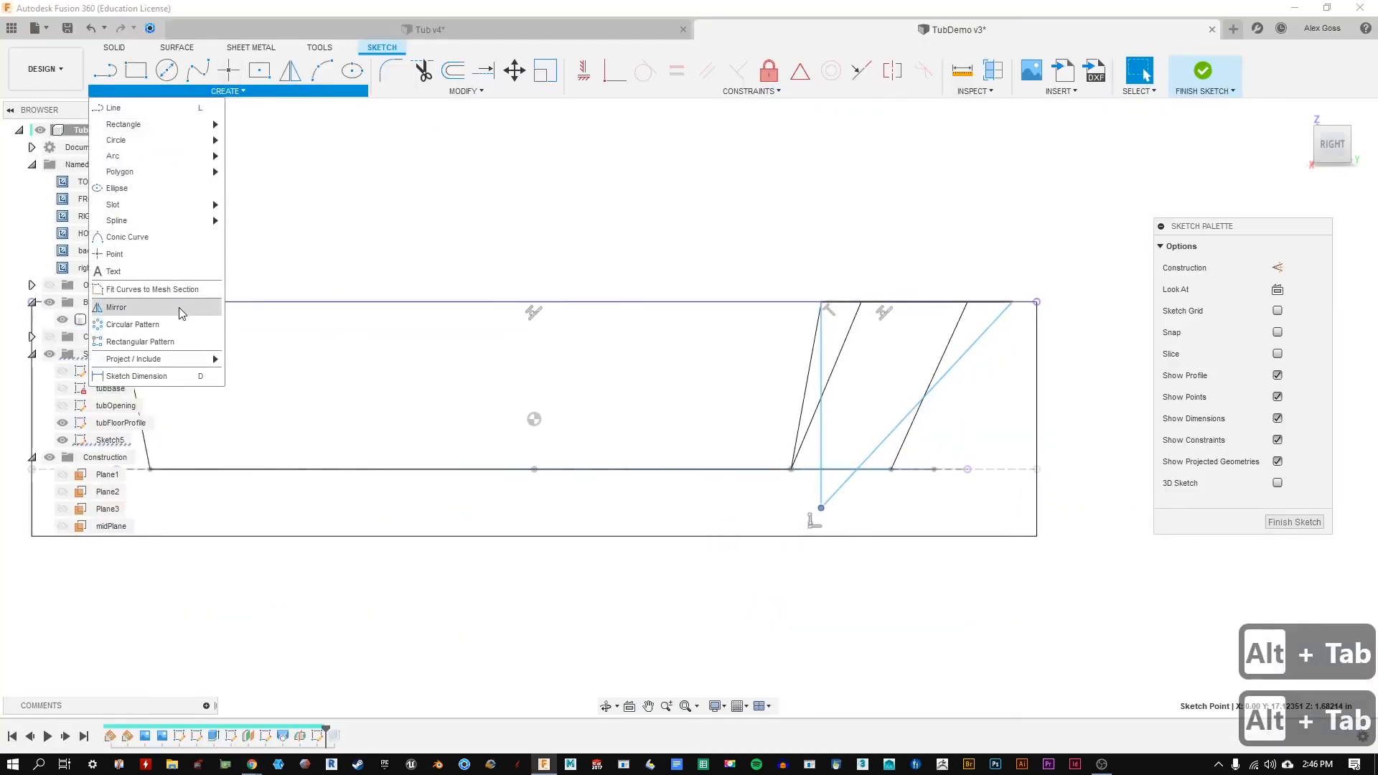
{"action": "left_click", "coordinate": [170, 375]}
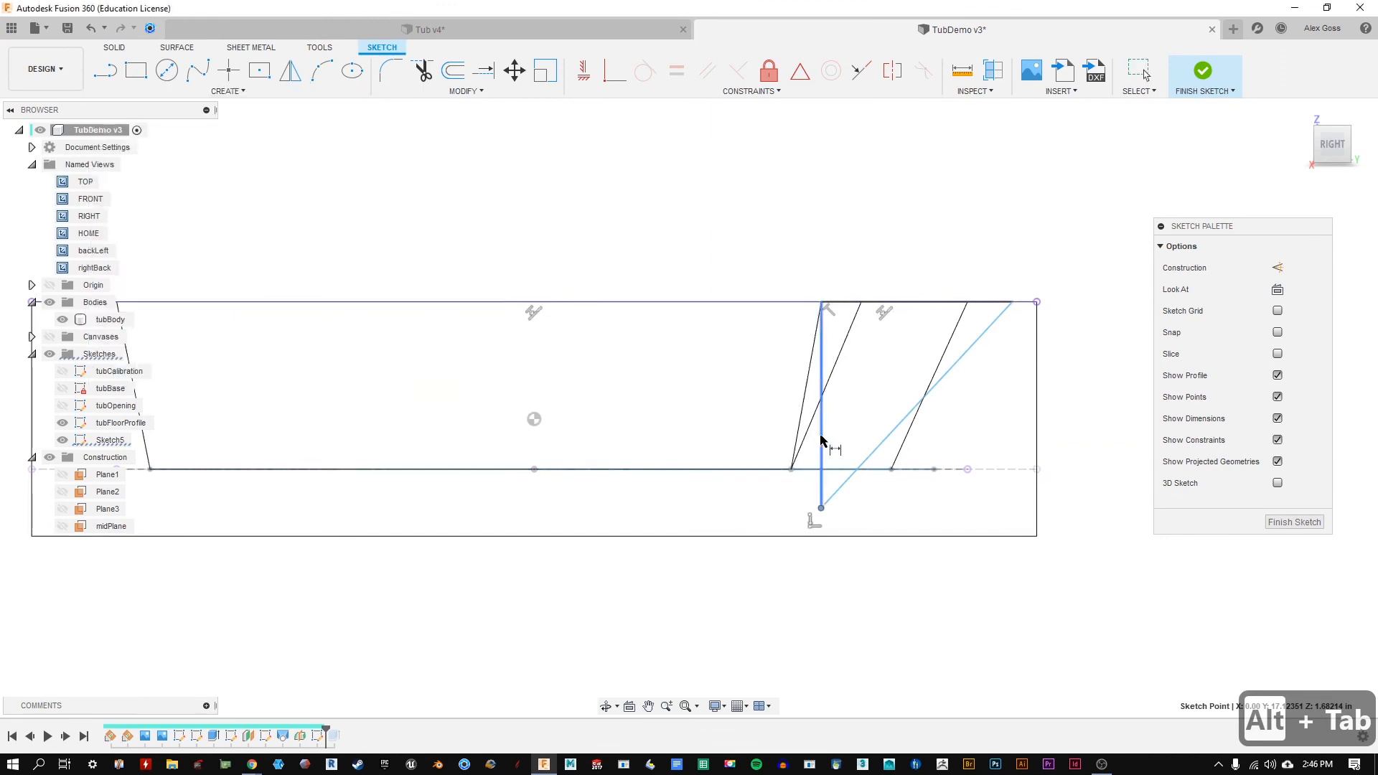
{"action": "left_click", "coordinate": [875, 454]}
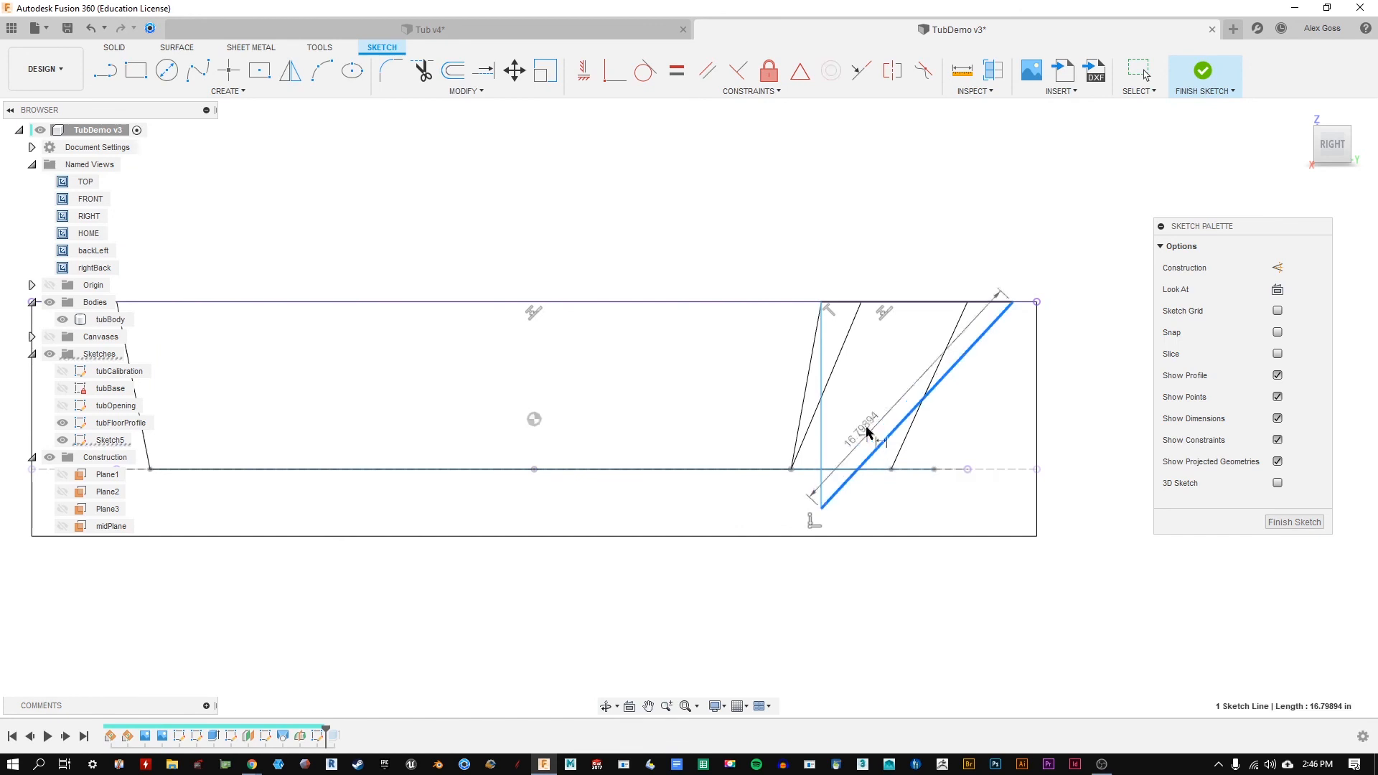
{"action": "left_click", "coordinate": [826, 444]}
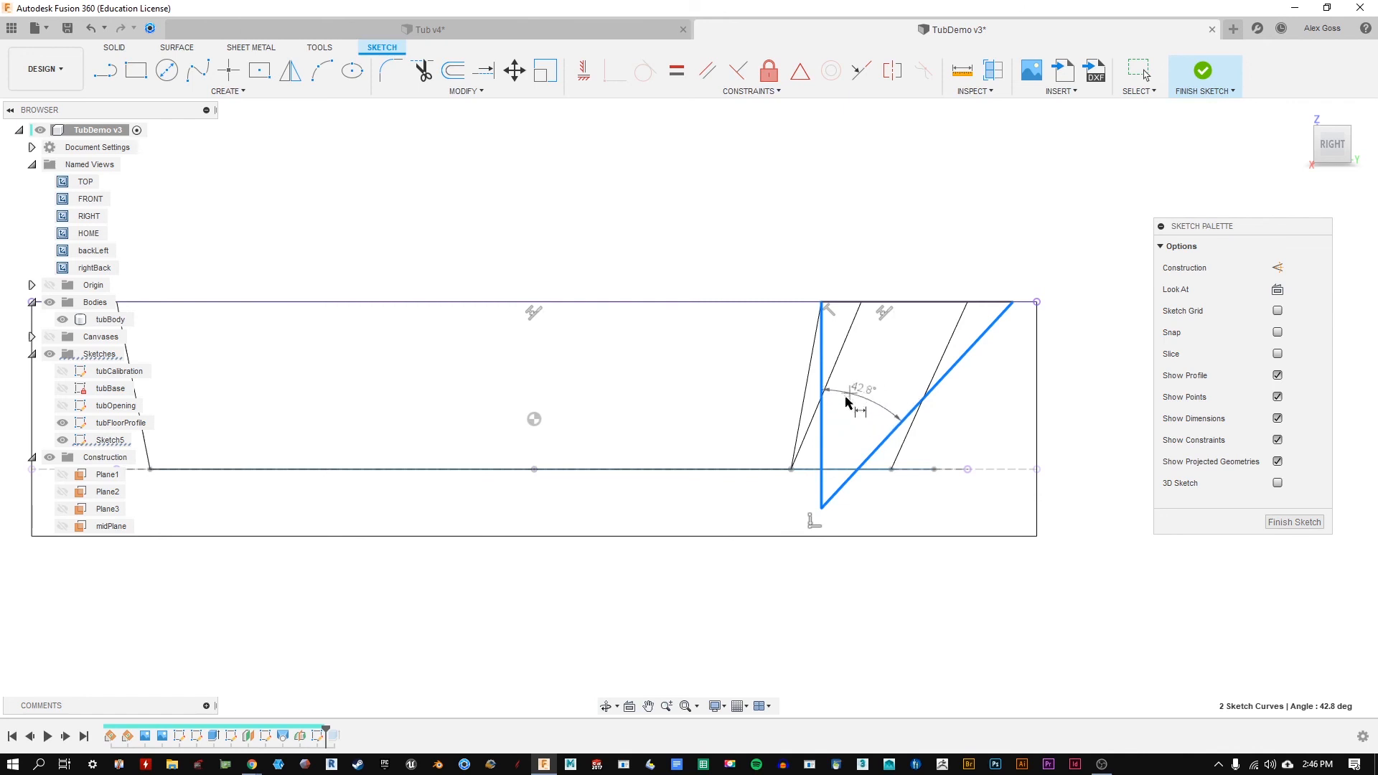
{"action": "key", "text": "Escape"}
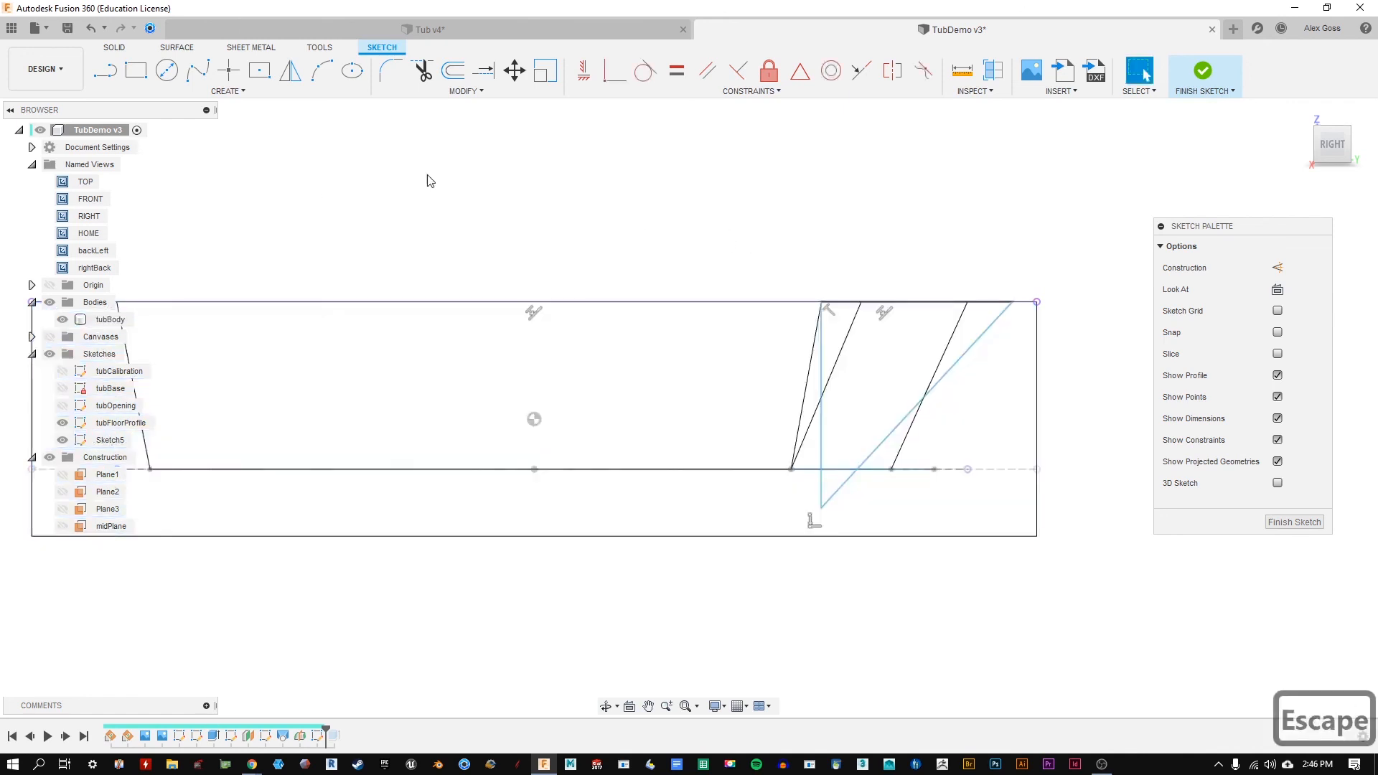
Step: Dimension the angle between the triangle's vertical and sloped lines as 29 degrees, and move its lower corner above the floor line
{"action": "left_click", "coordinate": [211, 92]}
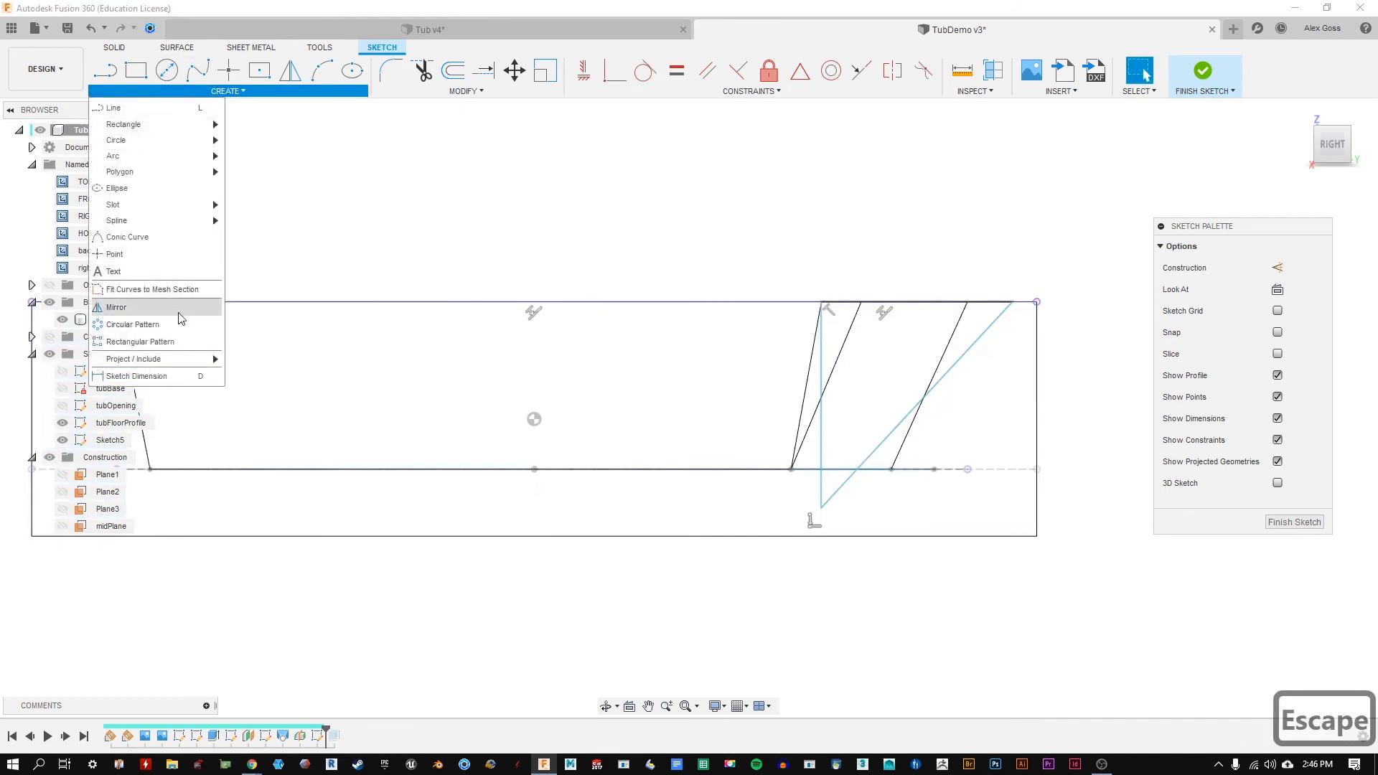
{"action": "left_click", "coordinate": [143, 376]}
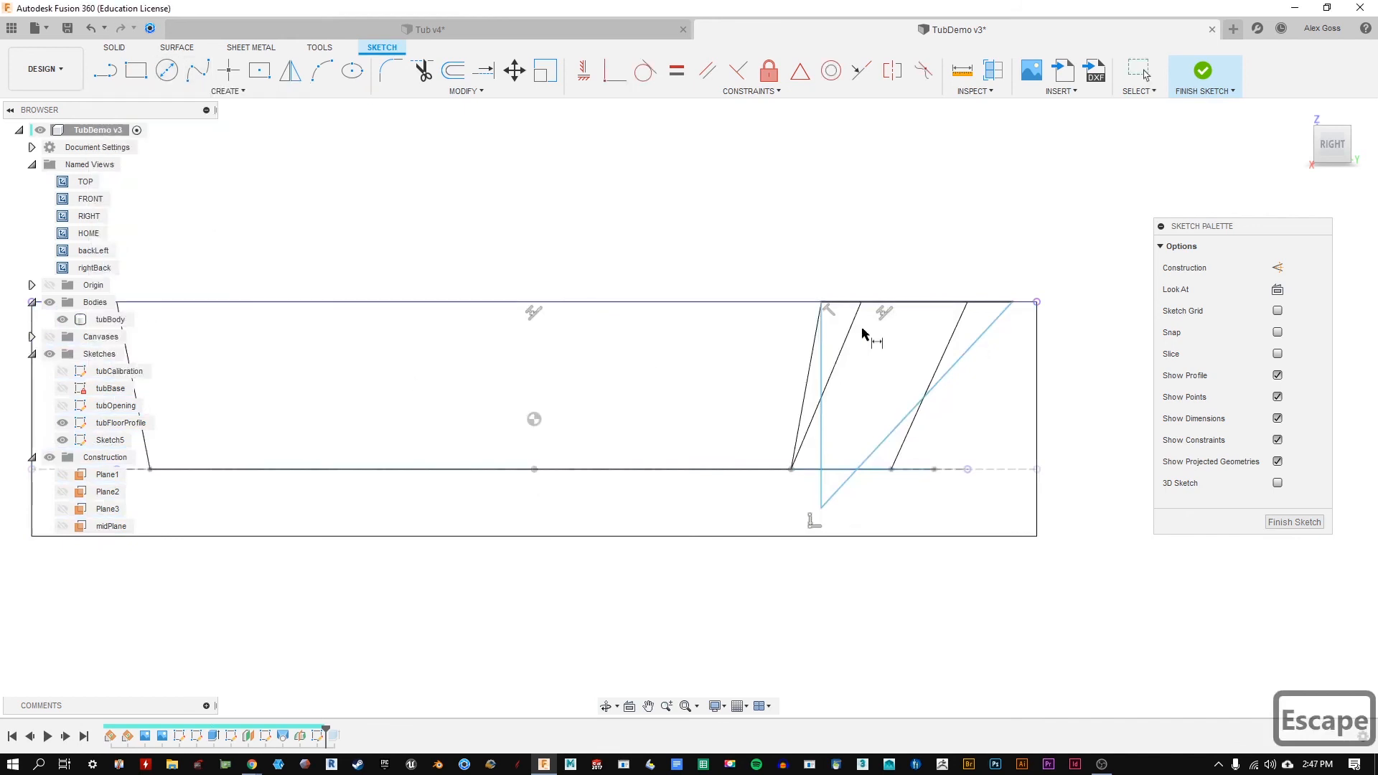
{"action": "left_click", "coordinate": [821, 425]}
{"action": "left_click", "coordinate": [880, 444]}
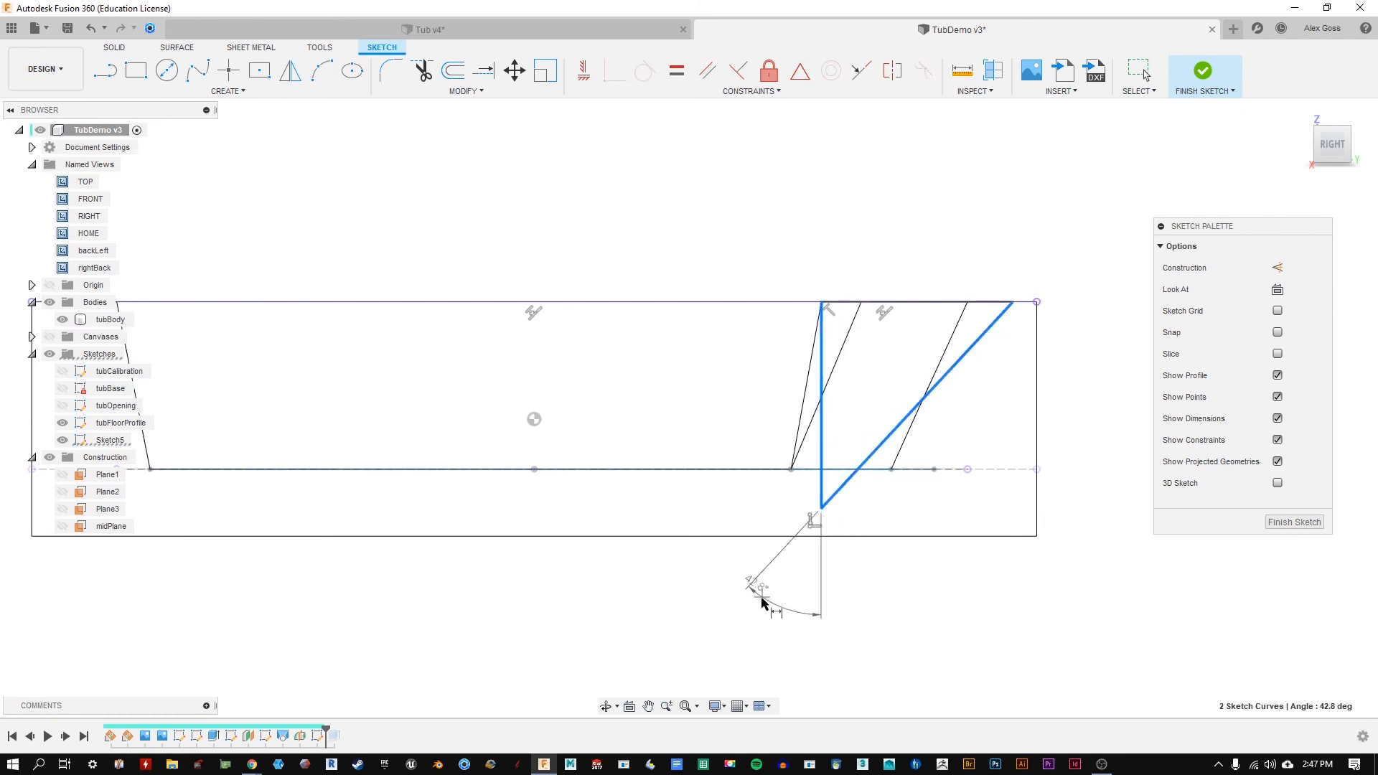
{"action": "left_click", "coordinate": [930, 235]}
{"action": "type", "text": "29"}
{"action": "key", "text": "Return"}
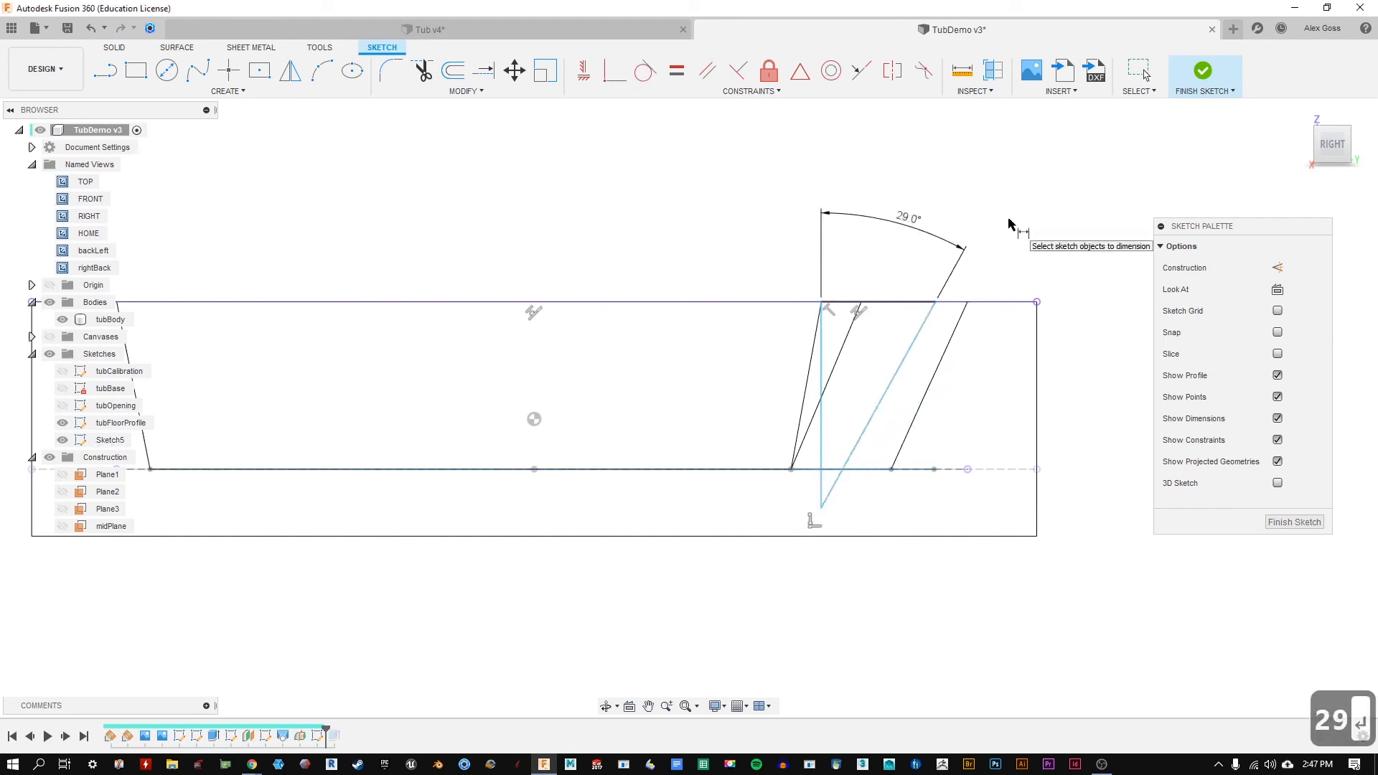
{"action": "key", "text": "Escape"}
{"action": "mouse_move", "coordinate": [821, 506]}
{"action": "left_mouse_down"}
{"action": "mouse_move", "coordinate": [892, 489]}
{"action": "mouse_move", "coordinate": [865, 433]}
{"action": "mouse_move", "coordinate": [809, 565]}
{"action": "mouse_move", "coordinate": [836, 461]}
{"action": "mouse_move", "coordinate": [543, 436]}
{"action": "mouse_move", "coordinate": [967, 400]}
{"action": "mouse_move", "coordinate": [897, 380]}
{"action": "mouse_move", "coordinate": [825, 461]}
{"action": "mouse_move", "coordinate": [867, 438]}
{"action": "mouse_move", "coordinate": [852, 438]}
{"action": "left_mouse_up"}
Step: Set the visual style to shaded with visible edges and examine the triangle against the basin's sloped end wall
{"action": "middle_click_drag", "start_coordinate": [870, 330], "coordinate": [911, 363], "text": "shift"}
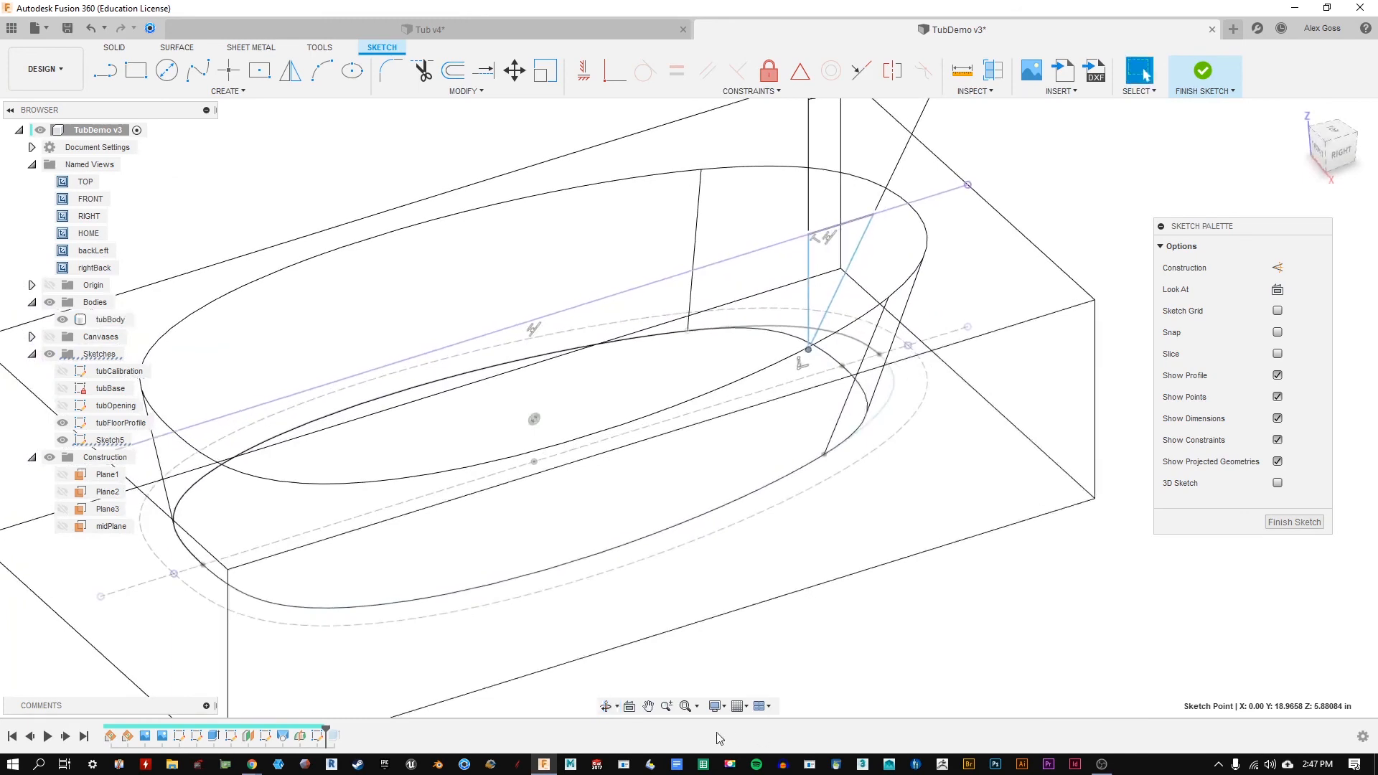
{"action": "left_click", "coordinate": [715, 705]}
{"action": "mouse_move", "coordinate": [754, 572]}
{"action": "left_click", "coordinate": [961, 610]}
{"action": "middle_click_drag", "start_coordinate": [843, 277], "coordinate": [851, 270], "text": "shift"}
{"action": "scroll", "coordinate": [775, 262], "scroll_direction": "up", "scroll_amount": 4}
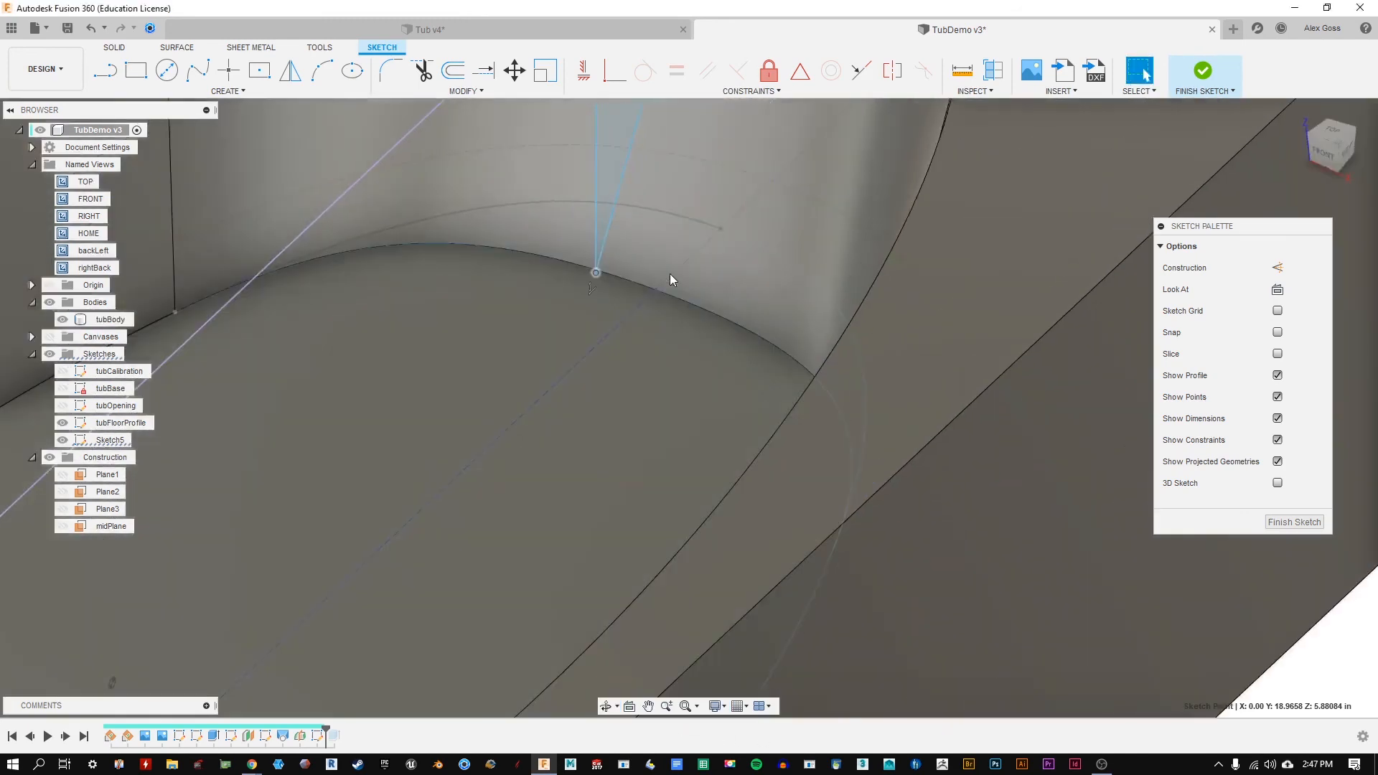
{"action": "scroll", "coordinate": [658, 288], "scroll_direction": "down", "scroll_amount": 4}
{"action": "middle_click_drag", "start_coordinate": [615, 287], "coordinate": [583, 280], "text": "shift"}
{"action": "middle_click_drag", "start_coordinate": [1026, 199], "coordinate": [995, 251]}
Step: Move the triangle's lower corner away from the sloped end wall and examine its position relative to the wall's lower edge
{"action": "mouse_move", "coordinate": [701, 427]}
{"action": "left_mouse_down"}
{"action": "mouse_move", "coordinate": [589, 425]}
{"action": "mouse_move", "coordinate": [472, 540]}
{"action": "mouse_move", "coordinate": [488, 472]}
{"action": "mouse_move", "coordinate": [587, 424]}
{"action": "mouse_move", "coordinate": [509, 475]}
{"action": "mouse_move", "coordinate": [571, 451]}
{"action": "mouse_move", "coordinate": [534, 471]}
{"action": "left_mouse_up"}
{"action": "middle_click_drag", "start_coordinate": [593, 446], "coordinate": [473, 445], "text": "shift"}
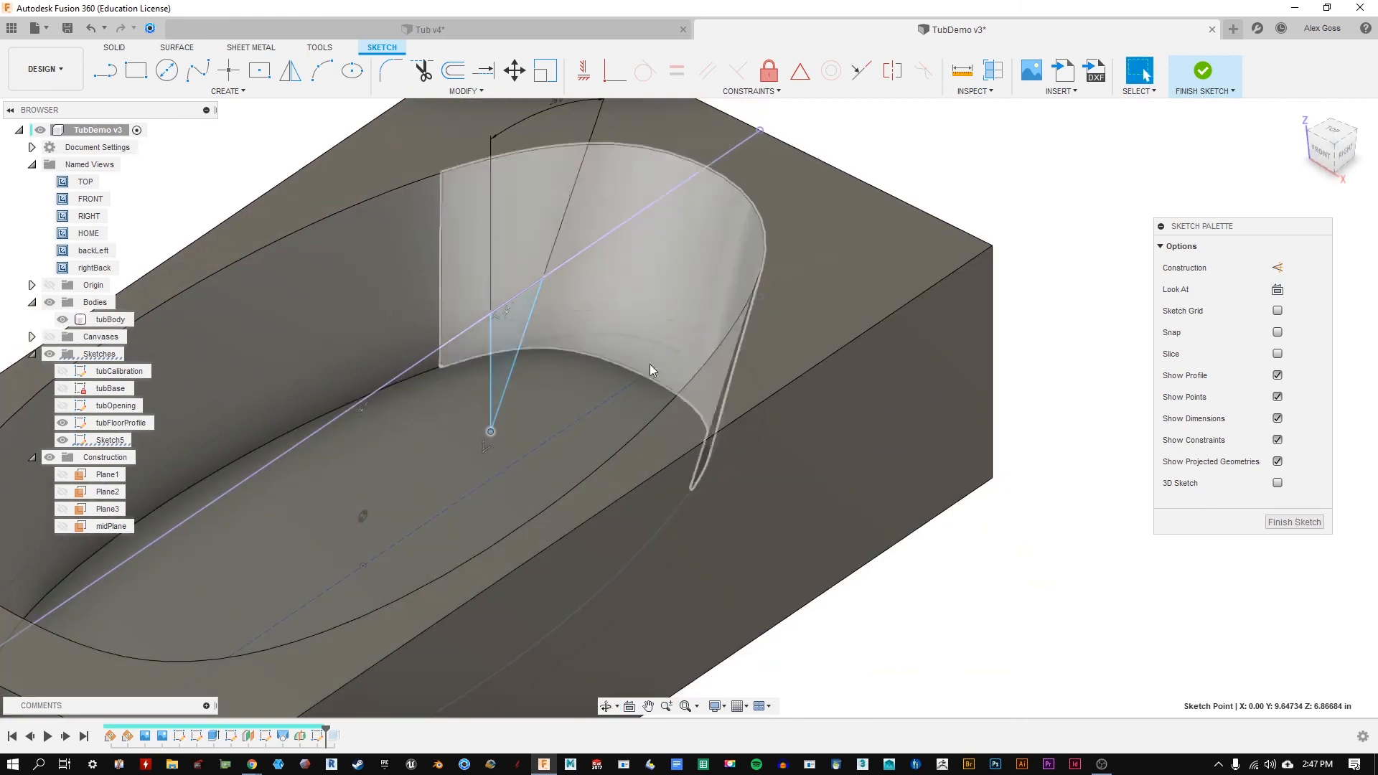
{"action": "middle_click_drag", "start_coordinate": [643, 372], "coordinate": [686, 357], "text": "shift"}
{"action": "scroll", "coordinate": [608, 346], "scroll_direction": "up", "scroll_amount": 3}
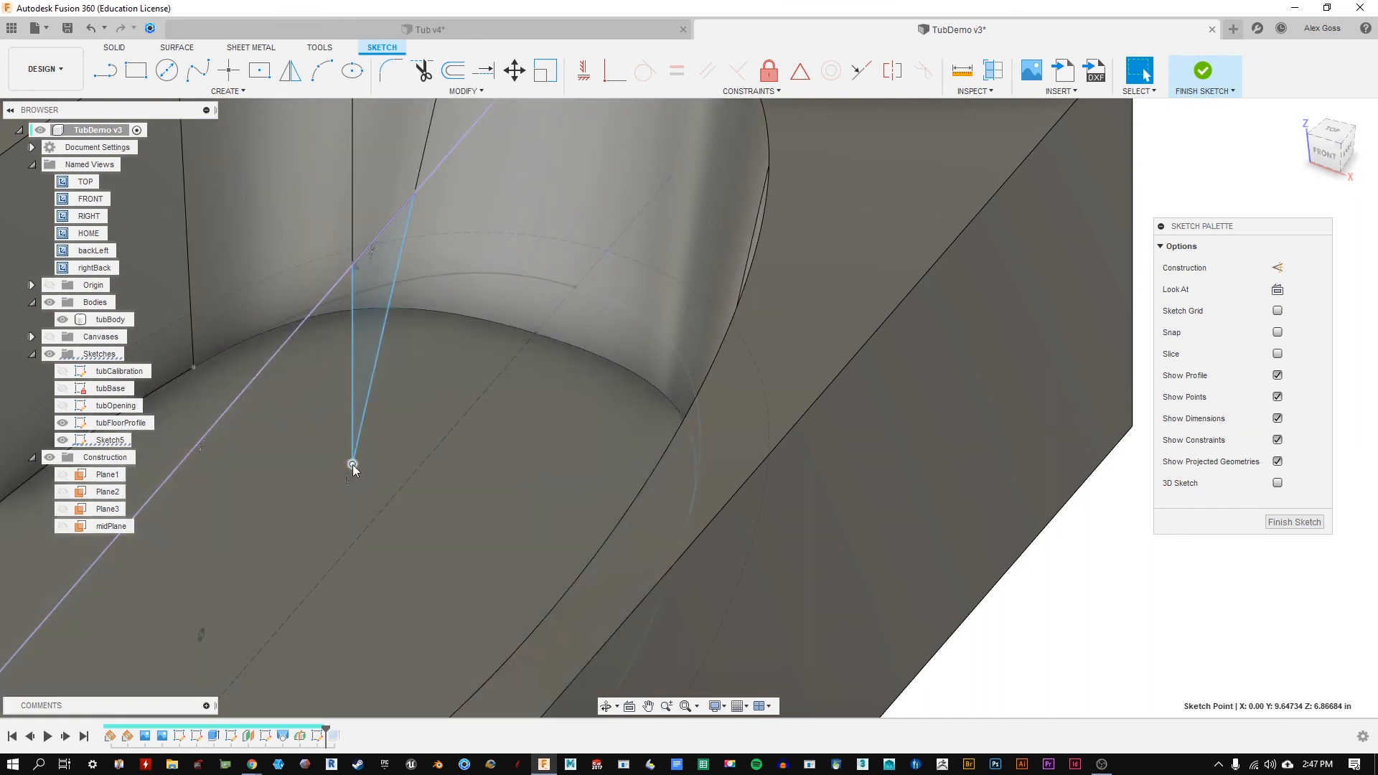
{"action": "left_click", "coordinate": [353, 467]}
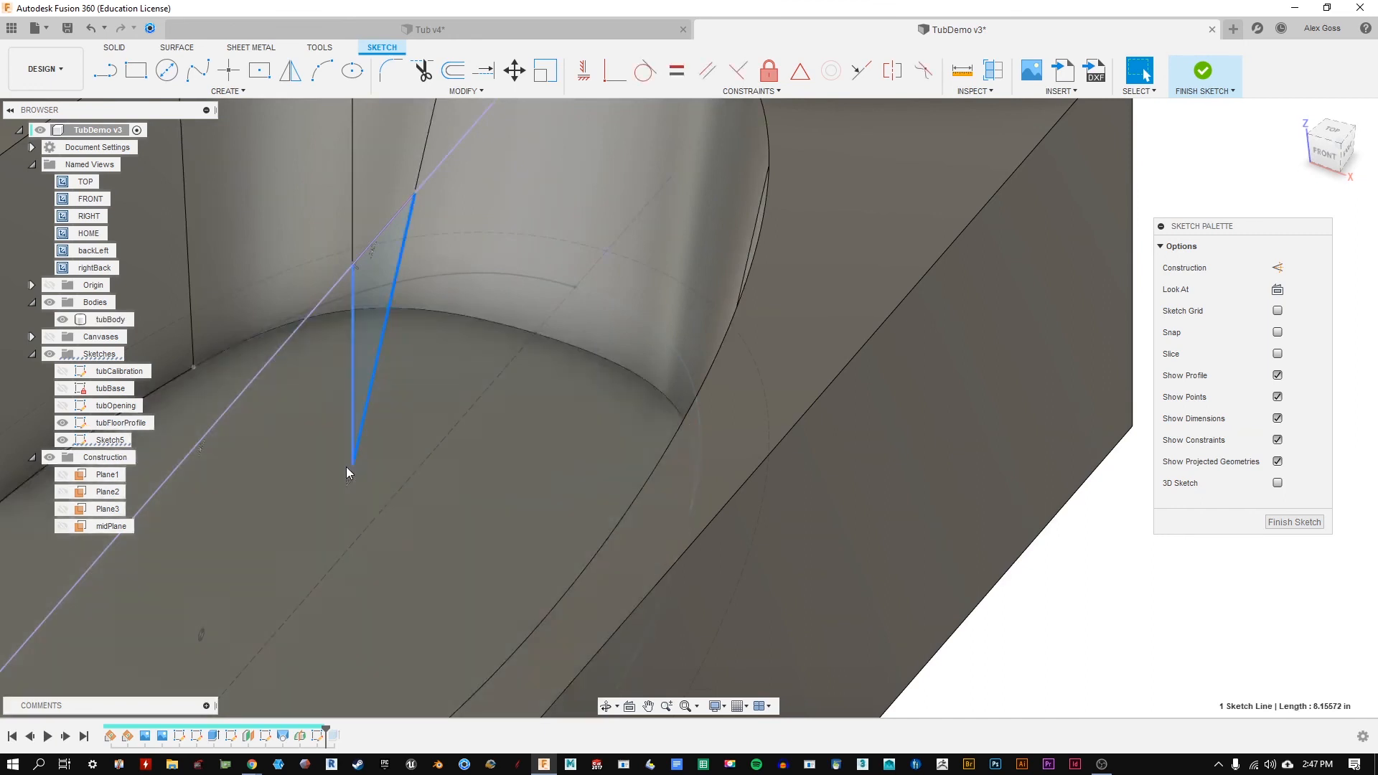
{"action": "left_click", "coordinate": [1145, 564]}
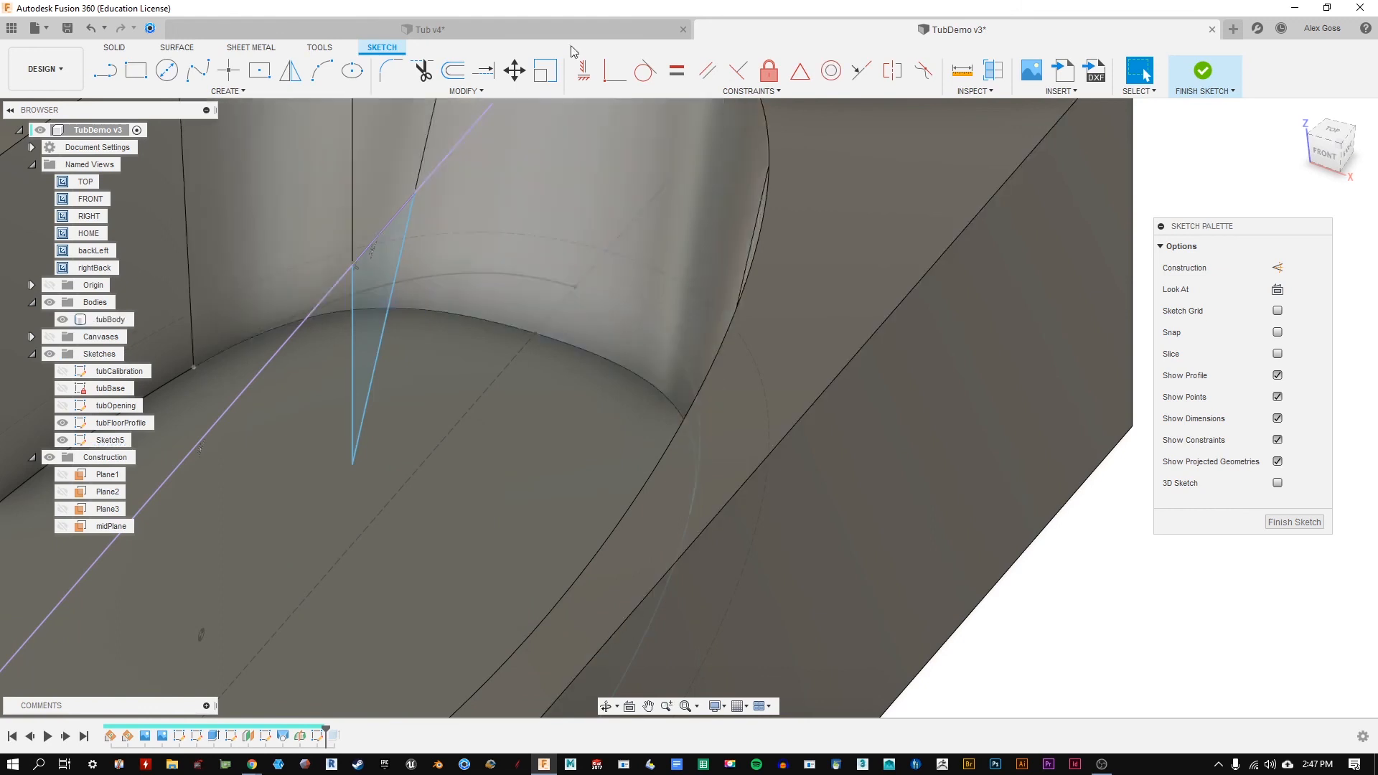
Step: Constrain the triangle's lower corner coincident with the point where the basin floor's centerline meets the curved end wall
{"action": "left_click", "coordinate": [625, 77]}
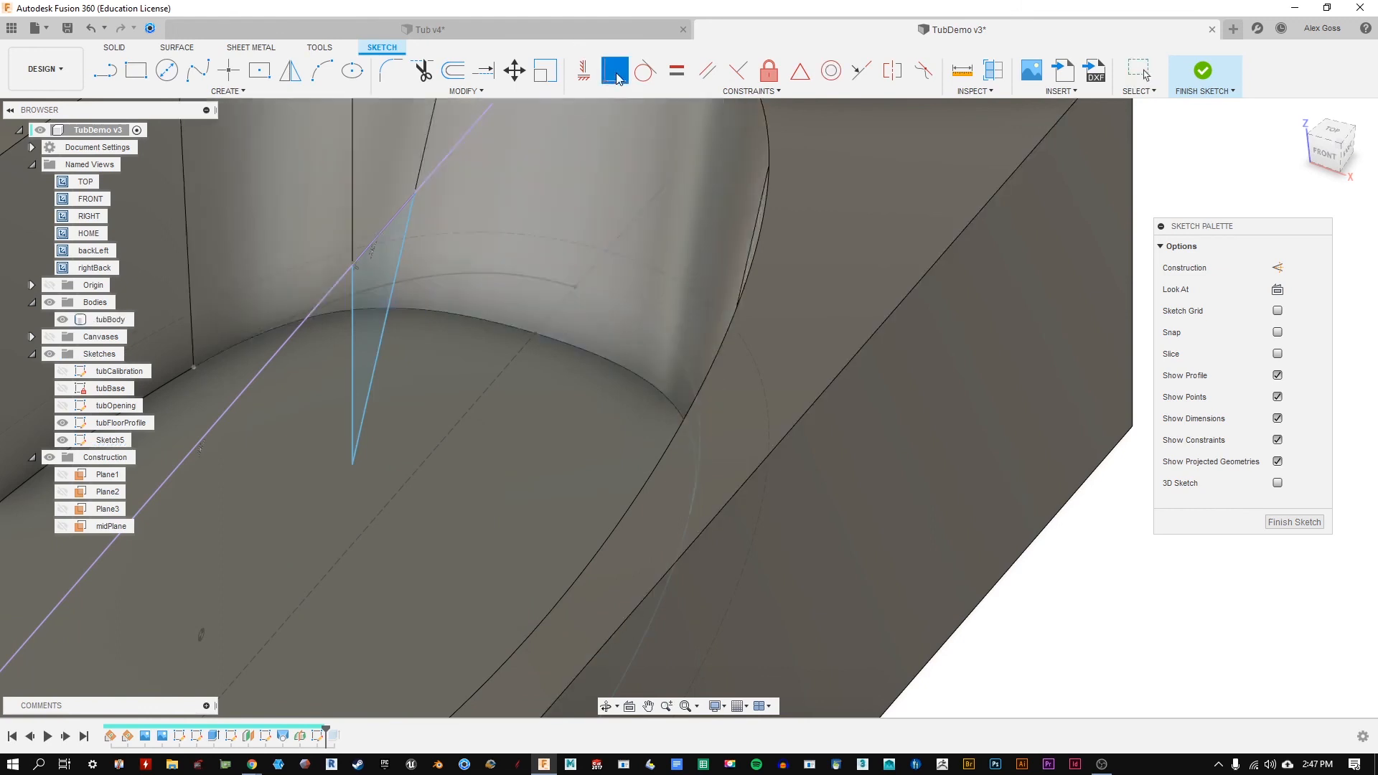
{"action": "left_click", "coordinate": [352, 465]}
{"action": "middle_click_drag", "start_coordinate": [534, 397], "coordinate": [493, 384], "text": "shift"}
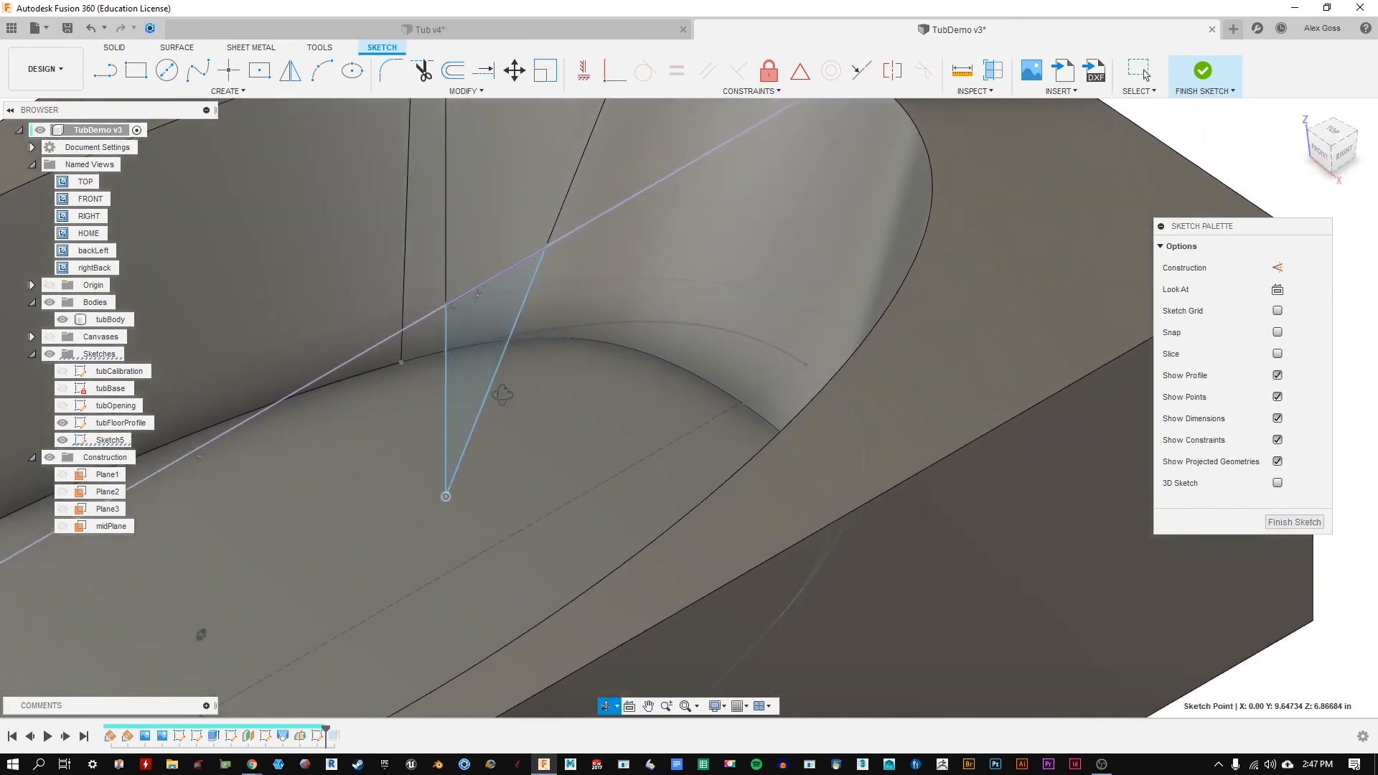
{"action": "left_click", "coordinate": [1344, 161]}
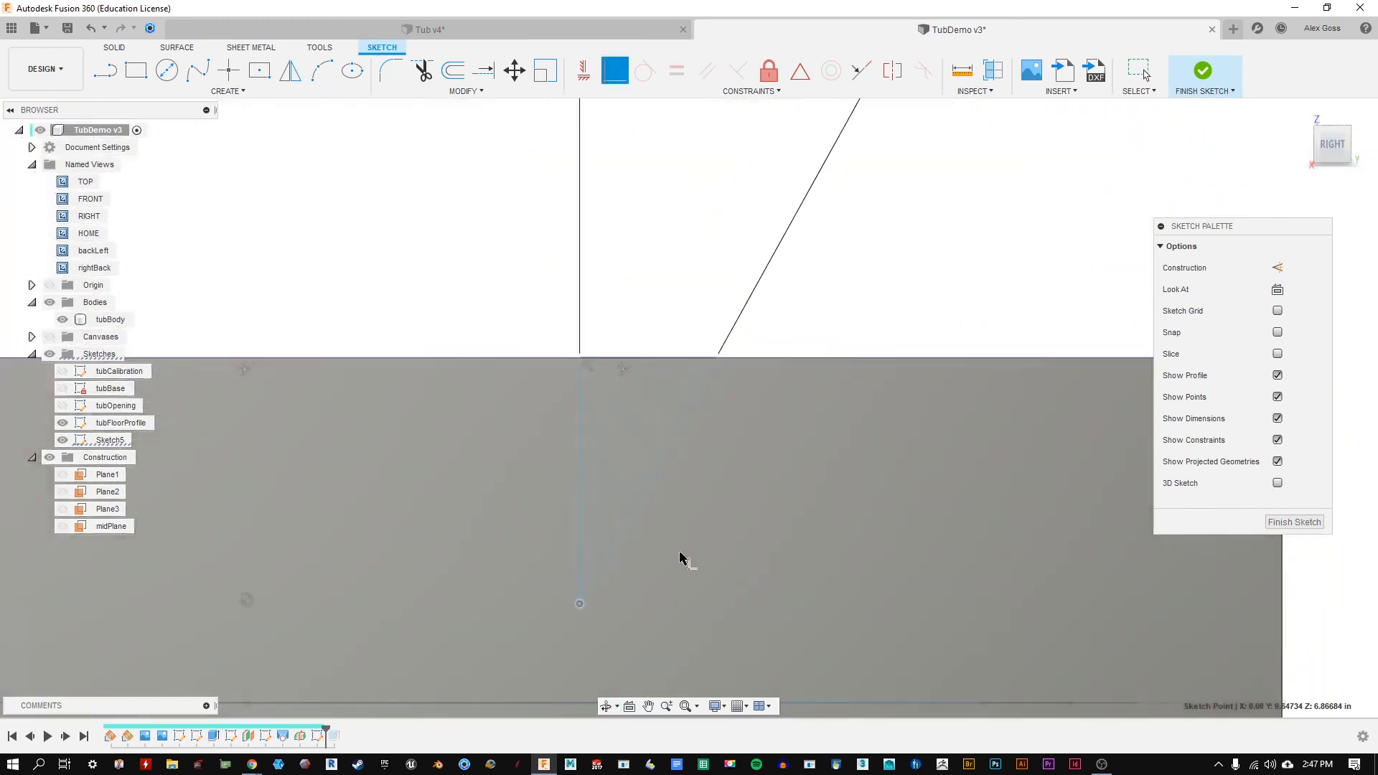
{"action": "mouse_move", "coordinate": [796, 327]}
{"action": "middle_mouse_down", "text": "shift"}
{"action": "mouse_move", "coordinate": [868, 351]}
{"action": "mouse_move", "coordinate": [875, 367]}
{"action": "middle_mouse_up", "text": "shift"}
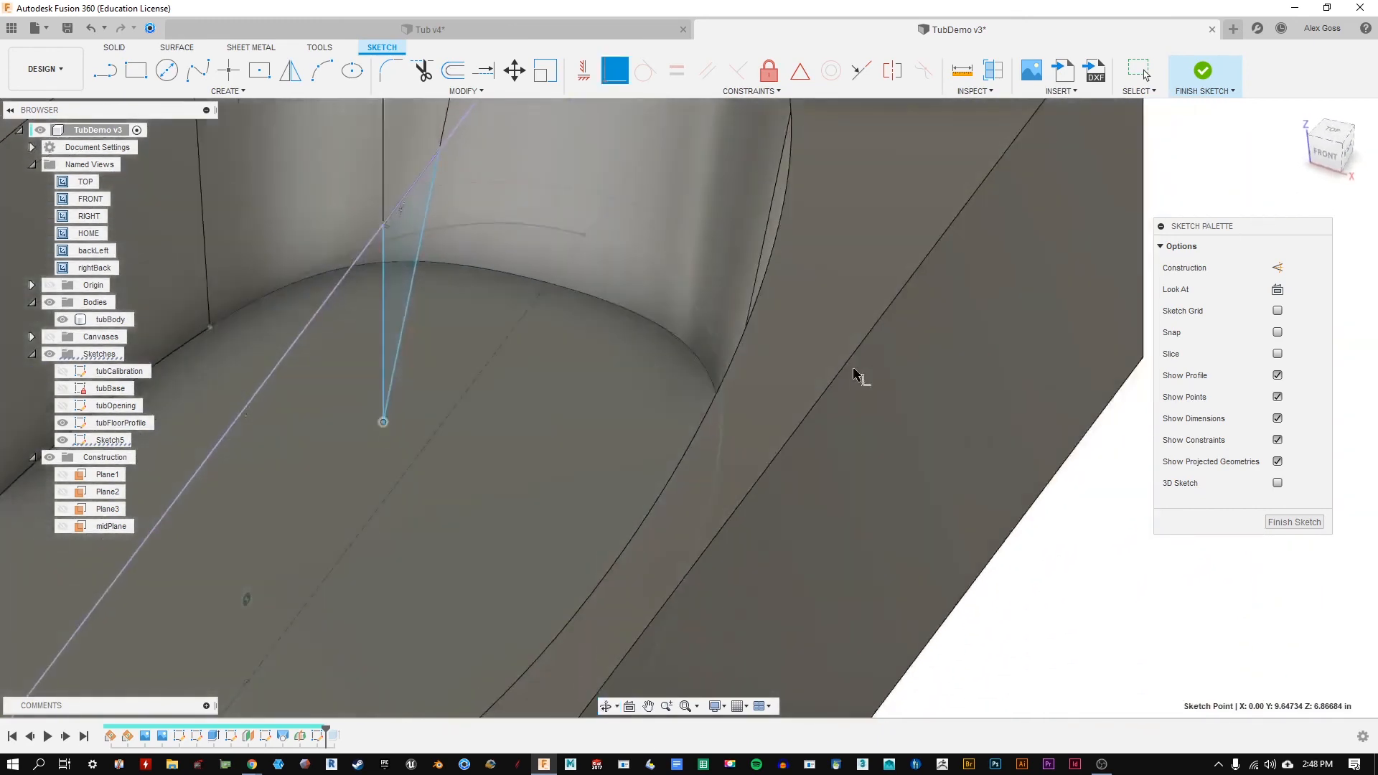
{"action": "left_click", "coordinate": [550, 287]}
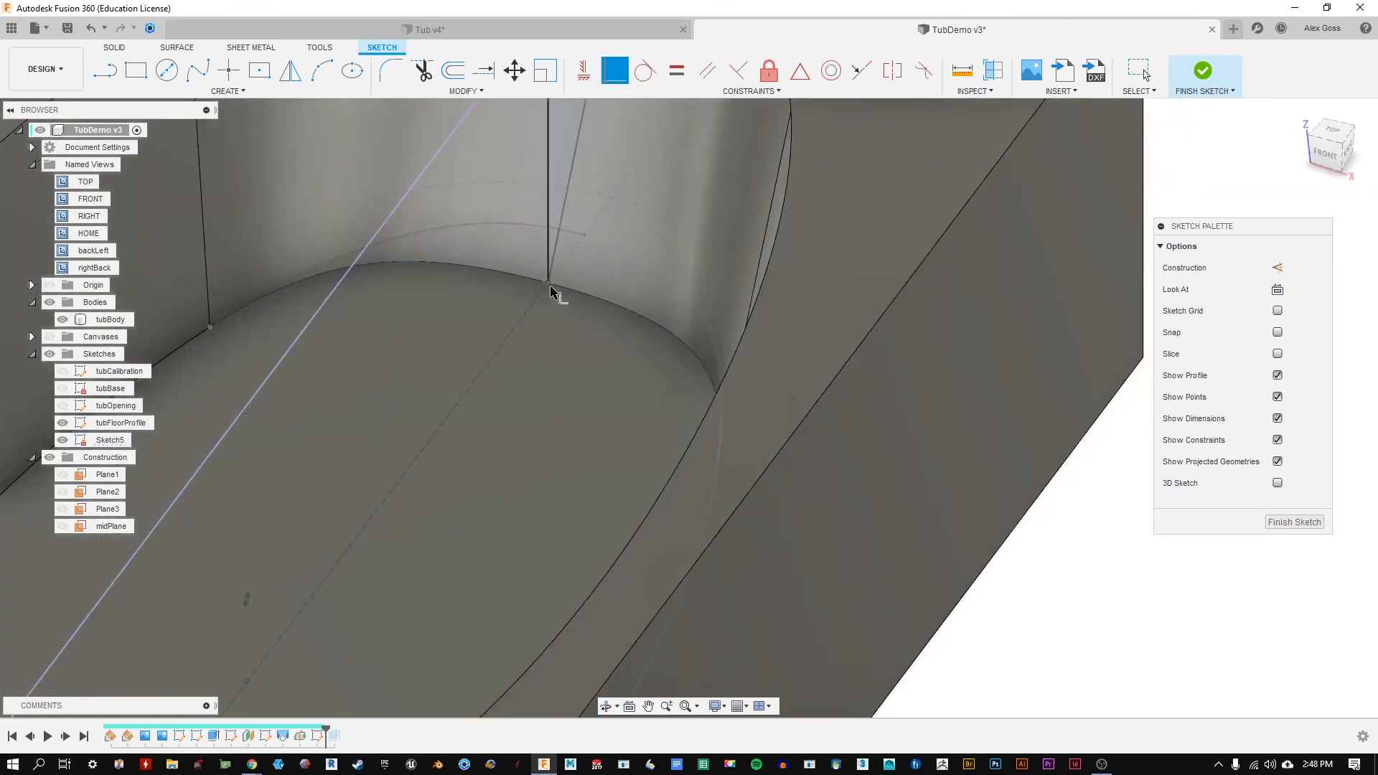
{"action": "mouse_move", "coordinate": [567, 423]}
{"action": "middle_mouse_down", "text": "shift"}
{"action": "mouse_move", "coordinate": [548, 384]}
{"action": "mouse_move", "coordinate": [518, 374]}
{"action": "middle_mouse_up", "text": "shift"}
{"action": "scroll", "coordinate": [901, 465], "scroll_direction": "up", "scroll_amount": 5}
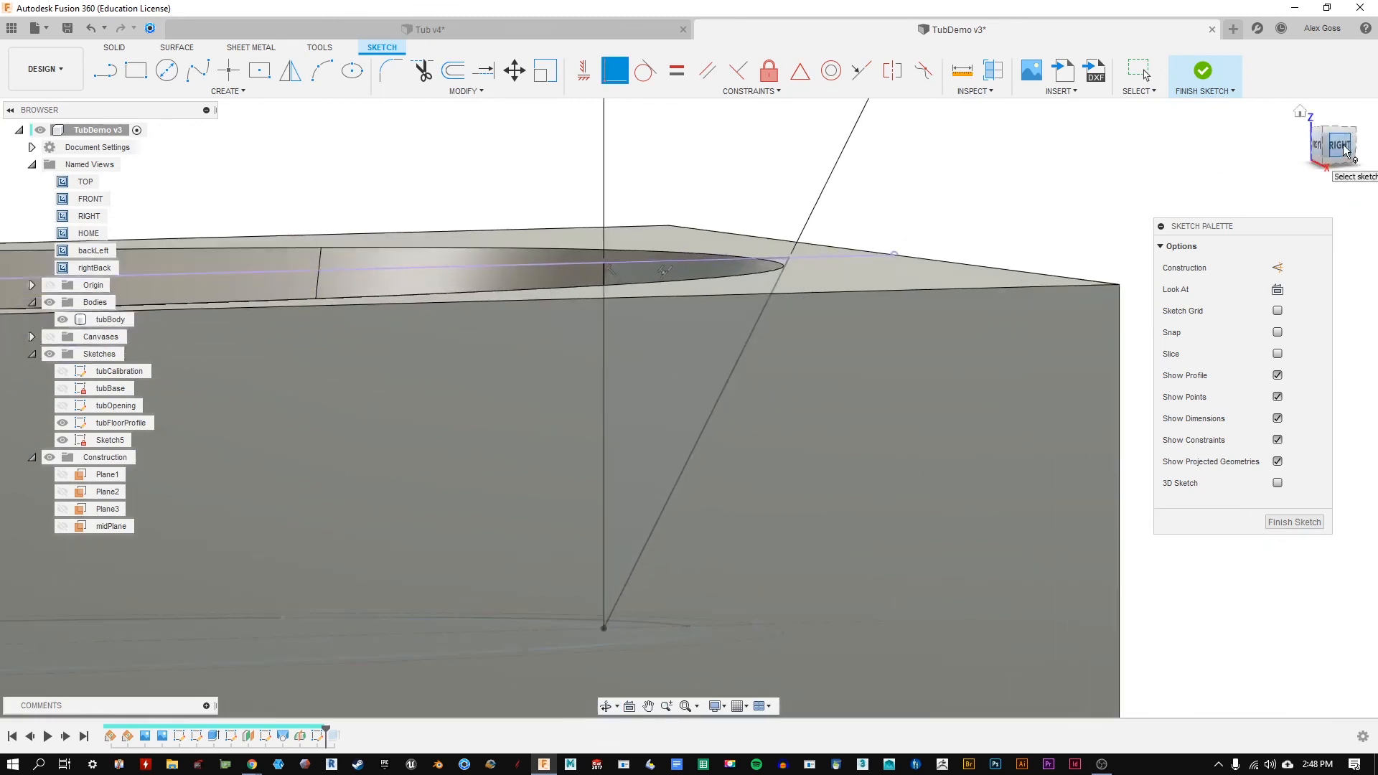
{"action": "key", "text": "Escape"}
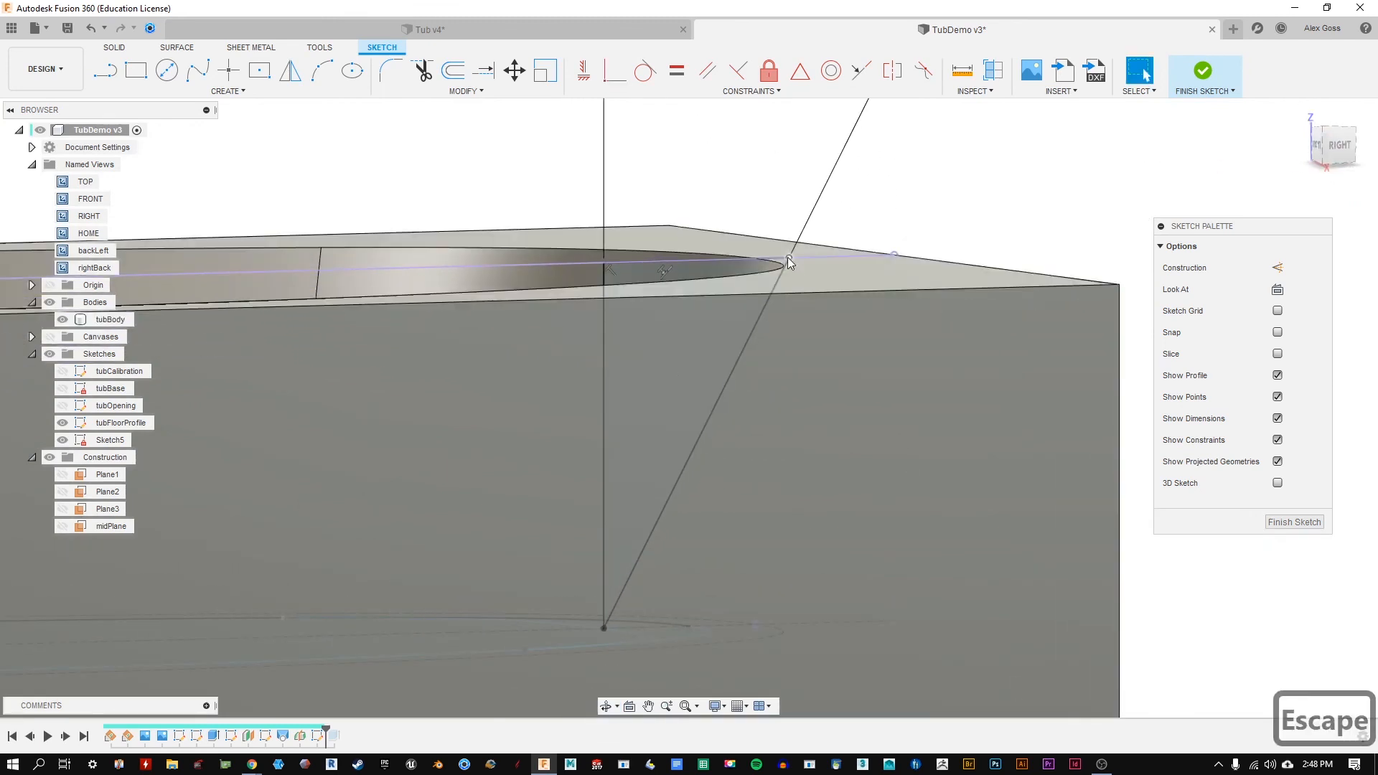
Step: Examine how the 29-degree triangle's sloped line meets the basin's curved rim edge and floor at the end wall
{"action": "left_click", "coordinate": [1334, 148]}
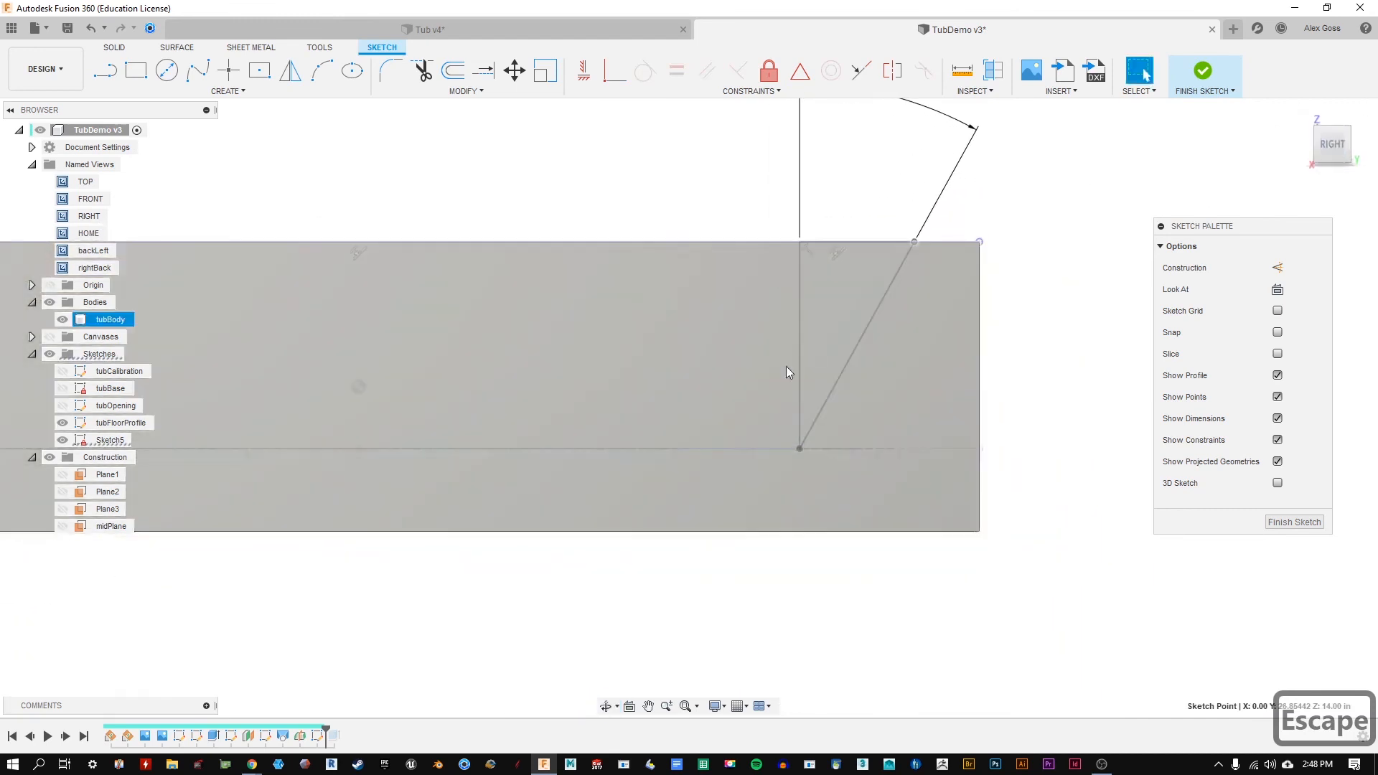
{"action": "middle_click_drag", "start_coordinate": [802, 453], "coordinate": [808, 356], "text": "shift"}
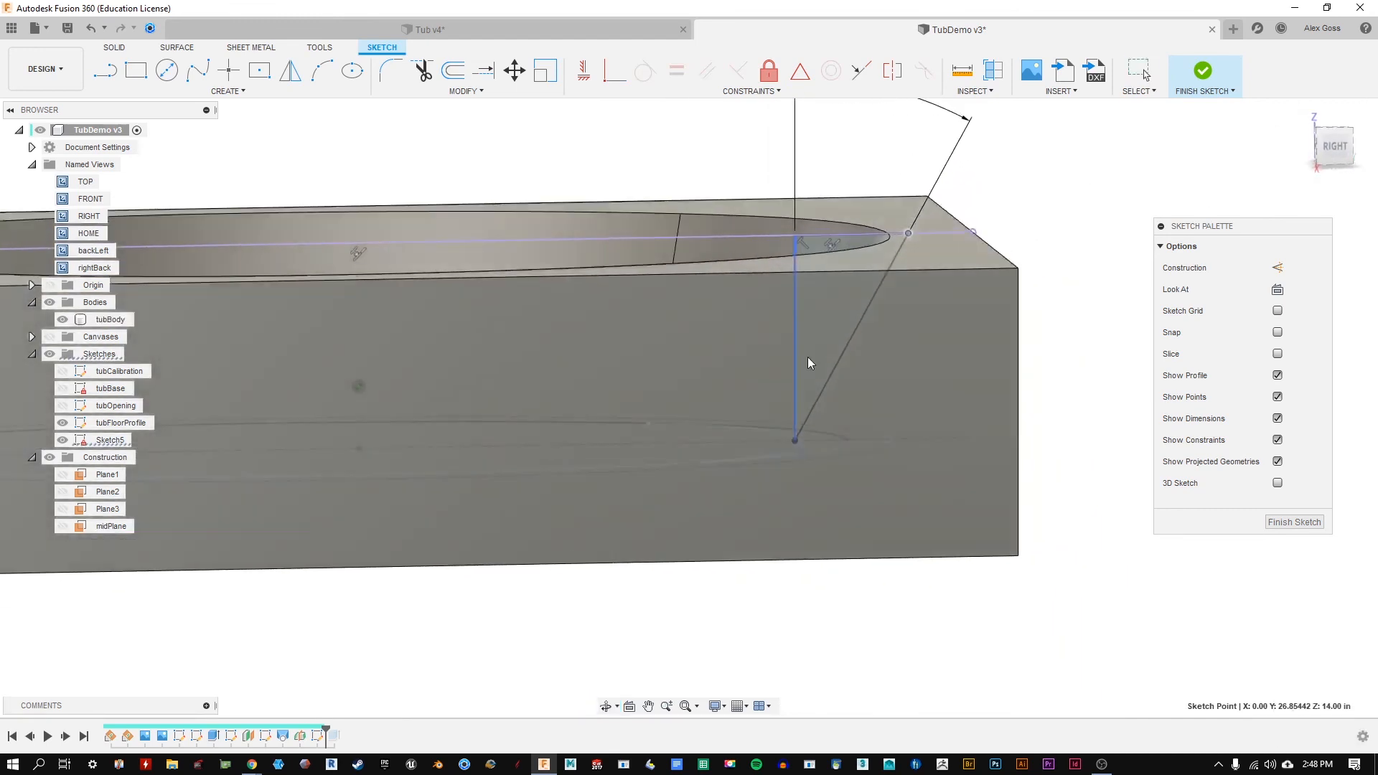
{"action": "left_click", "coordinate": [1337, 148]}
{"action": "mouse_move", "coordinate": [868, 212]}
{"action": "middle_mouse_down", "text": "shift"}
{"action": "mouse_move", "coordinate": [954, 230]}
{"action": "mouse_move", "coordinate": [925, 183]}
{"action": "mouse_move", "coordinate": [922, 198]}
{"action": "mouse_move", "coordinate": [873, 209]}
{"action": "middle_mouse_up", "text": "shift"}
{"action": "scroll", "coordinate": [825, 309], "scroll_direction": "up", "scroll_amount": 5}
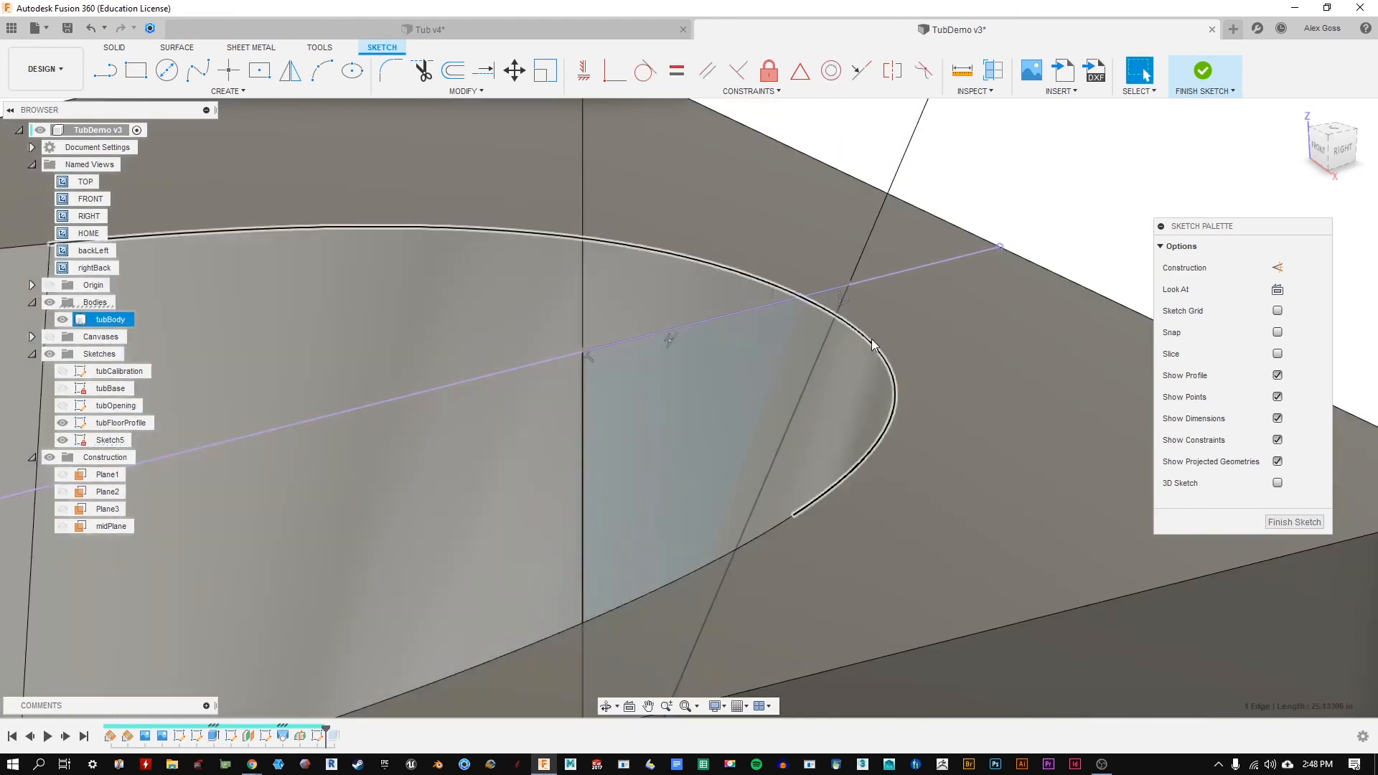
{"action": "scroll", "coordinate": [872, 344], "scroll_direction": "down", "scroll_amount": 5}
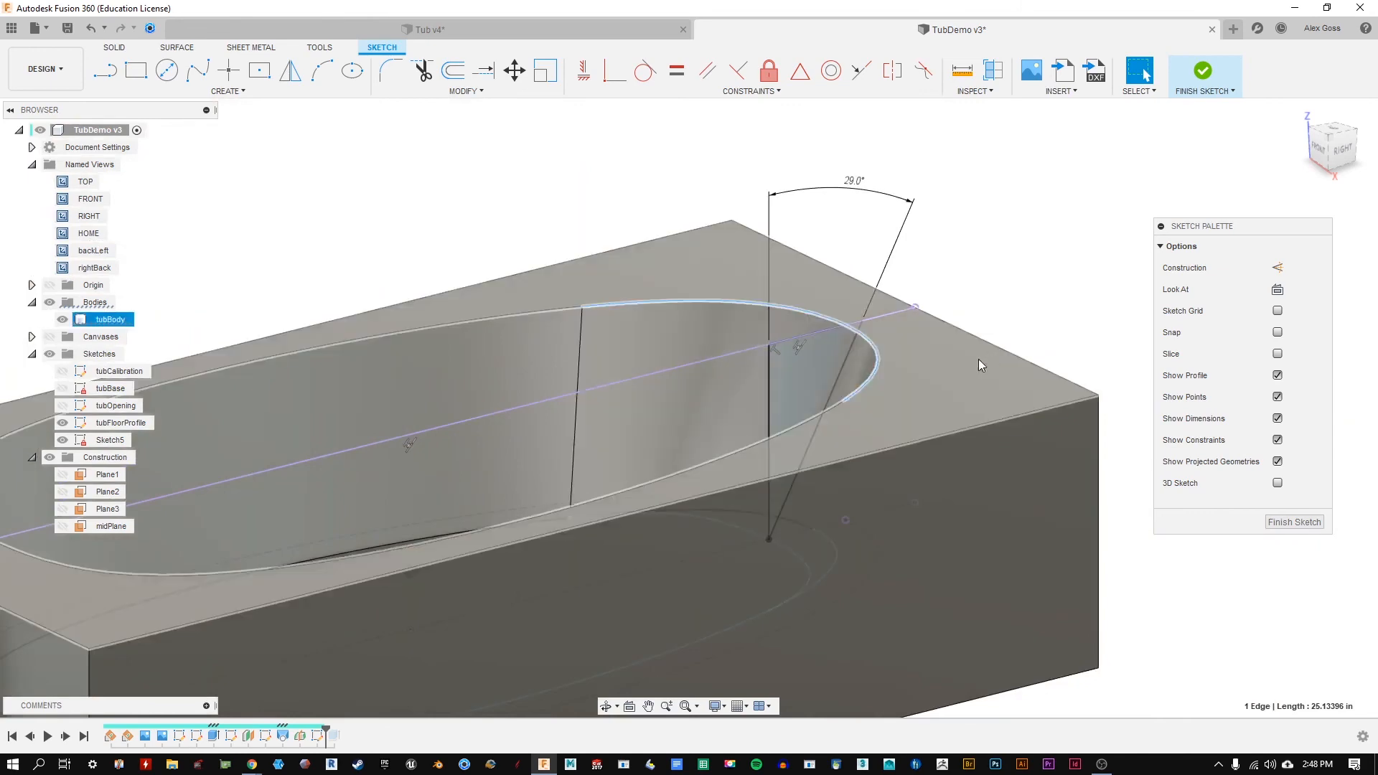
{"action": "left_click", "coordinate": [872, 343]}
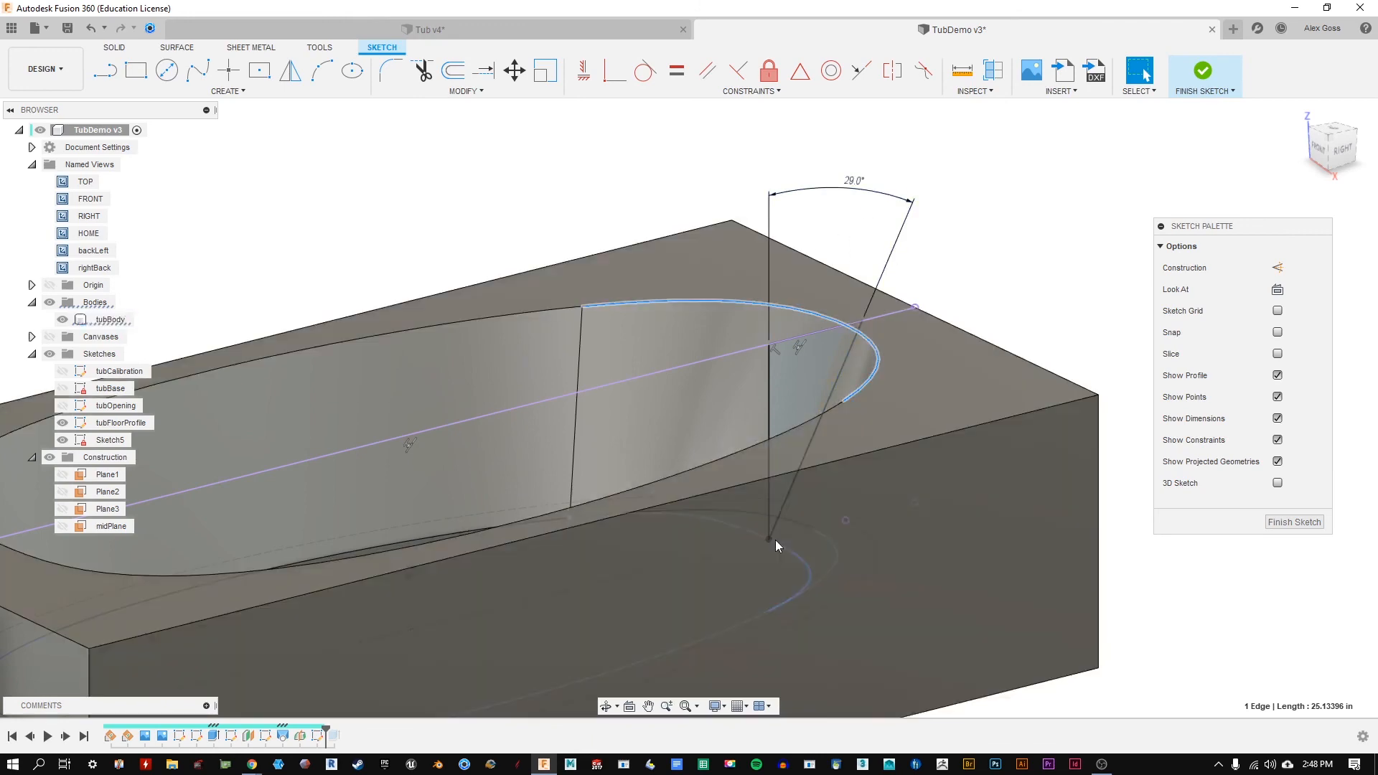
{"action": "middle_click_drag", "start_coordinate": [652, 331], "coordinate": [675, 367], "text": "shift"}
{"action": "scroll", "coordinate": [747, 454], "scroll_direction": "up", "scroll_amount": 5}
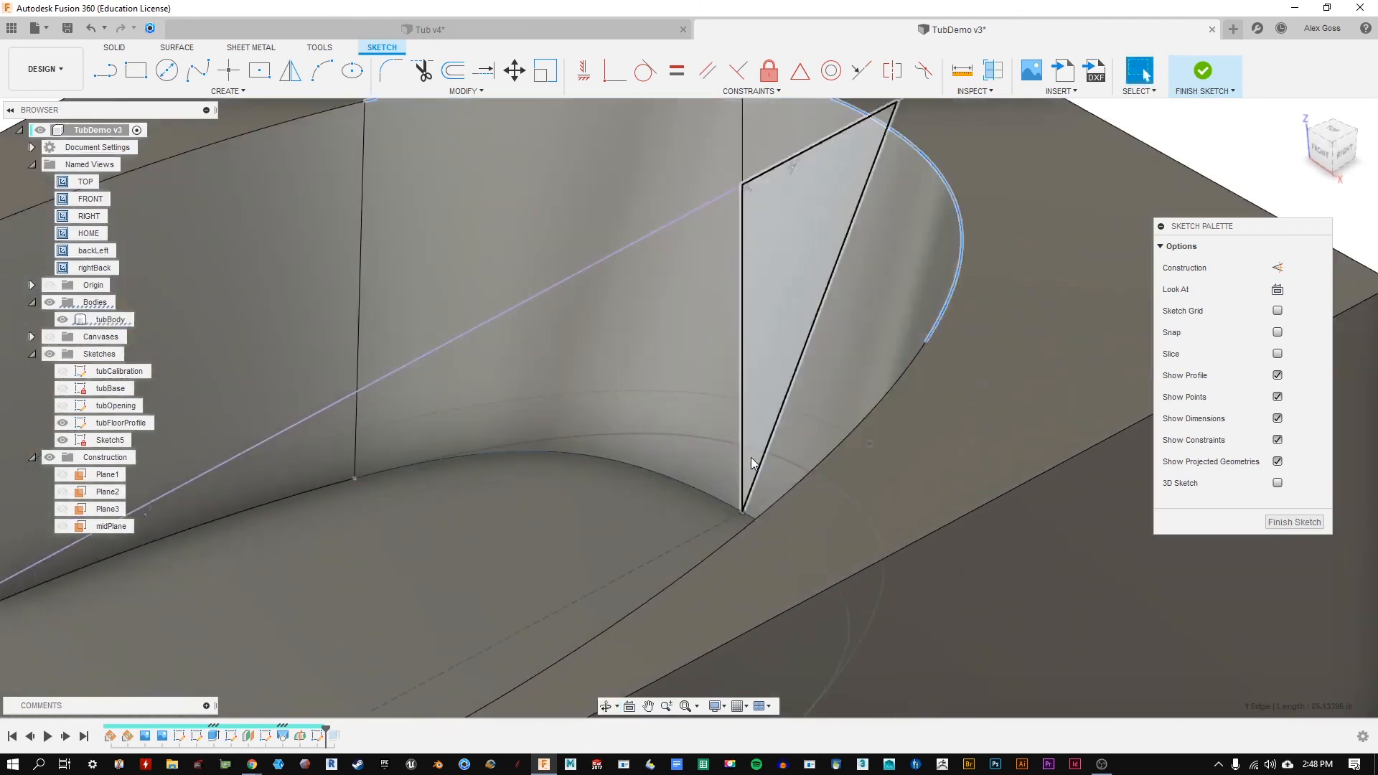
Step: Inspect the triangle's lower corner on the floor line in the right side view and look through the available sketch constraints
{"action": "left_click", "coordinate": [689, 623]}
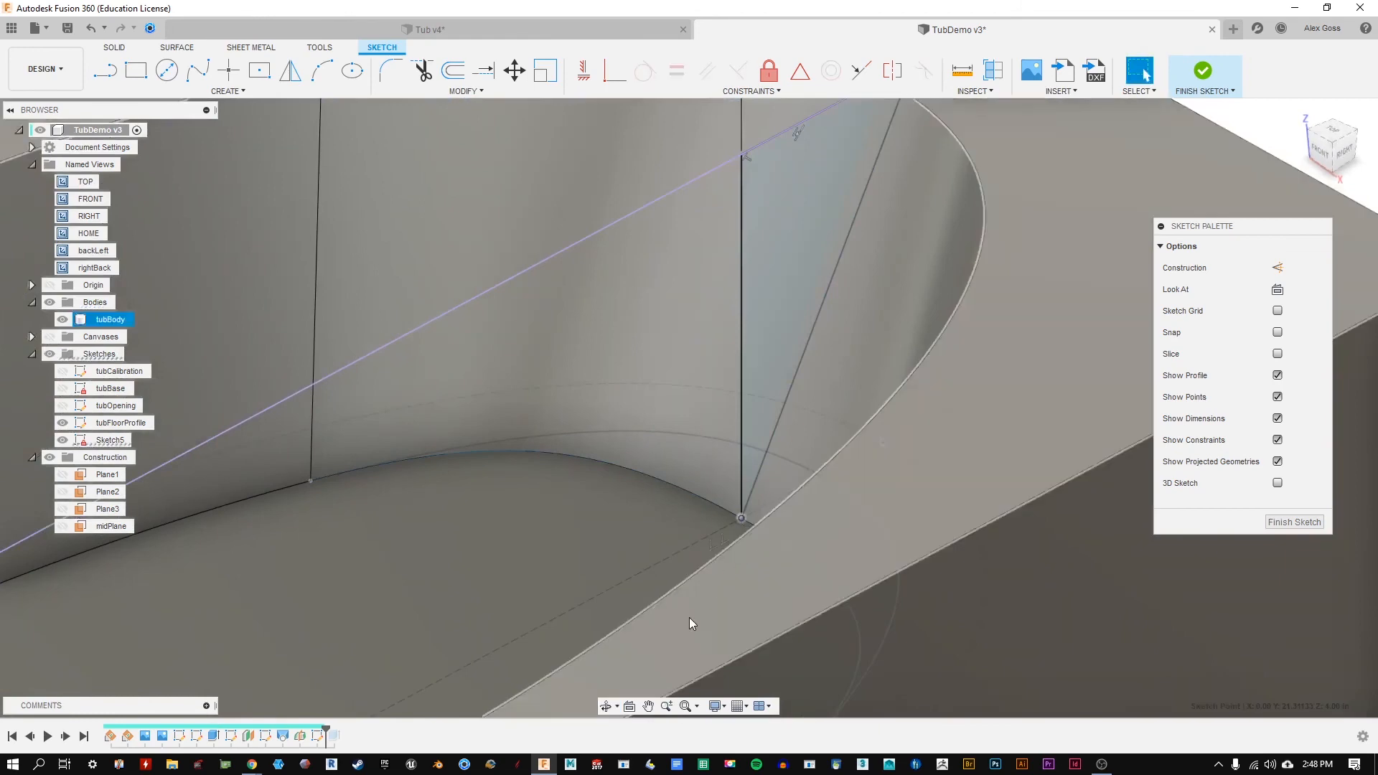
{"action": "middle_click_drag", "start_coordinate": [844, 528], "coordinate": [804, 459], "text": "shift"}
{"action": "left_click", "coordinate": [1336, 149]}
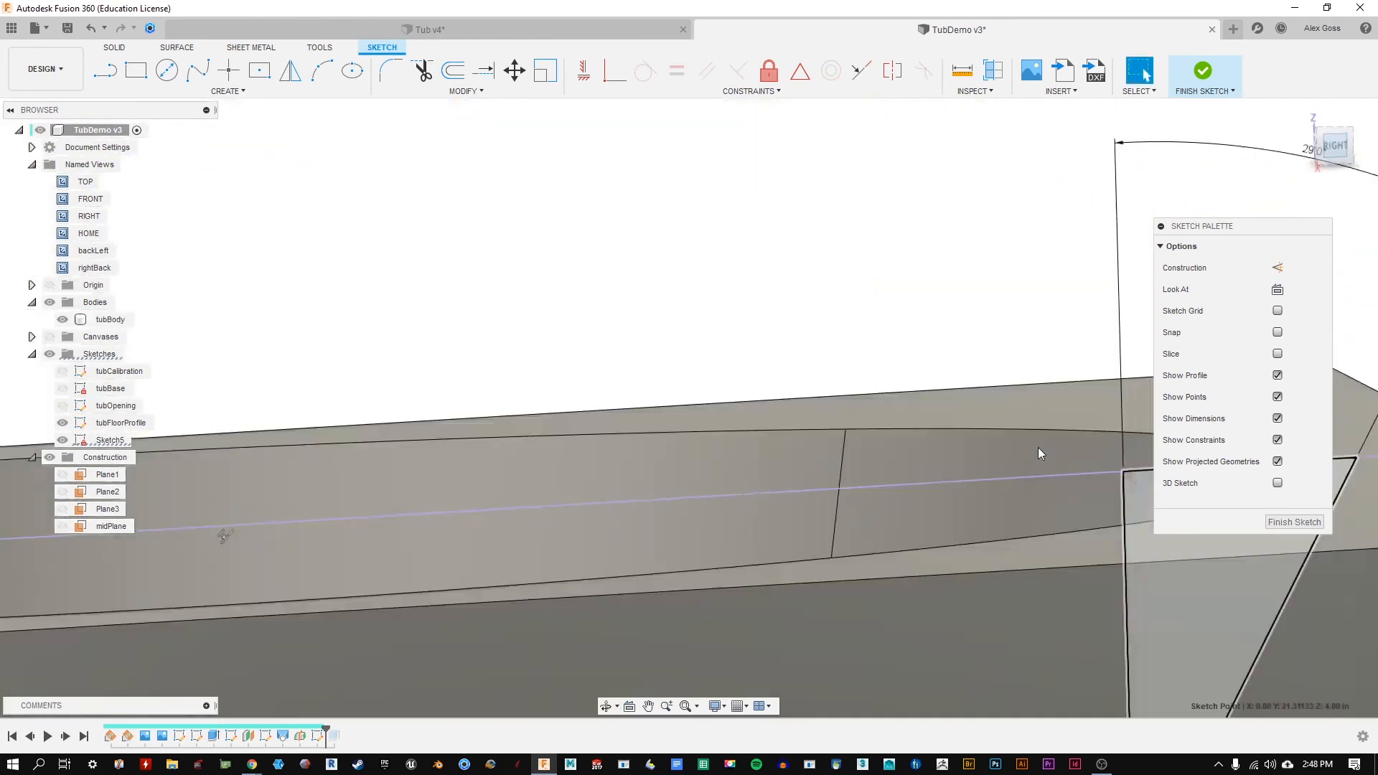
{"action": "scroll", "coordinate": [808, 411], "scroll_direction": "up", "scroll_amount": 3}
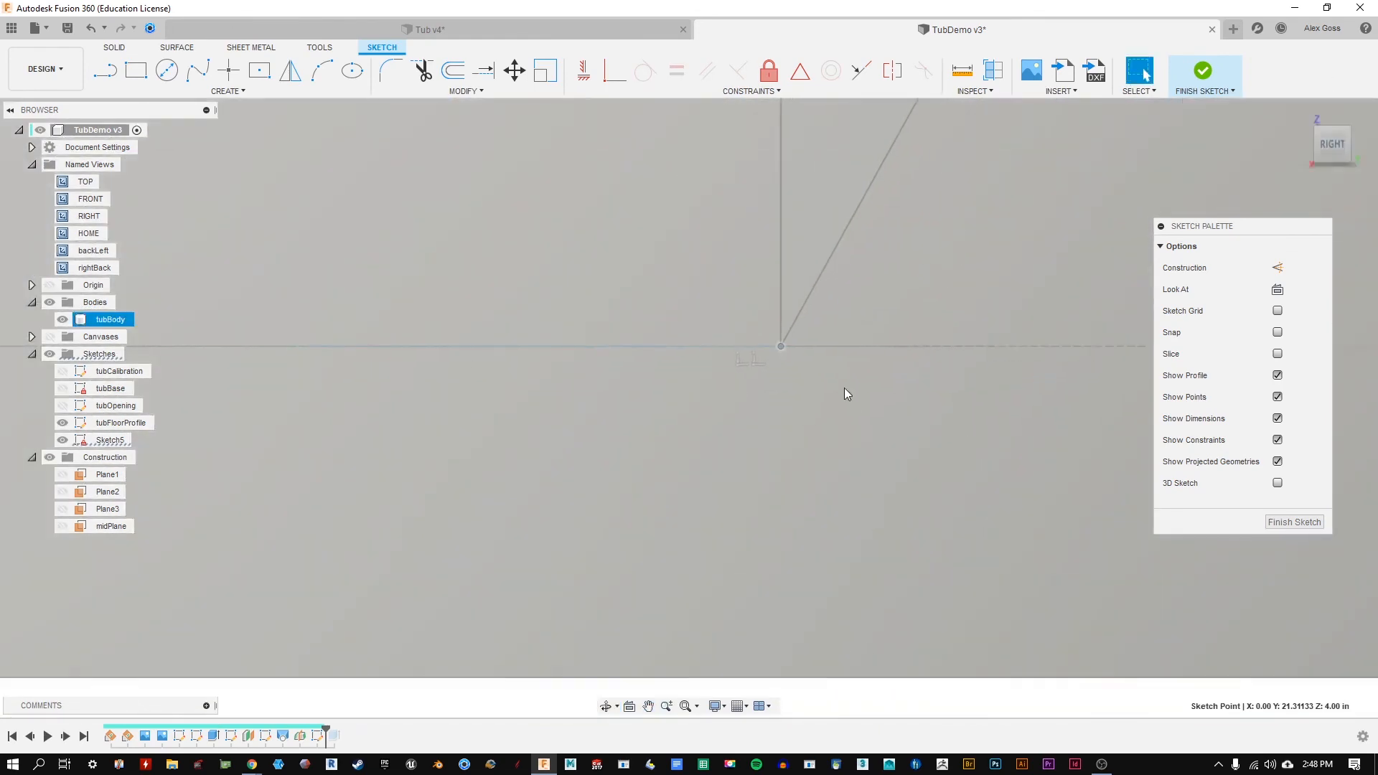
{"action": "scroll", "coordinate": [840, 384], "scroll_direction": "down", "scroll_amount": 5}
{"action": "scroll", "coordinate": [832, 381], "scroll_direction": "up", "scroll_amount": 3}
{"action": "scroll", "coordinate": [828, 381], "scroll_direction": "up", "scroll_amount": 1}
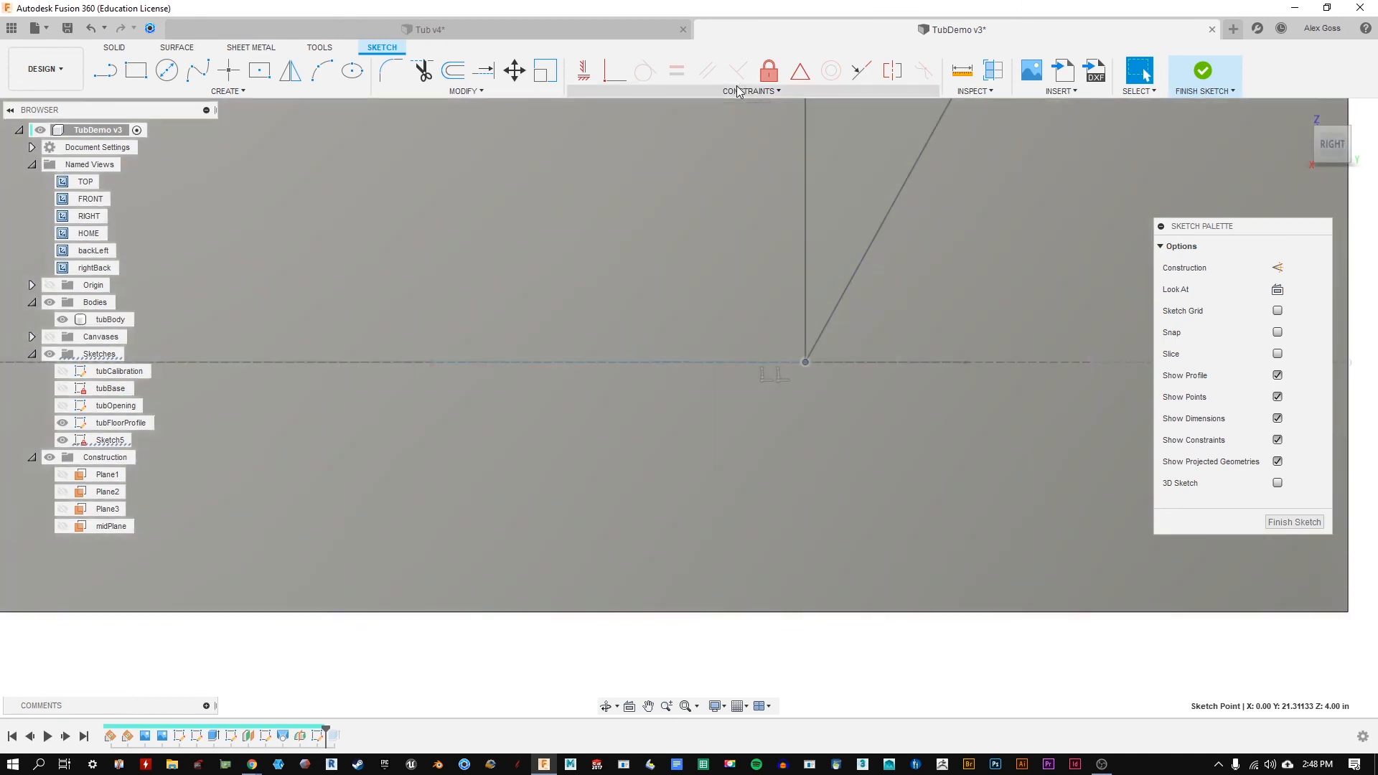
{"action": "left_click", "coordinate": [746, 91]}
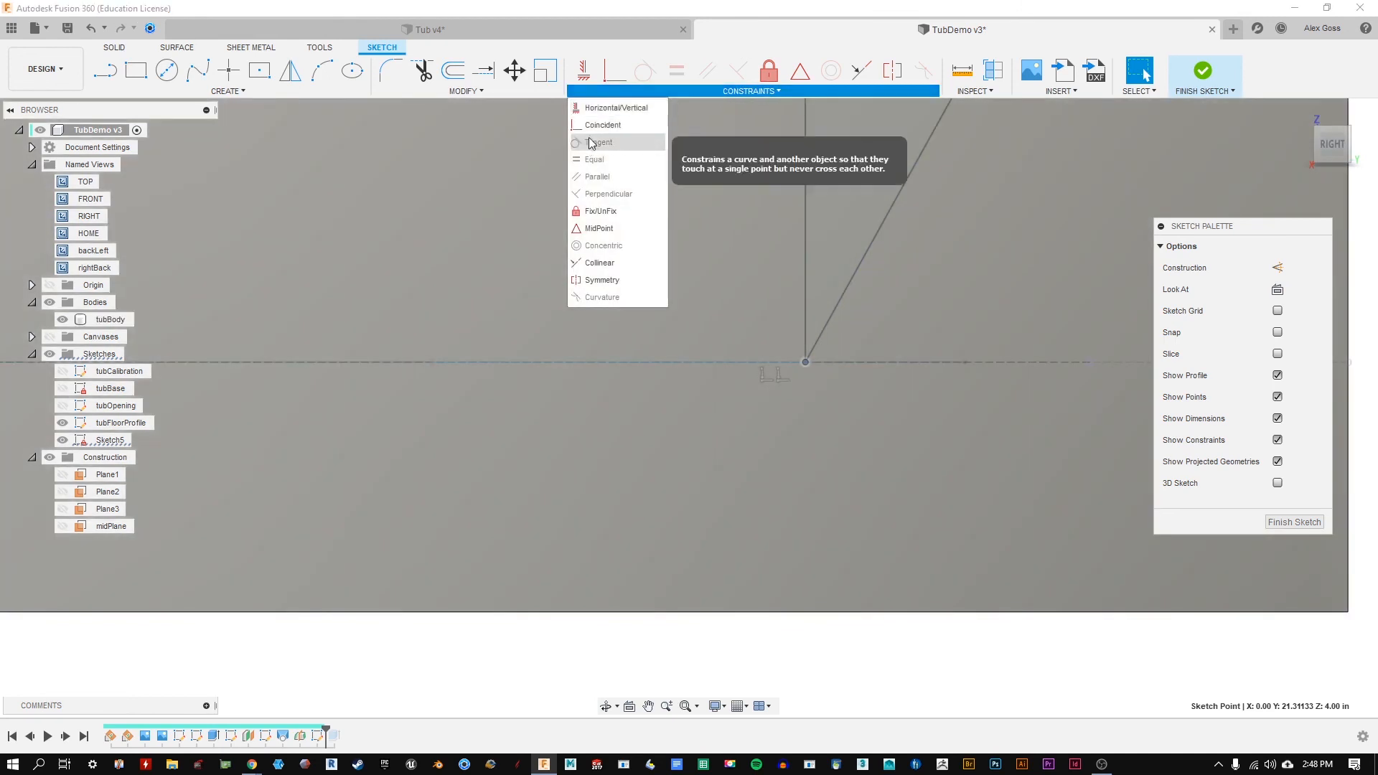
Step: Delete the coincident constraint that joins the slanted line to the vertical line at the triangle's lower corner
{"action": "left_click", "coordinate": [864, 688]}
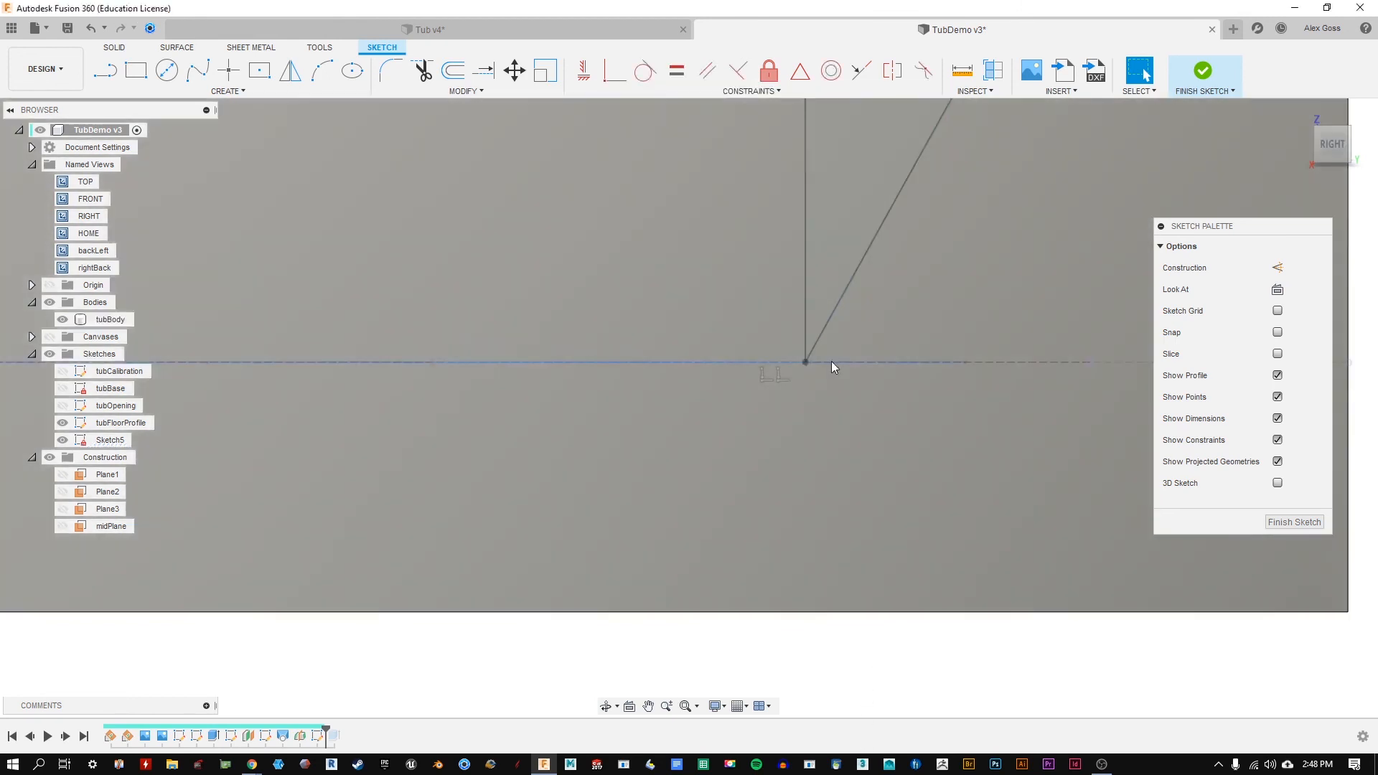
{"action": "left_click", "coordinate": [804, 361]}
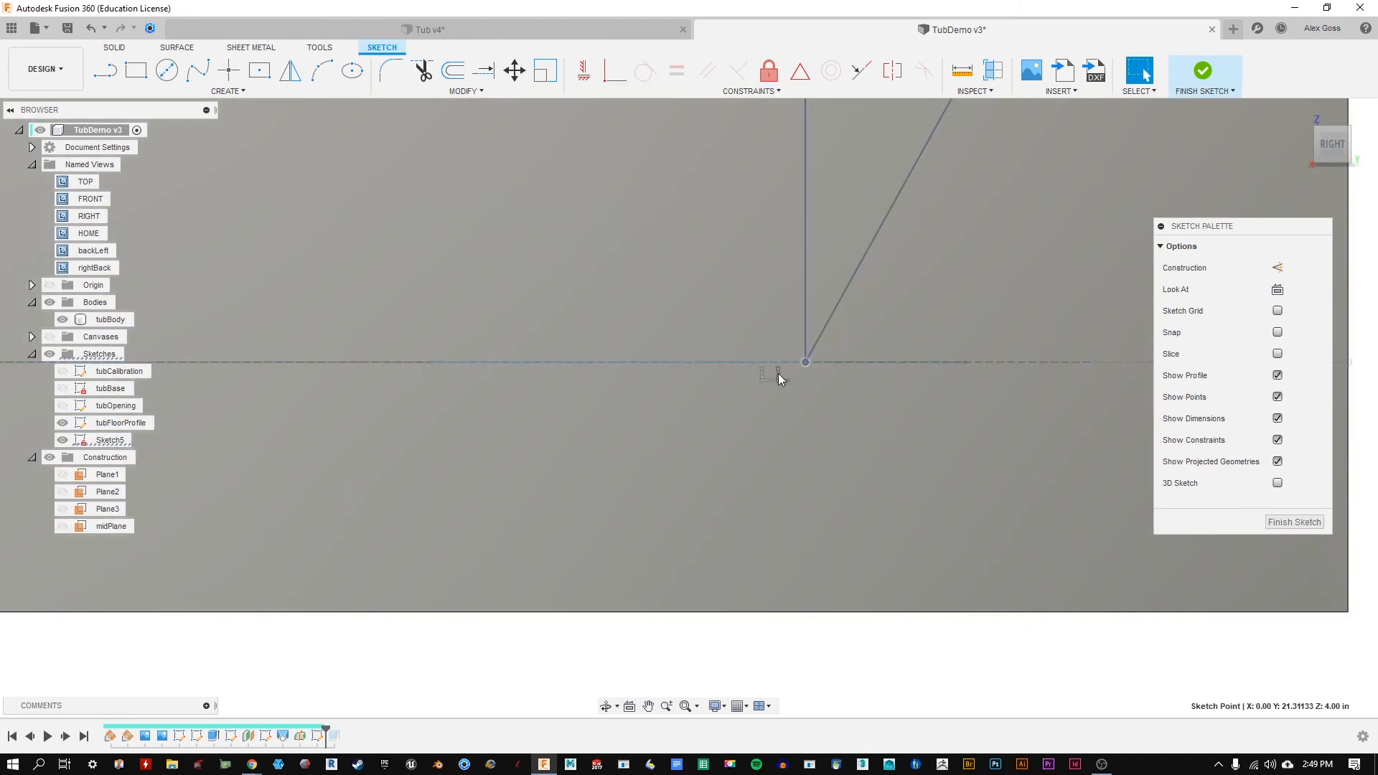
{"action": "left_click", "coordinate": [765, 377]}
{"action": "left_click", "coordinate": [859, 639]}
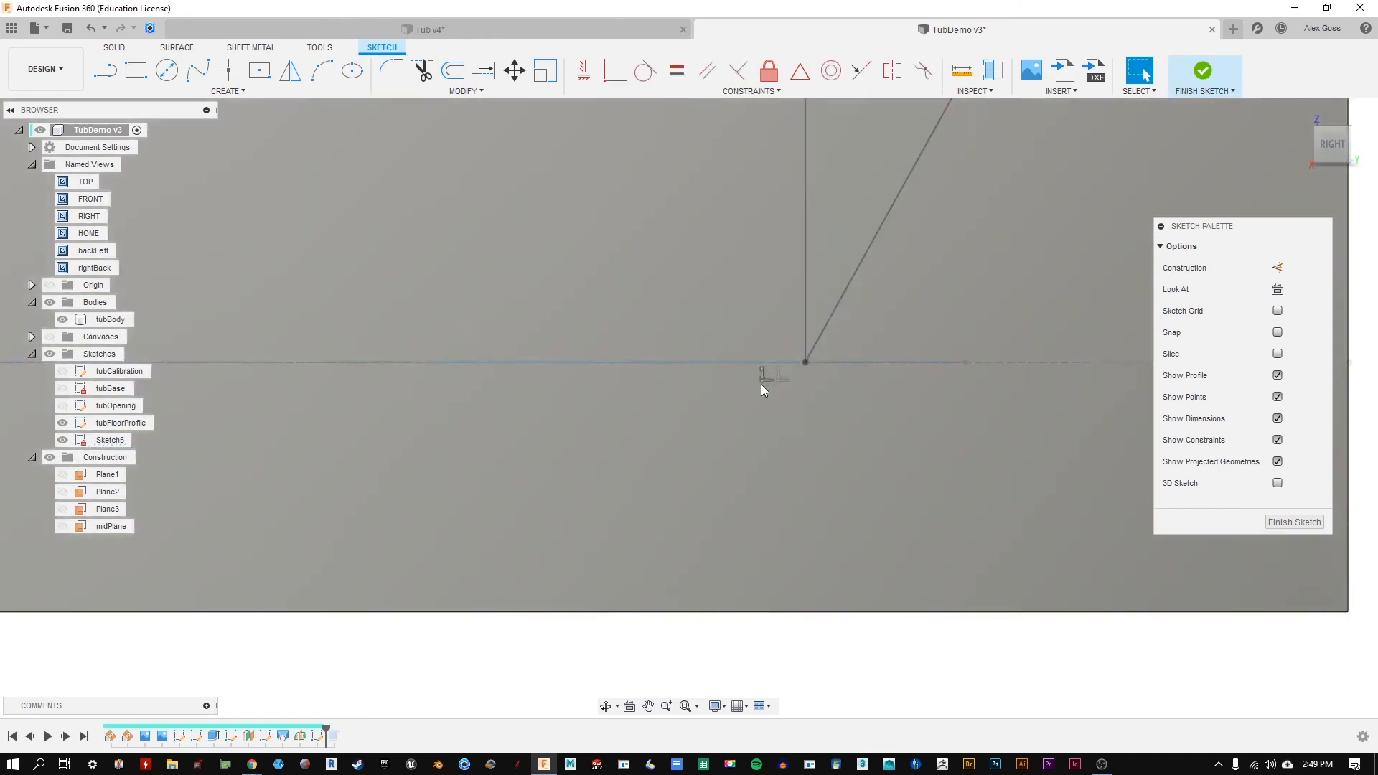
{"action": "scroll", "coordinate": [765, 378], "scroll_direction": "up", "scroll_amount": 2}
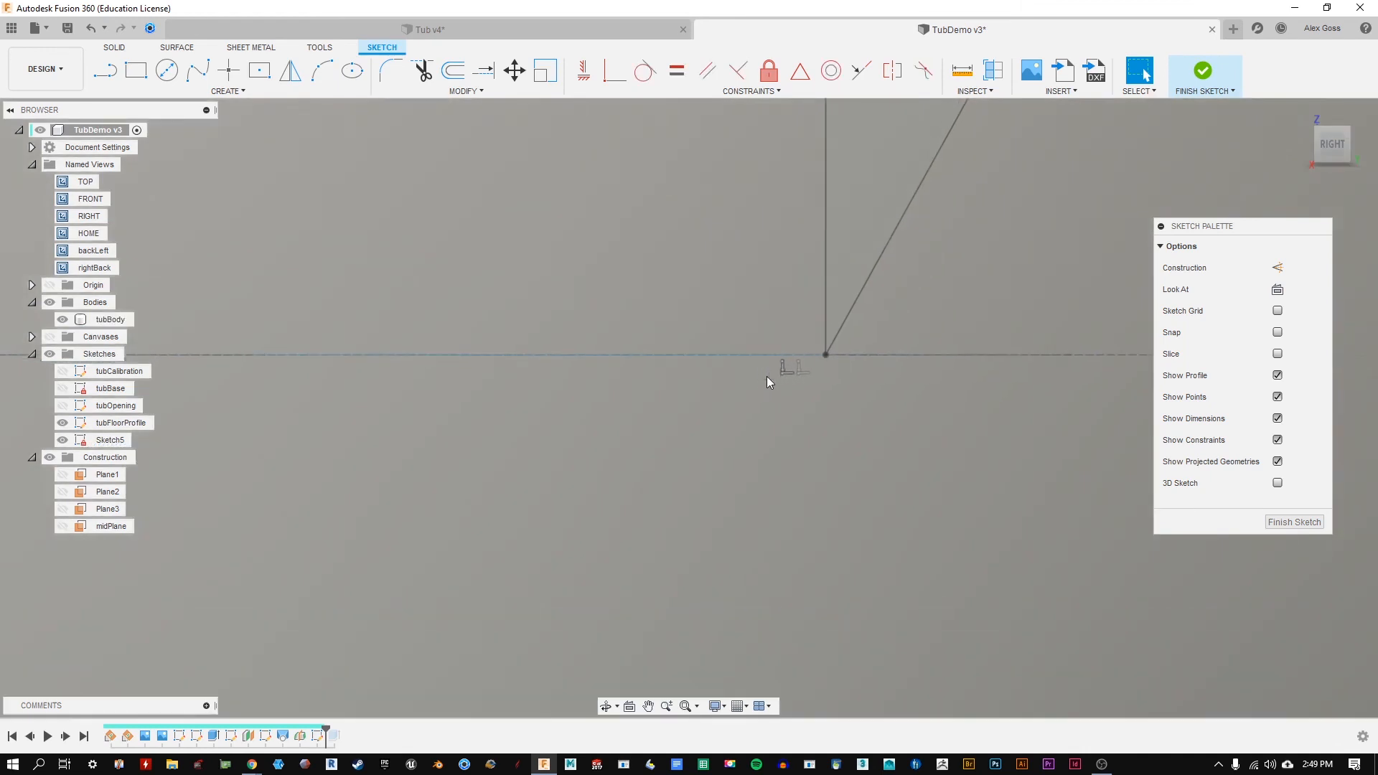
{"action": "scroll", "coordinate": [823, 372], "scroll_direction": "up", "scroll_amount": 3}
{"action": "scroll", "coordinate": [827, 328], "scroll_direction": "down", "scroll_amount": 1}
{"action": "scroll", "coordinate": [827, 332], "scroll_direction": "down", "scroll_amount": 3}
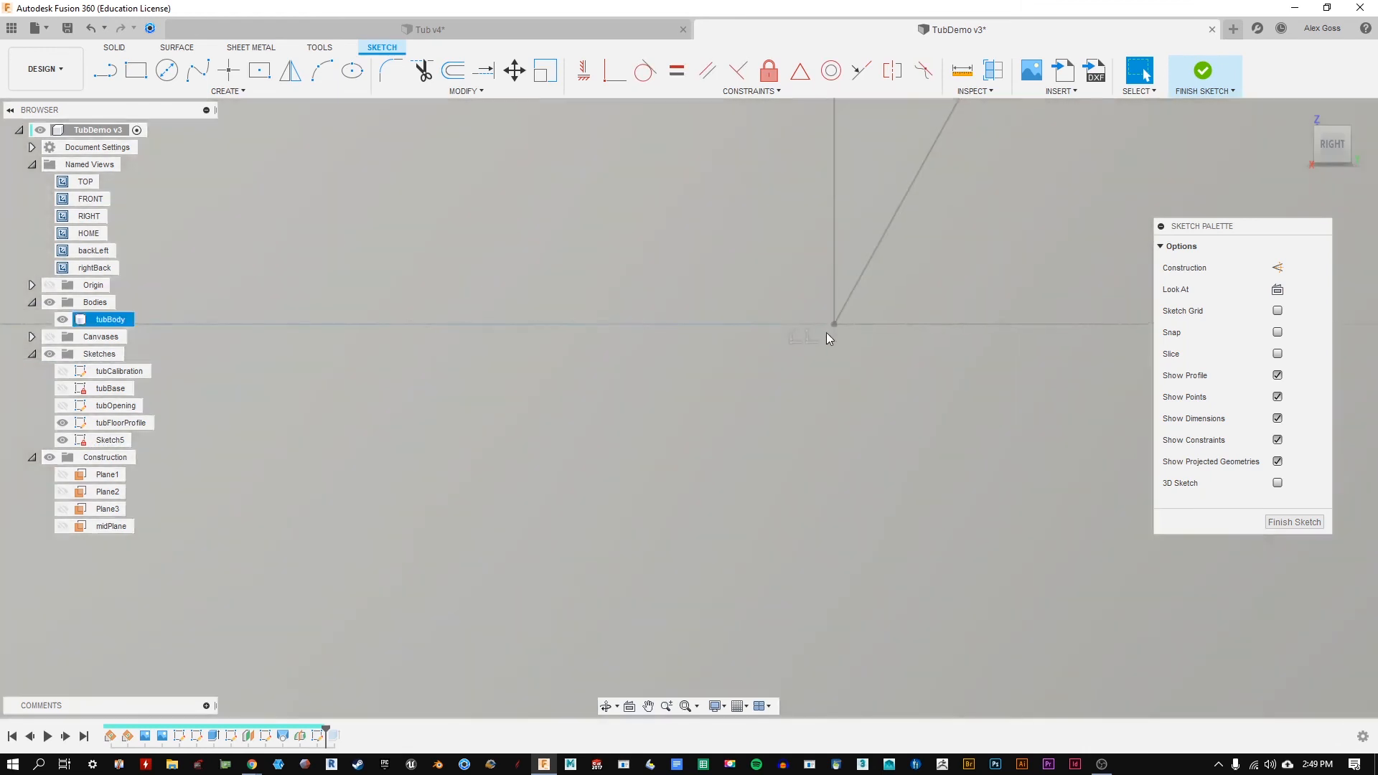
{"action": "middle_click_drag", "start_coordinate": [877, 292], "coordinate": [811, 334]}
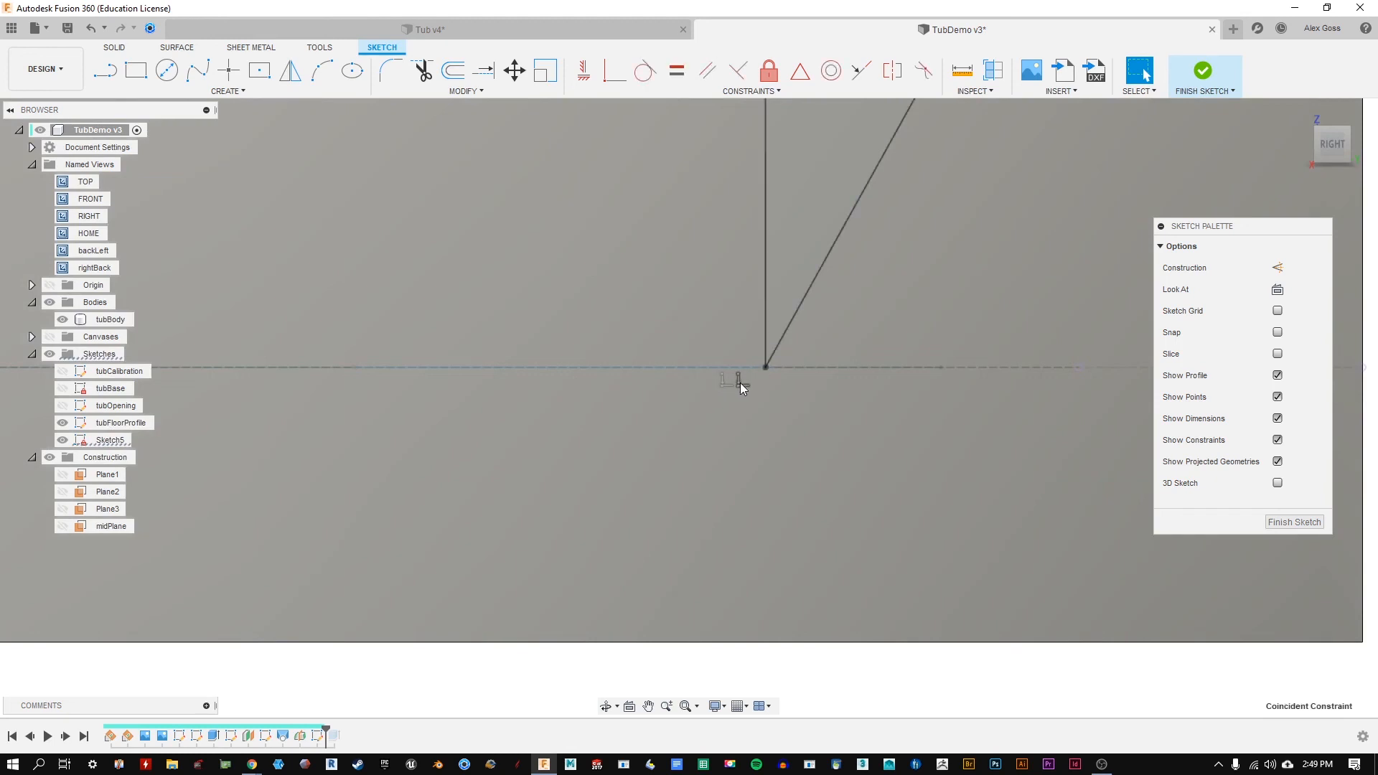
{"action": "left_click", "coordinate": [739, 382]}
{"action": "key", "text": "Delete"}
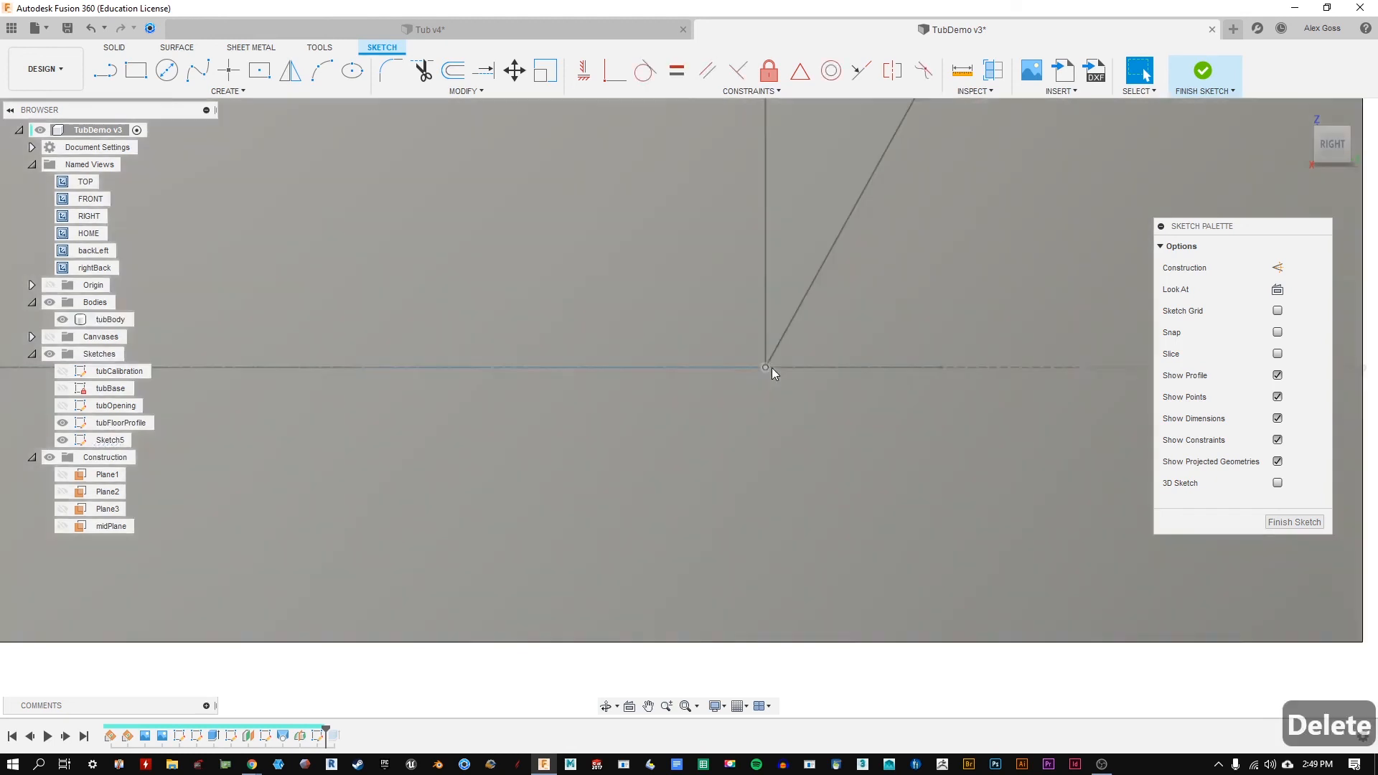
Step: Pull the slanted line's lower endpoint away from the vertical line to test it, and undo the moves
{"action": "left_click_drag", "start_coordinate": [763, 311], "coordinate": [796, 271]}
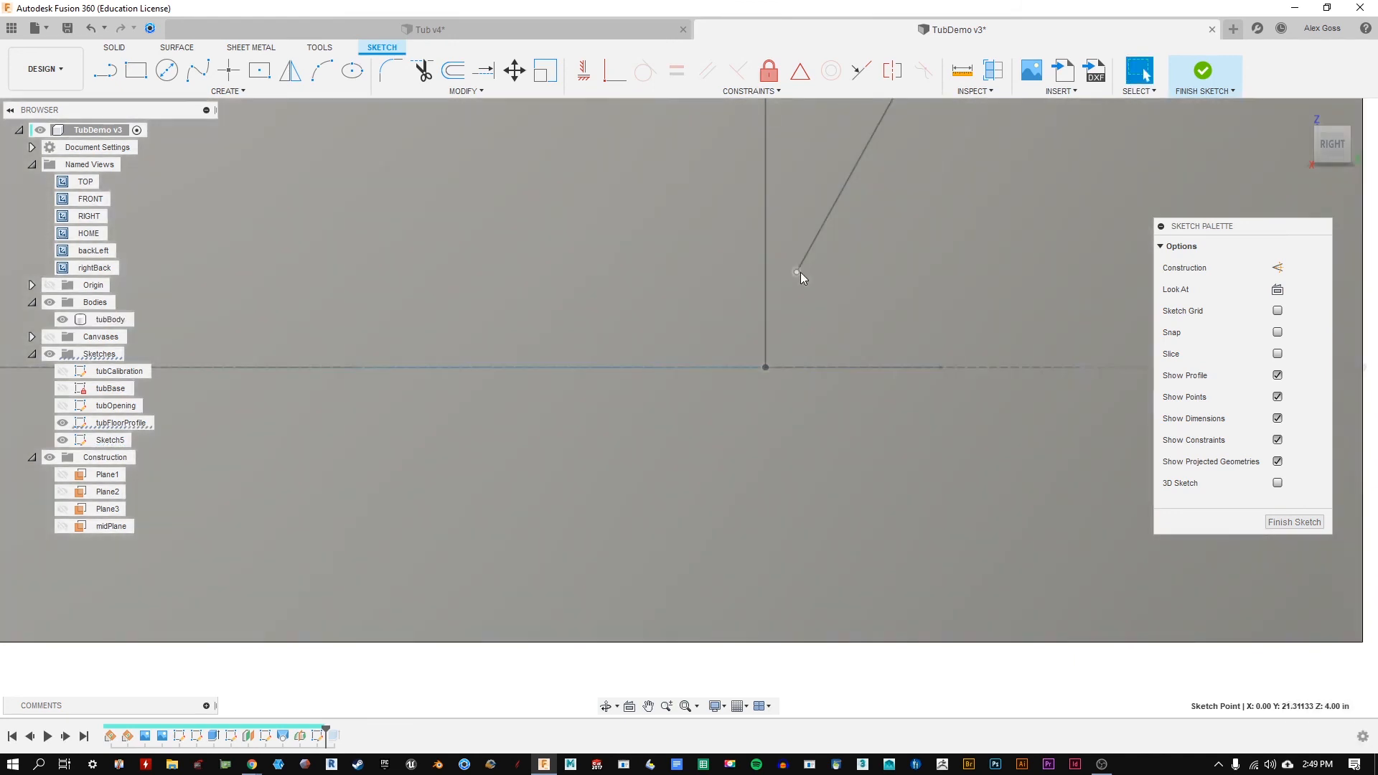
{"action": "left_click_drag", "start_coordinate": [800, 272], "coordinate": [770, 286]}
{"action": "key", "text": "ctrl+z"}
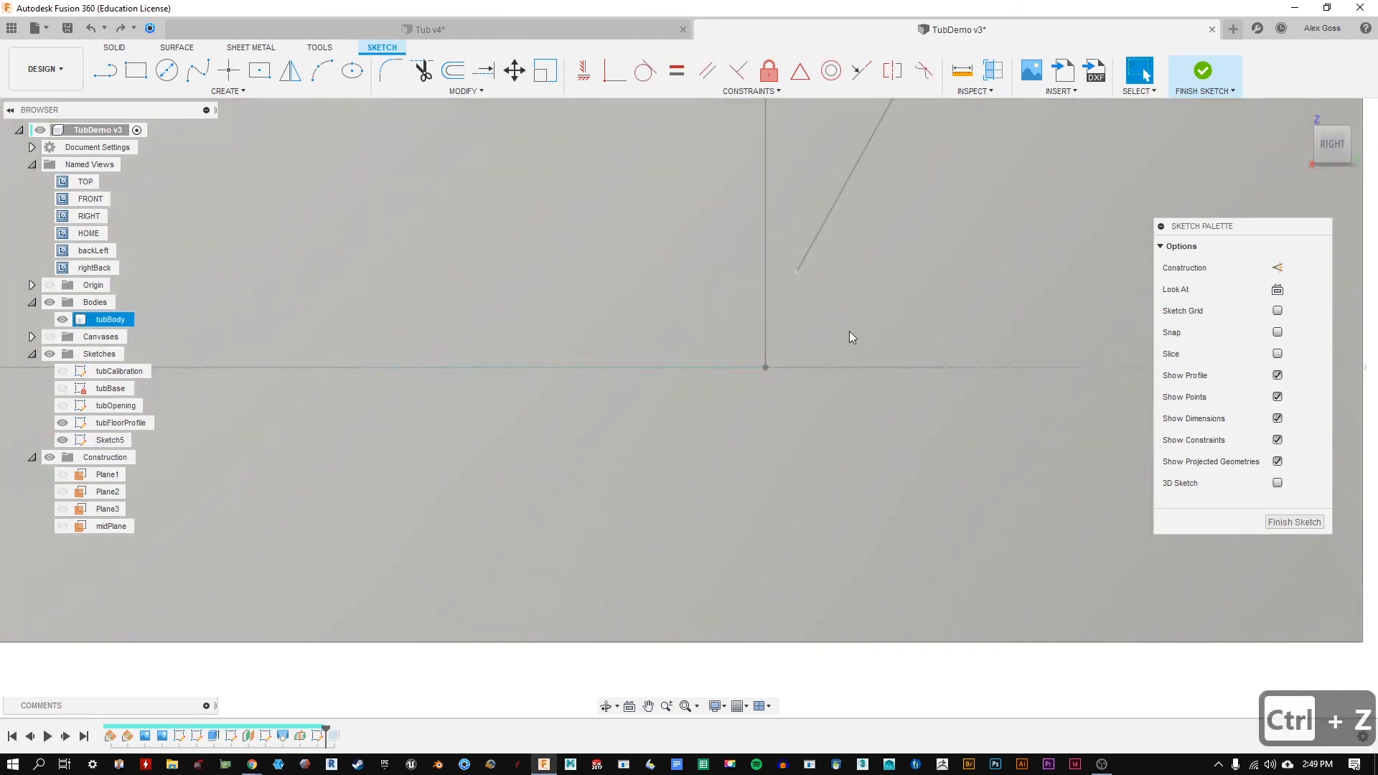
{"action": "key", "text": "ctrl+z"}
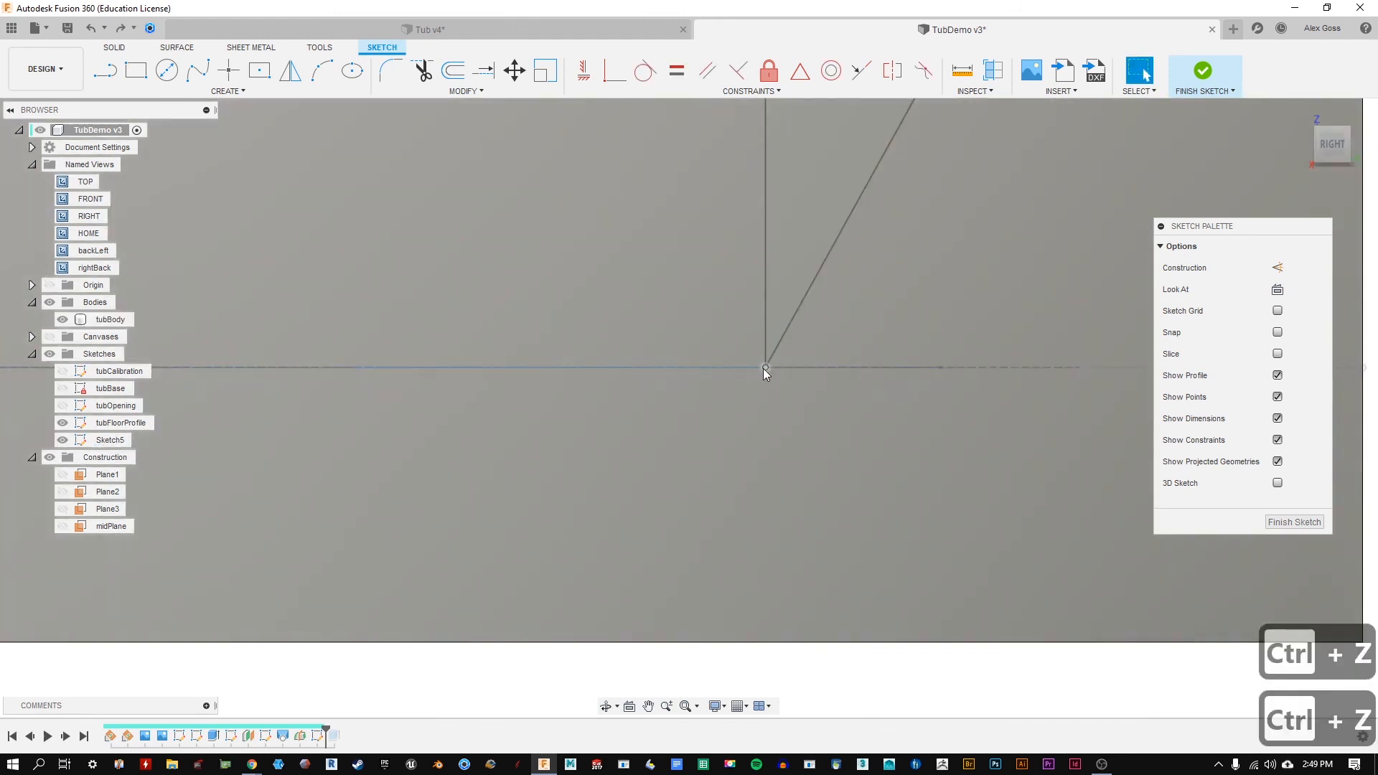
Step: Restore the deleted coincident constraint and delete the other one, which ties the triangle's lower corner to the tub floor
{"action": "left_click", "coordinate": [765, 368]}
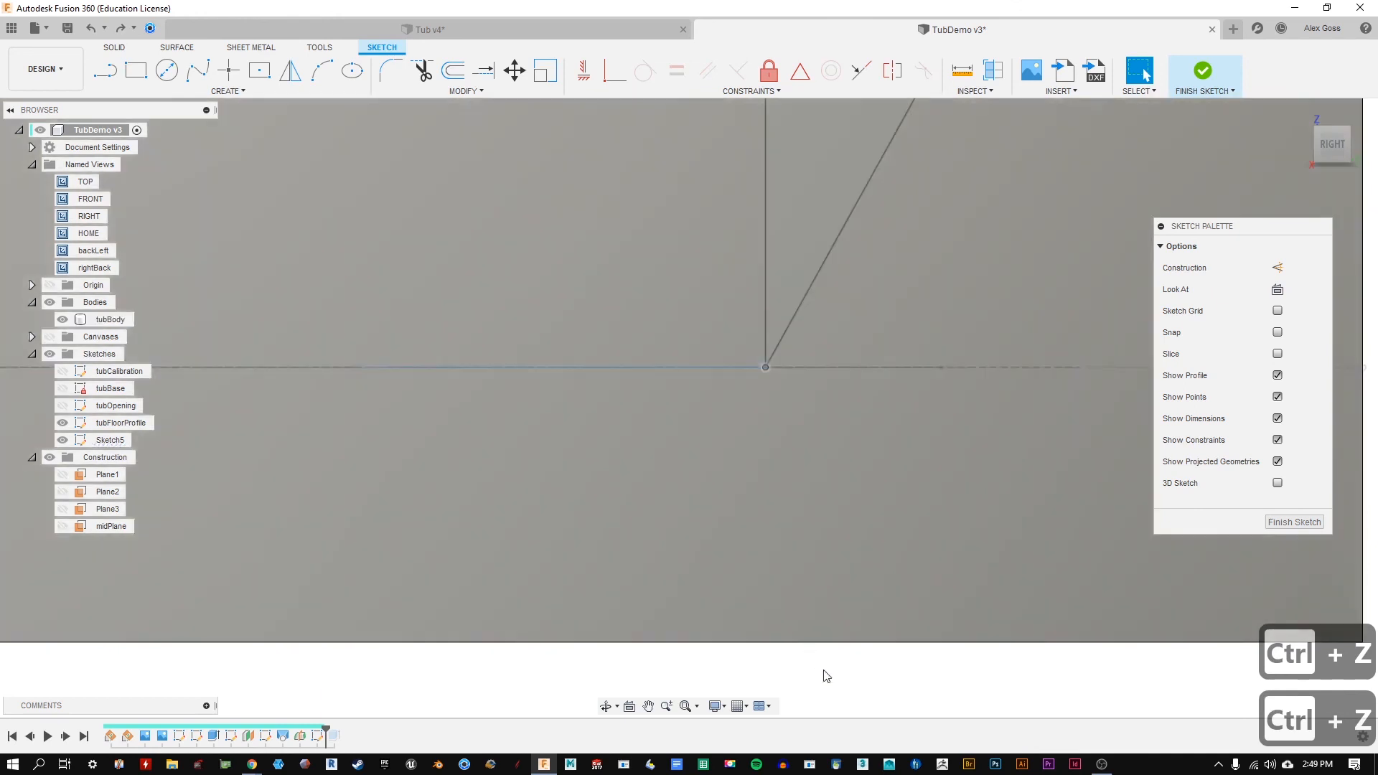
{"action": "left_click", "coordinate": [824, 674]}
{"action": "left_click", "coordinate": [766, 367]}
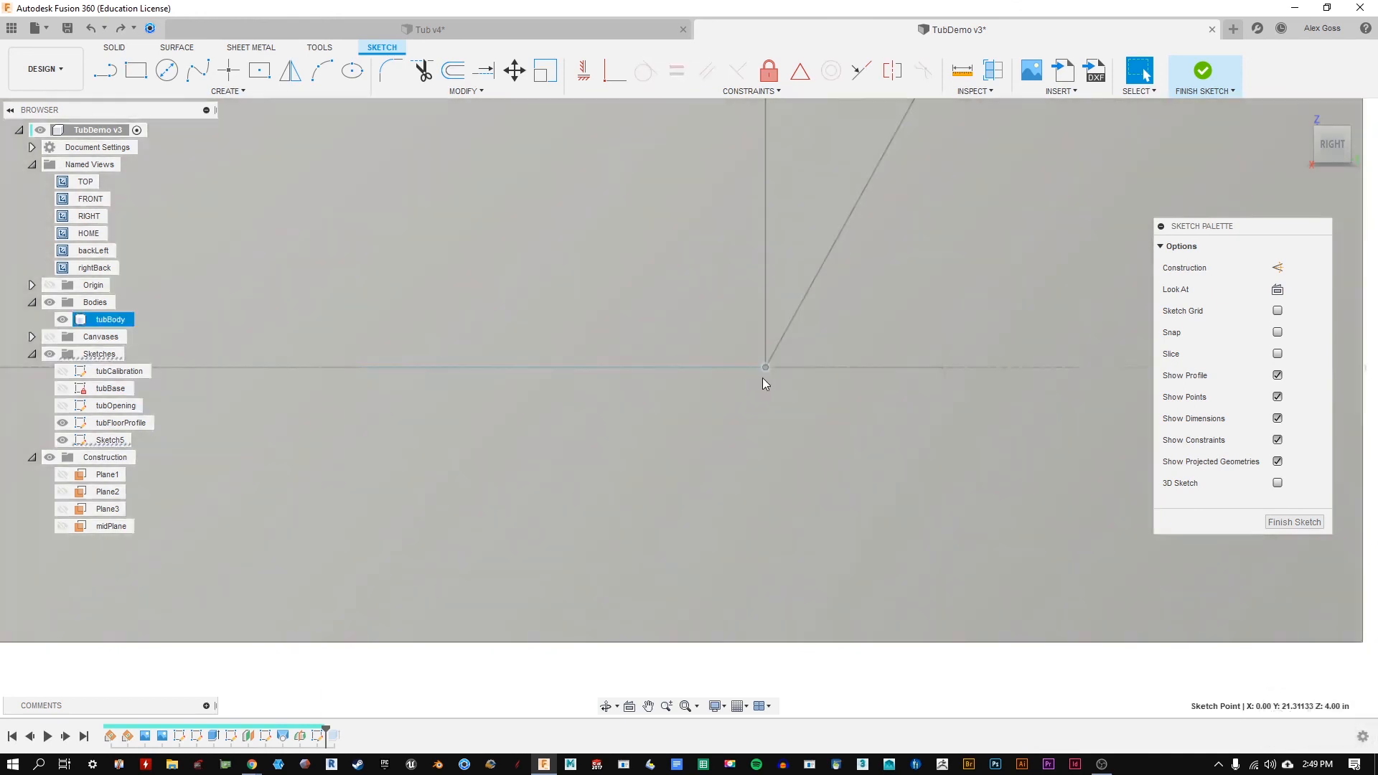
{"action": "key", "text": "ctrl+z"}
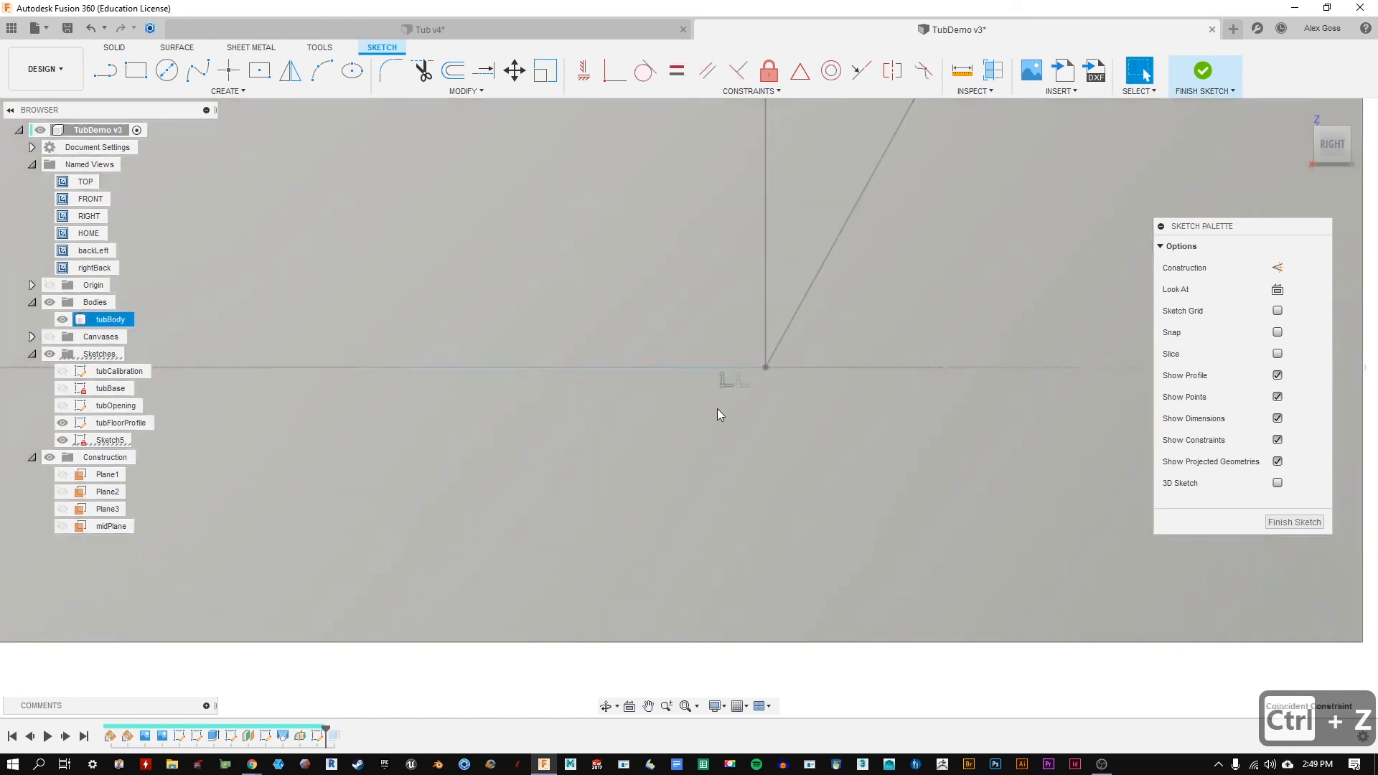
{"action": "key", "text": "Delete"}
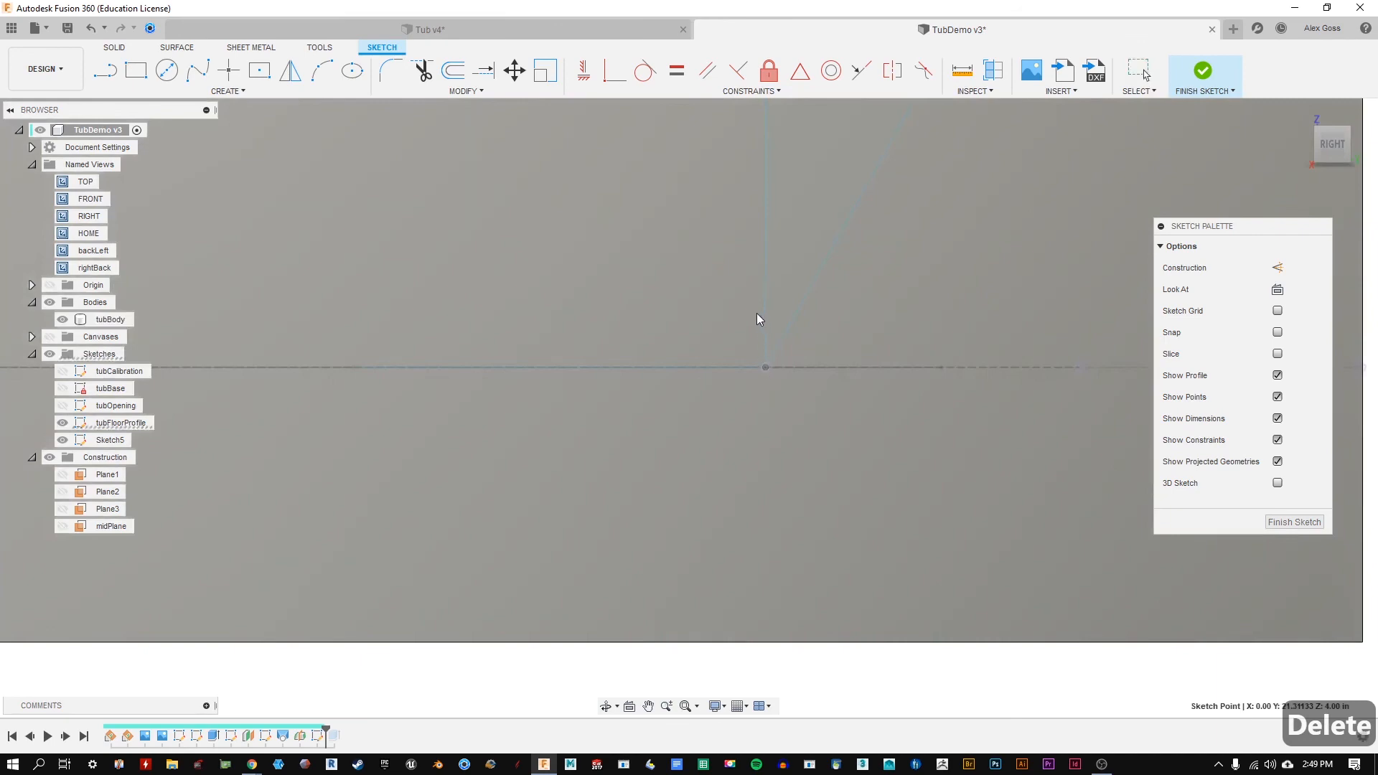
Step: Examine the freed lower corner of the triangle against the tub floor outline in 3D and from the right view
{"action": "mouse_move", "coordinate": [667, 216]}
{"action": "middle_mouse_down", "text": "shift"}
{"action": "mouse_move", "coordinate": [677, 200]}
{"action": "mouse_move", "coordinate": [709, 226]}
{"action": "mouse_move", "coordinate": [904, 632]}
{"action": "middle_mouse_up", "text": "shift"}
{"action": "scroll", "coordinate": [710, 228], "scroll_direction": "down", "scroll_amount": 3}
{"action": "scroll", "coordinate": [772, 343], "scroll_direction": "up", "scroll_amount": 3}
{"action": "scroll", "coordinate": [857, 457], "scroll_direction": "down", "scroll_amount": 3}
{"action": "middle_click_drag", "start_coordinate": [857, 462], "coordinate": [764, 203], "text": "shift"}
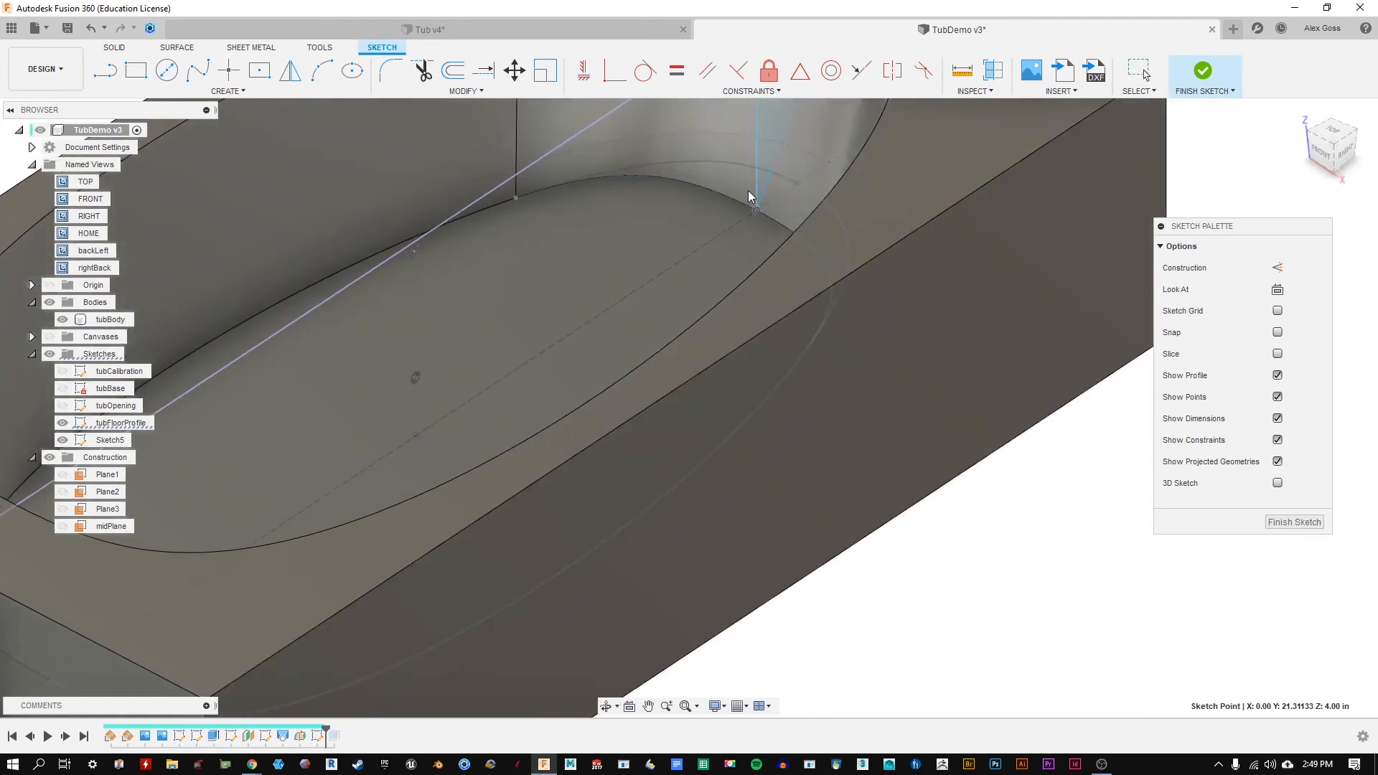
{"action": "scroll", "coordinate": [741, 203], "scroll_direction": "up", "scroll_amount": 3}
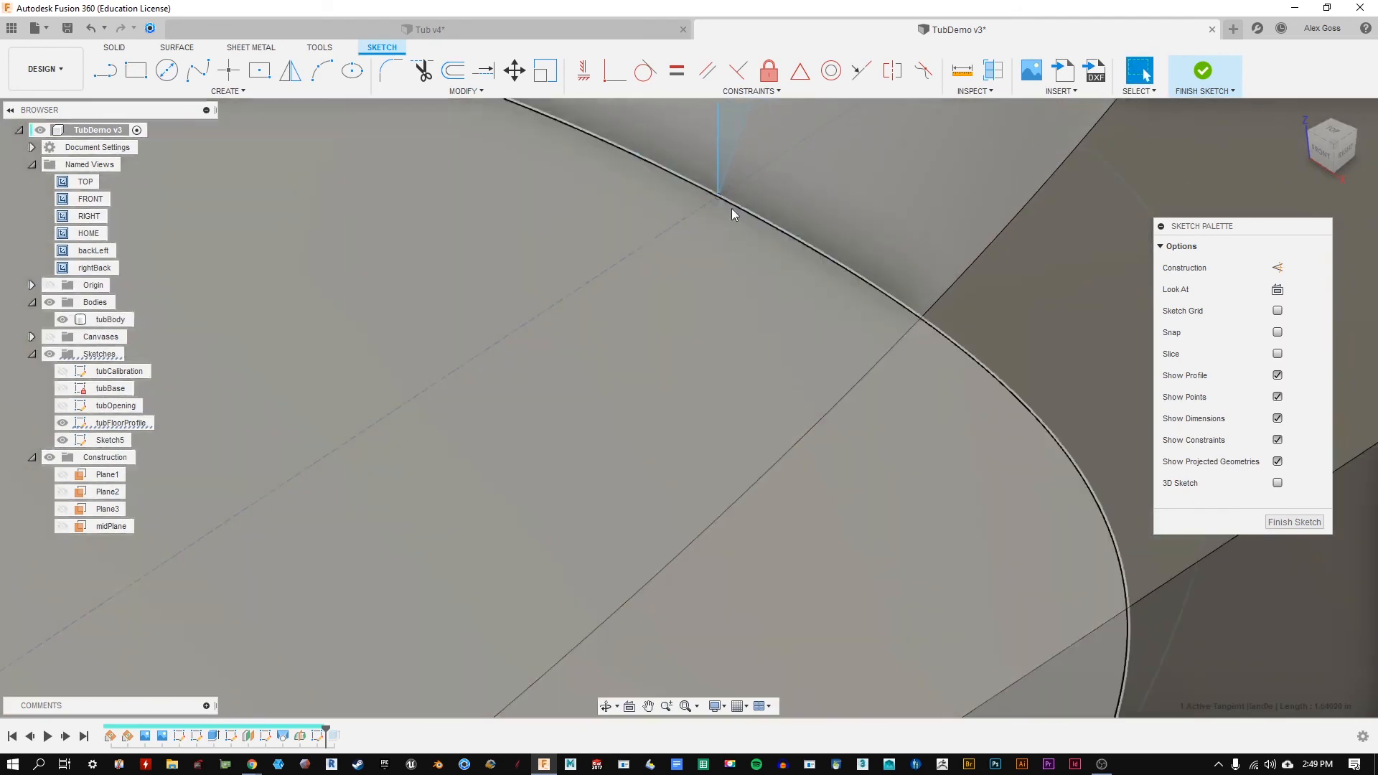
{"action": "scroll", "coordinate": [732, 206], "scroll_direction": "down", "scroll_amount": 2}
{"action": "left_click", "coordinate": [733, 207]}
{"action": "middle_click_drag", "start_coordinate": [734, 205], "coordinate": [811, 172], "text": "shift"}
{"action": "left_click", "coordinate": [1344, 167]}
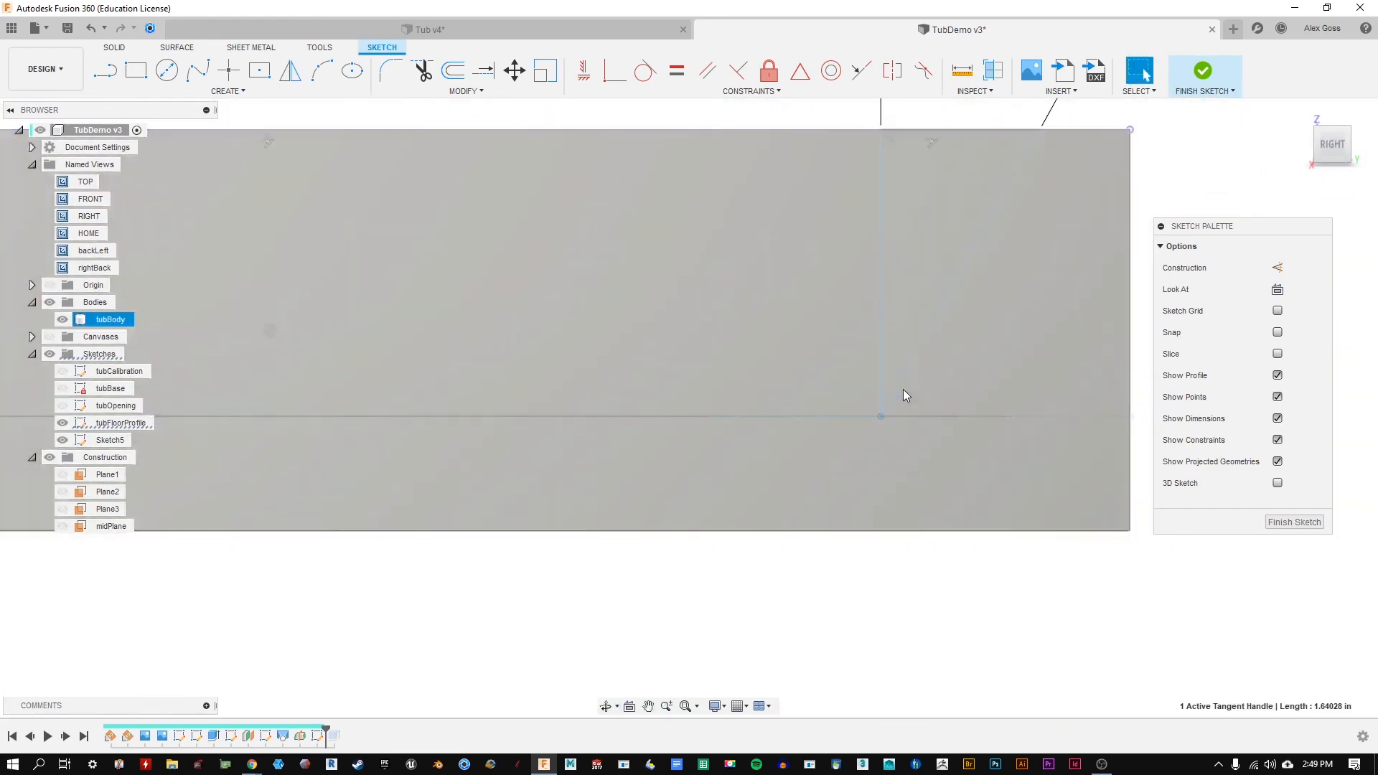
{"action": "scroll", "coordinate": [902, 395], "scroll_direction": "up", "scroll_amount": 3}
{"action": "left_click", "coordinate": [857, 448]}
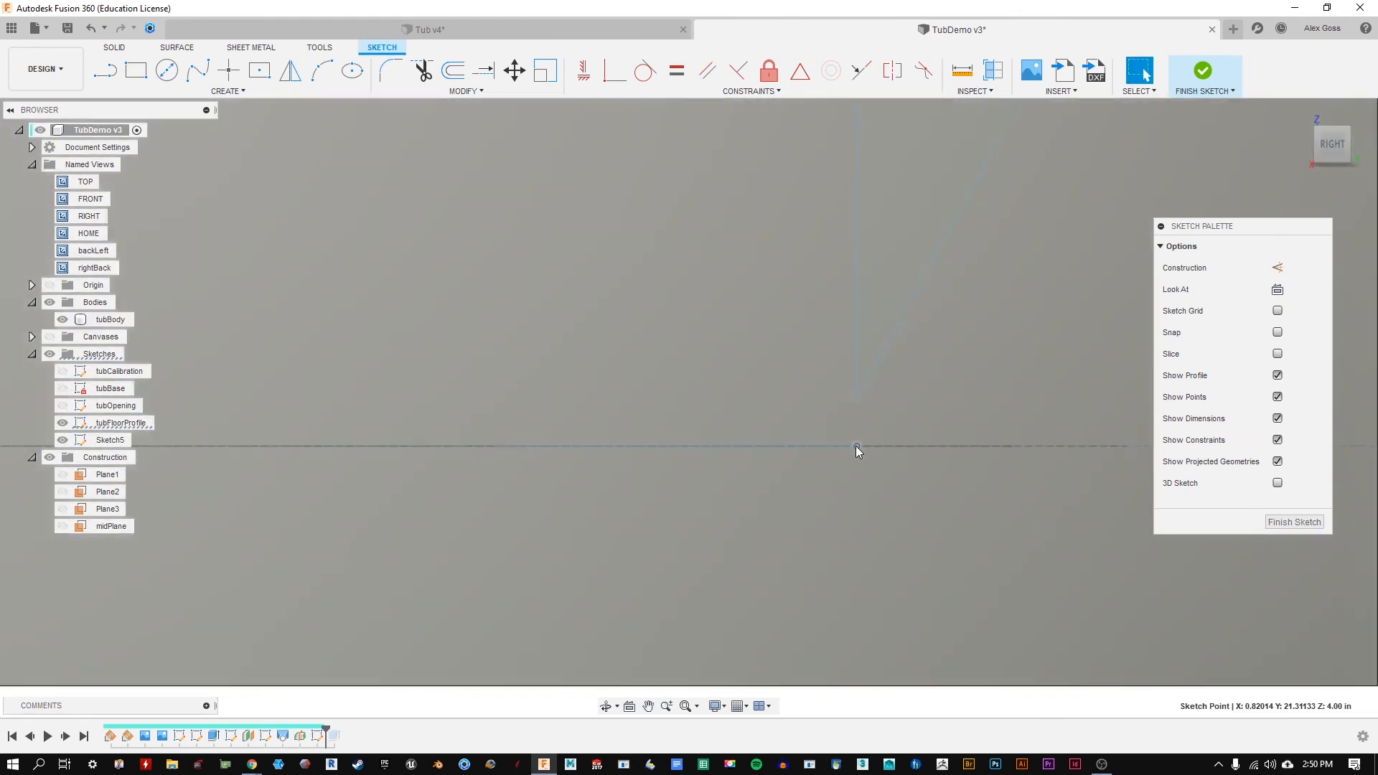
Step: Reposition the loose triangle within the tub by its lower corner and the slanted line's upper endpoint, and finish the sketch
{"action": "middle_click_drag", "start_coordinate": [856, 445], "coordinate": [875, 423], "text": "shift"}
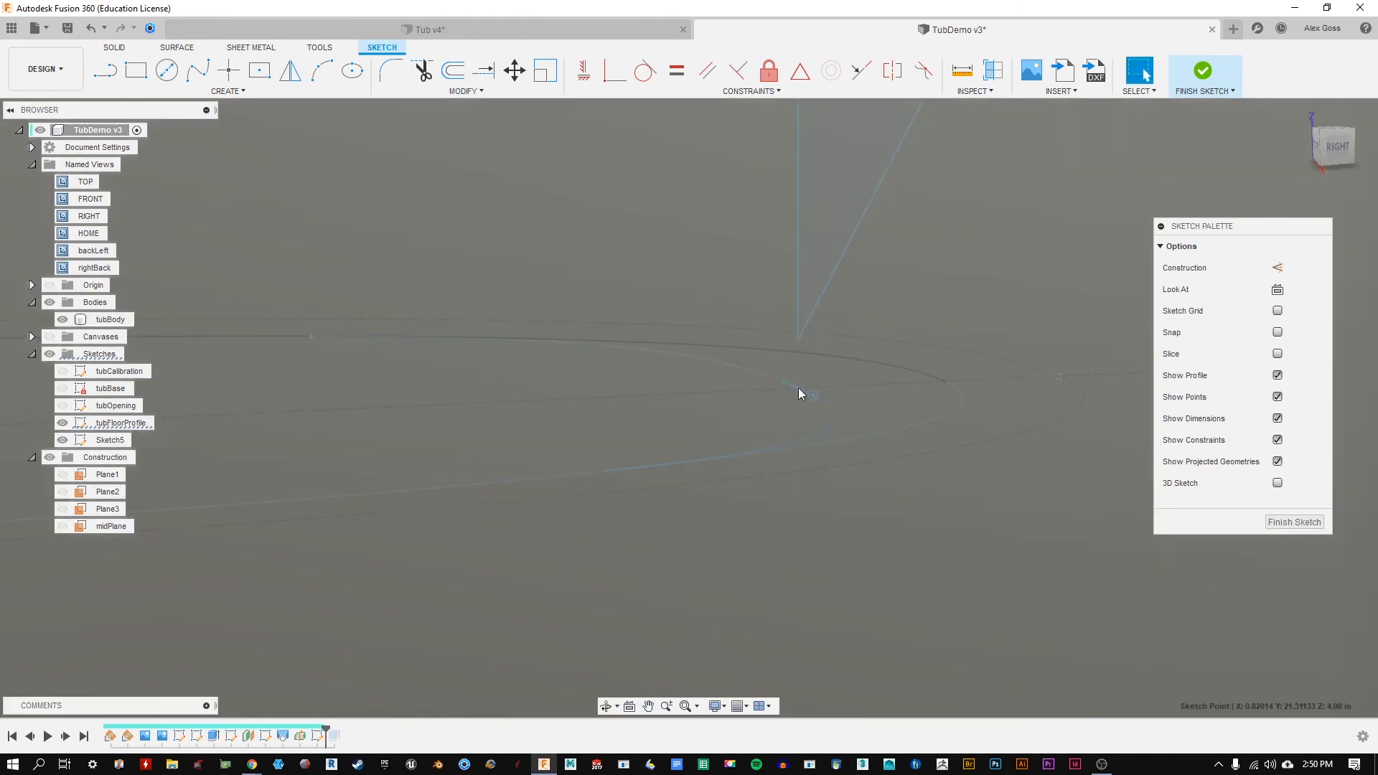
{"action": "left_click_drag", "start_coordinate": [799, 339], "coordinate": [812, 244]}
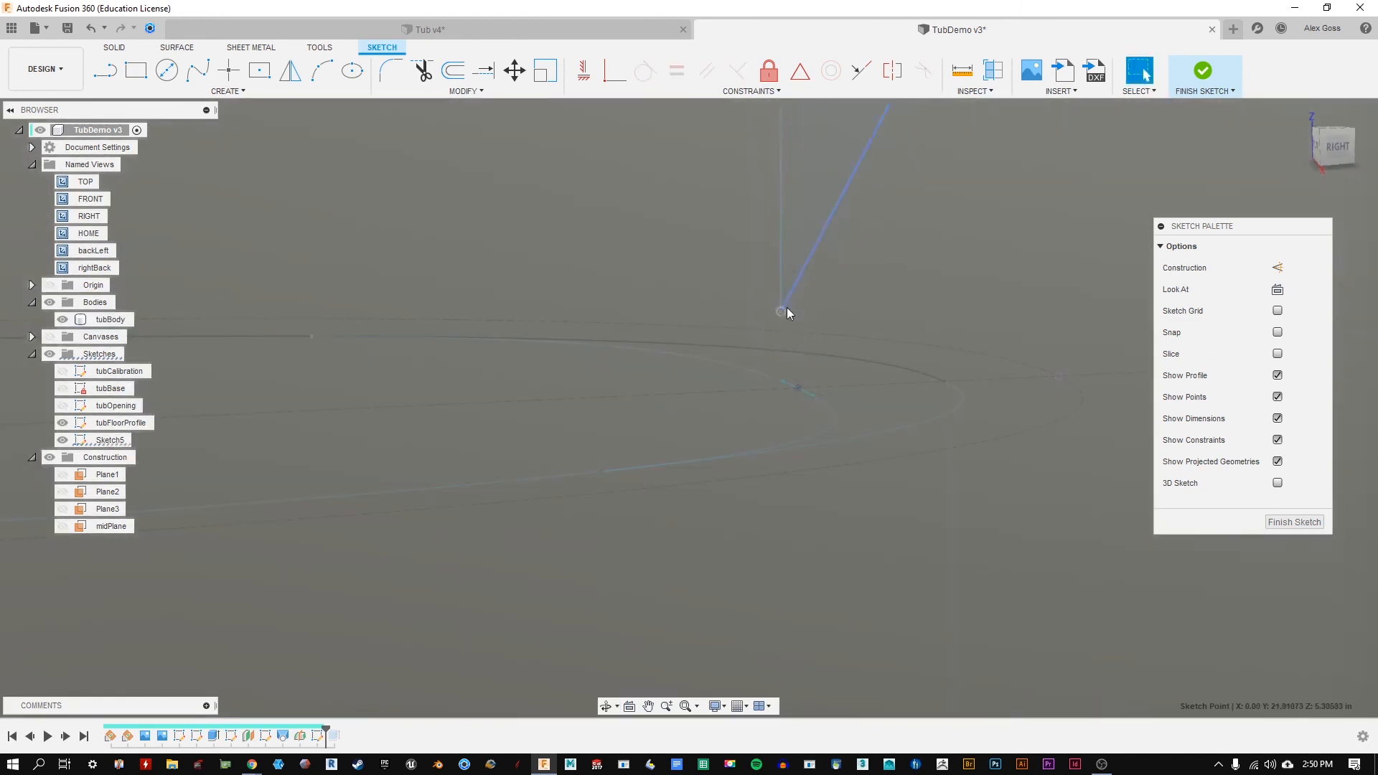
{"action": "scroll", "coordinate": [789, 320], "scroll_direction": "down", "scroll_amount": 5}
{"action": "middle_click_drag", "start_coordinate": [897, 209], "coordinate": [962, 214], "text": "shift"}
{"action": "scroll", "coordinate": [824, 286], "scroll_direction": "up", "scroll_amount": 5}
{"action": "mouse_move", "coordinate": [825, 286]}
{"action": "middle_mouse_down", "text": "shift"}
{"action": "mouse_move", "coordinate": [825, 230]}
{"action": "mouse_move", "coordinate": [803, 409]}
{"action": "mouse_move", "coordinate": [845, 305]}
{"action": "mouse_move", "coordinate": [849, 364]}
{"action": "middle_mouse_up", "text": "shift"}
{"action": "scroll", "coordinate": [845, 298], "scroll_direction": "up", "scroll_amount": 4}
{"action": "scroll", "coordinate": [845, 298], "scroll_direction": "down", "scroll_amount": 5}
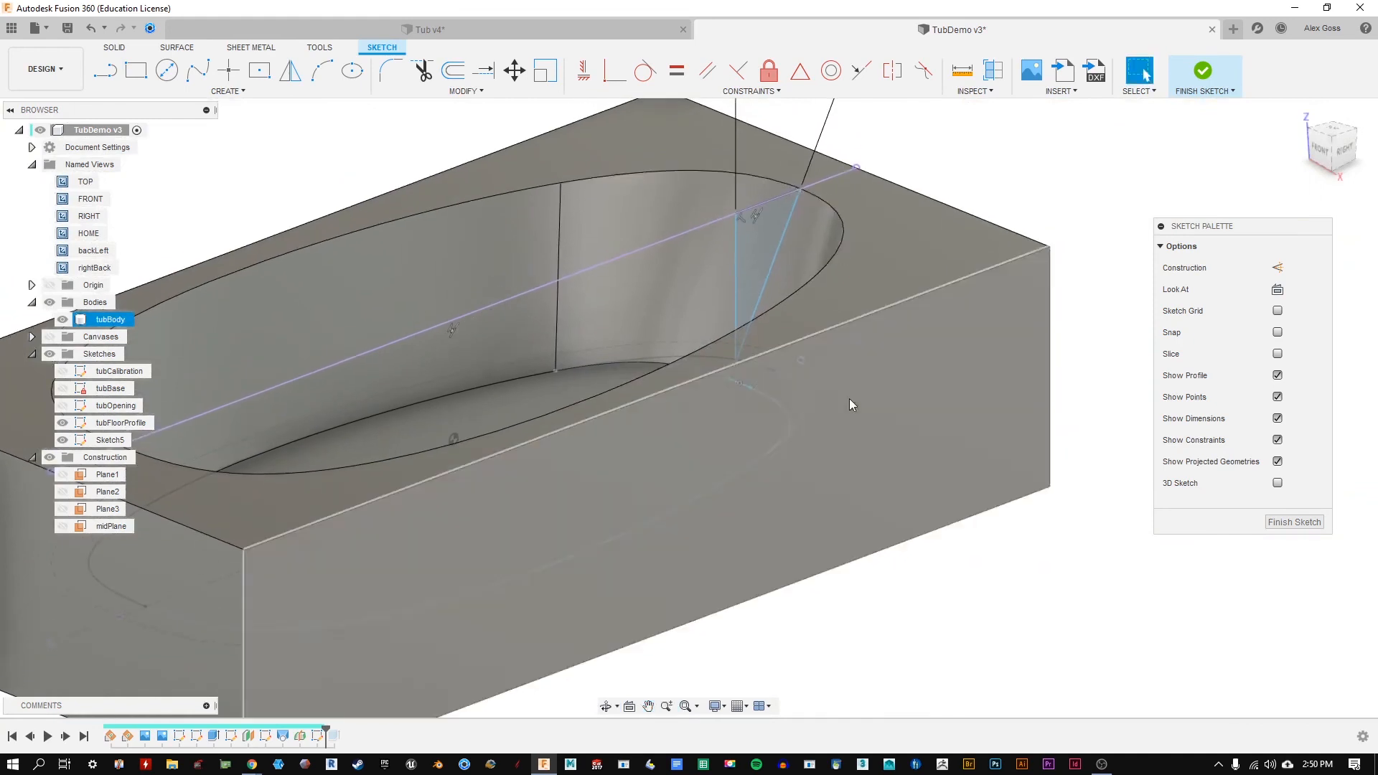
{"action": "left_click", "coordinate": [792, 218]}
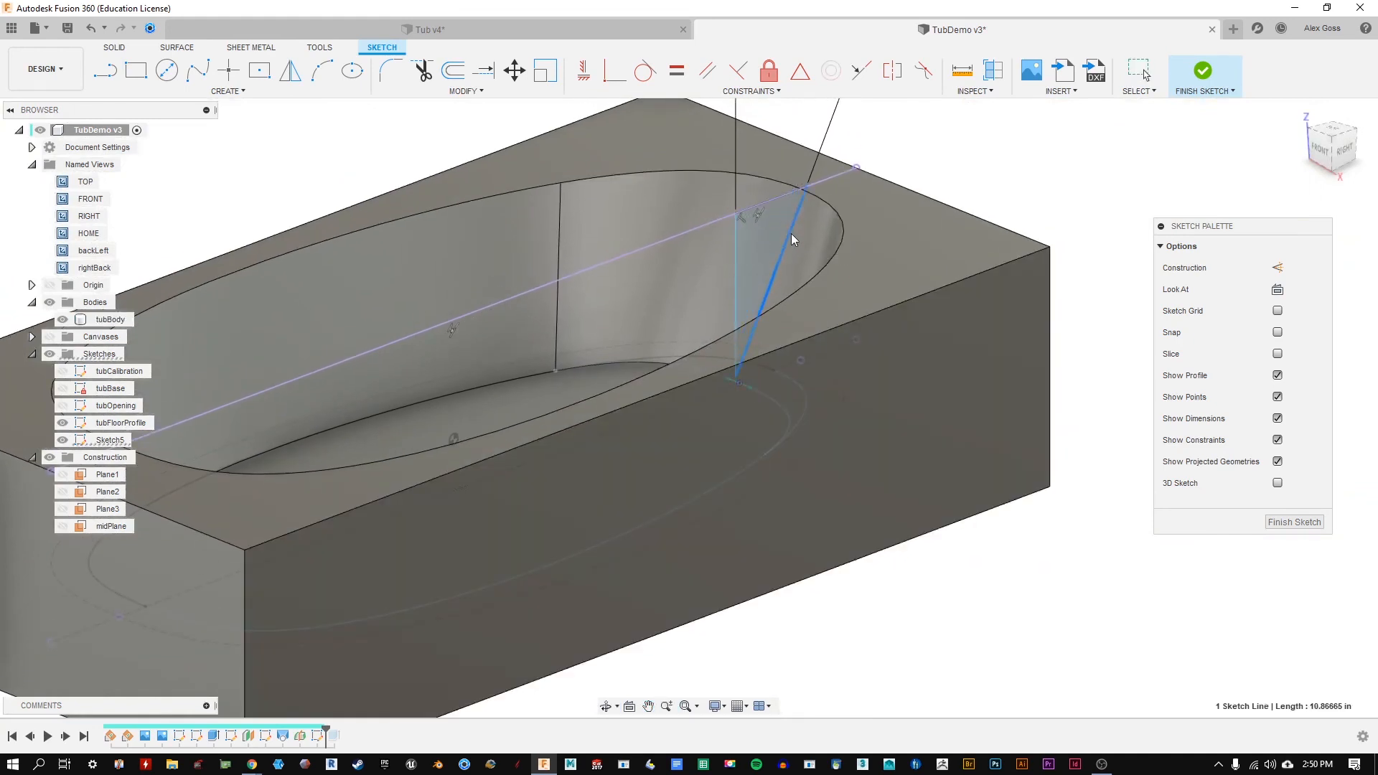
{"action": "left_click_drag", "start_coordinate": [806, 186], "coordinate": [786, 207]}
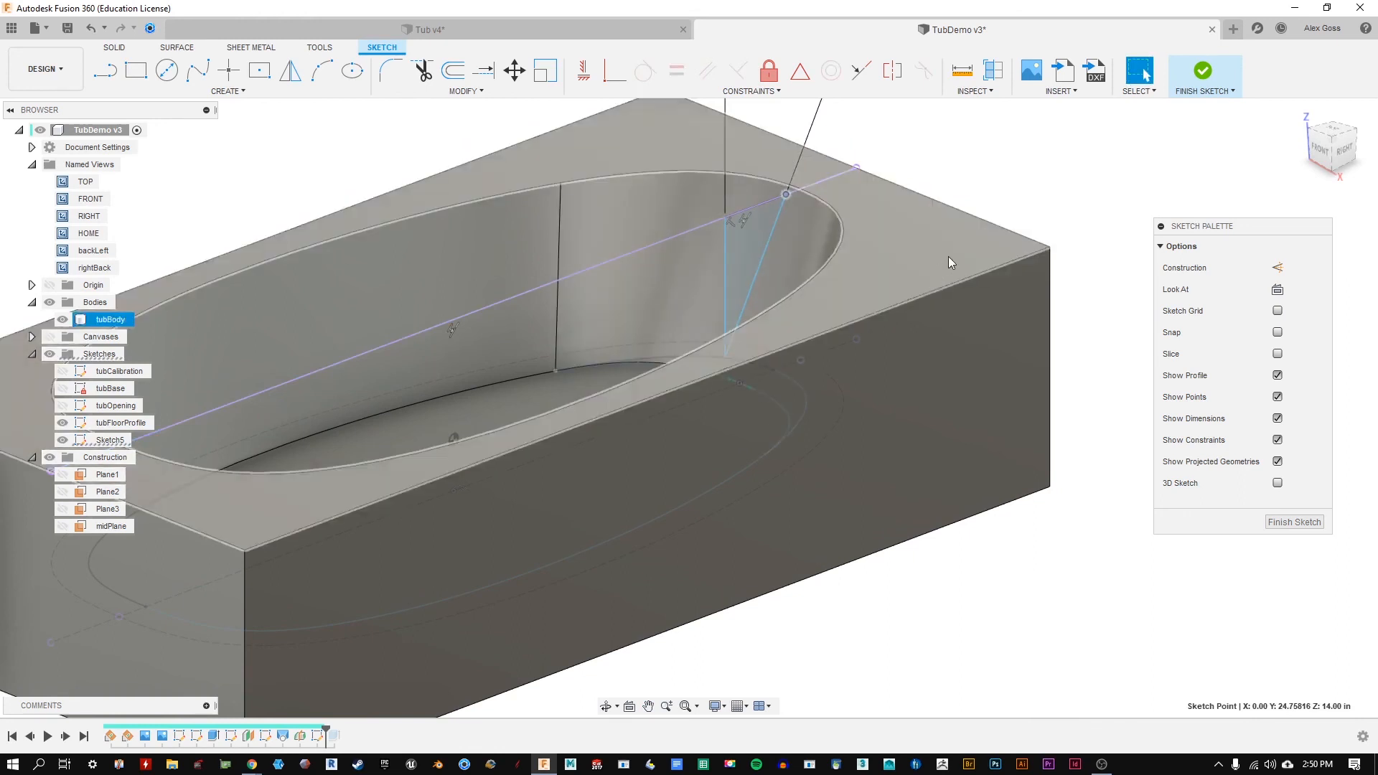
{"action": "left_click", "coordinate": [1284, 522]}
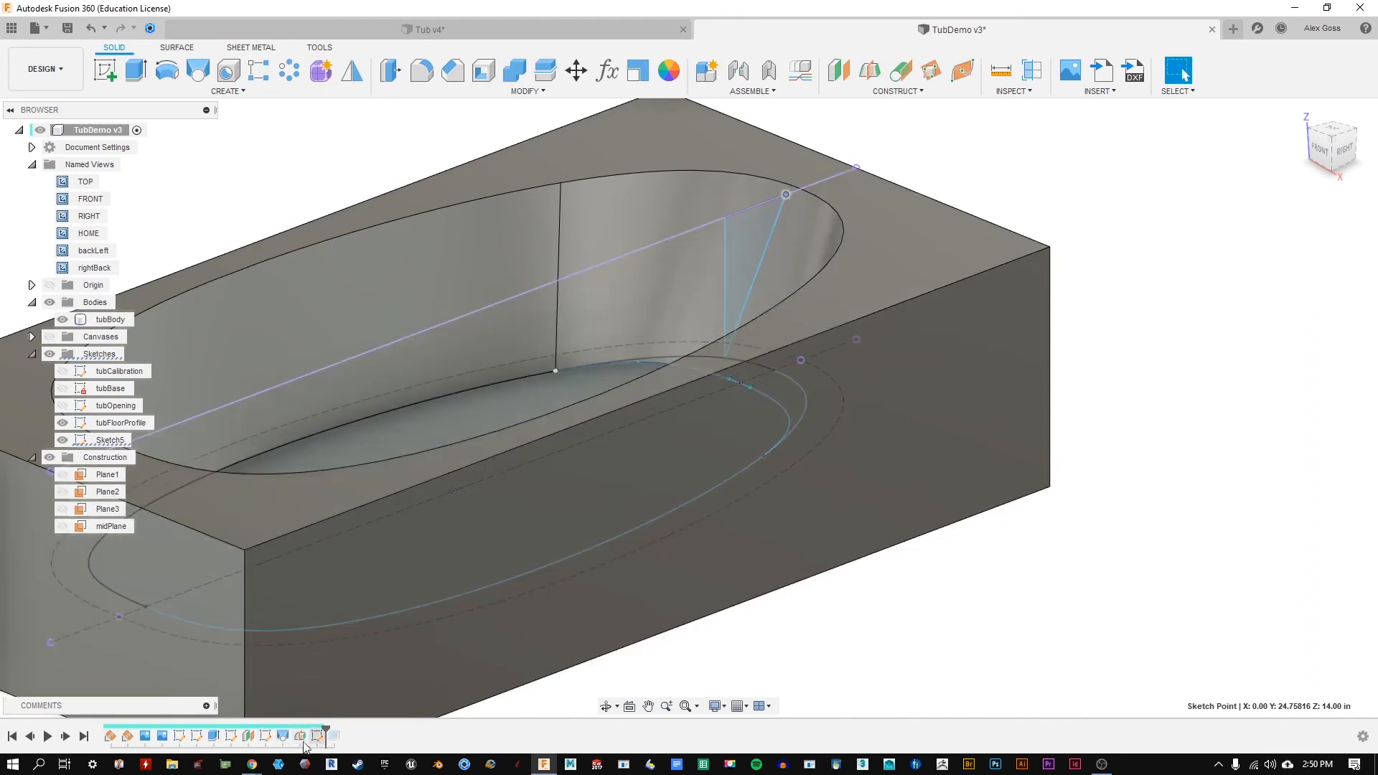
Step: Rename Sketch5 as lumbarAngle
{"action": "double_click", "coordinate": [109, 441]}
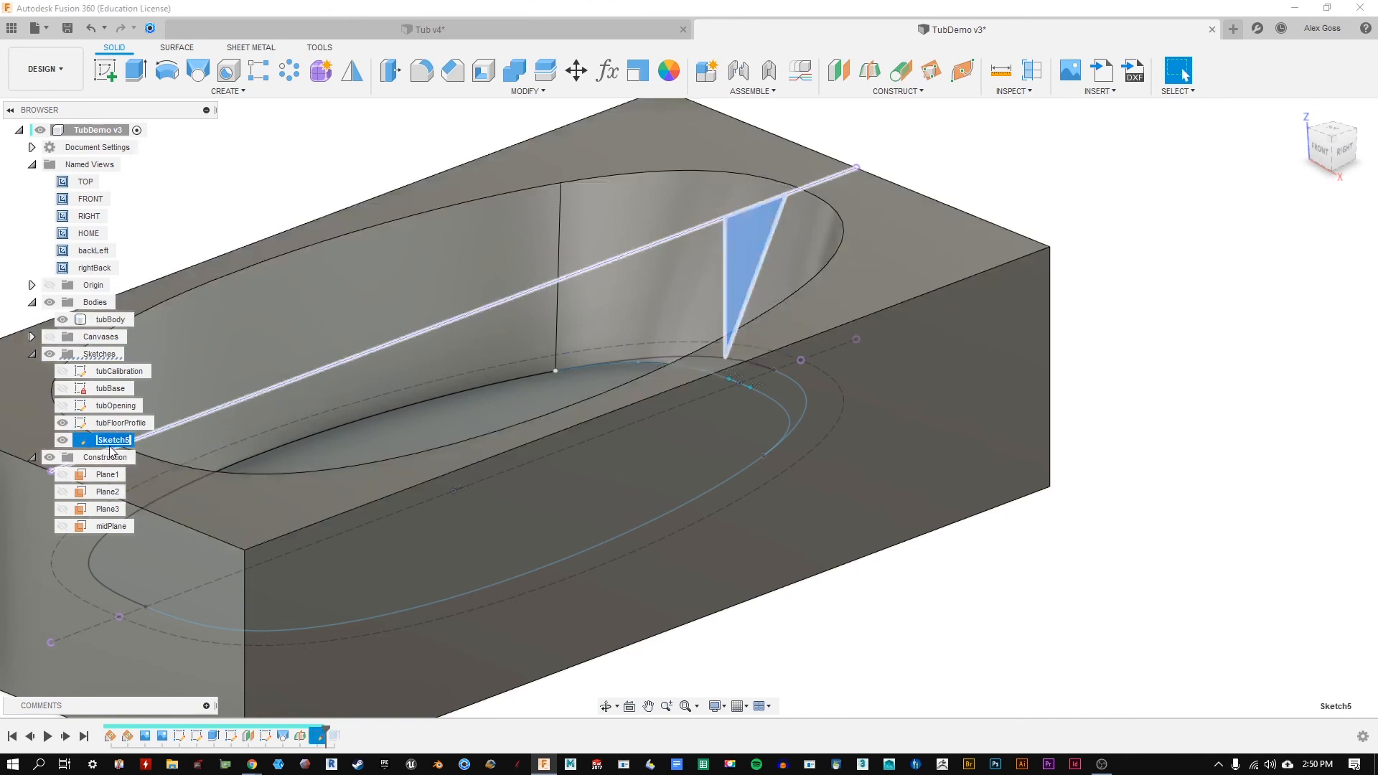
{"action": "type", "text": "lumbarAngle"}
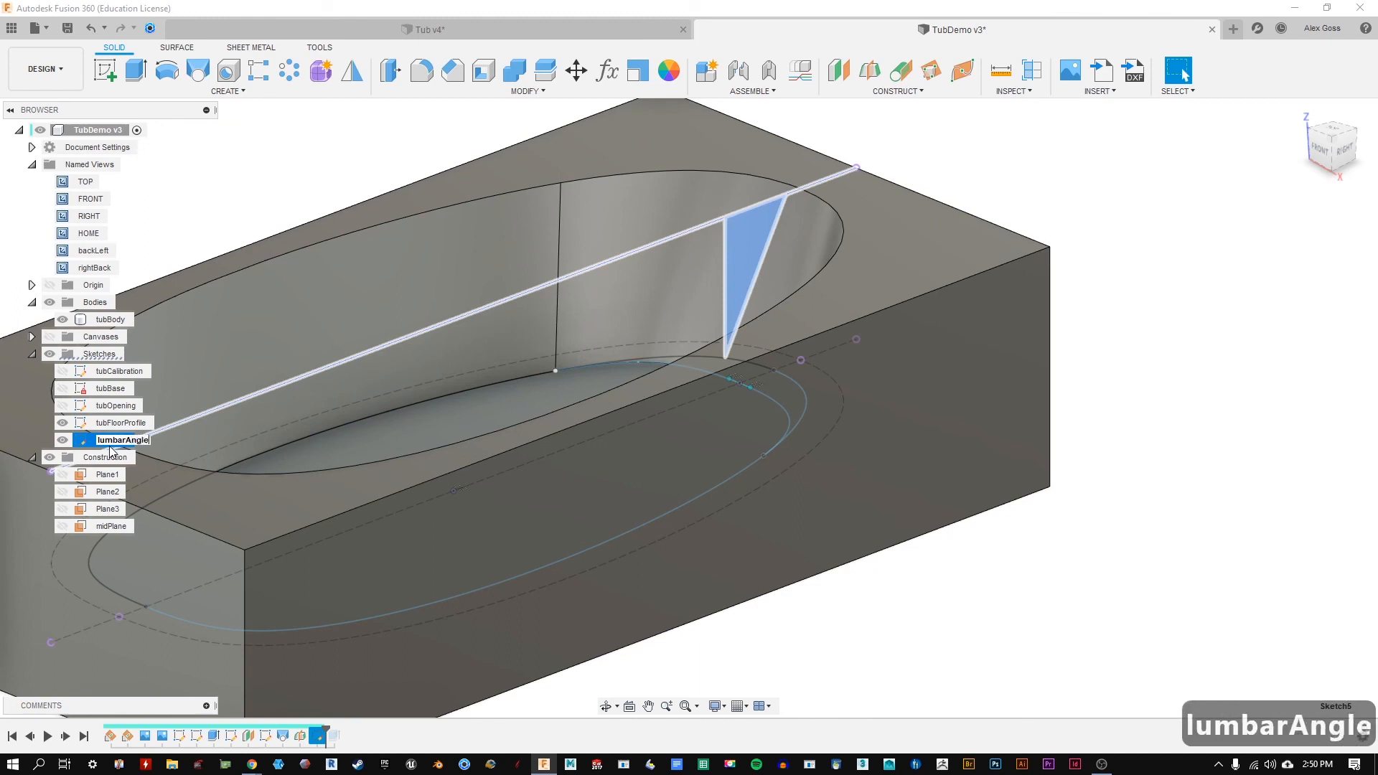
{"action": "key", "text": "Return"}
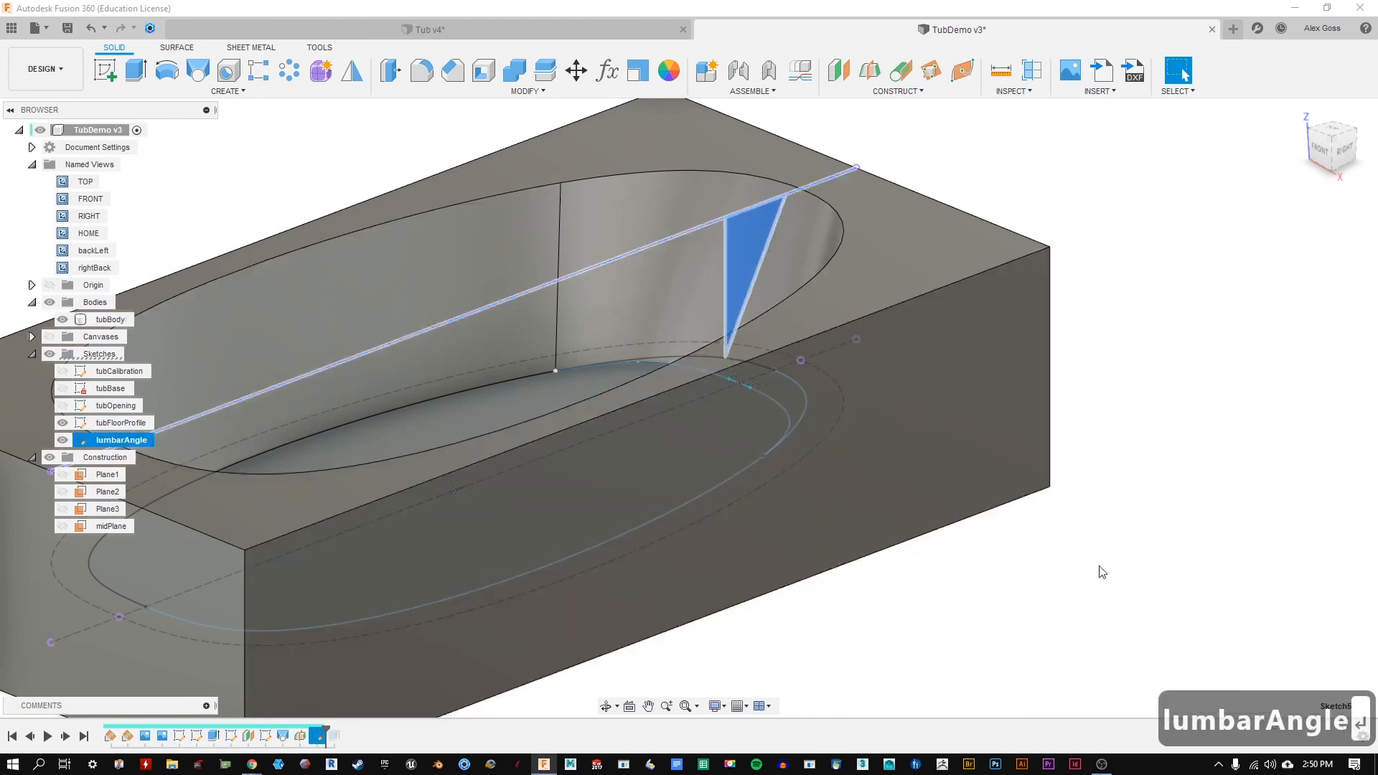
{"action": "left_click", "coordinate": [1115, 555]}
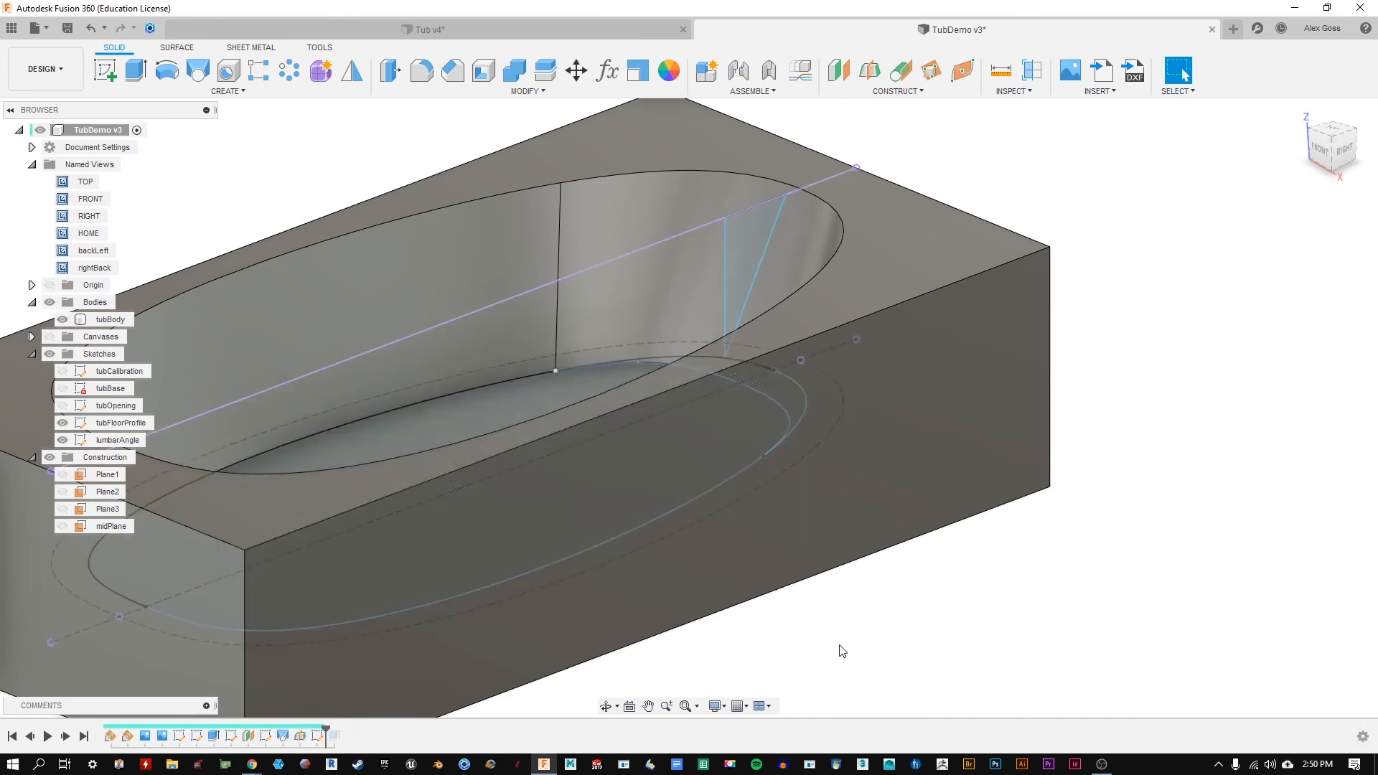
Step: Delete the Loft1 feature from the timeline and place tubFloorProfile after midPlane
{"action": "left_click", "coordinate": [319, 738]}
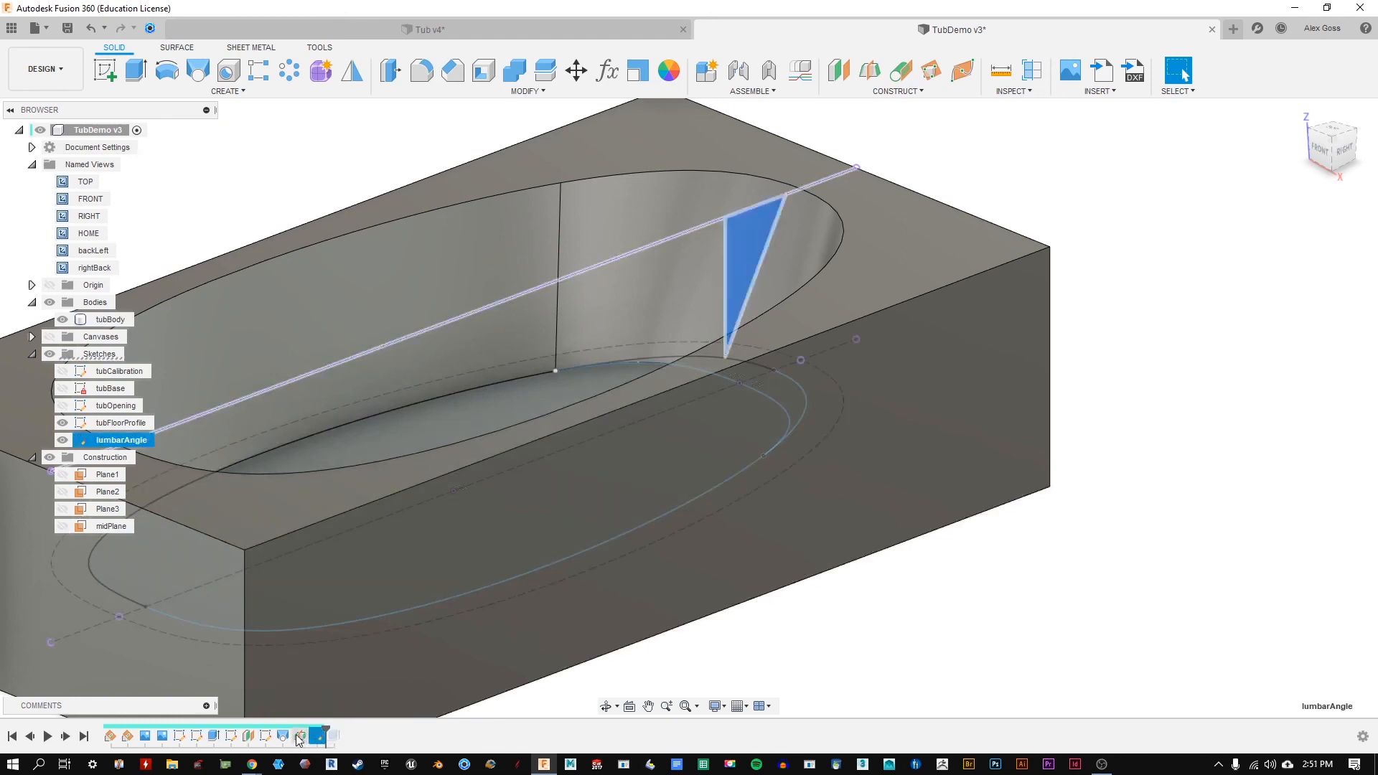
{"action": "left_click", "coordinate": [272, 738]}
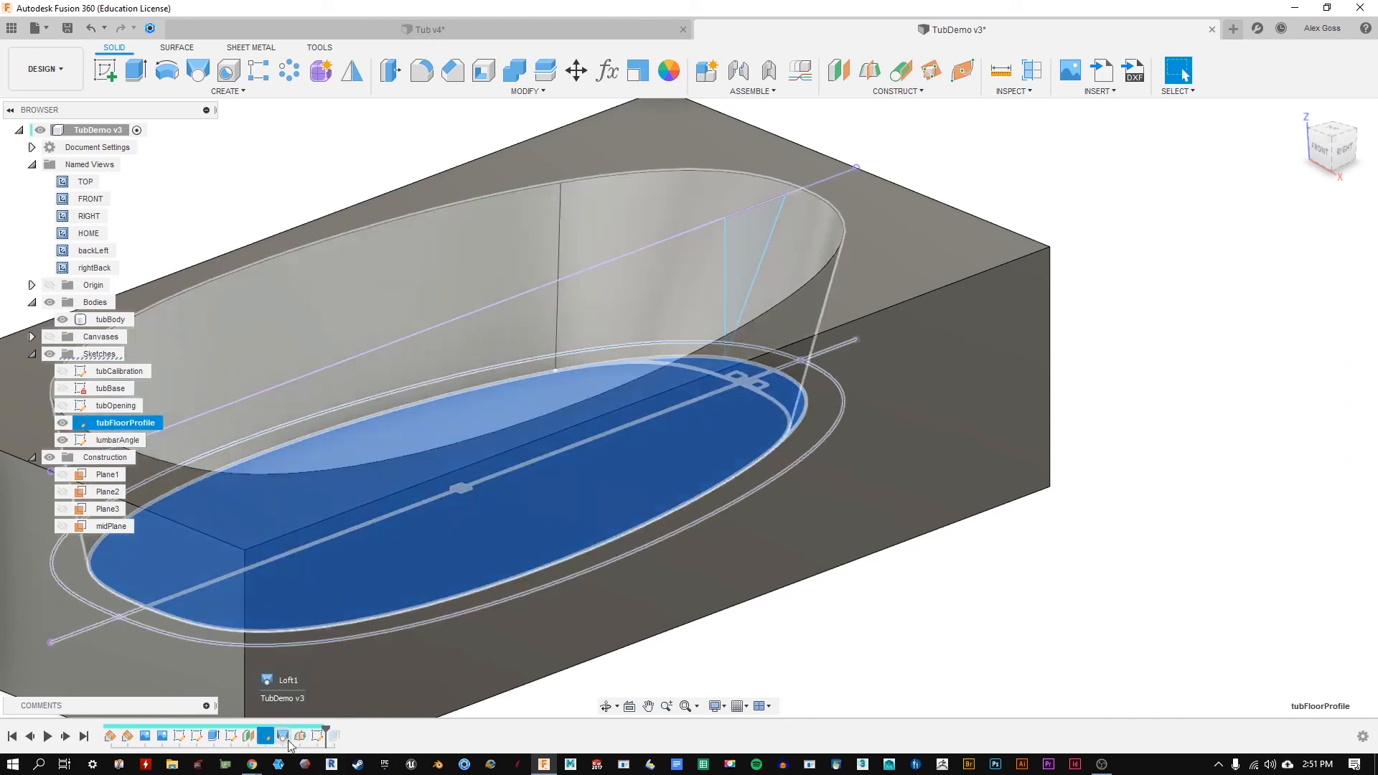
{"action": "left_click", "coordinate": [307, 737]}
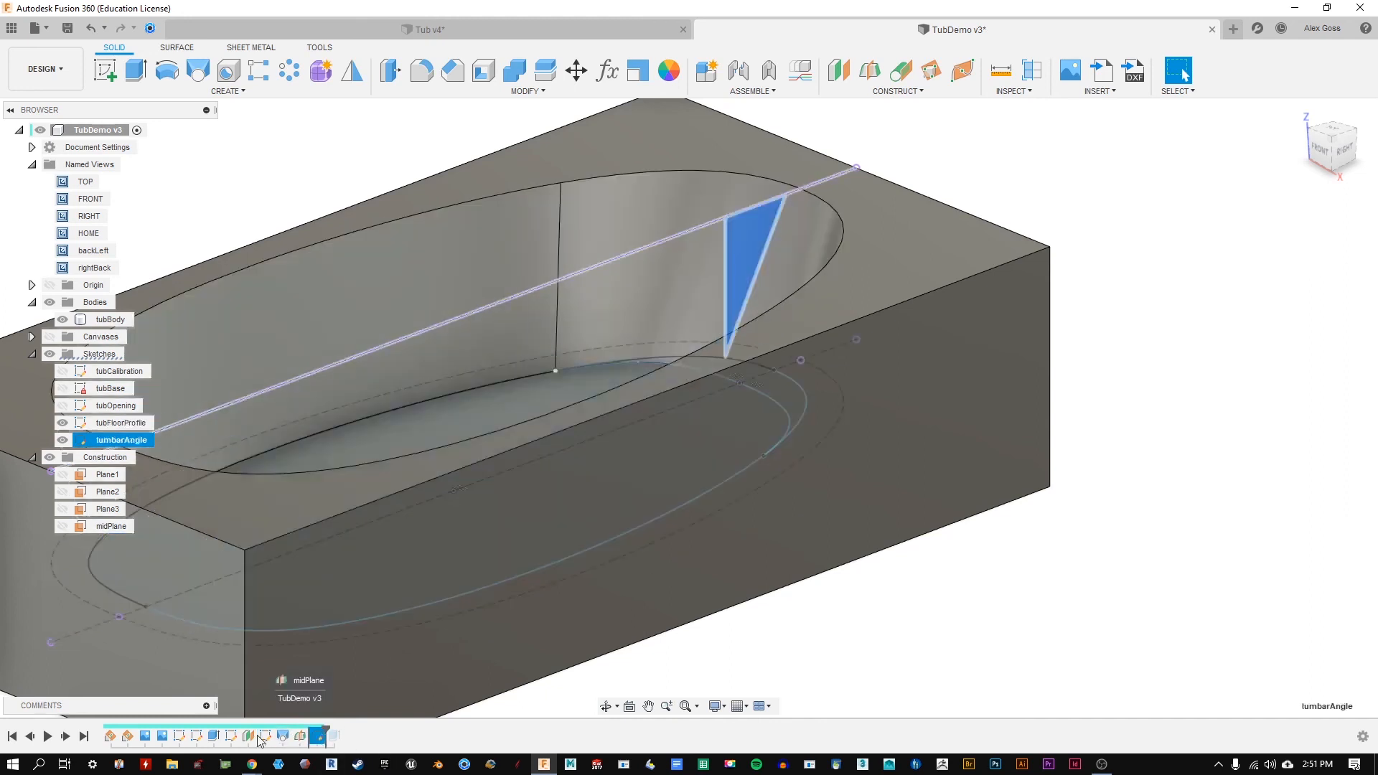
{"action": "right_click", "coordinate": [283, 735]}
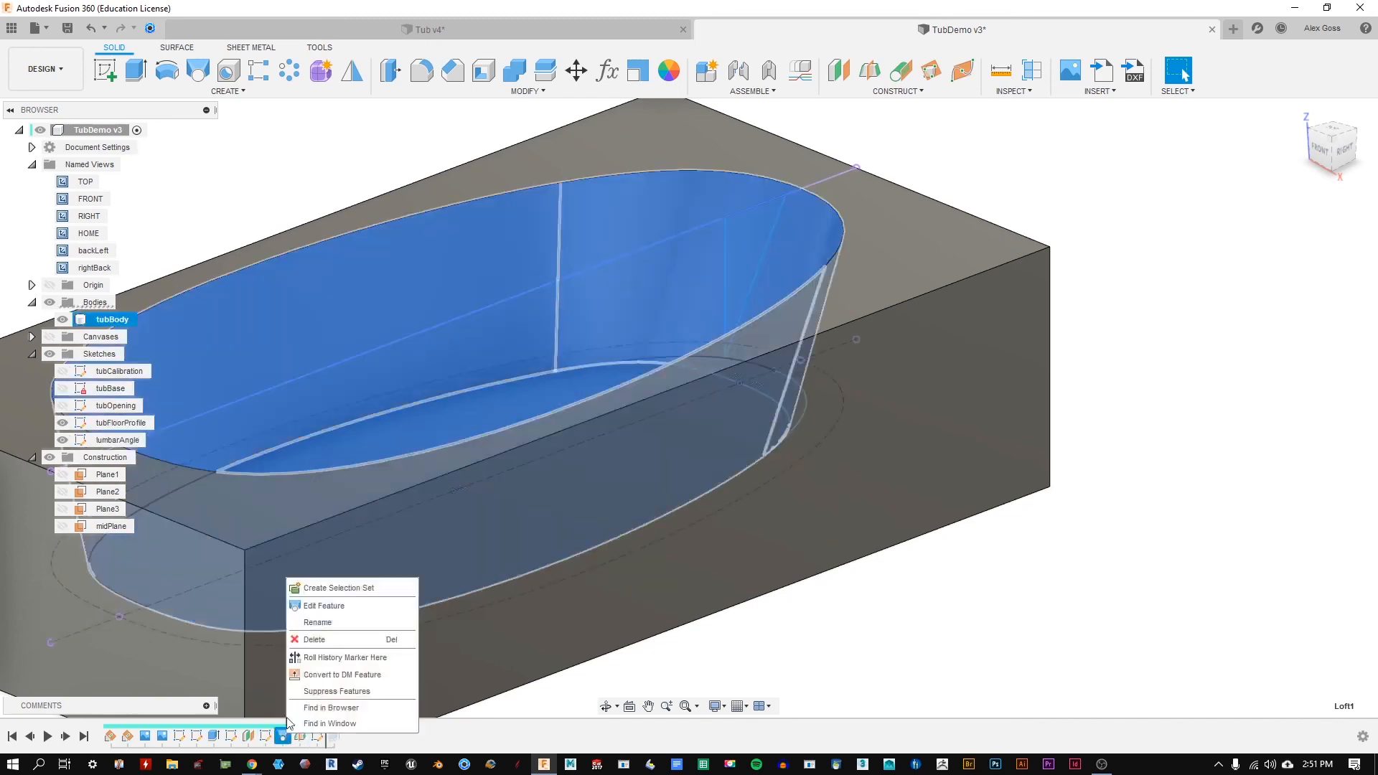
{"action": "left_click", "coordinate": [328, 639]}
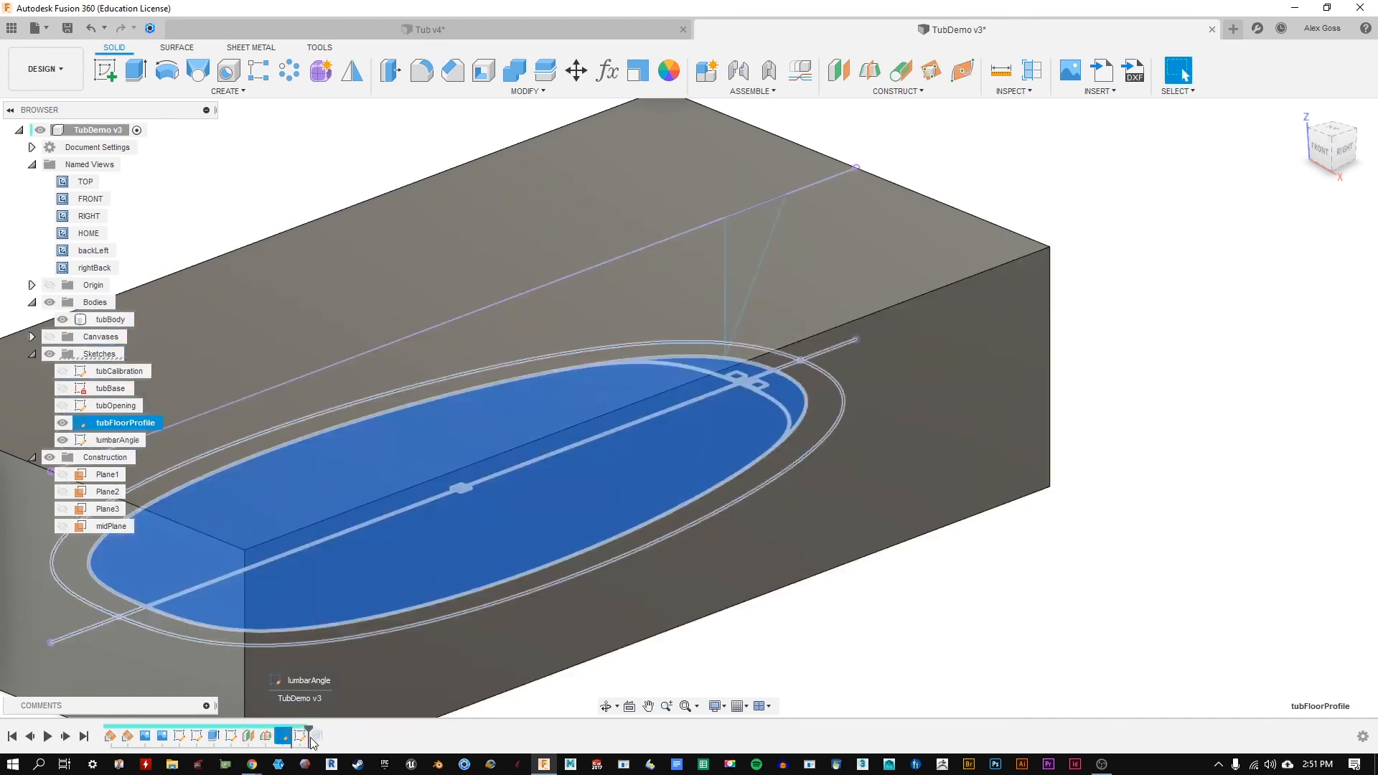
Step: Select the lumbarAngle sketch and examine its triangle against the tub floor outline from another angle
{"action": "left_click", "coordinate": [301, 737]}
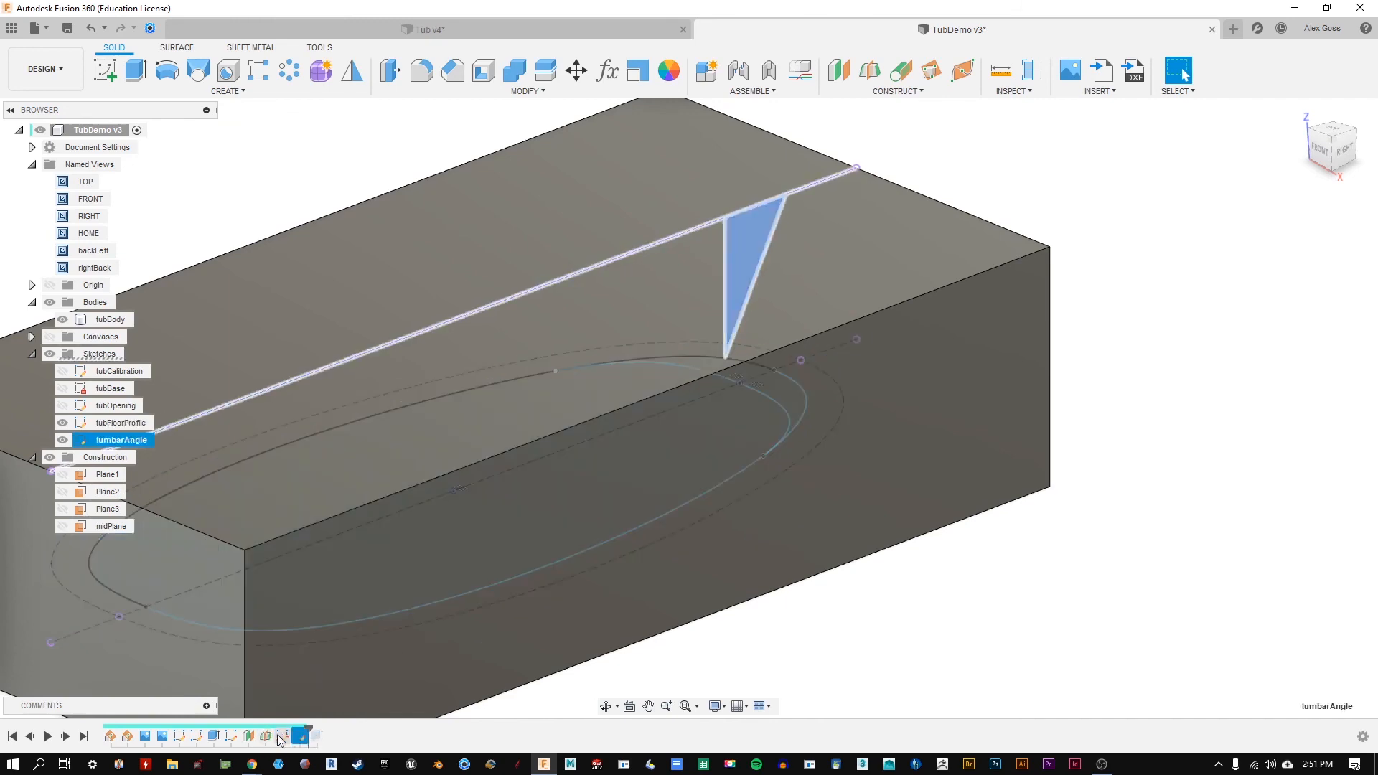
{"action": "scroll", "coordinate": [941, 320], "scroll_direction": "down", "scroll_amount": 3}
{"action": "left_click", "coordinate": [1092, 257]}
{"action": "scroll", "coordinate": [944, 243], "scroll_direction": "up", "scroll_amount": 3}
{"action": "middle_click_drag", "start_coordinate": [1034, 354], "coordinate": [738, 429], "text": "shift"}
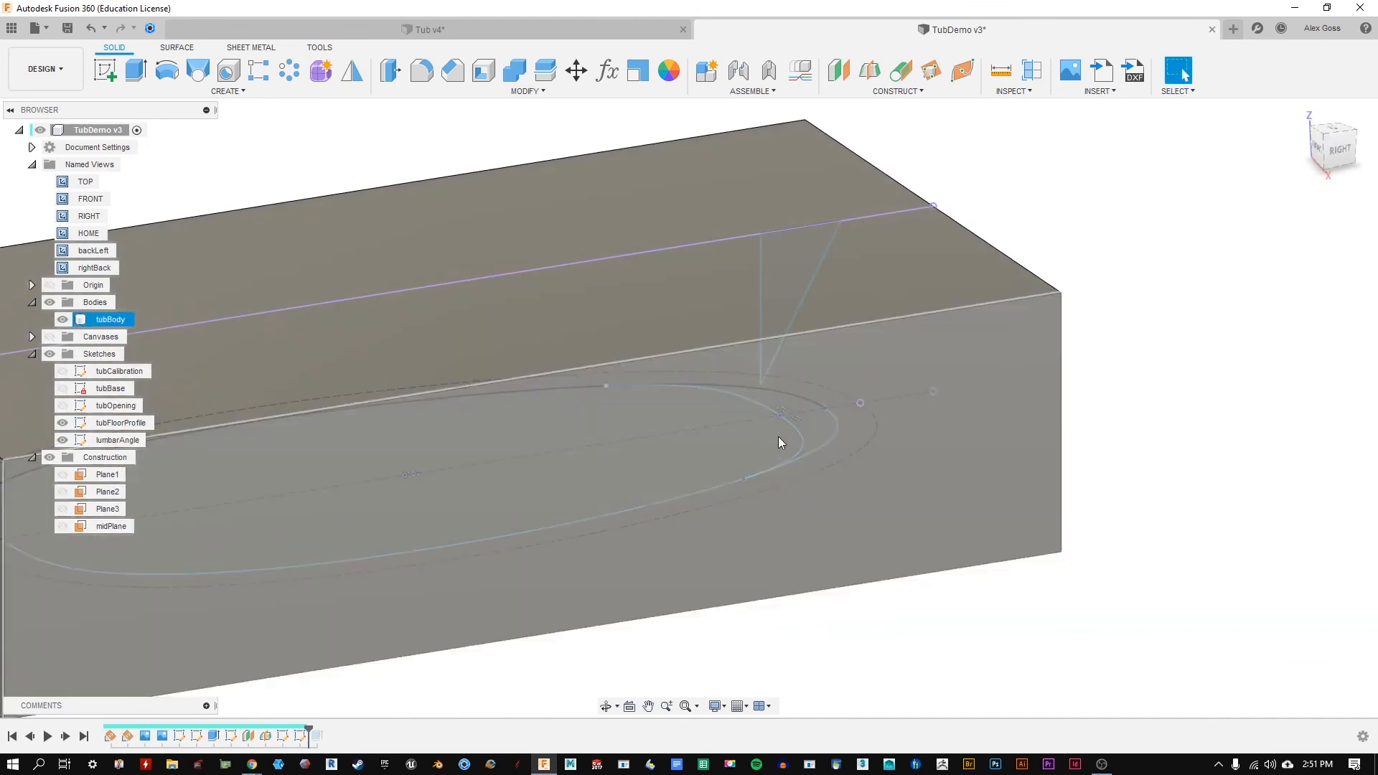
Step: Try shifting the lumbarAngle triangle along the tub floor outline, and undo that move and the preceding timeline reordering
{"action": "left_click_drag", "start_coordinate": [760, 385], "coordinate": [724, 392]}
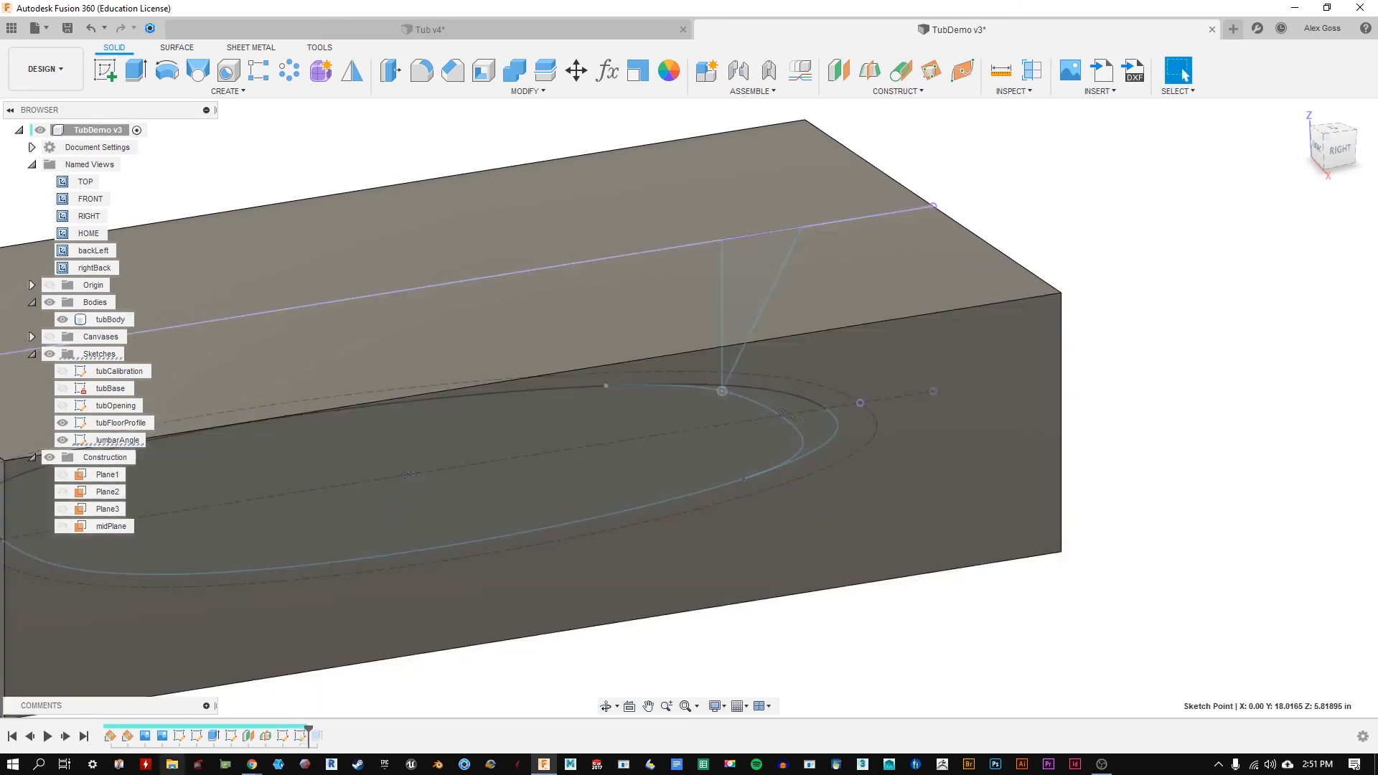
{"action": "left_click", "coordinate": [301, 736]}
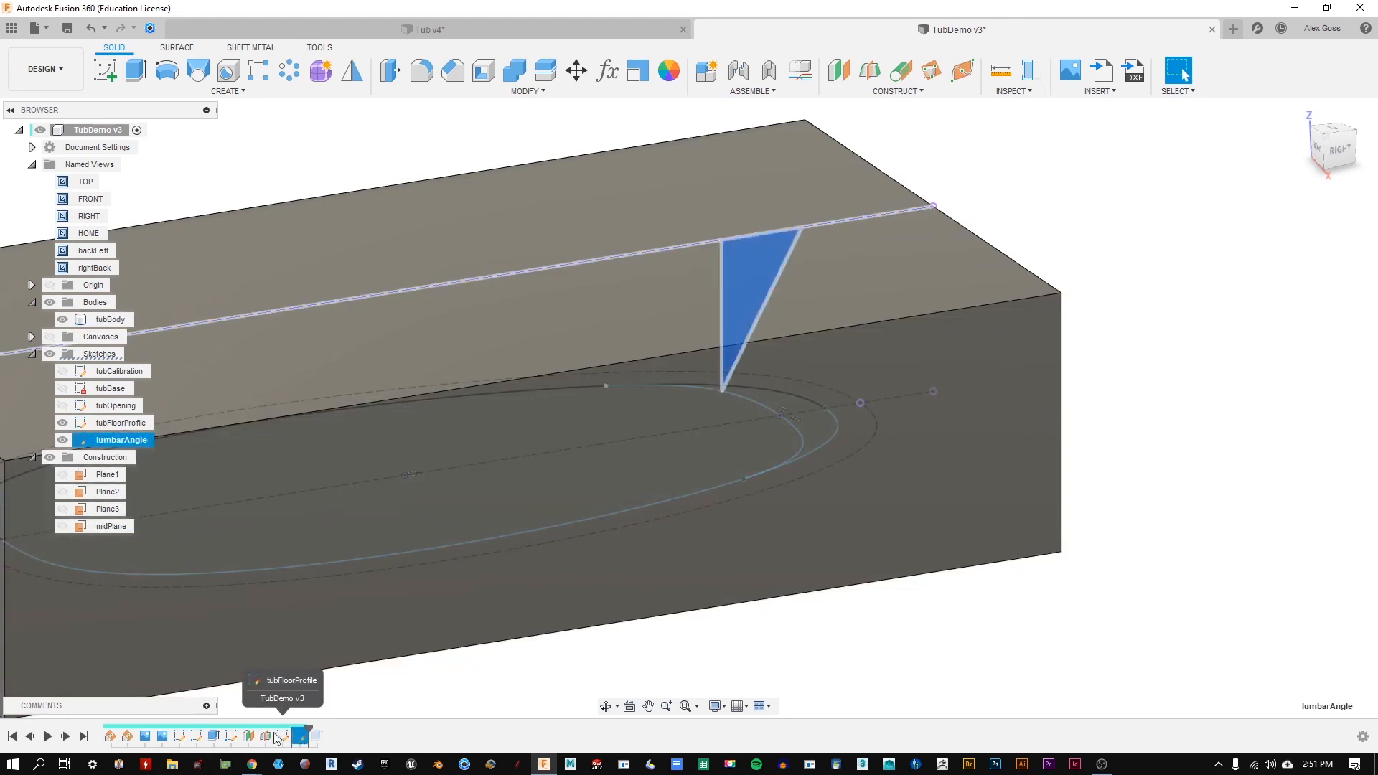
{"action": "left_click", "coordinate": [291, 737]}
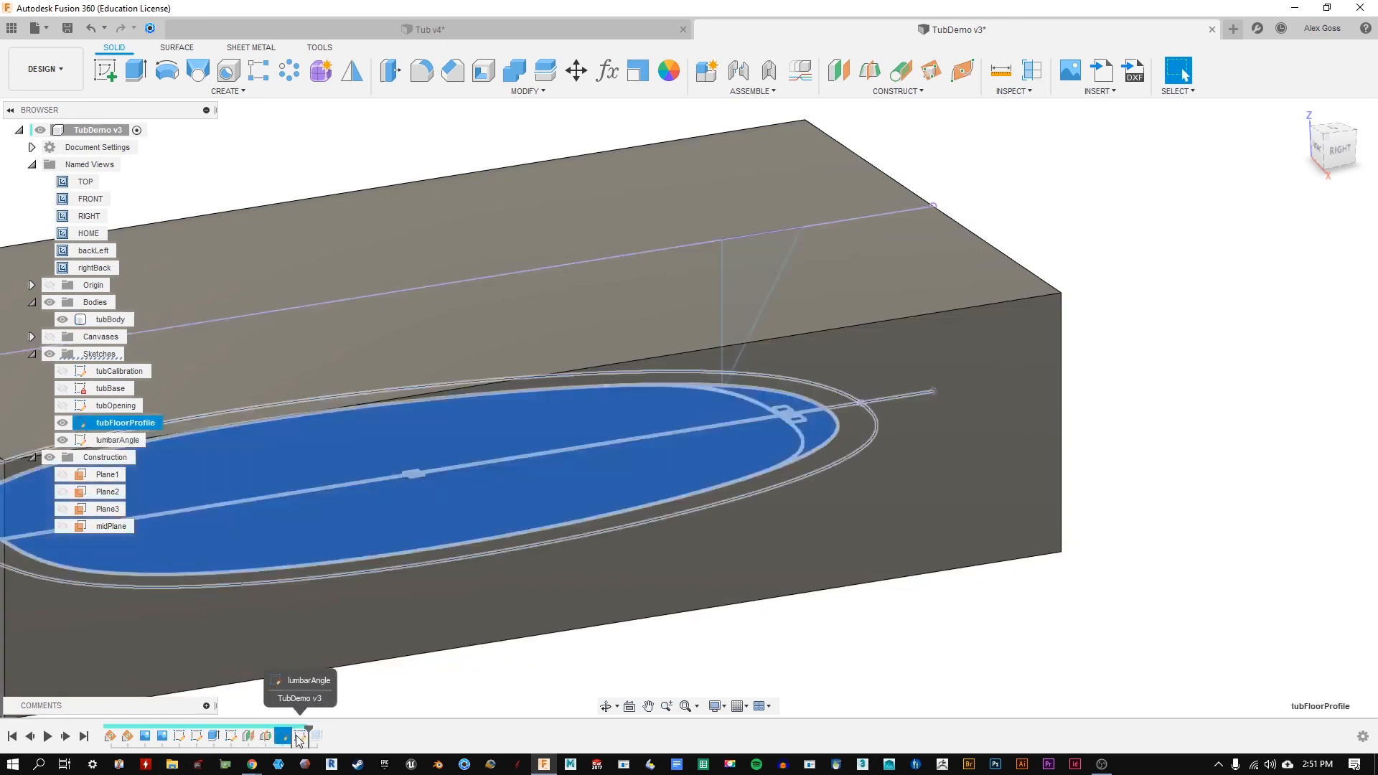
{"action": "key", "text": "ctrl+z"}
{"action": "key", "text": "ctrl+z"}
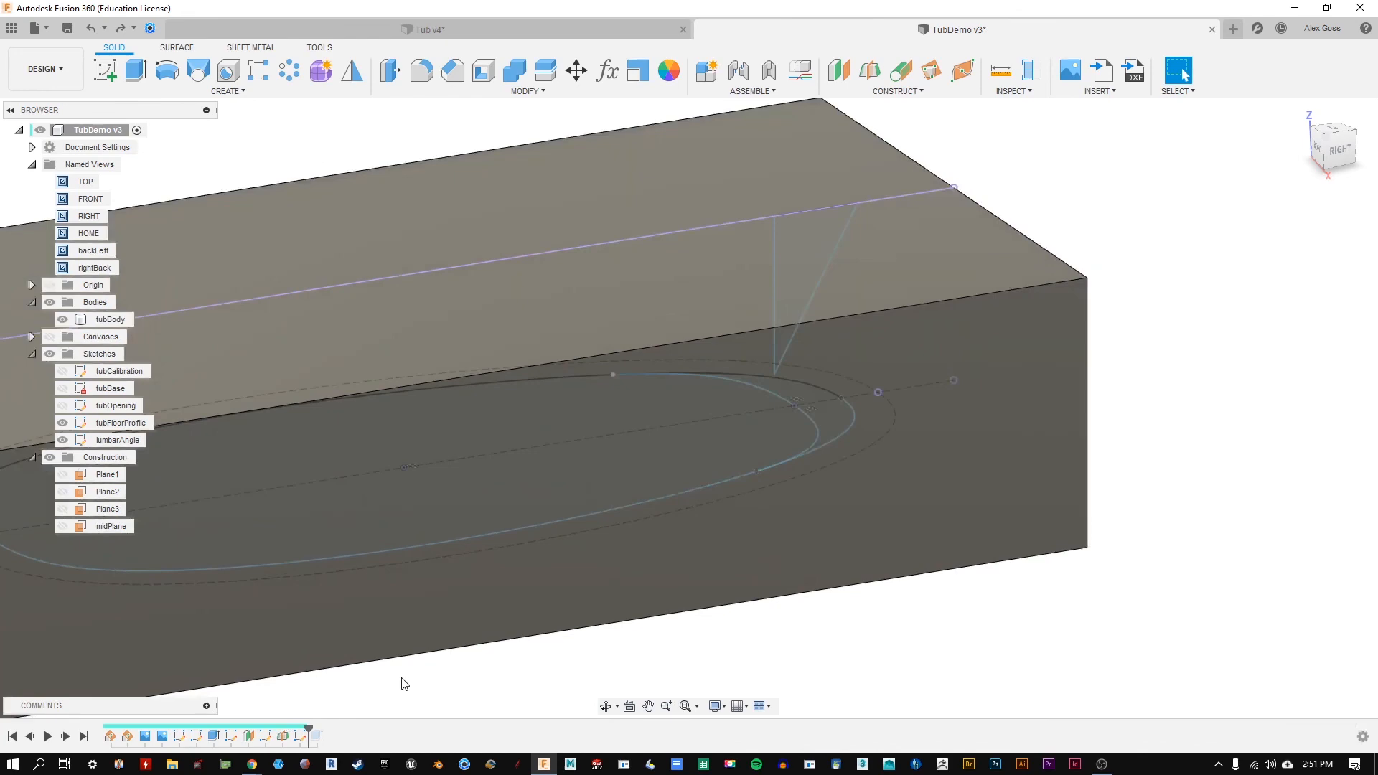
Step: Delete the lumbarAngle sketch from the timeline while Loft1 is still missing
{"action": "mouse_move", "coordinate": [501, 649]}
{"action": "middle_mouse_down"}
{"action": "mouse_move", "coordinate": [658, 538]}
{"action": "mouse_move", "coordinate": [623, 560]}
{"action": "middle_mouse_up"}
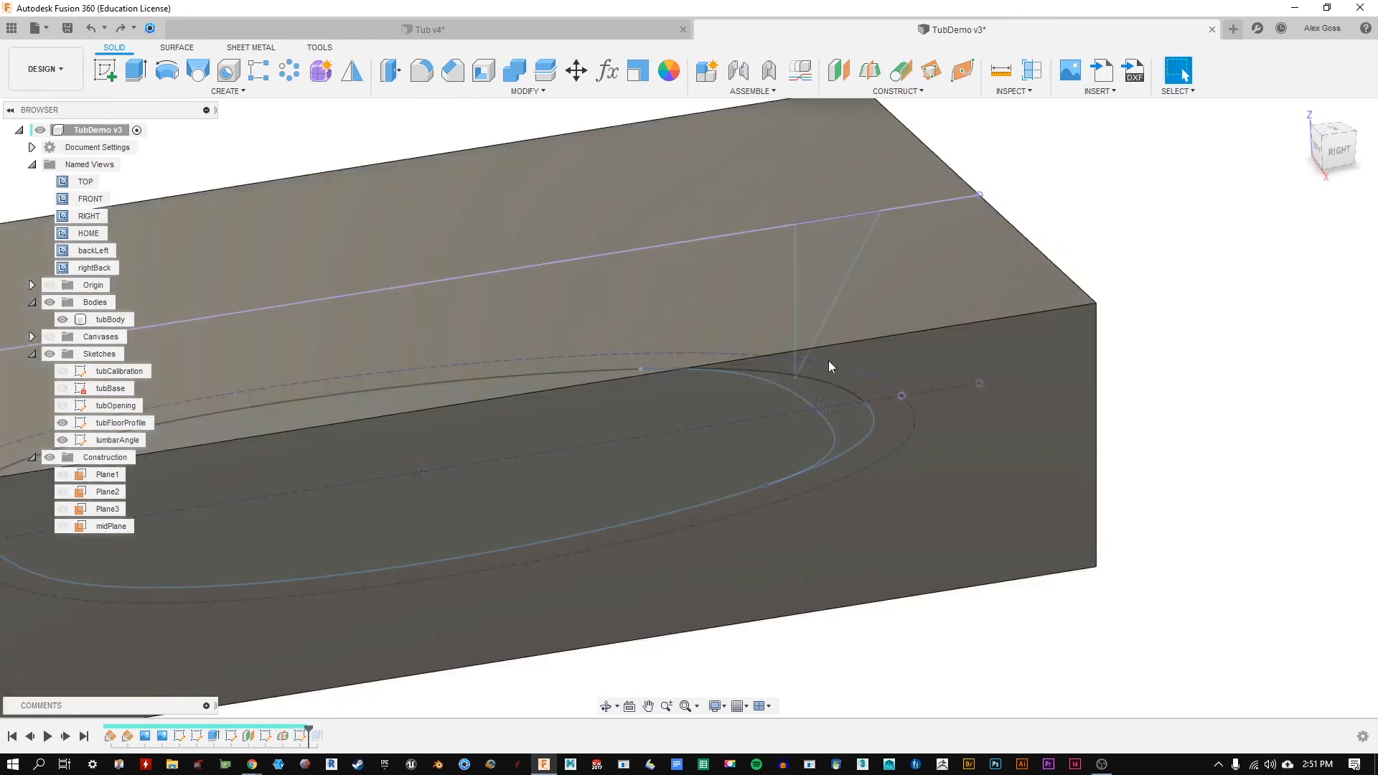
{"action": "mouse_move", "coordinate": [861, 432]}
{"action": "middle_mouse_down", "text": "shift"}
{"action": "mouse_move", "coordinate": [877, 452]}
{"action": "mouse_move", "coordinate": [877, 440]}
{"action": "middle_mouse_up", "text": "shift"}
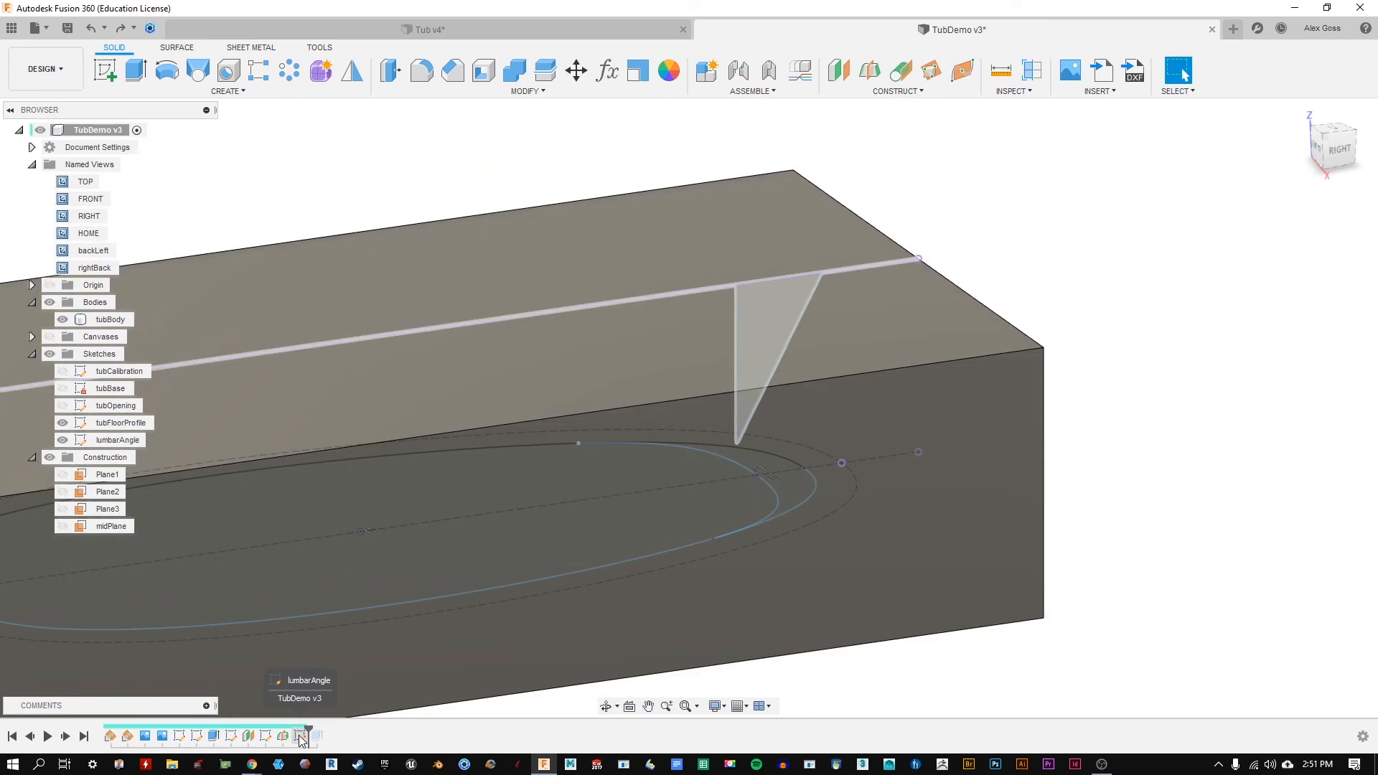
{"action": "right_click", "coordinate": [301, 737]}
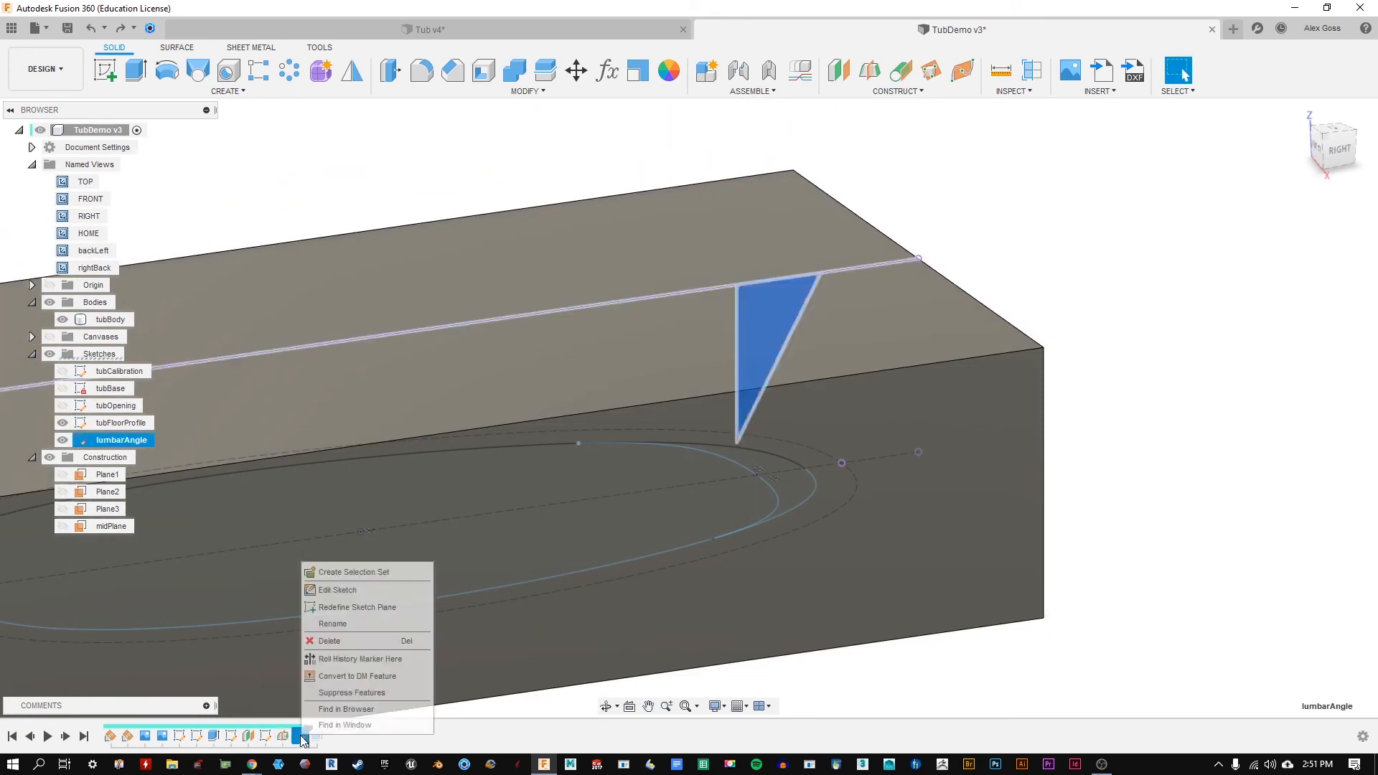
{"action": "left_click", "coordinate": [331, 641]}
{"action": "left_click", "coordinate": [420, 685]}
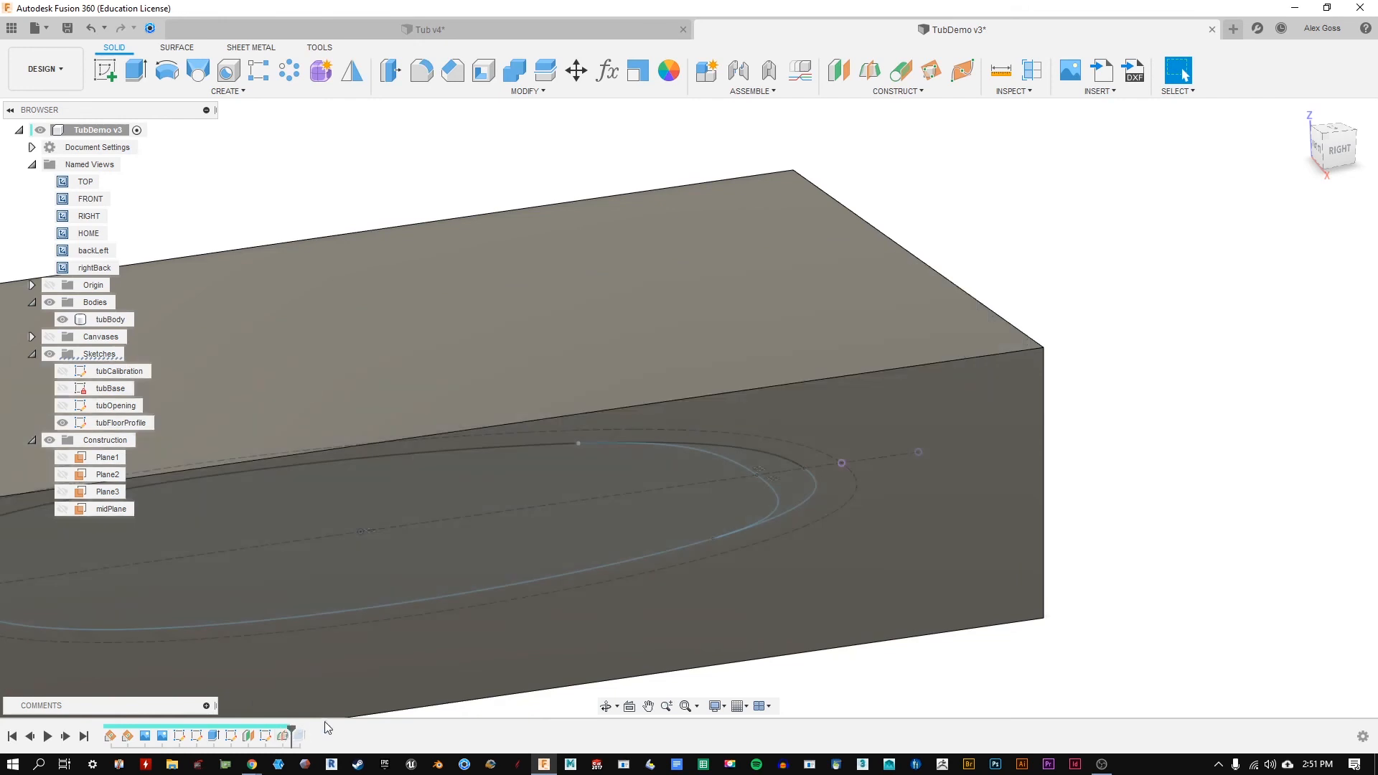
Step: Undo back until Loft1 is restored, and delete the lumbarAngle sketch that follows it in the timeline
{"action": "key", "text": "ctrl+z"}
{"action": "key", "text": "ctrl+z"}
{"action": "right_click", "coordinate": [317, 736]}
{"action": "left_click", "coordinate": [382, 639]}
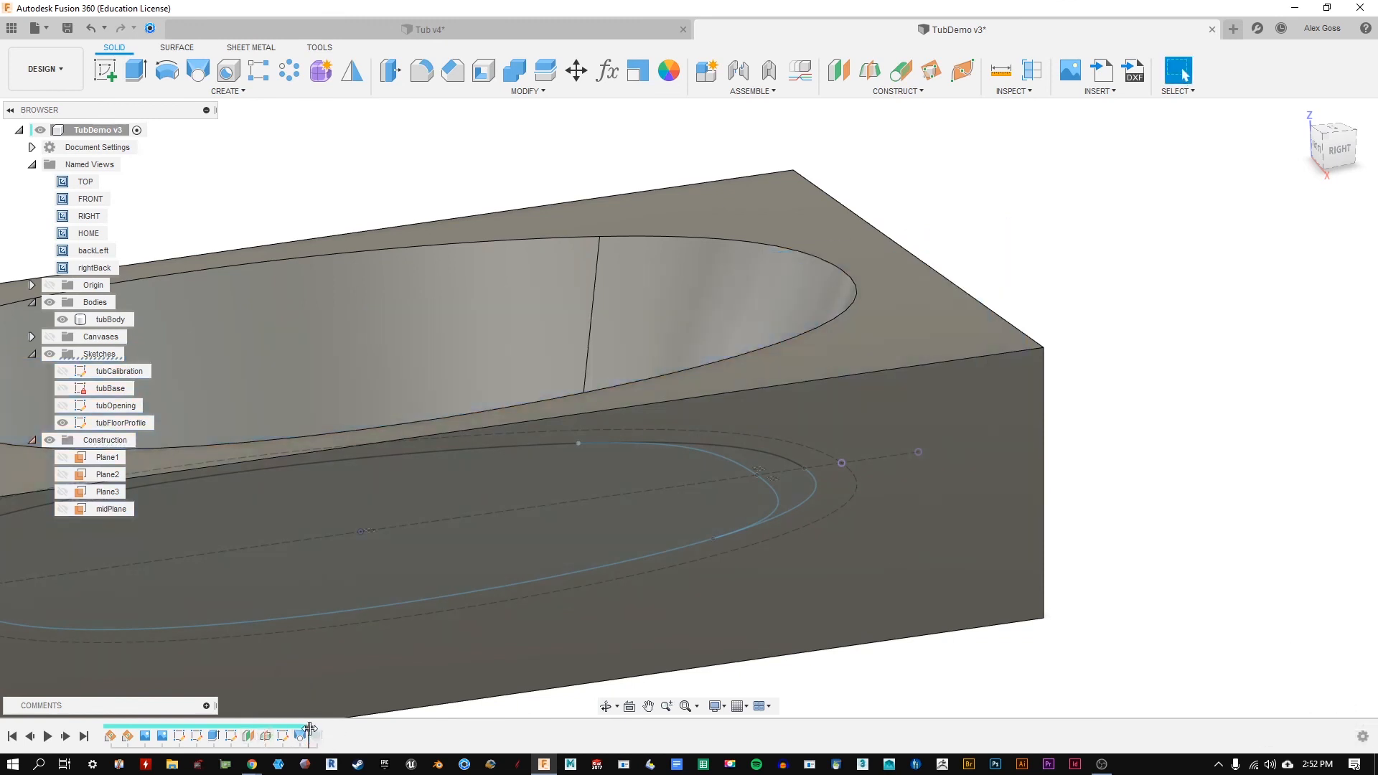
Step: Roll the history back to just after midPlane, and show the tubOpening sketch and midPlane
{"action": "left_click_drag", "start_coordinate": [310, 729], "coordinate": [274, 729]}
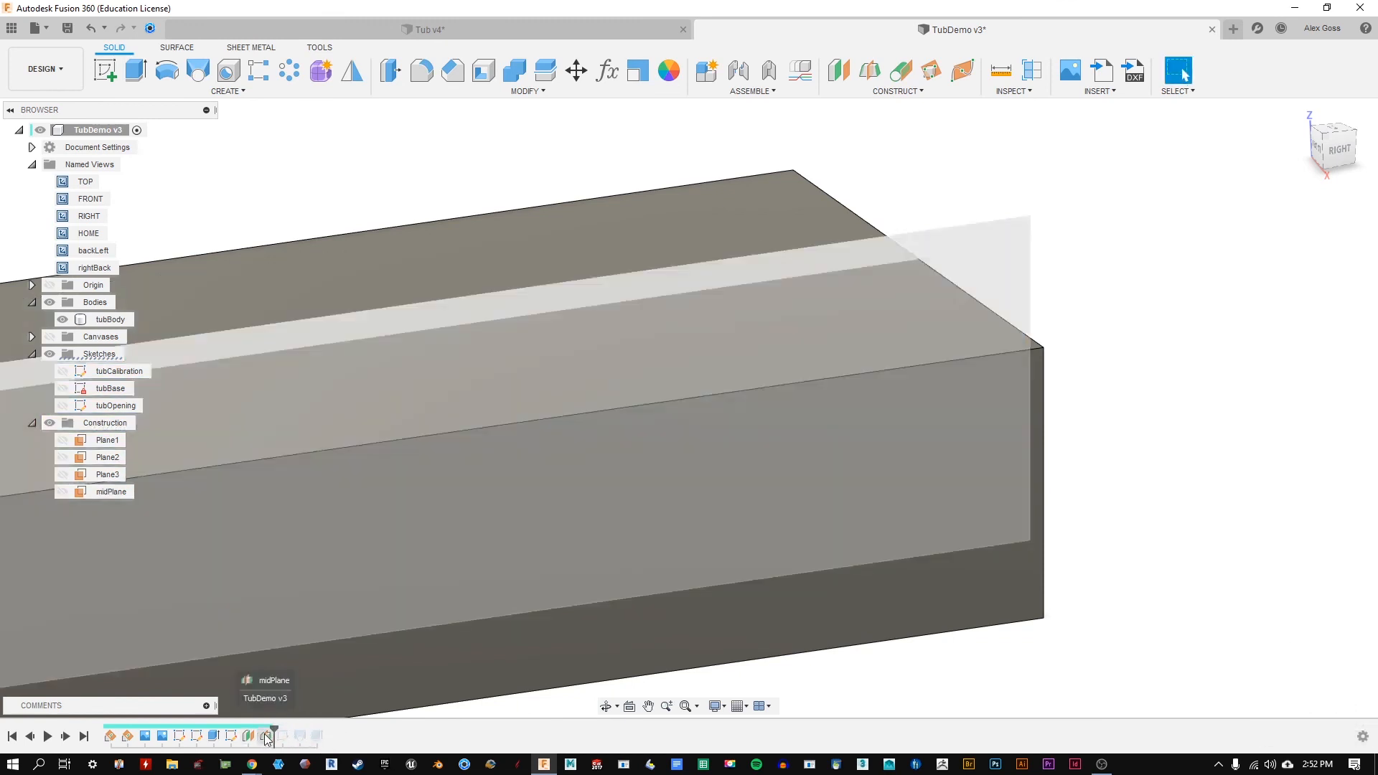
{"action": "left_click", "coordinate": [265, 736]}
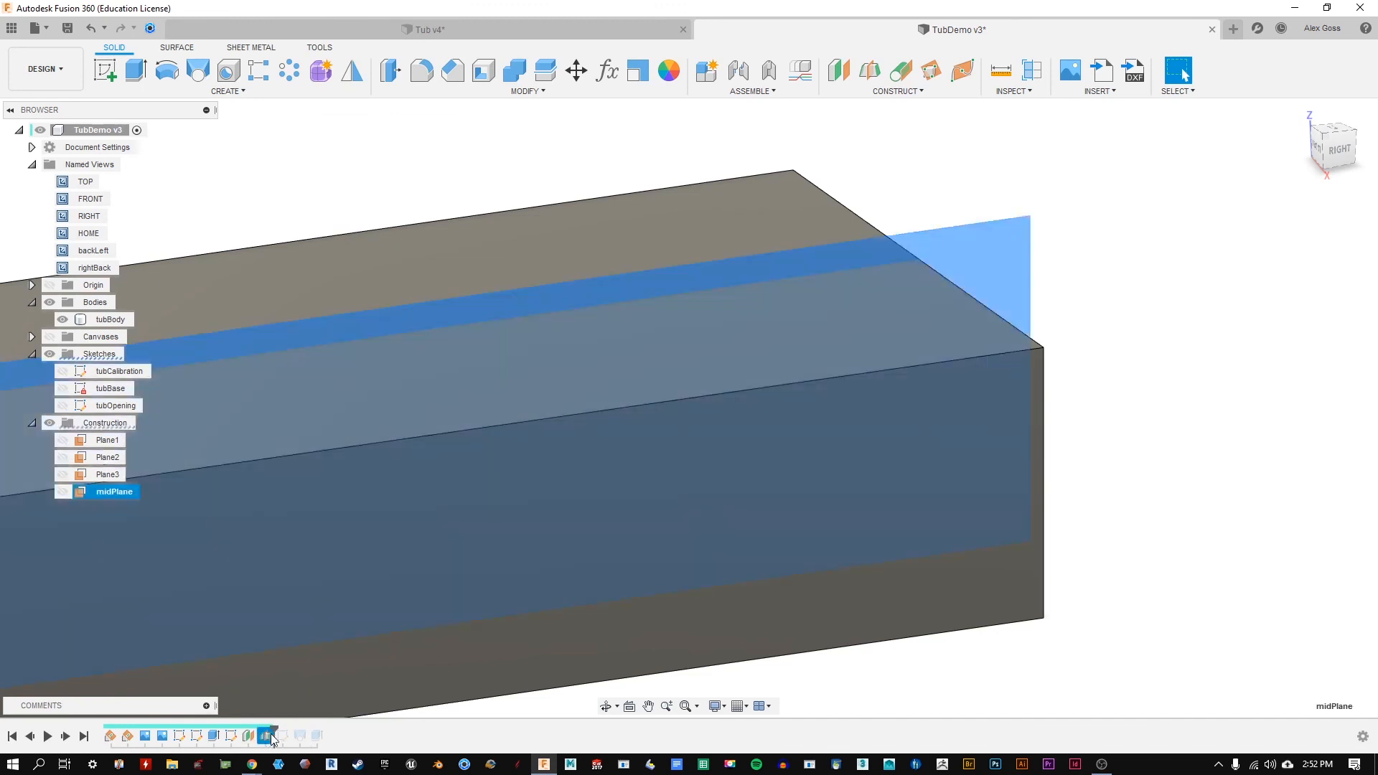
{"action": "left_click", "coordinate": [62, 405]}
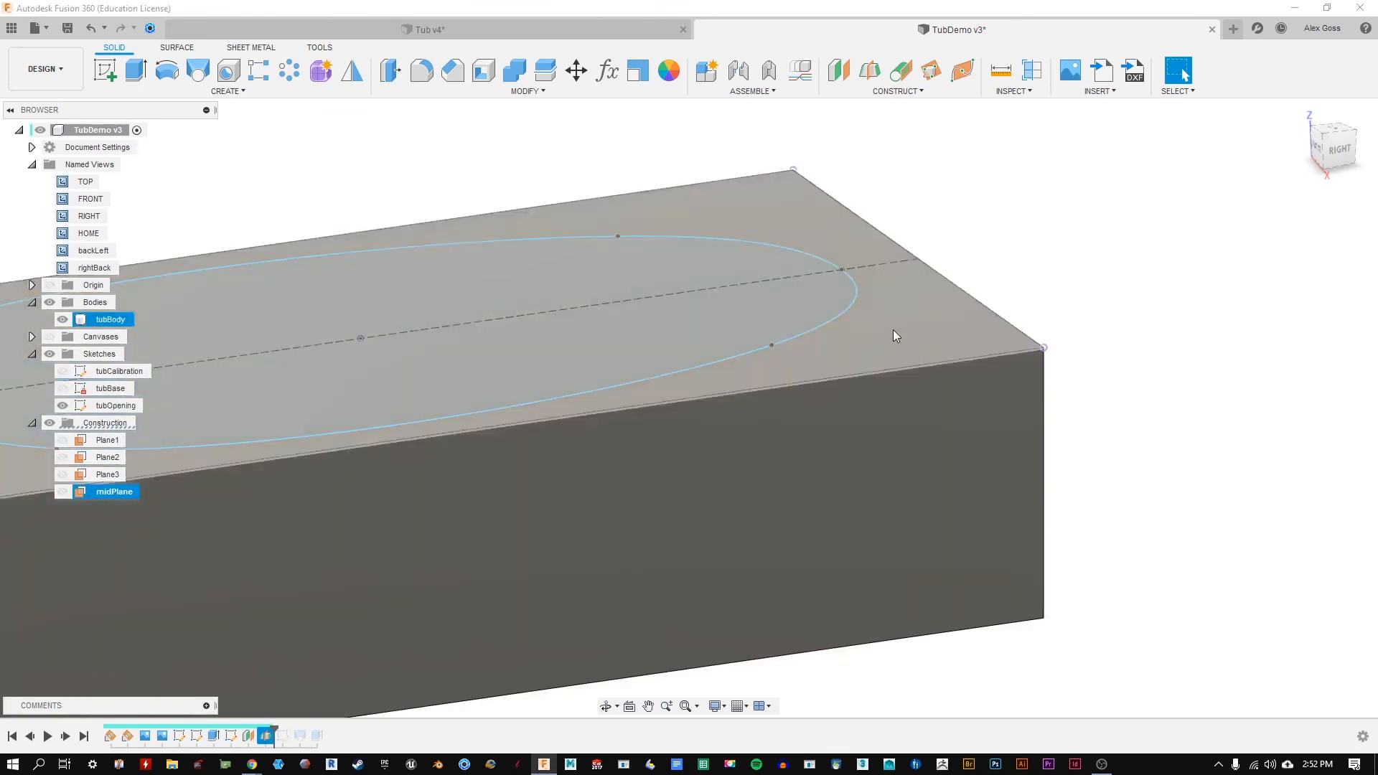
{"action": "left_click", "coordinate": [62, 492]}
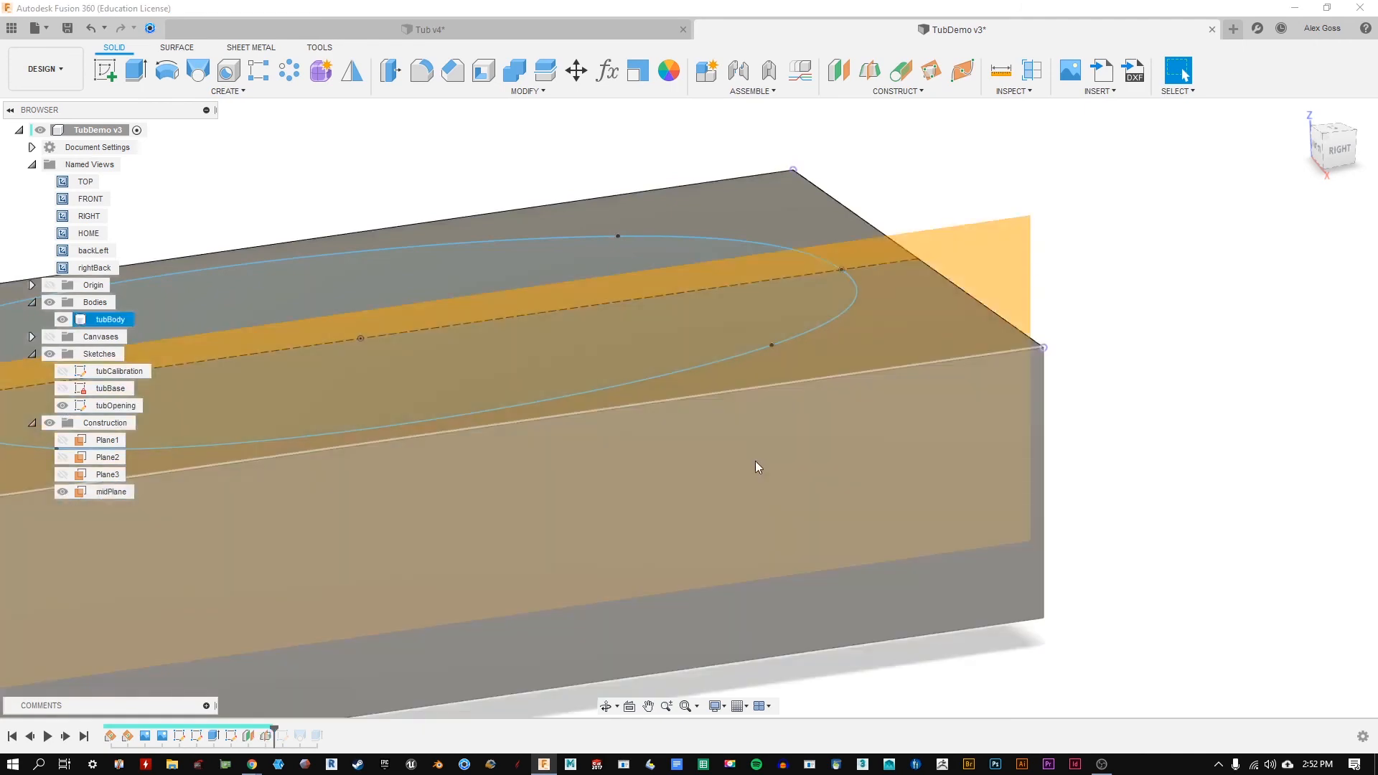
Step: Start a sketch on midPlane and draw a closed, downward-pointing triangle with its upper side above the tub's top face
{"action": "left_click", "coordinate": [108, 70]}
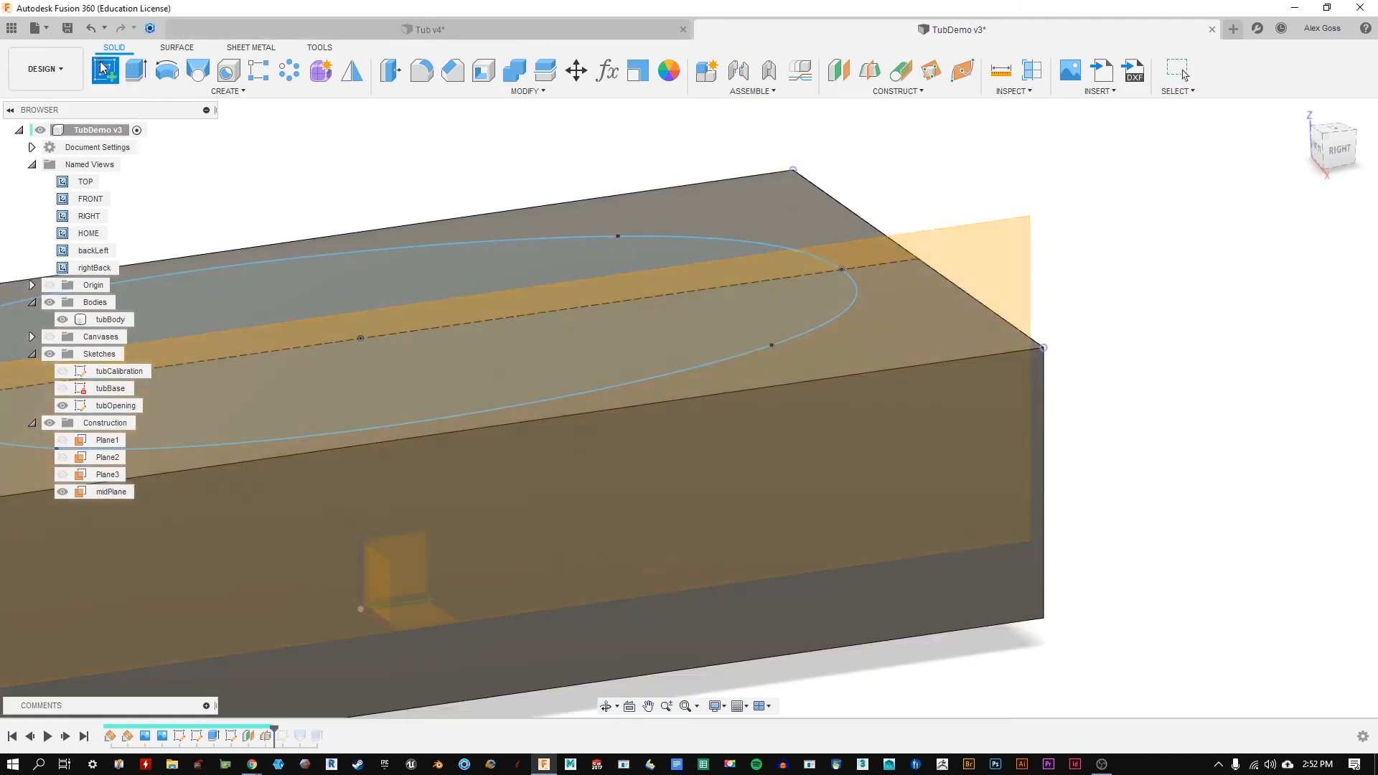
{"action": "left_click", "coordinate": [977, 252]}
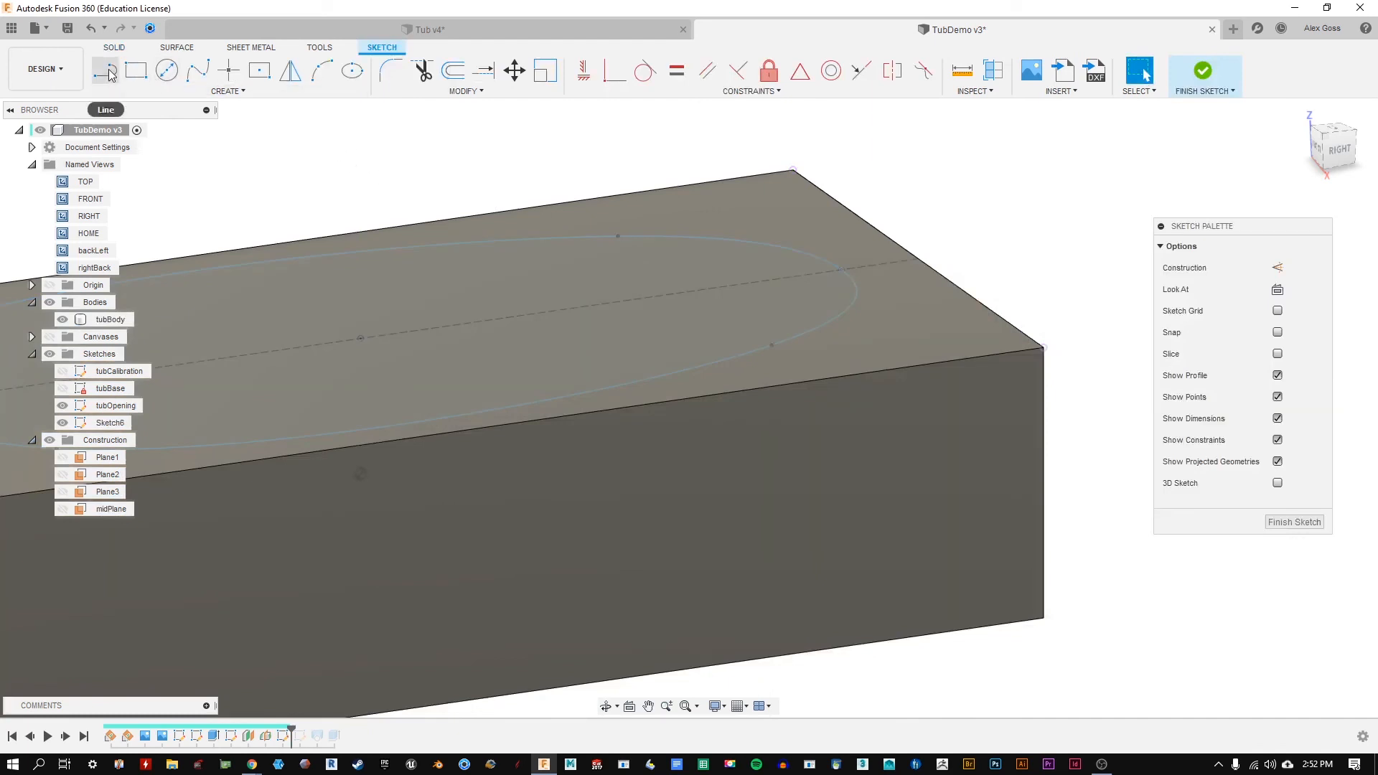
{"action": "left_click", "coordinate": [1342, 147]}
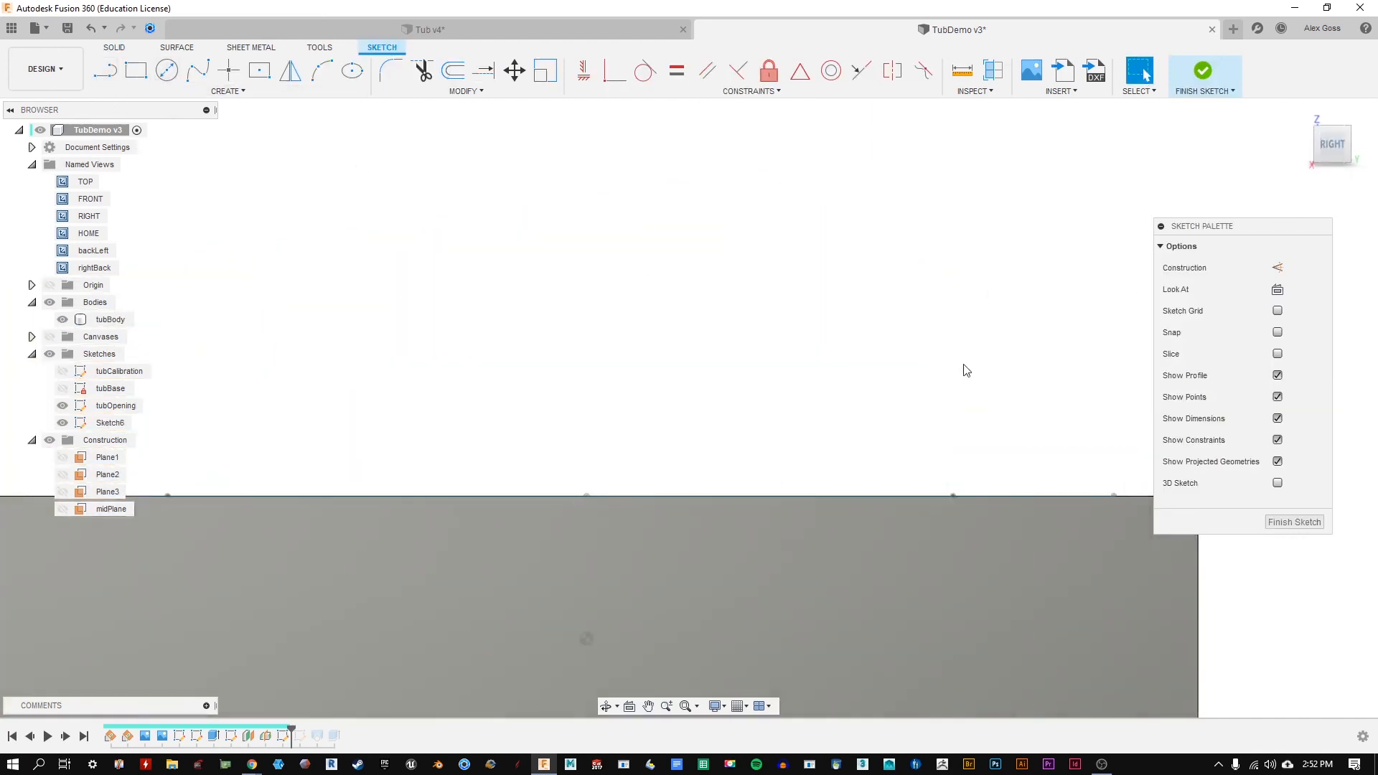
{"action": "left_click", "coordinate": [105, 70]}
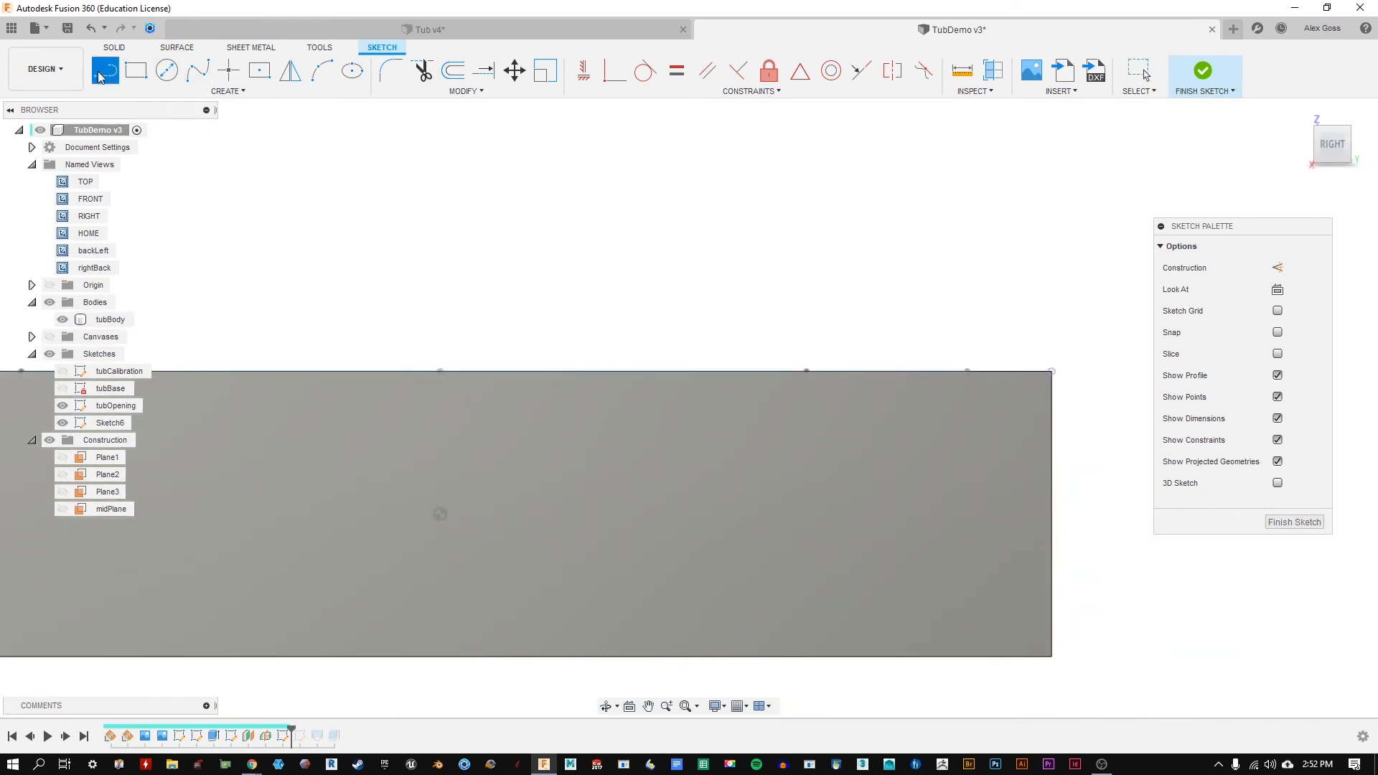
{"action": "left_click", "coordinate": [663, 327]}
{"action": "left_click", "coordinate": [679, 582]}
{"action": "left_click", "coordinate": [843, 313]}
{"action": "left_click", "coordinate": [664, 326]}
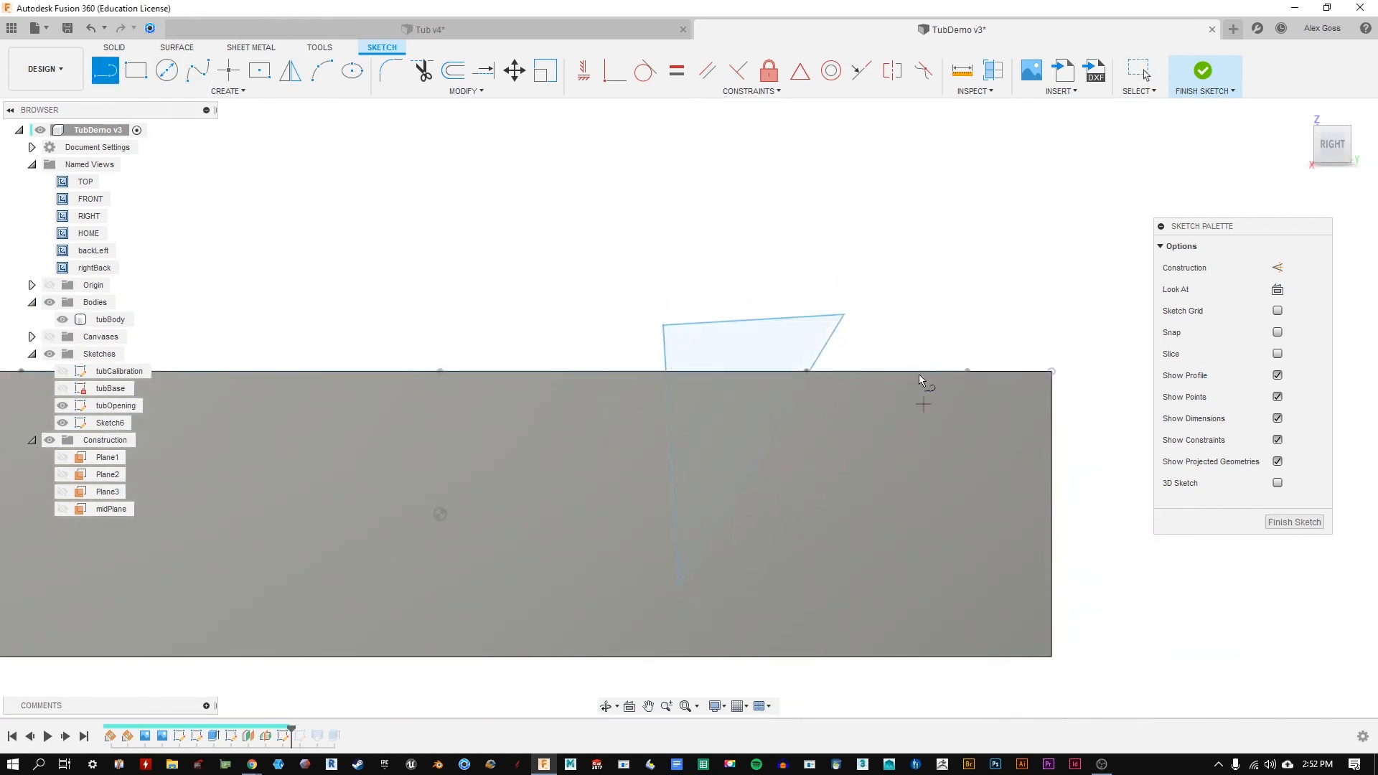
Step: Constrain the triangle's upper side perpendicular to its upright side and collinear with the tub opening's centerline
{"action": "left_click", "coordinate": [725, 90]}
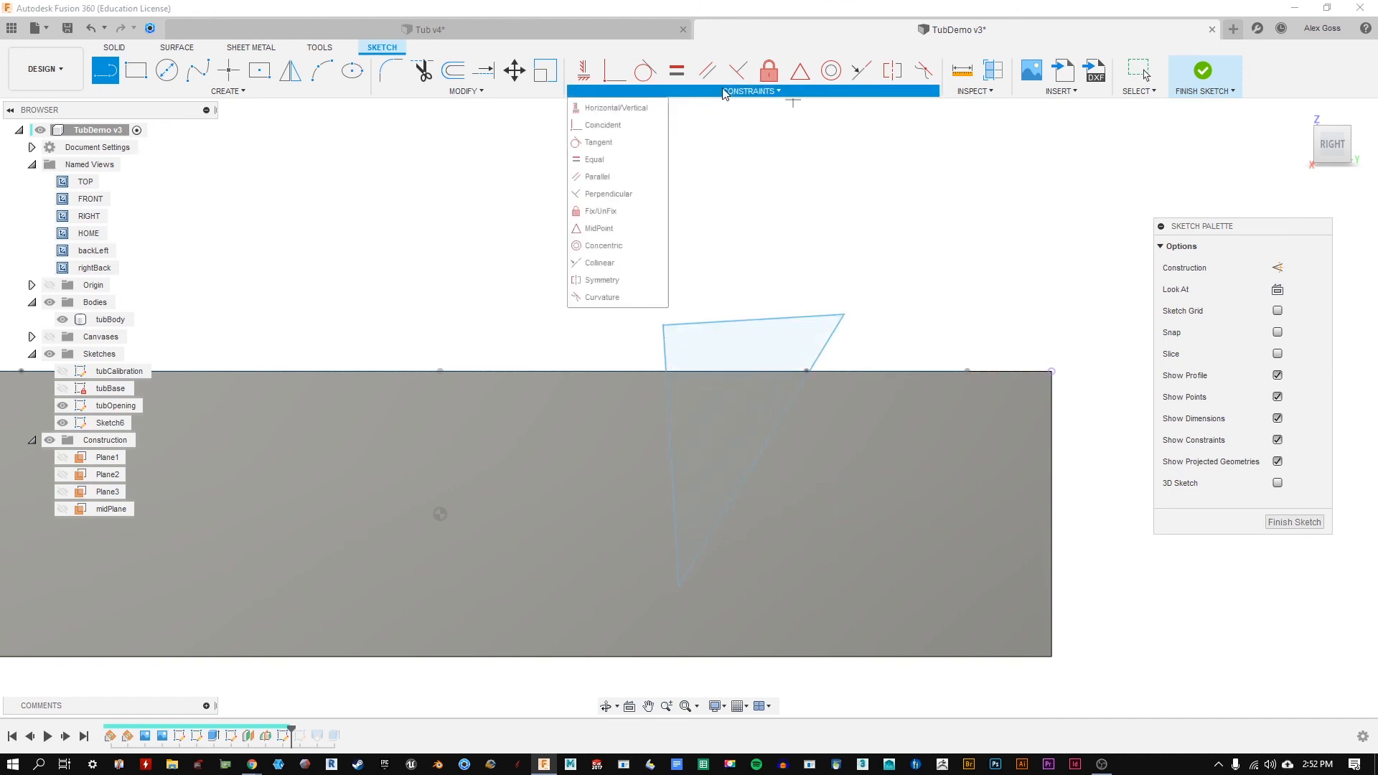
{"action": "left_click", "coordinate": [609, 194]}
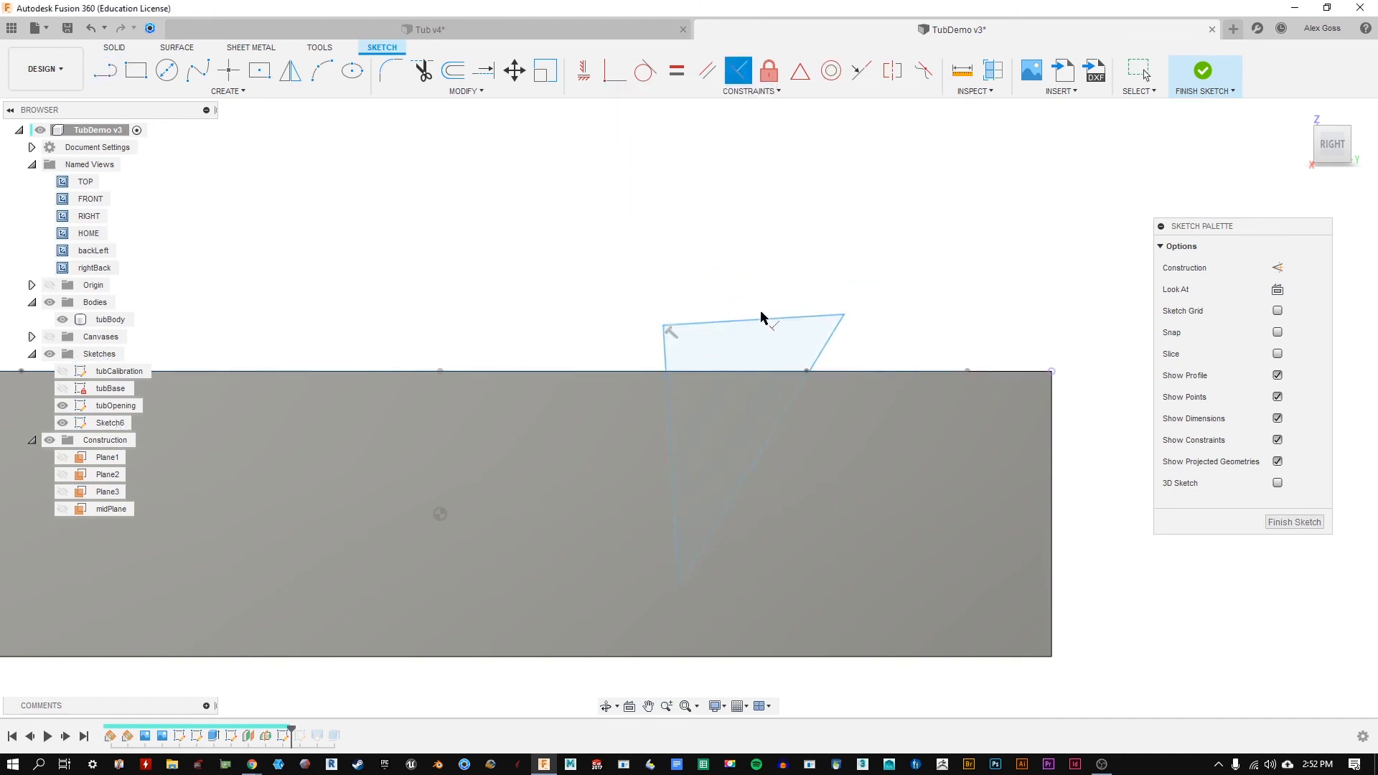
{"action": "left_click", "coordinate": [631, 92]}
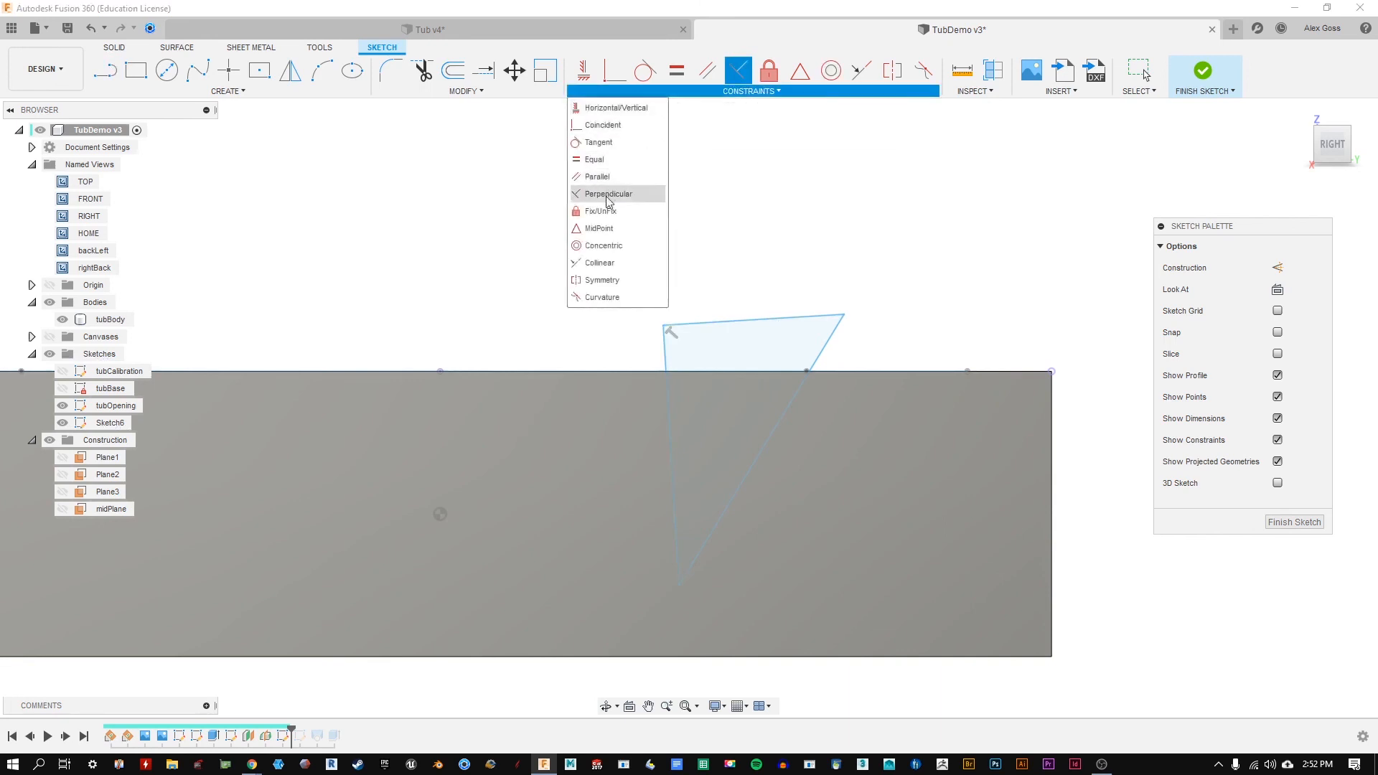
{"action": "left_click", "coordinate": [603, 262]}
{"action": "left_click", "coordinate": [738, 321]}
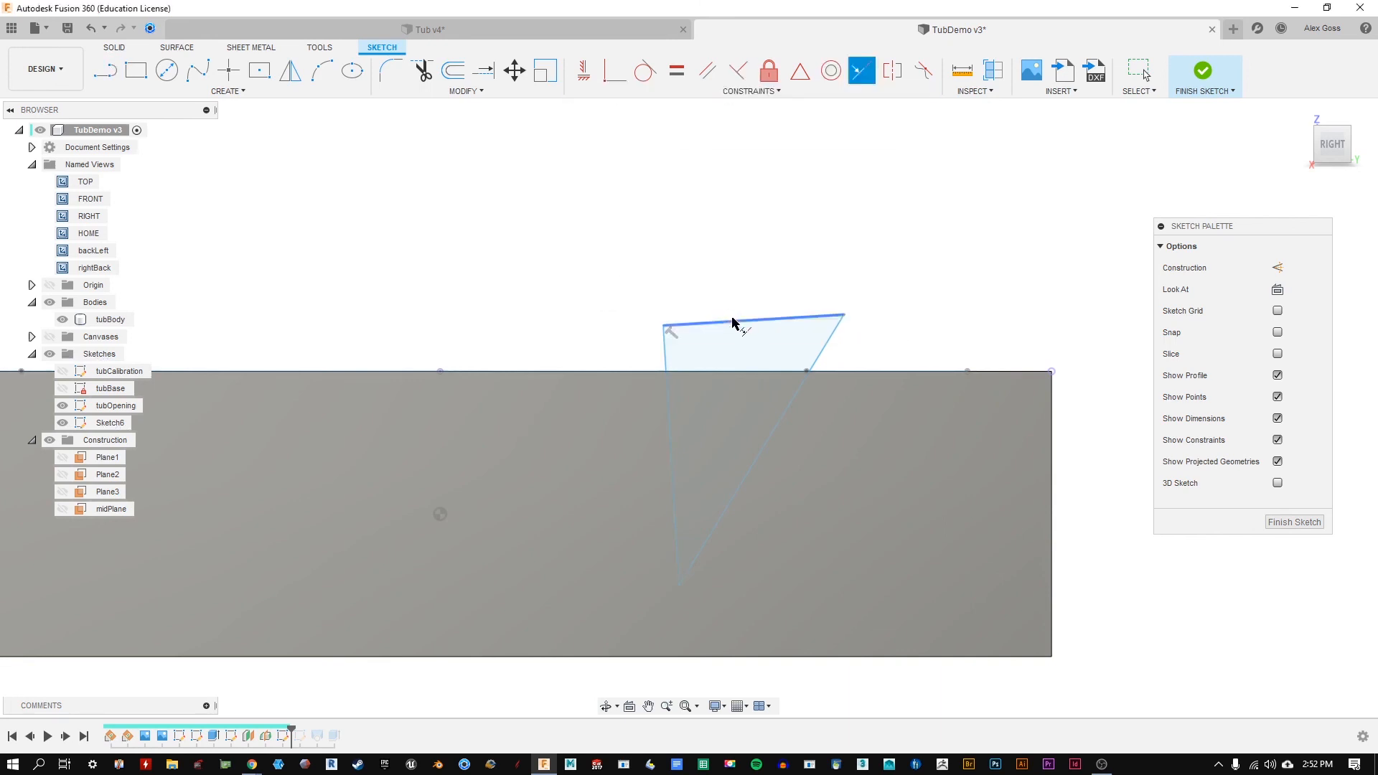
{"action": "left_click", "coordinate": [600, 372]}
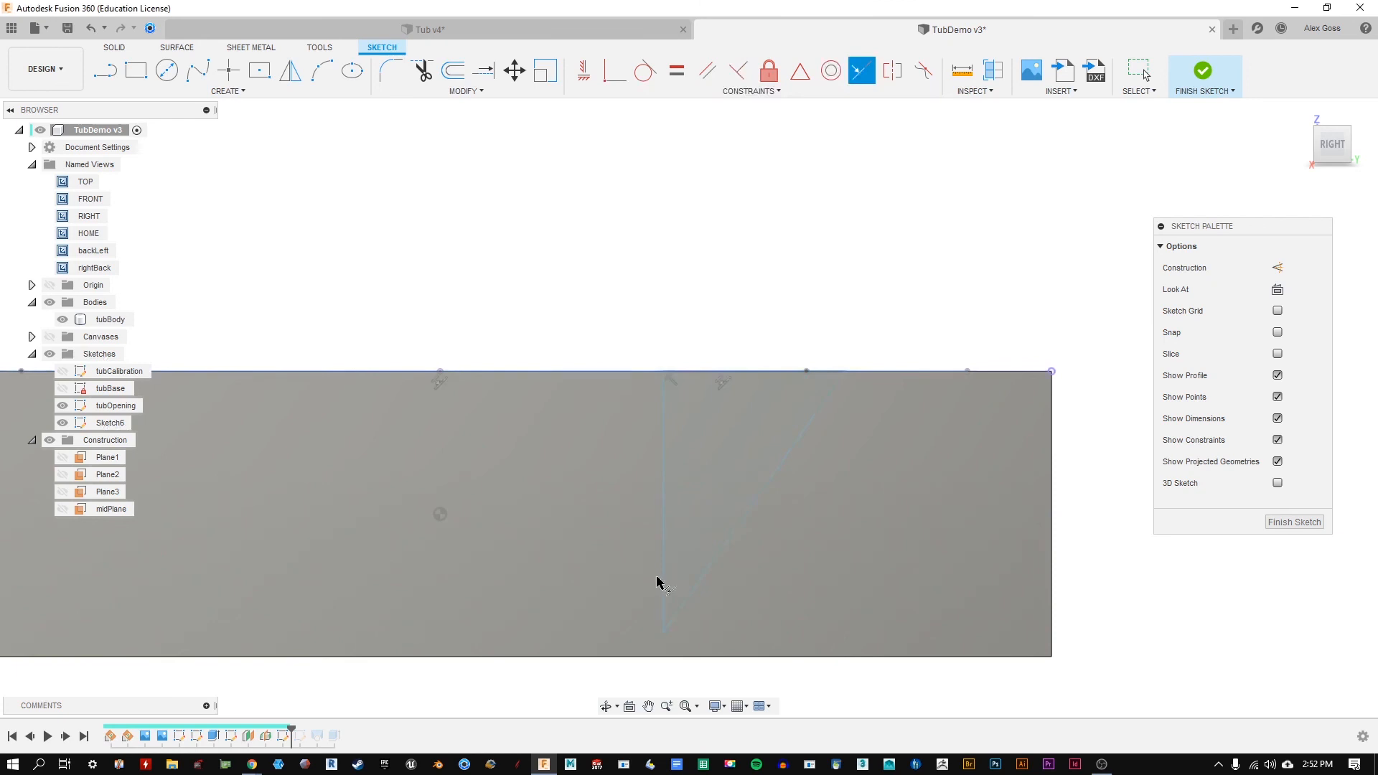
Step: Dimension the angle between the triangle's upright and slanted sides as 29°
{"action": "left_click", "coordinate": [240, 92]}
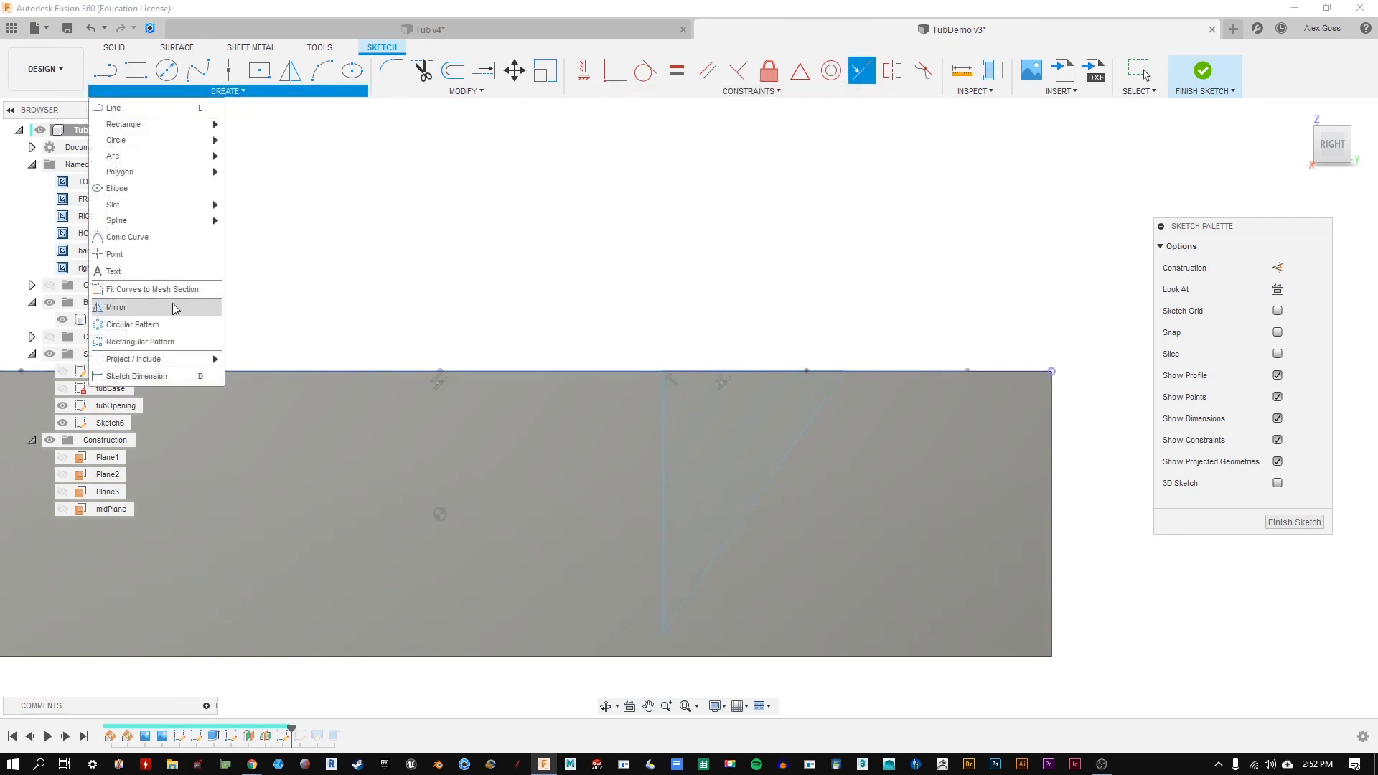
{"action": "left_click", "coordinate": [171, 376]}
{"action": "left_click", "coordinate": [663, 494]}
{"action": "left_click", "coordinate": [731, 541]}
{"action": "left_click", "coordinate": [794, 307]}
{"action": "type", "text": "29"}
{"action": "key", "text": "Return"}
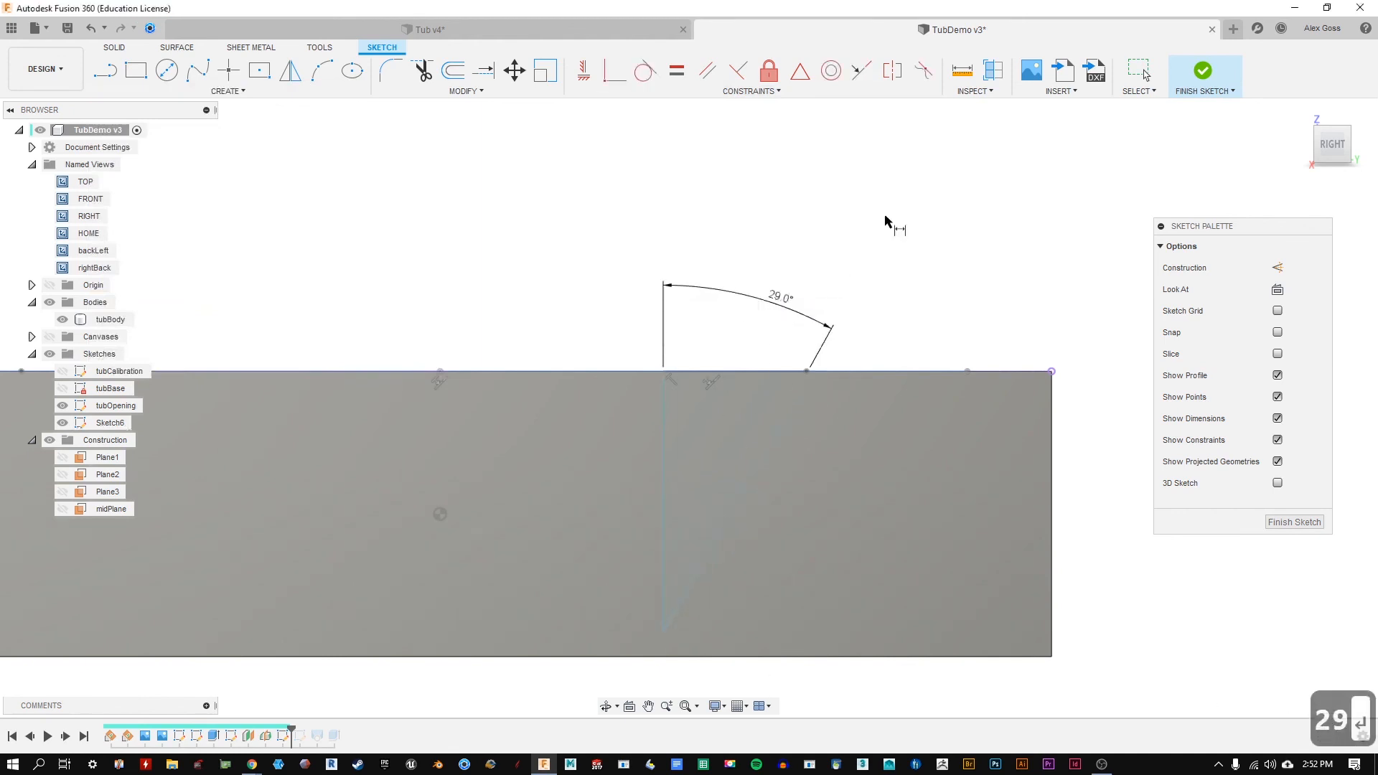
{"action": "key", "text": "space"}
{"action": "key", "text": "Escape"}
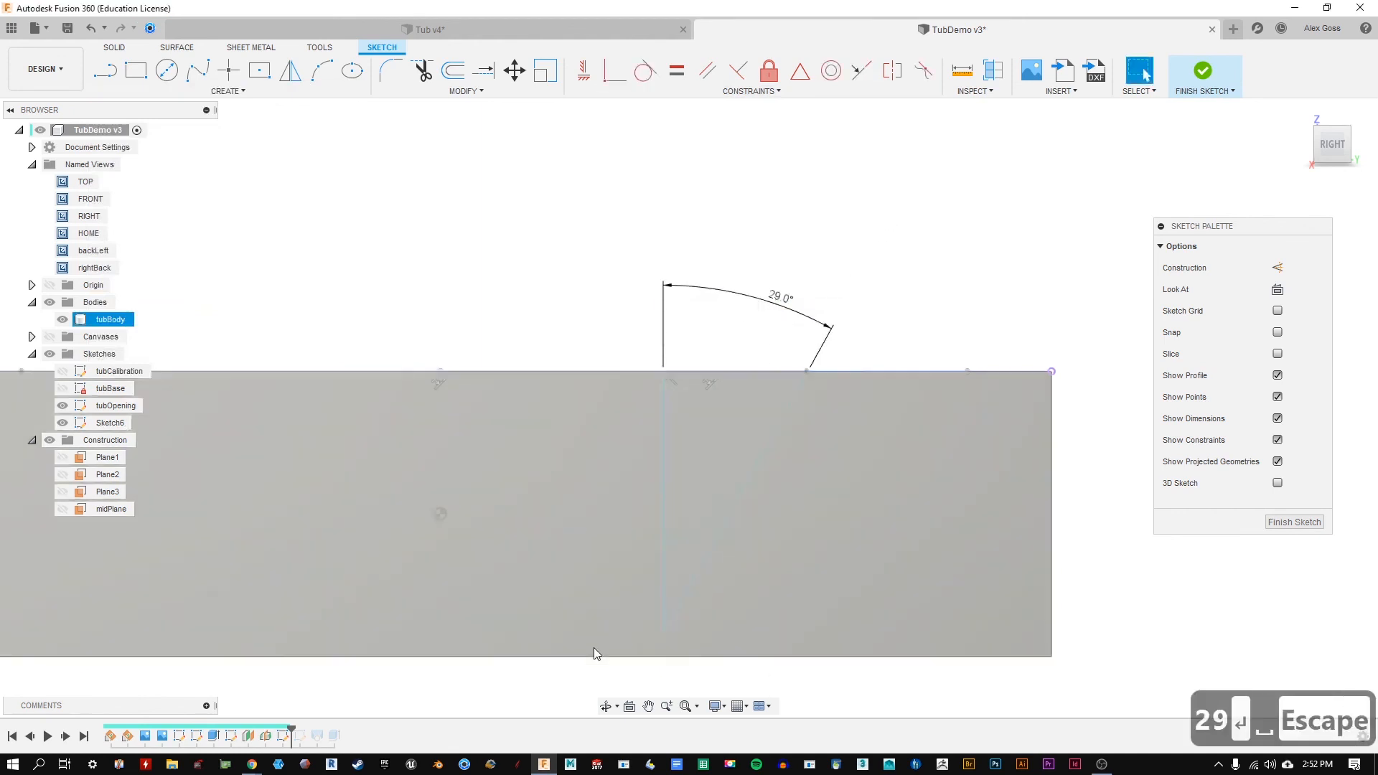
Step: Shift the triangle toward the tub opening's curved end and make the slanted side's upper endpoint coincident with the opening's end point
{"action": "mouse_move", "coordinate": [663, 632]}
{"action": "left_mouse_down"}
{"action": "mouse_move", "coordinate": [769, 557]}
{"action": "mouse_move", "coordinate": [708, 540]}
{"action": "left_mouse_up"}
{"action": "middle_click_drag", "start_coordinate": [928, 175], "coordinate": [820, 368], "text": "shift"}
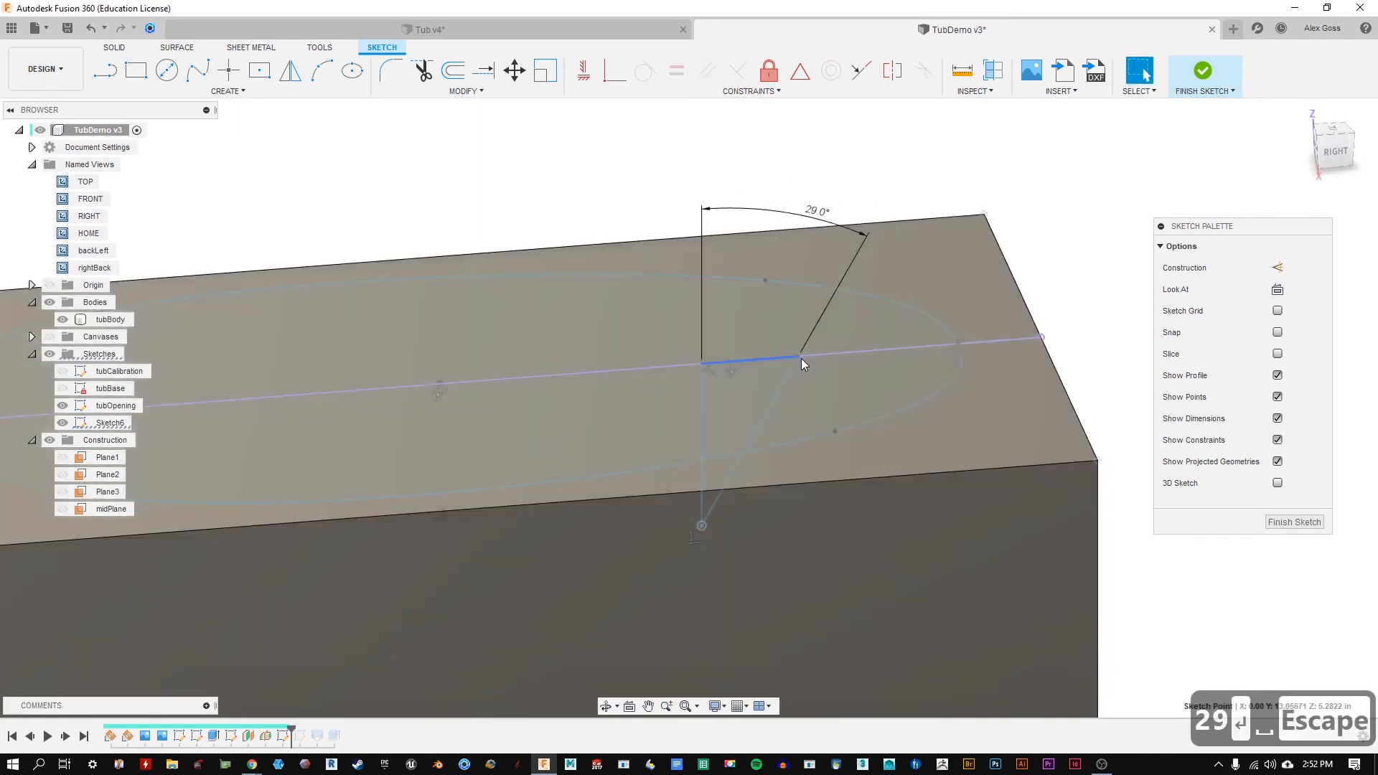
{"action": "mouse_move", "coordinate": [798, 355]}
{"action": "left_mouse_down"}
{"action": "mouse_move", "coordinate": [780, 359]}
{"action": "mouse_move", "coordinate": [957, 347]}
{"action": "mouse_move", "coordinate": [914, 357]}
{"action": "left_mouse_up"}
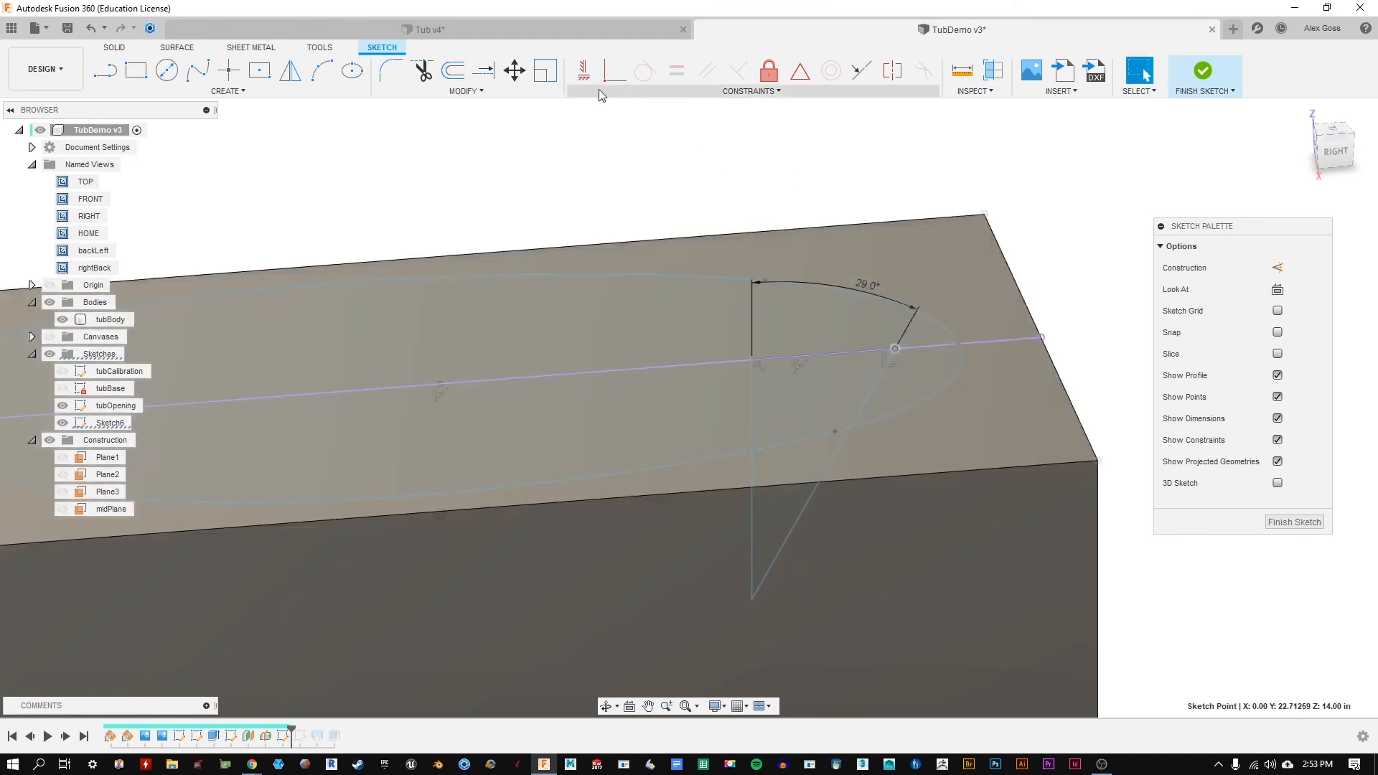
{"action": "left_click", "coordinate": [598, 88]}
{"action": "left_click", "coordinate": [622, 124]}
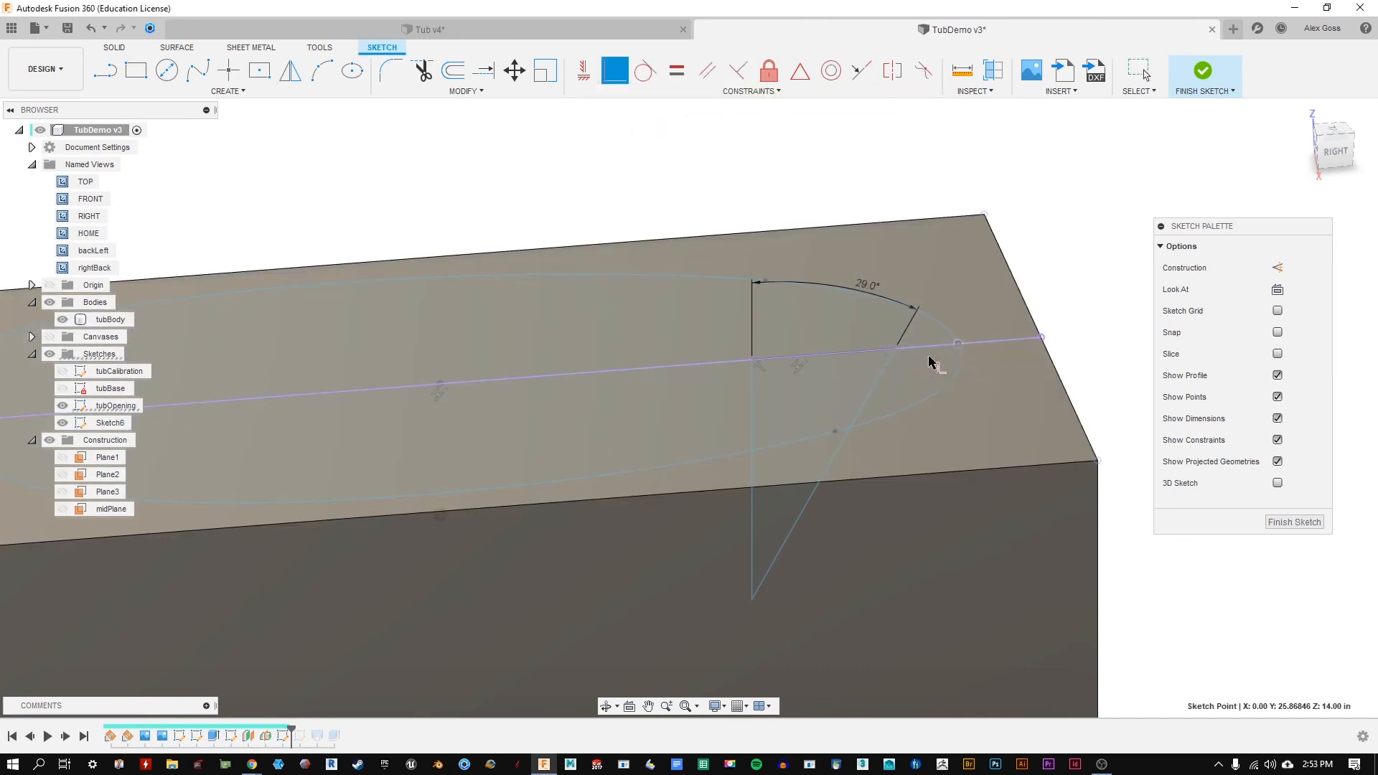
{"action": "left_click", "coordinate": [893, 352]}
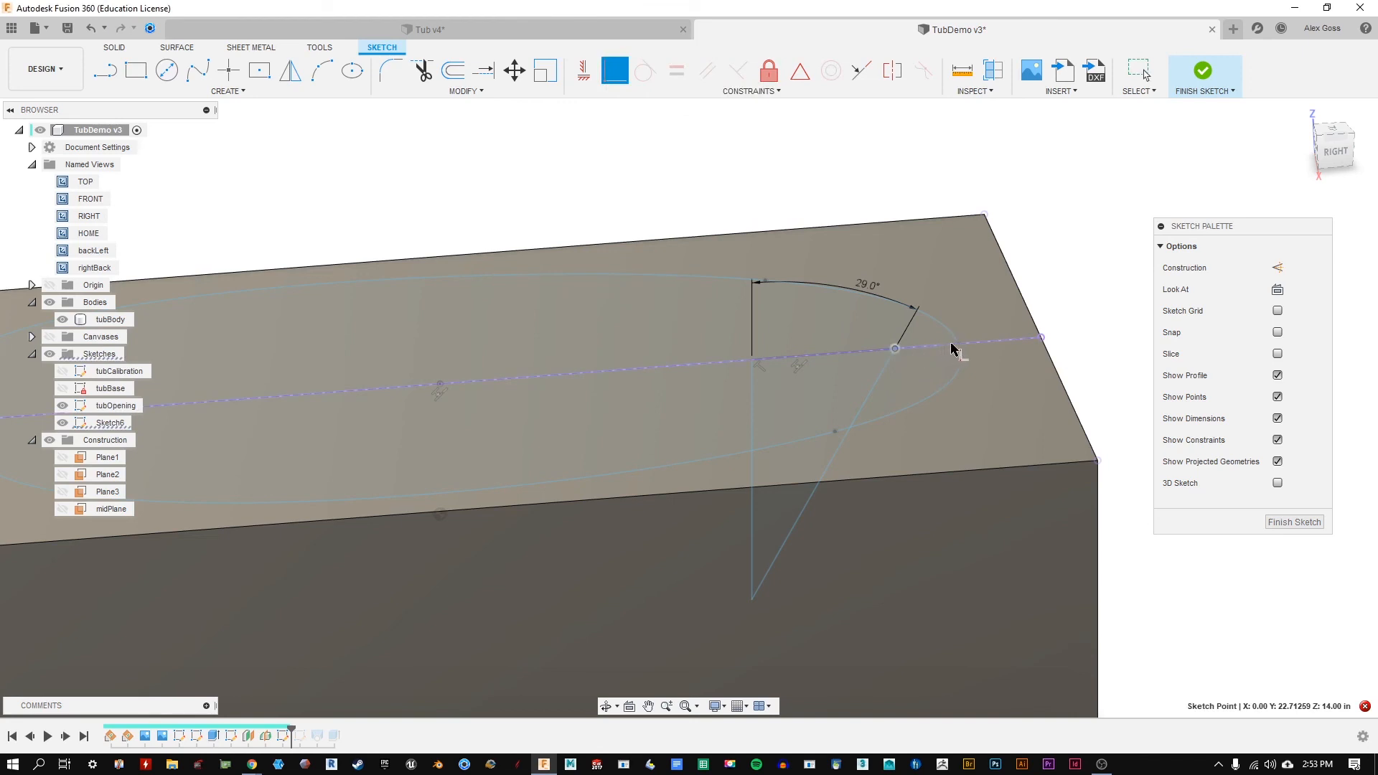
{"action": "left_click_drag", "start_coordinate": [951, 349], "coordinate": [962, 345]}
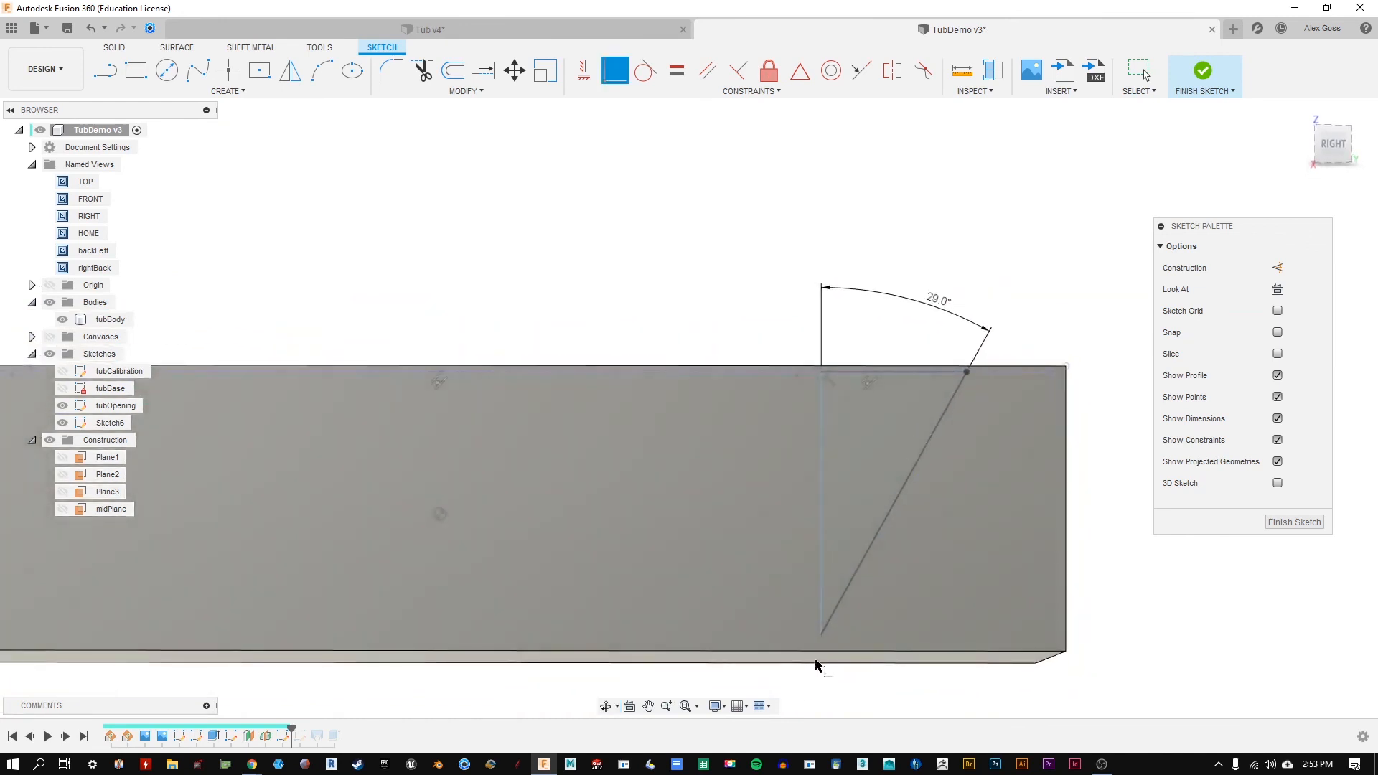
Step: Raise the triangle's lower corner and dimension the upright side's length as 10 in
{"action": "key", "text": "Escape"}
{"action": "mouse_move", "coordinate": [822, 631]}
{"action": "left_mouse_down"}
{"action": "mouse_move", "coordinate": [910, 462]}
{"action": "mouse_move", "coordinate": [900, 490]}
{"action": "mouse_move", "coordinate": [747, 558]}
{"action": "mouse_move", "coordinate": [891, 443]}
{"action": "mouse_move", "coordinate": [789, 522]}
{"action": "mouse_move", "coordinate": [775, 557]}
{"action": "mouse_move", "coordinate": [862, 484]}
{"action": "mouse_move", "coordinate": [843, 536]}
{"action": "left_mouse_up"}
{"action": "left_click", "coordinate": [763, 304]}
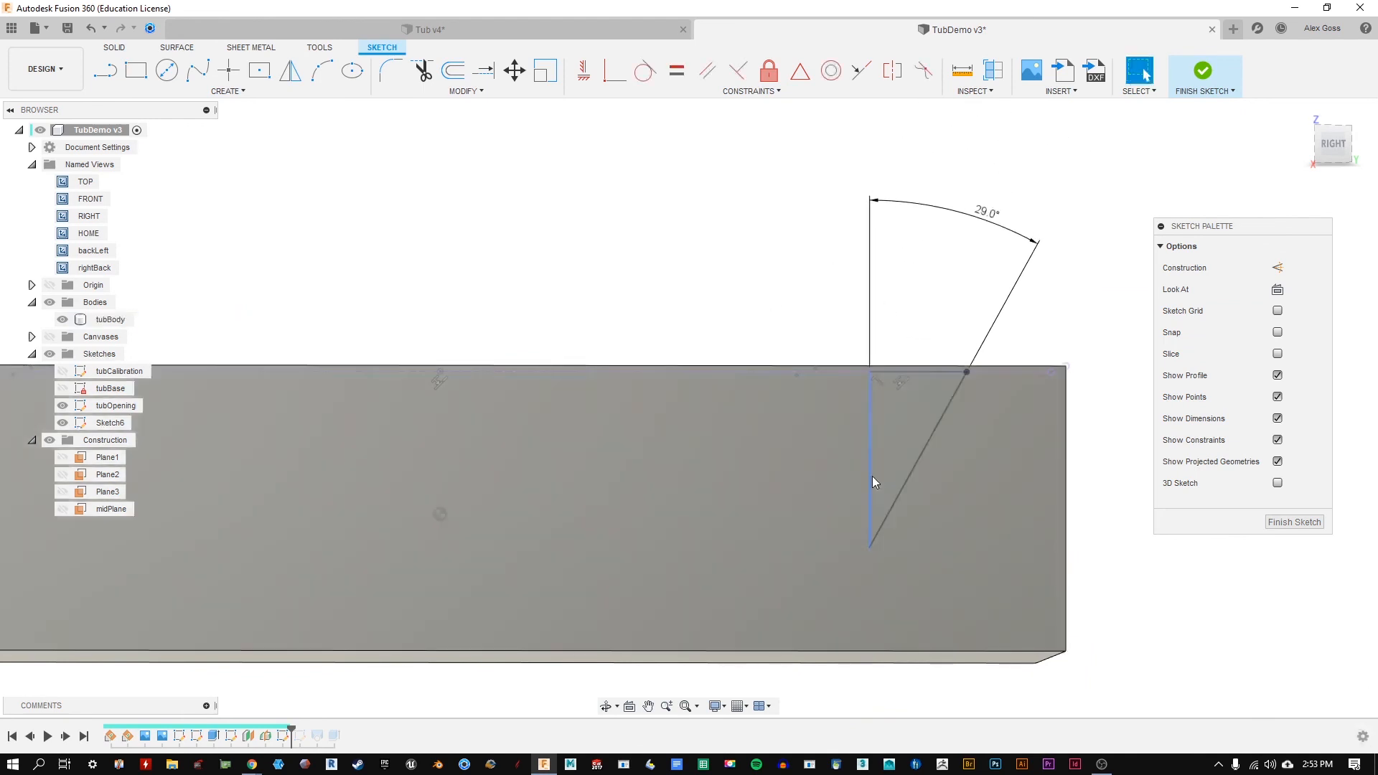
{"action": "middle_click_drag", "start_coordinate": [751, 196], "coordinate": [802, 267], "text": "shift"}
{"action": "left_click", "coordinate": [872, 485]}
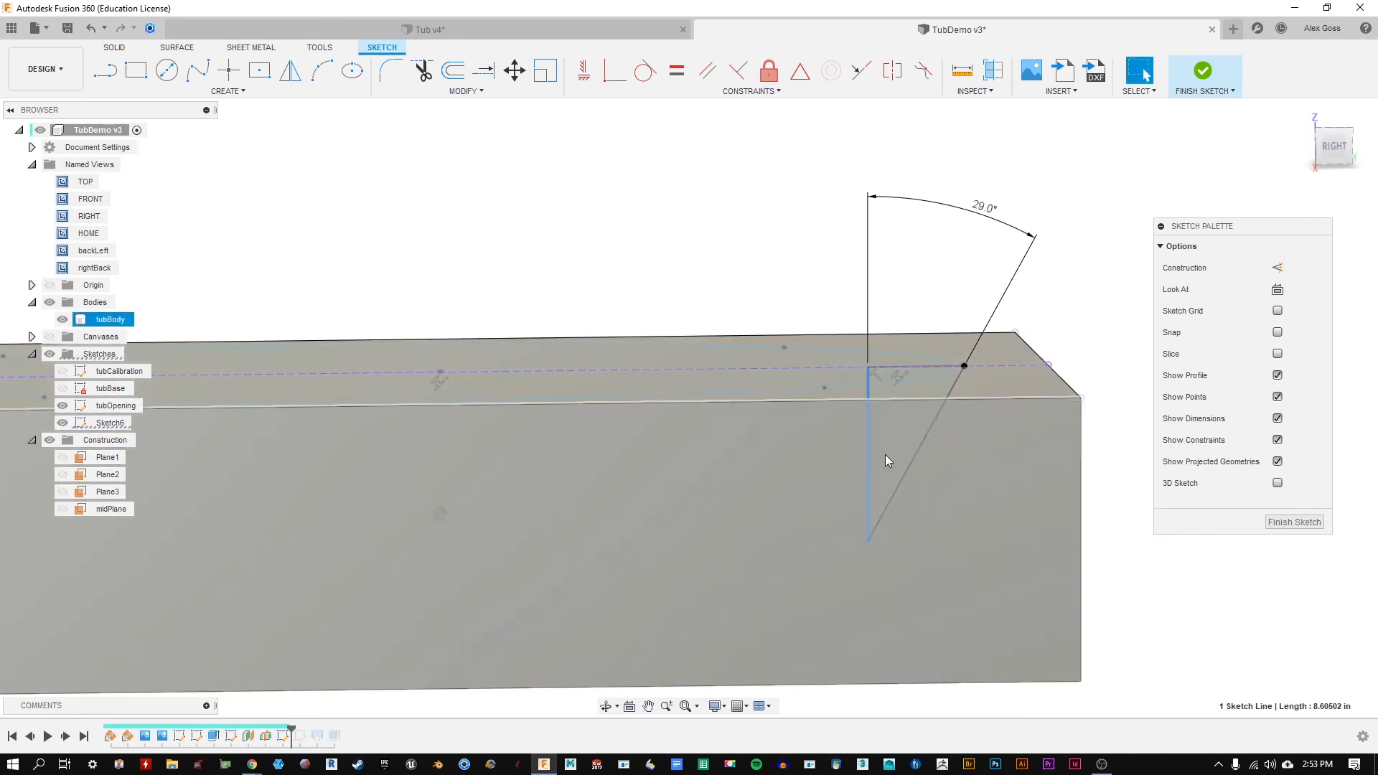
{"action": "key", "text": "d"}
{"action": "left_click", "coordinate": [643, 257]}
{"action": "type", "text": "10"}
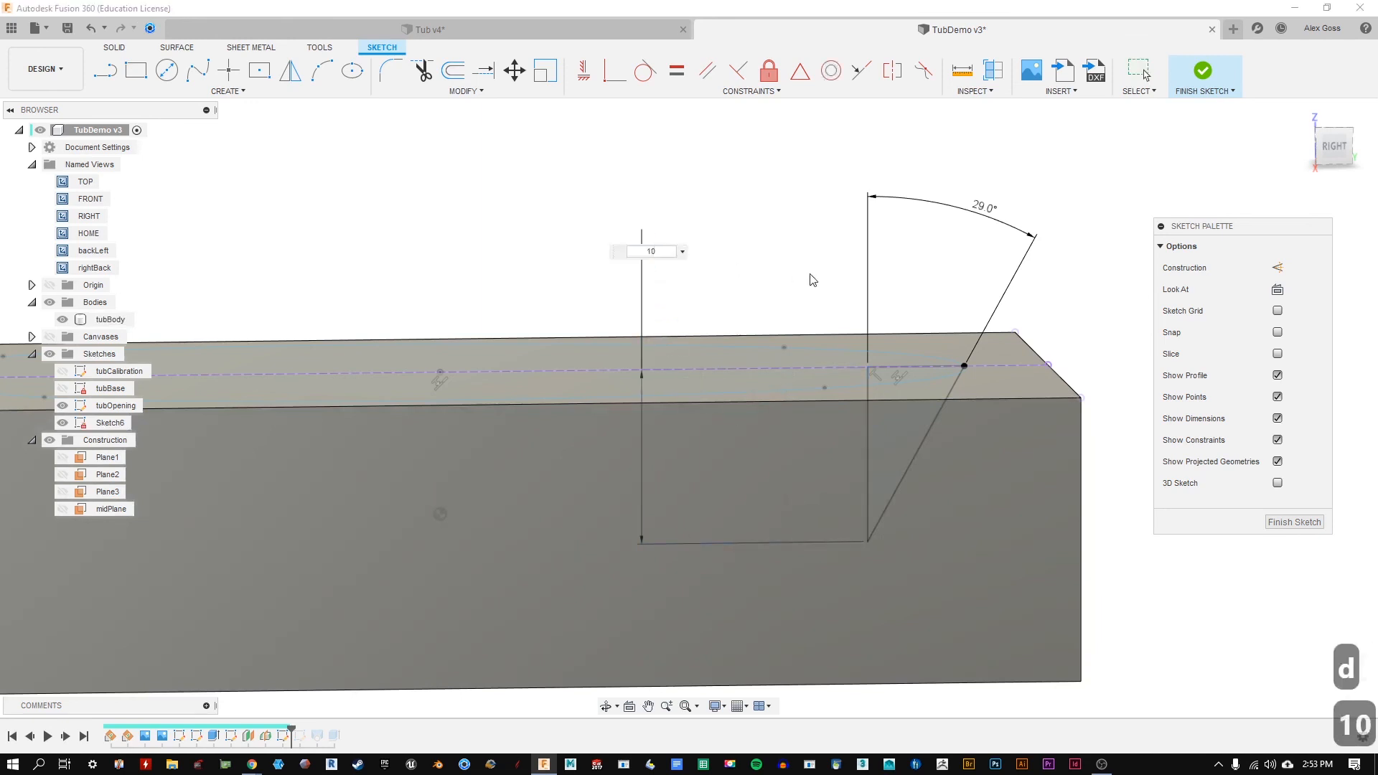
{"action": "key", "text": "Return"}
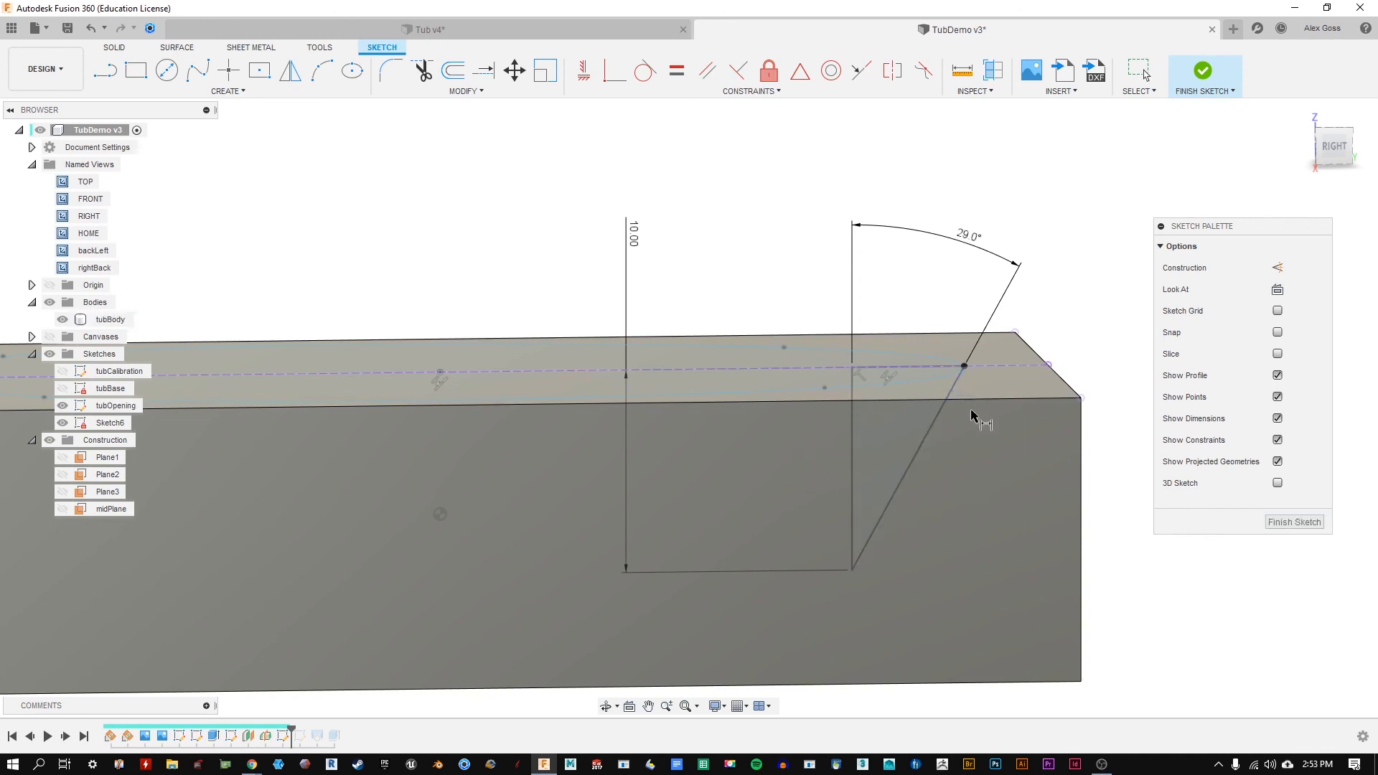
Step: Convert the lumbar triangle's lines to construction geometry and finish the sketch
{"action": "key", "text": "Escape"}
{"action": "left_click", "coordinate": [853, 573]}
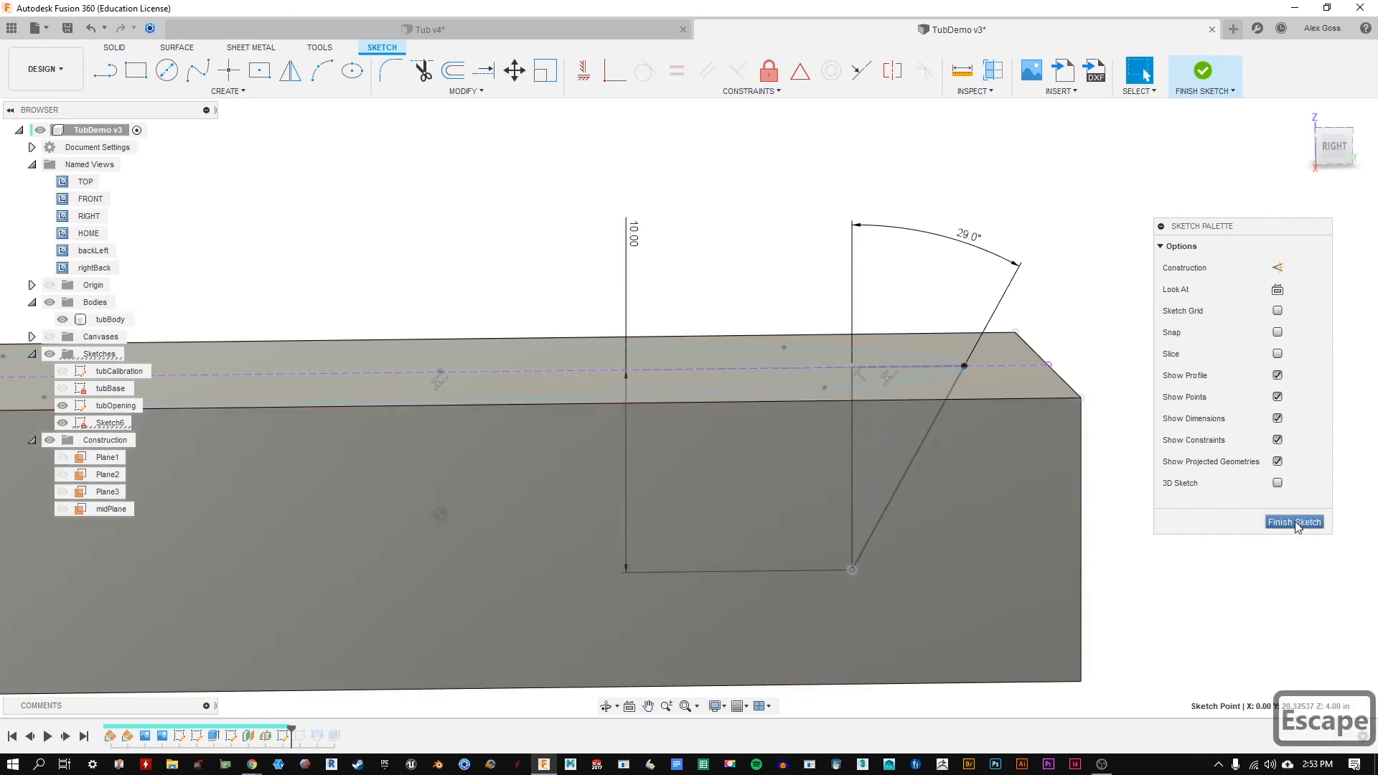
{"action": "left_click", "coordinate": [1156, 602]}
{"action": "left_click_drag", "start_coordinate": [1215, 661], "coordinate": [407, 131]}
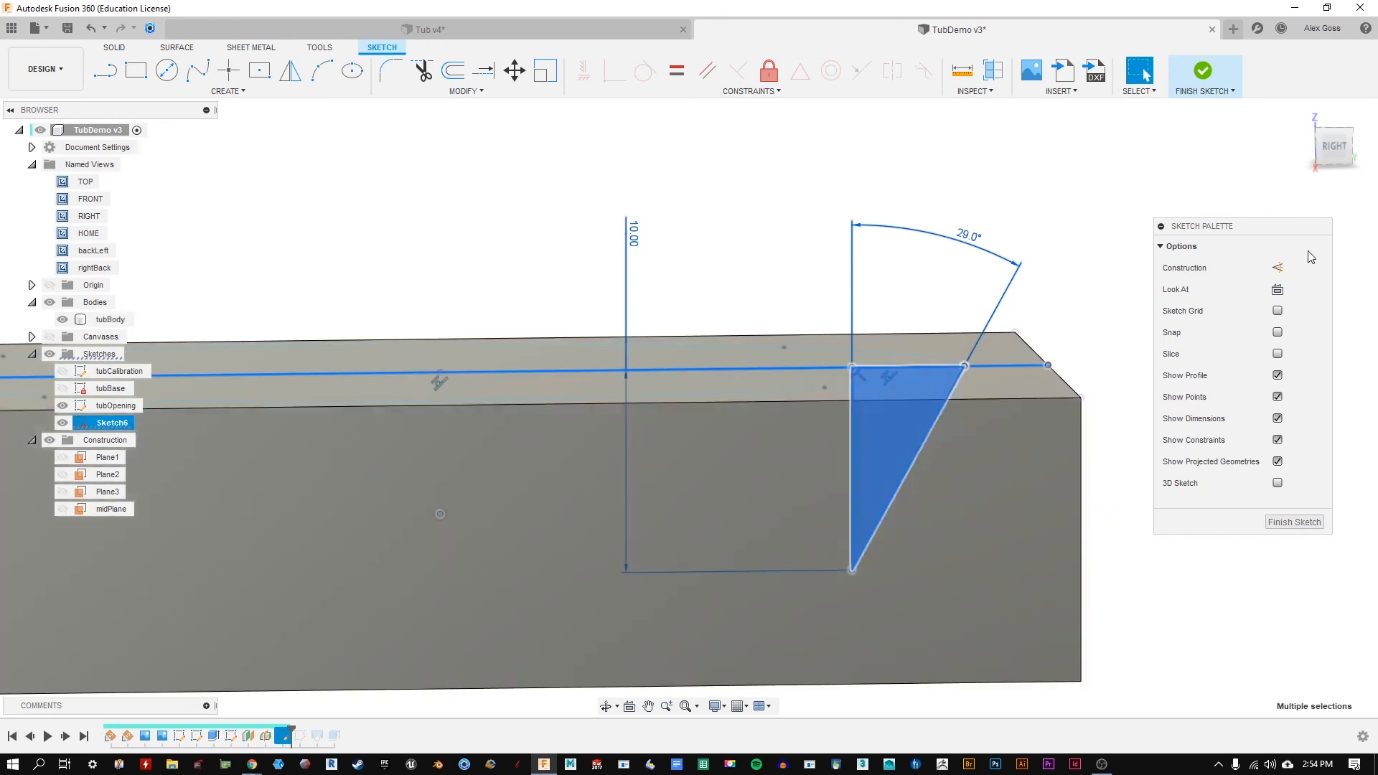
{"action": "left_click", "coordinate": [1277, 268]}
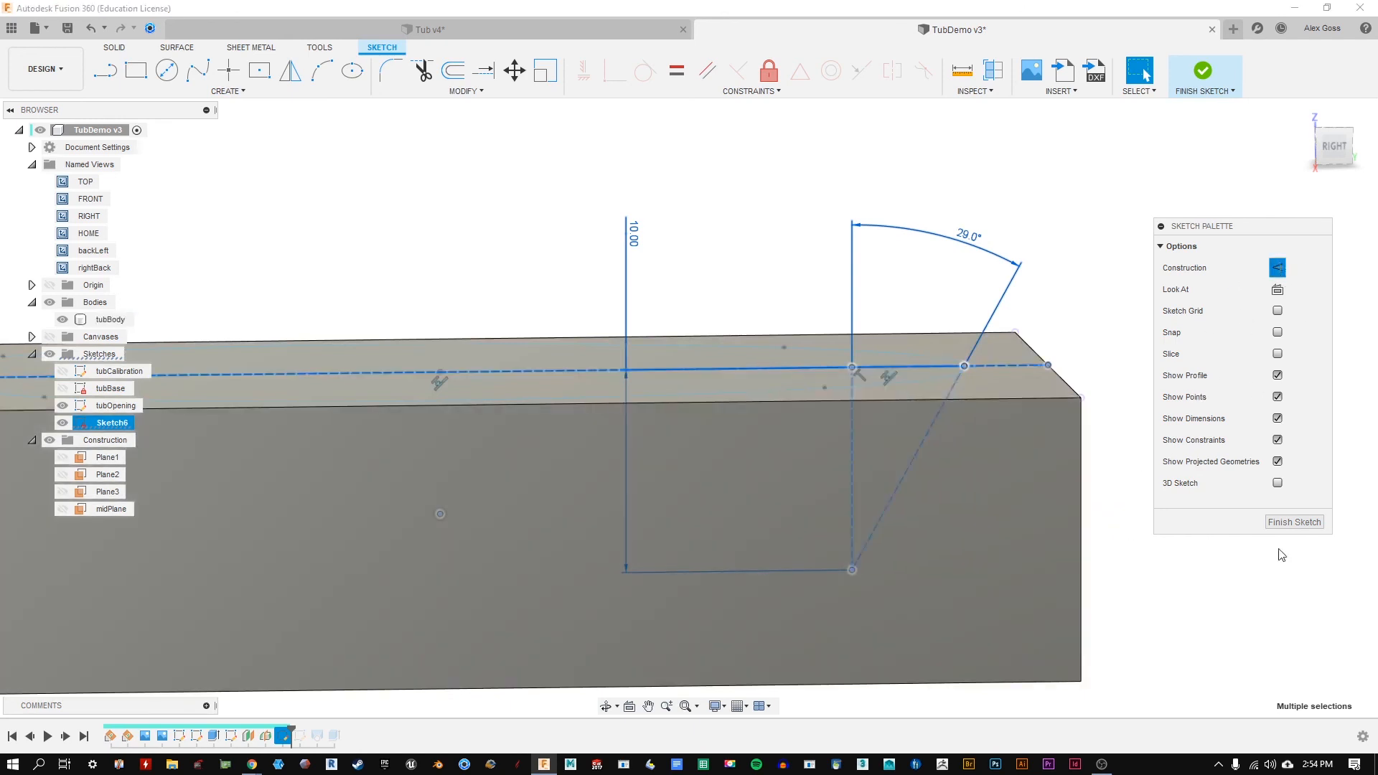
{"action": "left_click", "coordinate": [1294, 522]}
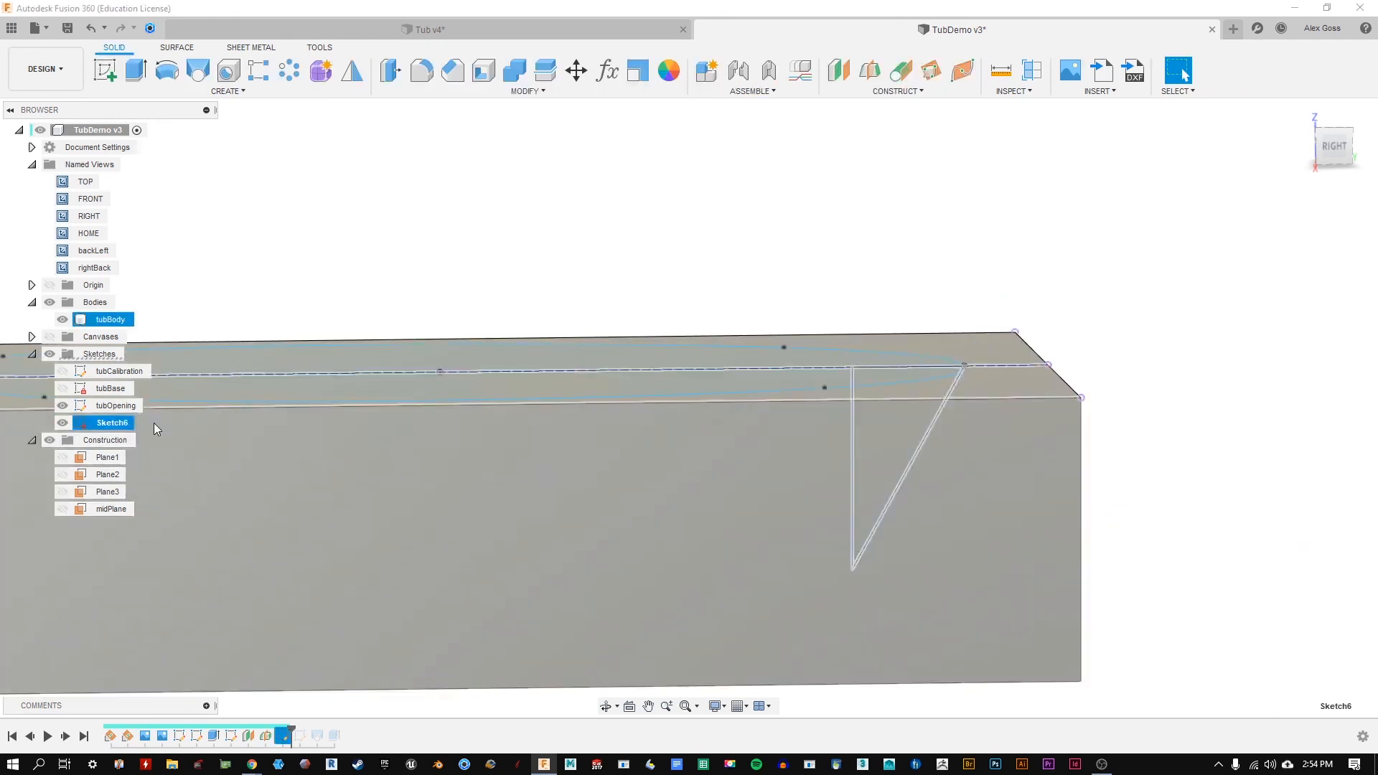
Step: Rename the finished triangle sketch as lumbarAngle
{"action": "left_click", "coordinate": [96, 423]}
{"action": "type", "text": "lumb"}
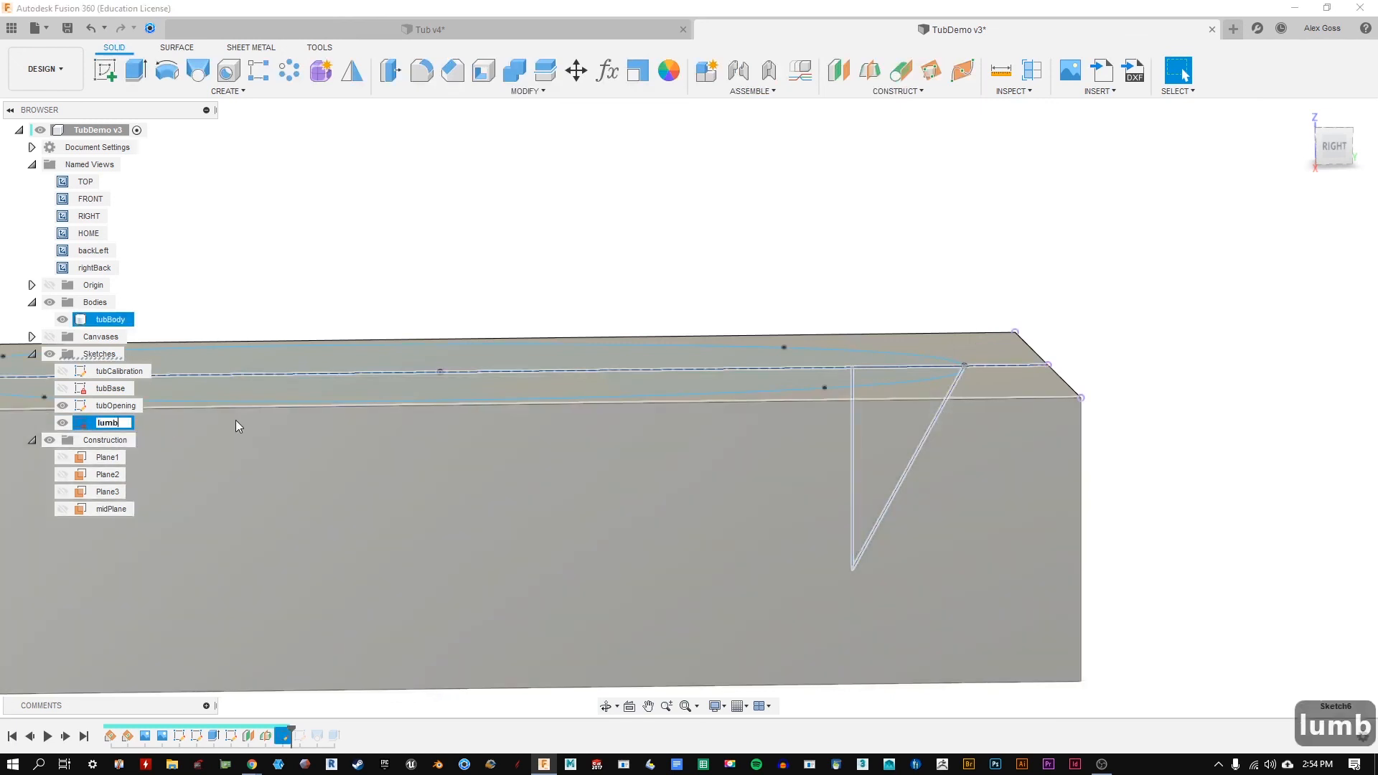
{"action": "type", "text": "arAngle"}
{"action": "key", "text": "Return"}
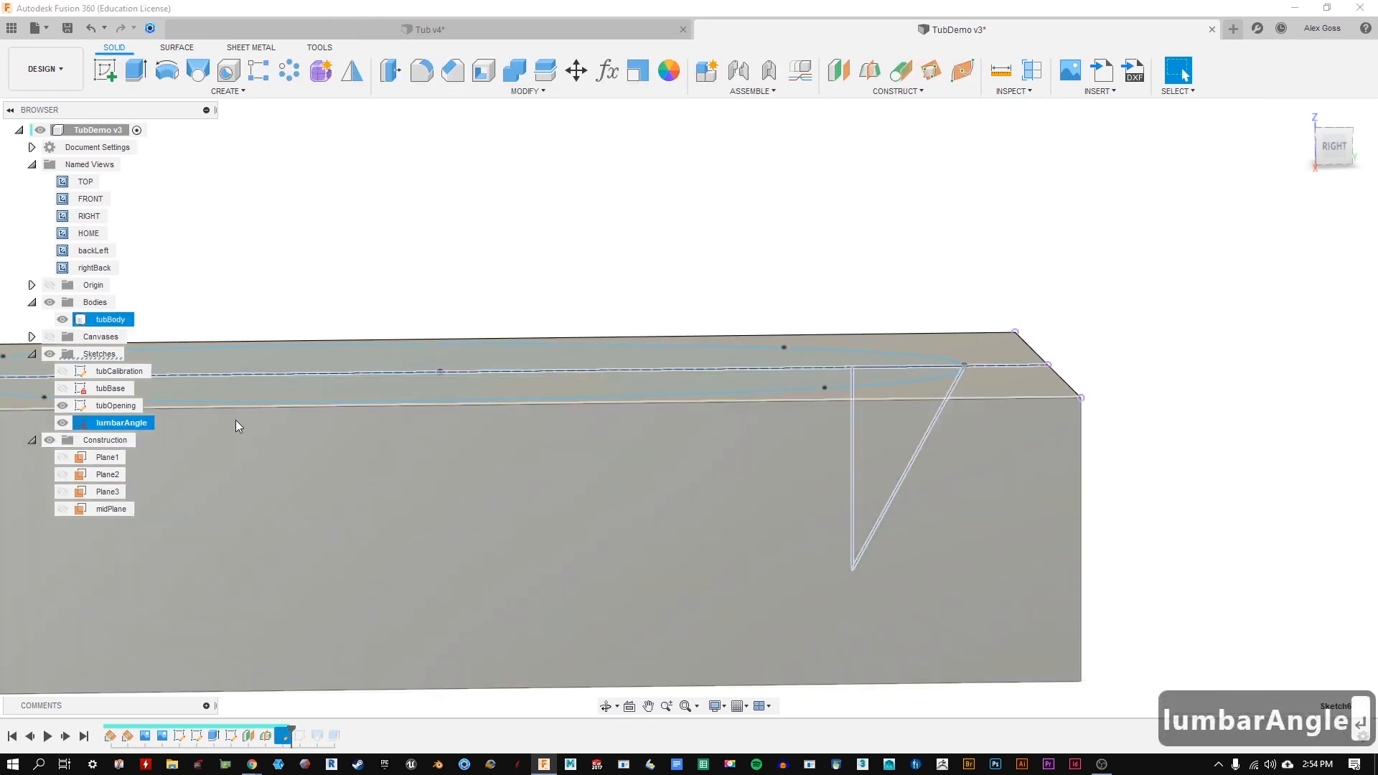
Step: Roll the history marker forward past tubFloorProfile and open that sketch for editing
{"action": "left_click", "coordinate": [1137, 341]}
{"action": "middle_click_drag", "start_coordinate": [1137, 342], "coordinate": [1101, 371], "text": "shift"}
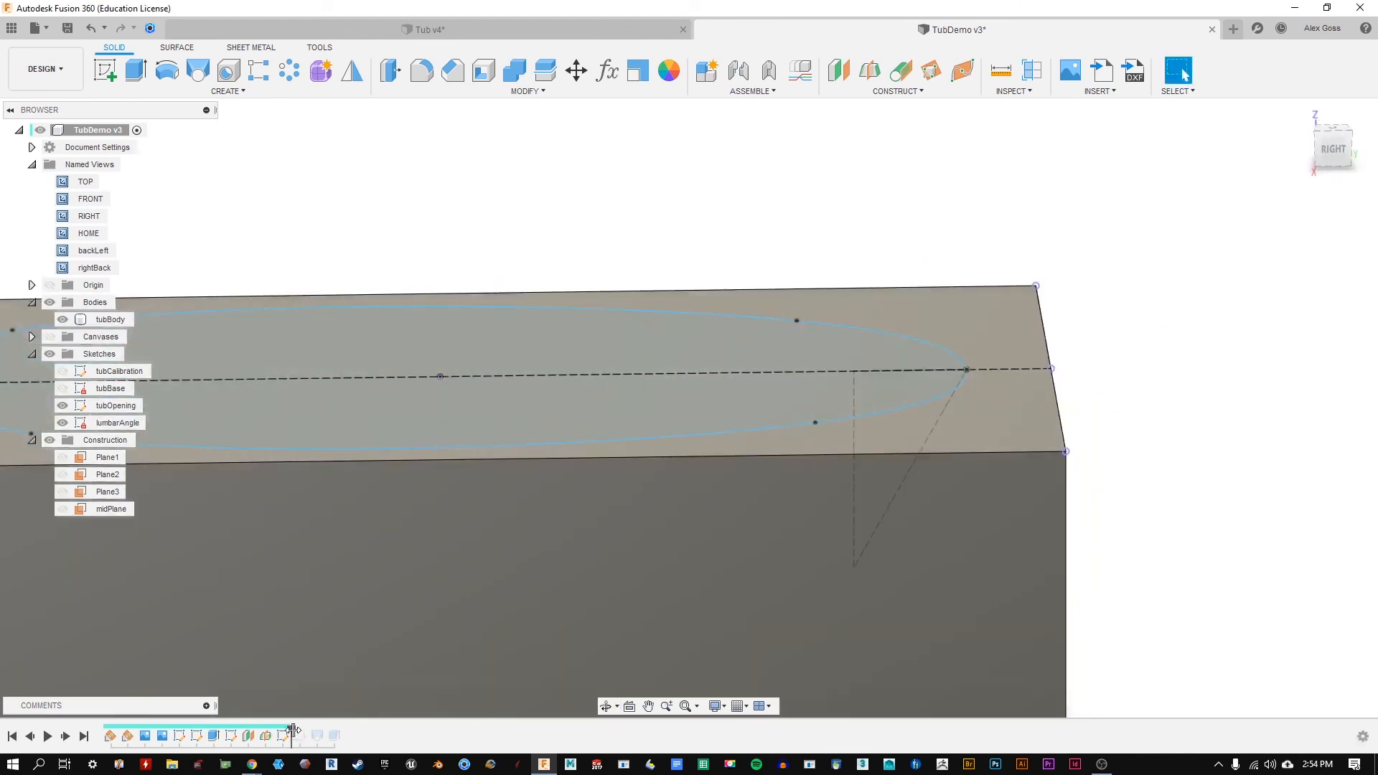
{"action": "left_click_drag", "start_coordinate": [293, 731], "coordinate": [302, 731]}
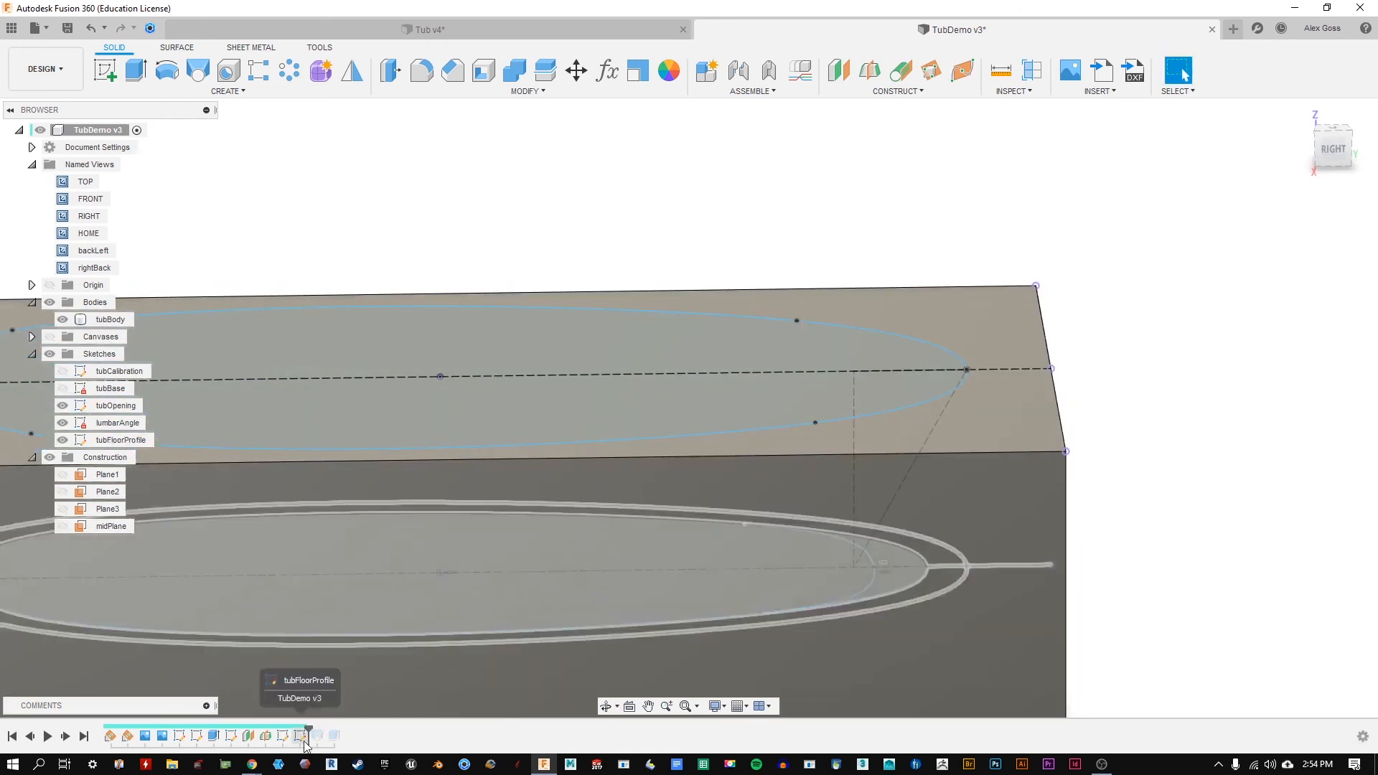
{"action": "right_click", "coordinate": [302, 739]}
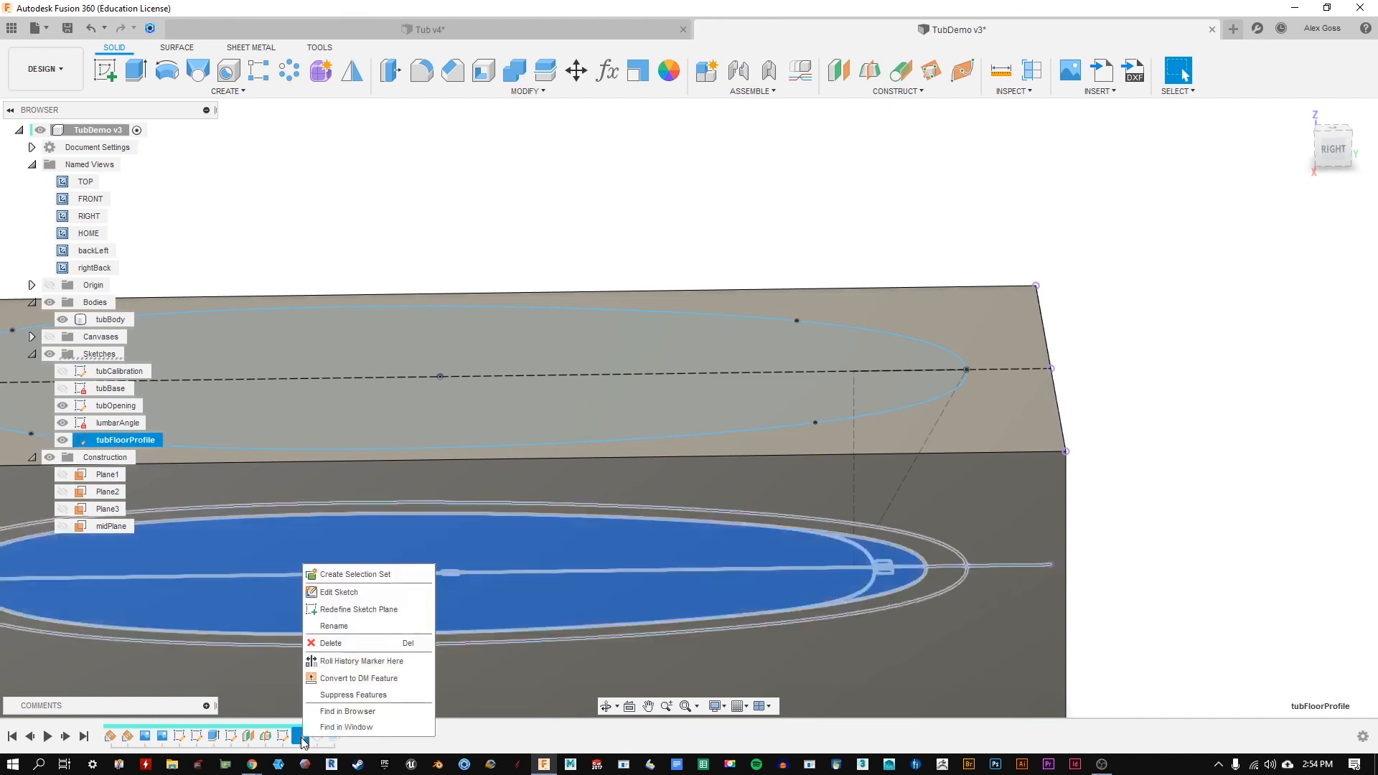
{"action": "left_click", "coordinate": [365, 593]}
Step: Move the inner floor curve's centerline point inward, near the lumbar triangle's lower corner
{"action": "scroll", "coordinate": [902, 581], "scroll_direction": "up", "scroll_amount": 5}
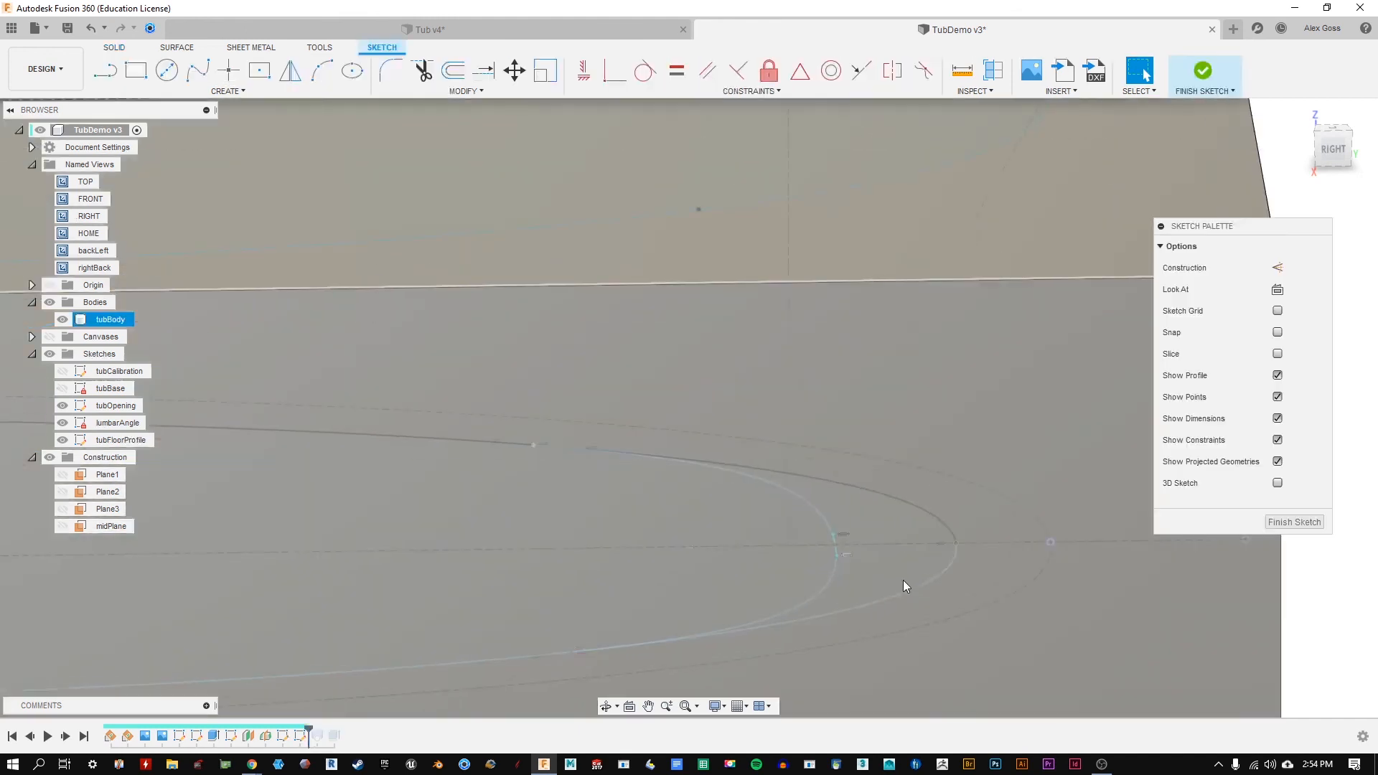
{"action": "mouse_move", "coordinate": [835, 546]}
{"action": "left_mouse_down"}
{"action": "mouse_move", "coordinate": [815, 544]}
{"action": "mouse_move", "coordinate": [913, 547]}
{"action": "mouse_move", "coordinate": [767, 545]}
{"action": "left_mouse_up"}
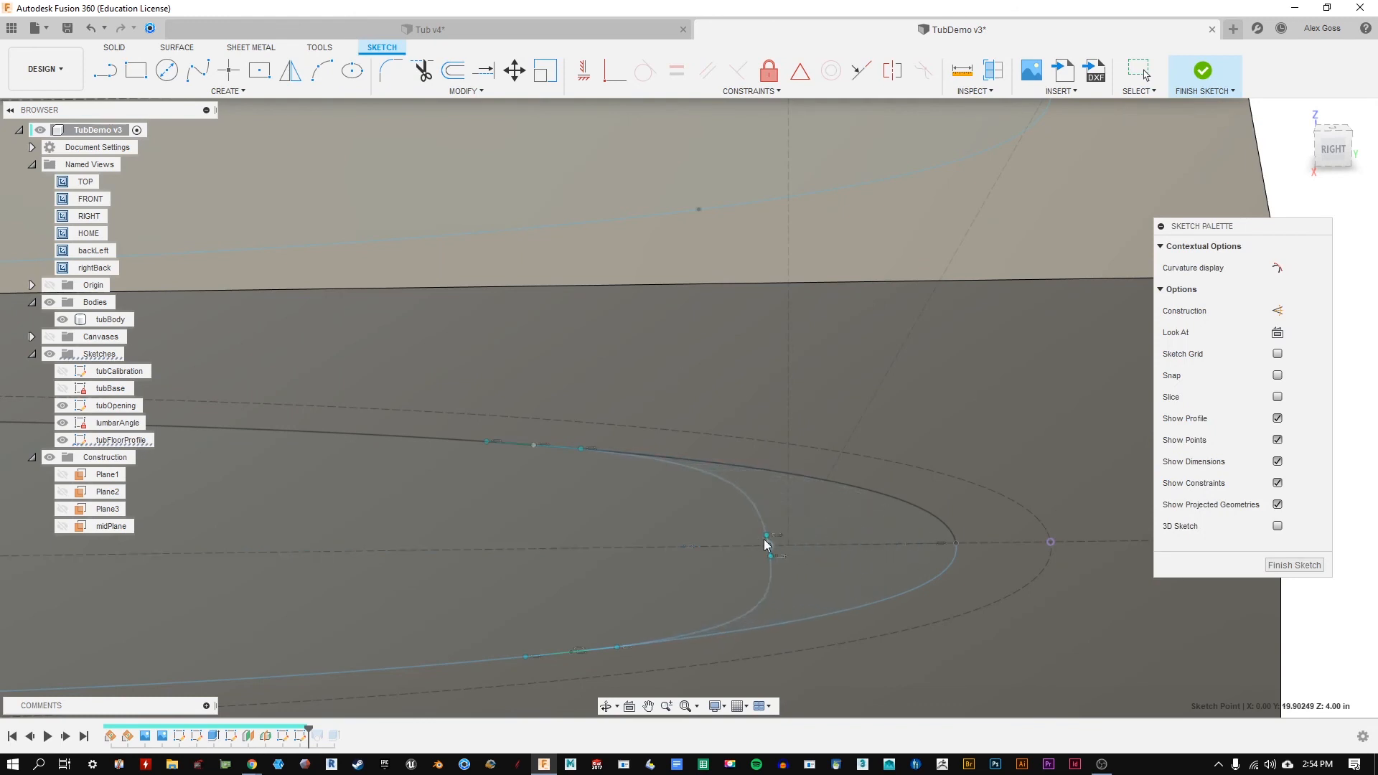
{"action": "middle_click_drag", "start_coordinate": [786, 545], "coordinate": [730, 366], "text": "shift"}
{"action": "scroll", "coordinate": [717, 359], "scroll_direction": "up", "scroll_amount": 1}
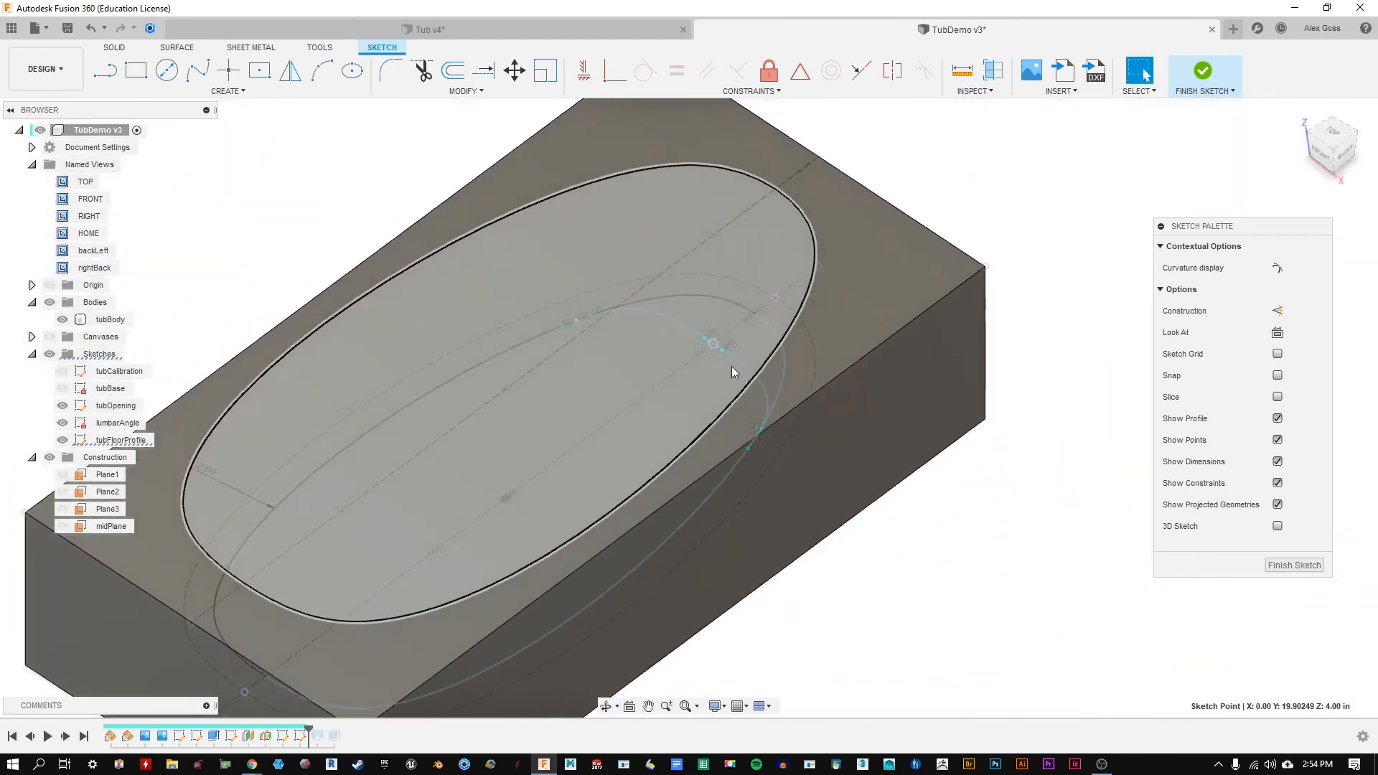
{"action": "scroll", "coordinate": [730, 366], "scroll_direction": "up", "scroll_amount": 4}
{"action": "middle_click_drag", "start_coordinate": [1097, 594], "coordinate": [1144, 685]}
{"action": "middle_click_drag", "start_coordinate": [1028, 551], "coordinate": [1008, 540], "text": "shift"}
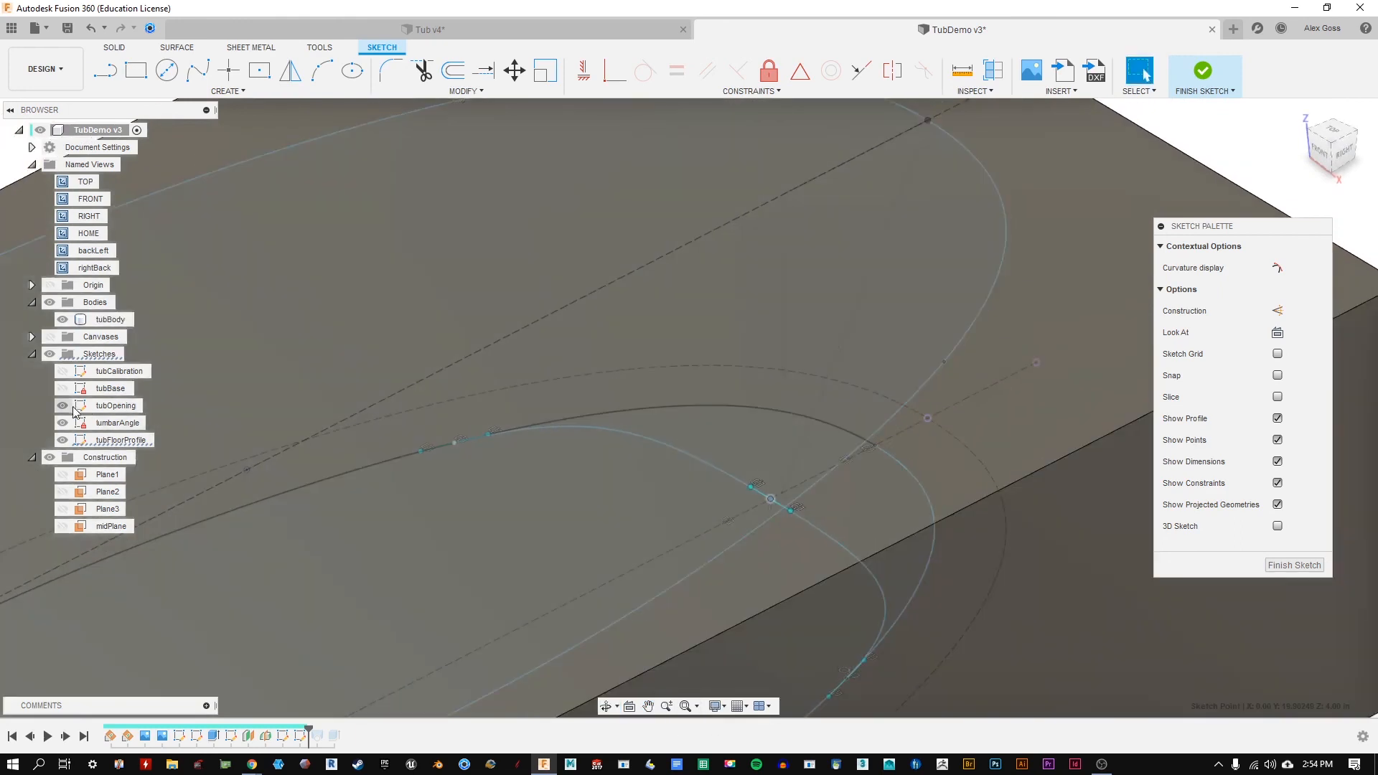
Step: Hide the lumbarAngle, tubFloorProfile and tubOpening sketches and show them again
{"action": "left_click", "coordinate": [63, 422]}
{"action": "left_click", "coordinate": [63, 439]}
{"action": "left_click", "coordinate": [63, 405]}
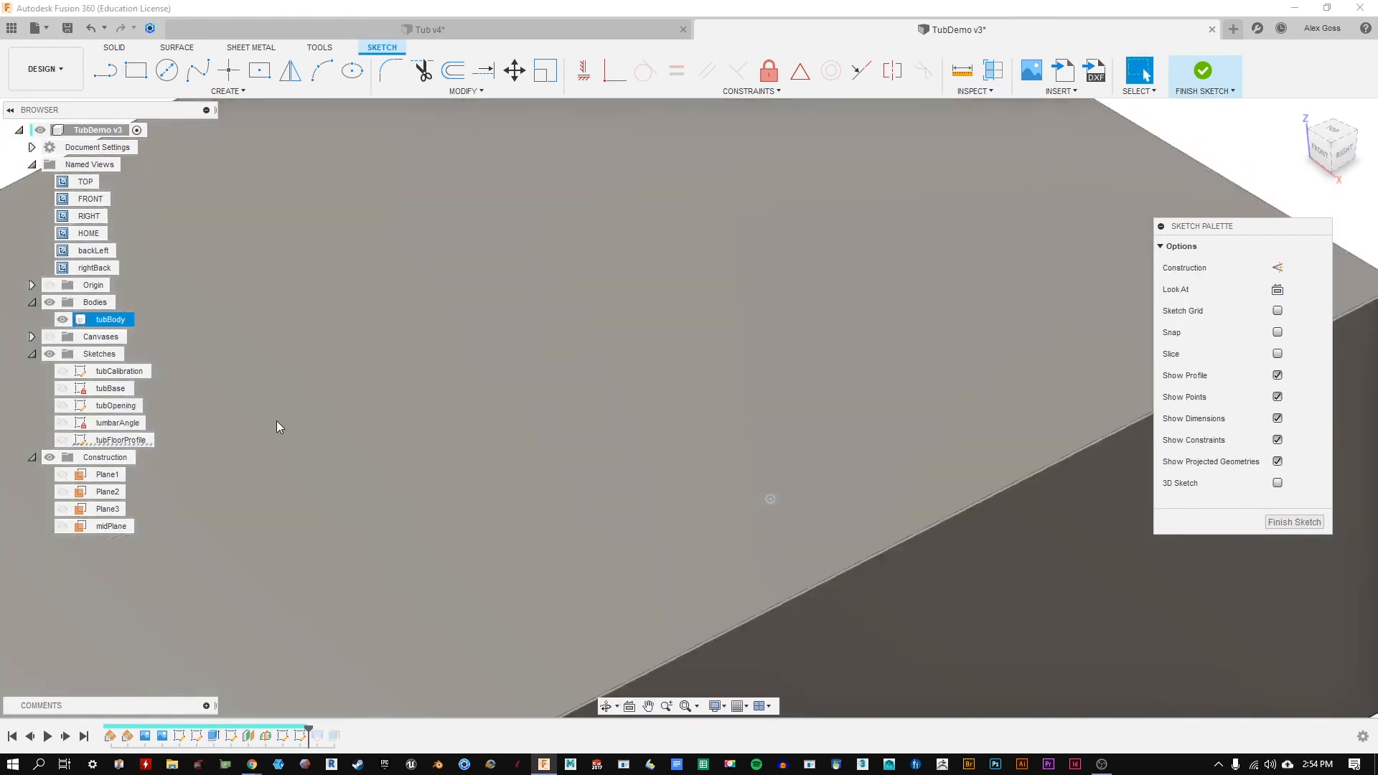
{"action": "left_click", "coordinate": [62, 405]}
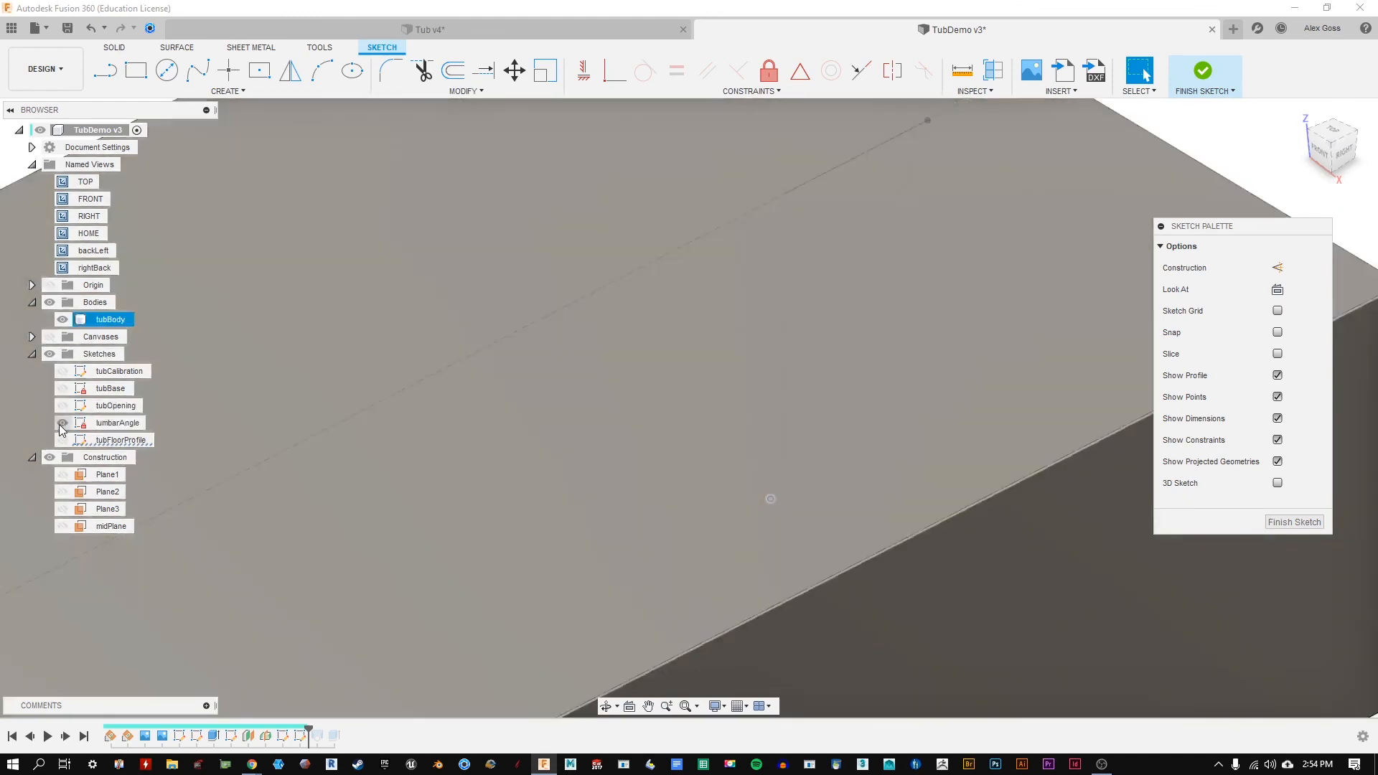
{"action": "left_click", "coordinate": [62, 422]}
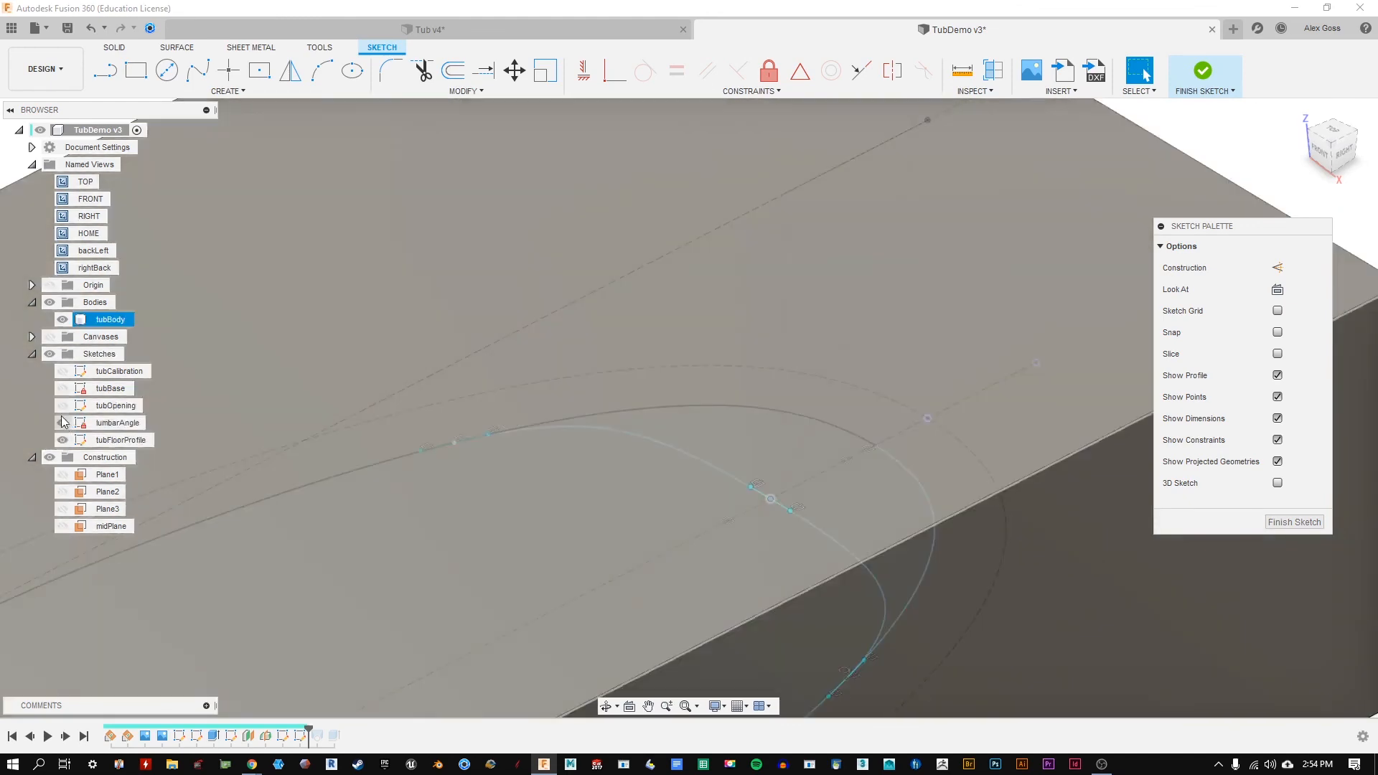
{"action": "left_click", "coordinate": [62, 439]}
Step: Make the inner floor curve's centerline point coincident with the lower corner of the lumbarAngle triangle
{"action": "middle_click_drag", "start_coordinate": [710, 402], "coordinate": [756, 394], "text": "shift"}
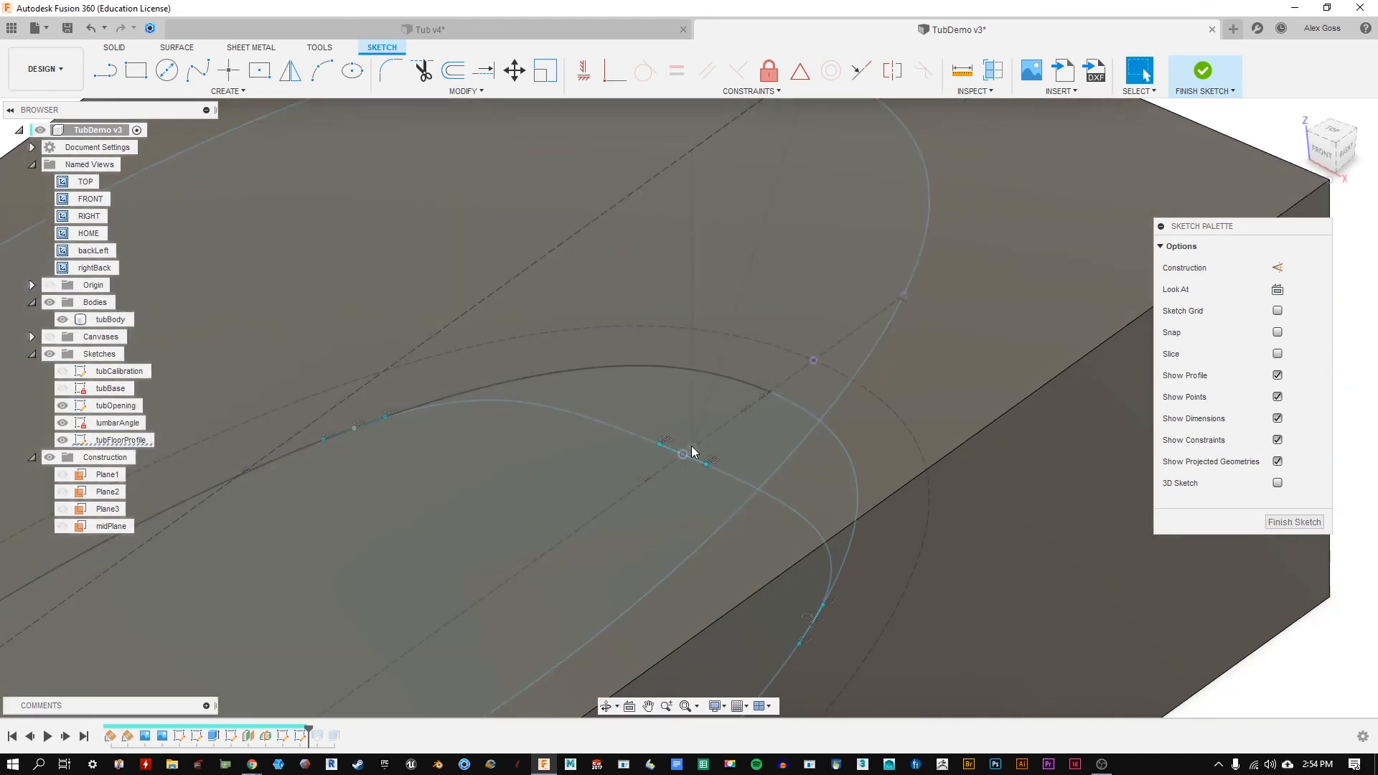
{"action": "middle_click_drag", "start_coordinate": [806, 433], "coordinate": [779, 414], "text": "shift"}
{"action": "middle_click_drag", "start_coordinate": [901, 600], "coordinate": [769, 449]}
{"action": "scroll", "coordinate": [729, 492], "scroll_direction": "up", "scroll_amount": 4}
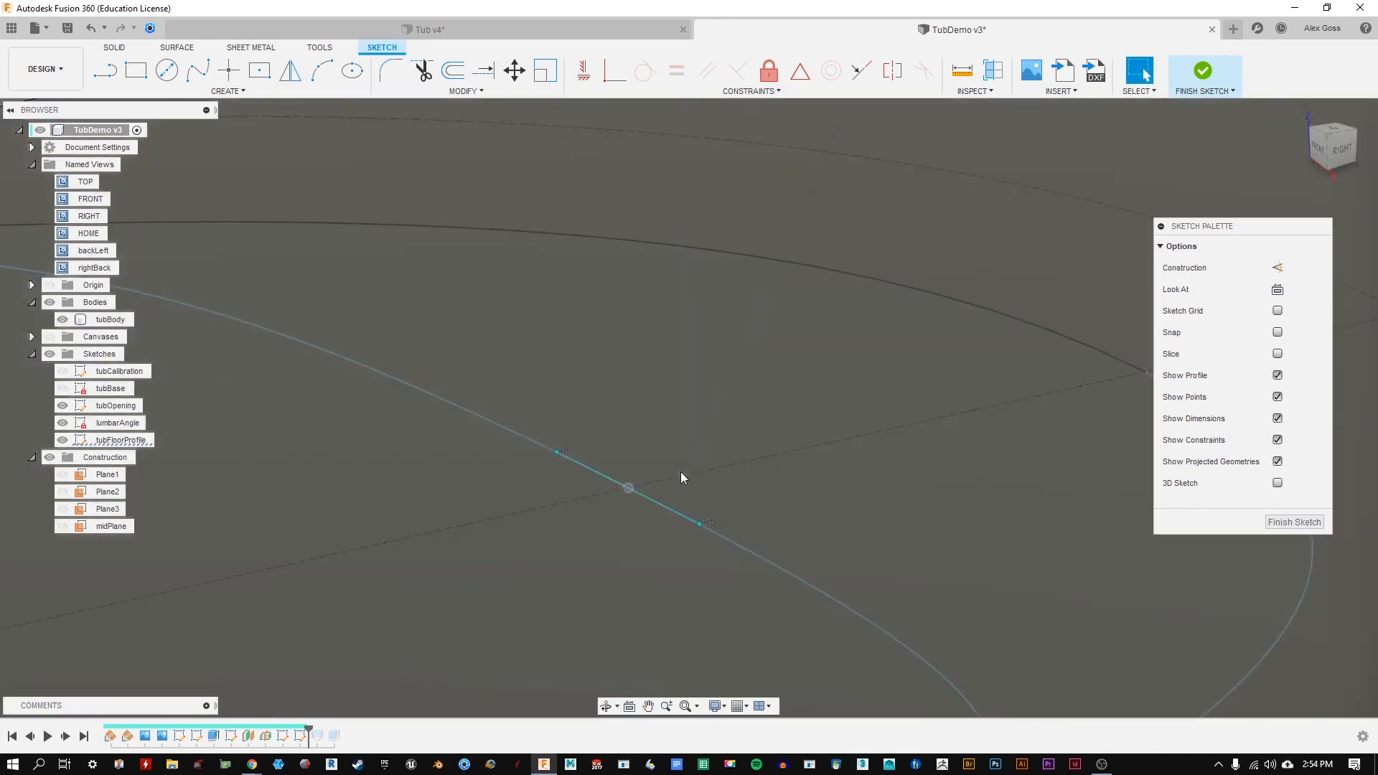
{"action": "left_click", "coordinate": [811, 454]}
{"action": "key", "text": "Escape"}
{"action": "key", "text": "Escape"}
{"action": "key", "text": "Escape"}
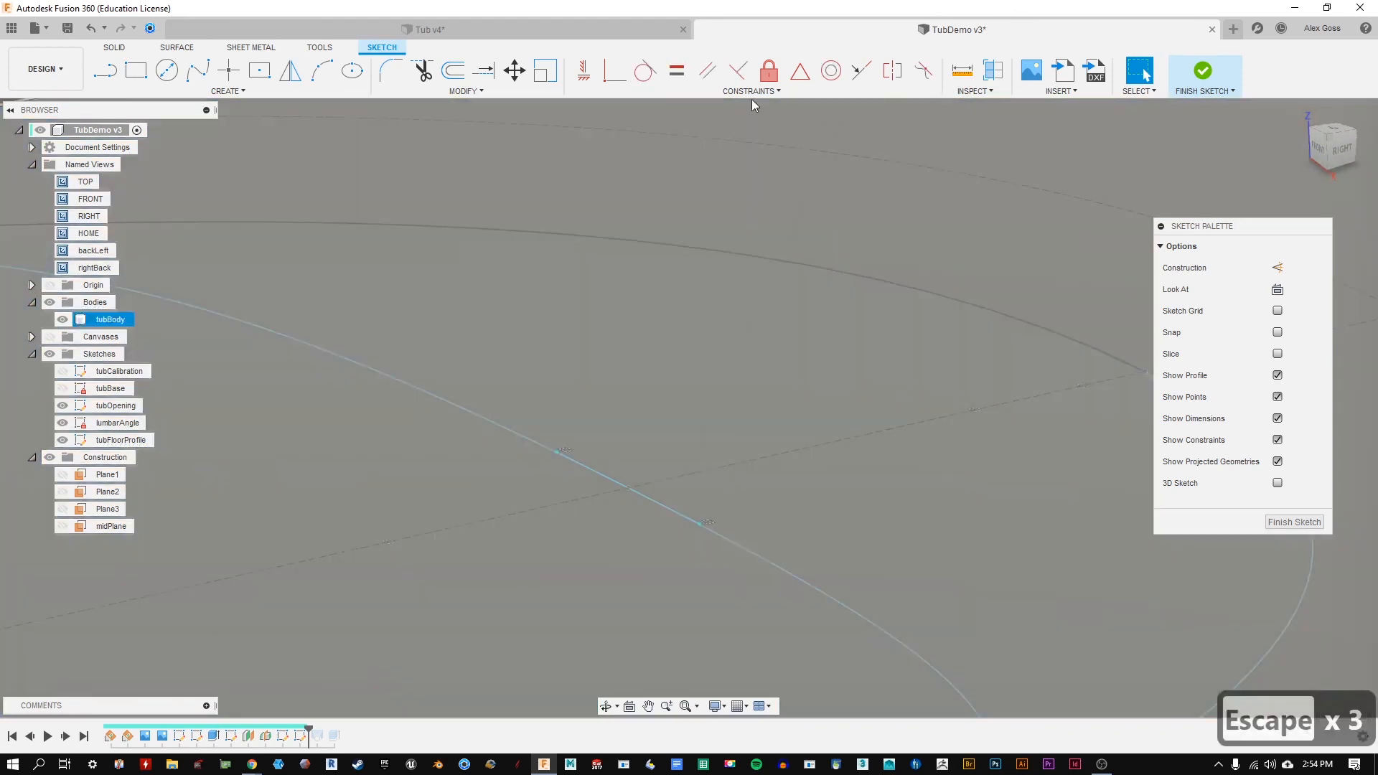
{"action": "left_click", "coordinate": [751, 91]}
{"action": "left_click", "coordinate": [606, 130]}
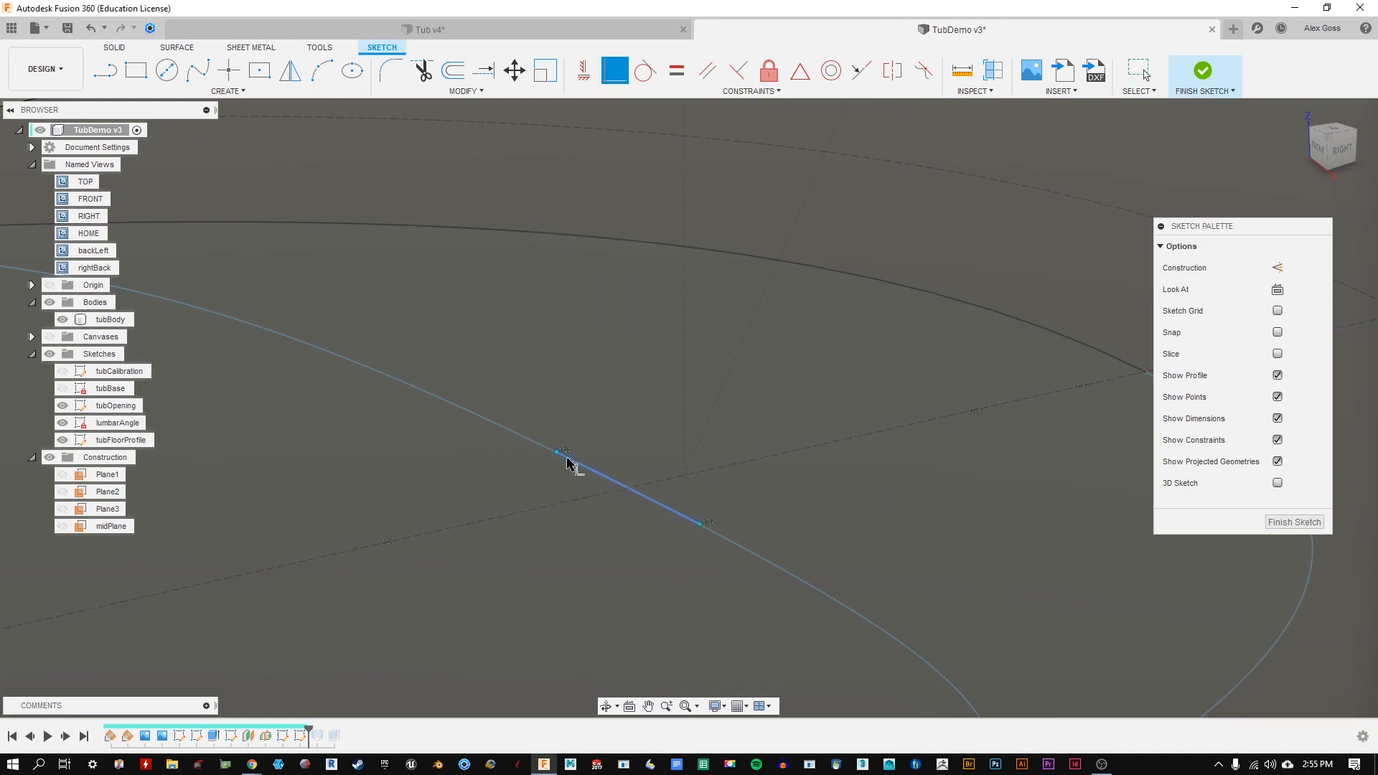
{"action": "left_click", "coordinate": [628, 490]}
{"action": "left_click", "coordinate": [685, 475]}
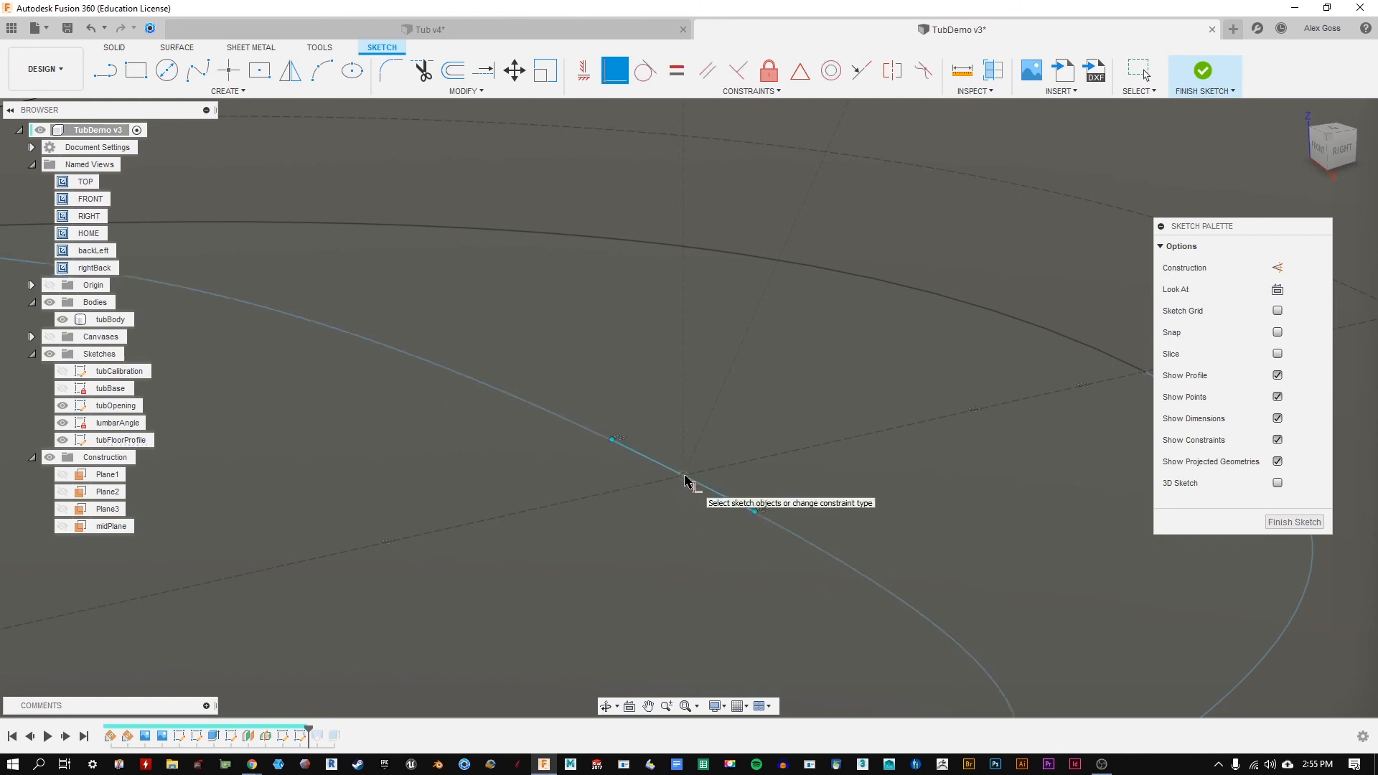
{"action": "mouse_move", "coordinate": [852, 491]}
{"action": "middle_mouse_down", "text": "shift"}
{"action": "mouse_move", "coordinate": [799, 360]}
{"action": "mouse_move", "coordinate": [812, 347]}
{"action": "middle_mouse_up", "text": "shift"}
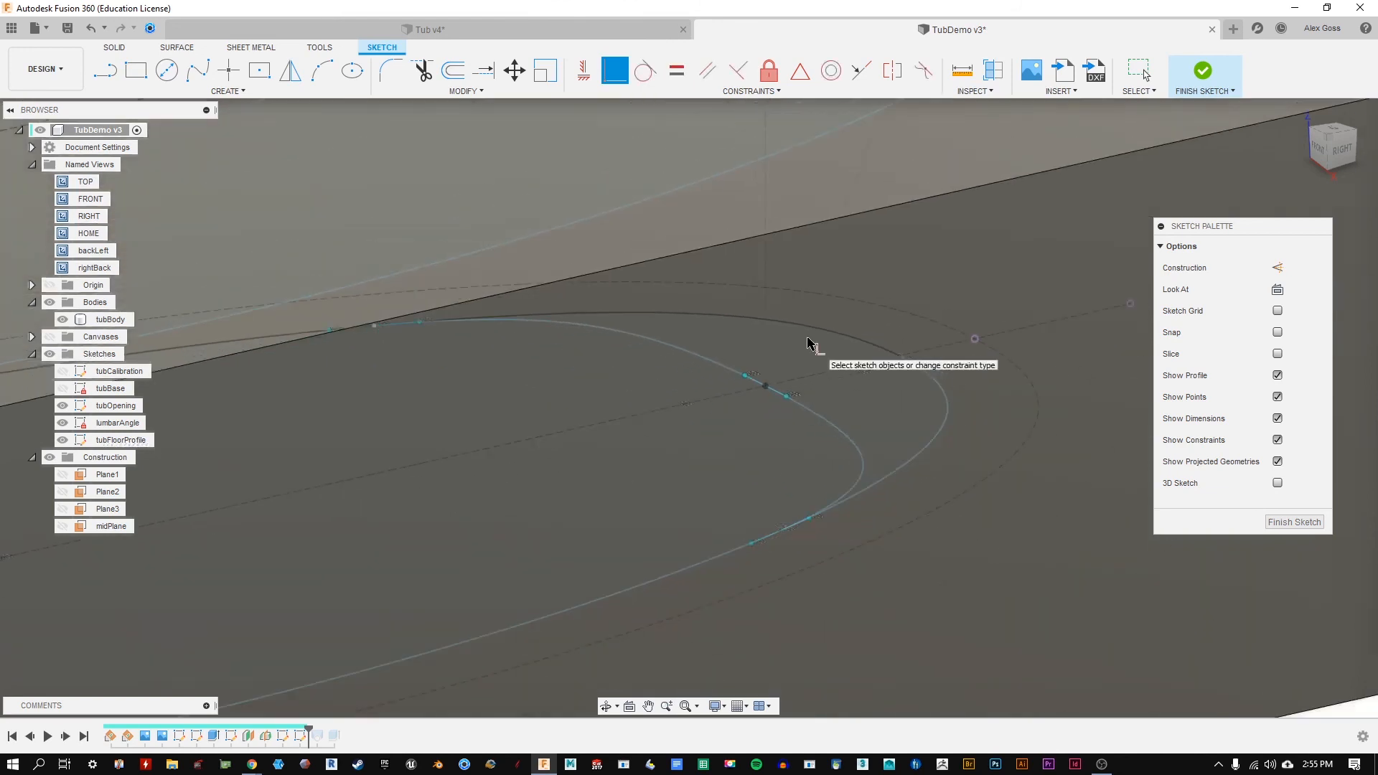
{"action": "key", "text": "Escape"}
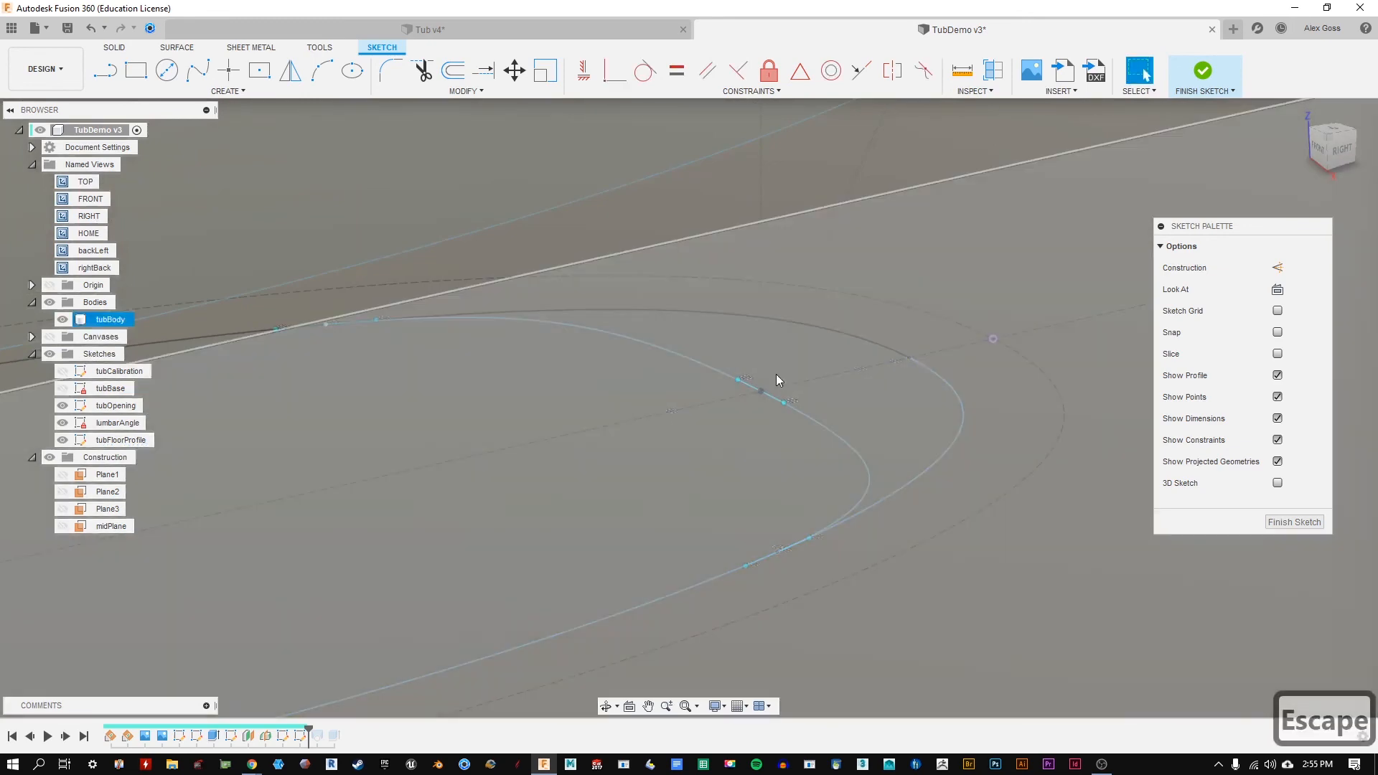
Step: Shorten the inner floor curve's tangent handle at the centerline so its tip lies about 0.5 in from the centerline
{"action": "left_click", "coordinate": [760, 390]}
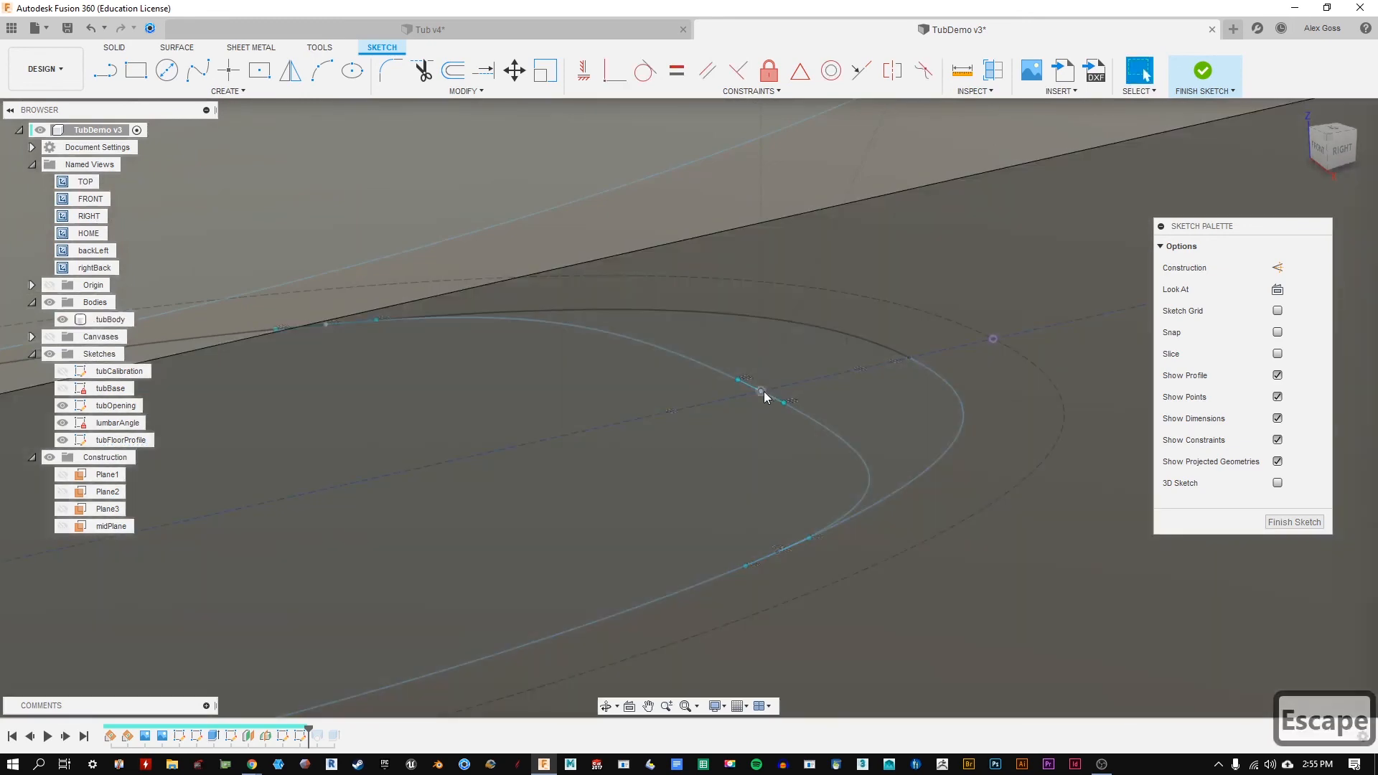
{"action": "left_click_drag", "start_coordinate": [786, 404], "coordinate": [797, 410]}
{"action": "scroll", "coordinate": [812, 404], "scroll_direction": "up", "scroll_amount": 3}
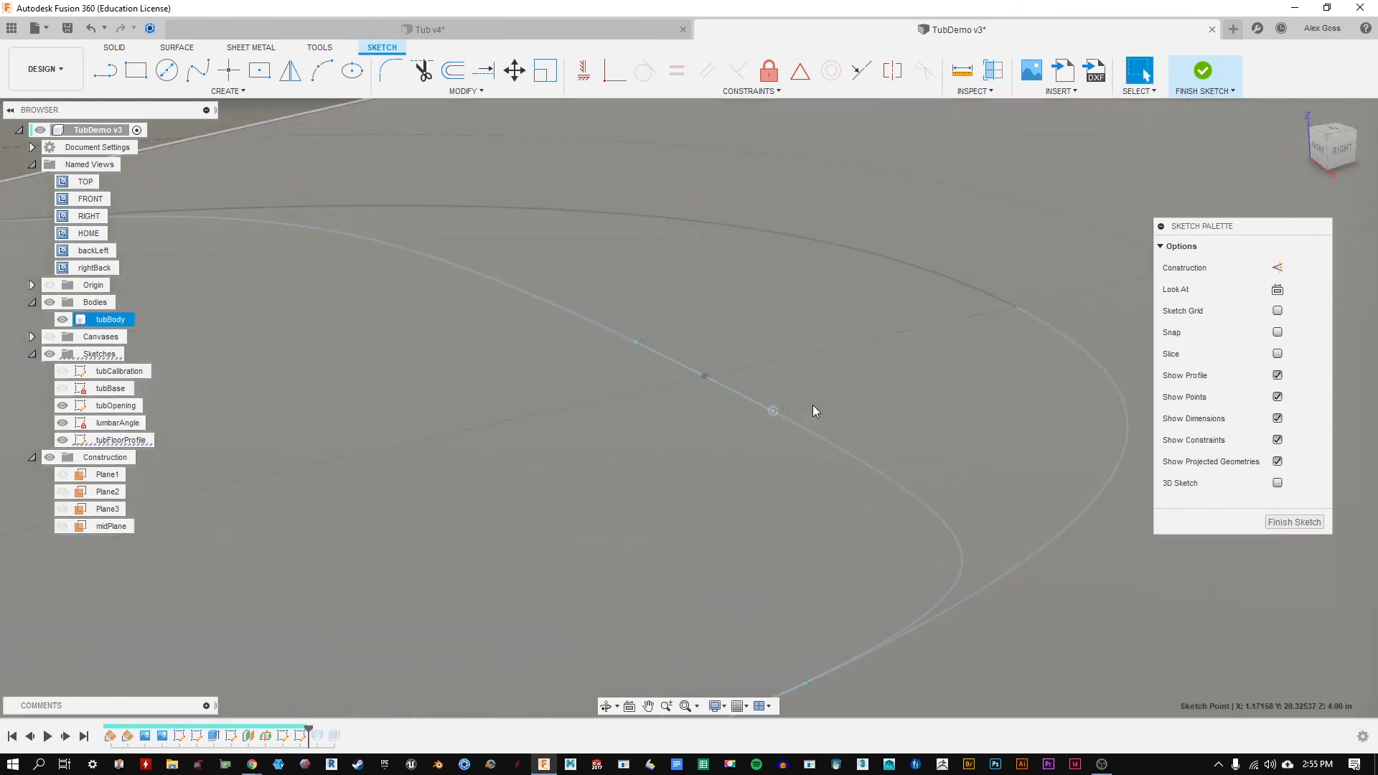
{"action": "left_click", "coordinate": [1333, 130]}
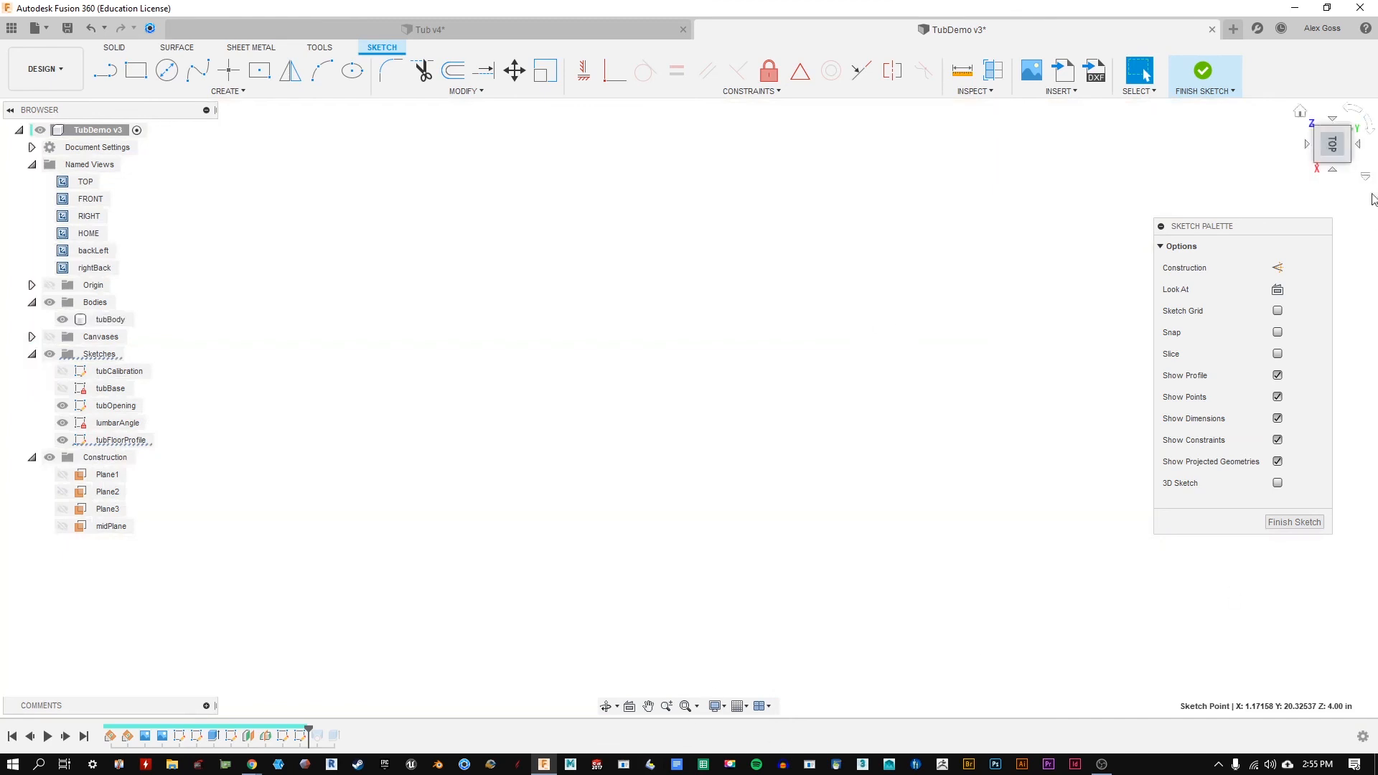
{"action": "left_click", "coordinate": [1339, 154]}
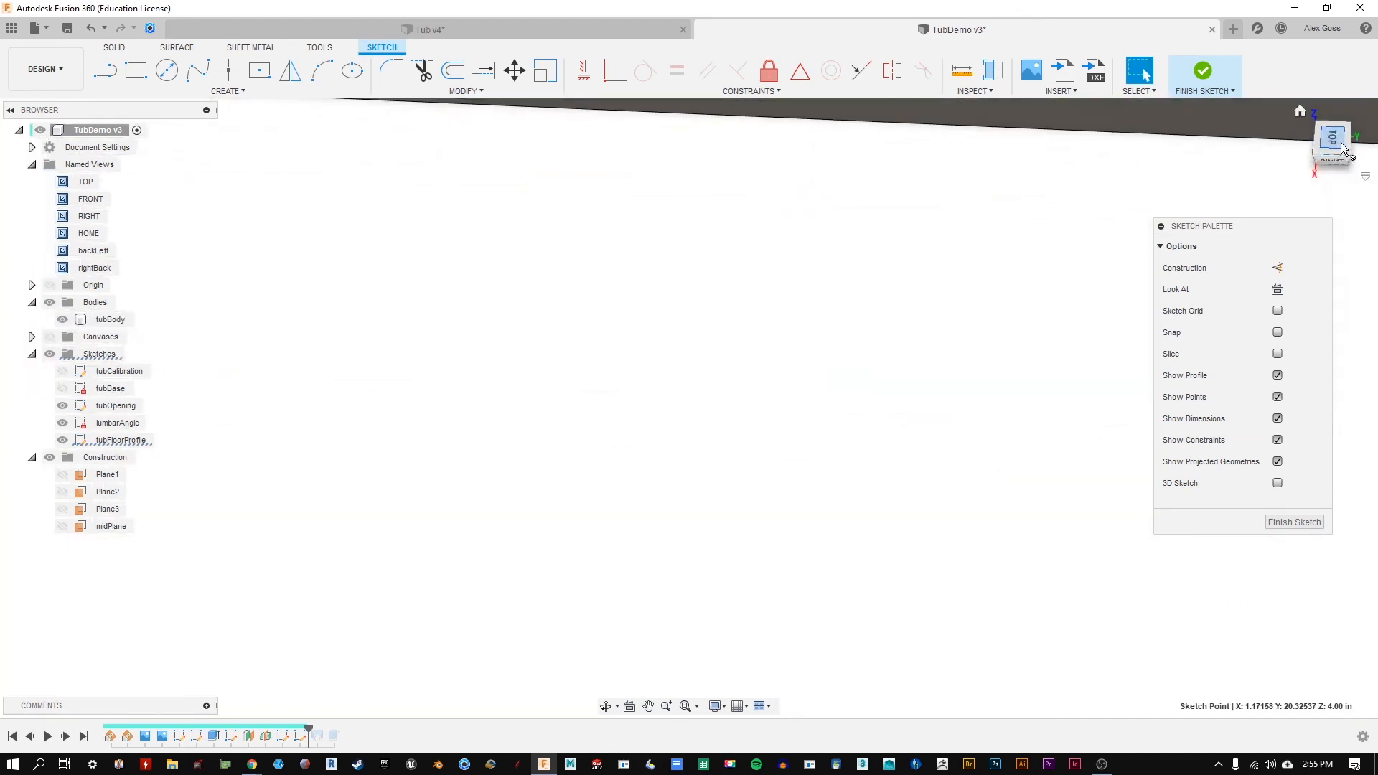
{"action": "left_click", "coordinate": [1333, 142]}
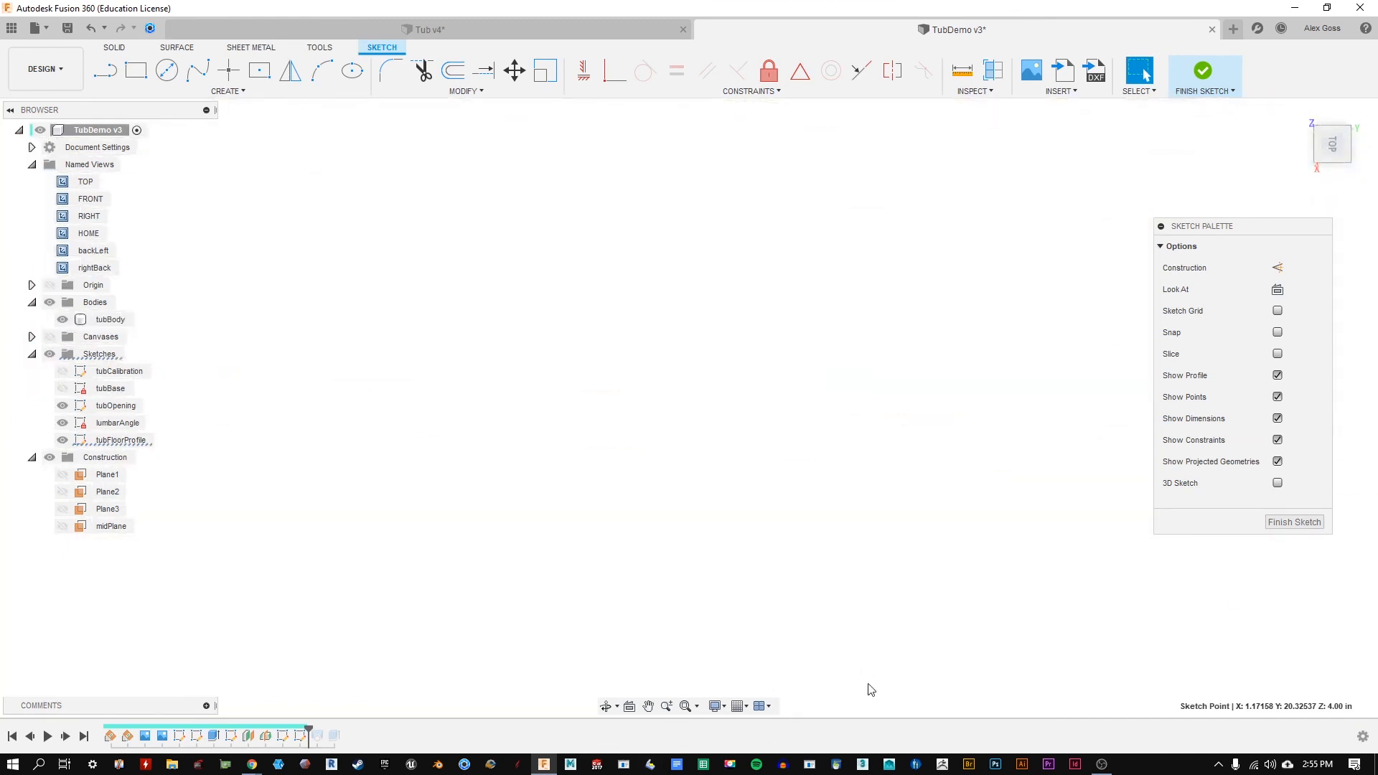
{"action": "left_click", "coordinate": [687, 713]}
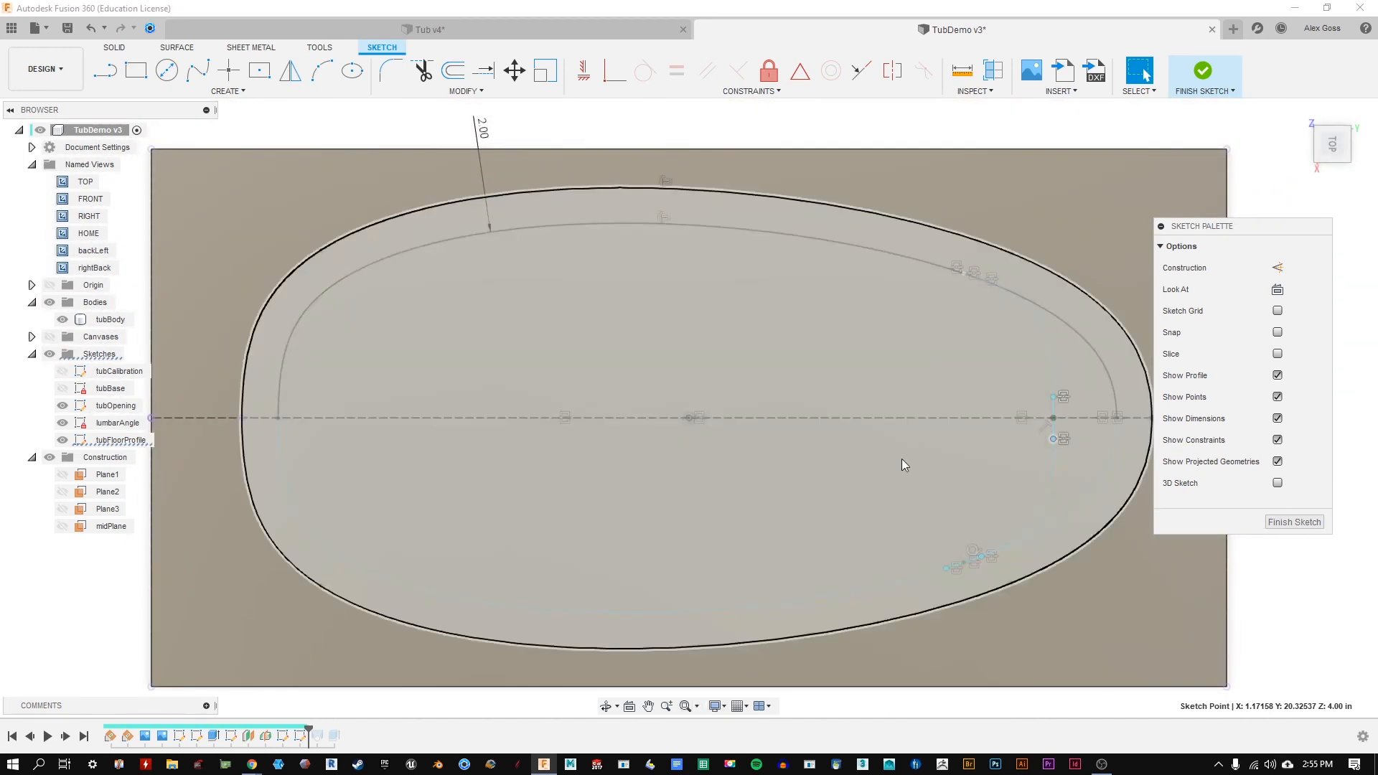
{"action": "scroll", "coordinate": [1096, 444], "scroll_direction": "up", "scroll_amount": 3}
{"action": "scroll", "coordinate": [983, 376], "scroll_direction": "up", "scroll_amount": 3}
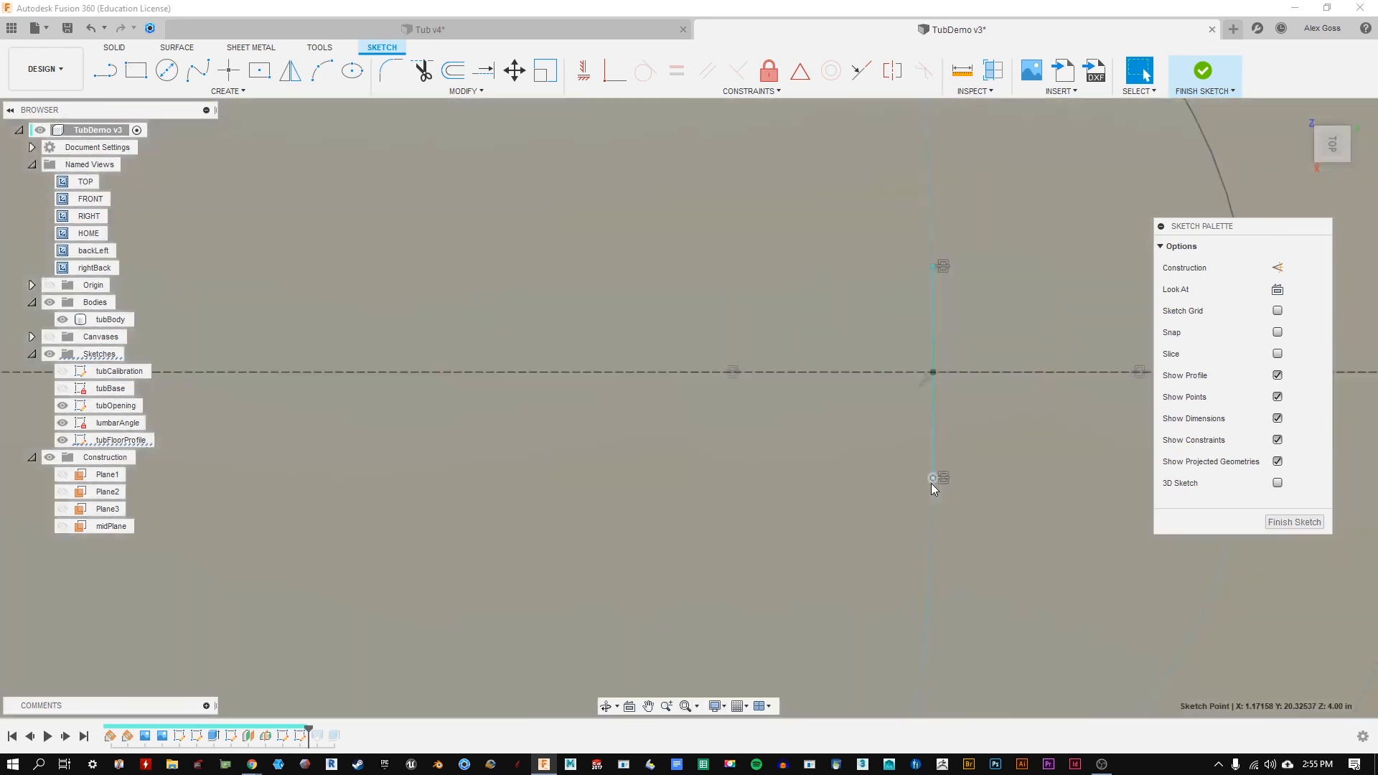
{"action": "scroll", "coordinate": [933, 459], "scroll_direction": "down", "scroll_amount": 3}
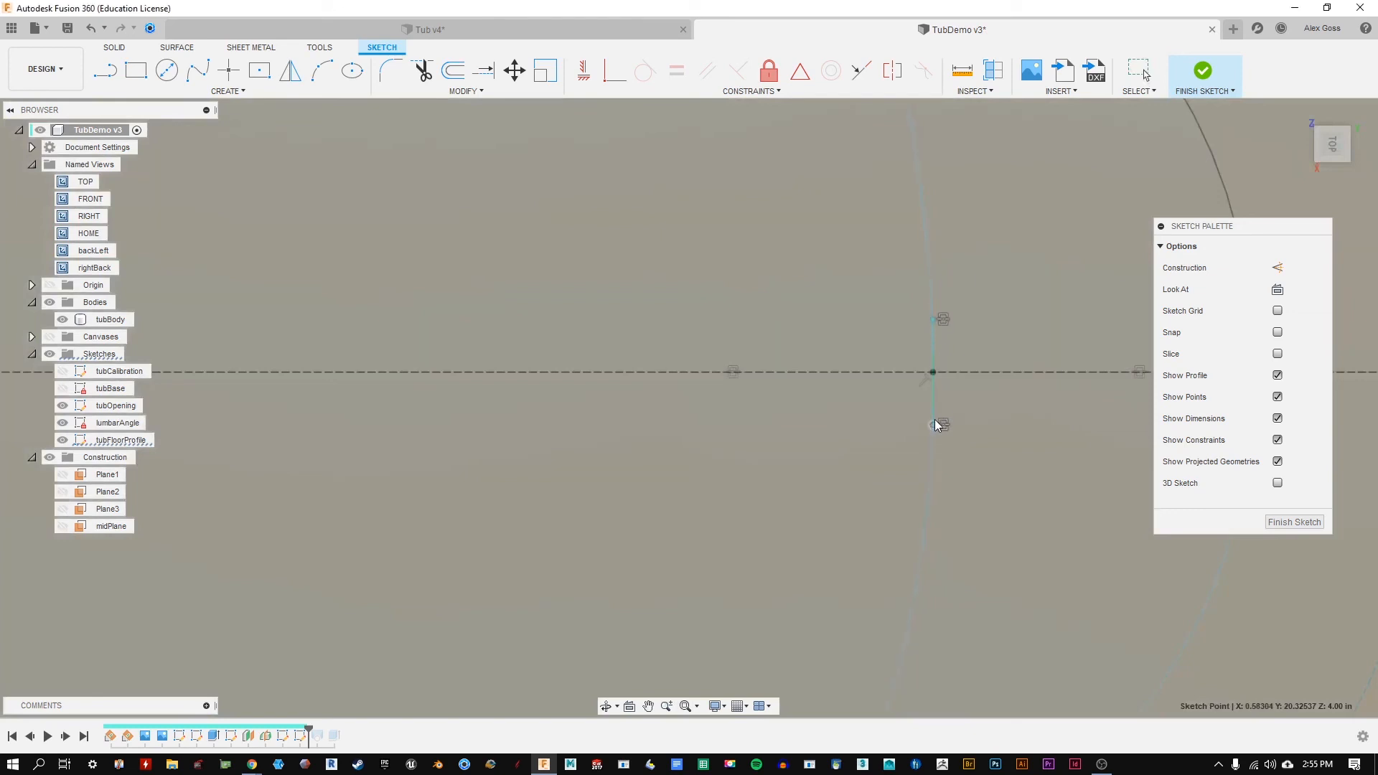
{"action": "scroll", "coordinate": [936, 425], "scroll_direction": "down", "scroll_amount": 3}
{"action": "scroll", "coordinate": [955, 498], "scroll_direction": "up", "scroll_amount": 2}
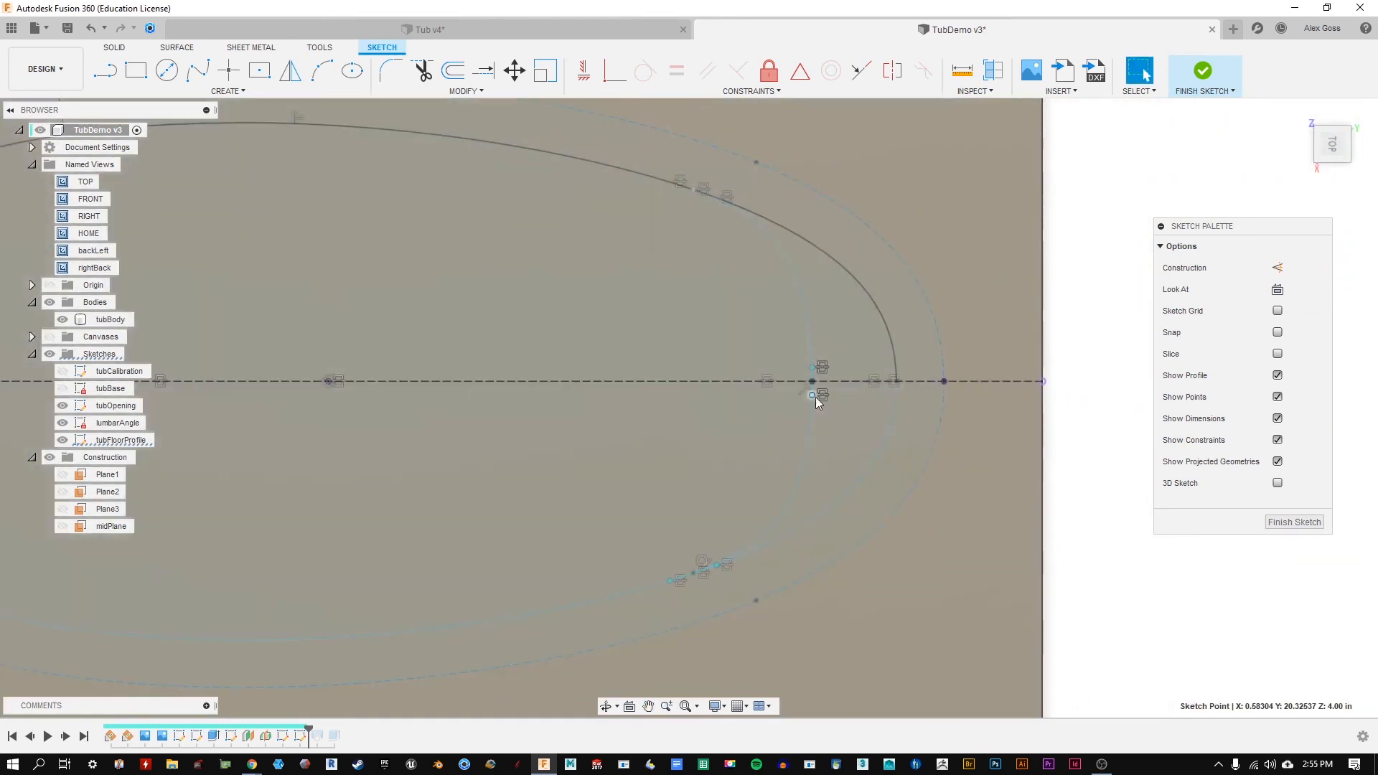
{"action": "mouse_move", "coordinate": [815, 398]}
{"action": "left_mouse_down"}
{"action": "mouse_move", "coordinate": [811, 421]}
{"action": "mouse_move", "coordinate": [814, 403]}
{"action": "left_mouse_up"}
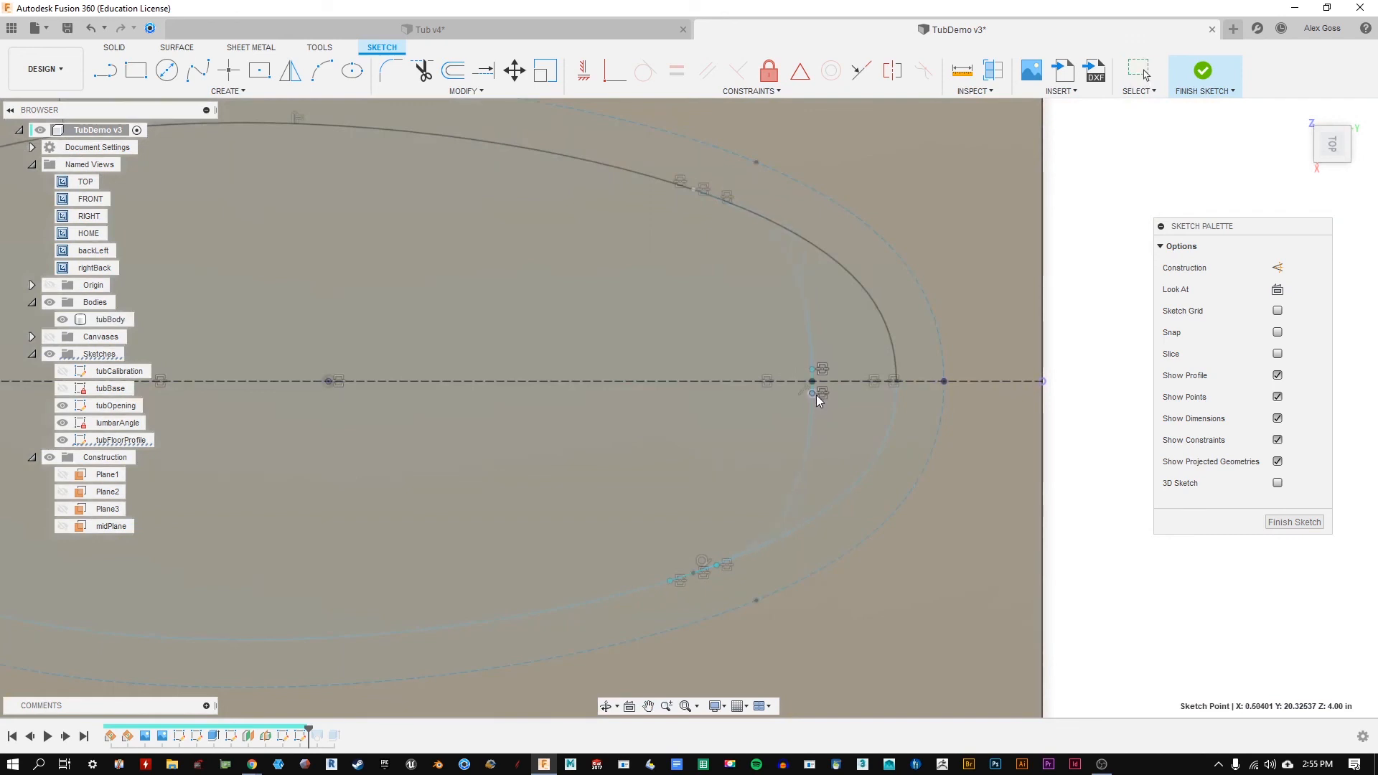
Step: Lengthen the inner floor curve's tangent handle where the curve meets the side of the outer floor profile
{"action": "scroll", "coordinate": [766, 542], "scroll_direction": "up", "scroll_amount": 3}
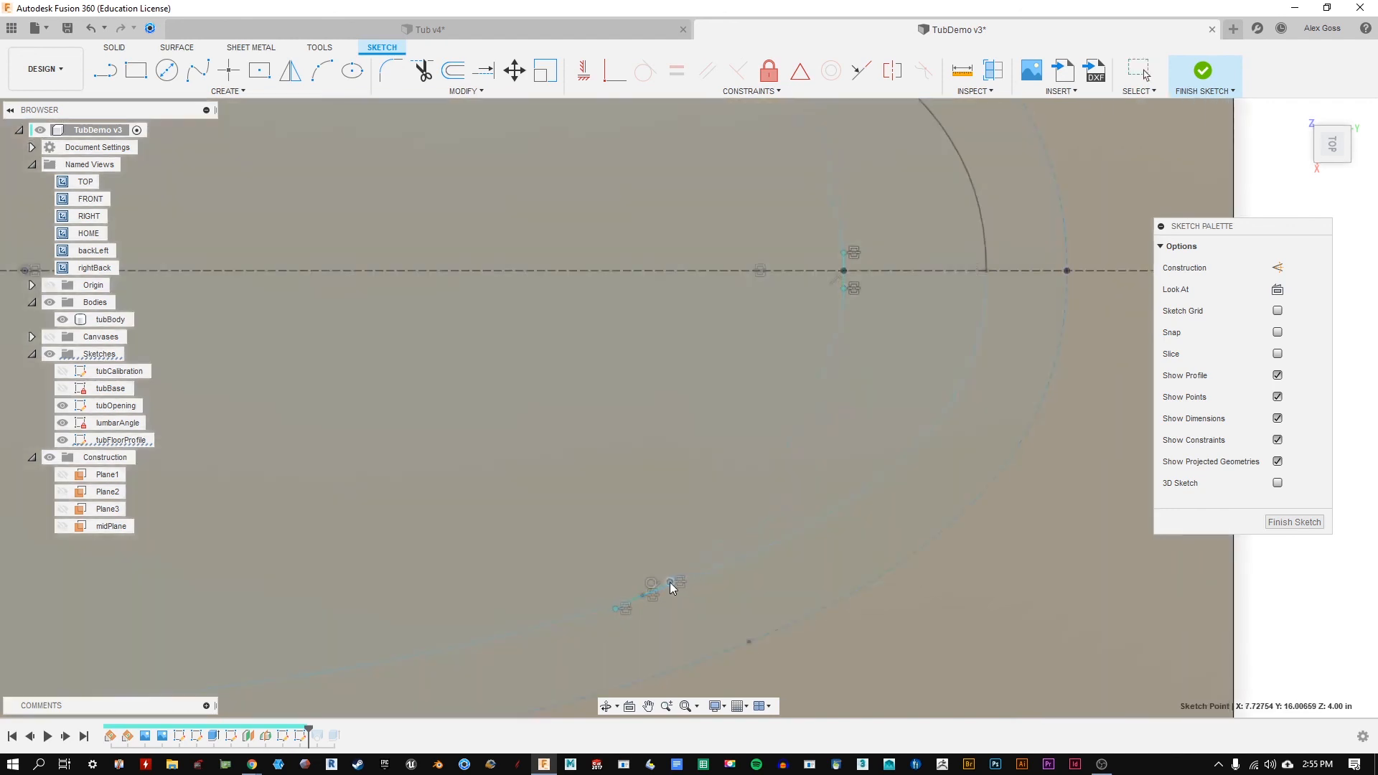
{"action": "mouse_move", "coordinate": [670, 582]}
{"action": "left_mouse_down"}
{"action": "mouse_move", "coordinate": [716, 562]}
{"action": "mouse_move", "coordinate": [702, 566]}
{"action": "mouse_move", "coordinate": [725, 552]}
{"action": "mouse_move", "coordinate": [677, 577]}
{"action": "mouse_move", "coordinate": [713, 547]}
{"action": "left_mouse_up"}
{"action": "left_click", "coordinate": [846, 287]}
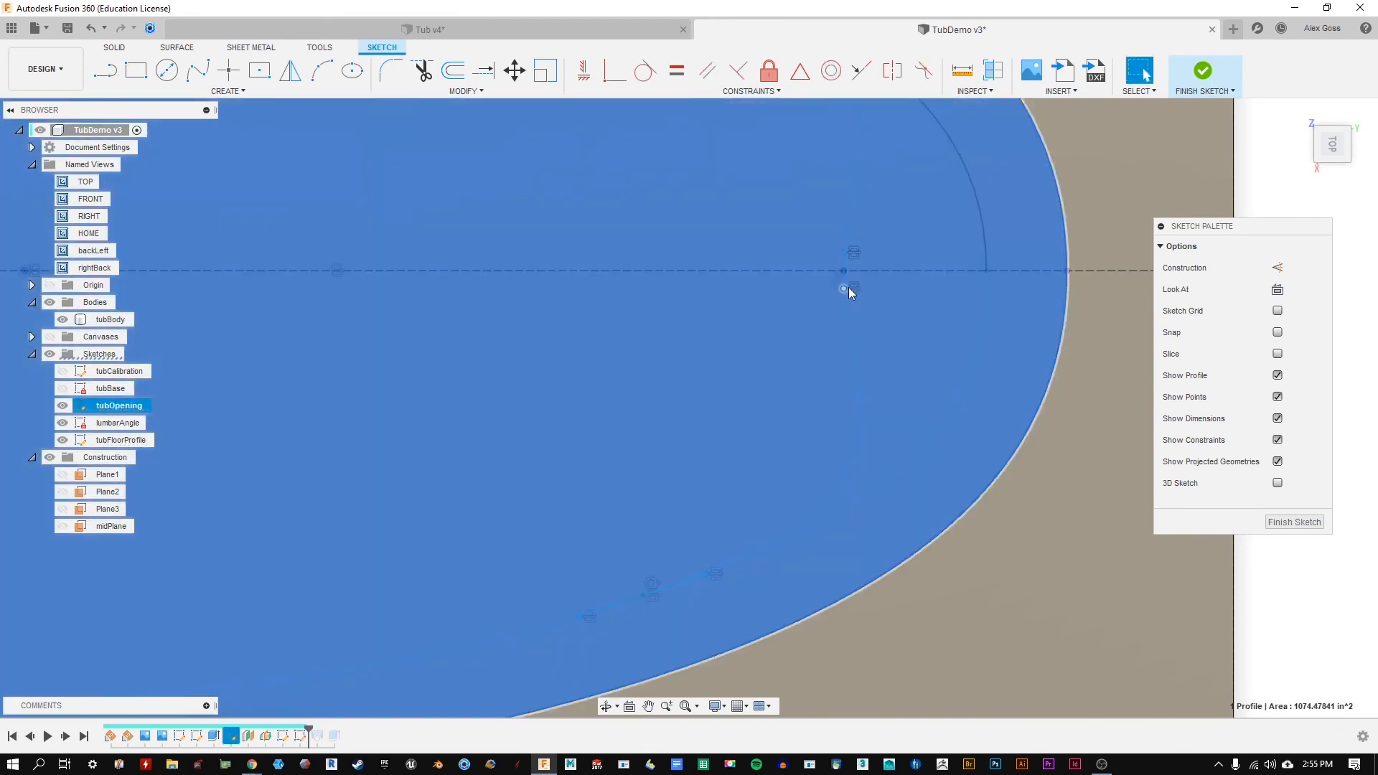
Step: Shorten the inner floor curve's tangent handle where the curve meets the side of the outer floor profile, and finish the sketch
{"action": "left_click", "coordinate": [1214, 686]}
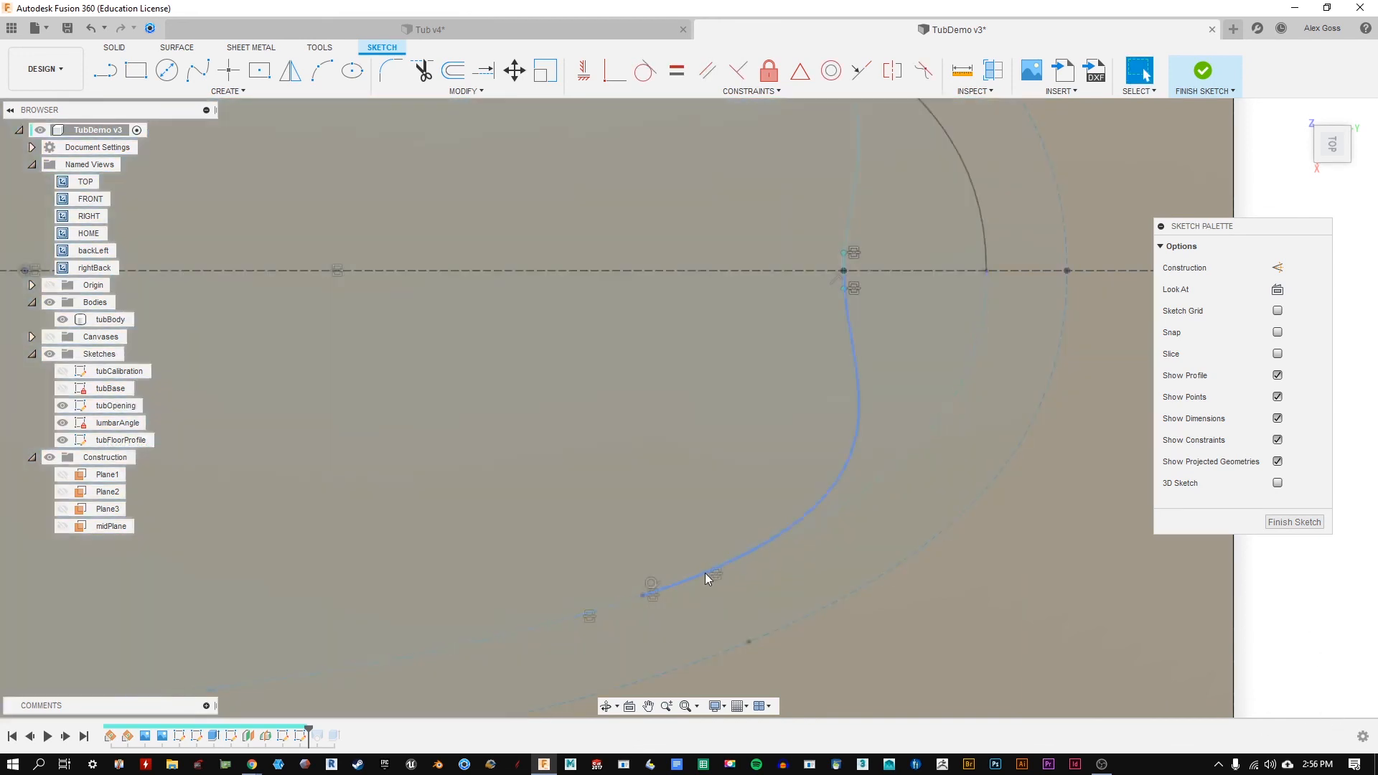
{"action": "left_click", "coordinate": [644, 594]}
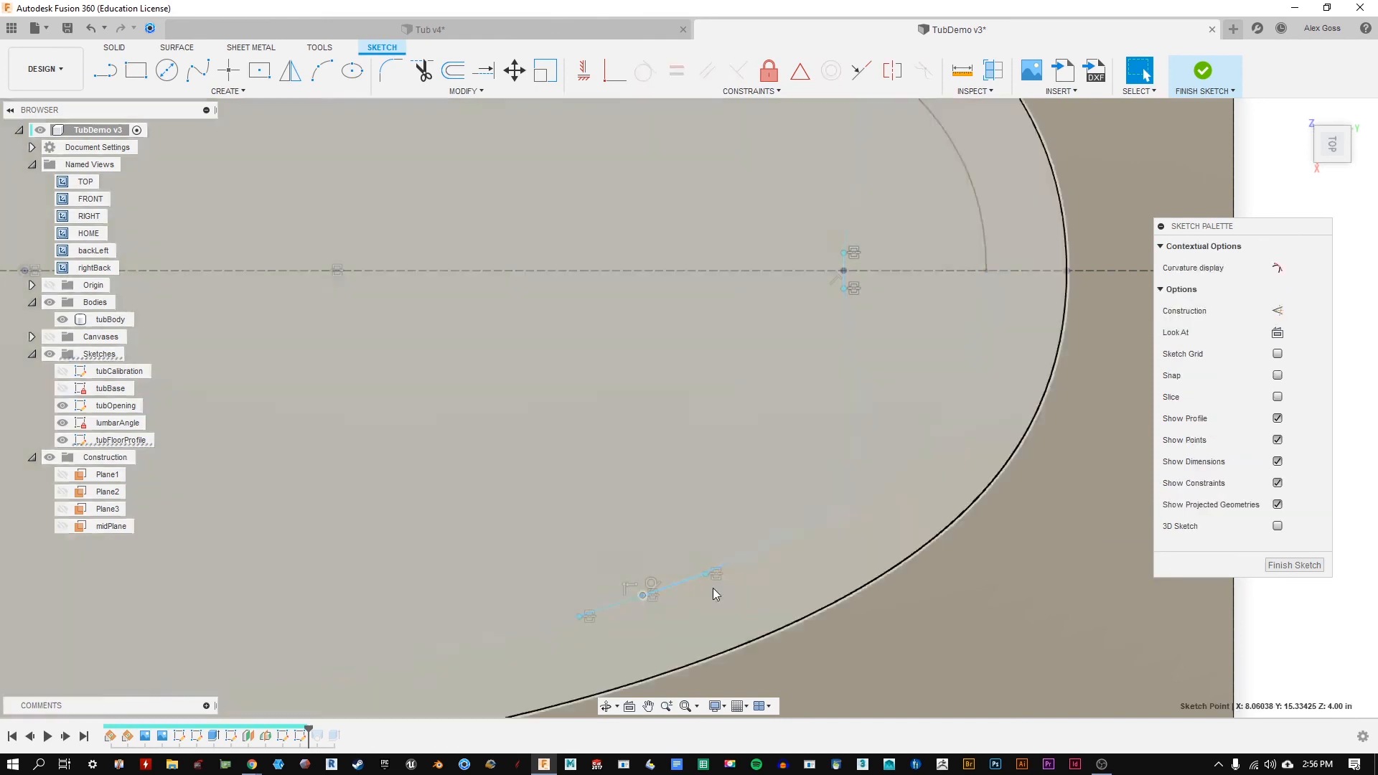
{"action": "left_click", "coordinate": [1346, 655]}
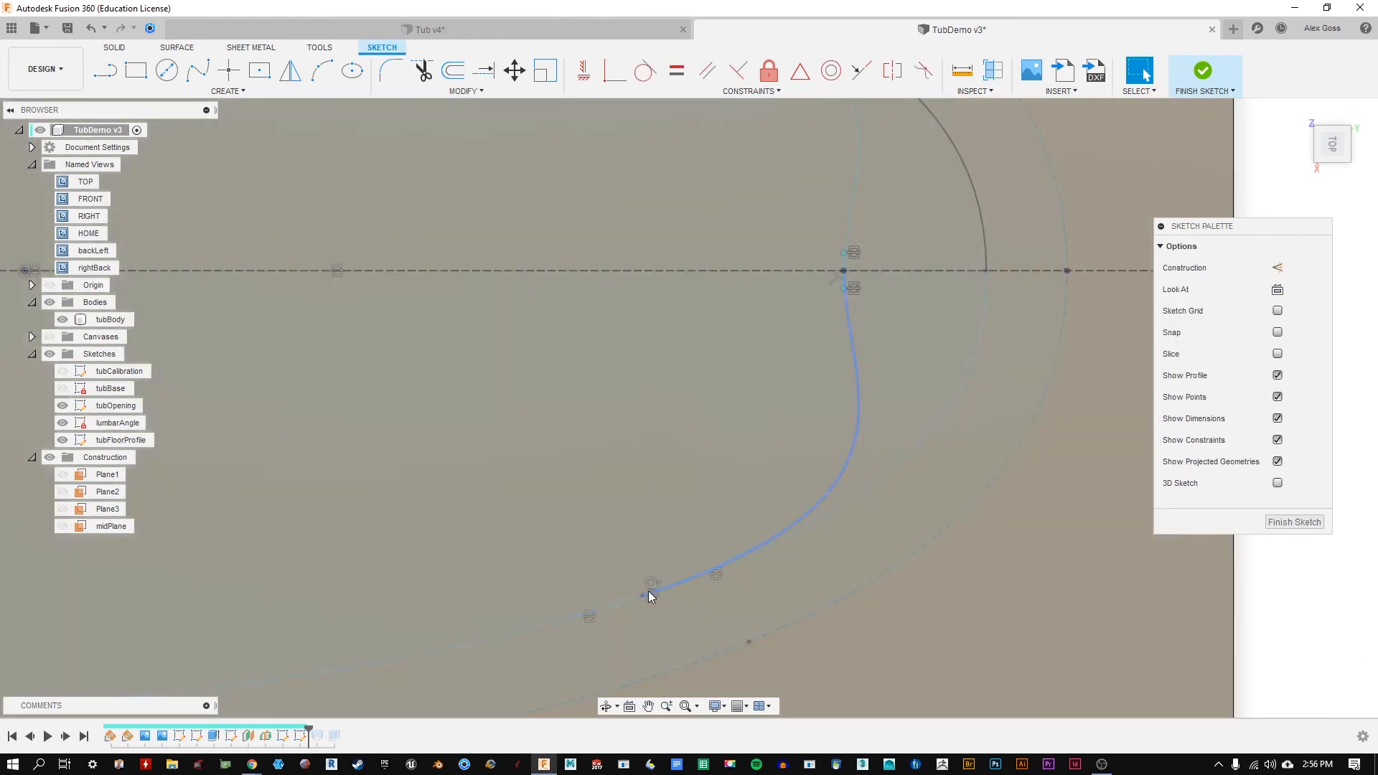
{"action": "left_click", "coordinate": [645, 592]}
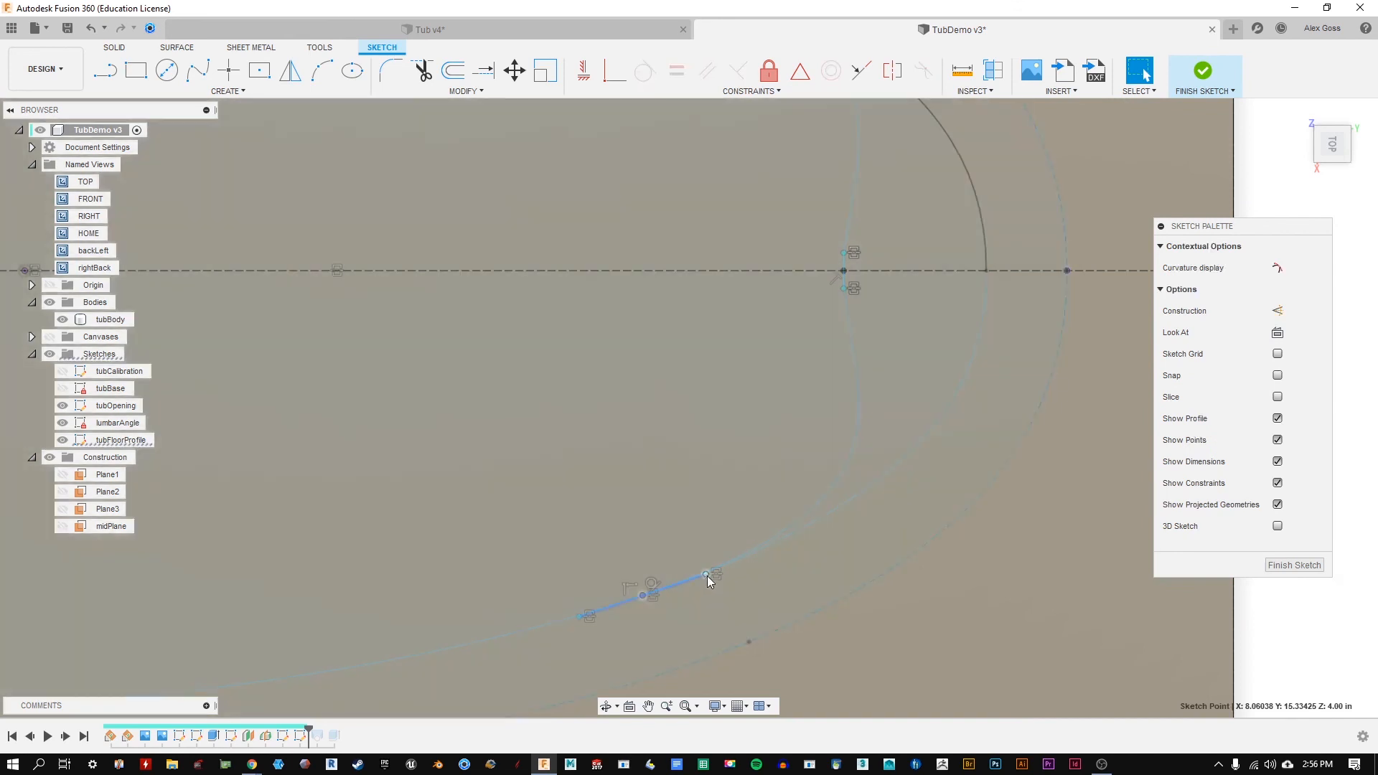
{"action": "left_click_drag", "start_coordinate": [707, 576], "coordinate": [665, 588]}
{"action": "left_click", "coordinate": [1307, 526]}
Step: Reopen the tubFloorProfile sketch for editing and hide the lumbarAngle and tubOpening sketches and the tubBody body
{"action": "scroll", "coordinate": [854, 480], "scroll_direction": "down", "scroll_amount": 3}
{"action": "mouse_move", "coordinate": [1003, 545]}
{"action": "middle_mouse_down", "text": "shift"}
{"action": "mouse_move", "coordinate": [1021, 454]}
{"action": "mouse_move", "coordinate": [995, 442]}
{"action": "mouse_move", "coordinate": [1021, 455]}
{"action": "middle_mouse_up", "text": "shift"}
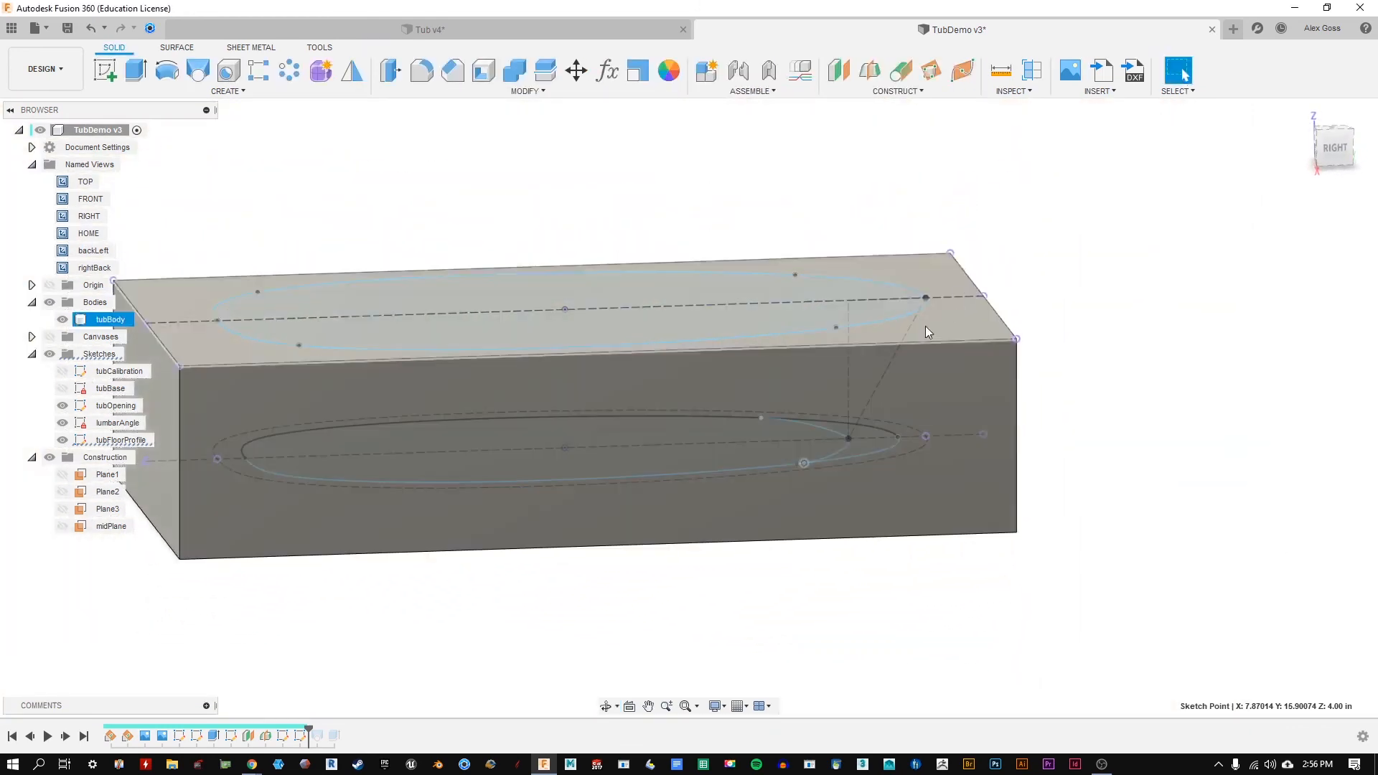
{"action": "middle_click_drag", "start_coordinate": [883, 287], "coordinate": [879, 316], "text": "shift"}
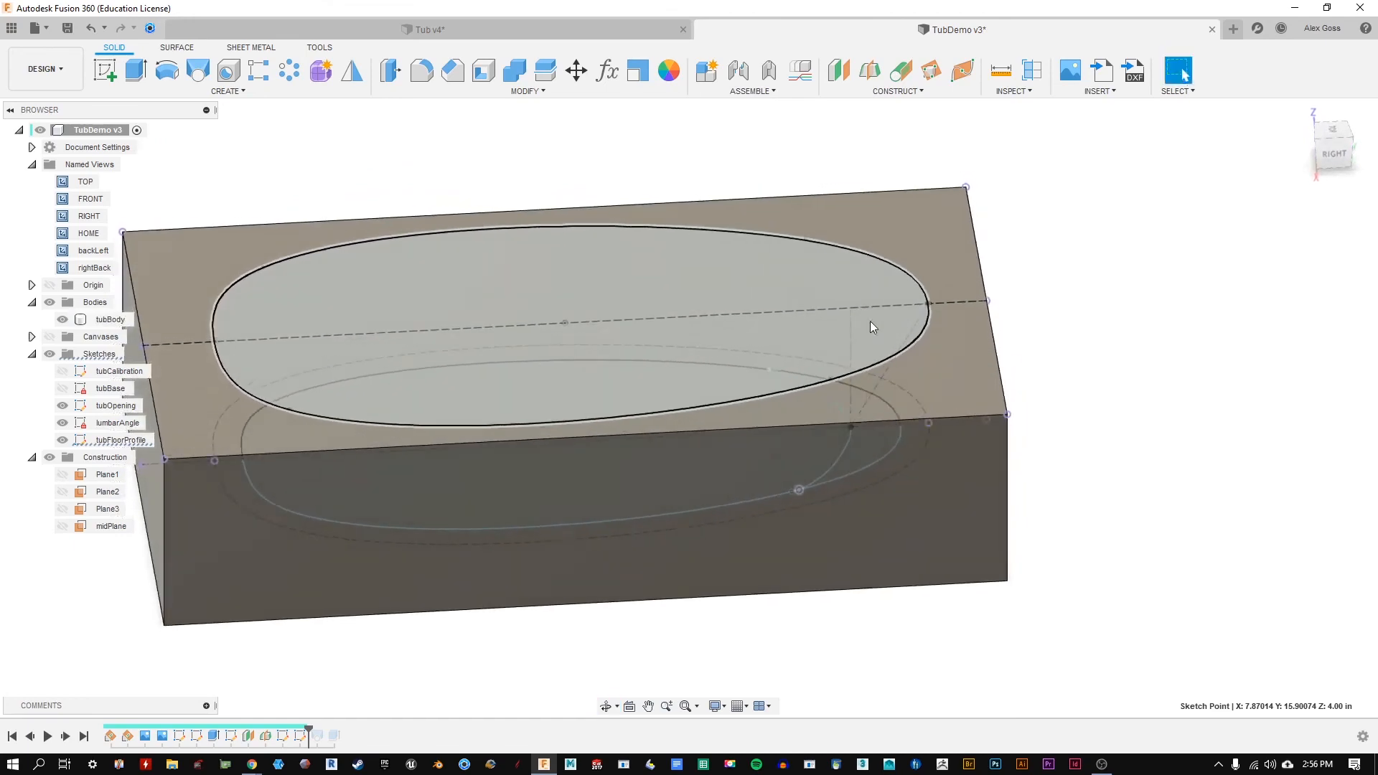
{"action": "scroll", "coordinate": [796, 531], "scroll_direction": "up", "scroll_amount": 3}
{"action": "scroll", "coordinate": [820, 439], "scroll_direction": "up", "scroll_amount": 3}
{"action": "scroll", "coordinate": [765, 474], "scroll_direction": "down", "scroll_amount": 3}
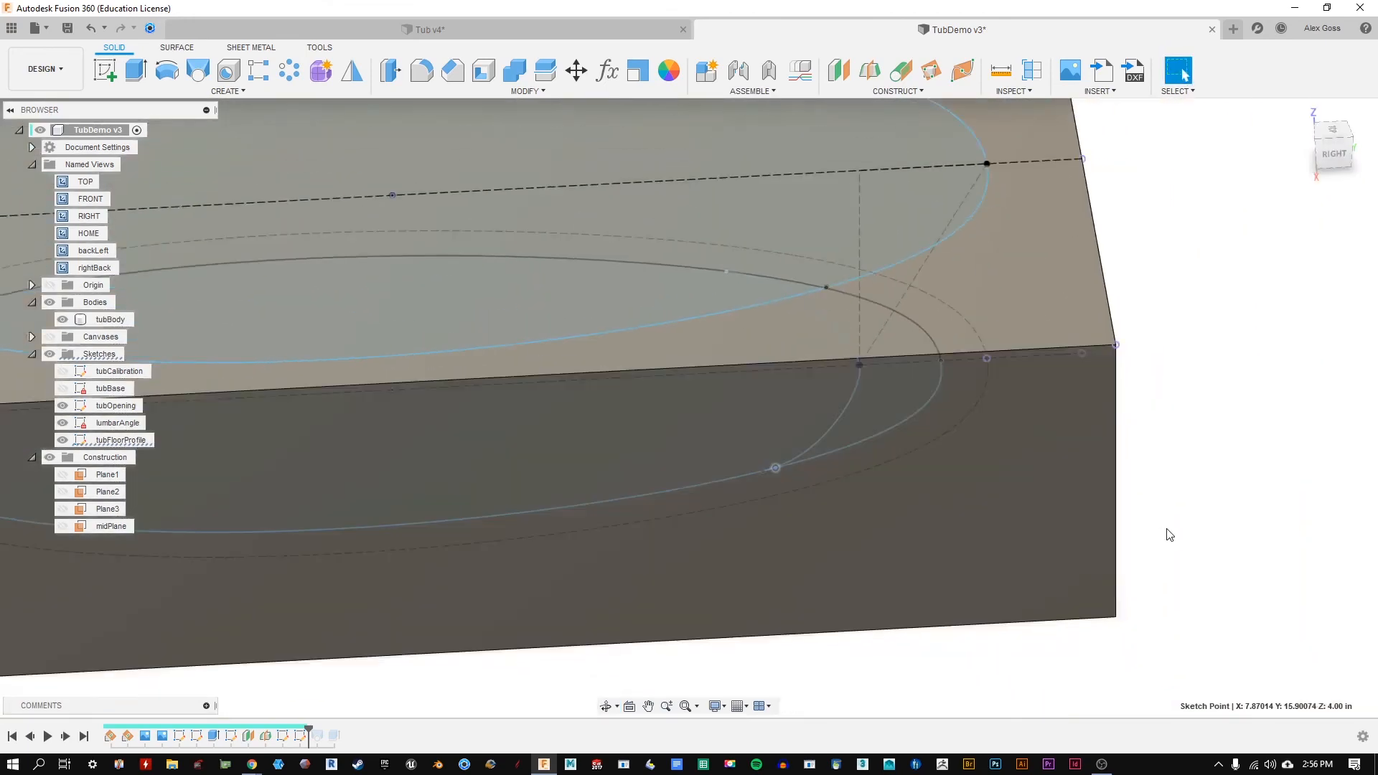
{"action": "double_click", "coordinate": [765, 472]}
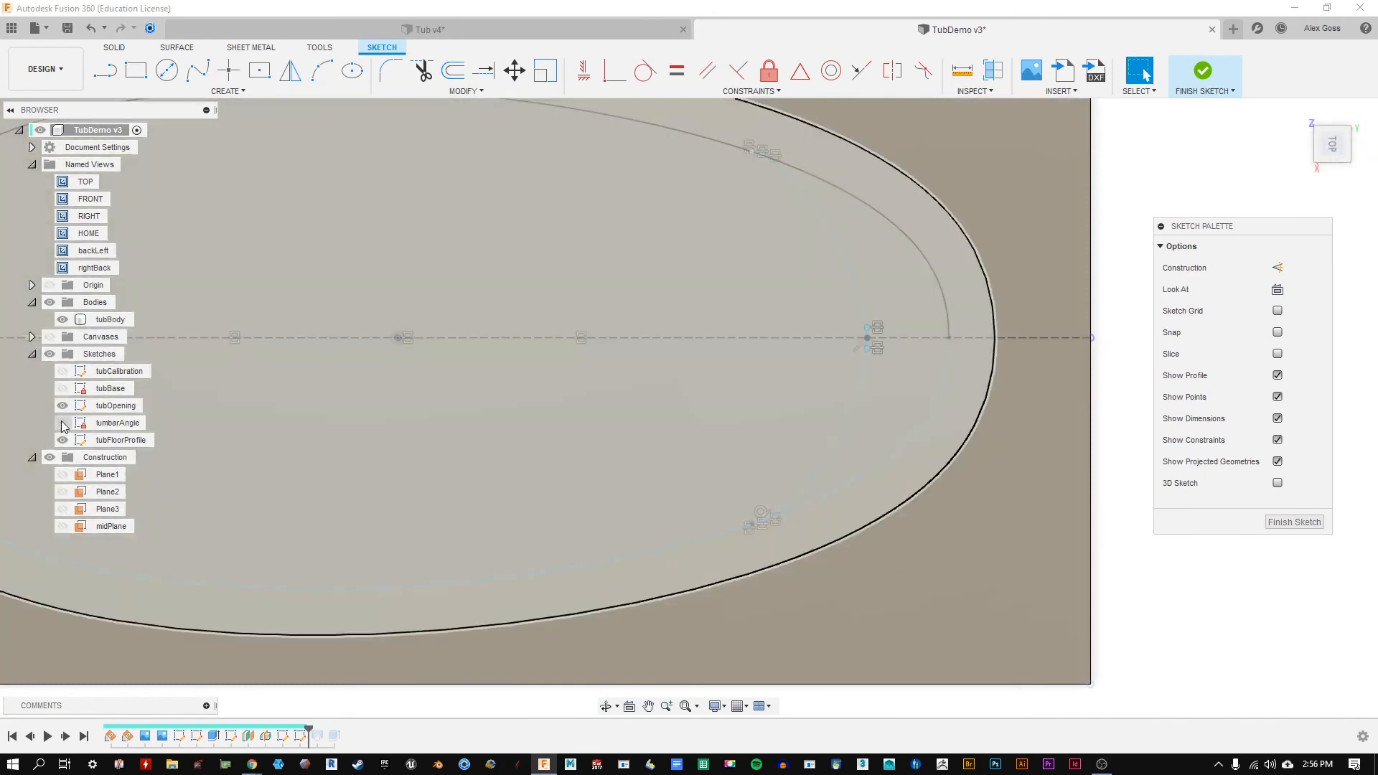
{"action": "left_click", "coordinate": [63, 424]}
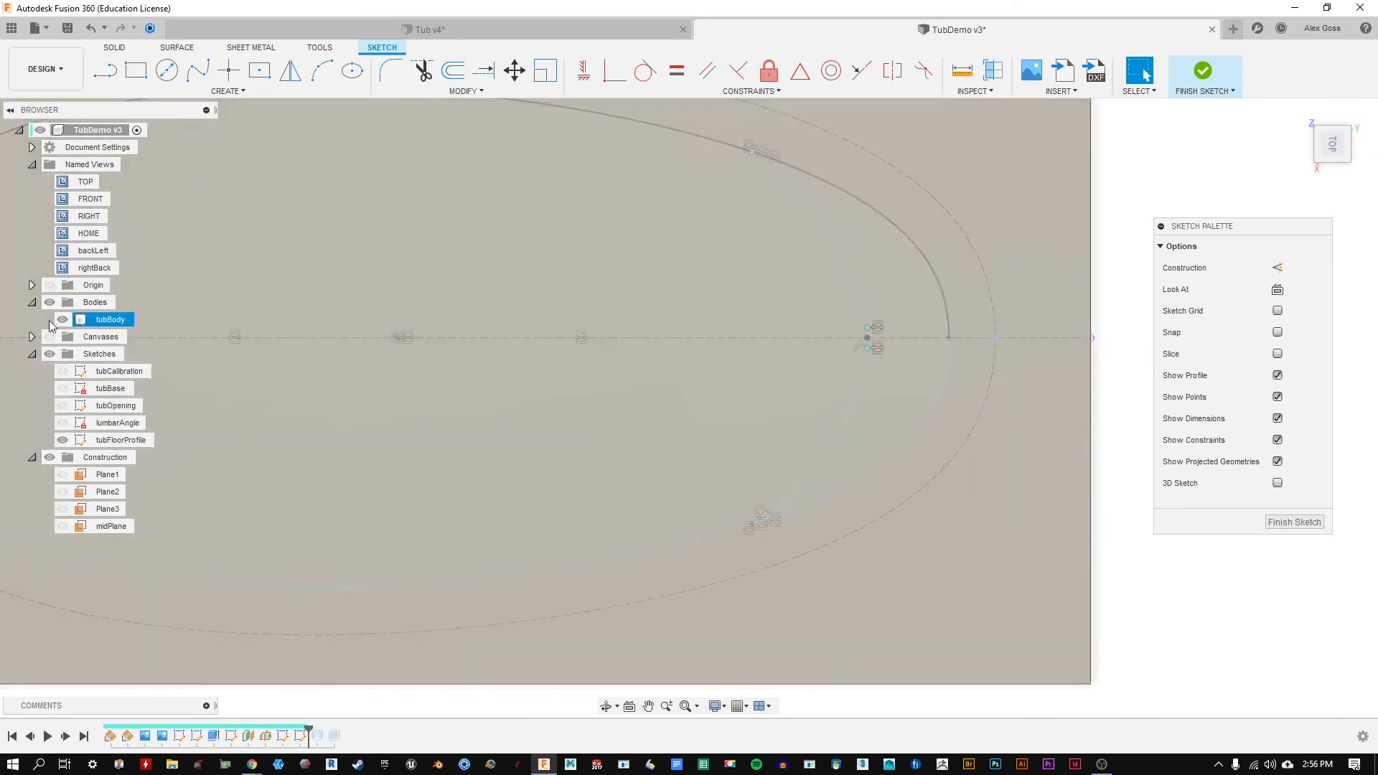
{"action": "left_click", "coordinate": [63, 319]}
{"action": "middle_click_drag", "start_coordinate": [1068, 219], "coordinate": [1045, 293]}
{"action": "key", "text": "Escape"}
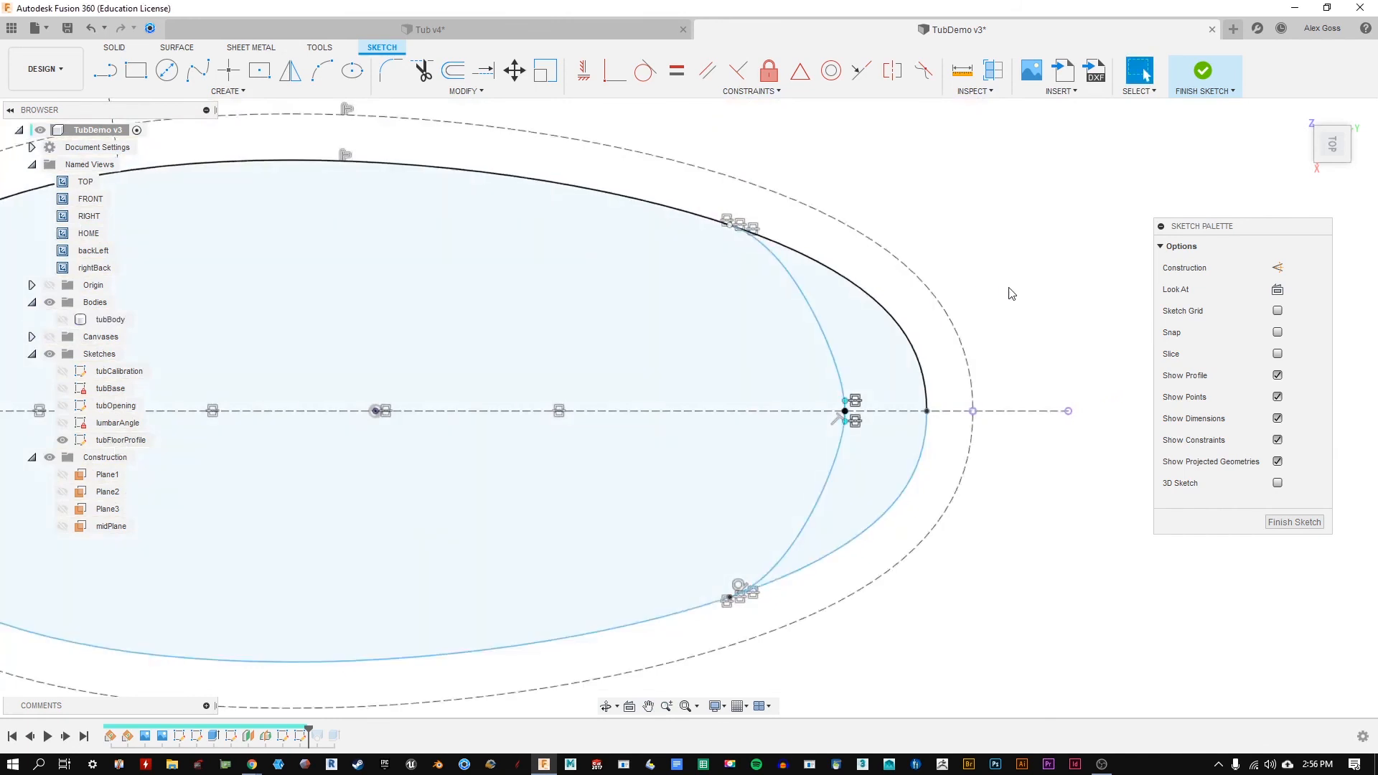
Step: Draw a line across the floor profile joining the two side endpoints of the inner curve and convert it to construction
{"action": "key", "text": "l"}
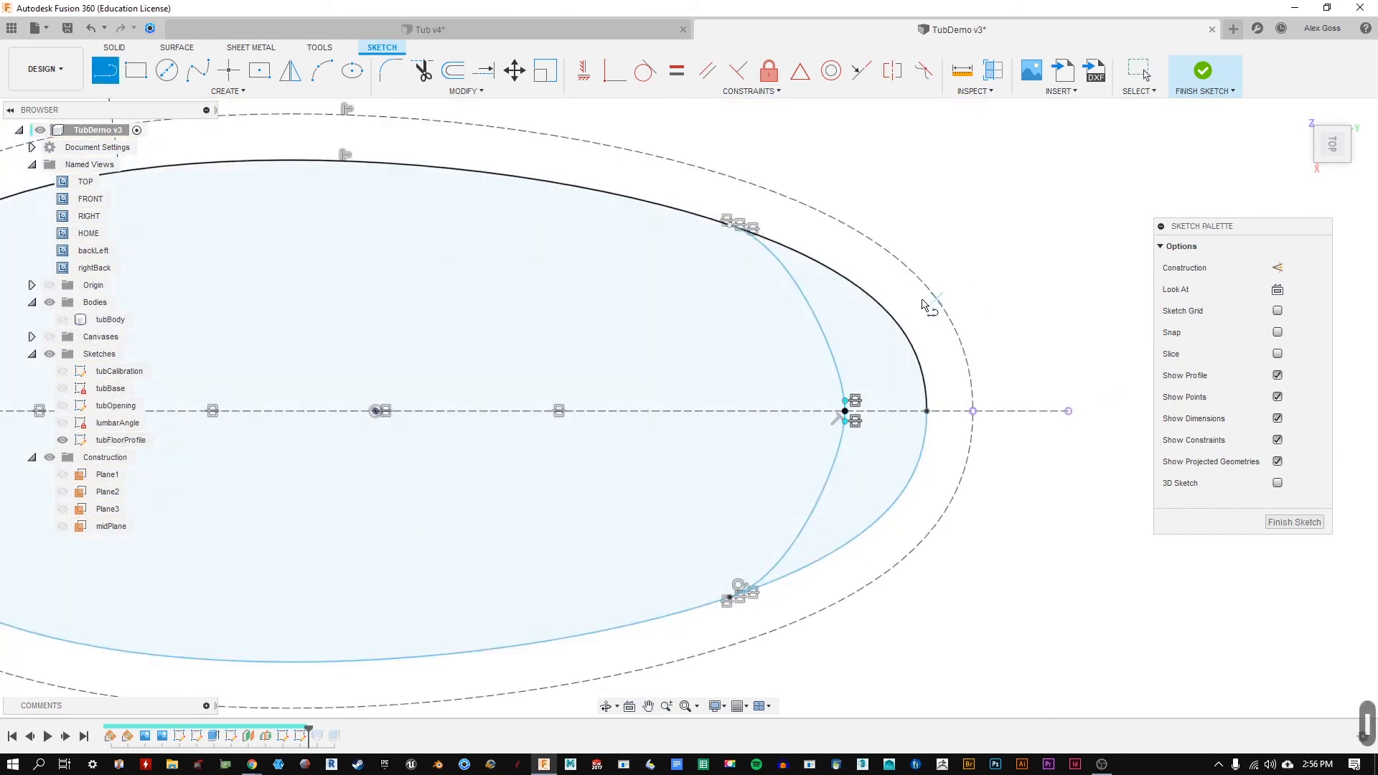
{"action": "left_click", "coordinate": [730, 224]}
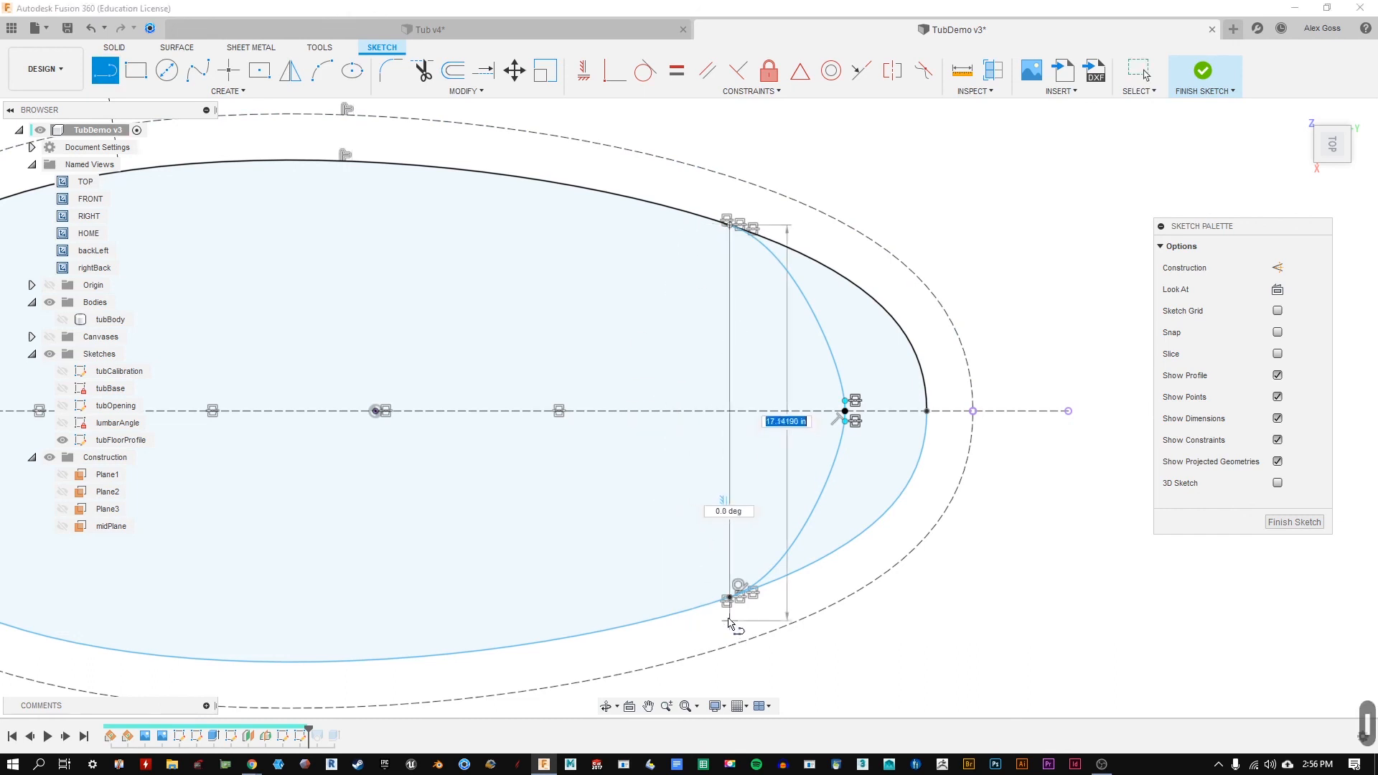
{"action": "left_click", "coordinate": [729, 598]}
{"action": "key", "text": "Escape"}
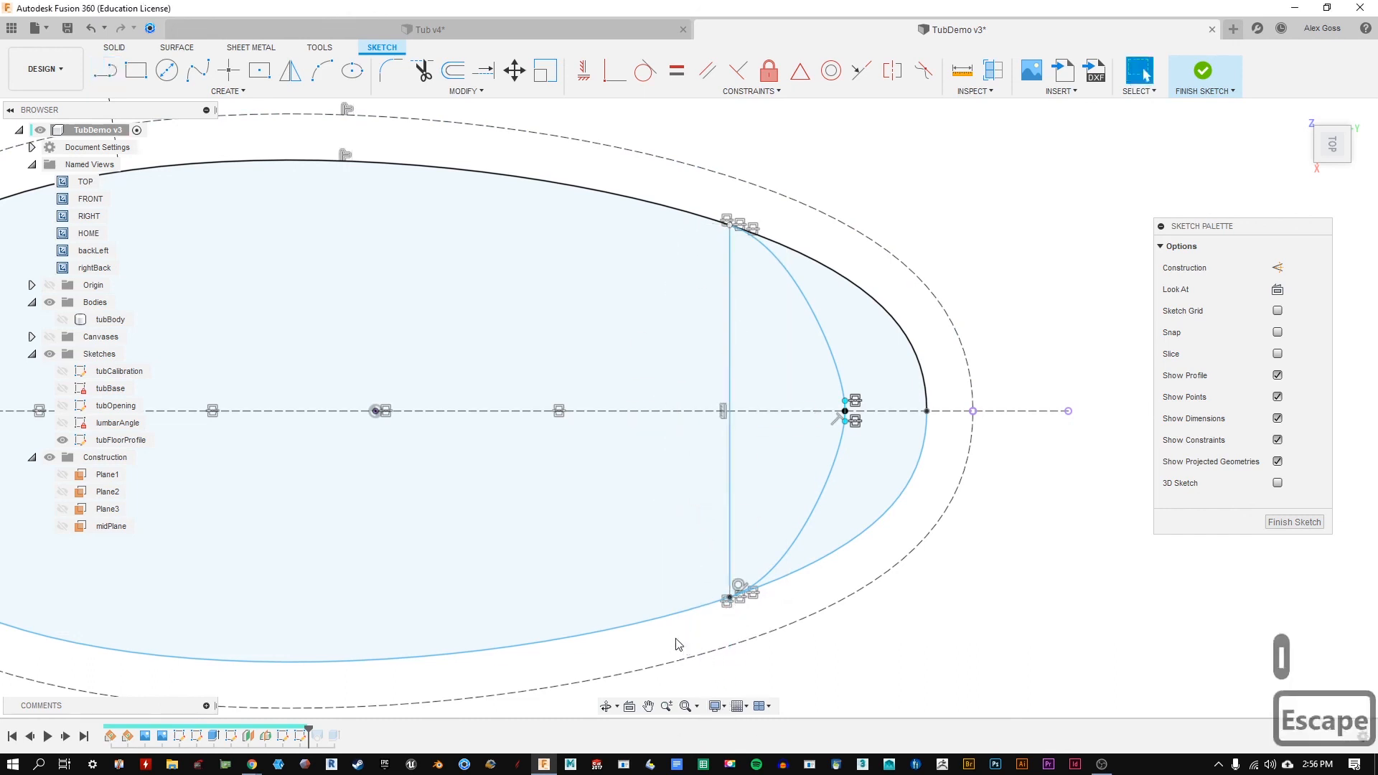
{"action": "left_click", "coordinate": [729, 494]}
{"action": "left_click", "coordinate": [1278, 268]}
{"action": "left_click", "coordinate": [986, 208]}
{"action": "left_click", "coordinate": [731, 334]}
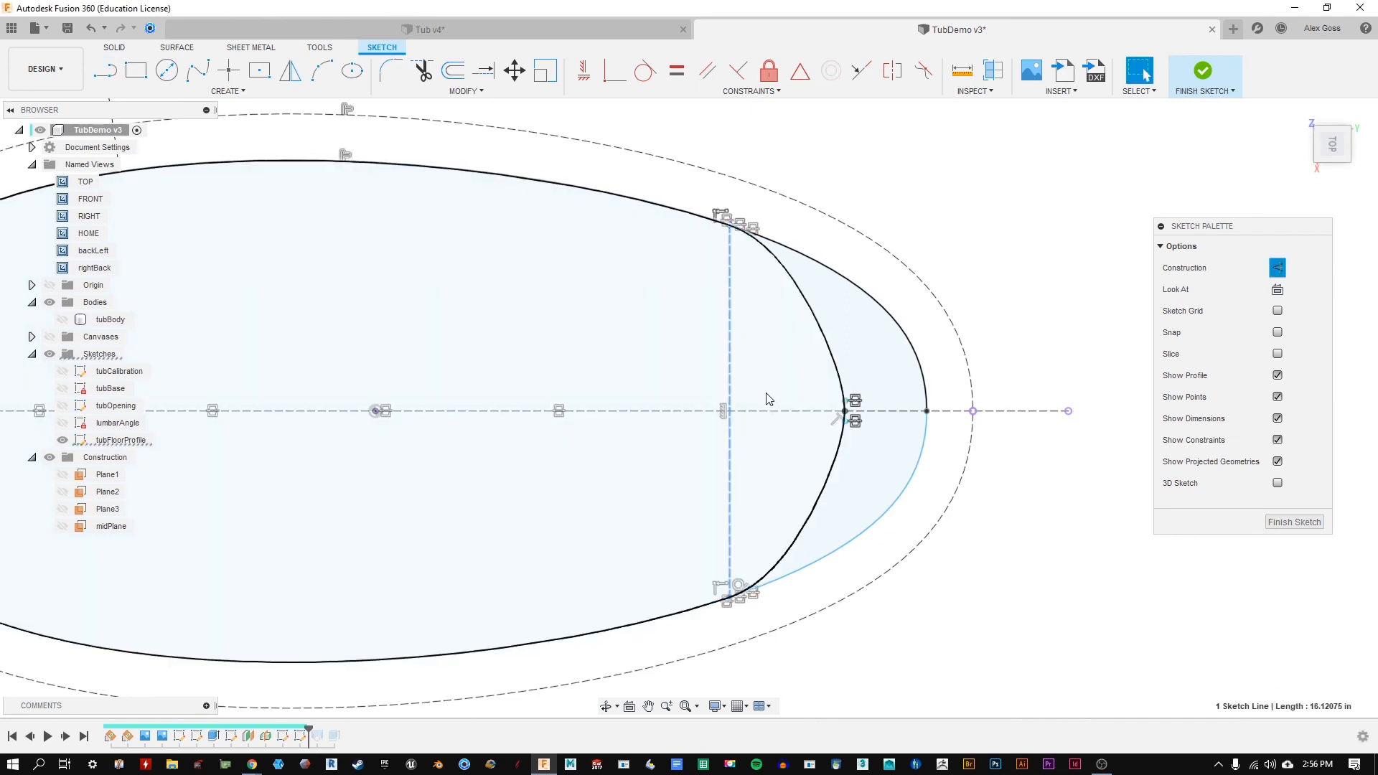
Step: Try to dimension the length of the construction line across the floor profile
{"action": "key", "text": "d"}
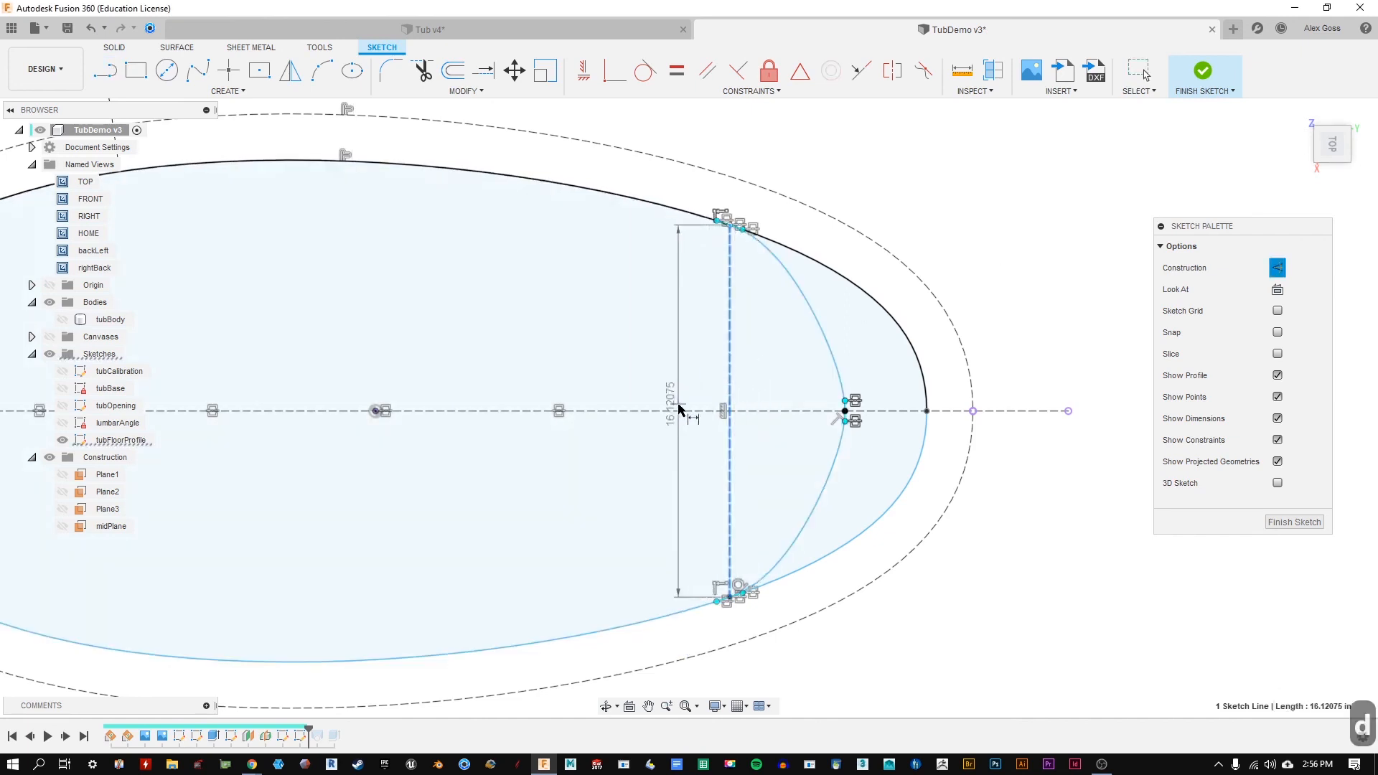
{"action": "left_click", "coordinate": [679, 412]}
{"action": "left_click", "coordinate": [674, 365]}
{"action": "left_click", "coordinate": [789, 396]}
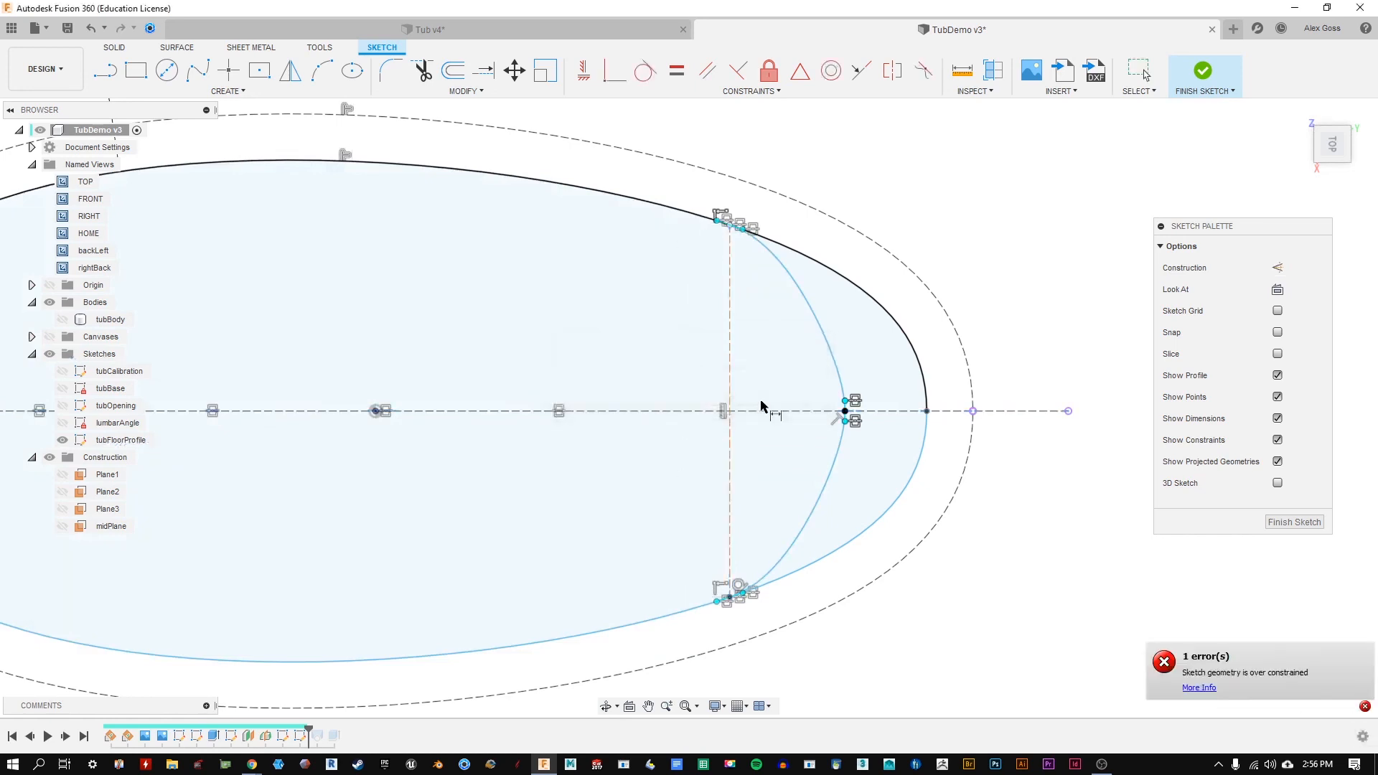
Step: Add a driven angle dimension between the construction line across the floor profile and the long centerline
{"action": "left_click", "coordinate": [730, 392]}
{"action": "left_click", "coordinate": [704, 410]}
{"action": "left_click", "coordinate": [681, 356]}
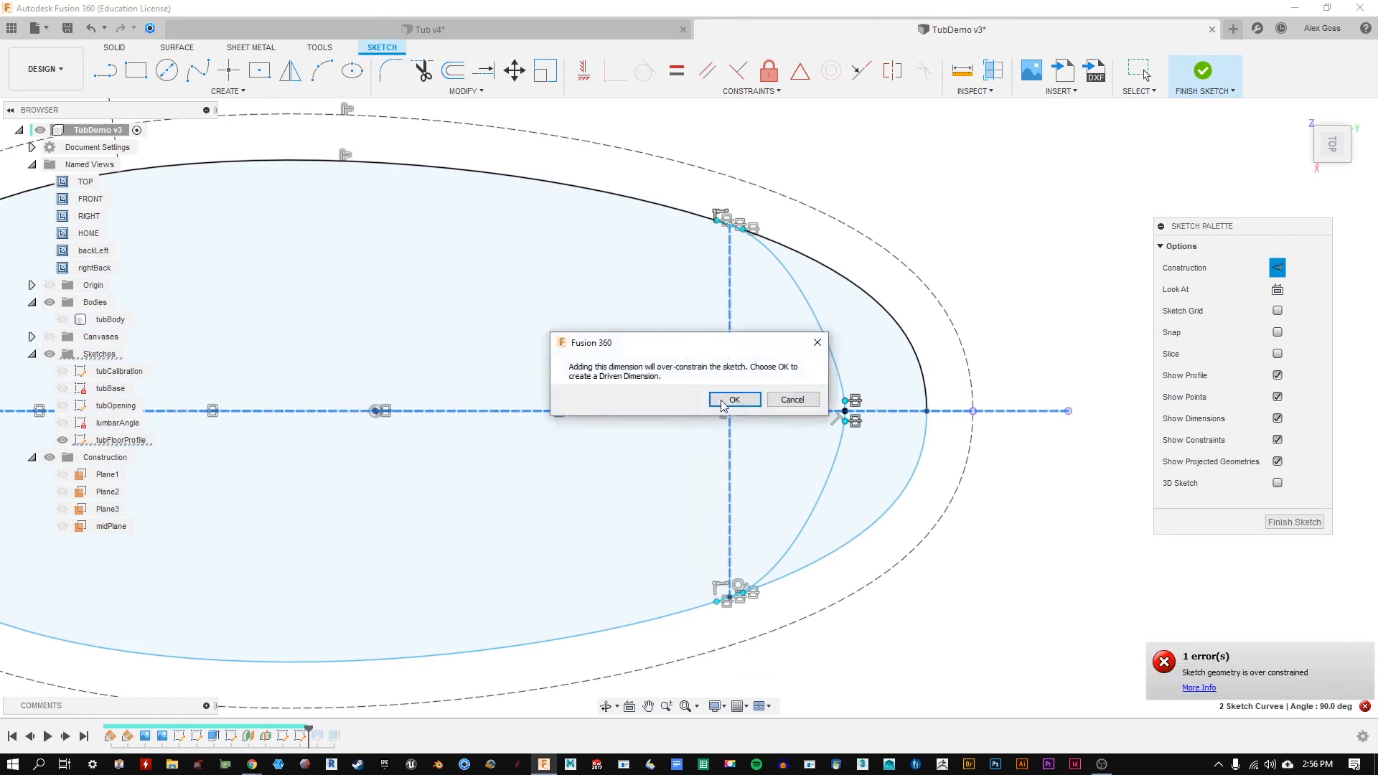
{"action": "left_click", "coordinate": [739, 397]}
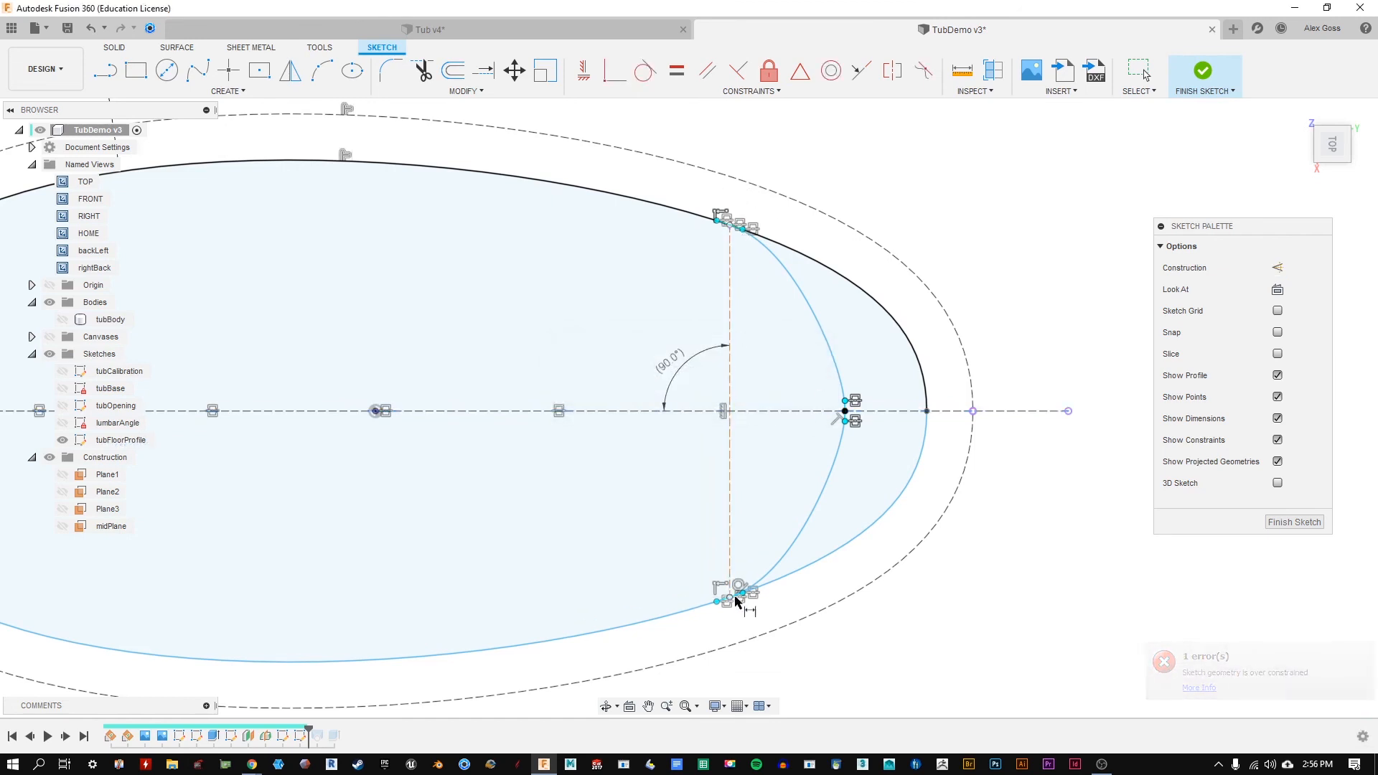
{"action": "scroll", "coordinate": [775, 224], "scroll_direction": "up", "scroll_amount": 5}
{"action": "key", "text": "Escape"}
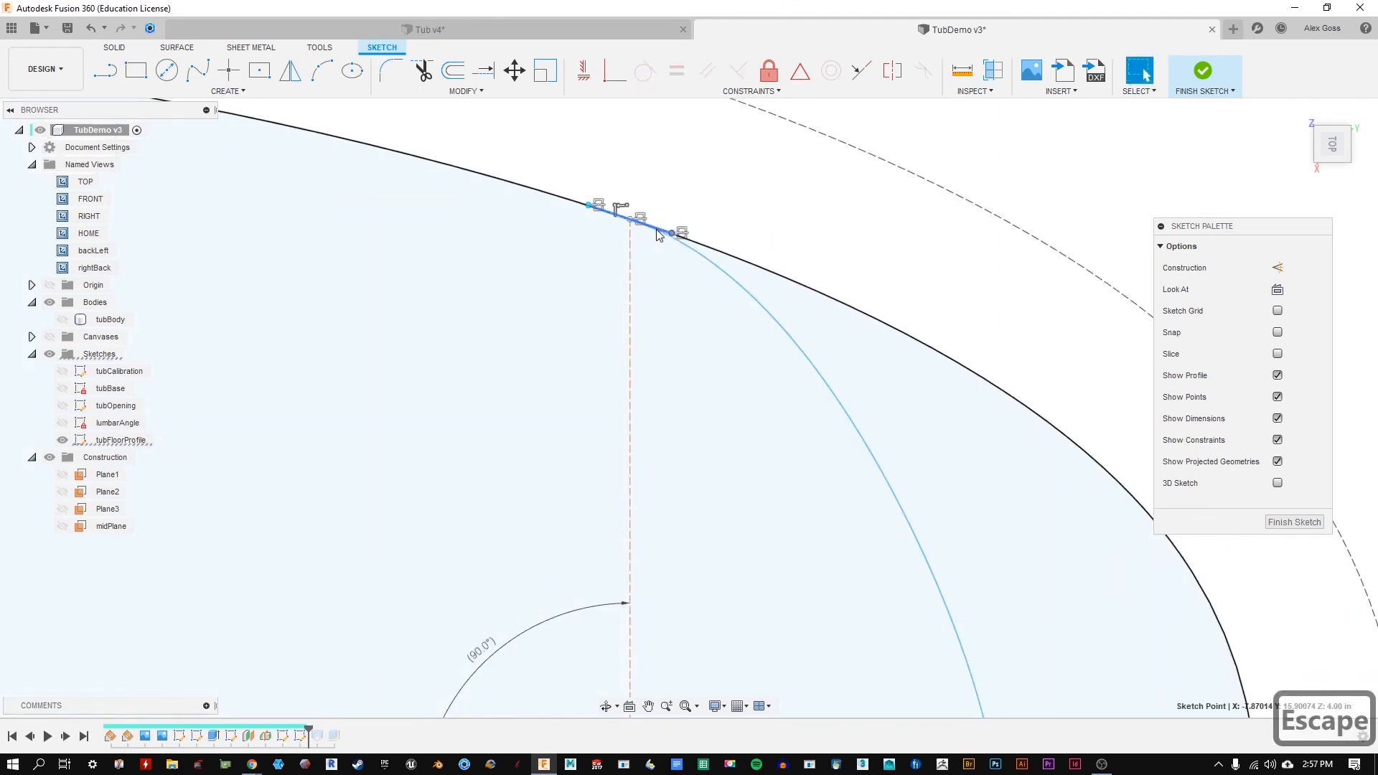
Step: Try to apply a tangent constraint between the inner floor curve and its tangent handle at the end opposite the adjusted one
{"action": "scroll", "coordinate": [657, 230], "scroll_direction": "down", "scroll_amount": 6}
{"action": "scroll", "coordinate": [655, 579], "scroll_direction": "up", "scroll_amount": 3}
{"action": "scroll", "coordinate": [679, 516], "scroll_direction": "up", "scroll_amount": 3}
{"action": "scroll", "coordinate": [678, 507], "scroll_direction": "down", "scroll_amount": 5}
{"action": "scroll", "coordinate": [679, 509], "scroll_direction": "down", "scroll_amount": 3}
{"action": "scroll", "coordinate": [661, 283], "scroll_direction": "up", "scroll_amount": 6}
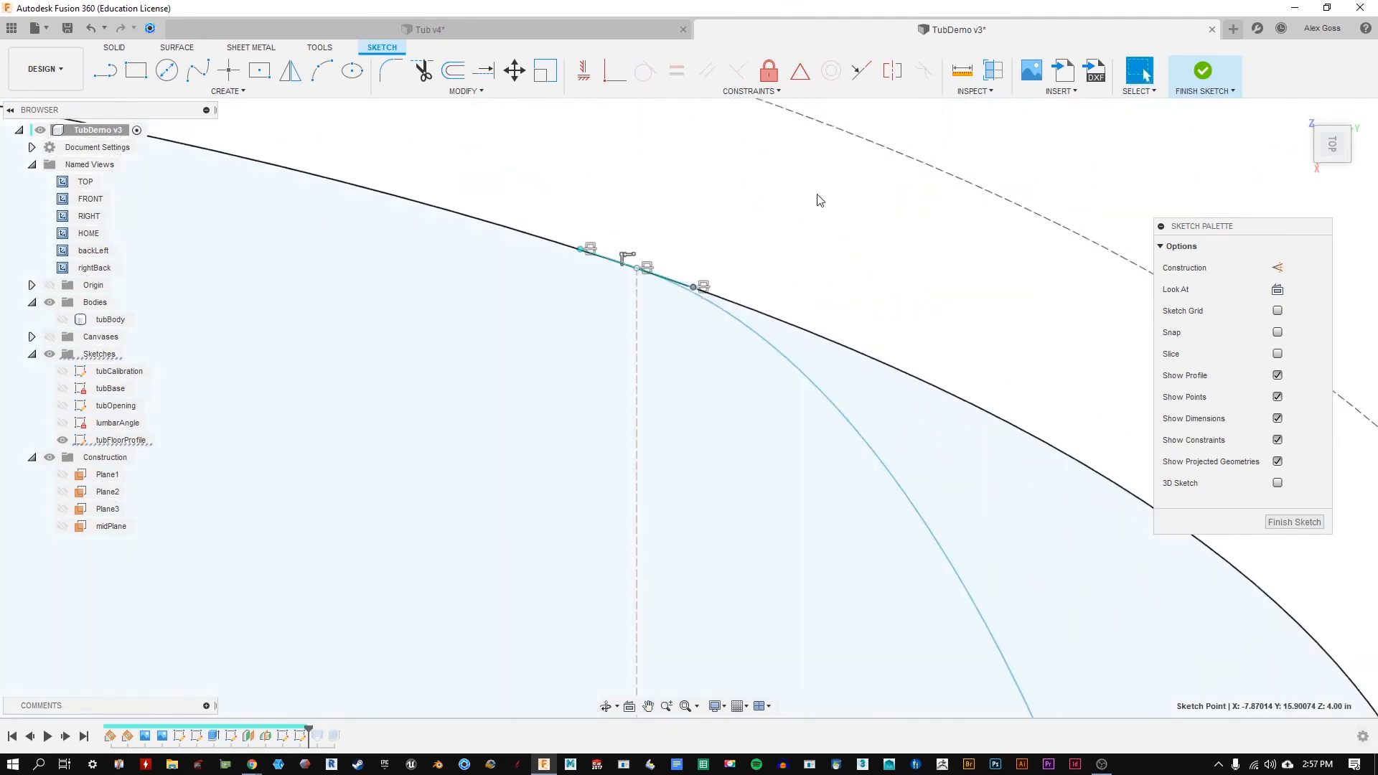
{"action": "left_click", "coordinate": [683, 286]}
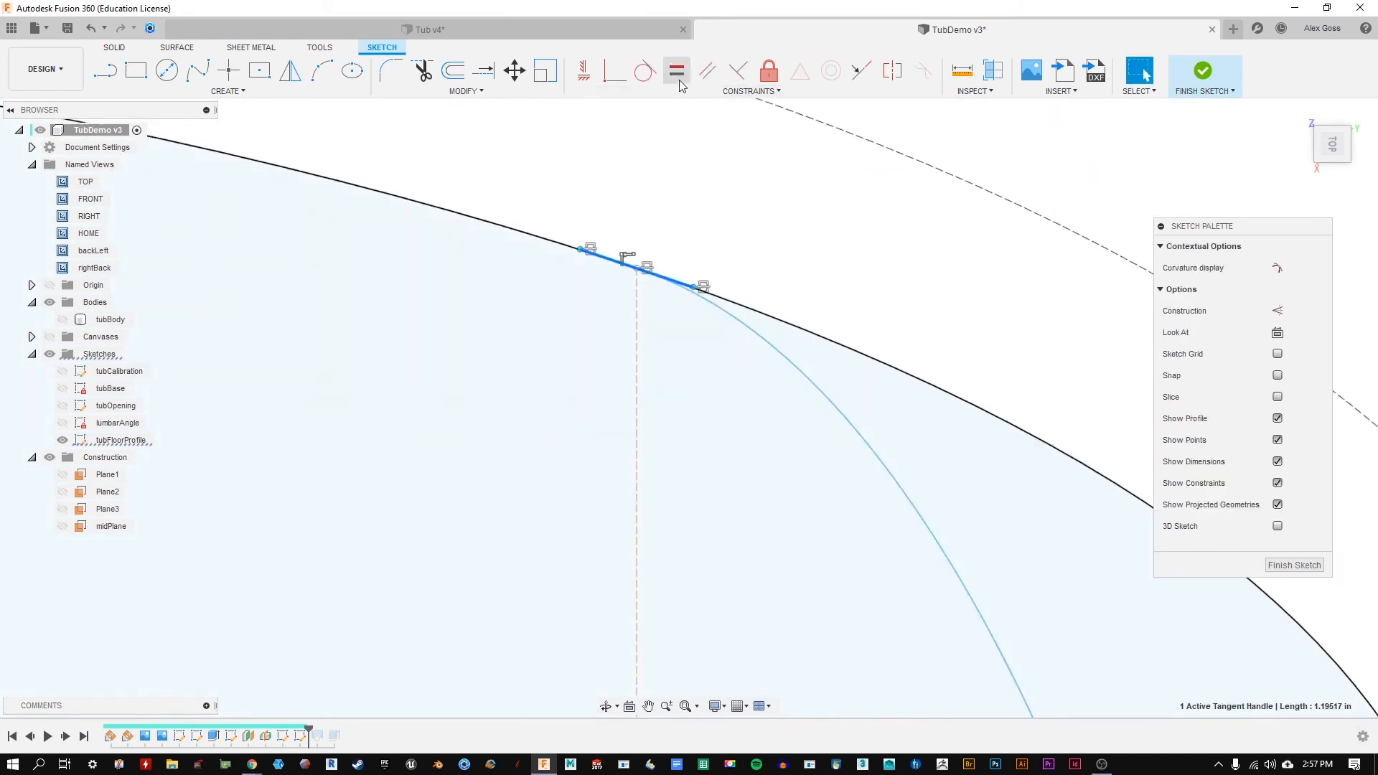
{"action": "left_click", "coordinate": [739, 325]}
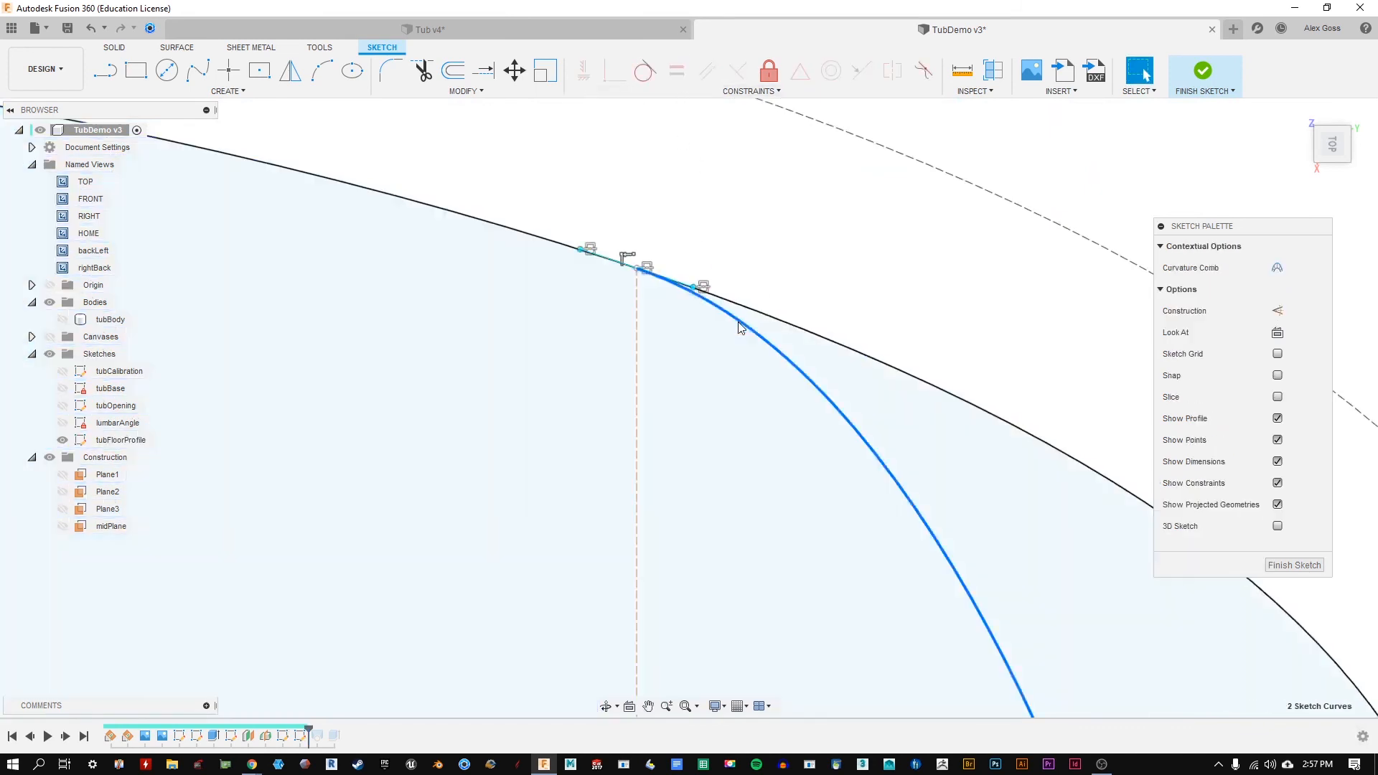
{"action": "left_click", "coordinate": [643, 72]}
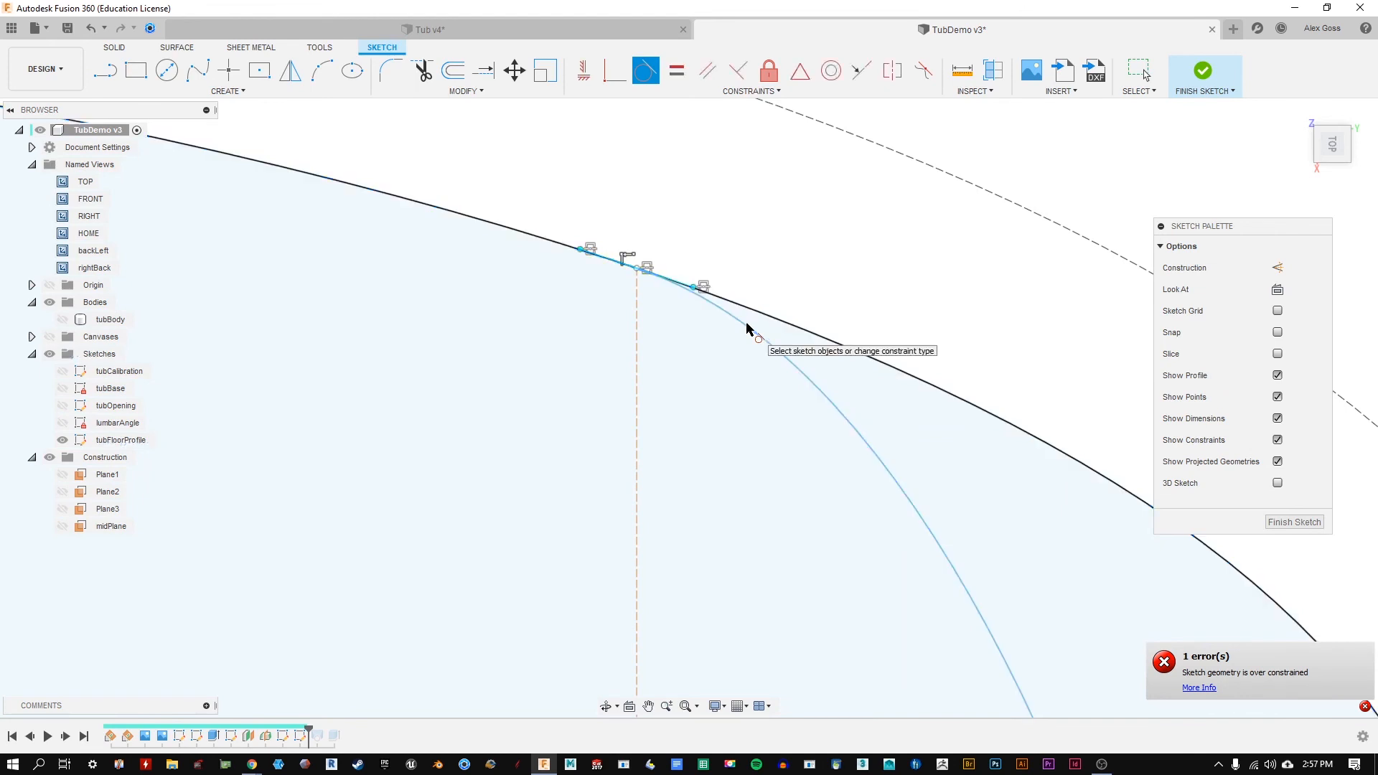
Step: Finish the floor profile sketch and show the tubBody body and the tubOpening sketch
{"action": "scroll", "coordinate": [861, 363], "scroll_direction": "down", "scroll_amount": 5}
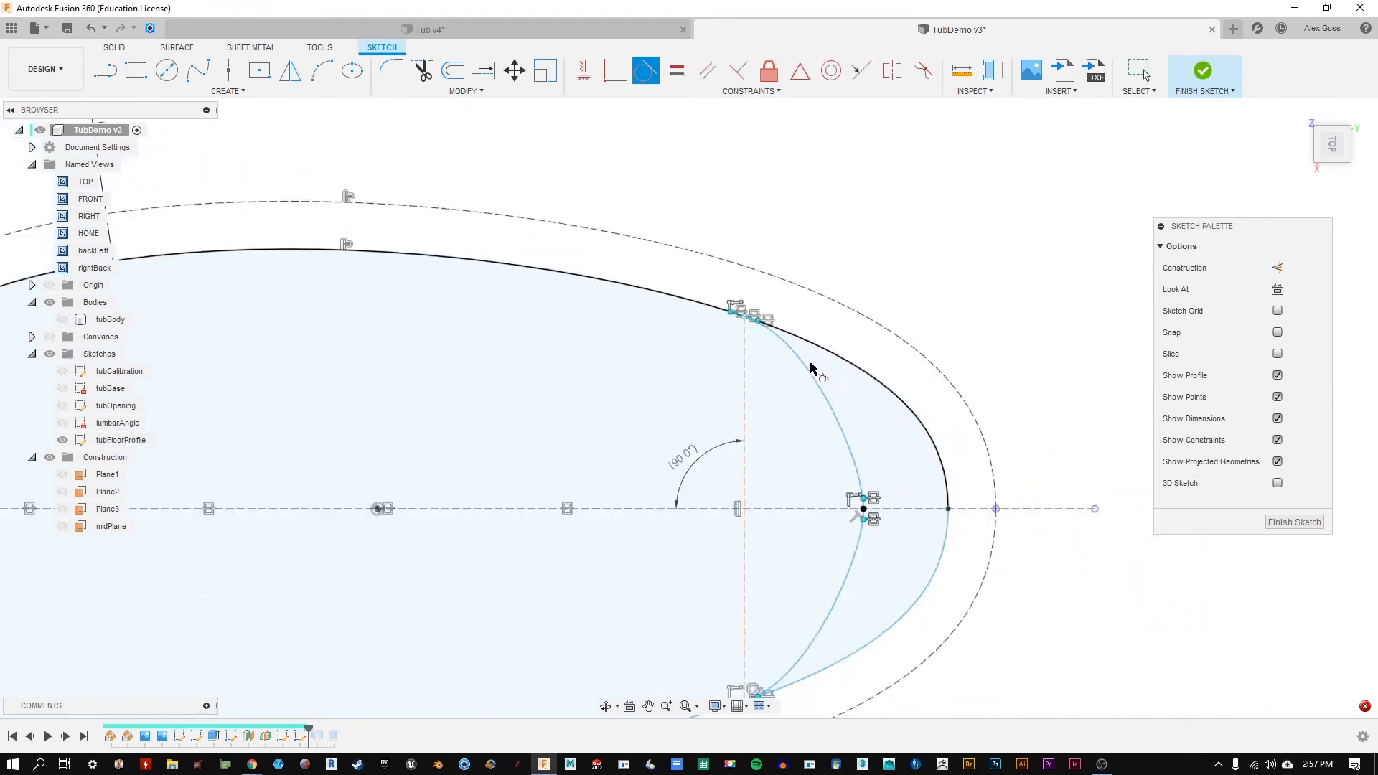
{"action": "left_click", "coordinate": [1297, 522]}
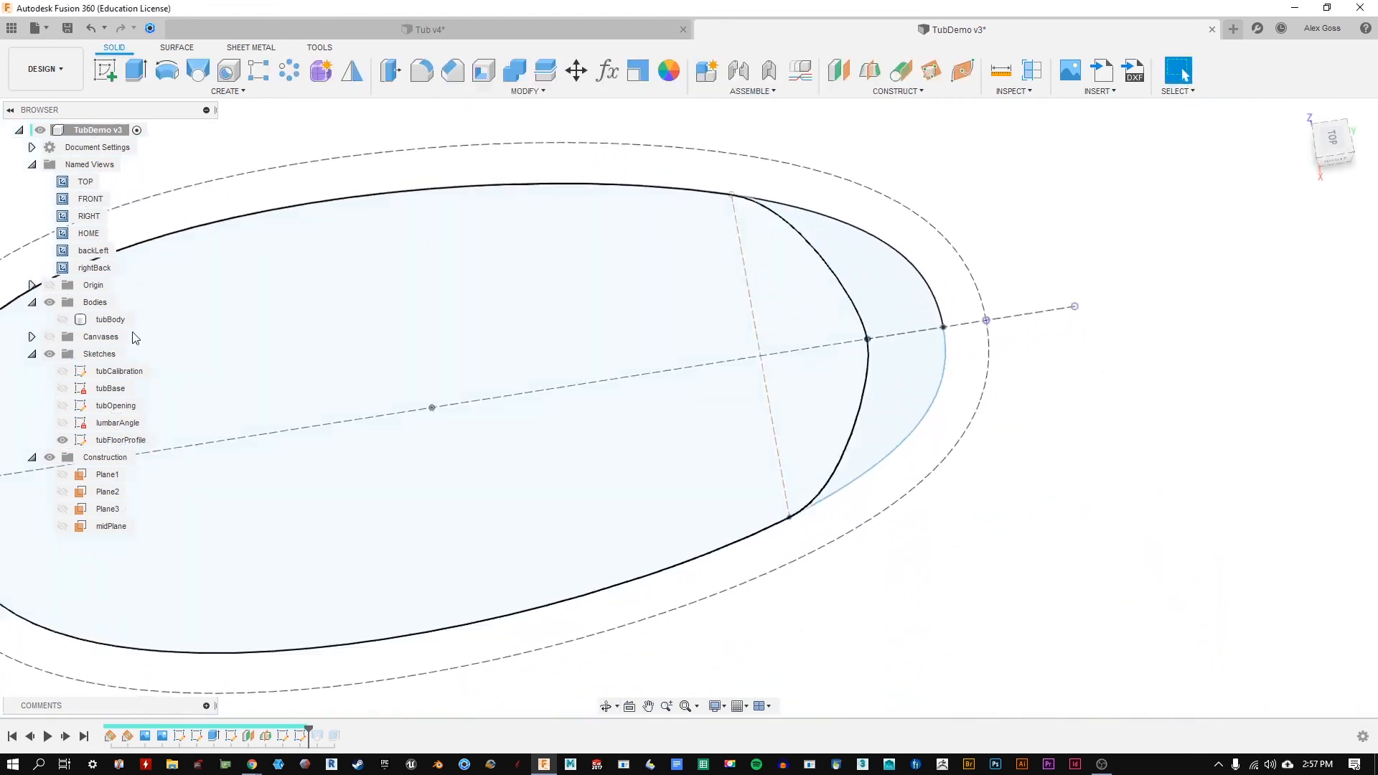
{"action": "left_click", "coordinate": [62, 320]}
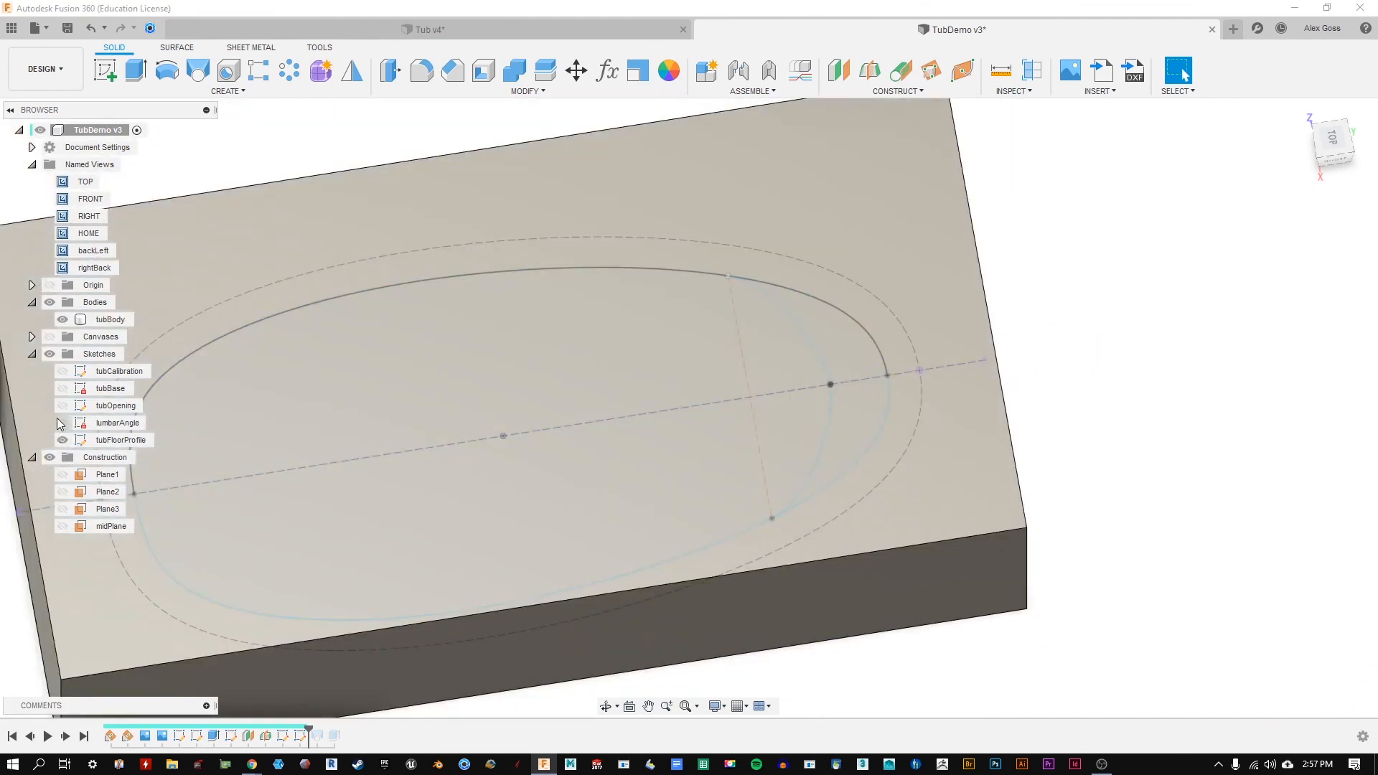
{"action": "left_click", "coordinate": [62, 406]}
{"action": "middle_click_drag", "start_coordinate": [818, 596], "coordinate": [818, 522], "text": "shift"}
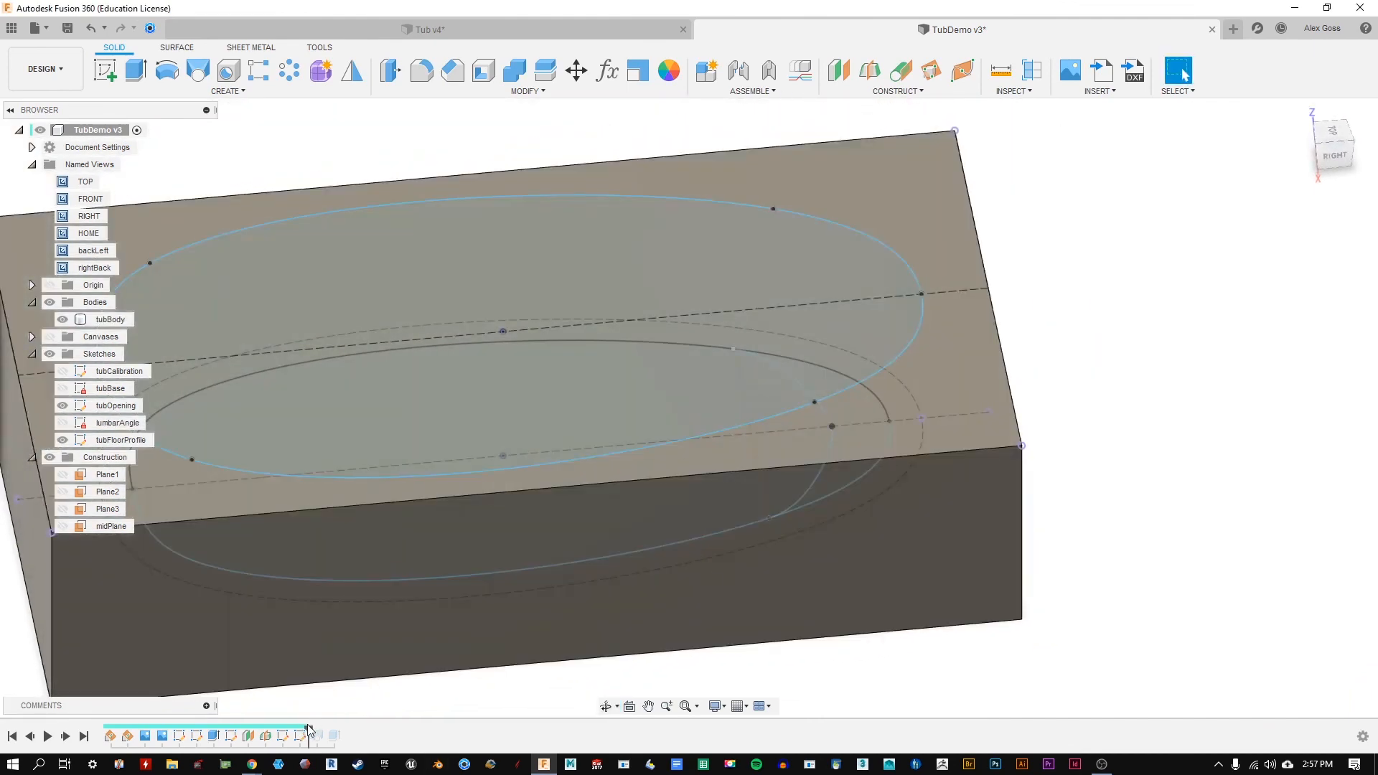
Step: Roll the timeline forward past the loft cut and hide the tubFloorProfile and tubOpening sketches
{"action": "left_click_drag", "start_coordinate": [310, 727], "coordinate": [326, 729]}
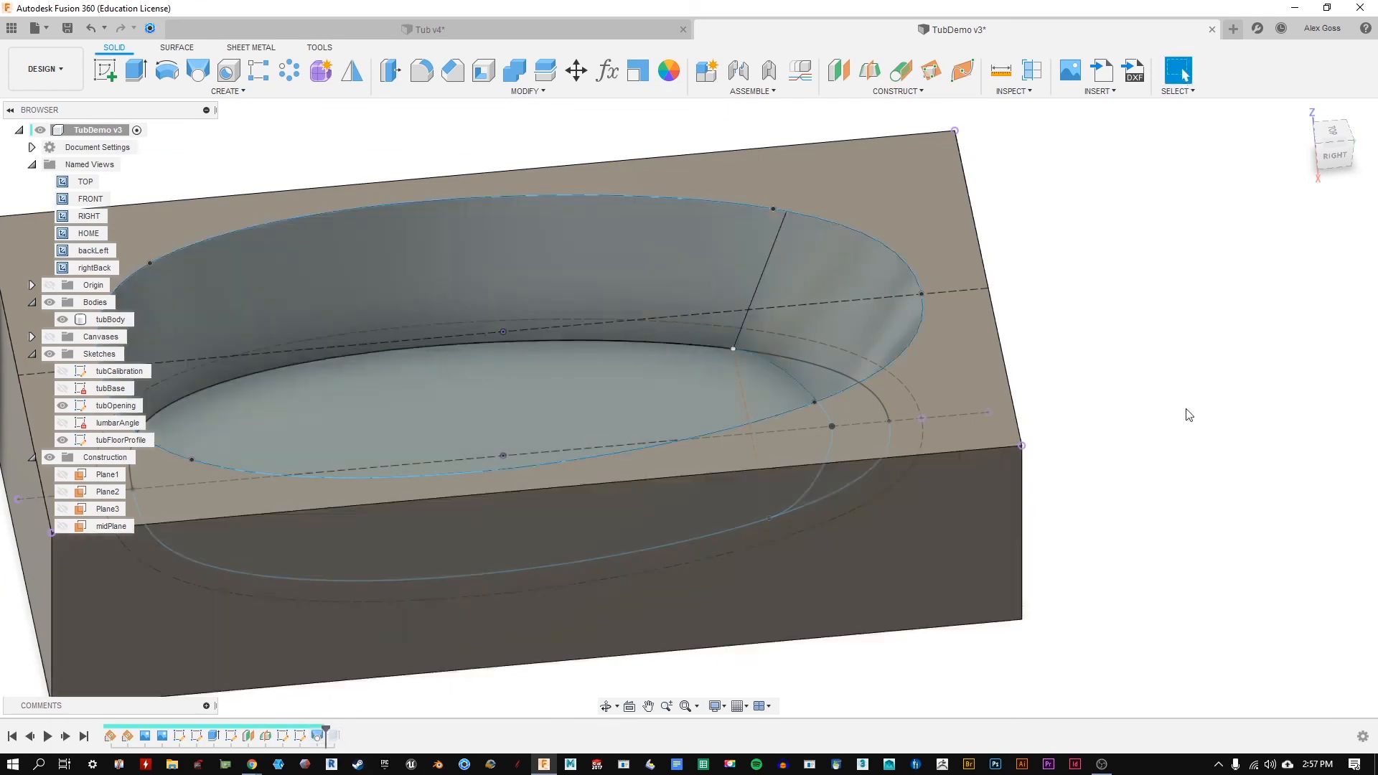
{"action": "middle_click_drag", "start_coordinate": [1224, 414], "coordinate": [1153, 424], "text": "shift"}
{"action": "middle_click_drag", "start_coordinate": [1081, 466], "coordinate": [1137, 448], "text": "shift"}
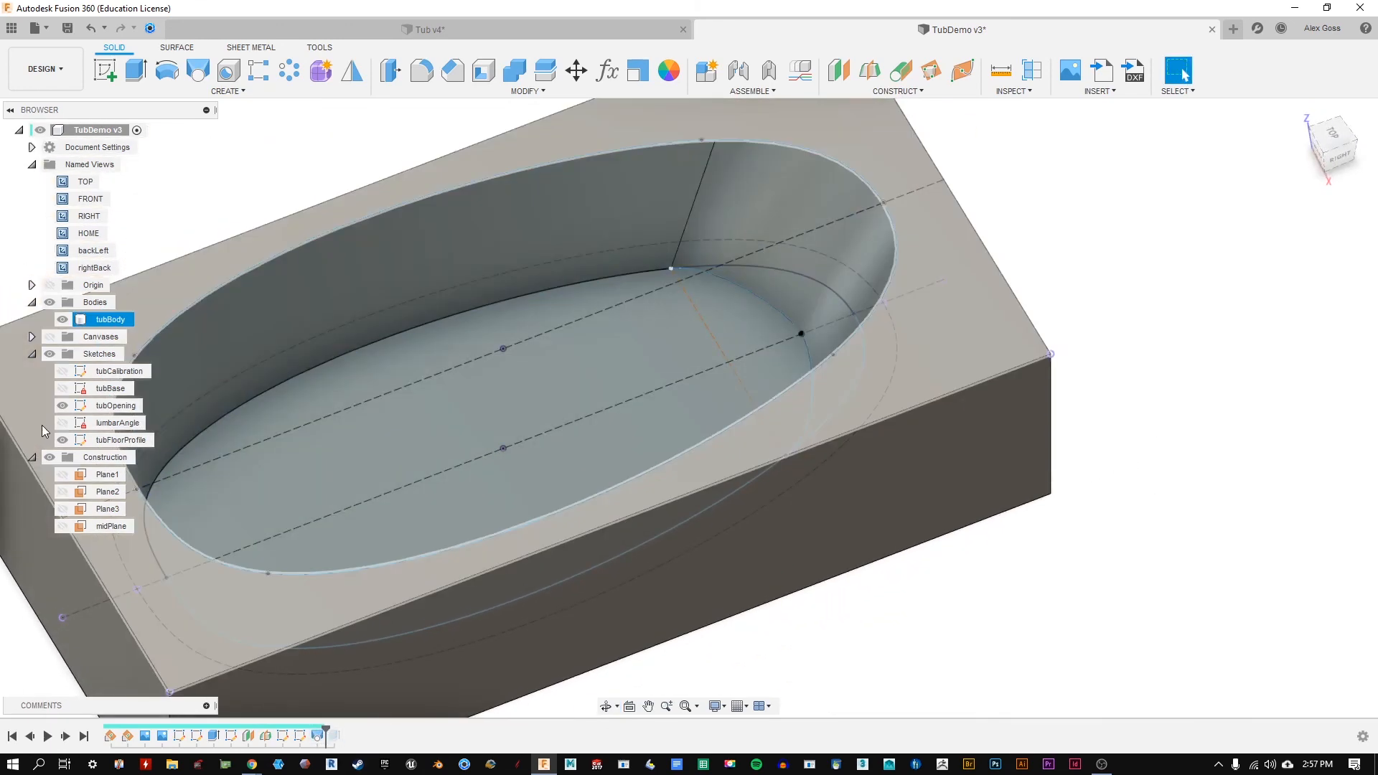
{"action": "left_click", "coordinate": [62, 440]}
{"action": "left_click", "coordinate": [63, 405]}
{"action": "mouse_move", "coordinate": [1148, 500]}
{"action": "middle_mouse_down", "text": "shift"}
{"action": "mouse_move", "coordinate": [1234, 484]}
{"action": "mouse_move", "coordinate": [1169, 477]}
{"action": "mouse_move", "coordinate": [1221, 498]}
{"action": "mouse_move", "coordinate": [985, 565]}
{"action": "middle_mouse_up", "text": "shift"}
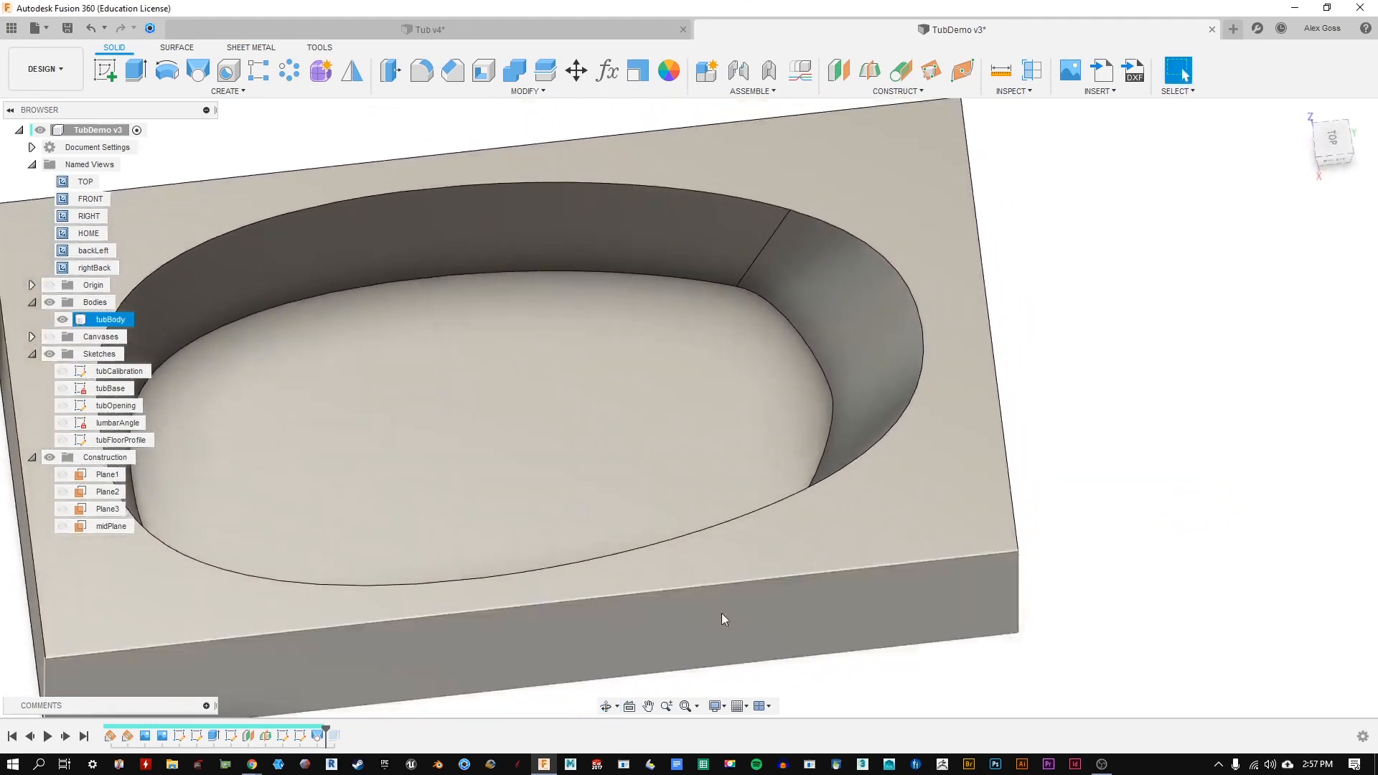
Step: Open the loft cut for editing, check its Objects To Cut, and accept it with tubBody as the target
{"action": "right_click", "coordinate": [316, 735]}
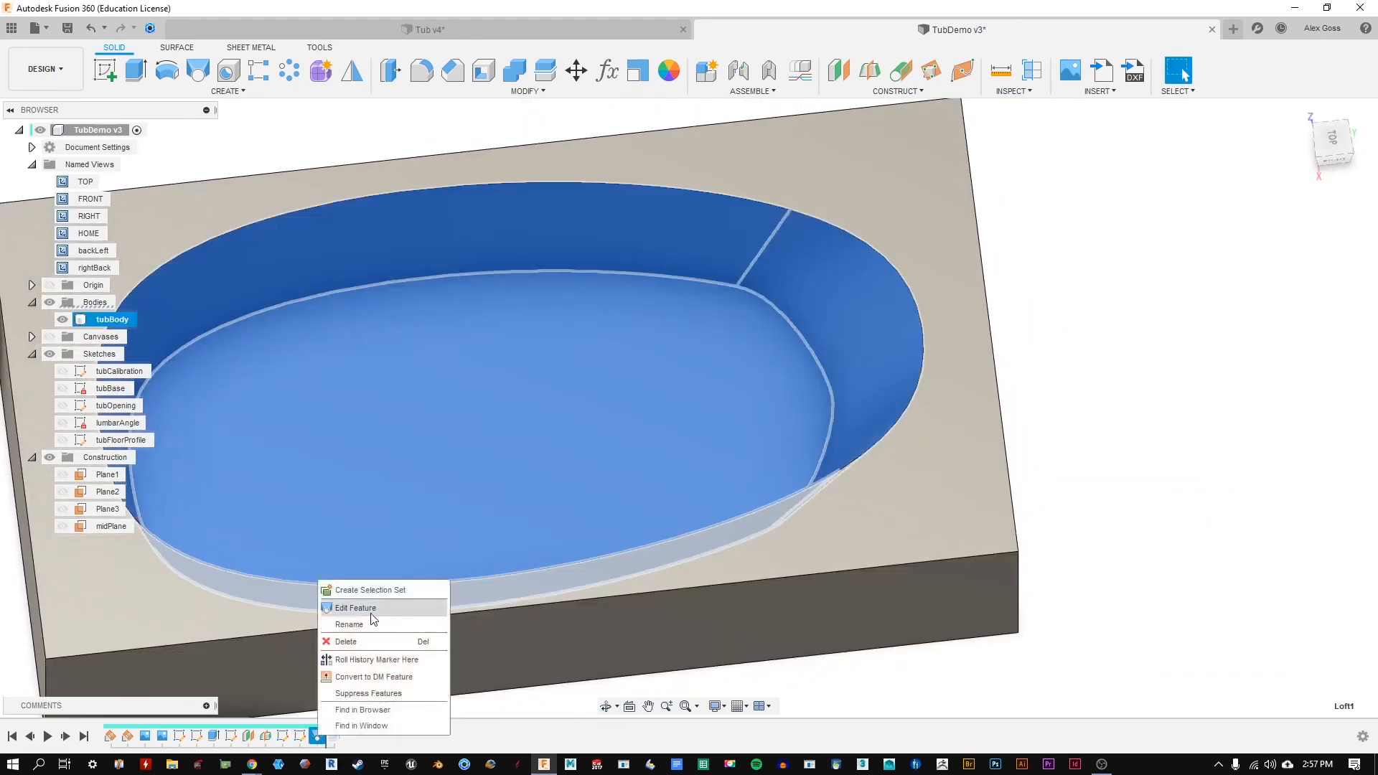
{"action": "left_click", "coordinate": [371, 614]}
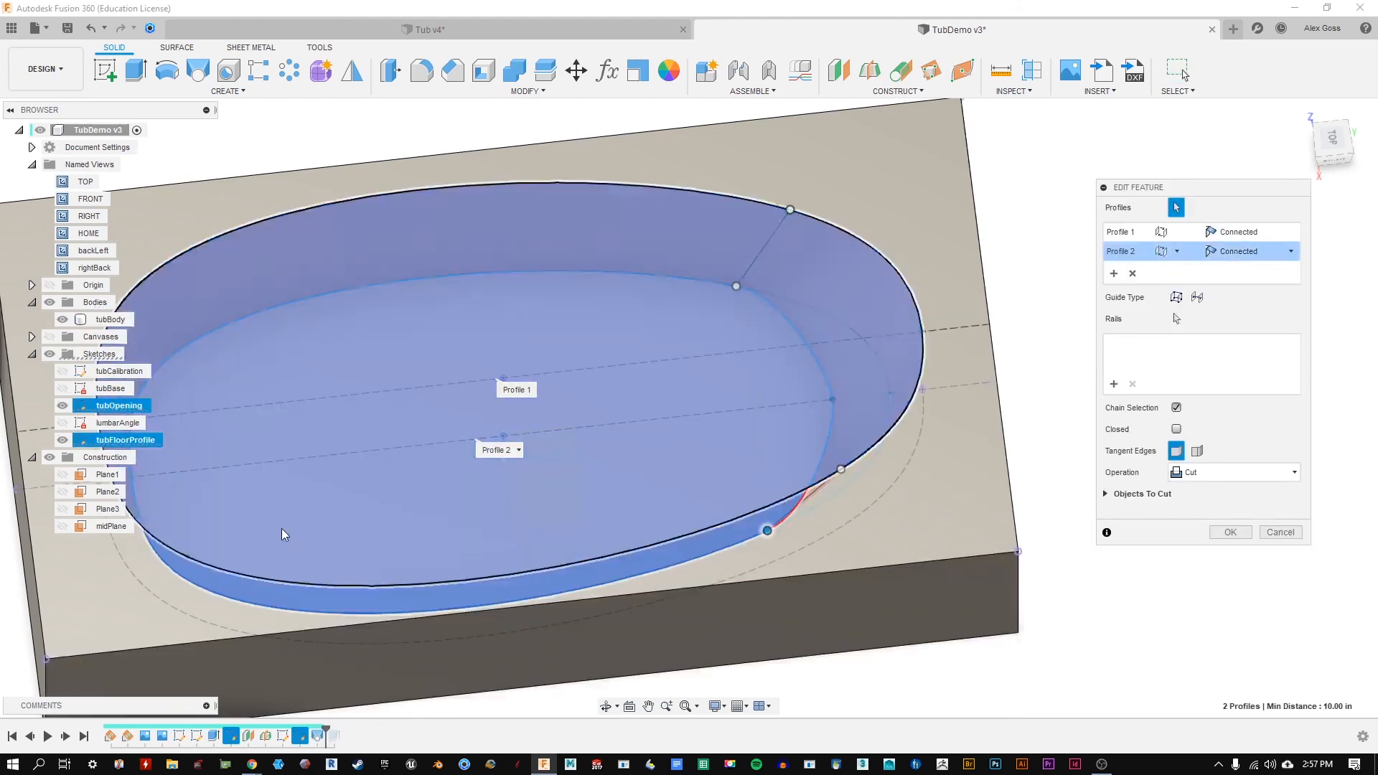
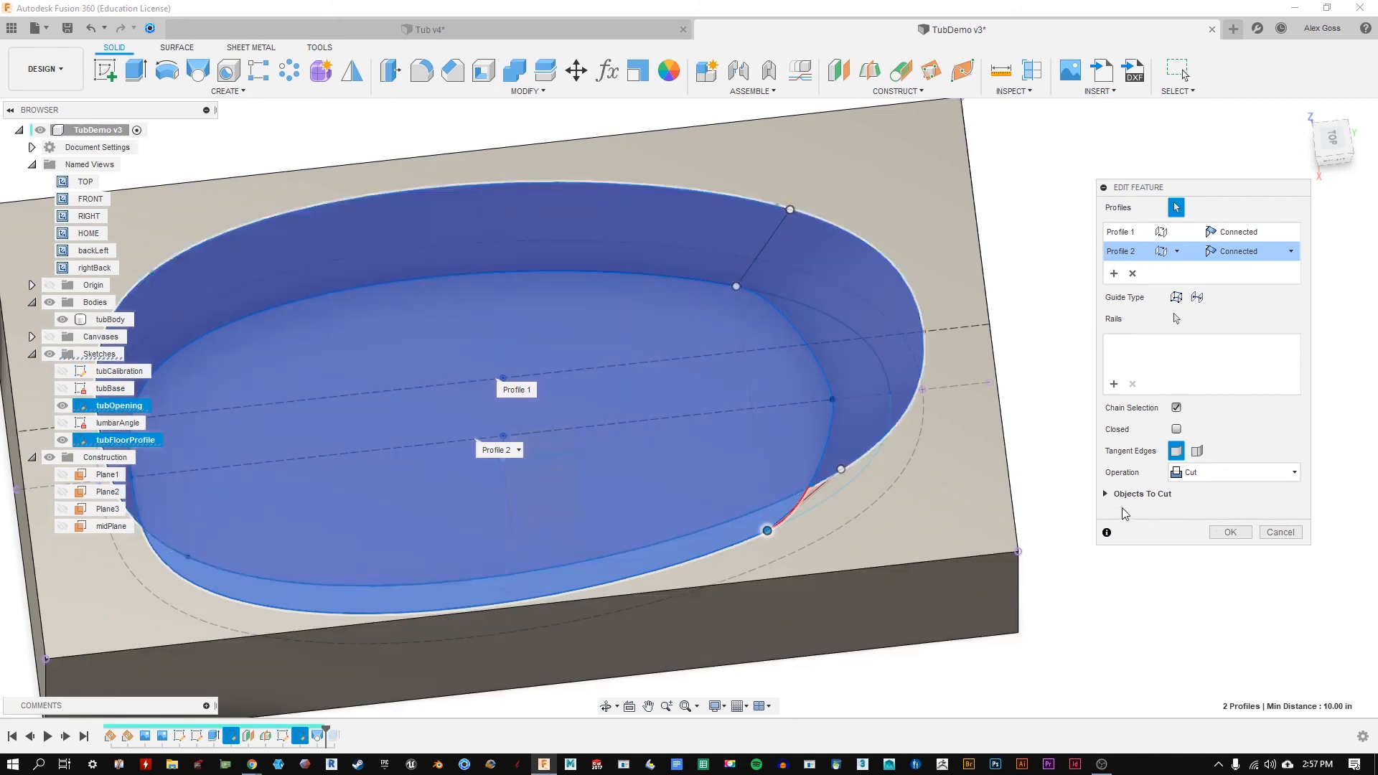
{"action": "left_click", "coordinate": [1106, 494]}
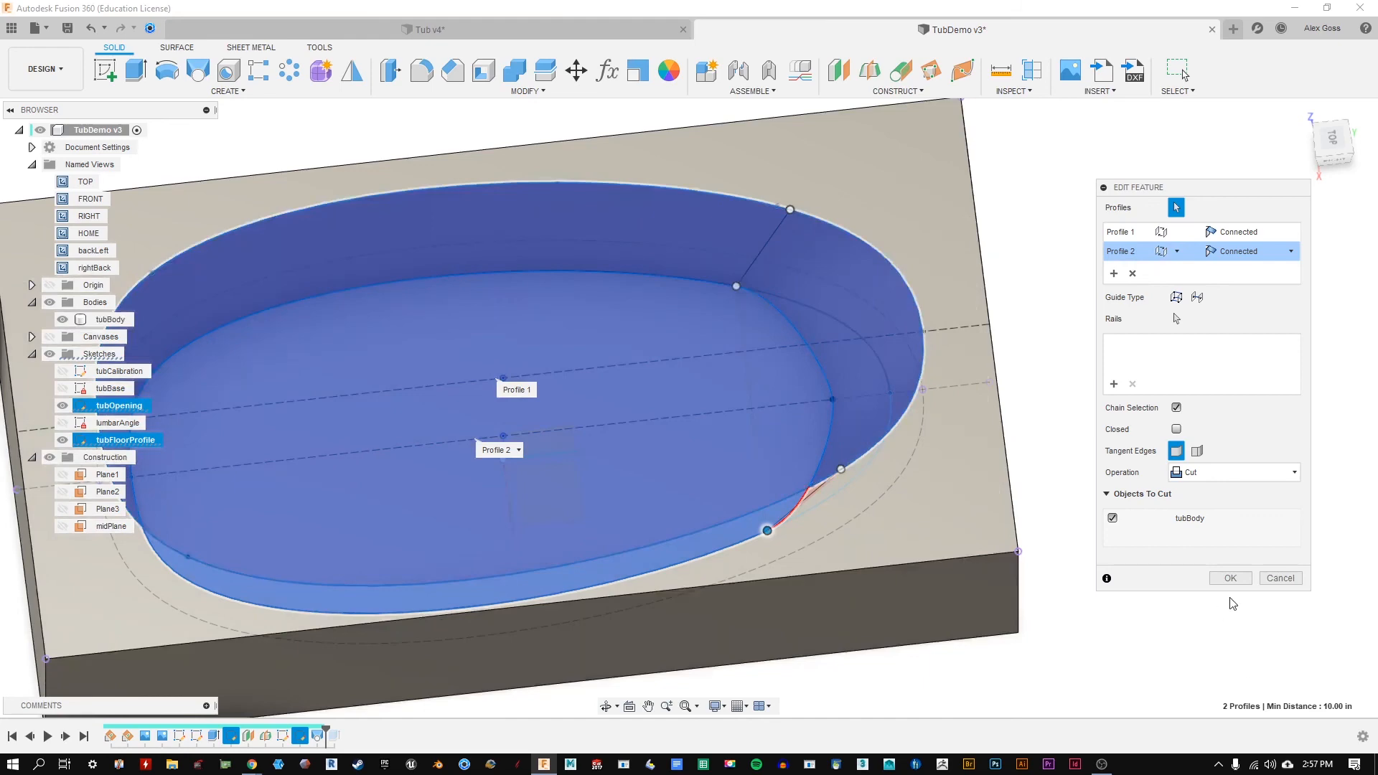
{"action": "left_click", "coordinate": [1237, 581]}
{"action": "middle_click_drag", "start_coordinate": [874, 420], "coordinate": [866, 345], "text": "shift"}
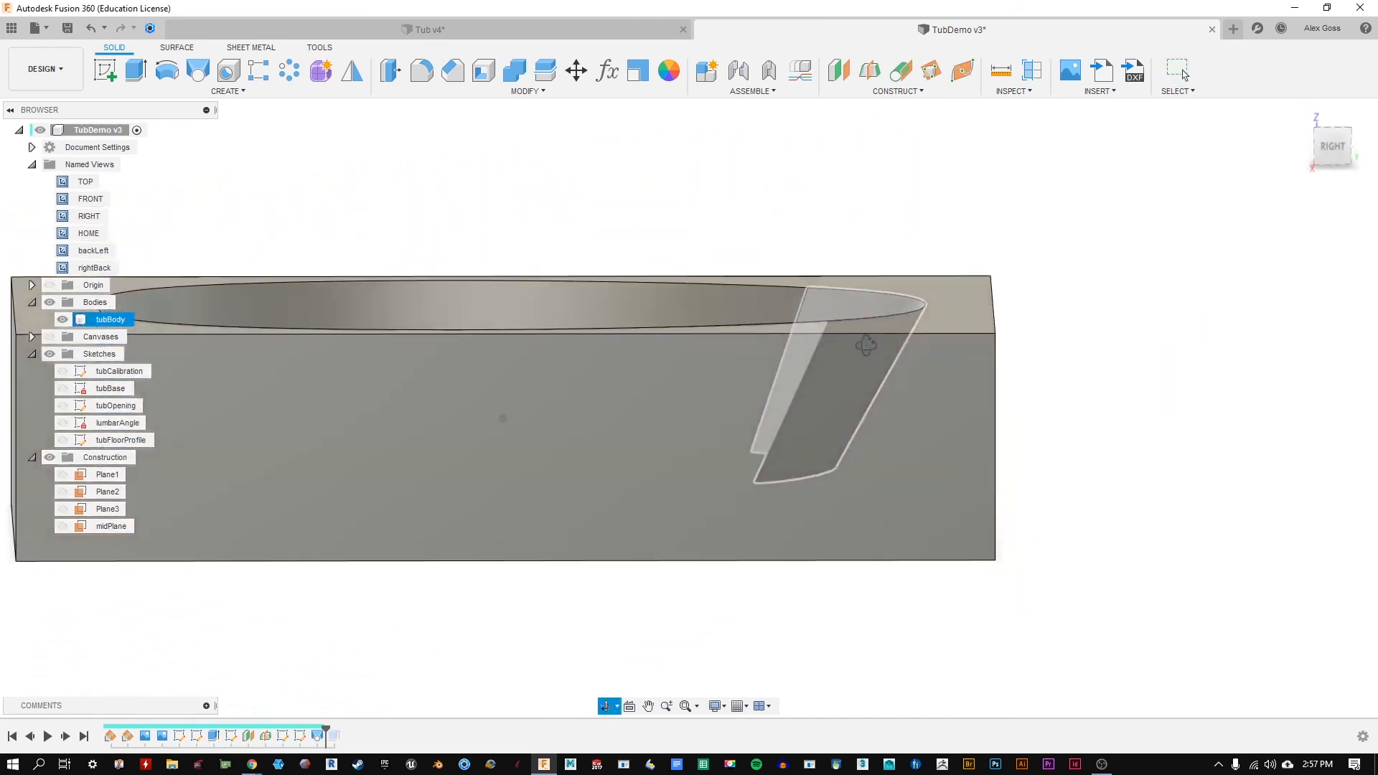
Step: Examine the lofted cavity in tubBody from the side and from above, checking the lumbar slope and the tub floor
{"action": "key", "text": "Escape"}
{"action": "left_click", "coordinate": [781, 396]}
{"action": "middle_click_drag", "start_coordinate": [793, 371], "coordinate": [818, 388], "text": "shift"}
{"action": "key", "text": "Escape"}
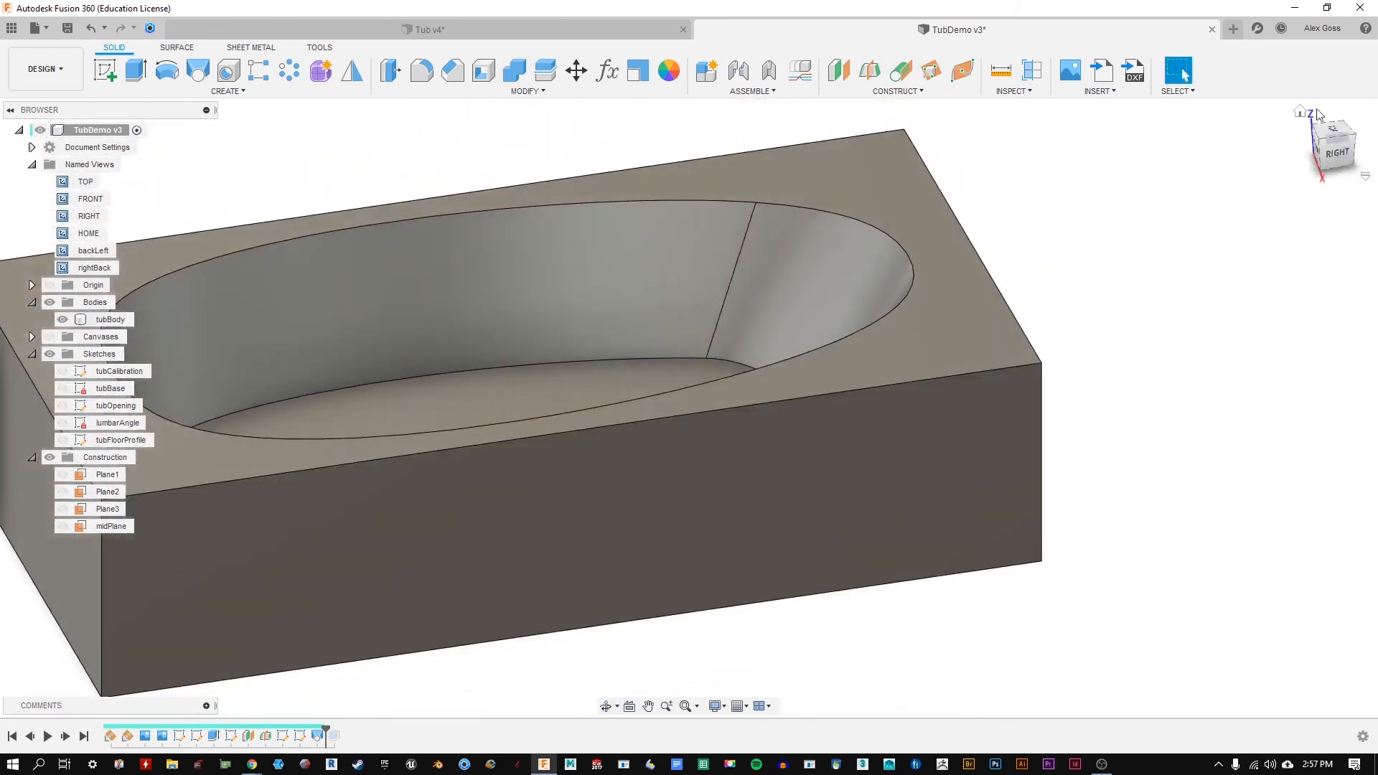
{"action": "left_click", "coordinate": [1337, 164]}
{"action": "left_click_drag", "start_coordinate": [1330, 147], "coordinate": [1292, 148]}
{"action": "scroll", "coordinate": [799, 357], "scroll_direction": "down", "scroll_amount": 3}
{"action": "middle_click_drag", "start_coordinate": [739, 316], "coordinate": [686, 337]}
{"action": "scroll", "coordinate": [805, 364], "scroll_direction": "up", "scroll_amount": 2}
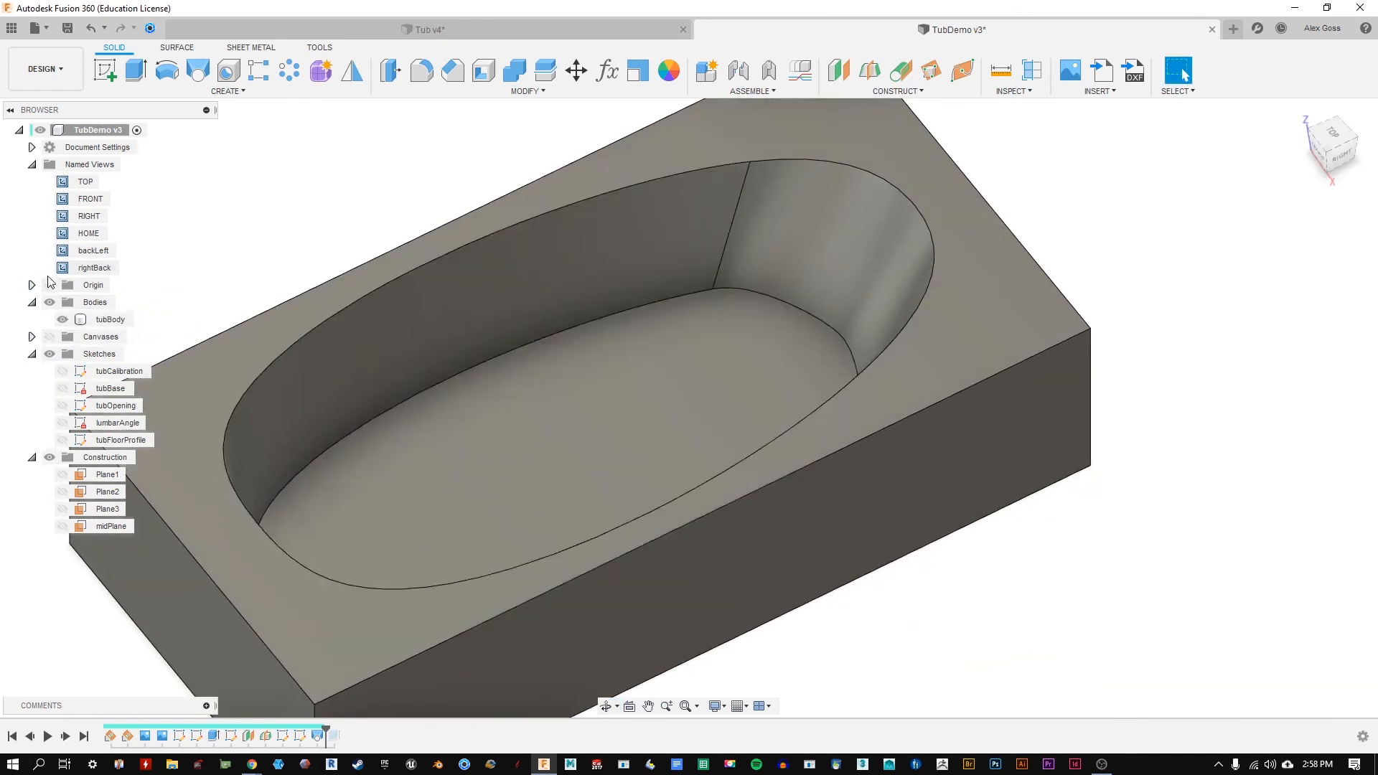
Step: Compare the model with the reference photo in the rightBack view by temporarily showing the canvases
{"action": "left_click", "coordinate": [50, 336]}
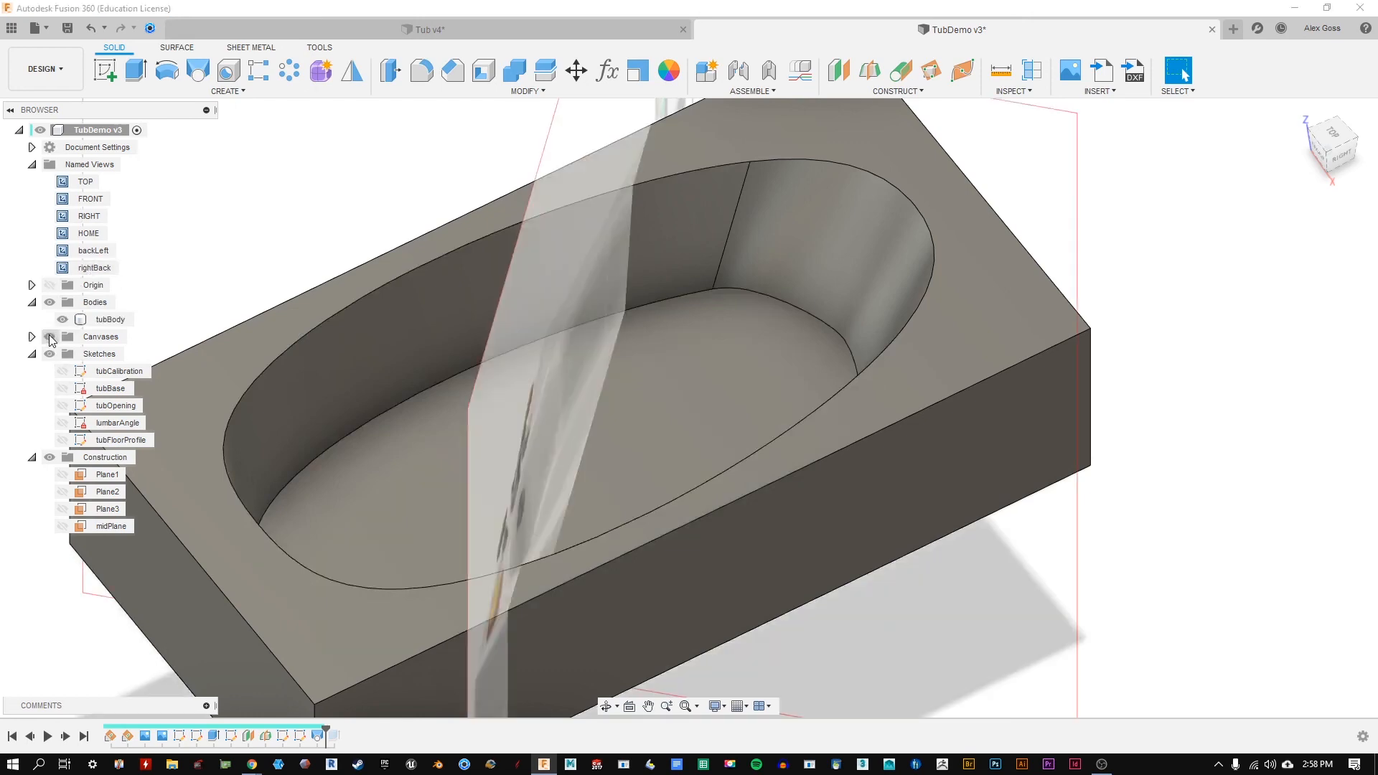
{"action": "double_click", "coordinate": [91, 270]}
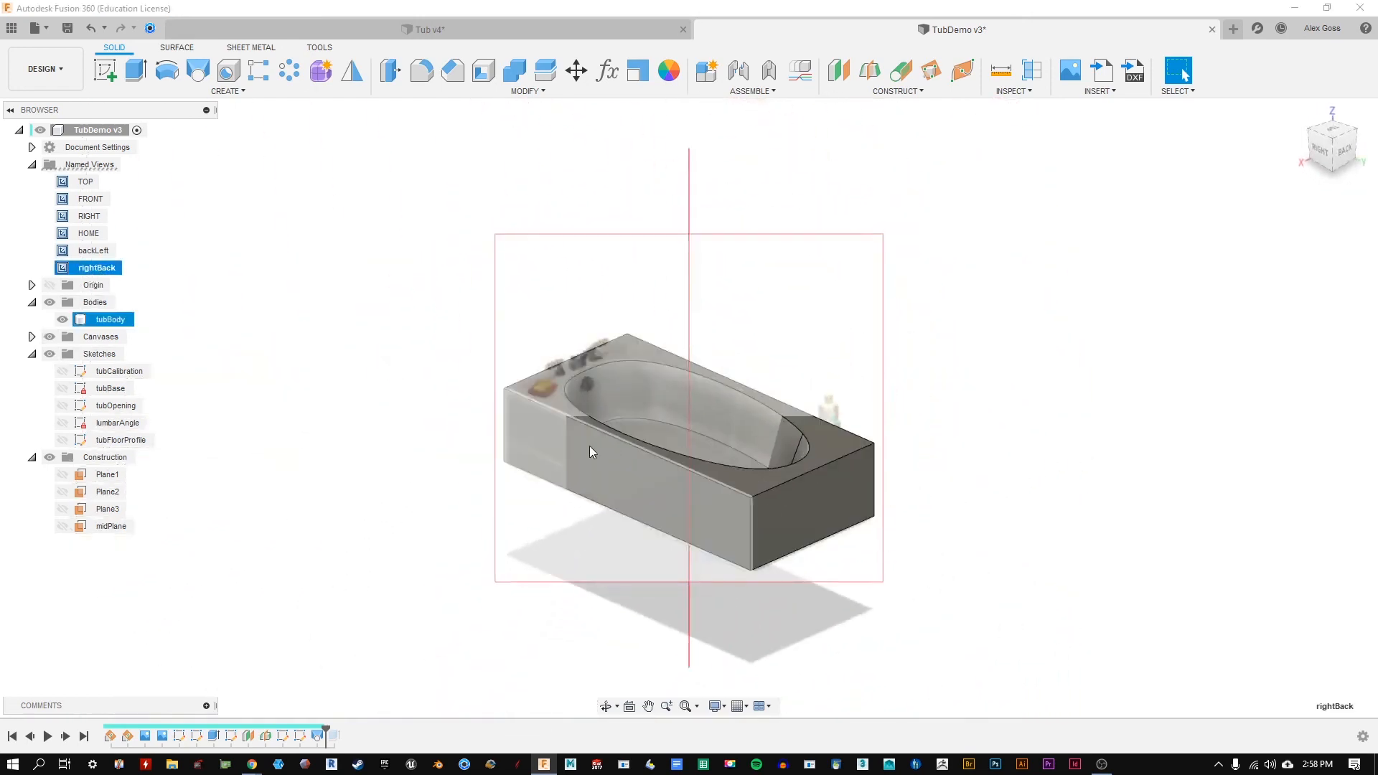
{"action": "middle_click_drag", "start_coordinate": [1058, 355], "coordinate": [1230, 226], "text": "shift"}
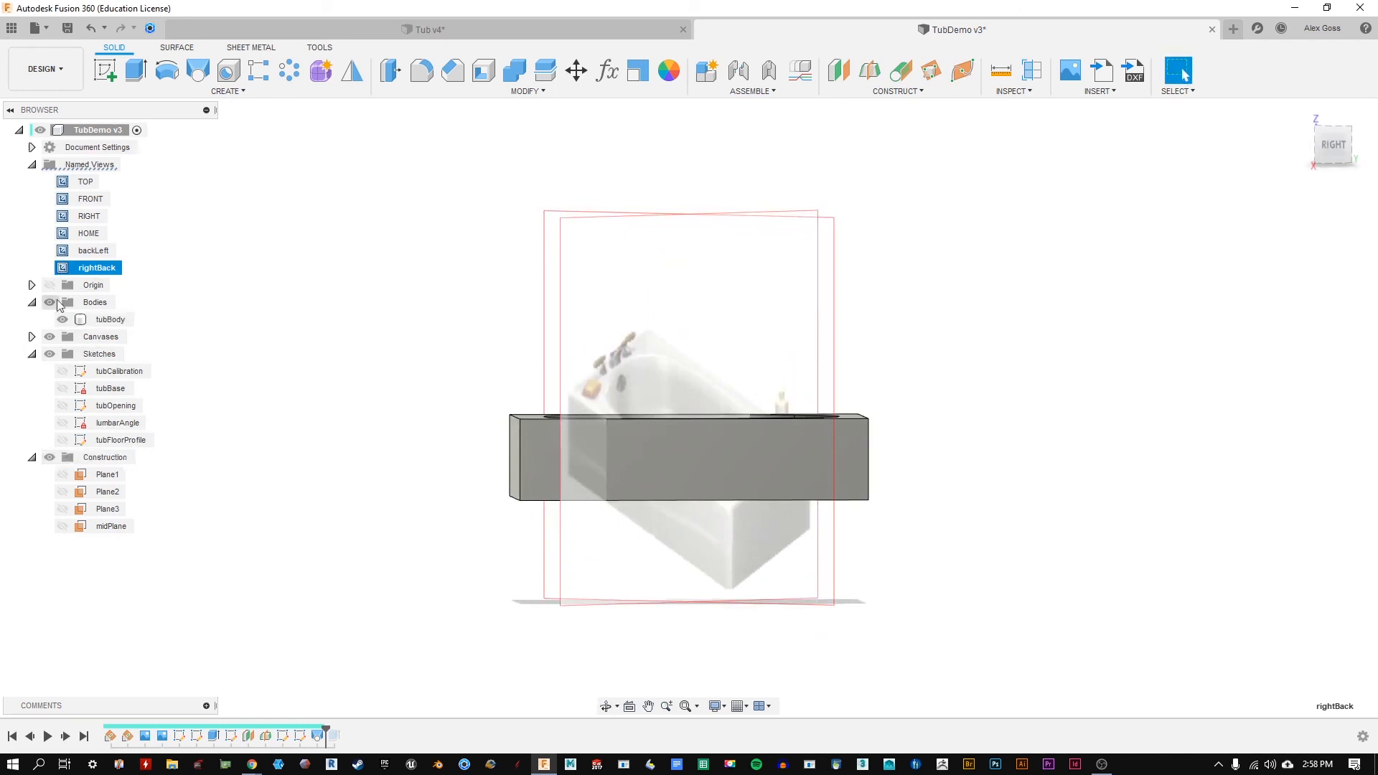
{"action": "left_click", "coordinate": [48, 338]}
Step: Set the visual style to Wireframe and view tubBody straight from the right side
{"action": "scroll", "coordinate": [865, 491], "scroll_direction": "up", "scroll_amount": 3}
{"action": "left_click", "coordinate": [715, 706]}
{"action": "mouse_move", "coordinate": [809, 574]}
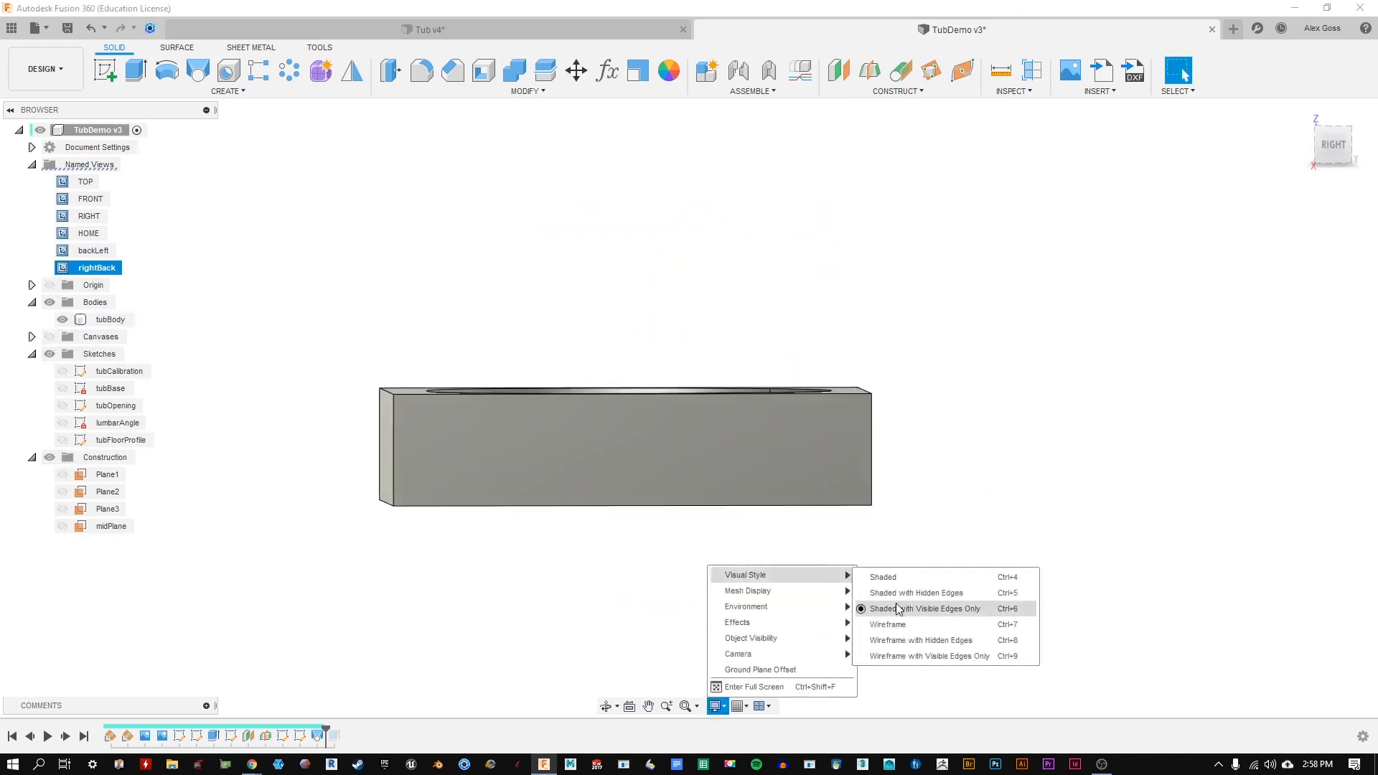
{"action": "left_click", "coordinate": [902, 625]}
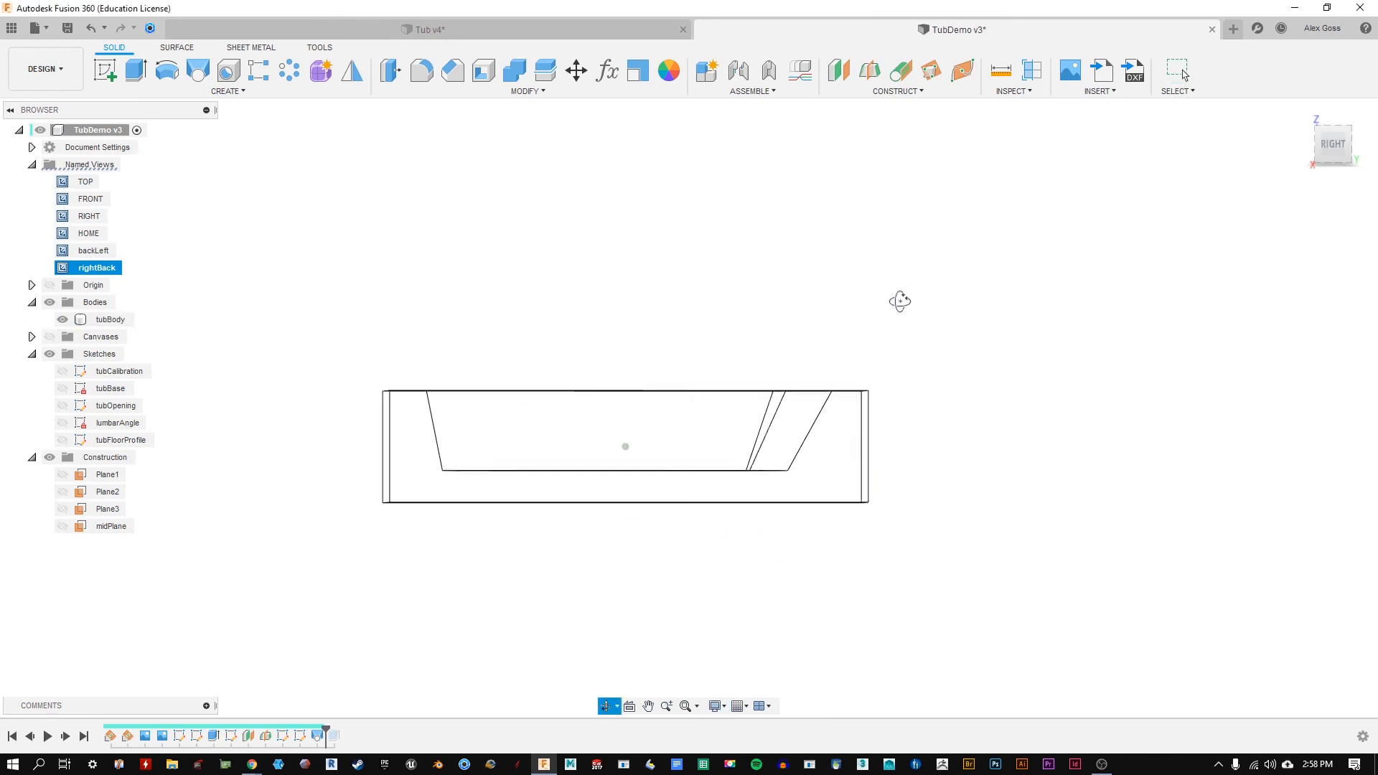
{"action": "left_click", "coordinate": [1333, 146]}
Step: Examine the wireframe cavity around the lumbar slope edges and the floor outline, from the right side and at an angle
{"action": "left_click", "coordinate": [785, 397]}
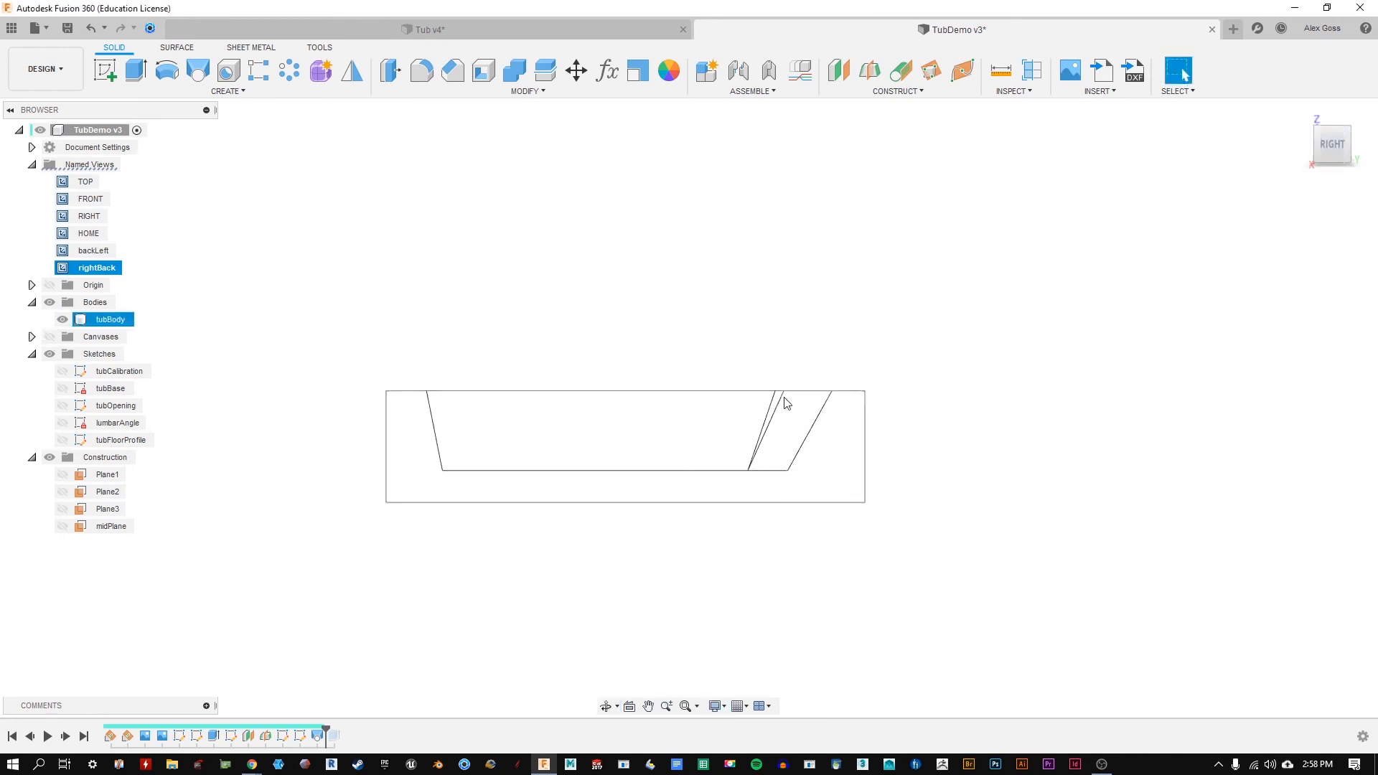
{"action": "scroll", "coordinate": [782, 495], "scroll_direction": "up", "scroll_amount": 3}
{"action": "middle_click_drag", "start_coordinate": [758, 376], "coordinate": [765, 357], "text": "shift"}
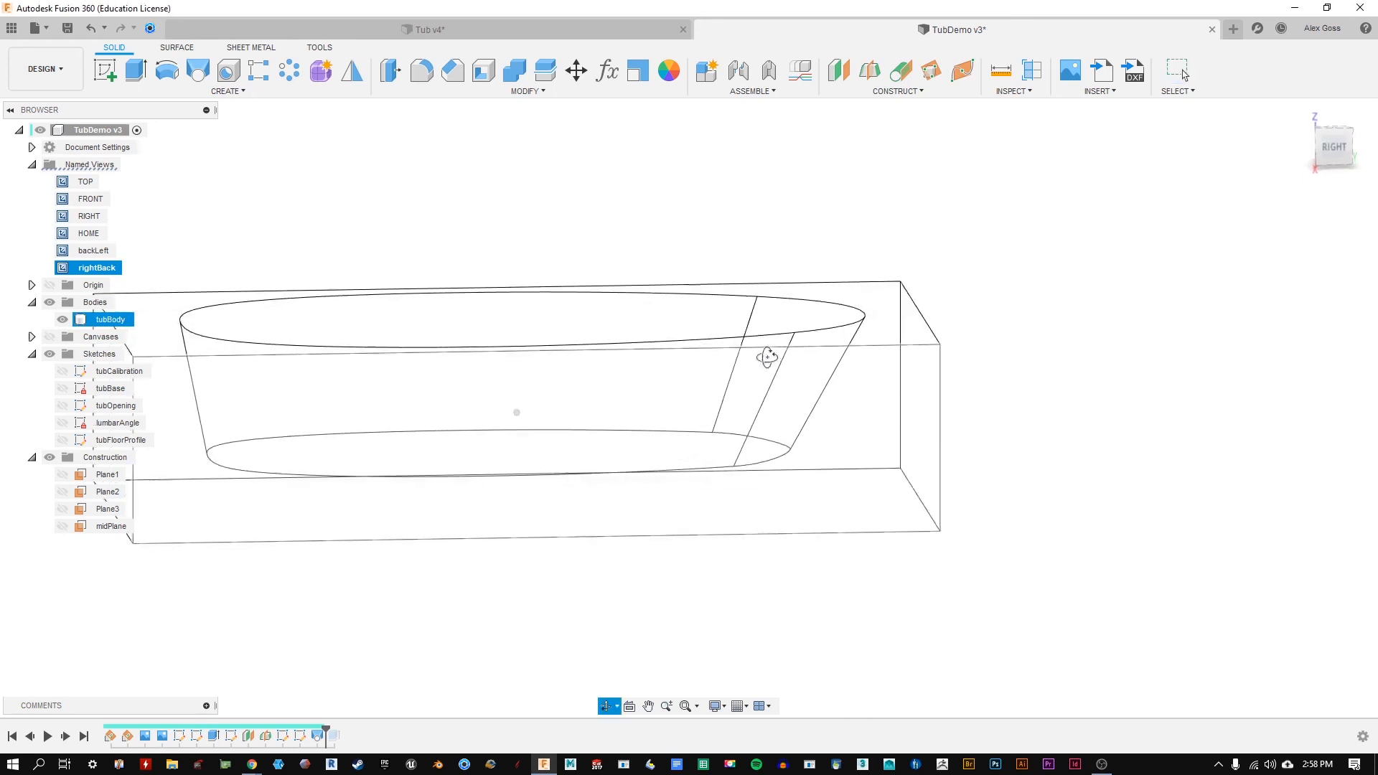
{"action": "left_click", "coordinate": [1334, 147]}
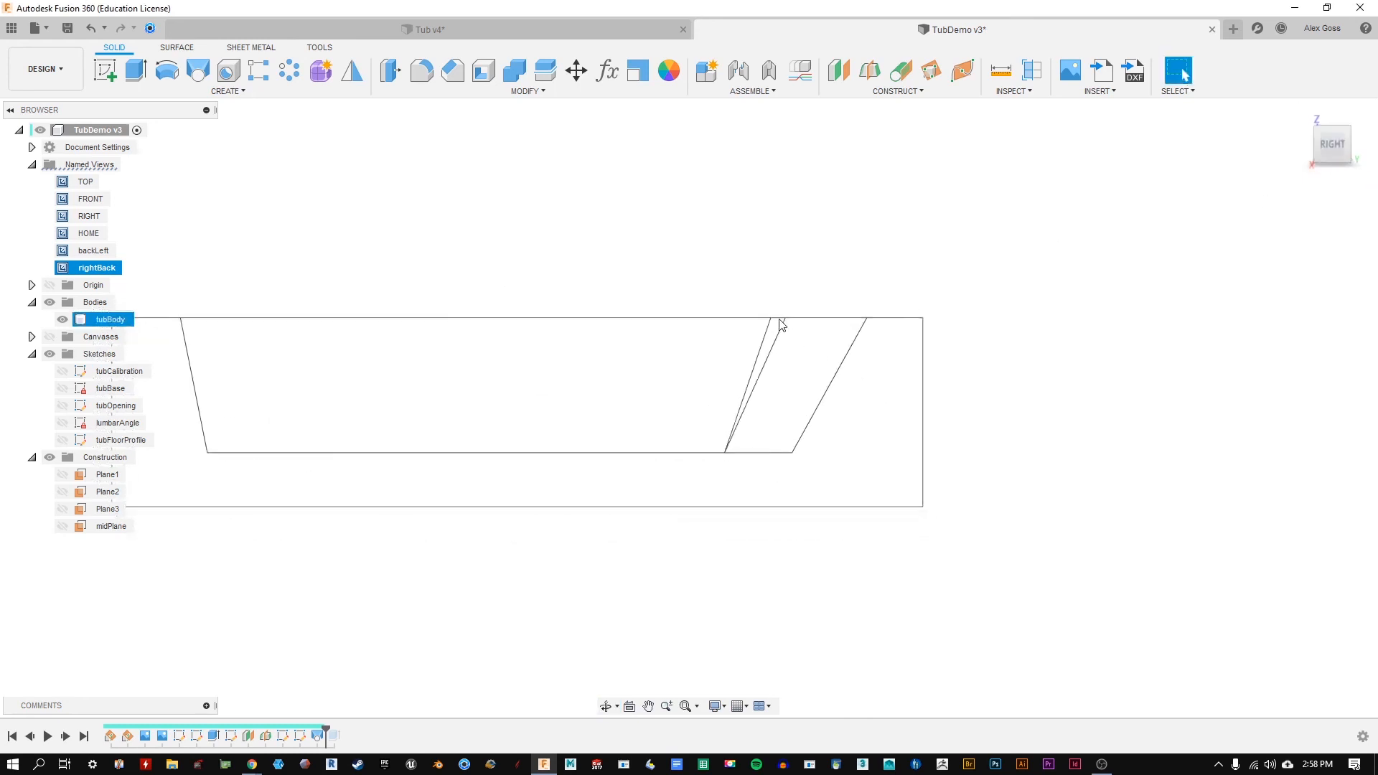
{"action": "middle_click_drag", "start_coordinate": [540, 523], "coordinate": [643, 519]}
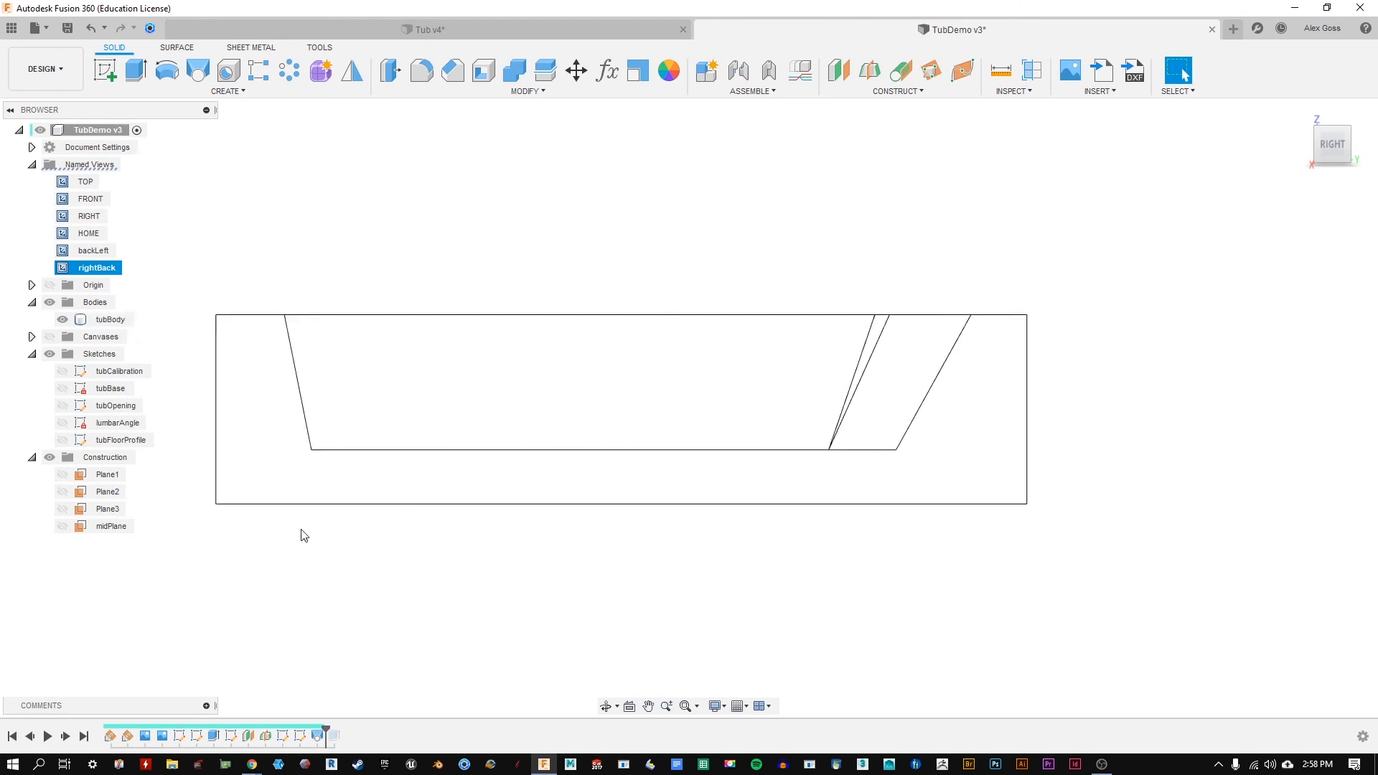
{"action": "middle_click_drag", "start_coordinate": [536, 231], "coordinate": [548, 238], "text": "shift"}
{"action": "left_click", "coordinate": [108, 535]}
{"action": "left_click", "coordinate": [587, 569]}
{"action": "mouse_move", "coordinate": [565, 526]}
{"action": "middle_mouse_down", "text": "shift"}
{"action": "mouse_move", "coordinate": [549, 512]}
{"action": "mouse_move", "coordinate": [568, 529]}
{"action": "middle_mouse_up", "text": "shift"}
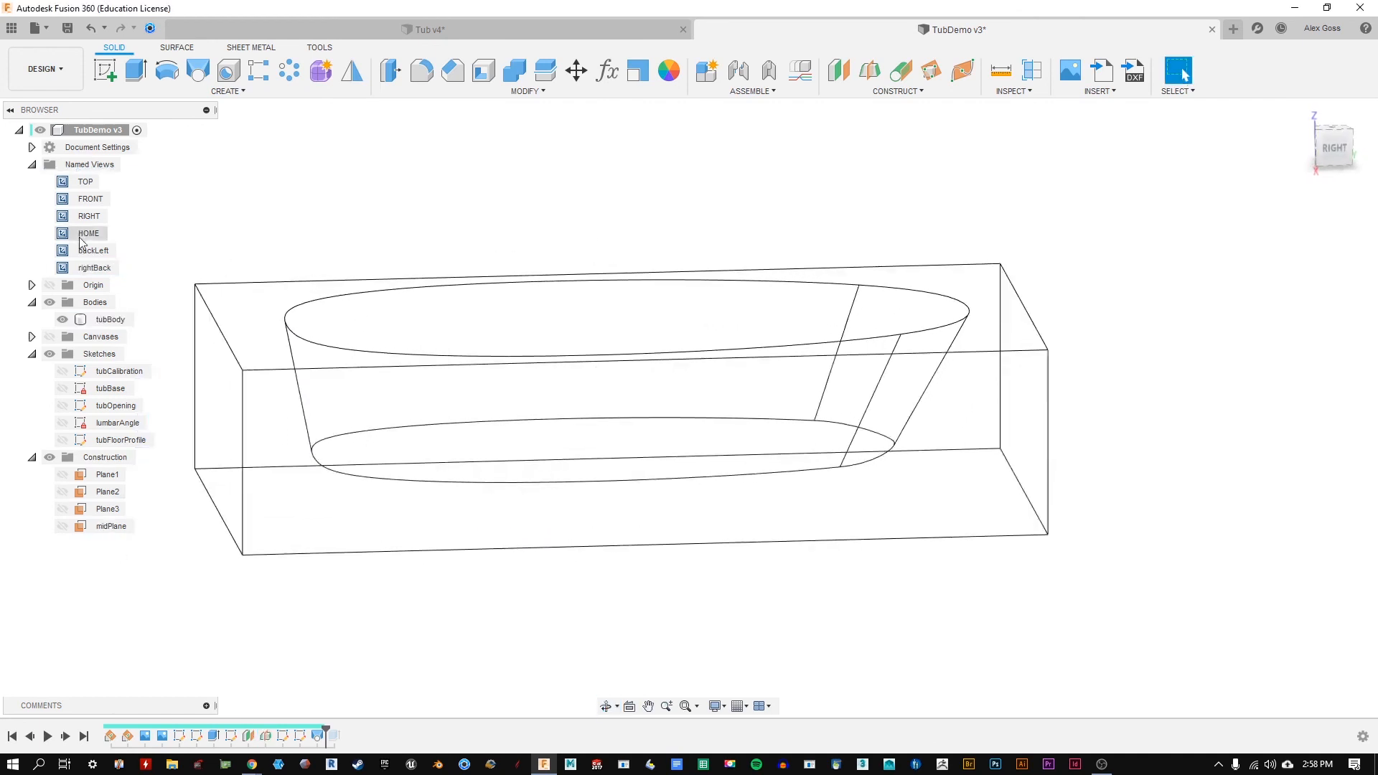
{"action": "left_click", "coordinate": [725, 710]}
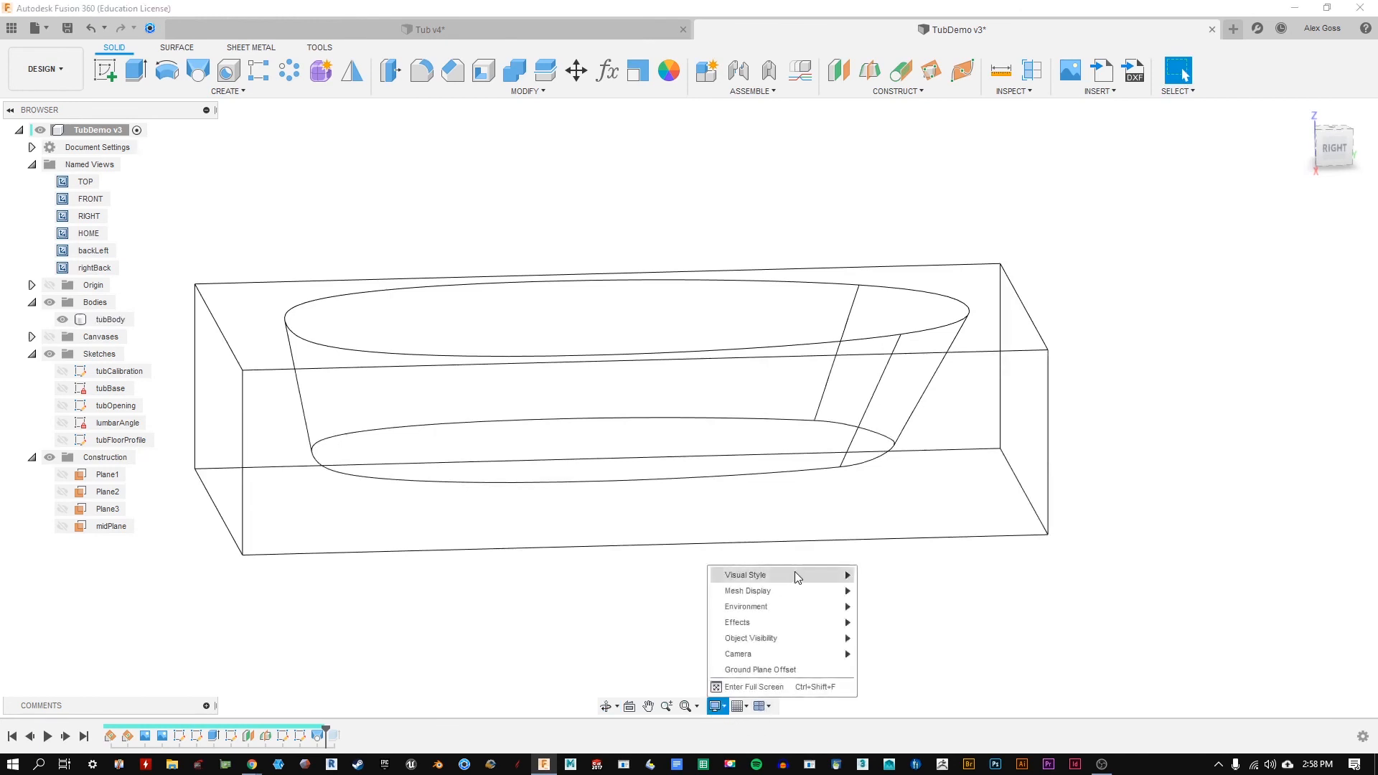
{"action": "left_click", "coordinate": [1141, 559]}
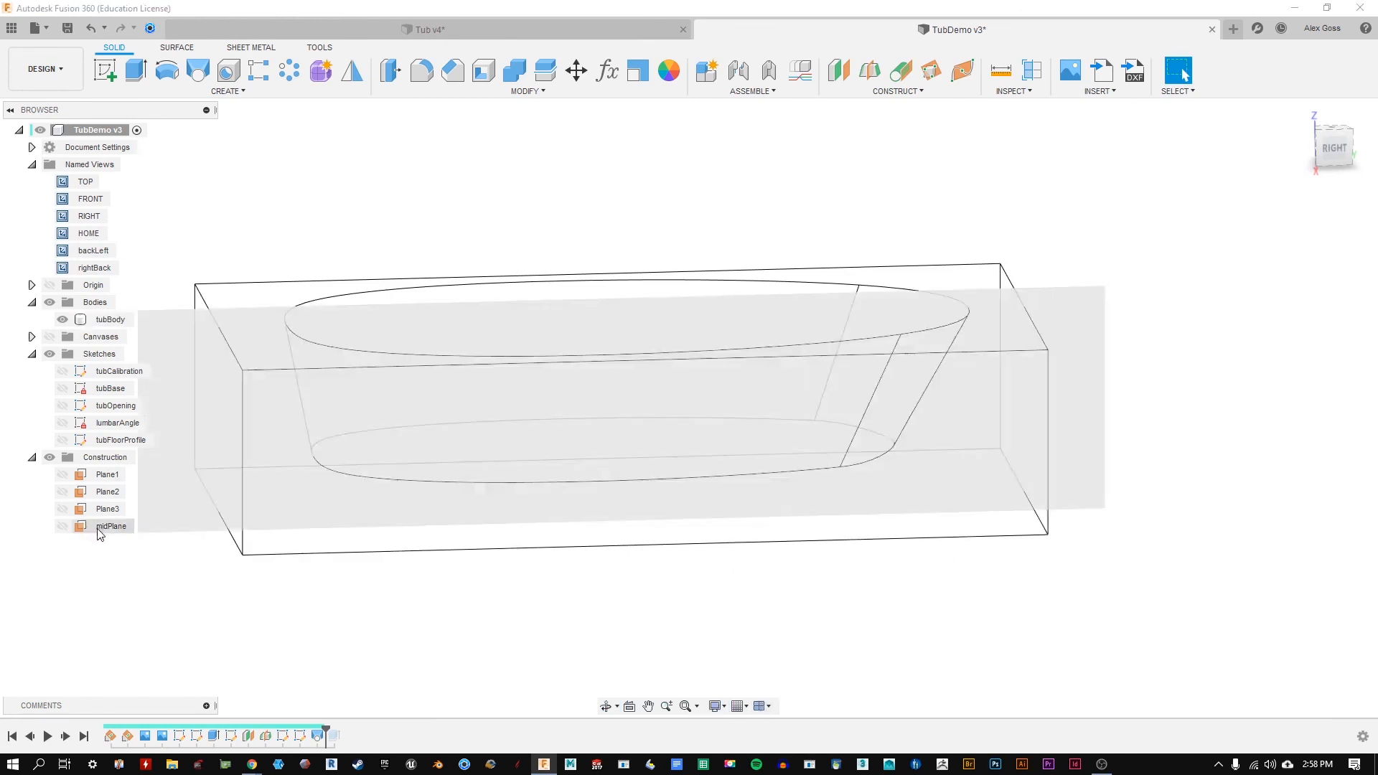
Step: Rename the construction plane Plane3 as tubFloor10Inches
{"action": "double_click", "coordinate": [107, 509]}
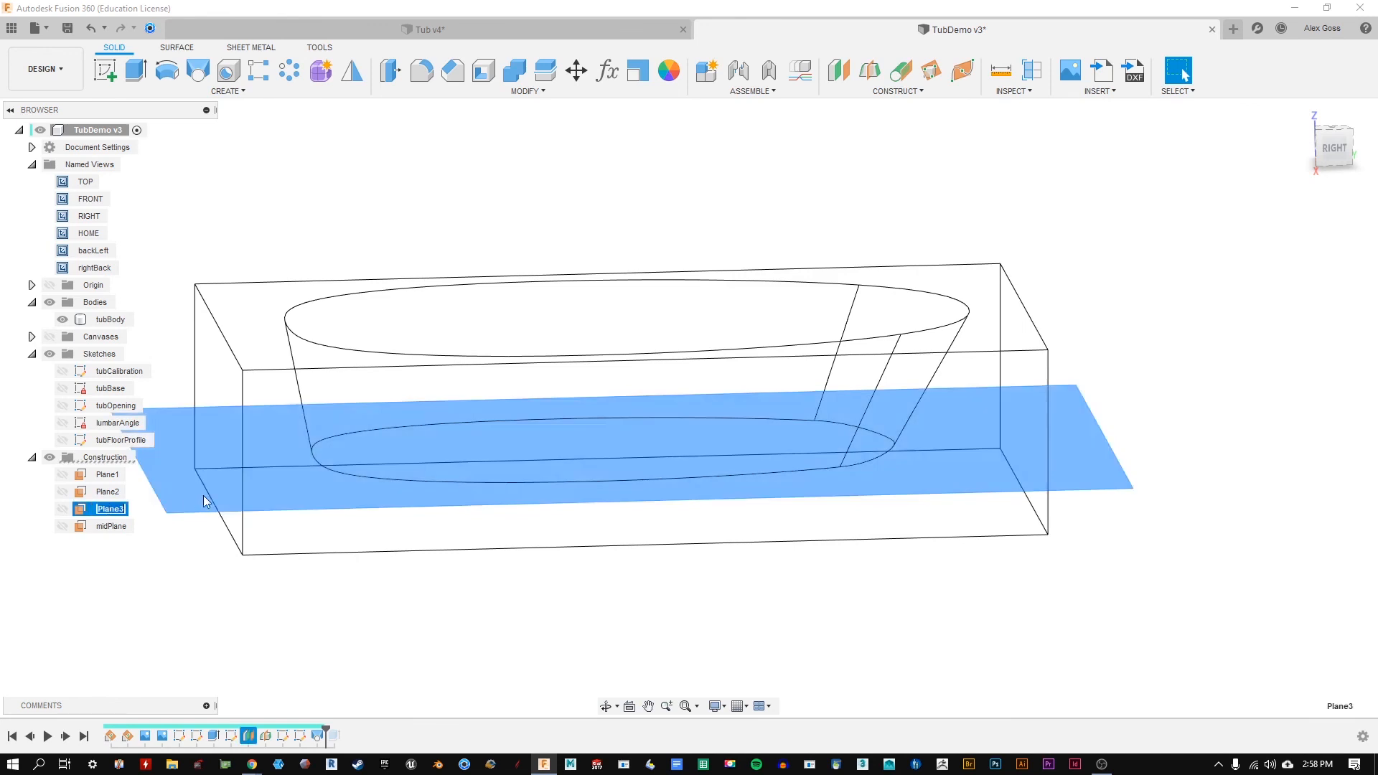
{"action": "type", "text": "tubFloor"}
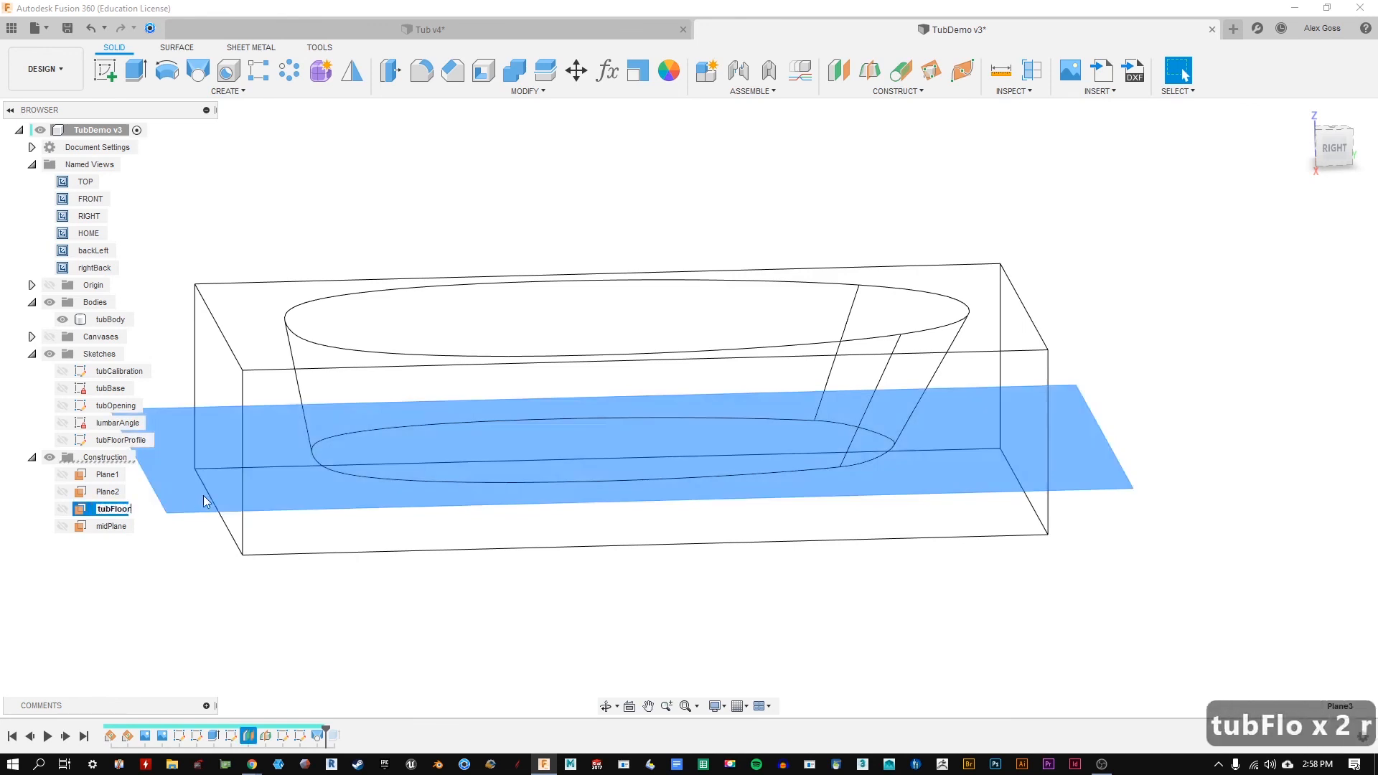
{"action": "key", "text": "Return"}
{"action": "left_click", "coordinate": [217, 529]}
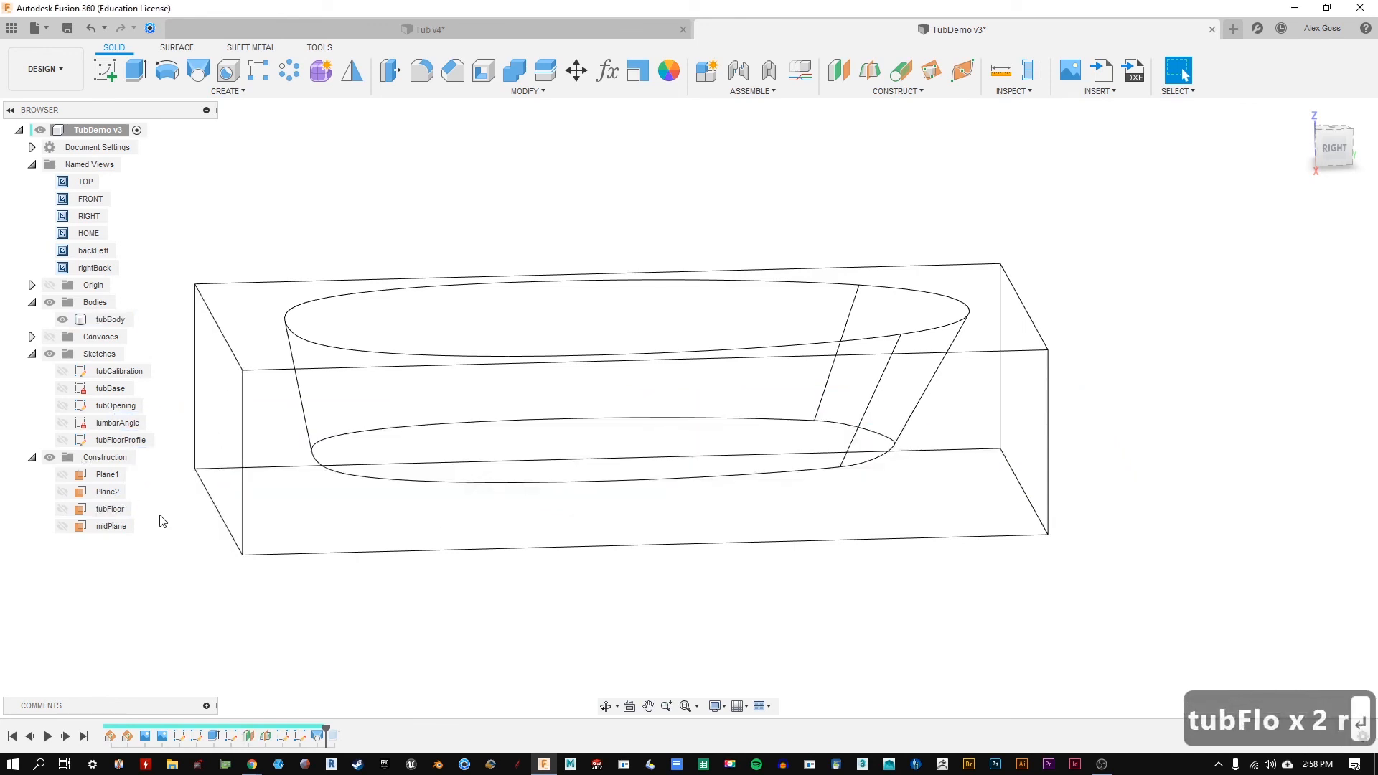
{"action": "left_click", "coordinate": [131, 512]}
{"action": "double_click", "coordinate": [123, 512]}
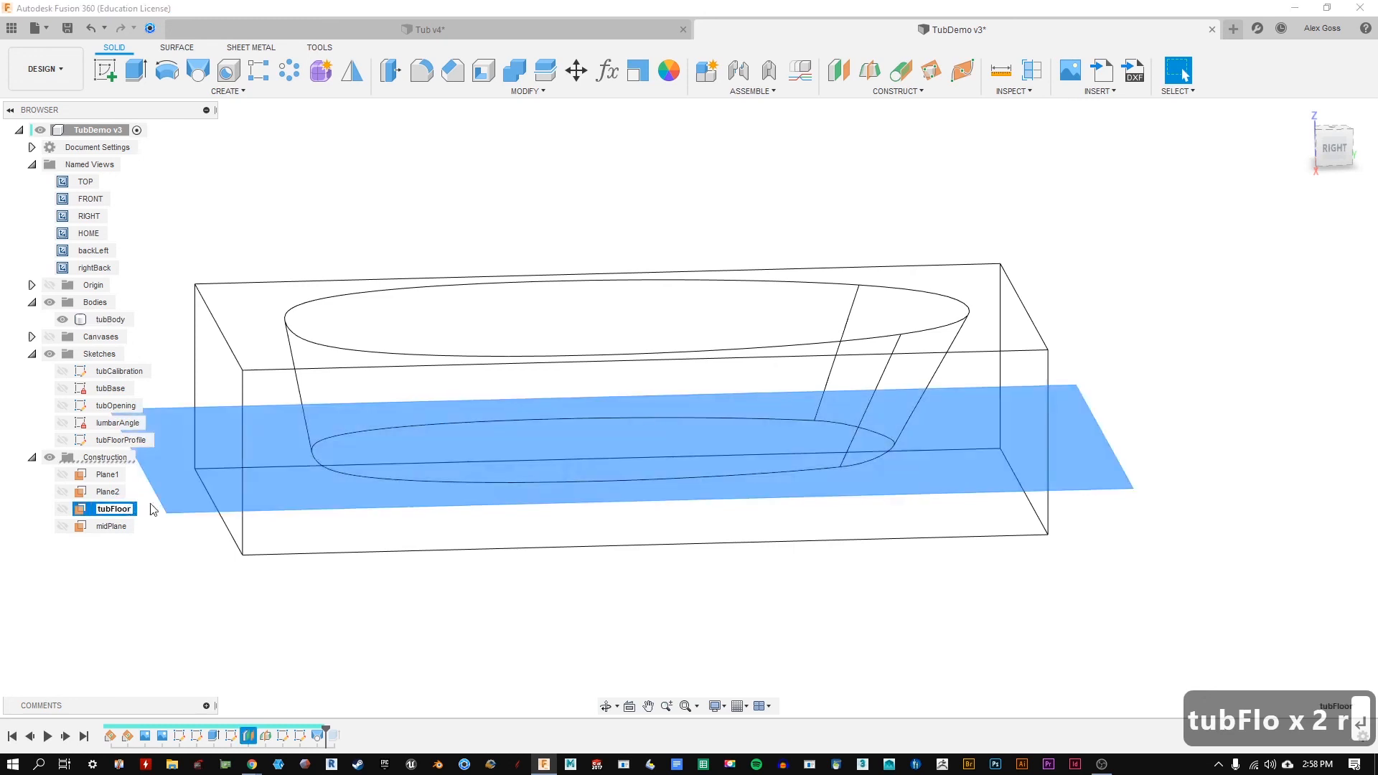
{"action": "type", "text": "10In"}
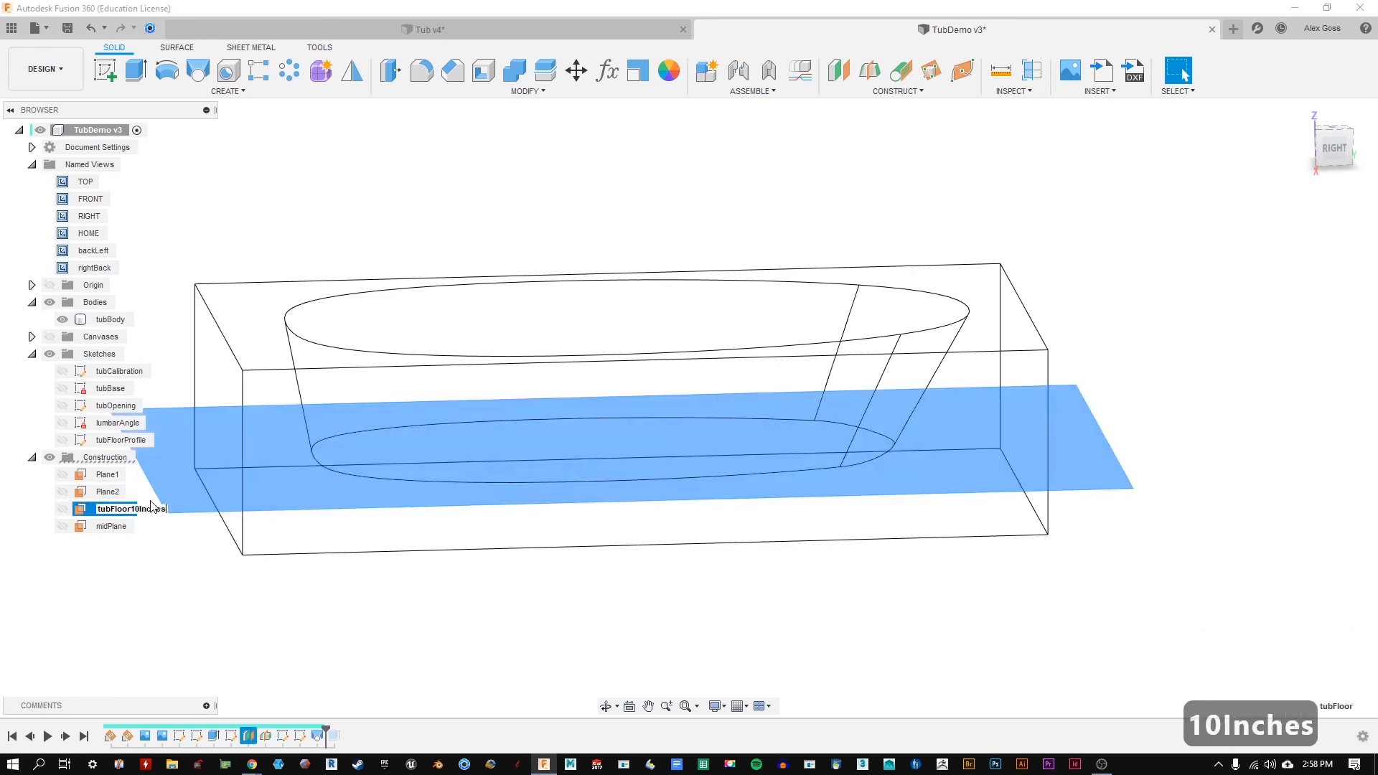
{"action": "type", "text": "ches"}
{"action": "key", "text": "Return"}
{"action": "left_click", "coordinate": [179, 614]}
{"action": "left_click", "coordinate": [129, 509]}
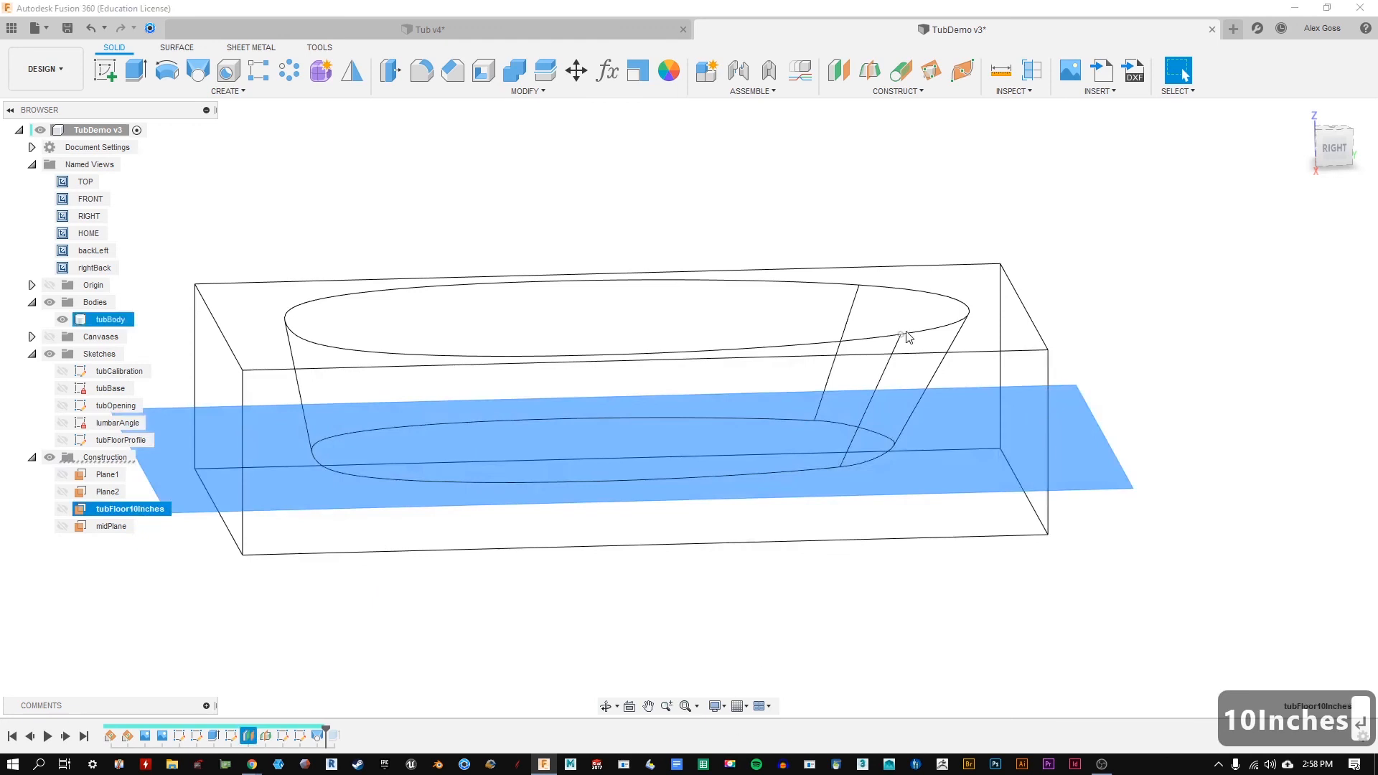
{"action": "left_click", "coordinate": [899, 92]}
{"action": "left_click", "coordinate": [896, 125]}
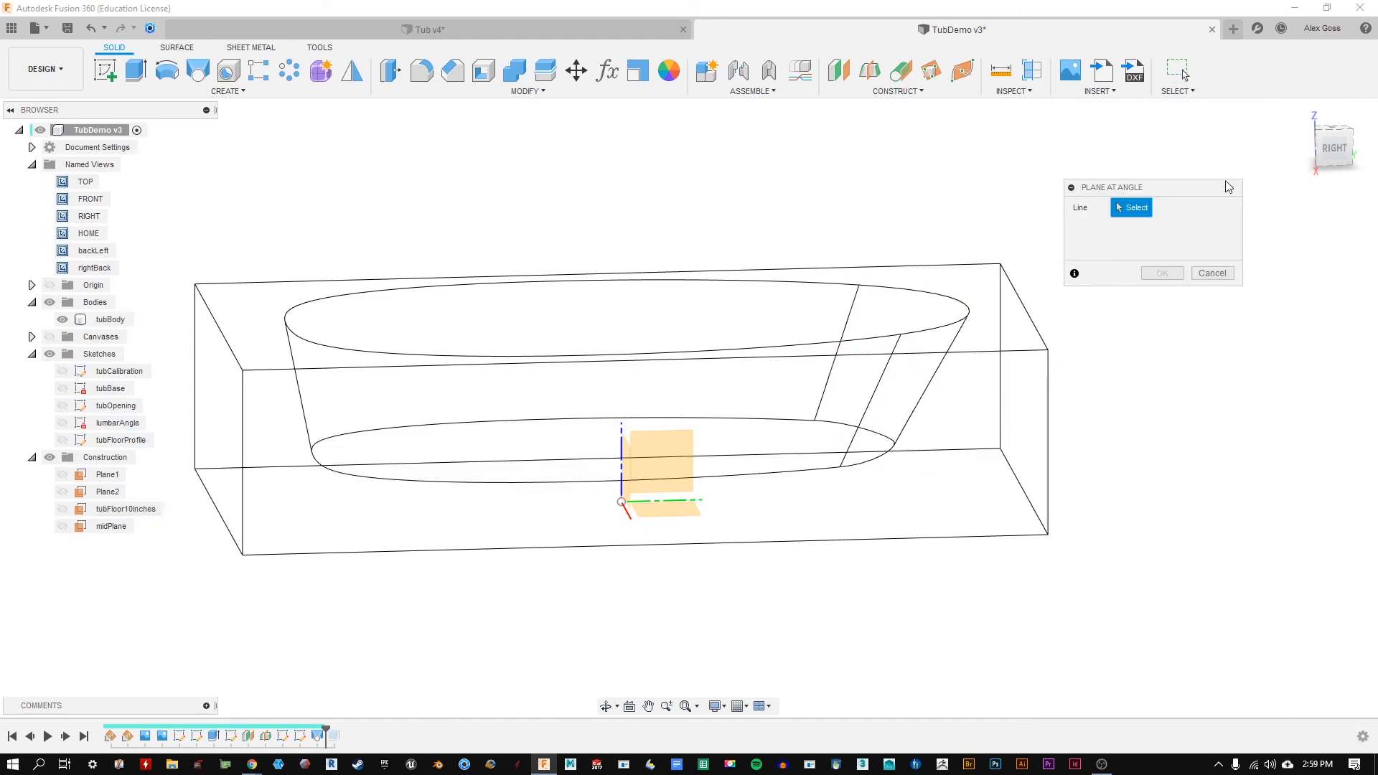
{"action": "left_click", "coordinate": [1335, 148]}
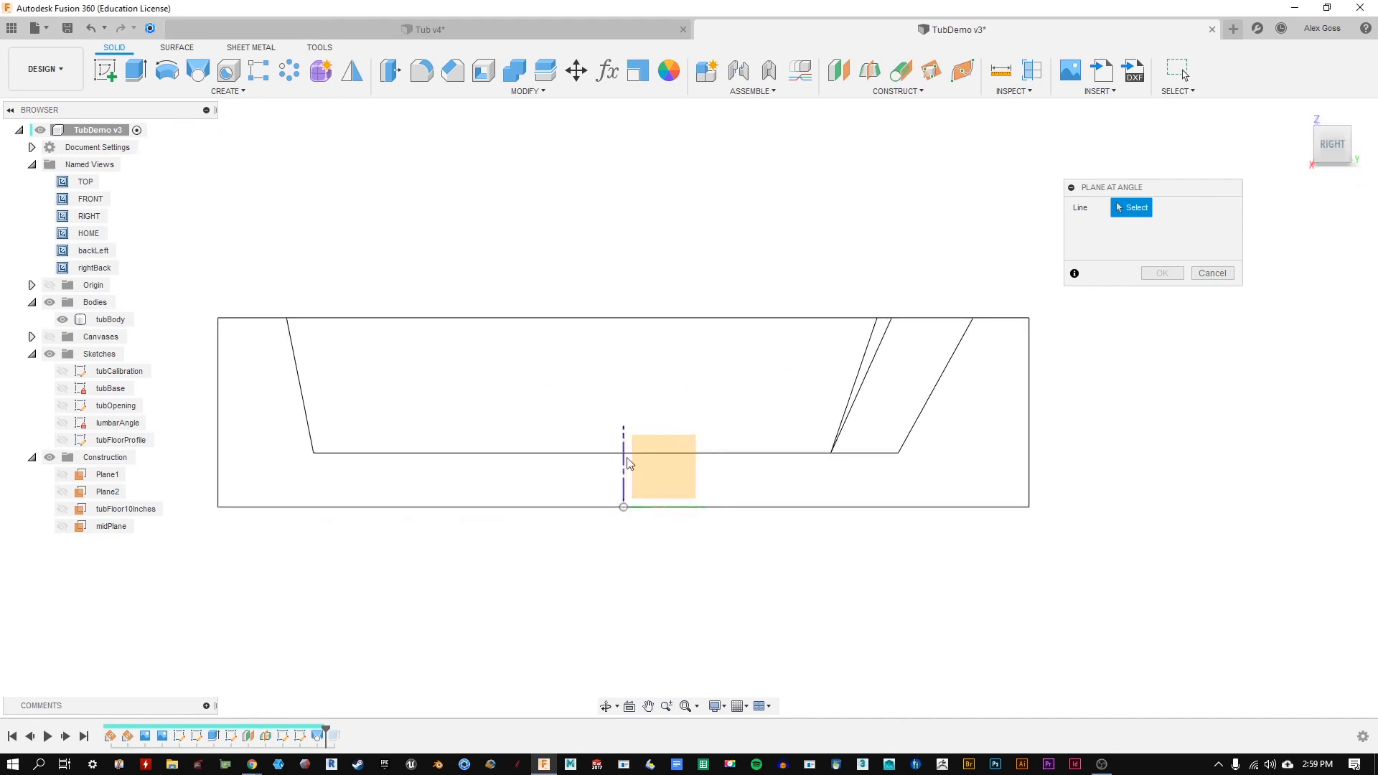
{"action": "middle_click_drag", "start_coordinate": [381, 301], "coordinate": [388, 330], "text": "shift"}
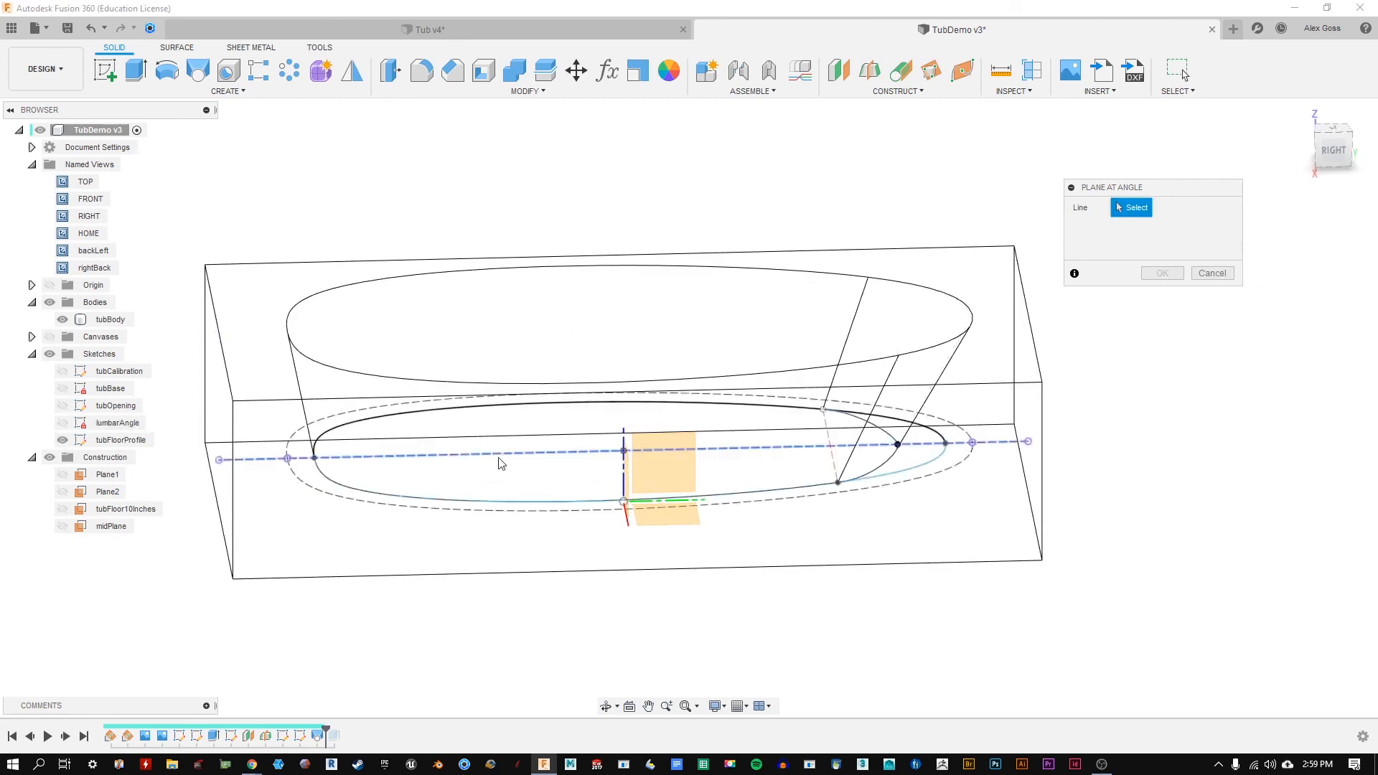
{"action": "left_click", "coordinate": [500, 462]}
{"action": "mouse_move", "coordinate": [646, 402]}
{"action": "middle_mouse_down", "text": "shift"}
{"action": "mouse_move", "coordinate": [679, 388]}
{"action": "mouse_move", "coordinate": [583, 398]}
{"action": "middle_mouse_up", "text": "shift"}
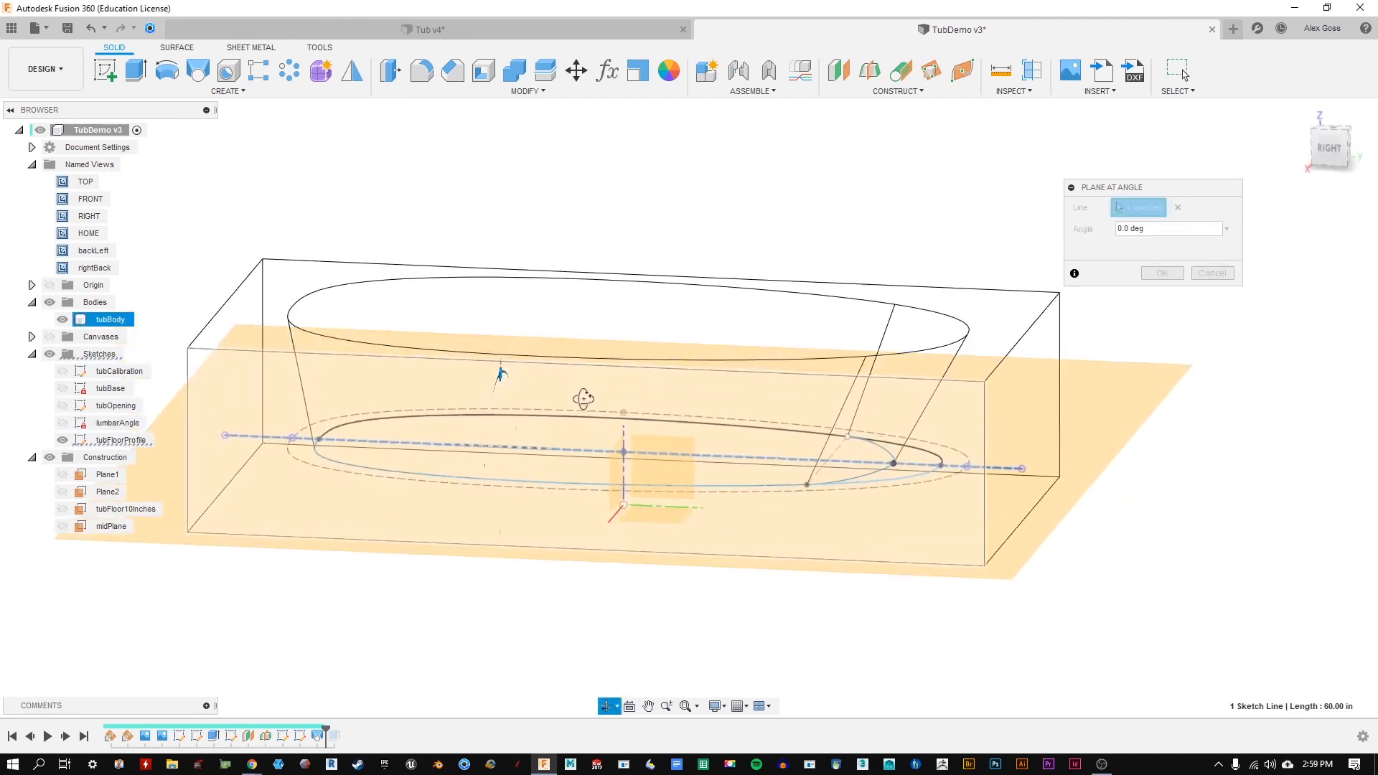
{"action": "left_click", "coordinate": [1212, 273]}
{"action": "middle_click_drag", "start_coordinate": [665, 329], "coordinate": [675, 330], "text": "shift"}
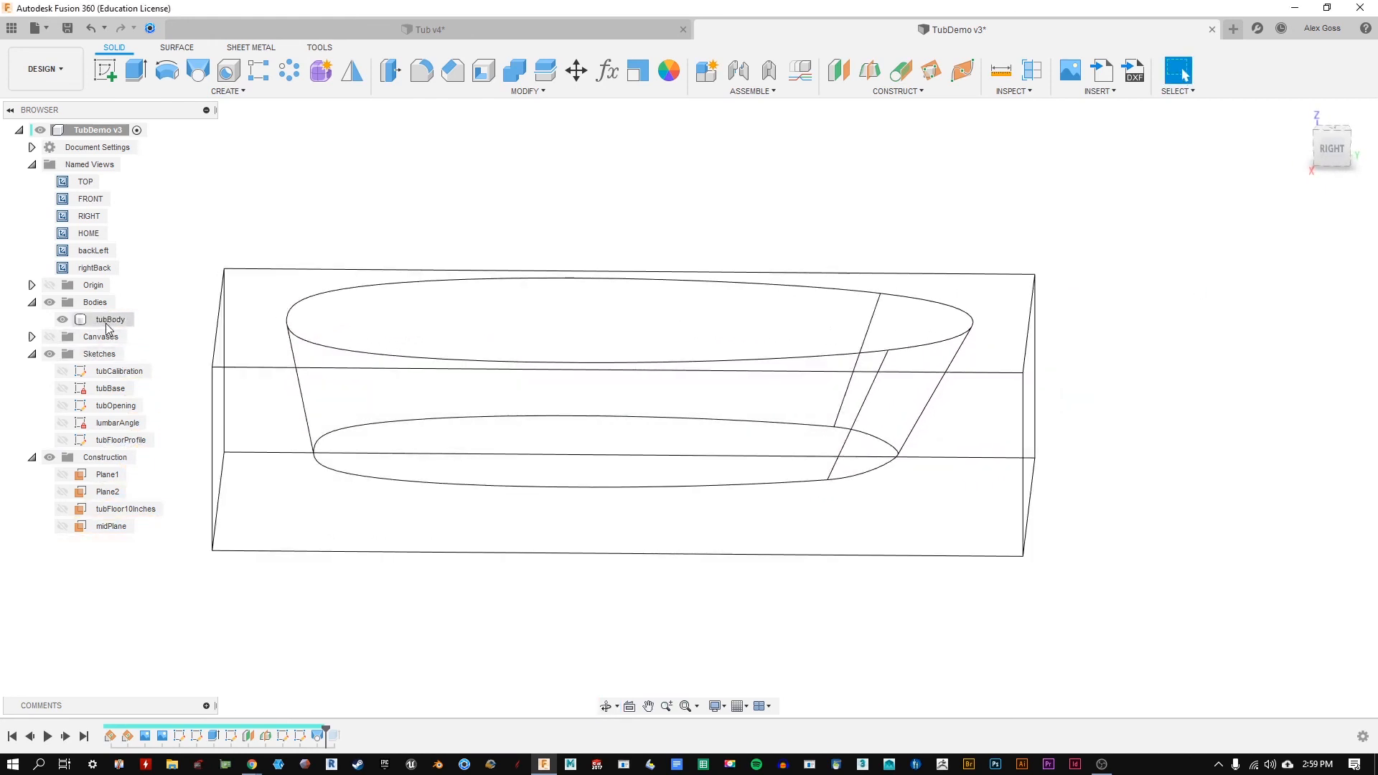
{"action": "left_click", "coordinate": [61, 425]}
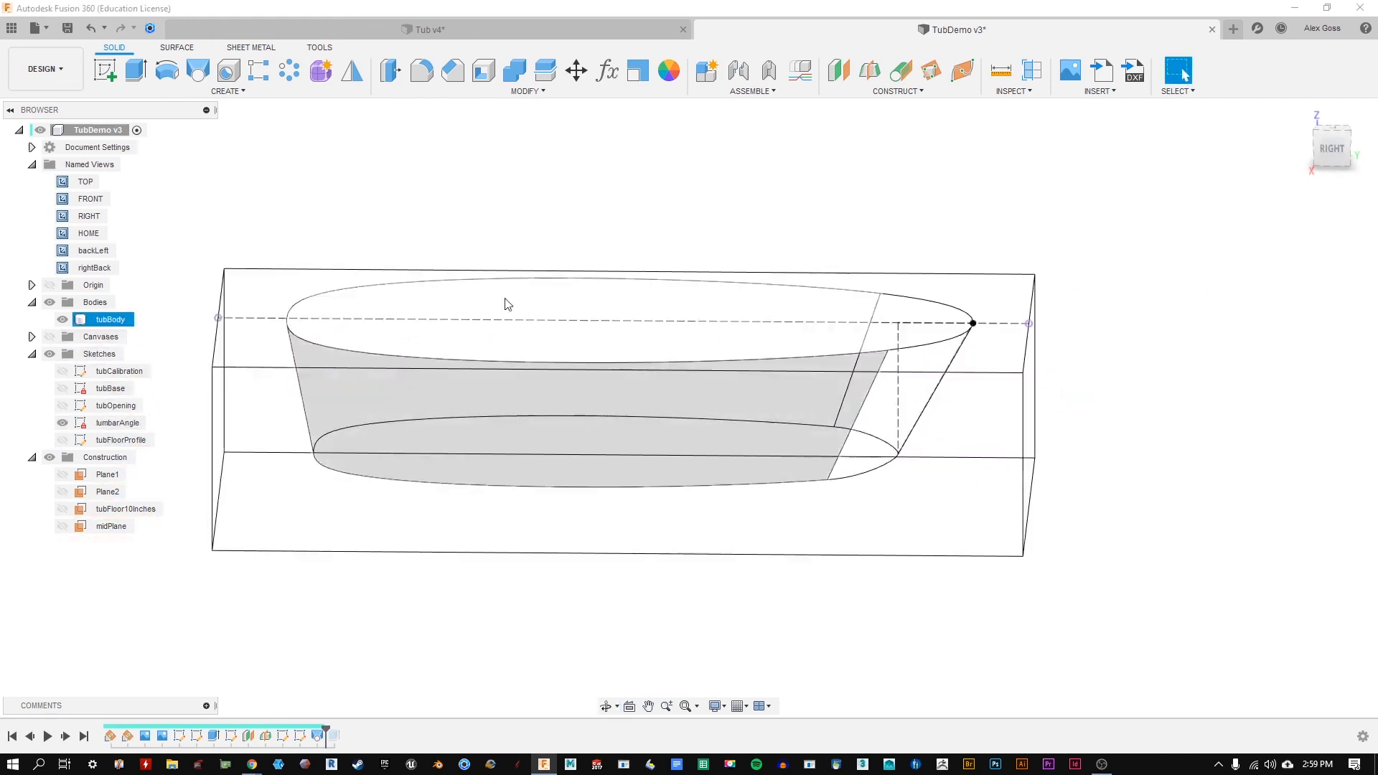
{"action": "left_click", "coordinate": [62, 423]}
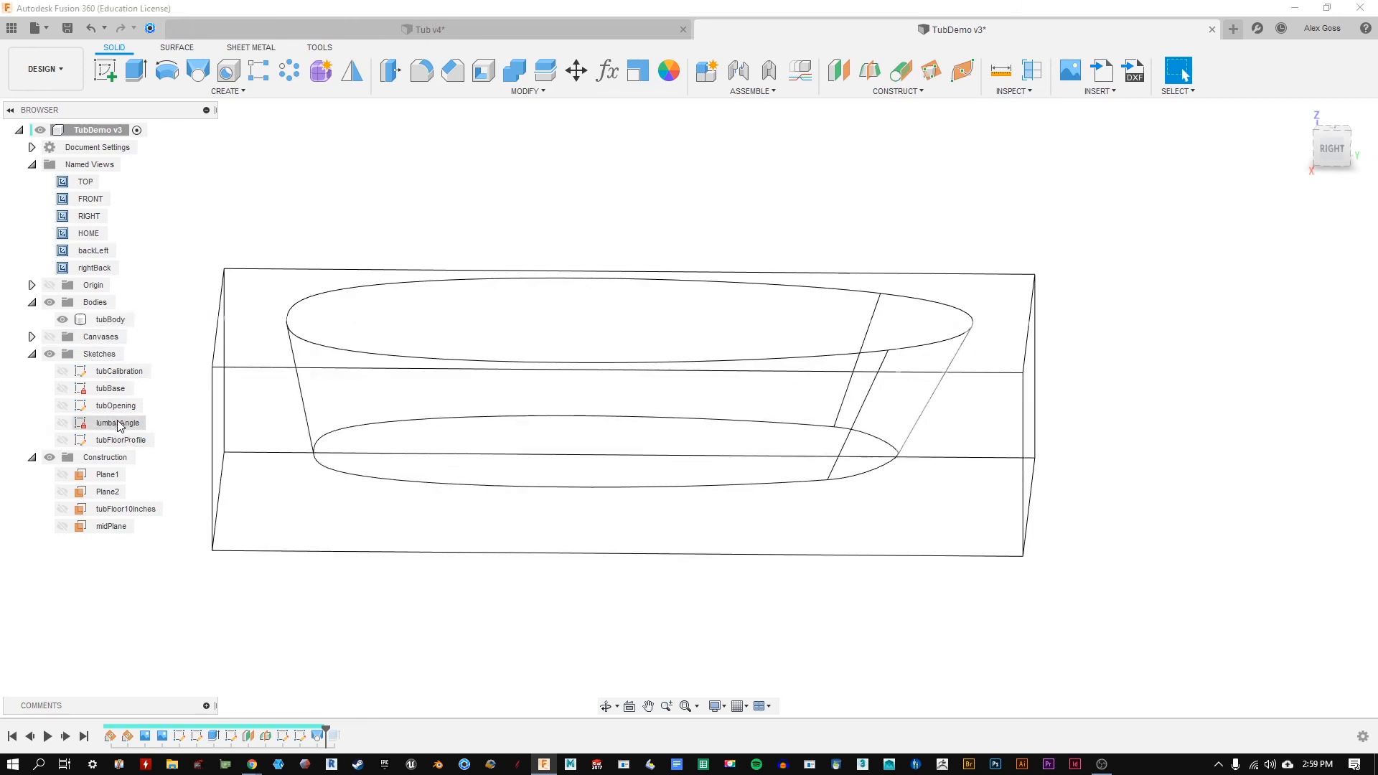
Step: Show the tubFloor10Inches construction plane and the tubFloorProfile sketch
{"action": "left_click", "coordinate": [78, 510]}
{"action": "left_click", "coordinate": [63, 509]}
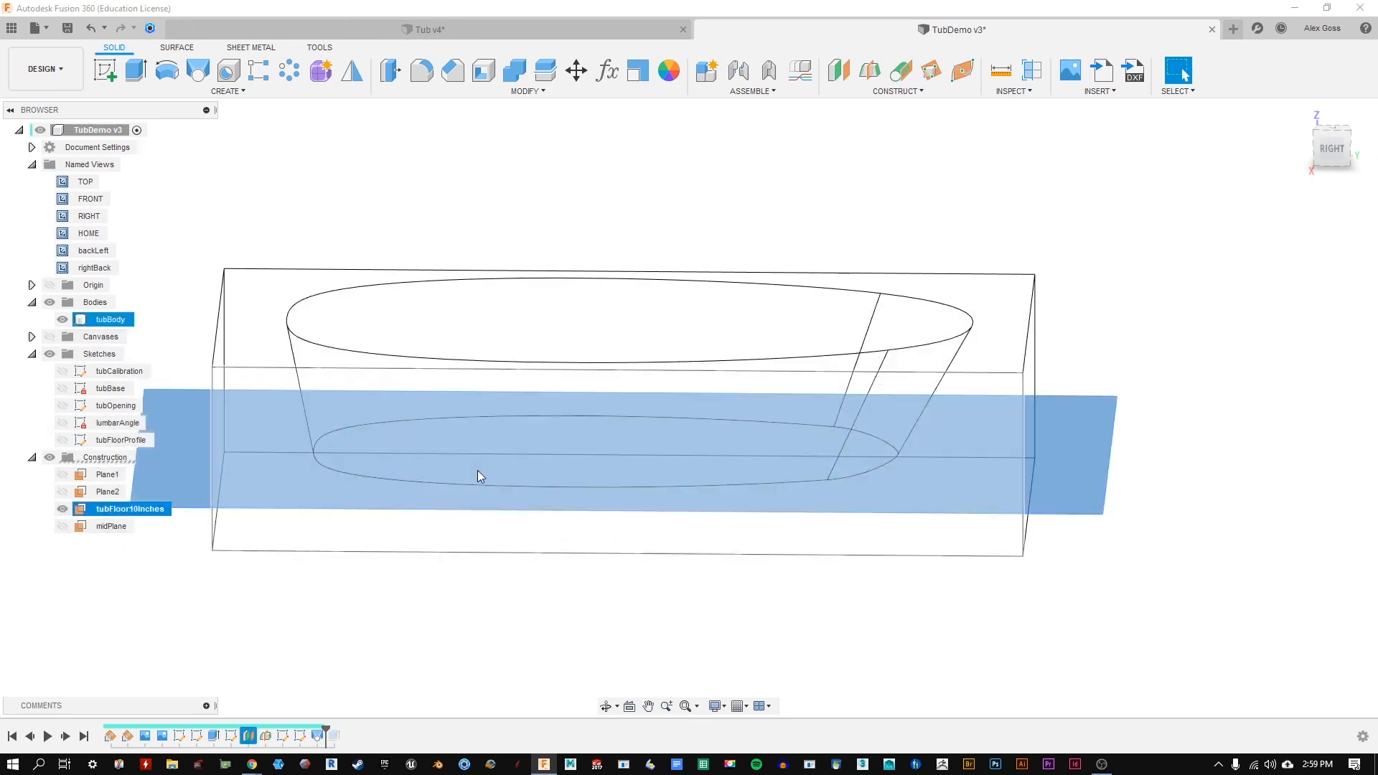
{"action": "left_click", "coordinate": [63, 440]}
{"action": "middle_click_drag", "start_coordinate": [801, 488], "coordinate": [833, 467], "text": "shift"}
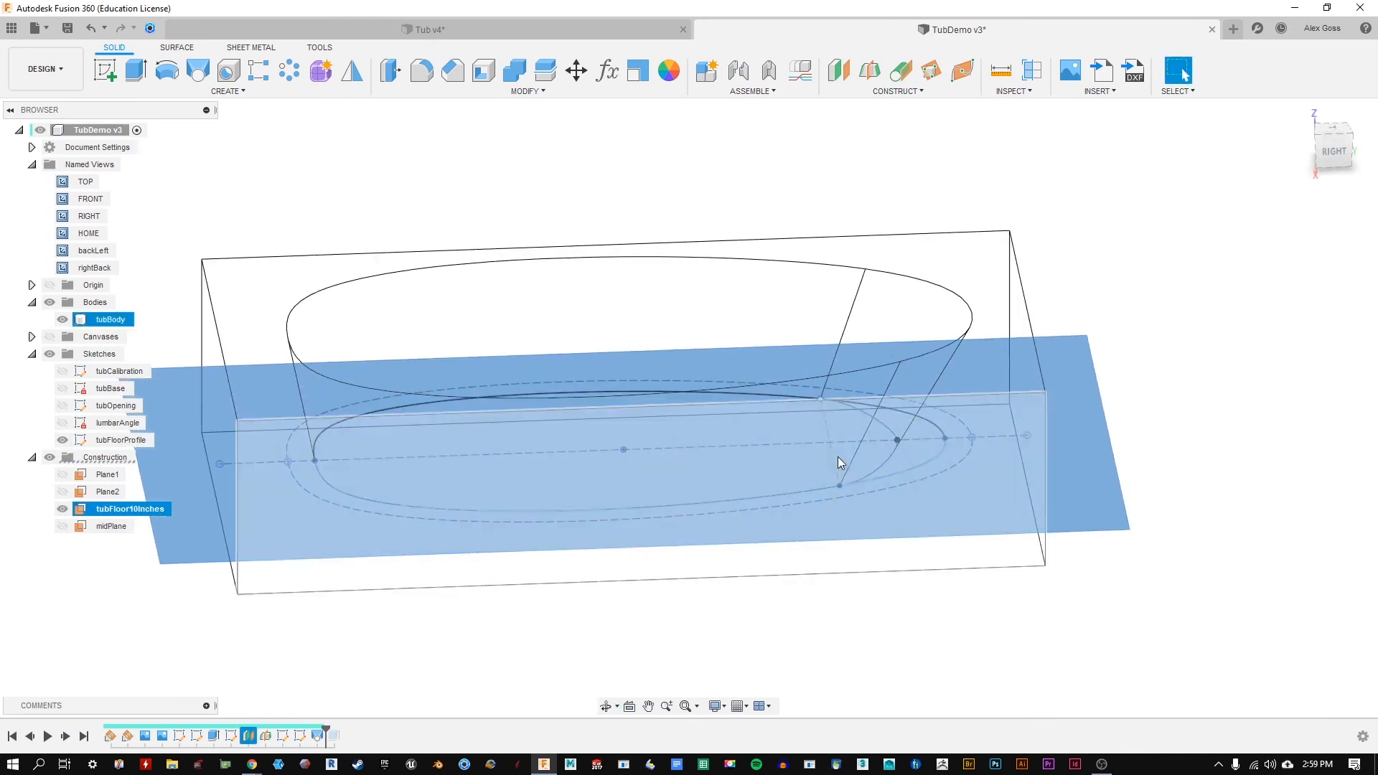
{"action": "left_click", "coordinate": [896, 91]}
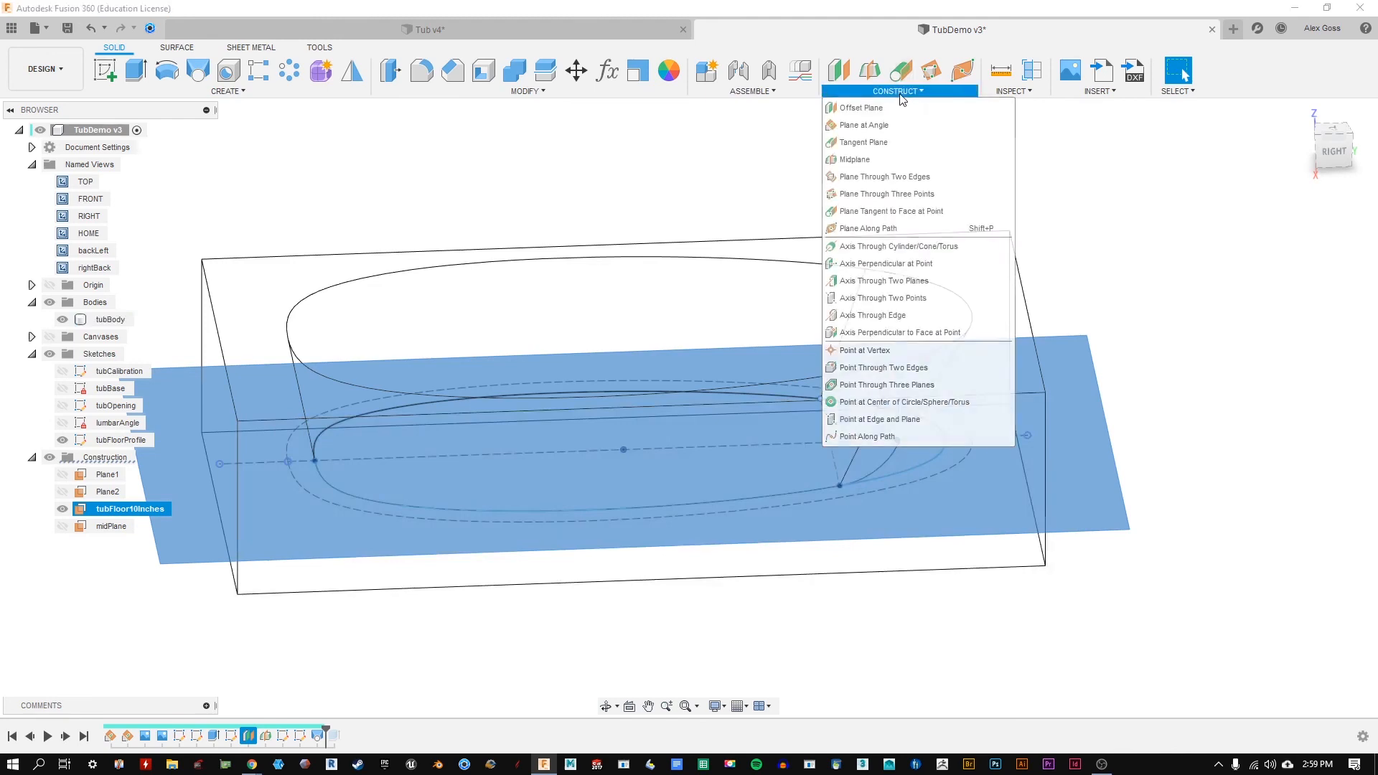
{"action": "left_click", "coordinate": [878, 126]}
{"action": "mouse_move", "coordinate": [1175, 259]}
{"action": "middle_mouse_down", "text": "shift"}
{"action": "mouse_move", "coordinate": [1172, 232]}
{"action": "mouse_move", "coordinate": [1174, 257]}
{"action": "middle_mouse_up", "text": "shift"}
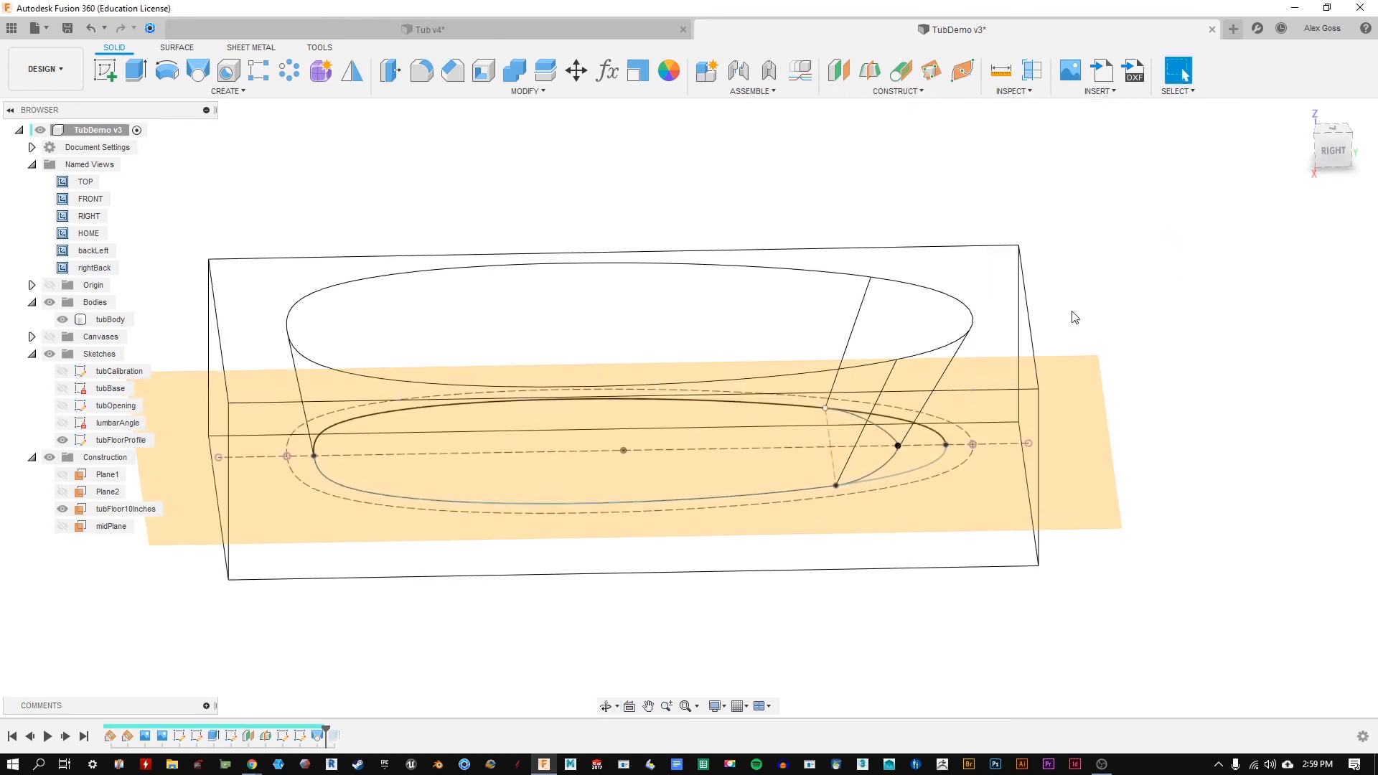
{"action": "left_click", "coordinate": [64, 442]}
{"action": "left_click", "coordinate": [64, 442]}
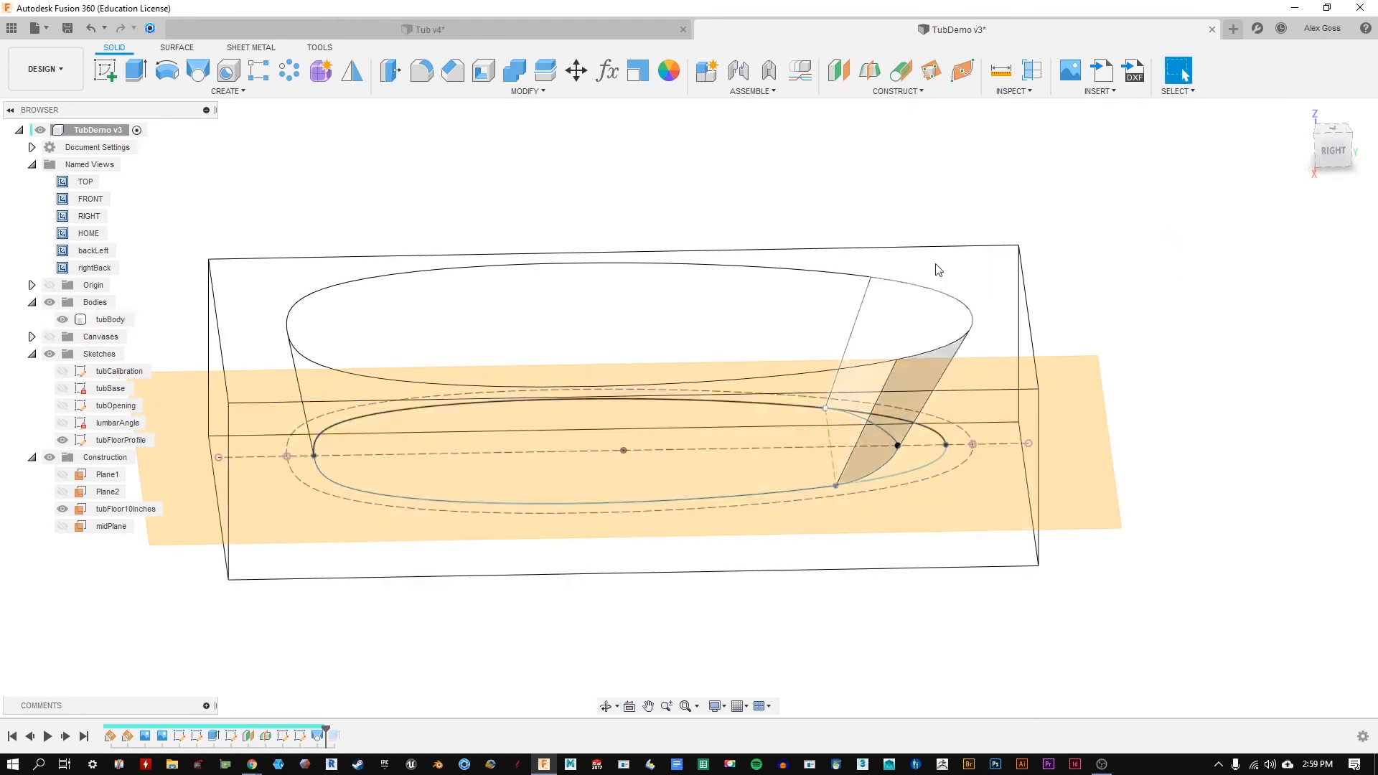
{"action": "left_click", "coordinate": [897, 91]}
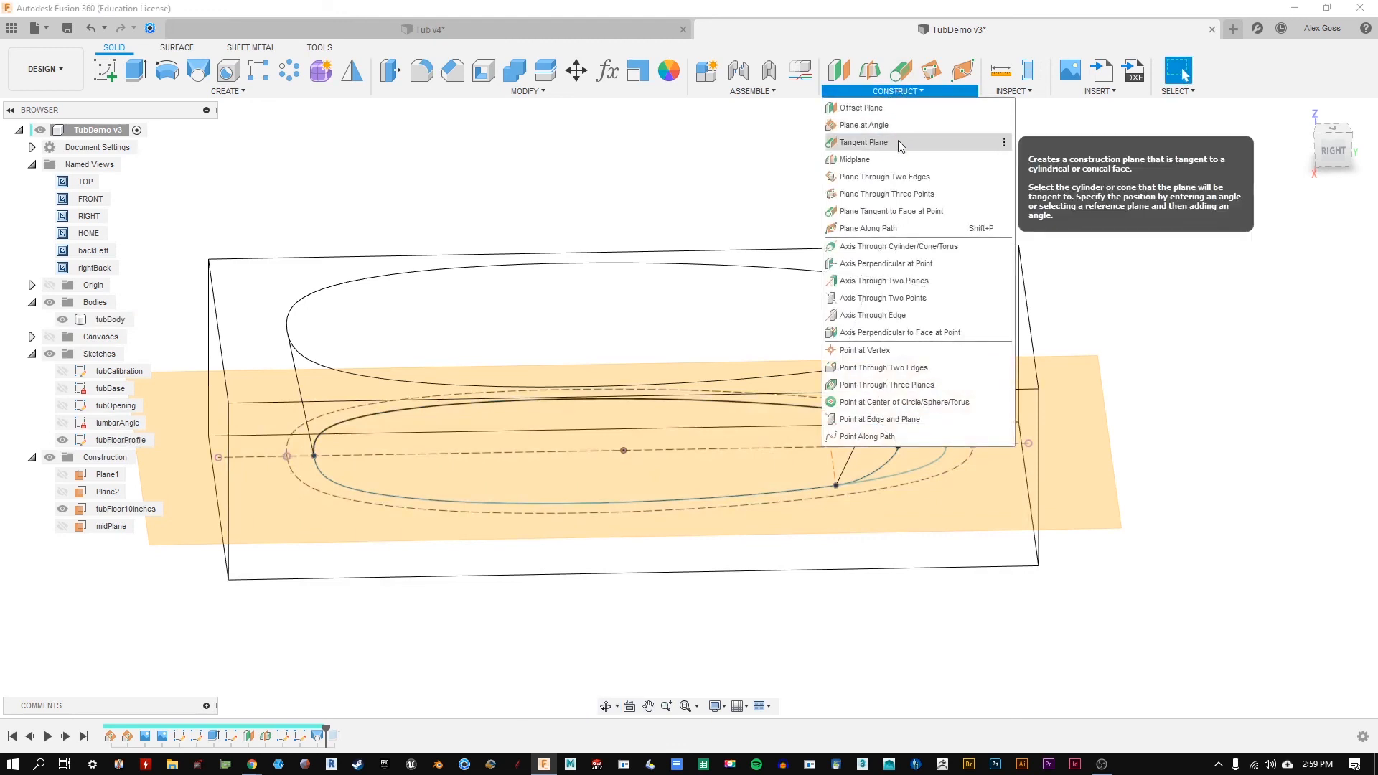
{"action": "left_click", "coordinate": [898, 141]}
{"action": "left_click", "coordinate": [1212, 274]}
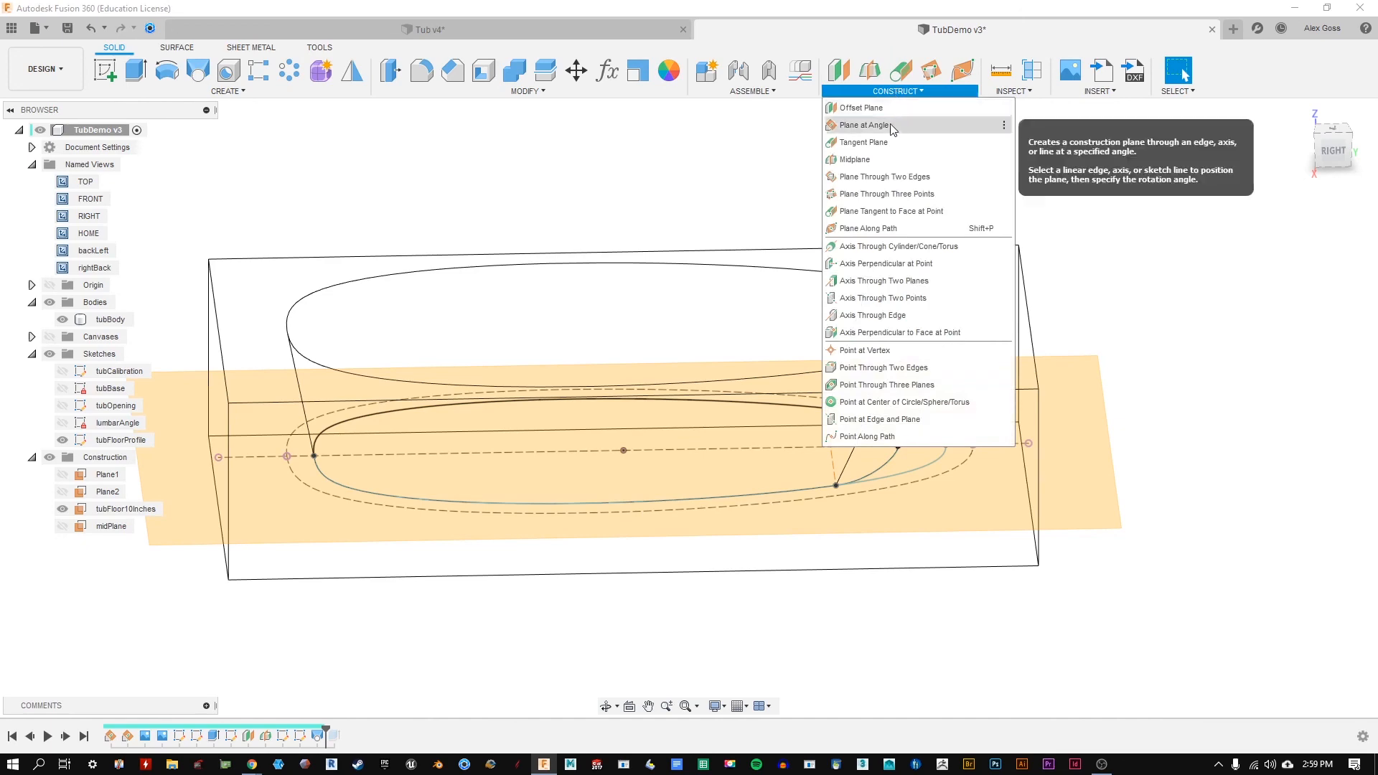
{"action": "left_click", "coordinate": [864, 125]}
{"action": "middle_click_drag", "start_coordinate": [861, 323], "coordinate": [806, 377], "text": "shift"}
{"action": "left_click", "coordinate": [805, 371]}
{"action": "middle_click_drag", "start_coordinate": [806, 281], "coordinate": [772, 224], "text": "shift"}
{"action": "mouse_move", "coordinate": [829, 365]}
{"action": "left_mouse_down"}
{"action": "mouse_move", "coordinate": [775, 379]}
{"action": "mouse_move", "coordinate": [825, 364]}
{"action": "left_mouse_up"}
{"action": "left_click", "coordinate": [63, 509]}
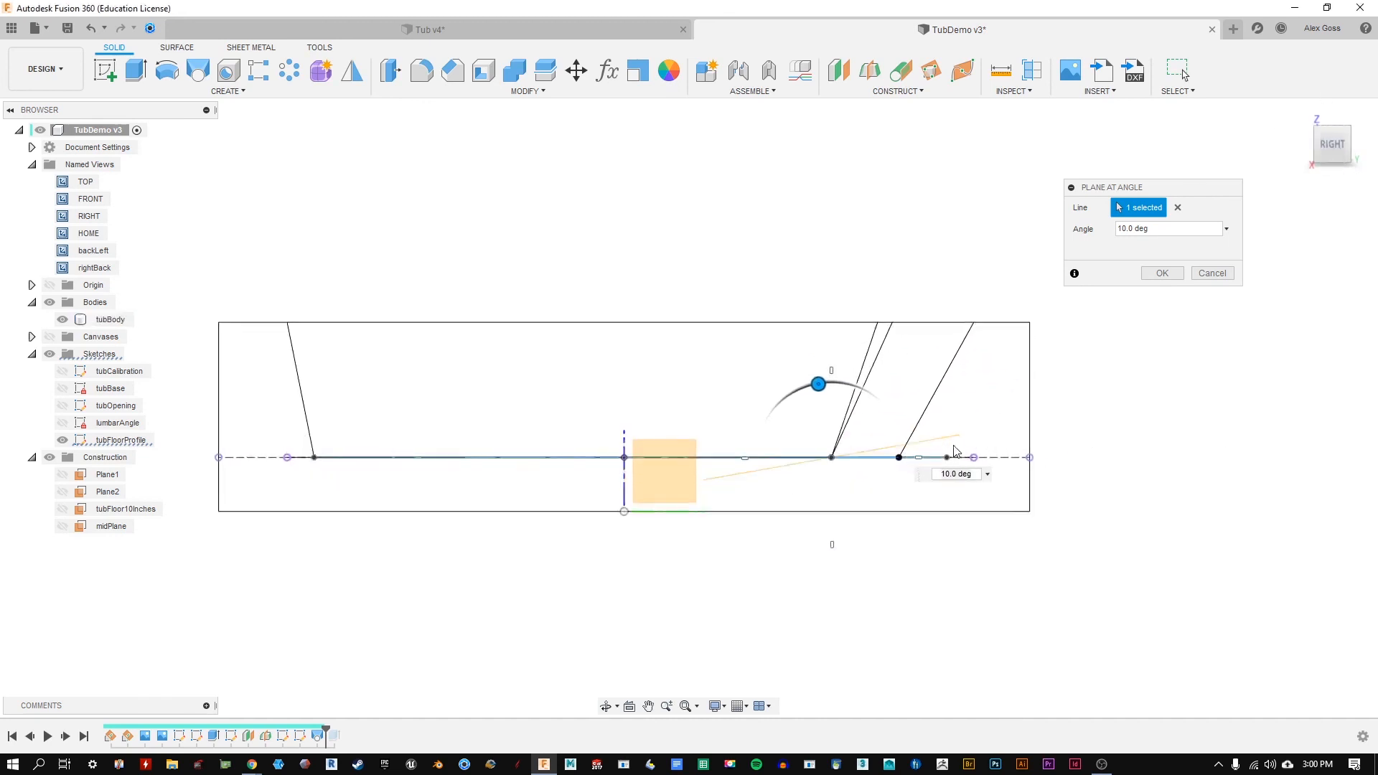
{"action": "left_click_drag", "start_coordinate": [819, 384], "coordinate": [825, 383]}
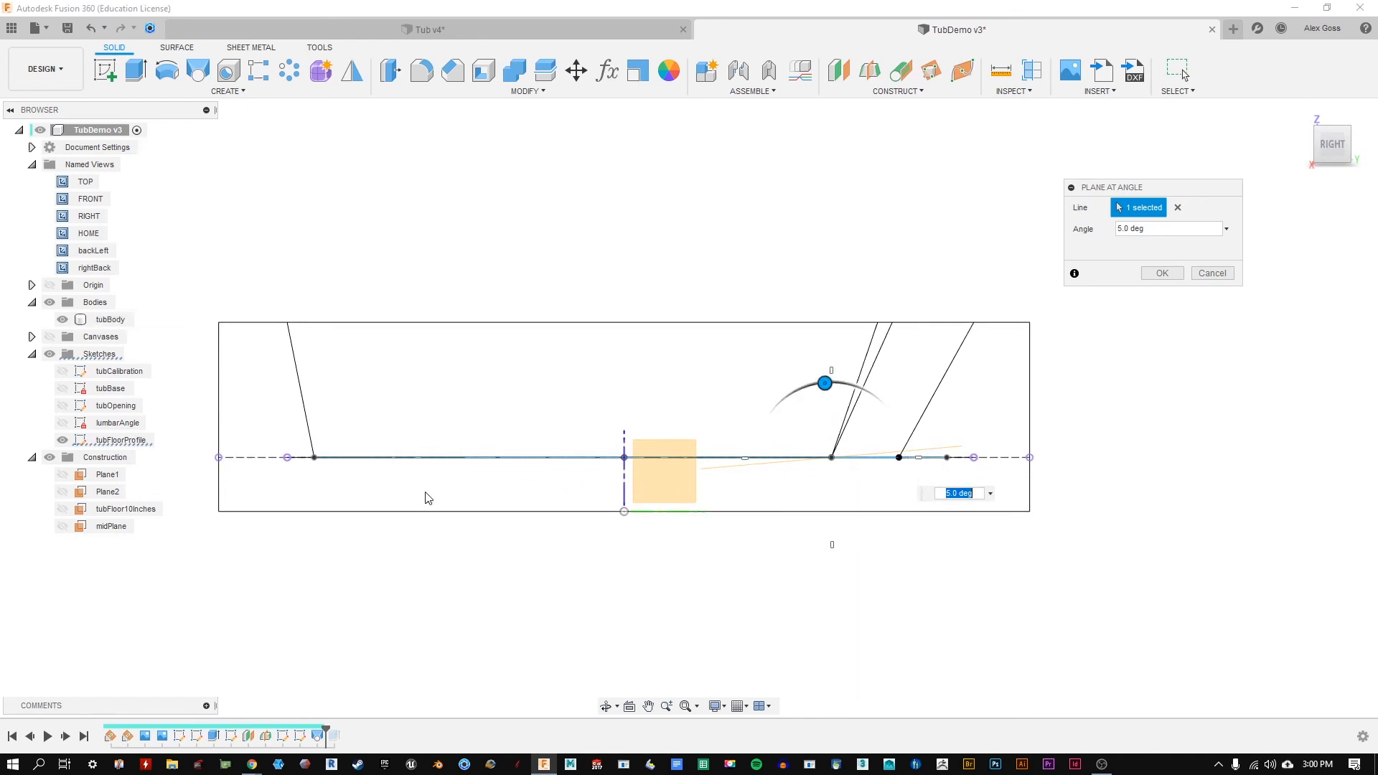
{"action": "left_click_drag", "start_coordinate": [824, 383], "coordinate": [800, 390]}
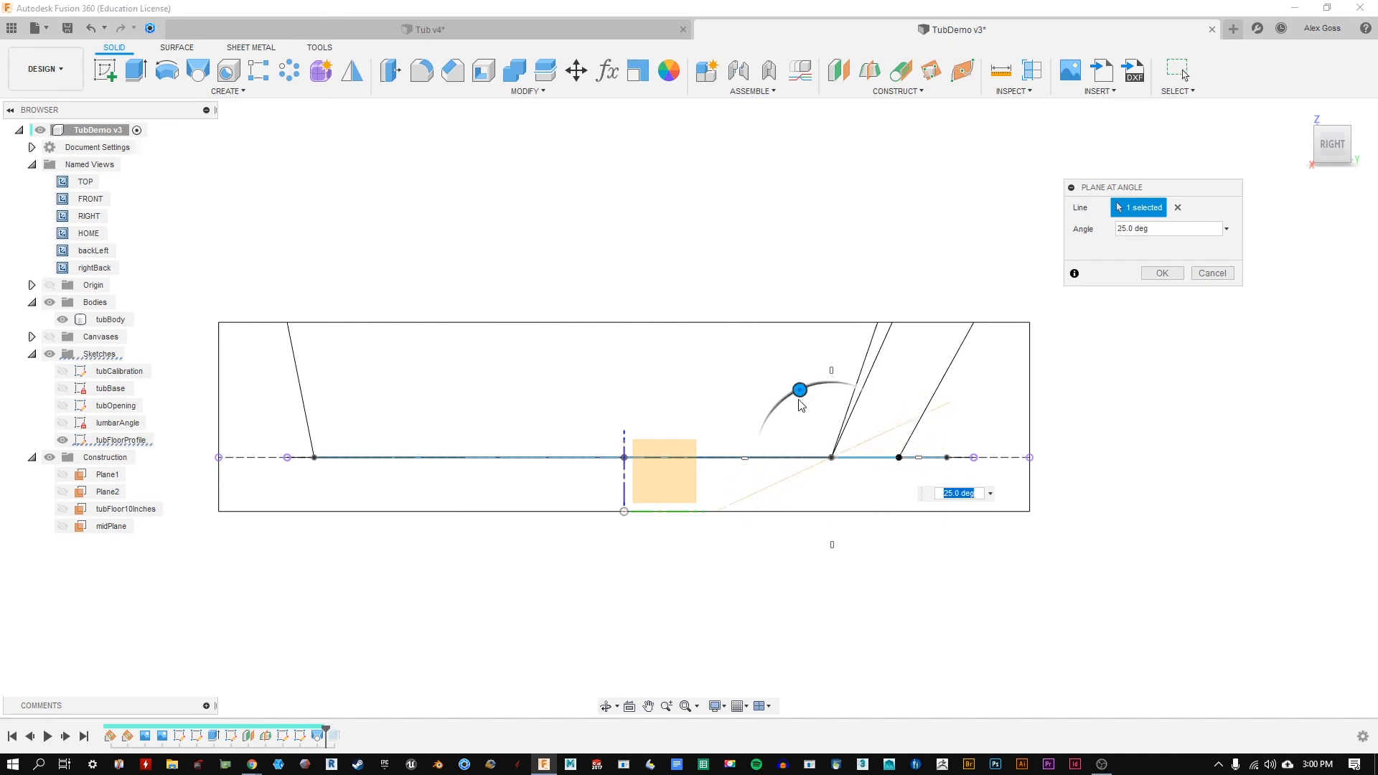
{"action": "middle_click_drag", "start_coordinate": [797, 358], "coordinate": [820, 431], "text": "shift"}
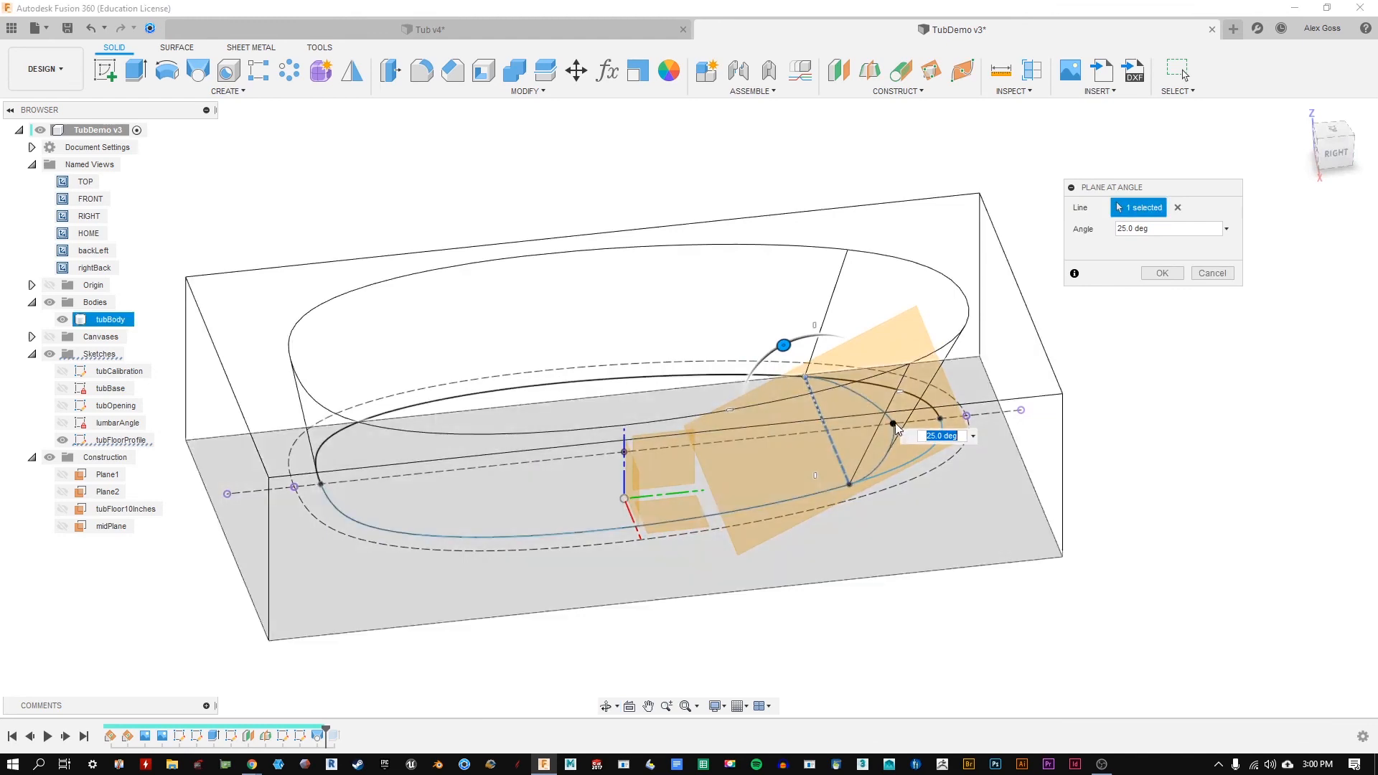
{"action": "middle_click_drag", "start_coordinate": [712, 266], "coordinate": [712, 267], "text": "shift"}
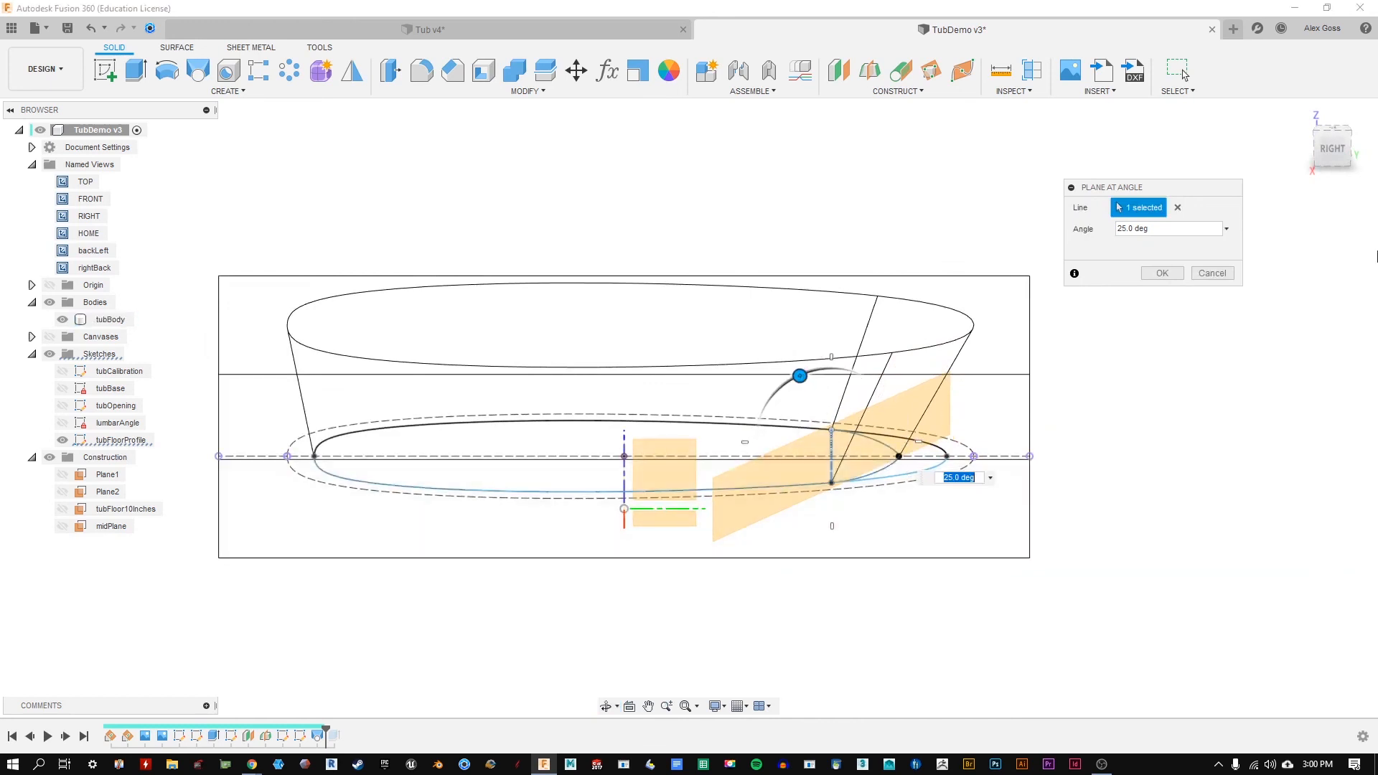
{"action": "left_click", "coordinate": [1210, 273]}
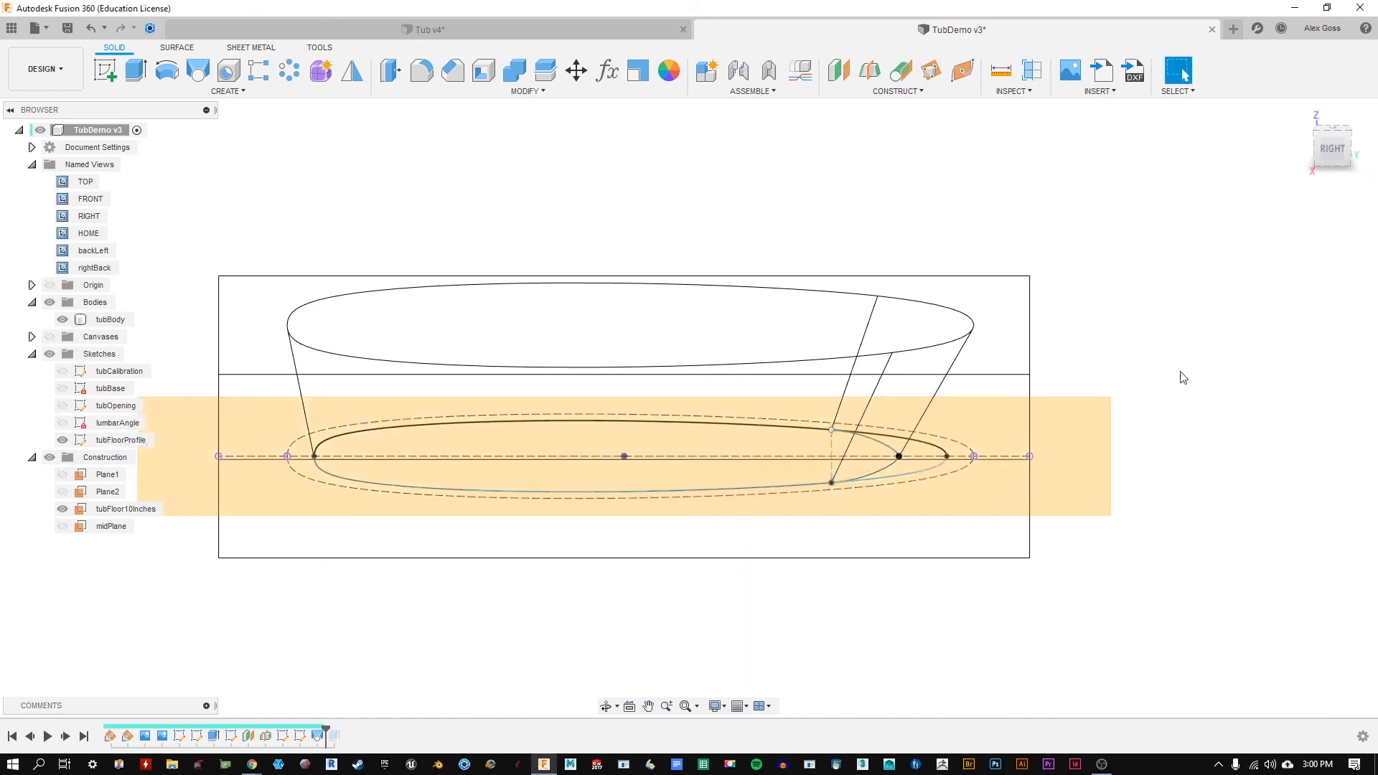
Step: Hide the tubFloor10Inches construction plane and show the midPlane construction plane
{"action": "left_click", "coordinate": [1002, 508]}
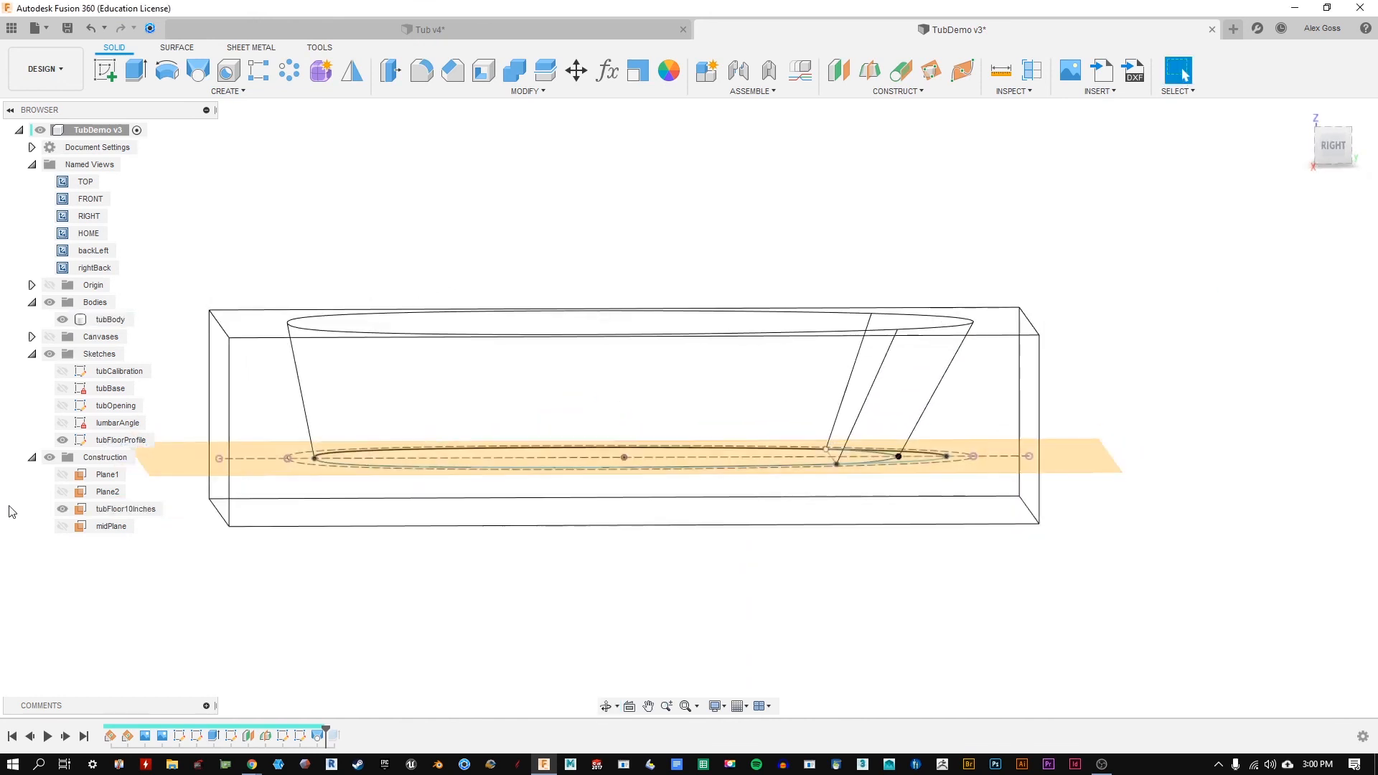
{"action": "left_click", "coordinate": [62, 508]}
{"action": "left_click", "coordinate": [63, 526]}
{"action": "middle_click_drag", "start_coordinate": [325, 304], "coordinate": [308, 325], "text": "shift"}
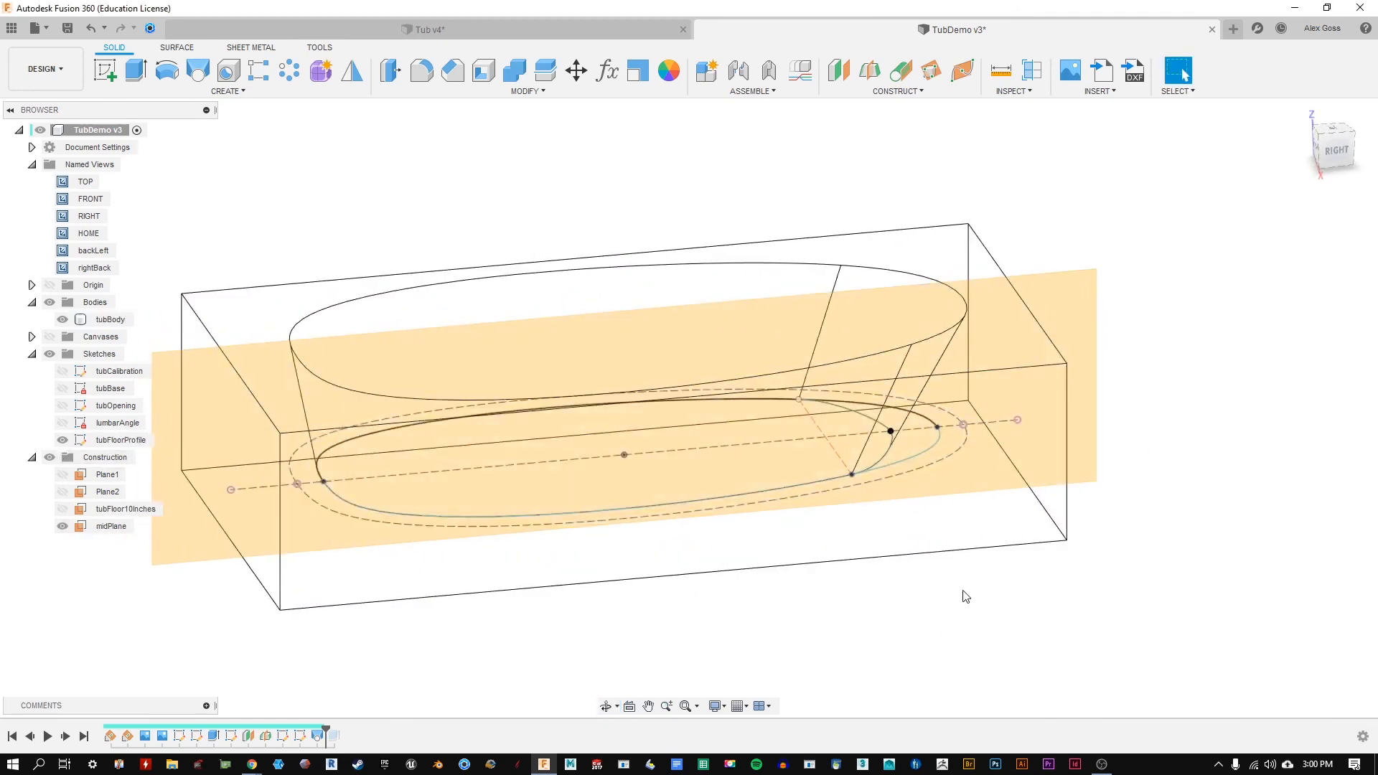
{"action": "middle_click_drag", "start_coordinate": [979, 617], "coordinate": [947, 606], "text": "shift"}
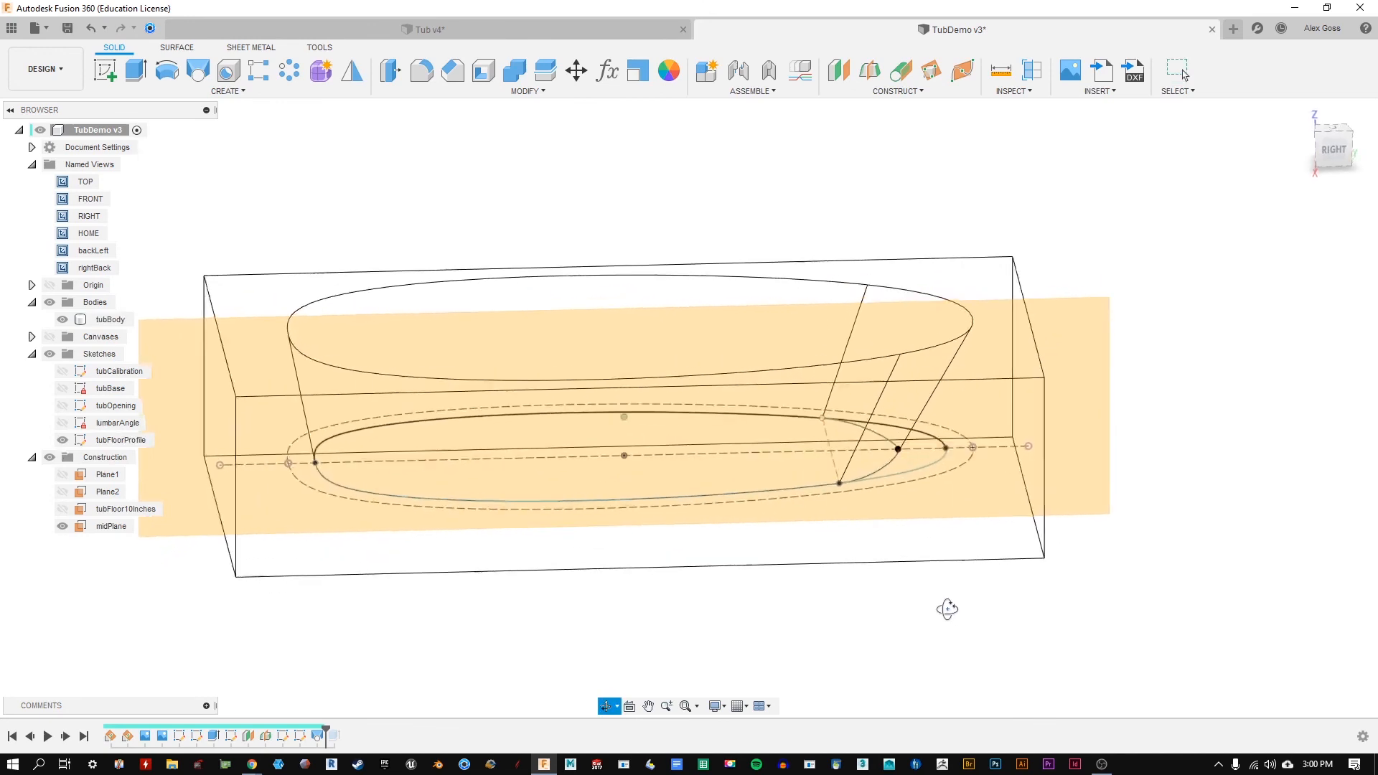
Step: Start a sketch on midPlane and draw a single slanted line crossing the tub floor, rising toward the lumbar end
{"action": "left_click", "coordinate": [106, 70]}
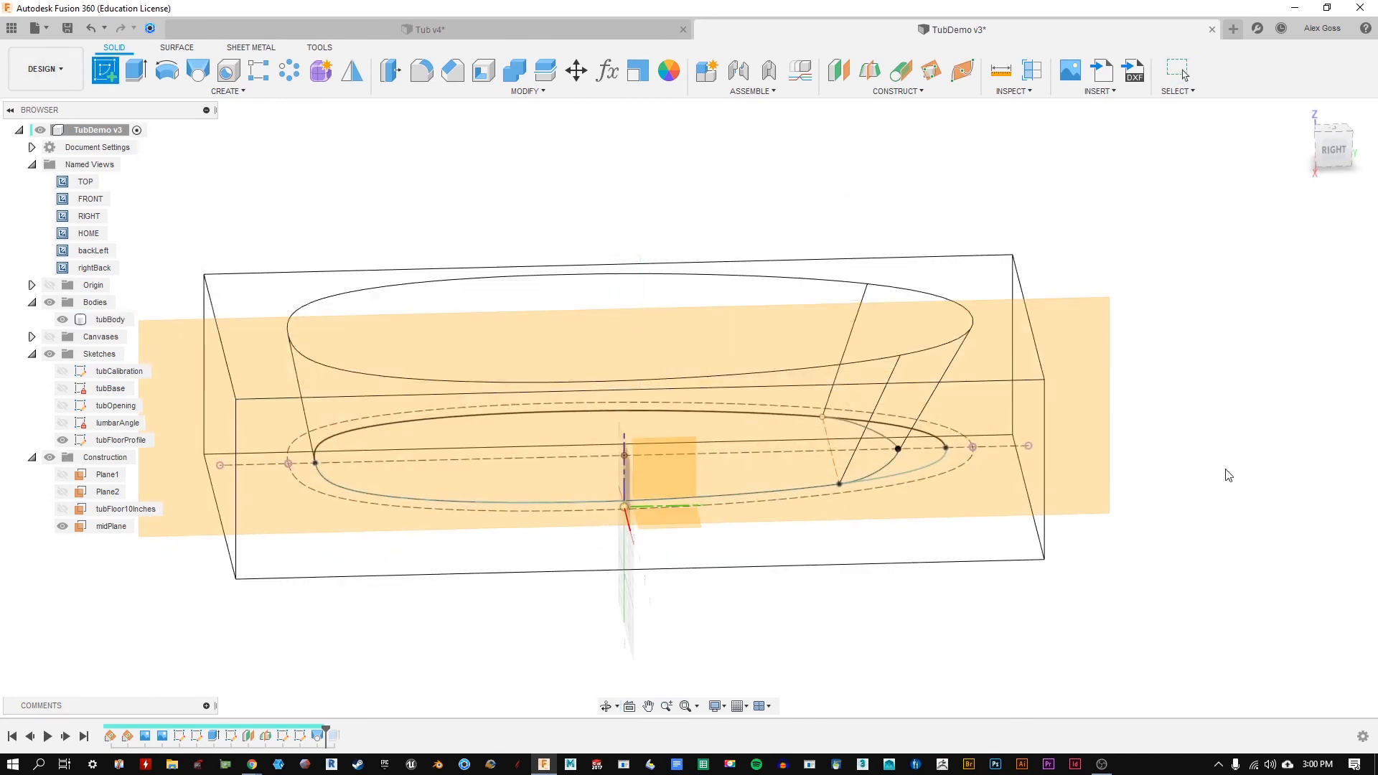
{"action": "left_click", "coordinate": [1079, 361]}
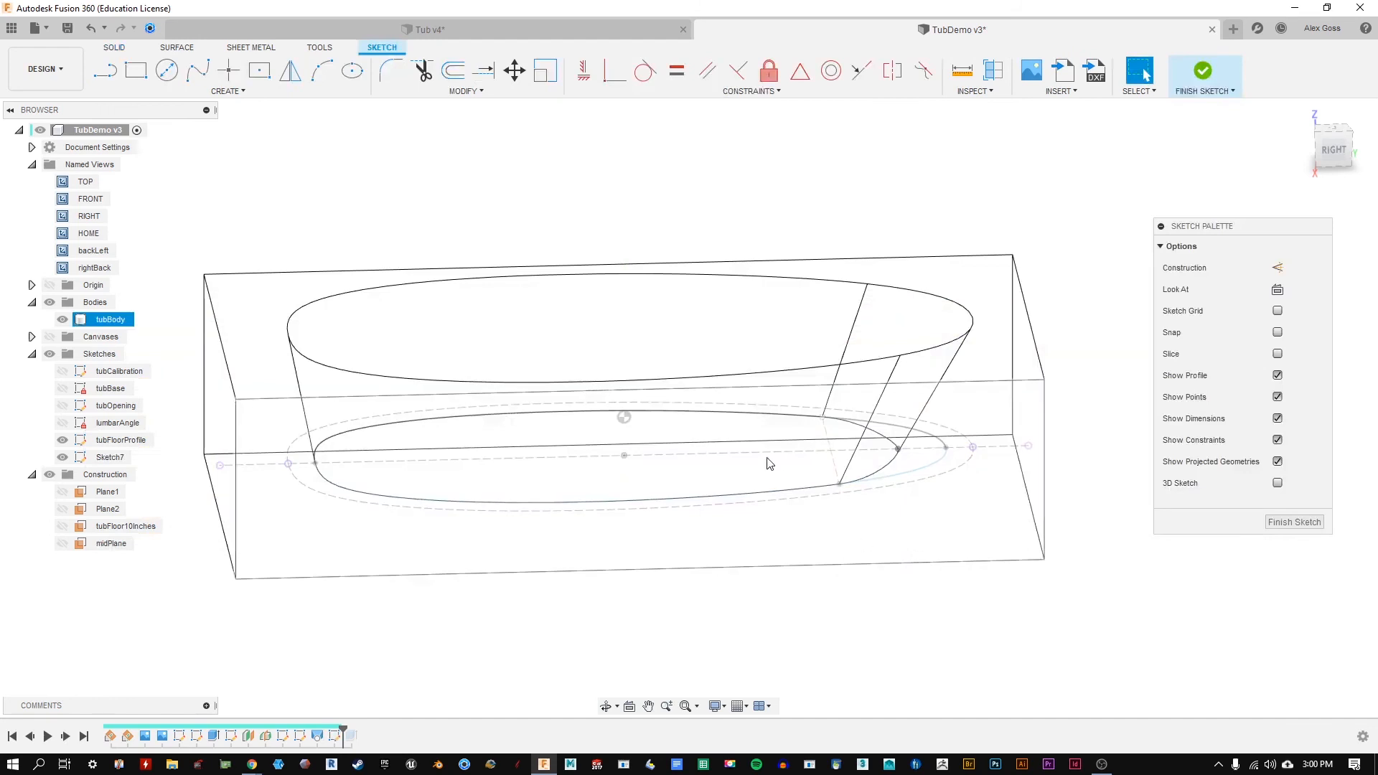
{"action": "left_click", "coordinate": [105, 69]}
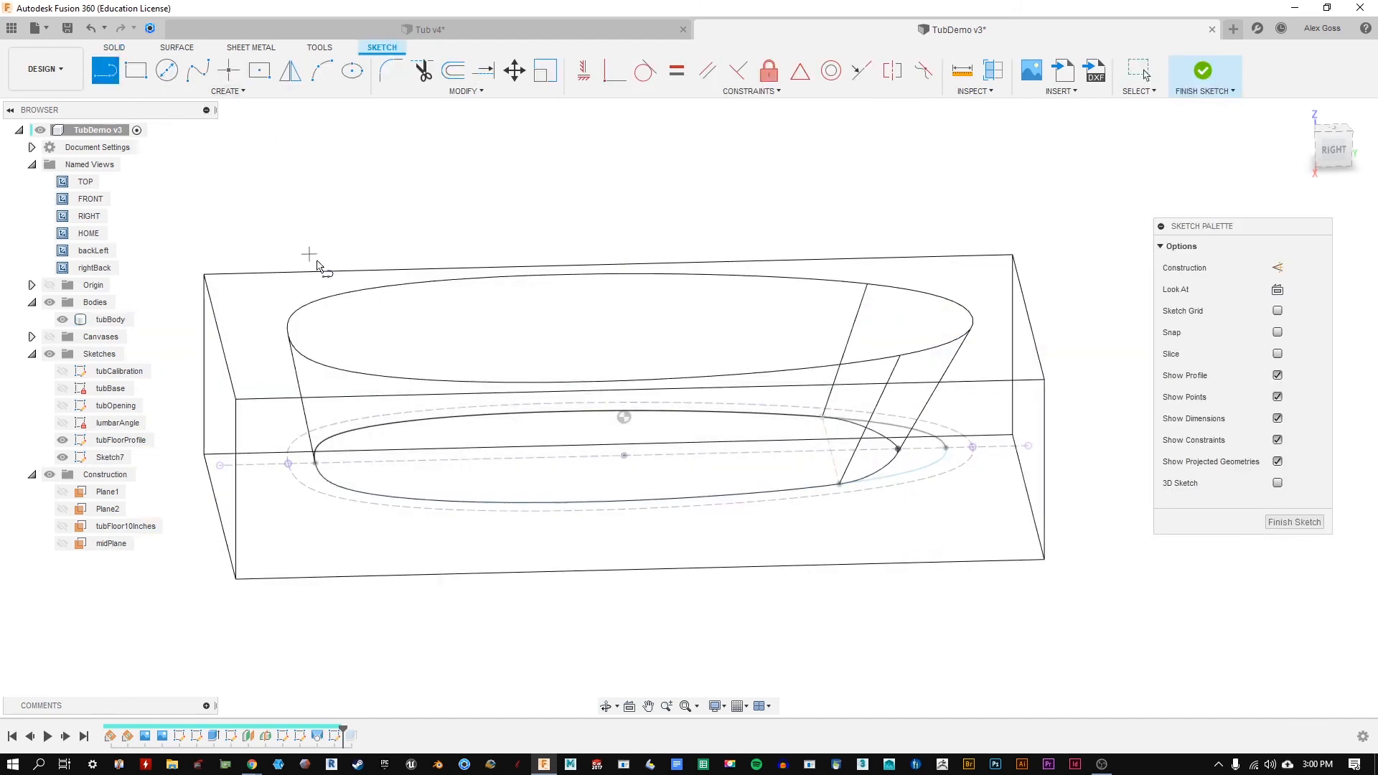
{"action": "scroll", "coordinate": [919, 531], "scroll_direction": "up", "scroll_amount": 2}
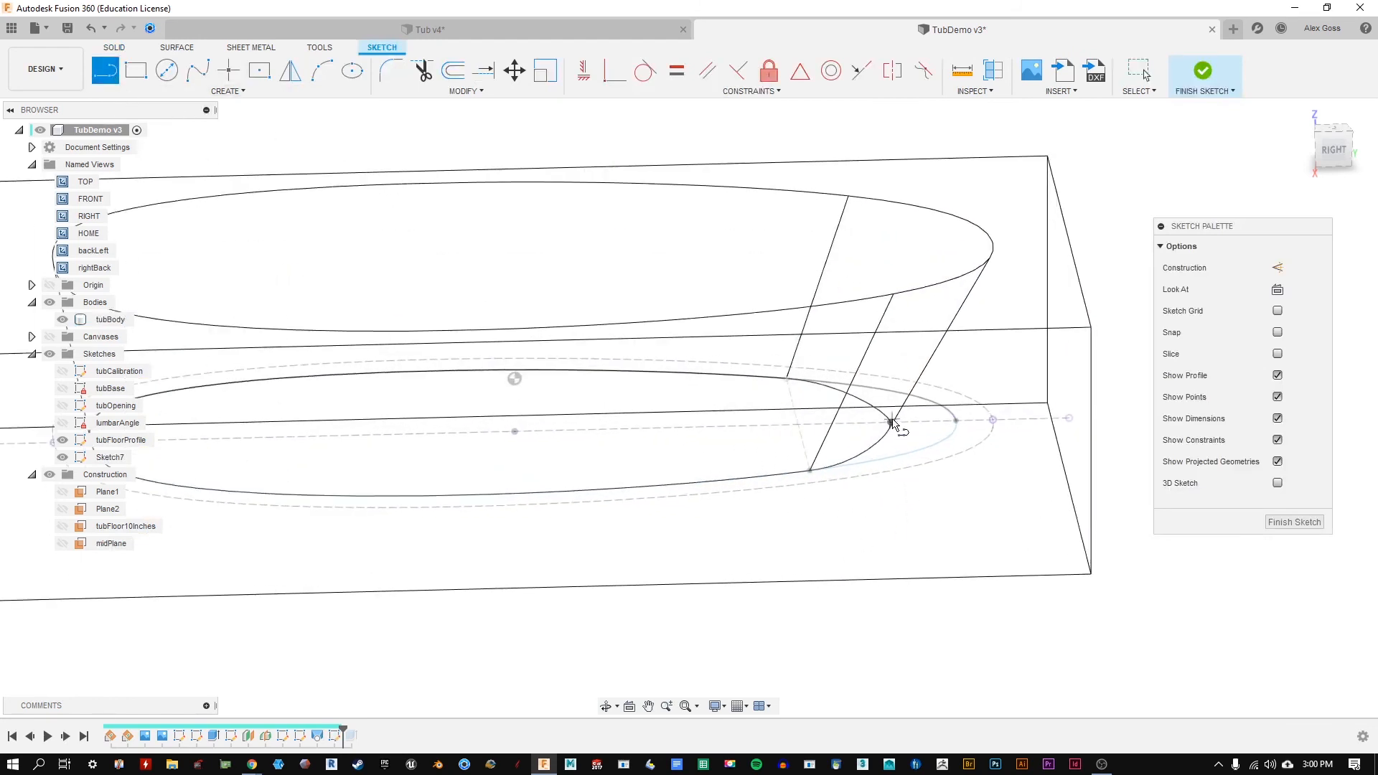
{"action": "left_click", "coordinate": [986, 384]}
{"action": "middle_click_drag", "start_coordinate": [693, 515], "coordinate": [702, 490], "text": "shift"}
{"action": "left_click", "coordinate": [209, 481]}
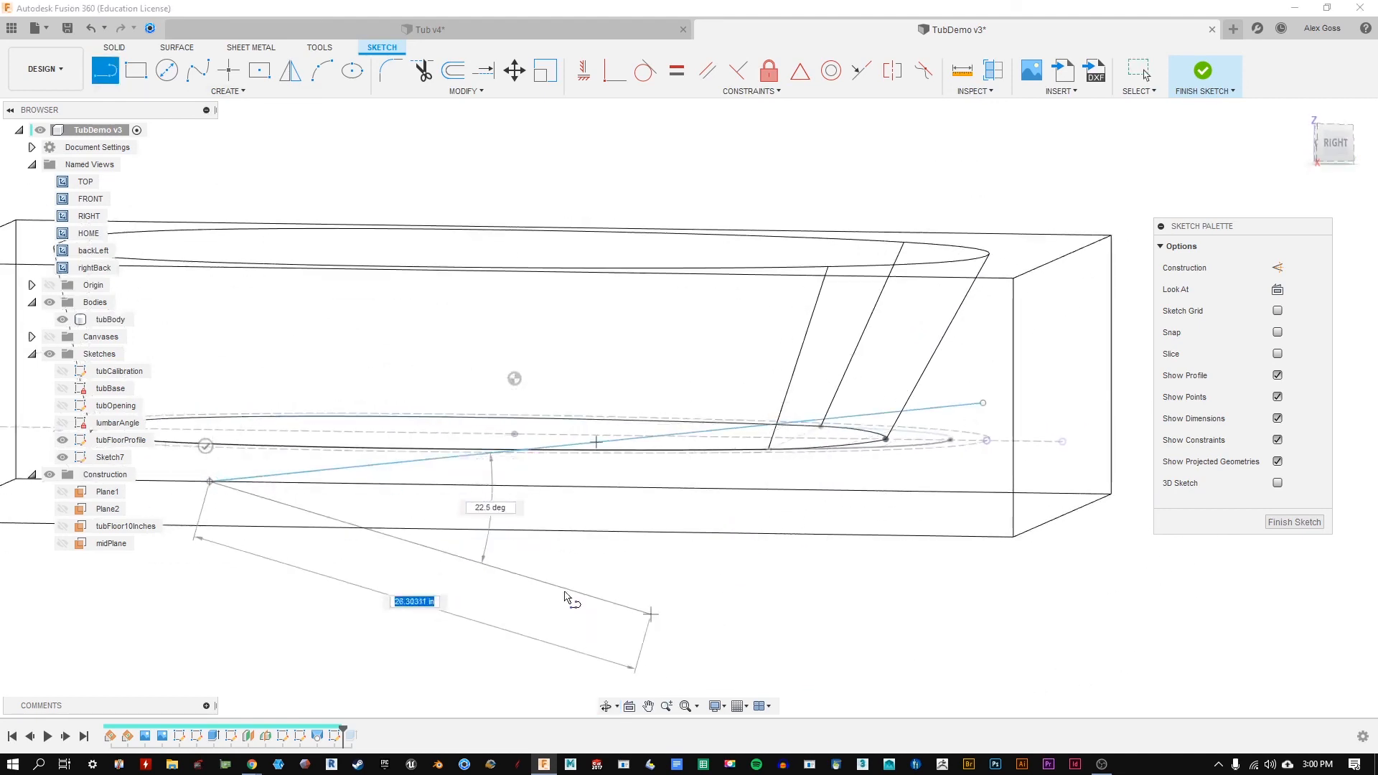
{"action": "left_click", "coordinate": [1334, 143]}
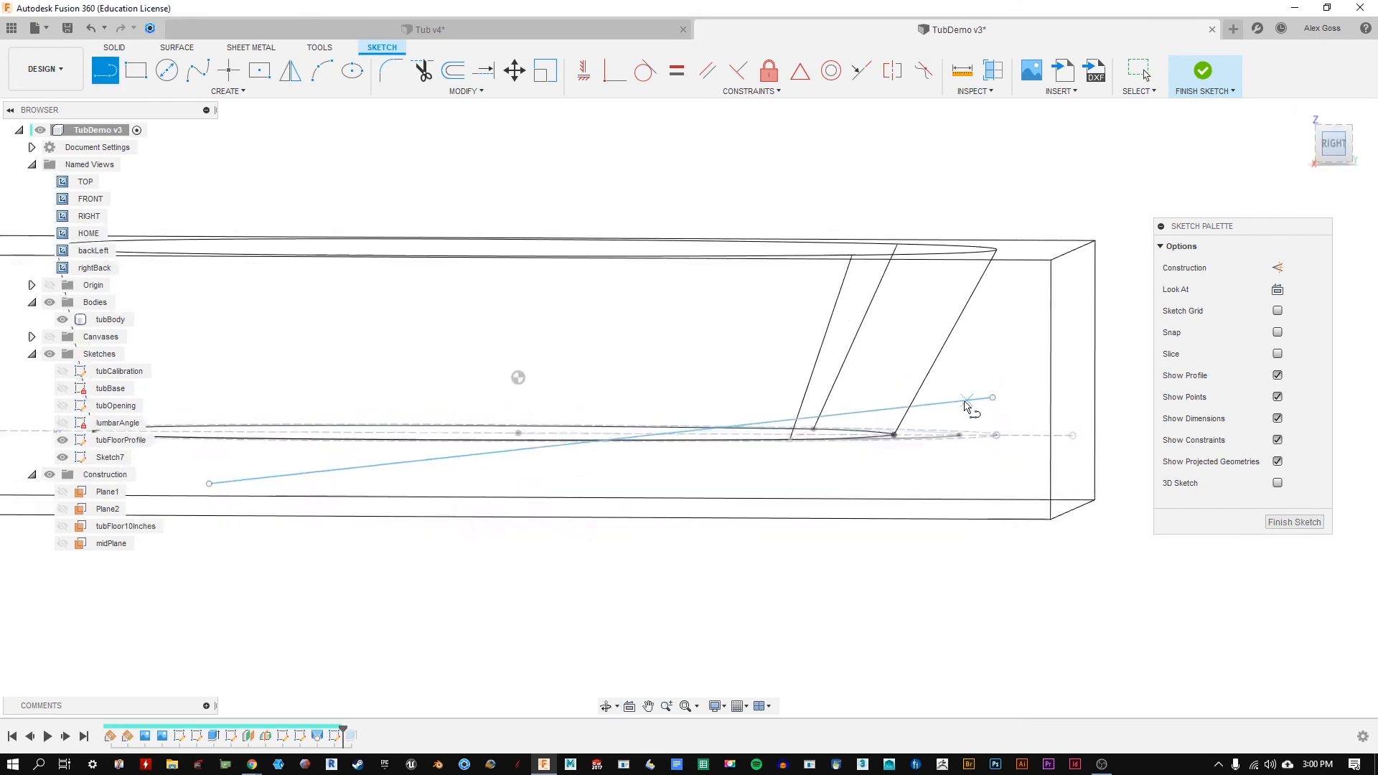
{"action": "key", "text": "Escape"}
Step: Move both endpoints of the slanted line down and away from the lumbar end so it lies below the tub floor
{"action": "left_click_drag", "start_coordinate": [456, 502], "coordinate": [299, 539]}
{"action": "left_click_drag", "start_coordinate": [947, 445], "coordinate": [826, 493]}
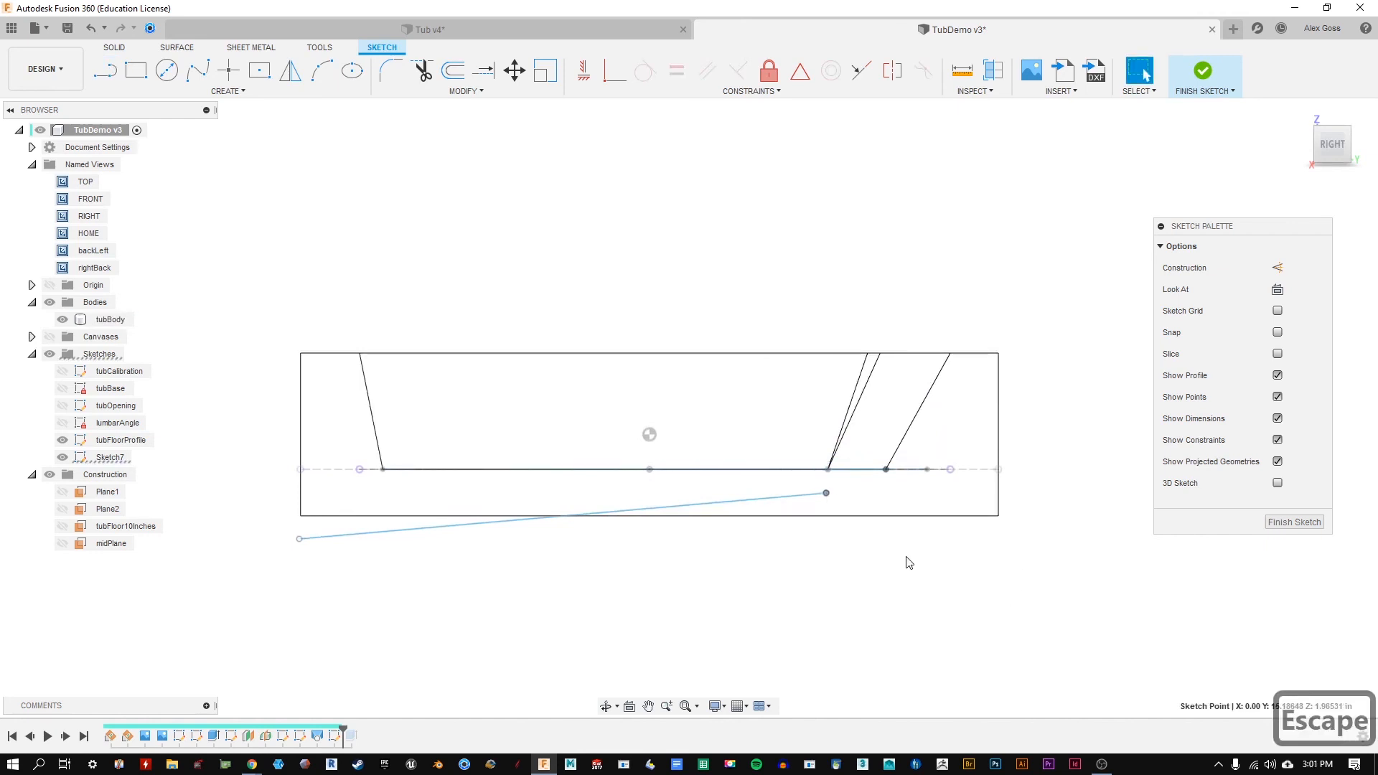
{"action": "scroll", "coordinate": [829, 494], "scroll_direction": "up", "scroll_amount": 3}
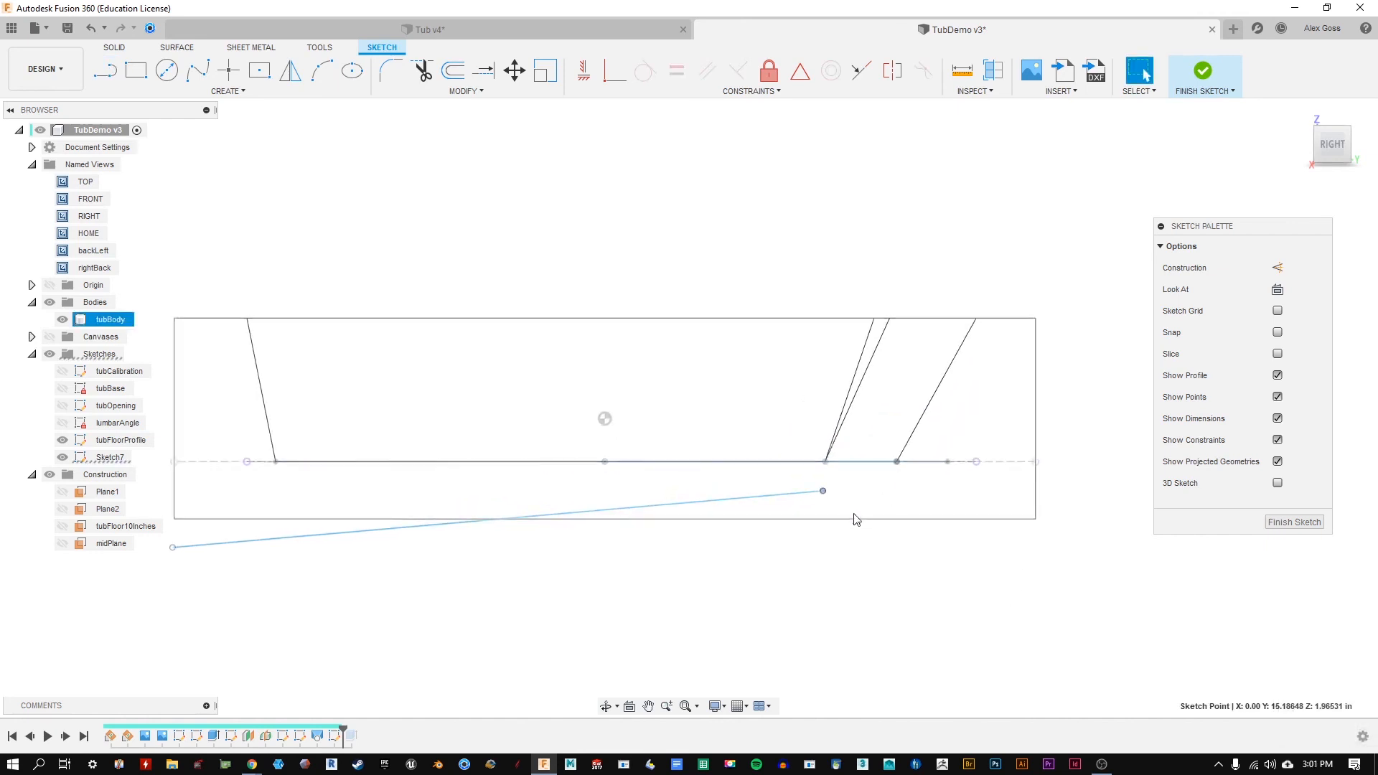
{"action": "middle_click_drag", "start_coordinate": [781, 323], "coordinate": [955, 487], "text": "shift"}
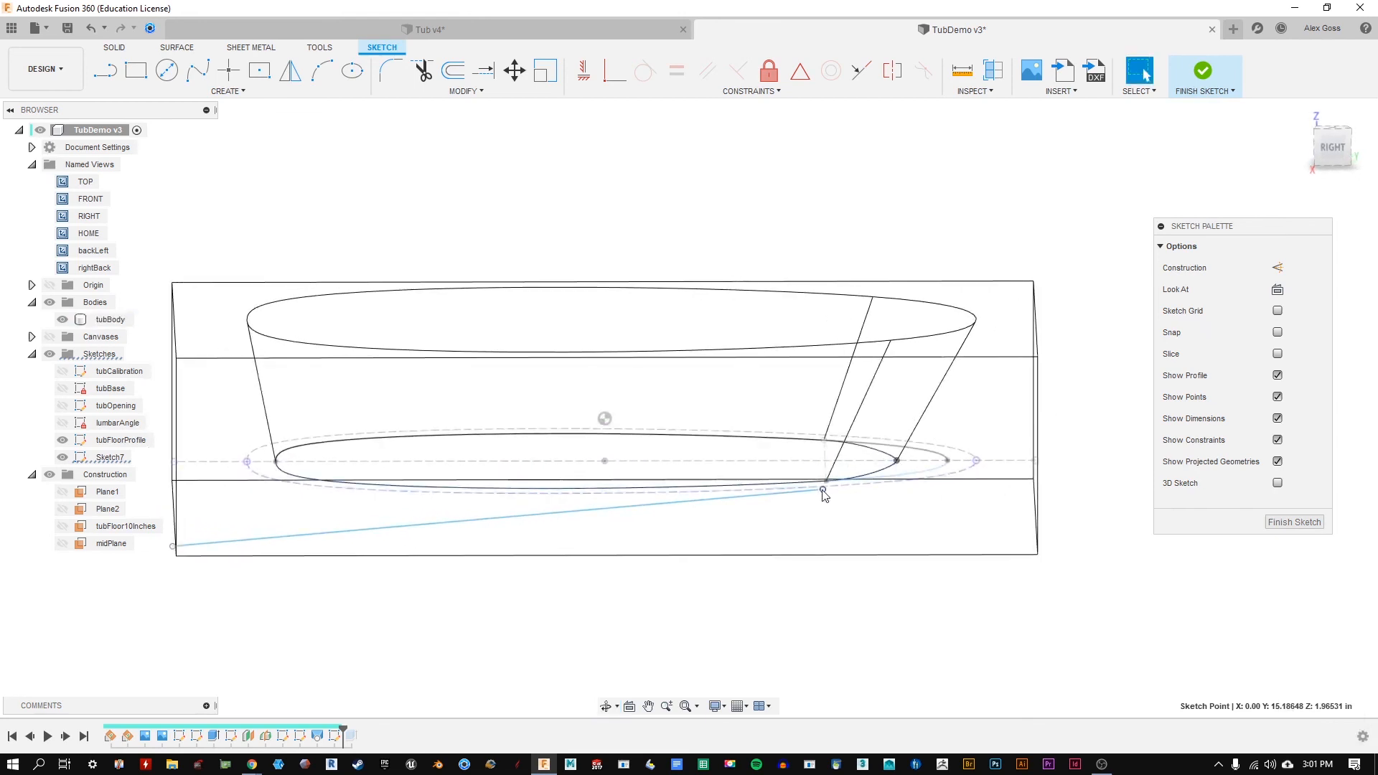
Step: Constrain the line's higher endpoint coincident with the cavity floor's lumbar-end point, and move its free end just above the tub body's base
{"action": "left_click", "coordinate": [140, 91]}
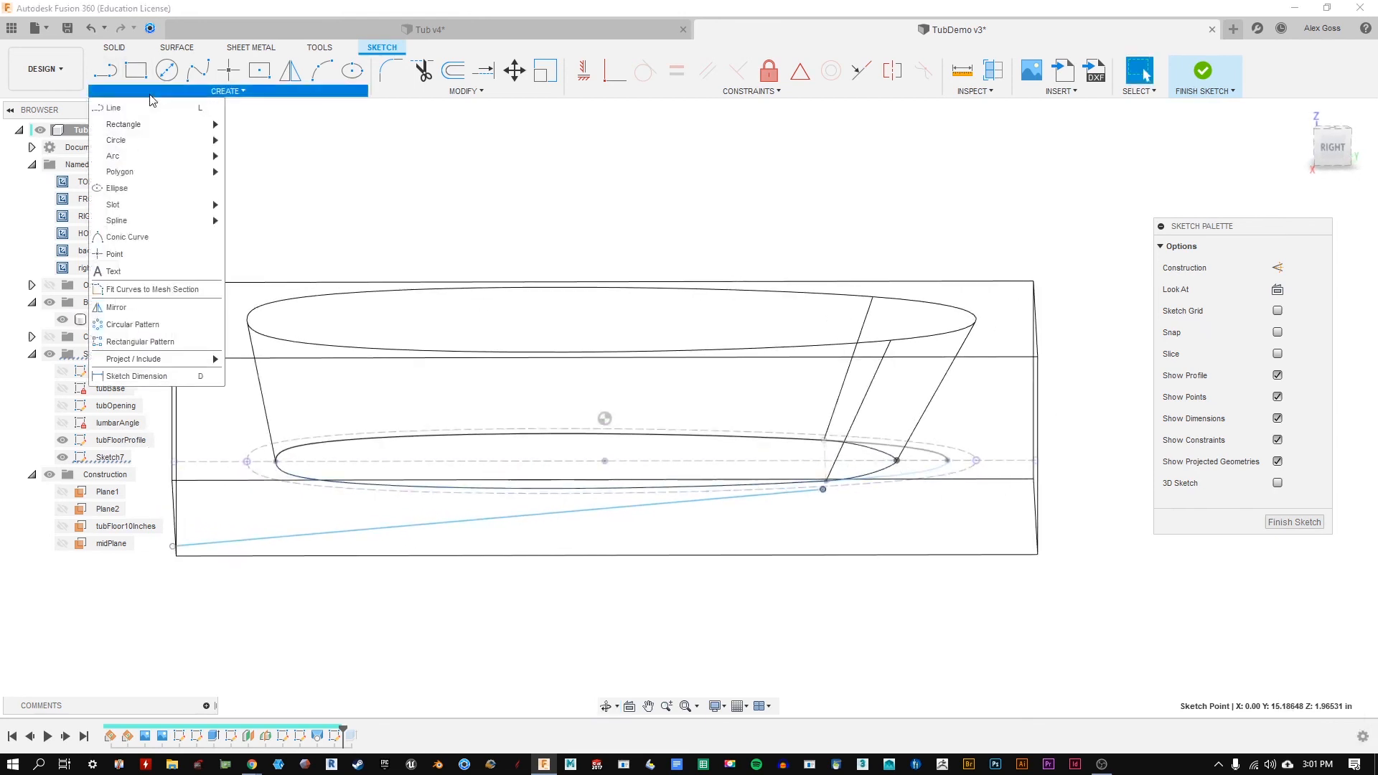
{"action": "left_click", "coordinate": [752, 91]}
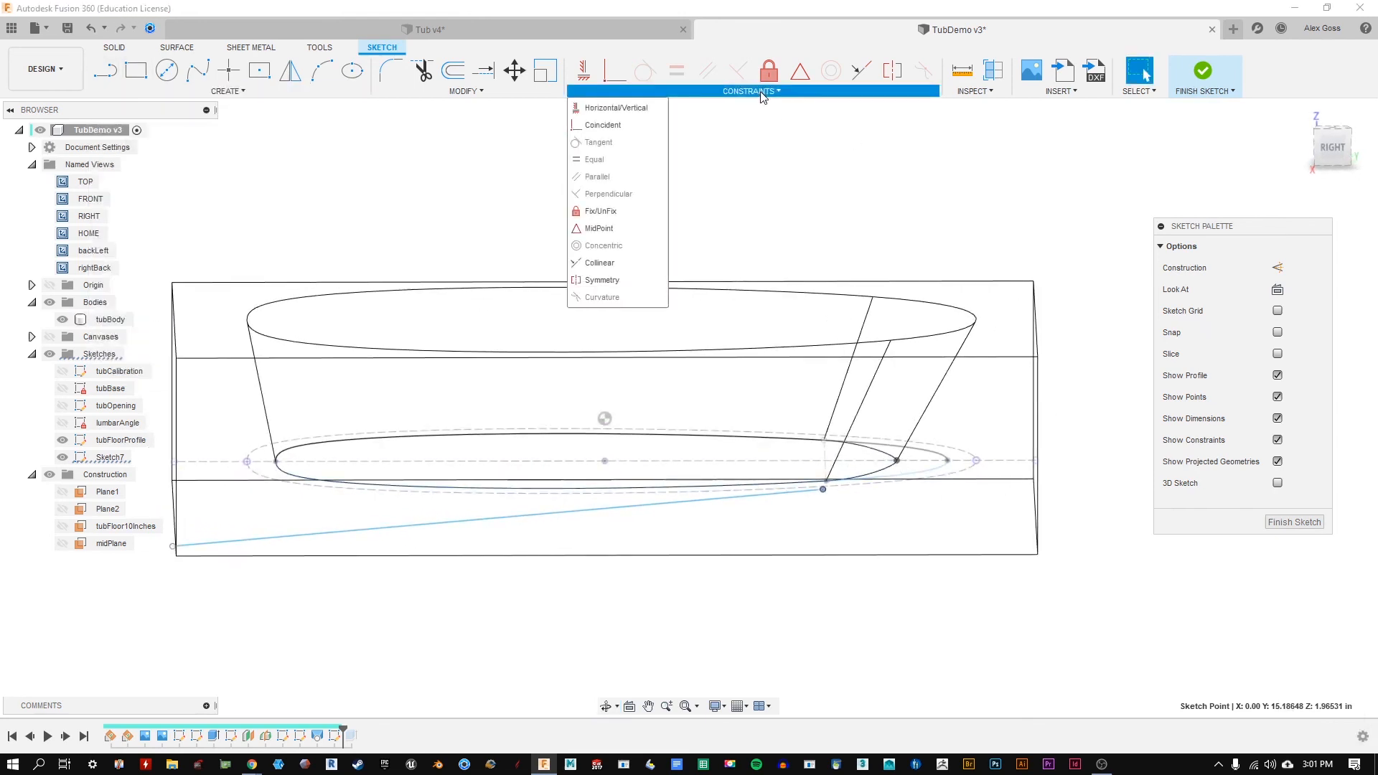
{"action": "left_click", "coordinate": [617, 127]}
{"action": "left_click", "coordinate": [897, 461]}
{"action": "left_click", "coordinate": [823, 490]}
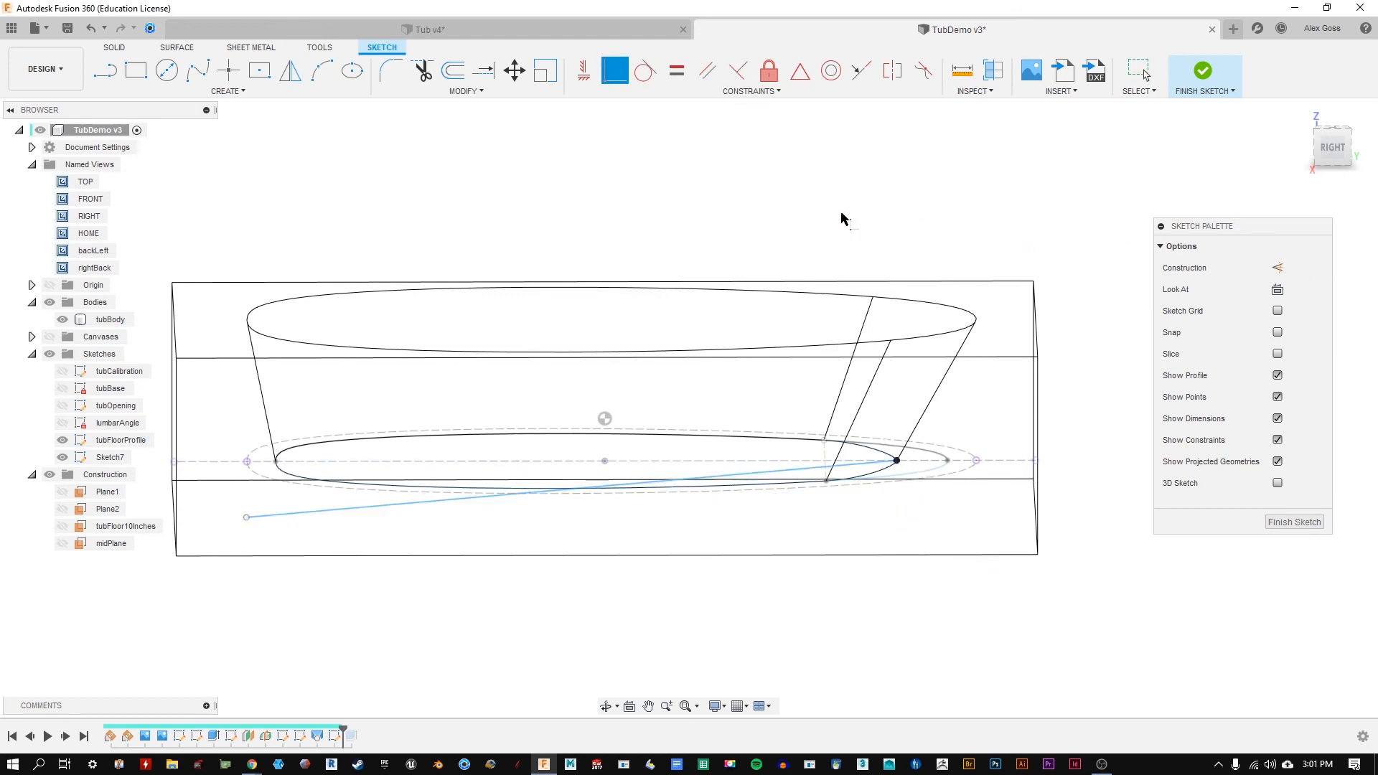
{"action": "key", "text": "Escape"}
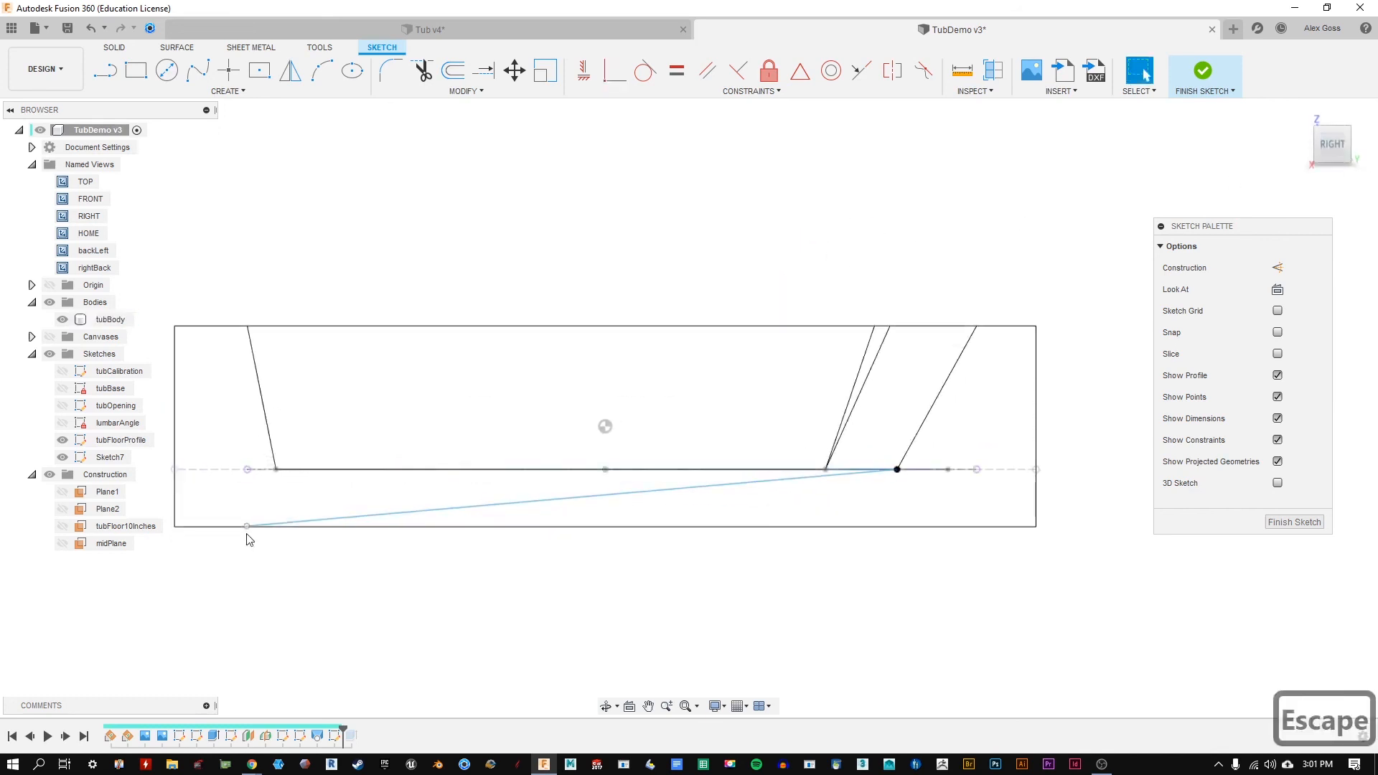
{"action": "left_click_drag", "start_coordinate": [247, 527], "coordinate": [272, 512]}
{"action": "left_click", "coordinate": [454, 532]}
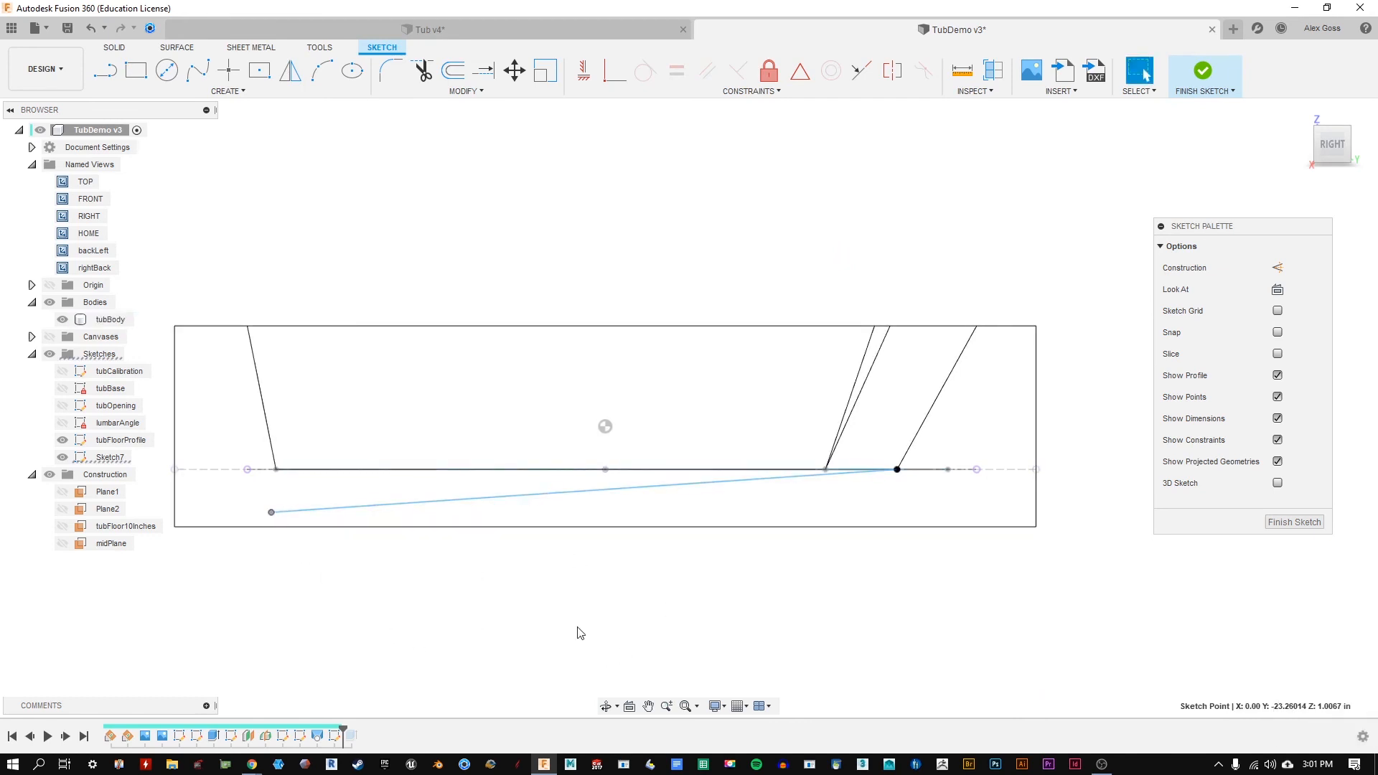
{"action": "left_click", "coordinate": [725, 481]}
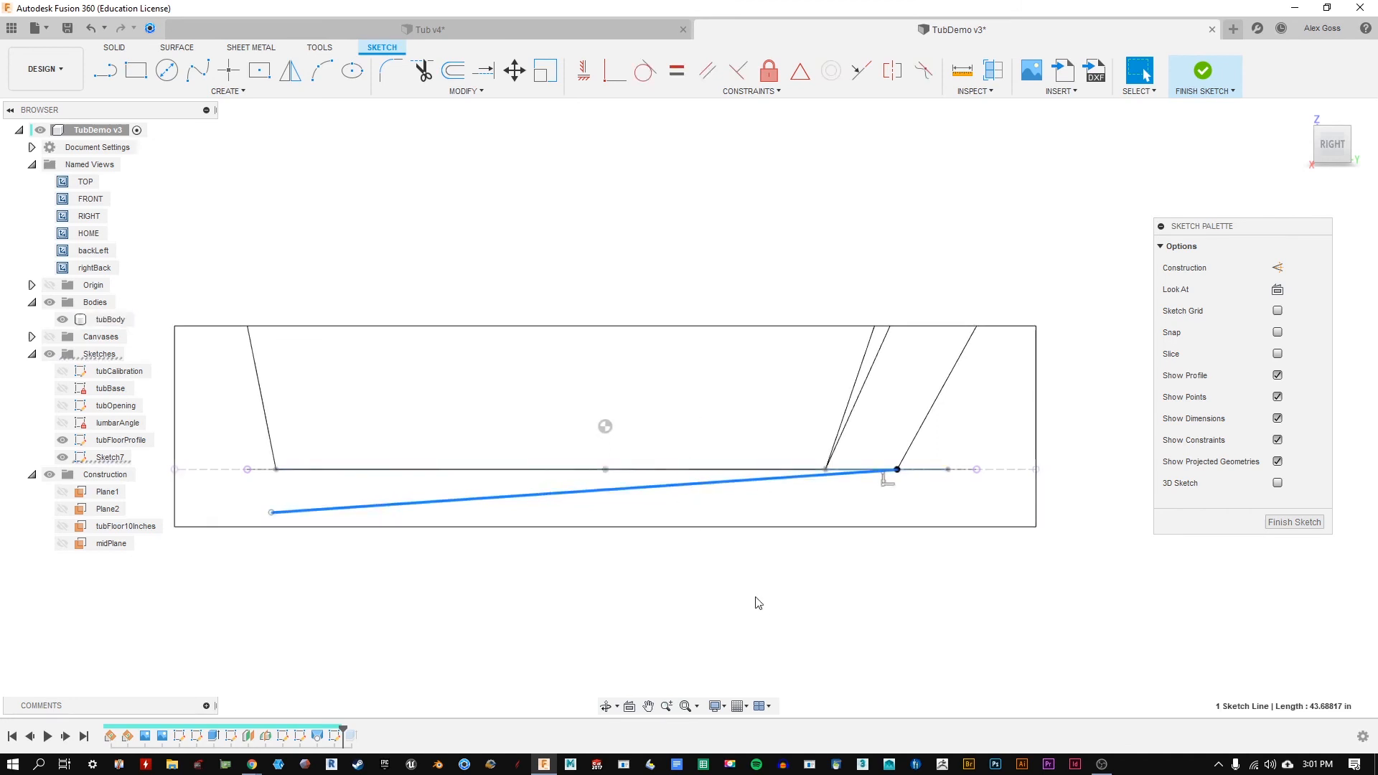
{"action": "key", "text": "d"}
{"action": "left_click", "coordinate": [649, 470]}
{"action": "left_click", "coordinate": [632, 491]}
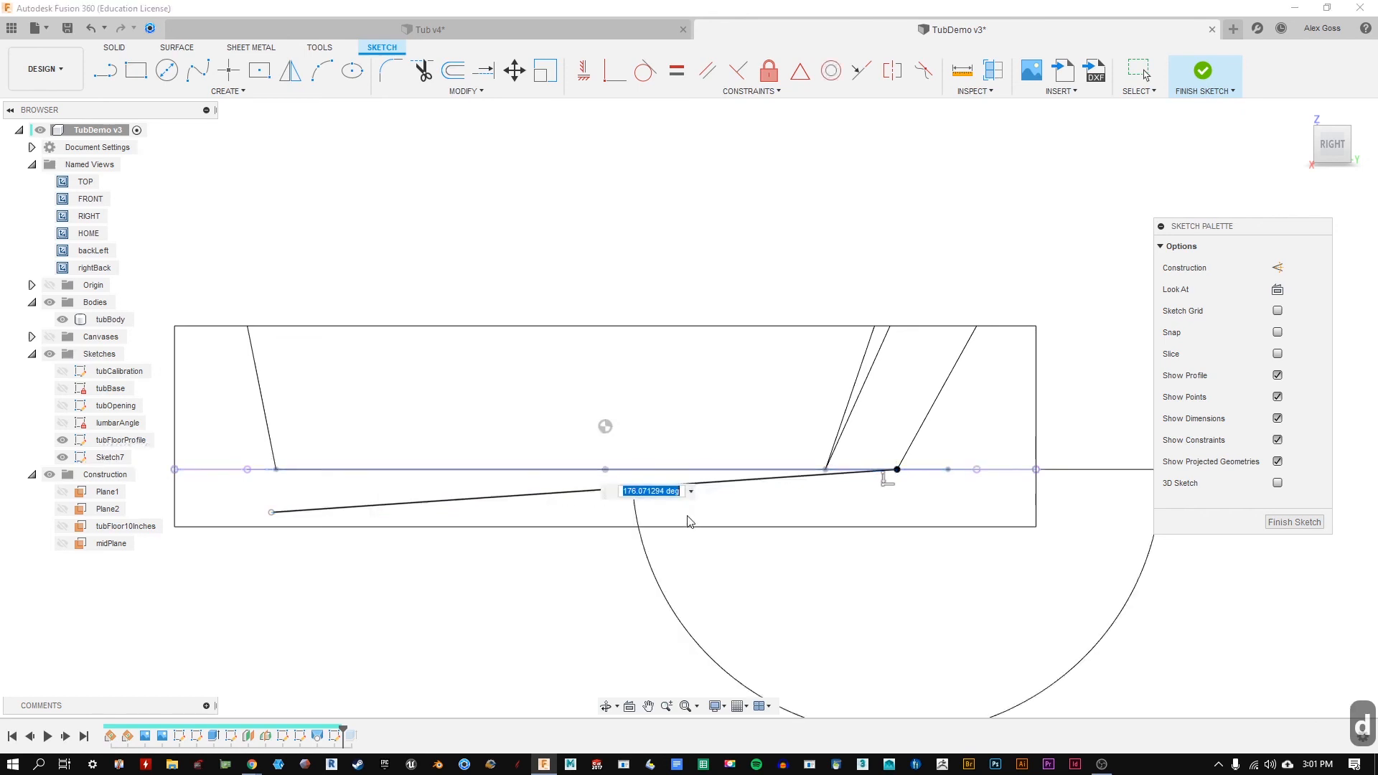
{"action": "key", "text": "ctrl+z"}
{"action": "key", "text": "ctrl+z"}
{"action": "key", "text": "ctrl+z"}
{"action": "key", "text": "ctrl+z"}
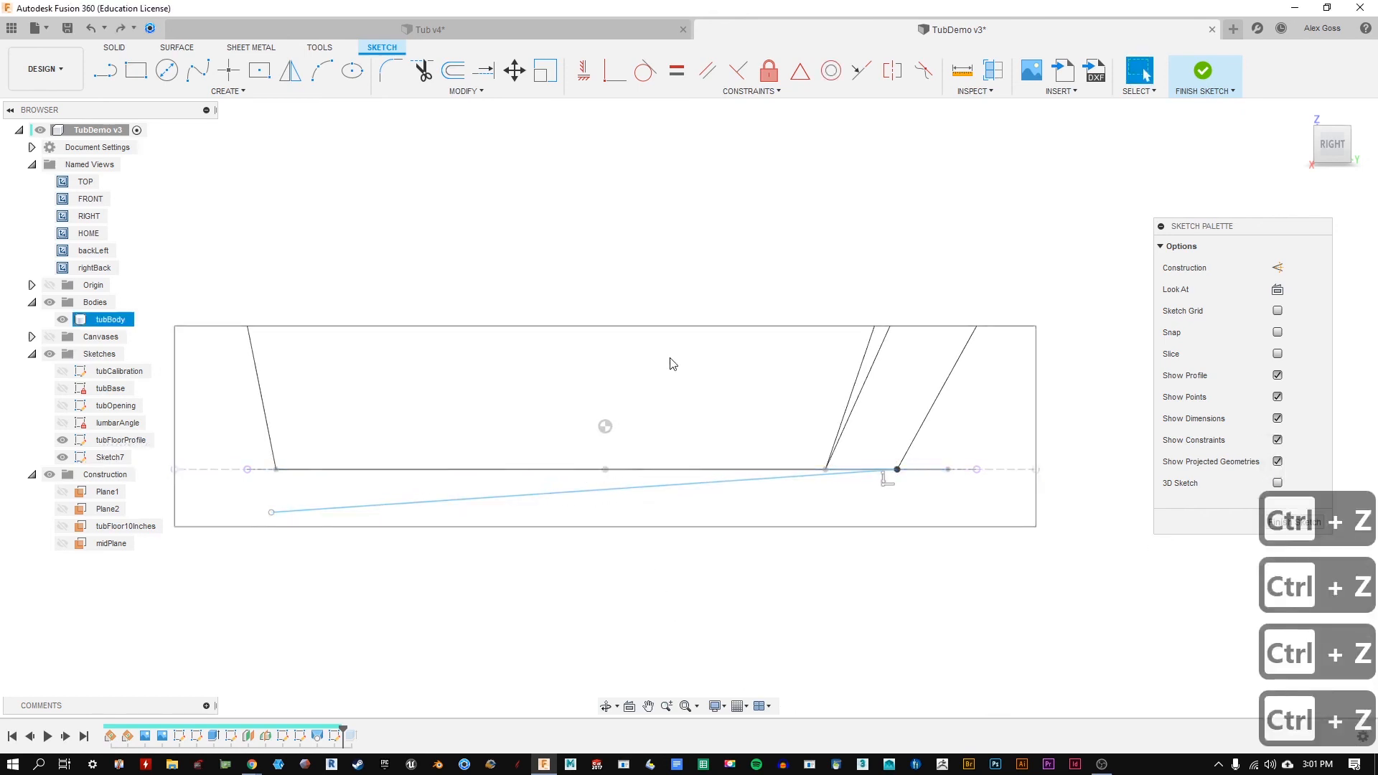
Step: Dimension the angle between the floor profile's centre line and the slanted line as 3 degrees
{"action": "scroll", "coordinate": [625, 514], "scroll_direction": "up", "scroll_amount": 1}
{"action": "key", "text": "d"}
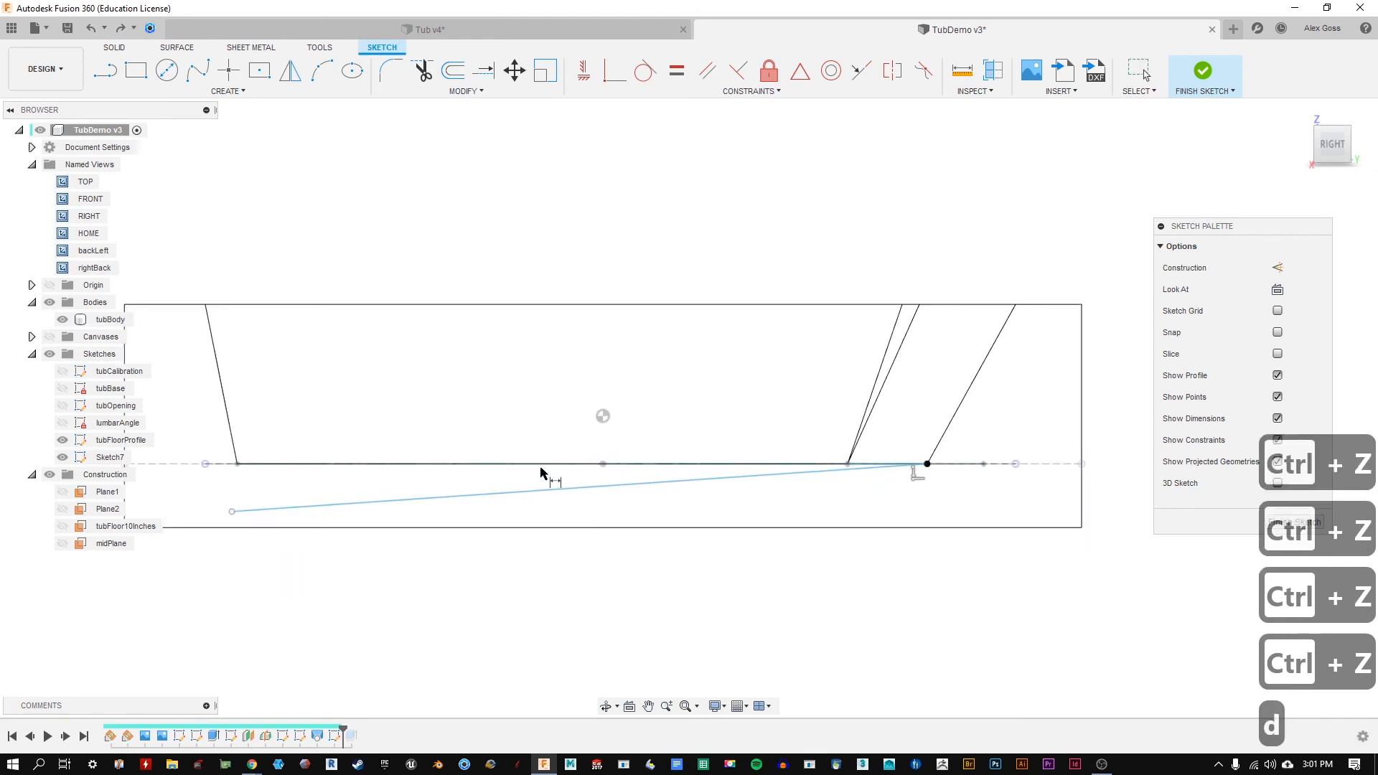
{"action": "left_click", "coordinate": [185, 465]}
{"action": "mouse_move", "coordinate": [276, 507]}
{"action": "middle_mouse_down", "text": "shift"}
{"action": "mouse_move", "coordinate": [424, 440]}
{"action": "mouse_move", "coordinate": [379, 477]}
{"action": "middle_mouse_up", "text": "shift"}
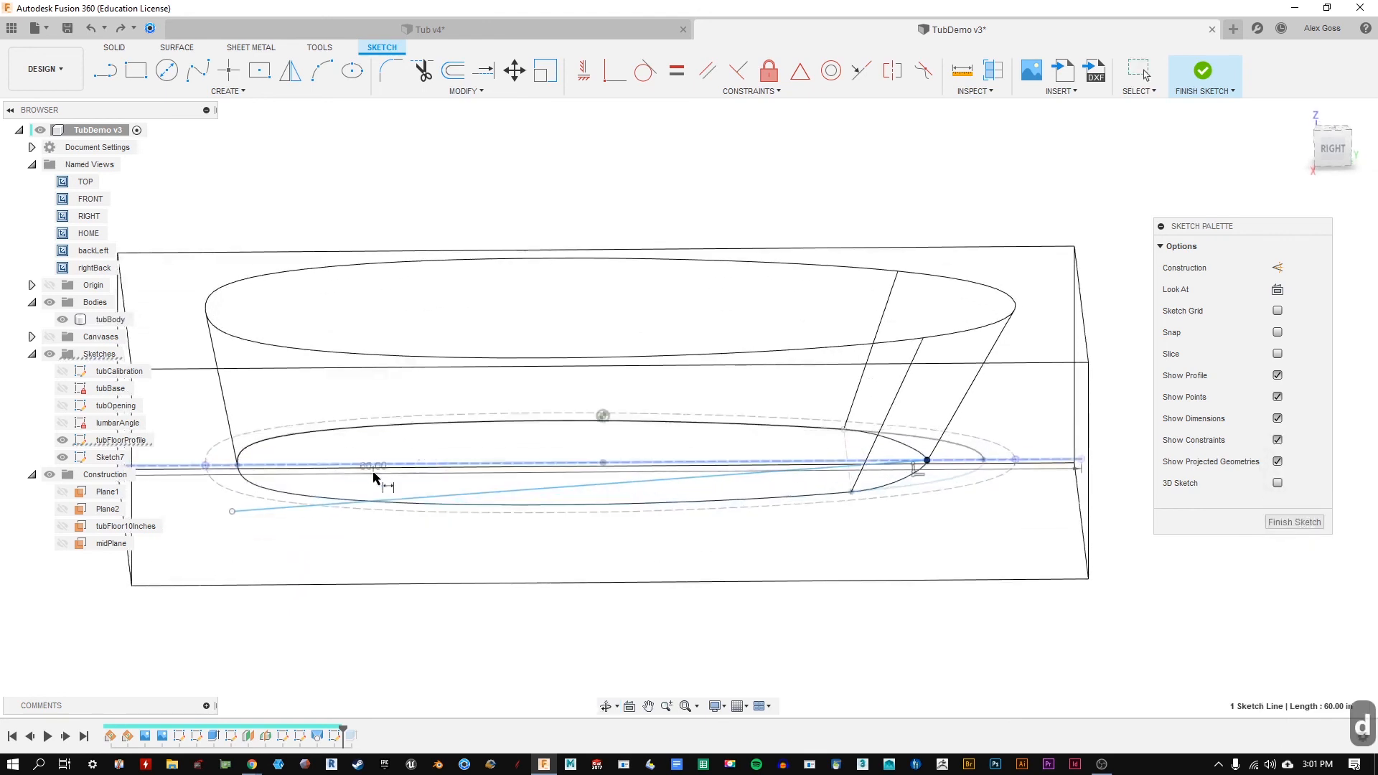
{"action": "left_click", "coordinate": [1336, 152]}
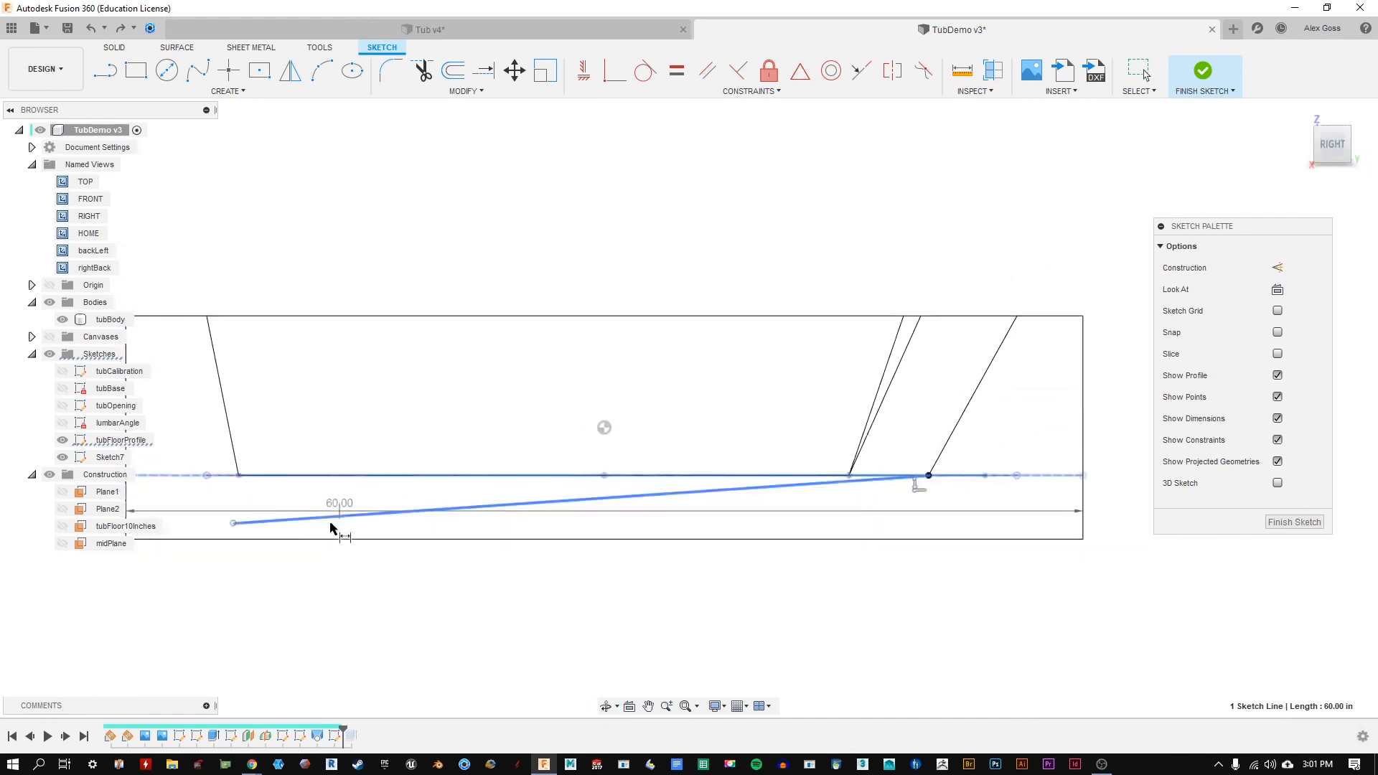
{"action": "left_click", "coordinate": [334, 523]}
{"action": "left_click", "coordinate": [280, 505]}
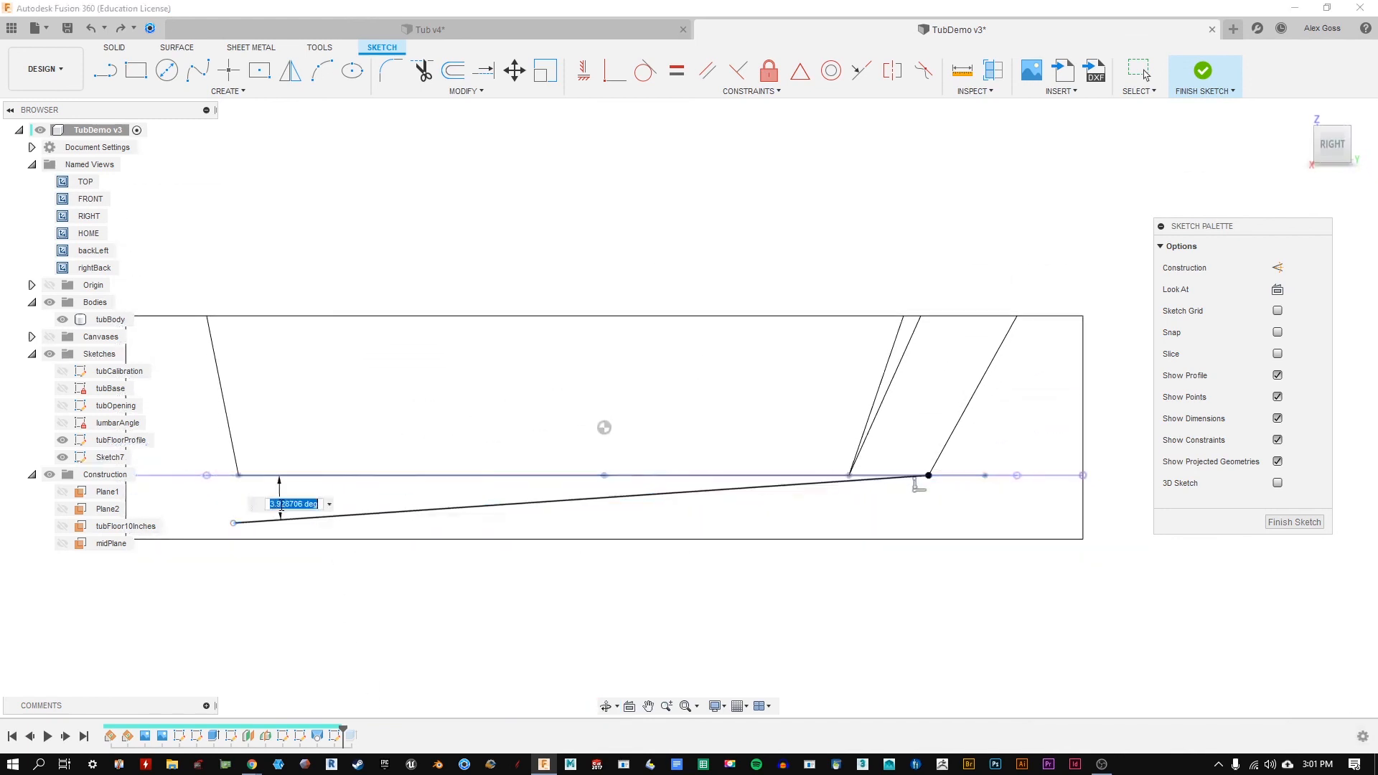
{"action": "type", "text": "3"}
{"action": "key", "text": "Return"}
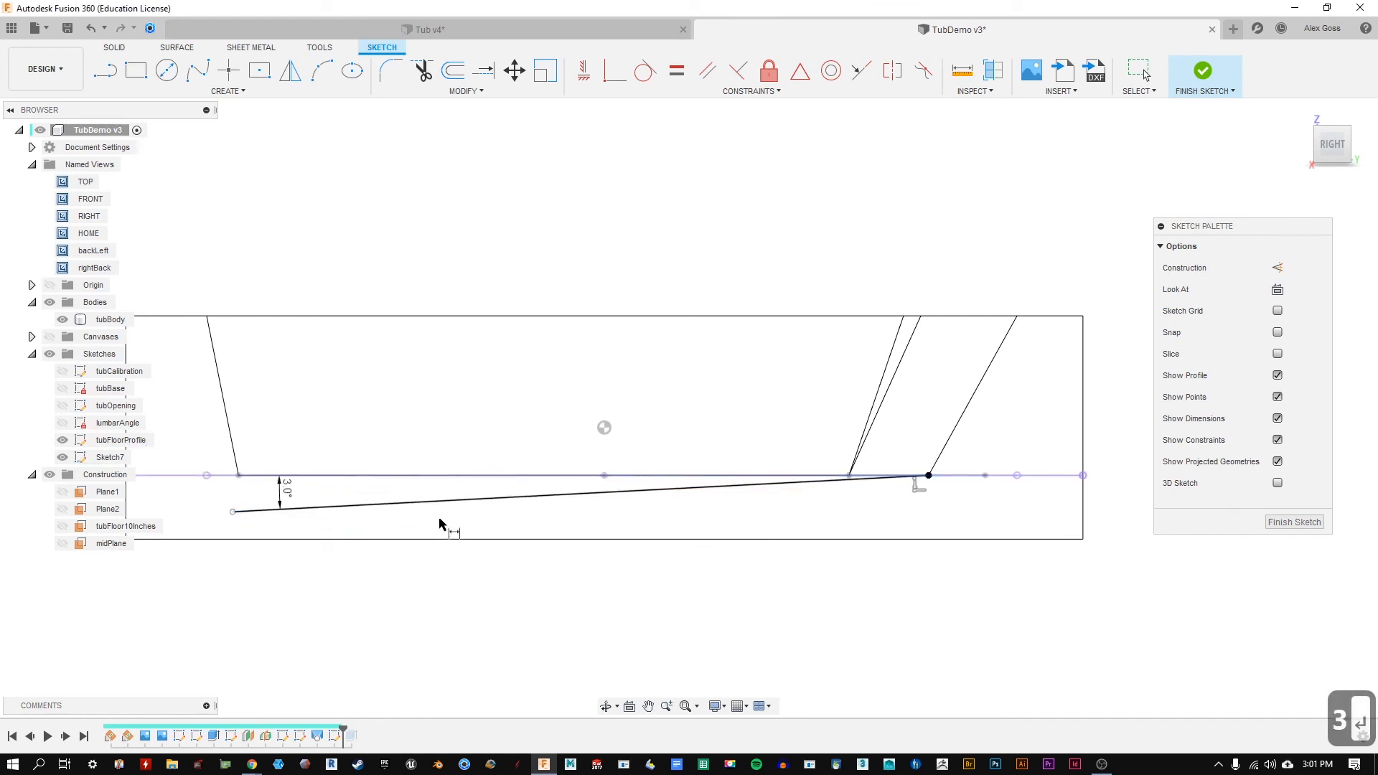
{"action": "key", "text": "Escape"}
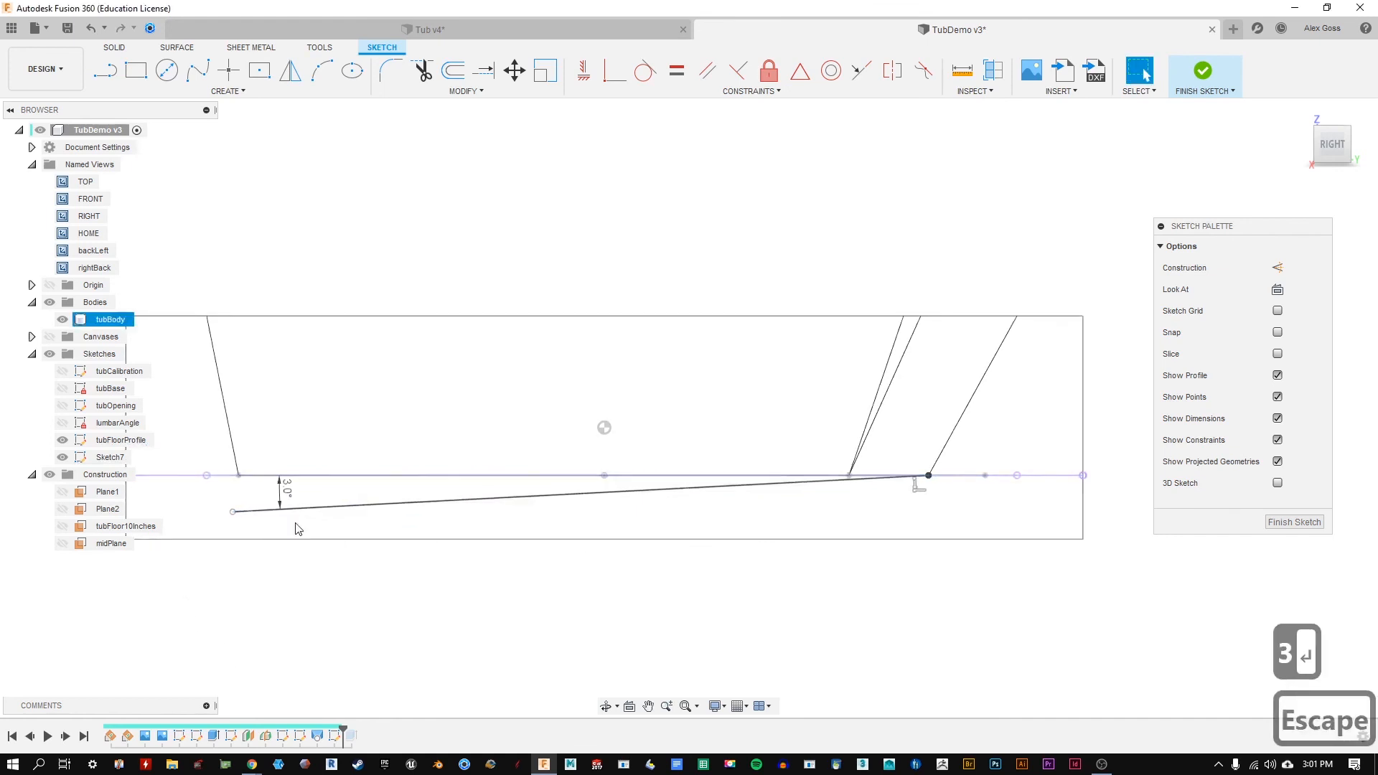
Step: Convert the slanted line to construction geometry and slide its free endpoint along its direction past the lumbar-end floor point
{"action": "left_click", "coordinate": [319, 508]}
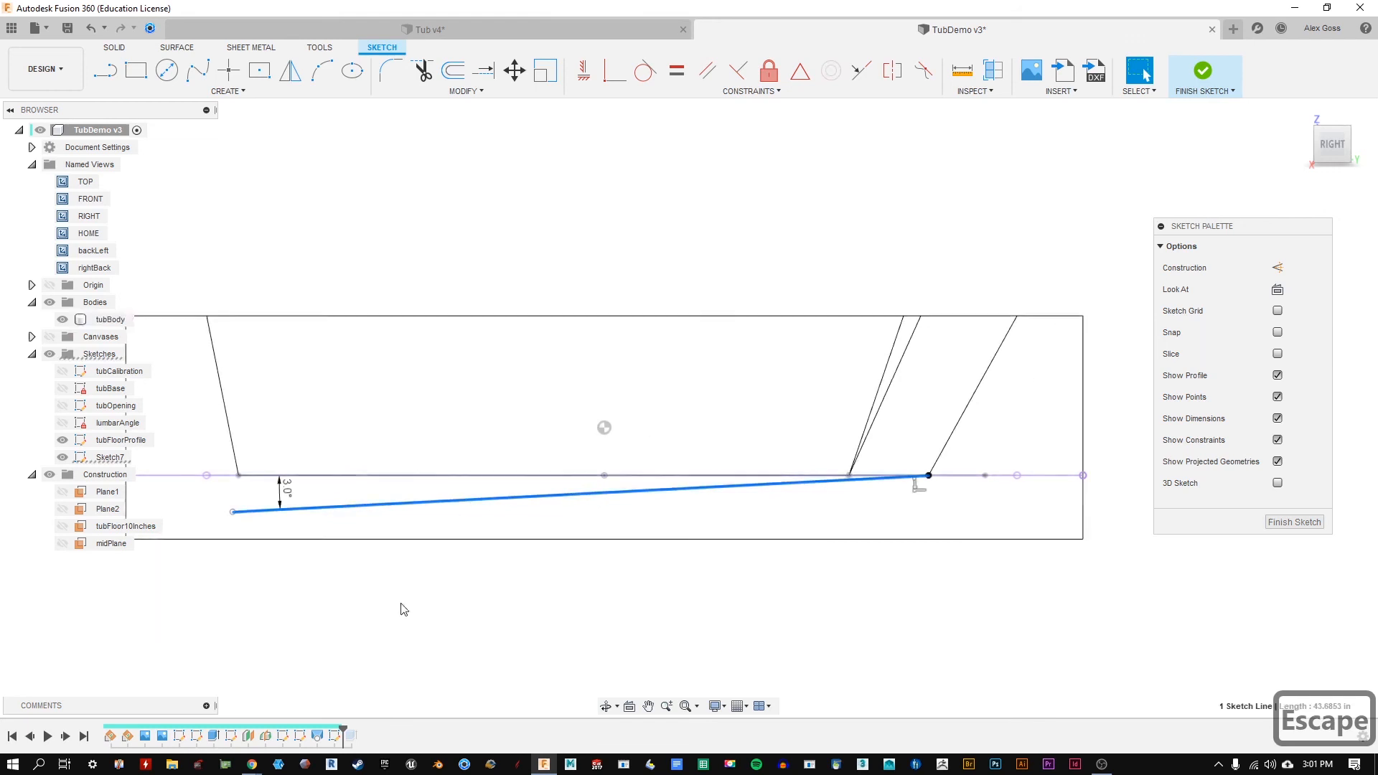
{"action": "left_click", "coordinate": [1277, 267]}
{"action": "left_click", "coordinate": [523, 579]}
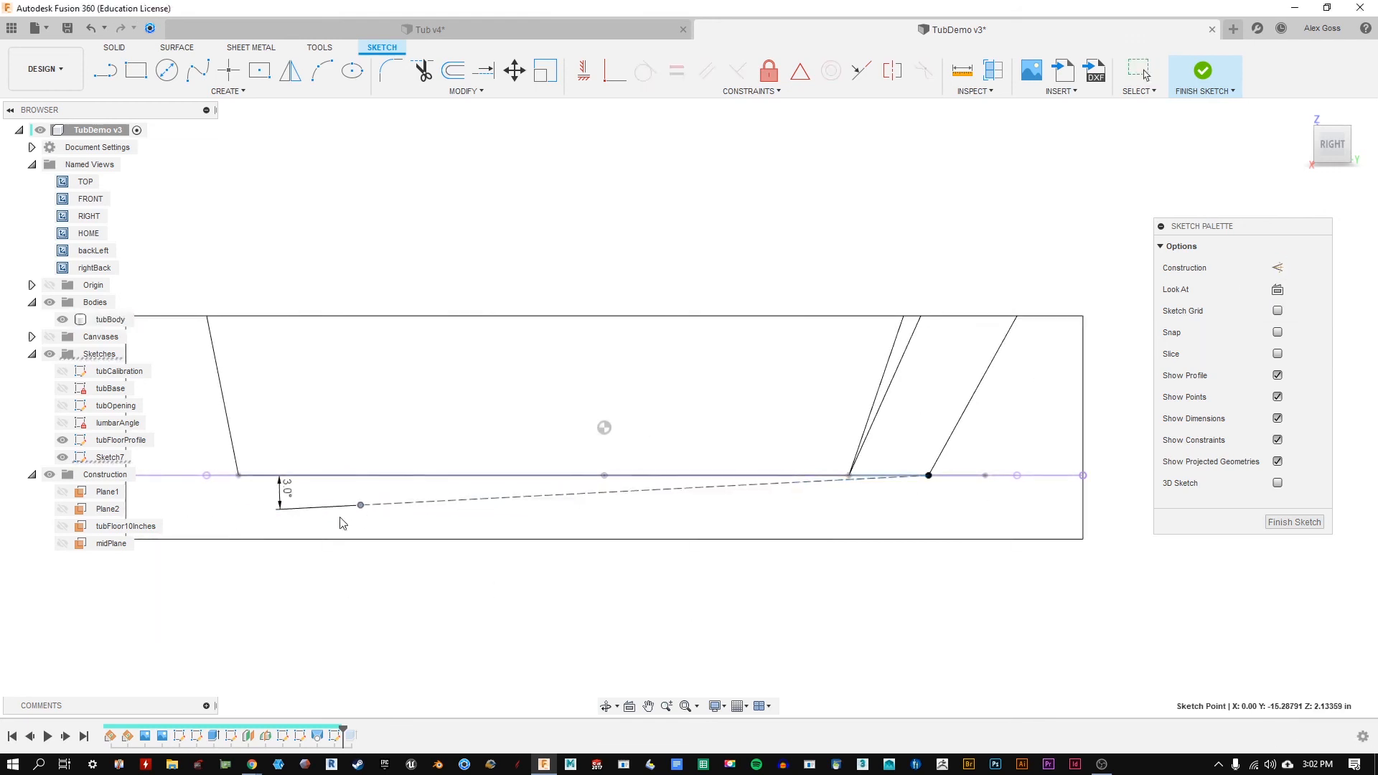
{"action": "left_click_drag", "start_coordinate": [275, 529], "coordinate": [433, 531]}
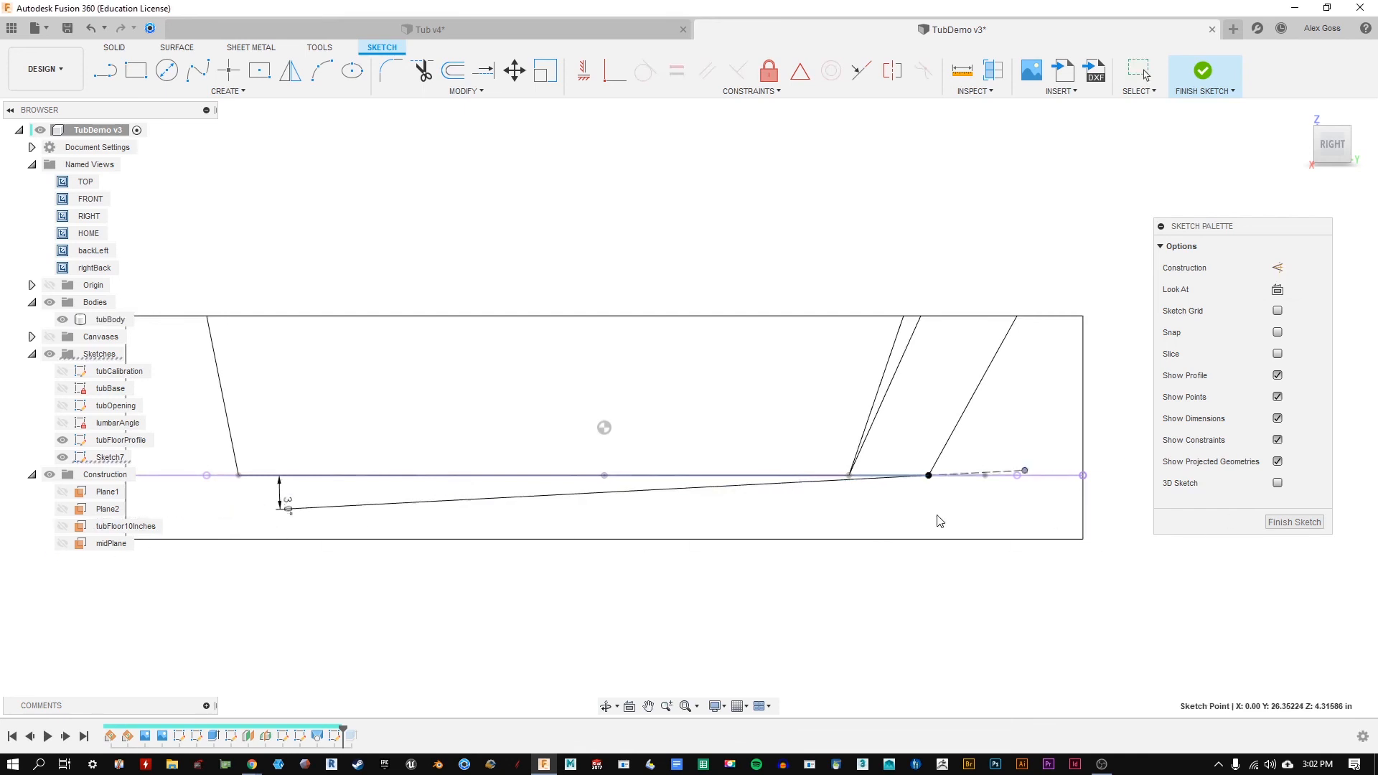
Step: Slide the slanted construction line's free endpoint back along its slope so it sits below the tub floor's foot end
{"action": "left_click_drag", "start_coordinate": [130, 567], "coordinate": [1355, 512]}
{"action": "left_click_drag", "start_coordinate": [203, 602], "coordinate": [984, 529]}
{"action": "left_click_drag", "start_coordinate": [1093, 522], "coordinate": [273, 599]}
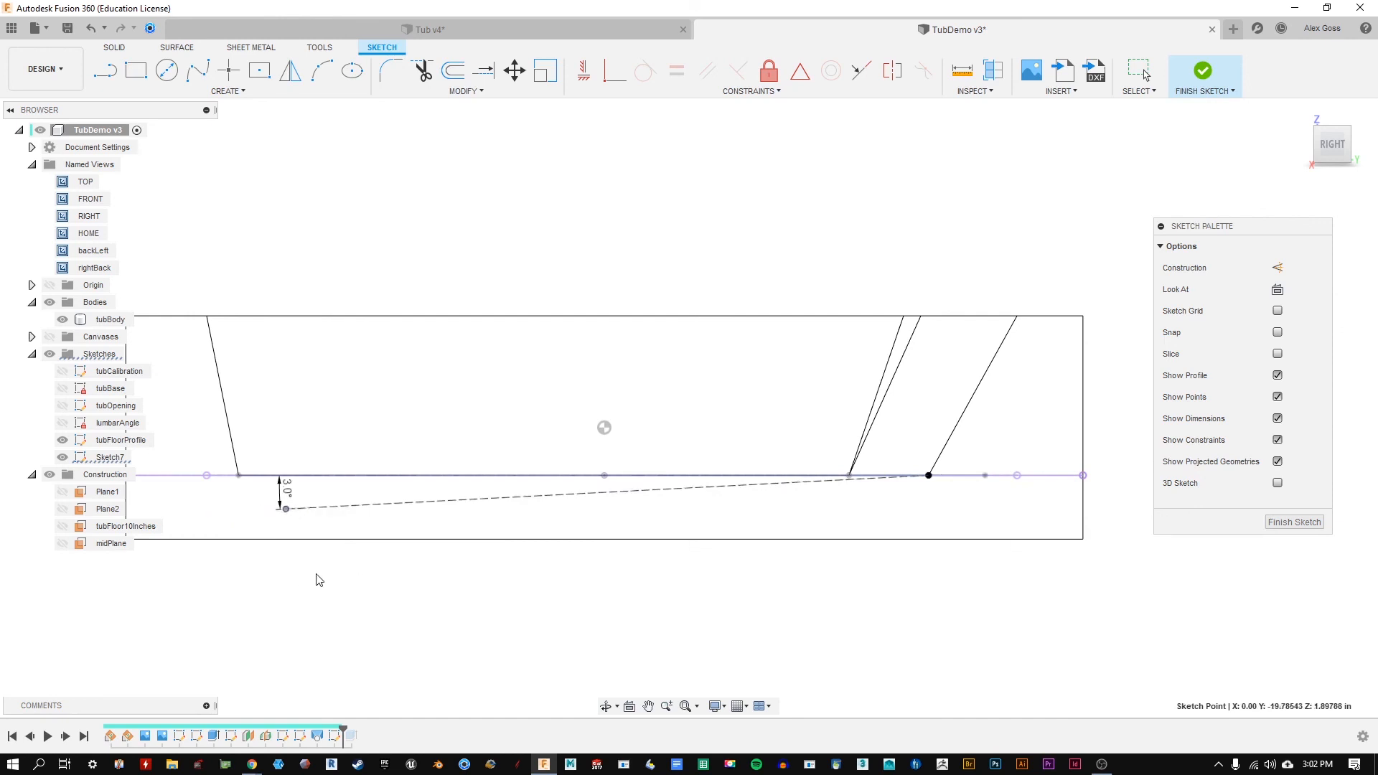
Step: Draw a short line from the slanted line's lower endpoint up to the floor line near the foot end
{"action": "left_click", "coordinate": [105, 70]}
{"action": "left_click", "coordinate": [229, 512]}
{"action": "left_click", "coordinate": [238, 475]}
{"action": "scroll", "coordinate": [258, 466], "scroll_direction": "up", "scroll_amount": 3}
{"action": "key", "text": "Escape"}
Step: Constrain the short line's upper endpoint coincident with the cavity floor's foot-end point
{"action": "mouse_move", "coordinate": [264, 462]}
{"action": "left_mouse_down"}
{"action": "mouse_move", "coordinate": [348, 461]}
{"action": "mouse_move", "coordinate": [282, 475]}
{"action": "mouse_move", "coordinate": [313, 461]}
{"action": "left_mouse_up"}
{"action": "left_click", "coordinate": [311, 458]}
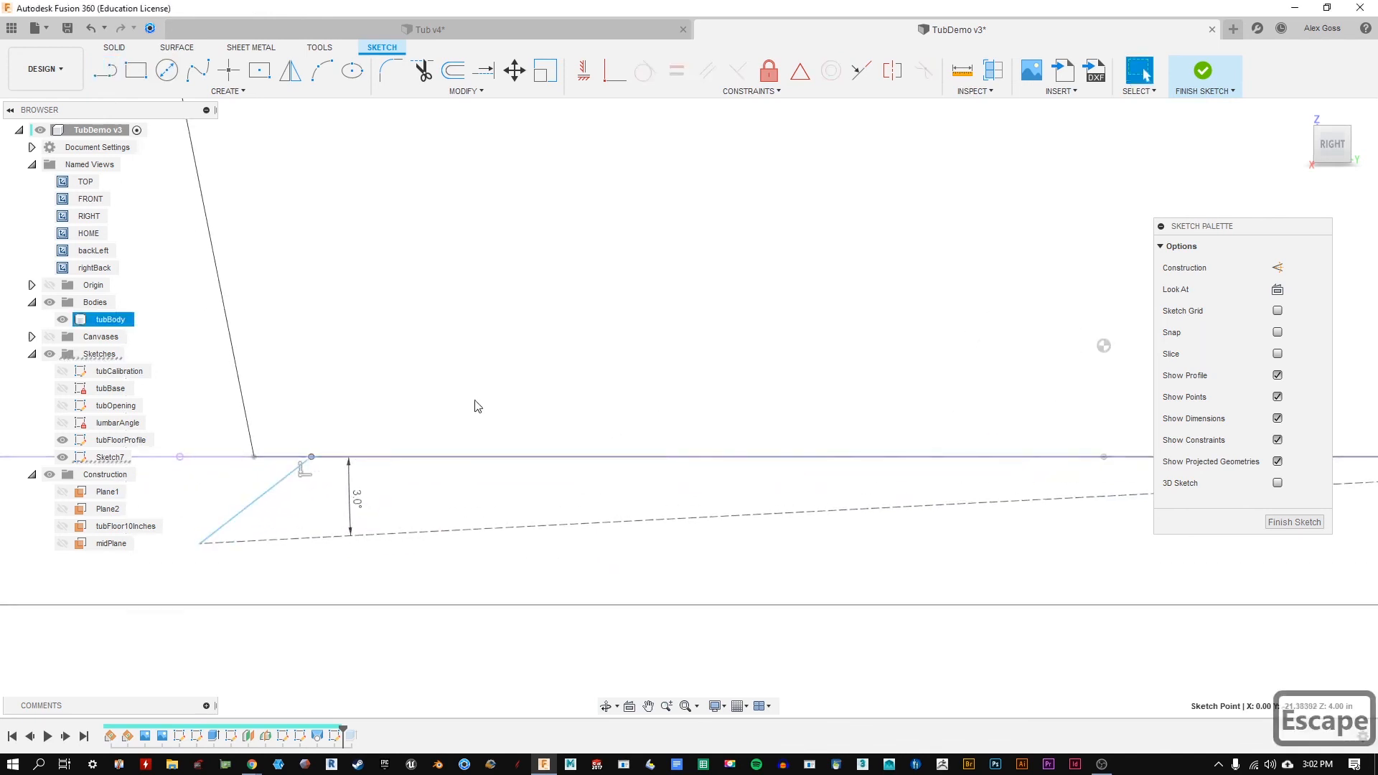
{"action": "left_click", "coordinate": [616, 70]}
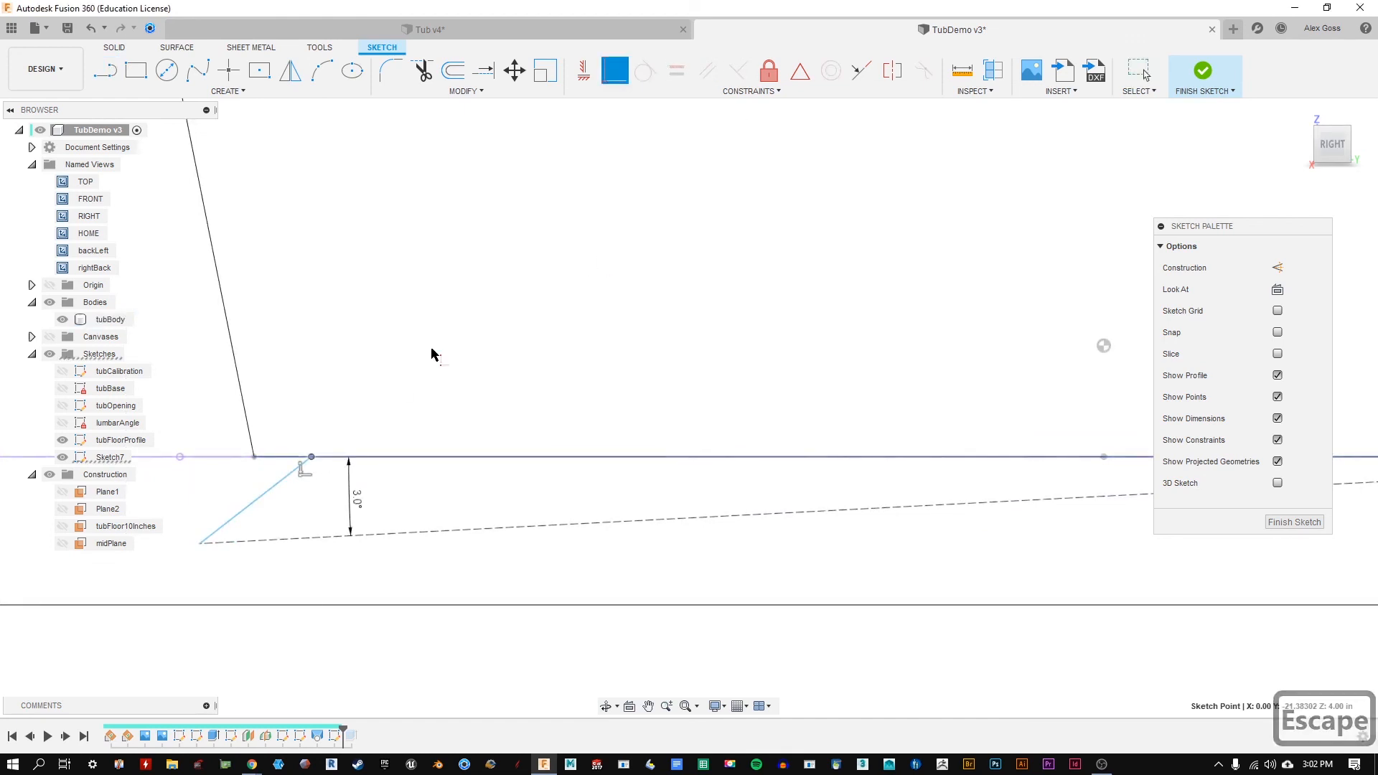
{"action": "left_click", "coordinate": [254, 457]}
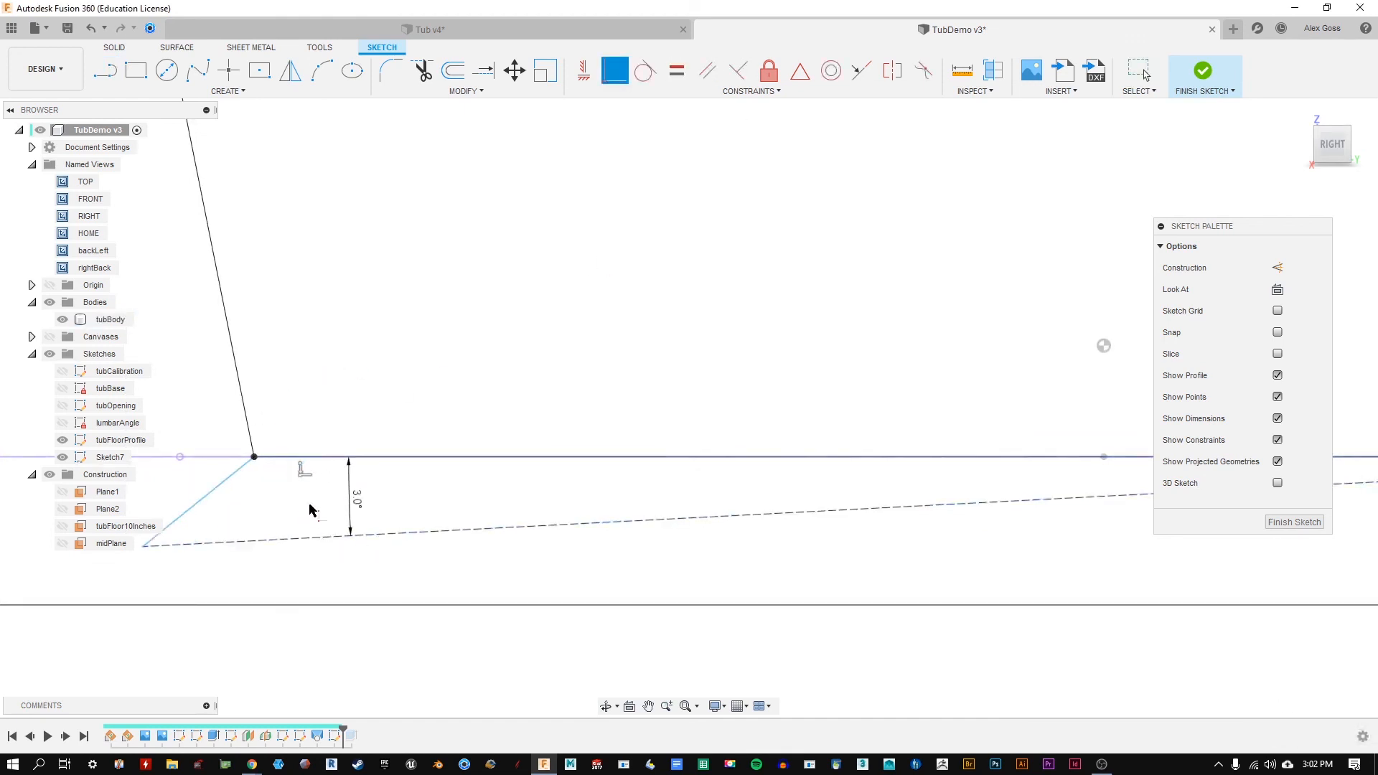
{"action": "key", "text": "Escape"}
Step: Constrain the short connecting line perpendicular to the floor line
{"action": "left_click", "coordinate": [617, 92]}
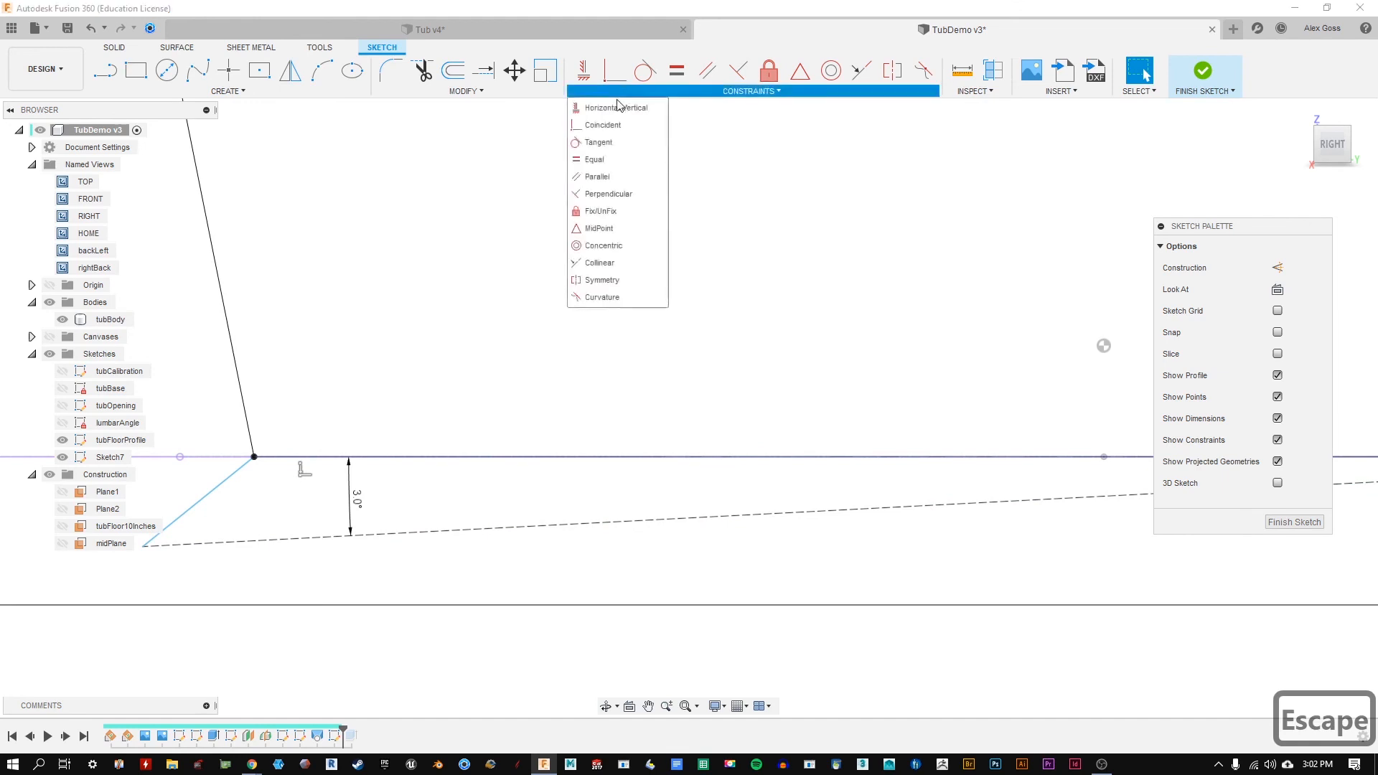
{"action": "left_click", "coordinate": [609, 194]}
{"action": "left_click", "coordinate": [208, 494]}
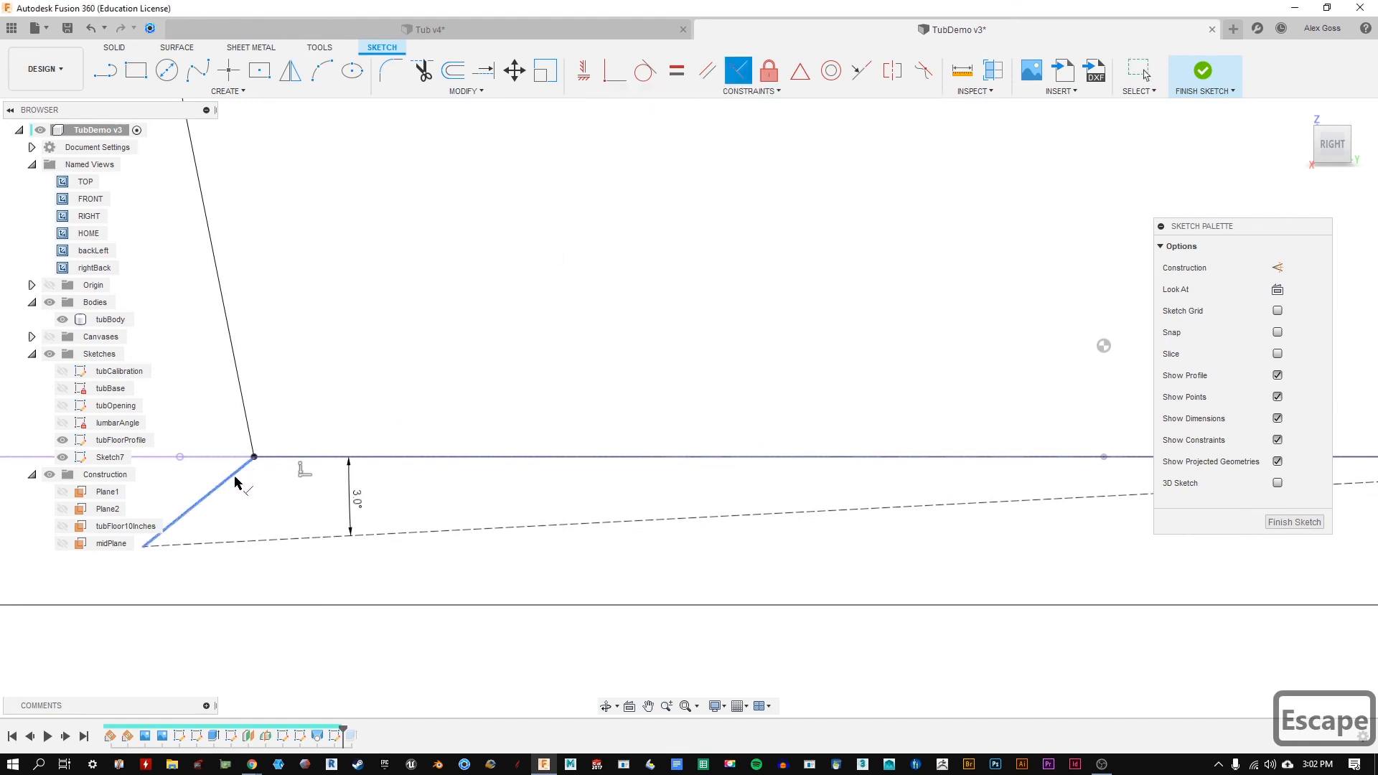
{"action": "left_click", "coordinate": [323, 456]}
{"action": "key", "text": "Escape"}
Step: Convert the short perpendicular line to construction geometry and finish the sketch
{"action": "left_click", "coordinate": [255, 504]}
{"action": "key", "text": "x"}
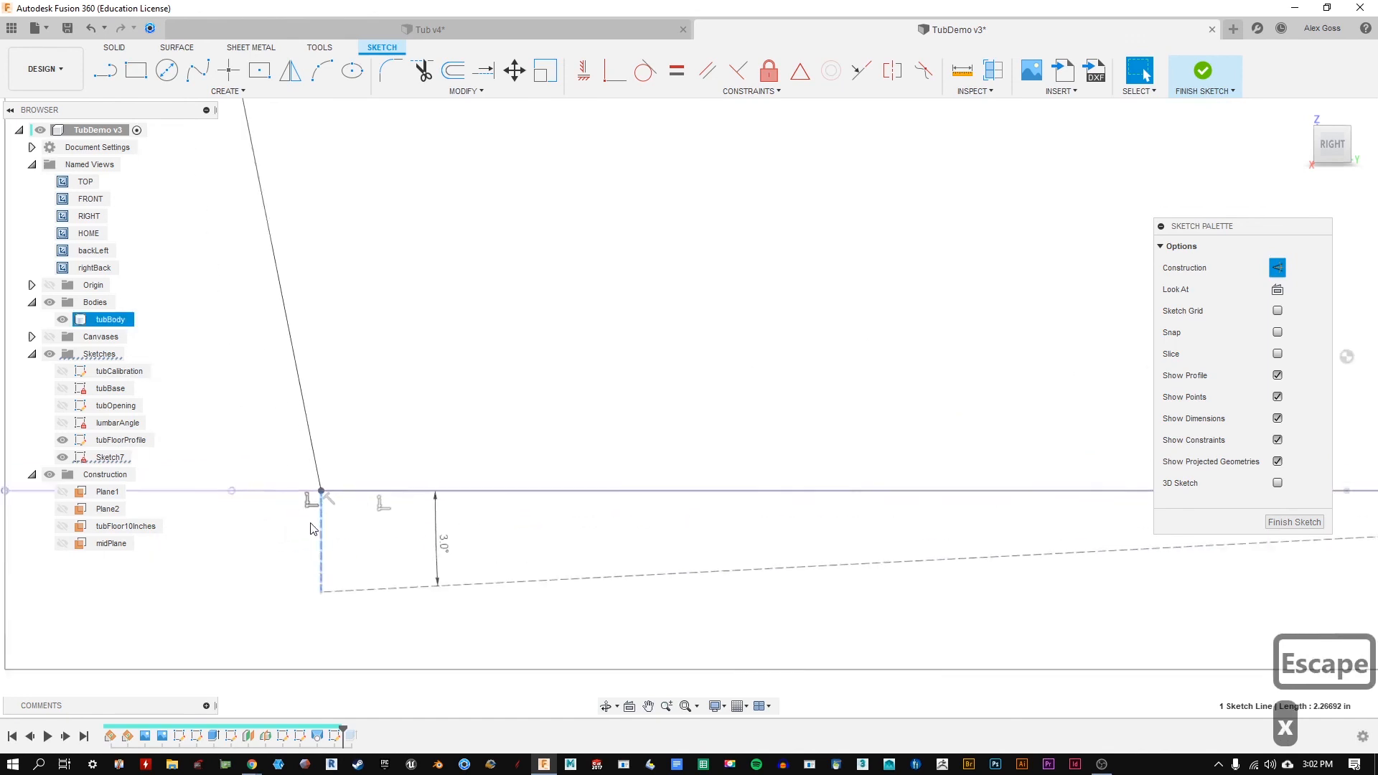
{"action": "scroll", "coordinate": [364, 582], "scroll_direction": "down", "scroll_amount": 4}
{"action": "left_click", "coordinate": [449, 667]}
{"action": "middle_click_drag", "start_coordinate": [973, 588], "coordinate": [871, 513]}
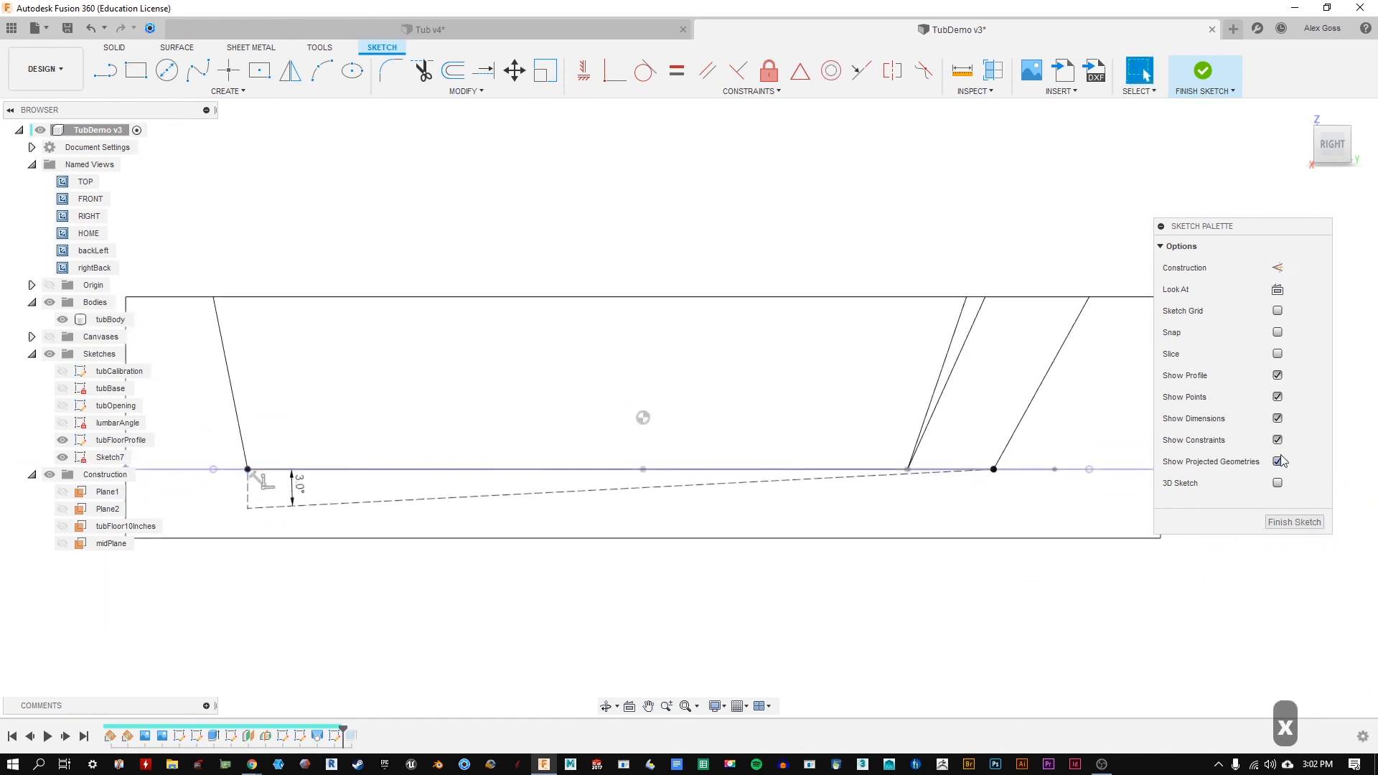
{"action": "left_click", "coordinate": [1294, 522]}
{"action": "mouse_move", "coordinate": [624, 225]}
{"action": "middle_mouse_down", "text": "shift"}
{"action": "mouse_move", "coordinate": [646, 225]}
{"action": "mouse_move", "coordinate": [646, 243]}
{"action": "mouse_move", "coordinate": [593, 237]}
{"action": "mouse_move", "coordinate": [594, 253]}
{"action": "middle_mouse_up", "text": "shift"}
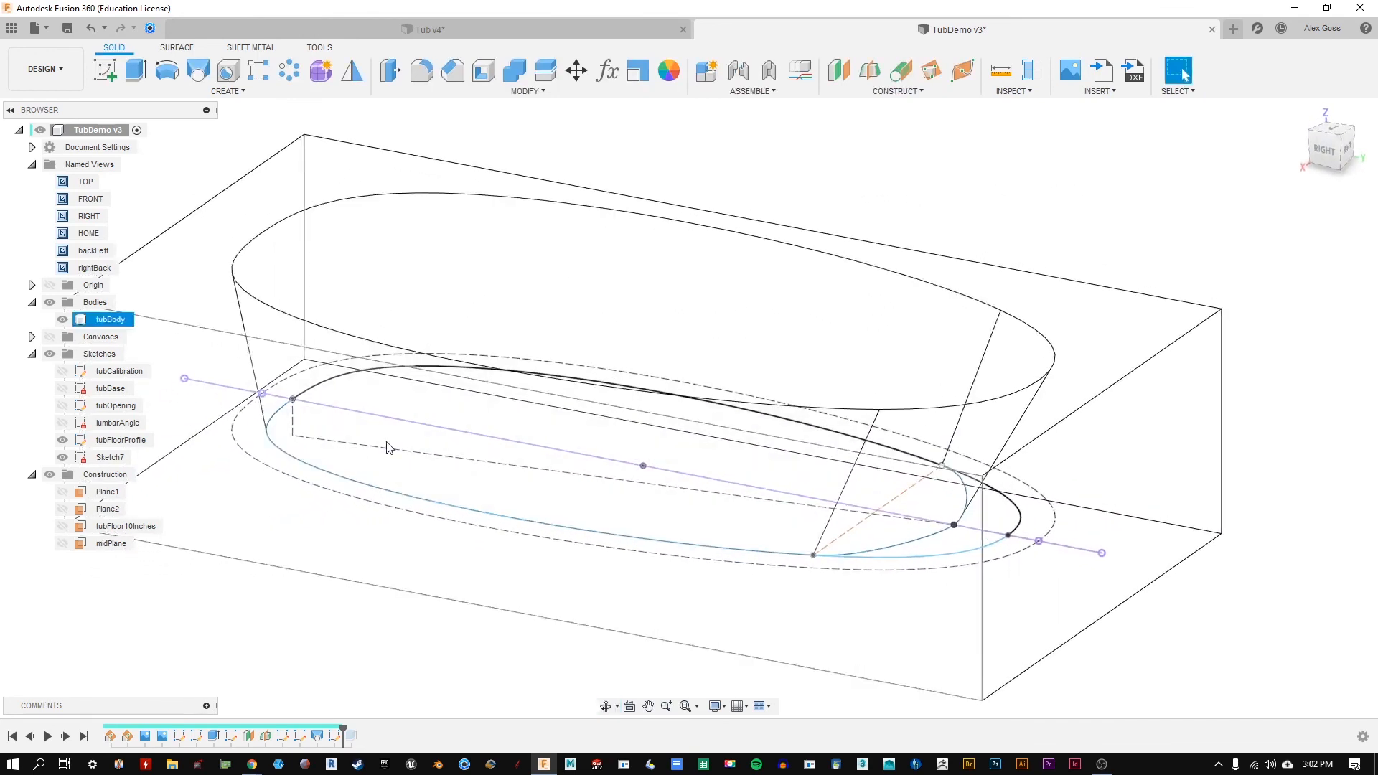
{"action": "middle_click_drag", "start_coordinate": [910, 342], "coordinate": [956, 316], "text": "shift"}
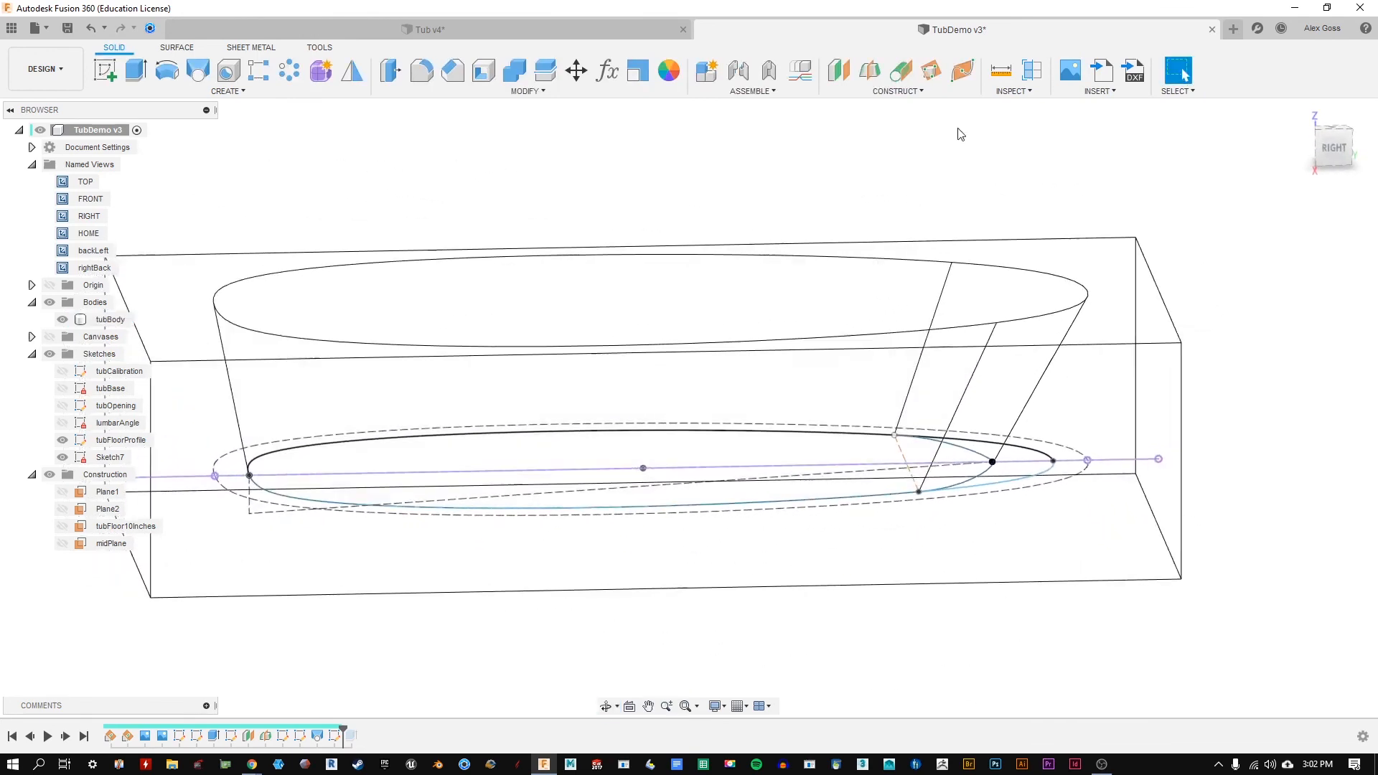
{"action": "left_click", "coordinate": [887, 91]}
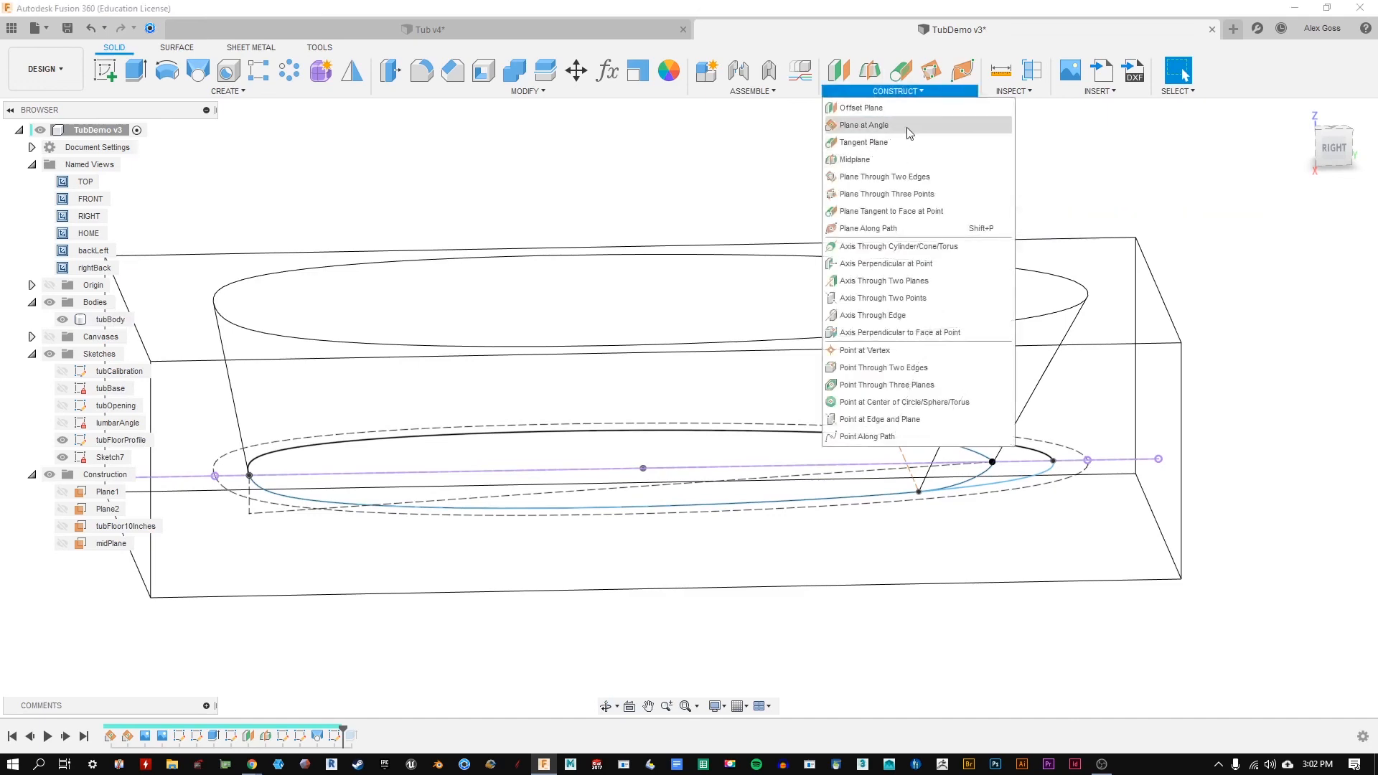
{"action": "left_click", "coordinate": [879, 125]}
{"action": "left_click", "coordinate": [380, 477]}
{"action": "mouse_move", "coordinate": [484, 305]}
{"action": "middle_mouse_down", "text": "shift"}
{"action": "mouse_move", "coordinate": [561, 253]}
{"action": "mouse_move", "coordinate": [424, 312]}
{"action": "mouse_move", "coordinate": [493, 323]}
{"action": "middle_mouse_up", "text": "shift"}
{"action": "left_click", "coordinate": [1203, 275]}
{"action": "middle_click_drag", "start_coordinate": [527, 247], "coordinate": [566, 232], "text": "shift"}
Step: Hide the tubFloorProfile sketch and convert the projected floor centre line in Sketch7 to construction geometry
{"action": "left_click", "coordinate": [63, 441]}
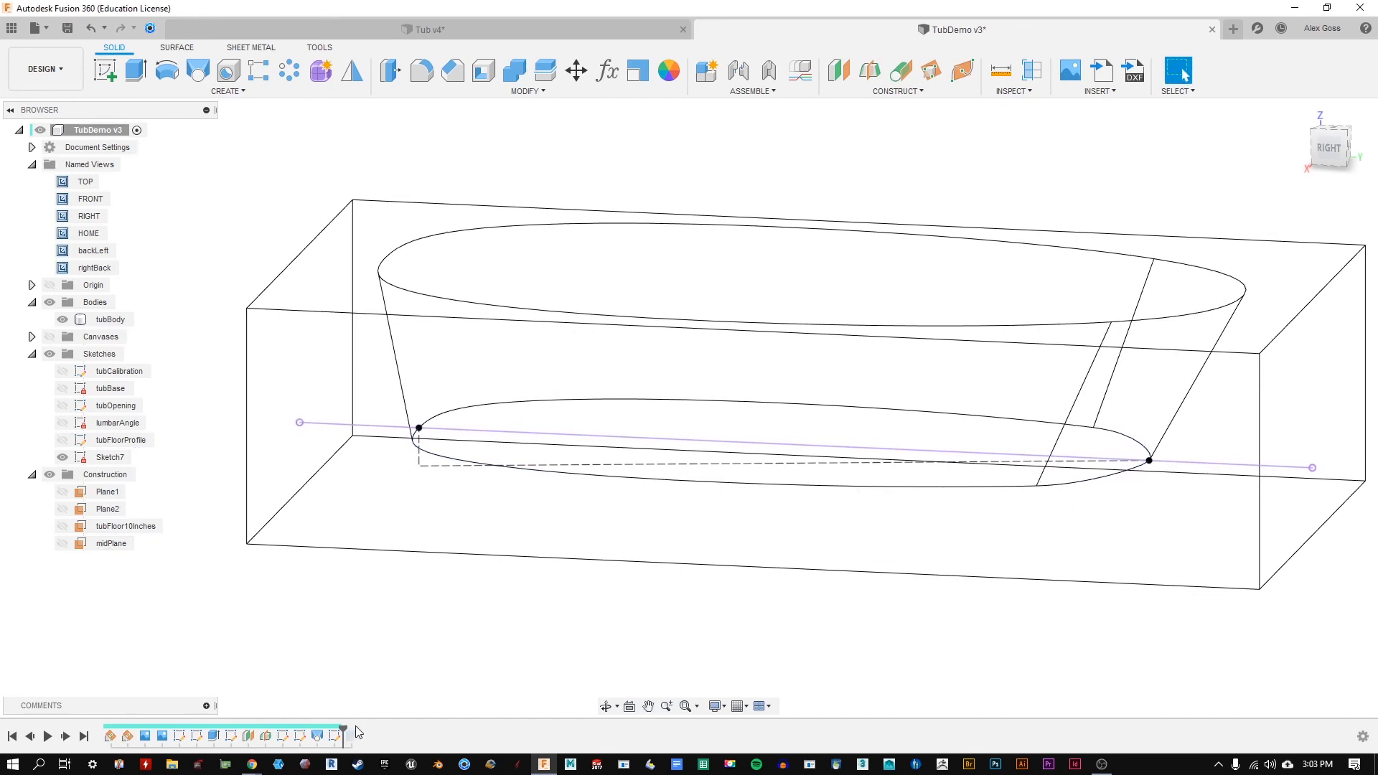
{"action": "double_click", "coordinate": [335, 735]}
{"action": "left_click", "coordinate": [381, 431]}
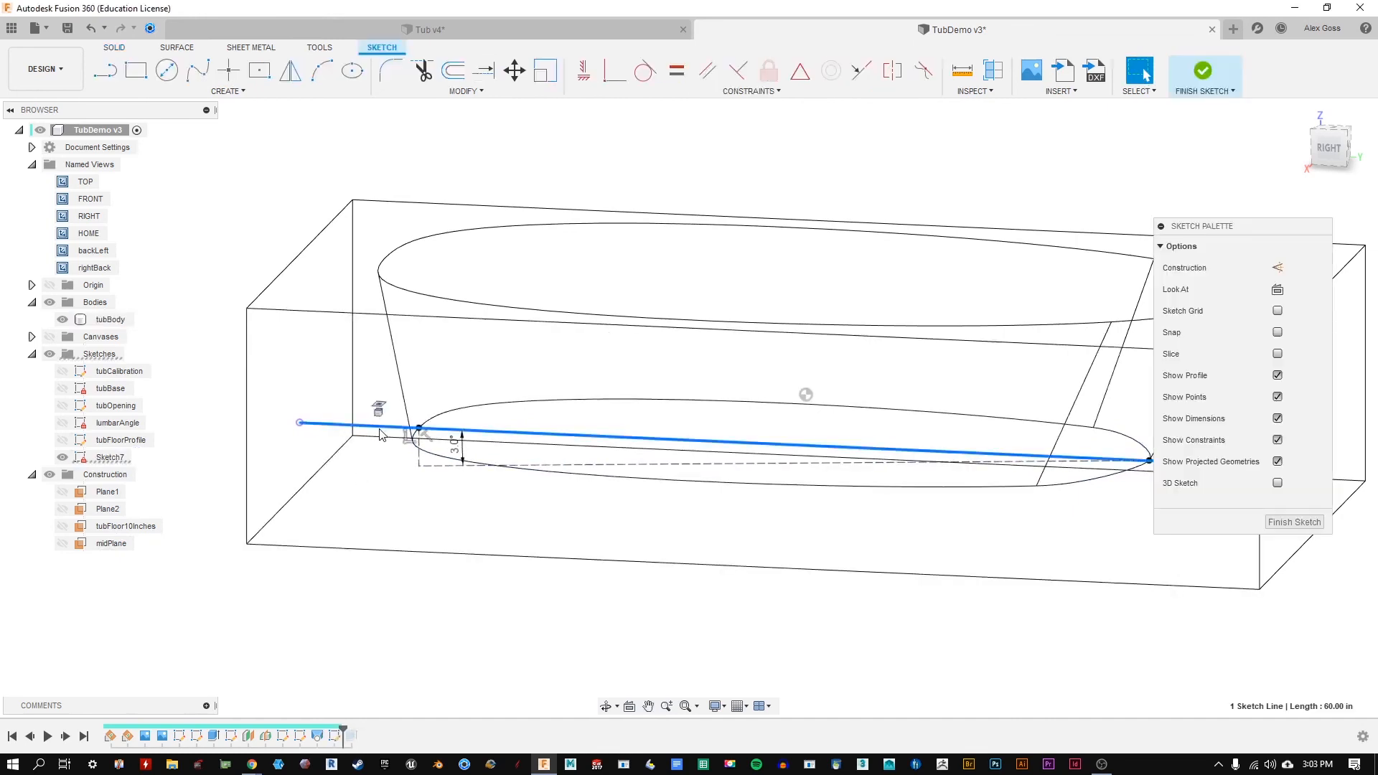
{"action": "key", "text": "x"}
{"action": "left_click", "coordinate": [1298, 538]}
{"action": "left_click", "coordinate": [1295, 523]}
{"action": "middle_click_drag", "start_coordinate": [673, 554], "coordinate": [682, 536], "text": "shift"}
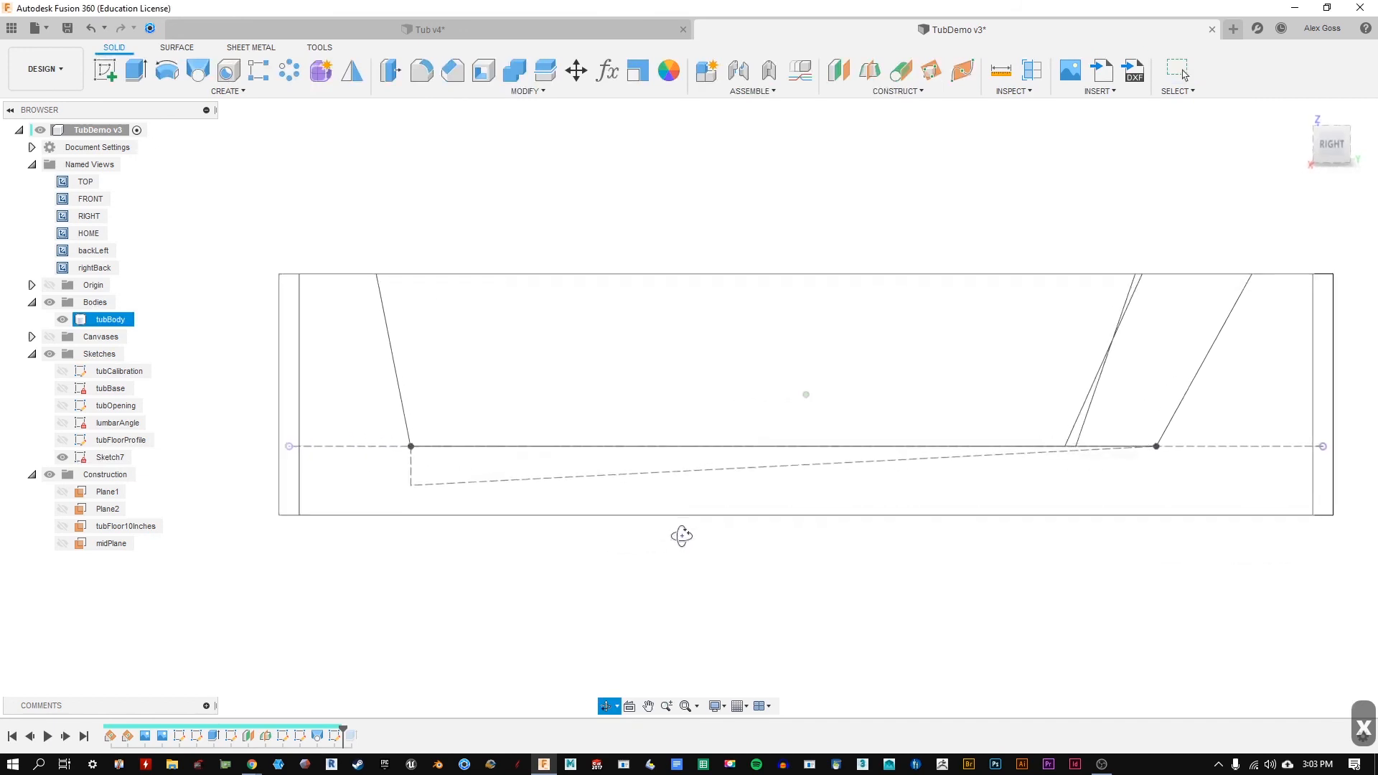
{"action": "left_click", "coordinate": [439, 485]}
{"action": "key", "text": "x"}
{"action": "key", "text": "Escape"}
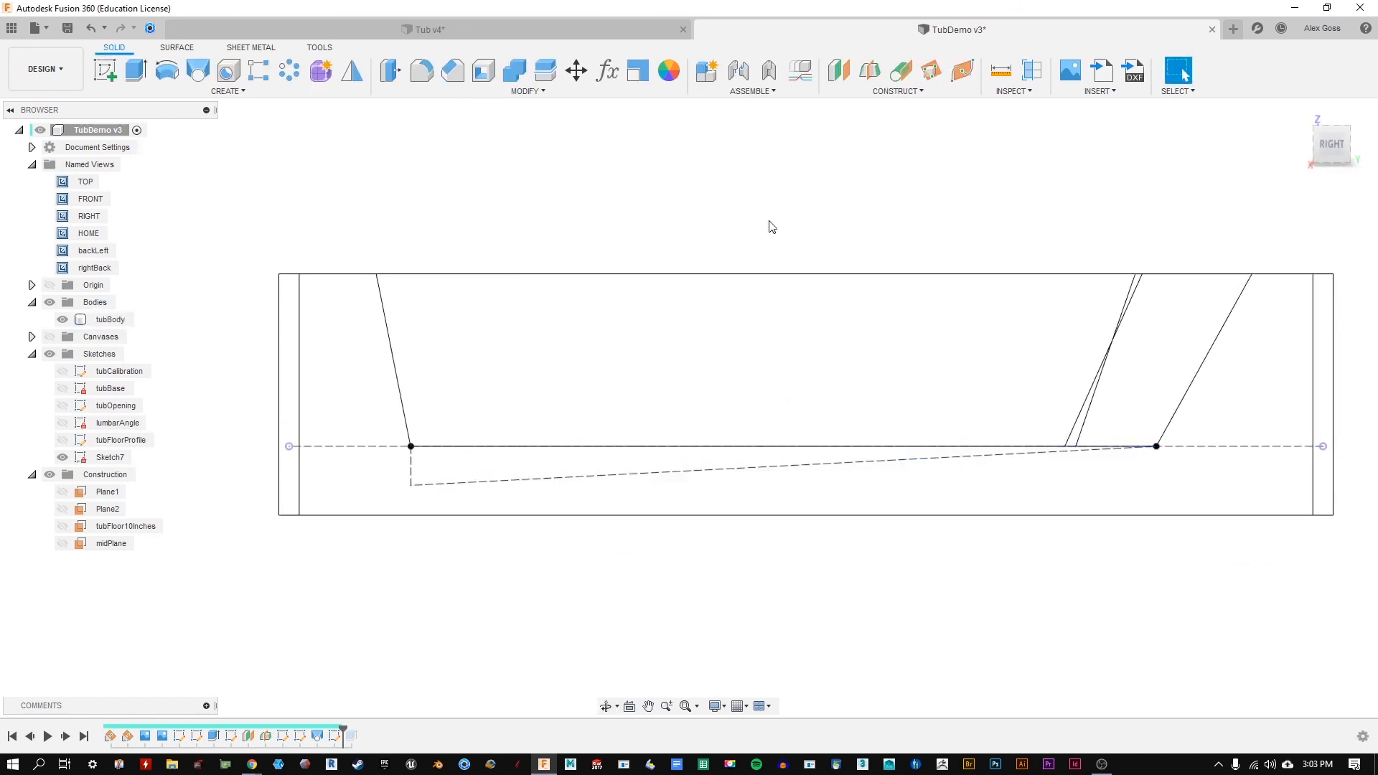
Step: Create a Plane at Angle through the slanted 3-degree line with an angle of 0 degrees
{"action": "left_click", "coordinate": [898, 91]}
{"action": "left_click", "coordinate": [897, 137]}
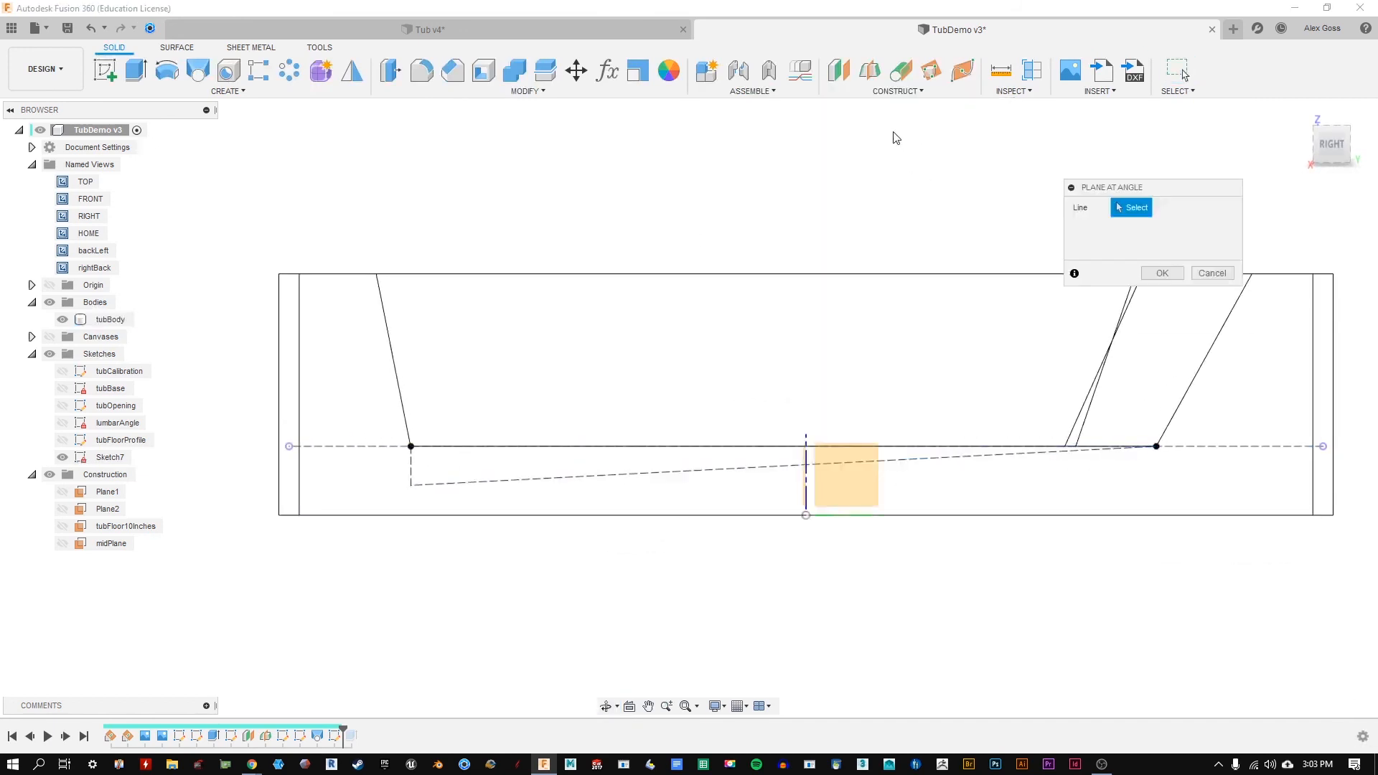
{"action": "left_click", "coordinate": [468, 483]}
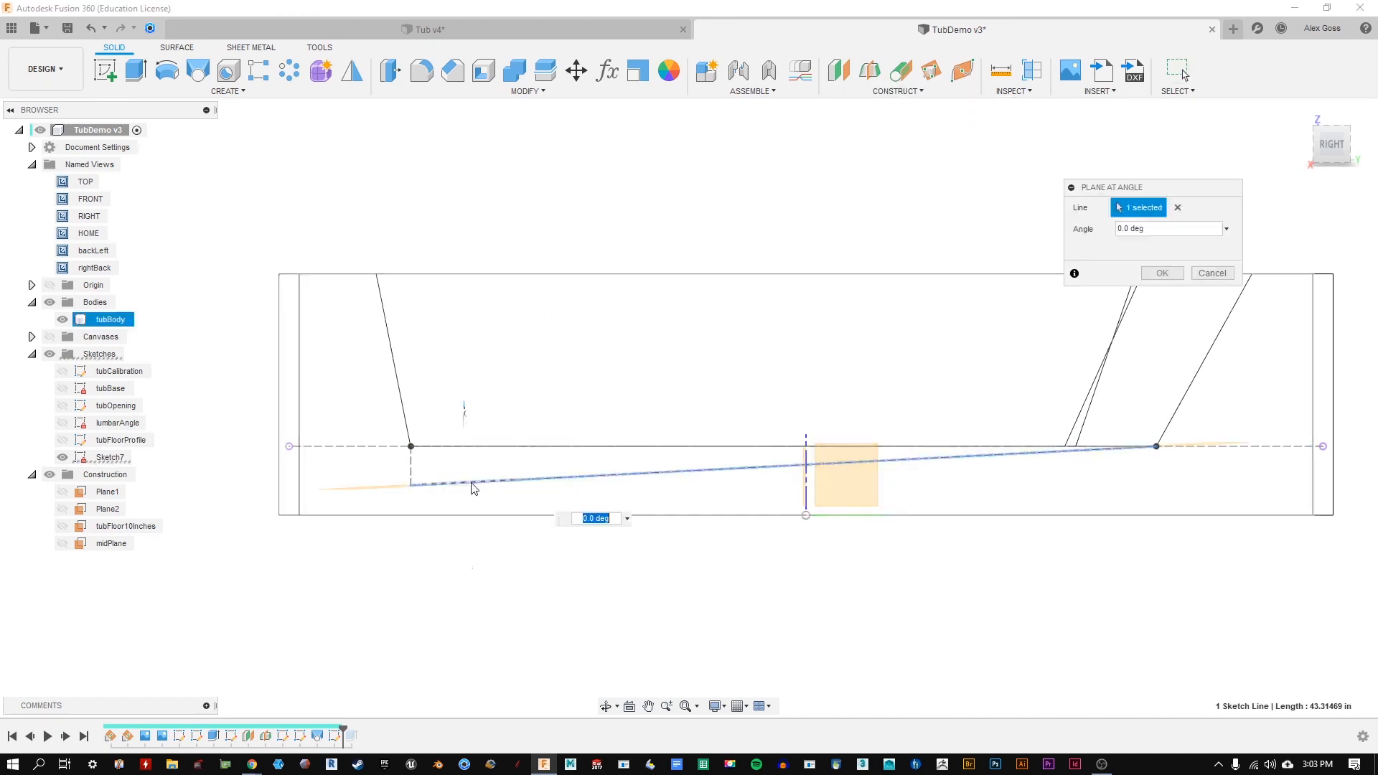
{"action": "mouse_move", "coordinate": [634, 221]}
{"action": "middle_mouse_down", "text": "shift"}
{"action": "mouse_move", "coordinate": [637, 255]}
{"action": "mouse_move", "coordinate": [624, 246]}
{"action": "mouse_move", "coordinate": [622, 258]}
{"action": "mouse_move", "coordinate": [630, 234]}
{"action": "middle_mouse_up", "text": "shift"}
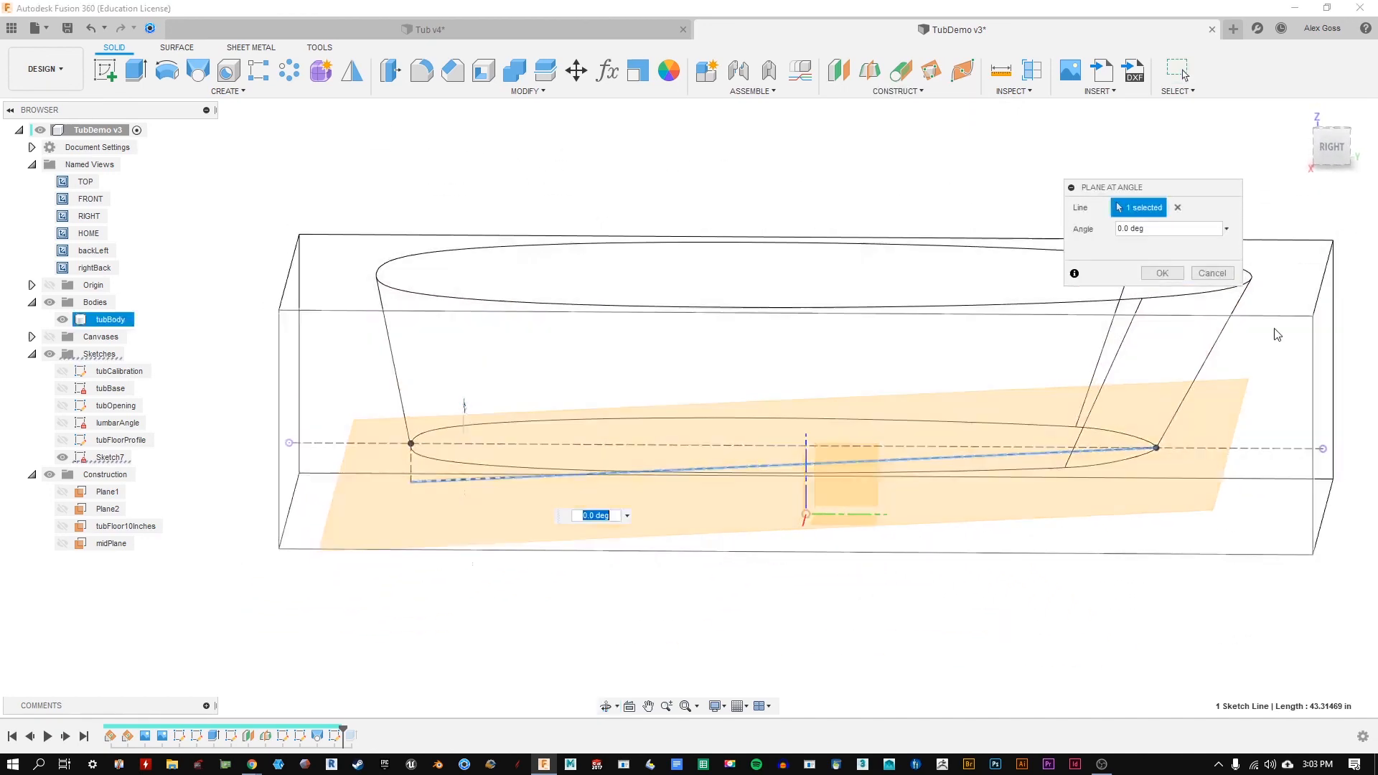
{"action": "left_click", "coordinate": [1161, 274]}
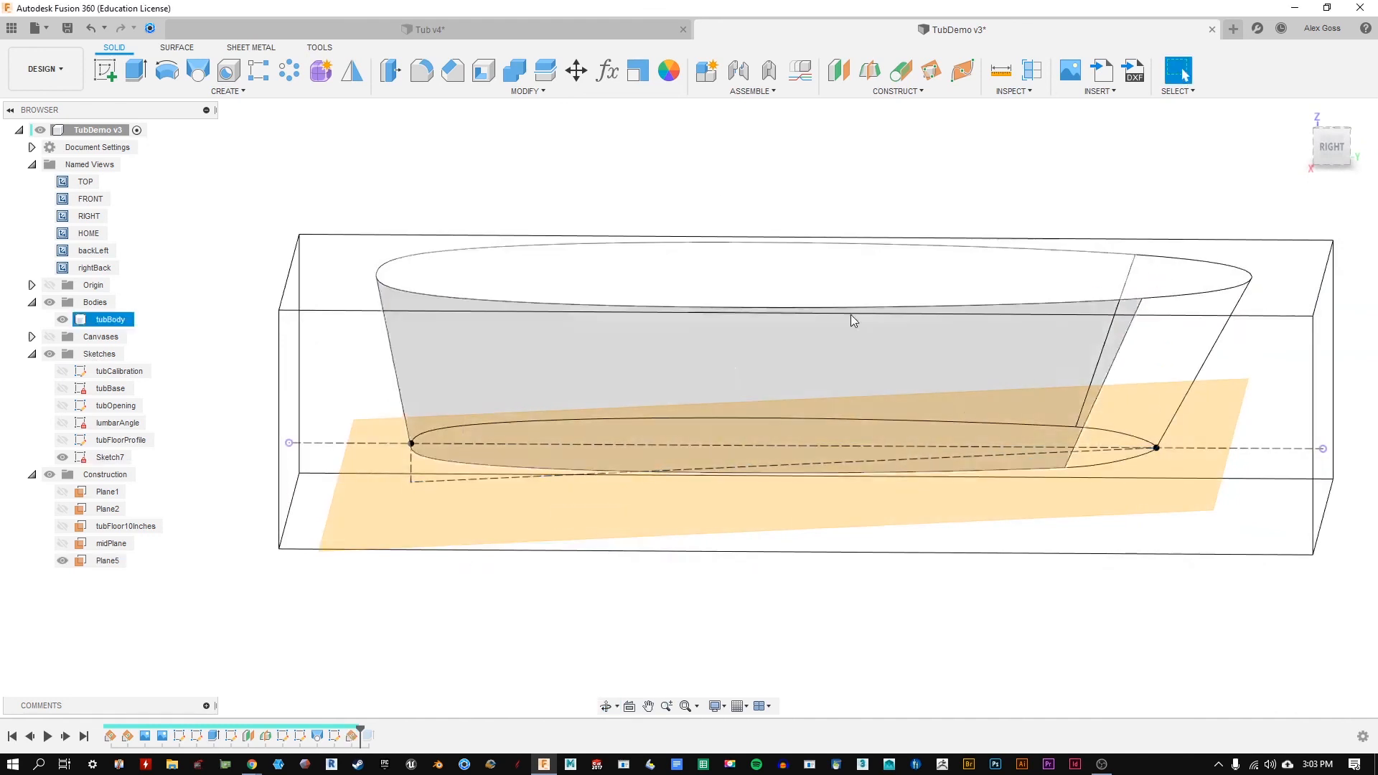
{"action": "middle_click_drag", "start_coordinate": [1001, 211], "coordinate": [869, 246], "text": "shift"}
{"action": "middle_click_drag", "start_coordinate": [538, 144], "coordinate": [531, 209], "text": "shift"}
{"action": "left_click", "coordinate": [985, 537]}
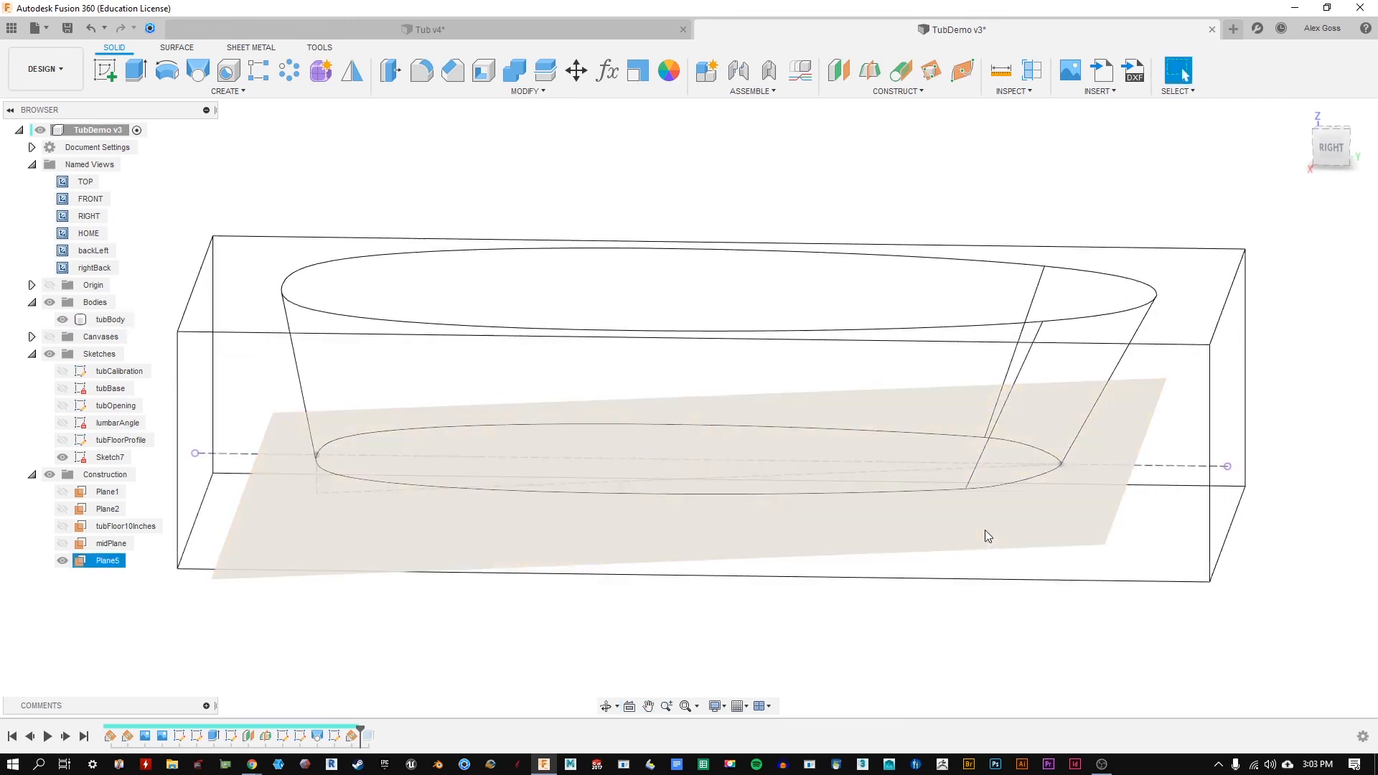
{"action": "key", "text": "Escape"}
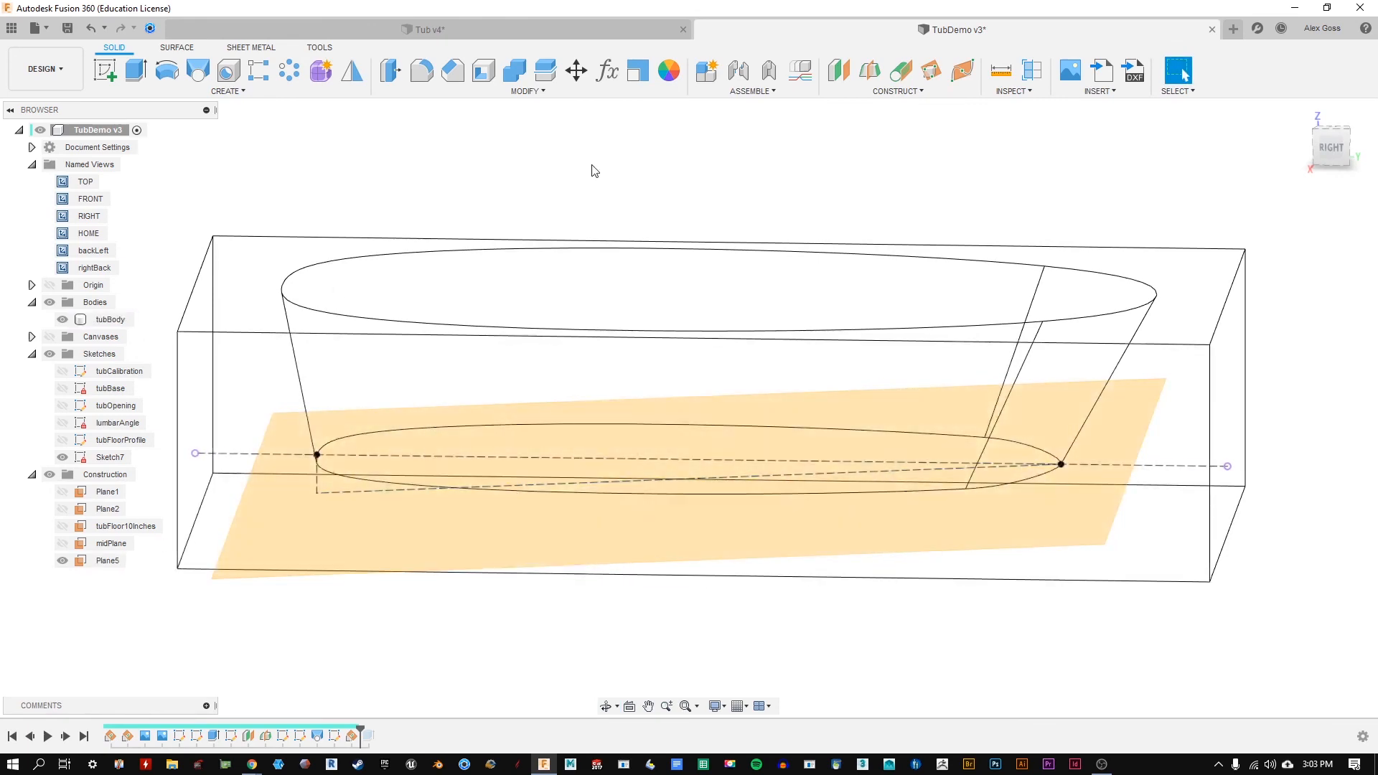
{"action": "mouse_move", "coordinate": [729, 196]}
{"action": "left_mouse_down"}
{"action": "mouse_move", "coordinate": [726, 230]}
{"action": "mouse_move", "coordinate": [717, 194]}
{"action": "left_mouse_up"}
{"action": "key", "text": "Escape"}
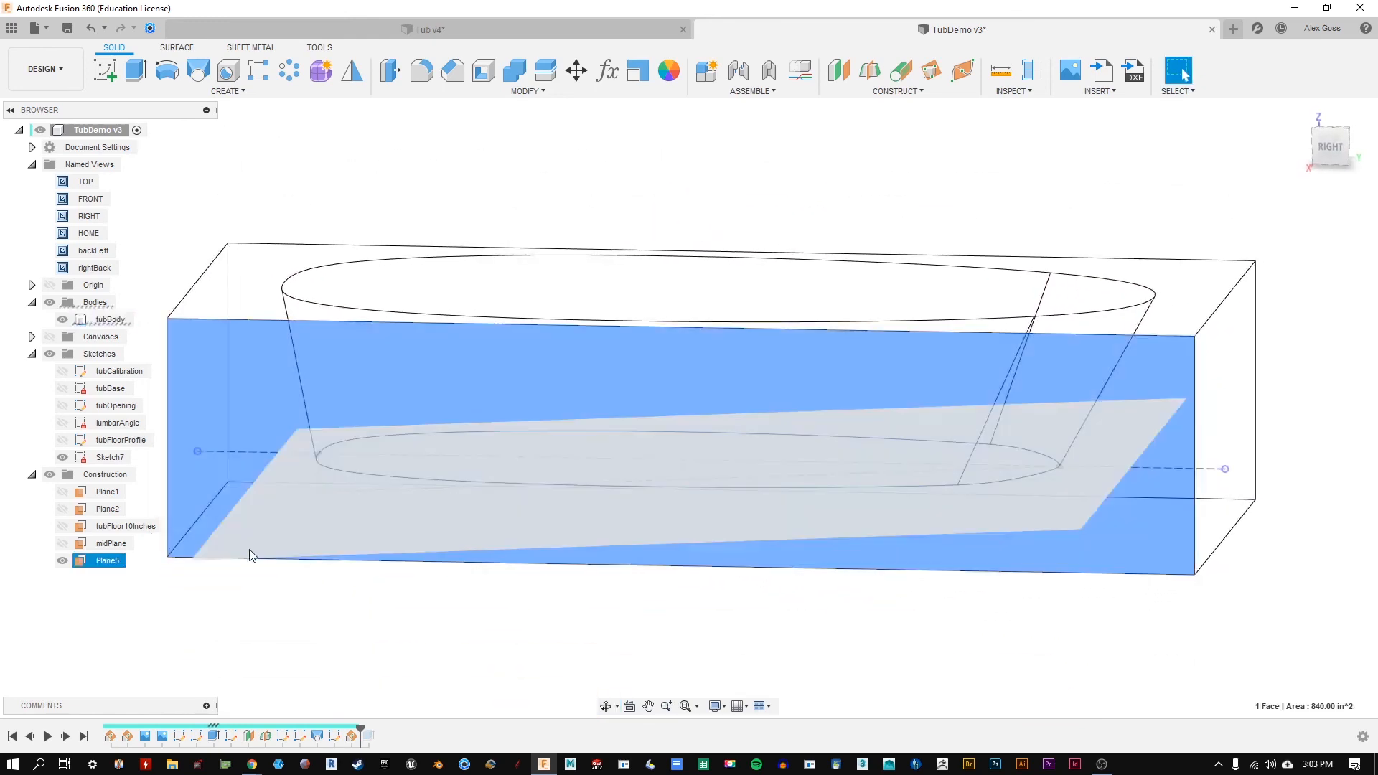
Step: Rename the sloped construction plane as 3DegreeDrain
{"action": "left_click", "coordinate": [113, 562]}
{"action": "type", "text": "3Degree"}
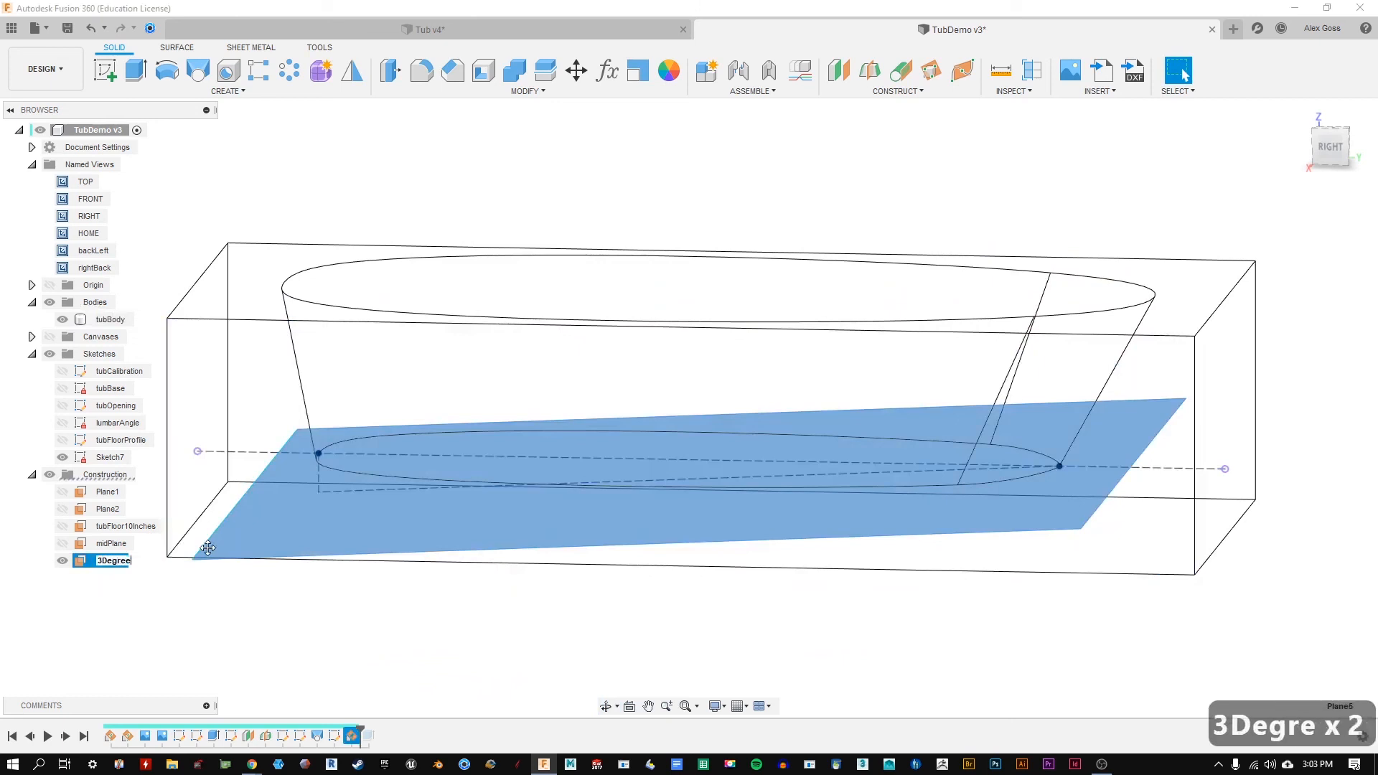
{"action": "type", "text": "Drain"}
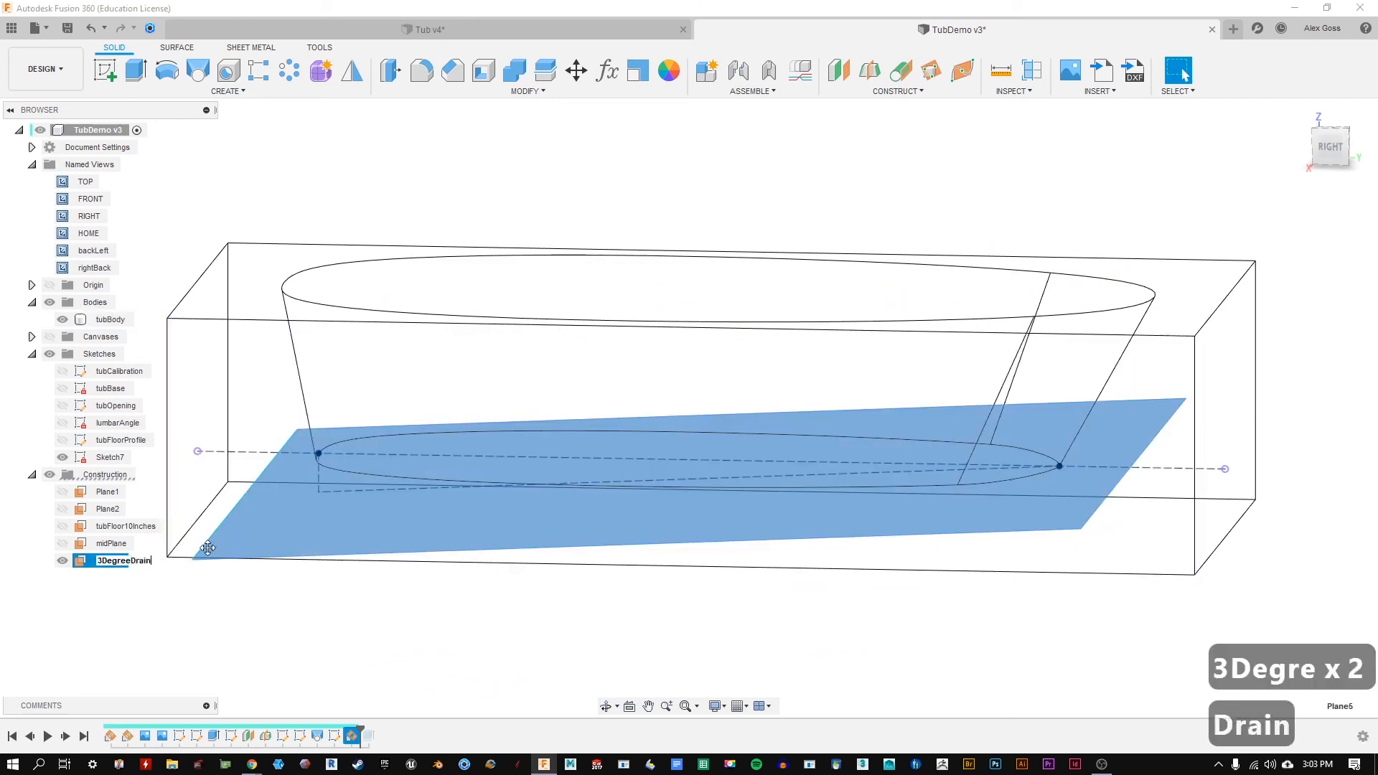
{"action": "key", "text": "Return"}
{"action": "left_click", "coordinate": [247, 624]}
Step: Start a new sketch on the 3DegreeDrain plane
{"action": "left_click", "coordinate": [356, 518]}
{"action": "middle_click_drag", "start_coordinate": [357, 523], "coordinate": [329, 639], "text": "shift"}
{"action": "left_click", "coordinate": [331, 638]}
{"action": "left_click", "coordinate": [247, 596]}
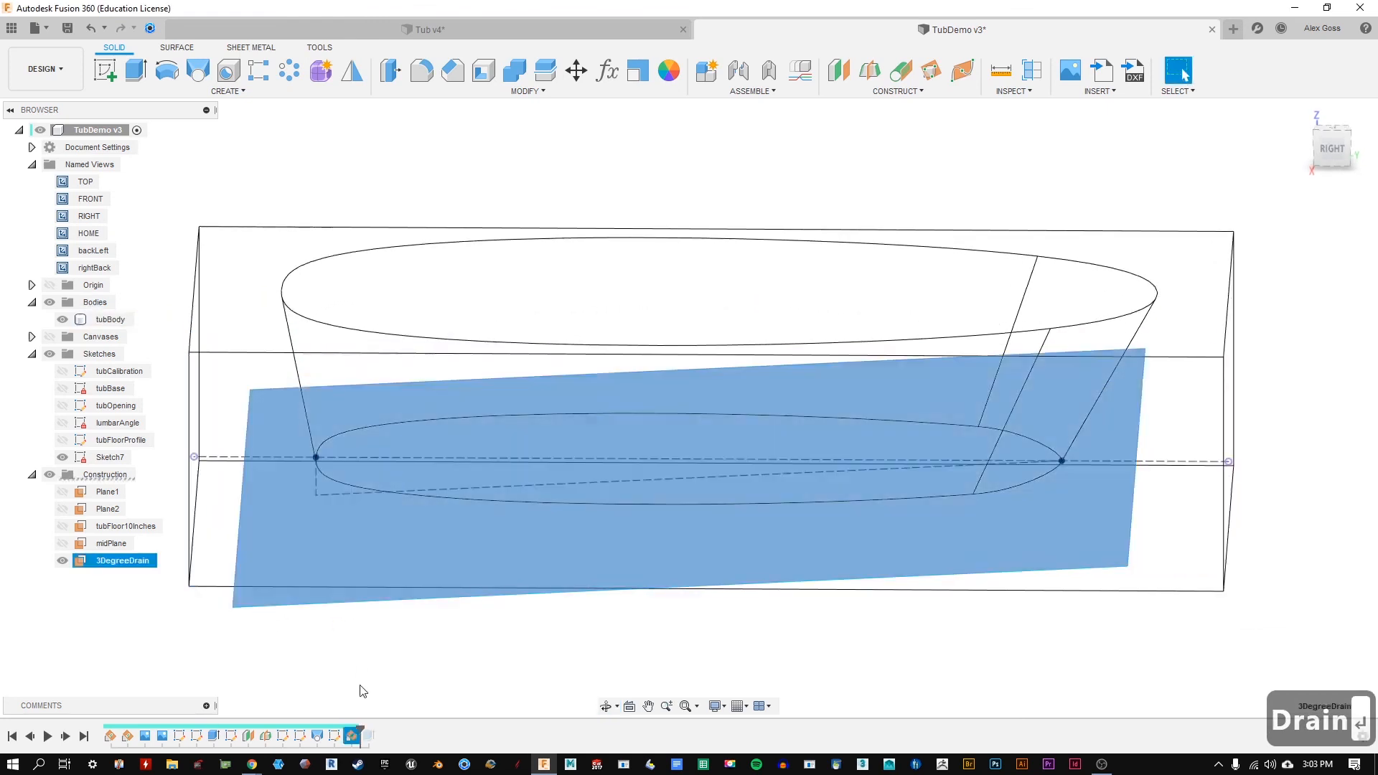
{"action": "left_click", "coordinate": [139, 94]}
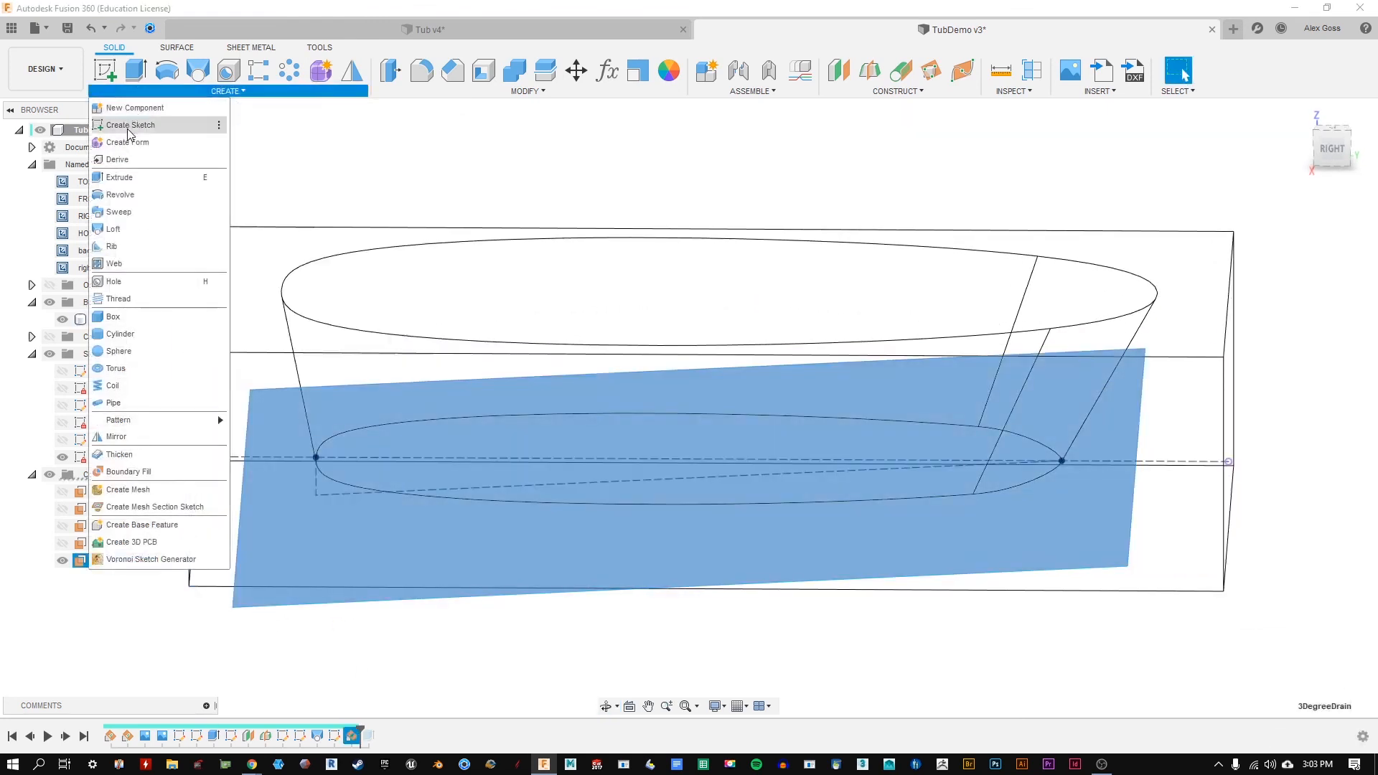
{"action": "left_click", "coordinate": [122, 124]}
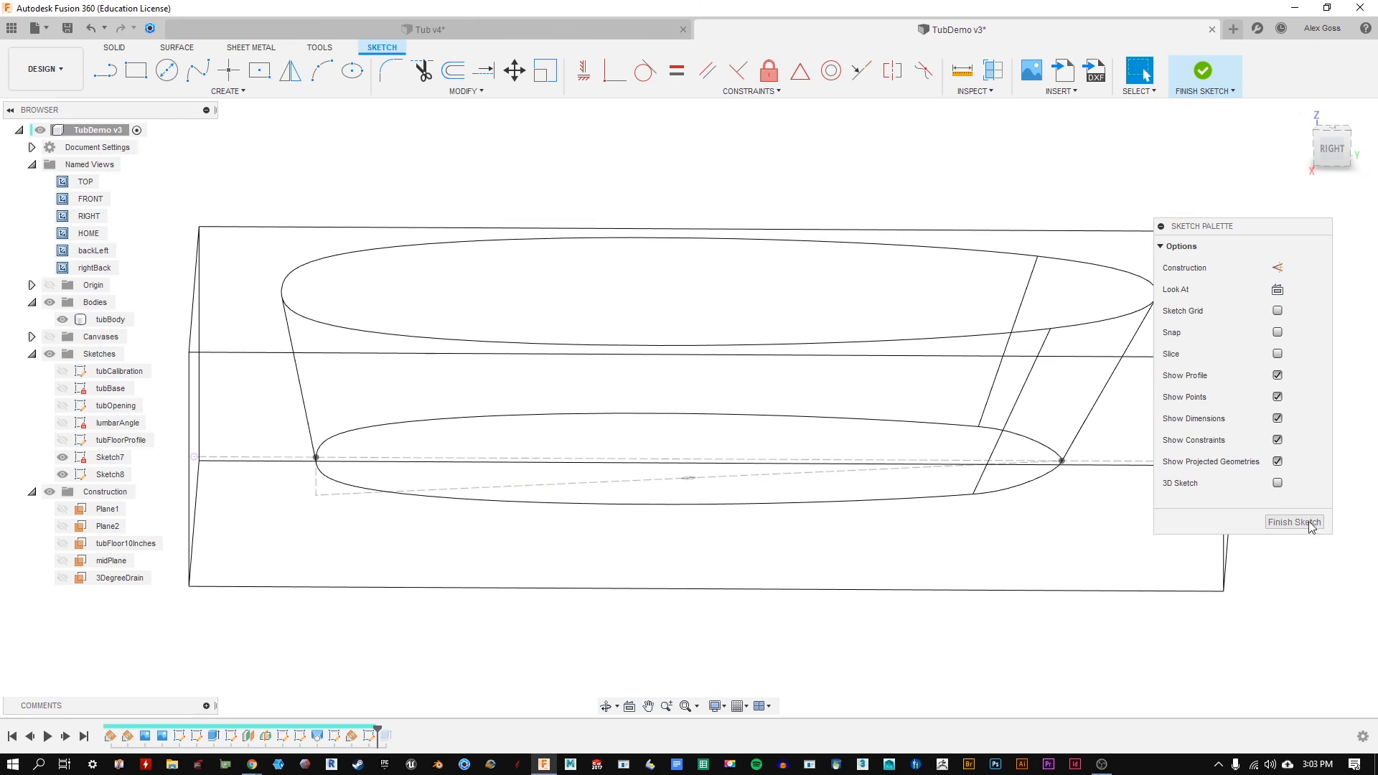
Step: Hide Sketch7 and Sketch8 and show the tubFloorProfile sketch
{"action": "left_click", "coordinate": [63, 457]}
{"action": "left_click", "coordinate": [62, 474]}
{"action": "left_click", "coordinate": [63, 440]}
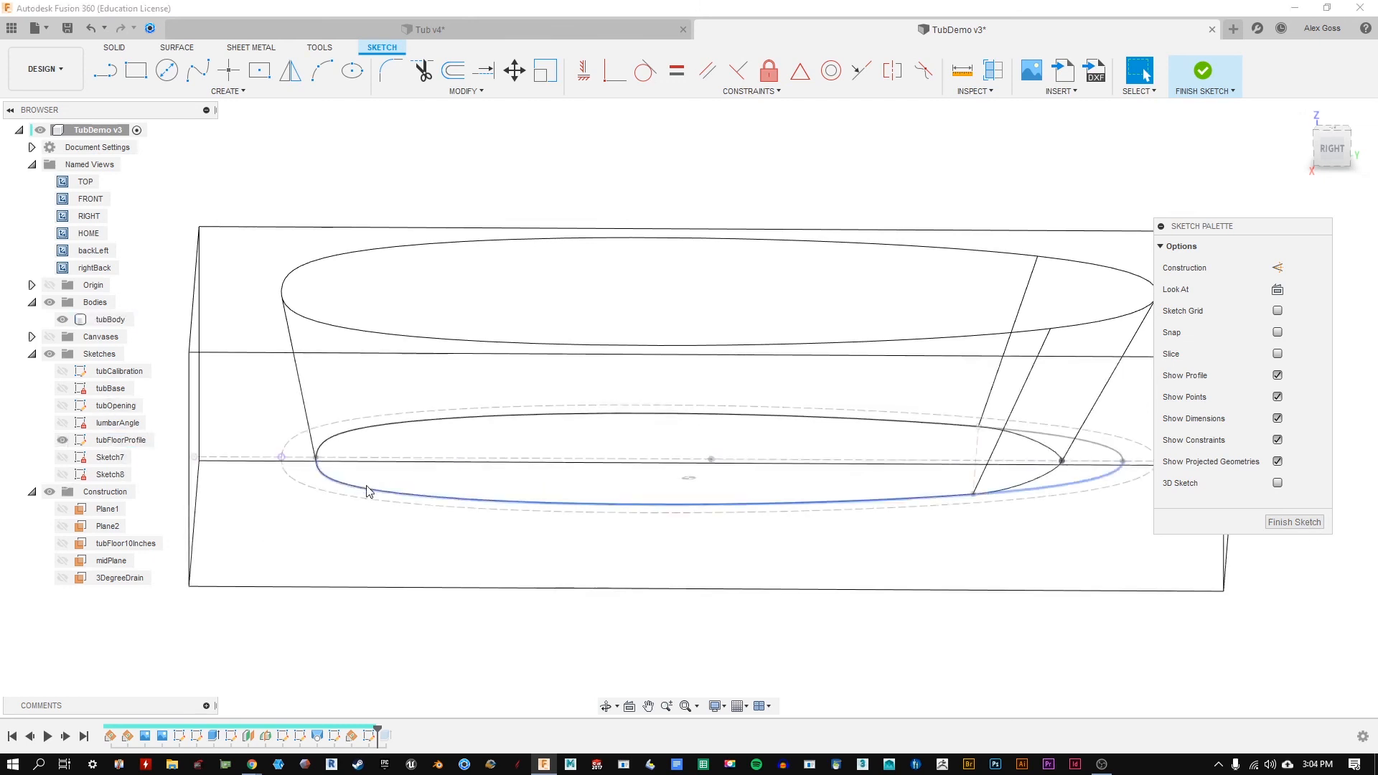
Step: Project the four tubFloorProfile outline curves onto the 3DegreeDrain sketch with Projection Link on, and show Sketch8
{"action": "left_click", "coordinate": [351, 434]}
{"action": "left_click", "coordinate": [1040, 485]}
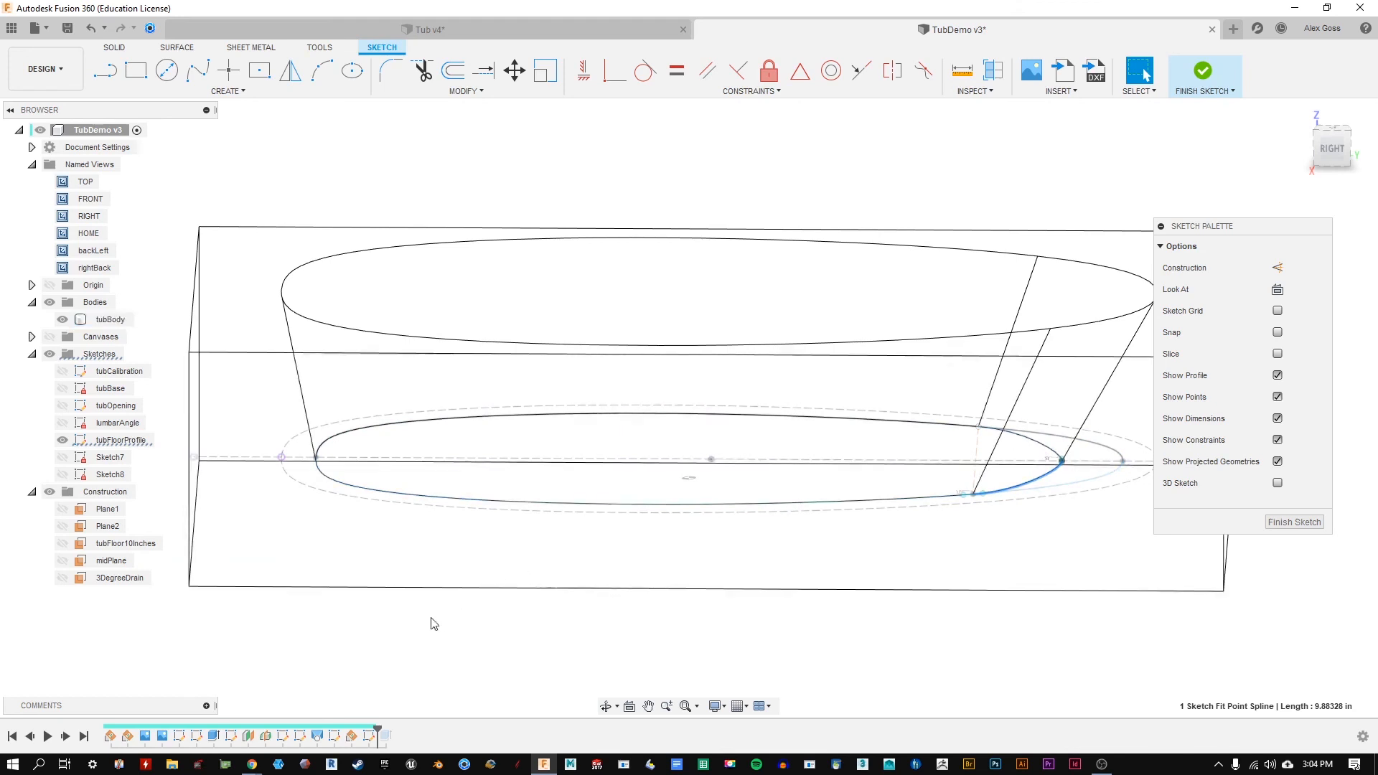
{"action": "left_click", "coordinate": [227, 91]}
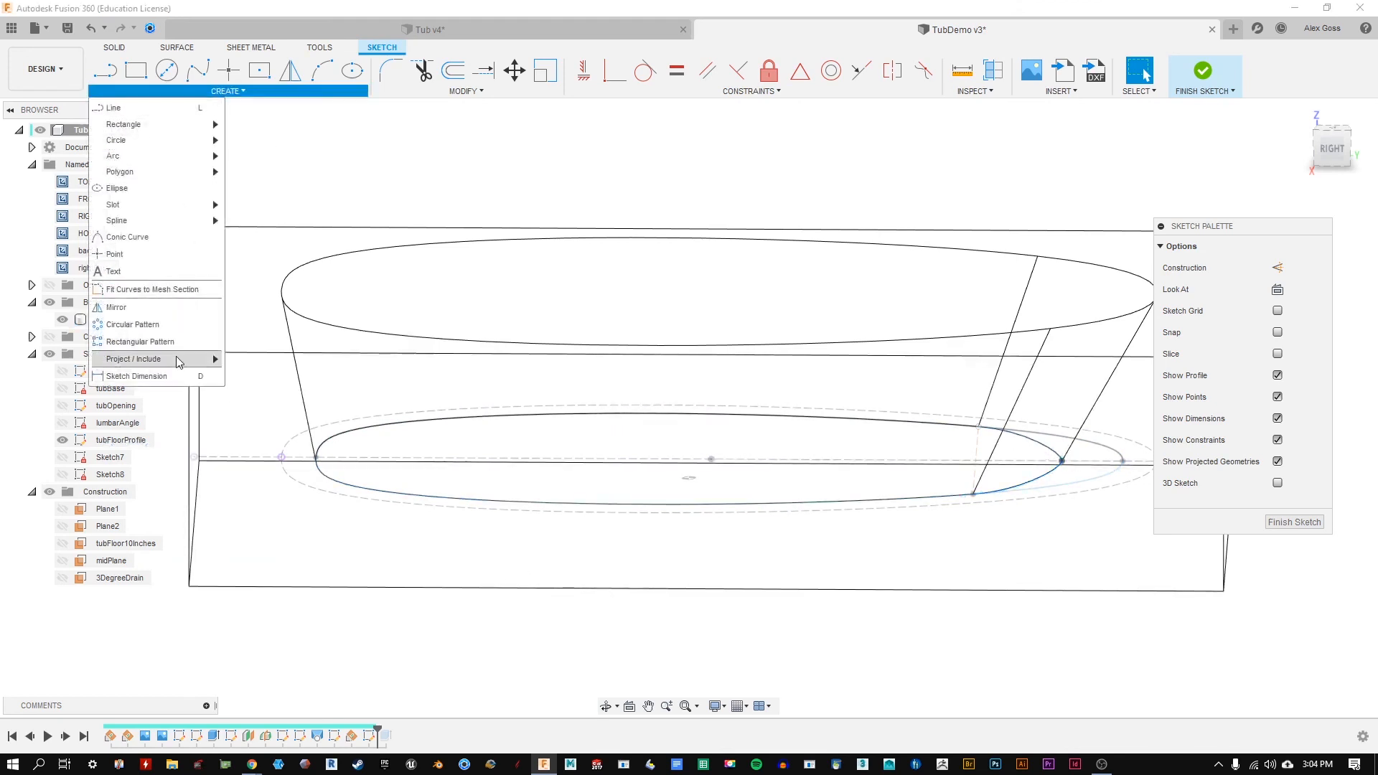
{"action": "mouse_move", "coordinate": [179, 361]}
{"action": "left_click", "coordinate": [249, 362]}
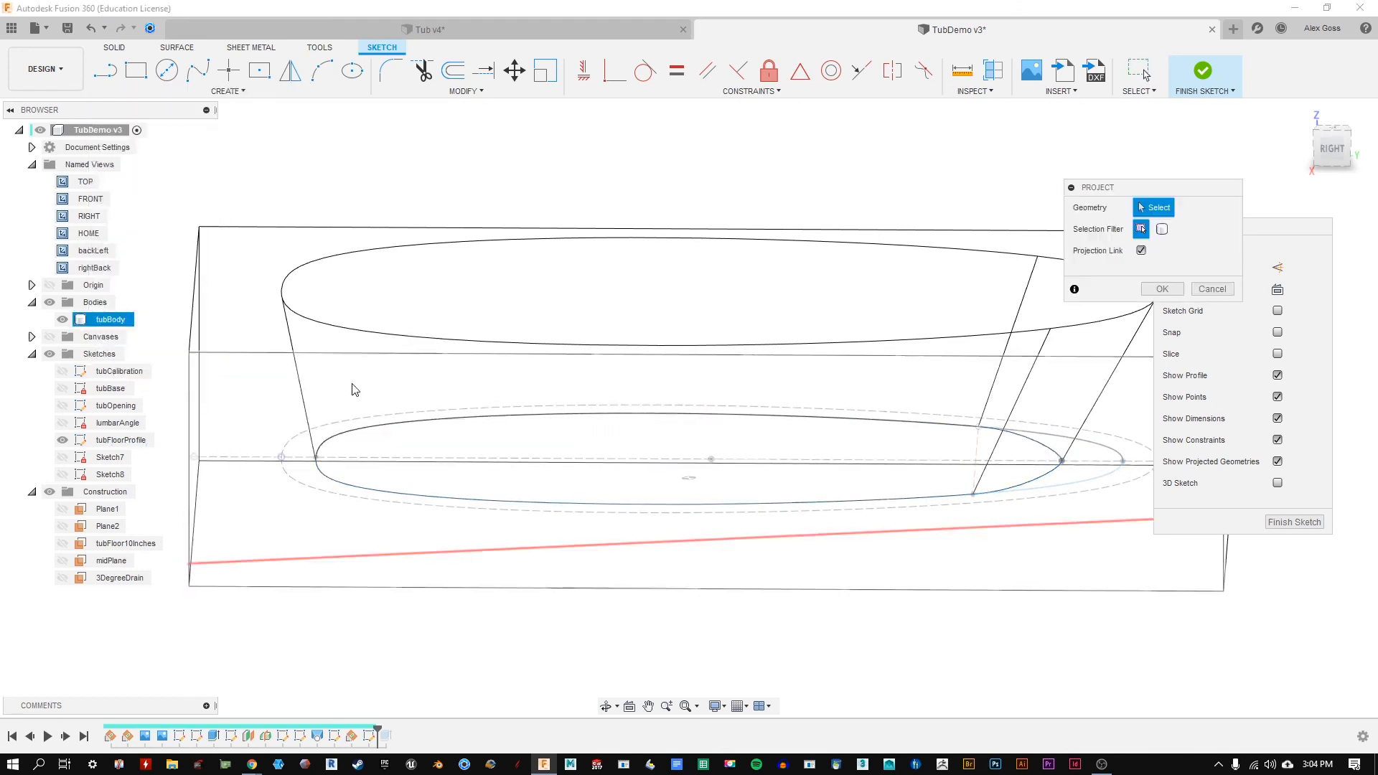
{"action": "left_click", "coordinate": [382, 498]}
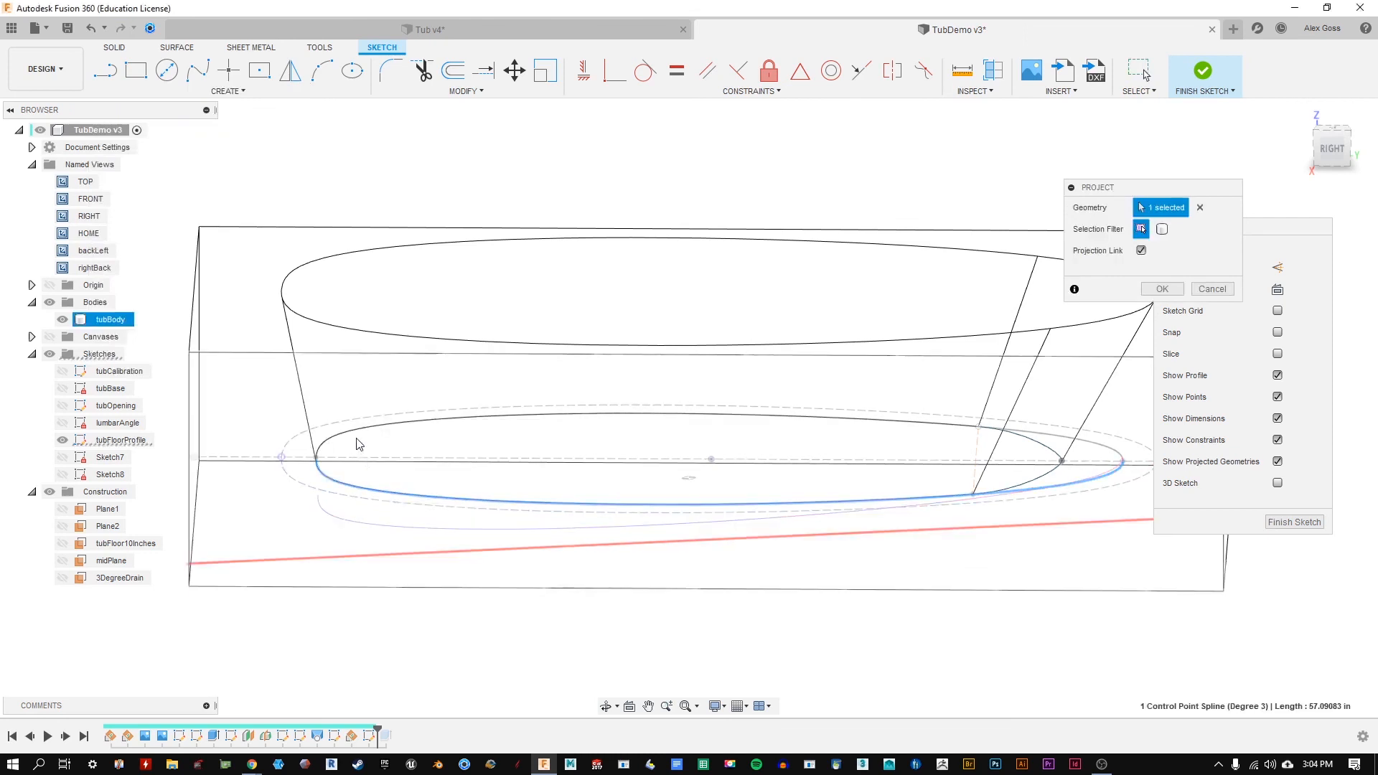
{"action": "left_click", "coordinate": [363, 429]}
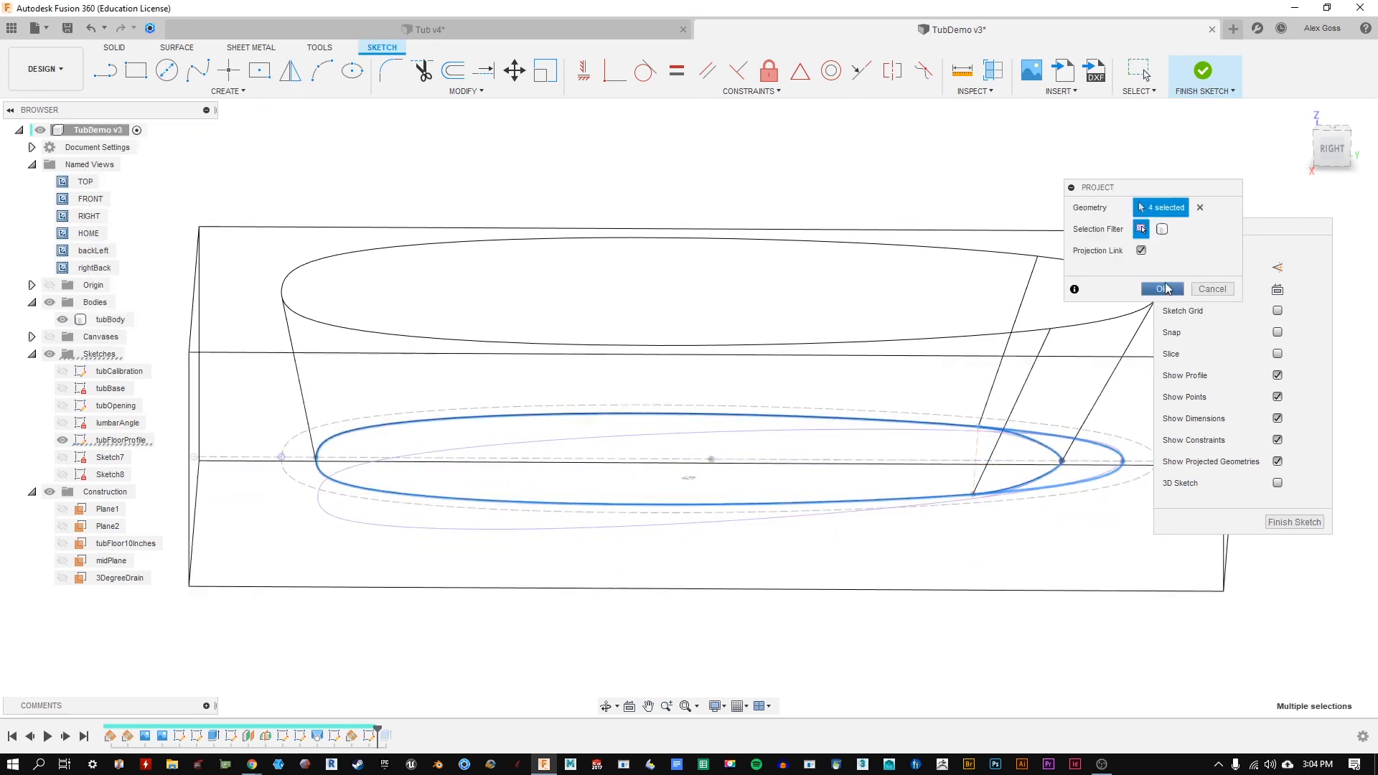
{"action": "left_click", "coordinate": [1163, 288]}
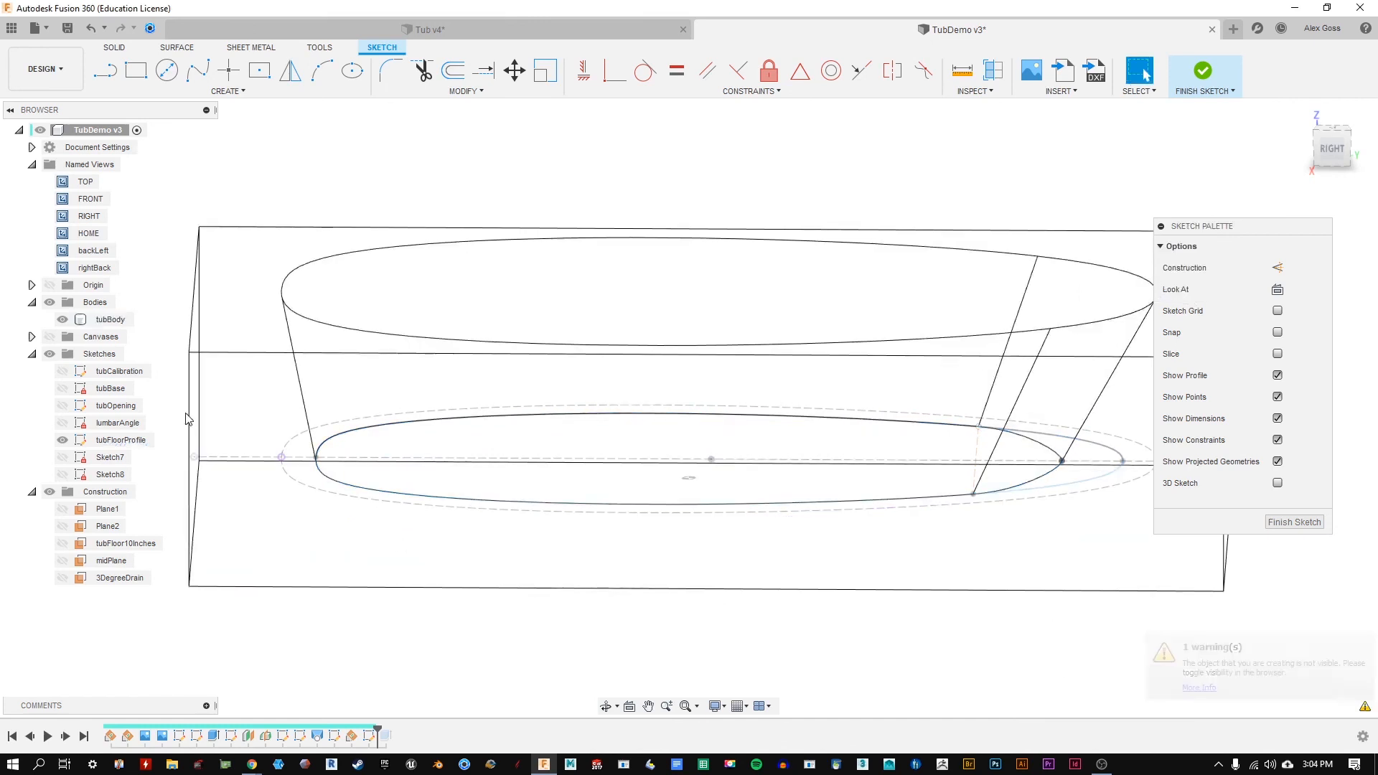
{"action": "left_click", "coordinate": [63, 474]}
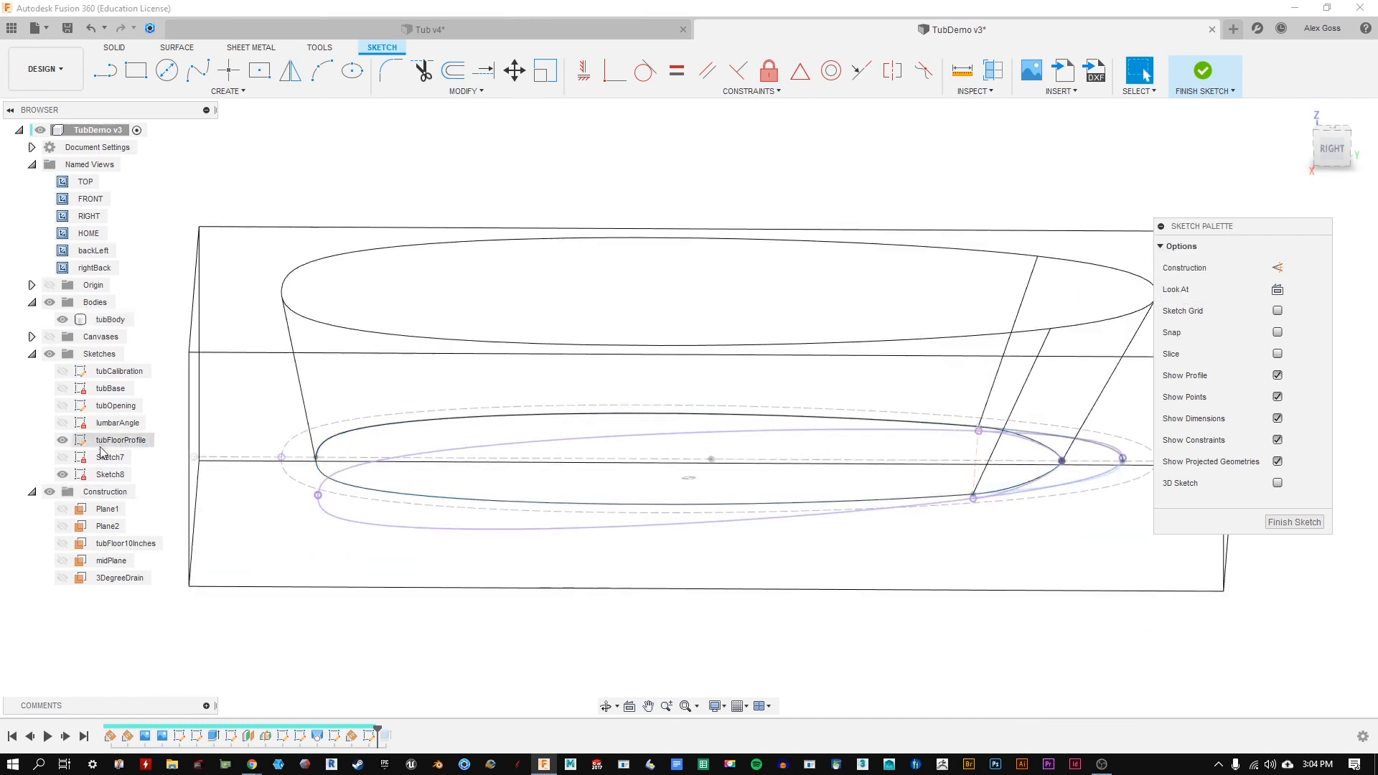
Step: Rename Sketch7 as 3DegreeDrain
{"action": "left_click", "coordinate": [137, 462]}
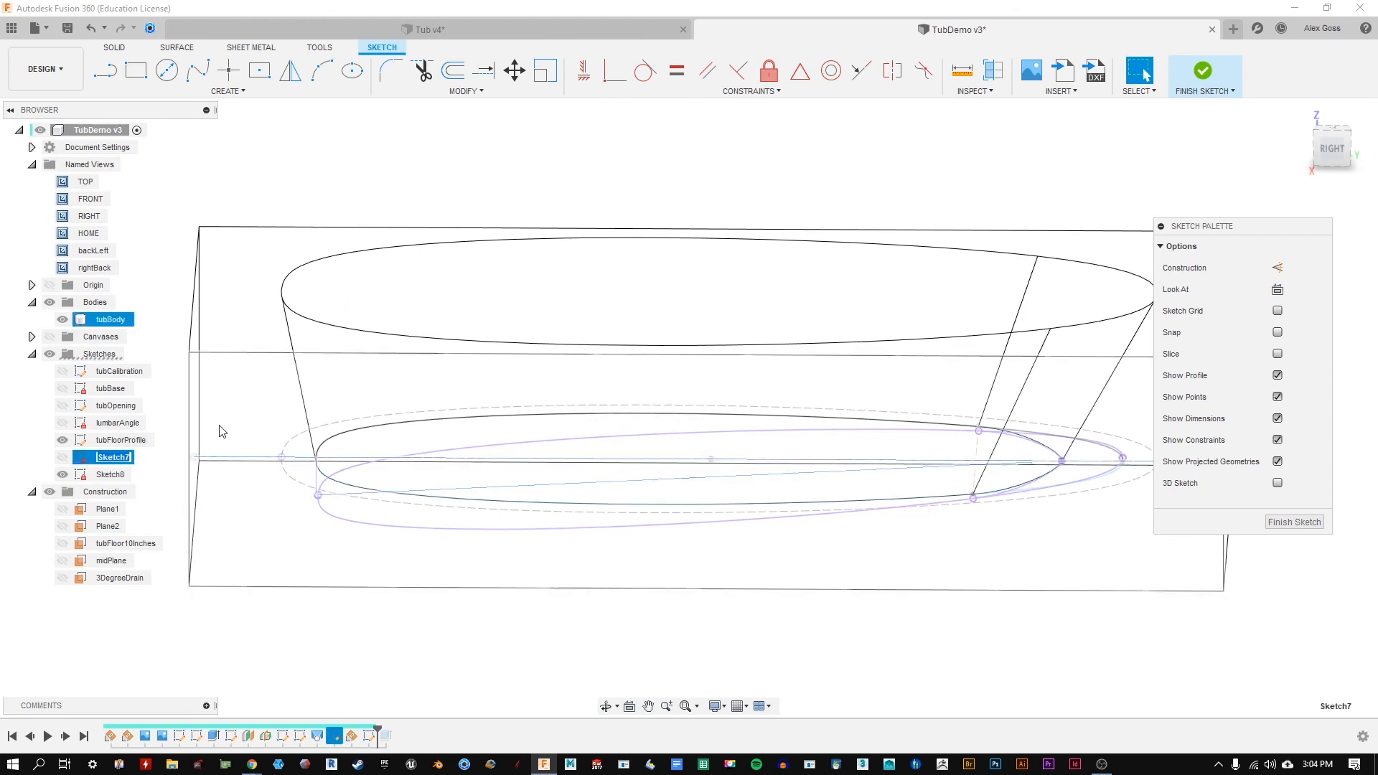
{"action": "type", "text": "3Degree"}
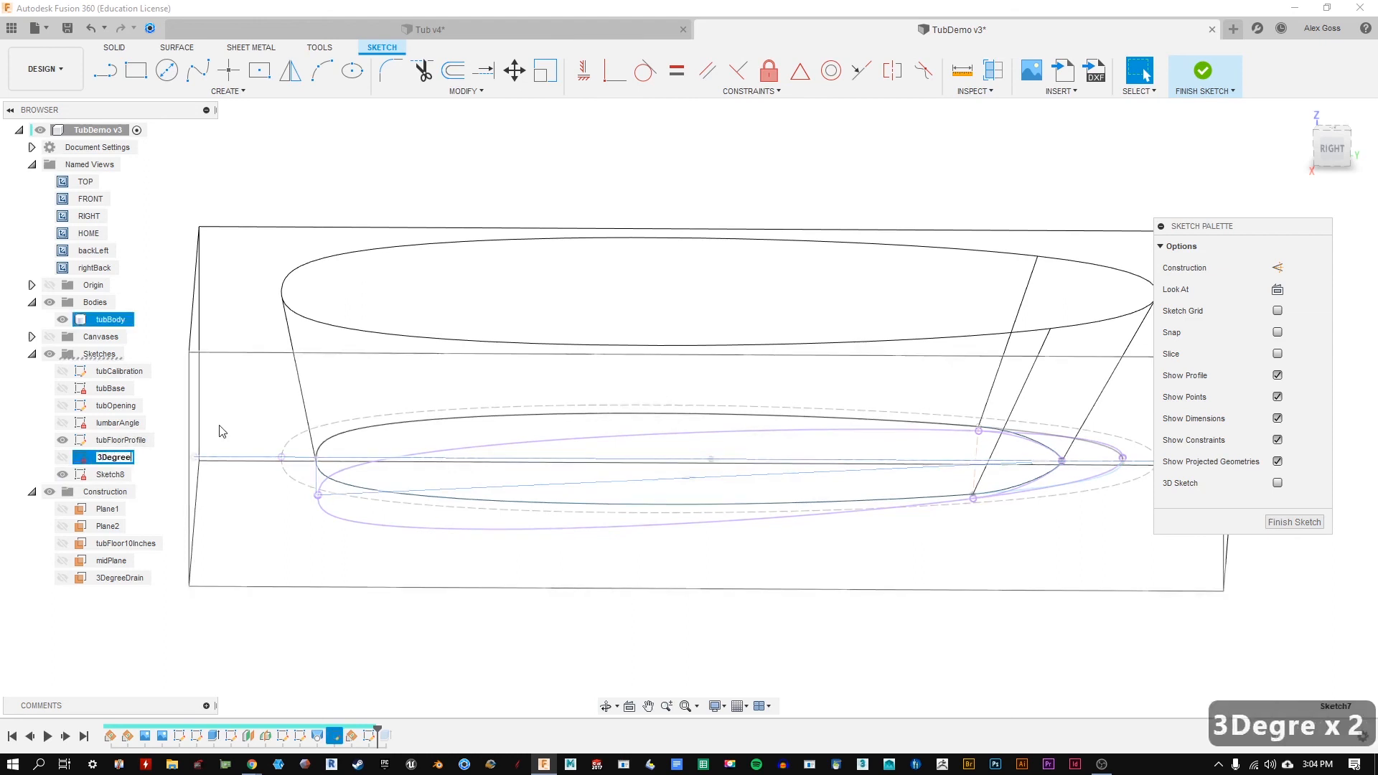
{"action": "type", "text": "Drain"}
{"action": "key", "text": "Return"}
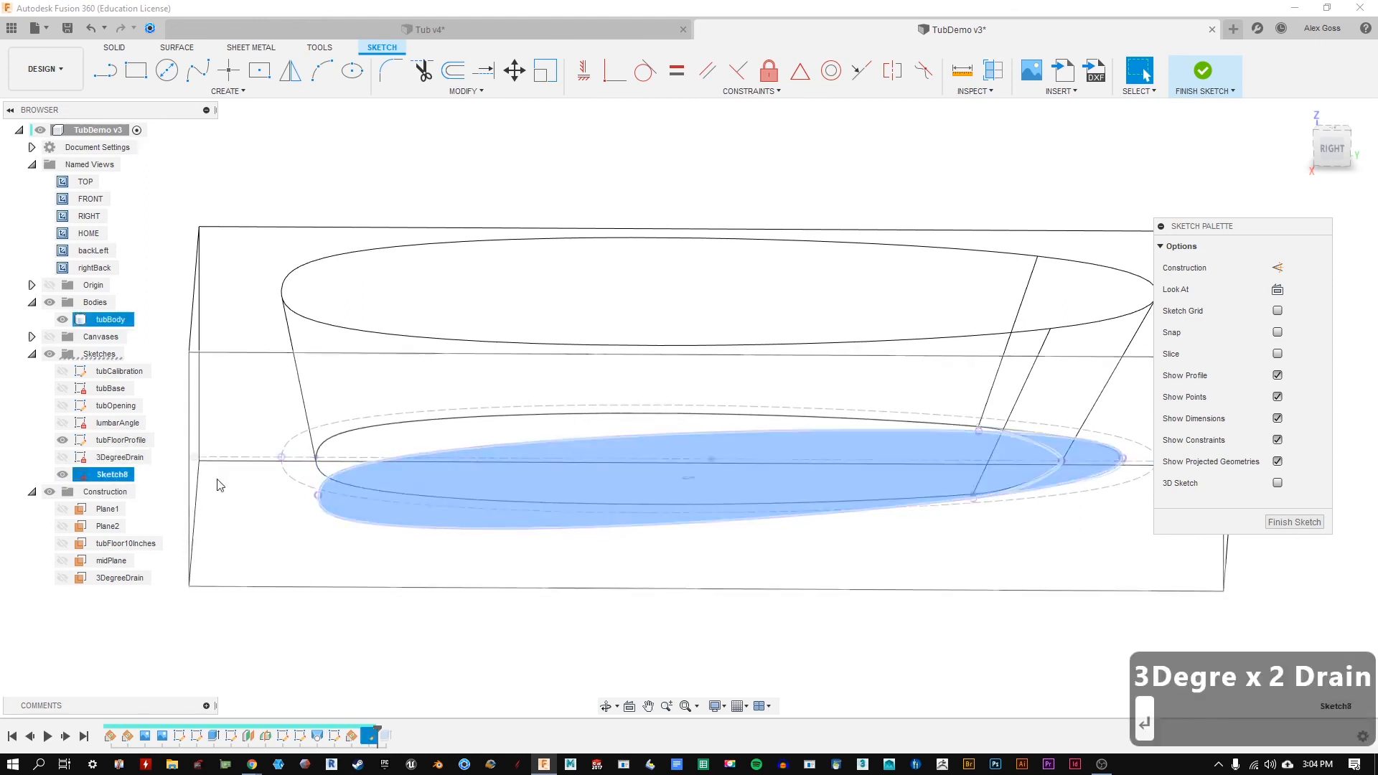
Step: Rename Sketch8, which holds the projected sloped floor outline, as tubFloorProfileAngle
{"action": "middle_click_drag", "start_coordinate": [402, 663], "coordinate": [408, 614], "text": "shift"}
{"action": "double_click", "coordinate": [115, 474]}
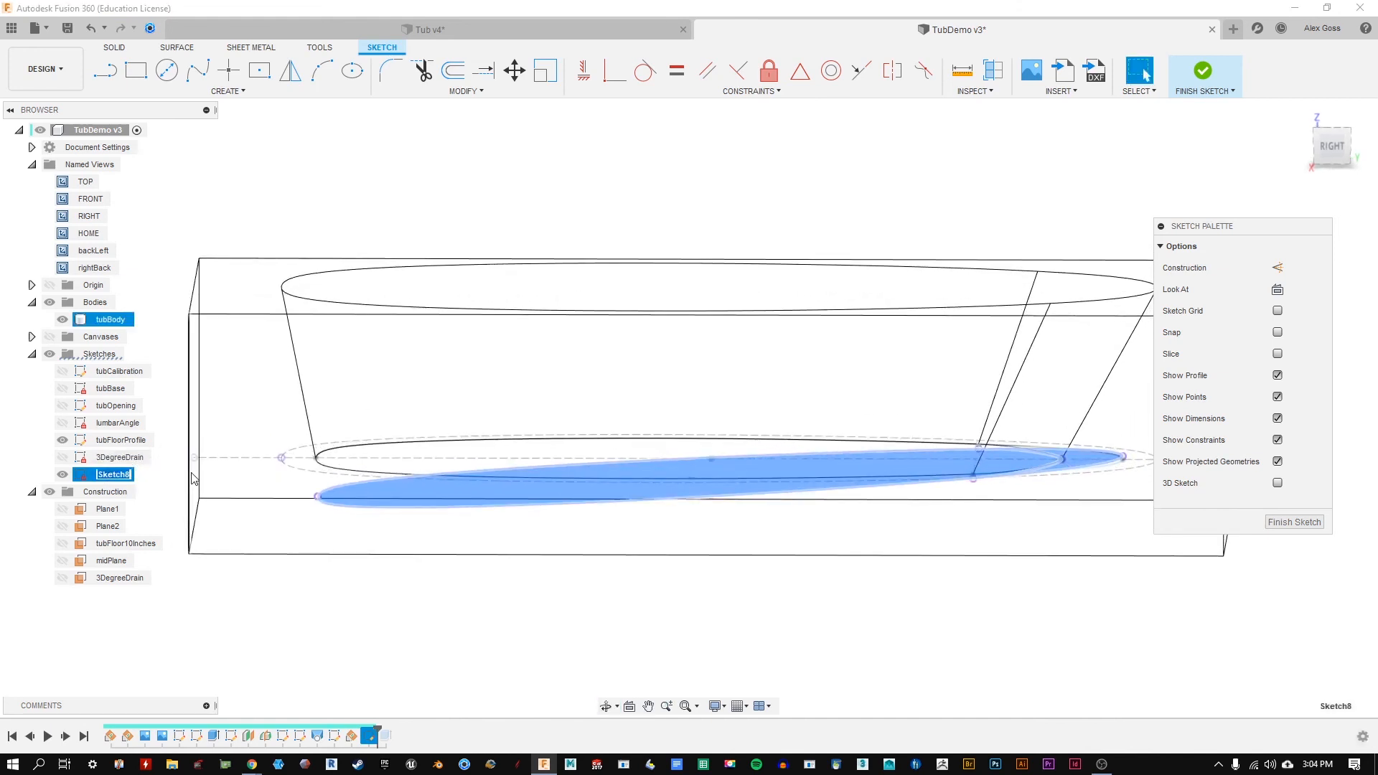
{"action": "type", "text": "tubFloor"}
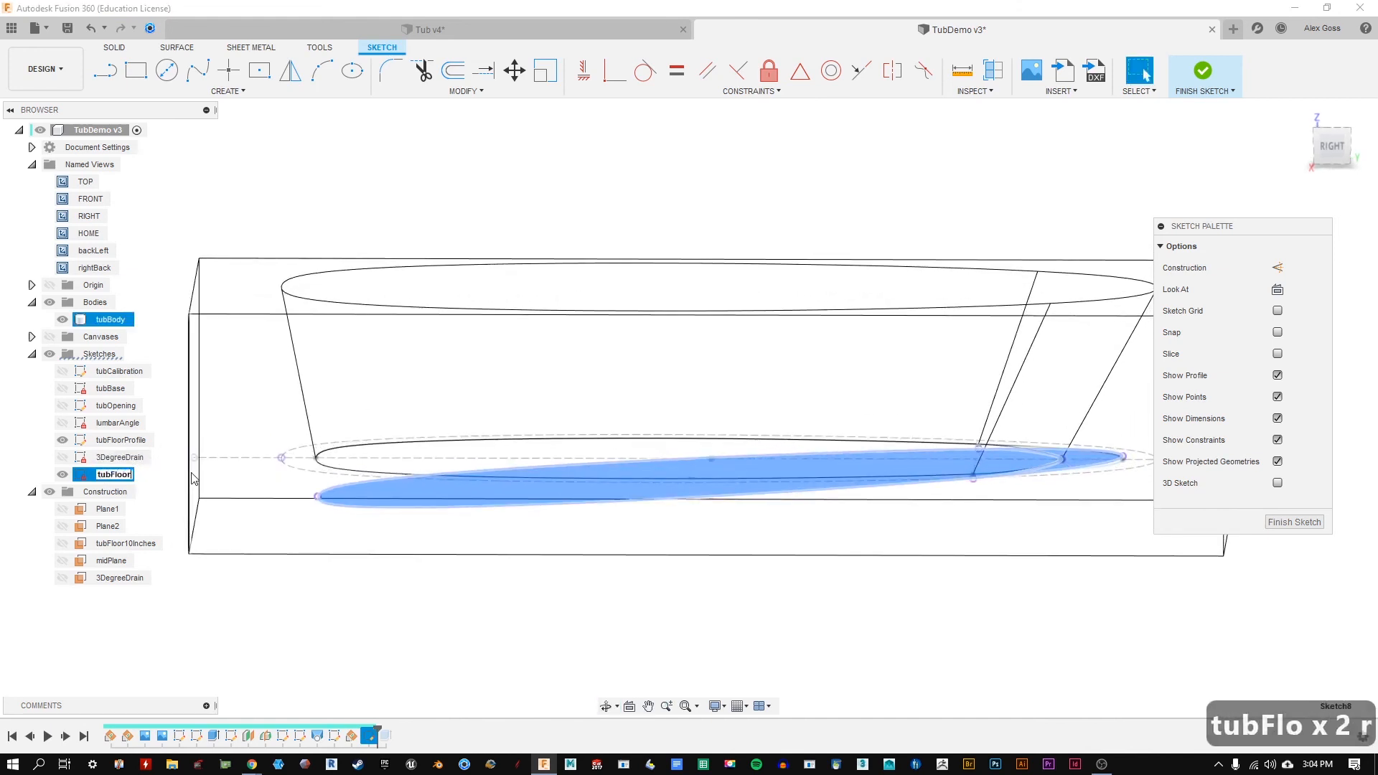
{"action": "type", "text": "ProfileAngle"}
{"action": "key", "text": "Return"}
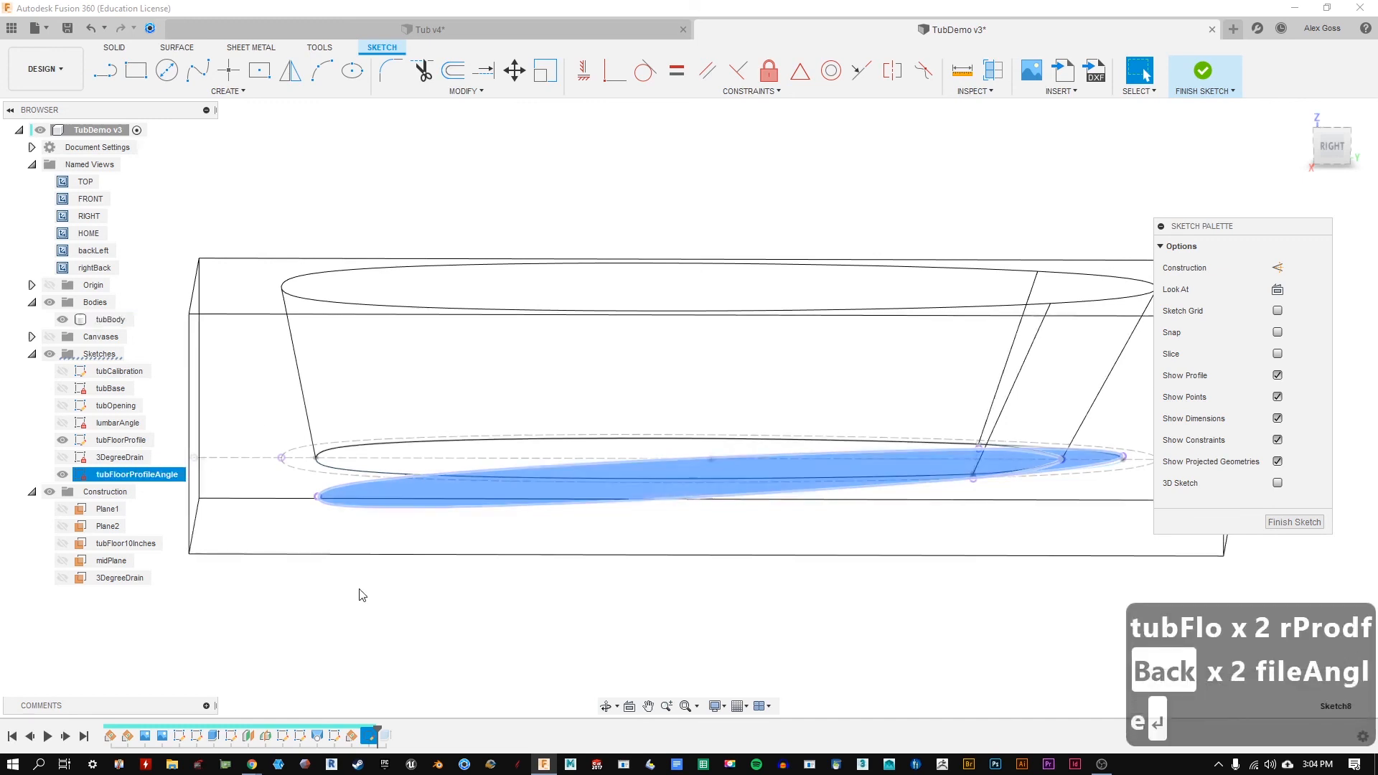
Step: Hide the tubFloorProfile sketch, check the sloped outline from the right side, and finish the sketch
{"action": "middle_click_drag", "start_coordinate": [633, 650], "coordinate": [656, 626], "text": "shift"}
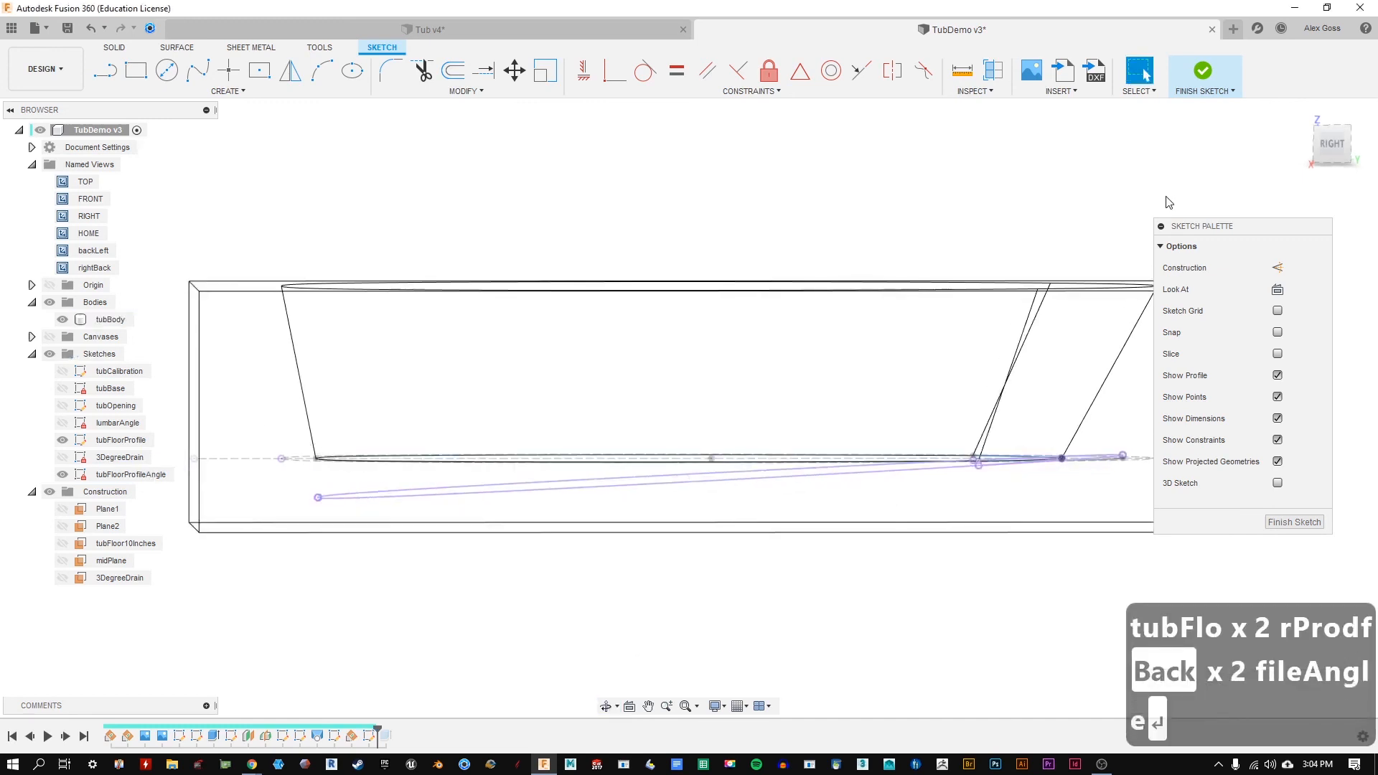
{"action": "left_click", "coordinate": [1331, 147]}
{"action": "mouse_move", "coordinate": [818, 347]}
{"action": "middle_mouse_down", "text": "shift"}
{"action": "mouse_move", "coordinate": [803, 323]}
{"action": "mouse_move", "coordinate": [1086, 508]}
{"action": "mouse_move", "coordinate": [1012, 498]}
{"action": "middle_mouse_up", "text": "shift"}
{"action": "left_click", "coordinate": [63, 440]}
{"action": "middle_click_drag", "start_coordinate": [644, 662], "coordinate": [604, 580], "text": "shift"}
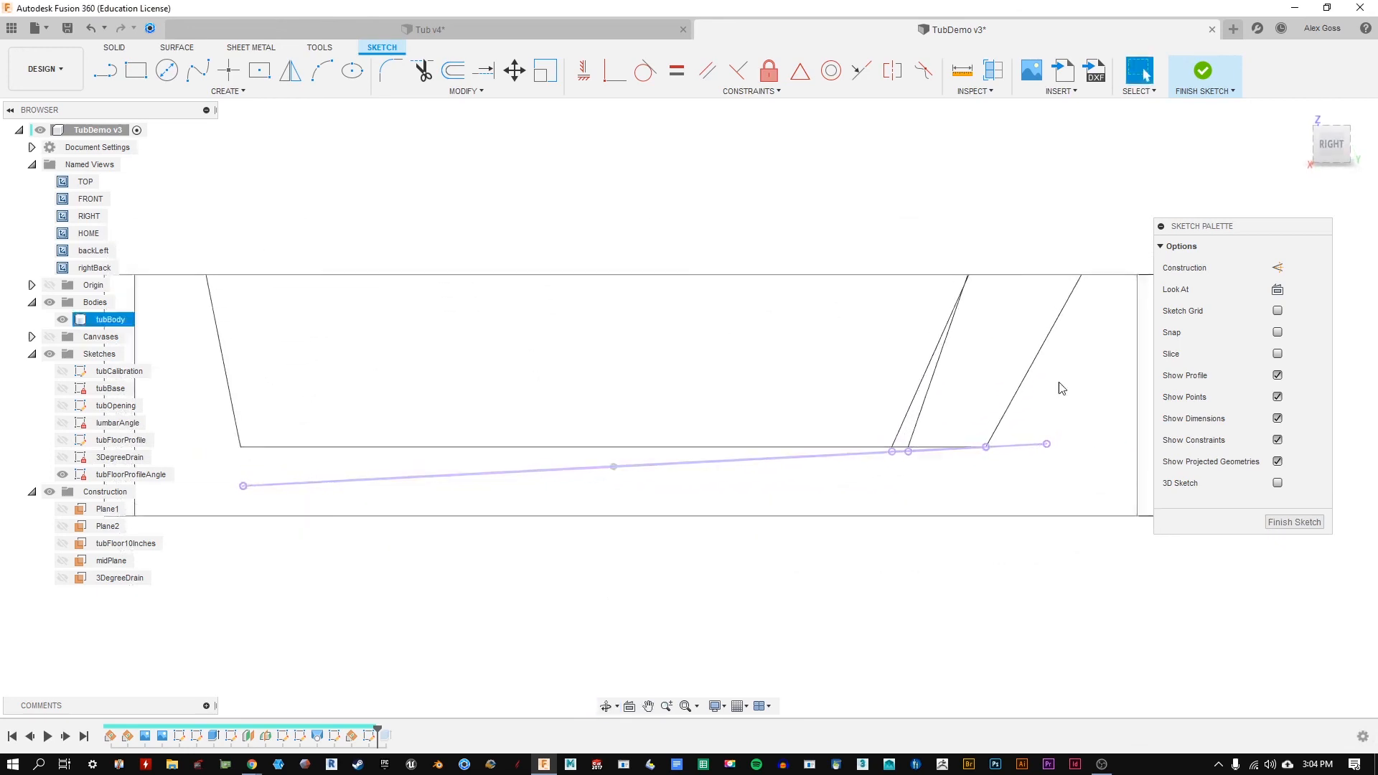
{"action": "left_click", "coordinate": [1332, 142]}
{"action": "mouse_move", "coordinate": [531, 260]}
{"action": "middle_mouse_down", "text": "shift"}
{"action": "mouse_move", "coordinate": [541, 295]}
{"action": "mouse_move", "coordinate": [534, 270]}
{"action": "middle_mouse_up", "text": "shift"}
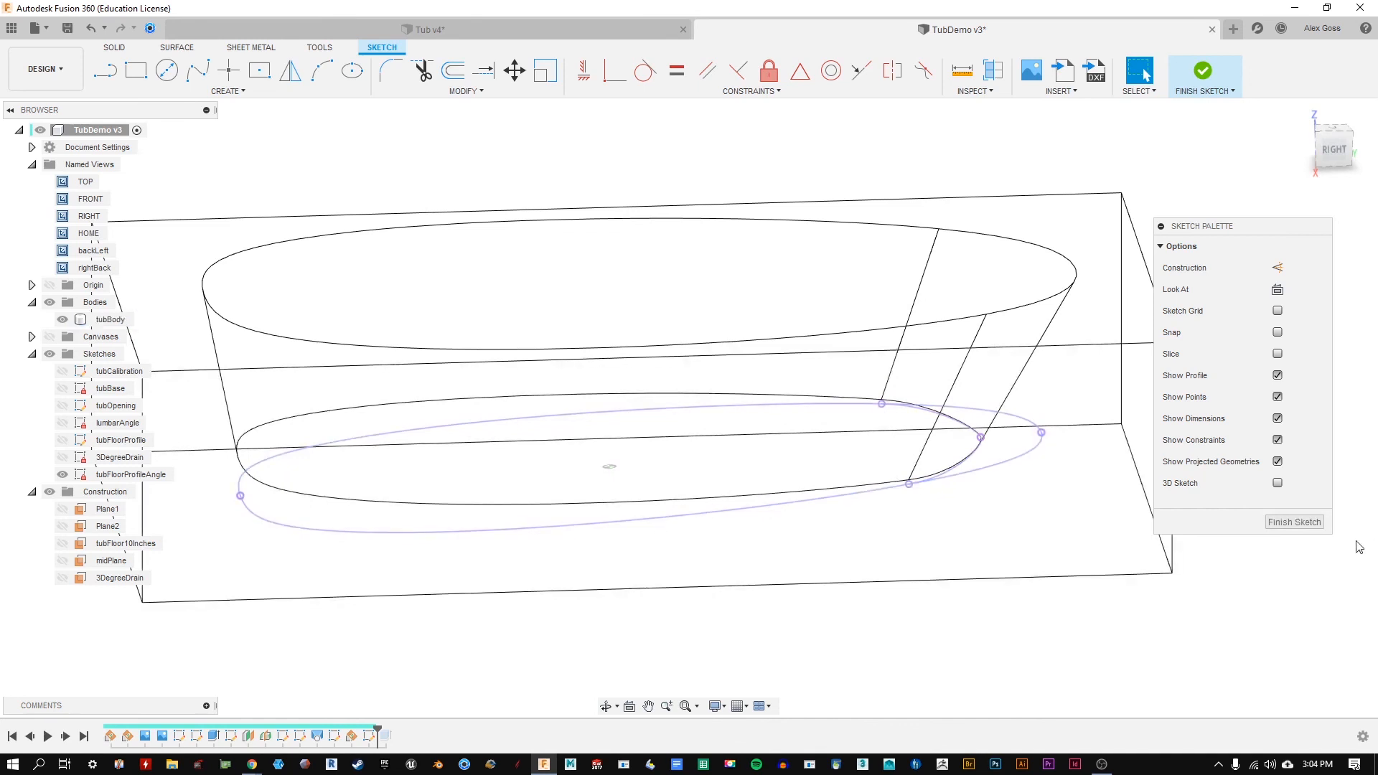
{"action": "left_click", "coordinate": [1294, 522]}
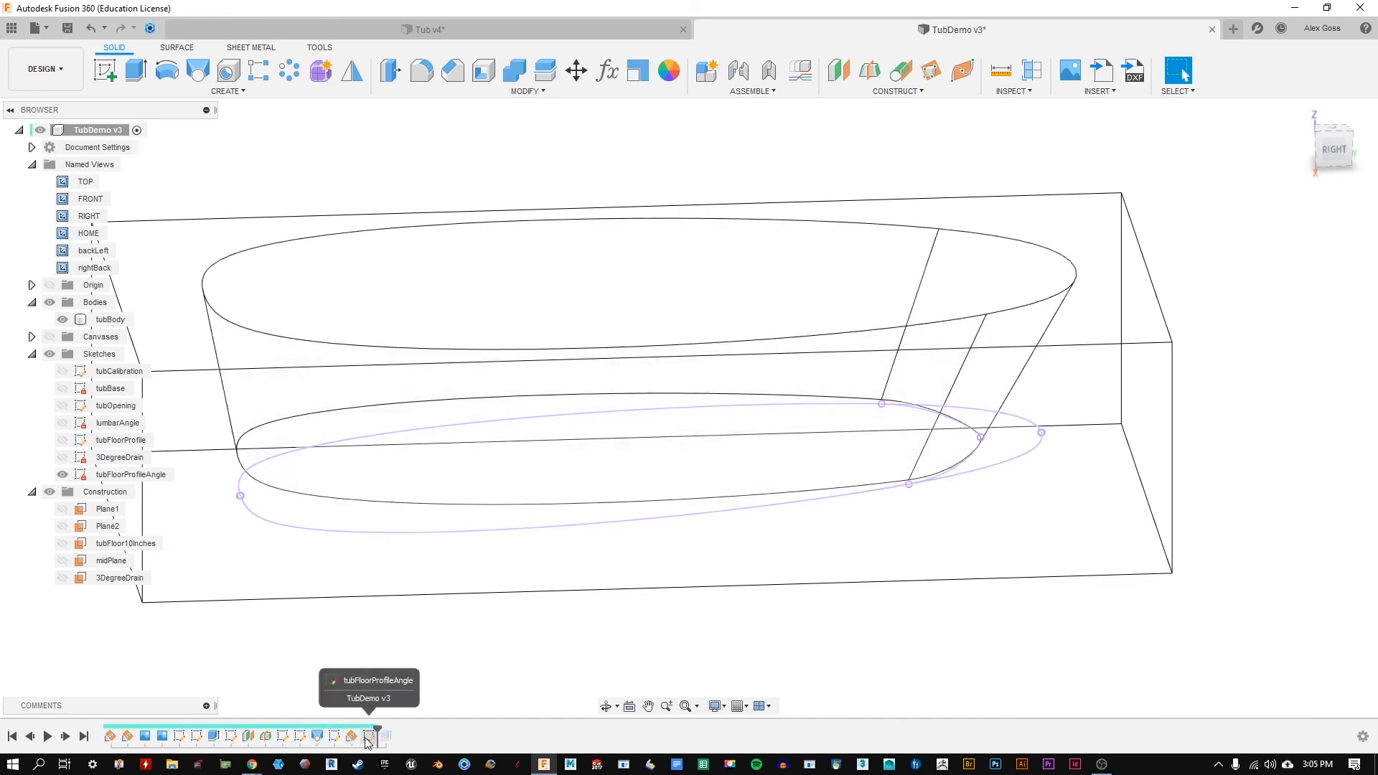
{"action": "left_click", "coordinate": [320, 739]}
{"action": "left_click_drag", "start_coordinate": [322, 738], "coordinate": [376, 742]}
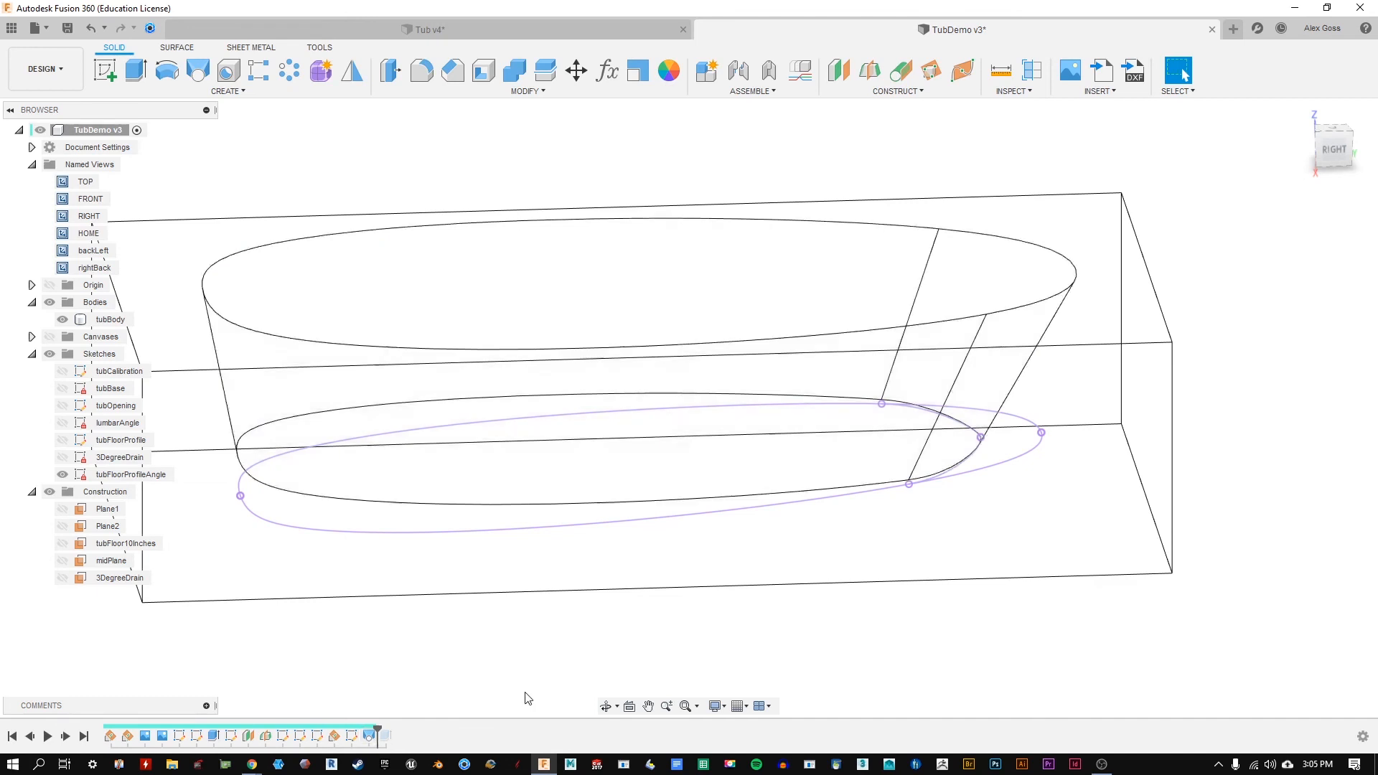
{"action": "key", "text": "ctrl+z"}
Step: Move the Loft1 feature to the end of the timeline, after the tubFloorProfileAngle sketch
{"action": "left_click", "coordinate": [318, 740]}
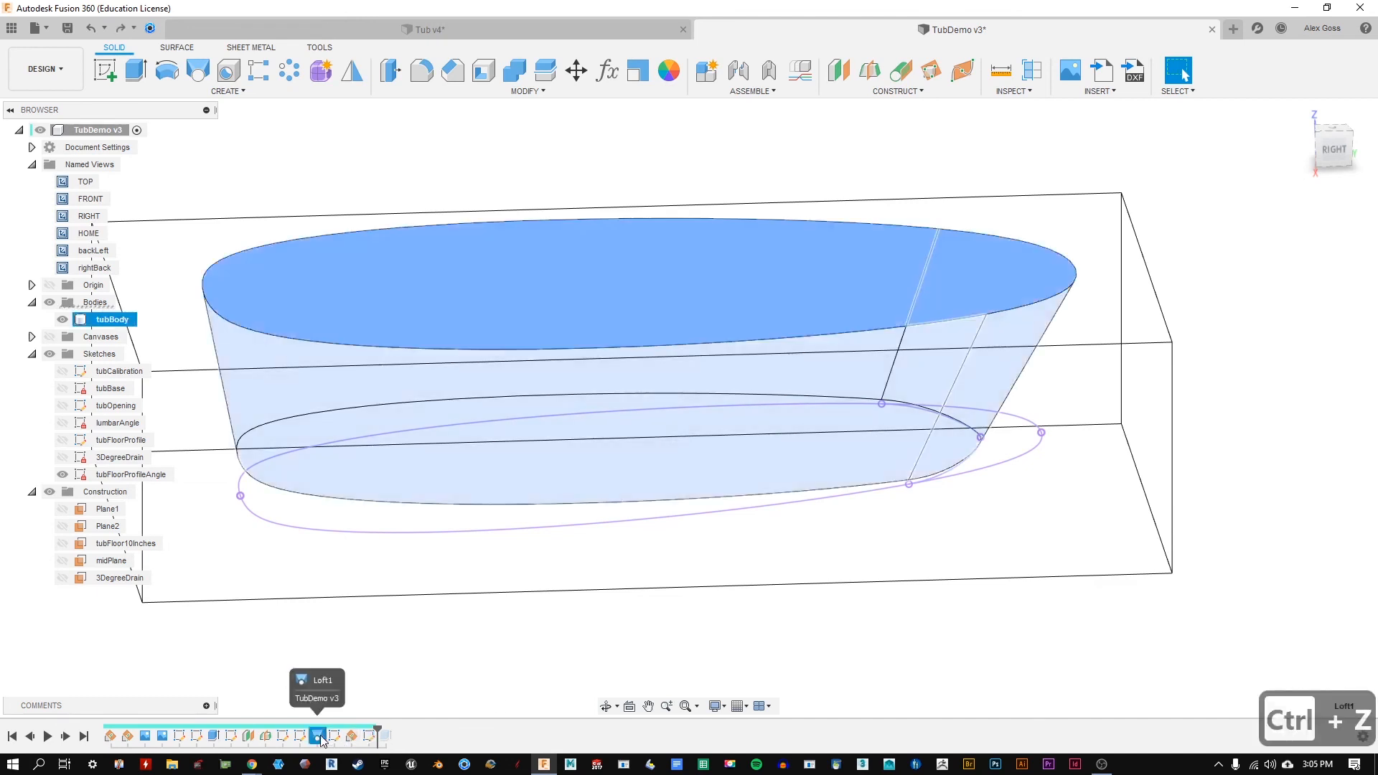
{"action": "left_click_drag", "start_coordinate": [343, 743], "coordinate": [377, 742]}
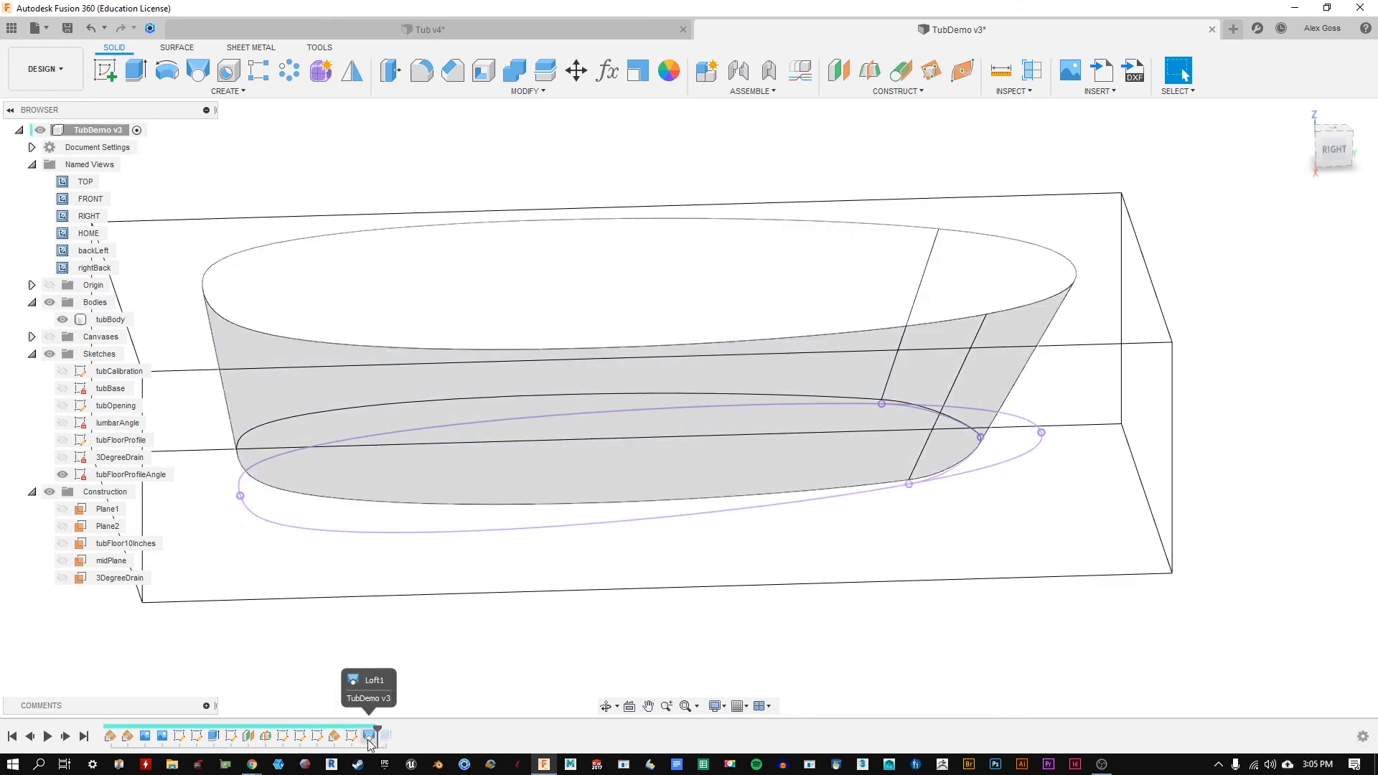
Step: Edit Loft1 to replace its tubFloorProfile profile with the larger closed region of tubFloorProfileAngle, keeping the Cut operation
{"action": "double_click", "coordinate": [371, 739]}
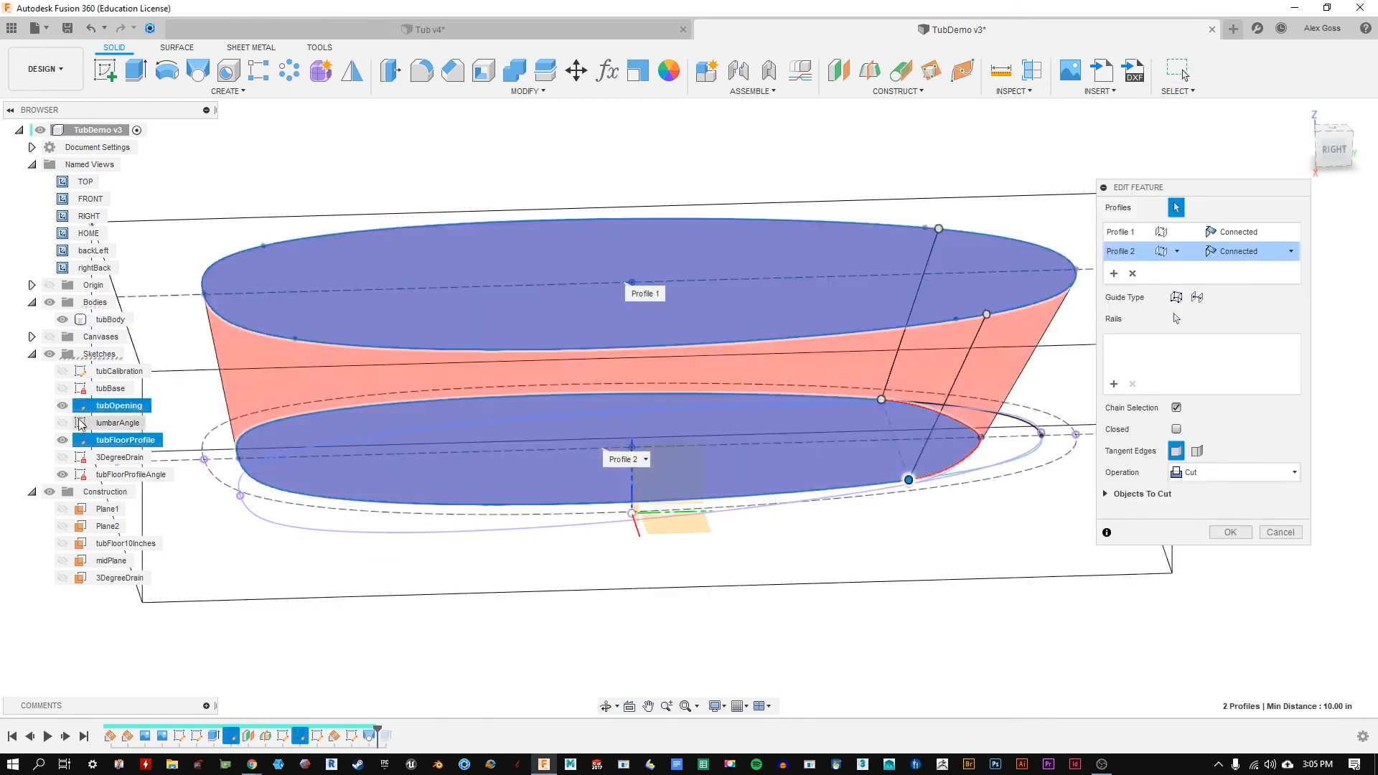
{"action": "left_click", "coordinate": [62, 441]}
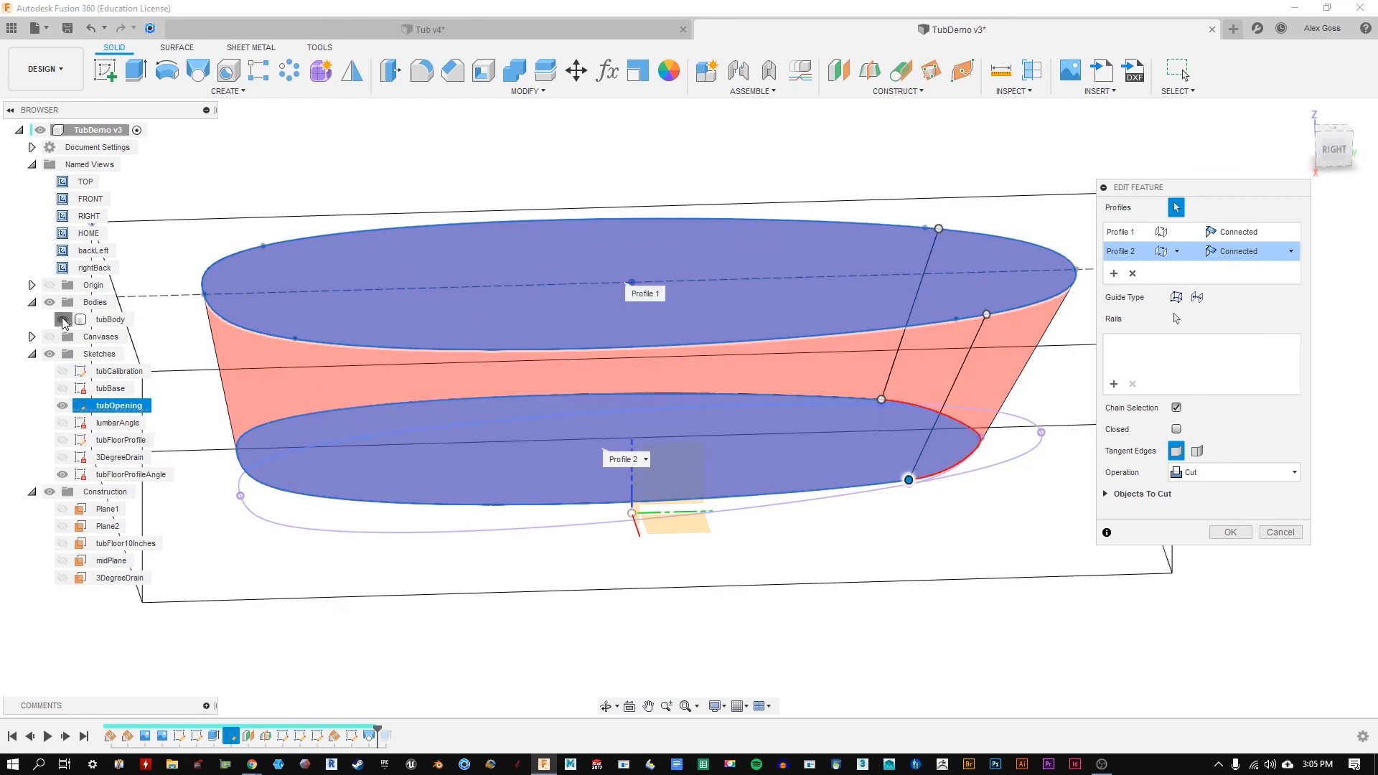
{"action": "left_click", "coordinate": [62, 319]}
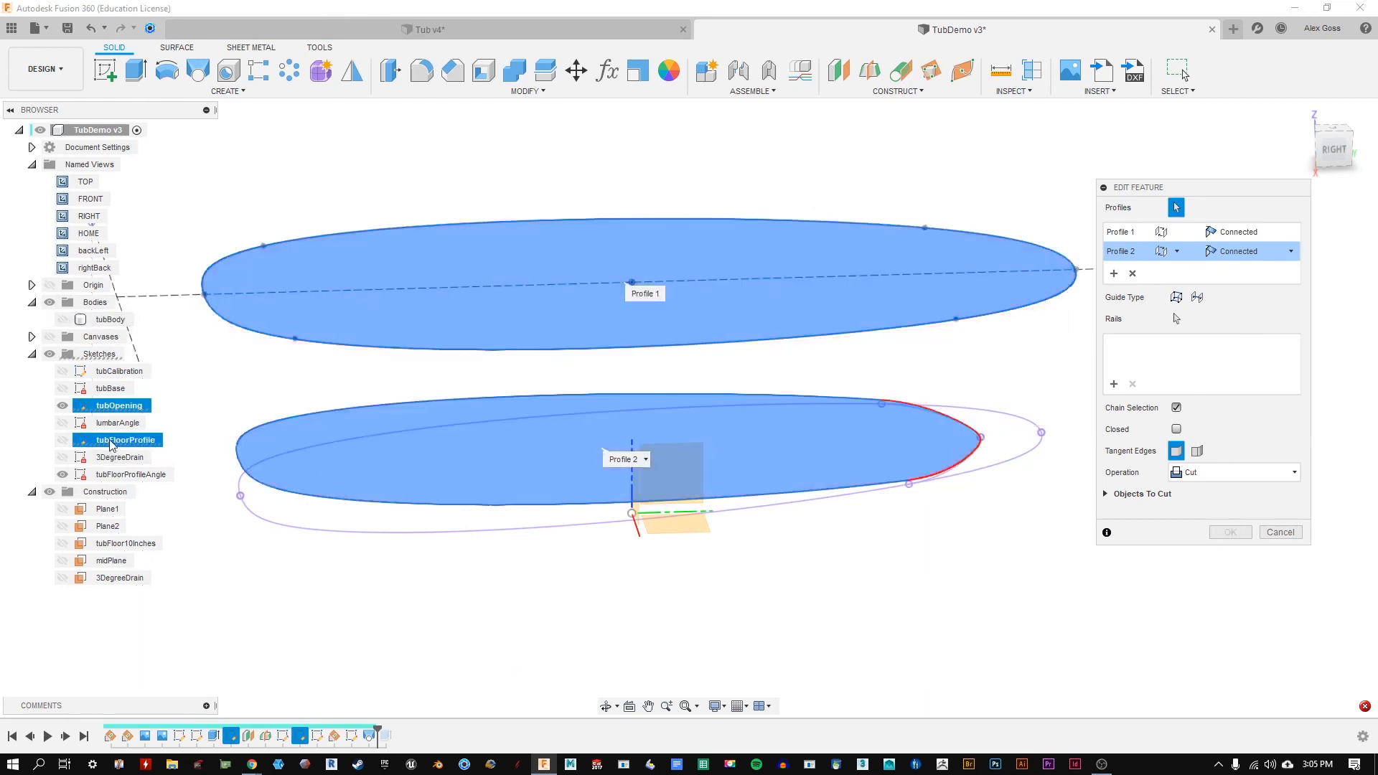
{"action": "mouse_move", "coordinate": [382, 606]}
{"action": "middle_mouse_down", "text": "shift"}
{"action": "mouse_move", "coordinate": [366, 572]}
{"action": "mouse_move", "coordinate": [370, 592]}
{"action": "middle_mouse_up", "text": "shift"}
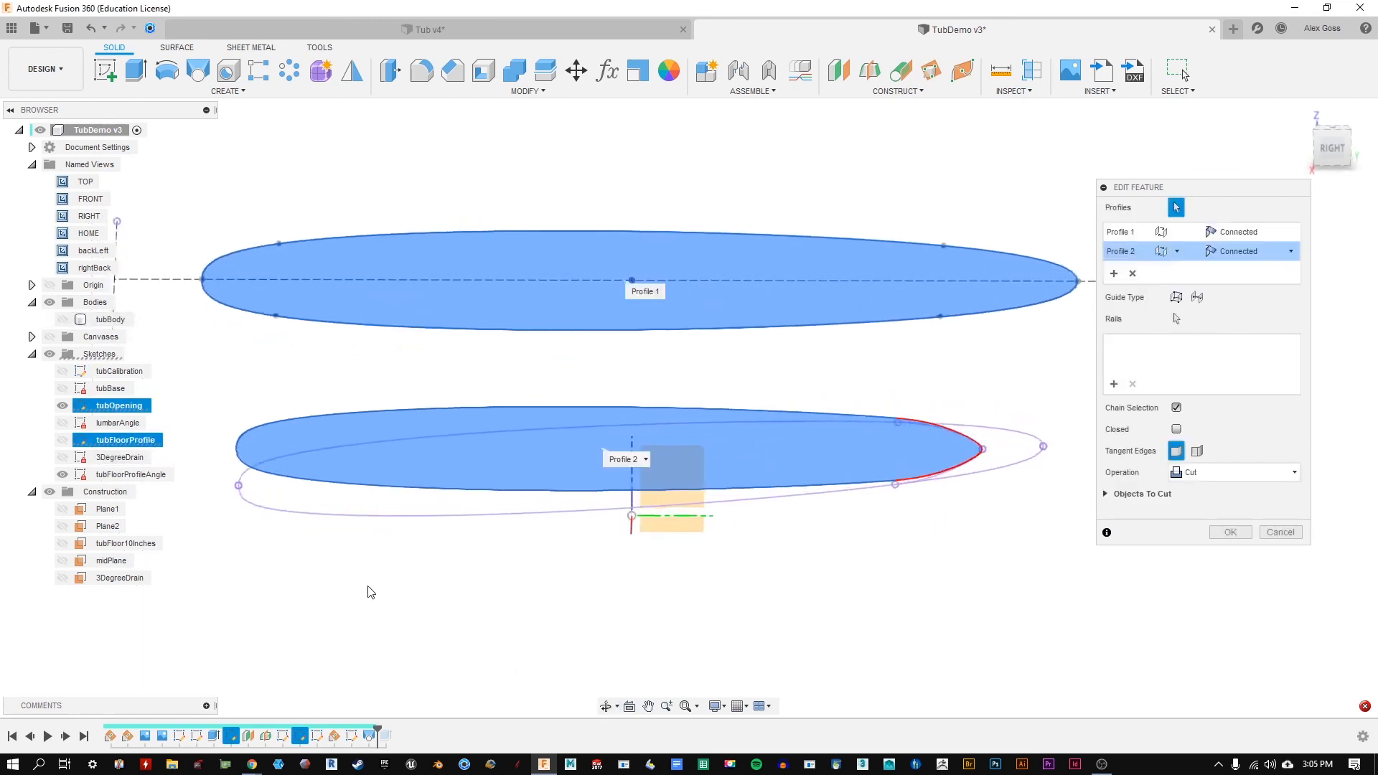
{"action": "left_click", "coordinate": [1132, 274]}
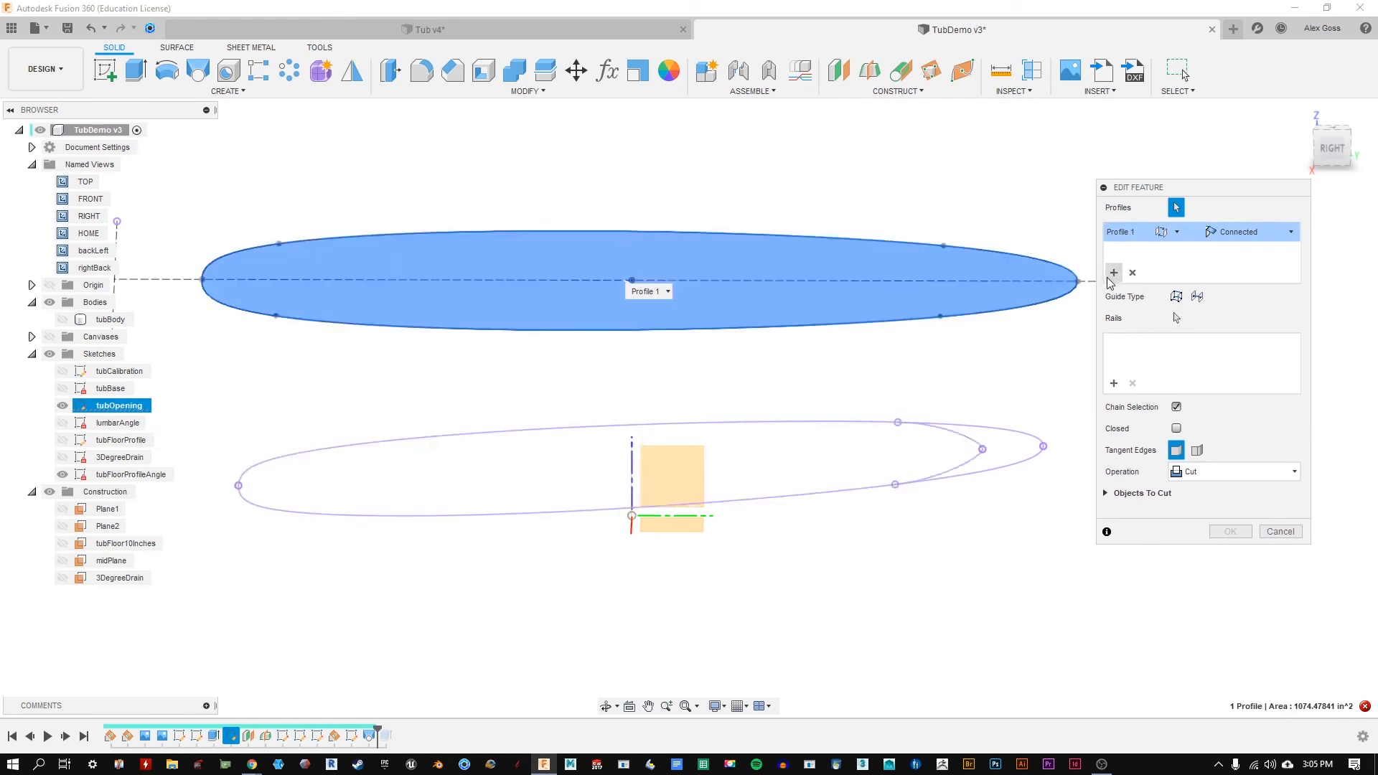
{"action": "left_click", "coordinate": [423, 493]}
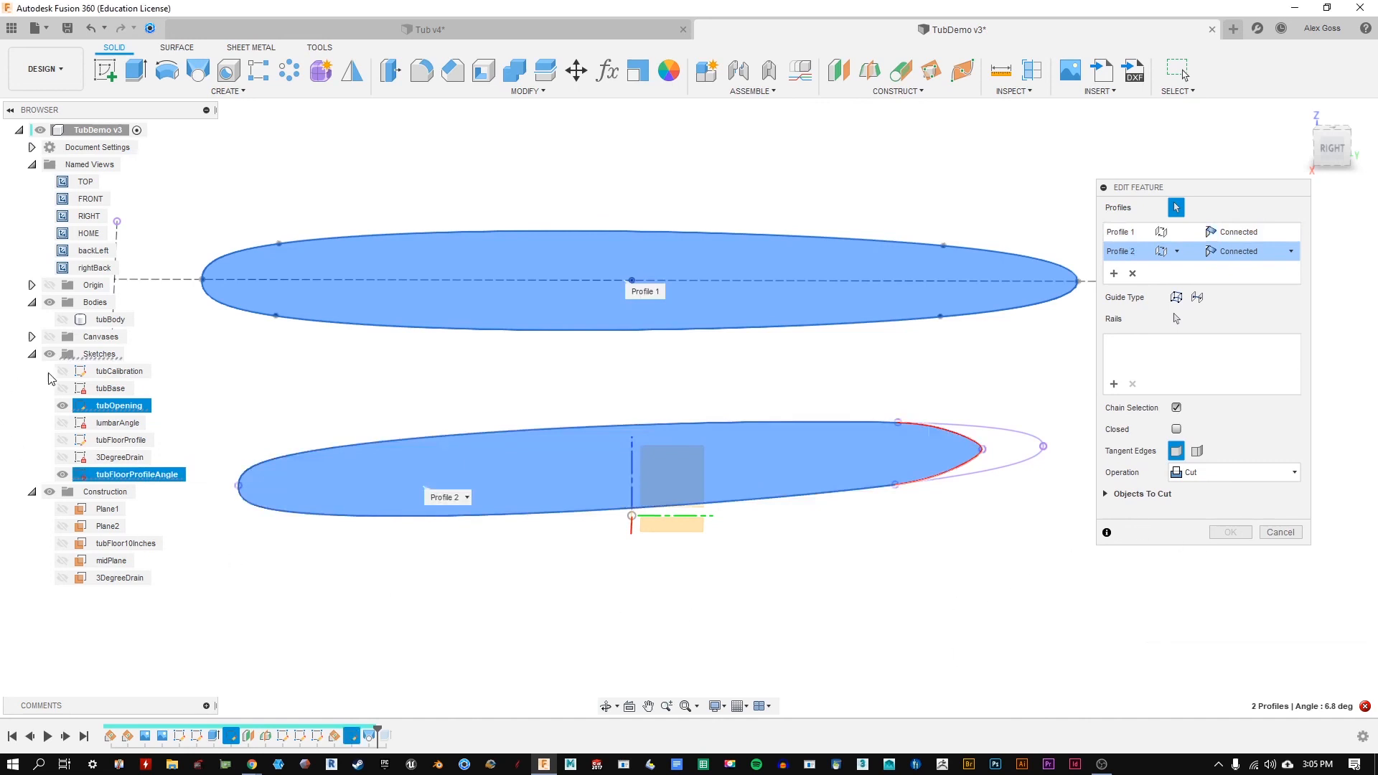
{"action": "left_click", "coordinate": [64, 320]}
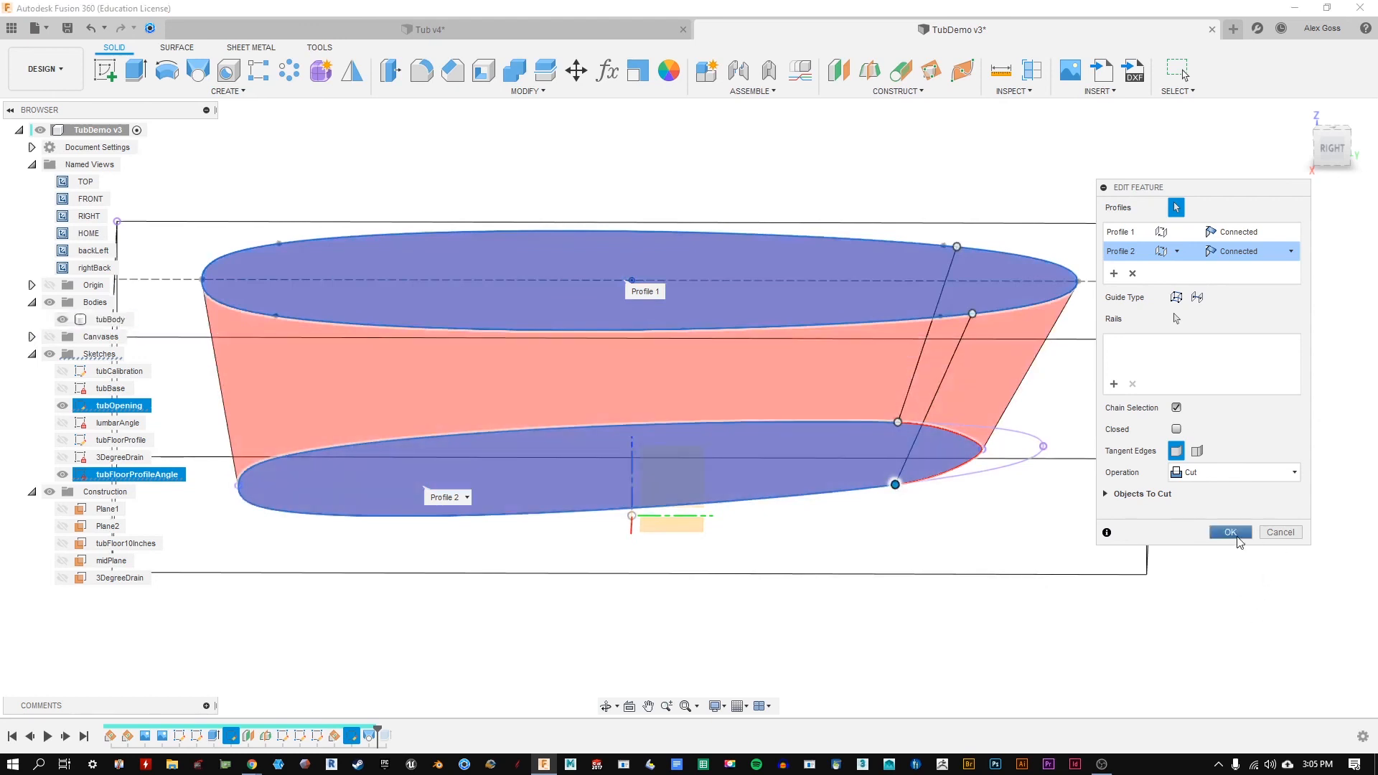
{"action": "left_click", "coordinate": [1230, 533]}
Step: Set the visual style to Shaded with Visible Edges Only and examine the recut tub body
{"action": "middle_click_drag", "start_coordinate": [821, 669], "coordinate": [864, 655], "text": "shift"}
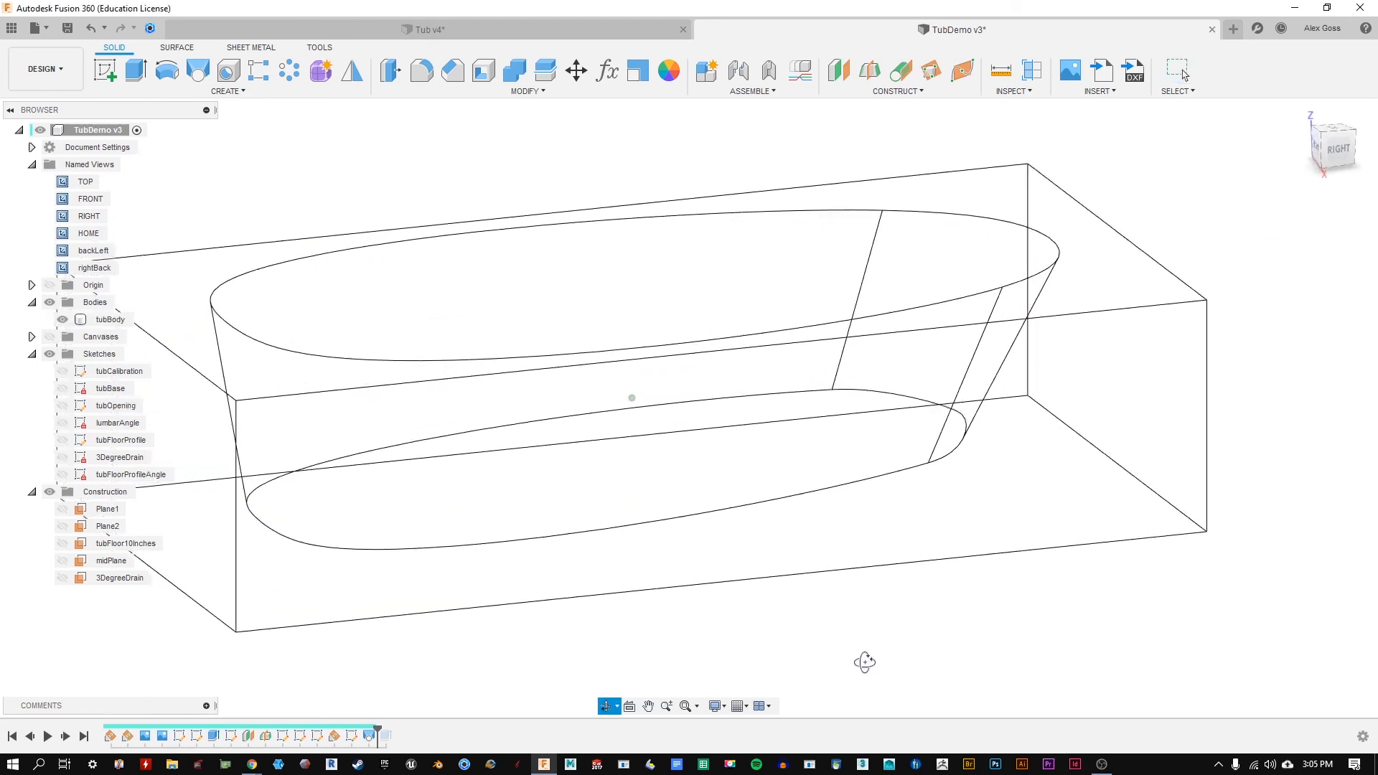
{"action": "left_click", "coordinate": [721, 706]}
{"action": "mouse_move", "coordinate": [825, 576]}
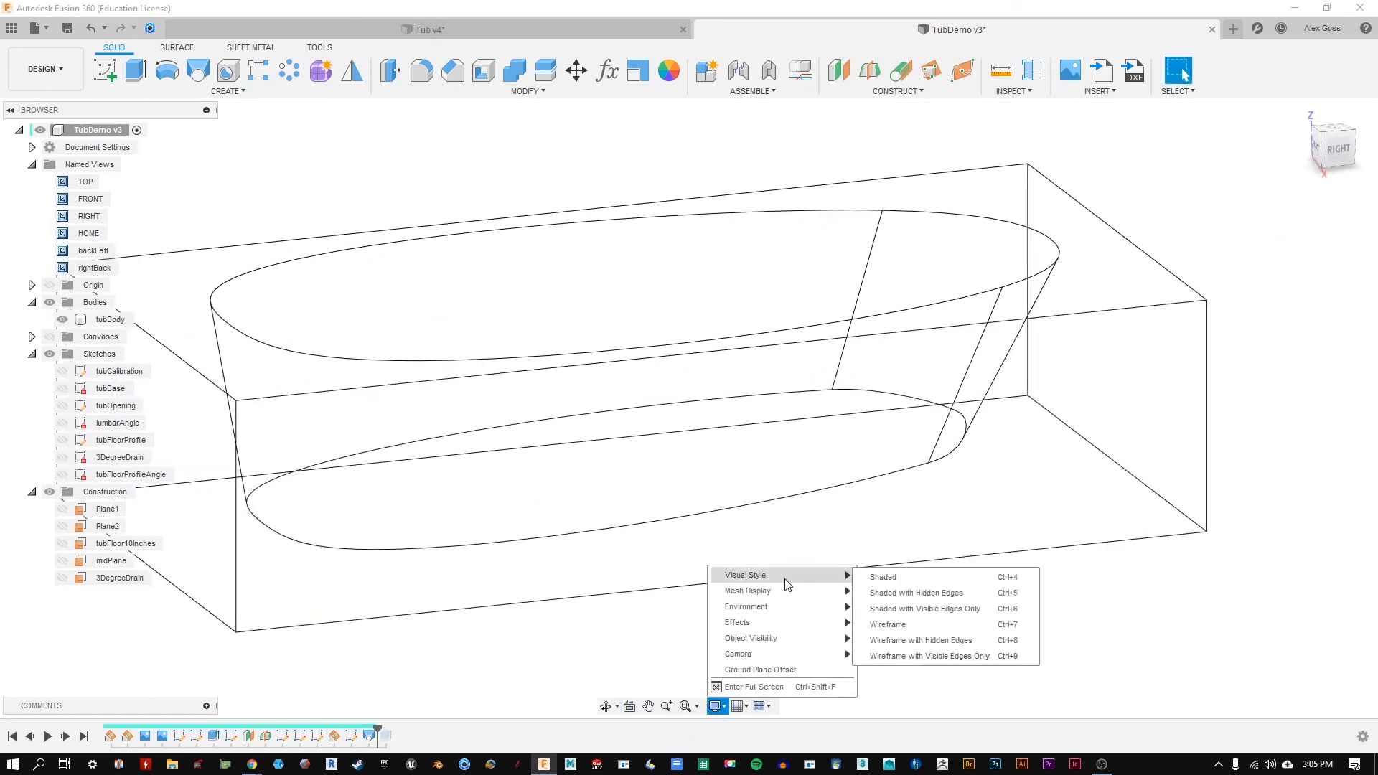
{"action": "left_click", "coordinate": [890, 607]}
{"action": "scroll", "coordinate": [886, 621], "scroll_direction": "down", "scroll_amount": 3}
{"action": "middle_click_drag", "start_coordinate": [1015, 409], "coordinate": [707, 617], "text": "shift"}
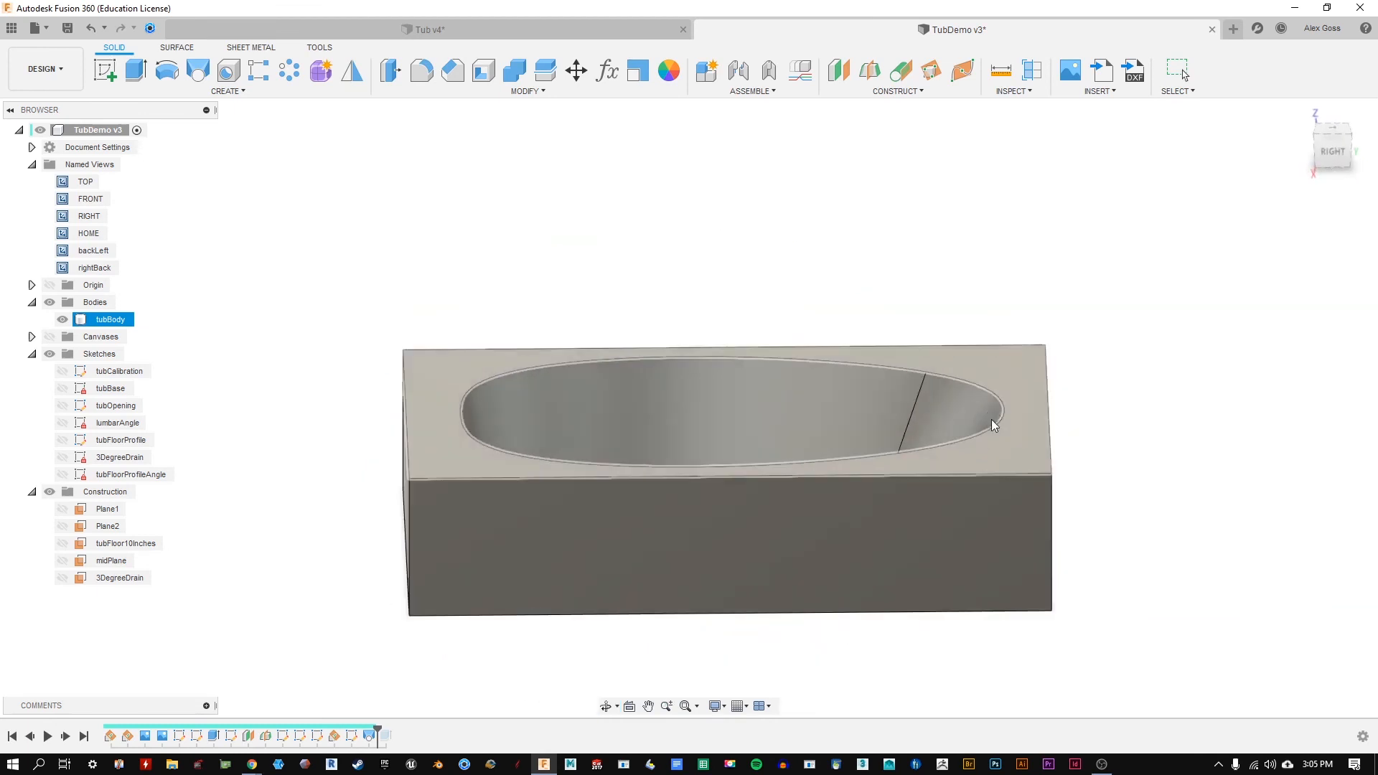
Step: Try the Shaded with Hidden Edges and Wireframe with Hidden Edges visual styles on the tub
{"action": "left_click", "coordinate": [716, 706]}
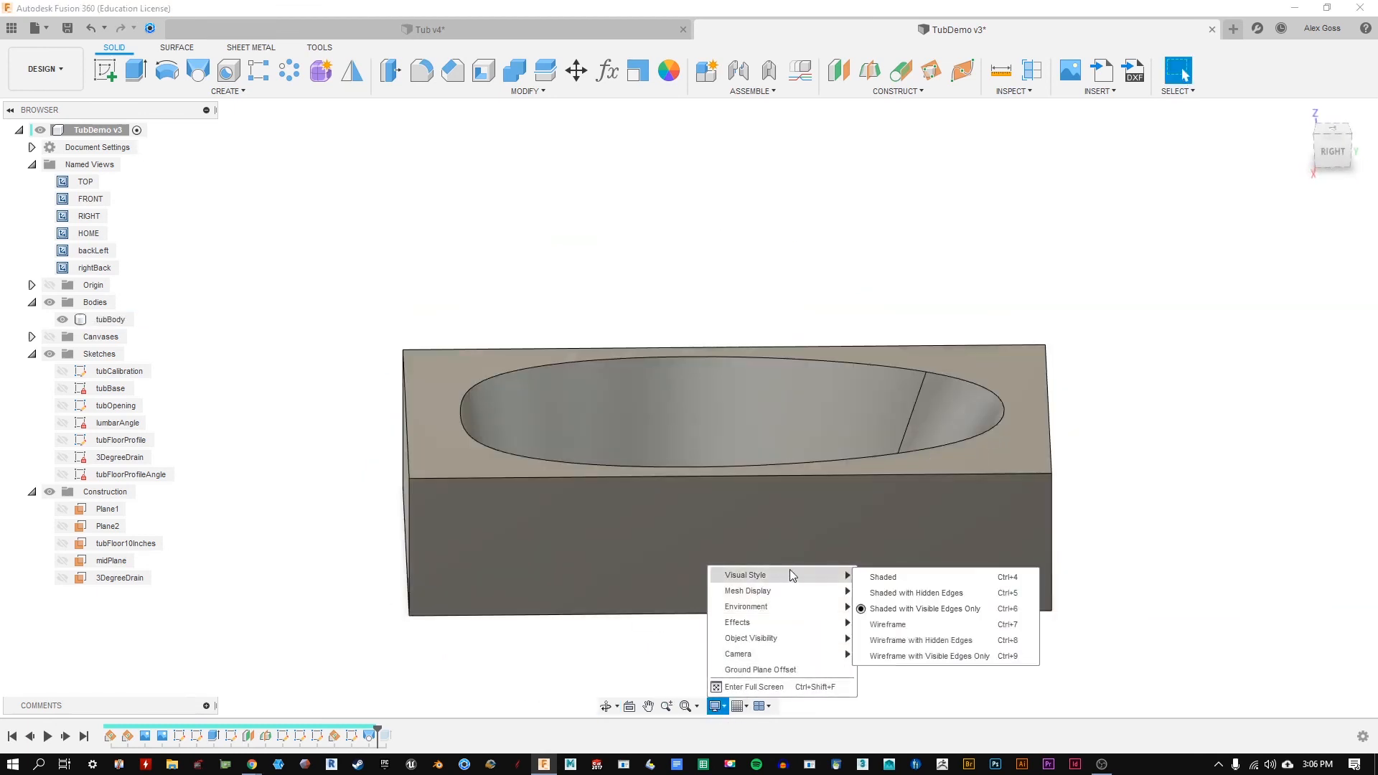
{"action": "left_click", "coordinate": [980, 595]}
{"action": "middle_click_drag", "start_coordinate": [960, 638], "coordinate": [717, 682], "text": "shift"}
{"action": "left_click", "coordinate": [715, 706]}
{"action": "mouse_move", "coordinate": [818, 578]}
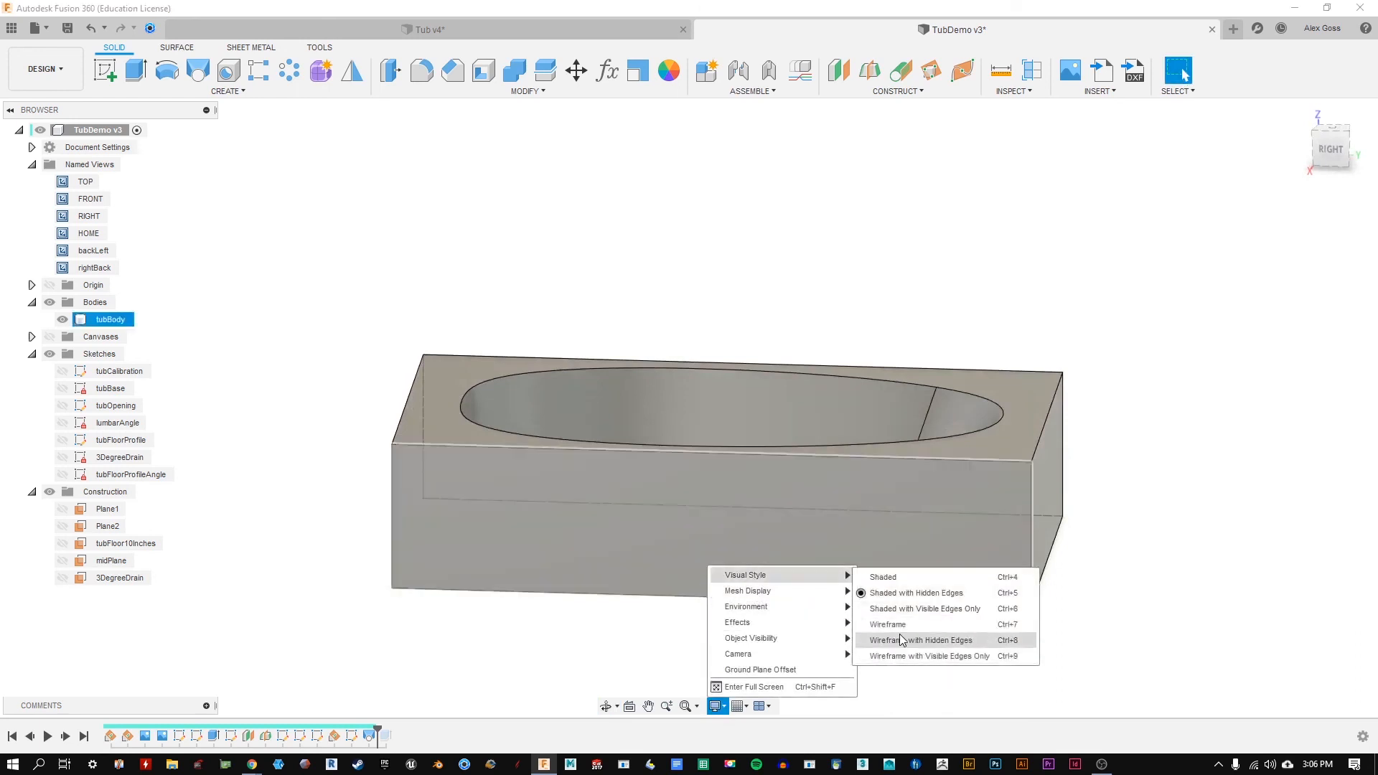
{"action": "left_click", "coordinate": [894, 635]}
Step: Switch the visual style to Wireframe and inspect the sloped tub floor from the right side
{"action": "left_click", "coordinate": [716, 706]}
{"action": "mouse_move", "coordinate": [818, 574]}
{"action": "left_click", "coordinate": [897, 627]}
{"action": "middle_click_drag", "start_coordinate": [1190, 498], "coordinate": [1186, 429], "text": "shift"}
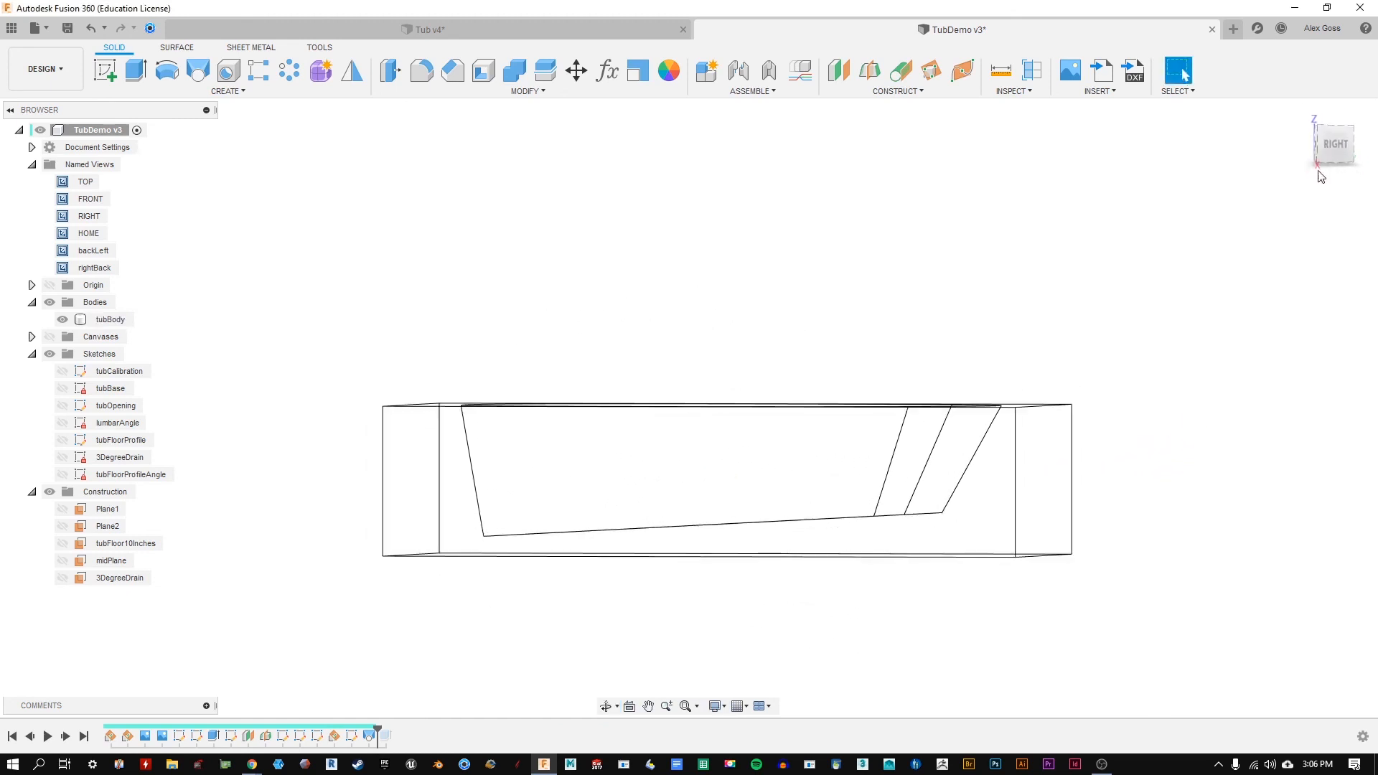
{"action": "left_click", "coordinate": [1332, 144]}
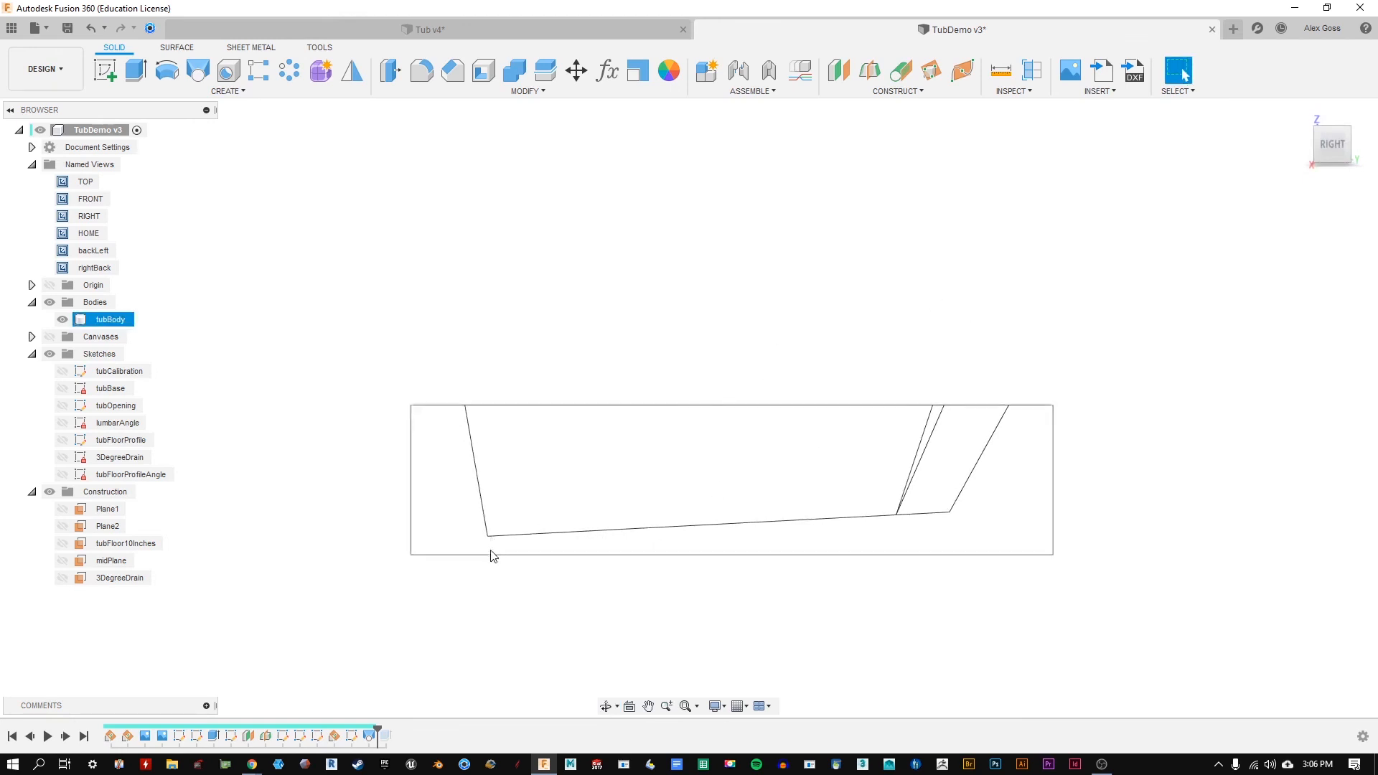
{"action": "mouse_move", "coordinate": [885, 224]}
{"action": "middle_mouse_down", "text": "shift"}
{"action": "mouse_move", "coordinate": [882, 272]}
{"action": "mouse_move", "coordinate": [883, 222]}
{"action": "middle_mouse_up", "text": "shift"}
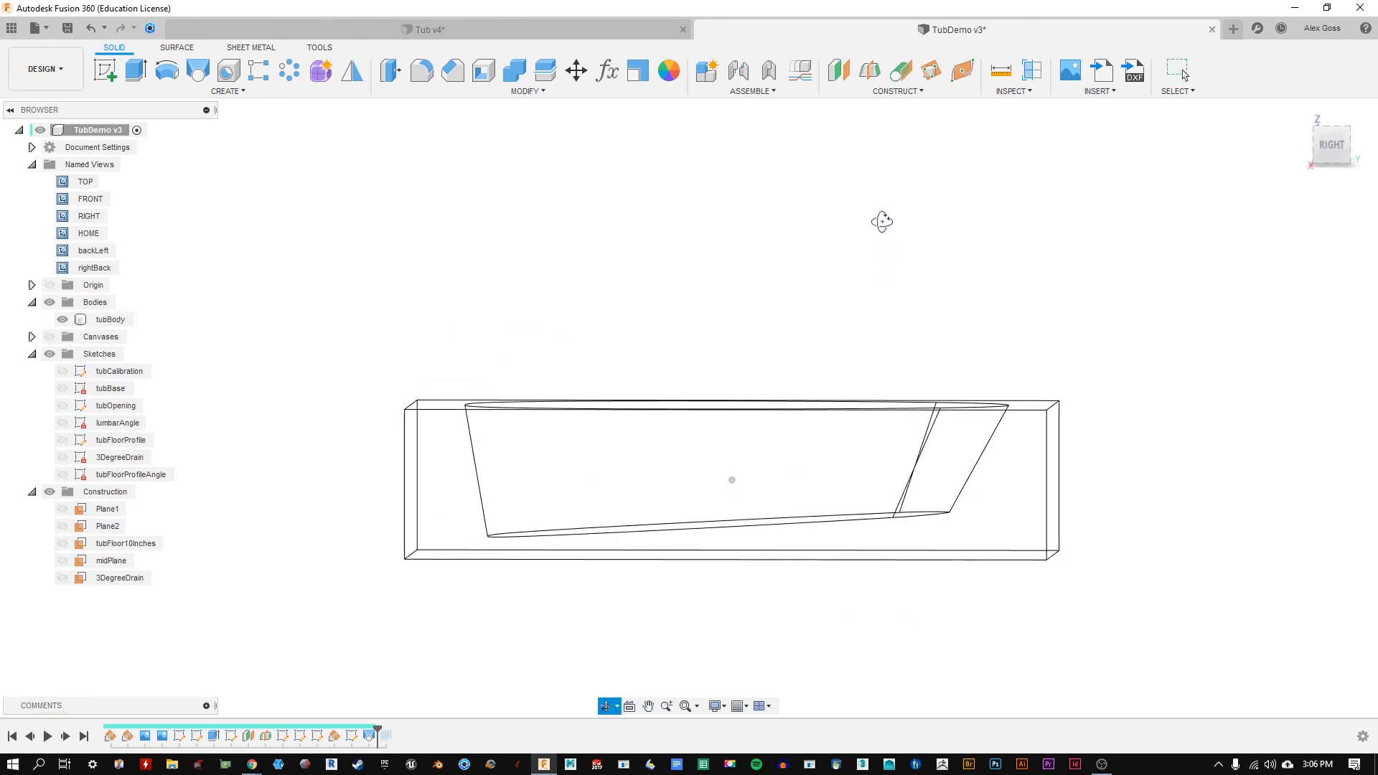
{"action": "middle_click_drag", "start_coordinate": [804, 524], "coordinate": [854, 353], "text": "shift"}
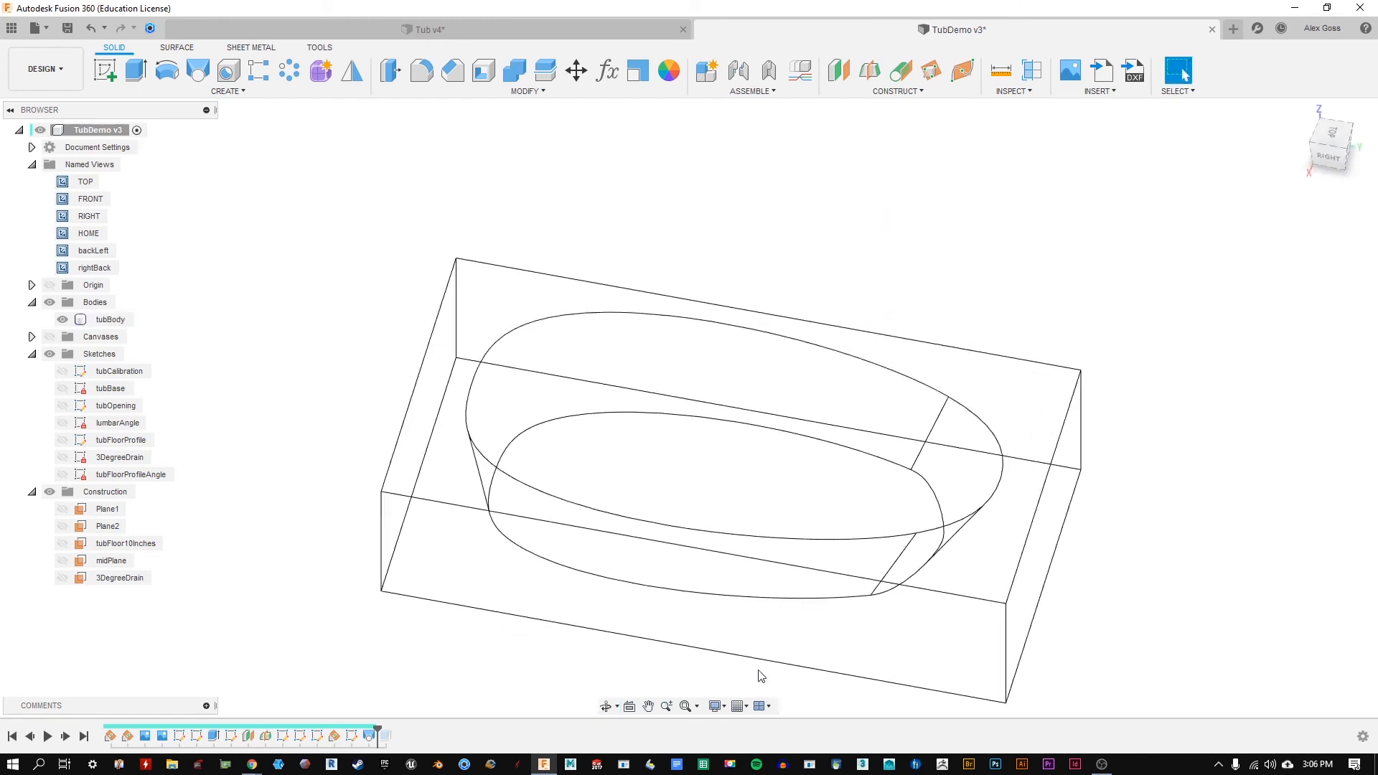
Step: Return the tub's visual style to Shaded with Visible Edges Only
{"action": "left_click", "coordinate": [715, 707]}
{"action": "mouse_move", "coordinate": [791, 577]}
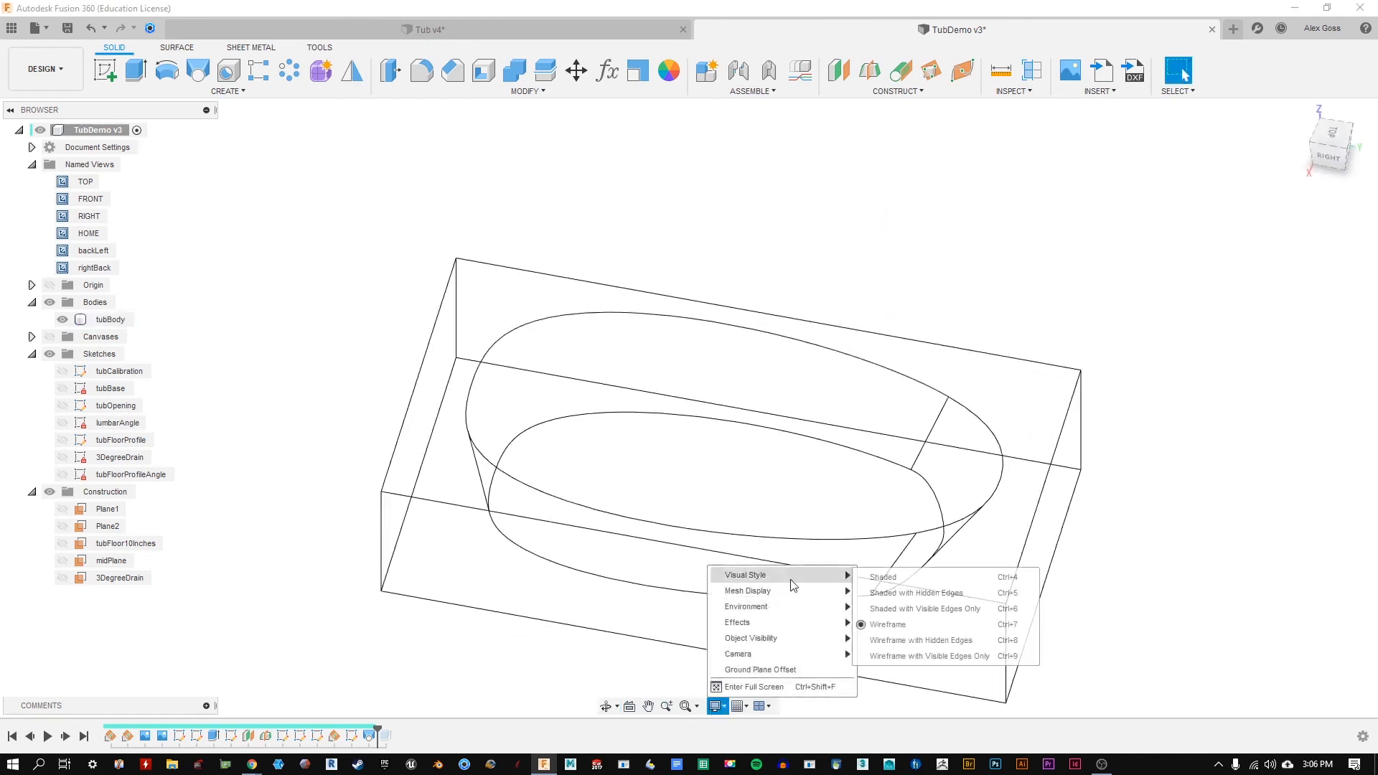
{"action": "left_click", "coordinate": [893, 593]}
{"action": "middle_click_drag", "start_coordinate": [1143, 453], "coordinate": [1127, 433]}
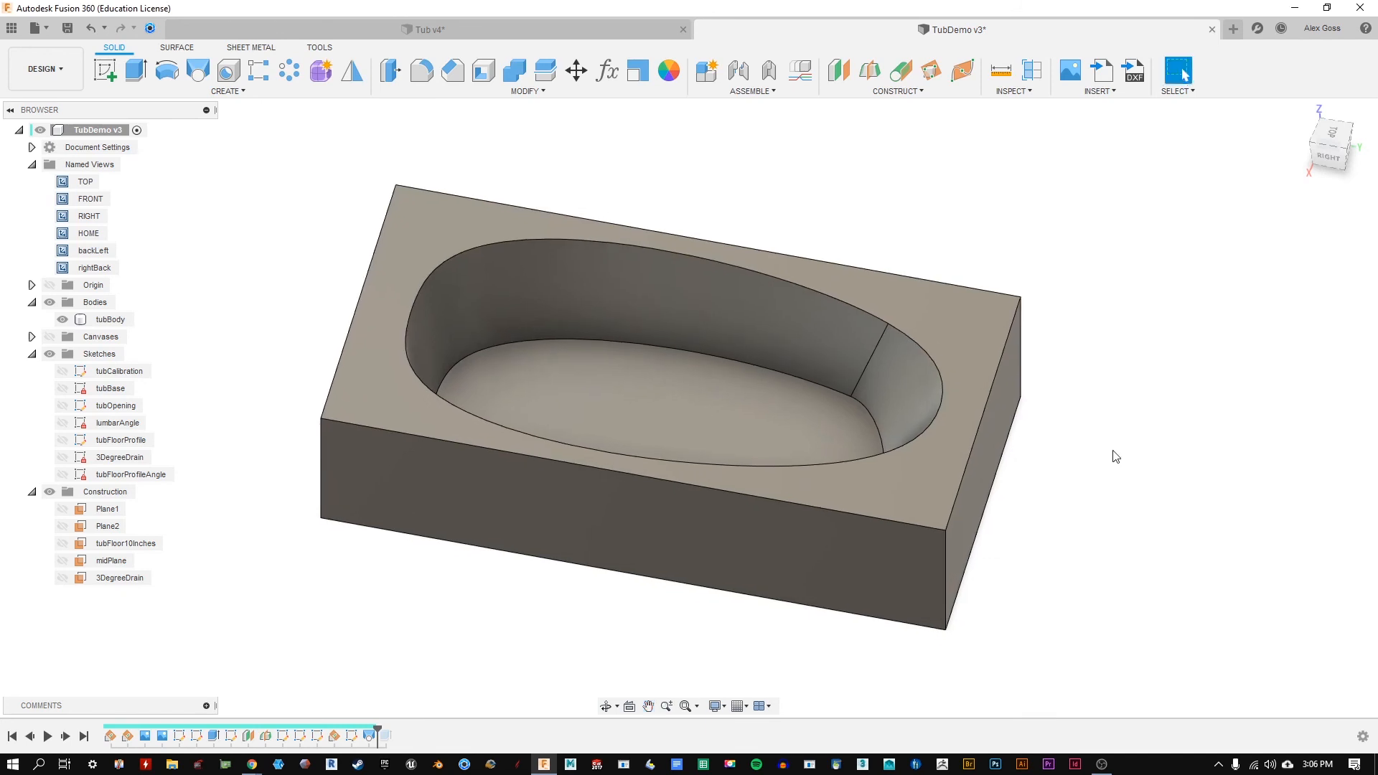
{"action": "left_click", "coordinate": [373, 286]}
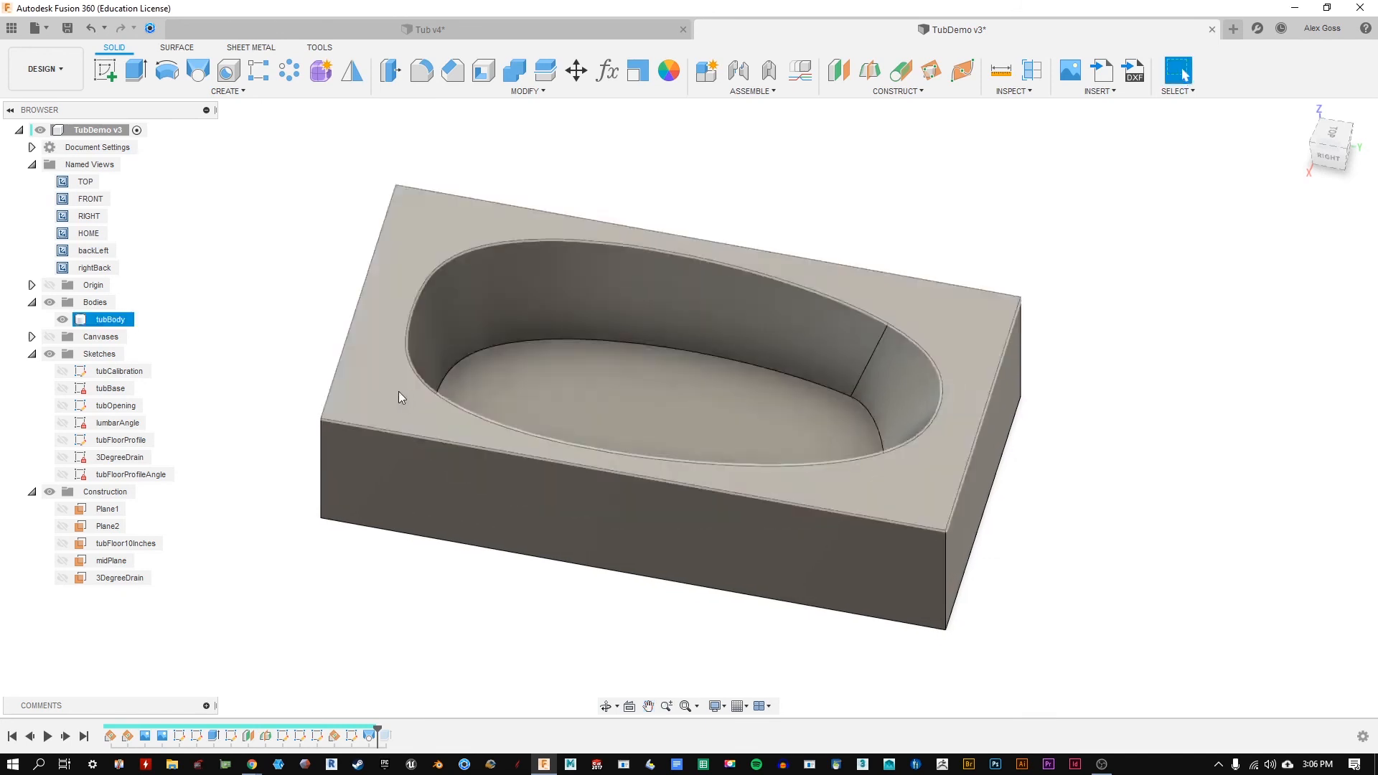
{"action": "left_click", "coordinate": [1156, 289]}
{"action": "middle_click_drag", "start_coordinate": [1156, 288], "coordinate": [1131, 319]}
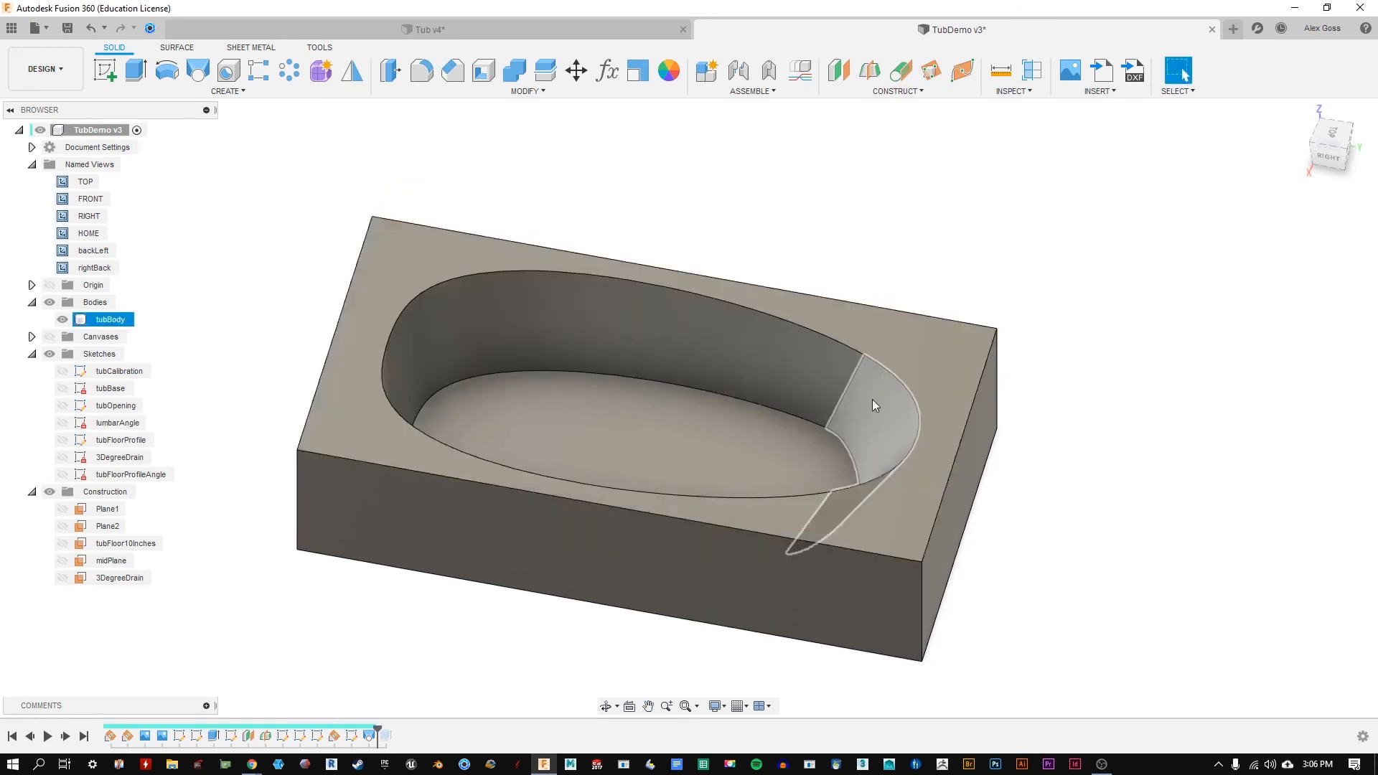
{"action": "left_click", "coordinate": [613, 420]}
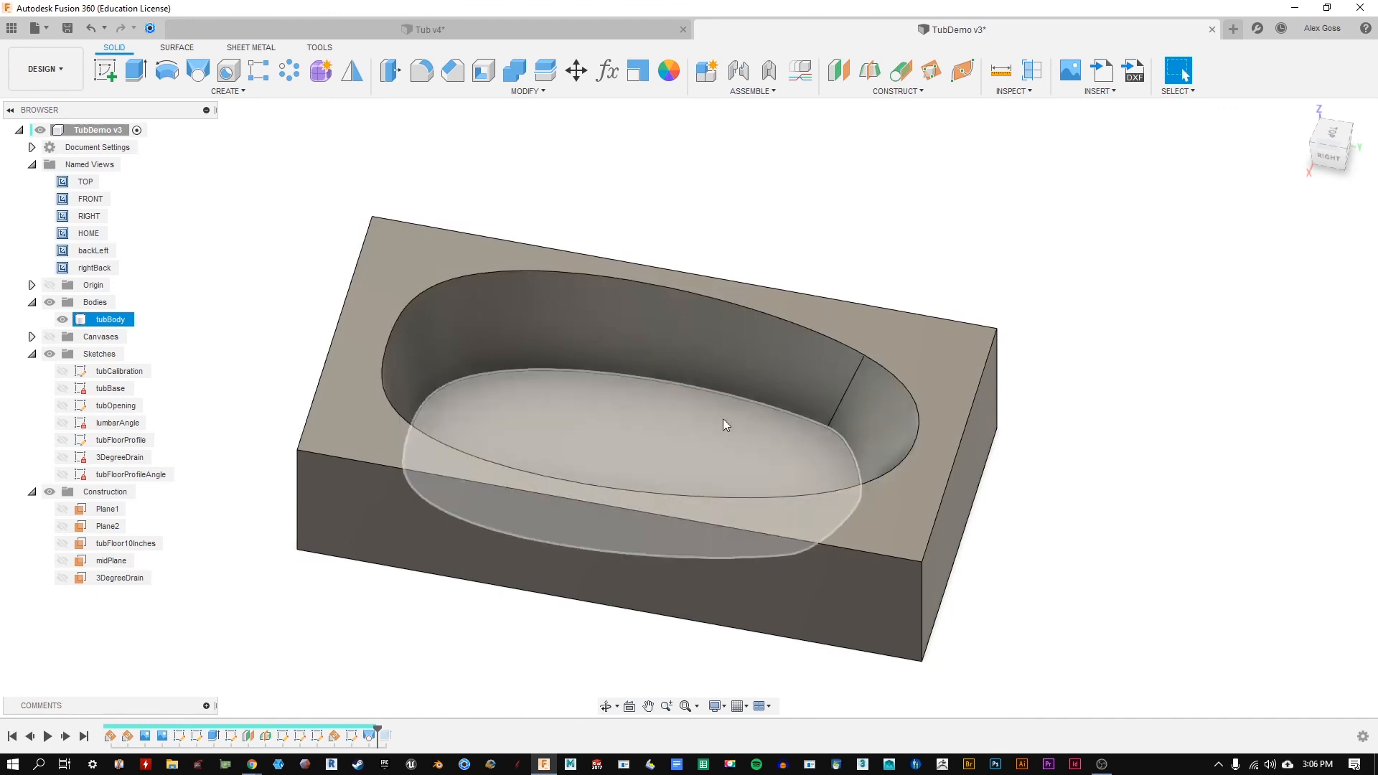
{"action": "middle_click_drag", "start_coordinate": [816, 326], "coordinate": [834, 278]}
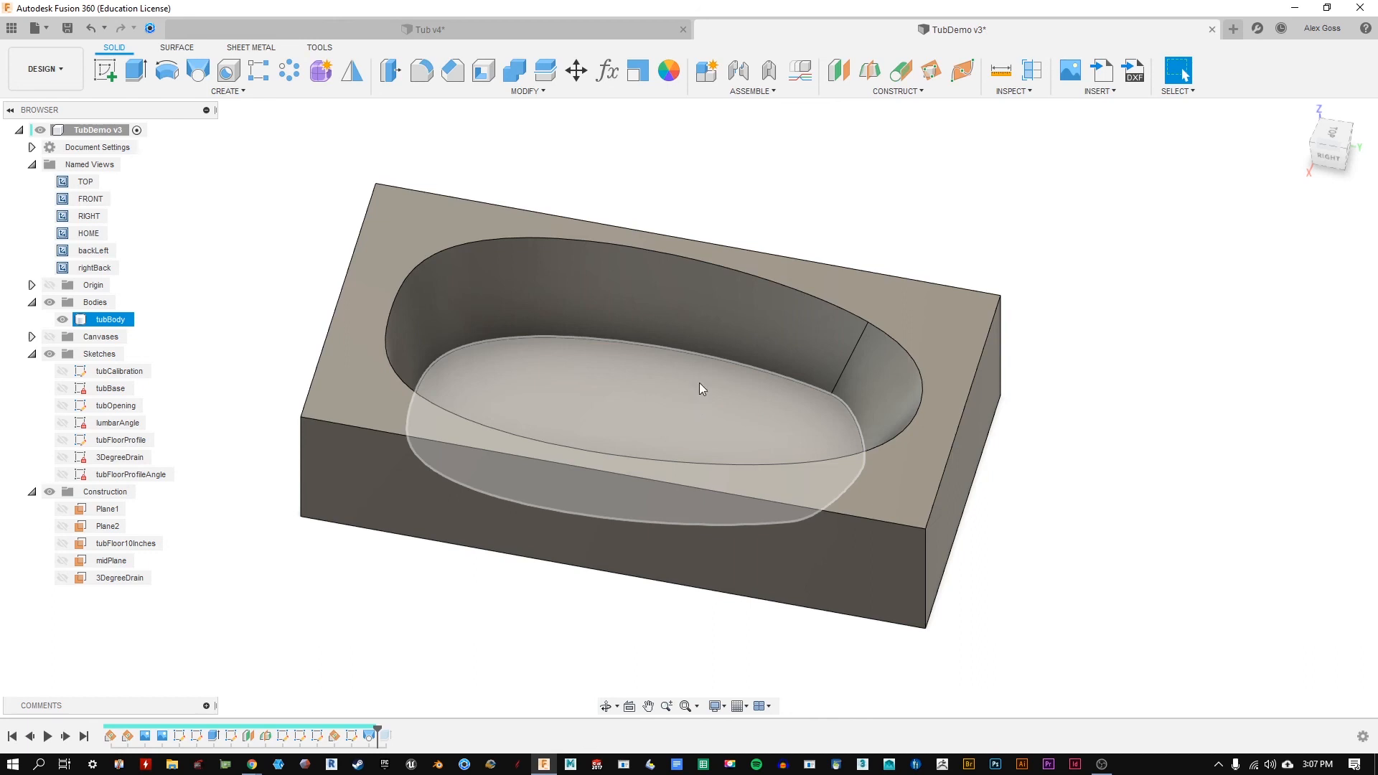
{"action": "key", "text": "Escape"}
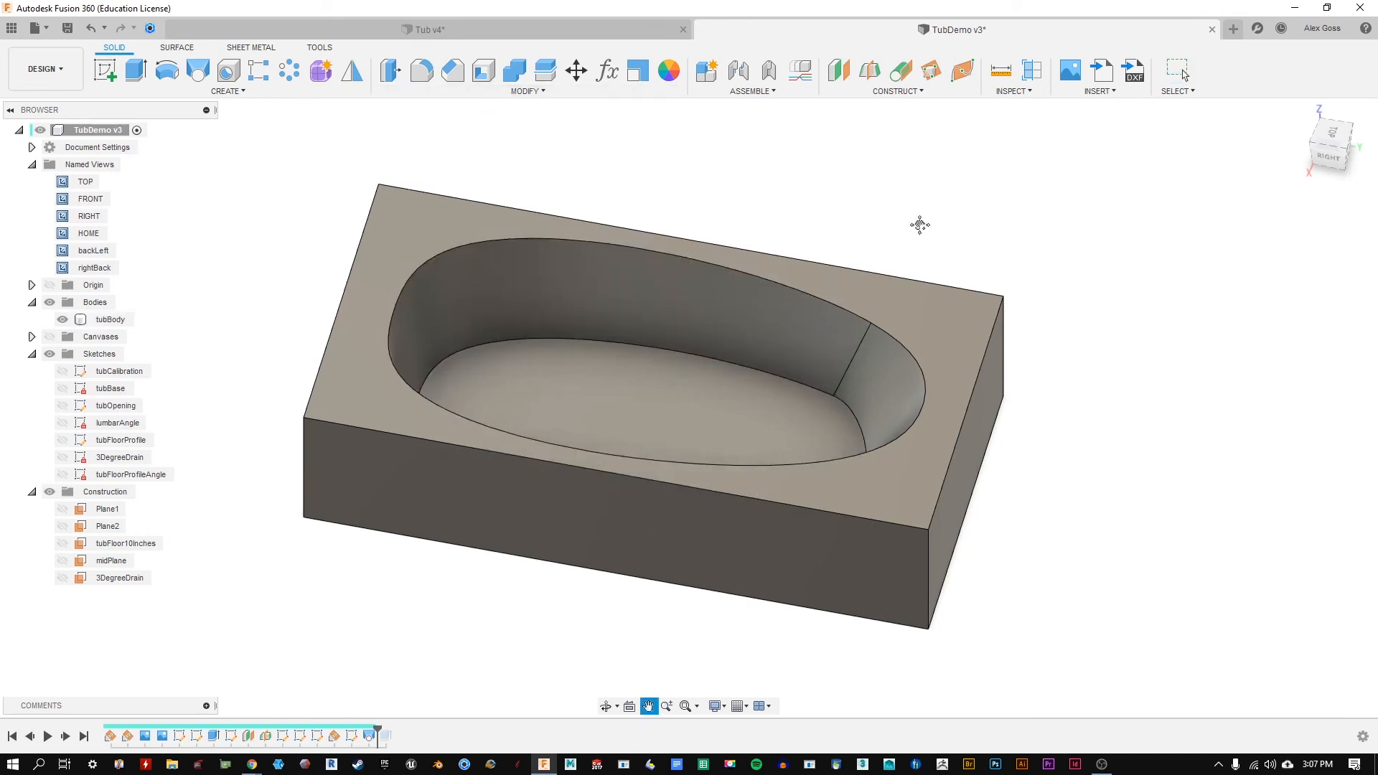
{"action": "middle_click_drag", "start_coordinate": [918, 224], "coordinate": [988, 251]}
{"action": "left_click", "coordinate": [541, 234]}
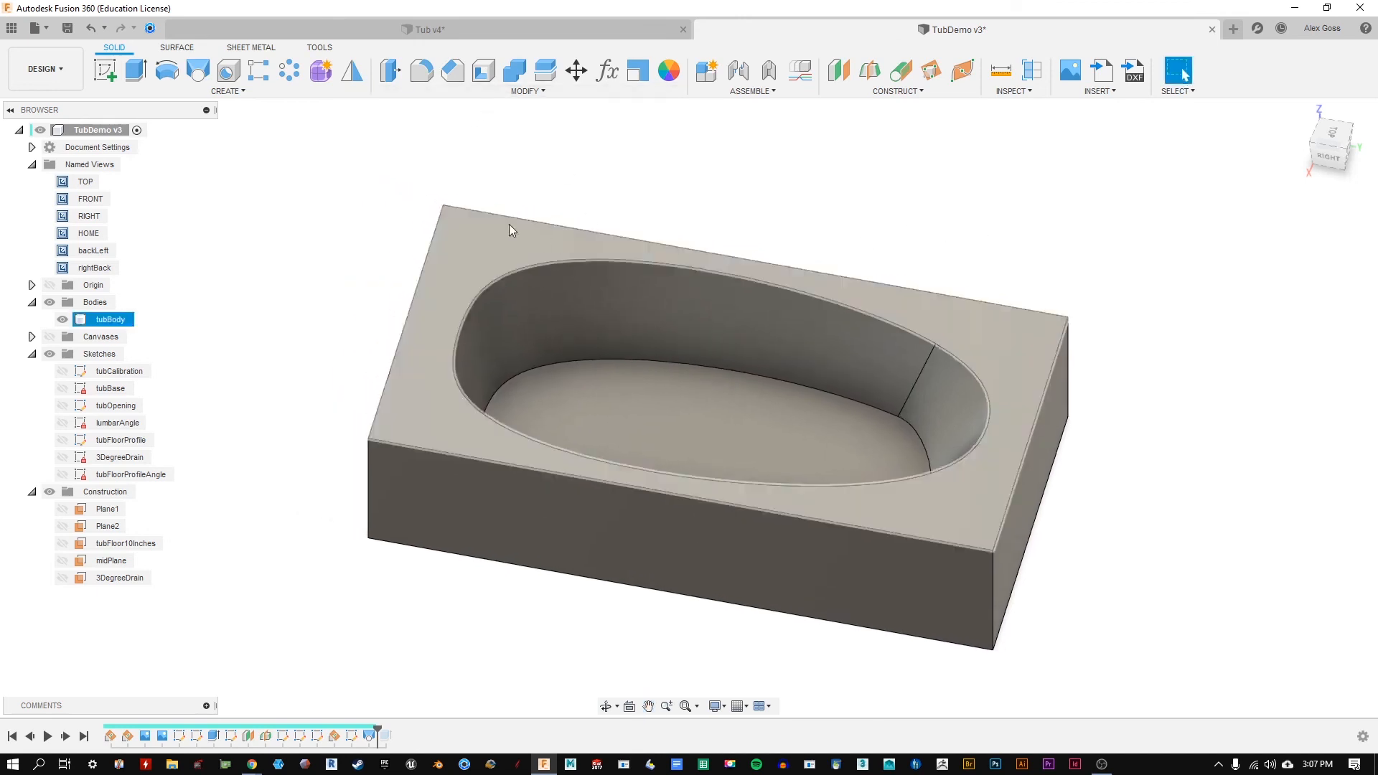
{"action": "left_click", "coordinate": [258, 376]}
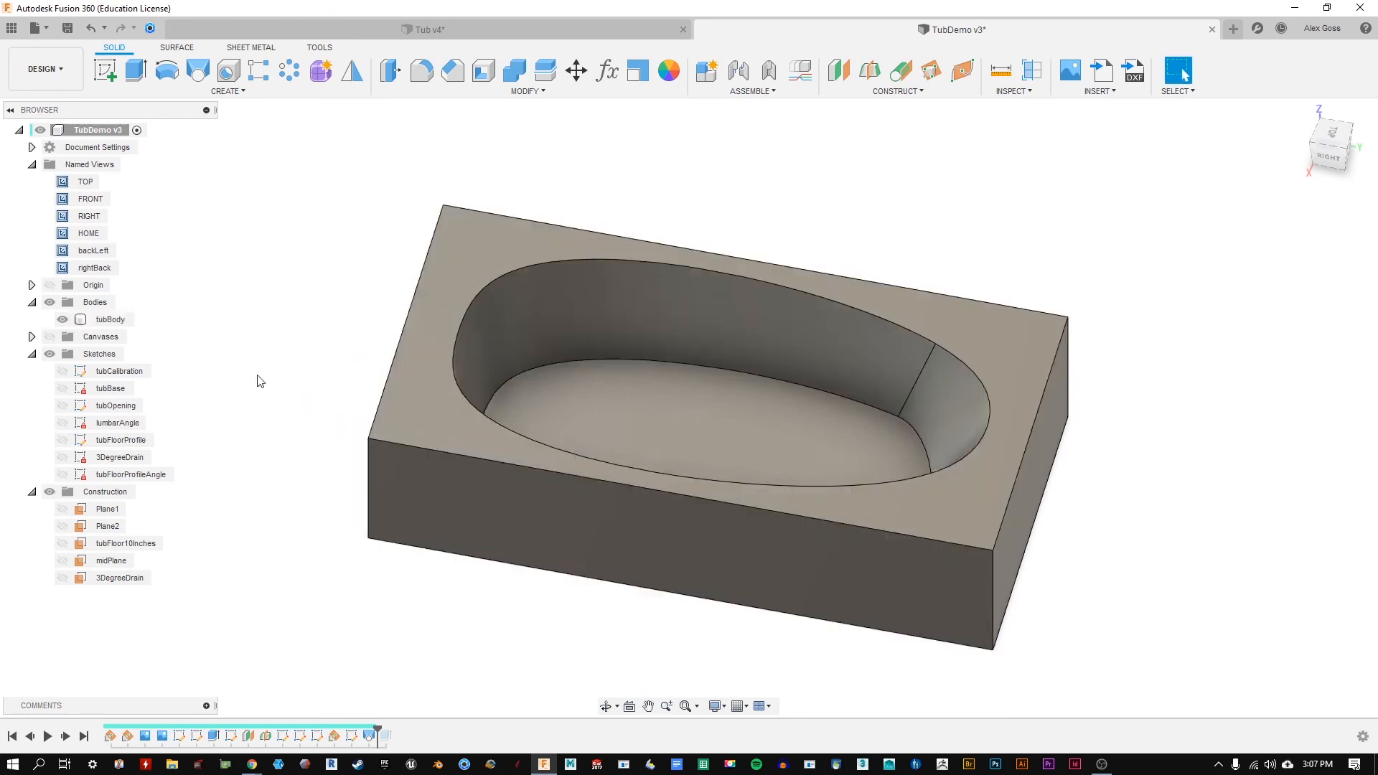
{"action": "left_click", "coordinate": [457, 273]}
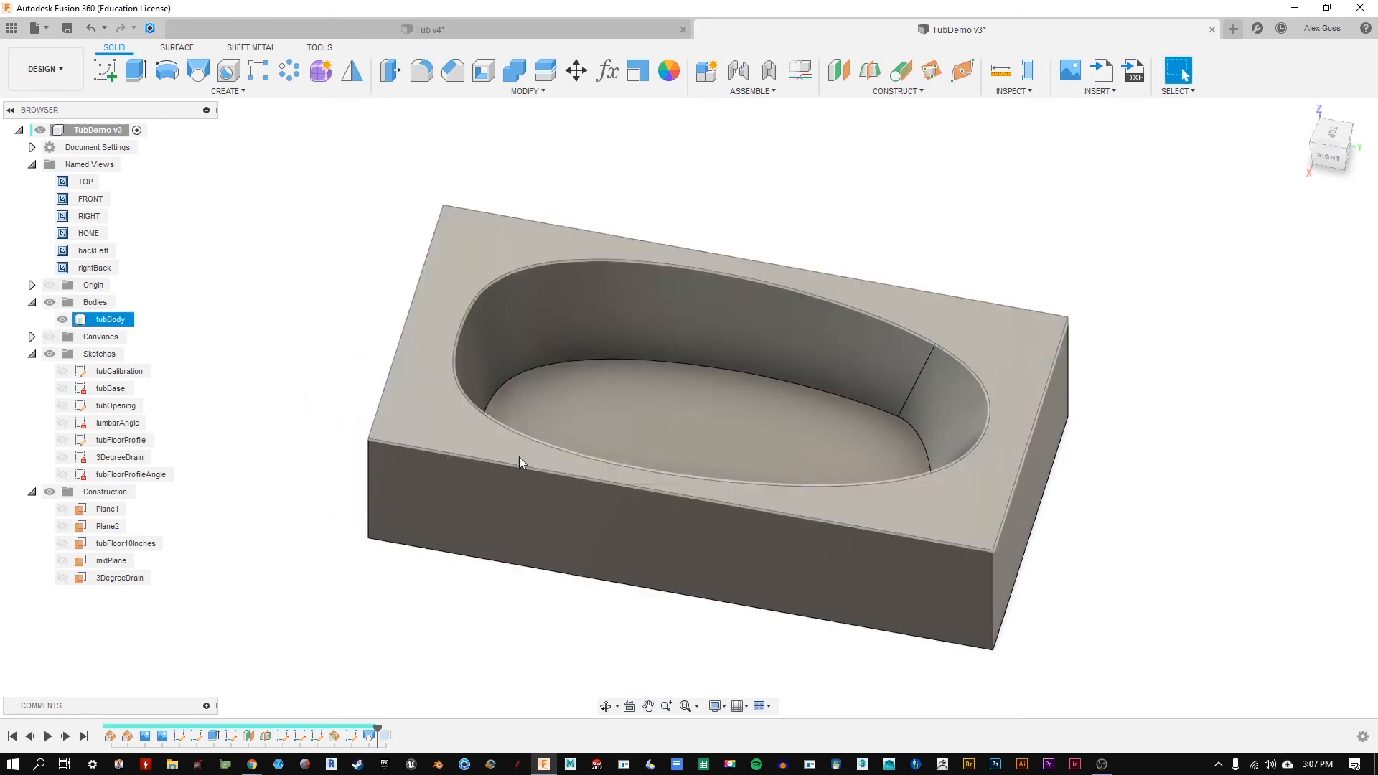
{"action": "left_click", "coordinate": [1138, 350]}
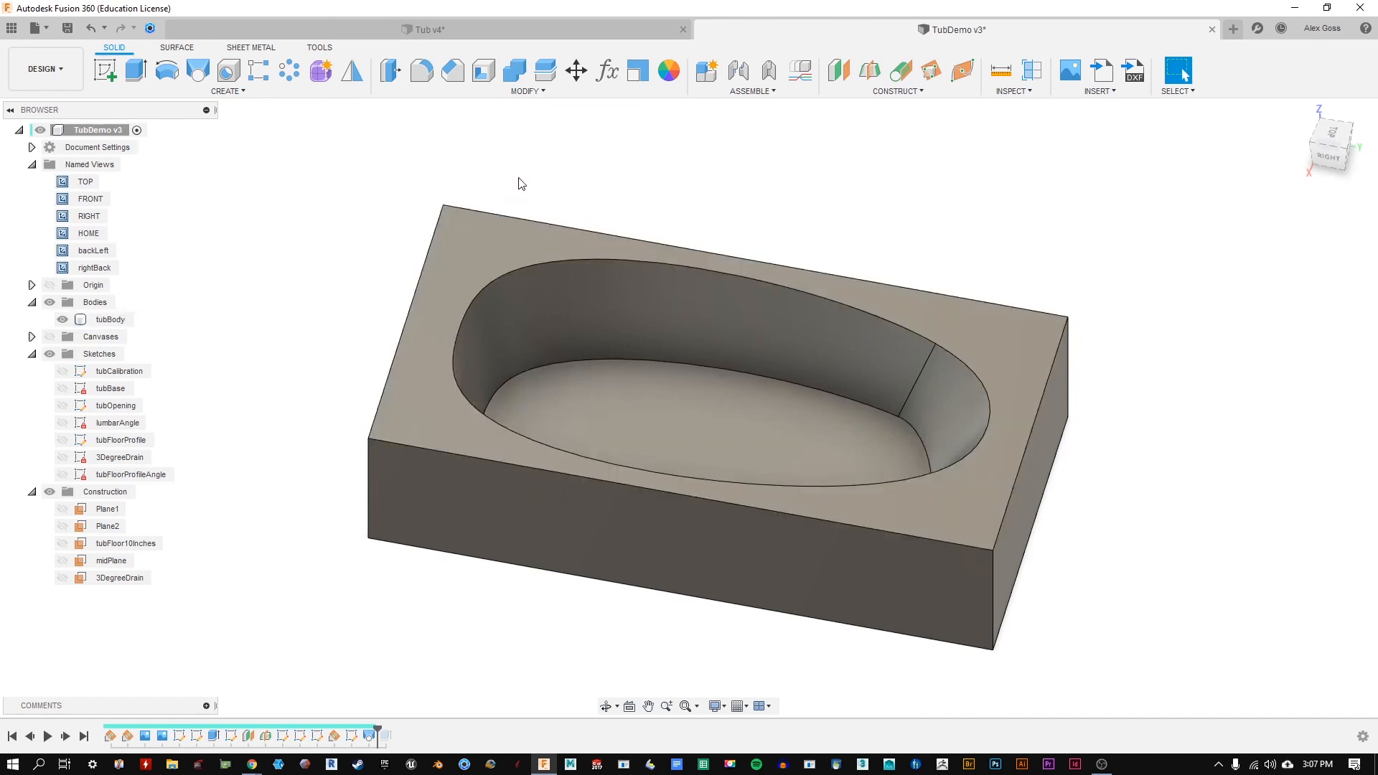
Step: Start a constant-radius Fillet and select all six outer faces of the tub block, including its underside
{"action": "left_click", "coordinate": [526, 92]}
{"action": "mouse_move", "coordinate": [290, 93]}
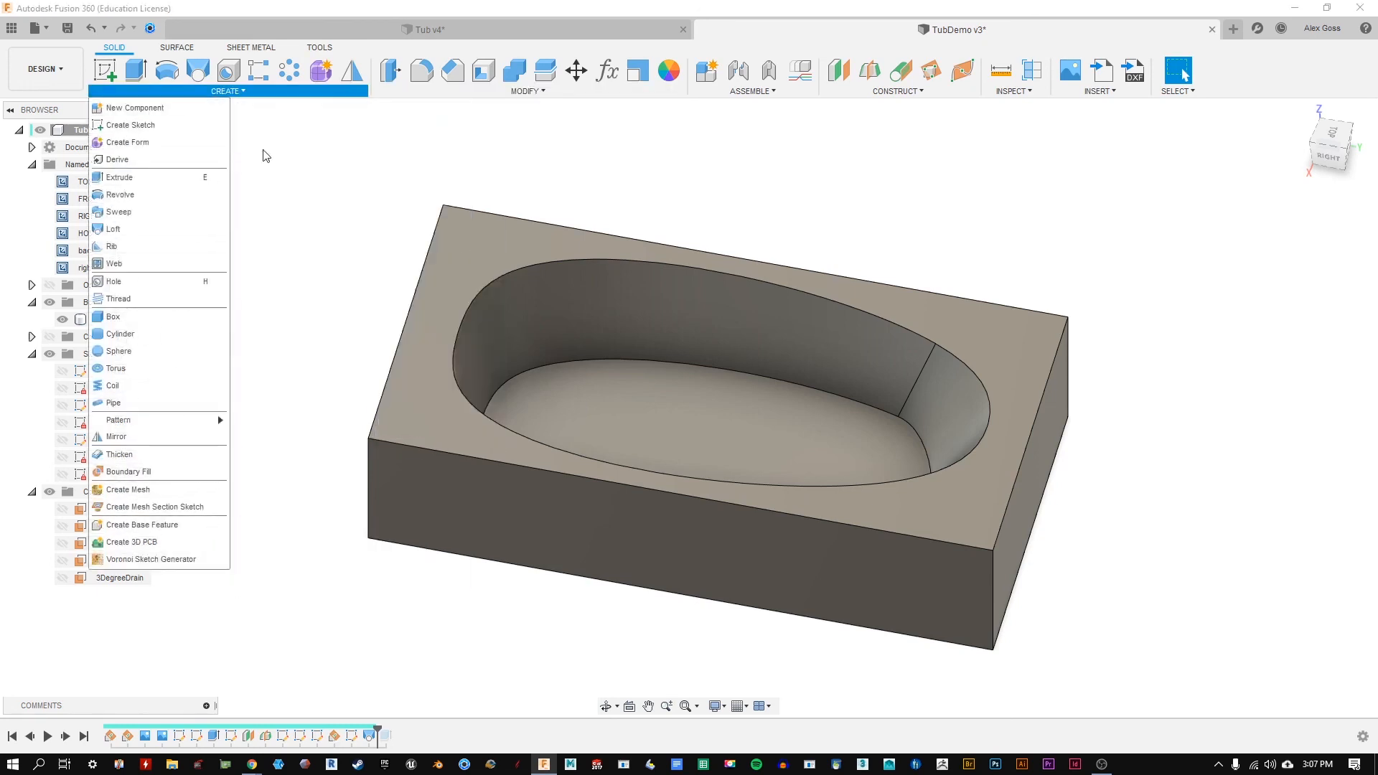
{"action": "mouse_move", "coordinate": [527, 92]}
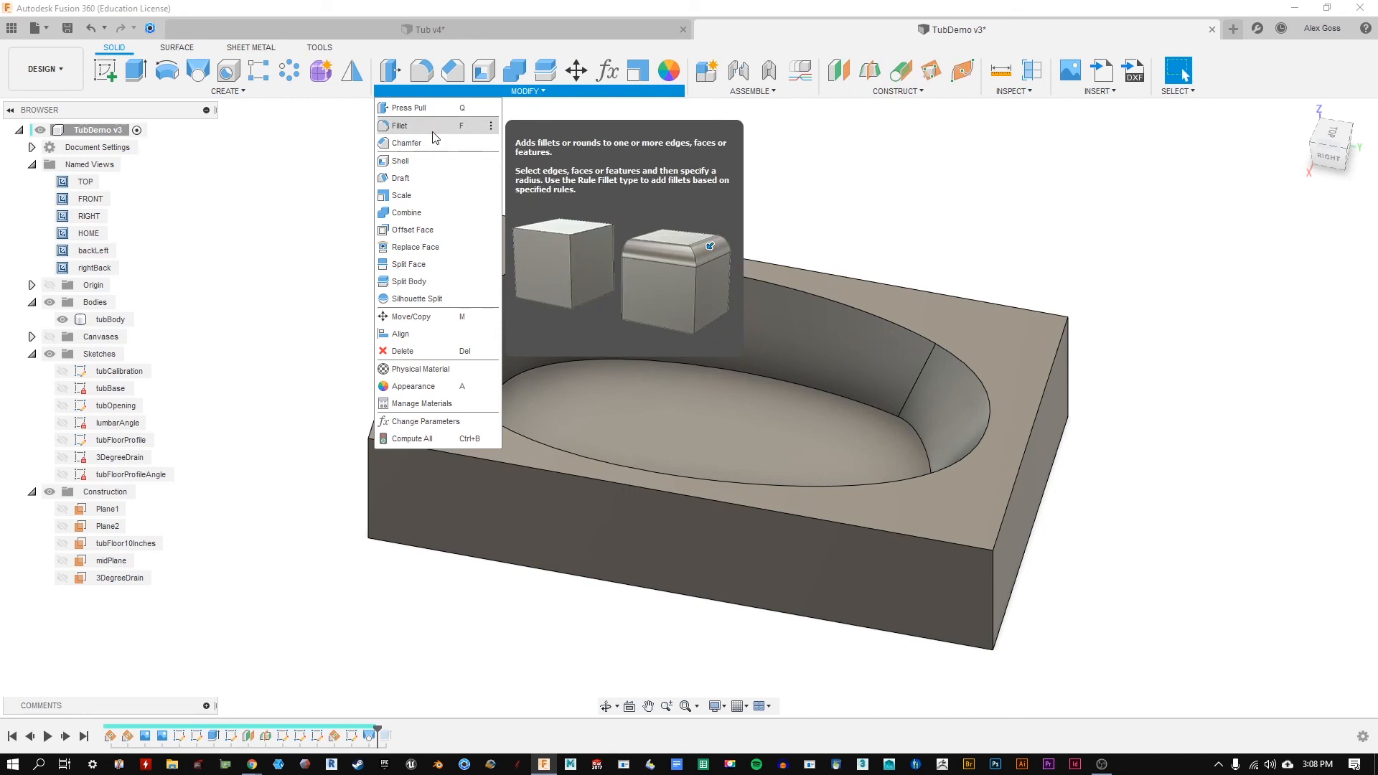
{"action": "left_click", "coordinate": [434, 138]}
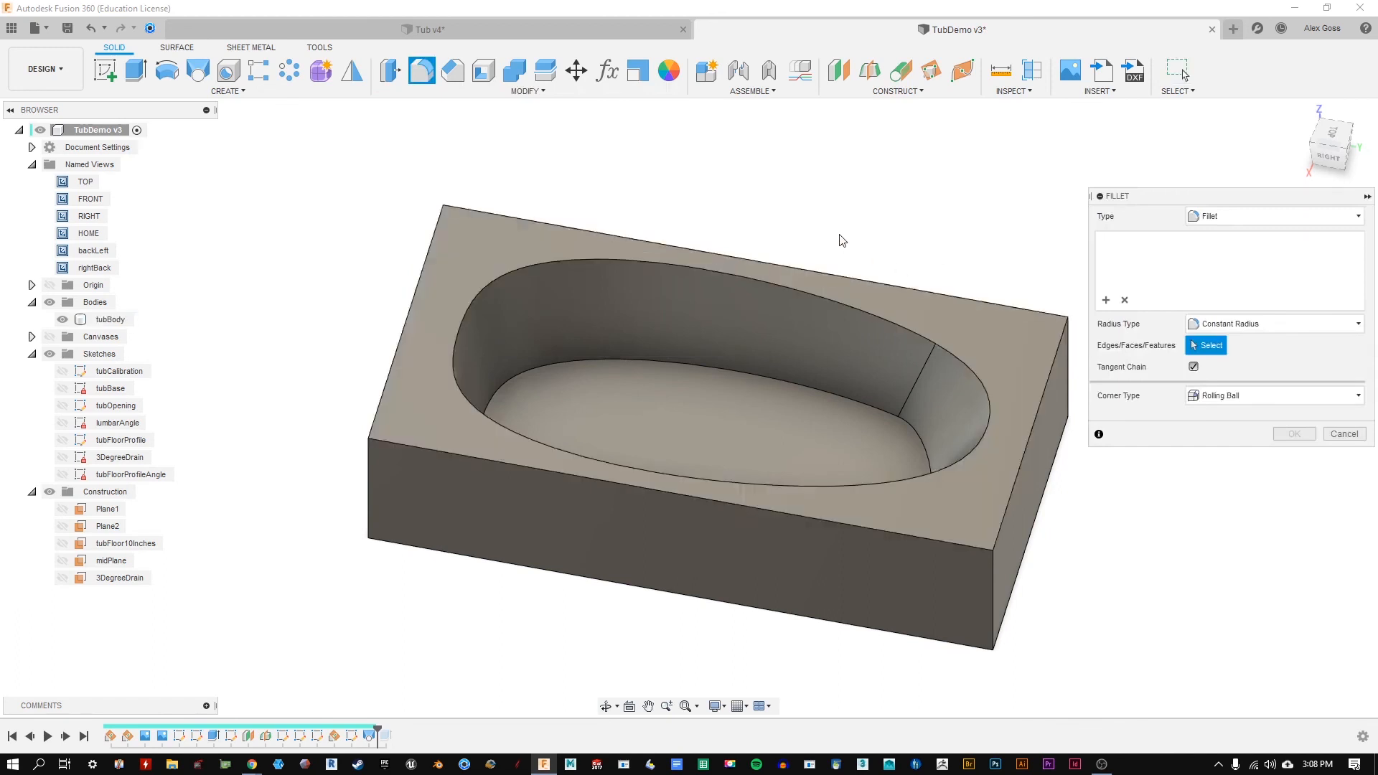
{"action": "middle_click_drag", "start_coordinate": [955, 205], "coordinate": [879, 192]}
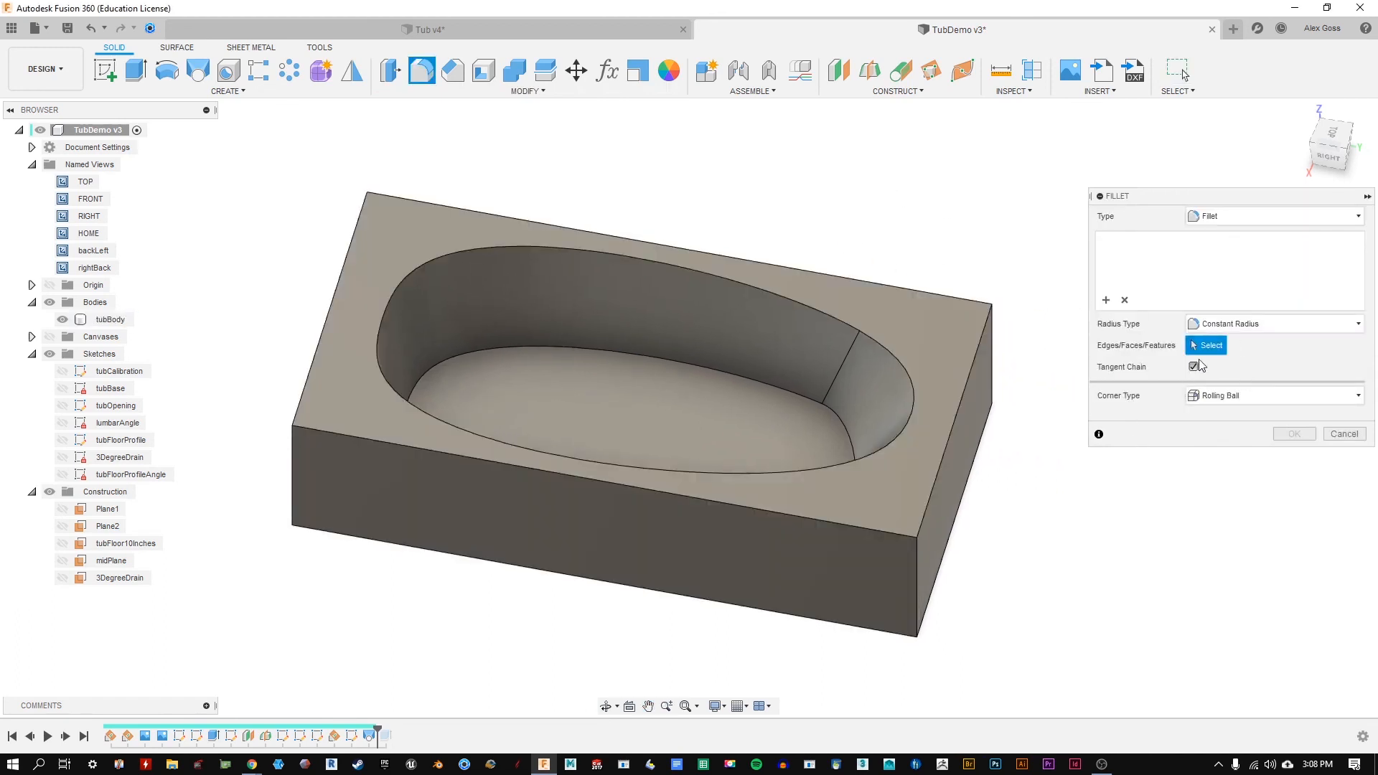
{"action": "left_click_drag", "start_coordinate": [1183, 198], "coordinate": [1143, 195]}
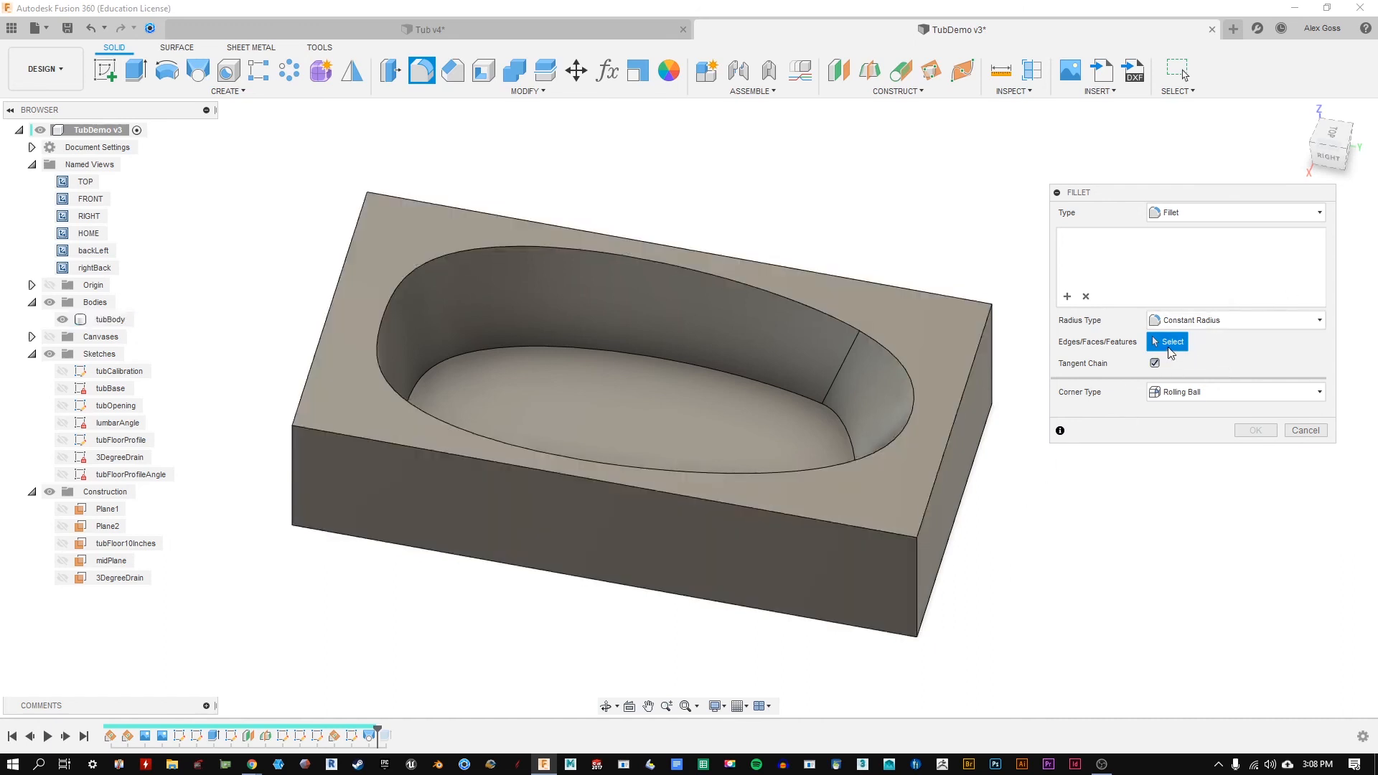
{"action": "left_click", "coordinate": [889, 510]}
{"action": "left_click", "coordinate": [864, 578]}
{"action": "middle_click_drag", "start_coordinate": [926, 531], "coordinate": [890, 417], "text": "shift"}
{"action": "left_click", "coordinate": [892, 505]}
{"action": "left_click", "coordinate": [796, 458]}
{"action": "left_click", "coordinate": [855, 445]}
{"action": "left_click", "coordinate": [765, 435]}
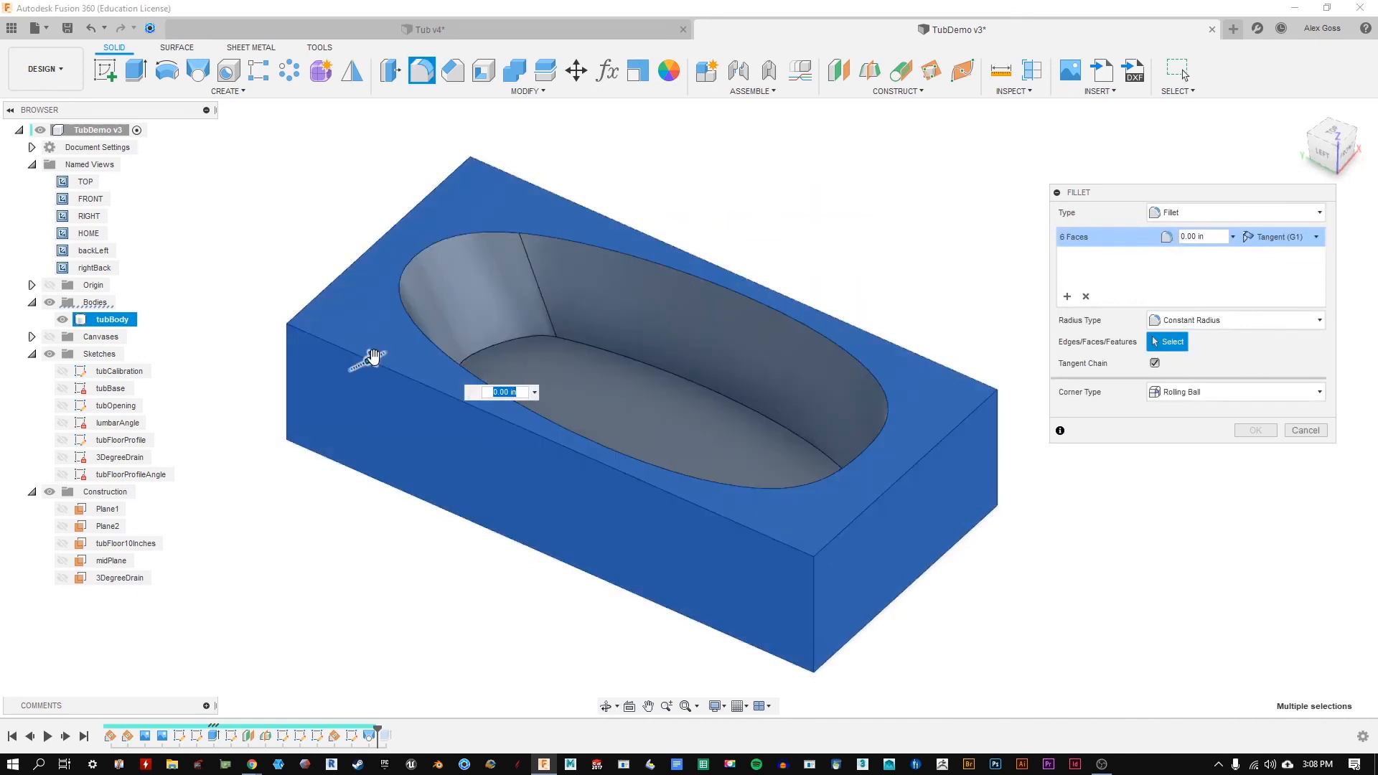
Step: Try fillet radii of 2 in and 7.50 in on the six faces, return to 2 in and inspect the rounded rim
{"action": "type", "text": "2"}
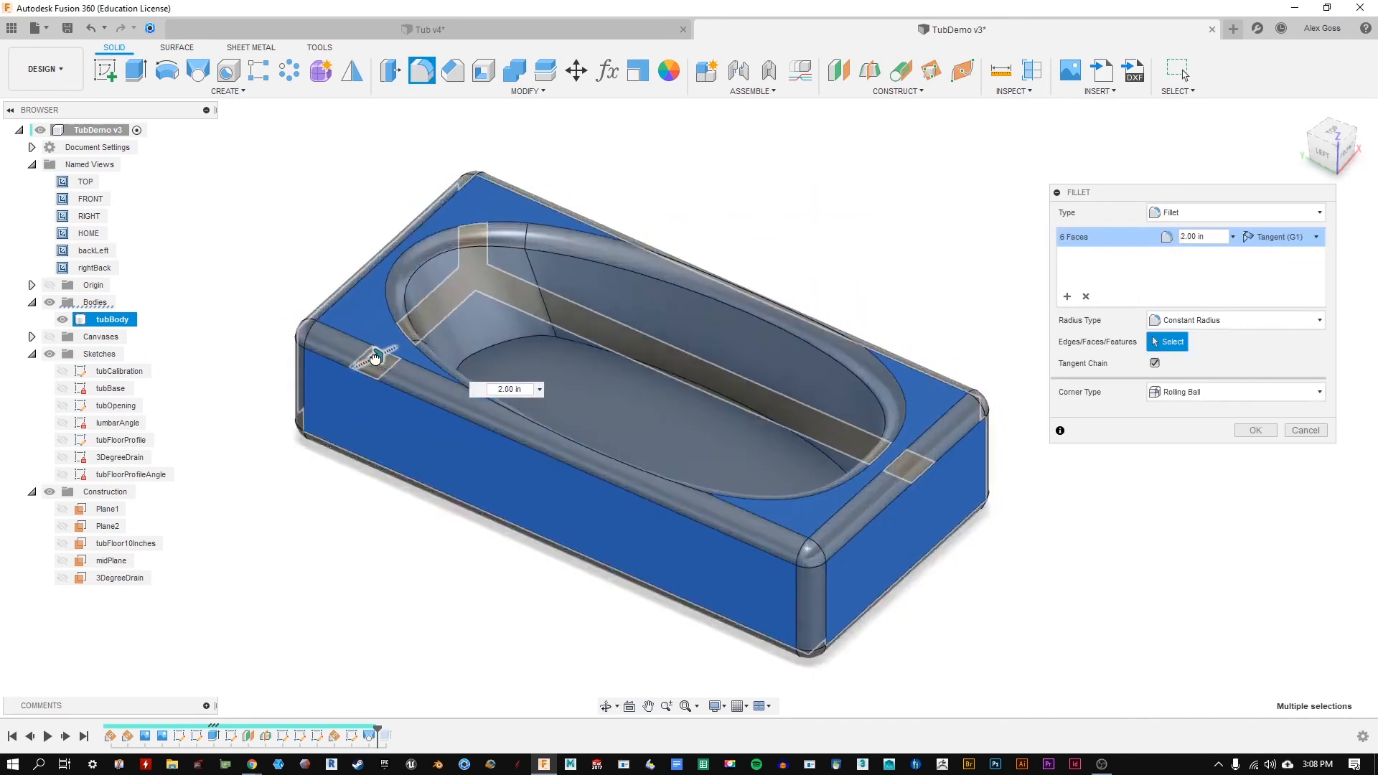
{"action": "left_click_drag", "start_coordinate": [379, 358], "coordinate": [391, 350]}
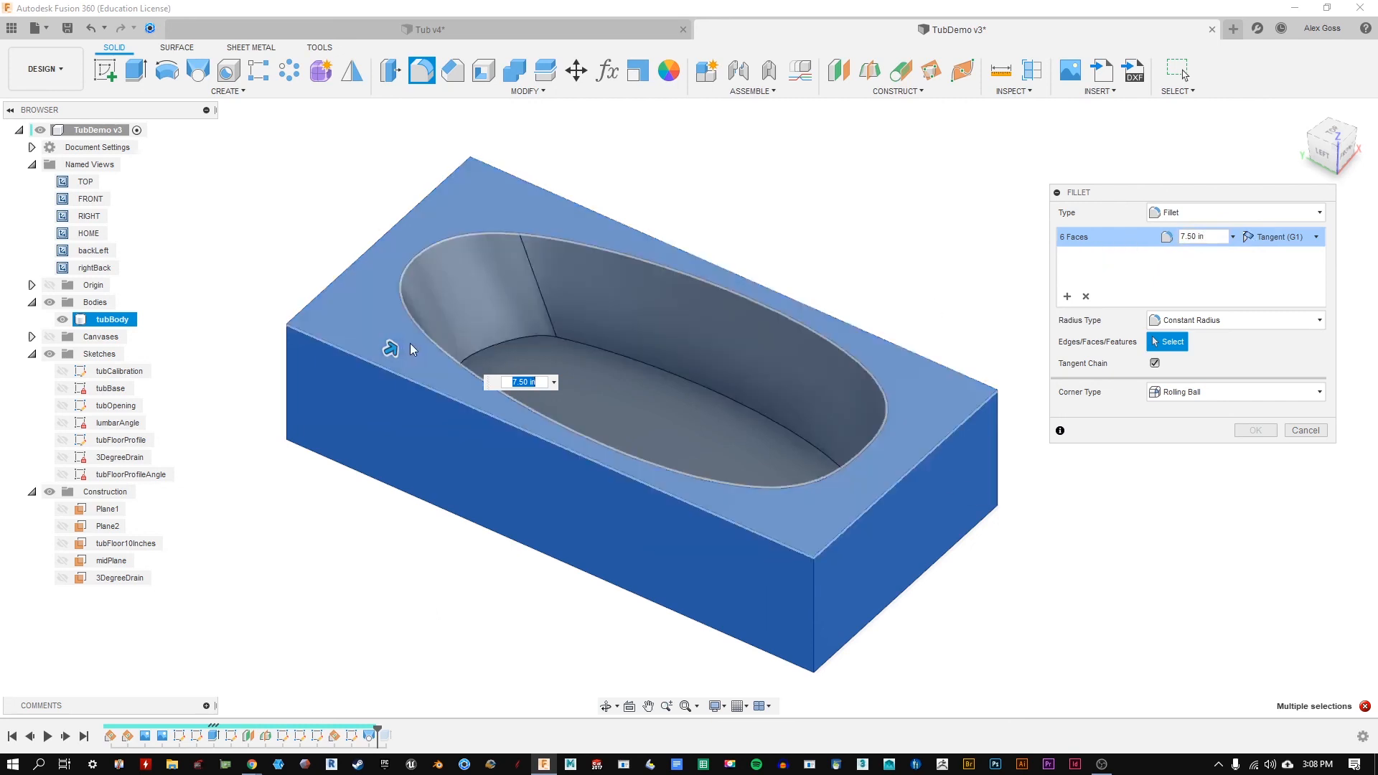
{"action": "mouse_move", "coordinate": [387, 348]}
{"action": "left_mouse_down"}
{"action": "mouse_move", "coordinate": [363, 360]}
{"action": "mouse_move", "coordinate": [378, 352]}
{"action": "left_mouse_up"}
{"action": "scroll", "coordinate": [558, 446], "scroll_direction": "up", "scroll_amount": 1}
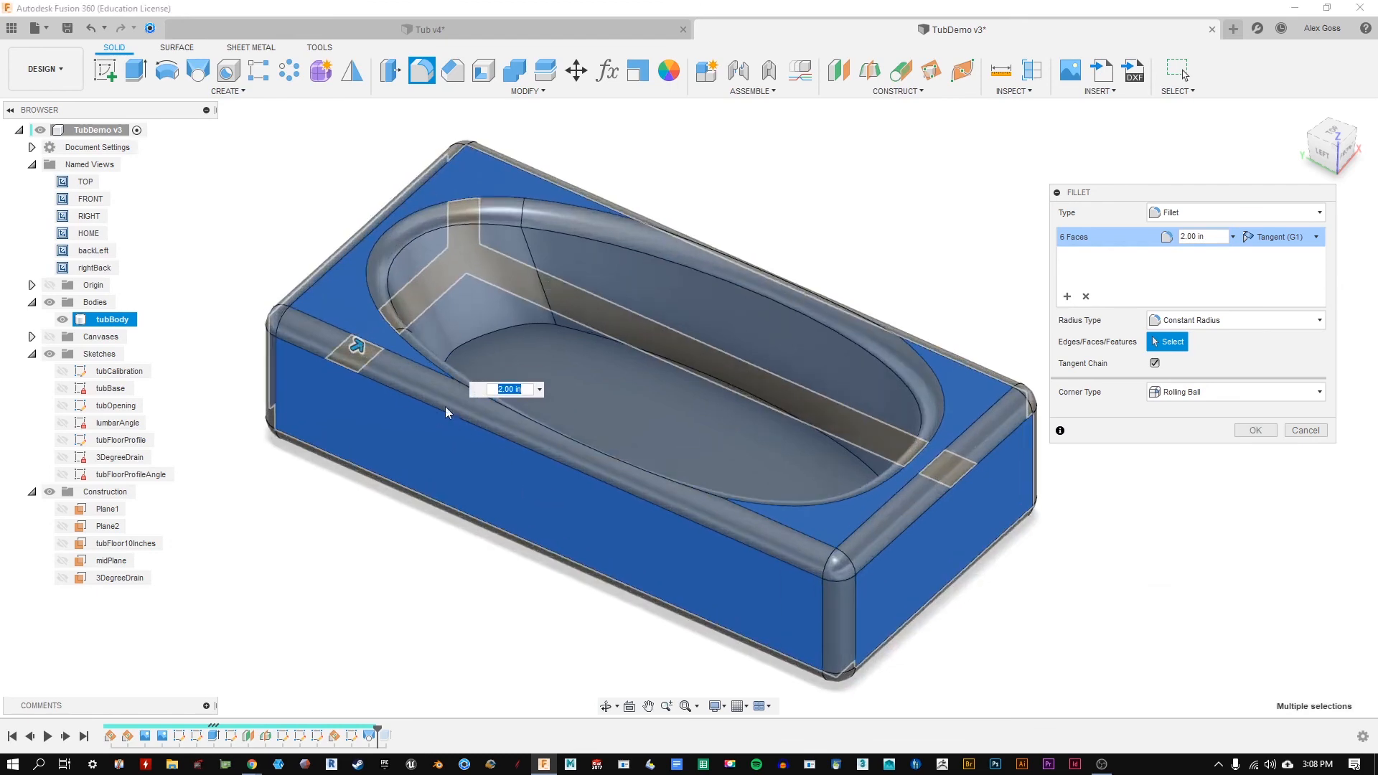
{"action": "middle_click_drag", "start_coordinate": [535, 379], "coordinate": [528, 339], "text": "shift"}
{"action": "scroll", "coordinate": [459, 329], "scroll_direction": "up", "scroll_amount": 3}
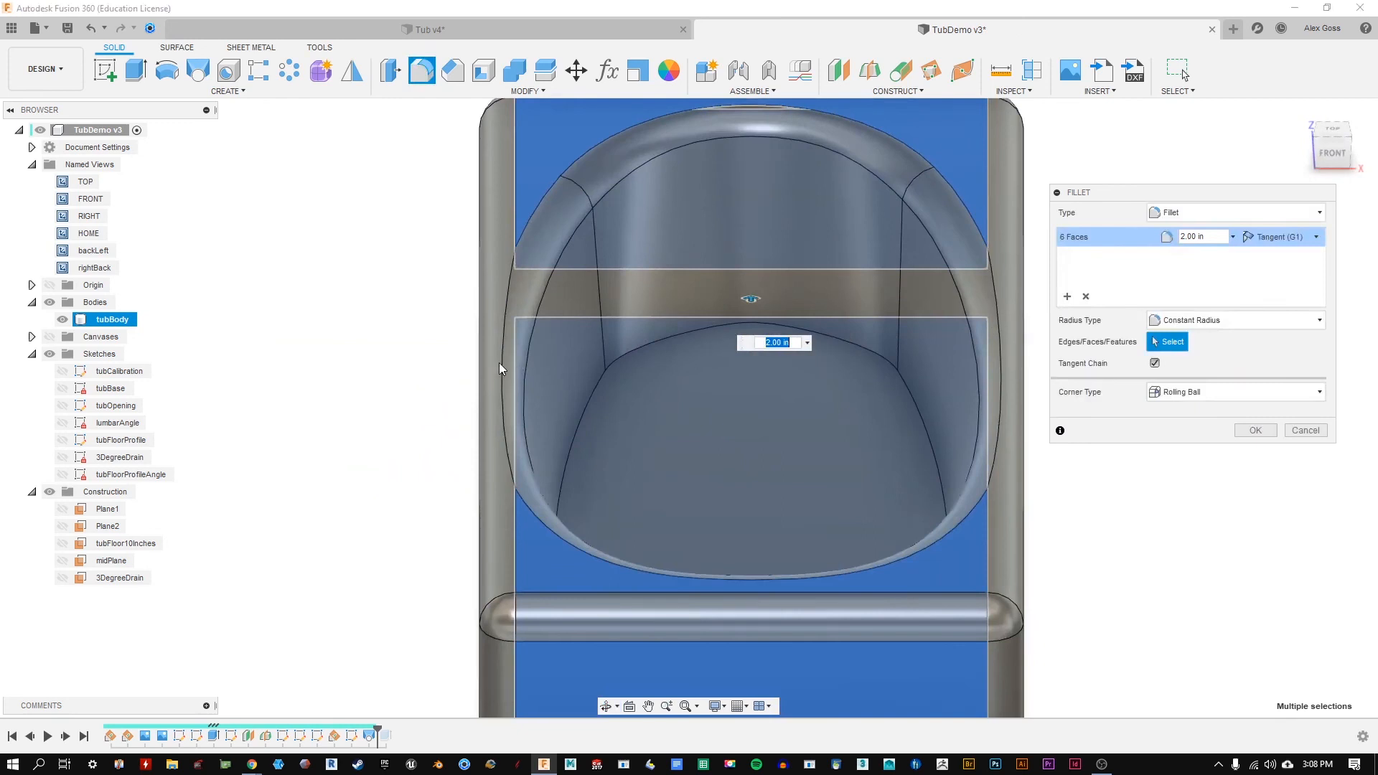
{"action": "scroll", "coordinate": [933, 426], "scroll_direction": "down", "scroll_amount": 2}
{"action": "scroll", "coordinate": [989, 401], "scroll_direction": "down", "scroll_amount": 1}
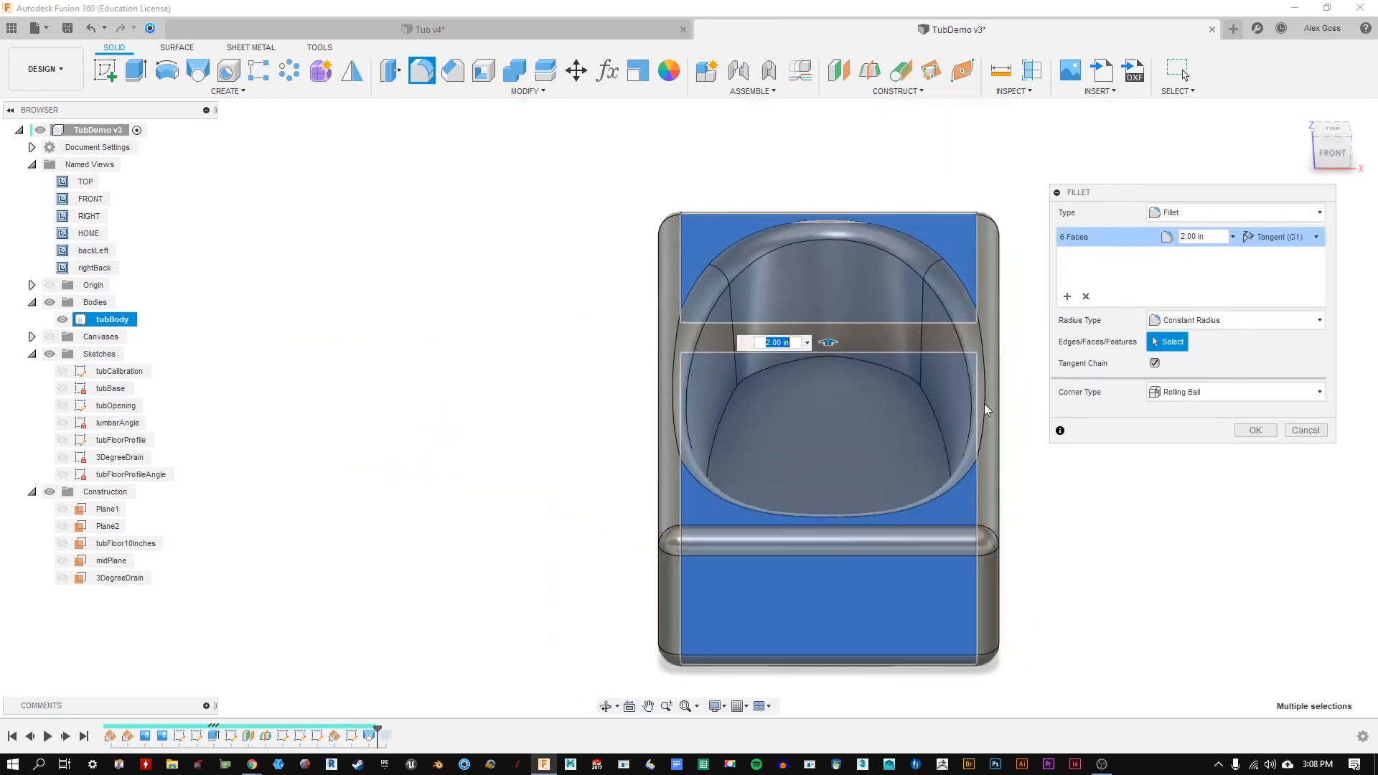
{"action": "middle_click_drag", "start_coordinate": [750, 395], "coordinate": [772, 426], "text": "shift"}
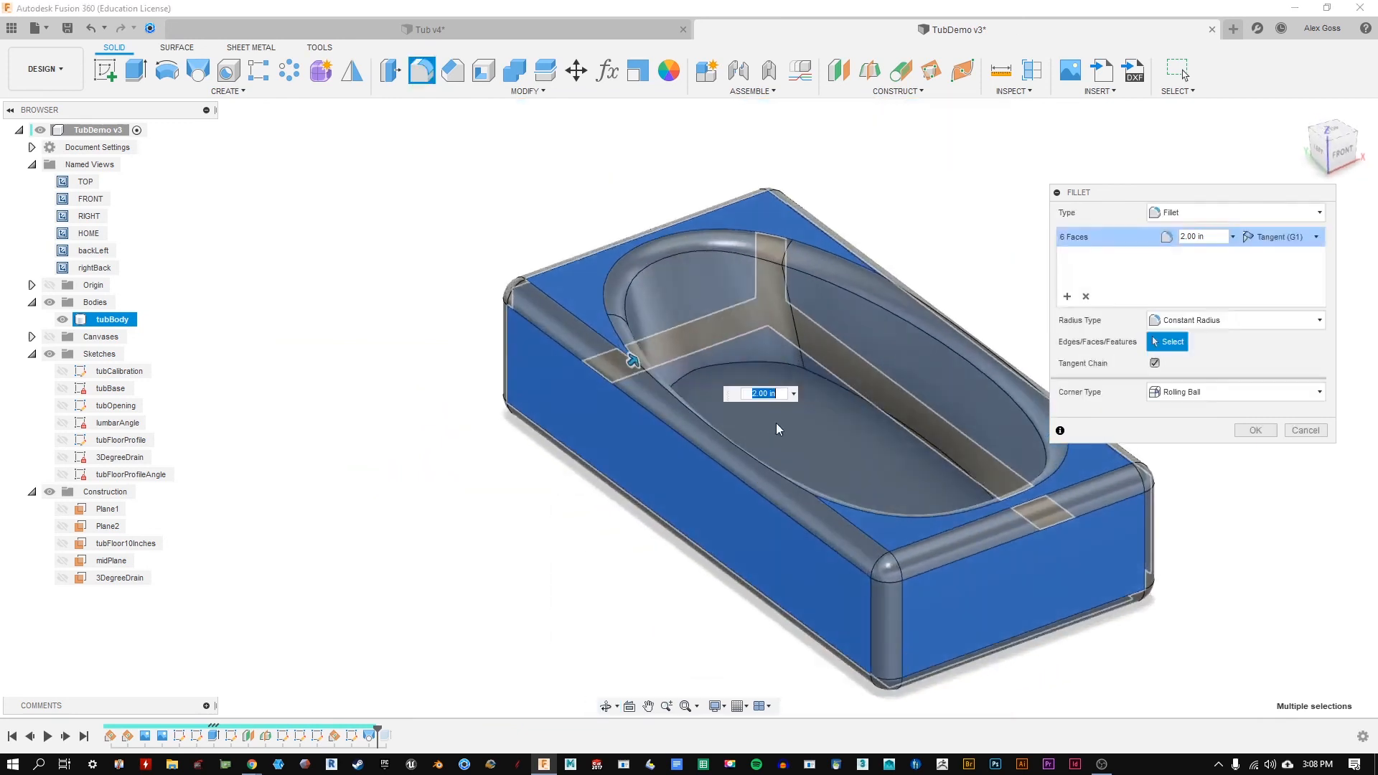
{"action": "middle_click_drag", "start_coordinate": [849, 231], "coordinate": [648, 240]}
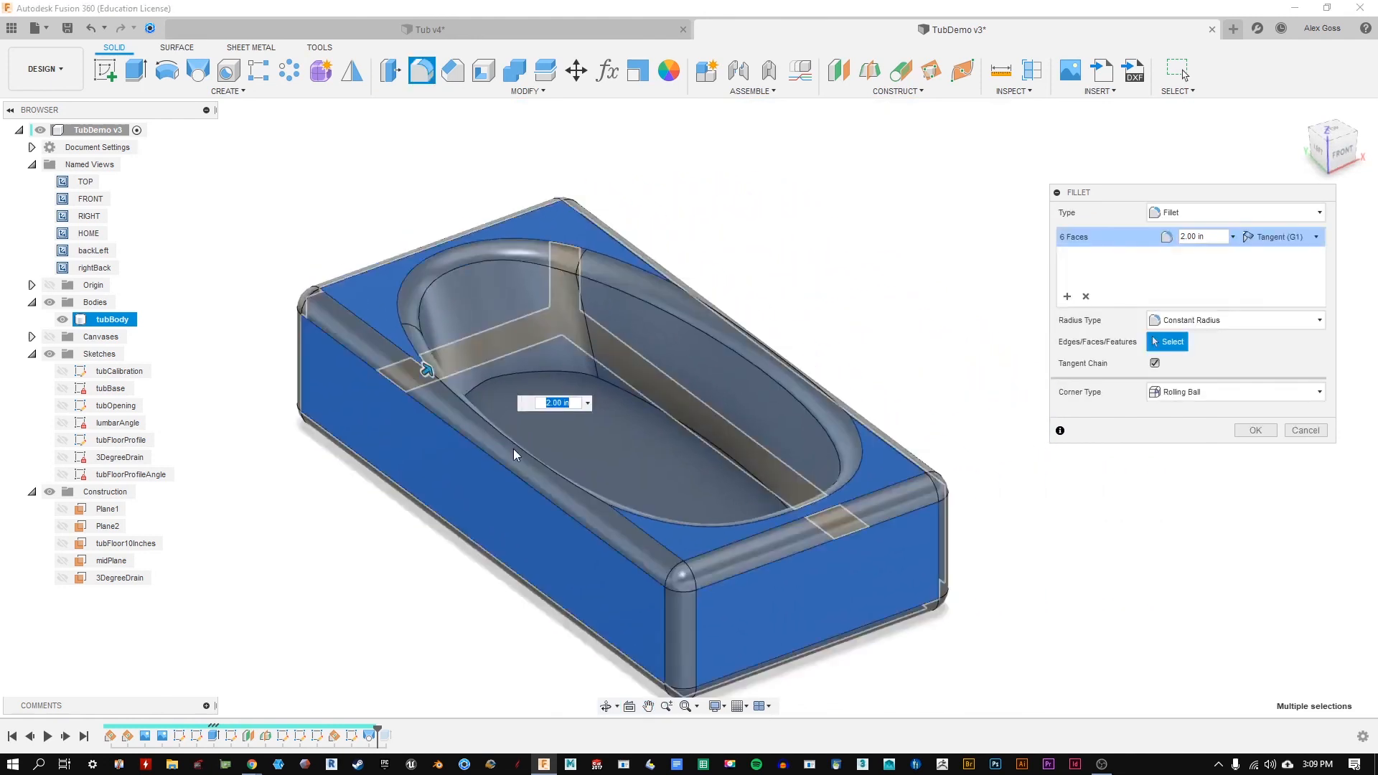
Step: Try fillet radii of 5.50 in, 0.50 in and 1.00 in on the six faces and inspect the basin rim
{"action": "left_click_drag", "start_coordinate": [425, 371], "coordinate": [433, 367]}
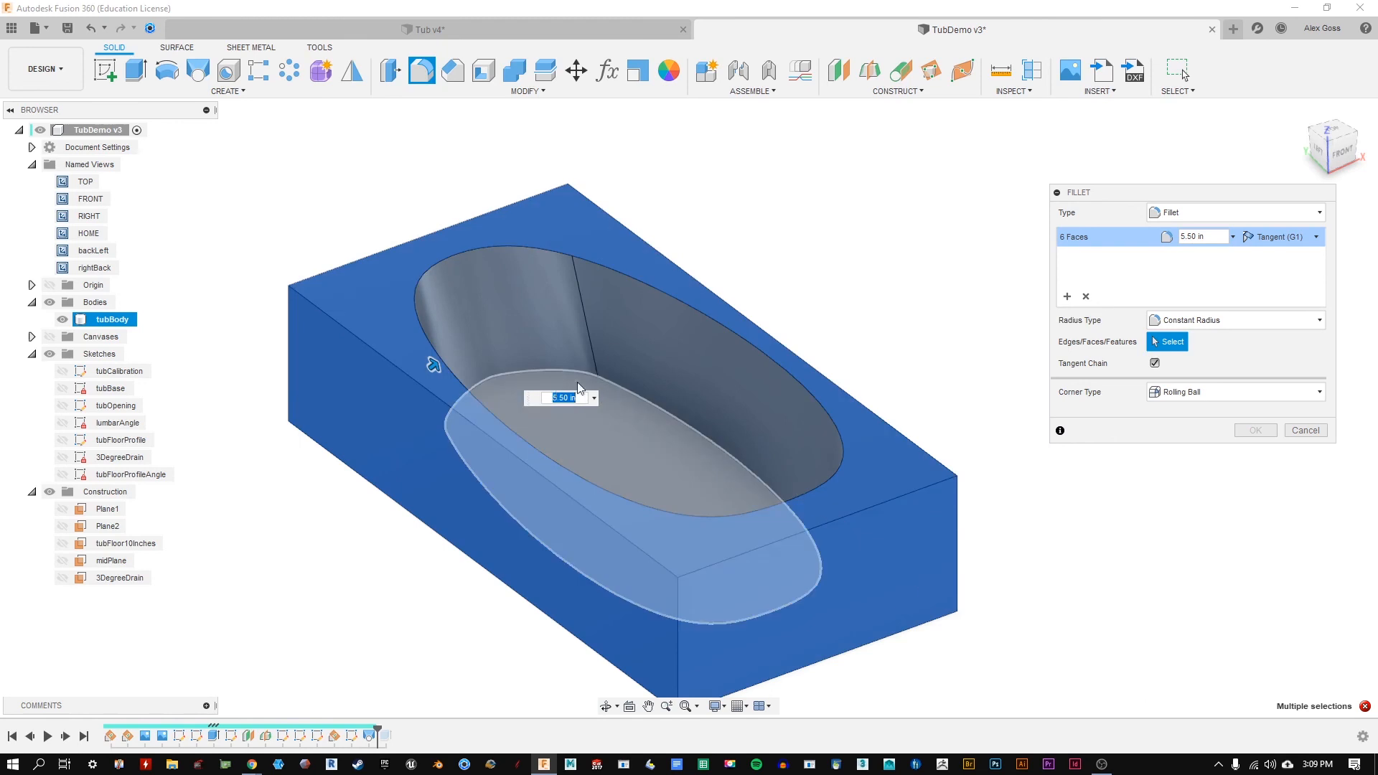
{"action": "middle_click_drag", "start_coordinate": [859, 446], "coordinate": [863, 404]}
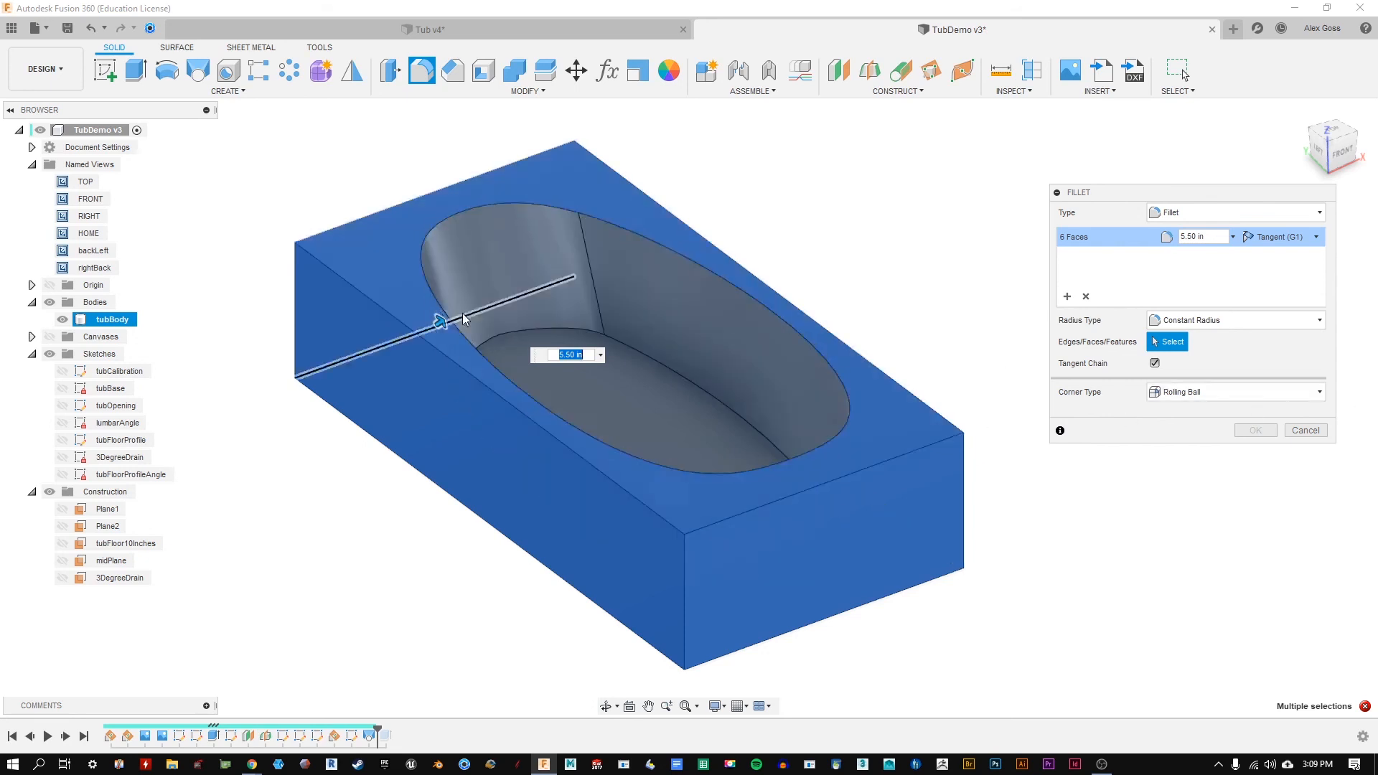
{"action": "scroll", "coordinate": [445, 318], "scroll_direction": "up", "scroll_amount": 1}
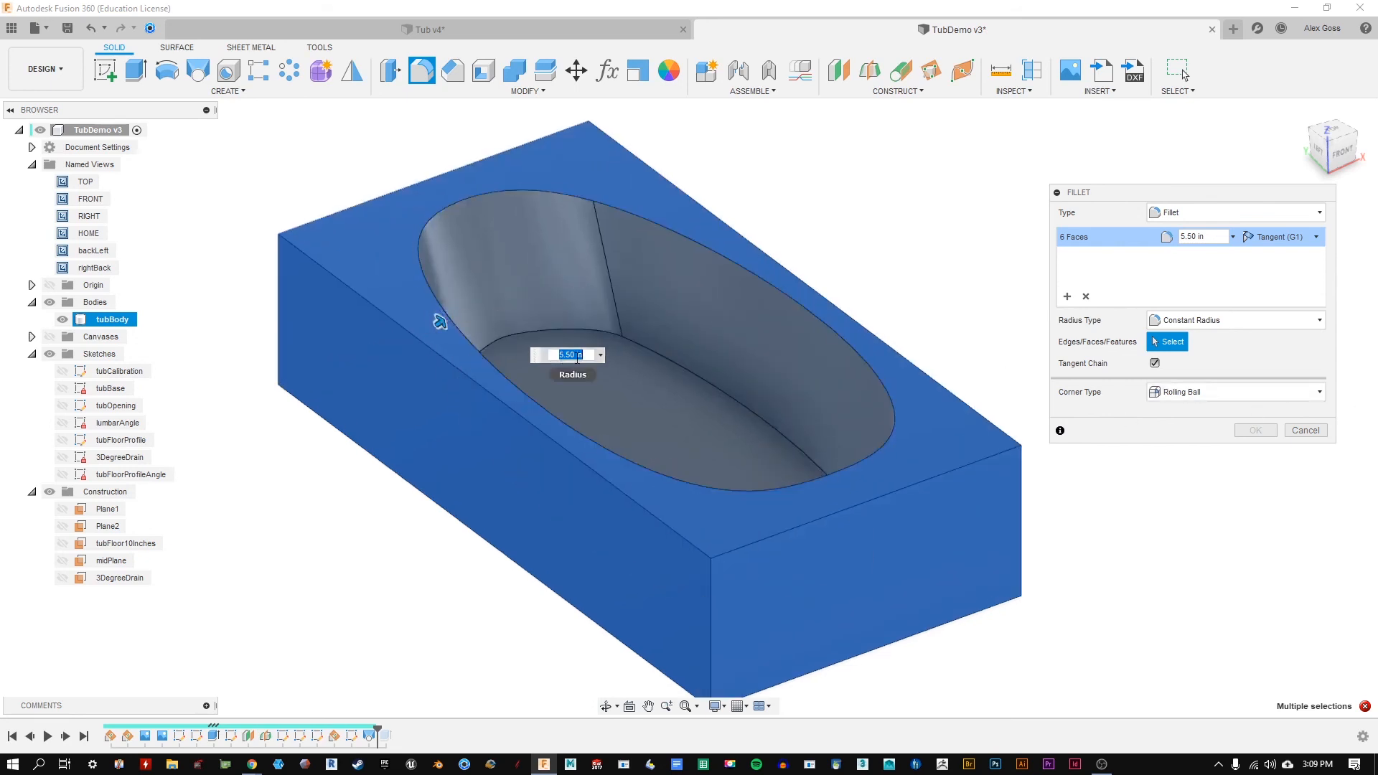
{"action": "type", "text": "0.5"}
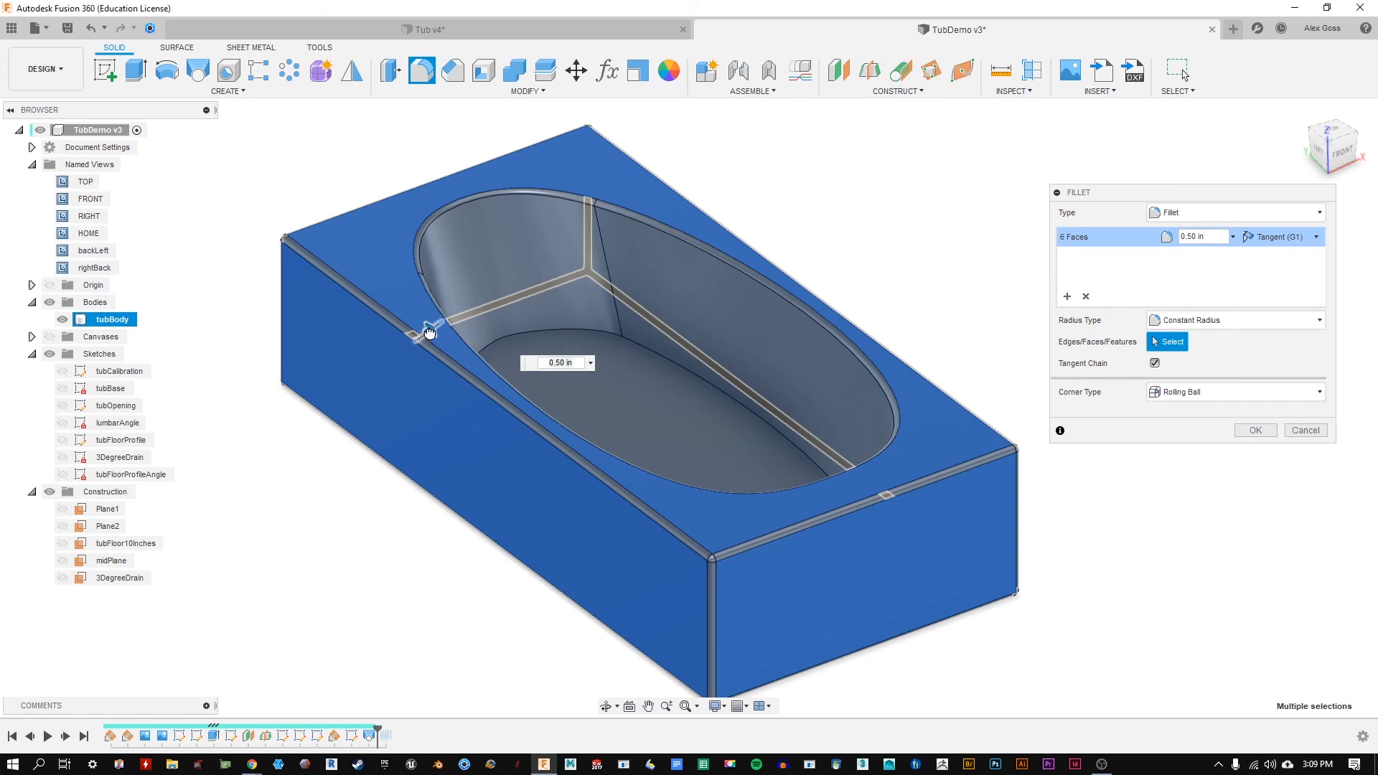
{"action": "left_click_drag", "start_coordinate": [429, 332], "coordinate": [431, 310]}
{"action": "scroll", "coordinate": [540, 378], "scroll_direction": "up", "scroll_amount": 3}
{"action": "middle_click_drag", "start_coordinate": [514, 404], "coordinate": [623, 436], "text": "shift"}
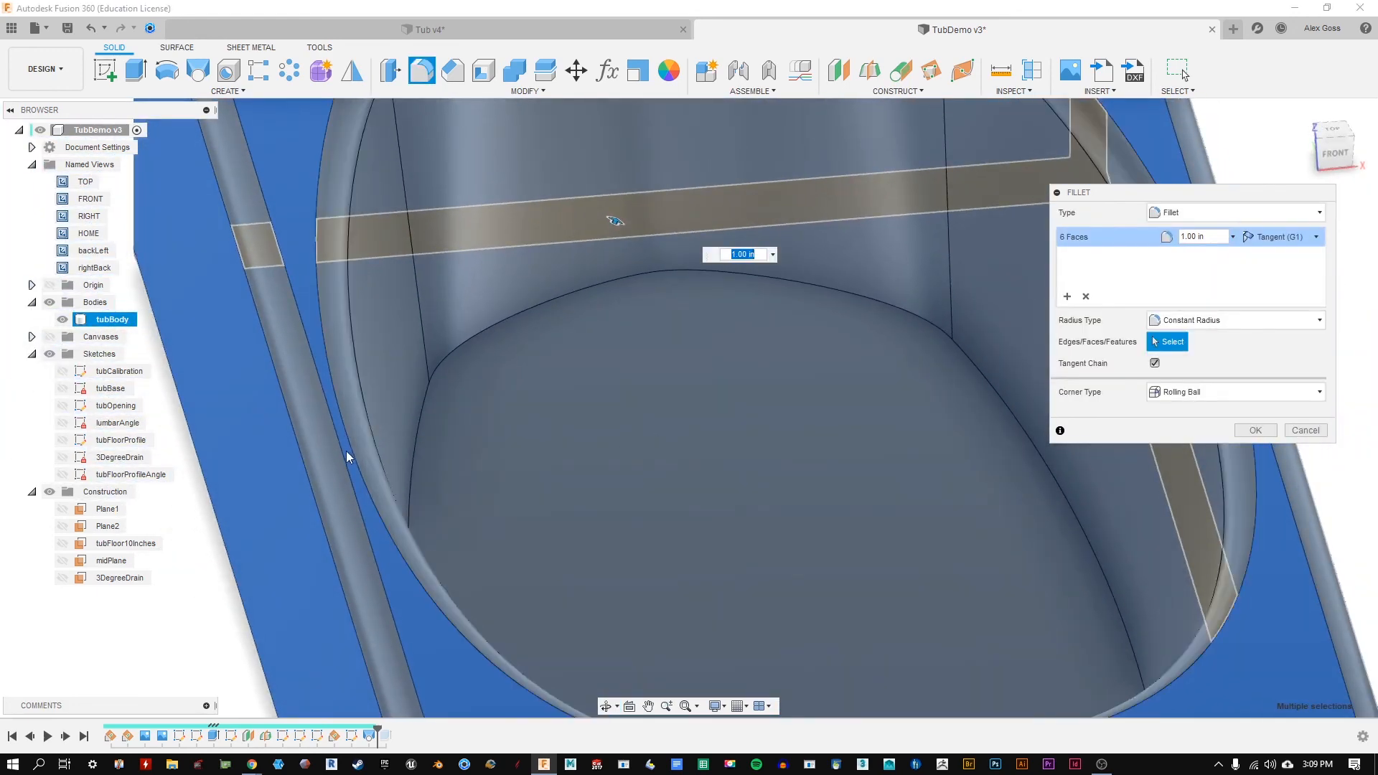
{"action": "scroll", "coordinate": [318, 384], "scroll_direction": "down", "scroll_amount": 4}
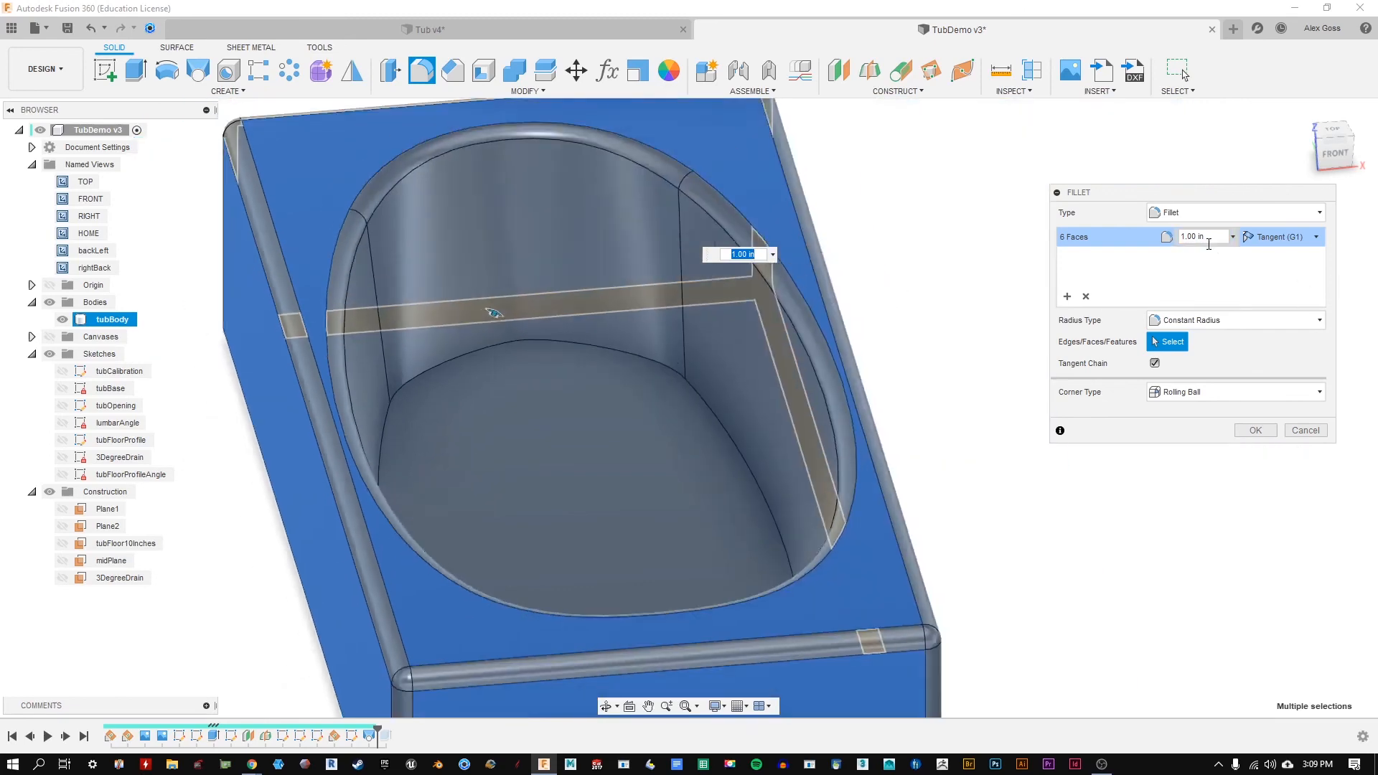
Step: Set the fillet radius on the six outer faces to 0.5 in
{"action": "left_click", "coordinate": [1220, 236]}
{"action": "type", "text": ".5"}
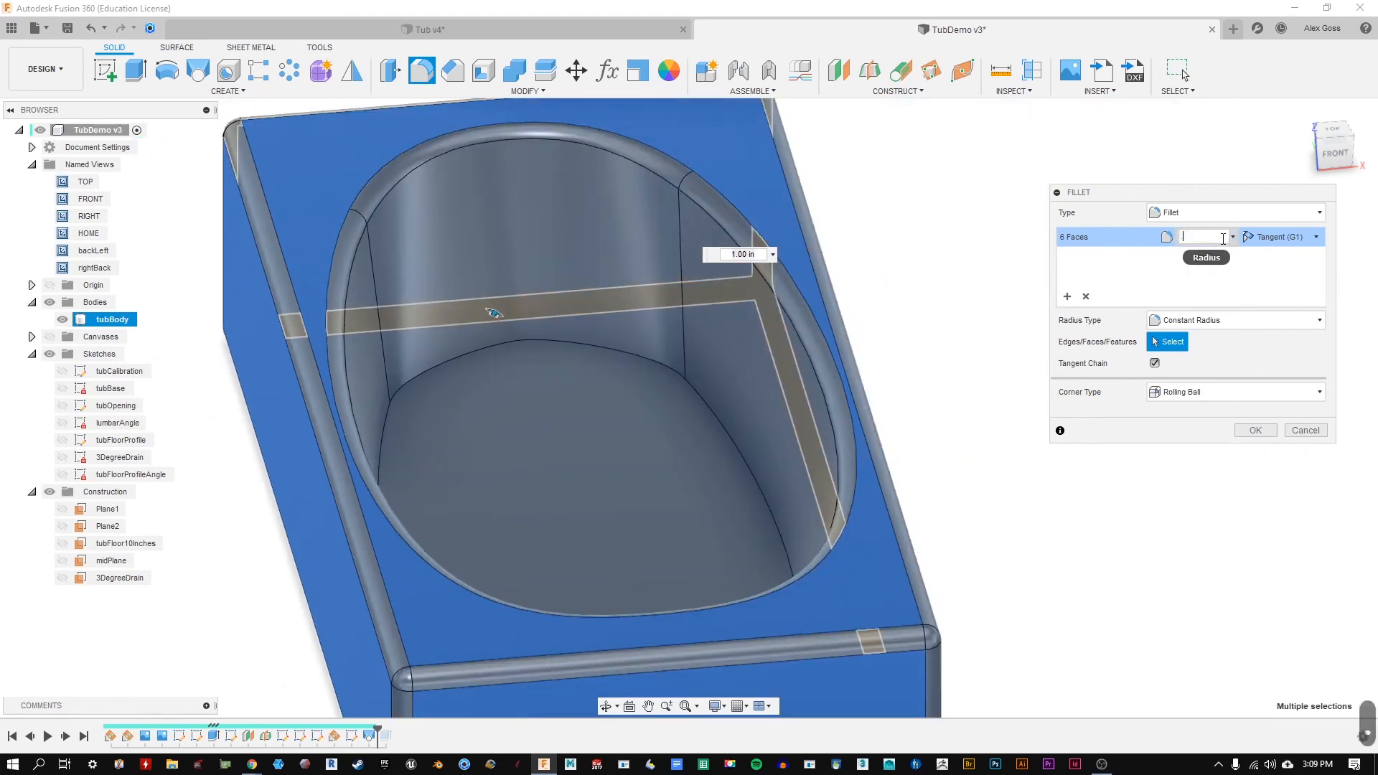
{"action": "middle_click_drag", "start_coordinate": [853, 244], "coordinate": [782, 243], "text": "shift"}
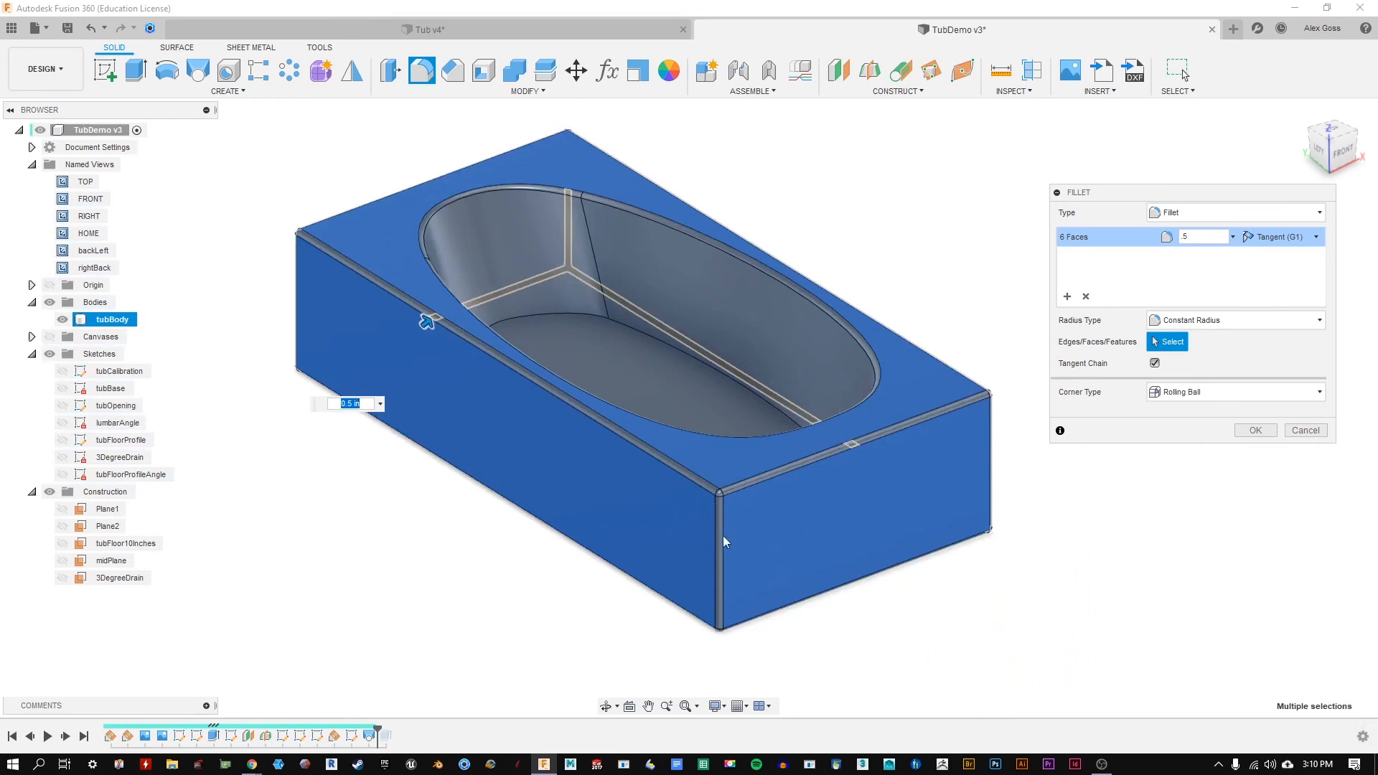
Step: Examine the 0.5 in fillet preview at the block's outer corner, underside and basin rim
{"action": "scroll", "coordinate": [725, 531], "scroll_direction": "up", "scroll_amount": 5}
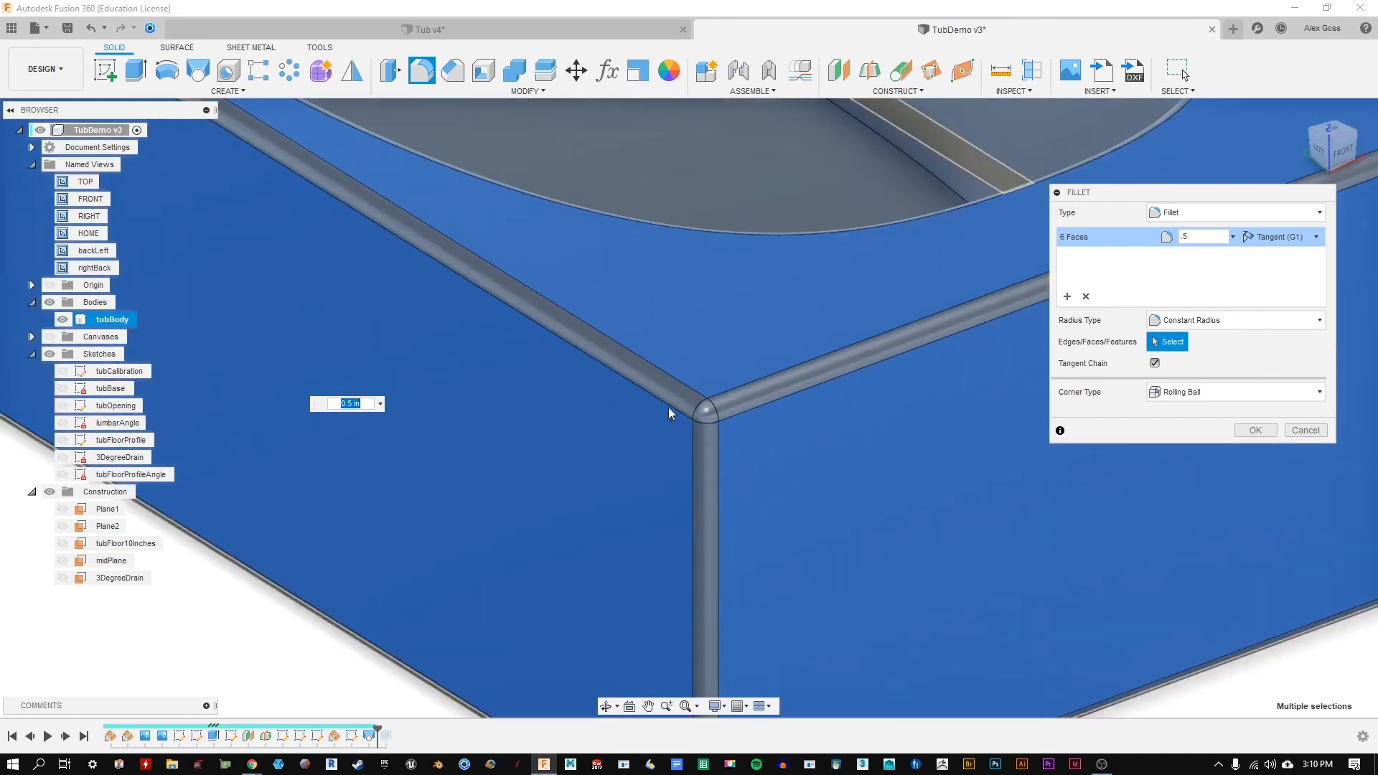
{"action": "scroll", "coordinate": [709, 508], "scroll_direction": "down", "scroll_amount": 5}
{"action": "middle_click_drag", "start_coordinate": [730, 550], "coordinate": [734, 460], "text": "shift"}
{"action": "middle_click_drag", "start_coordinate": [861, 519], "coordinate": [756, 264]}
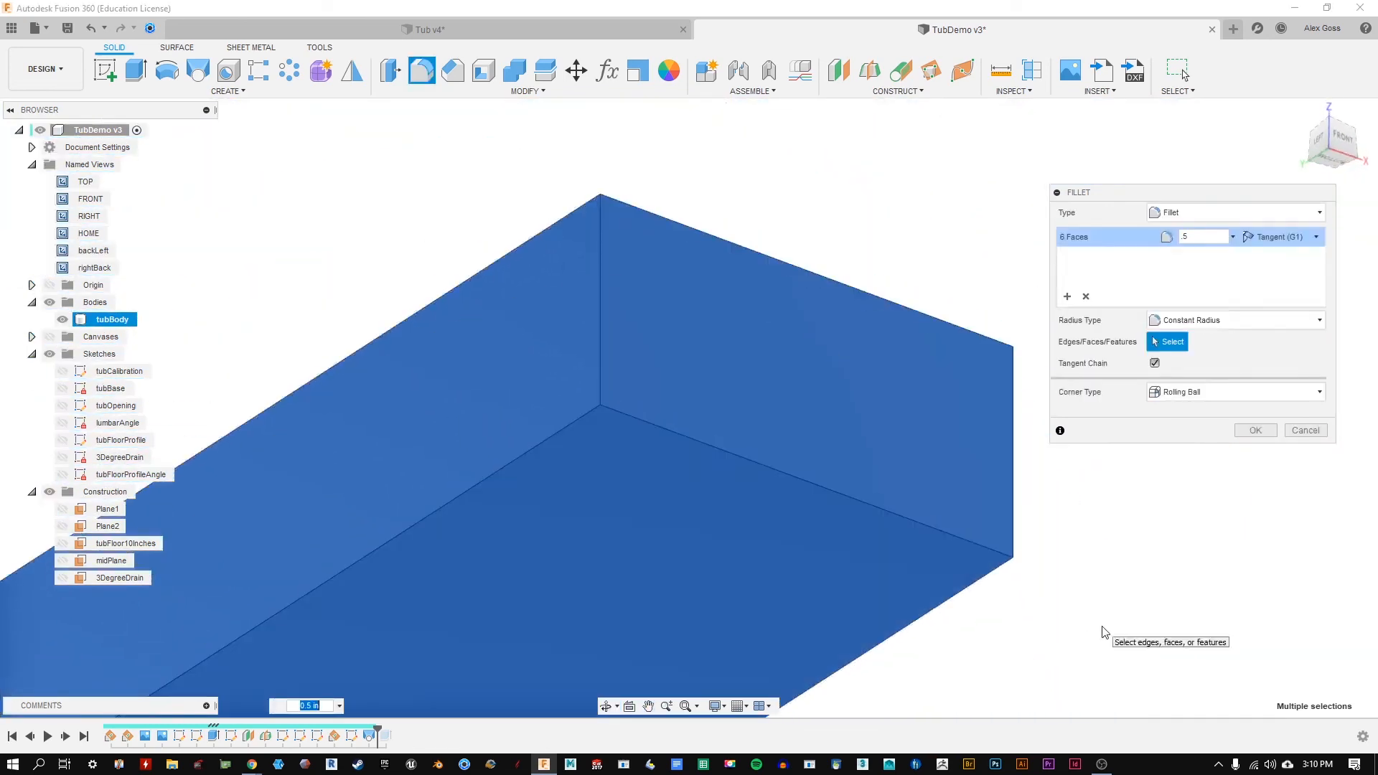
{"action": "middle_click_drag", "start_coordinate": [725, 194], "coordinate": [910, 382], "text": "shift"}
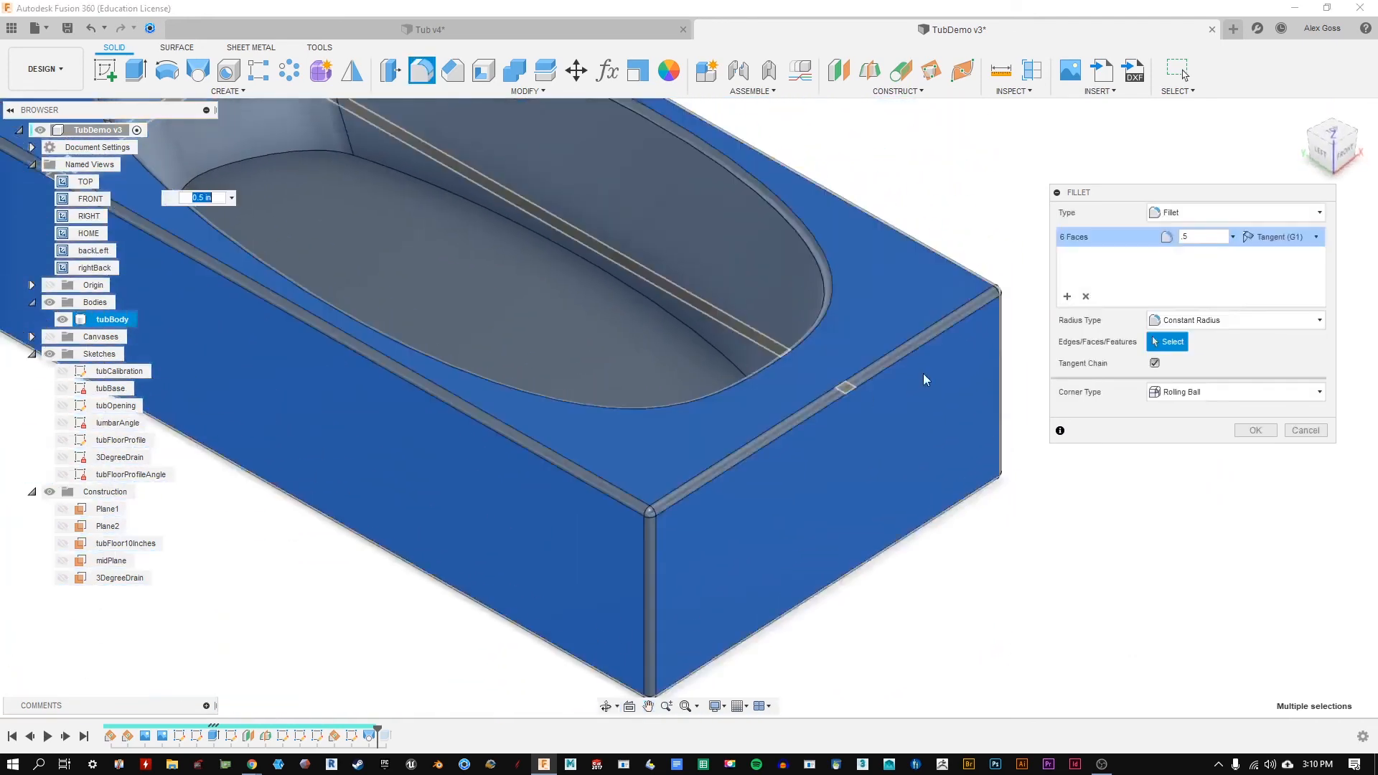
{"action": "middle_click_drag", "start_coordinate": [856, 206], "coordinate": [822, 256], "text": "shift"}
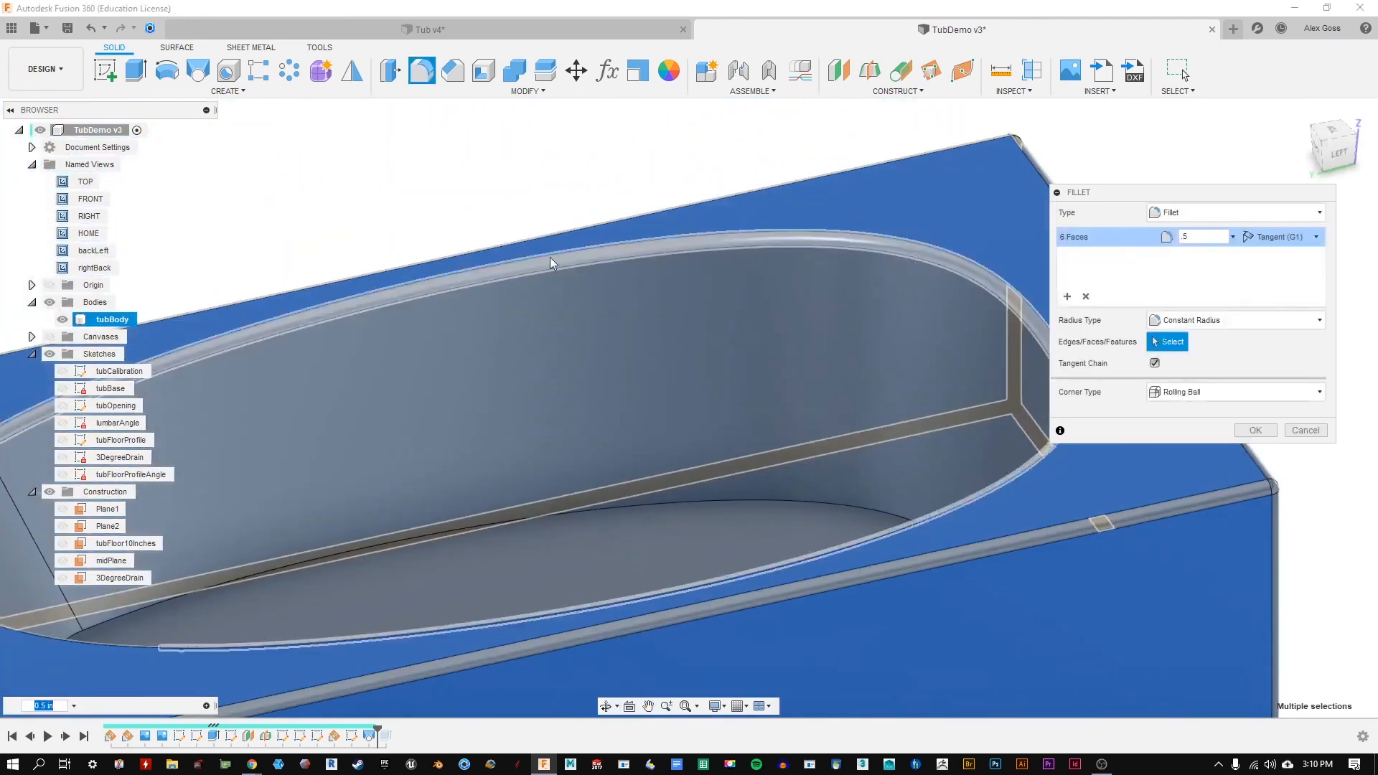
{"action": "middle_click_drag", "start_coordinate": [450, 283], "coordinate": [309, 366], "text": "shift"}
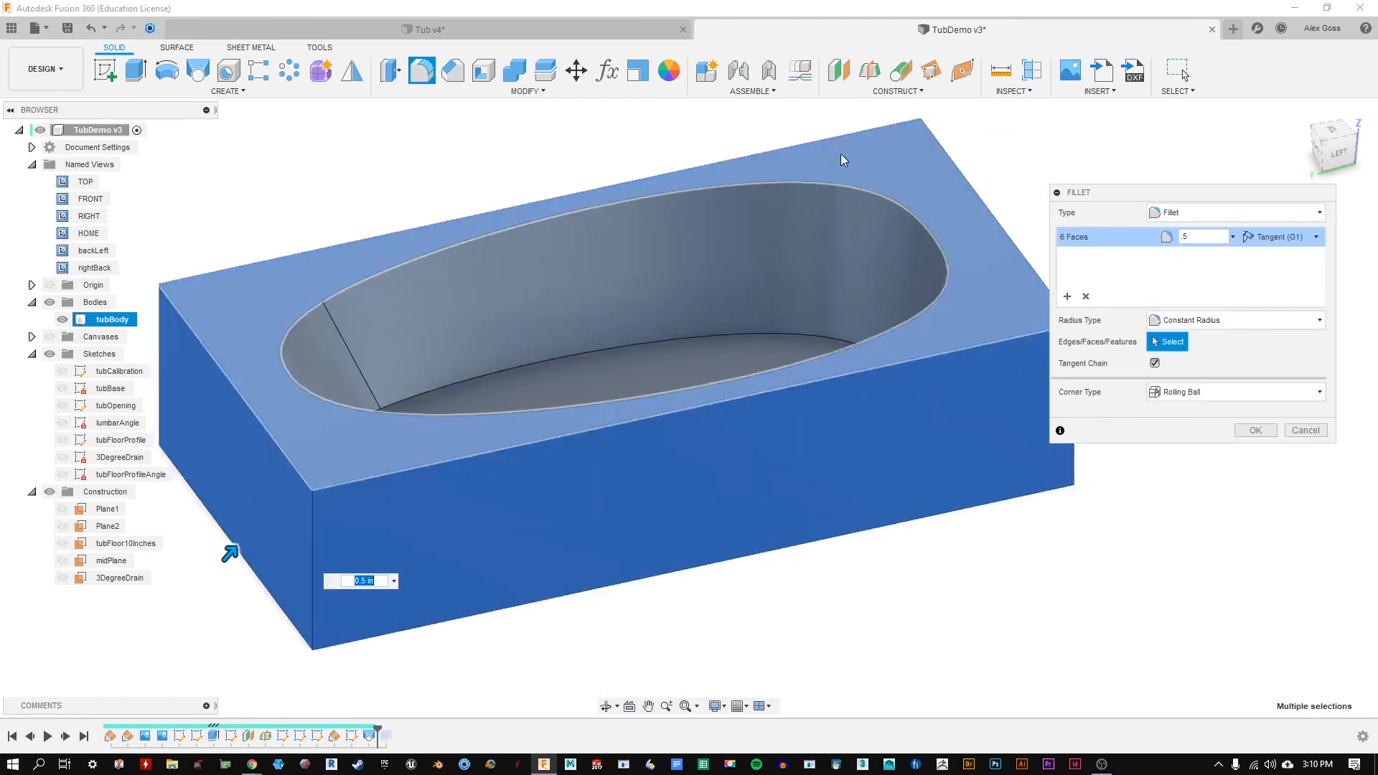
{"action": "scroll", "coordinate": [764, 205], "scroll_direction": "down", "scroll_amount": 2}
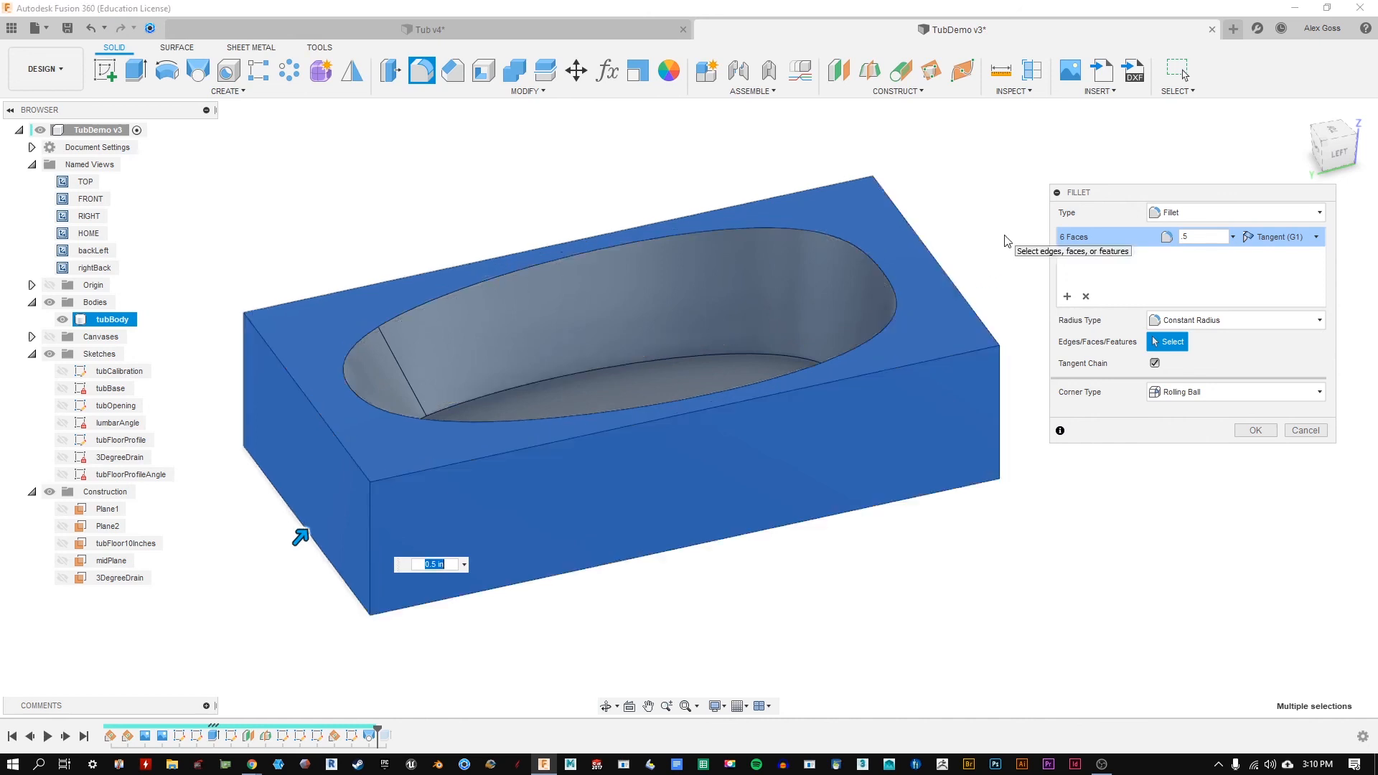
Step: Remove the tub's top and bottom faces from the fillet selection, leaving the four vertical side faces
{"action": "left_click", "coordinate": [861, 208]}
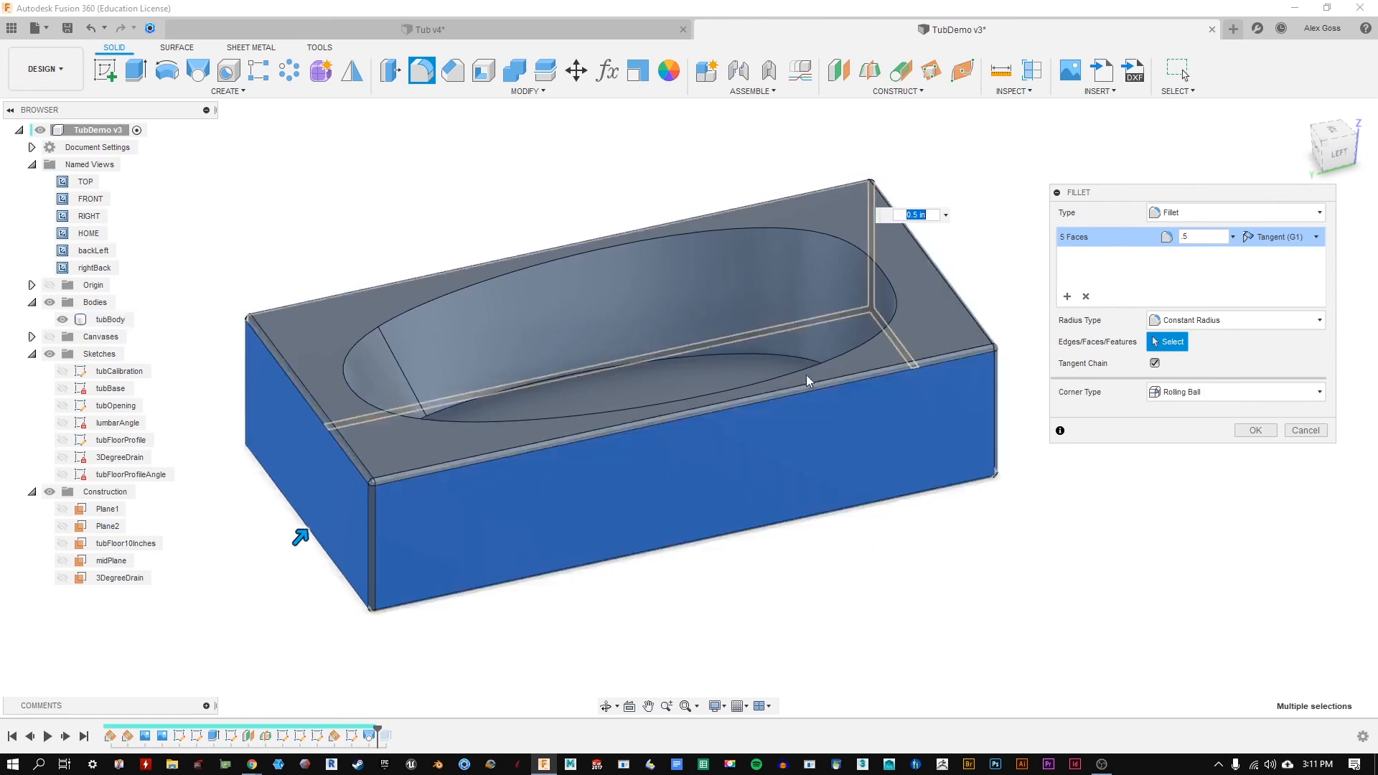
{"action": "middle_click_drag", "start_coordinate": [877, 573], "coordinate": [830, 542], "text": "shift"}
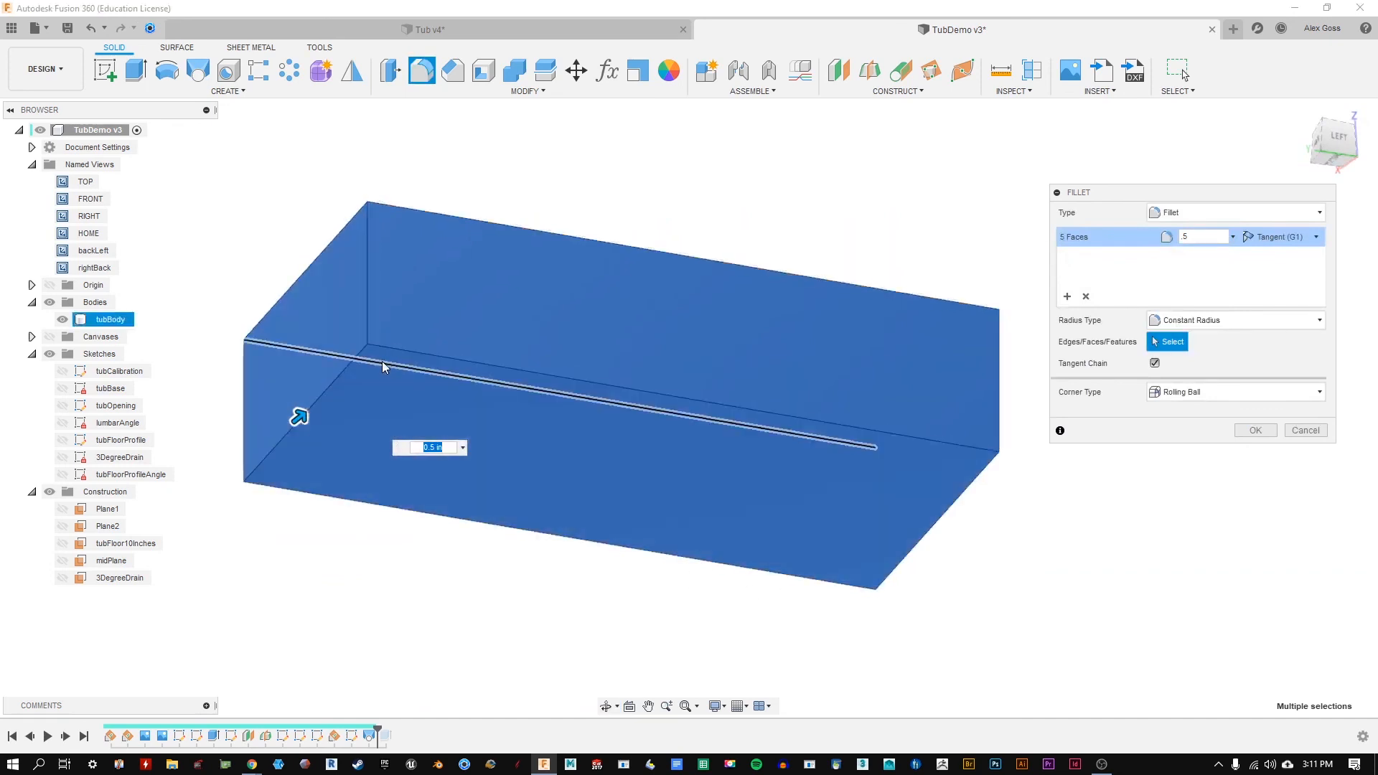
{"action": "left_click", "coordinate": [396, 388]}
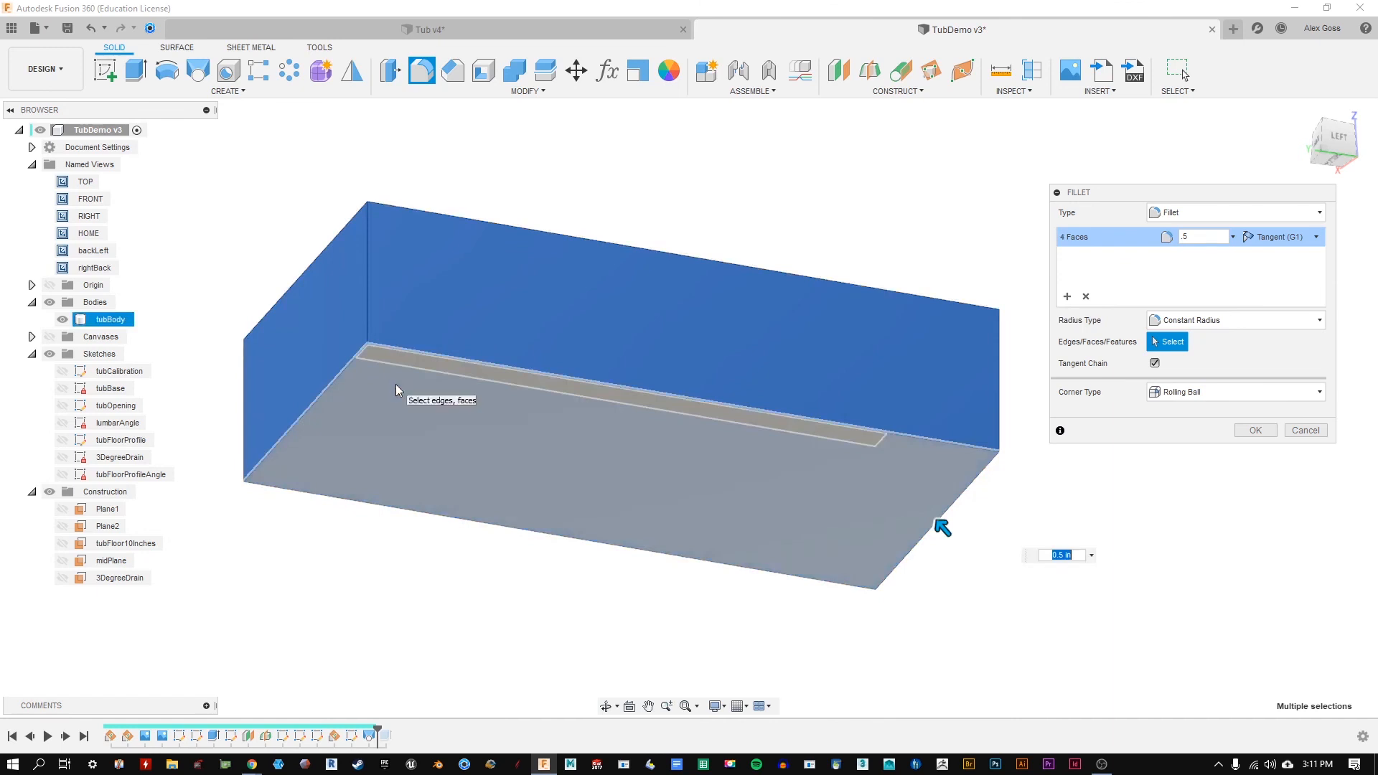
Step: Remove the four remaining vertical side faces of the tub block from the fillet selection
{"action": "mouse_move", "coordinate": [563, 209]}
{"action": "middle_mouse_down", "text": "shift"}
{"action": "mouse_move", "coordinate": [600, 206]}
{"action": "mouse_move", "coordinate": [586, 222]}
{"action": "mouse_move", "coordinate": [590, 206]}
{"action": "middle_mouse_up", "text": "shift"}
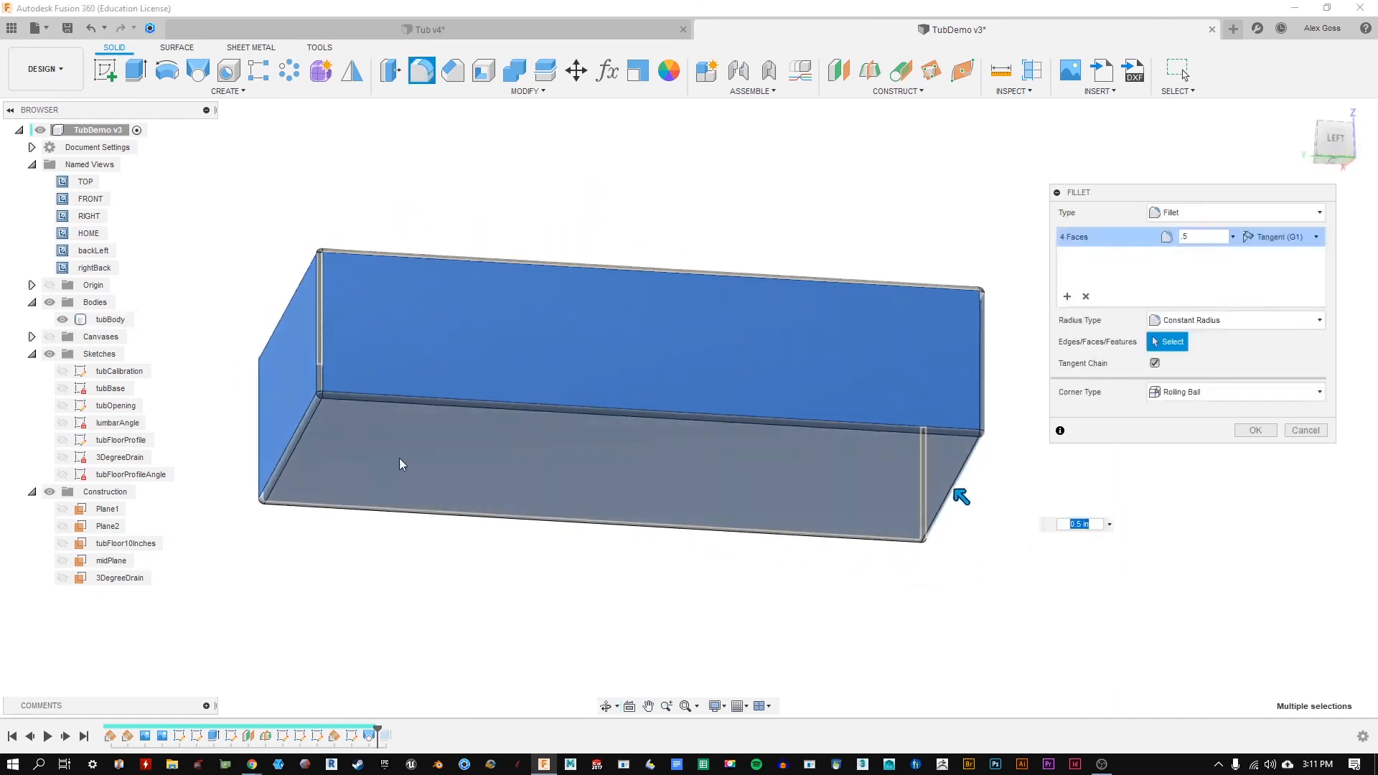
{"action": "left_click", "coordinate": [676, 339]}
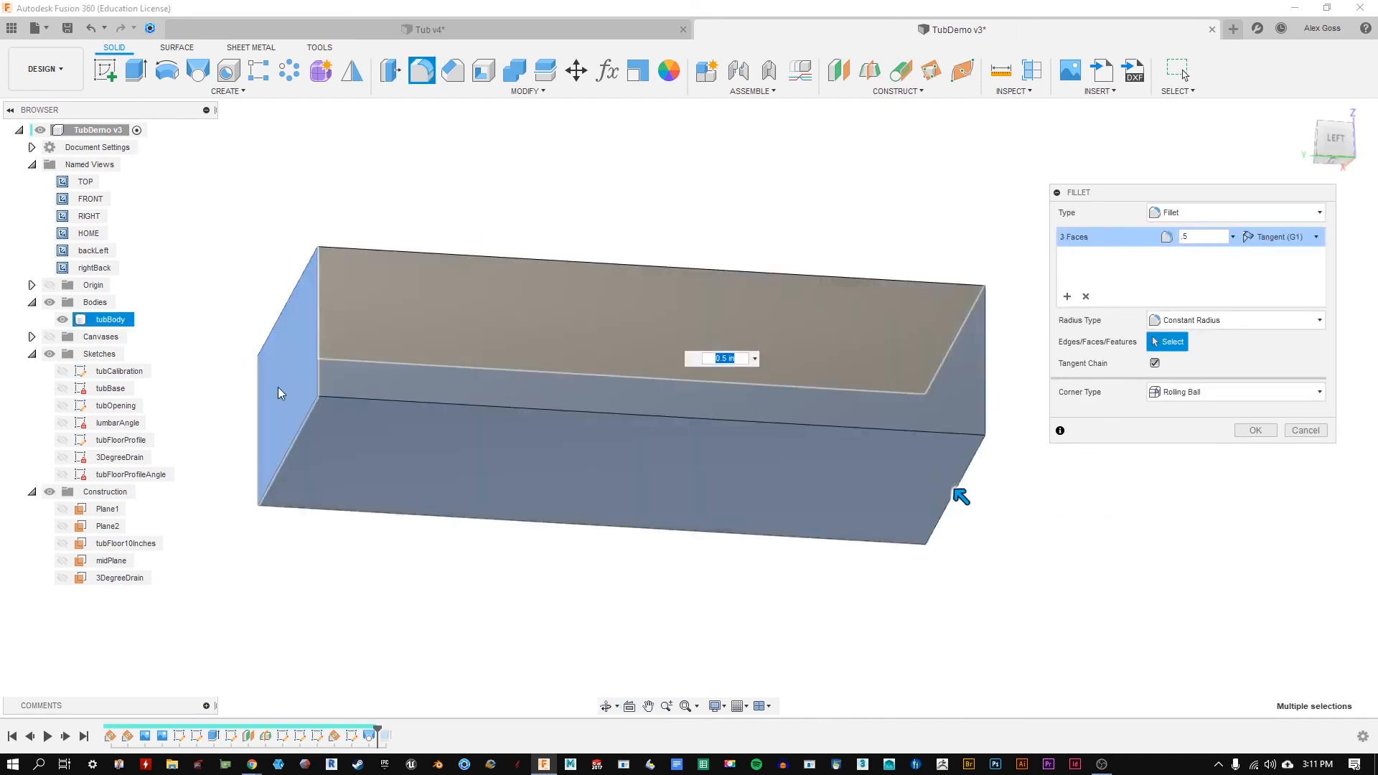
{"action": "left_click", "coordinate": [278, 386]}
{"action": "middle_click_drag", "start_coordinate": [266, 309], "coordinate": [481, 316], "text": "shift"}
{"action": "left_click", "coordinate": [359, 340]}
{"action": "left_click", "coordinate": [423, 338]}
{"action": "middle_click_drag", "start_coordinate": [755, 211], "coordinate": [707, 244], "text": "shift"}
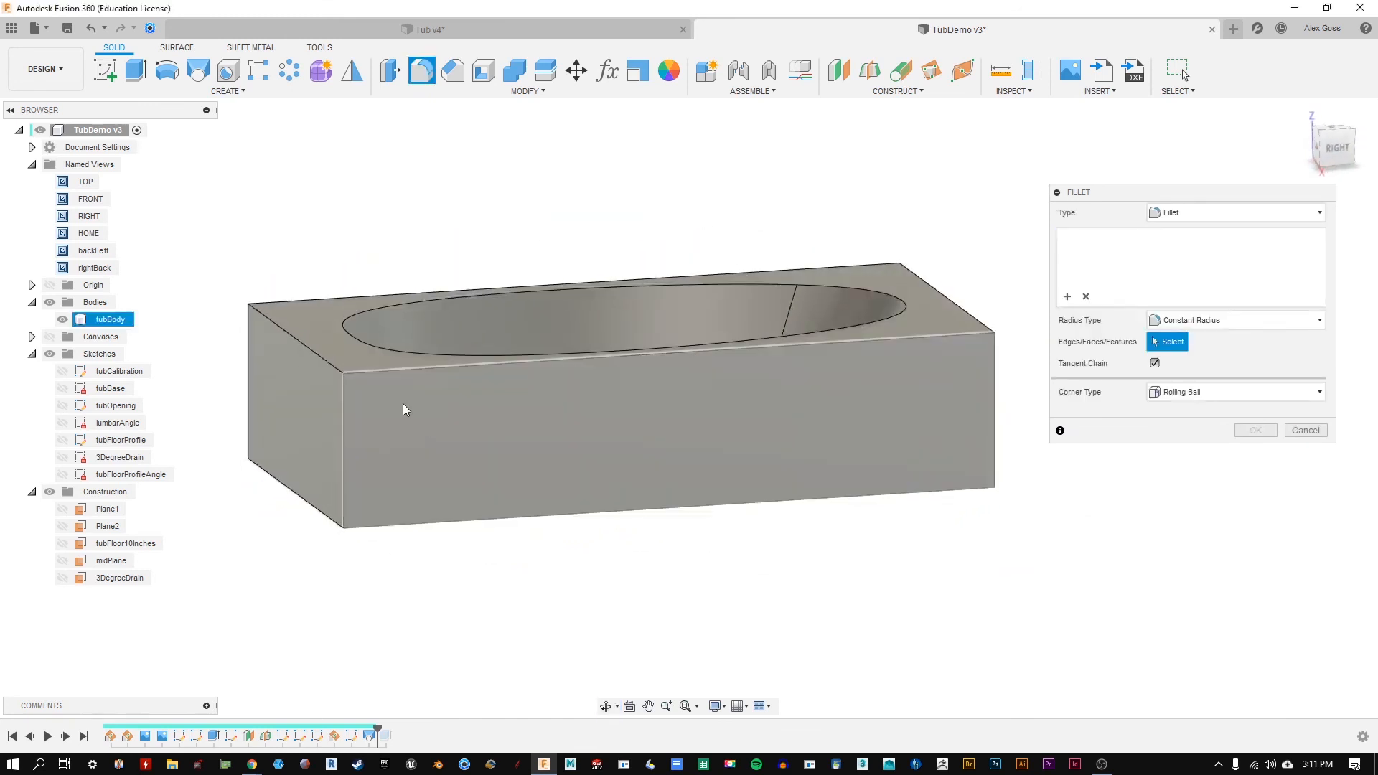
Step: Select the tub block's four vertical corner edges and four outer top edges for the fillet
{"action": "left_click", "coordinate": [344, 429]}
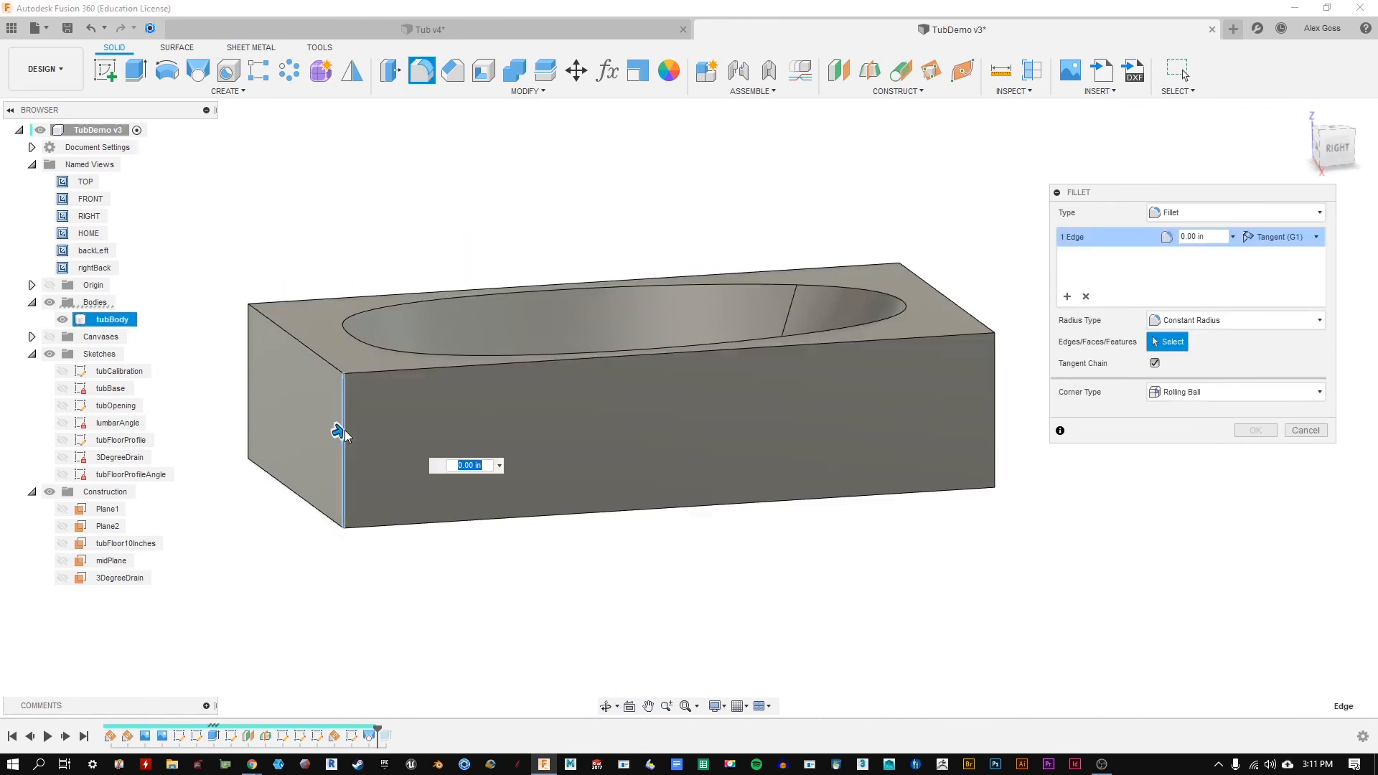
{"action": "left_click", "coordinate": [320, 360]}
{"action": "left_click", "coordinate": [379, 370]}
{"action": "middle_click_drag", "start_coordinate": [264, 390], "coordinate": [625, 386], "text": "shift"}
{"action": "left_click", "coordinate": [341, 405]}
{"action": "left_click", "coordinate": [624, 381]}
{"action": "left_click", "coordinate": [287, 373]}
{"action": "middle_click_drag", "start_coordinate": [216, 311], "coordinate": [308, 330], "text": "shift"}
{"action": "left_click", "coordinate": [283, 351]}
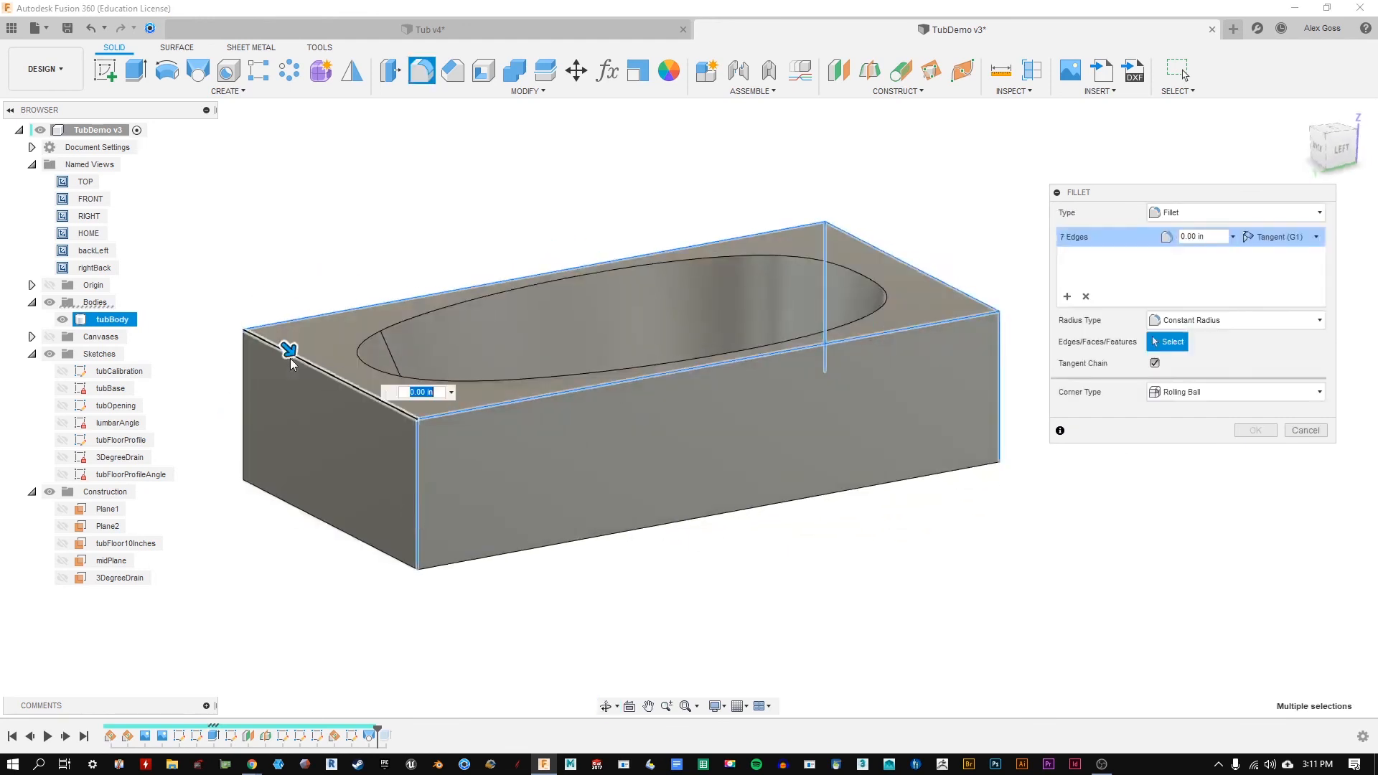
{"action": "left_click", "coordinate": [243, 375]}
{"action": "middle_click_drag", "start_coordinate": [396, 338], "coordinate": [477, 440], "text": "shift"}
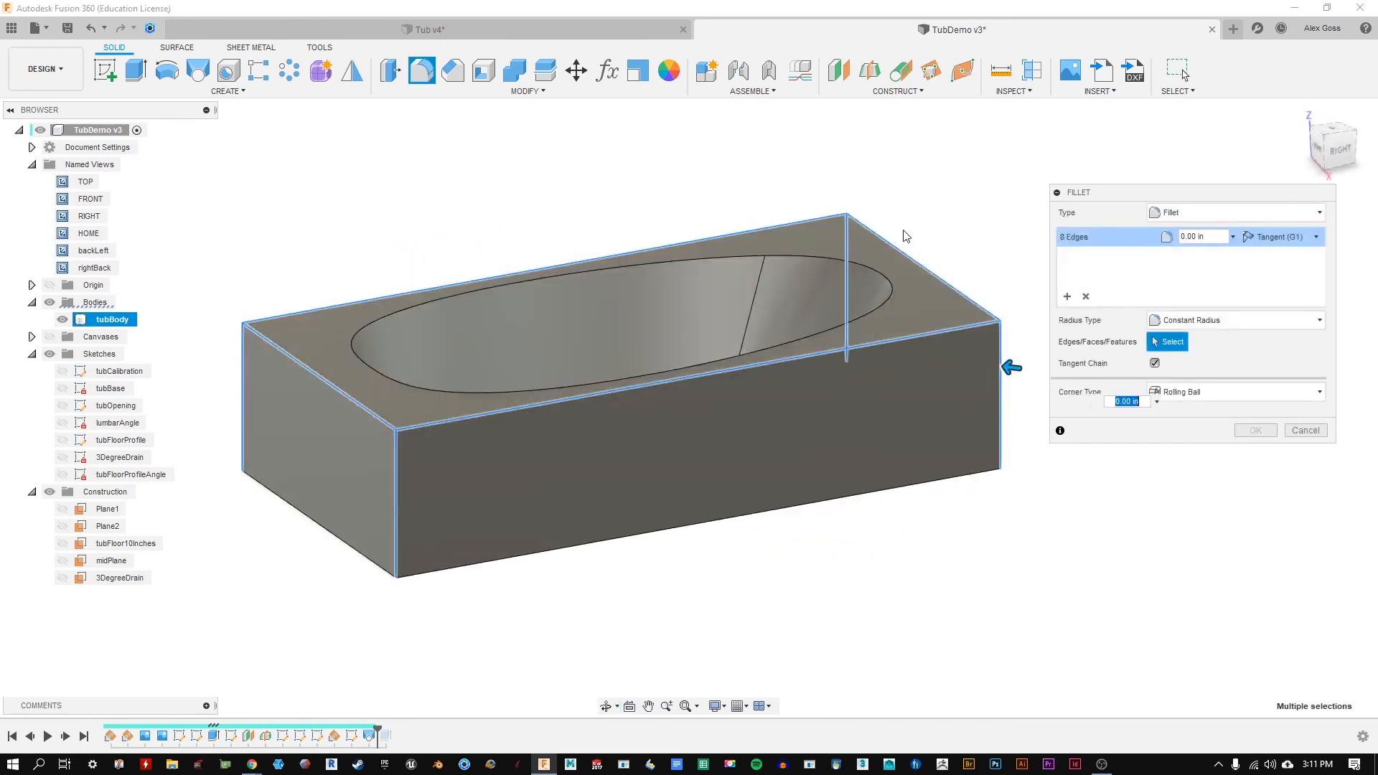
Step: Set the radius of the eight-edge fillet on the block to 0.5 in and apply it
{"action": "middle_click_drag", "start_coordinate": [351, 399], "coordinate": [505, 386], "text": "shift"}
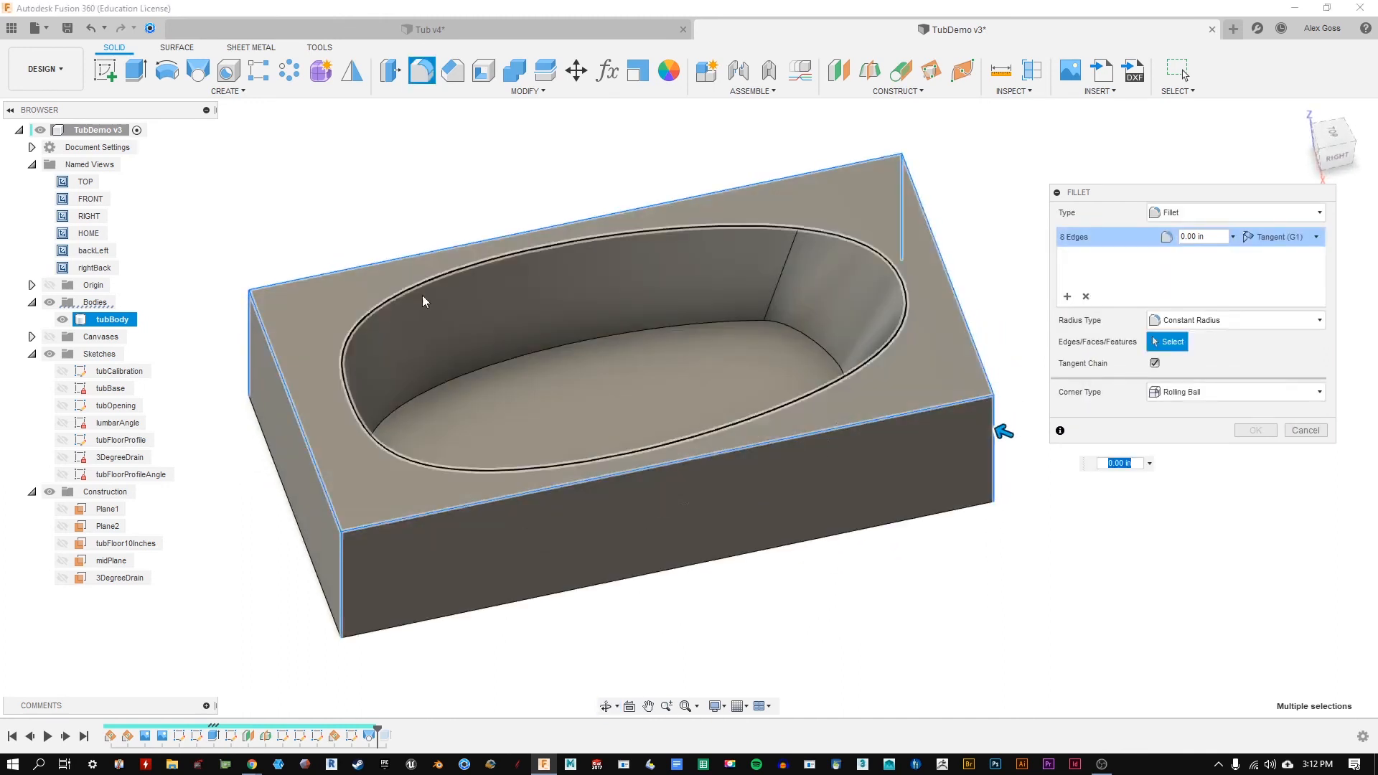
{"action": "middle_click_drag", "start_coordinate": [730, 477], "coordinate": [746, 444], "text": "shift"}
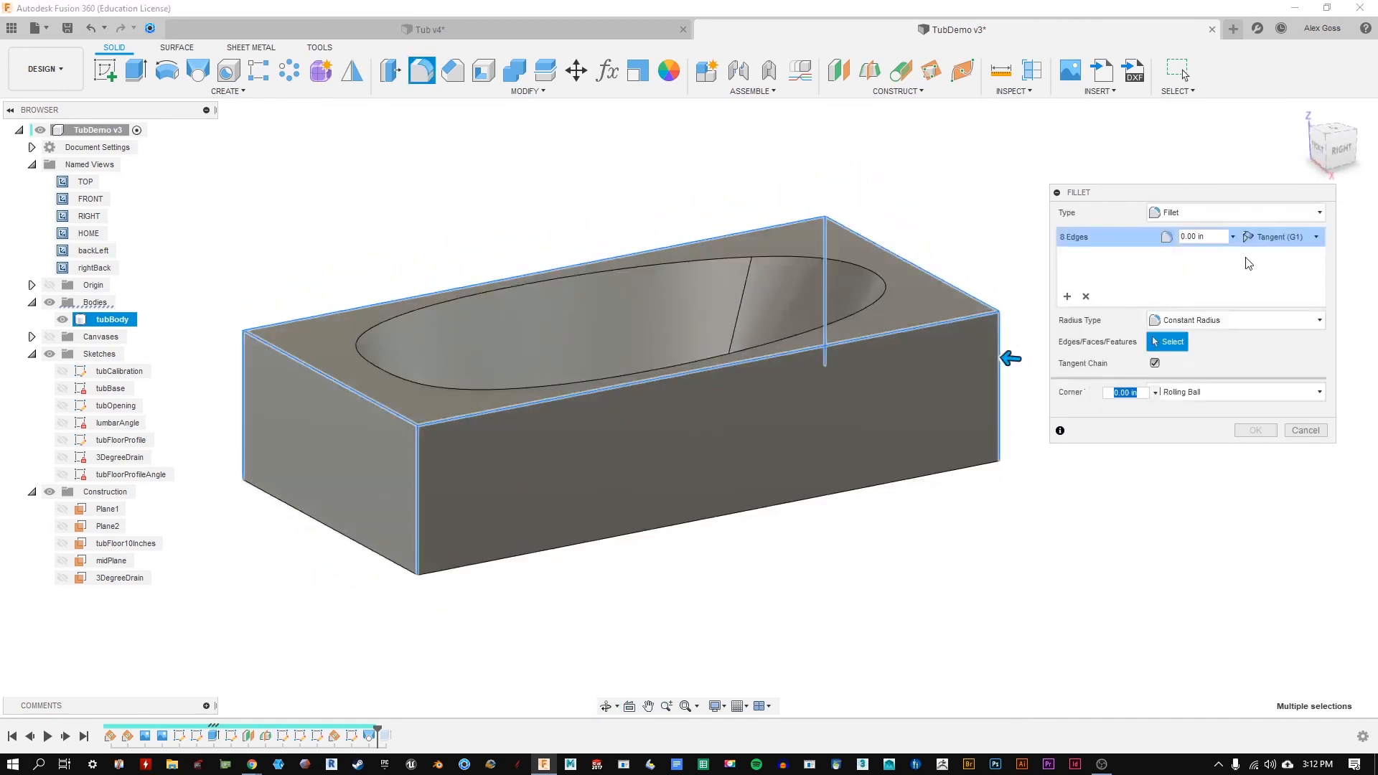
{"action": "left_click", "coordinate": [1205, 240]}
{"action": "type", "text": ".5"}
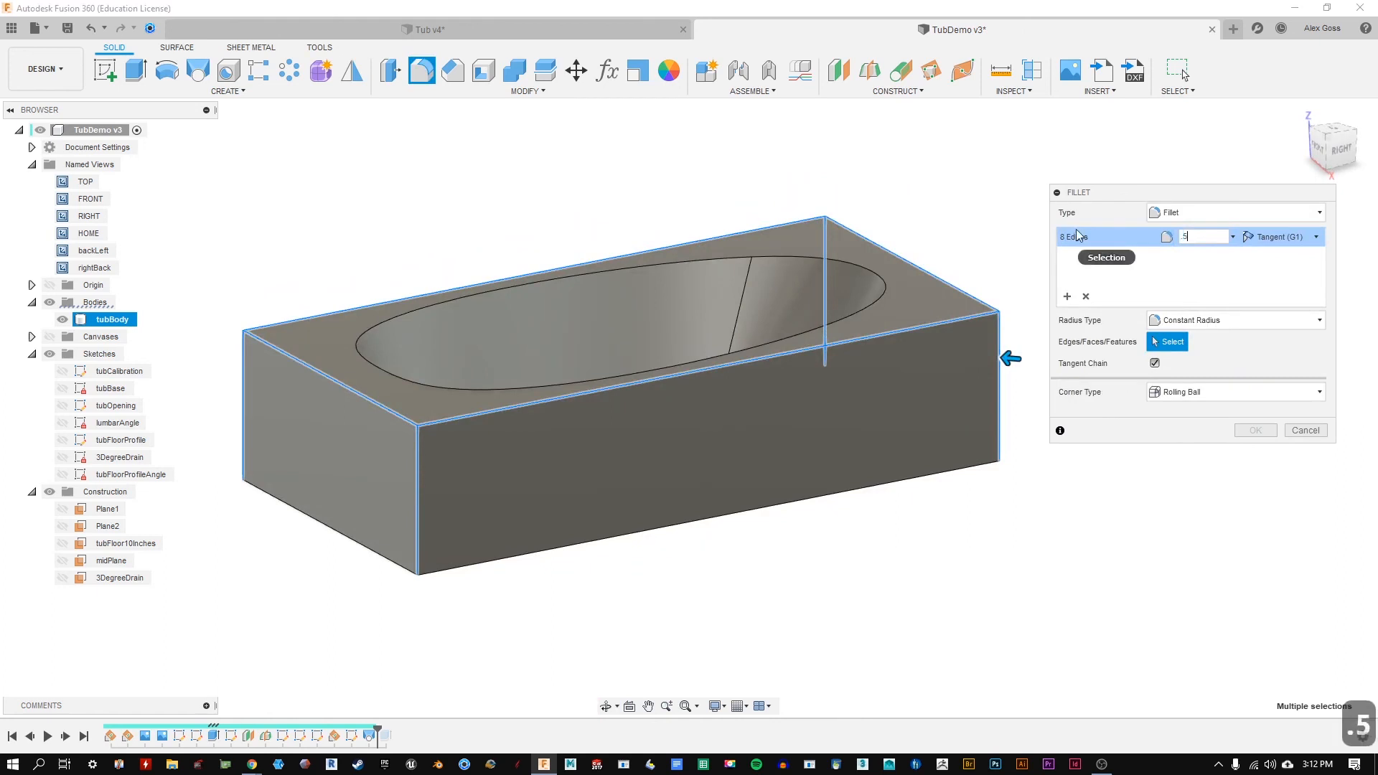
{"action": "middle_click_drag", "start_coordinate": [309, 477], "coordinate": [518, 343], "text": "shift"}
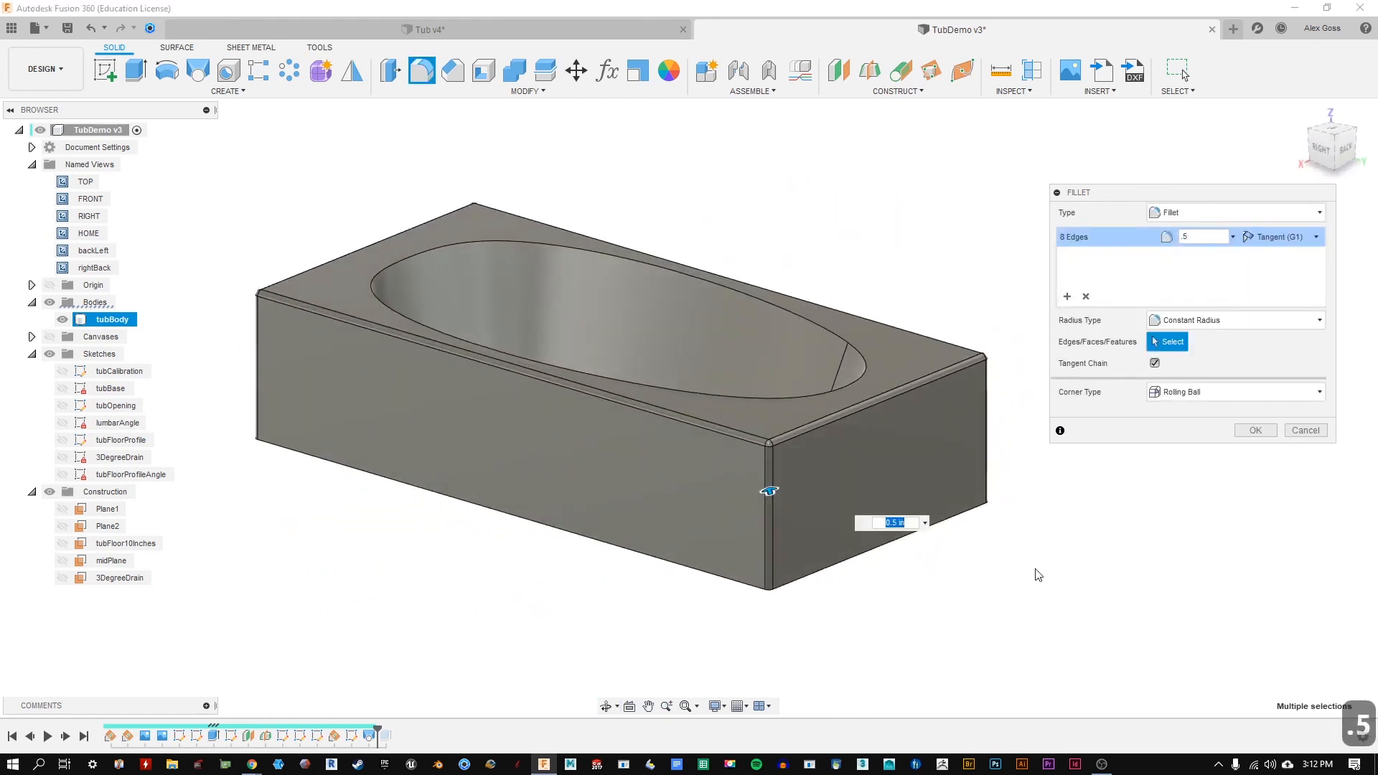
{"action": "middle_click_drag", "start_coordinate": [1033, 575], "coordinate": [1016, 507], "text": "shift"}
{"action": "middle_click_drag", "start_coordinate": [706, 197], "coordinate": [730, 297], "text": "shift"}
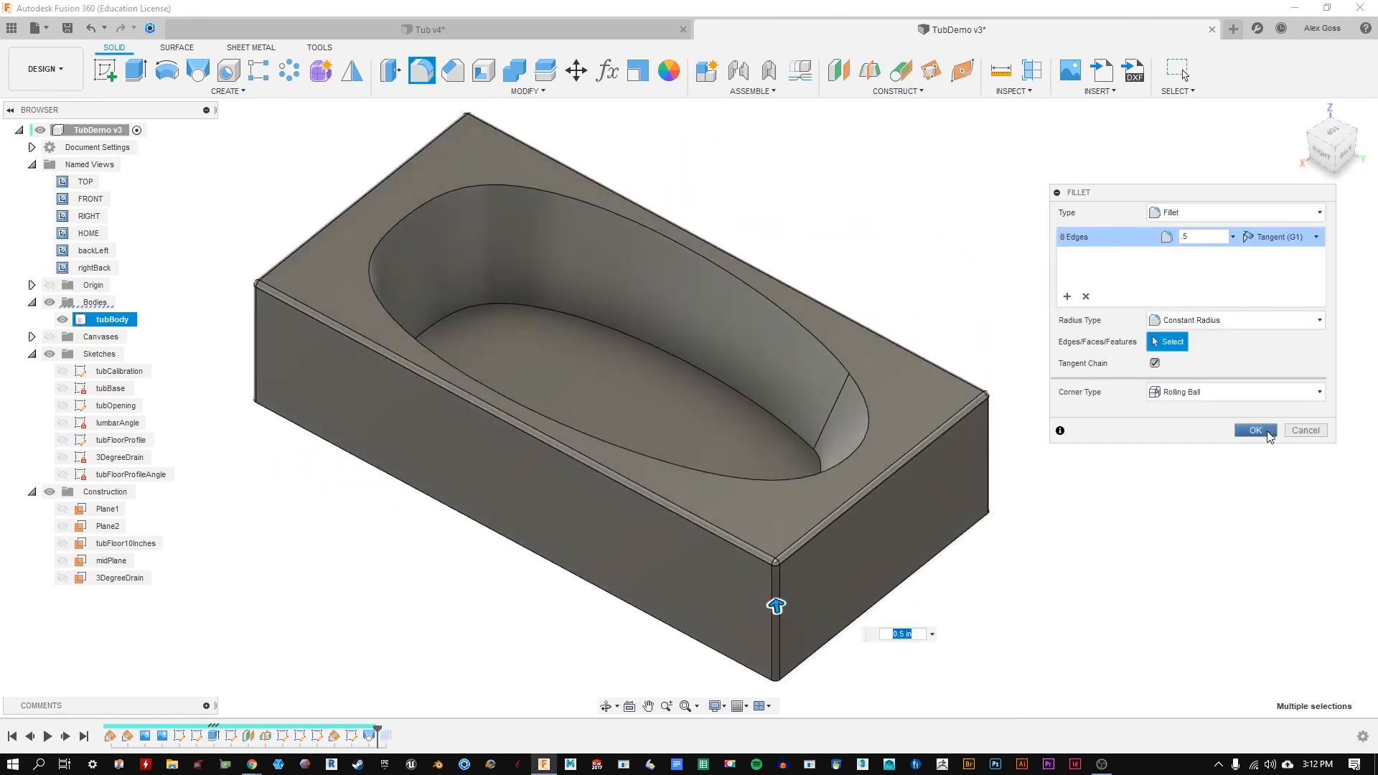
{"action": "left_click", "coordinate": [1255, 431]}
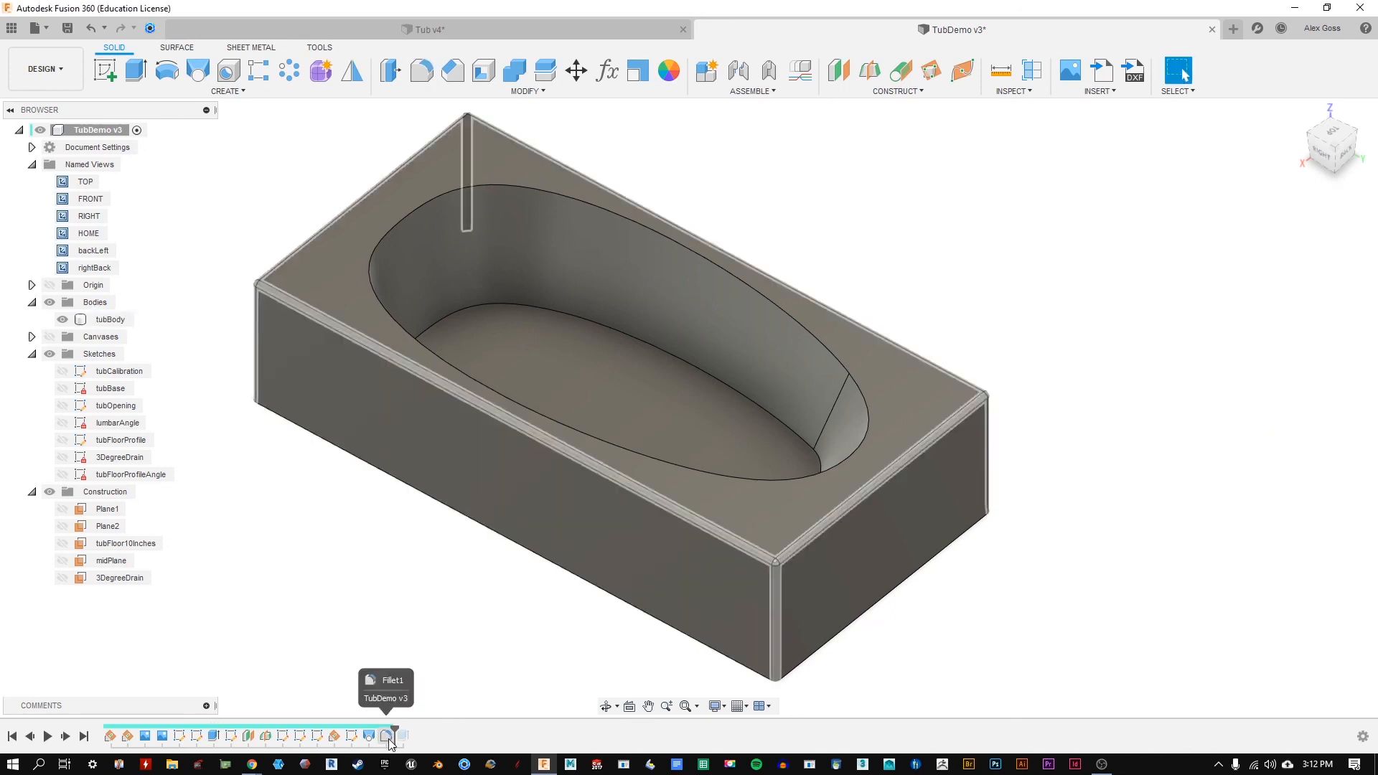
Step: Start a new fillet on the edge loop around the basin floor with a radius of 2.50 in
{"action": "left_click", "coordinate": [539, 92]}
{"action": "left_click", "coordinate": [430, 126]}
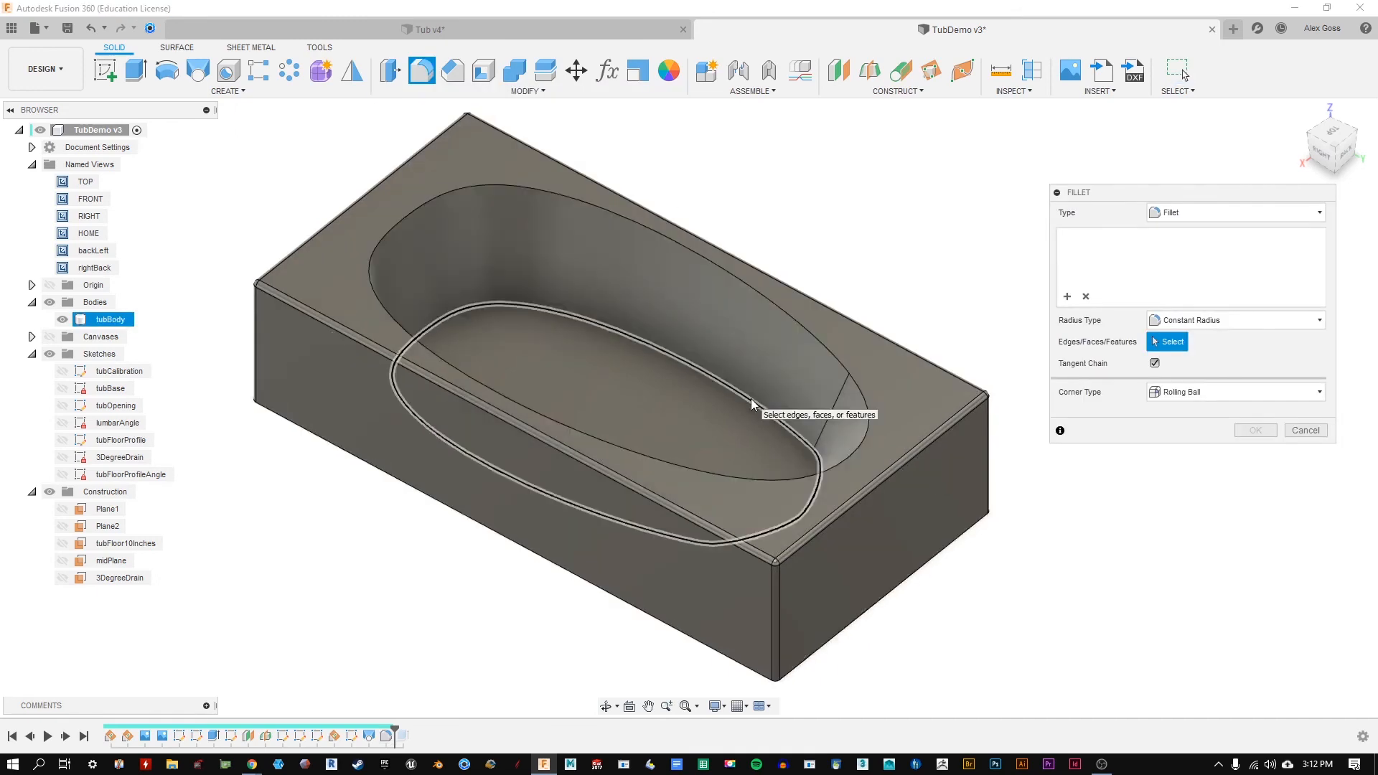
{"action": "left_click", "coordinate": [750, 398]}
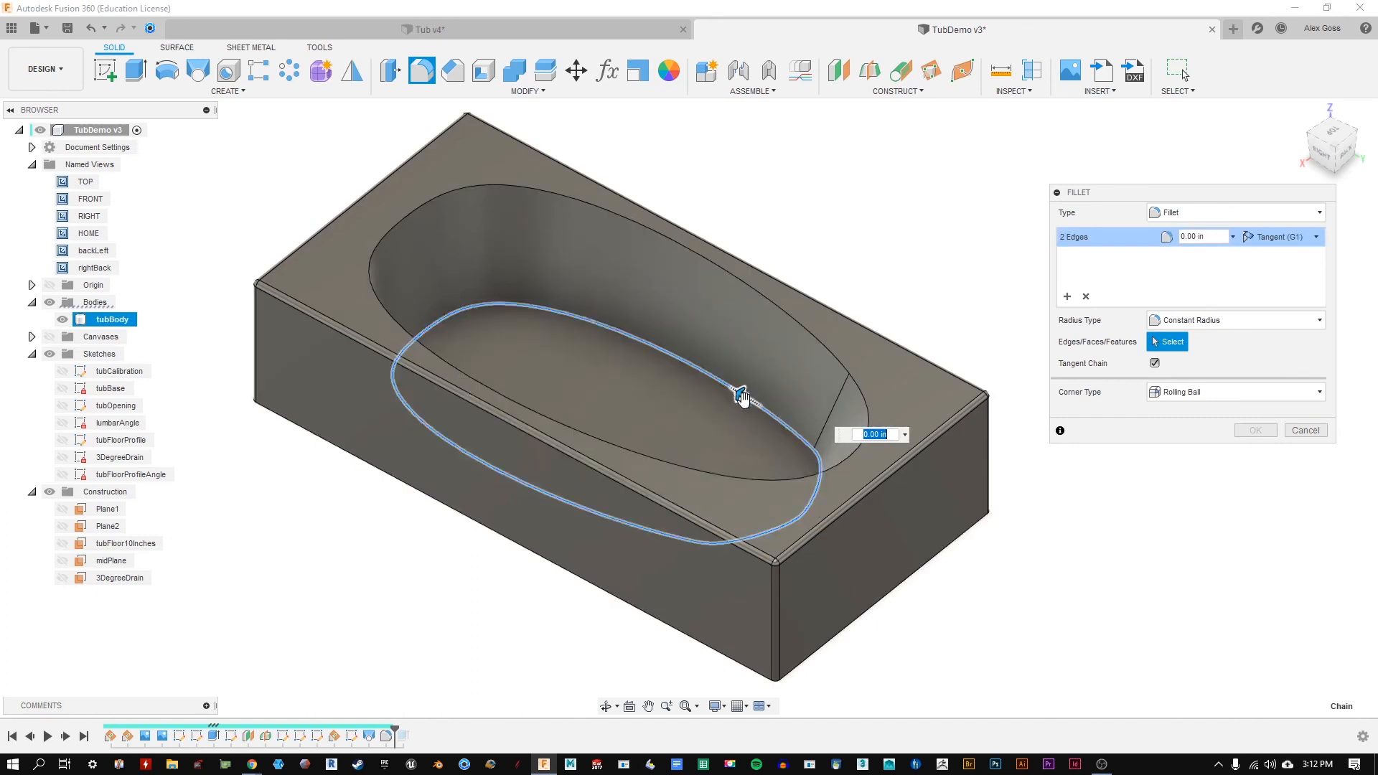
{"action": "left_click", "coordinate": [744, 429]}
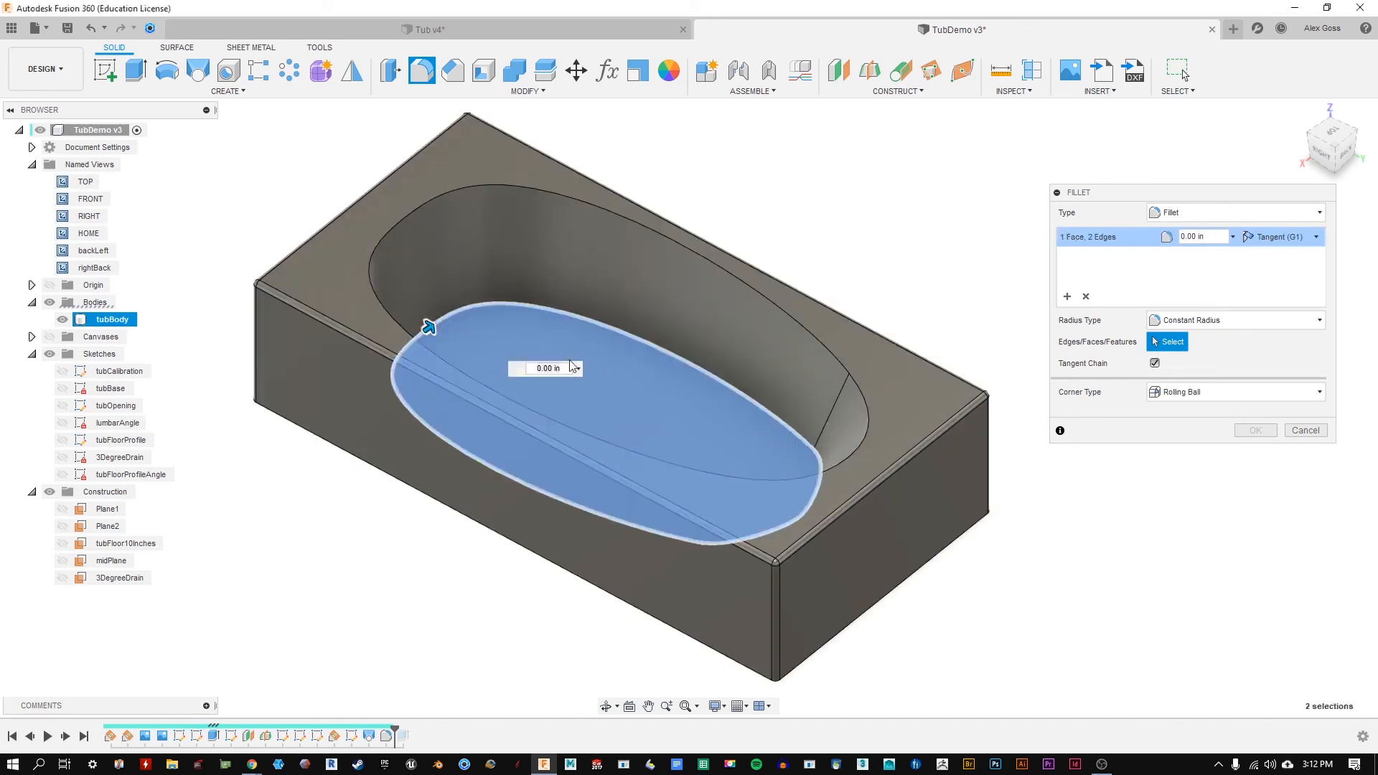
{"action": "left_click", "coordinate": [465, 343]}
{"action": "left_click_drag", "start_coordinate": [792, 431], "coordinate": [793, 428]}
{"action": "middle_click_drag", "start_coordinate": [793, 428], "coordinate": [623, 311], "text": "shift"}
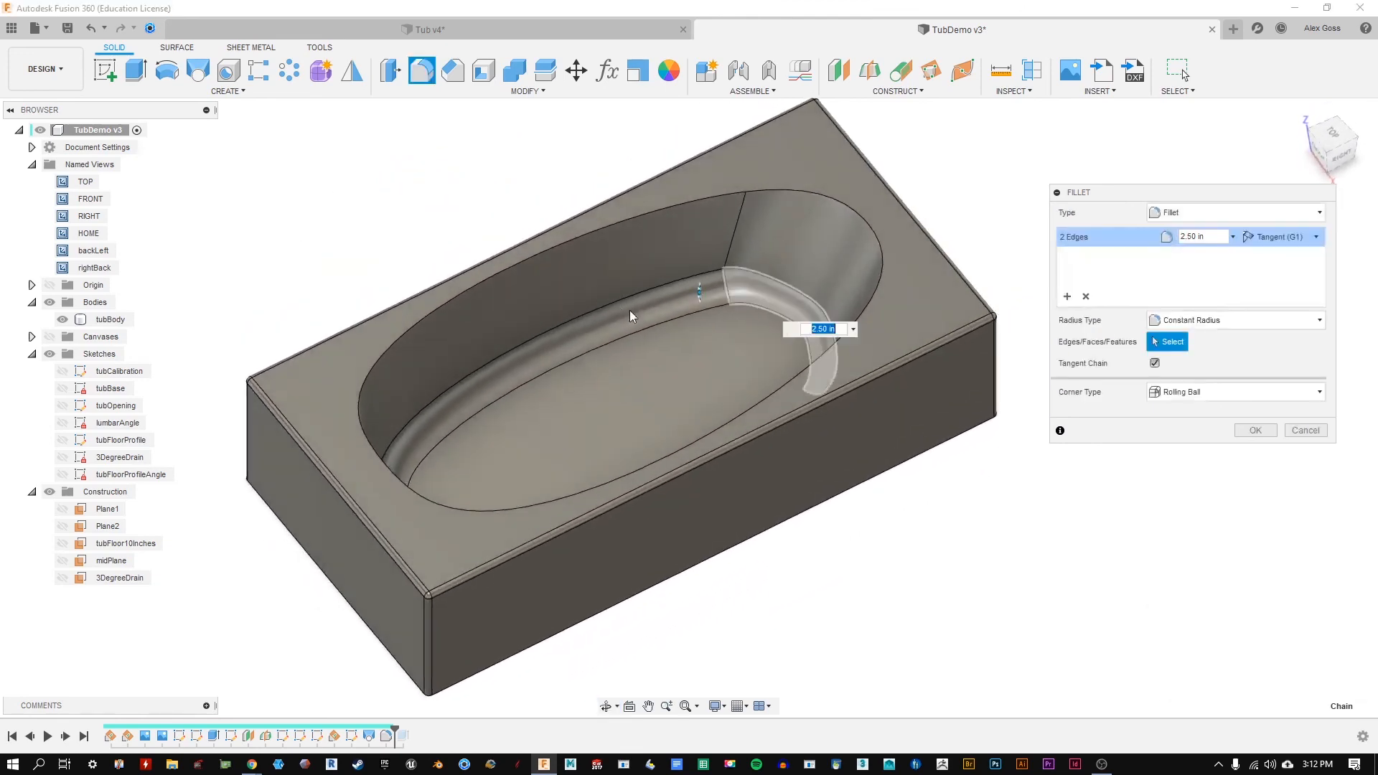
{"action": "middle_click_drag", "start_coordinate": [762, 244], "coordinate": [963, 327], "text": "shift"}
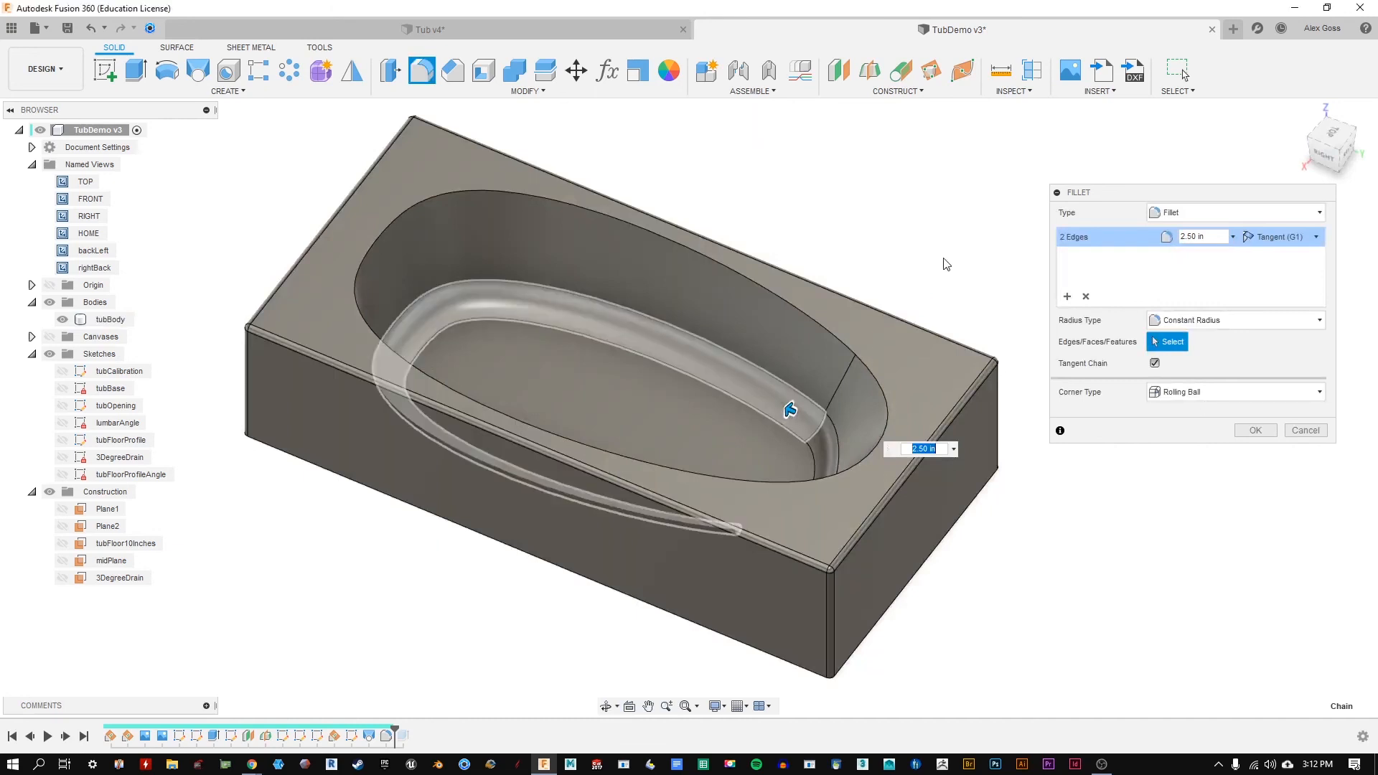
Step: Try radii of 4.5, 0.5, 1 and 2 in on the basin floor fillet, and set it to 3 in
{"action": "type", "text": "4.5"}
{"action": "key", "text": "Return"}
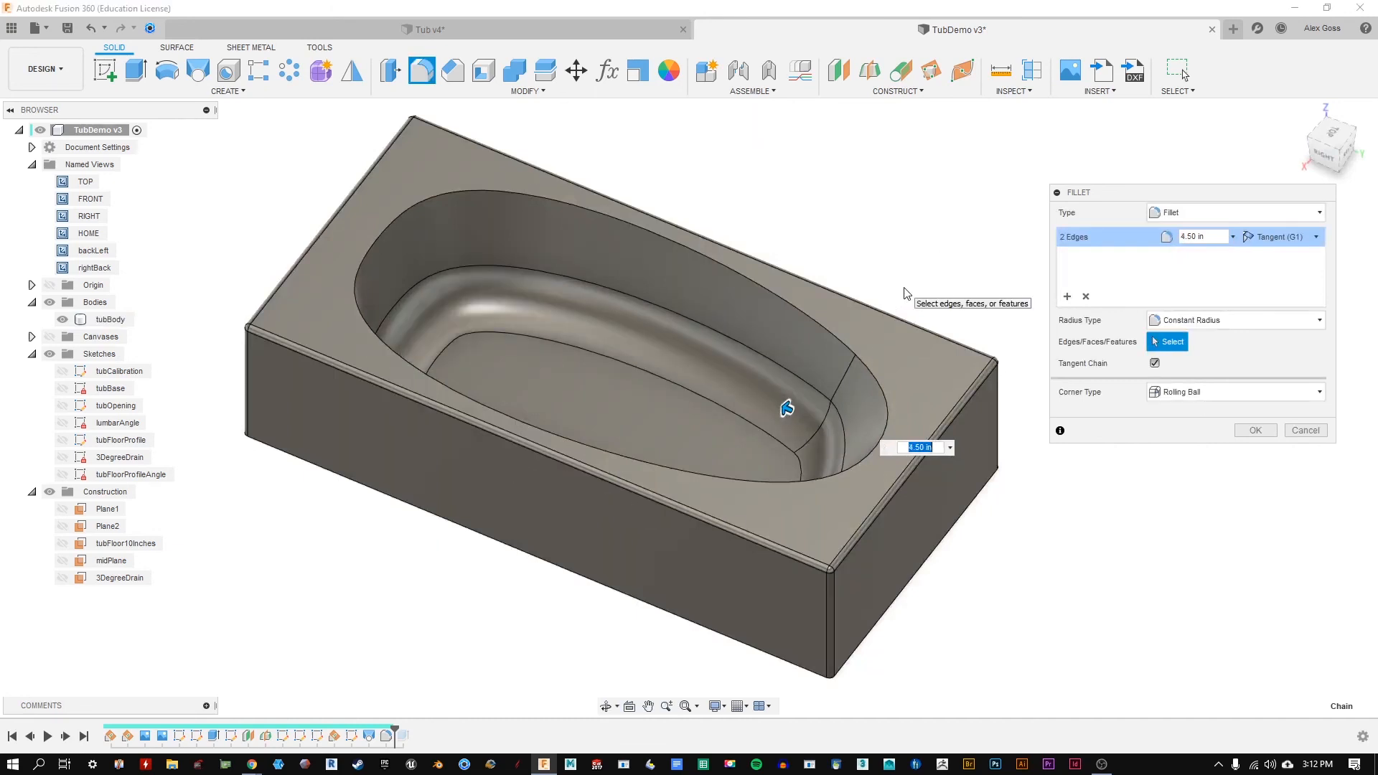
{"action": "middle_click_drag", "start_coordinate": [904, 287], "coordinate": [902, 282], "text": "shift"}
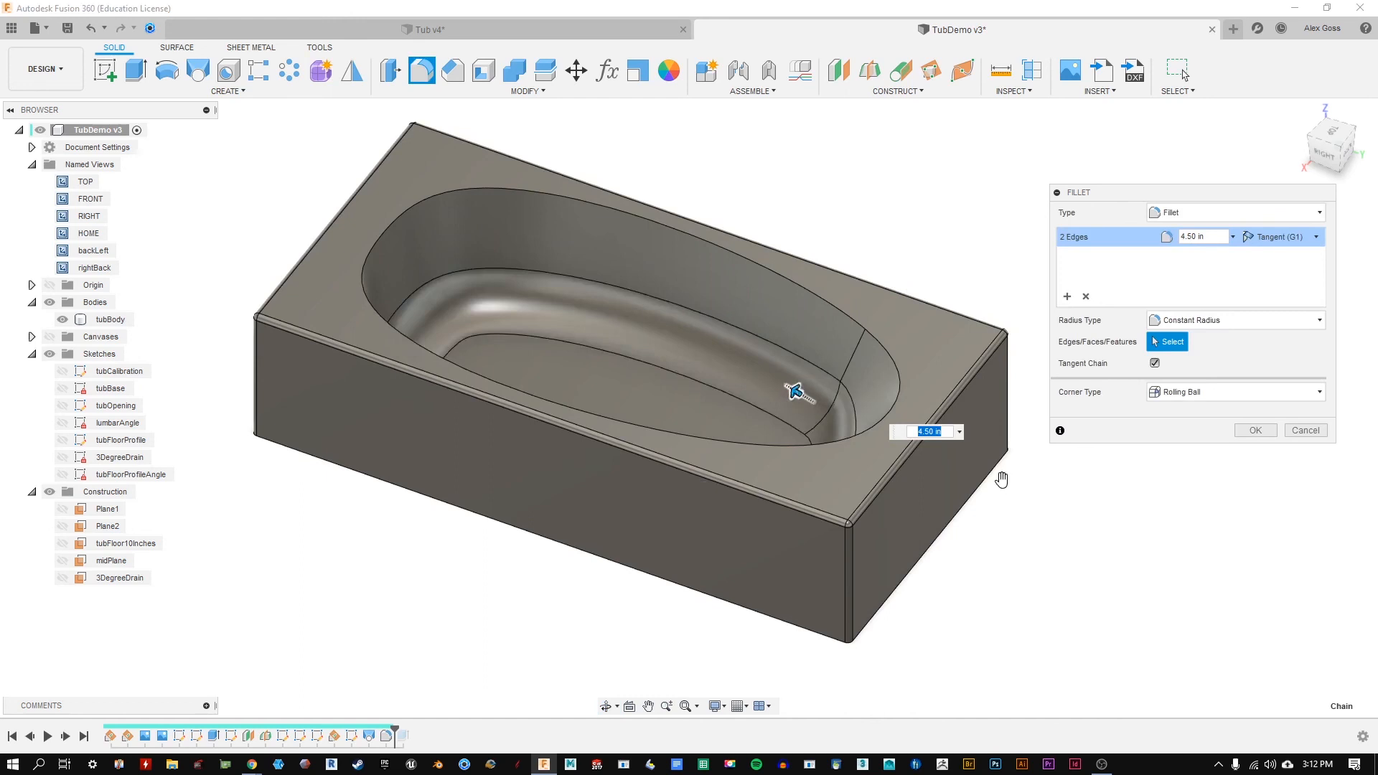
{"action": "type", "text": ".5"}
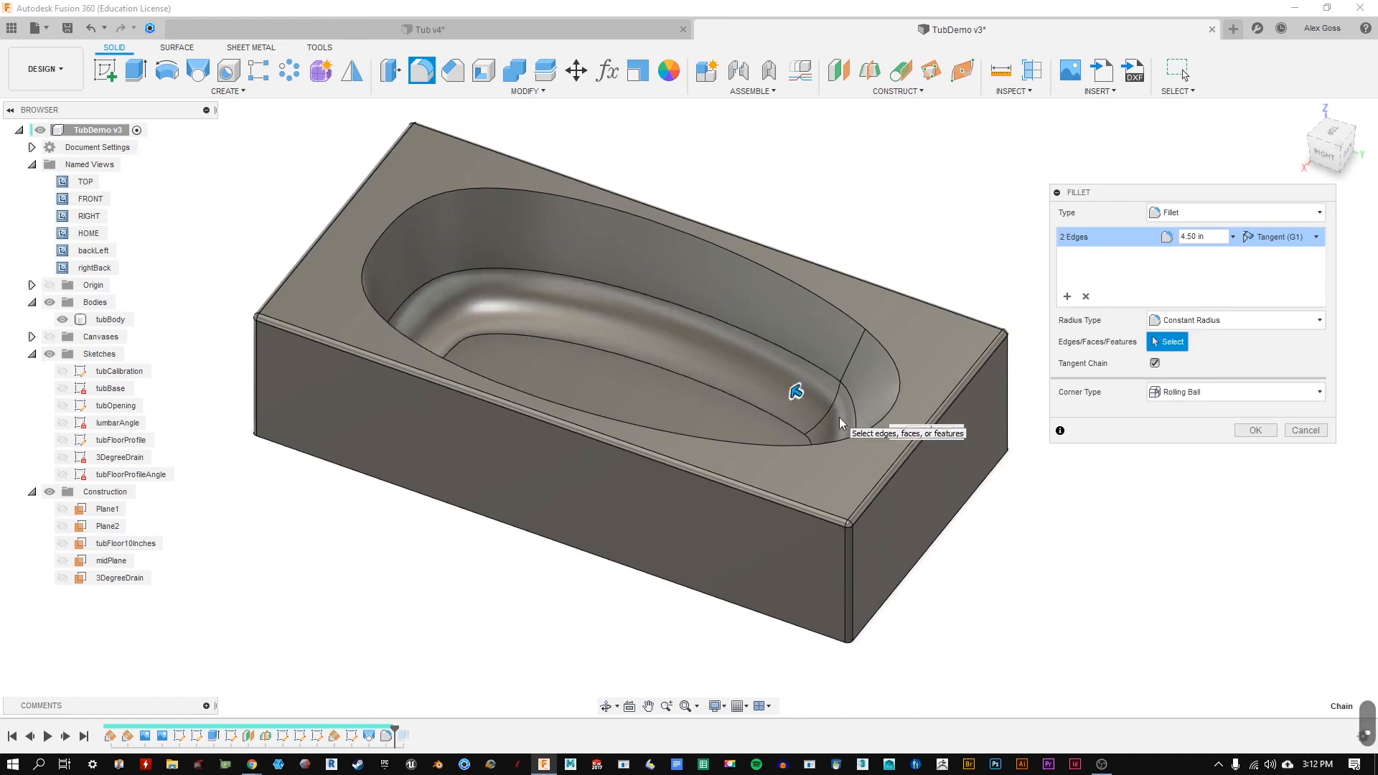
{"action": "key", "text": "Return"}
{"action": "left_click_drag", "start_coordinate": [941, 434], "coordinate": [868, 425]}
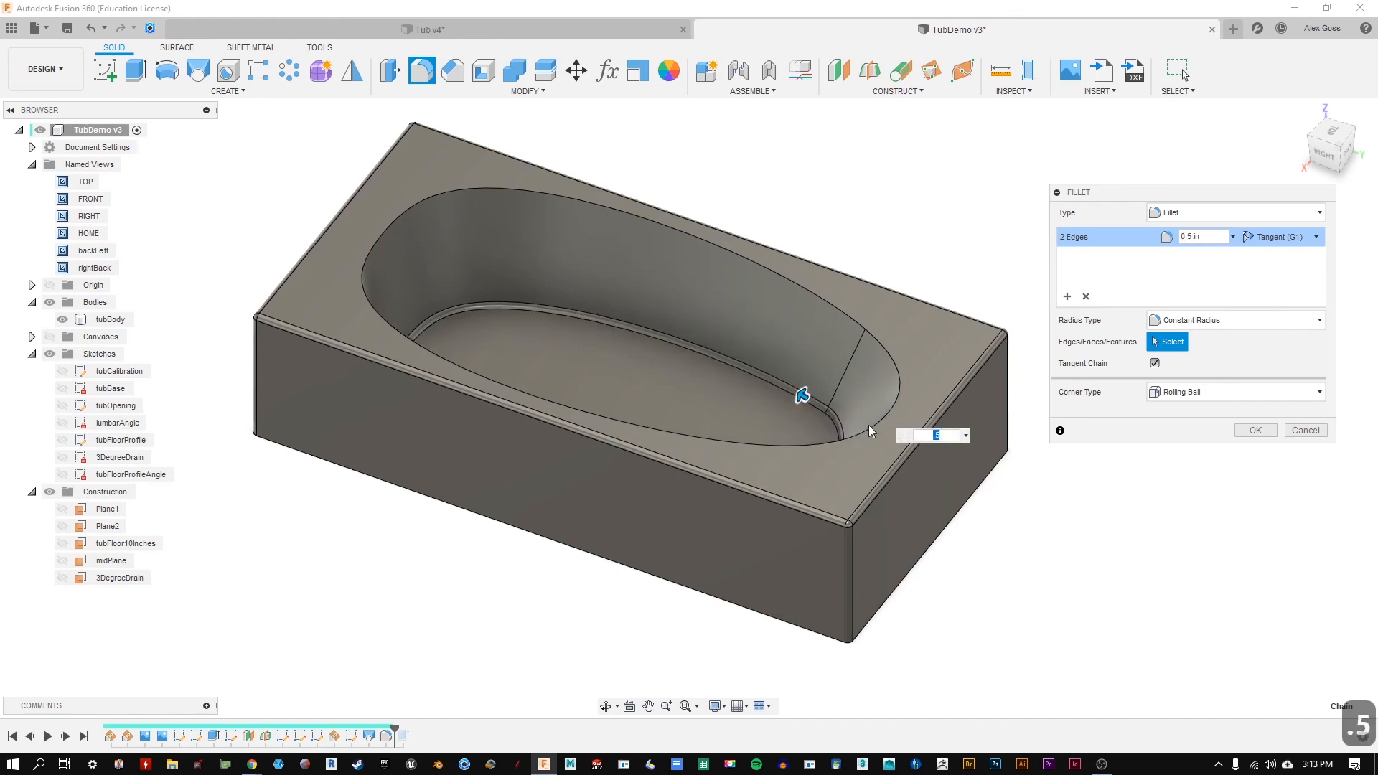
{"action": "type", "text": "1"}
{"action": "key", "text": "Return"}
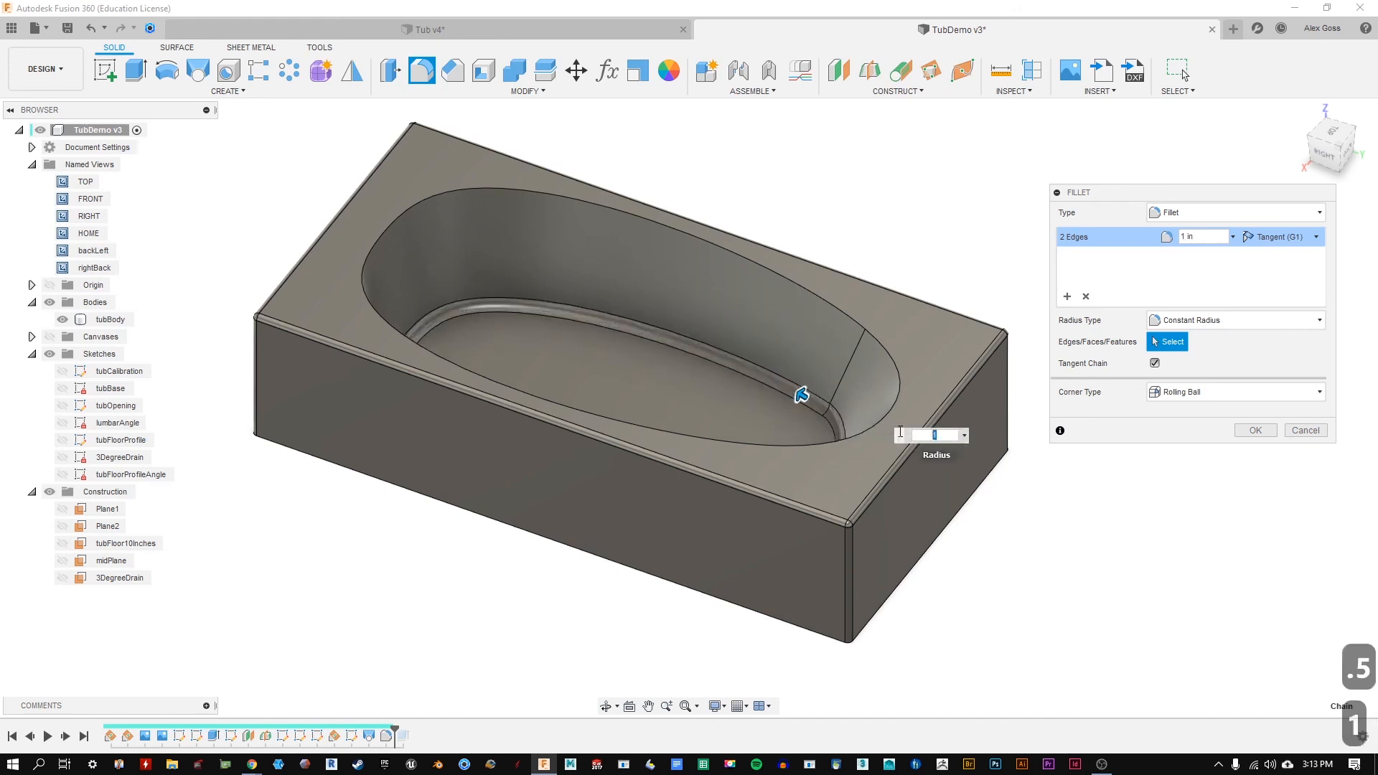
{"action": "type", "text": "2"}
{"action": "key", "text": "Return"}
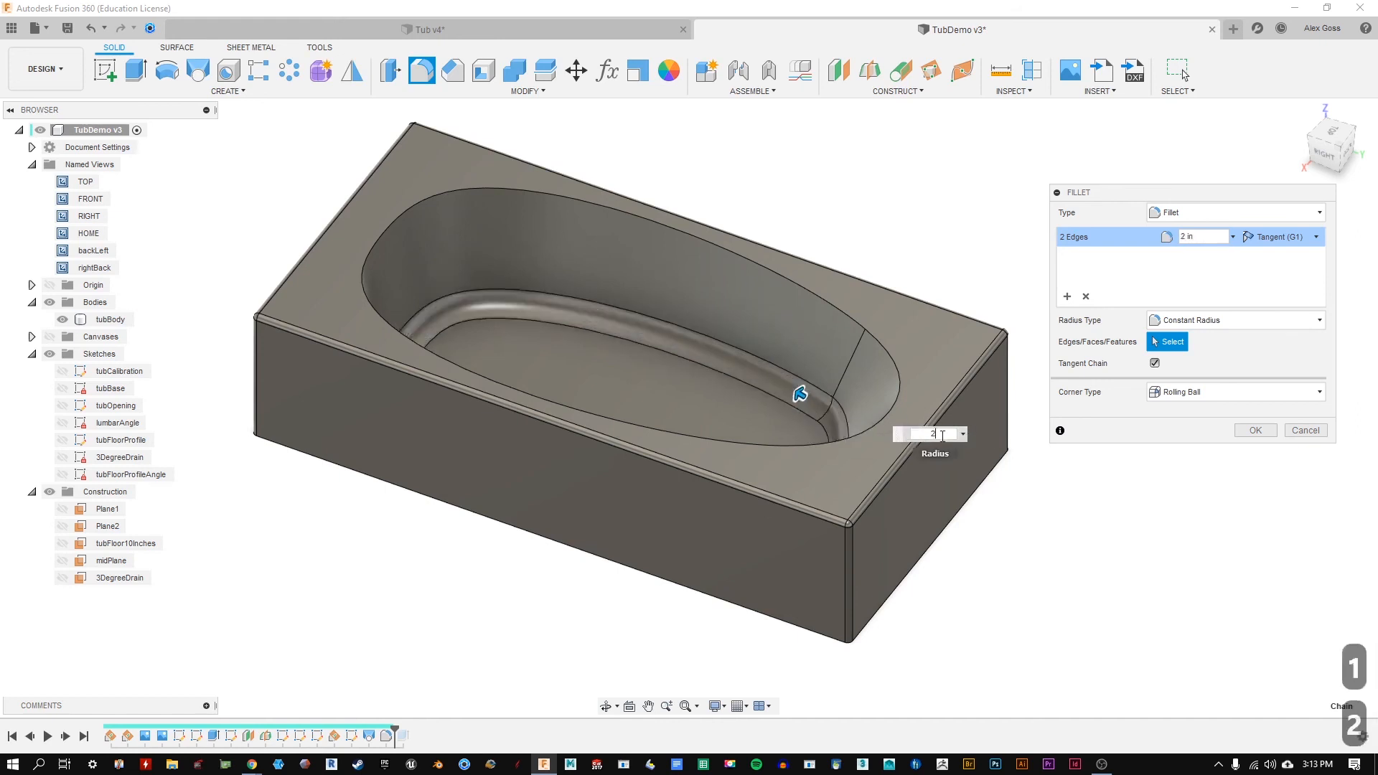
{"action": "type", "text": "3"}
{"action": "key", "text": "Return"}
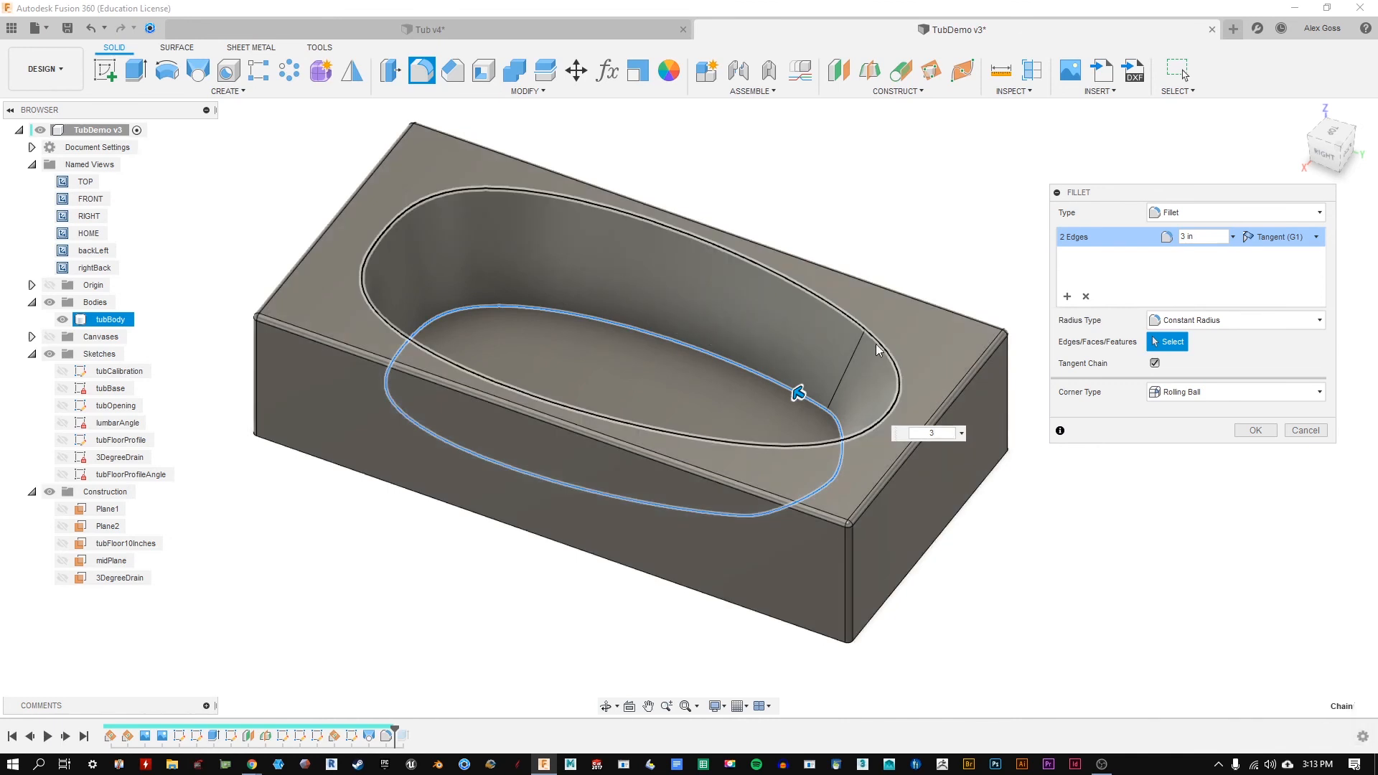
Step: Try adding the basin's top rim to the 3 in fillet, remove it again, and apply the fillet to the floor edge only
{"action": "left_click", "coordinate": [877, 343]}
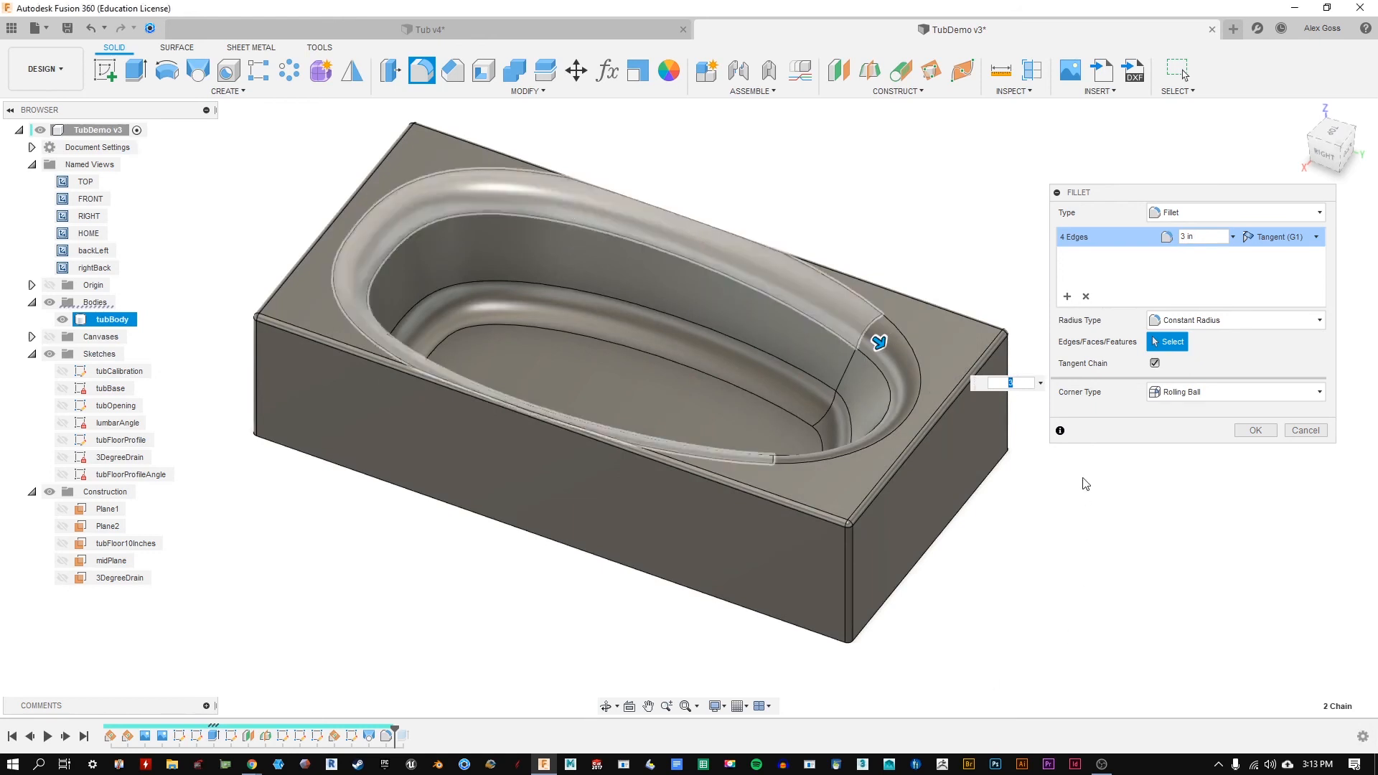
{"action": "middle_click_drag", "start_coordinate": [1083, 495], "coordinate": [441, 312], "text": "shift"}
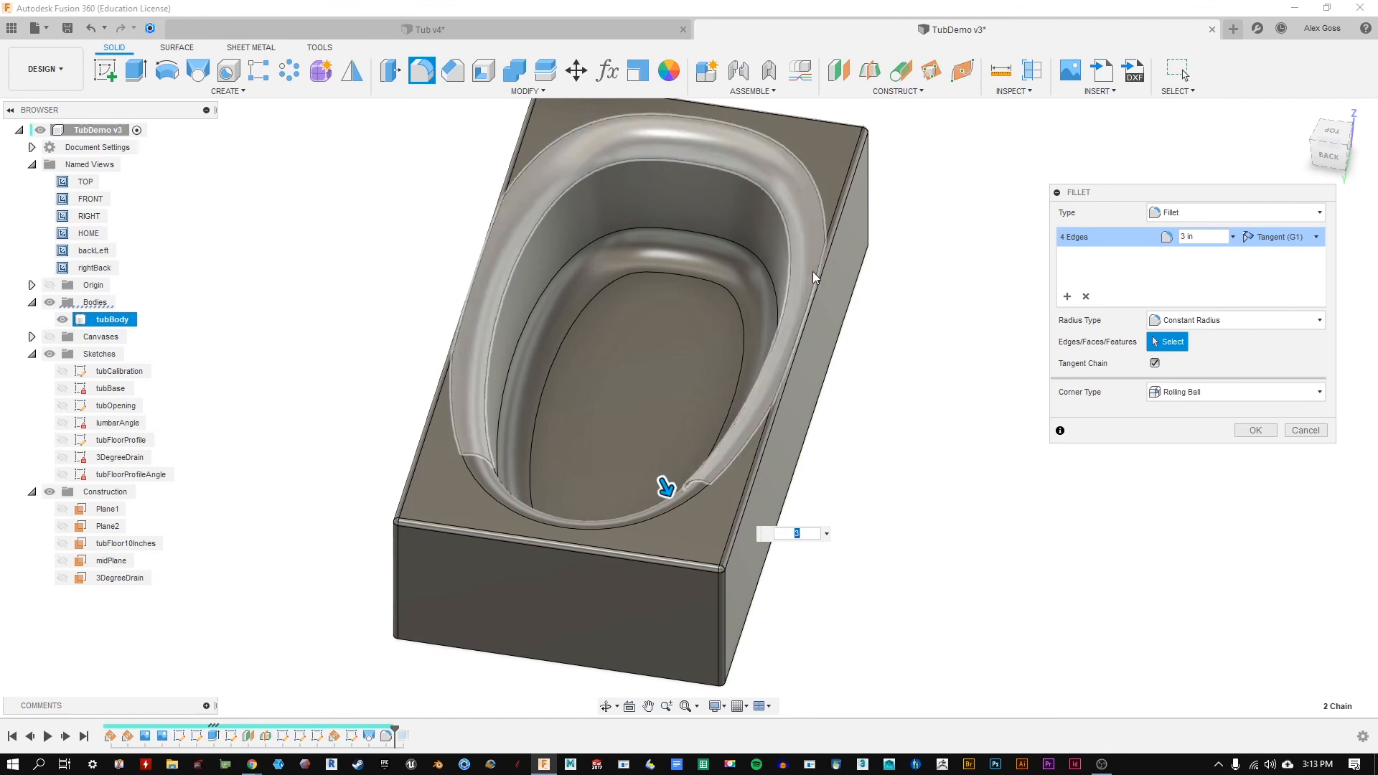
{"action": "left_click", "coordinate": [798, 179]}
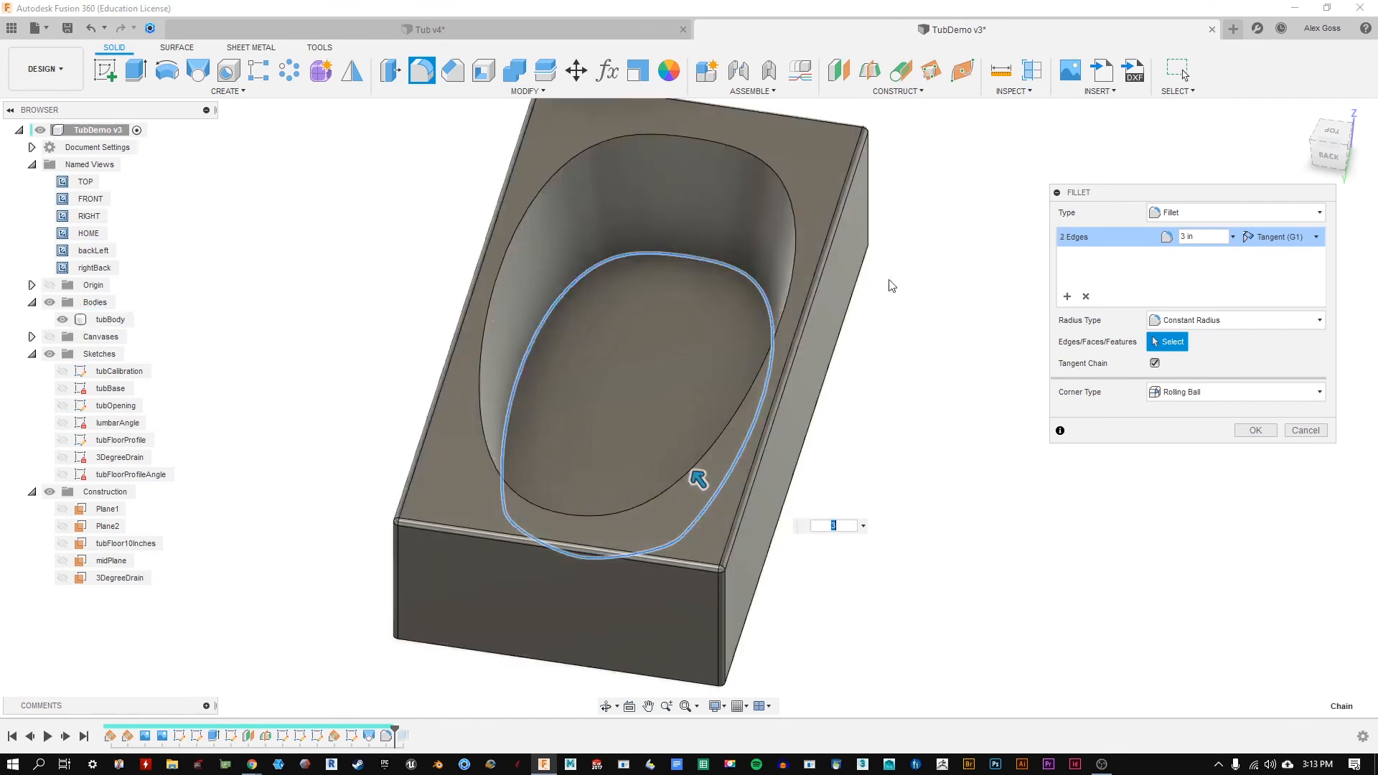
{"action": "left_click", "coordinate": [1255, 430]}
{"action": "middle_click_drag", "start_coordinate": [888, 390], "coordinate": [967, 394], "text": "shift"}
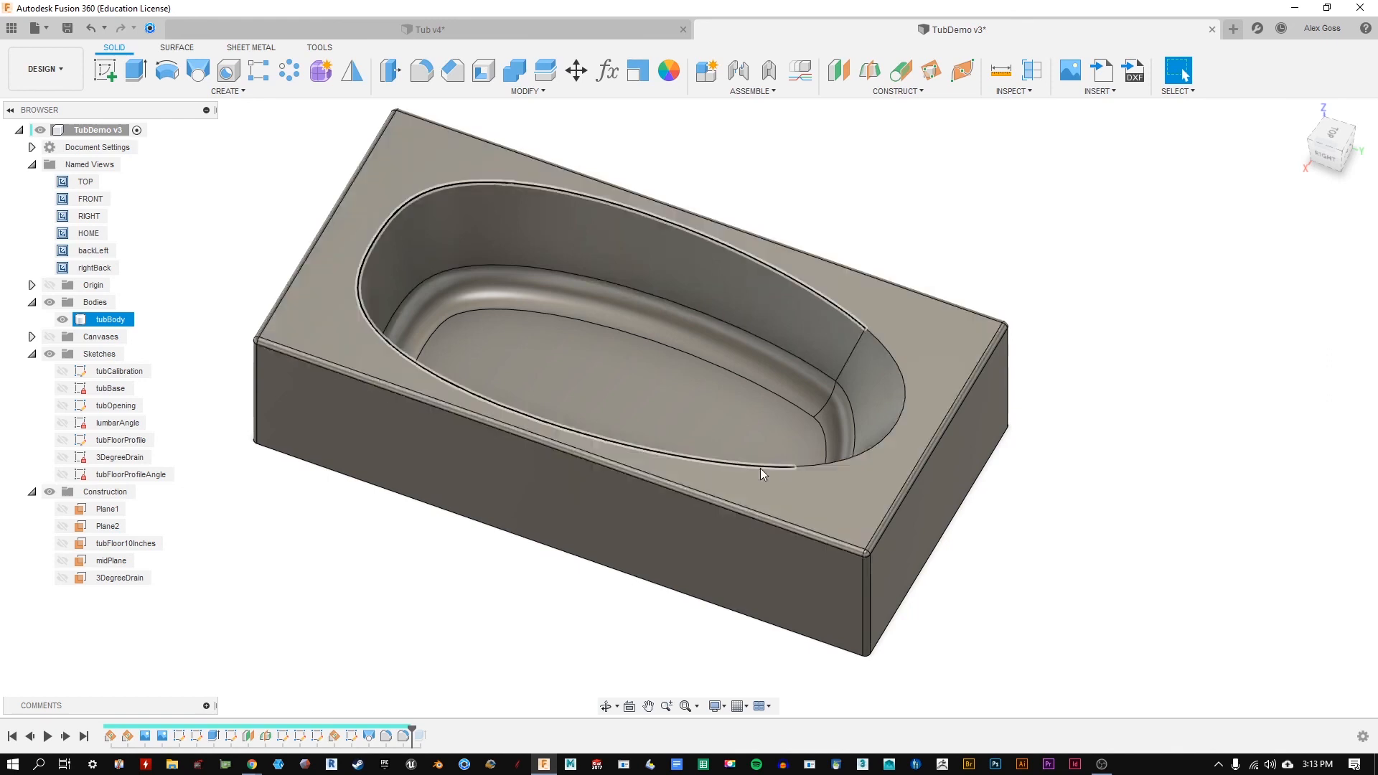
Step: Edit the 0.5 in outer edge fillet to include the basin's top rim edges
{"action": "right_click", "coordinate": [387, 738]}
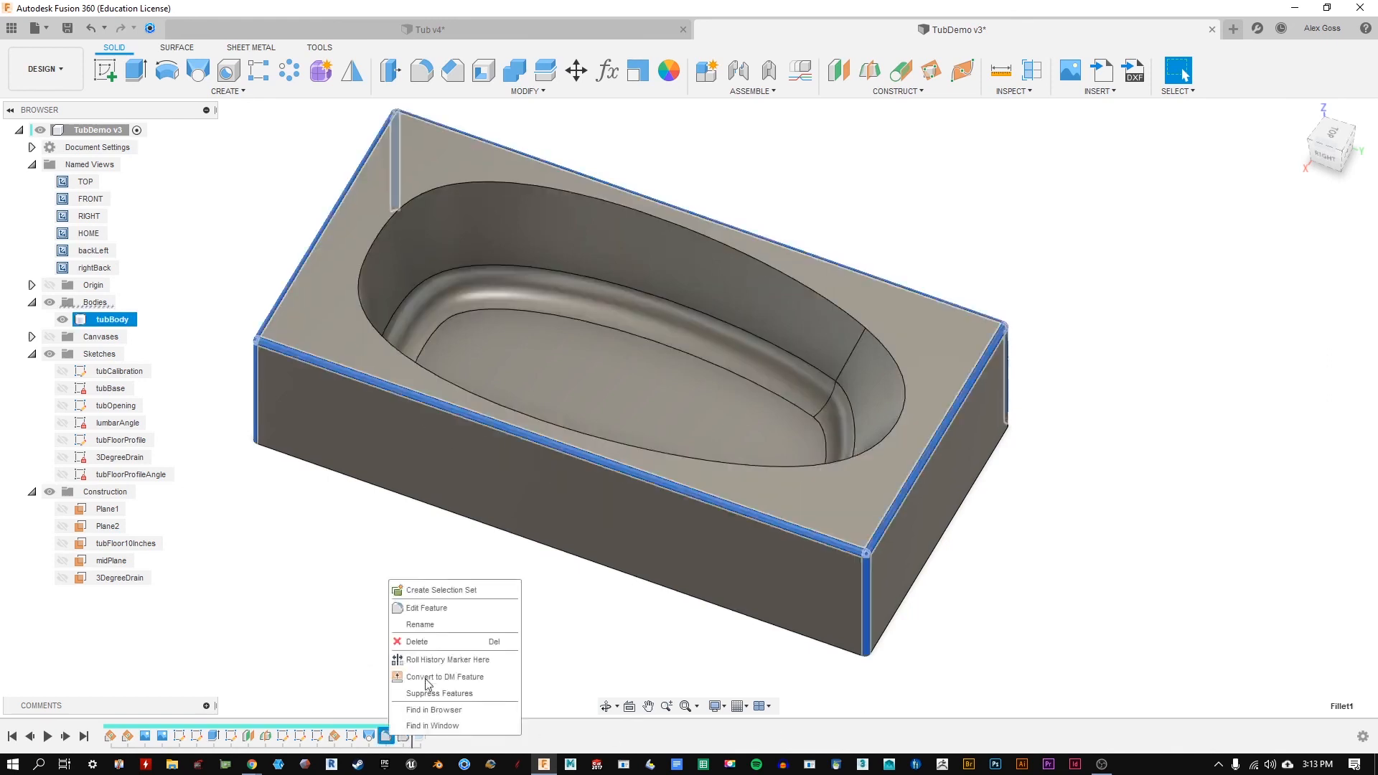
{"action": "left_click", "coordinate": [445, 608]}
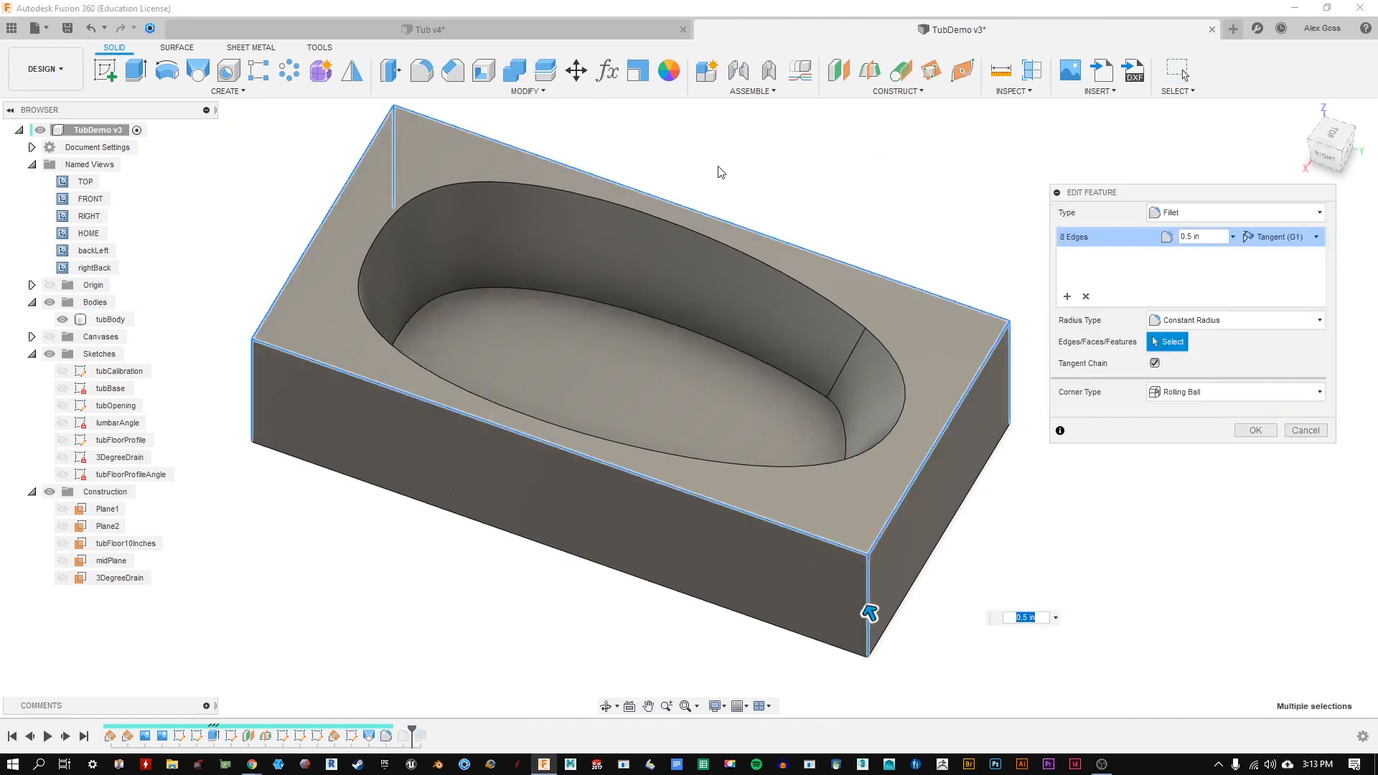
{"action": "left_click", "coordinate": [860, 326]}
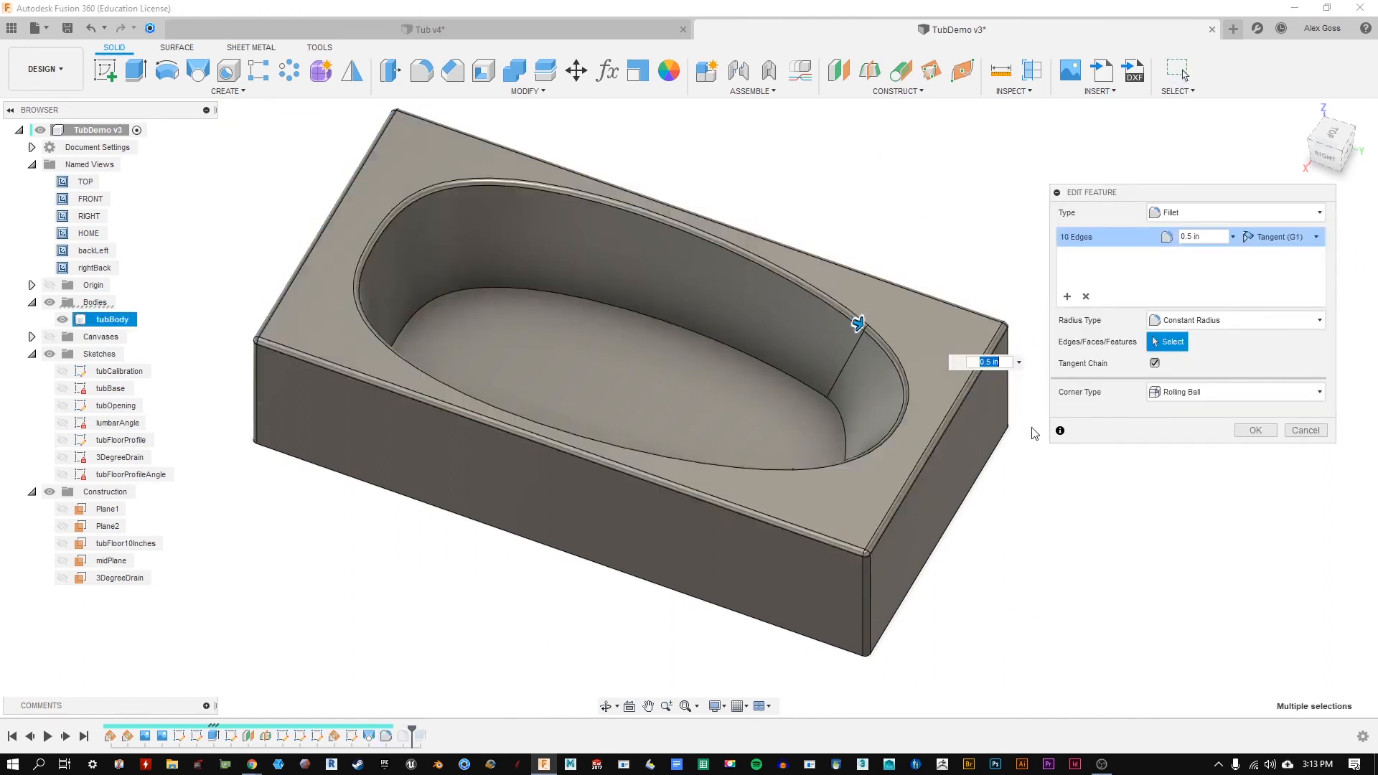
{"action": "left_click", "coordinate": [1255, 430]}
{"action": "middle_click_drag", "start_coordinate": [987, 477], "coordinate": [1077, 447], "text": "shift"}
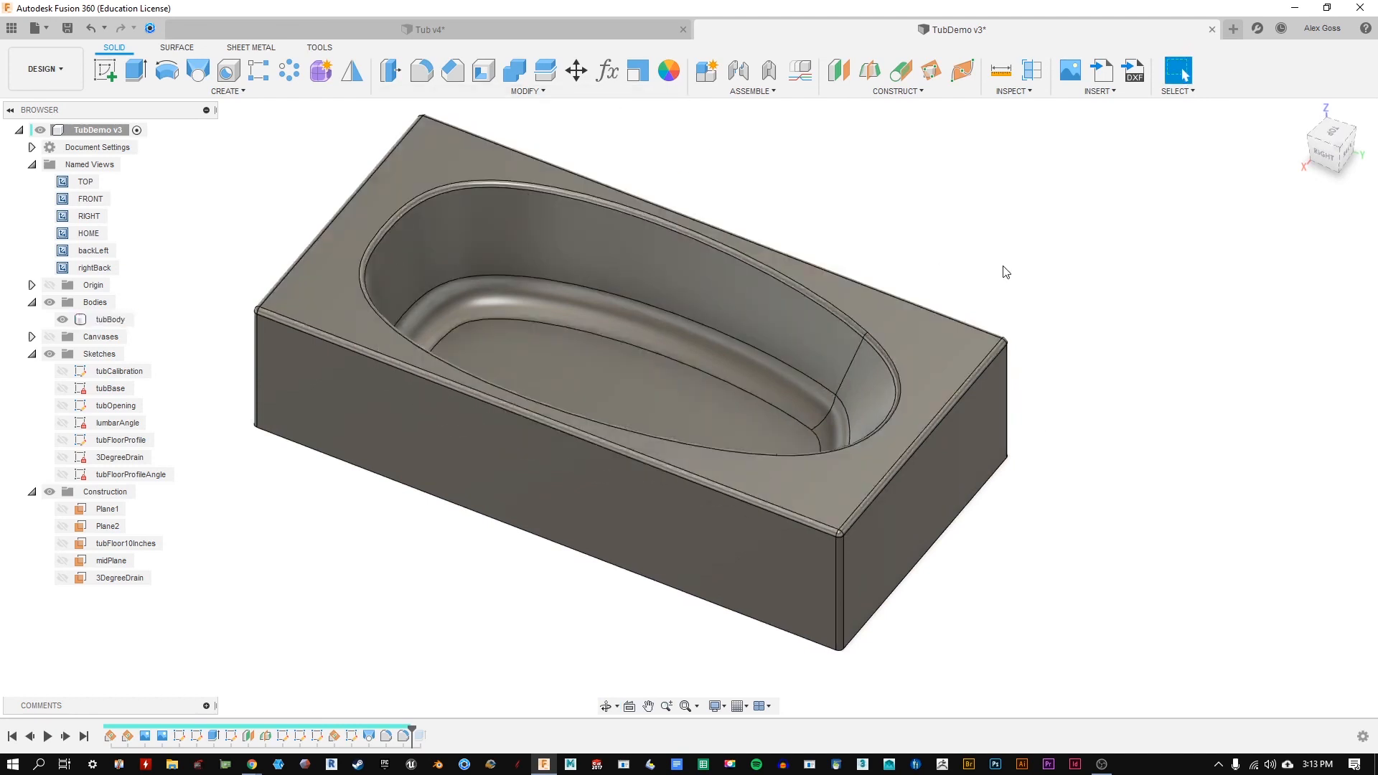
{"action": "middle_click_drag", "start_coordinate": [1057, 291], "coordinate": [1076, 311]}
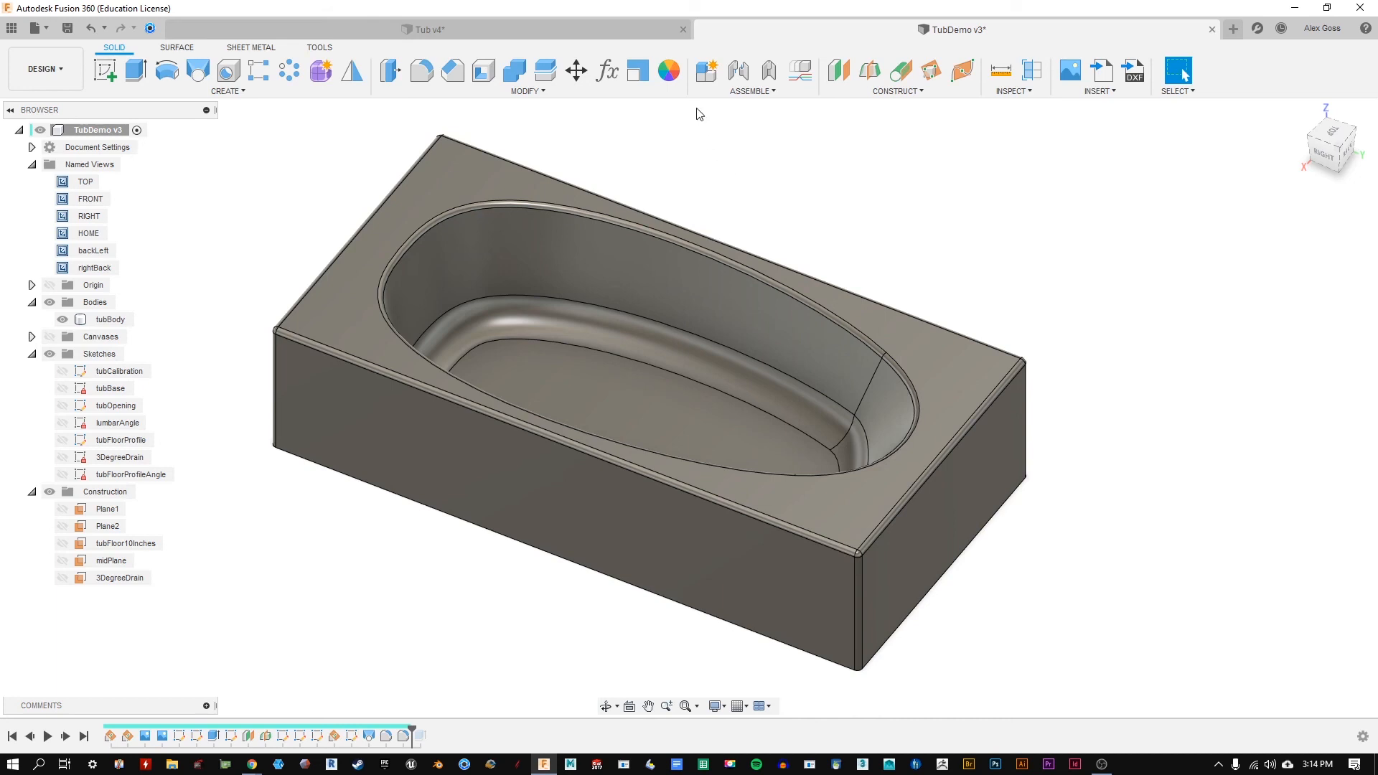
Step: Open the Appearance settings and browse the material categories in the Fusion 360 appearance library
{"action": "left_click", "coordinate": [525, 91]}
{"action": "left_click", "coordinate": [453, 387]}
{"action": "left_click_drag", "start_coordinate": [1136, 196], "coordinate": [1108, 128]}
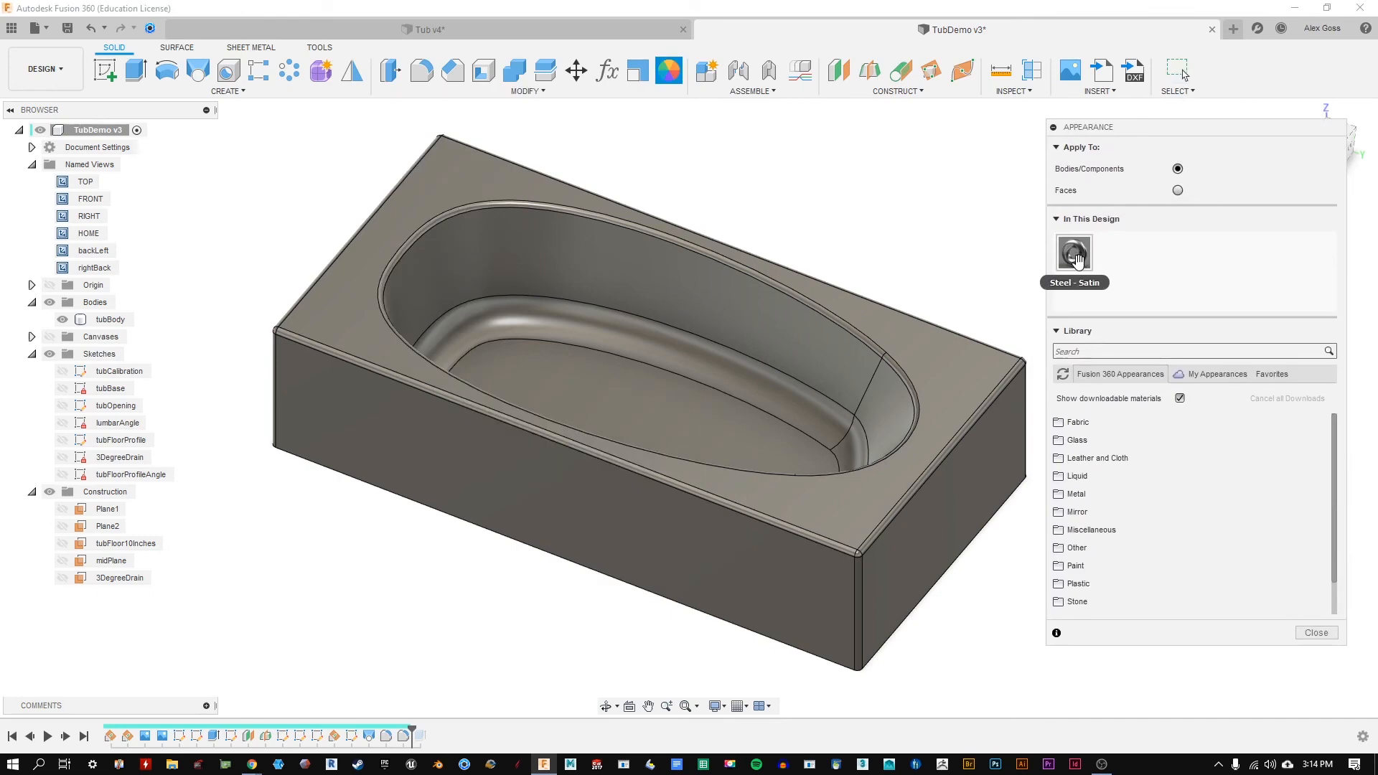
{"action": "left_click_drag", "start_coordinate": [1077, 260], "coordinate": [526, 298]}
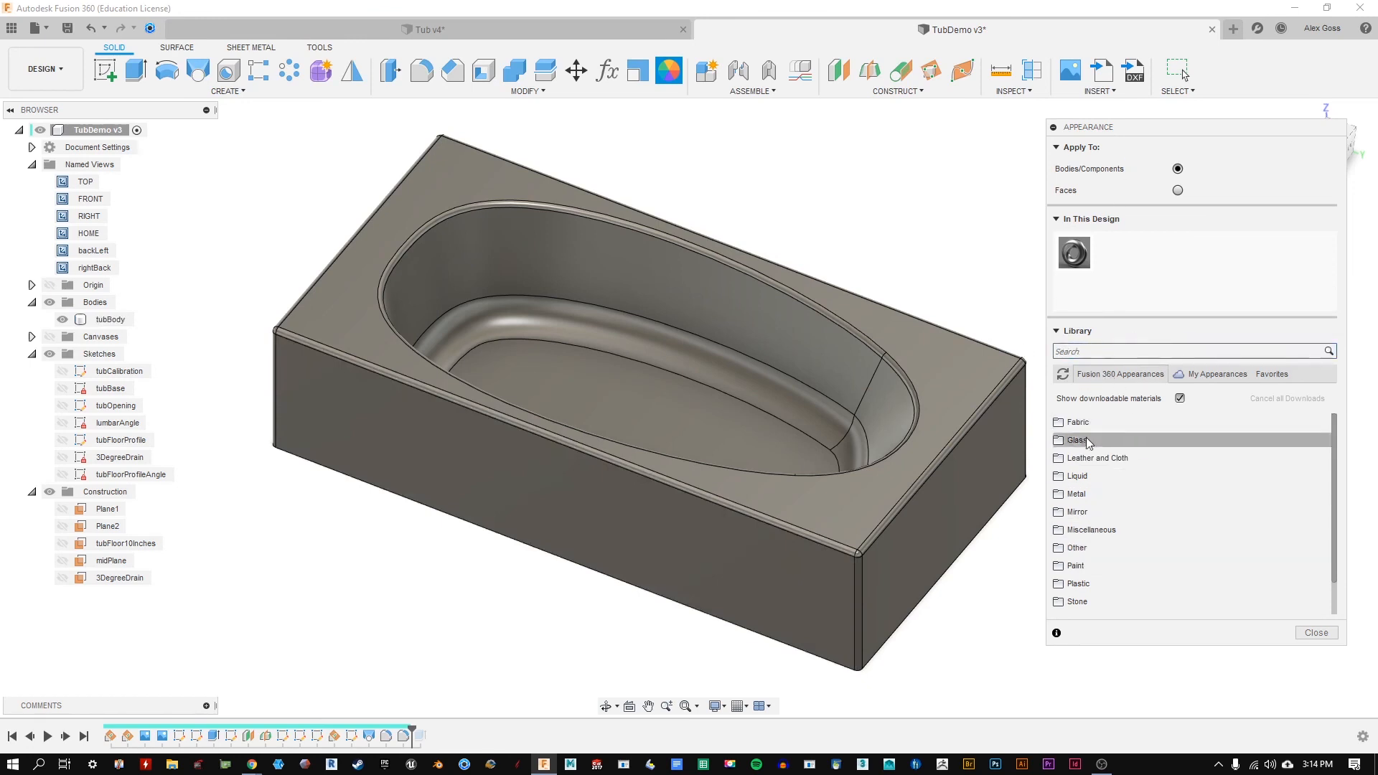
{"action": "left_click", "coordinate": [1090, 348]}
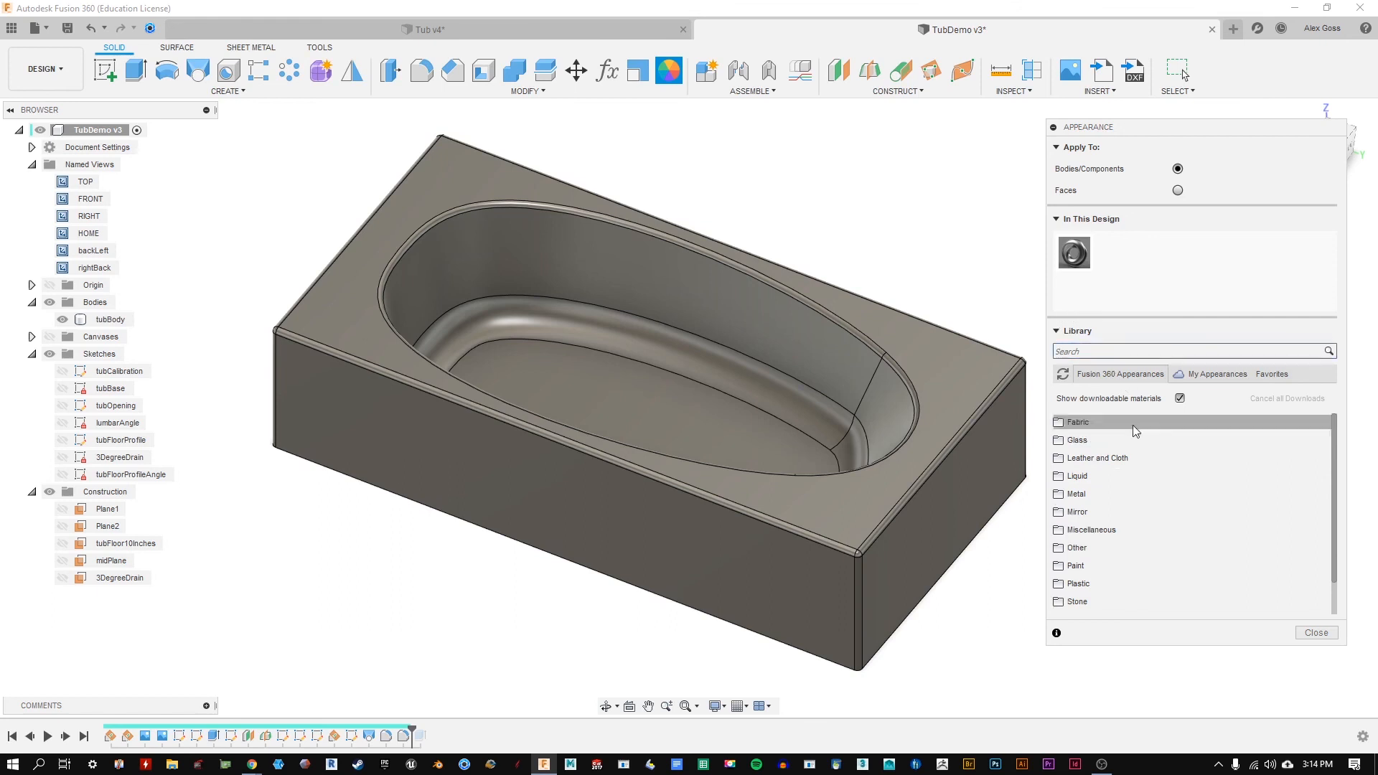
{"action": "scroll", "coordinate": [1138, 445], "scroll_direction": "down", "scroll_amount": 2}
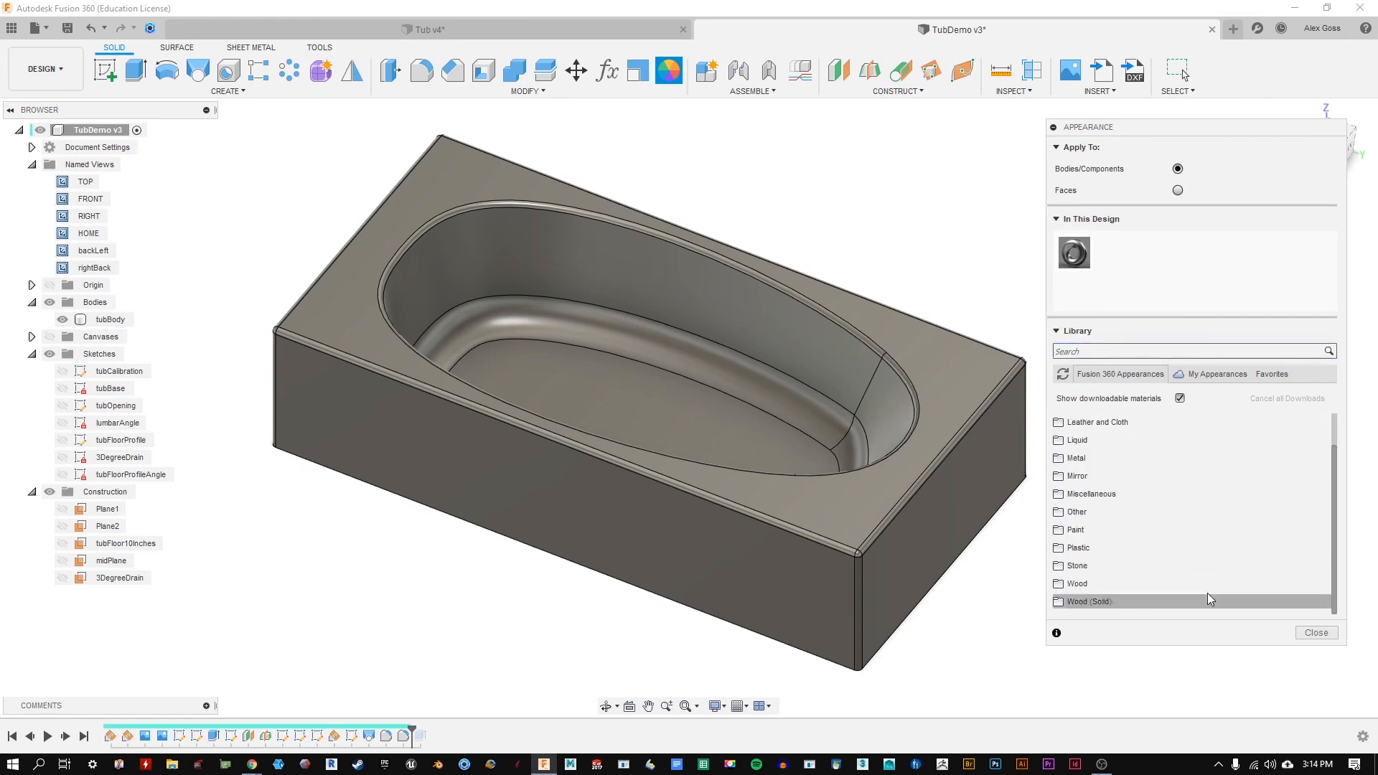
{"action": "scroll", "coordinate": [1213, 578], "scroll_direction": "up", "scroll_amount": 2}
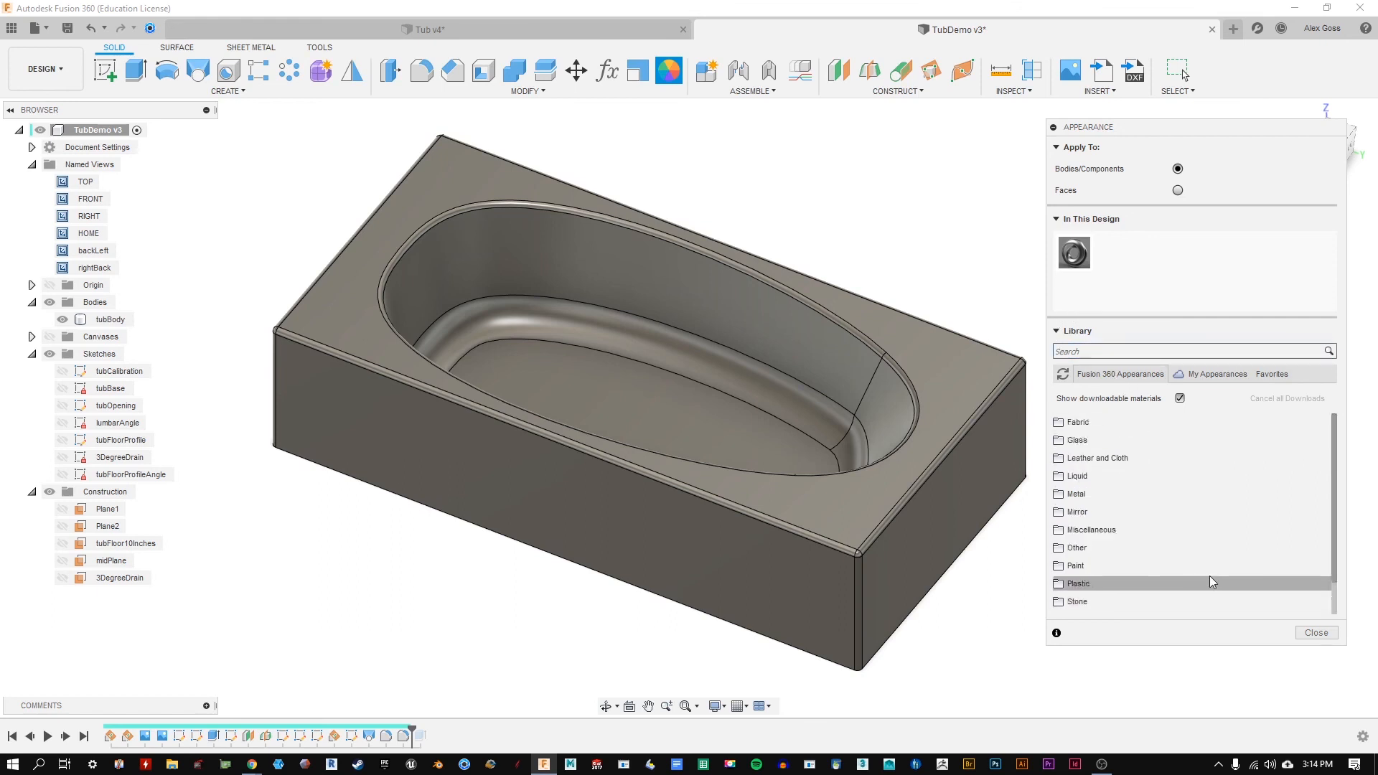
Step: Search the appearance library for "ceramic" and clear the search
{"action": "left_click", "coordinate": [1101, 350]}
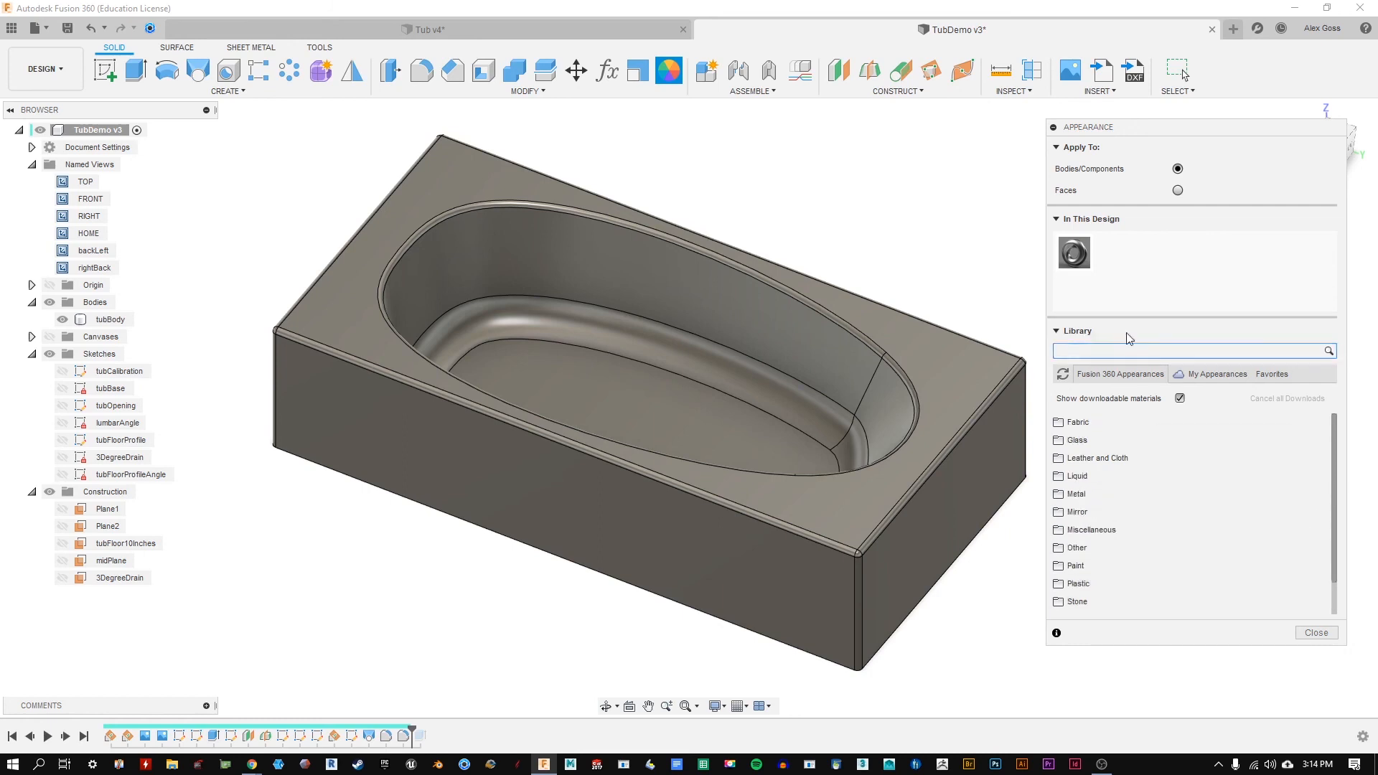
{"action": "type", "text": "ceramic"}
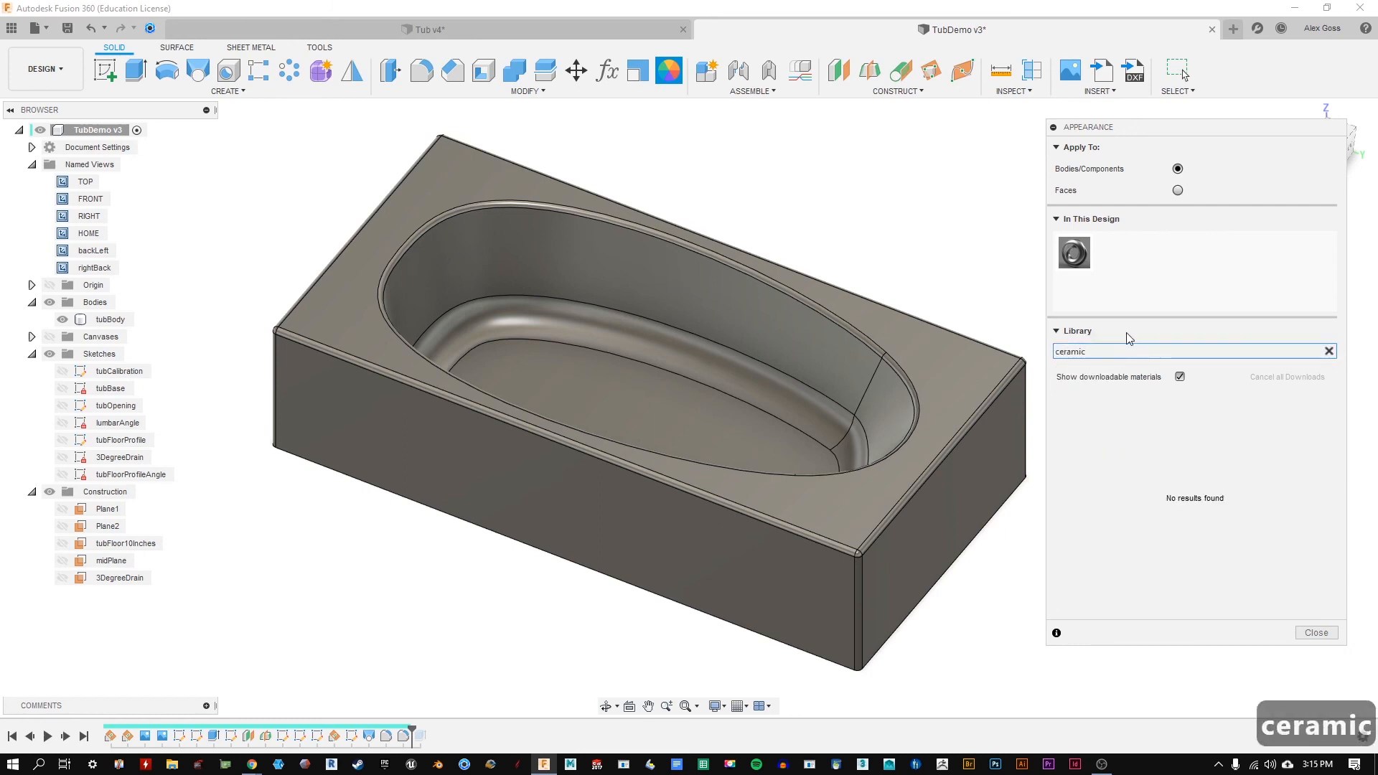
{"action": "key", "text": "BackSpace"}
{"action": "key", "text": "BackSpace"}
{"action": "key", "text": "BackSpace"}
{"action": "key", "text": "BackSpace"}
{"action": "key", "text": "BackSpace"}
{"action": "key", "text": "BackSpace"}
{"action": "key", "text": "BackSpace"}
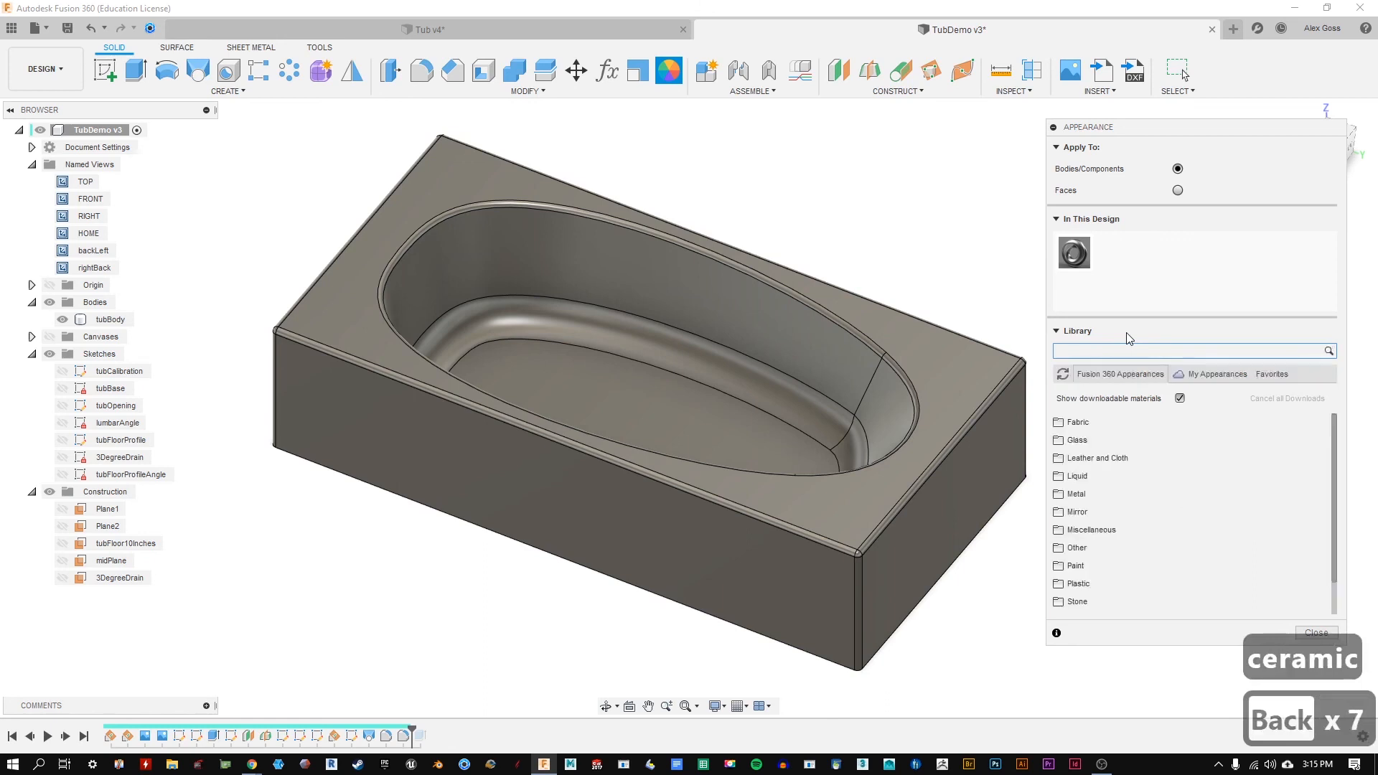
Step: Search the appearance library for "porcel" and clear the search to return to the category list
{"action": "type", "text": "porcle"}
{"action": "key", "text": "BackSpace"}
{"action": "key", "text": "BackSpace"}
{"action": "key", "text": "BackSpace"}
{"action": "type", "text": "cel"}
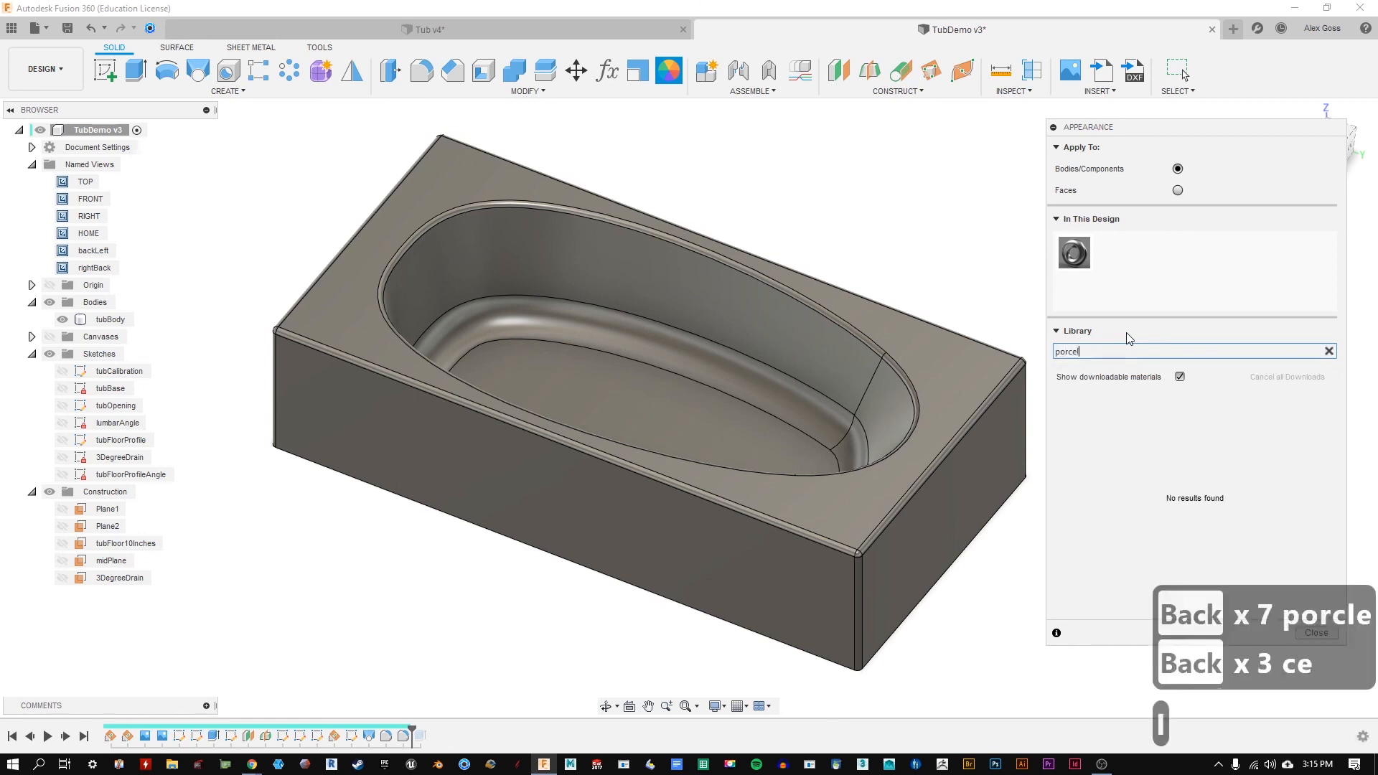
{"action": "key", "text": "BackSpace"}
{"action": "key", "text": "BackSpace"}
{"action": "key", "text": "BackSpace"}
{"action": "key", "text": "BackSpace"}
{"action": "key", "text": "BackSpace"}
{"action": "key", "text": "BackSpace"}
{"action": "key", "text": "BackSpace"}
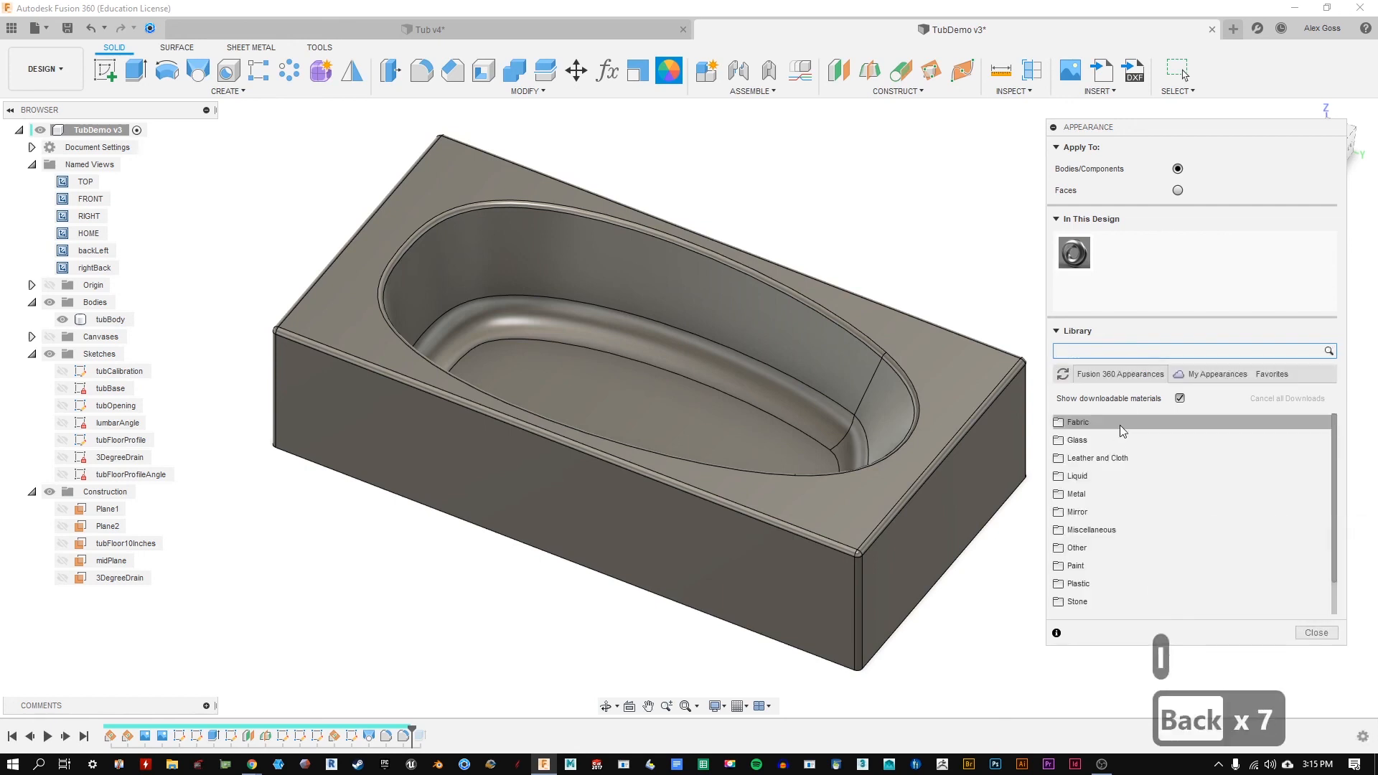
Step: Apply Plastic - Glossy (White) from the opaque plastics in the appearance library to the tub body
{"action": "scroll", "coordinate": [1199, 435], "scroll_direction": "down", "scroll_amount": 1}
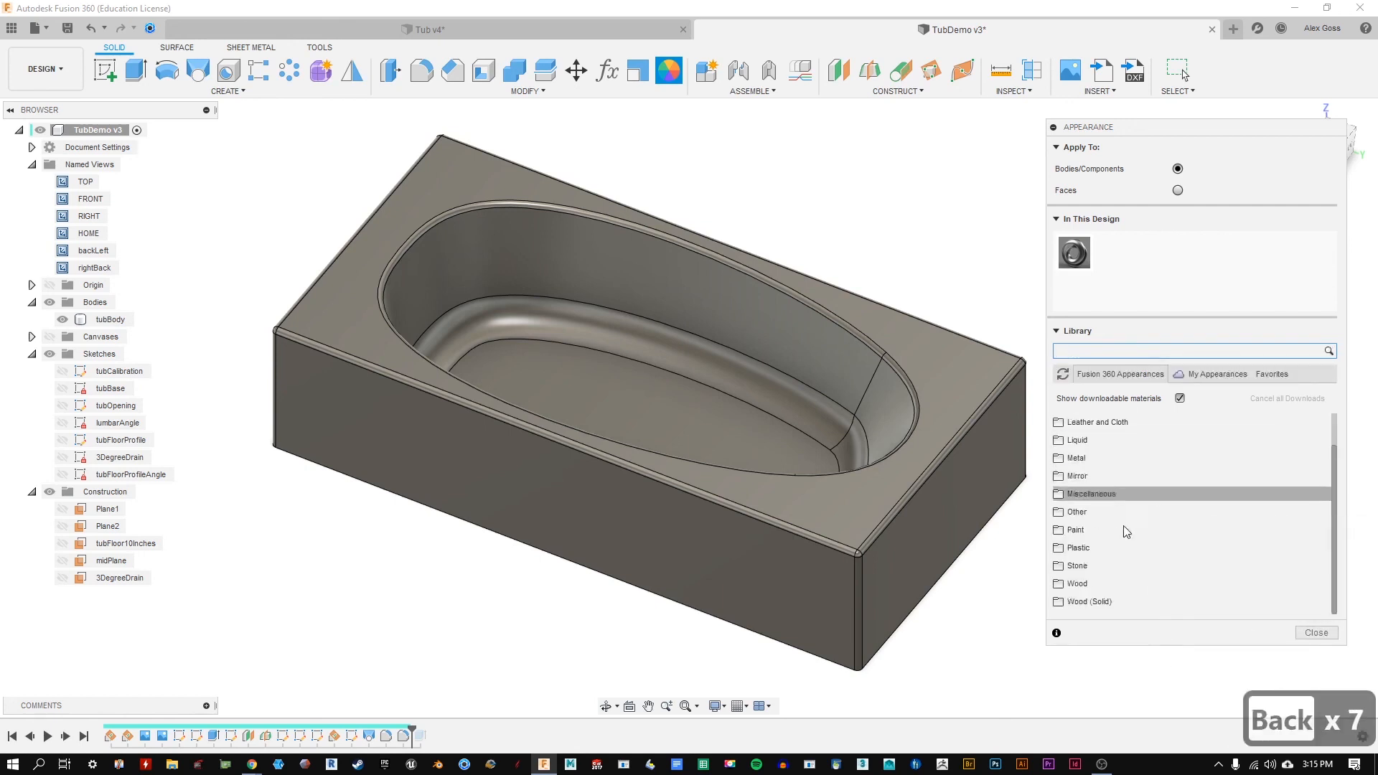
{"action": "left_click", "coordinate": [1108, 553]}
{"action": "scroll", "coordinate": [1263, 433], "scroll_direction": "down", "scroll_amount": 3}
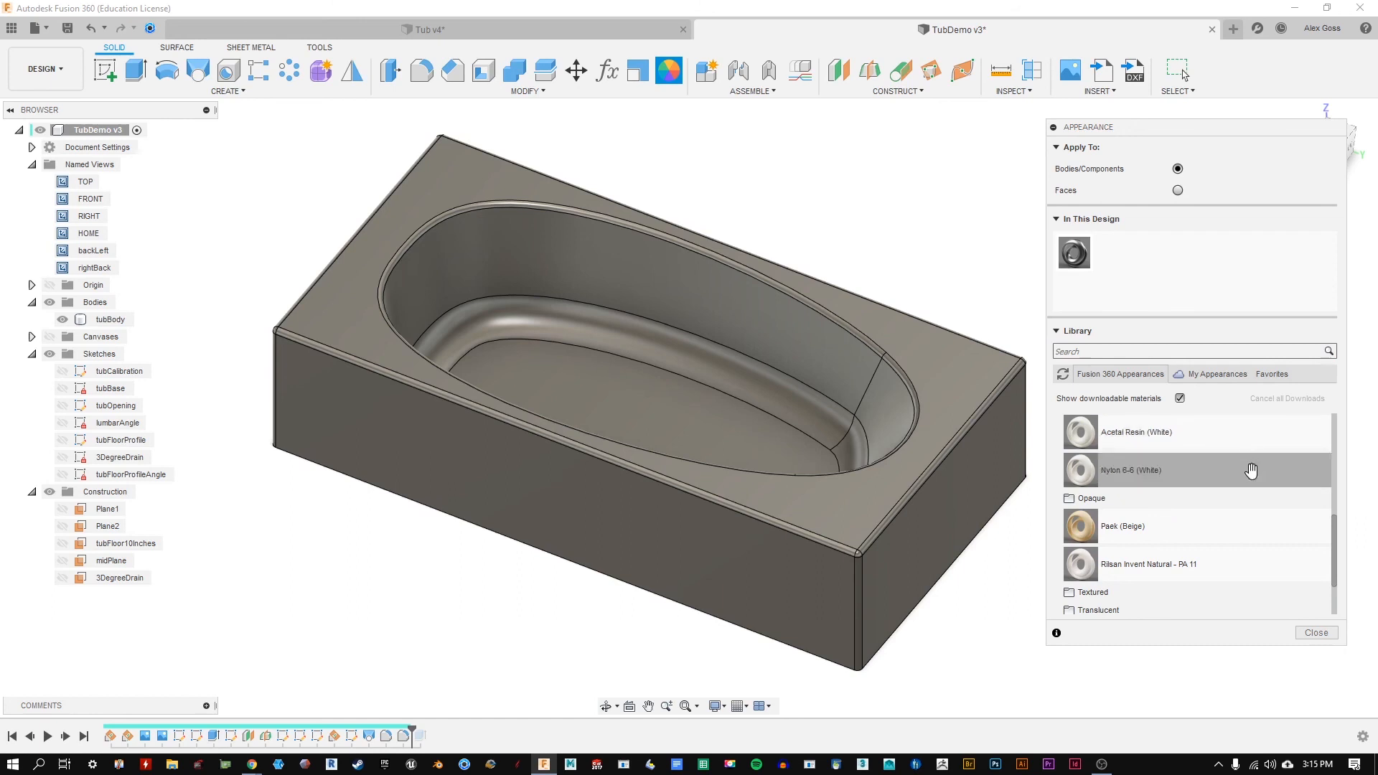
{"action": "scroll", "coordinate": [1252, 471], "scroll_direction": "up", "scroll_amount": 1}
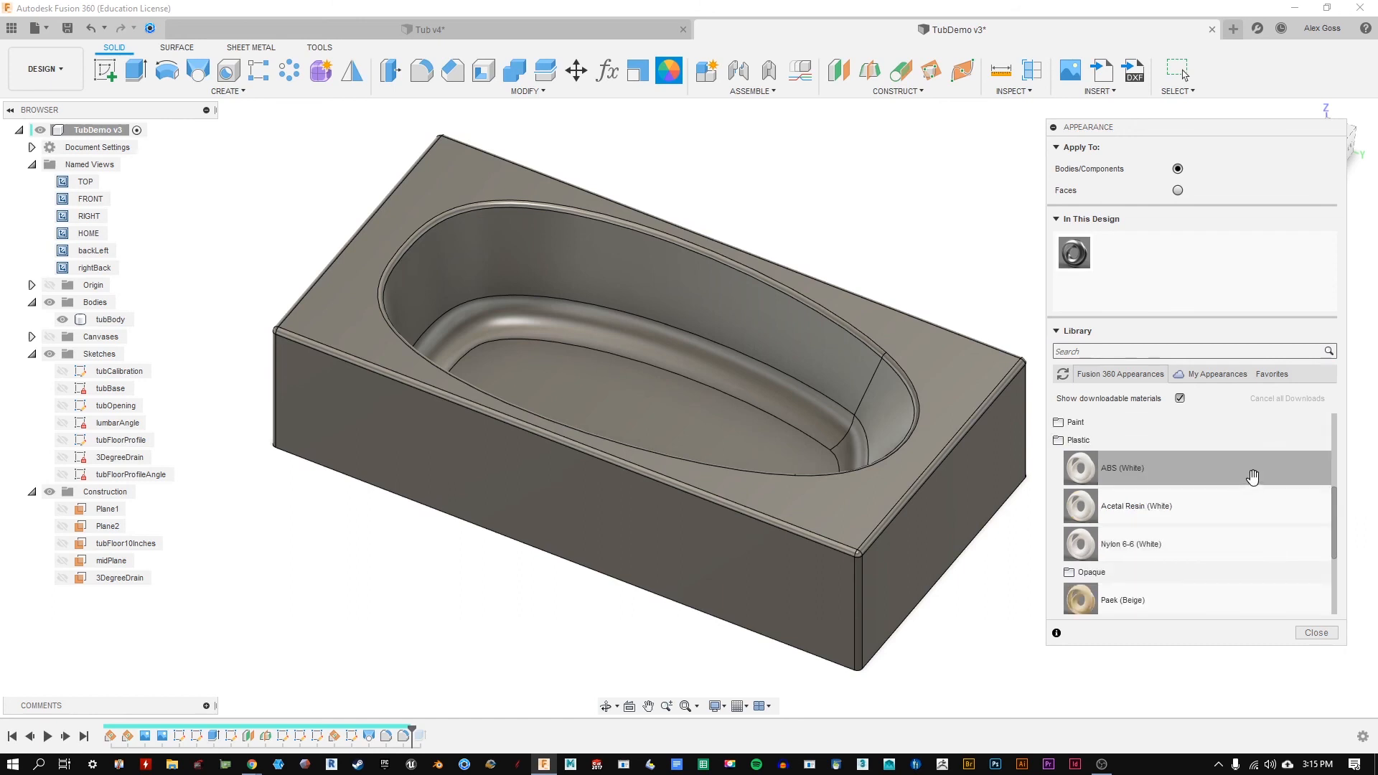
{"action": "scroll", "coordinate": [1253, 476], "scroll_direction": "down", "scroll_amount": 1}
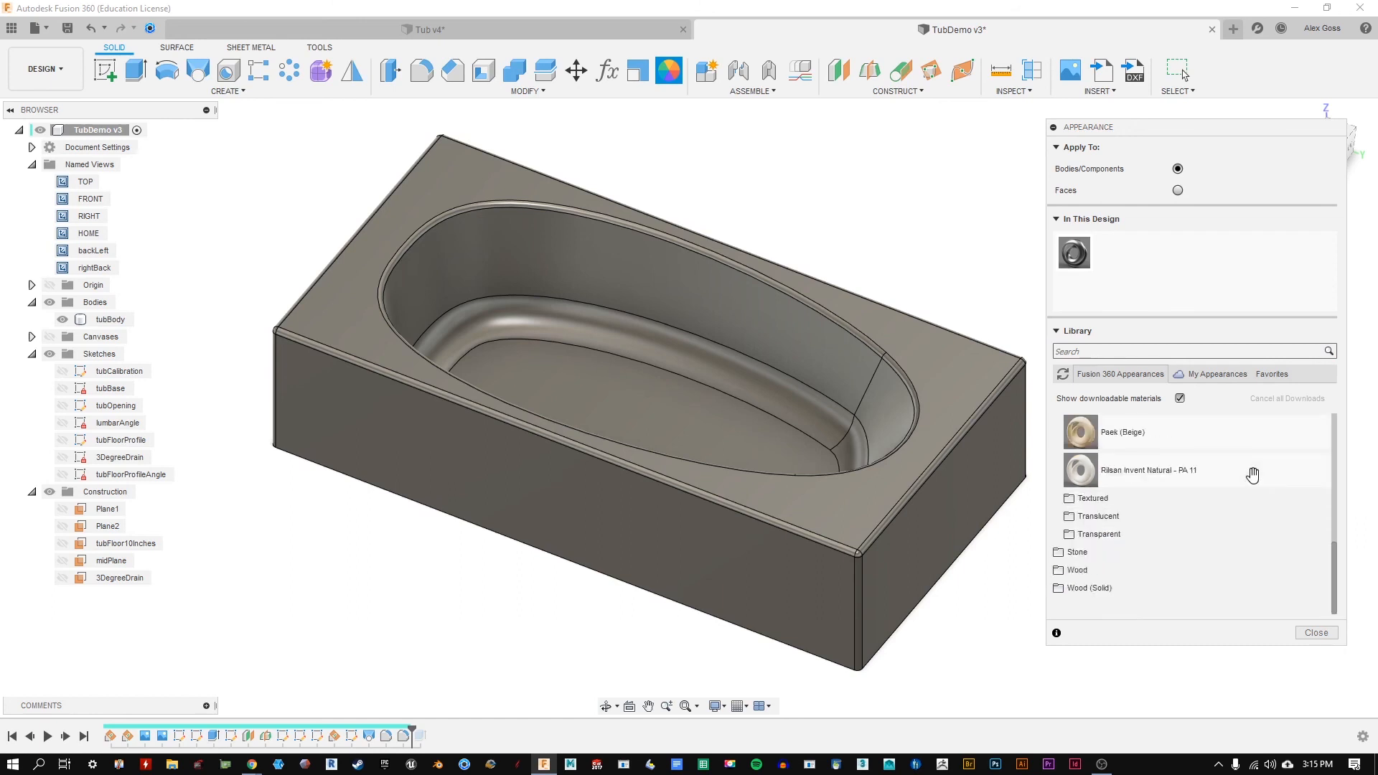
{"action": "scroll", "coordinate": [1187, 528], "scroll_direction": "up", "scroll_amount": 1}
{"action": "left_click", "coordinate": [1140, 572]}
{"action": "scroll", "coordinate": [1226, 469], "scroll_direction": "down", "scroll_amount": 2}
{"action": "scroll", "coordinate": [1226, 469], "scroll_direction": "down", "scroll_amount": 1}
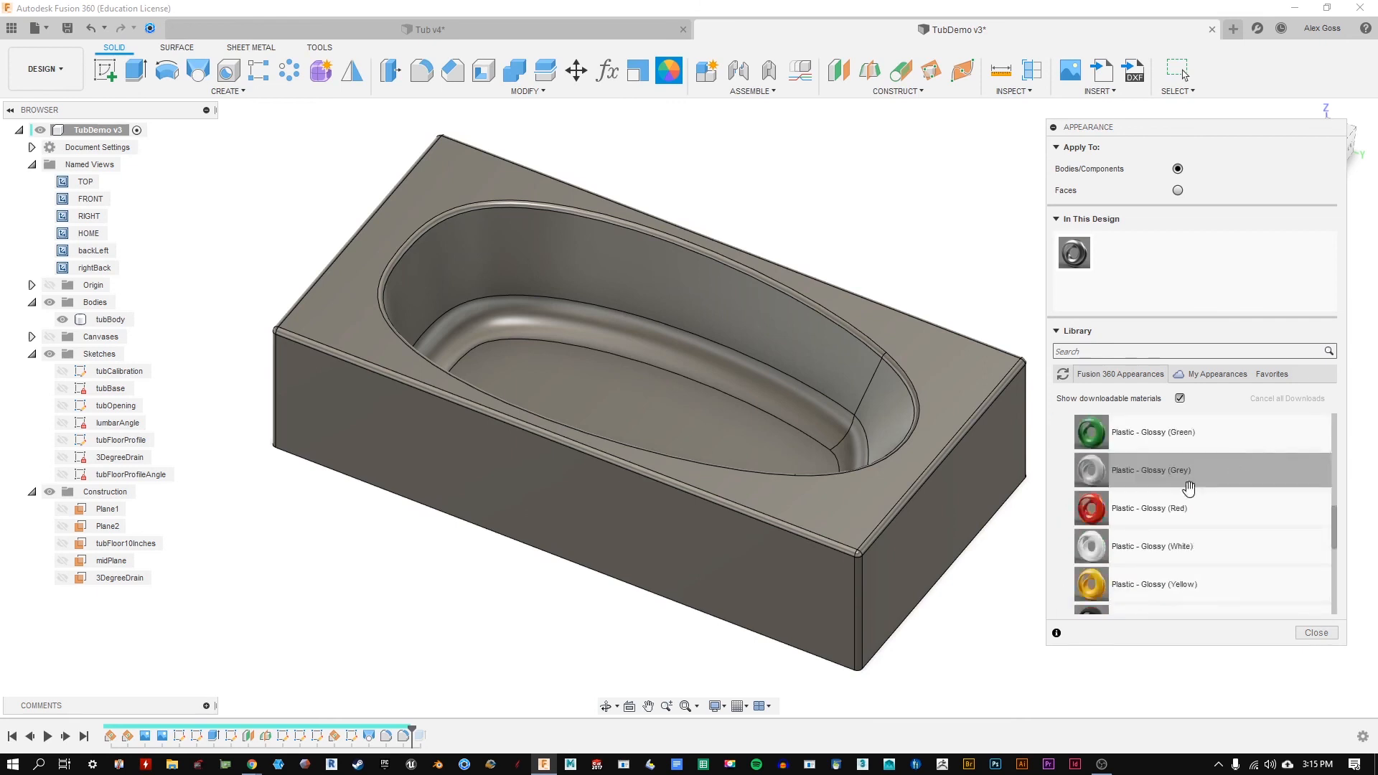
{"action": "left_click_drag", "start_coordinate": [1208, 548], "coordinate": [881, 537]}
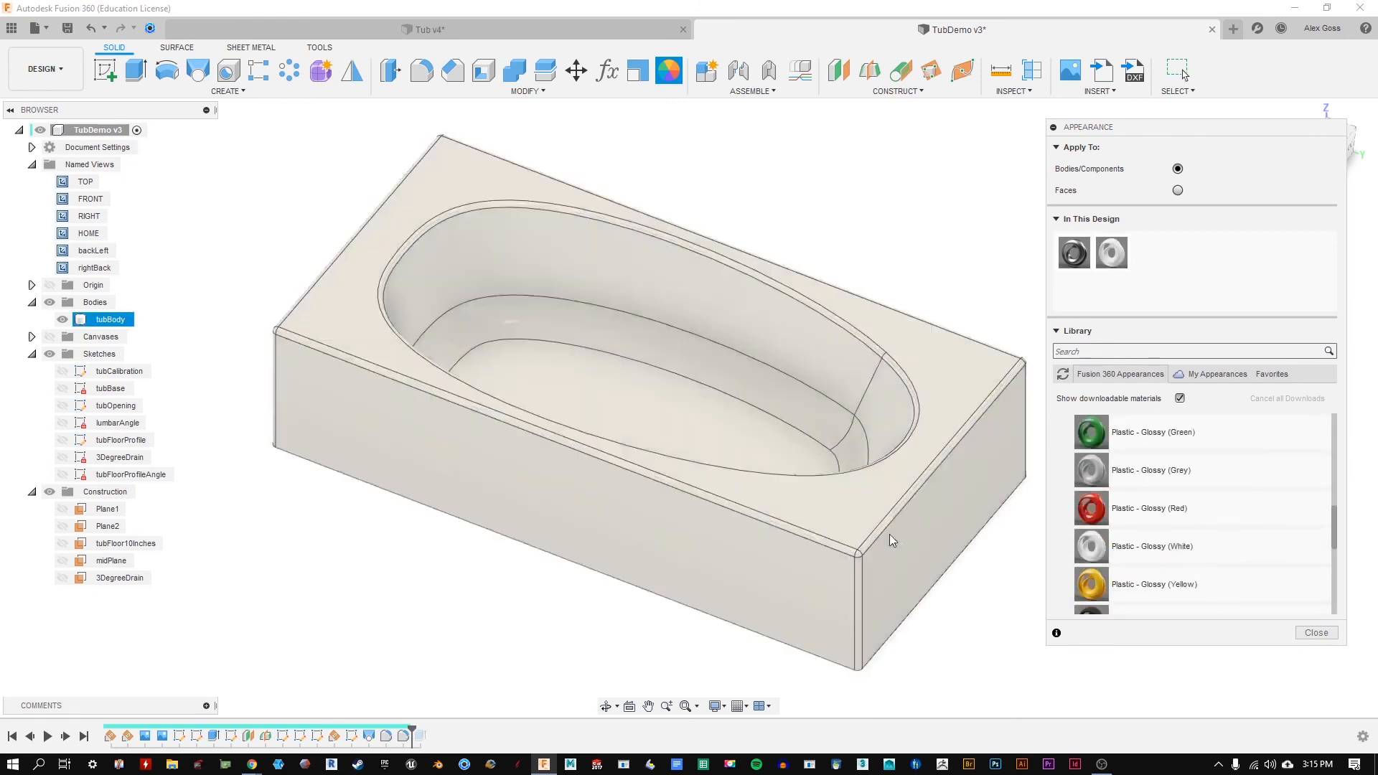
{"action": "left_click_drag", "start_coordinate": [1214, 545], "coordinate": [824, 518]}
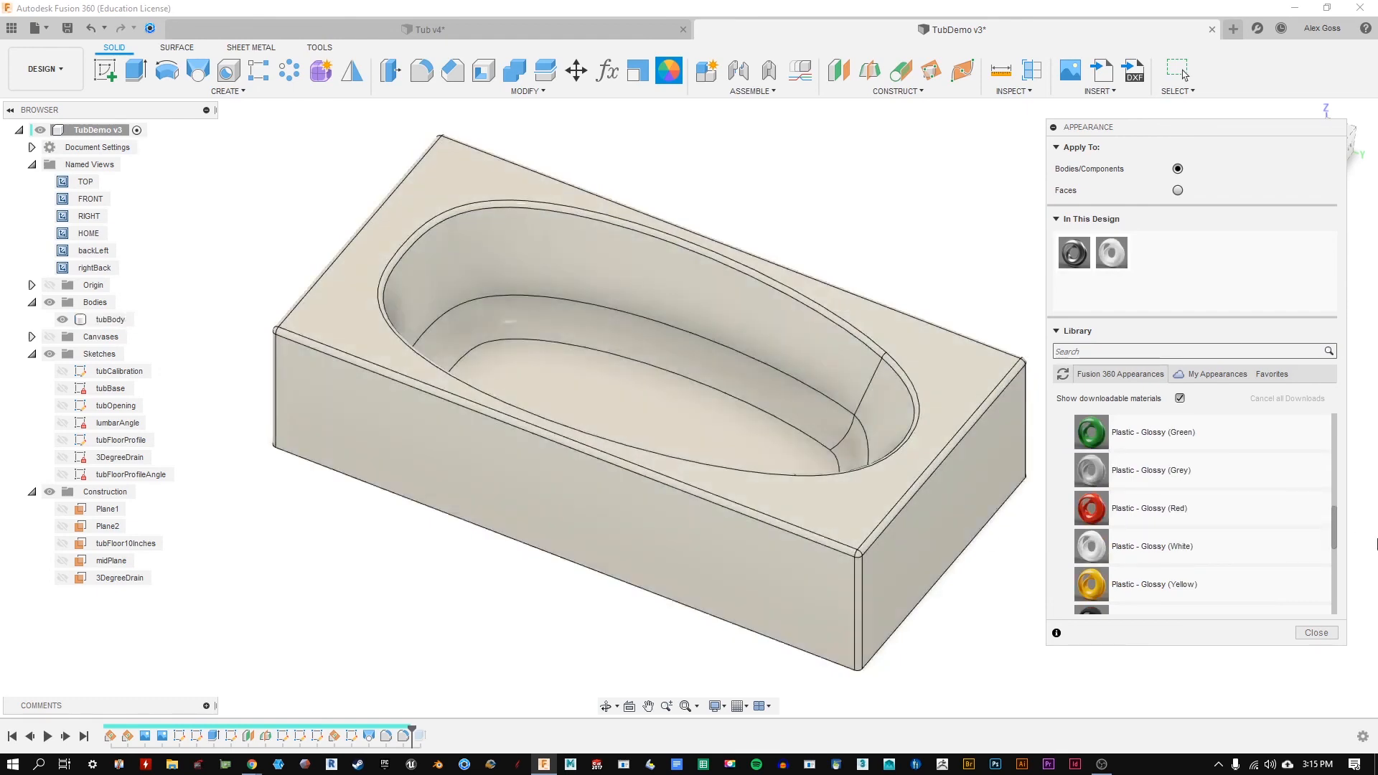
Step: Try Plastic - Glossy (Red) and Plastic - Glossy (Green) on the tub body, and return it to Plastic - Glossy (White)
{"action": "left_click_drag", "start_coordinate": [1176, 508], "coordinate": [892, 523]}
{"action": "left_click_drag", "start_coordinate": [1148, 432], "coordinate": [961, 481]}
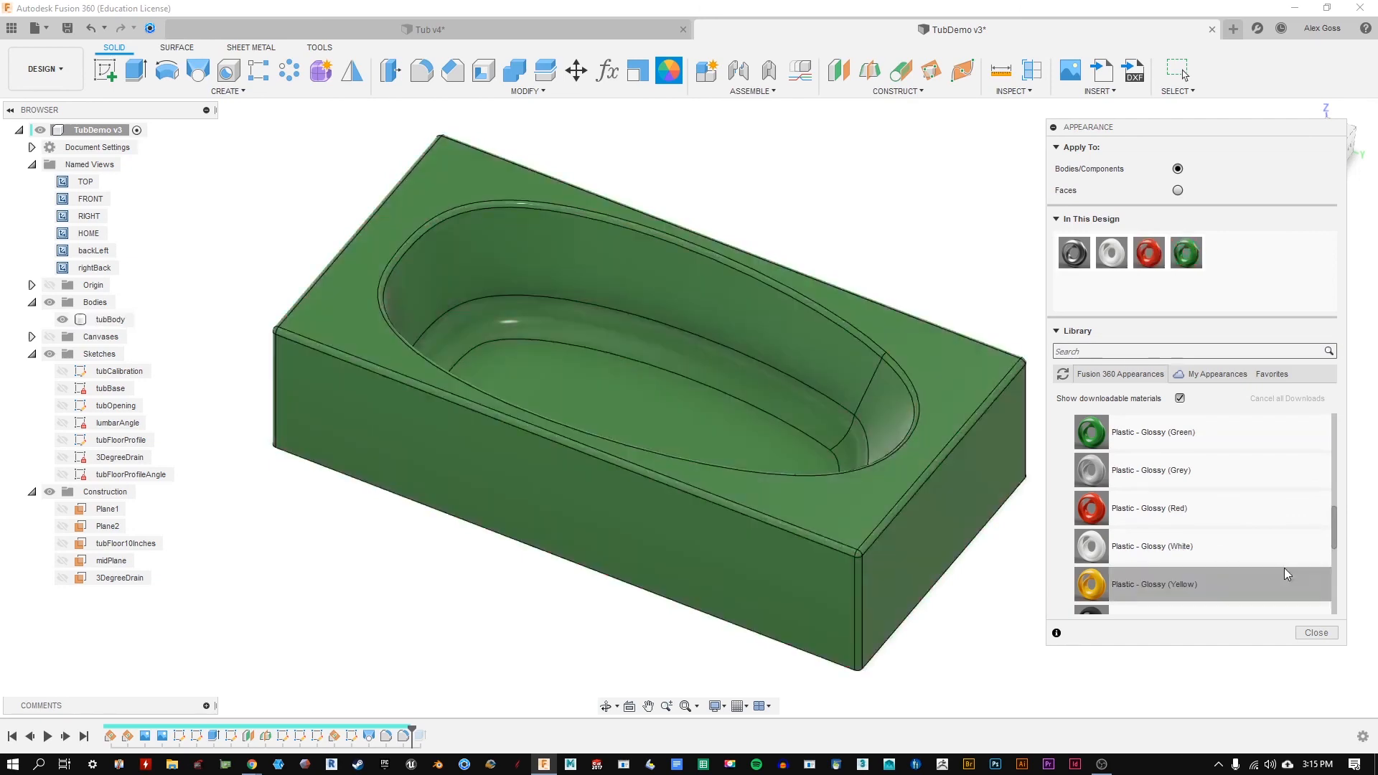
{"action": "left_click_drag", "start_coordinate": [1270, 549], "coordinate": [864, 550]}
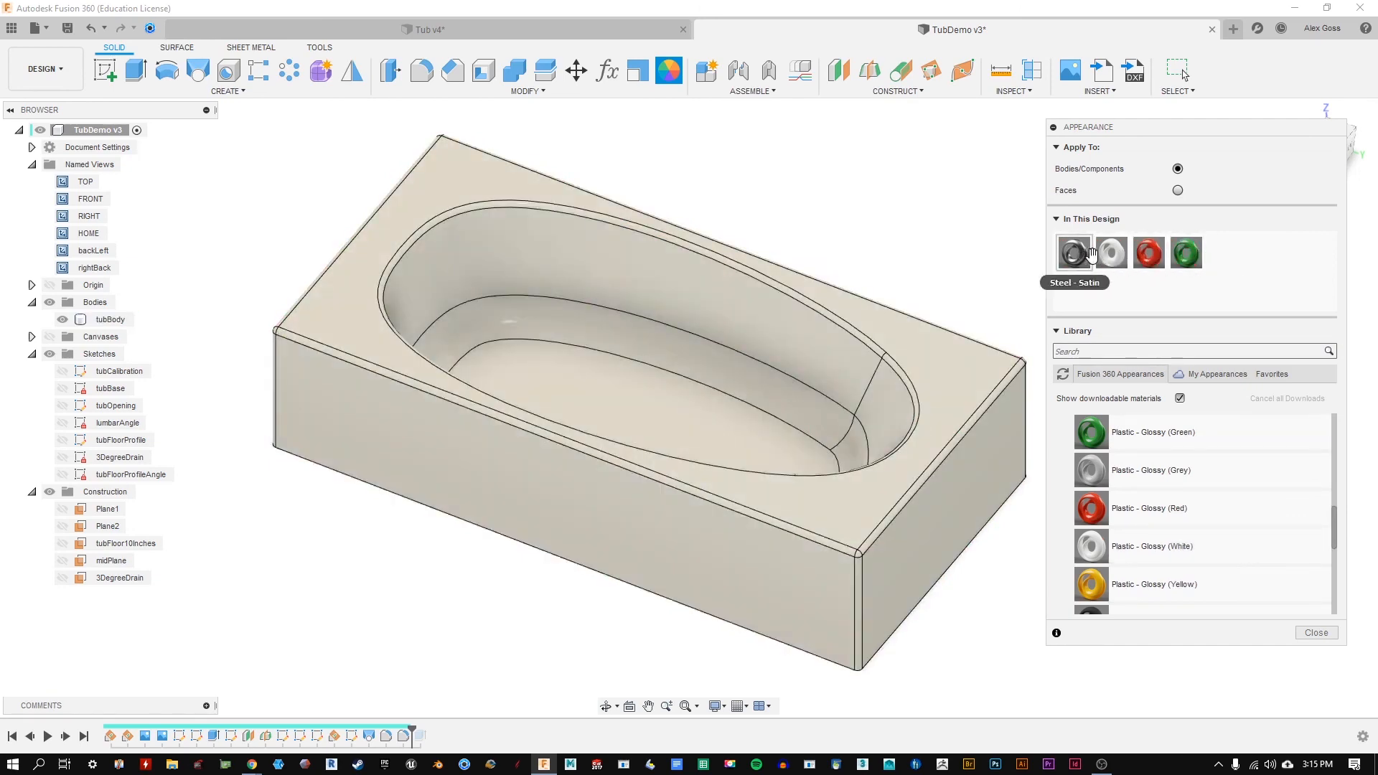
Step: Close the appearance settings and examine the tub from several angles in the Render workspace
{"action": "left_click", "coordinate": [949, 352]}
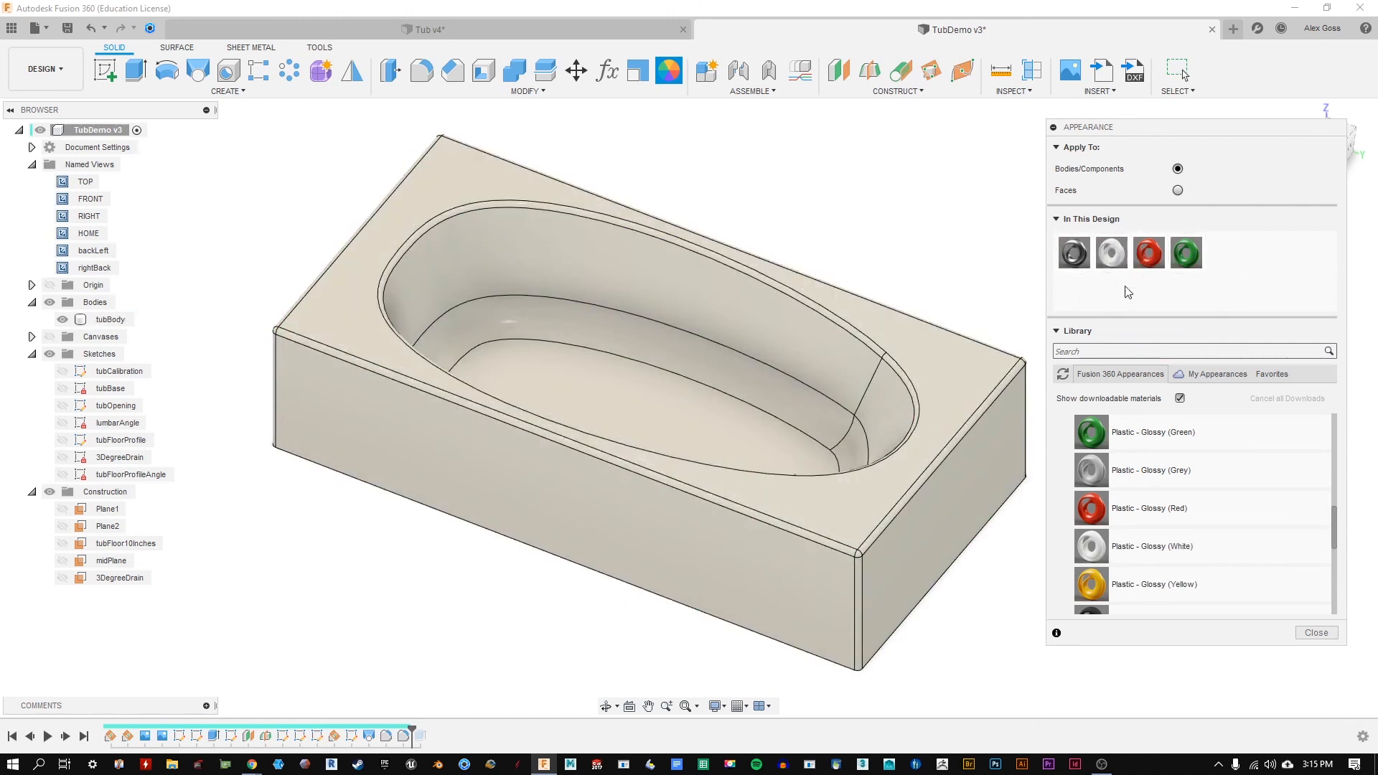
{"action": "mouse_move", "coordinate": [789, 214]}
{"action": "middle_mouse_down", "text": "shift"}
{"action": "mouse_move", "coordinate": [765, 270]}
{"action": "mouse_move", "coordinate": [772, 194]}
{"action": "mouse_move", "coordinate": [855, 187]}
{"action": "mouse_move", "coordinate": [766, 191]}
{"action": "mouse_move", "coordinate": [781, 198]}
{"action": "middle_mouse_up", "text": "shift"}
{"action": "left_click", "coordinate": [1316, 632]}
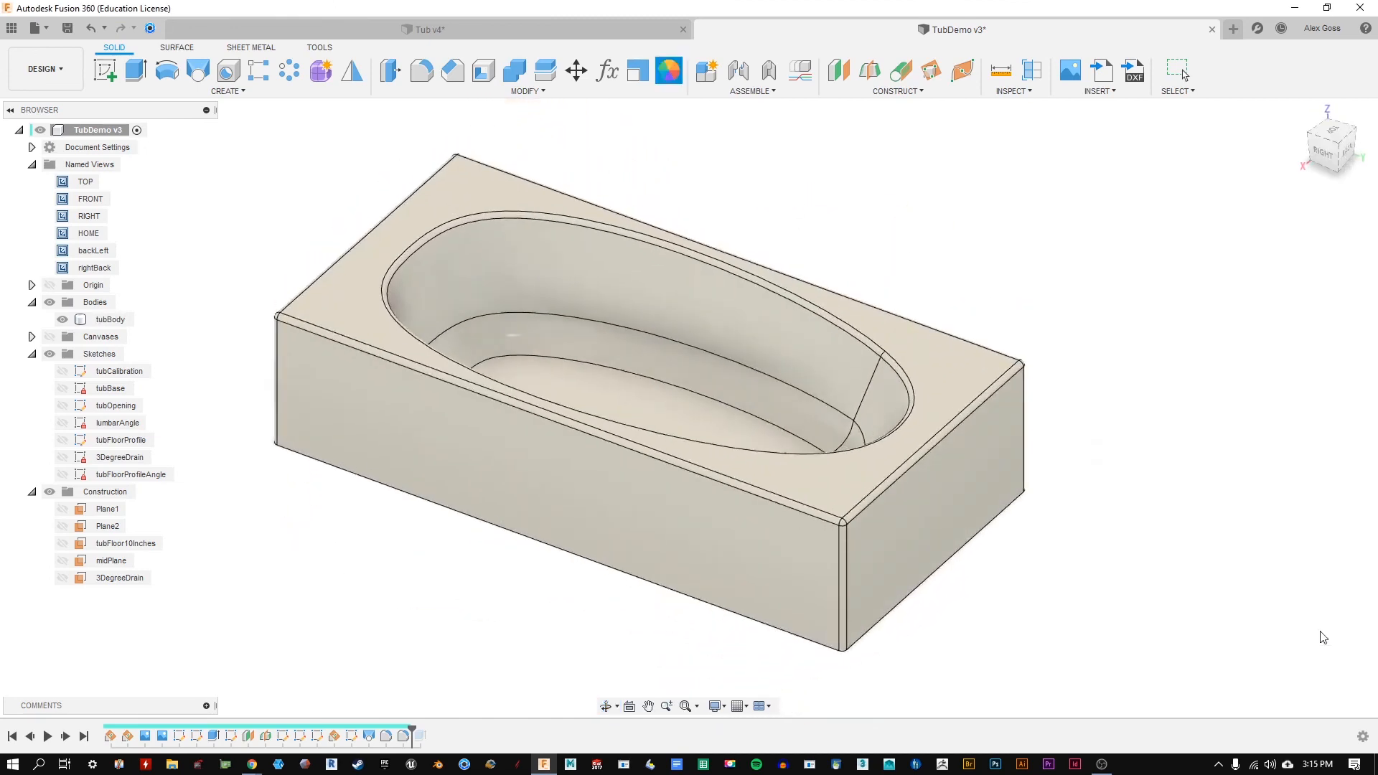
{"action": "mouse_move", "coordinate": [1083, 326]}
{"action": "middle_mouse_down", "text": "shift"}
{"action": "mouse_move", "coordinate": [967, 340]}
{"action": "mouse_move", "coordinate": [922, 283]}
{"action": "mouse_move", "coordinate": [1101, 332]}
{"action": "mouse_move", "coordinate": [1056, 339]}
{"action": "mouse_move", "coordinate": [1075, 333]}
{"action": "middle_mouse_up", "text": "shift"}
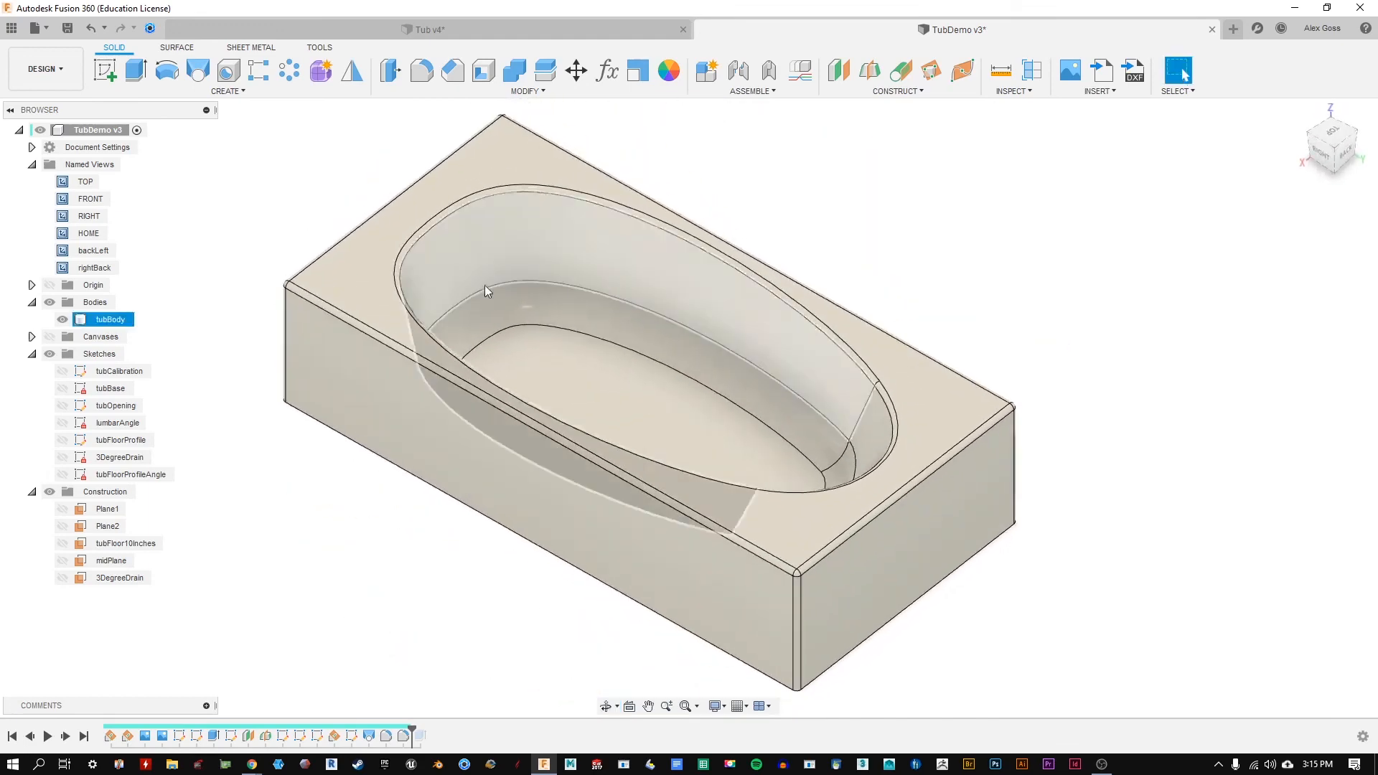
{"action": "left_click", "coordinate": [58, 81]}
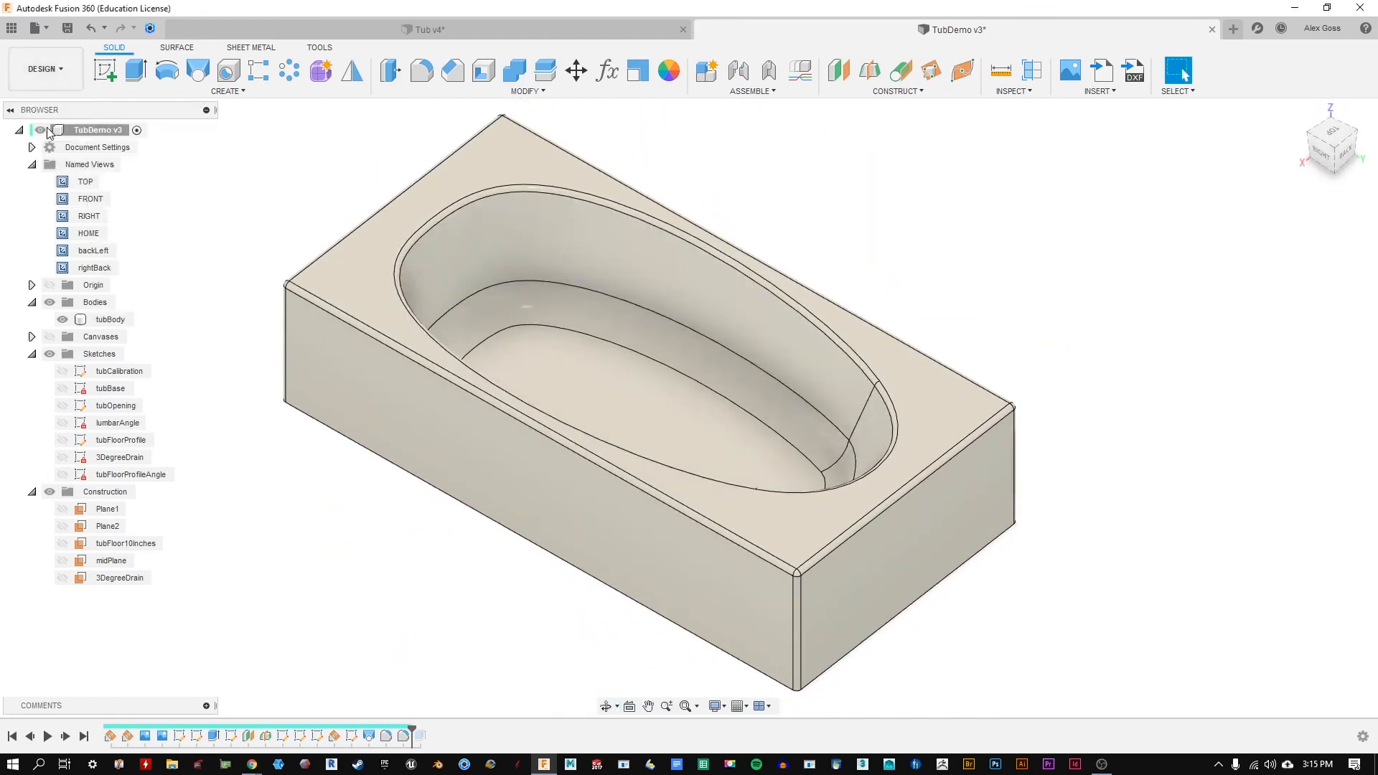
{"action": "left_click", "coordinate": [50, 130]}
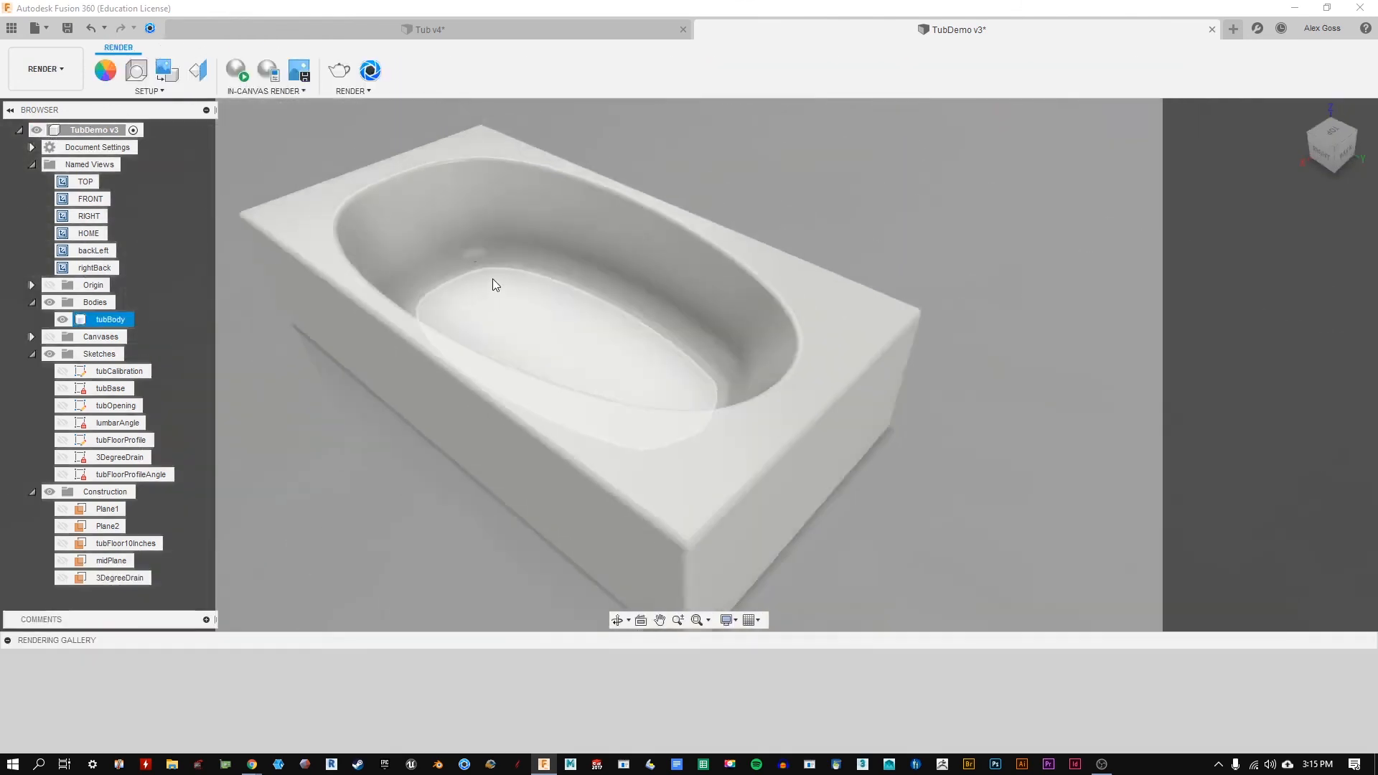
{"action": "middle_click_drag", "start_coordinate": [759, 238], "coordinate": [712, 251], "text": "shift"}
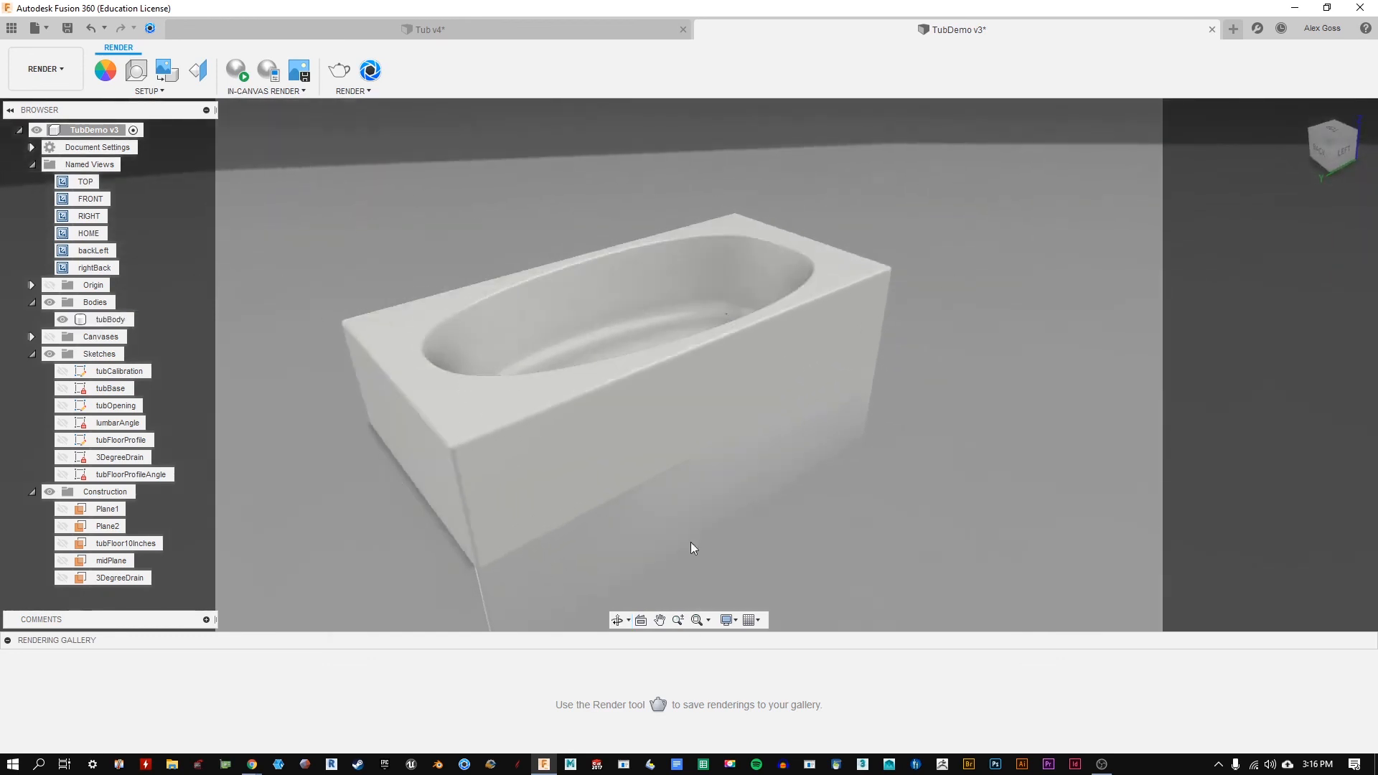
{"action": "middle_click_drag", "start_coordinate": [363, 314], "coordinate": [498, 320], "text": "shift"}
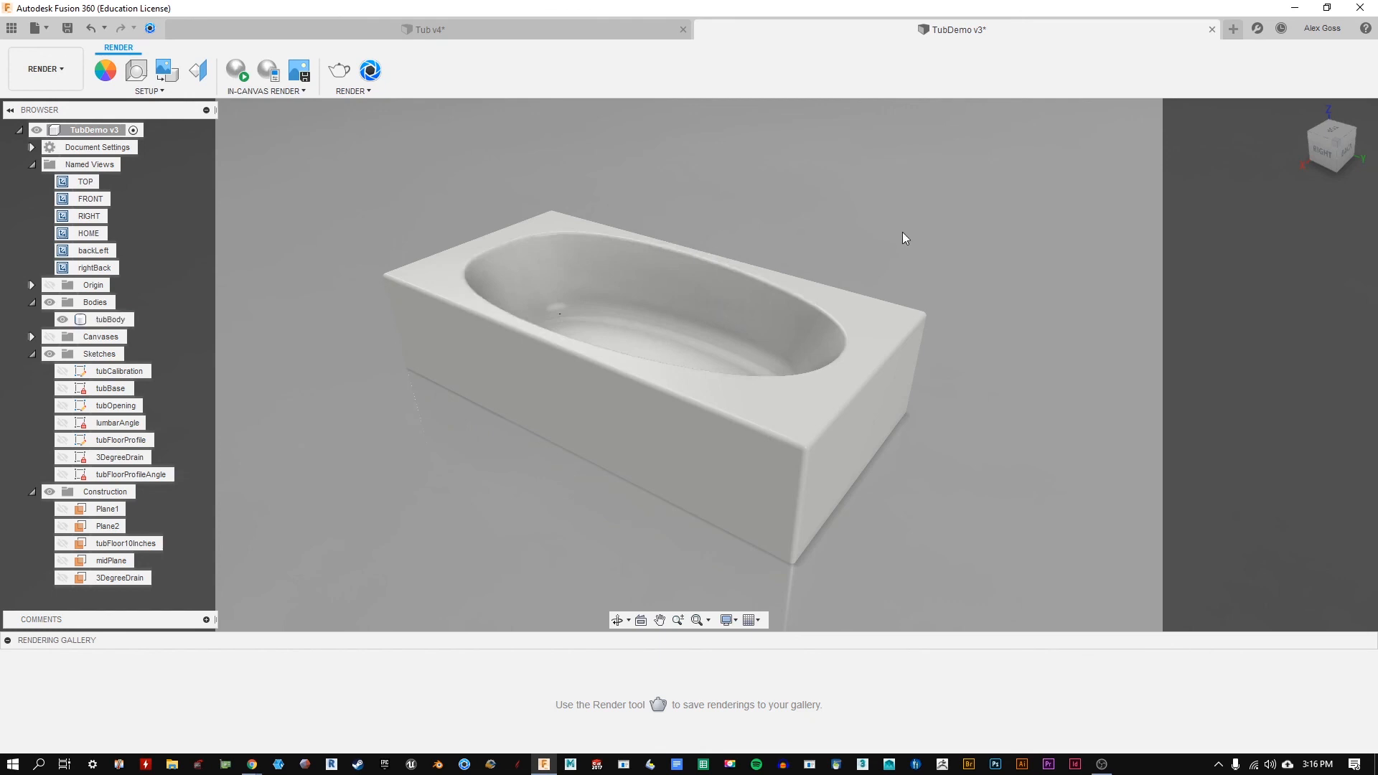
{"action": "middle_click_drag", "start_coordinate": [860, 258], "coordinate": [847, 284], "text": "shift"}
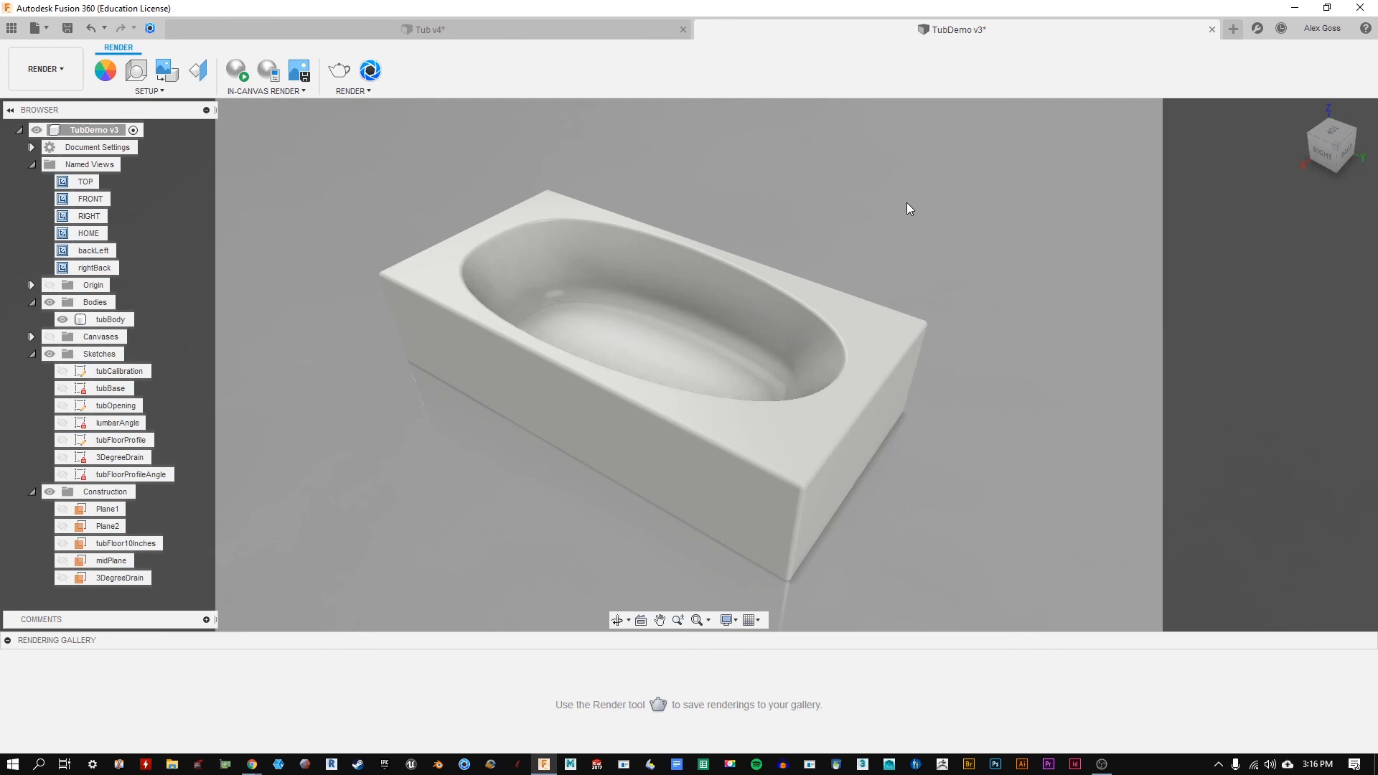
Step: Return to the Design workspace and save the design as a new version with the description "User Saved"
{"action": "left_click", "coordinate": [45, 69]}
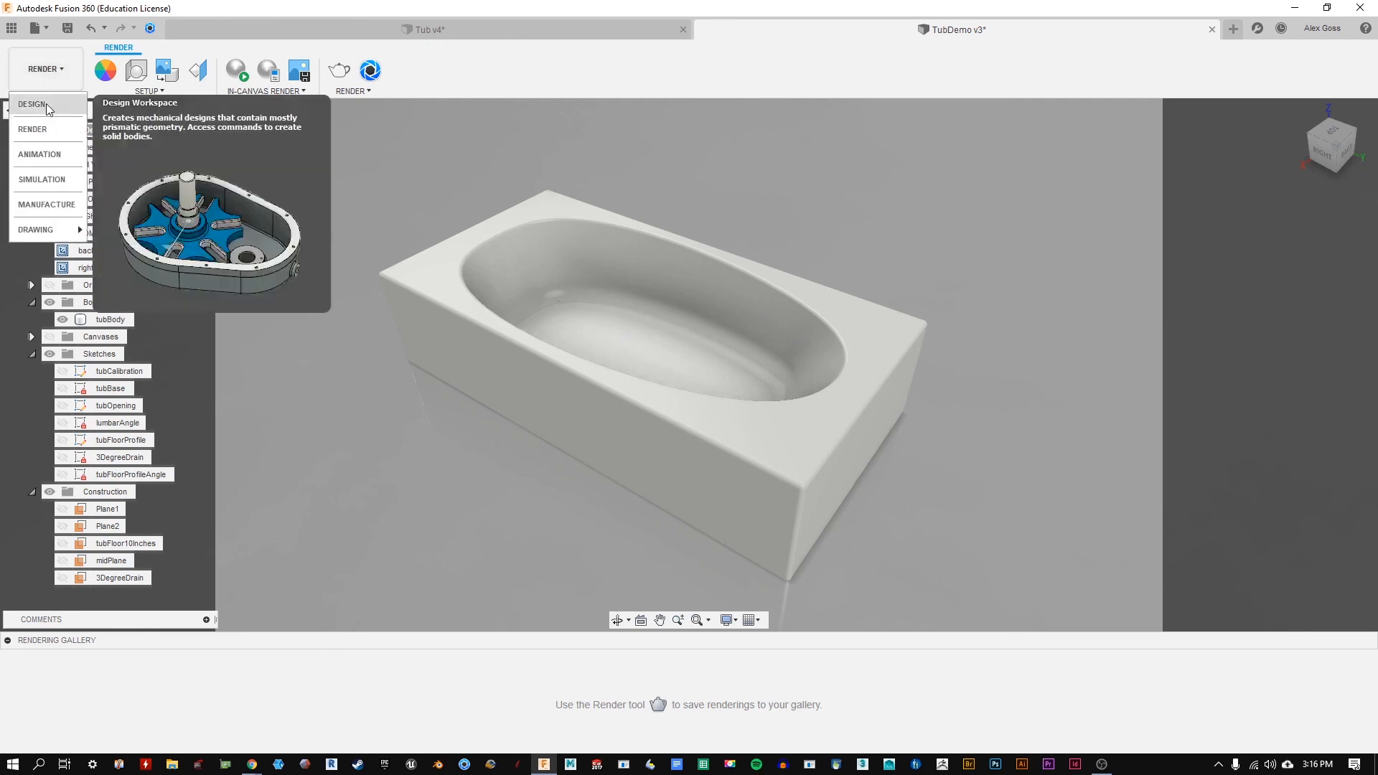
{"action": "left_click", "coordinate": [40, 103]}
{"action": "left_click", "coordinate": [66, 28]}
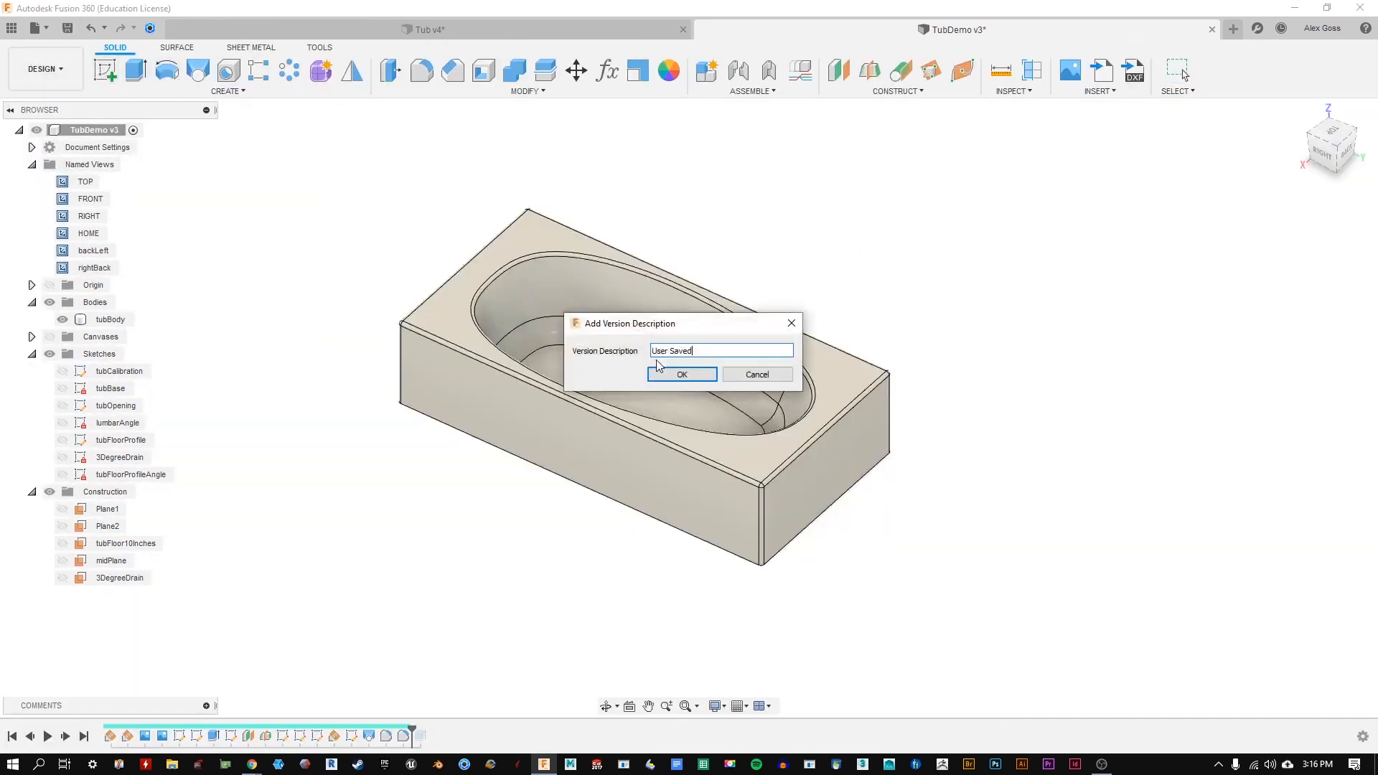
{"action": "left_click", "coordinate": [702, 374]}
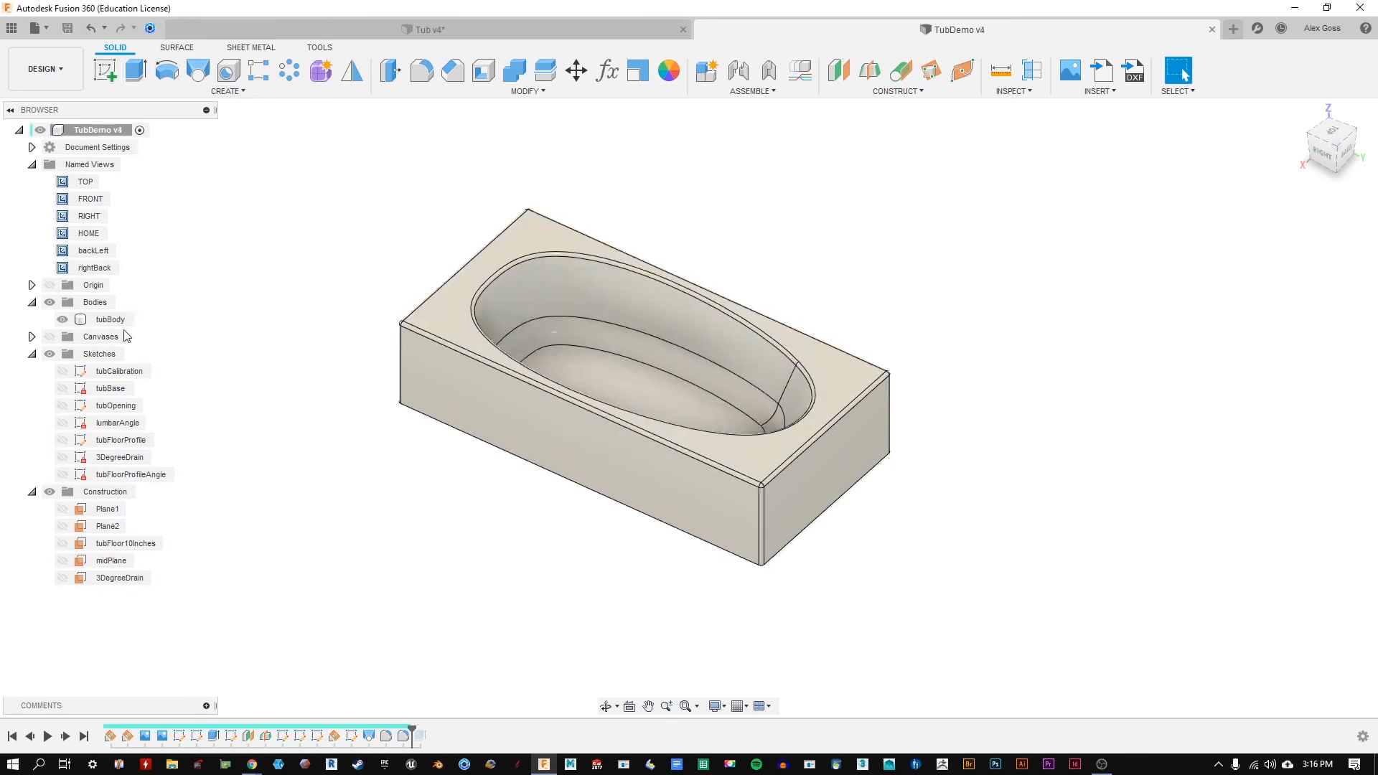
Step: Show the reference canvases and compare the tub with the reference photo, starting from the rightBack named view
{"action": "left_click", "coordinate": [49, 337]}
{"action": "left_click", "coordinate": [95, 268]}
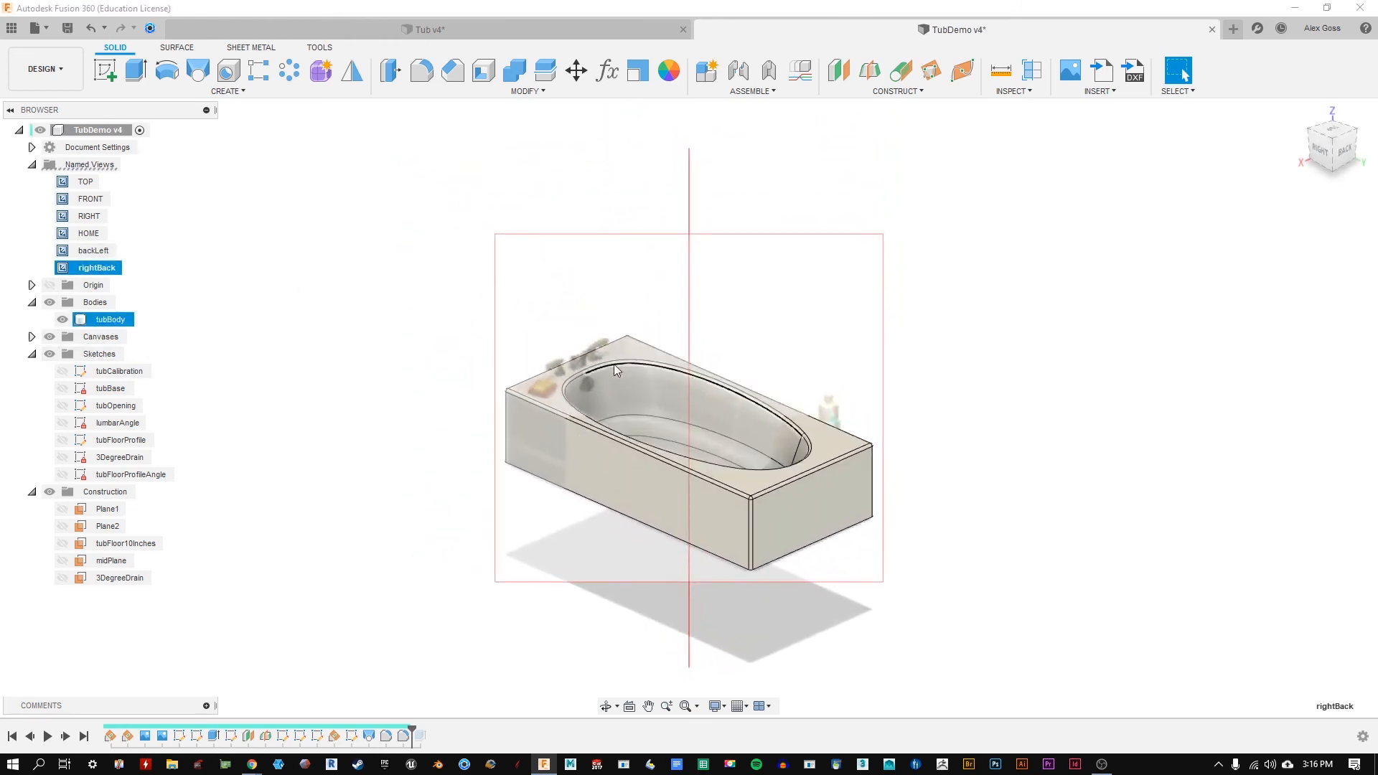
{"action": "left_click", "coordinate": [639, 430]}
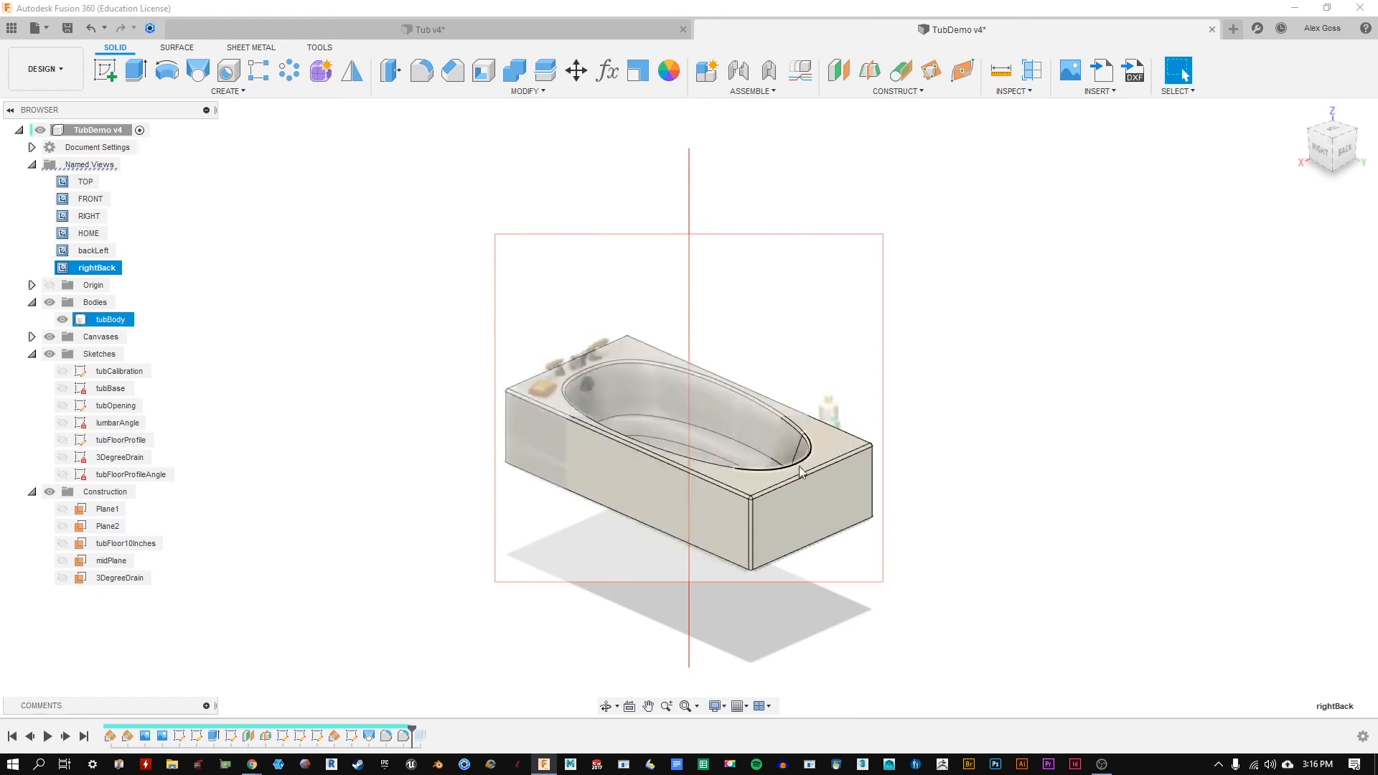
{"action": "middle_click_drag", "start_coordinate": [751, 491], "coordinate": [905, 397], "text": "shift"}
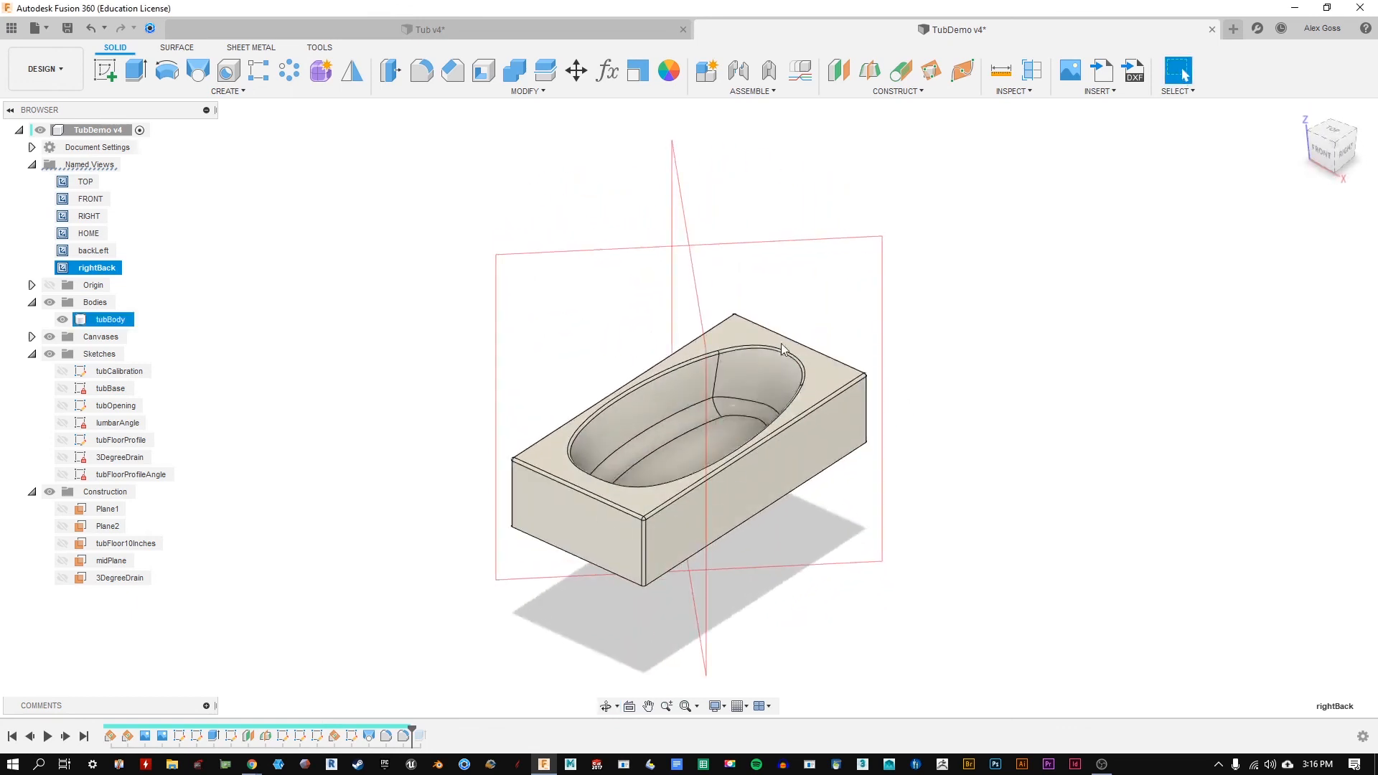
{"action": "left_click", "coordinate": [915, 260]}
{"action": "middle_click_drag", "start_coordinate": [982, 386], "coordinate": [870, 380], "text": "shift"}
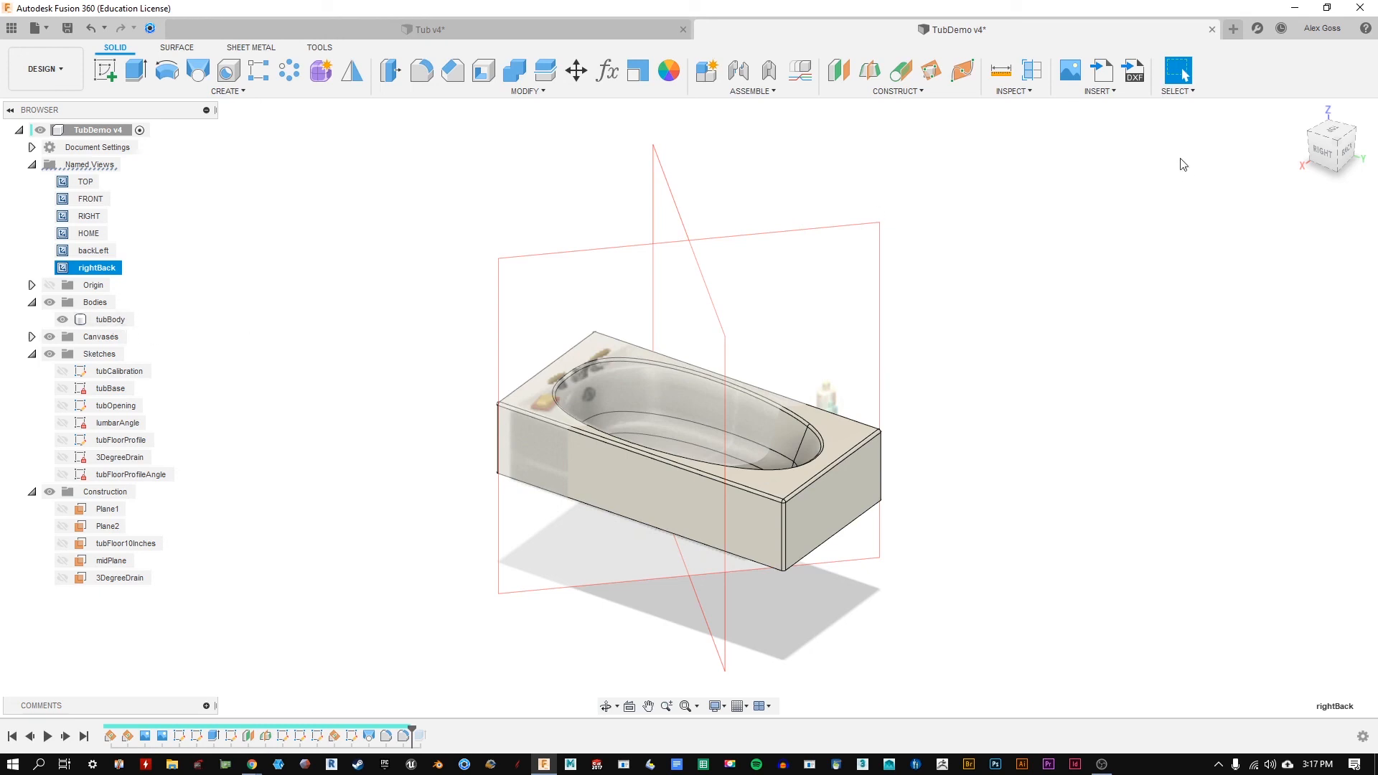
Step: Keep the rightBack view's name and hide the reference canvases
{"action": "double_click", "coordinate": [81, 268]}
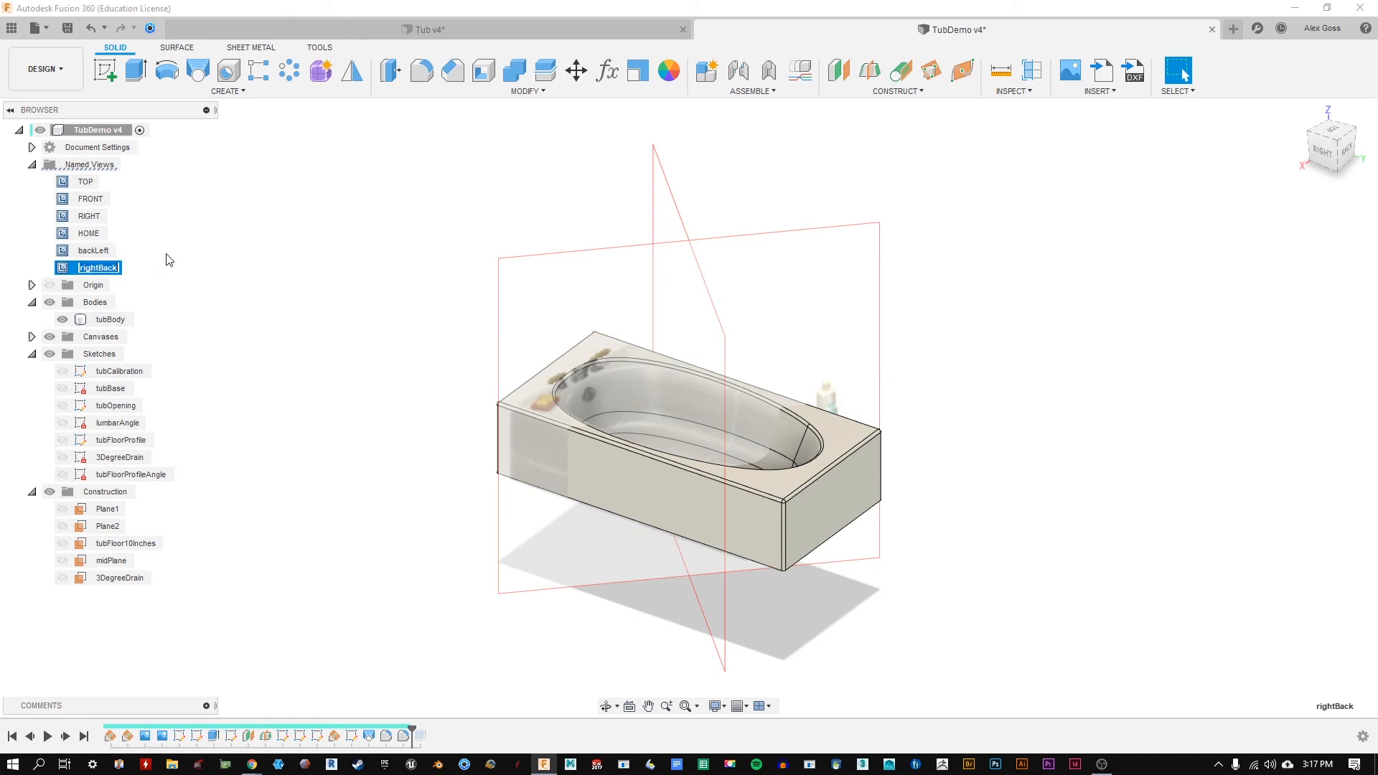
{"action": "key", "text": "Return"}
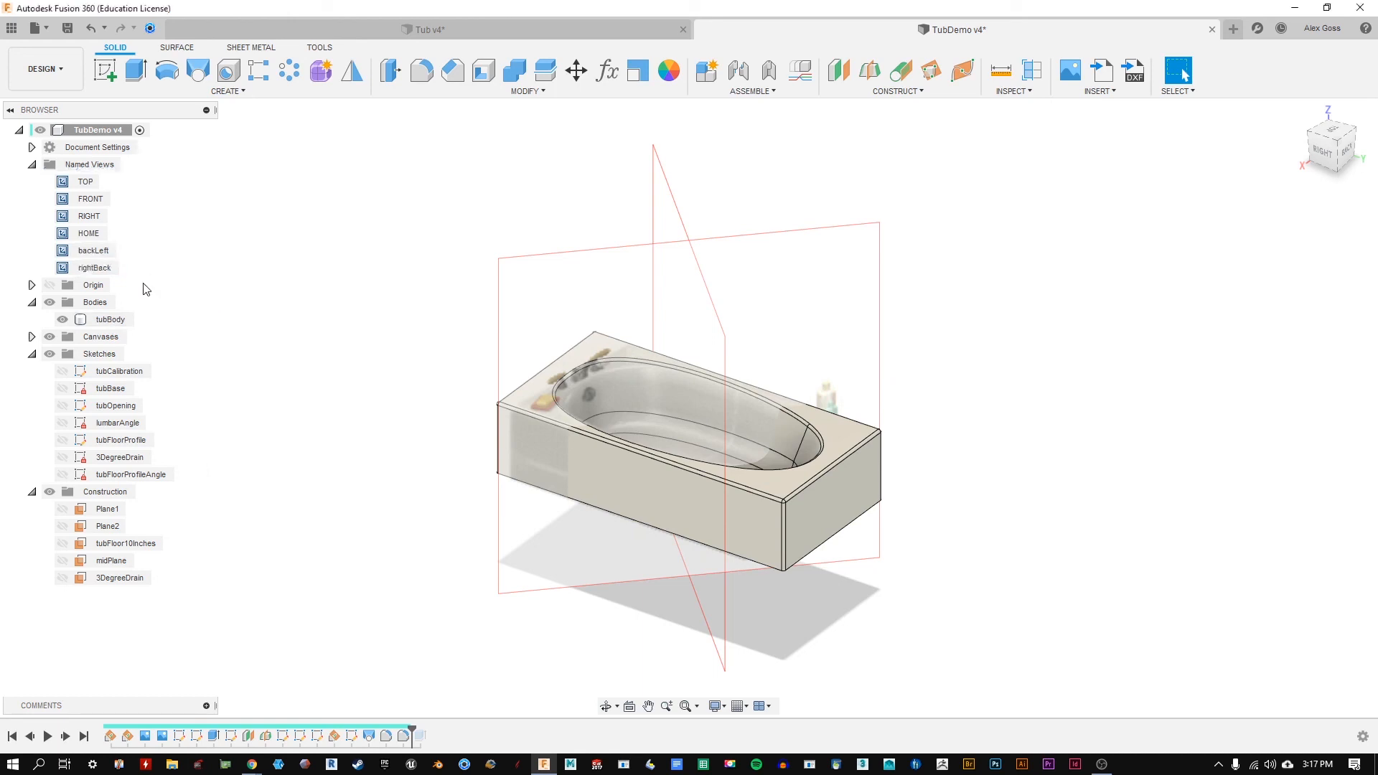
{"action": "left_click", "coordinate": [50, 338]}
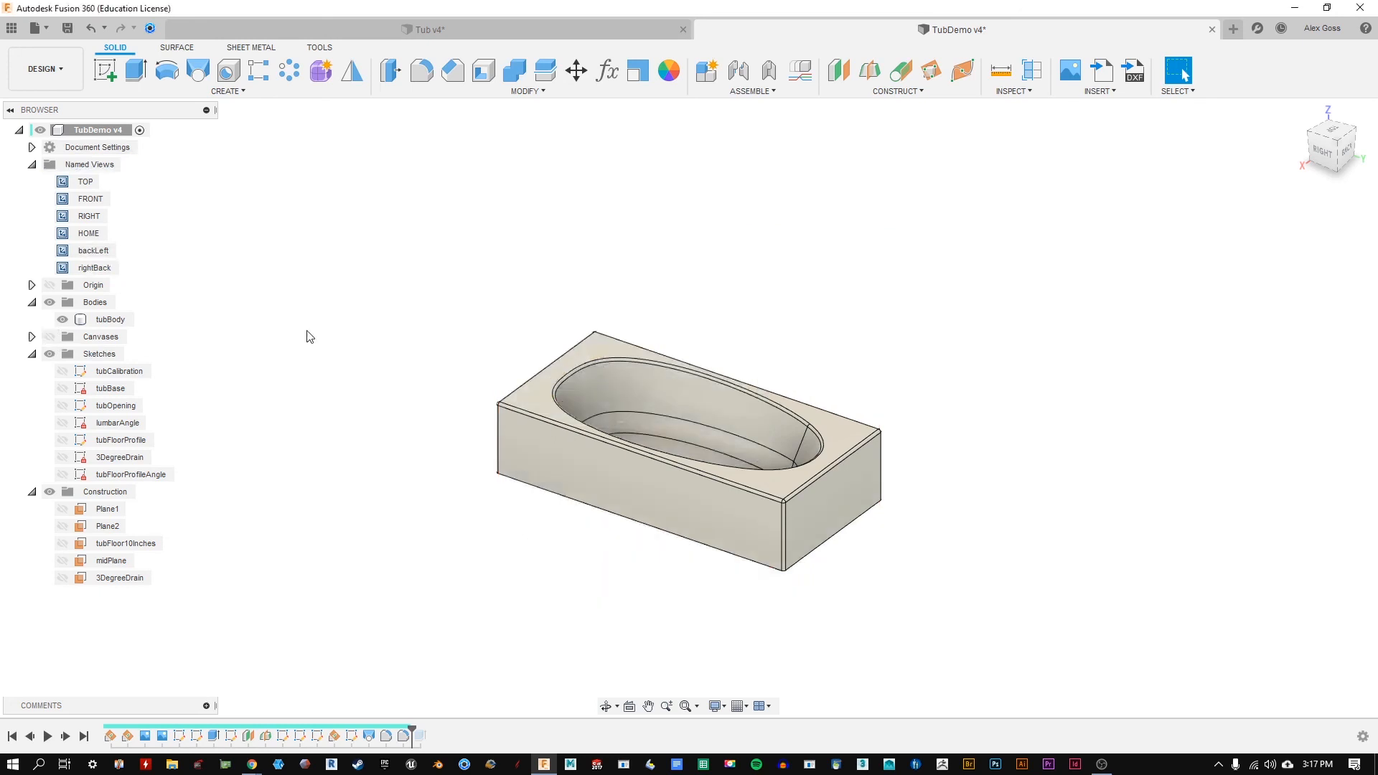
{"action": "middle_click_drag", "start_coordinate": [395, 272], "coordinate": [408, 275], "text": "shift"}
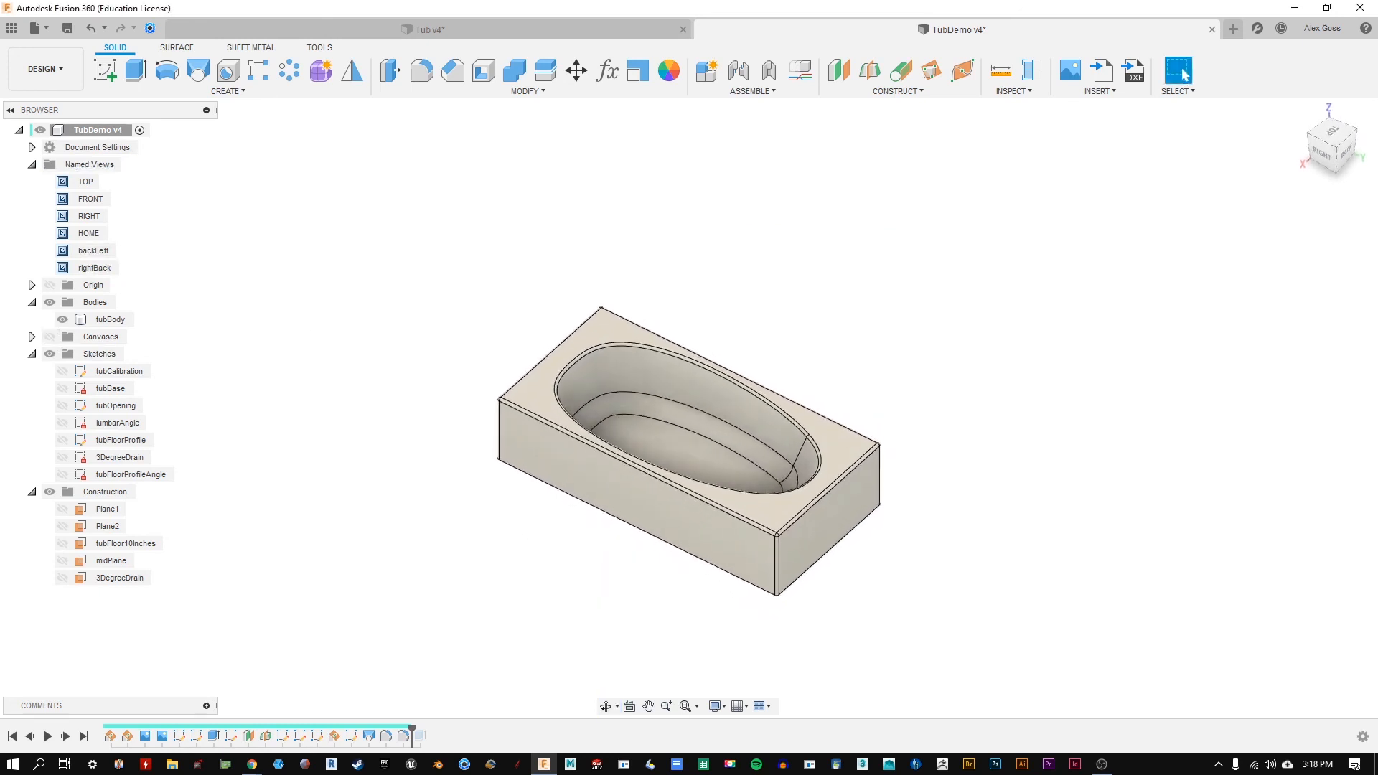